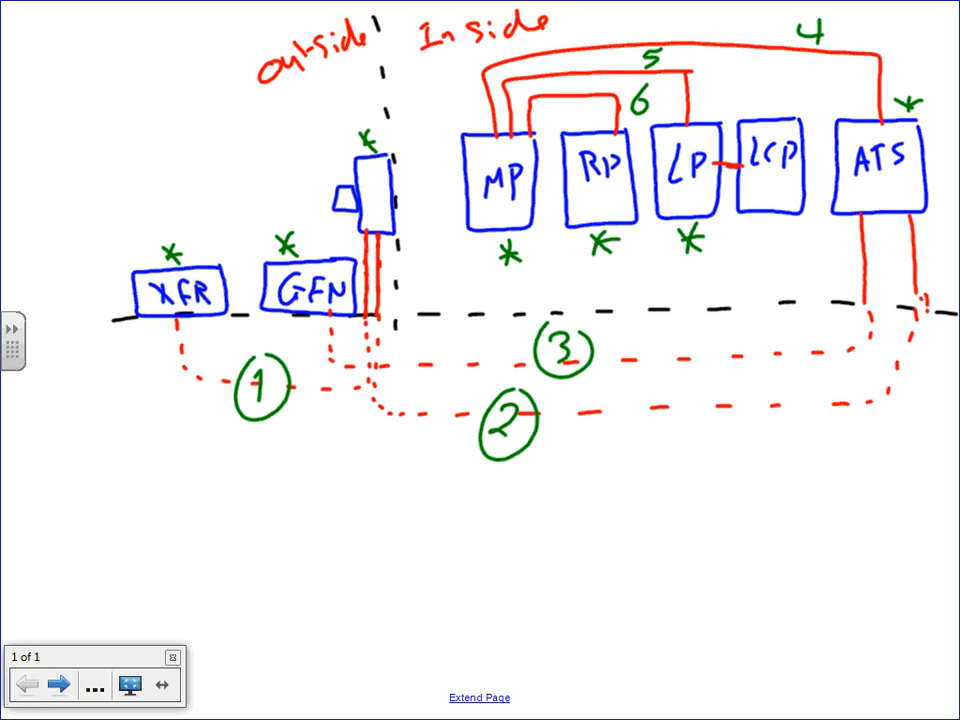
- Circle the feeder numbers 4, 5 and 6, and mark the LP–LCP link with a circled 7 and a short leader line
{"action": "left_click_drag", "start_coordinate": [850, 20], "coordinate": [848, 18]}
{"action": "left_click_drag", "start_coordinate": [664, 26], "coordinate": [668, 30]}
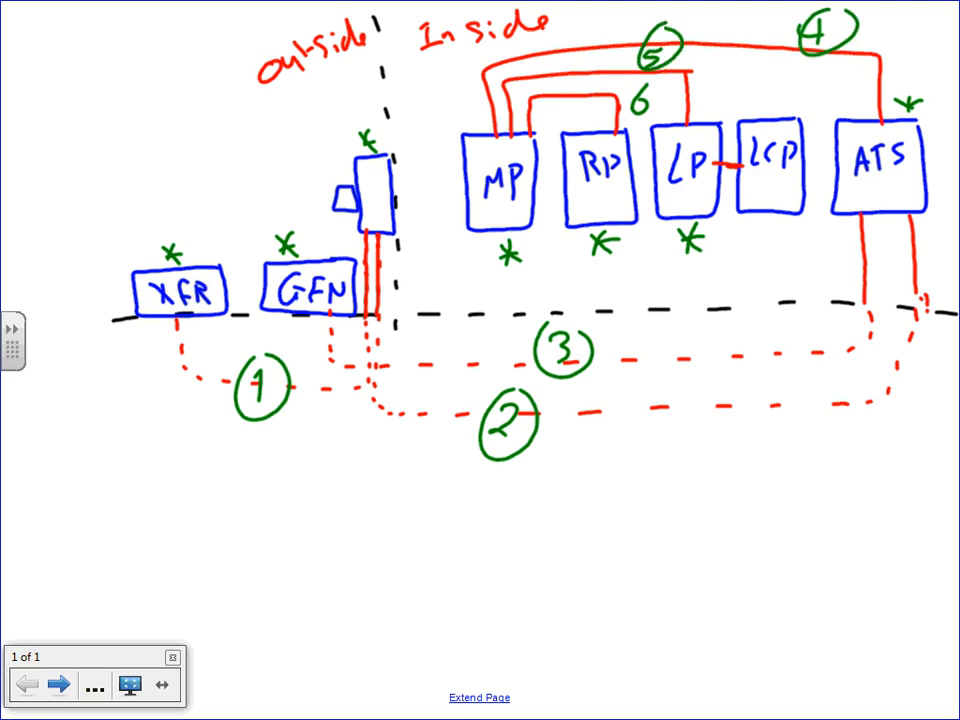
{"action": "left_click_drag", "start_coordinate": [660, 78], "coordinate": [664, 80]}
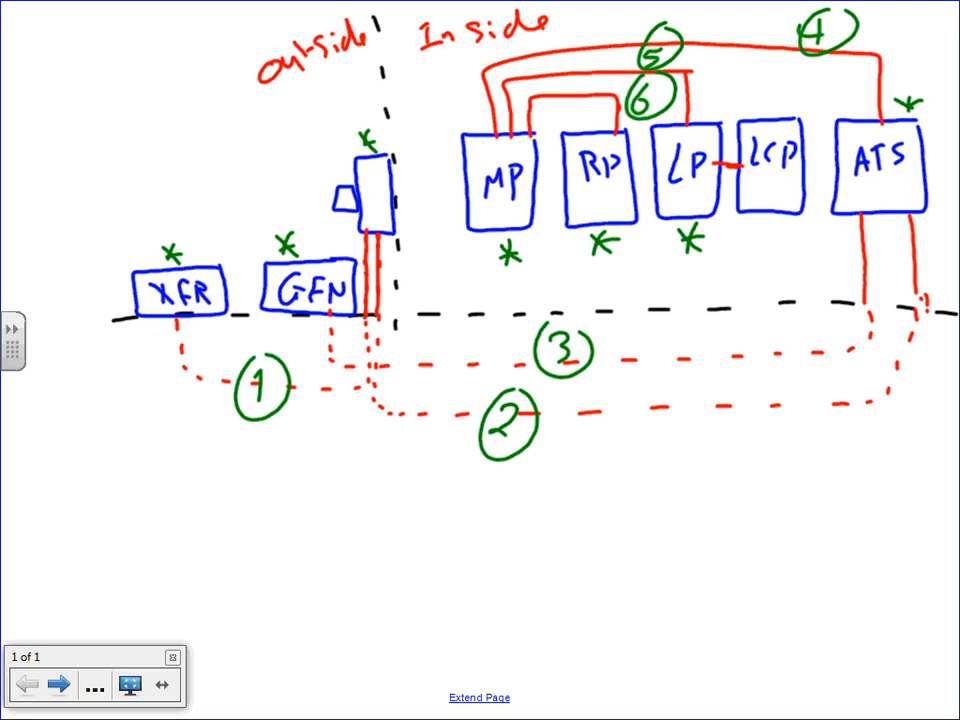
{"action": "left_click_drag", "start_coordinate": [731, 97], "coordinate": [735, 121]}
{"action": "left_click_drag", "start_coordinate": [747, 76], "coordinate": [765, 76]}
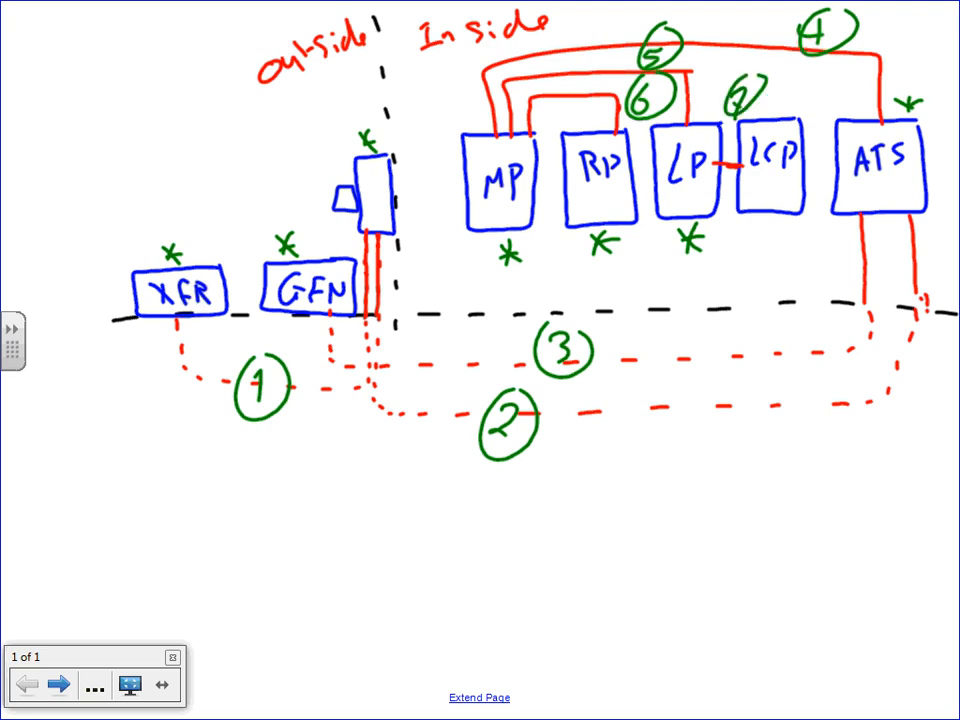
{"action": "left_click_drag", "start_coordinate": [733, 125], "coordinate": [733, 156]}
- Draw a five-column table frame below the diagram with one horizontal header line and four vertical dividers
{"action": "left_click_drag", "start_coordinate": [795, 500], "coordinate": [55, 487]}
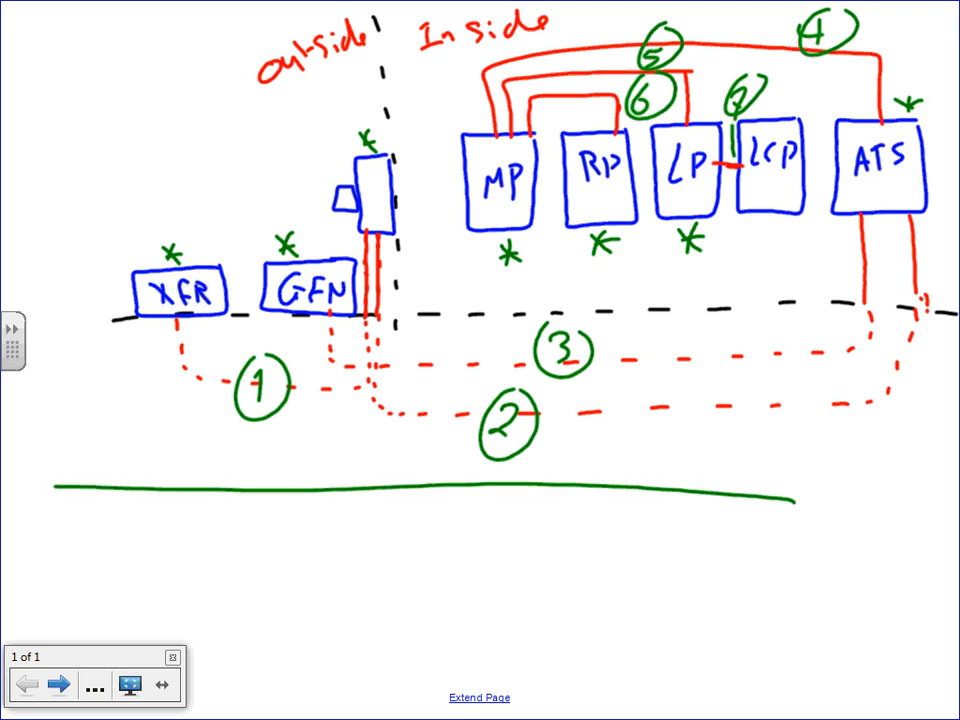
{"action": "left_click_drag", "start_coordinate": [126, 404], "coordinate": [150, 712]}
{"action": "left_click_drag", "start_coordinate": [213, 405], "coordinate": [245, 715]}
{"action": "left_click_drag", "start_coordinate": [360, 418], "coordinate": [372, 715]}
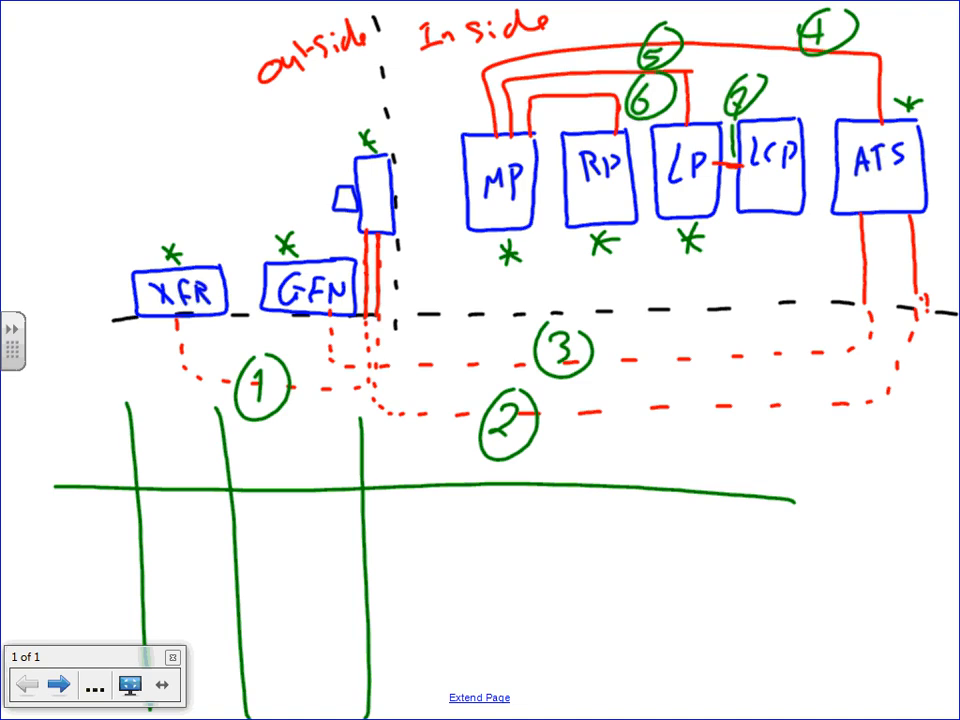
{"action": "left_click_drag", "start_coordinate": [554, 420], "coordinate": [540, 714]}
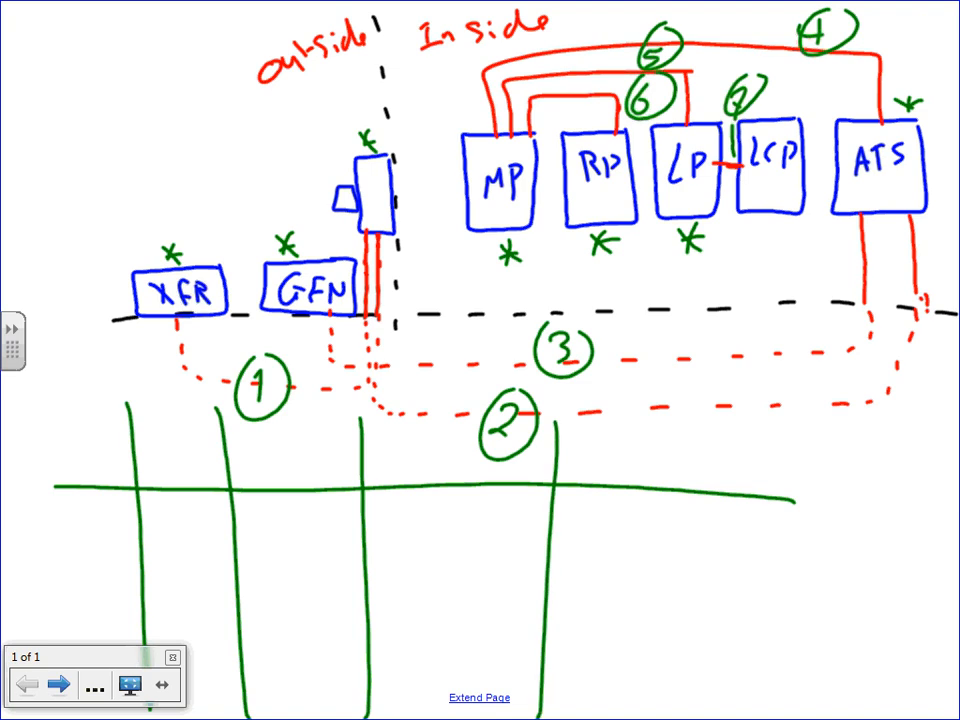
- Head the table's first column "feeder", rule off the first row, and enter 1 in it
{"action": "mouse_move", "coordinate": [70, 427]}
{"action": "left_mouse_down"}
{"action": "mouse_move", "coordinate": [56, 472]}
{"action": "mouse_move", "coordinate": [86, 466]}
{"action": "mouse_move", "coordinate": [104, 428]}
{"action": "mouse_move", "coordinate": [116, 464]}
{"action": "left_mouse_up"}
{"action": "left_click_drag", "start_coordinate": [122, 460], "coordinate": [122, 479]}
{"action": "left_click_drag", "start_coordinate": [20, 575], "coordinate": [812, 562]}
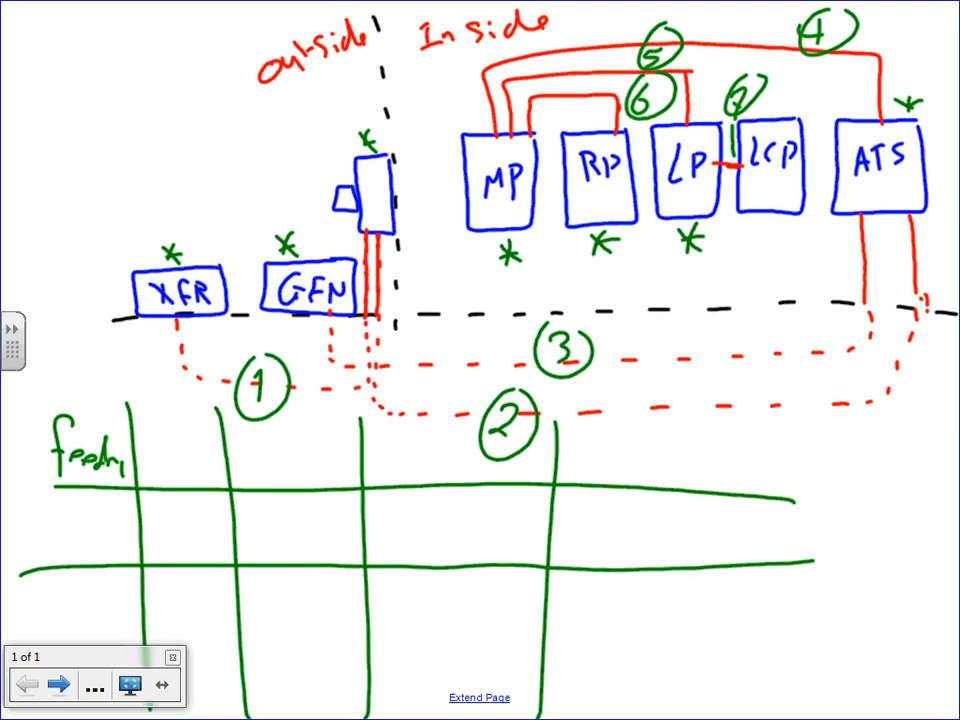
{"action": "left_click_drag", "start_coordinate": [94, 506], "coordinate": [99, 542]}
- Head the second column "conduit" and write 5" PVC-80 for feeder 1
{"action": "left_click_drag", "start_coordinate": [162, 440], "coordinate": [154, 458]}
{"action": "mouse_move", "coordinate": [168, 448]}
{"action": "left_mouse_down"}
{"action": "mouse_move", "coordinate": [198, 460]}
{"action": "mouse_move", "coordinate": [178, 478]}
{"action": "mouse_move", "coordinate": [202, 484]}
{"action": "left_mouse_up"}
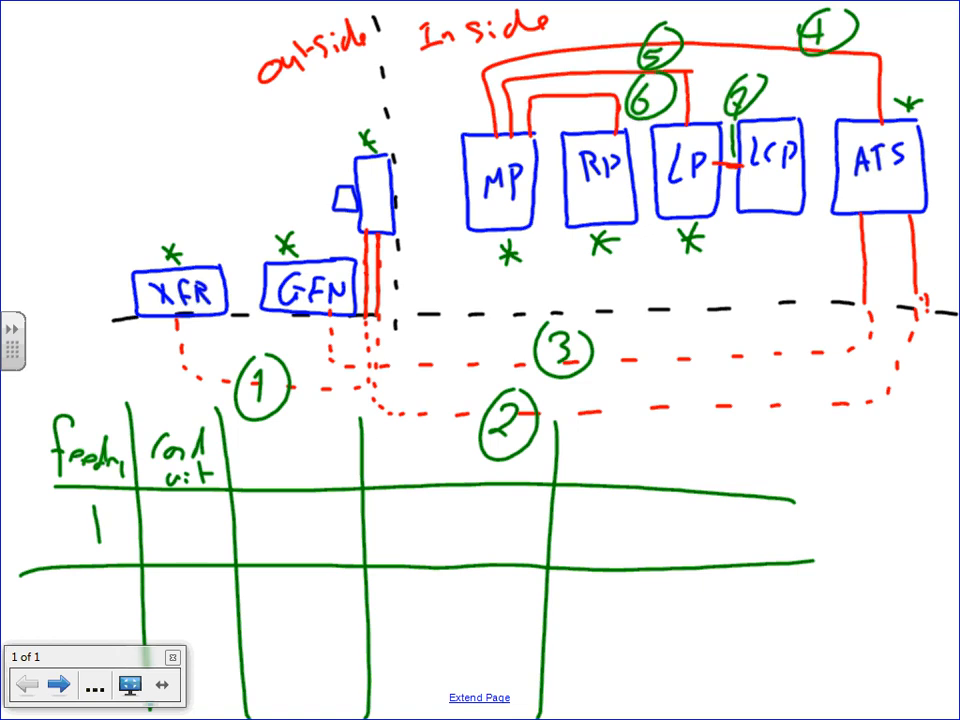
{"action": "mouse_move", "coordinate": [172, 515]}
{"action": "left_mouse_down"}
{"action": "mouse_move", "coordinate": [170, 542]}
{"action": "mouse_move", "coordinate": [188, 512]}
{"action": "mouse_move", "coordinate": [200, 537]}
{"action": "mouse_move", "coordinate": [219, 524]}
{"action": "mouse_move", "coordinate": [229, 536]}
{"action": "mouse_move", "coordinate": [188, 543]}
{"action": "mouse_move", "coordinate": [205, 556]}
{"action": "left_mouse_up"}
{"action": "left_click_drag", "start_coordinate": [216, 556], "coordinate": [217, 555]}
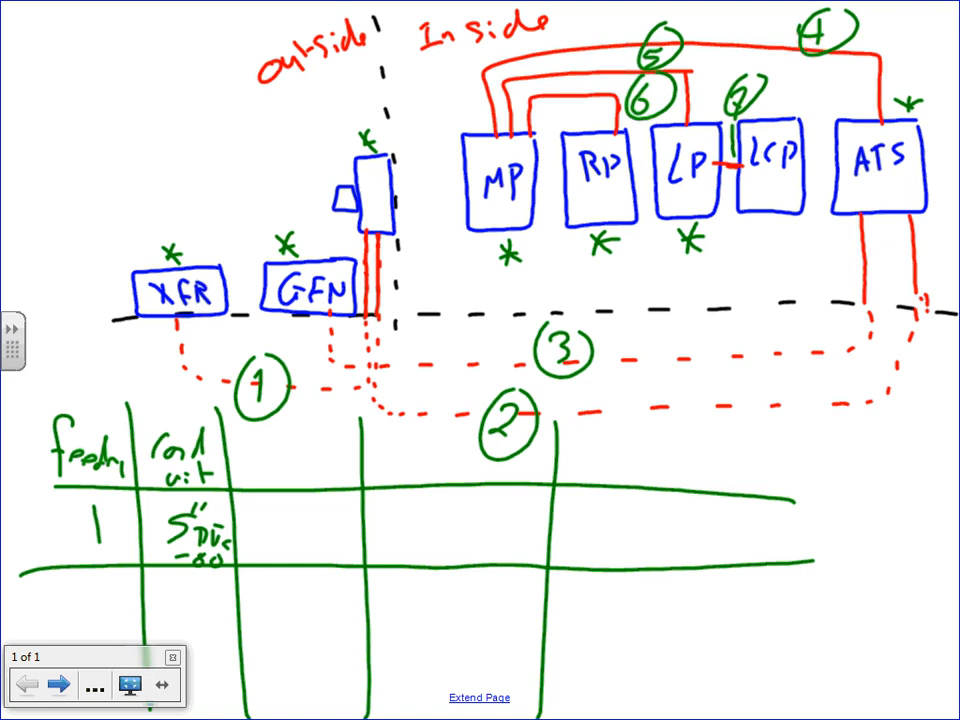
- Head the third column "conductors" and write (3) 700 kcm THW for feeder 1
{"action": "mouse_move", "coordinate": [250, 440]}
{"action": "left_mouse_down"}
{"action": "mouse_move", "coordinate": [277, 450]}
{"action": "mouse_move", "coordinate": [300, 438]}
{"action": "mouse_move", "coordinate": [337, 454]}
{"action": "left_mouse_up"}
{"action": "left_click_drag", "start_coordinate": [333, 446], "coordinate": [356, 457]}
{"action": "left_click_drag", "start_coordinate": [367, 437], "coordinate": [359, 455]}
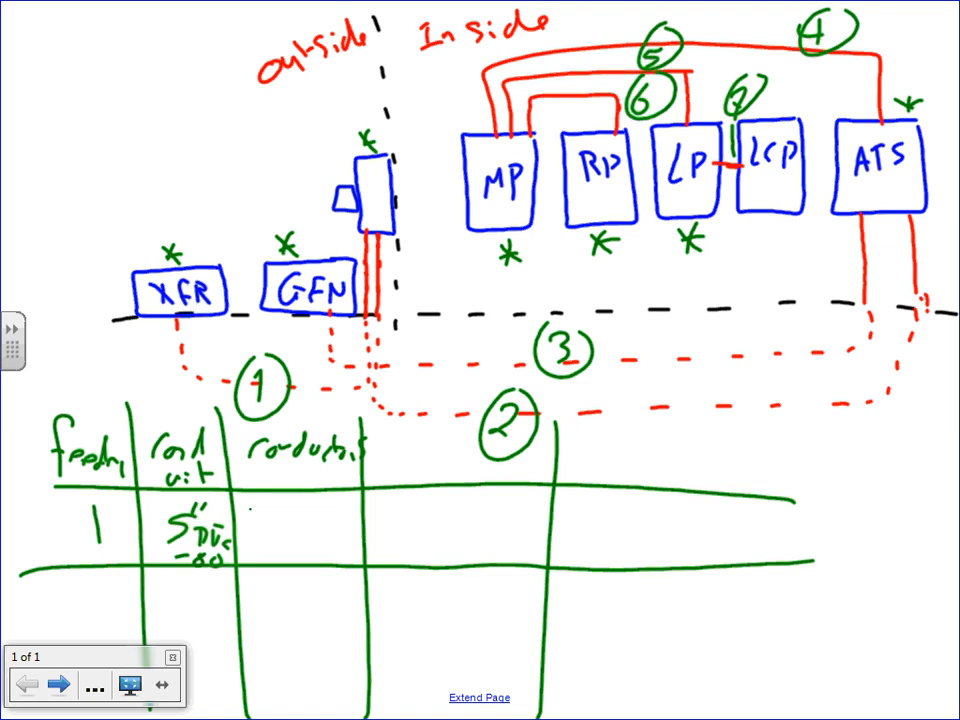
{"action": "mouse_move", "coordinate": [246, 505]}
{"action": "left_mouse_down"}
{"action": "mouse_move", "coordinate": [240, 524]}
{"action": "mouse_move", "coordinate": [297, 513]}
{"action": "left_mouse_up"}
{"action": "mouse_move", "coordinate": [287, 521]}
{"action": "left_mouse_down"}
{"action": "mouse_move", "coordinate": [305, 524]}
{"action": "mouse_move", "coordinate": [330, 509]}
{"action": "left_mouse_up"}
{"action": "mouse_move", "coordinate": [337, 503]}
{"action": "left_mouse_down"}
{"action": "mouse_move", "coordinate": [336, 522]}
{"action": "mouse_move", "coordinate": [344, 521]}
{"action": "left_mouse_up"}
{"action": "mouse_move", "coordinate": [358, 512]}
{"action": "left_mouse_down"}
{"action": "mouse_move", "coordinate": [351, 521]}
{"action": "mouse_move", "coordinate": [378, 521]}
{"action": "left_mouse_up"}
{"action": "mouse_move", "coordinate": [320, 536]}
{"action": "left_mouse_down"}
{"action": "mouse_move", "coordinate": [322, 548]}
{"action": "mouse_move", "coordinate": [347, 546]}
{"action": "left_mouse_up"}
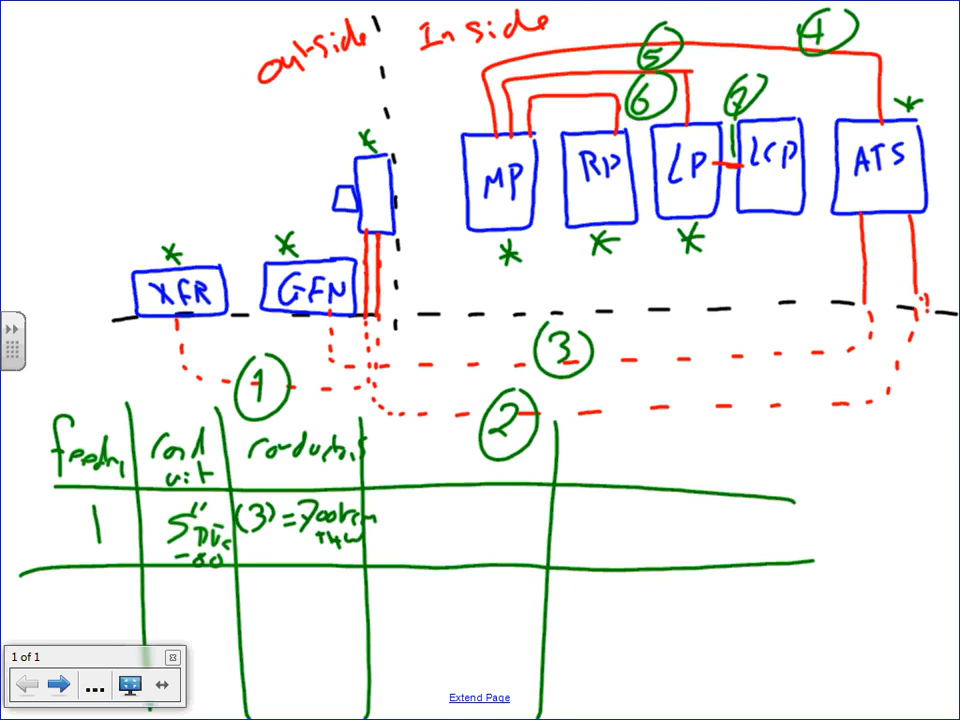
- Add a second conductor entry for feeder 1 with quantity (1), its kcm size and THW insulation
{"action": "left_click_drag", "start_coordinate": [258, 544], "coordinate": [258, 562]}
{"action": "mouse_move", "coordinate": [267, 541]}
{"action": "left_mouse_down"}
{"action": "mouse_move", "coordinate": [272, 563]}
{"action": "mouse_move", "coordinate": [247, 564]}
{"action": "mouse_move", "coordinate": [300, 548]}
{"action": "left_mouse_up"}
{"action": "mouse_move", "coordinate": [286, 562]}
{"action": "left_mouse_down"}
{"action": "mouse_move", "coordinate": [299, 562]}
{"action": "mouse_move", "coordinate": [288, 564]}
{"action": "left_mouse_up"}
{"action": "mouse_move", "coordinate": [296, 545]}
{"action": "left_mouse_down"}
{"action": "mouse_move", "coordinate": [298, 564]}
{"action": "mouse_move", "coordinate": [396, 562]}
{"action": "left_mouse_up"}
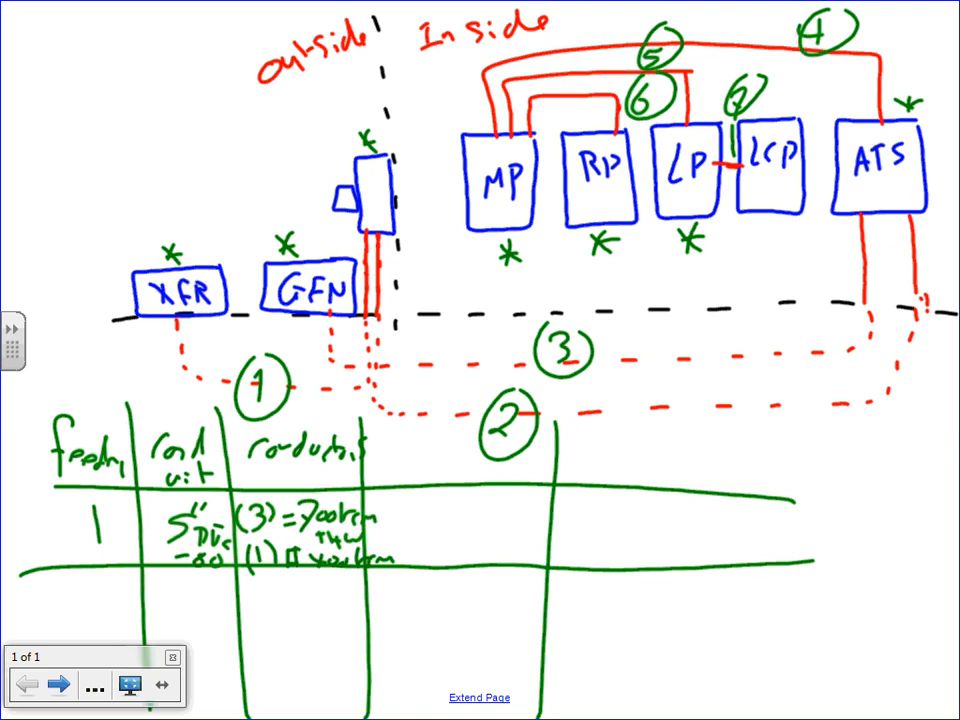
{"action": "mouse_move", "coordinate": [326, 576]}
{"action": "left_mouse_down"}
{"action": "mouse_move", "coordinate": [327, 602]}
{"action": "mouse_move", "coordinate": [336, 580]}
{"action": "left_mouse_up"}
{"action": "left_click_drag", "start_coordinate": [336, 582], "coordinate": [337, 600]}
{"action": "mouse_move", "coordinate": [346, 580]}
{"action": "left_mouse_down"}
{"action": "mouse_move", "coordinate": [347, 602]}
{"action": "mouse_move", "coordinate": [347, 591]}
{"action": "left_mouse_up"}
{"action": "mouse_move", "coordinate": [350, 583]}
{"action": "left_mouse_down"}
{"action": "mouse_move", "coordinate": [356, 598]}
{"action": "mouse_move", "coordinate": [365, 585]}
{"action": "left_mouse_up"}
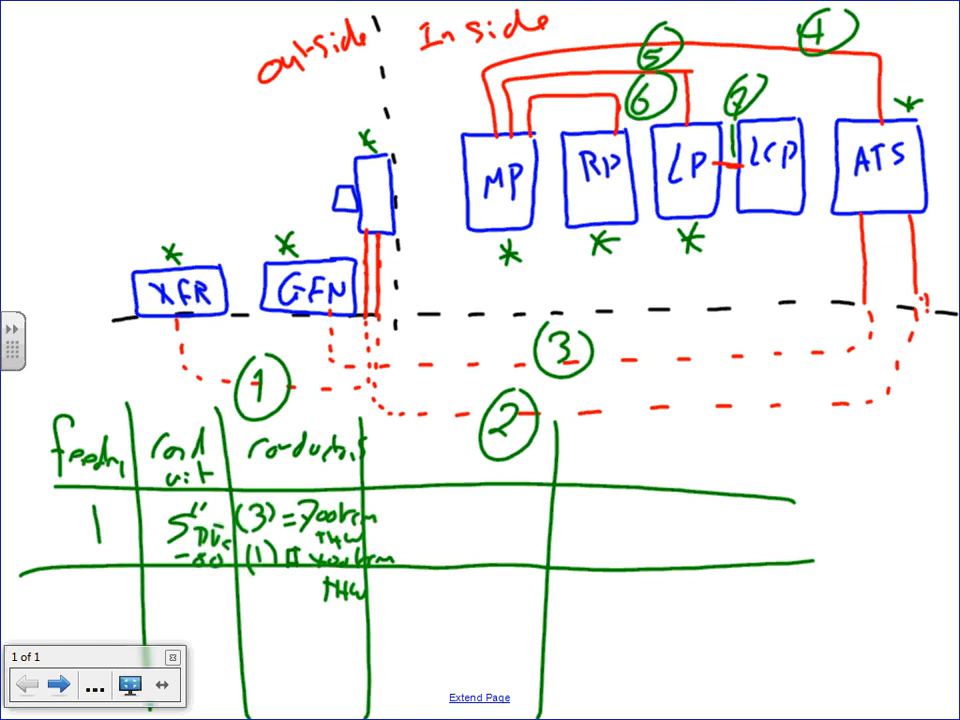
- Head the fourth column "OCPD" with 500 A for feeder 1, and head the last column "Notes"
{"action": "mouse_move", "coordinate": [418, 446]}
{"action": "left_mouse_down"}
{"action": "mouse_move", "coordinate": [412, 466]}
{"action": "mouse_move", "coordinate": [462, 460]}
{"action": "mouse_move", "coordinate": [488, 476]}
{"action": "mouse_move", "coordinate": [443, 522]}
{"action": "mouse_move", "coordinate": [505, 520]}
{"action": "mouse_move", "coordinate": [528, 536]}
{"action": "left_mouse_up"}
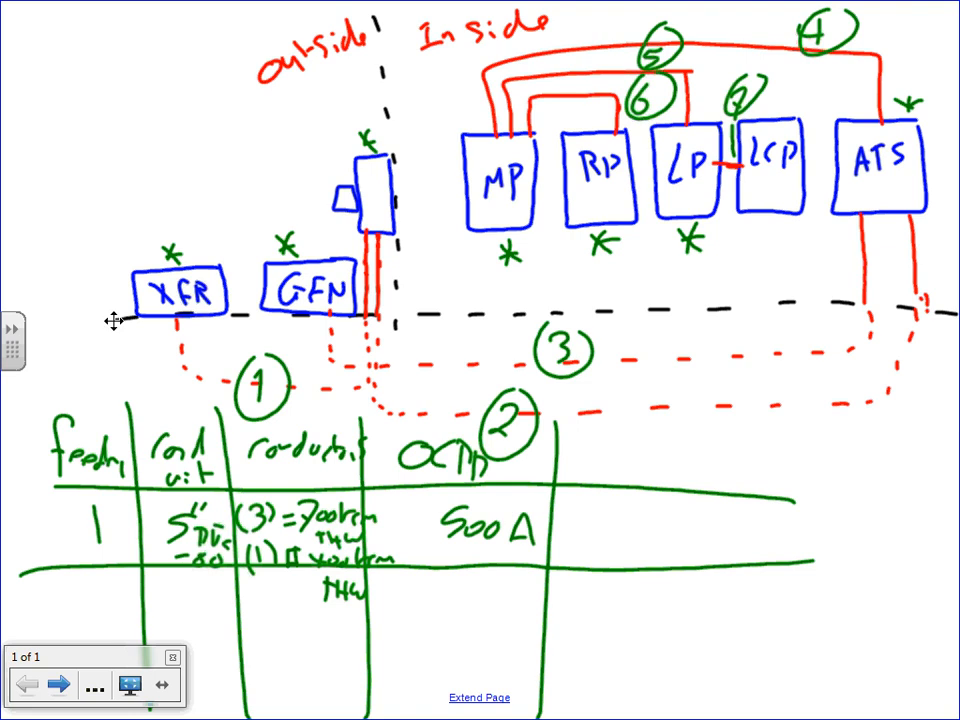
{"action": "mouse_move", "coordinate": [613, 476]}
{"action": "left_mouse_down"}
{"action": "mouse_move", "coordinate": [612, 445]}
{"action": "mouse_move", "coordinate": [634, 444]}
{"action": "left_mouse_up"}
{"action": "mouse_move", "coordinate": [650, 458]}
{"action": "left_mouse_down"}
{"action": "mouse_move", "coordinate": [640, 470]}
{"action": "mouse_move", "coordinate": [652, 460]}
{"action": "left_mouse_up"}
{"action": "mouse_move", "coordinate": [663, 443]}
{"action": "left_mouse_down"}
{"action": "mouse_move", "coordinate": [665, 477]}
{"action": "mouse_move", "coordinate": [676, 454]}
{"action": "left_mouse_up"}
{"action": "left_click_drag", "start_coordinate": [682, 458], "coordinate": [694, 472]}
{"action": "left_click_drag", "start_coordinate": [699, 459], "coordinate": [706, 478]}
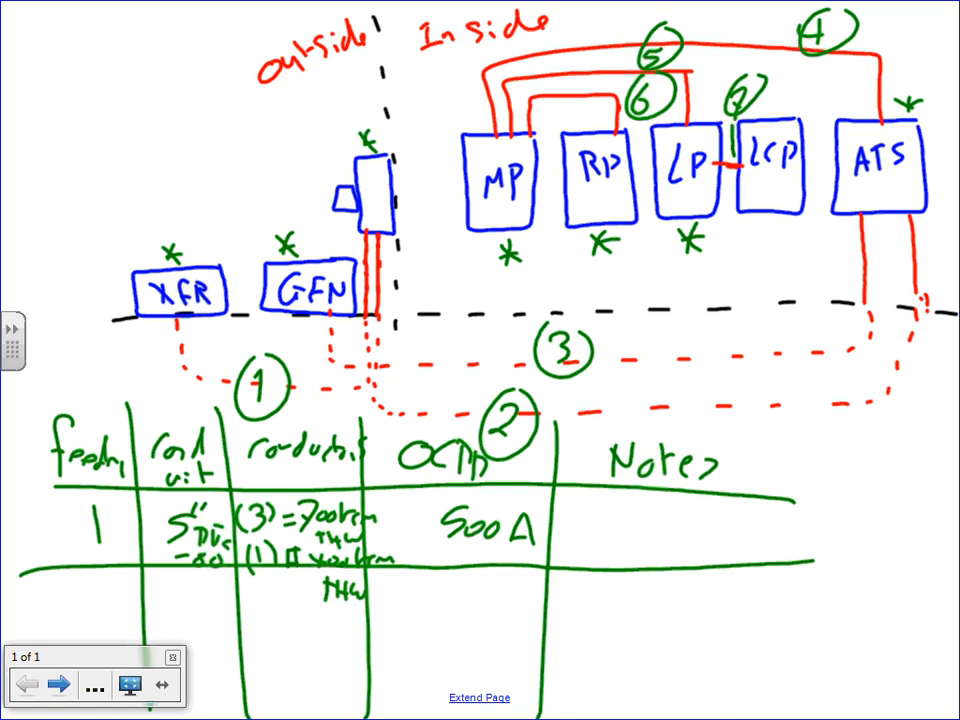
- Enter 2 in the feeder column and rule off that row across the table
{"action": "left_click_drag", "start_coordinate": [86, 578], "coordinate": [110, 612]}
{"action": "left_click_drag", "start_coordinate": [33, 621], "coordinate": [850, 623]}
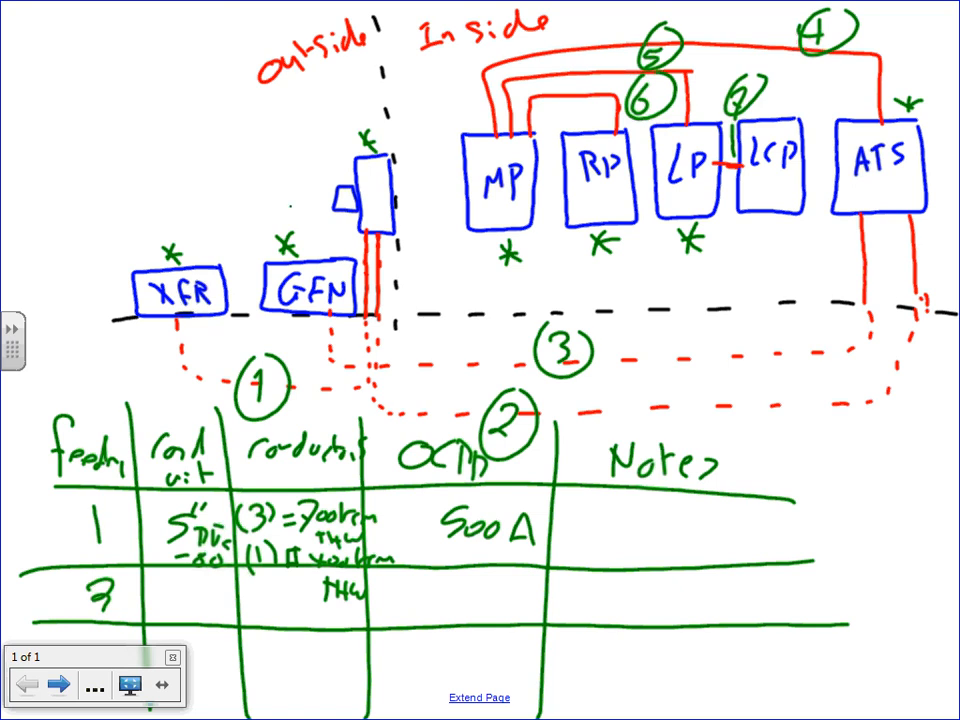
- Draw an arrow to the conduits under the outdoor box beside the dividing line and label it PVC-80
{"action": "left_click_drag", "start_coordinate": [290, 206], "coordinate": [373, 261]}
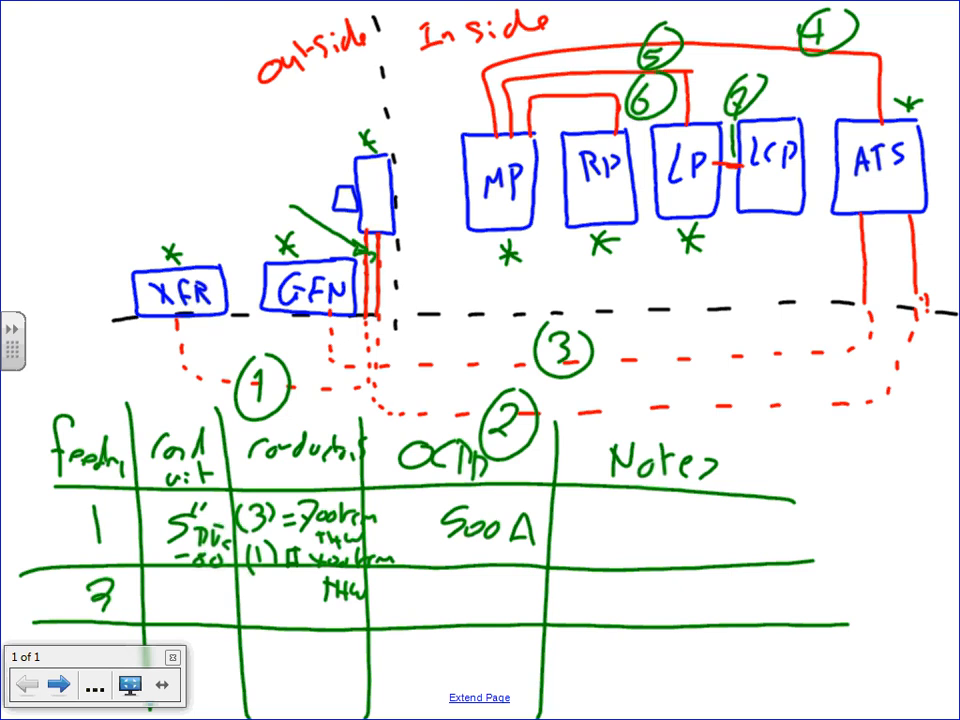
{"action": "mouse_move", "coordinate": [224, 185]}
{"action": "left_mouse_down"}
{"action": "mouse_move", "coordinate": [255, 208]}
{"action": "mouse_move", "coordinate": [283, 158]}
{"action": "mouse_move", "coordinate": [290, 166]}
{"action": "left_mouse_up"}
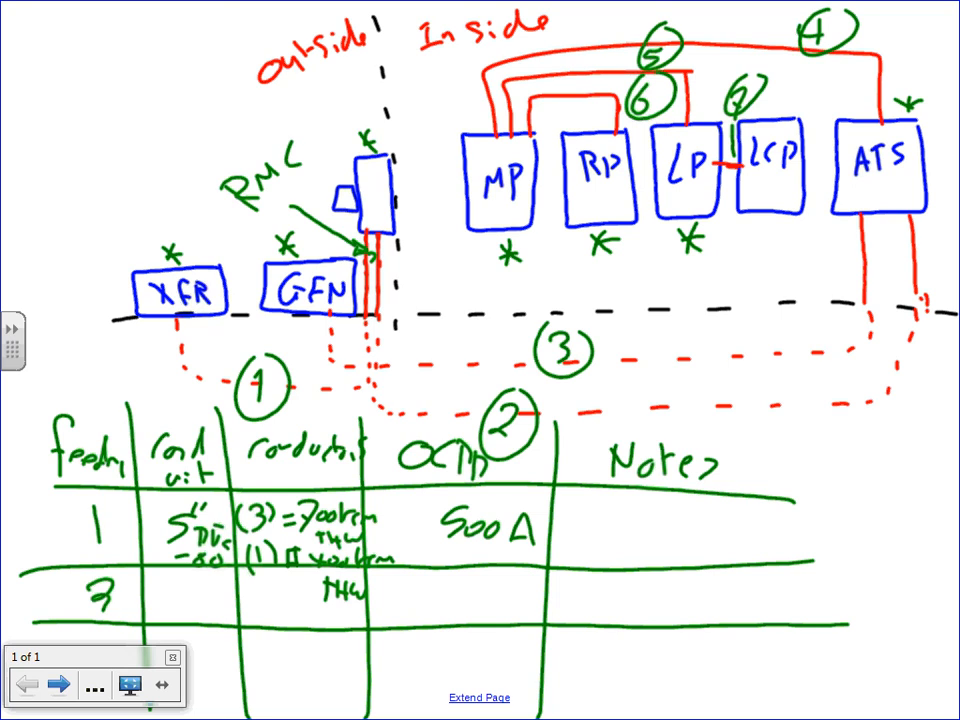
{"action": "left_click_drag", "start_coordinate": [230, 195], "coordinate": [291, 156]}
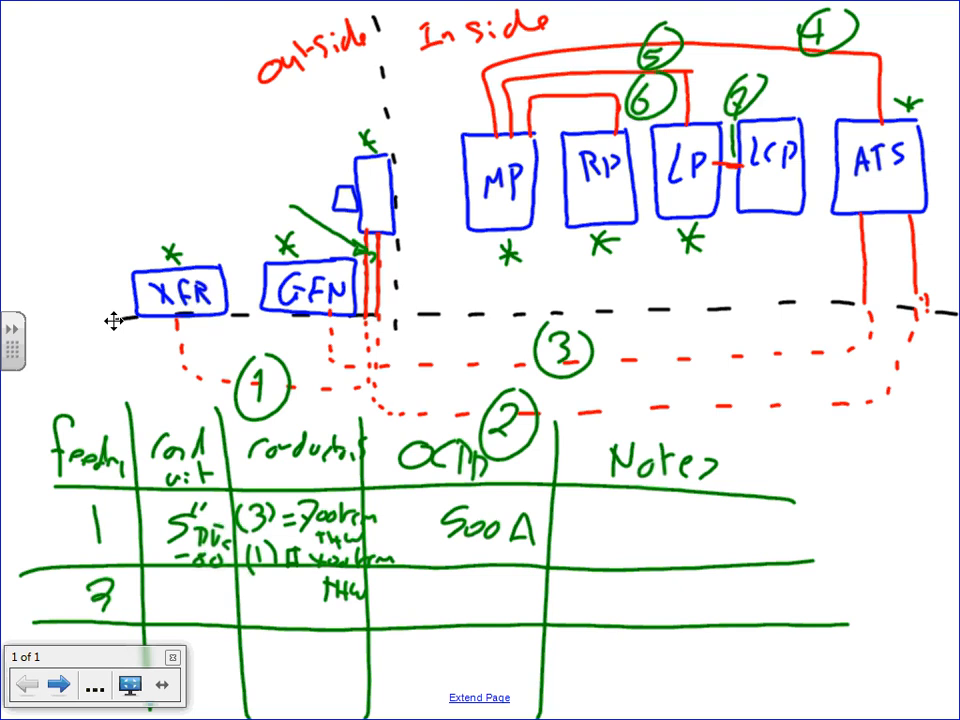
{"action": "mouse_move", "coordinate": [212, 204]}
{"action": "left_mouse_down"}
{"action": "mouse_move", "coordinate": [222, 182]}
{"action": "mouse_move", "coordinate": [250, 172]}
{"action": "mouse_move", "coordinate": [258, 192]}
{"action": "mouse_move", "coordinate": [292, 145]}
{"action": "left_mouse_up"}
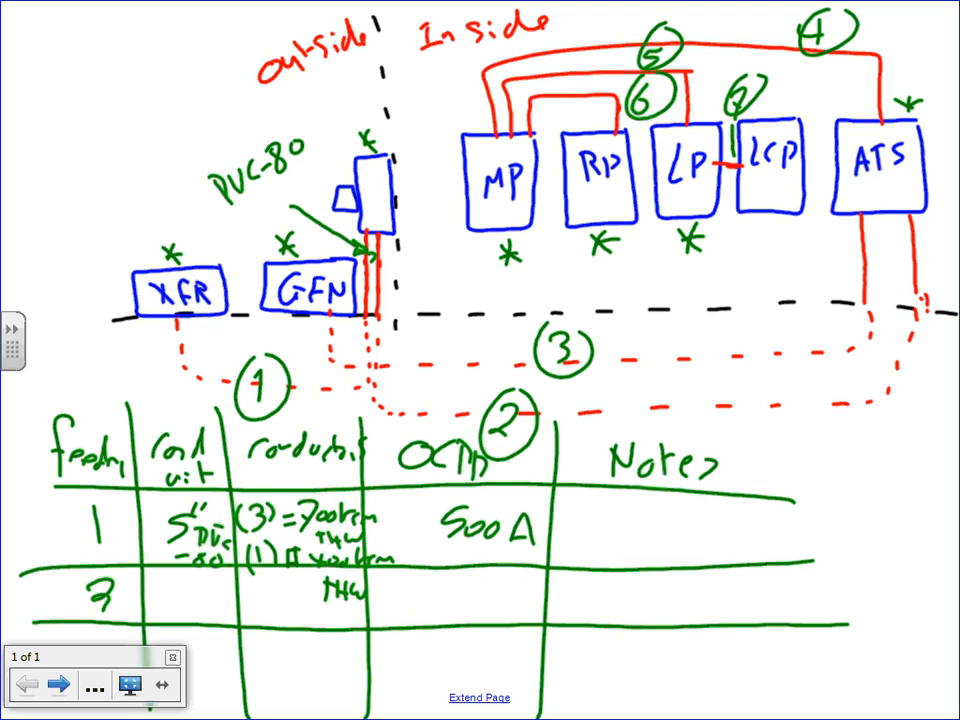
- Label the conduit below the ATS as EMT with an arrow, and mark the underground runs PVC-80
{"action": "left_click_drag", "start_coordinate": [800, 265], "coordinate": [858, 265]}
{"action": "mouse_move", "coordinate": [841, 256]}
{"action": "left_mouse_down"}
{"action": "mouse_move", "coordinate": [859, 264]}
{"action": "mouse_move", "coordinate": [852, 272]}
{"action": "left_mouse_up"}
{"action": "left_click_drag", "start_coordinate": [757, 242], "coordinate": [744, 282]}
{"action": "mouse_move", "coordinate": [738, 265]}
{"action": "left_mouse_down"}
{"action": "mouse_move", "coordinate": [788, 270]}
{"action": "mouse_move", "coordinate": [812, 250]}
{"action": "left_mouse_up"}
{"action": "left_click_drag", "start_coordinate": [800, 252], "coordinate": [798, 275]}
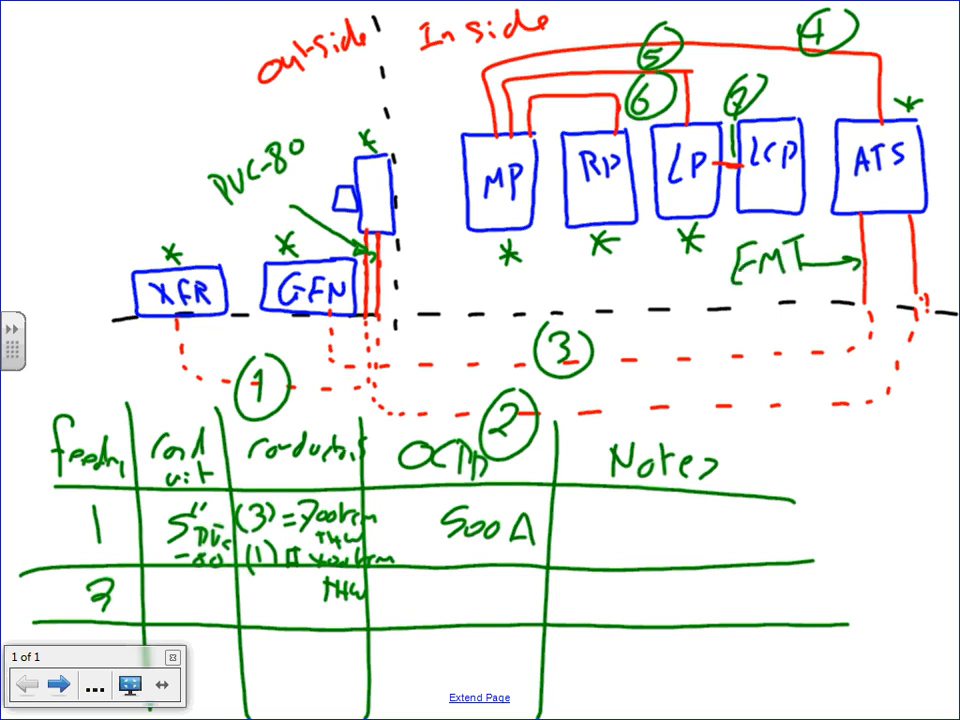
{"action": "mouse_move", "coordinate": [706, 370]}
{"action": "left_mouse_down"}
{"action": "mouse_move", "coordinate": [707, 398]}
{"action": "mouse_move", "coordinate": [709, 386]}
{"action": "mouse_move", "coordinate": [754, 370]}
{"action": "mouse_move", "coordinate": [785, 394]}
{"action": "mouse_move", "coordinate": [808, 382]}
{"action": "left_mouse_up"}
{"action": "left_click_drag", "start_coordinate": [830, 370], "coordinate": [848, 371]}
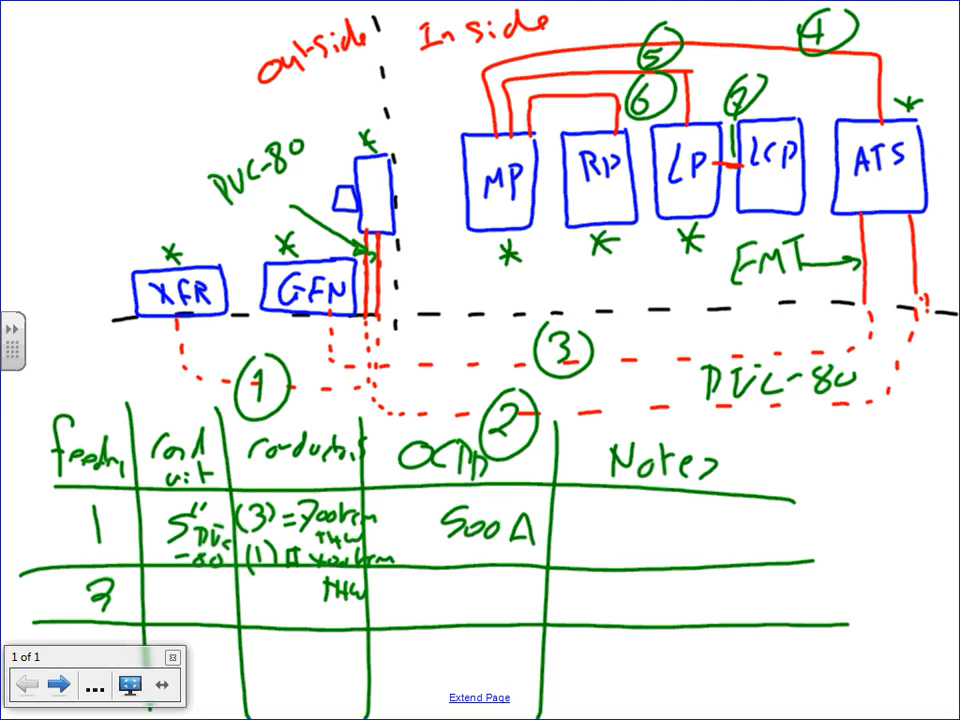
- Leave the full-screen view, minimize the whiteboard, and switch to Autodesk Revit MEP
{"action": "key", "text": "Escape"}
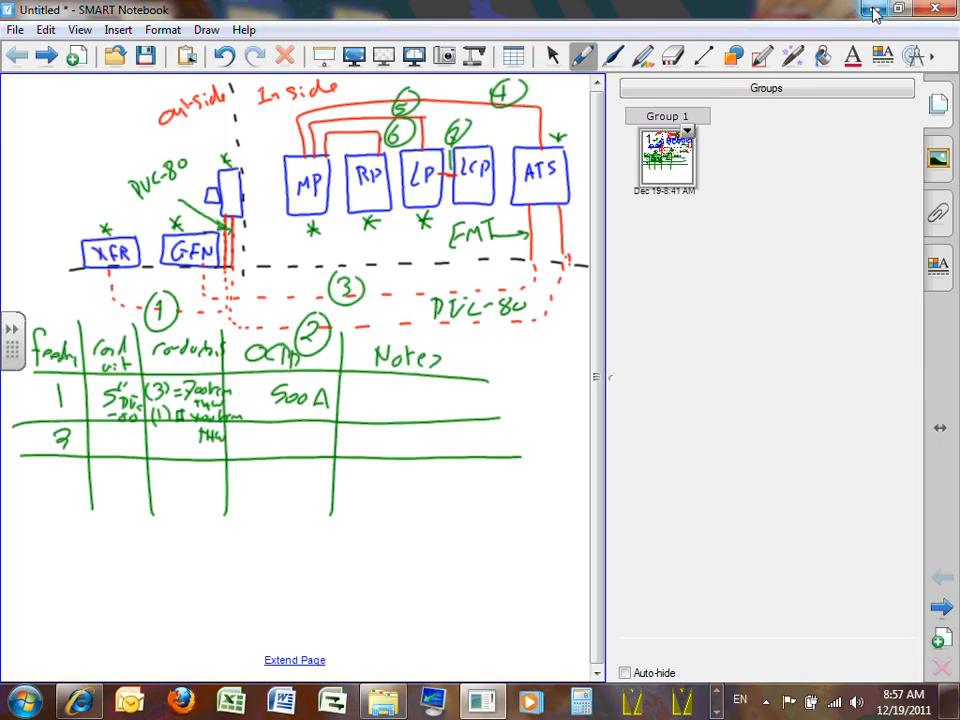
{"action": "left_click", "coordinate": [876, 13]}
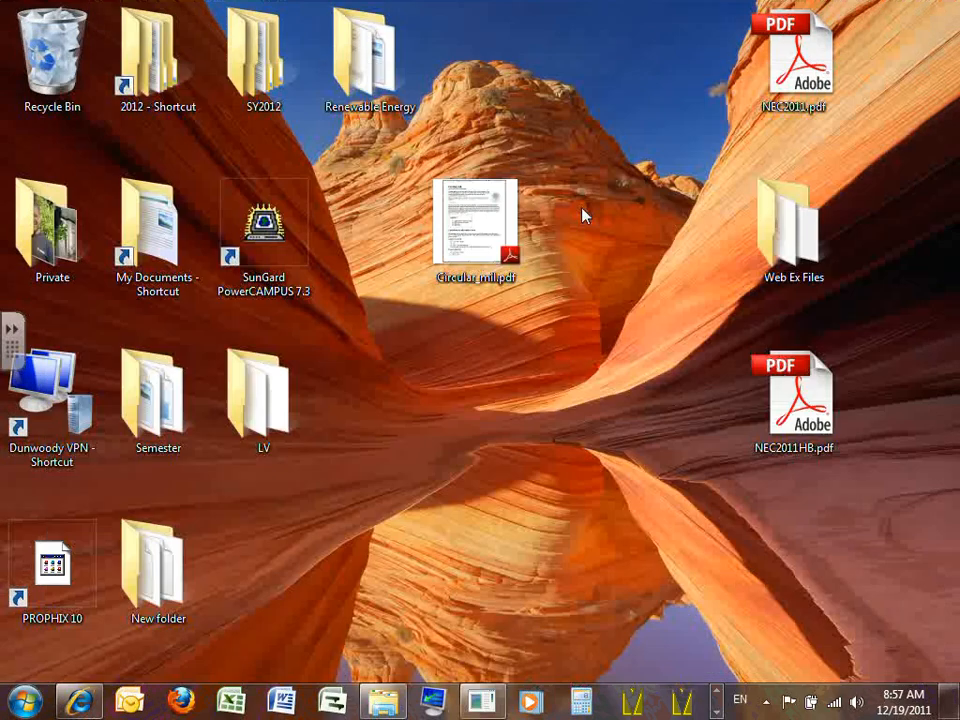
{"action": "left_click", "coordinate": [717, 711]}
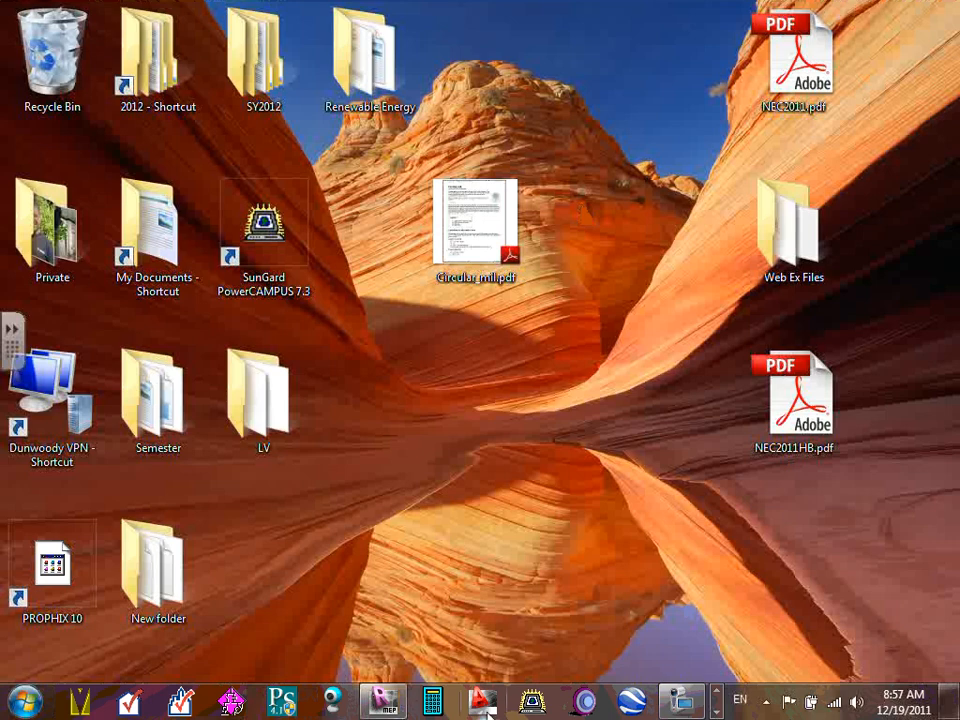
{"action": "left_click", "coordinate": [374, 703]}
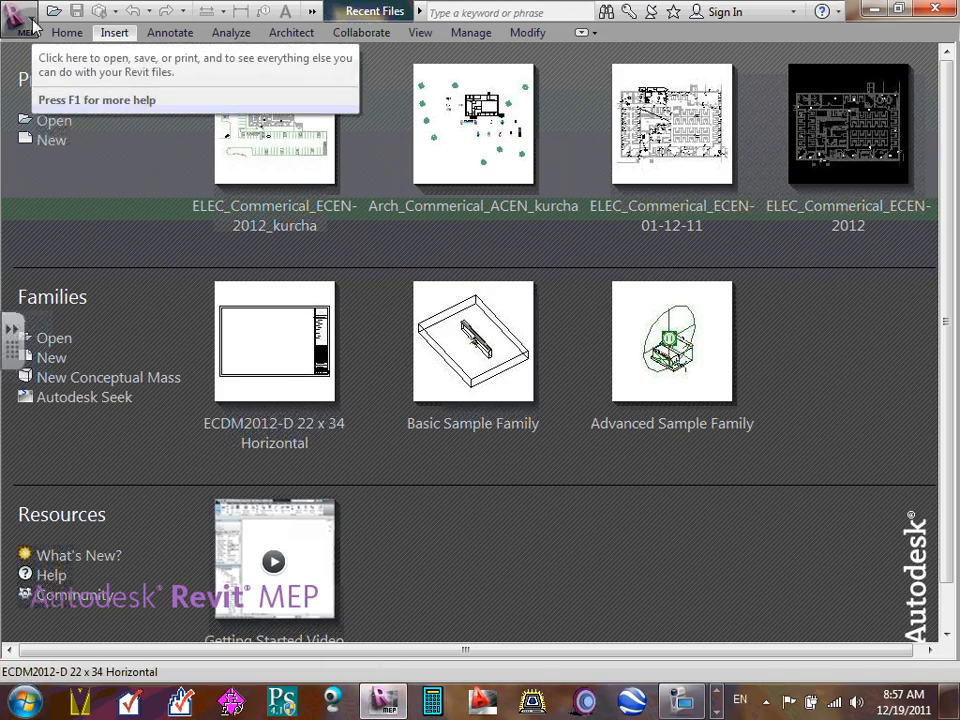
- Browse for a project to open from the desktop's 2012 shortcut through Team 11(I), Q#5-Winter and Design Drawings to the Revit folder
{"action": "left_click", "coordinate": [33, 28]}
{"action": "left_click", "coordinate": [53, 134]}
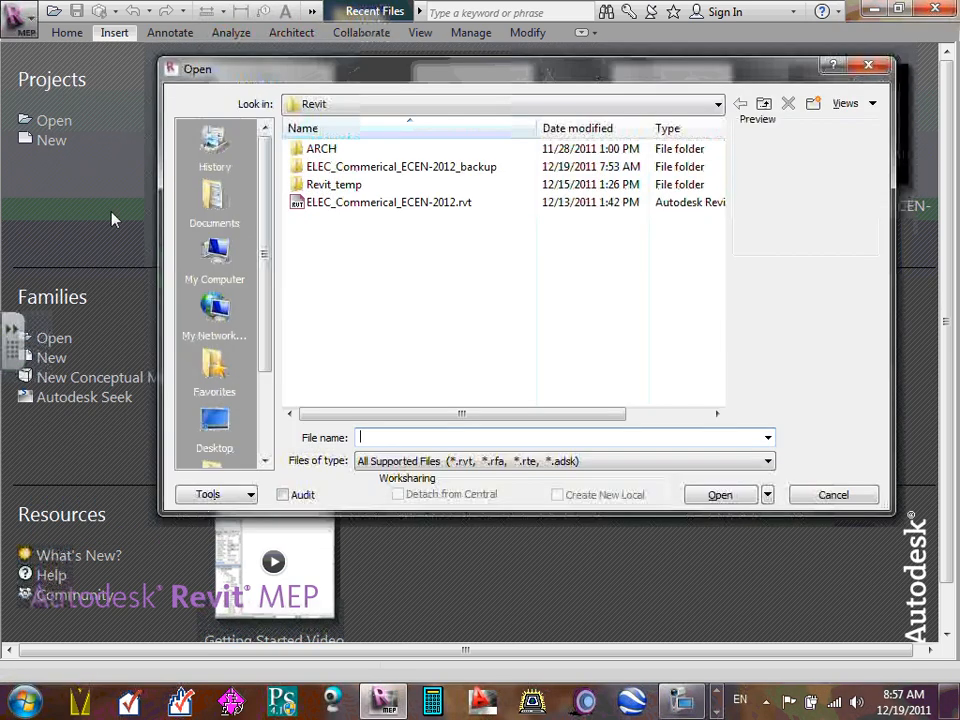
{"action": "left_click", "coordinate": [214, 425]}
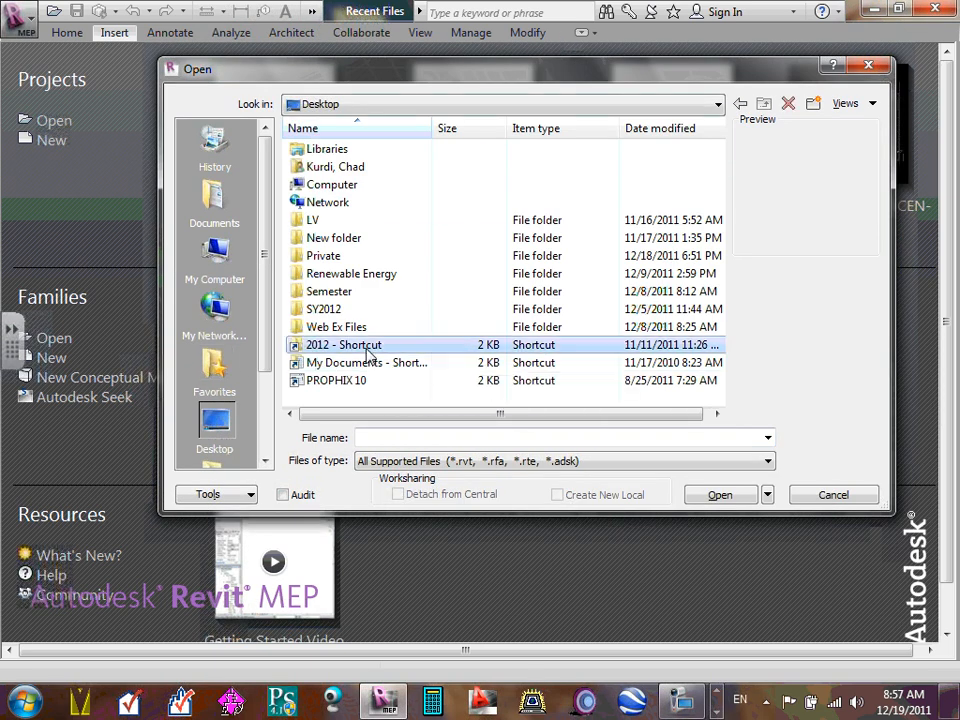
{"action": "double_click", "coordinate": [368, 350]}
{"action": "double_click", "coordinate": [350, 345]}
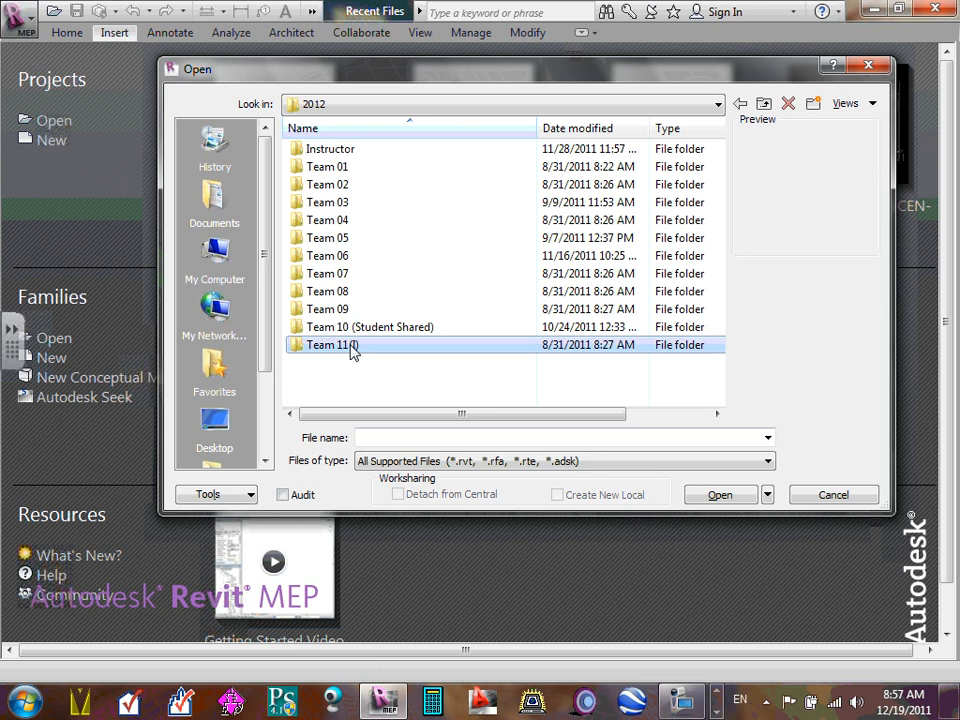
{"action": "double_click", "coordinate": [336, 167]}
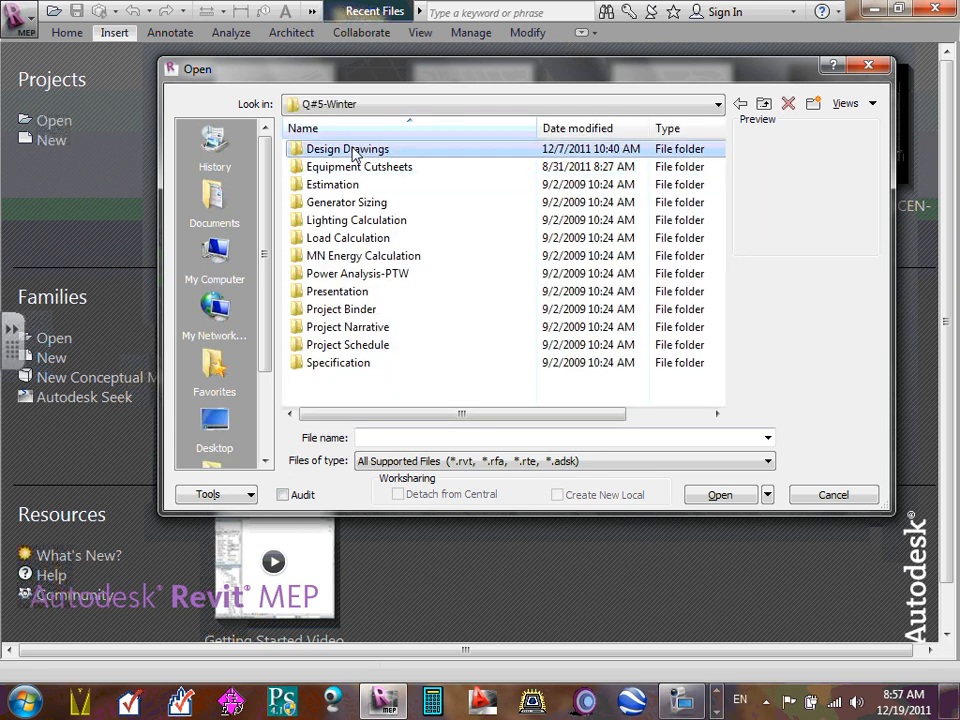
{"action": "double_click", "coordinate": [352, 150]}
{"action": "left_click", "coordinate": [323, 168]}
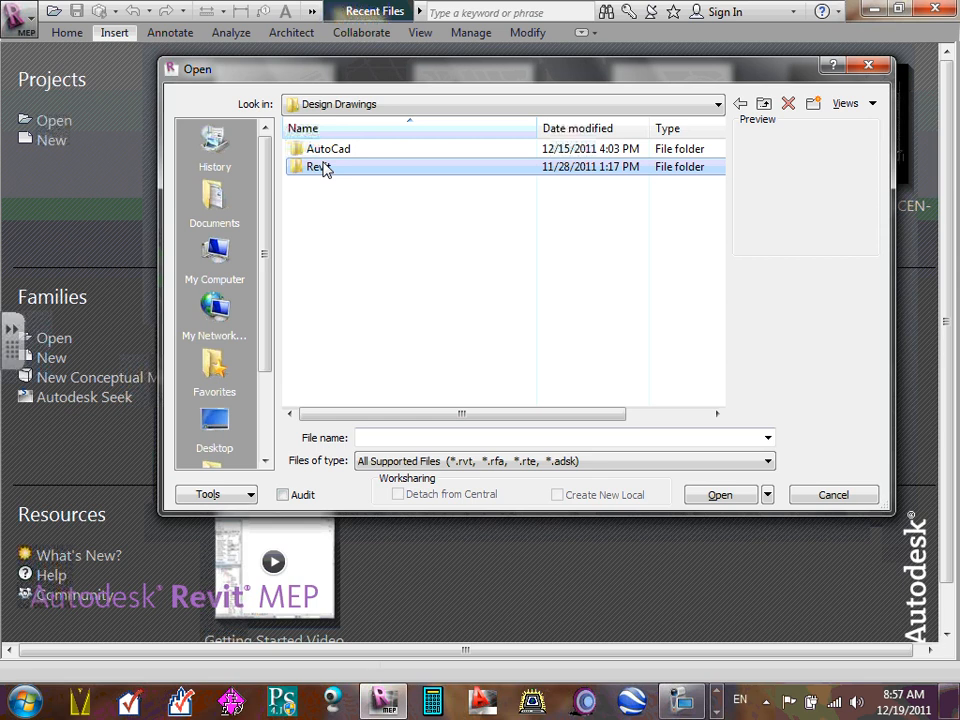
{"action": "double_click", "coordinate": [323, 168]}
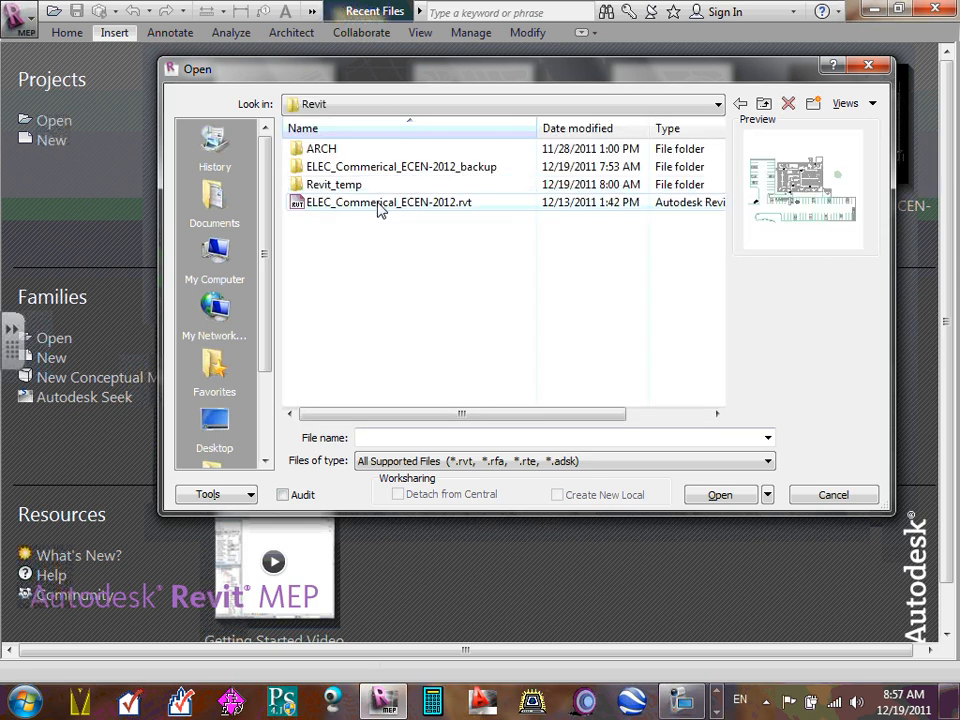
- Open ELEC_Commerical_ECEN-2012.rvt as a new local file, overwriting the existing local copy
{"action": "left_click", "coordinate": [380, 204]}
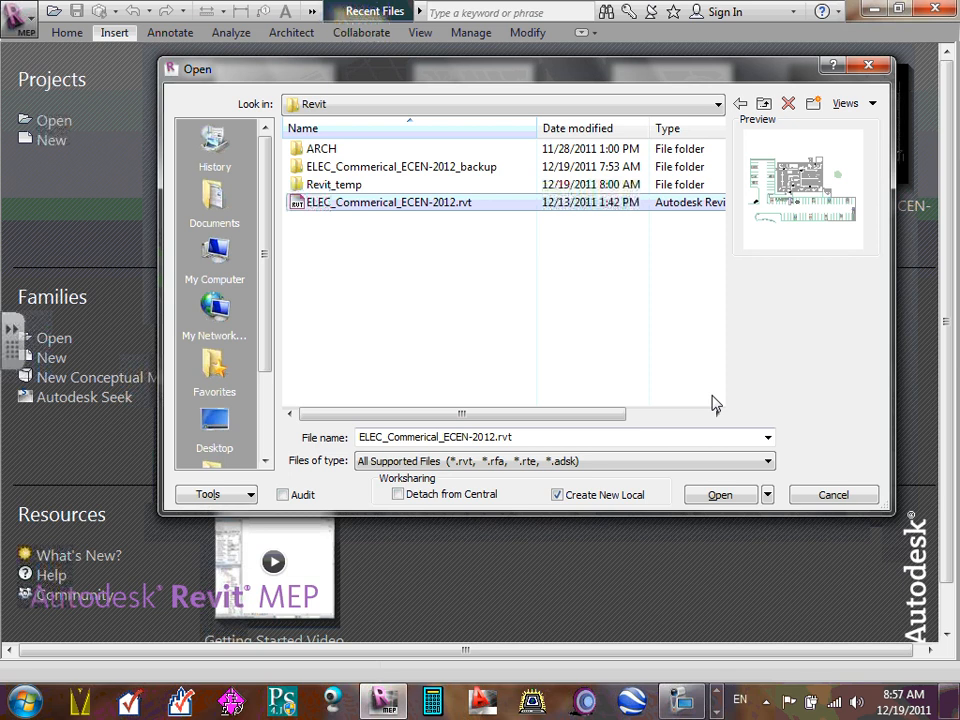
{"action": "left_click", "coordinate": [718, 496]}
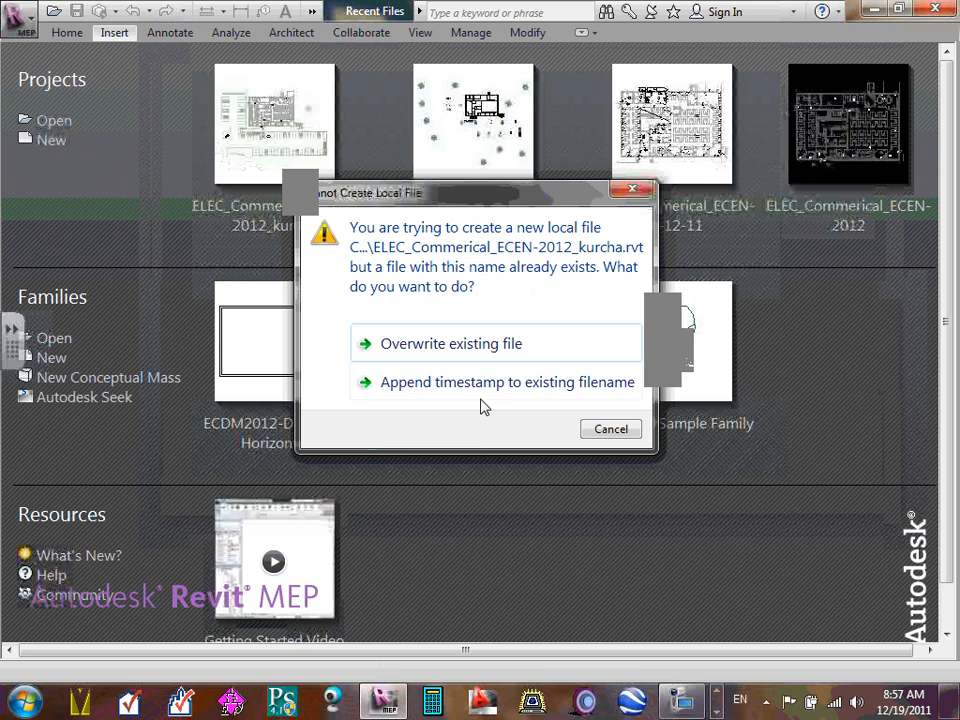
{"action": "left_click", "coordinate": [482, 350]}
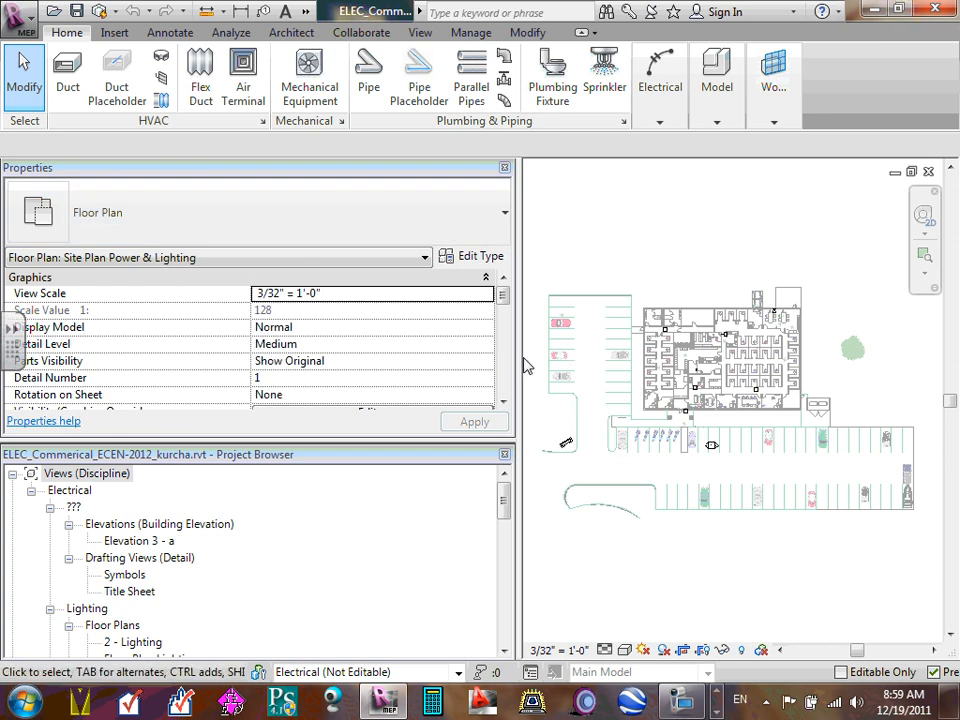
- Widen the drawing area and examine the building and its rooms in the Site Plan Power & Lighting view
{"action": "mouse_move", "coordinate": [519, 353]}
{"action": "left_mouse_down"}
{"action": "mouse_move", "coordinate": [204, 350]}
{"action": "mouse_move", "coordinate": [75, 340]}
{"action": "mouse_move", "coordinate": [82, 332]}
{"action": "left_mouse_up"}
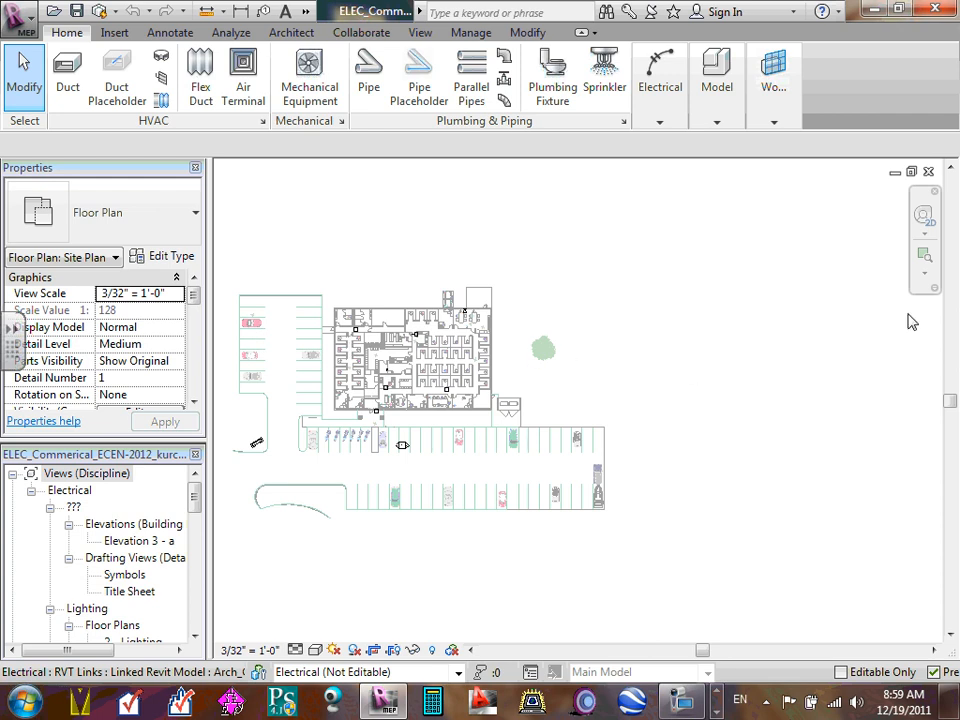
{"action": "scroll", "coordinate": [868, 289], "scroll_direction": "up", "scroll_amount": 4}
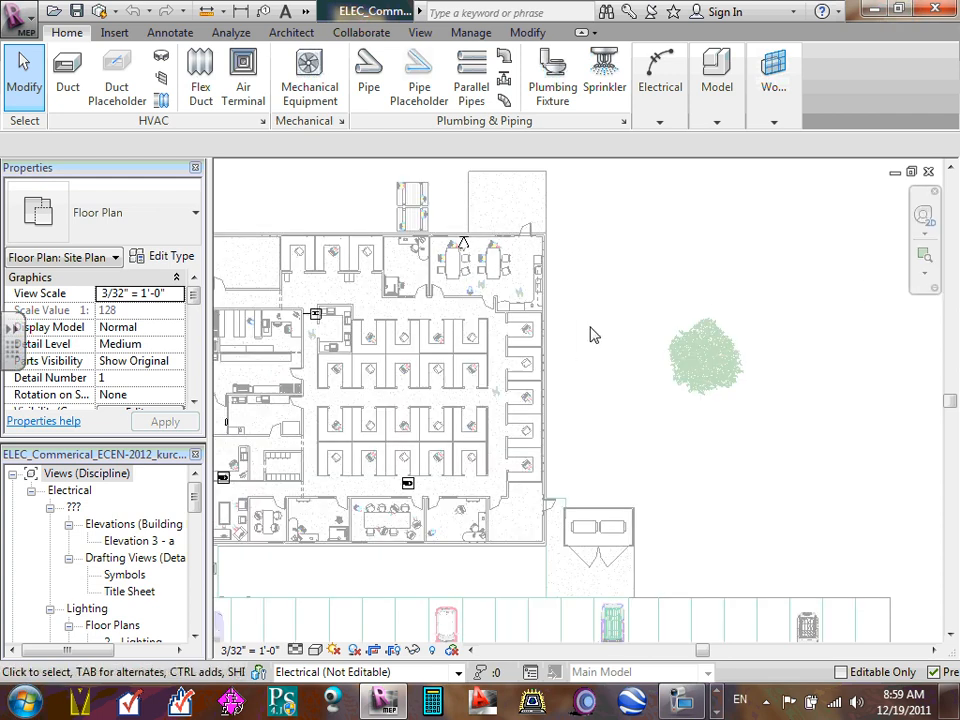
{"action": "middle_click_drag", "start_coordinate": [738, 356], "coordinate": [545, 374]}
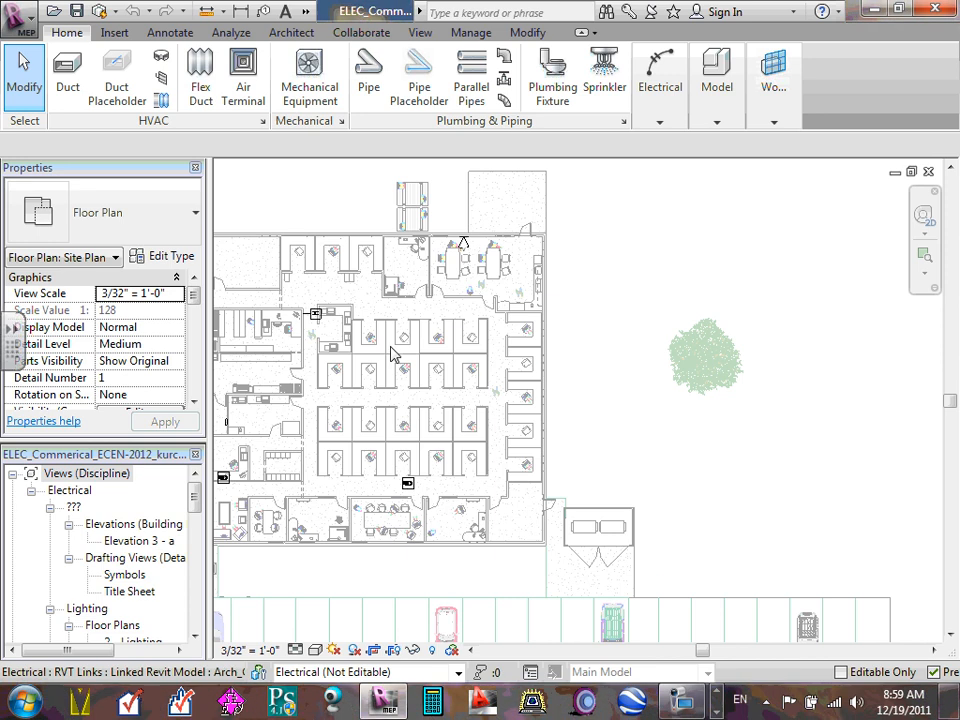
{"action": "scroll", "coordinate": [371, 283], "scroll_direction": "down", "scroll_amount": 3}
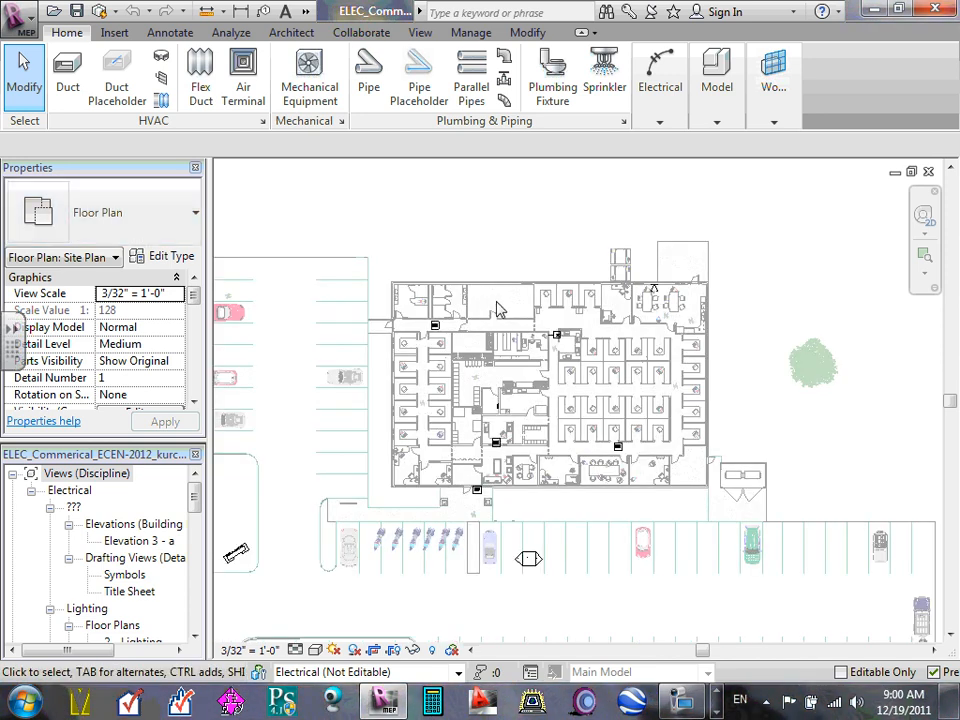
{"action": "scroll", "coordinate": [500, 307], "scroll_direction": "up", "scroll_amount": 4}
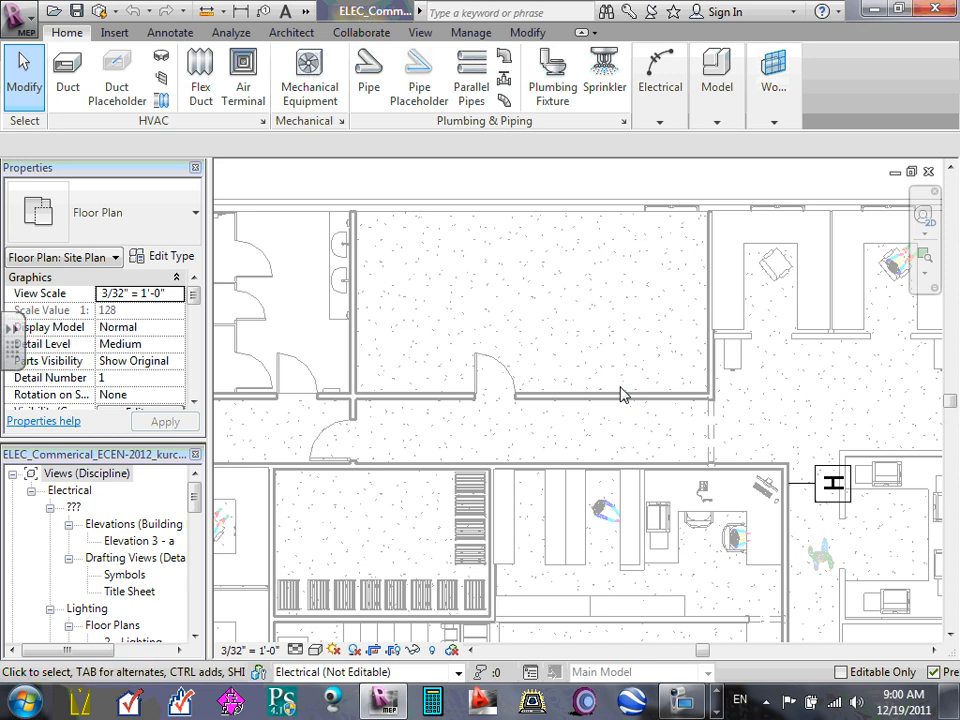
{"action": "scroll", "coordinate": [620, 393], "scroll_direction": "down", "scroll_amount": 3}
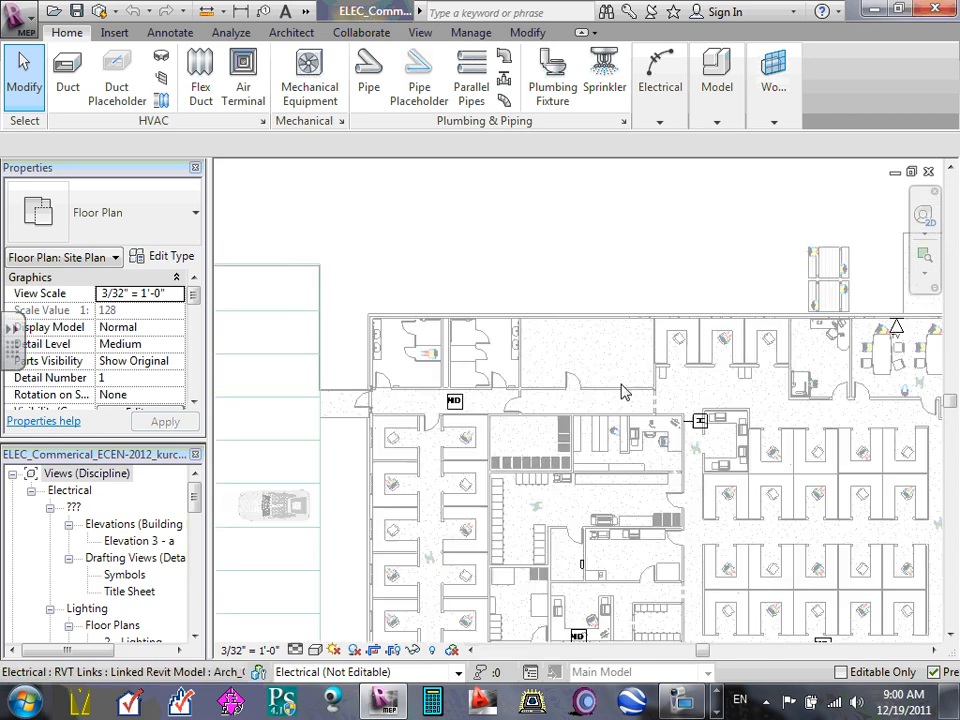
{"action": "scroll", "coordinate": [621, 385], "scroll_direction": "down", "scroll_amount": 1}
{"action": "middle_click_drag", "start_coordinate": [748, 522], "coordinate": [690, 431]}
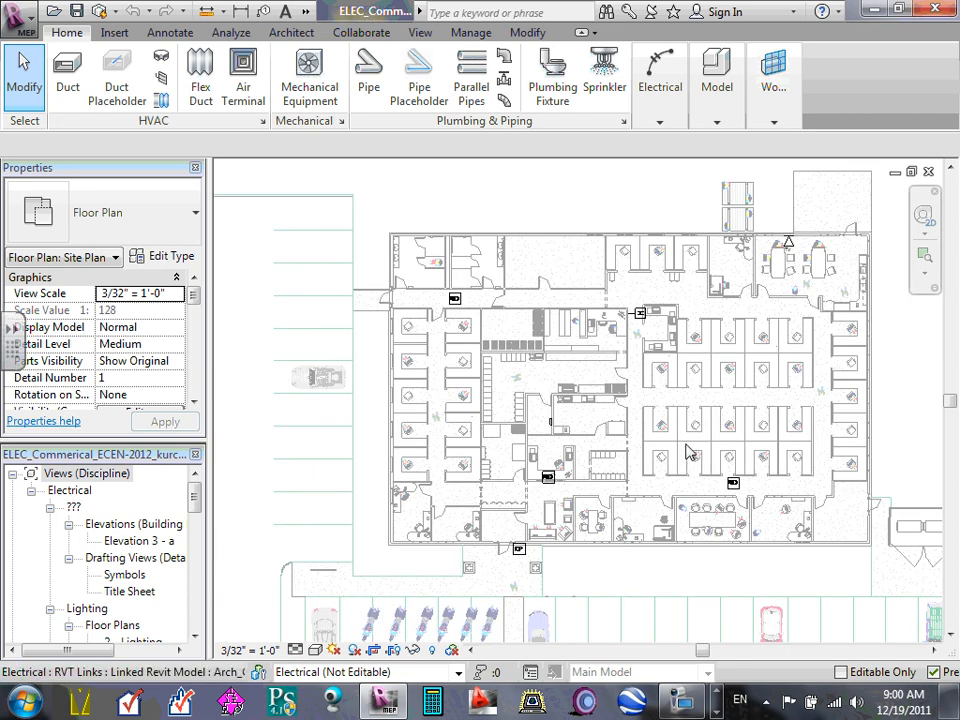
{"action": "scroll", "coordinate": [680, 438], "scroll_direction": "down", "scroll_amount": 2}
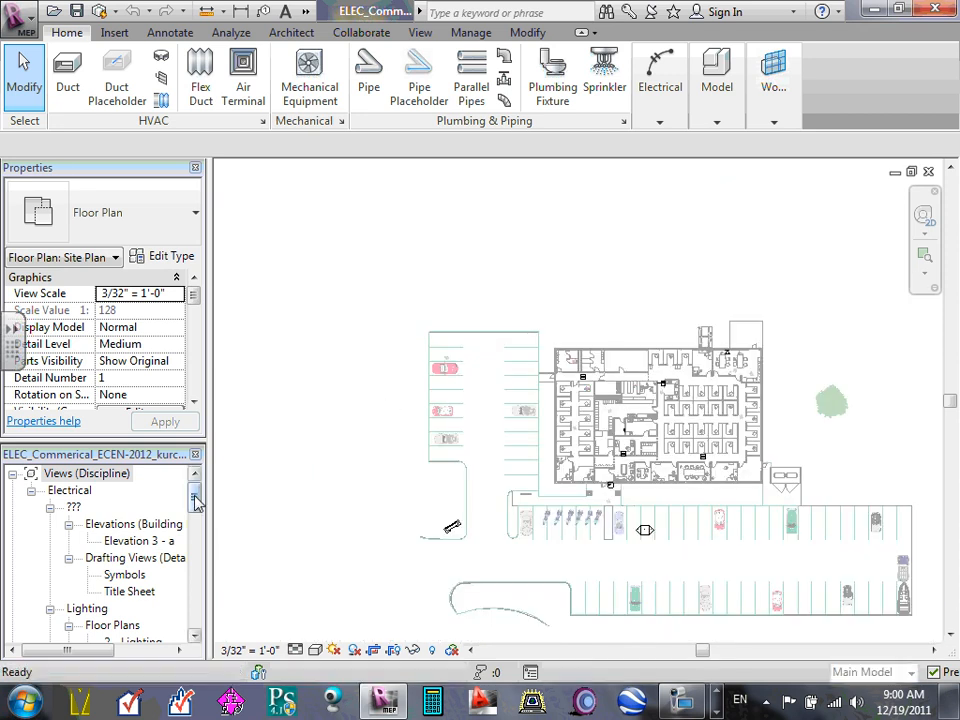
- Open the first-floor power floor plan and delete the imported ECDM221-xflr1.dwg drawing from it
{"action": "left_click_drag", "start_coordinate": [195, 500], "coordinate": [194, 547]}
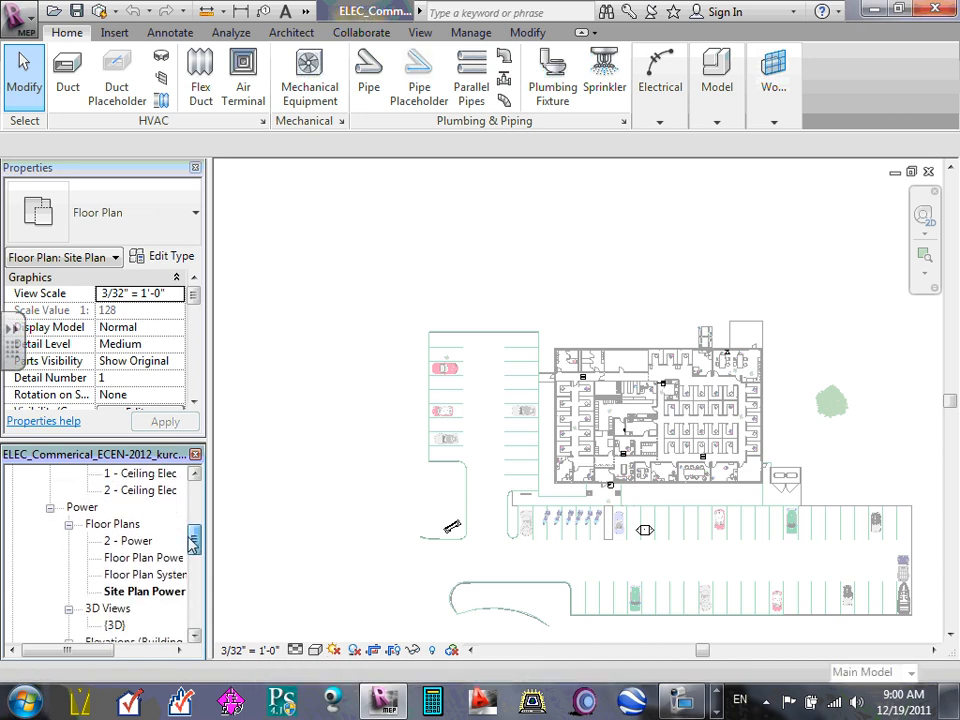
{"action": "double_click", "coordinate": [144, 562]}
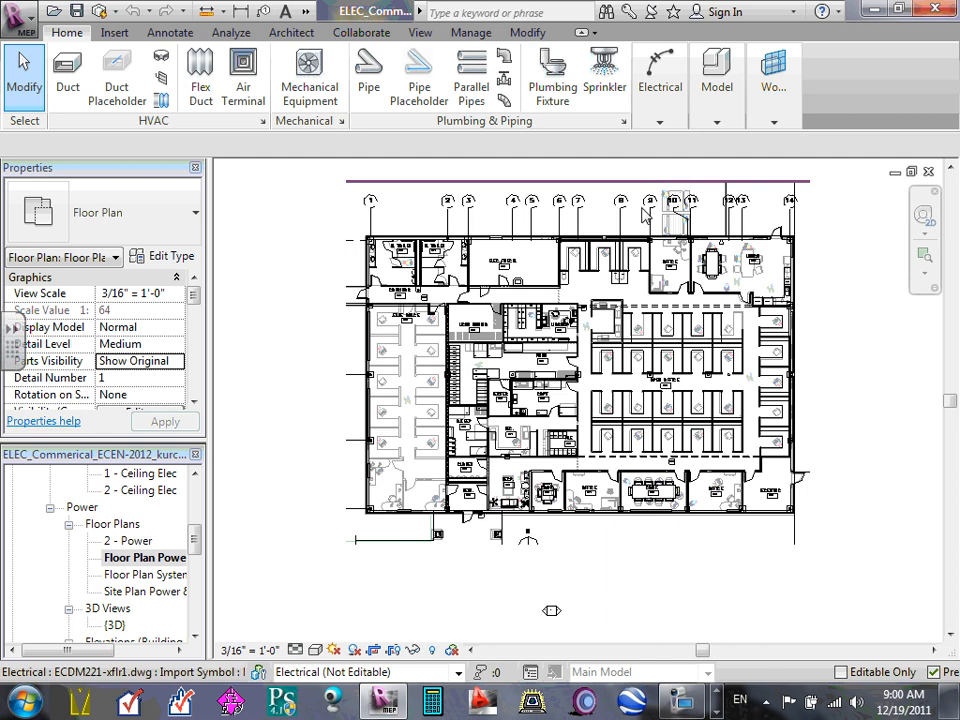
{"action": "scroll", "coordinate": [567, 212], "scroll_direction": "up", "scroll_amount": 1}
{"action": "scroll", "coordinate": [567, 214], "scroll_direction": "up", "scroll_amount": 1}
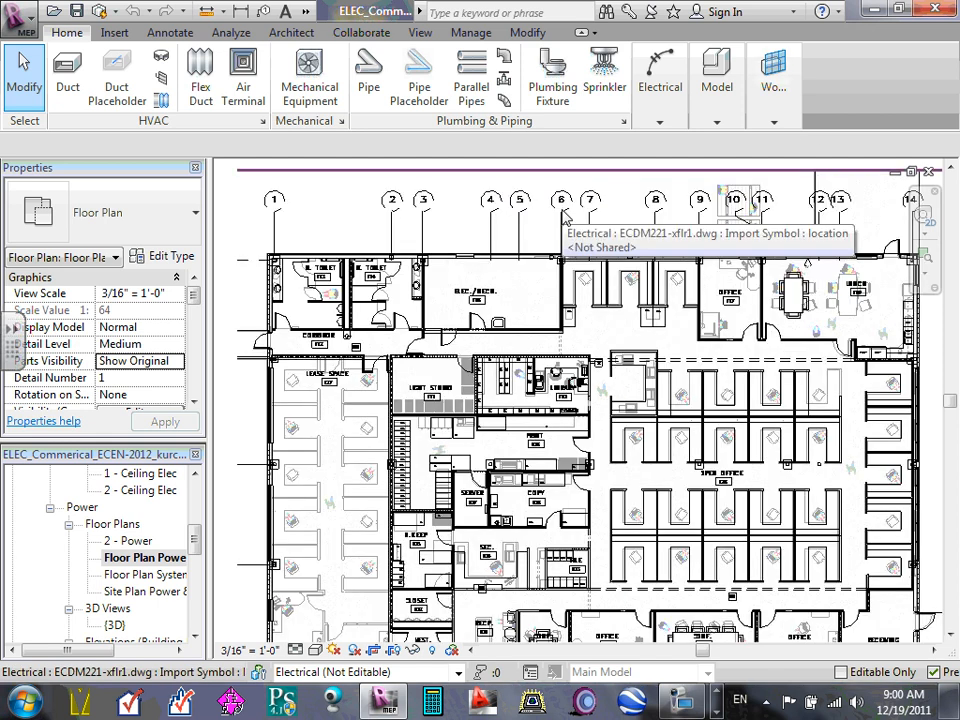
{"action": "left_click", "coordinate": [569, 228]}
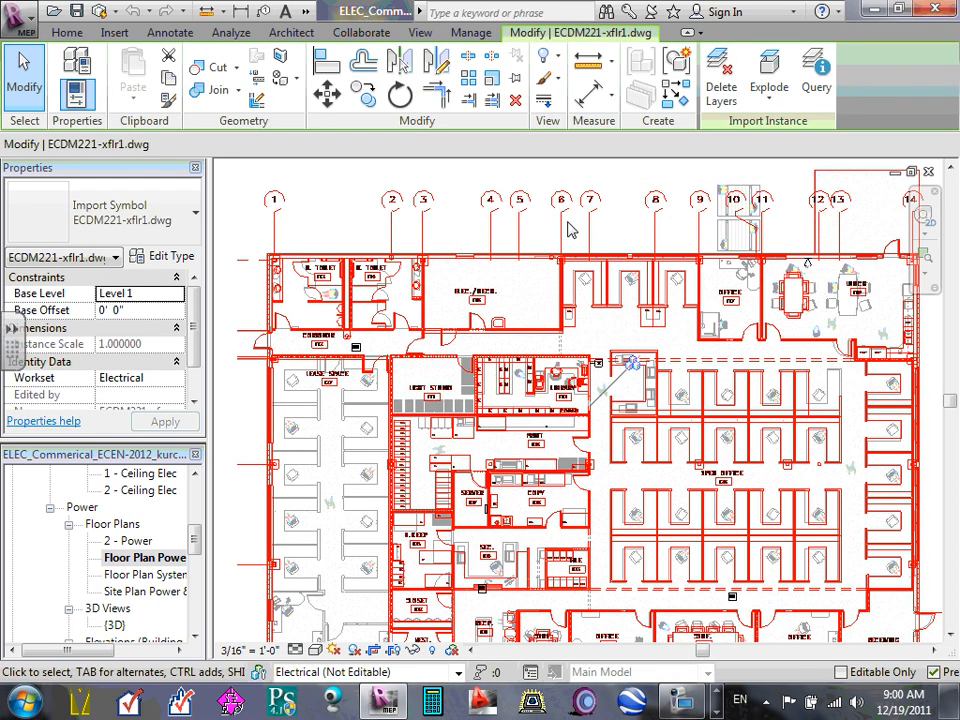
{"action": "key", "text": "Escape"}
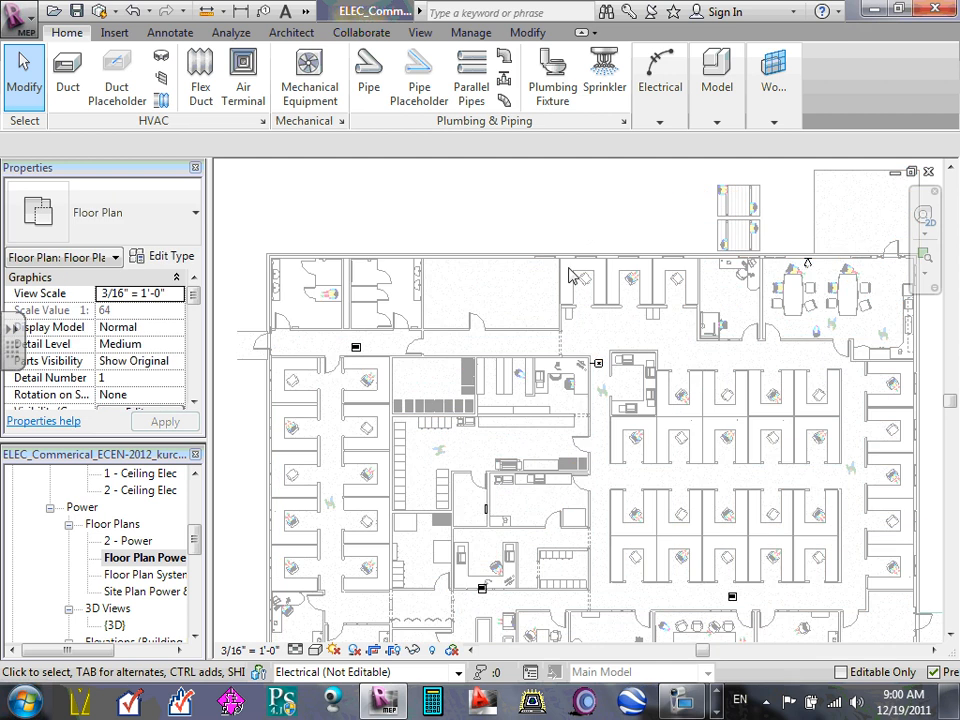
{"action": "scroll", "coordinate": [569, 273], "scroll_direction": "down", "scroll_amount": 2}
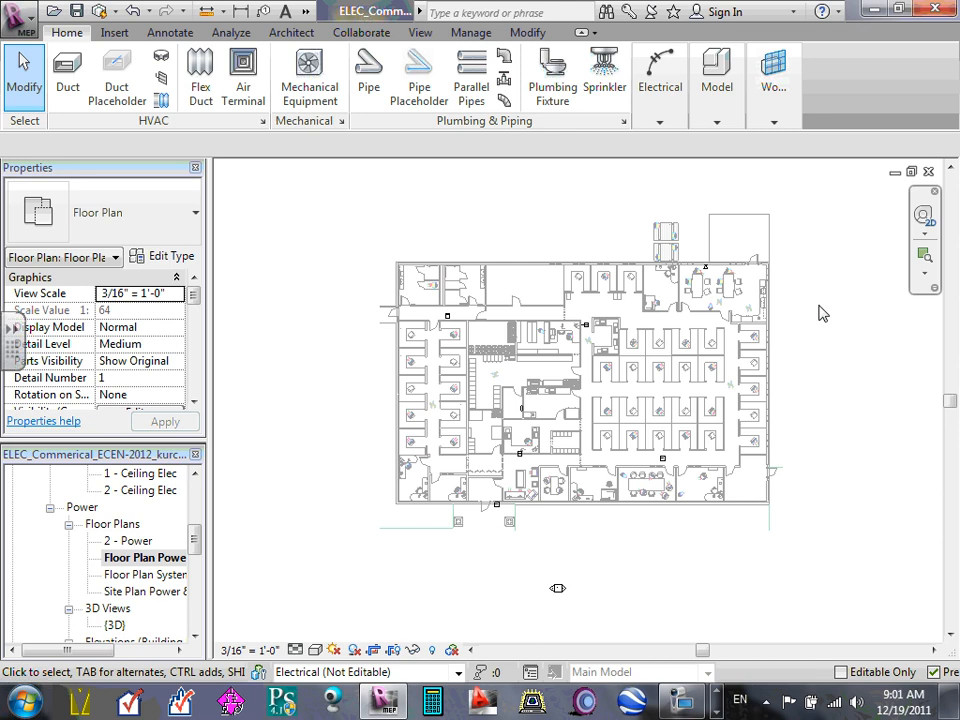
- Start a CAD import and synchronize the local file with the central model
{"action": "left_click", "coordinate": [114, 33]}
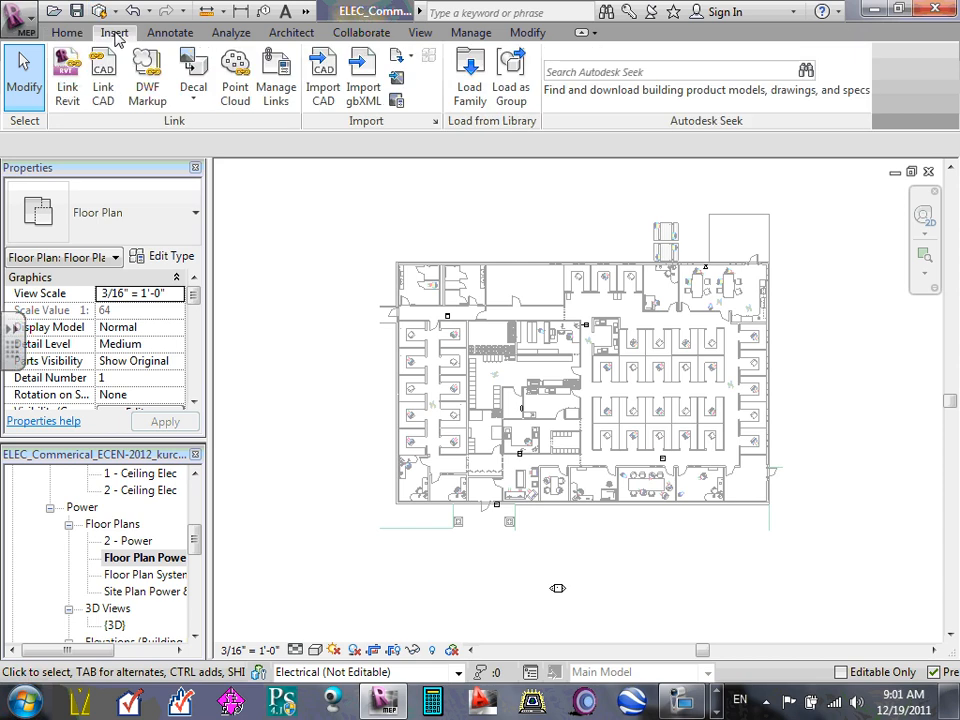
{"action": "left_click", "coordinate": [320, 82]}
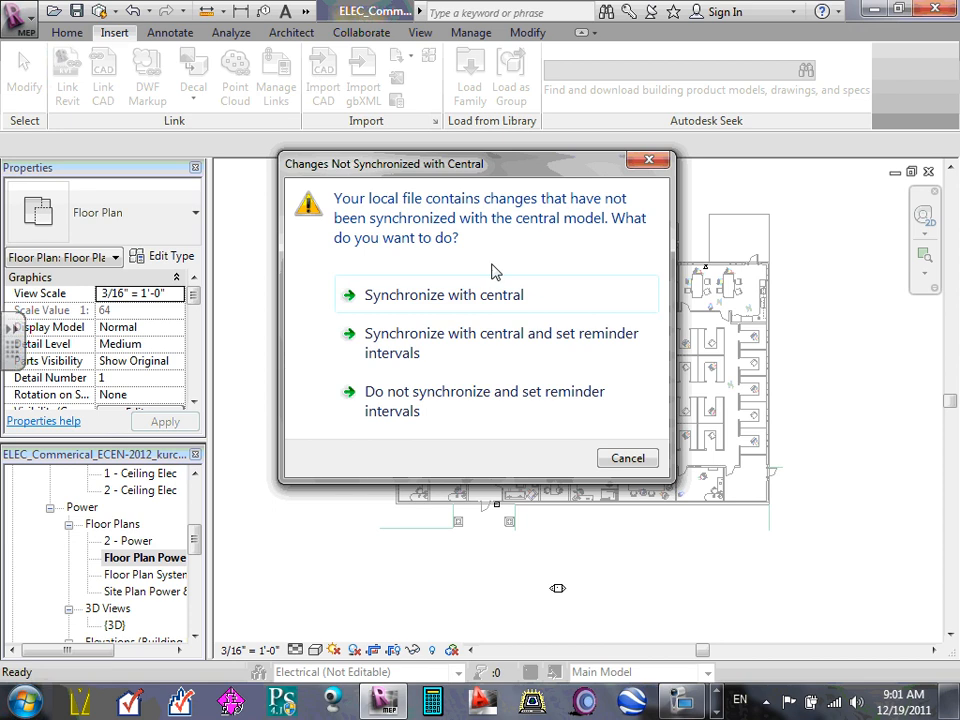
{"action": "left_click", "coordinate": [458, 297]}
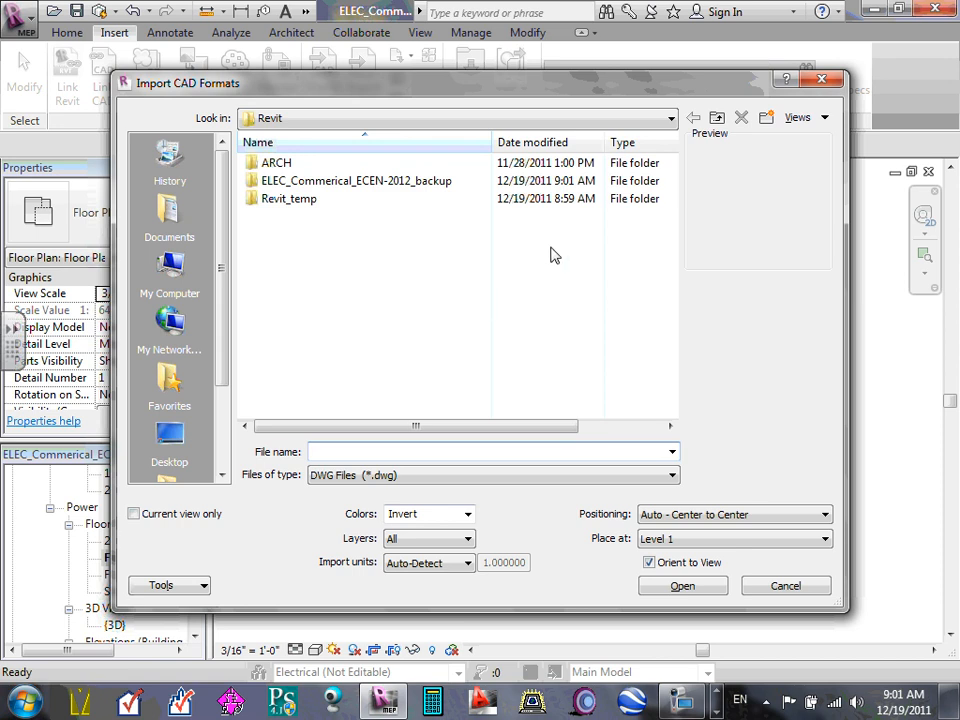
- Import ECDM221-xflr1.dwg from the AutoCad folder inside Design Drawings into the power floor plan
{"action": "left_click", "coordinate": [671, 119]}
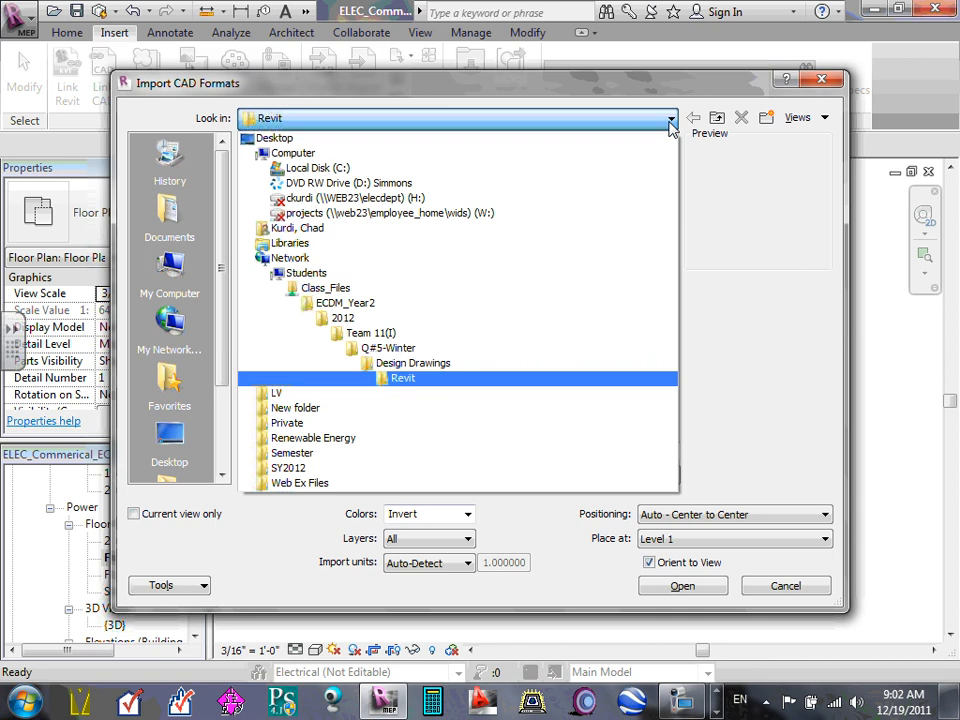
{"action": "left_click", "coordinate": [434, 363]}
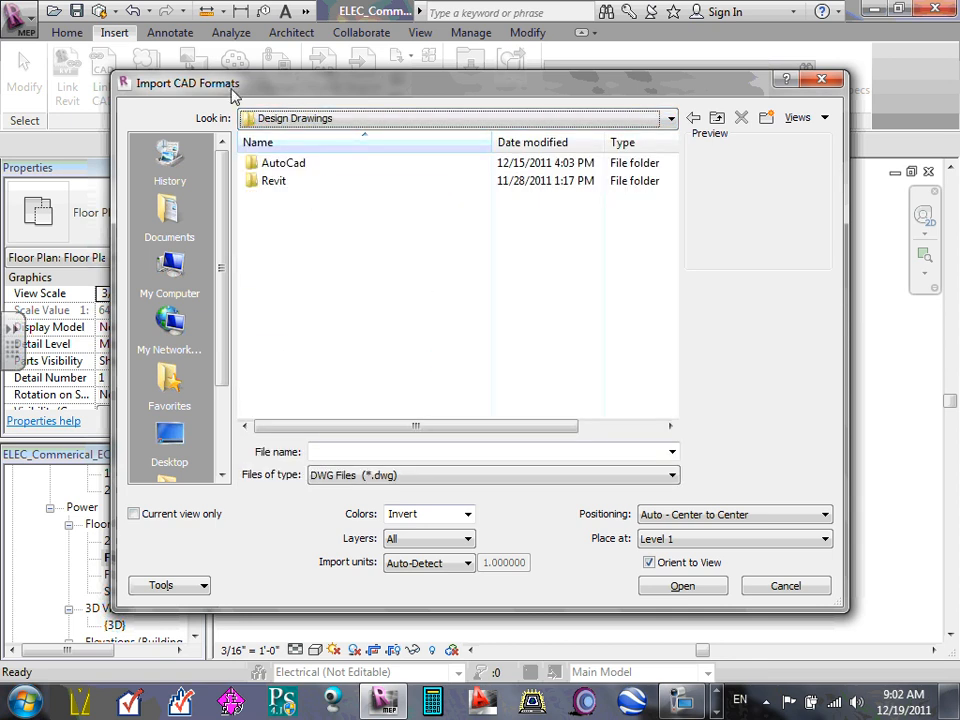
{"action": "left_click", "coordinate": [671, 120]}
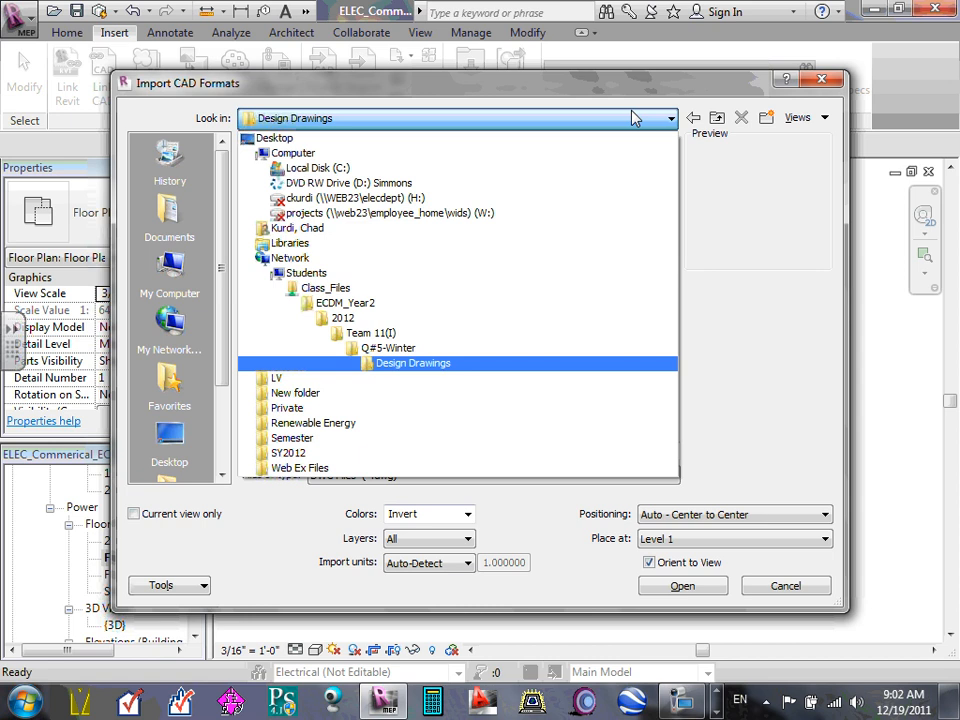
{"action": "left_click", "coordinate": [433, 363]}
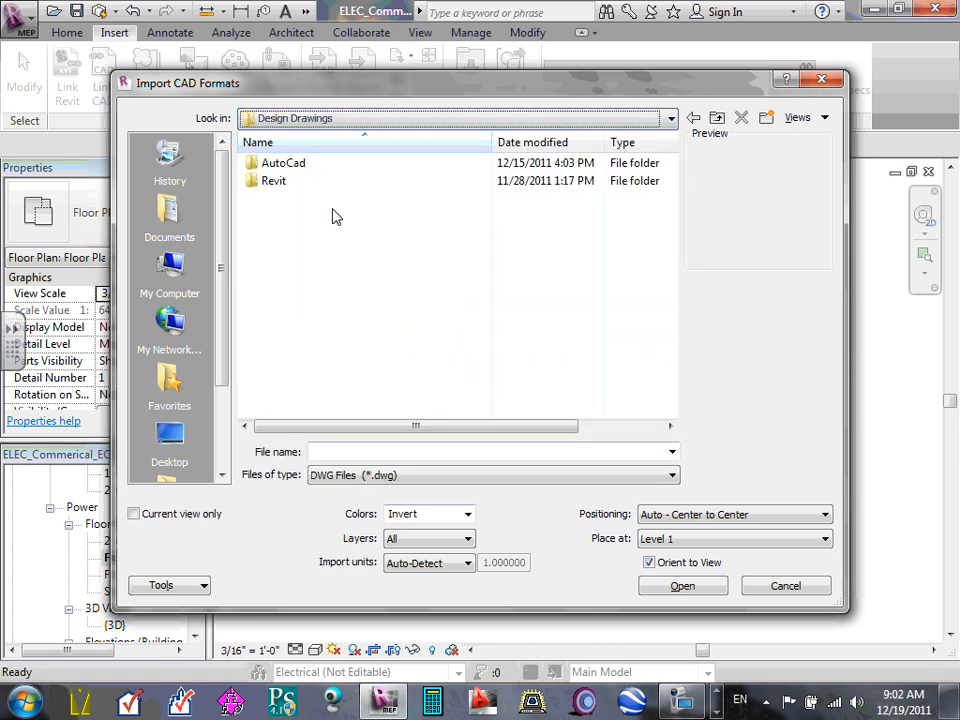
{"action": "double_click", "coordinate": [285, 168]}
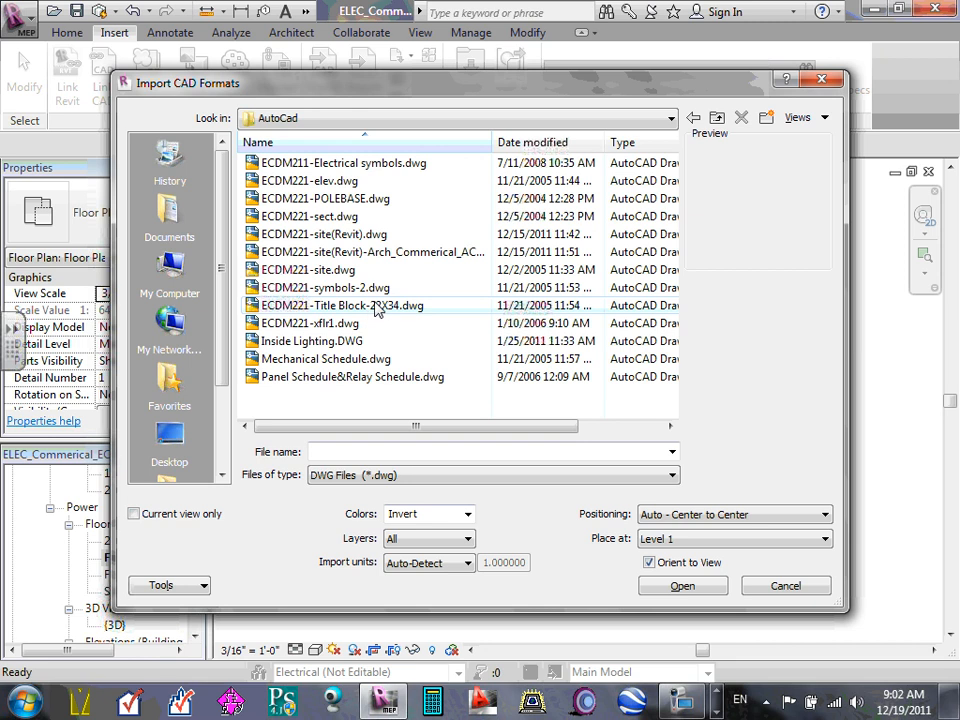
{"action": "left_click", "coordinate": [310, 323]}
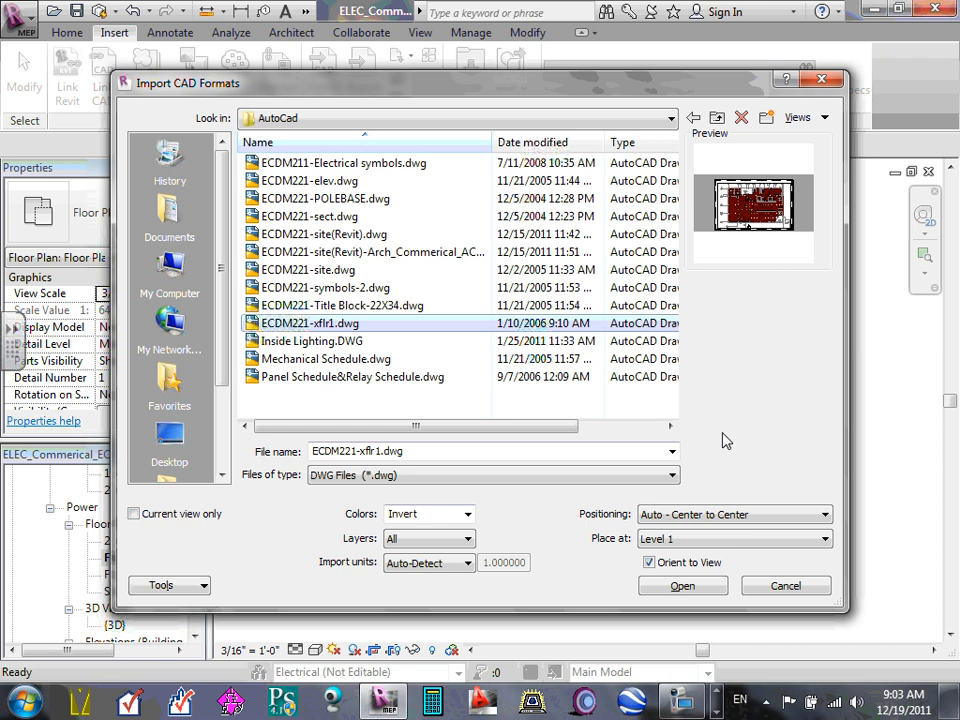
{"action": "left_click", "coordinate": [713, 588]}
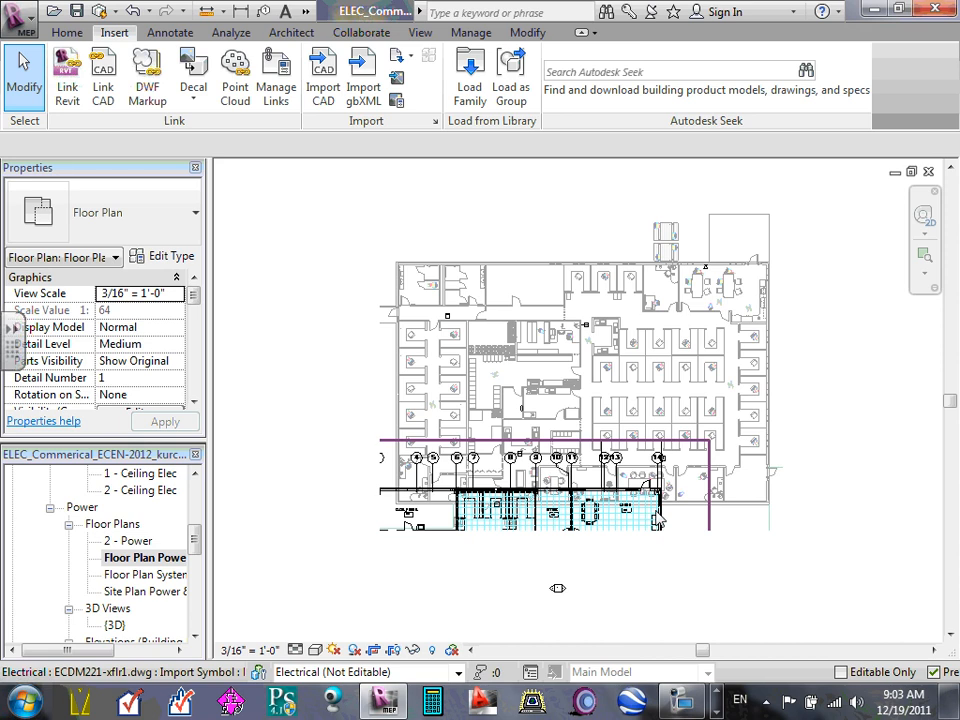
- Move the imported drawing over the linked building and align its upper-right exterior wall corner with the building's corner
{"action": "left_click", "coordinate": [493, 388]}
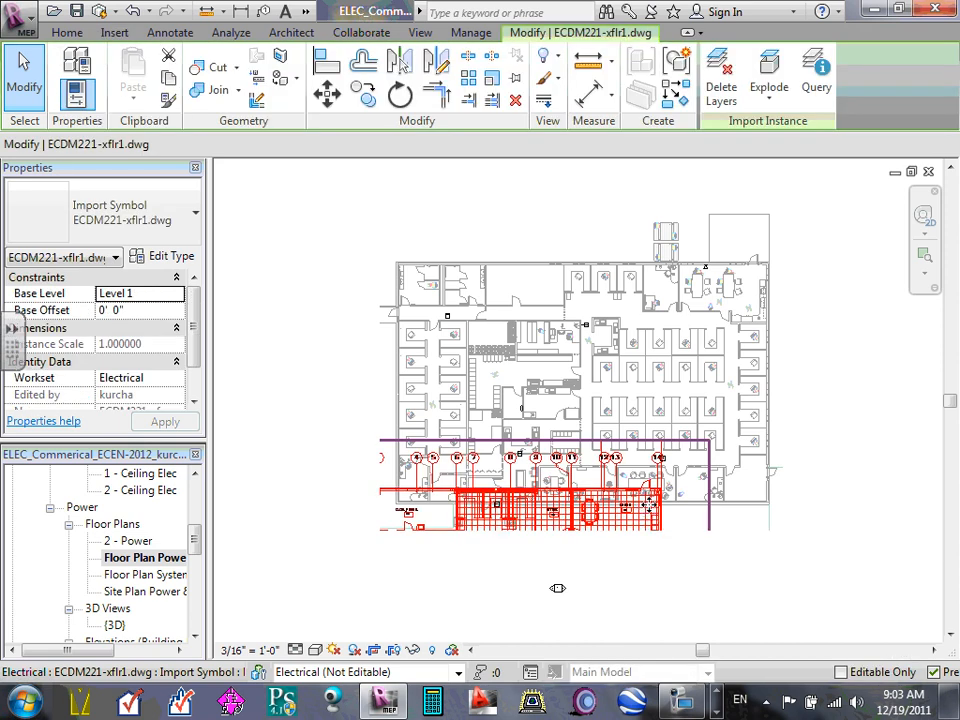
{"action": "left_click_drag", "start_coordinate": [660, 495], "coordinate": [764, 274]}
{"action": "scroll", "coordinate": [764, 271], "scroll_direction": "up", "scroll_amount": 4}
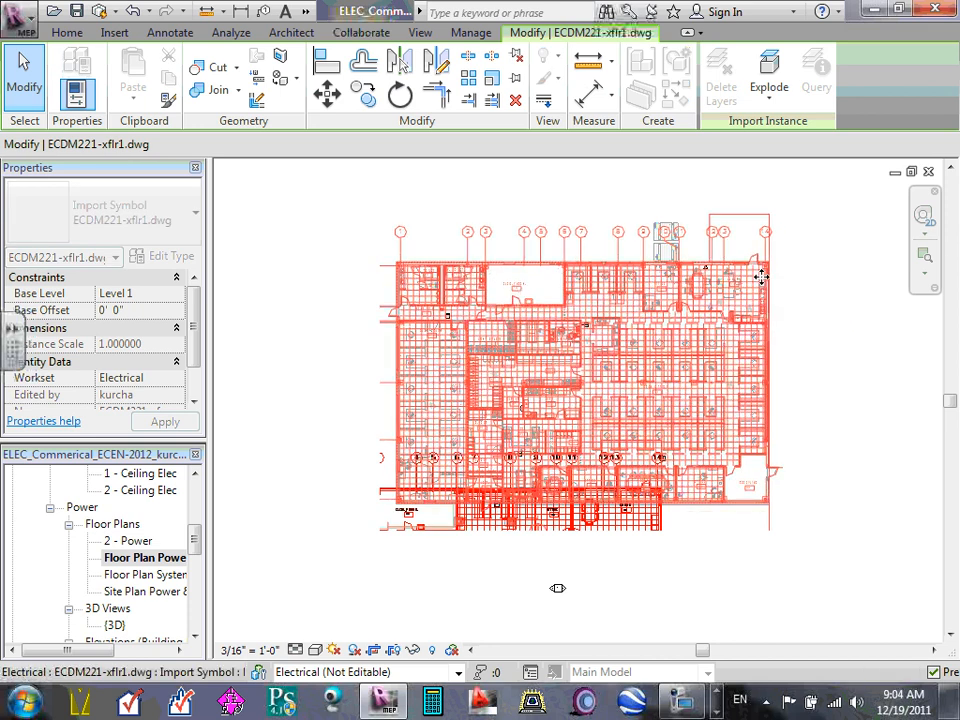
{"action": "scroll", "coordinate": [775, 260], "scroll_direction": "up", "scroll_amount": 1}
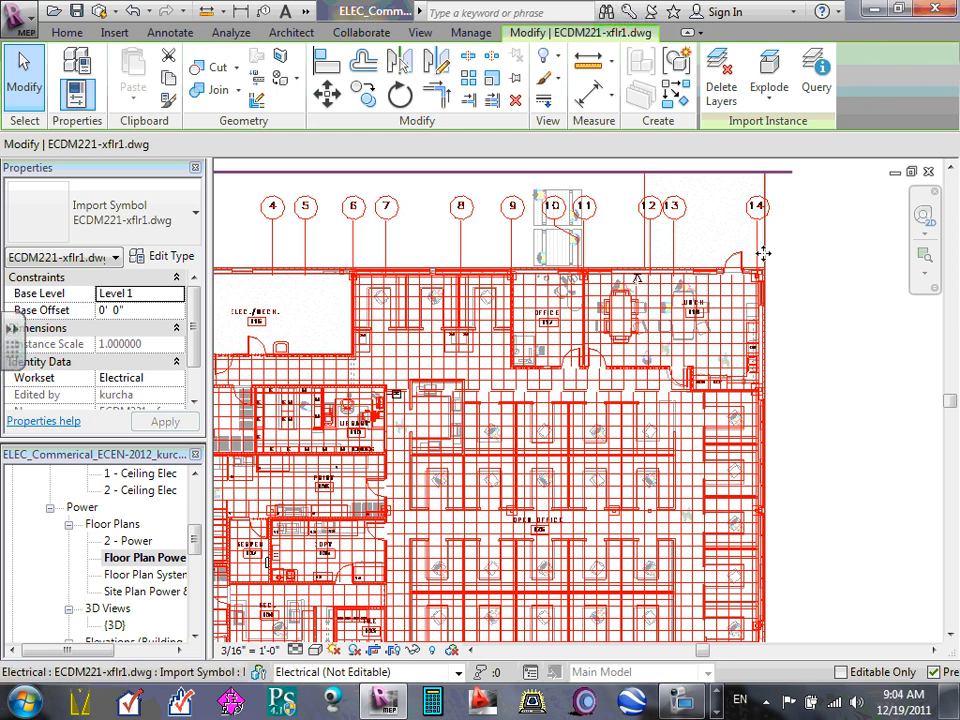
{"action": "scroll", "coordinate": [758, 282], "scroll_direction": "up", "scroll_amount": 4}
{"action": "scroll", "coordinate": [757, 289], "scroll_direction": "up", "scroll_amount": 2}
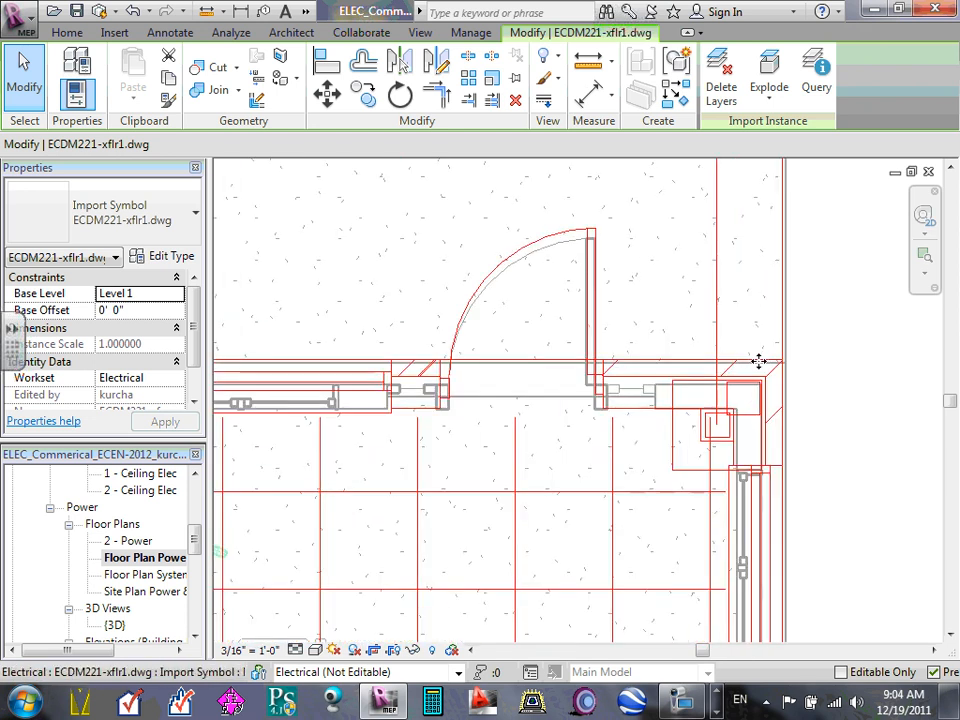
{"action": "mouse_move", "coordinate": [779, 369]}
{"action": "left_mouse_down"}
{"action": "mouse_move", "coordinate": [776, 381]}
{"action": "mouse_move", "coordinate": [767, 375]}
{"action": "left_mouse_up"}
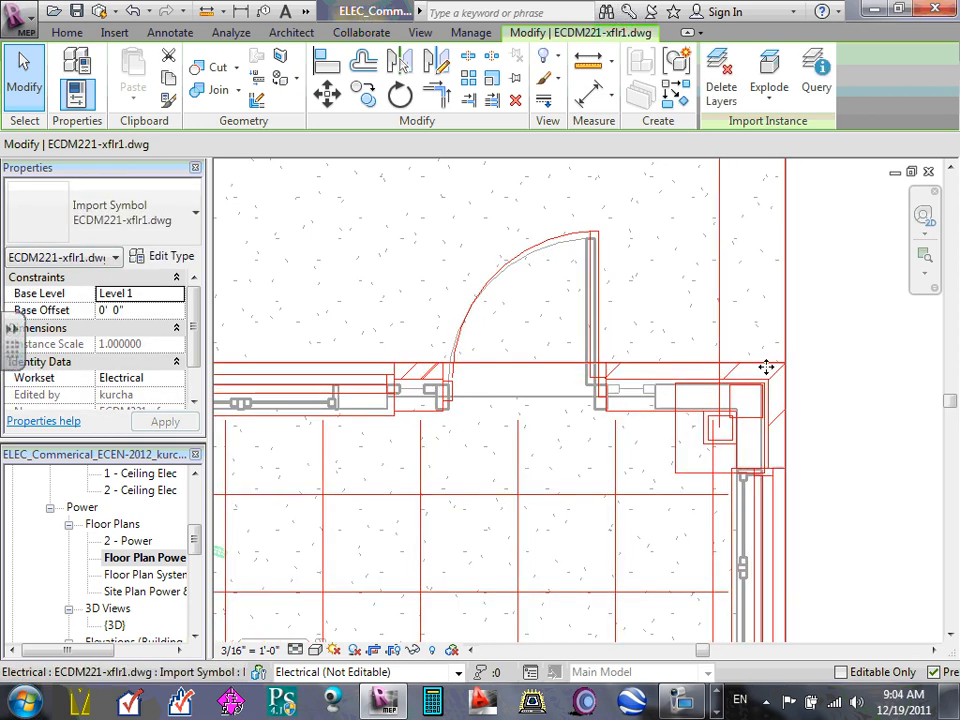
- Fit the whole floor plan in the view to check how the imported drawing overlays the building
{"action": "scroll", "coordinate": [768, 372], "scroll_direction": "down", "scroll_amount": 3}
{"action": "scroll", "coordinate": [761, 361], "scroll_direction": "down", "scroll_amount": 5}
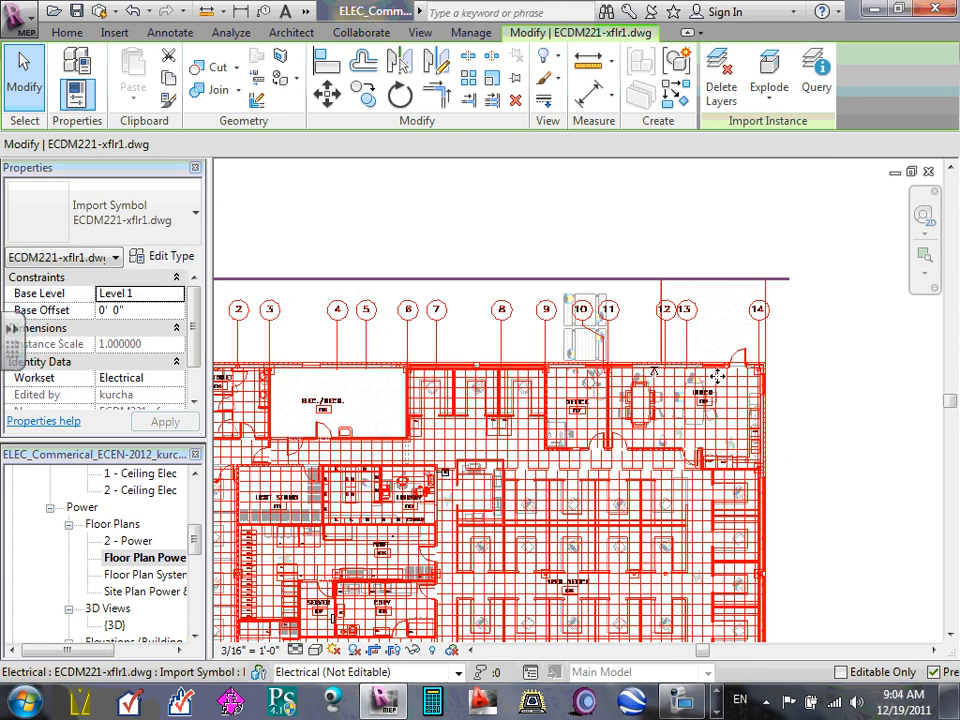
{"action": "scroll", "coordinate": [663, 512], "scroll_direction": "down", "scroll_amount": 2}
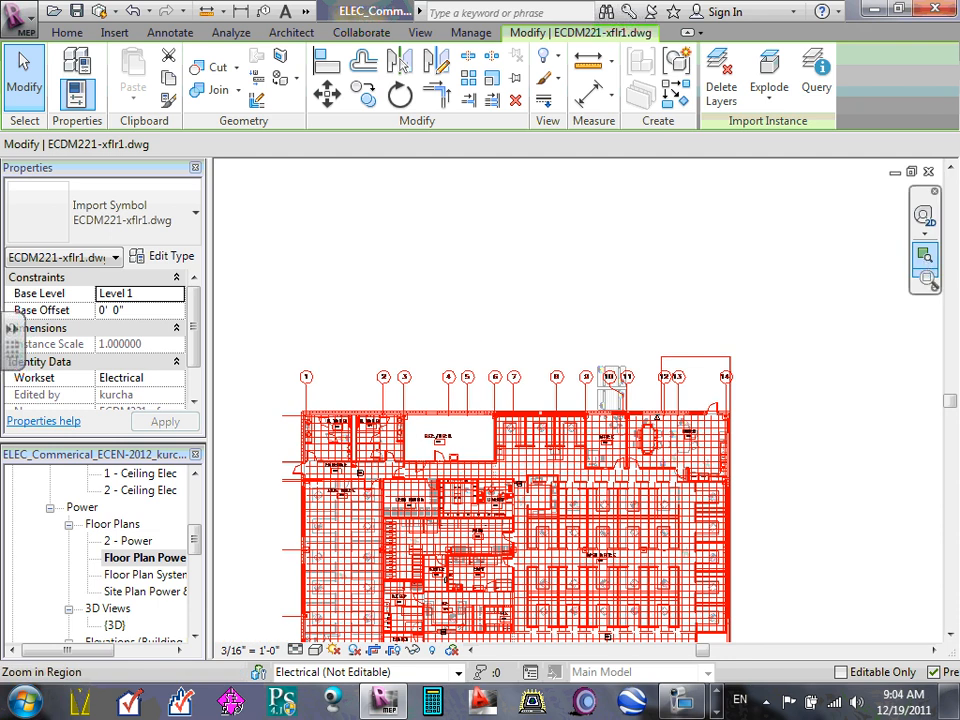
{"action": "left_click", "coordinate": [926, 264]}
{"action": "scroll", "coordinate": [520, 335], "scroll_direction": "down", "scroll_amount": 1}
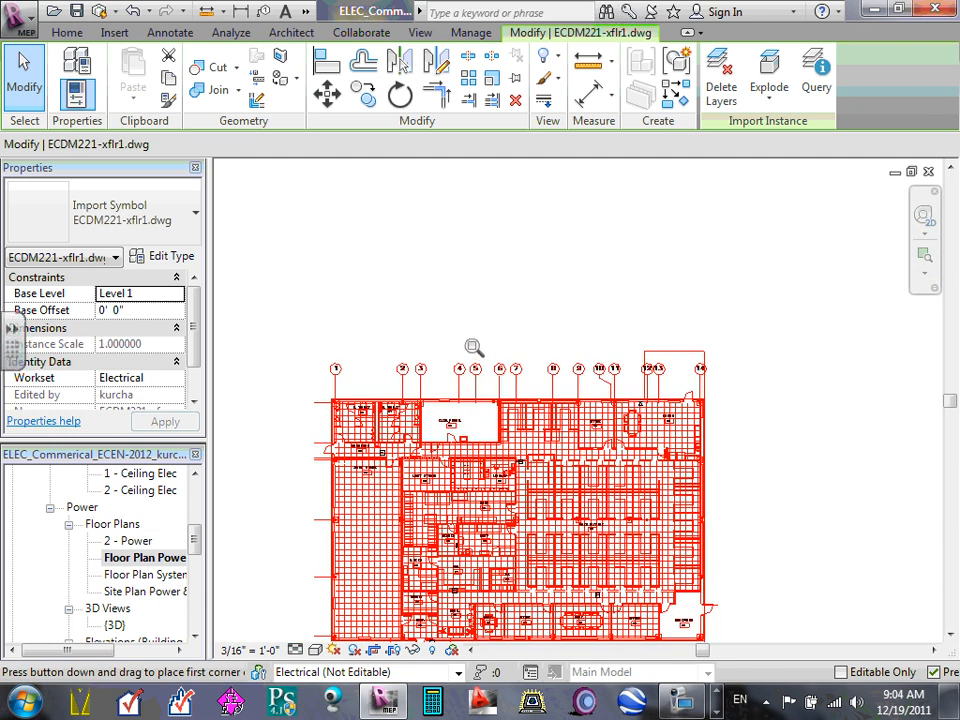
{"action": "scroll", "coordinate": [318, 339], "scroll_direction": "down", "scroll_amount": 5}
{"action": "left_click_drag", "start_coordinate": [300, 313], "coordinate": [420, 318]}
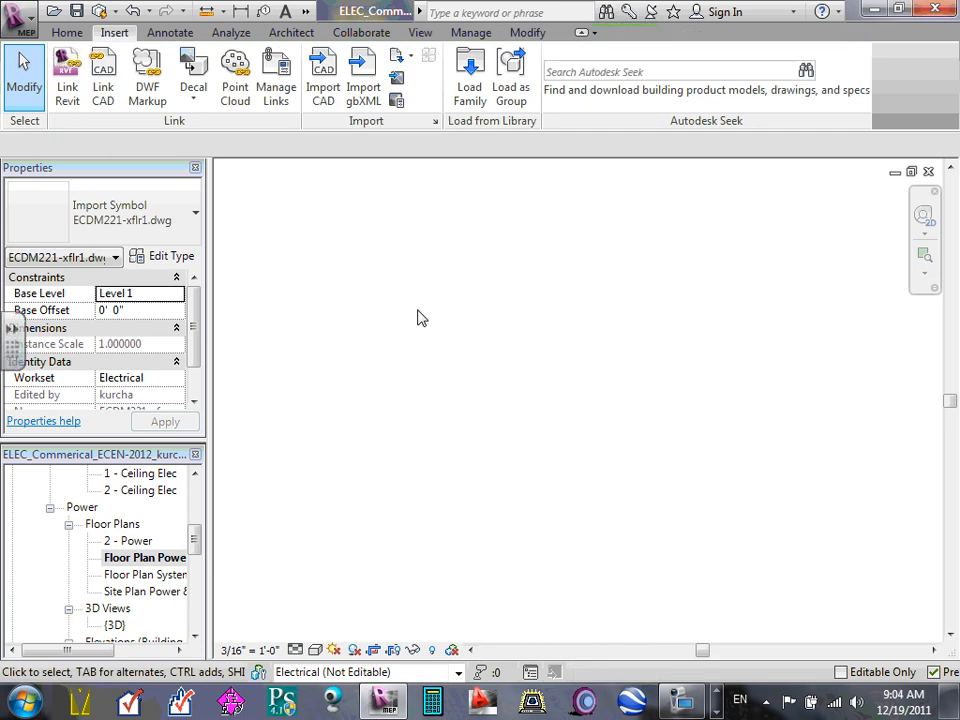
{"action": "left_click", "coordinate": [935, 275]}
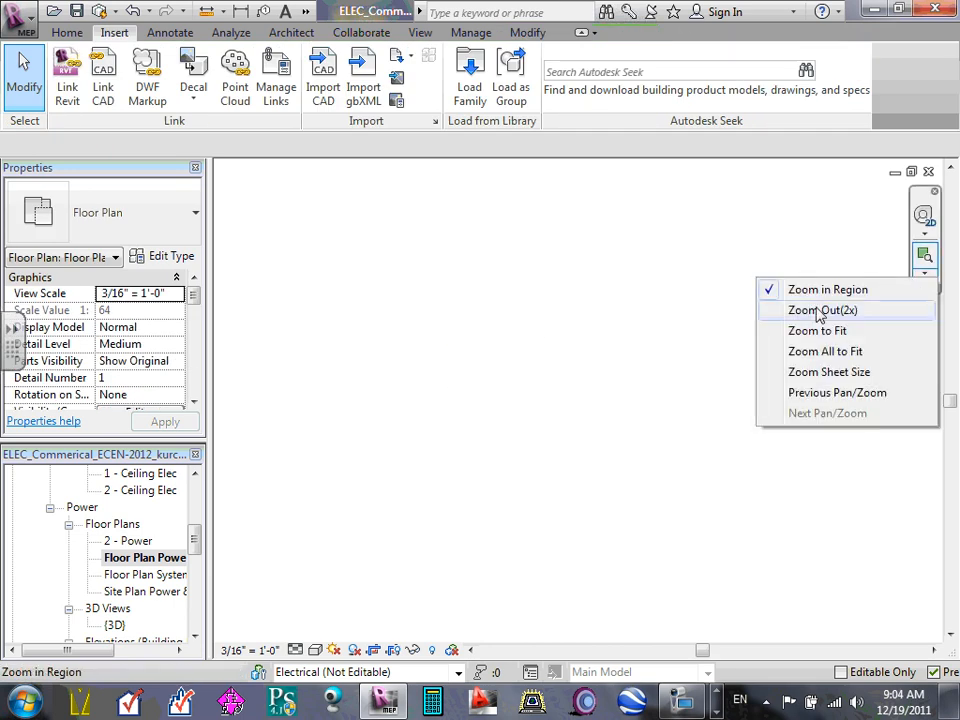
{"action": "left_click", "coordinate": [822, 332]}
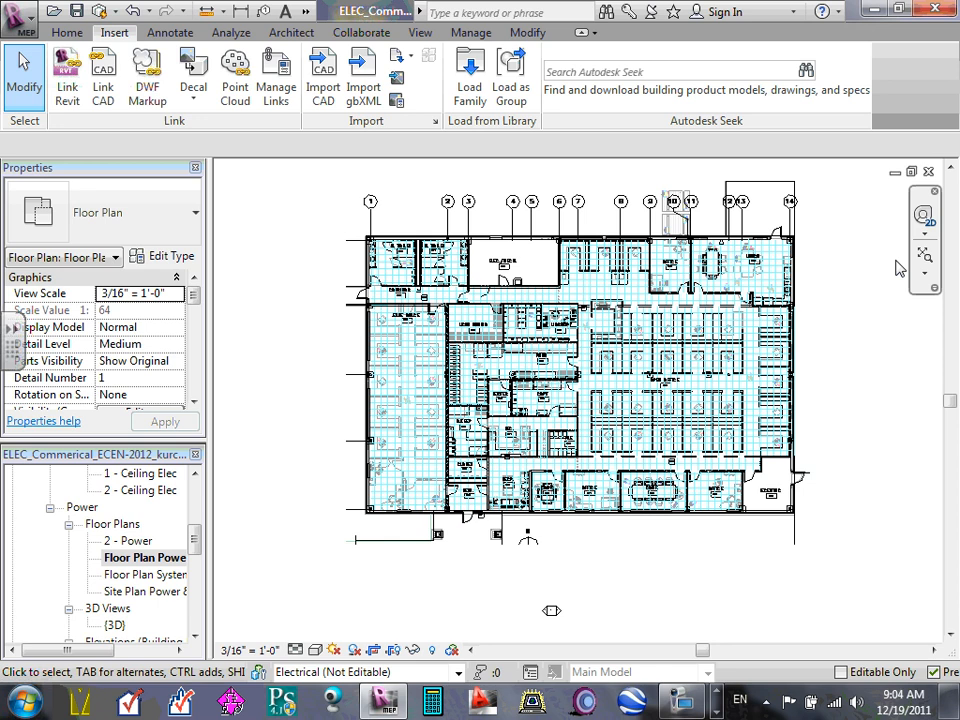
- Examine the imported floor plan's ceiling grid overlay across the rooms and the view properties of Floor Plan Power
{"action": "scroll", "coordinate": [630, 278], "scroll_direction": "up", "scroll_amount": 3}
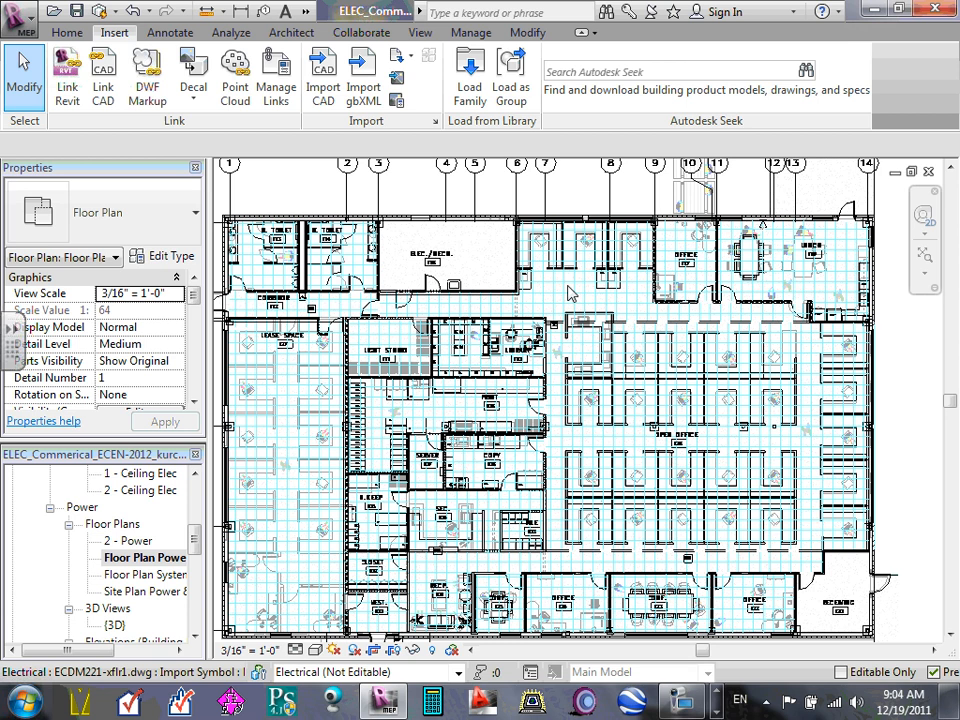
{"action": "scroll", "coordinate": [571, 293], "scroll_direction": "down", "scroll_amount": 2}
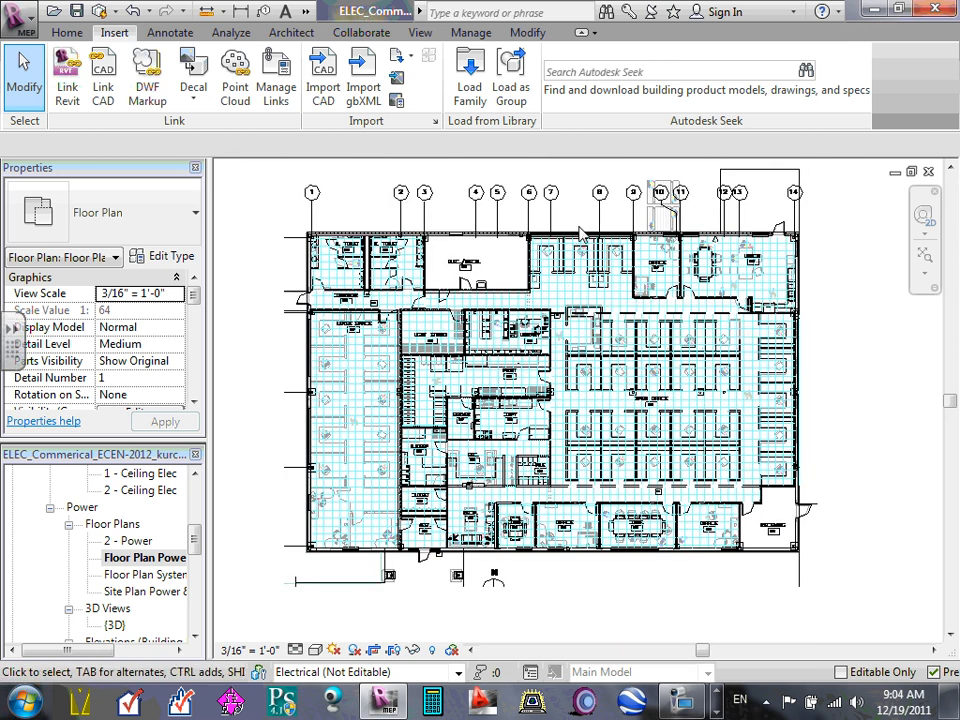
{"action": "scroll", "coordinate": [583, 235], "scroll_direction": "up", "scroll_amount": 1}
{"action": "scroll", "coordinate": [583, 235], "scroll_direction": "up", "scroll_amount": 1}
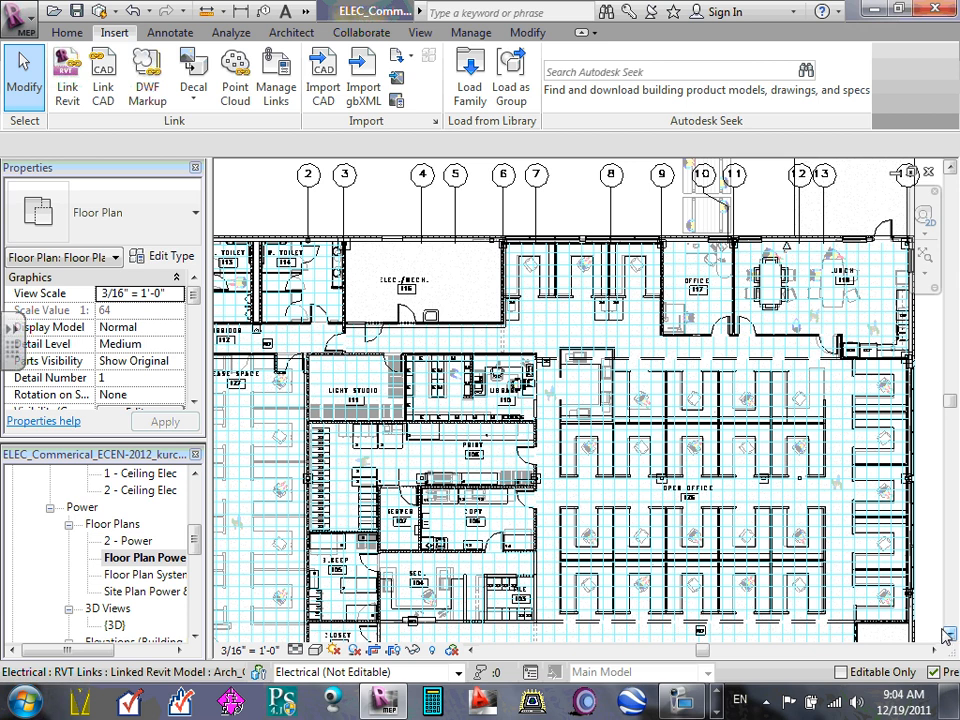
{"action": "scroll", "coordinate": [545, 320], "scroll_direction": "down", "scroll_amount": 2}
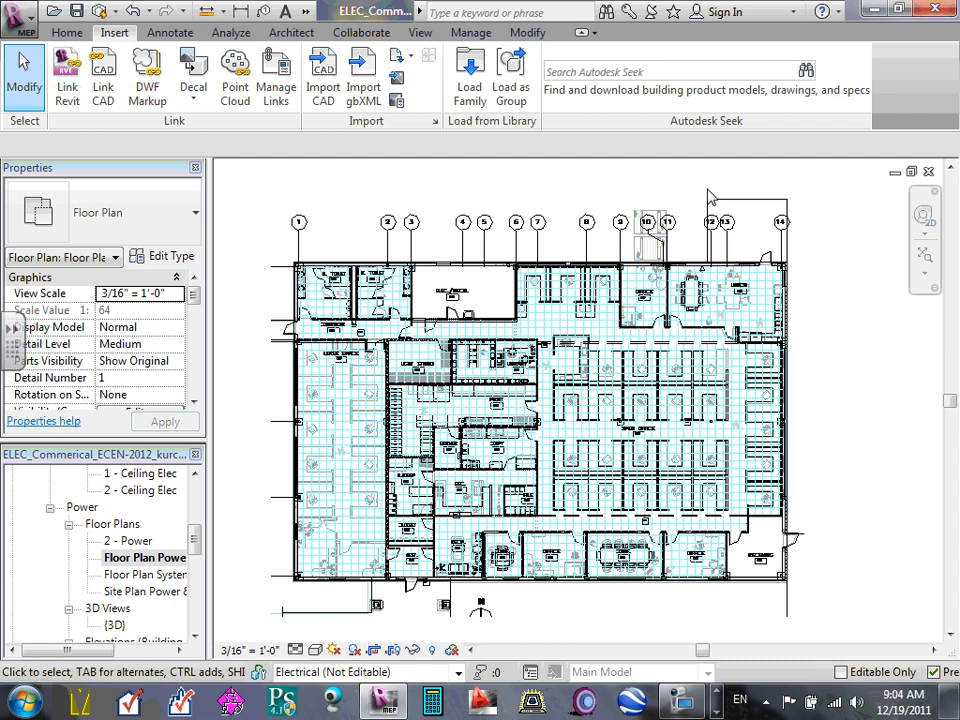
{"action": "left_click", "coordinate": [194, 401]}
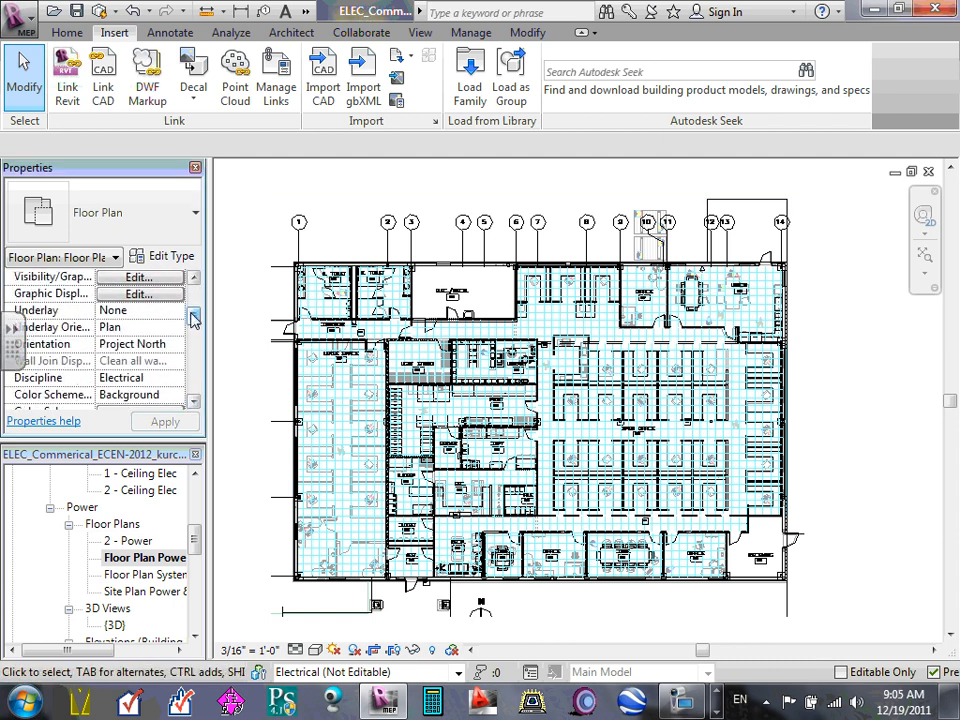
{"action": "left_click_drag", "start_coordinate": [194, 314], "coordinate": [193, 381]}
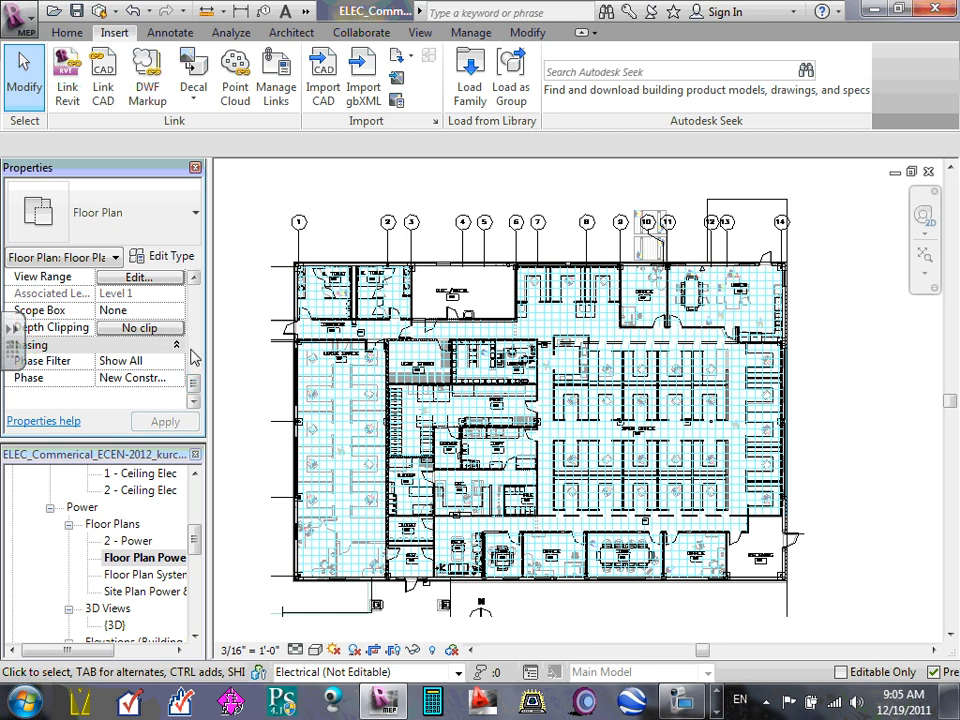
{"action": "mouse_move", "coordinate": [195, 388]}
{"action": "left_mouse_down"}
{"action": "mouse_move", "coordinate": [201, 330]}
{"action": "mouse_move", "coordinate": [195, 379]}
{"action": "left_mouse_up"}
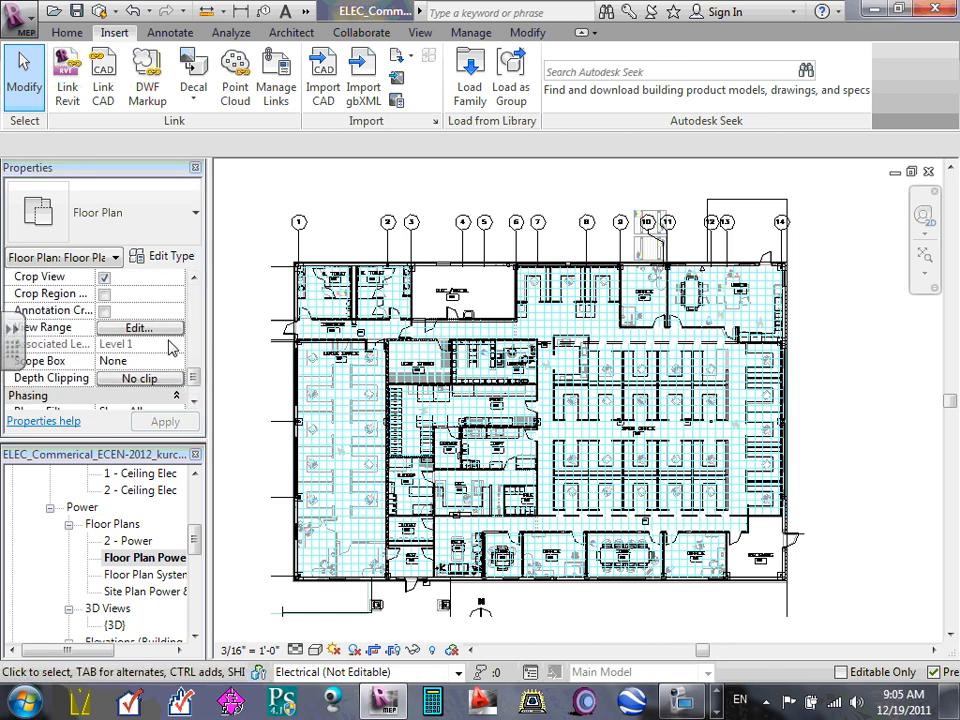
{"action": "left_click_drag", "start_coordinate": [197, 377], "coordinate": [205, 311]}
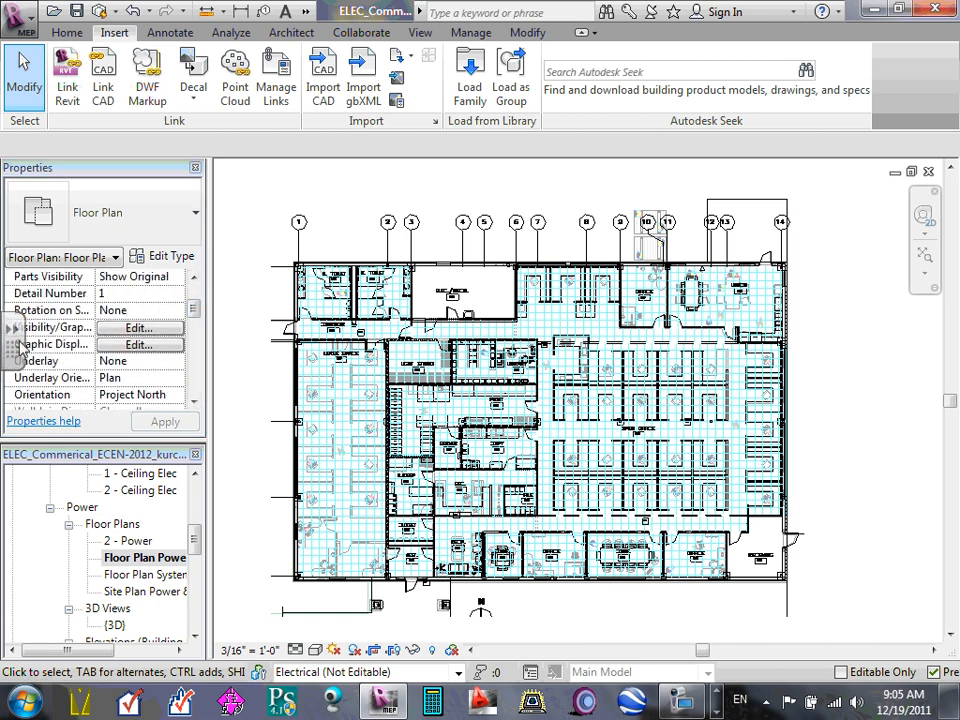
{"action": "left_click", "coordinate": [141, 329]}
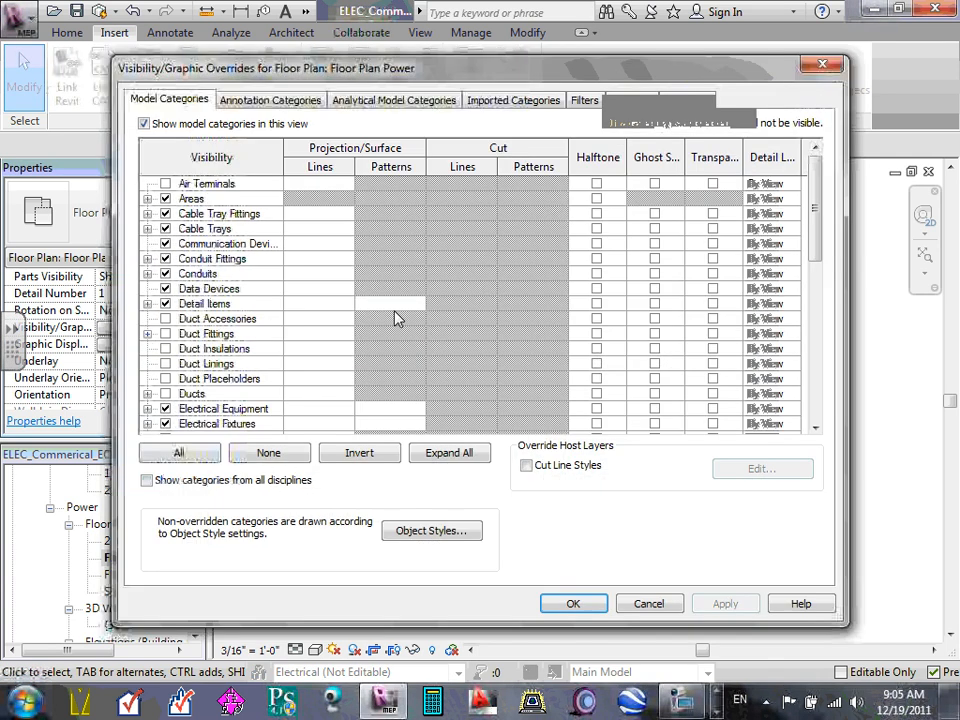
{"action": "left_click", "coordinate": [648, 603]}
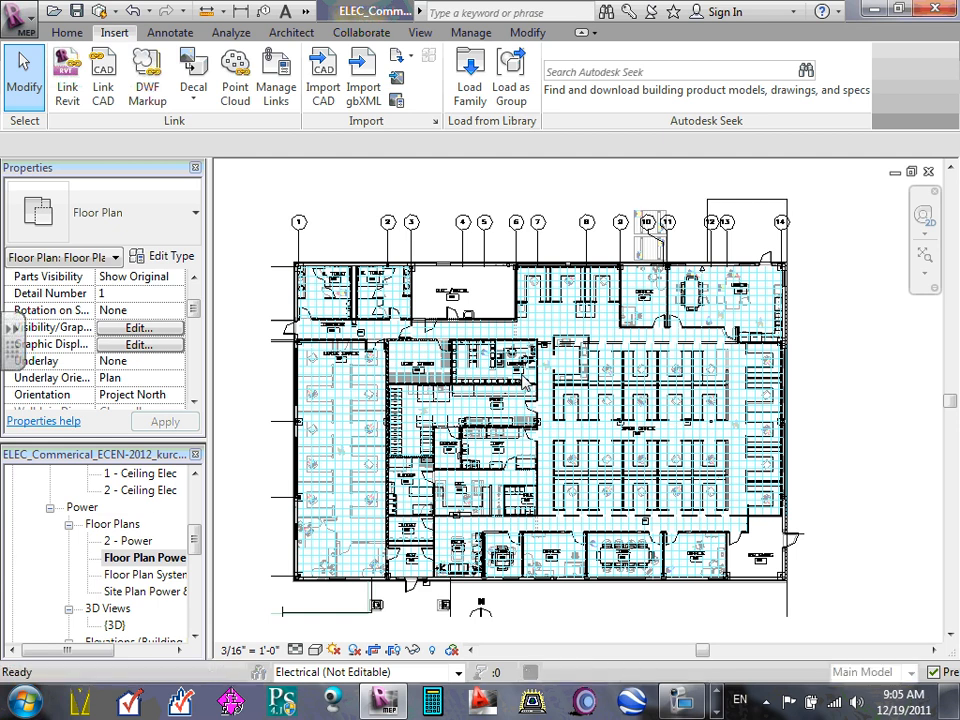
{"action": "key", "text": "v"}
{"action": "key", "text": "g"}
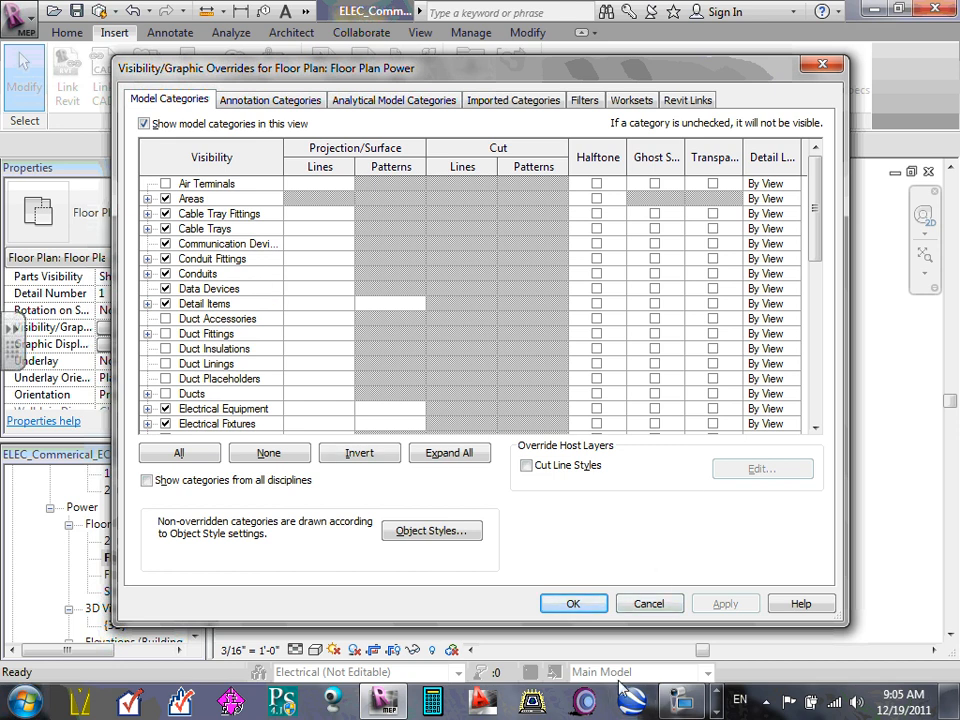
{"action": "left_click", "coordinate": [668, 605]}
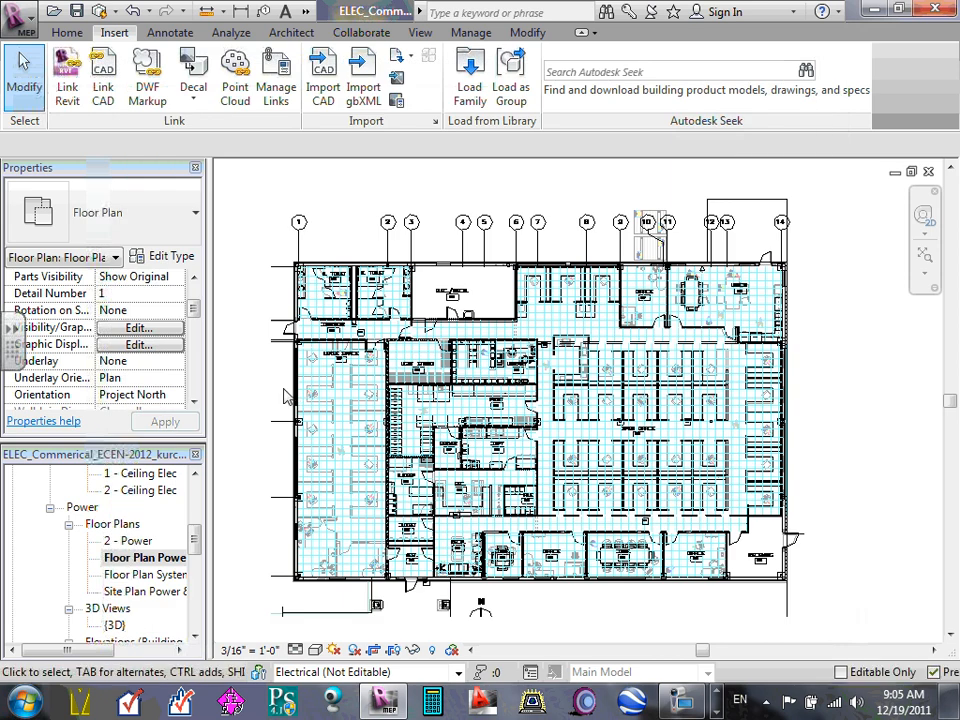
- Hide the CLGRID layer of the imported ECDM221-xflr1.dwg in the Floor Plan Power view's visibility overrides
{"action": "key", "text": "v"}
{"action": "key", "text": "g"}
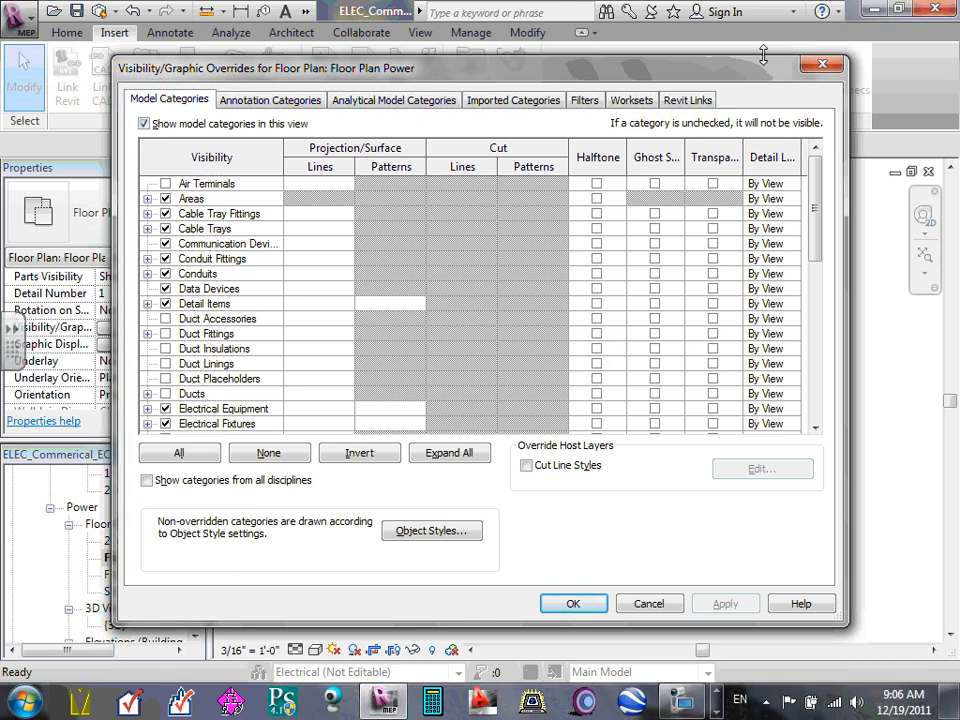
{"action": "left_click", "coordinate": [679, 100]}
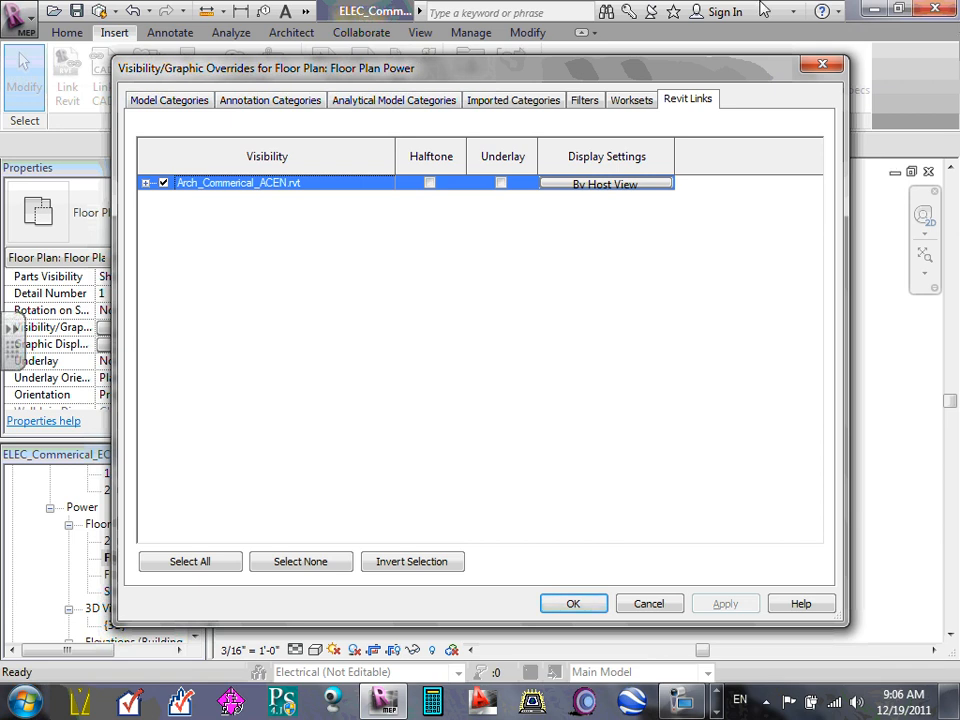
{"action": "left_click", "coordinate": [524, 112]}
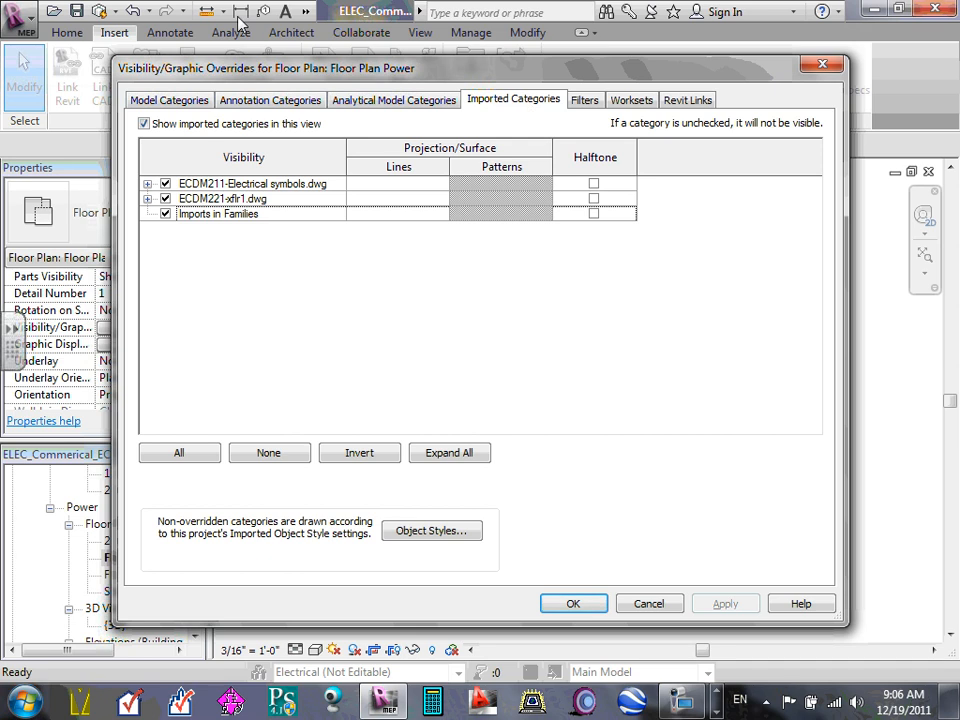
{"action": "left_click", "coordinate": [147, 198]}
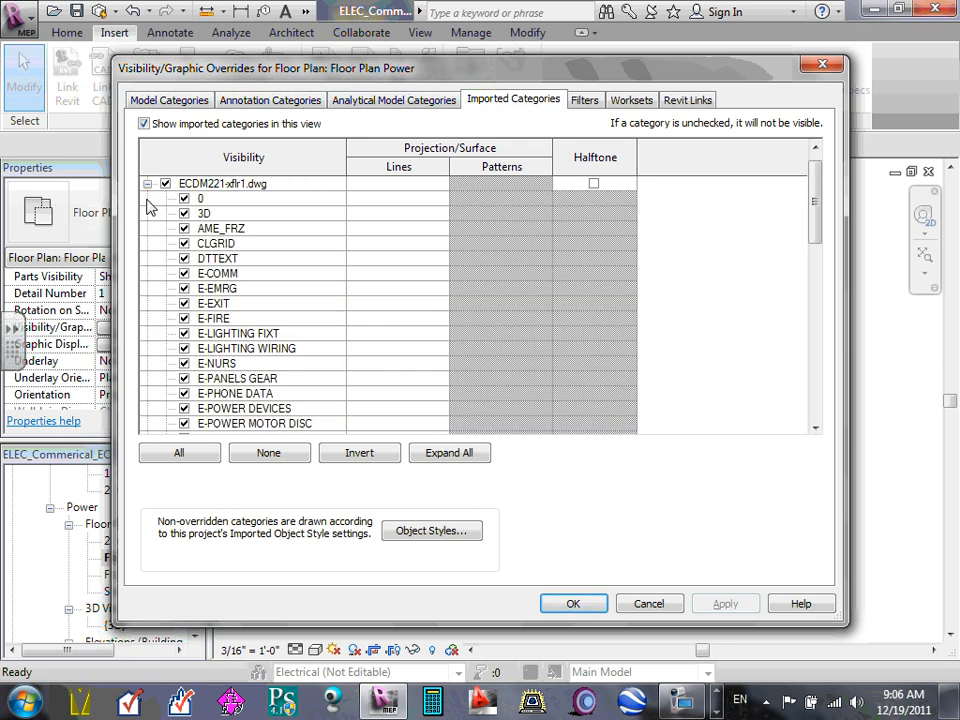
{"action": "left_click", "coordinate": [147, 184]}
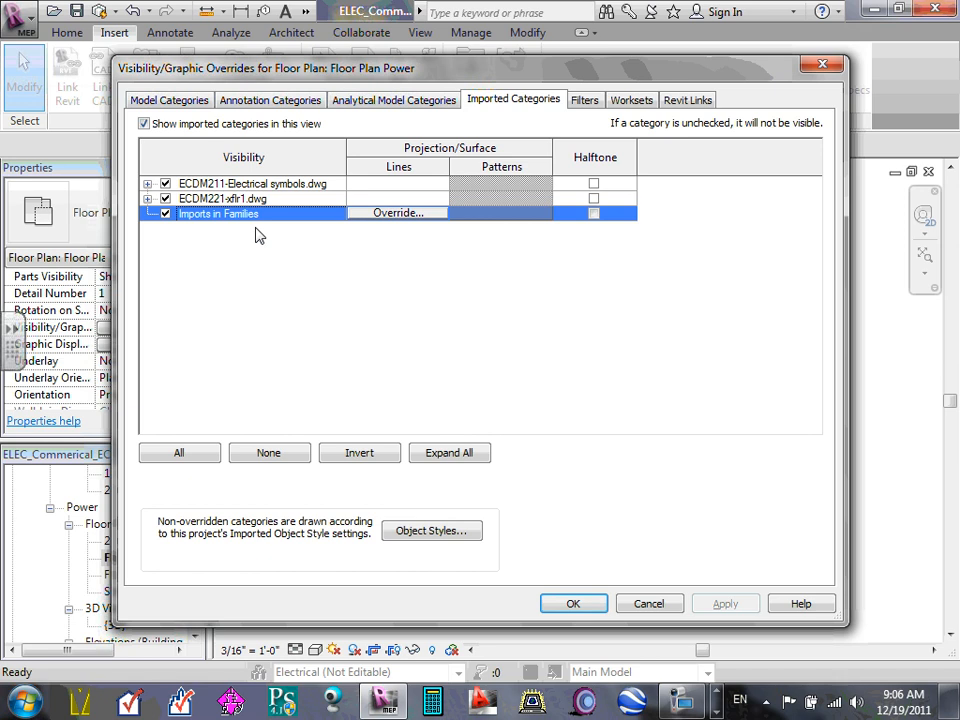
{"action": "left_click", "coordinate": [148, 198]}
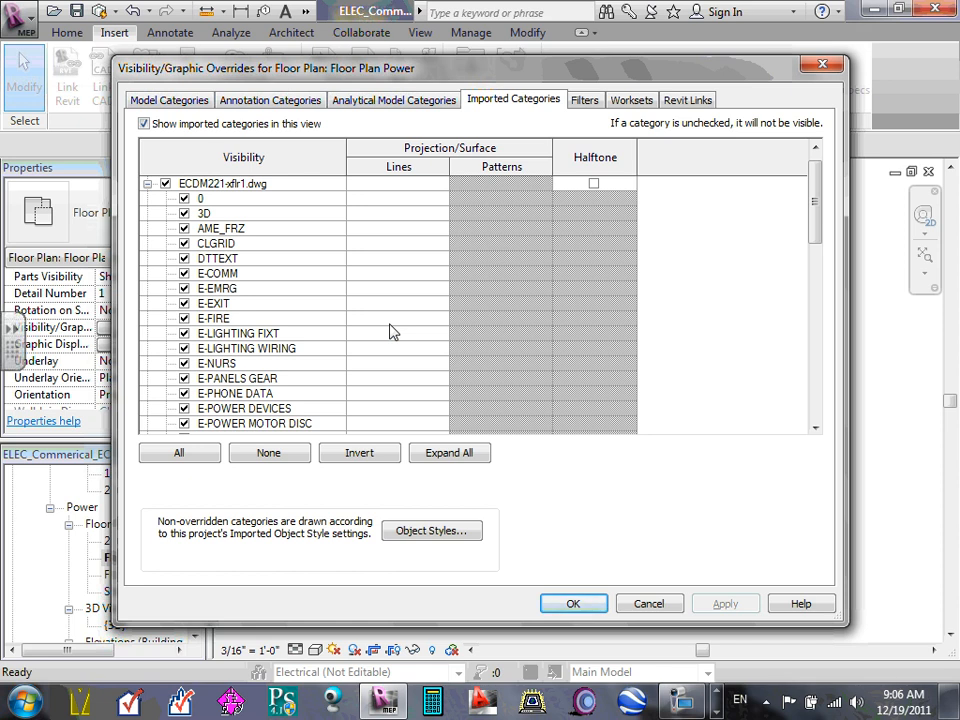
{"action": "left_click", "coordinate": [184, 244]}
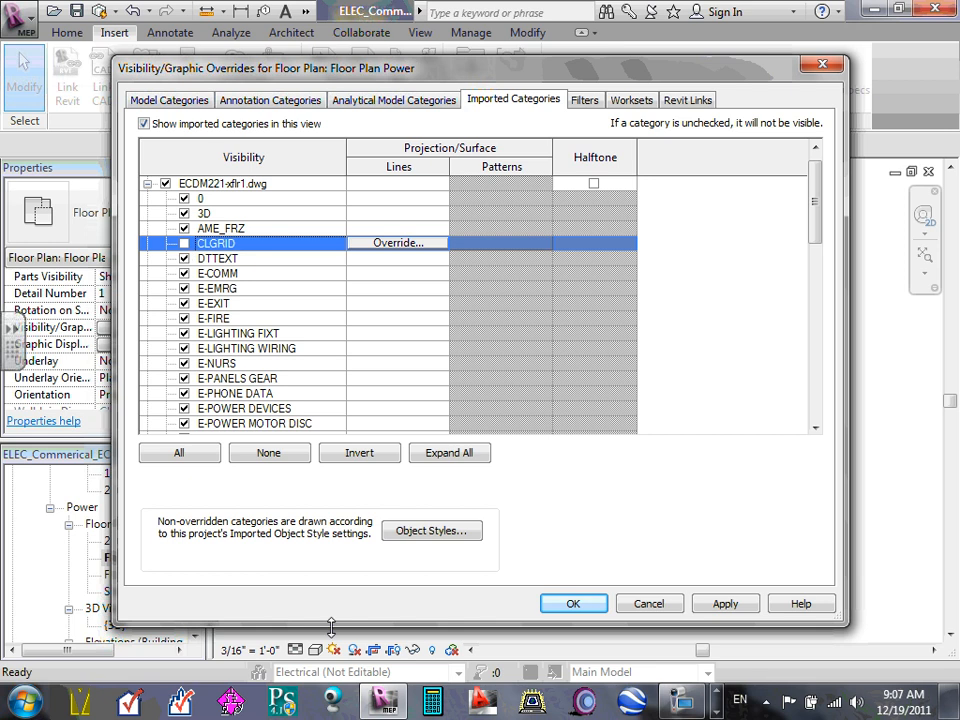
{"action": "left_click", "coordinate": [576, 604]}
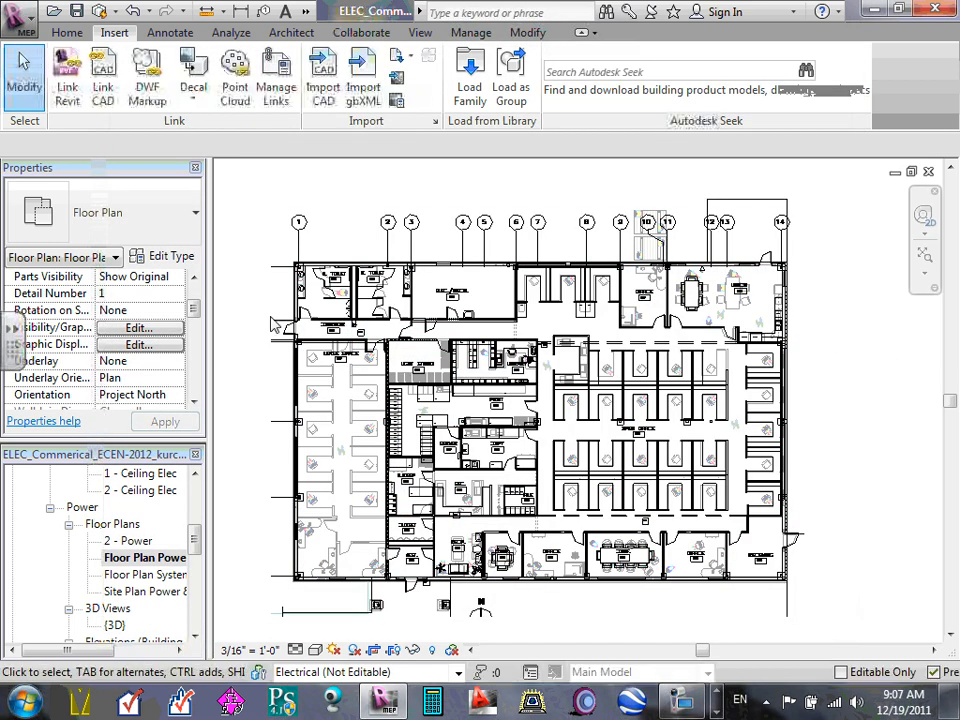
- Try switching off the whole ECDM221-xflr1.dwg import in the Floor Plan Power view's visibility overrides
{"action": "scroll", "coordinate": [452, 290], "scroll_direction": "up", "scroll_amount": 5}
{"action": "scroll", "coordinate": [452, 290], "scroll_direction": "up", "scroll_amount": 3}
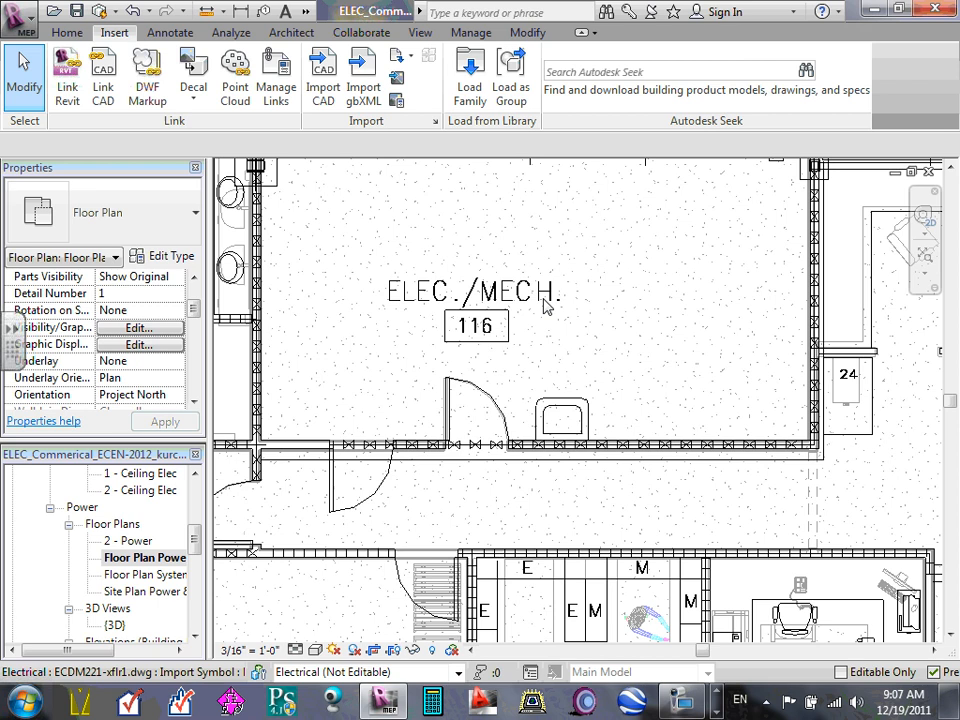
{"action": "key", "text": "v"}
{"action": "key", "text": "g"}
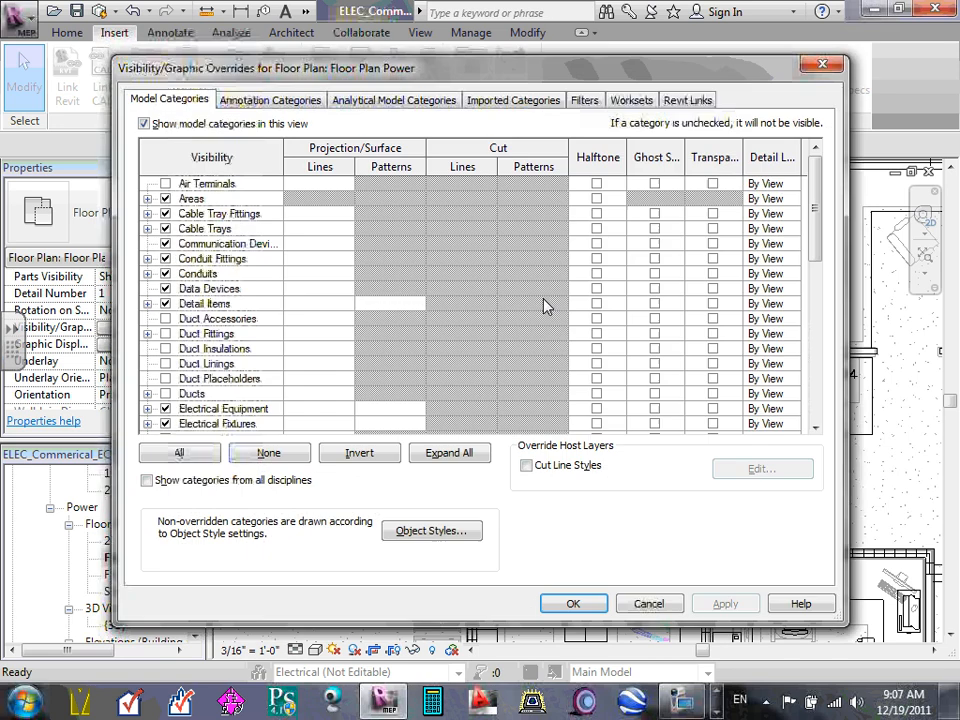
{"action": "left_click", "coordinate": [513, 100]}
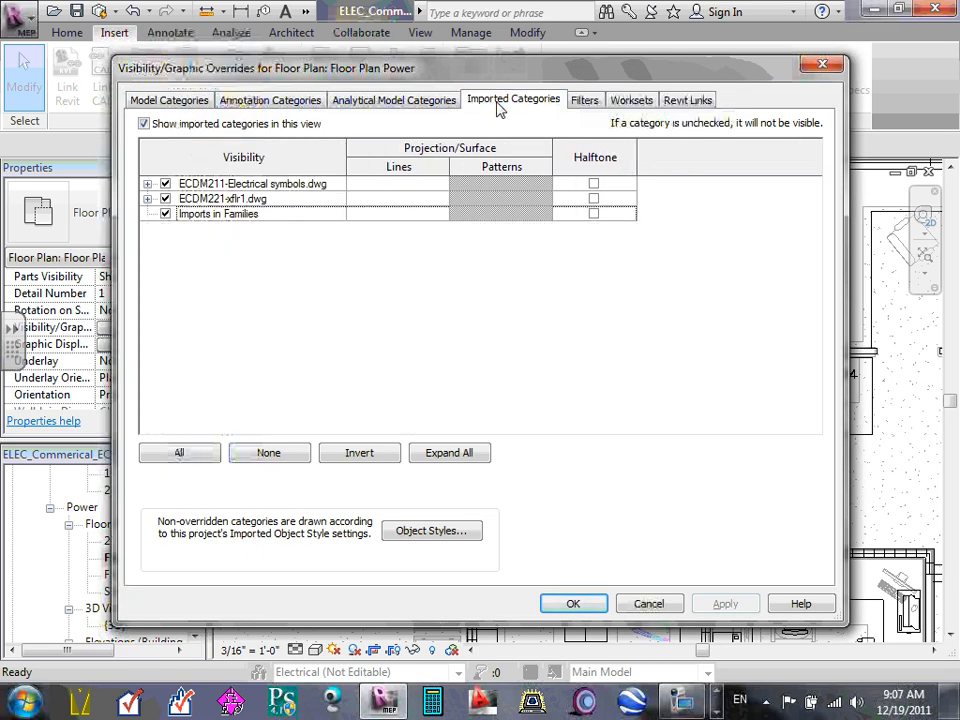
{"action": "left_click", "coordinate": [148, 199]}
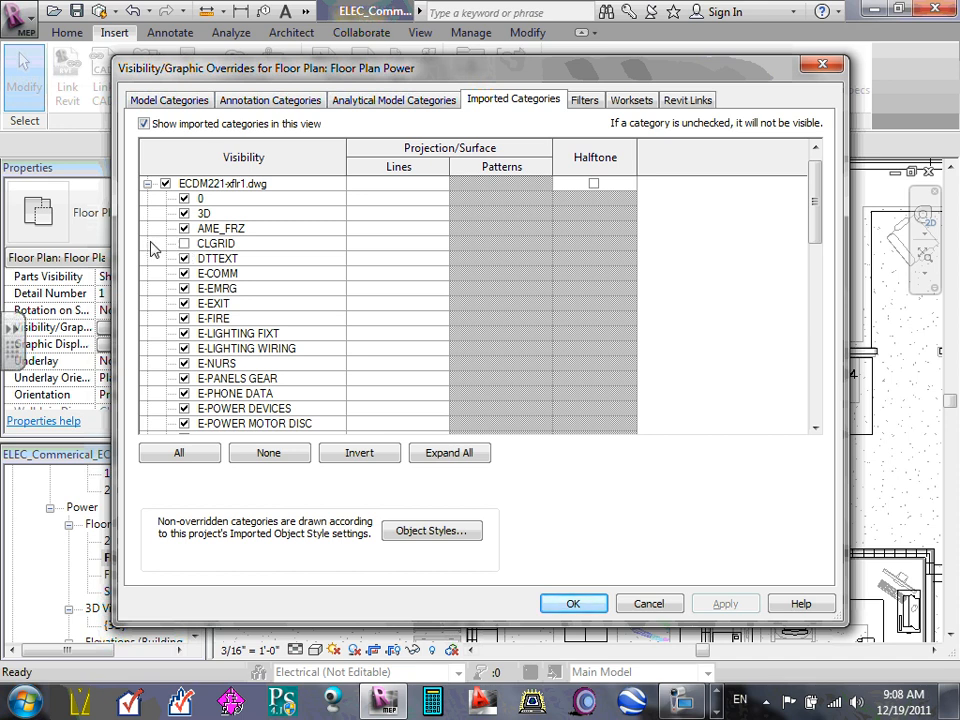
{"action": "scroll", "coordinate": [110, 181], "scroll_direction": "up", "scroll_amount": 1}
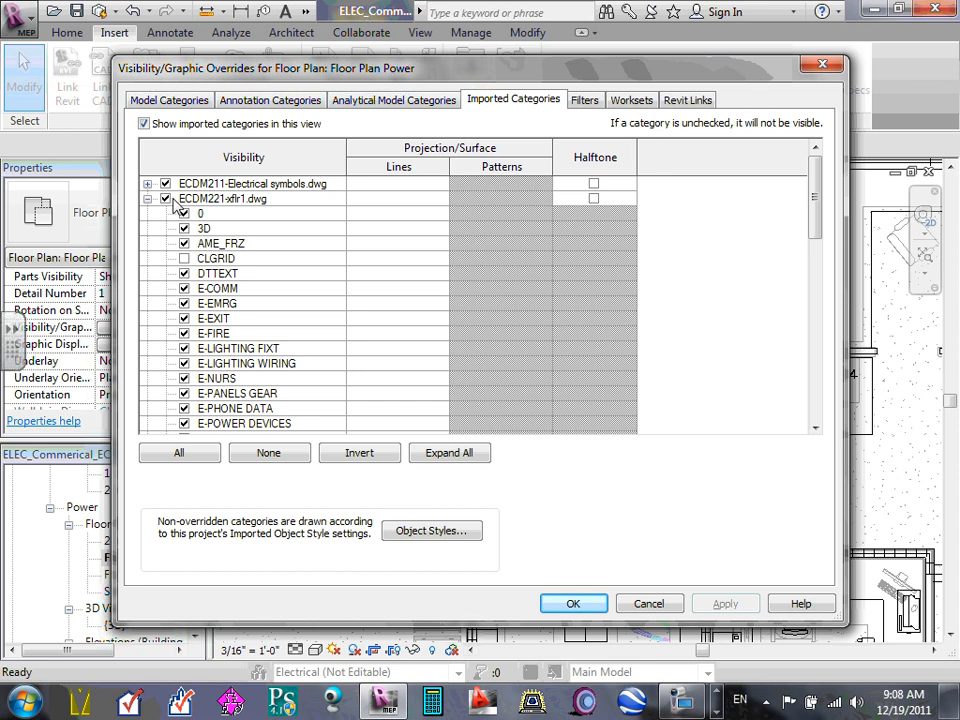
{"action": "left_click", "coordinate": [166, 199]}
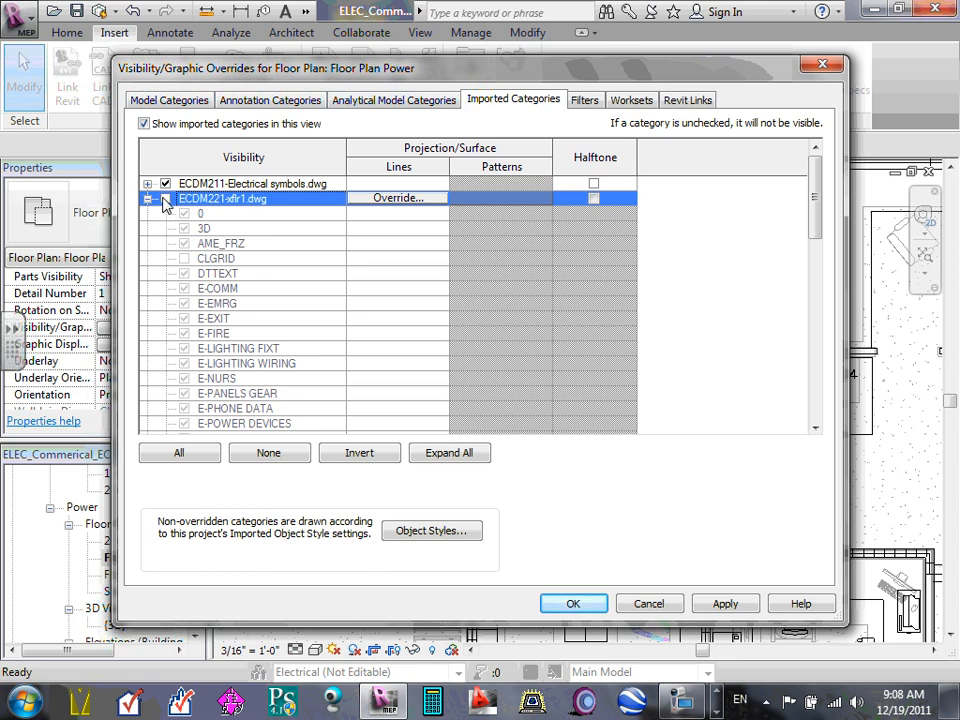
{"action": "left_click", "coordinate": [166, 199]}
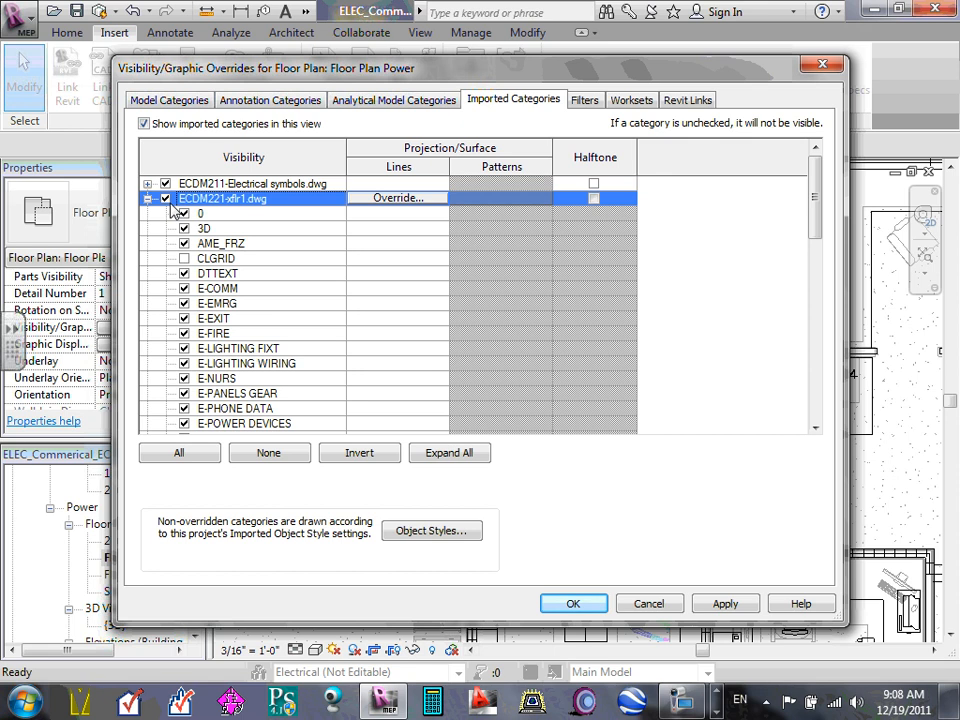
{"action": "left_click", "coordinate": [660, 603]}
- Examine the power floor plan without its ceiling grid, focusing on the walls around the ELEC./MECH. room 116
{"action": "scroll", "coordinate": [679, 339], "scroll_direction": "down", "scroll_amount": 5}
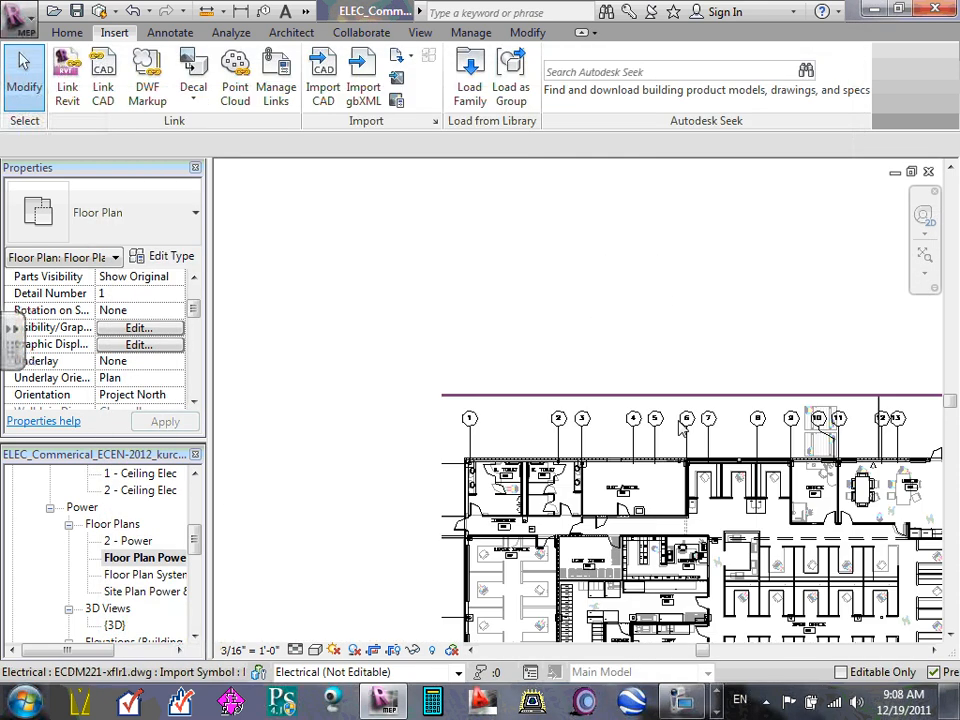
{"action": "scroll", "coordinate": [716, 553], "scroll_direction": "down", "scroll_amount": 3}
{"action": "middle_click_drag", "start_coordinate": [716, 545], "coordinate": [637, 467]}
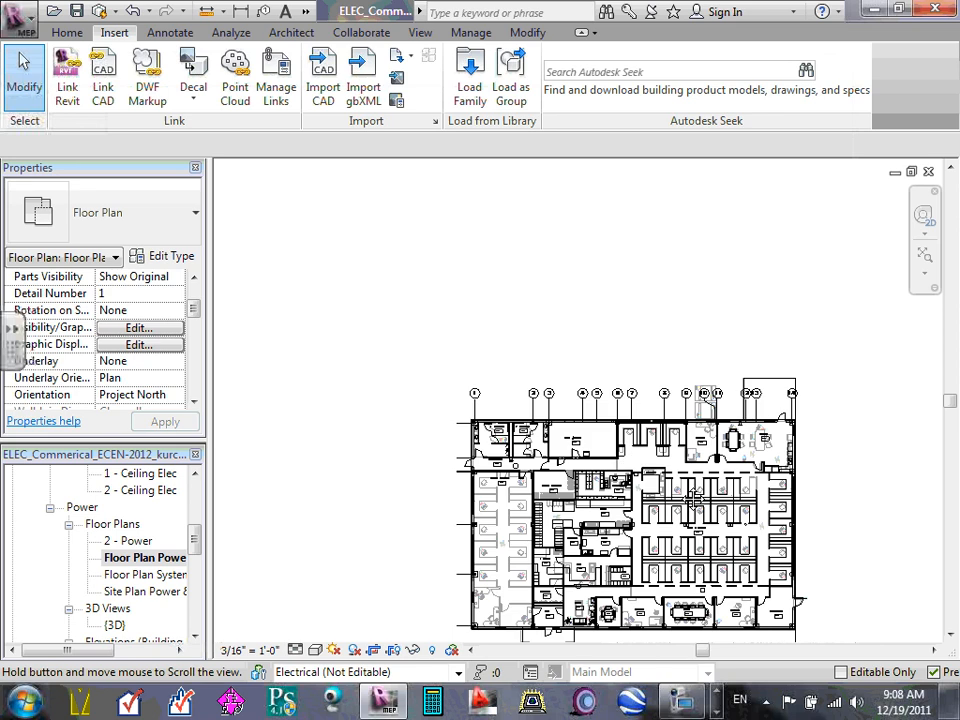
{"action": "scroll", "coordinate": [678, 488], "scroll_direction": "up", "scroll_amount": 5}
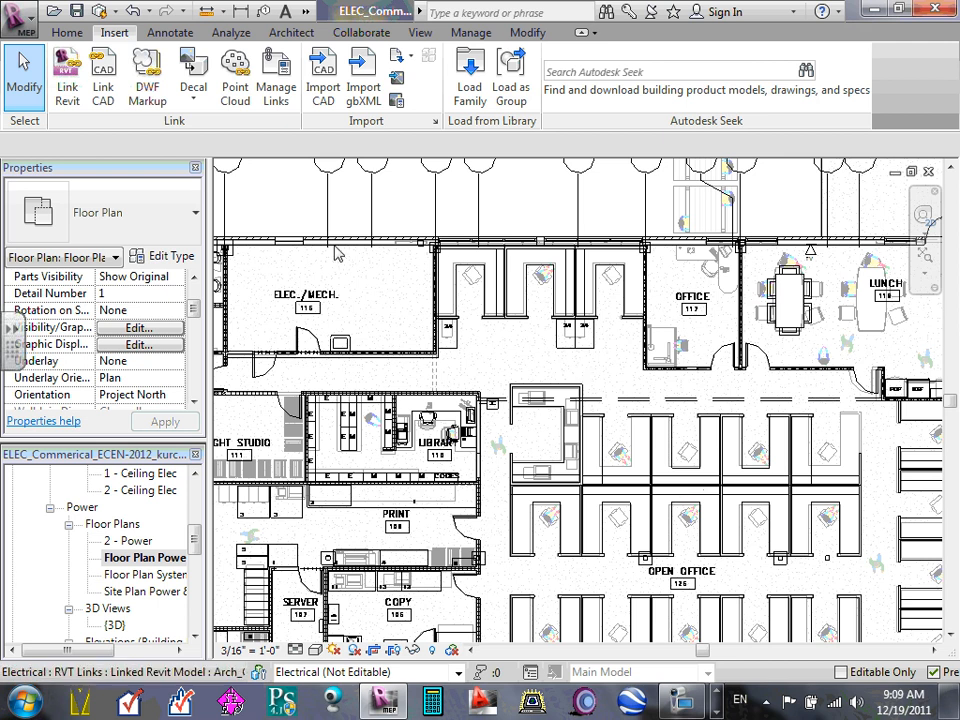
{"action": "scroll", "coordinate": [368, 250], "scroll_direction": "up", "scroll_amount": 1}
{"action": "scroll", "coordinate": [368, 250], "scroll_direction": "up", "scroll_amount": 1}
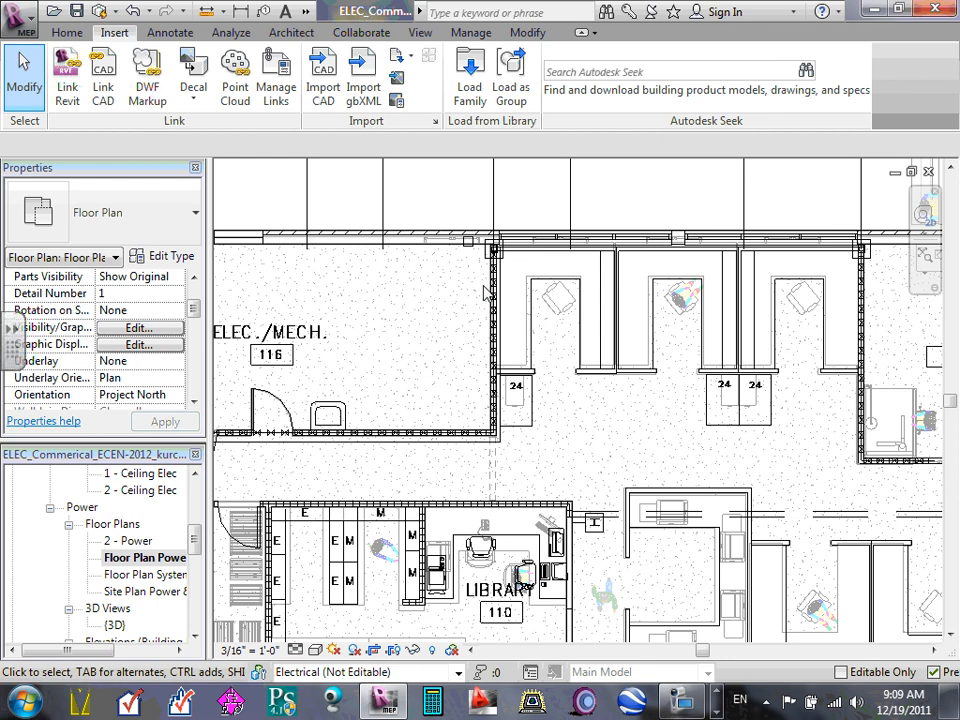
{"action": "scroll", "coordinate": [375, 262], "scroll_direction": "down", "scroll_amount": 2}
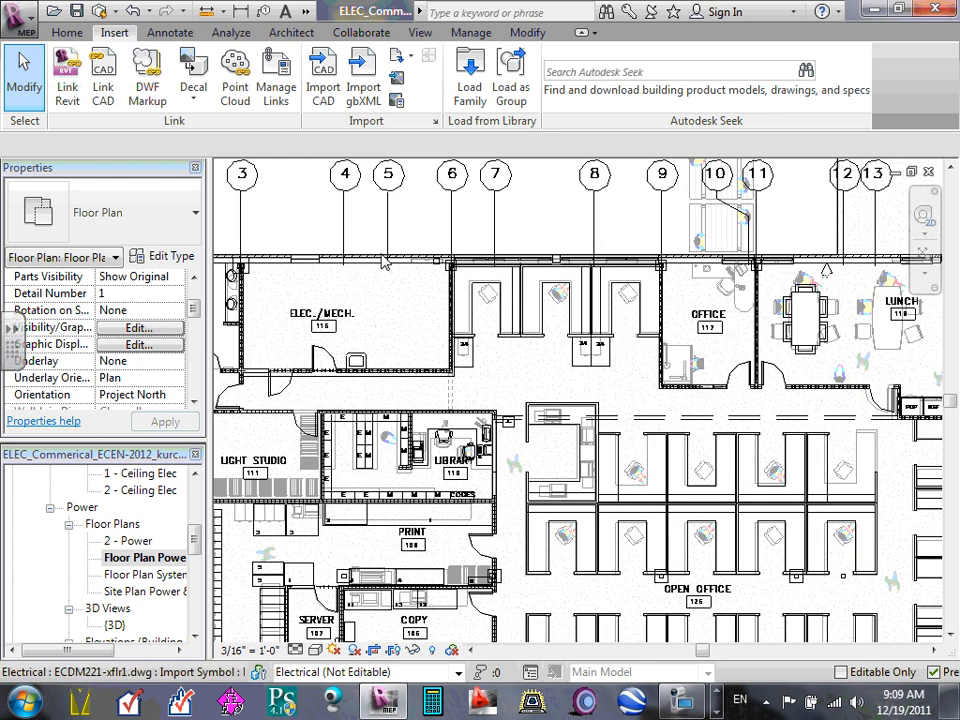
{"action": "scroll", "coordinate": [385, 256], "scroll_direction": "up", "scroll_amount": 2}
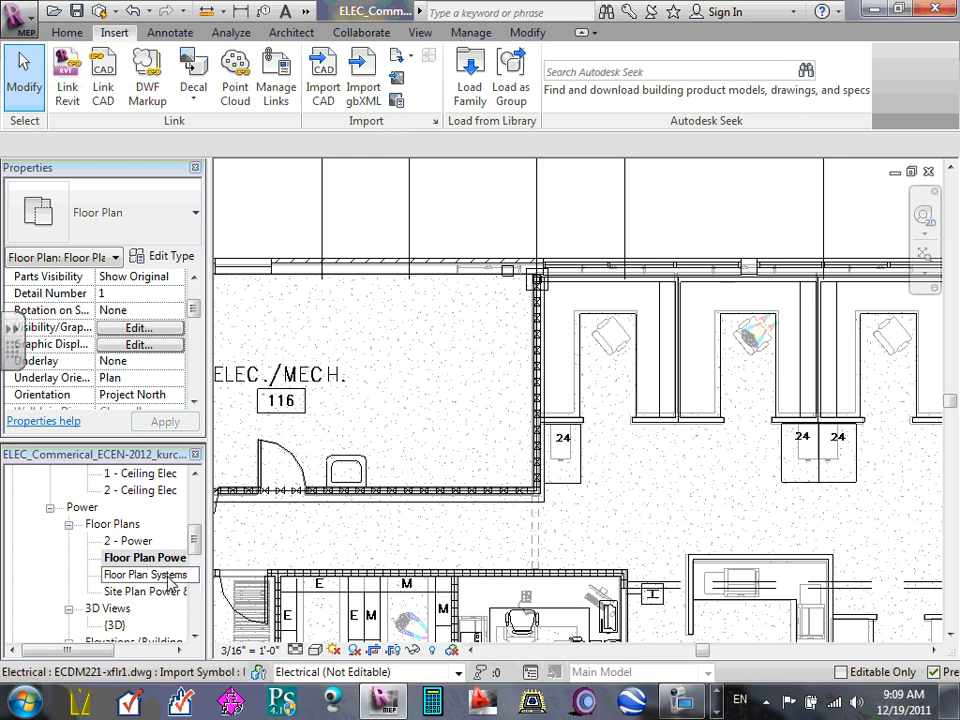
- Open the Floor Plan Systems view and bring the building's full width into view to check its ceiling grid
{"action": "left_click", "coordinate": [170, 577]}
{"action": "double_click", "coordinate": [170, 577]}
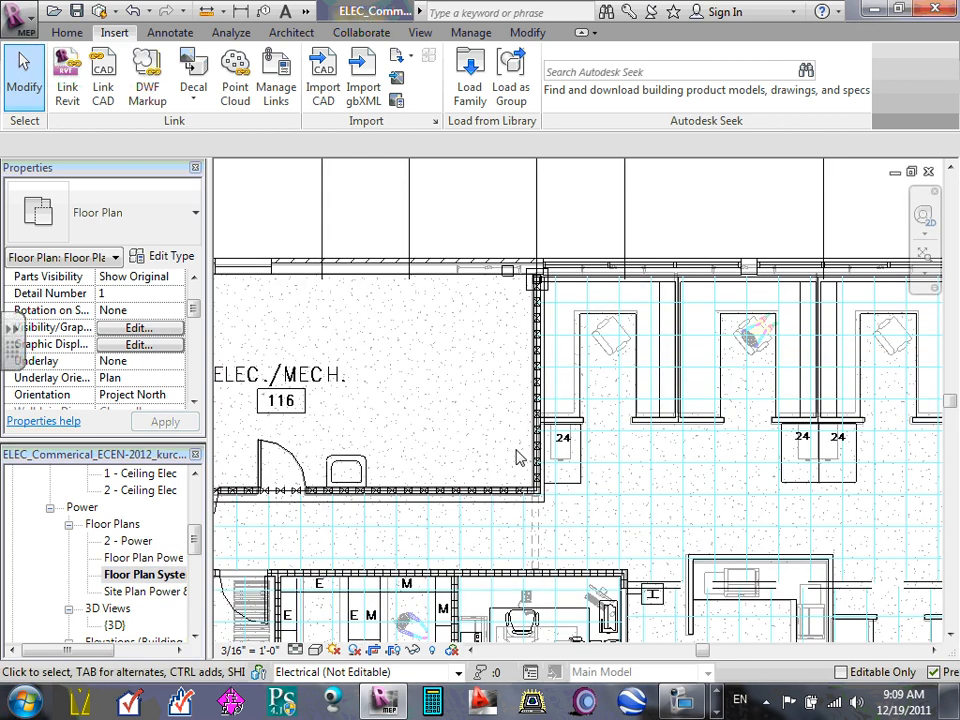
{"action": "scroll", "coordinate": [517, 457], "scroll_direction": "down", "scroll_amount": 4}
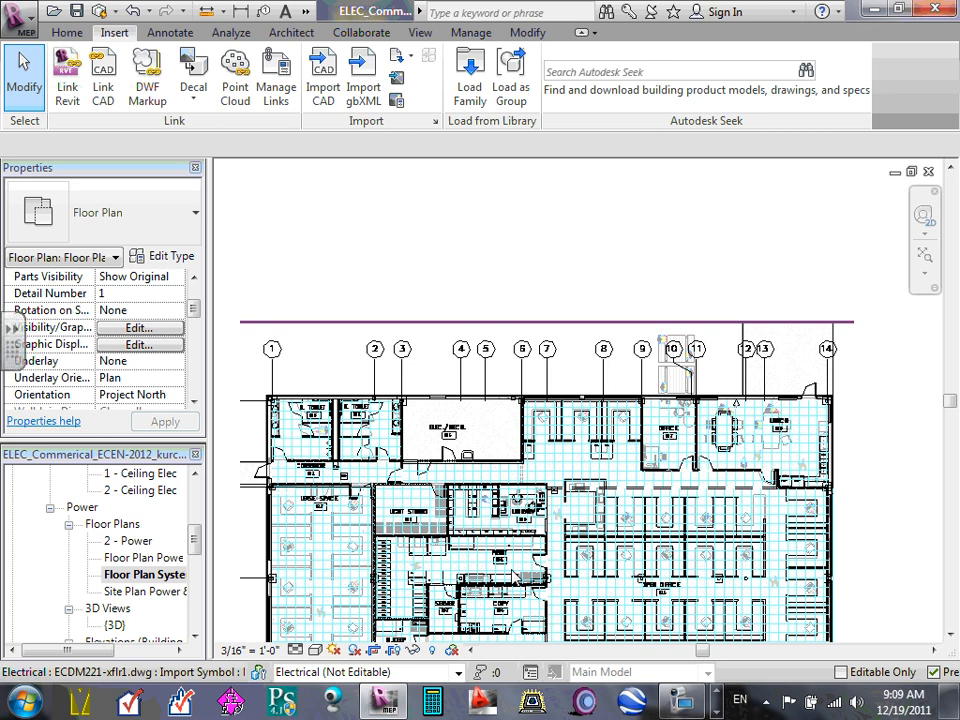
- Open the Floor Plan Power view around the ELEC./MECH. room 116 and start placing electrical equipment
{"action": "double_click", "coordinate": [158, 560]}
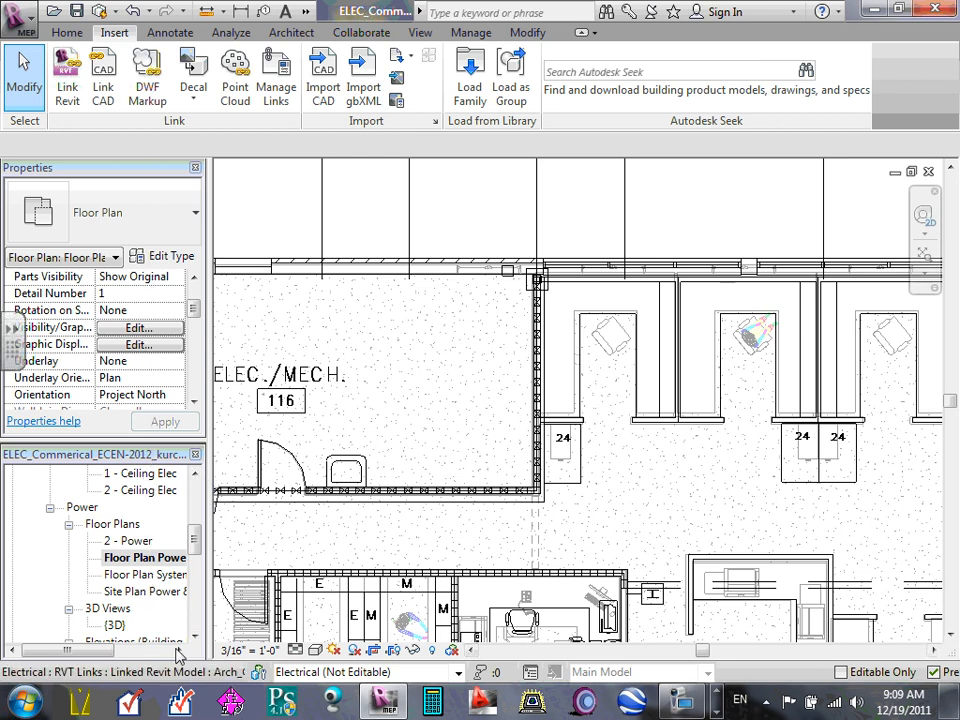
{"action": "left_click", "coordinate": [640, 651]}
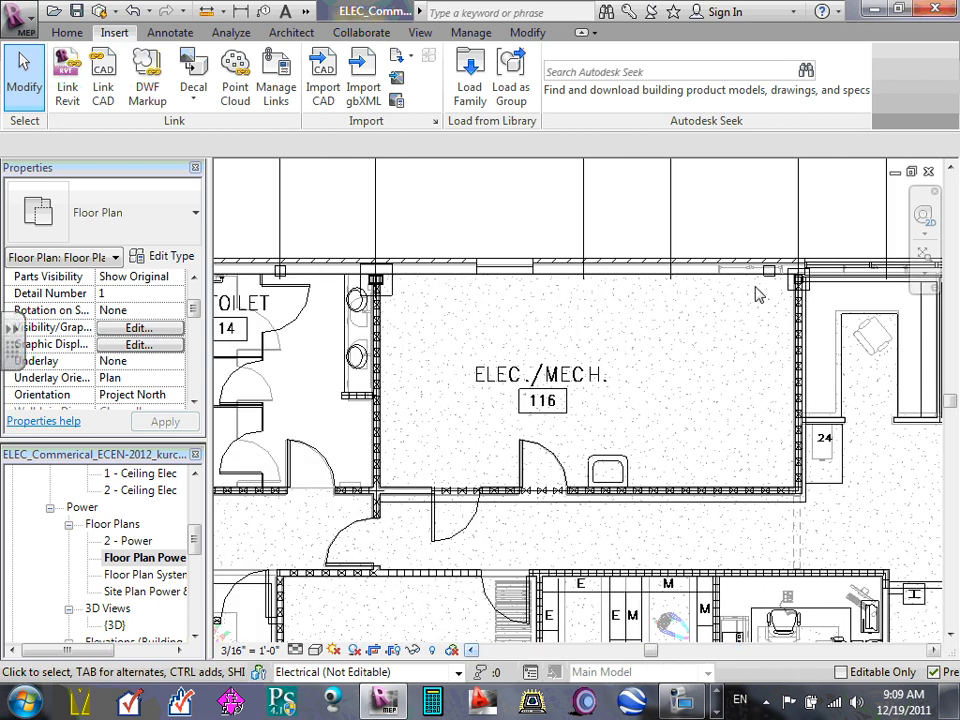
{"action": "scroll", "coordinate": [757, 293], "scroll_direction": "up", "scroll_amount": 1}
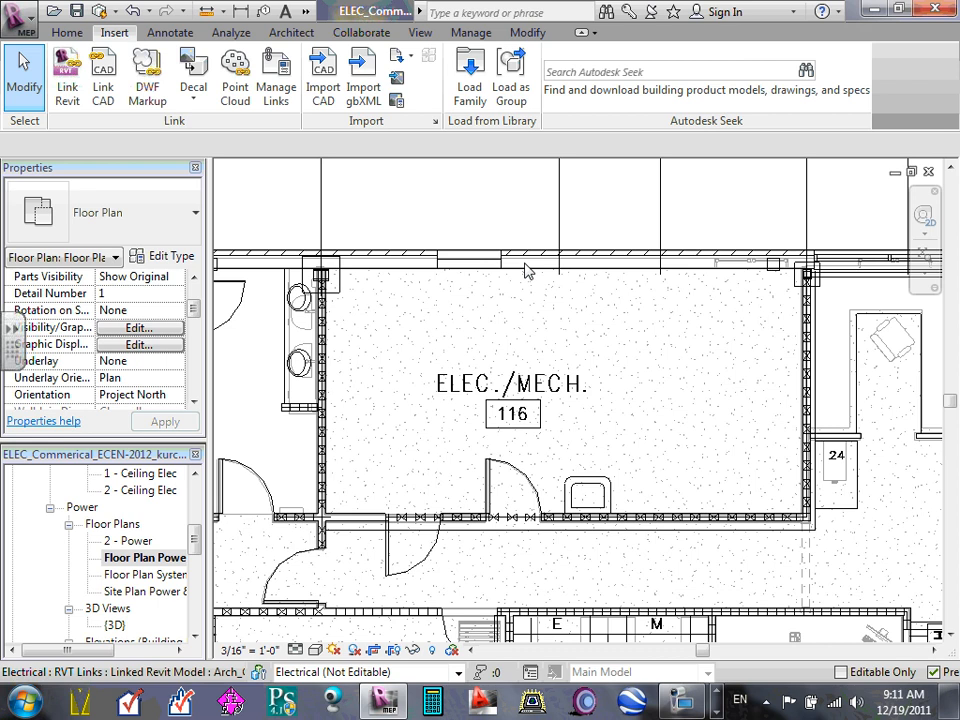
{"action": "left_click", "coordinate": [67, 33]}
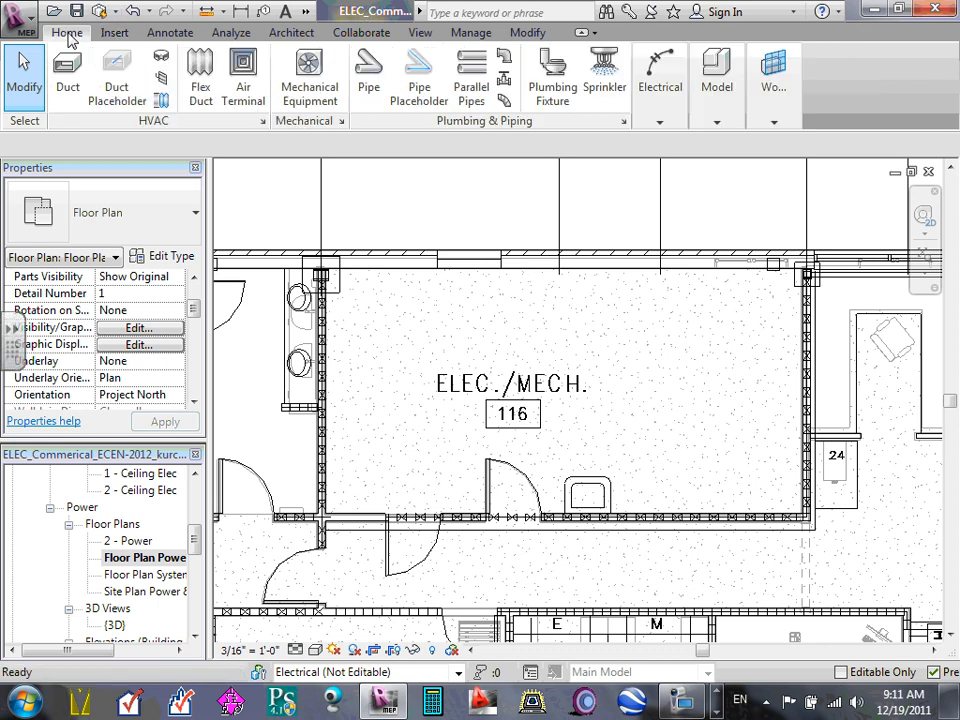
{"action": "double_click", "coordinate": [67, 33]}
{"action": "mouse_move", "coordinate": [259, 68]}
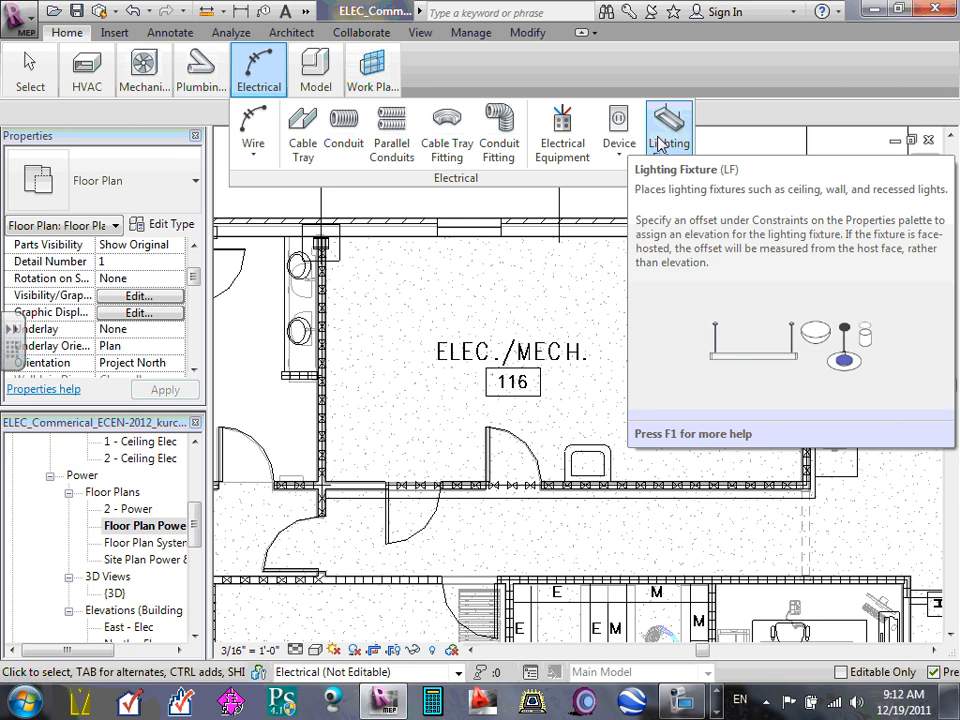
{"action": "left_click", "coordinate": [562, 140]}
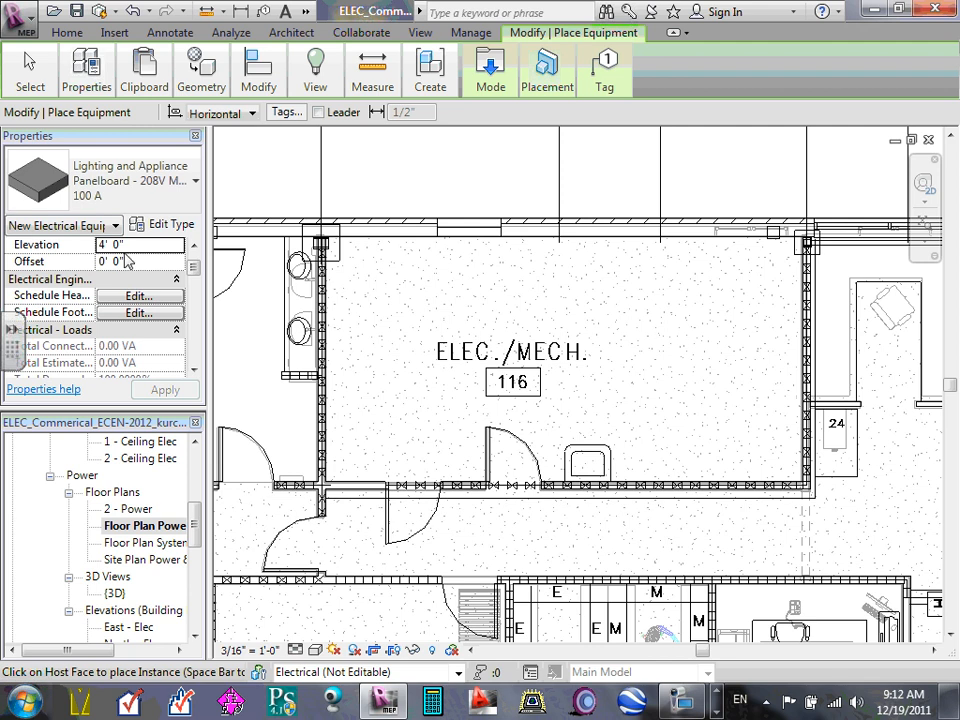
- Review the available electrical equipment types, from the dry type transformers to the 208V and 480V MLO lighting and appliance panelboards
{"action": "left_click", "coordinate": [197, 183]}
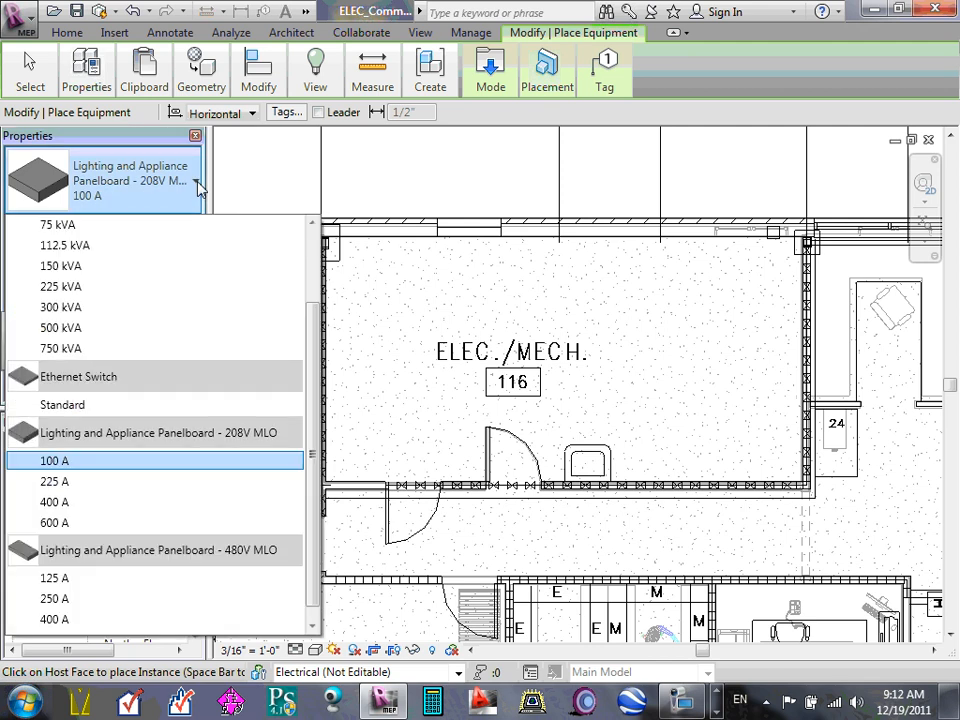
{"action": "left_click_drag", "start_coordinate": [316, 344], "coordinate": [313, 230]}
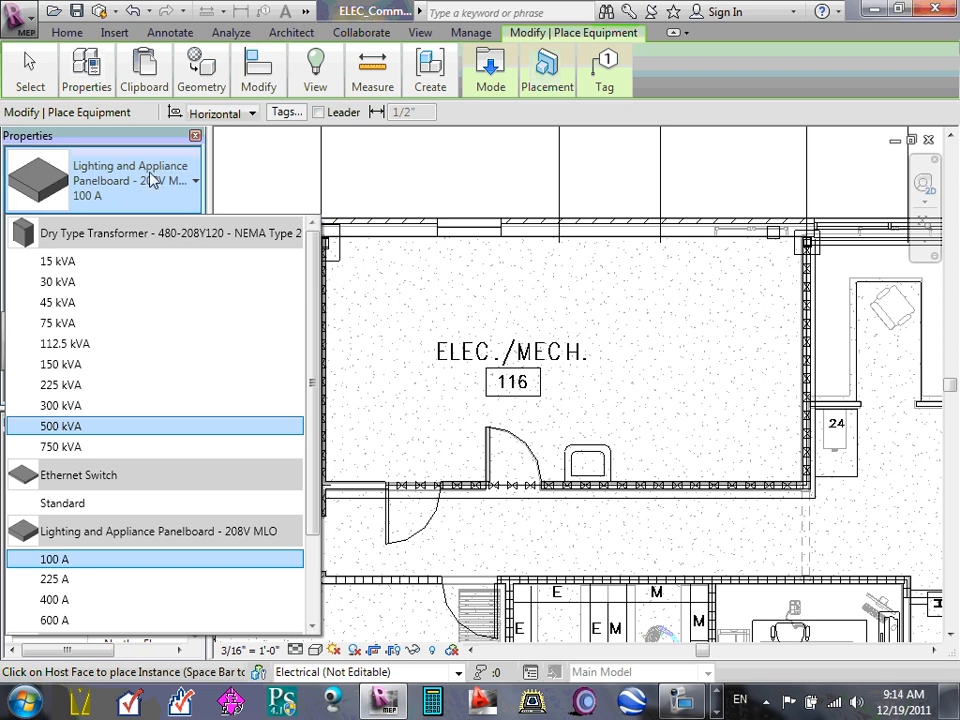
{"action": "left_click", "coordinate": [196, 182]}
{"action": "left_click", "coordinate": [196, 183]}
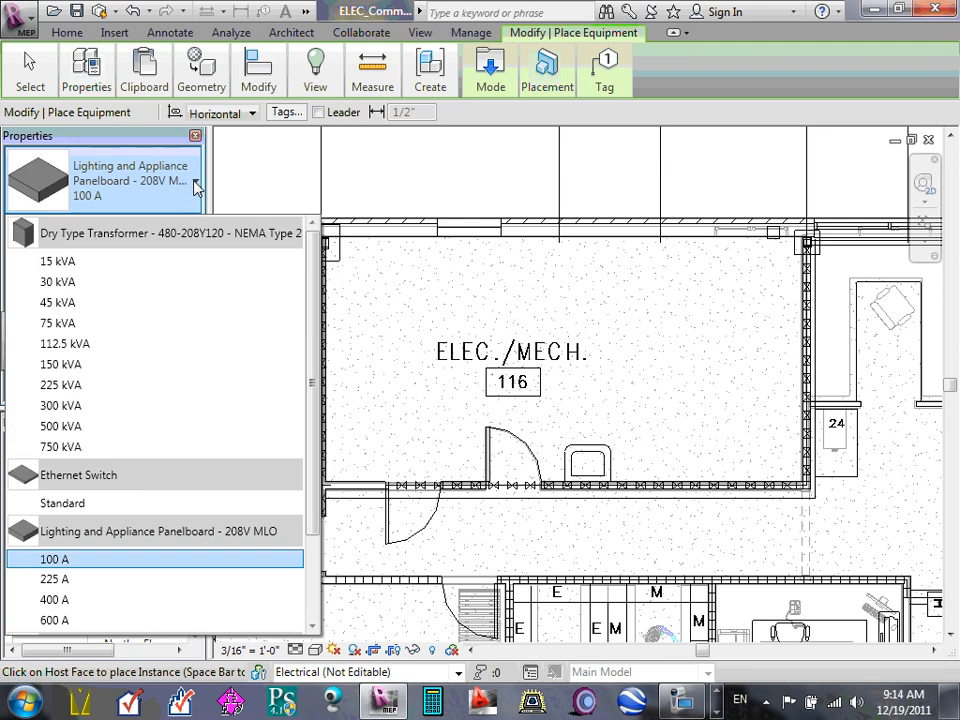
{"action": "scroll", "coordinate": [313, 340], "scroll_direction": "down", "scroll_amount": 2}
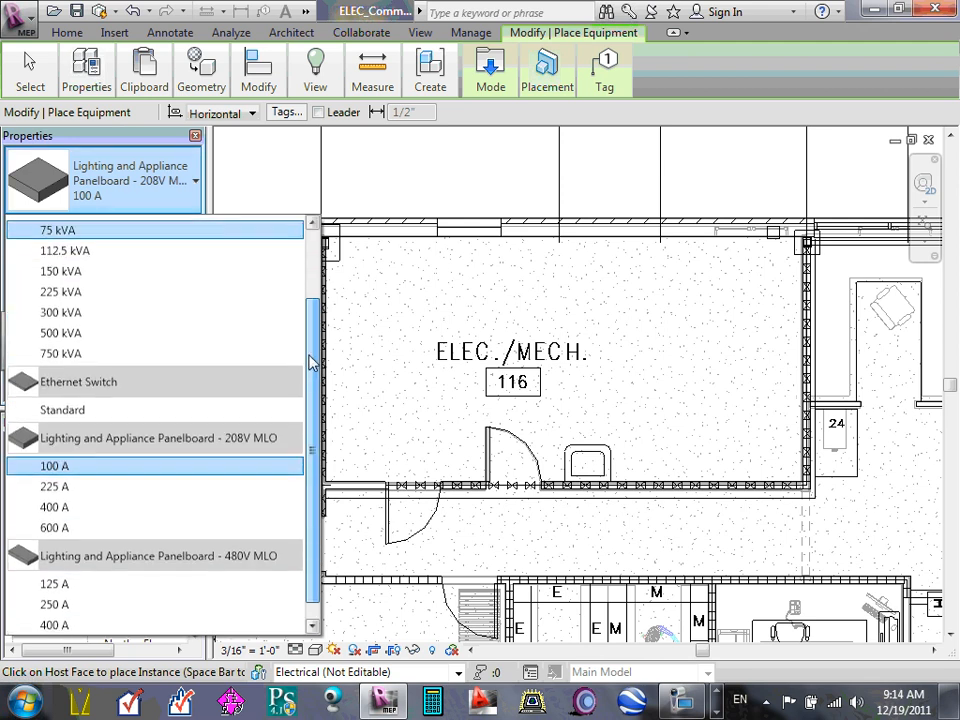
{"action": "scroll", "coordinate": [313, 290], "scroll_direction": "up", "scroll_amount": 2}
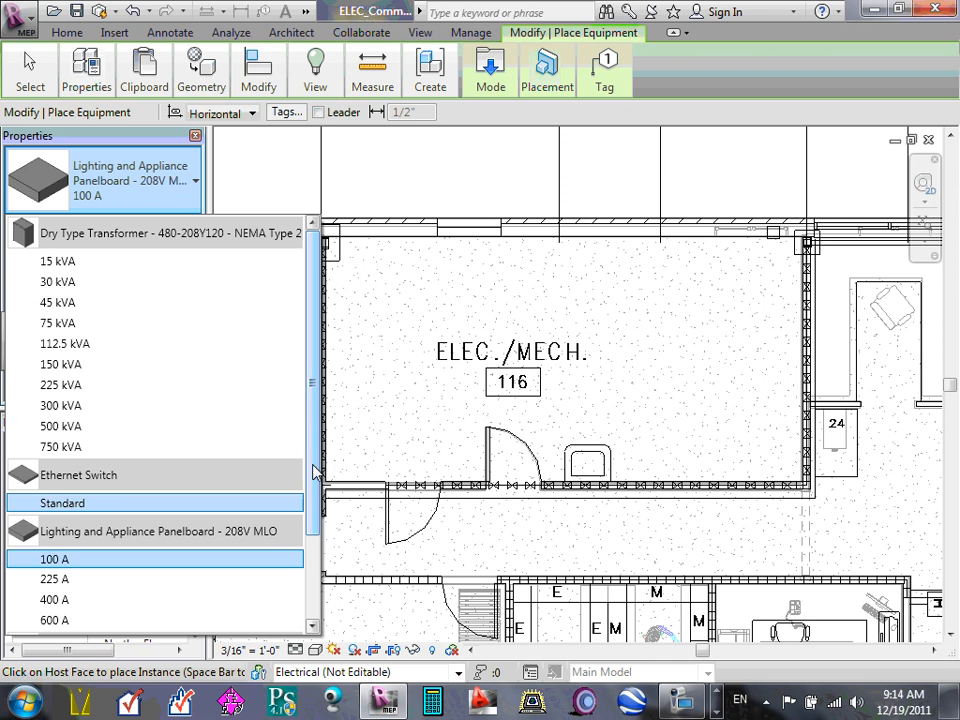
{"action": "scroll", "coordinate": [311, 516], "scroll_direction": "down", "scroll_amount": 2}
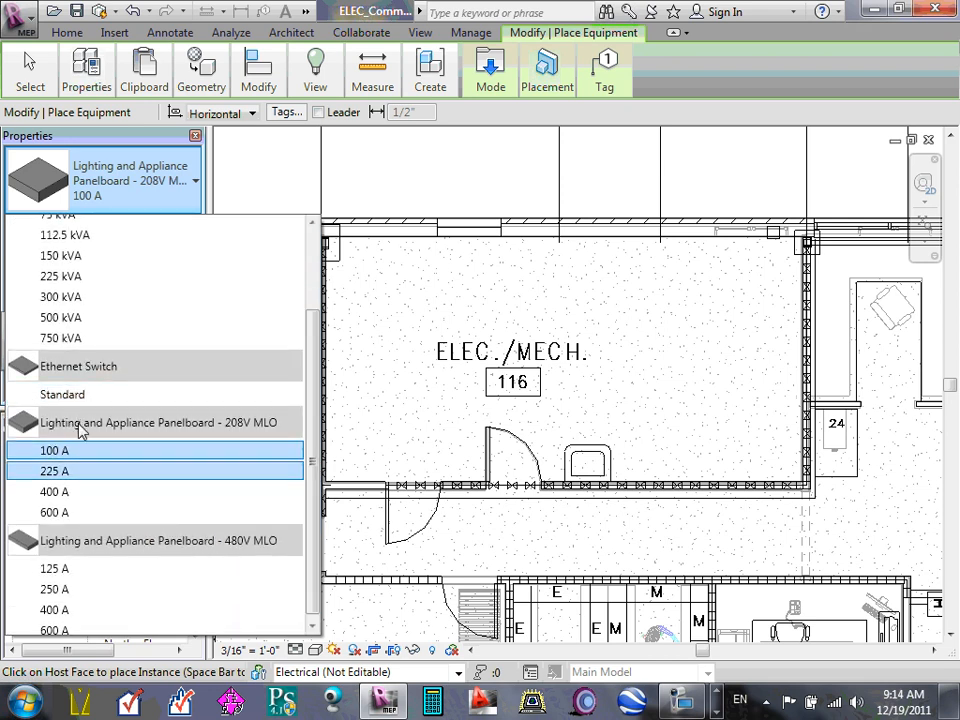
{"action": "mouse_move", "coordinate": [66, 428]}
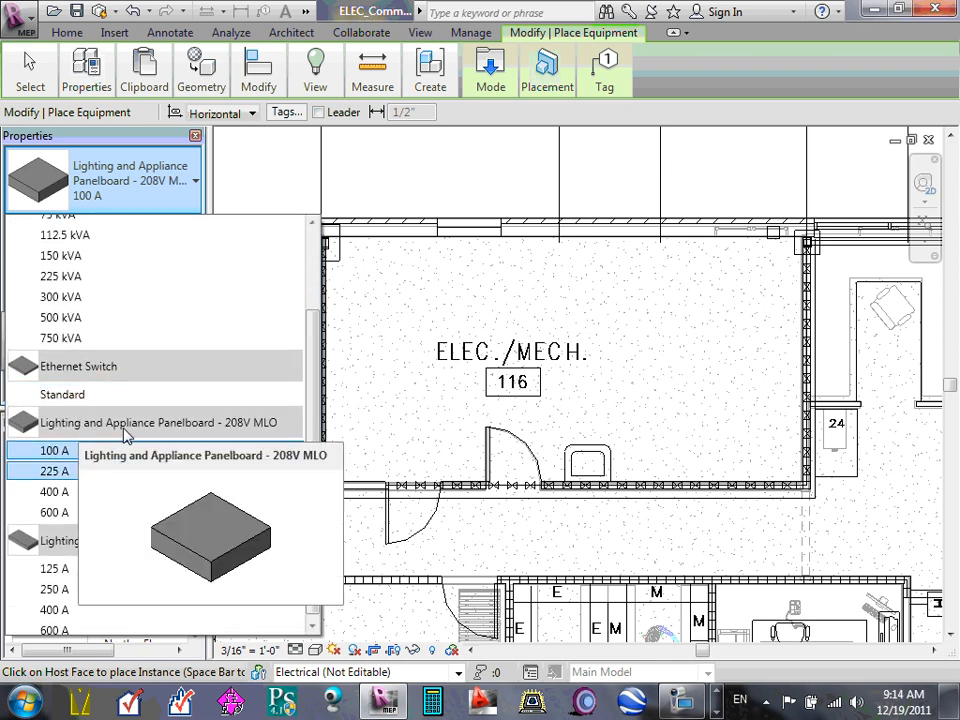
{"action": "scroll", "coordinate": [300, 410], "scroll_direction": "down", "scroll_amount": 1}
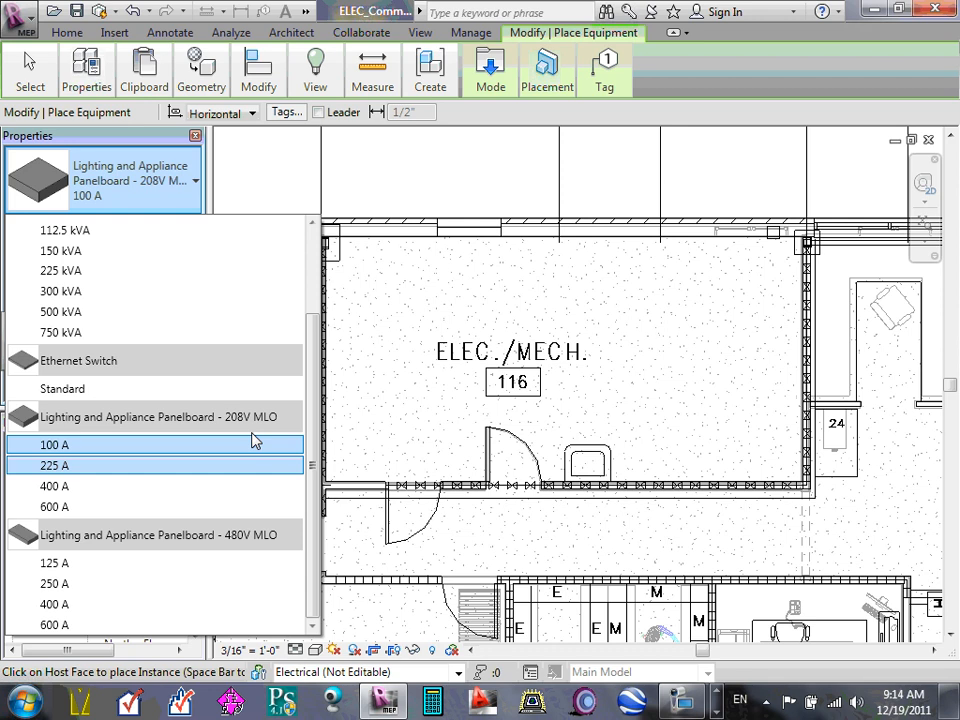
- Switch to the SMART Notebook riser sketch, label the MP panel MCB in red, and add red marks below the RP and LP panels
{"action": "left_click", "coordinate": [718, 700]}
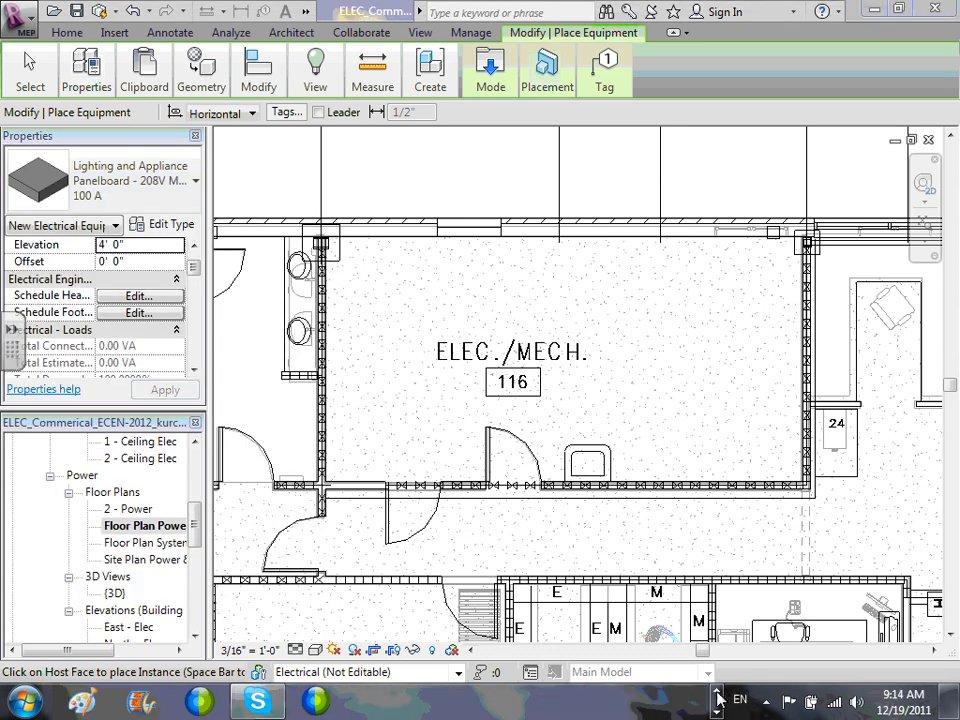
{"action": "left_click", "coordinate": [718, 700]}
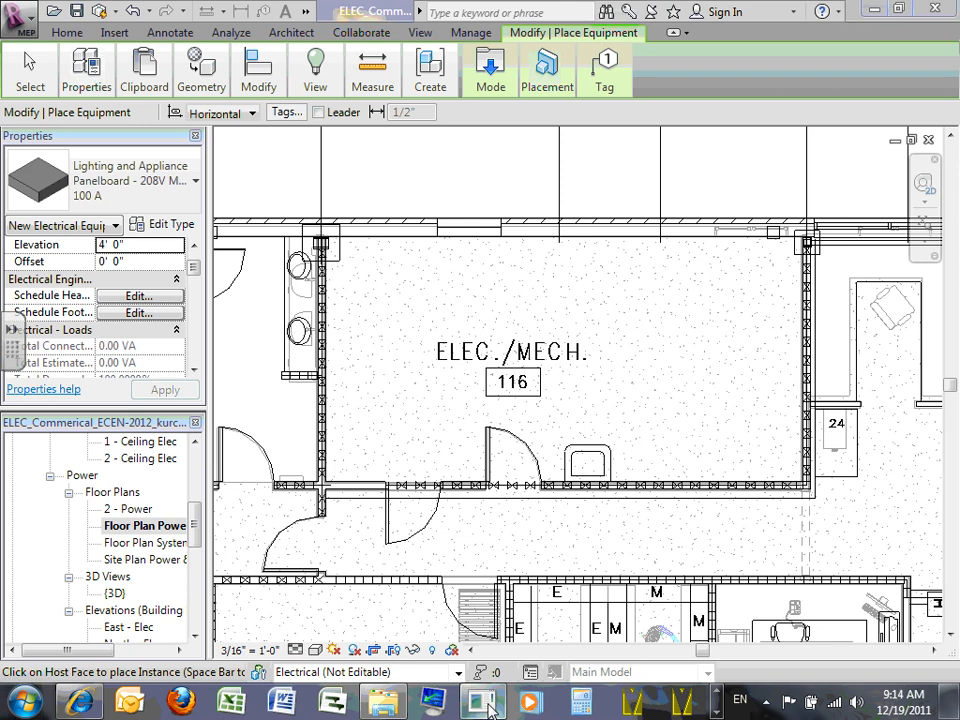
{"action": "left_click", "coordinate": [477, 620]}
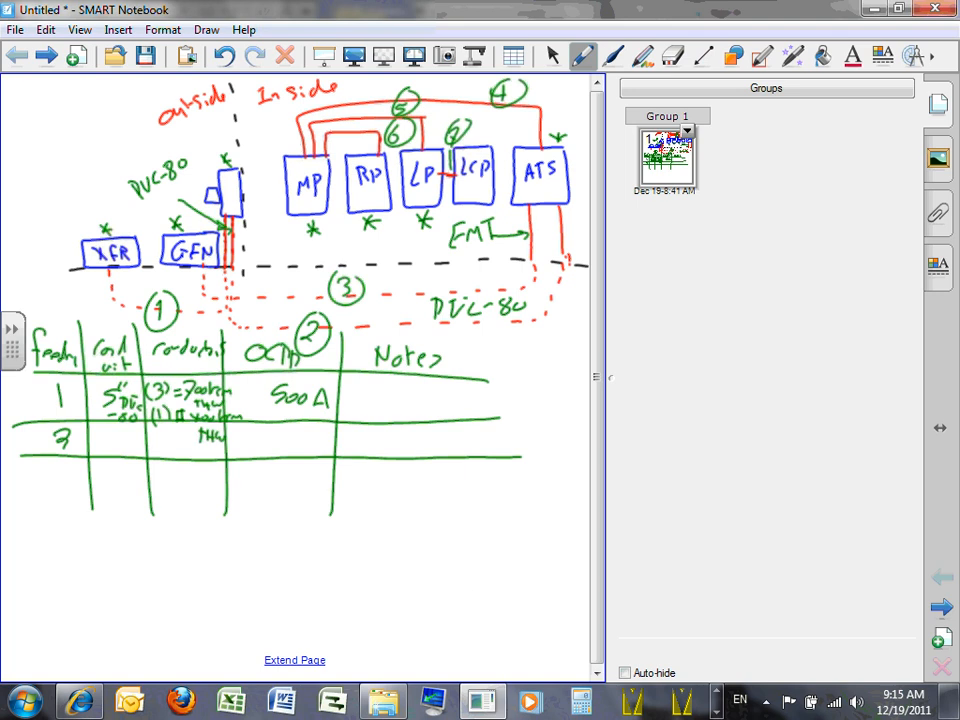
{"action": "mouse_move", "coordinate": [284, 252]}
{"action": "left_mouse_down"}
{"action": "mouse_move", "coordinate": [327, 253]}
{"action": "mouse_move", "coordinate": [318, 231]}
{"action": "left_mouse_up"}
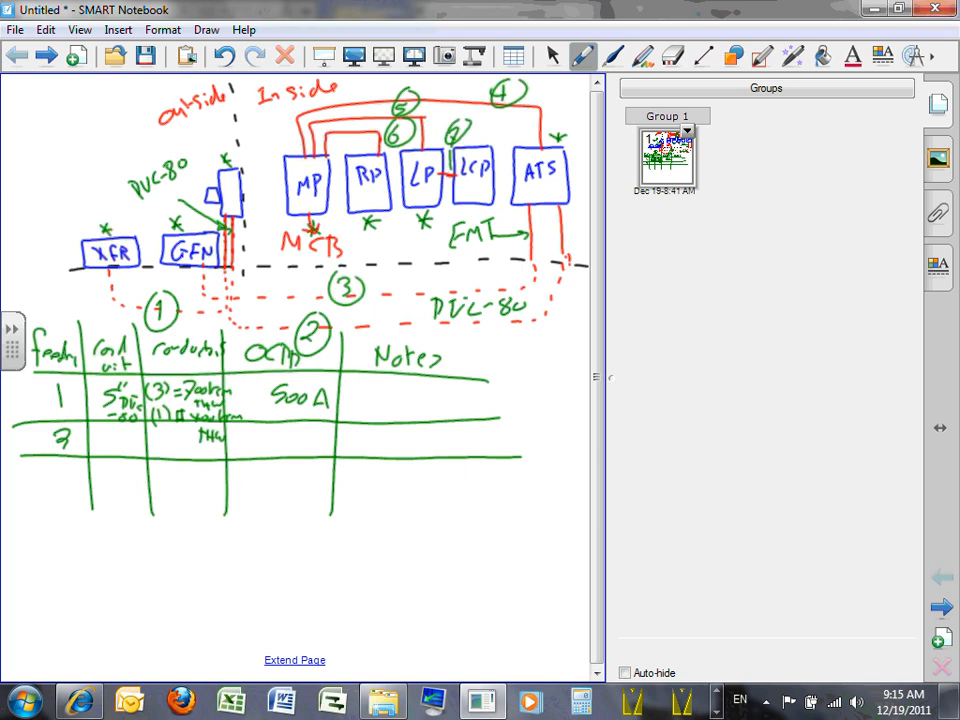
{"action": "left_click_drag", "start_coordinate": [375, 212], "coordinate": [378, 235]}
{"action": "mouse_move", "coordinate": [426, 201]}
{"action": "left_mouse_down"}
{"action": "mouse_move", "coordinate": [379, 236]}
{"action": "mouse_move", "coordinate": [409, 239]}
{"action": "mouse_move", "coordinate": [410, 254]}
{"action": "mouse_move", "coordinate": [430, 258]}
{"action": "left_mouse_up"}
{"action": "left_click_drag", "start_coordinate": [446, 240], "coordinate": [441, 256]}
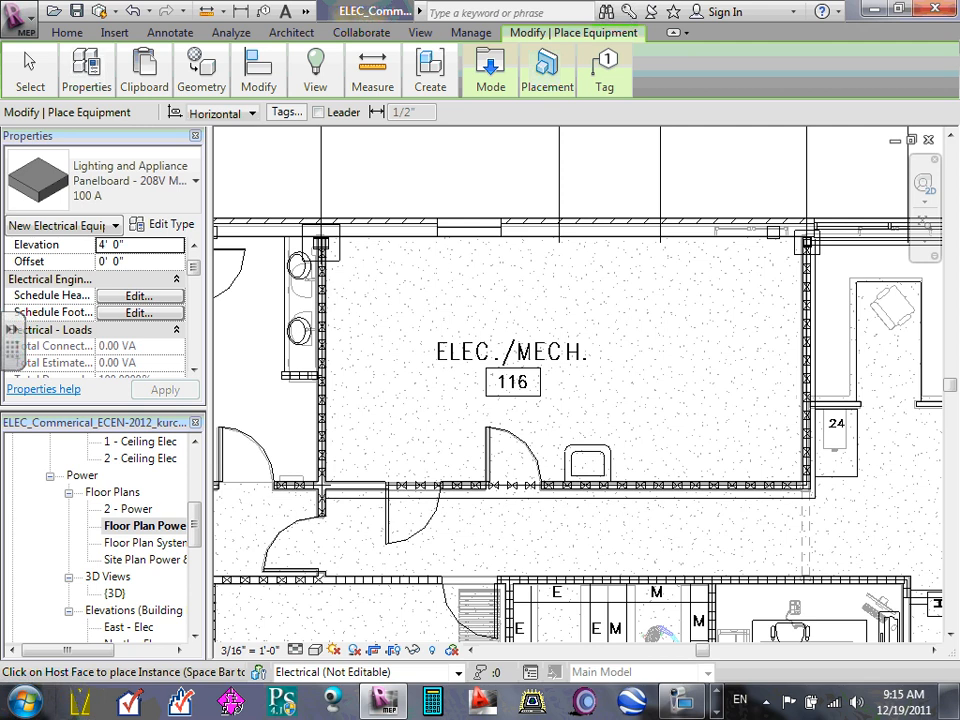
- Switch back to Revit and place a 100 A Lighting and Appliance Panelboard - 208V MLO on the right wall of room 116
{"action": "left_click", "coordinate": [195, 181]}
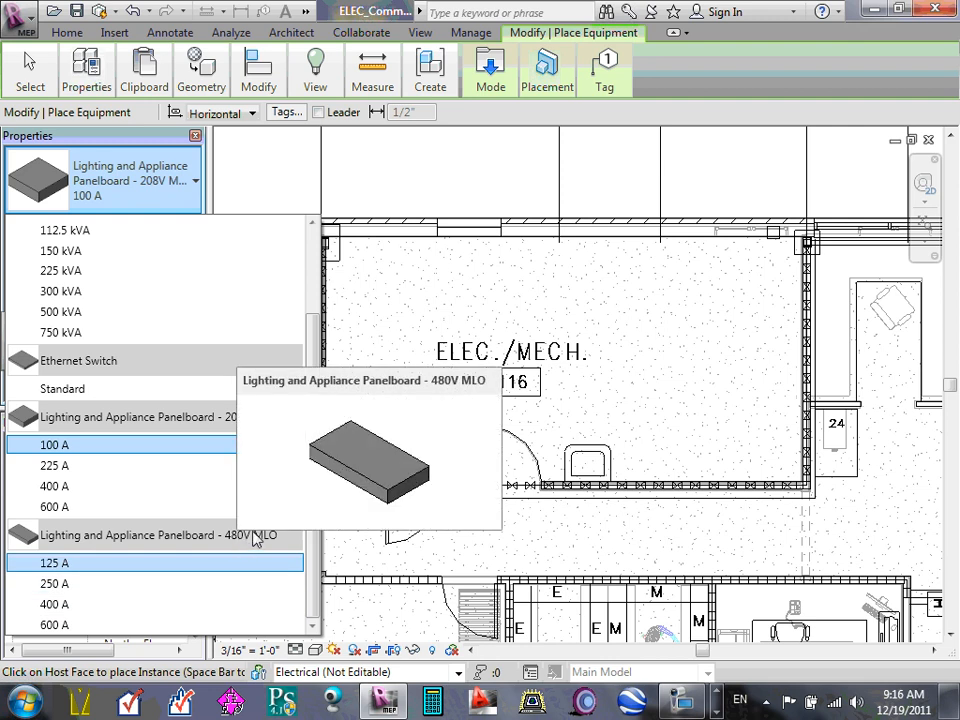
{"action": "mouse_move", "coordinate": [248, 453]}
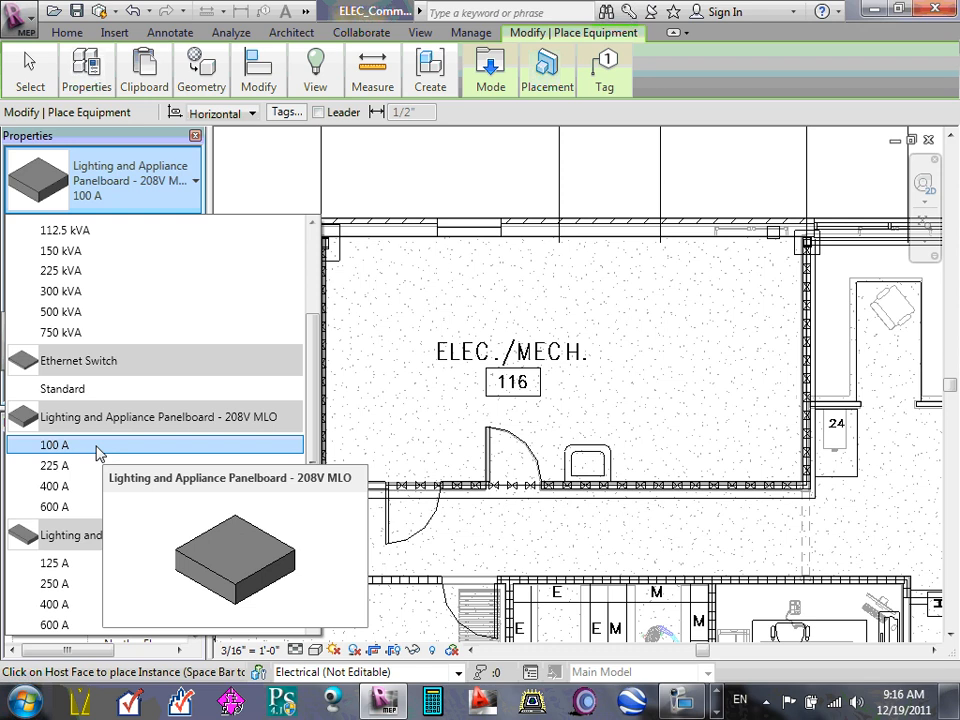
{"action": "left_click", "coordinate": [97, 447]}
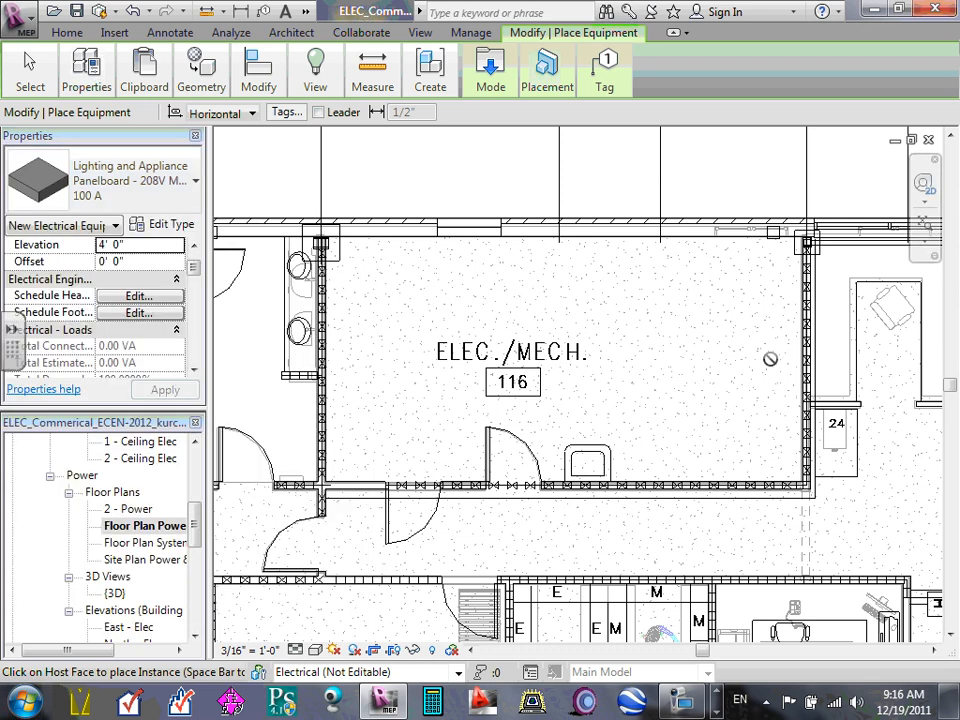
{"action": "scroll", "coordinate": [797, 350], "scroll_direction": "up", "scroll_amount": 5}
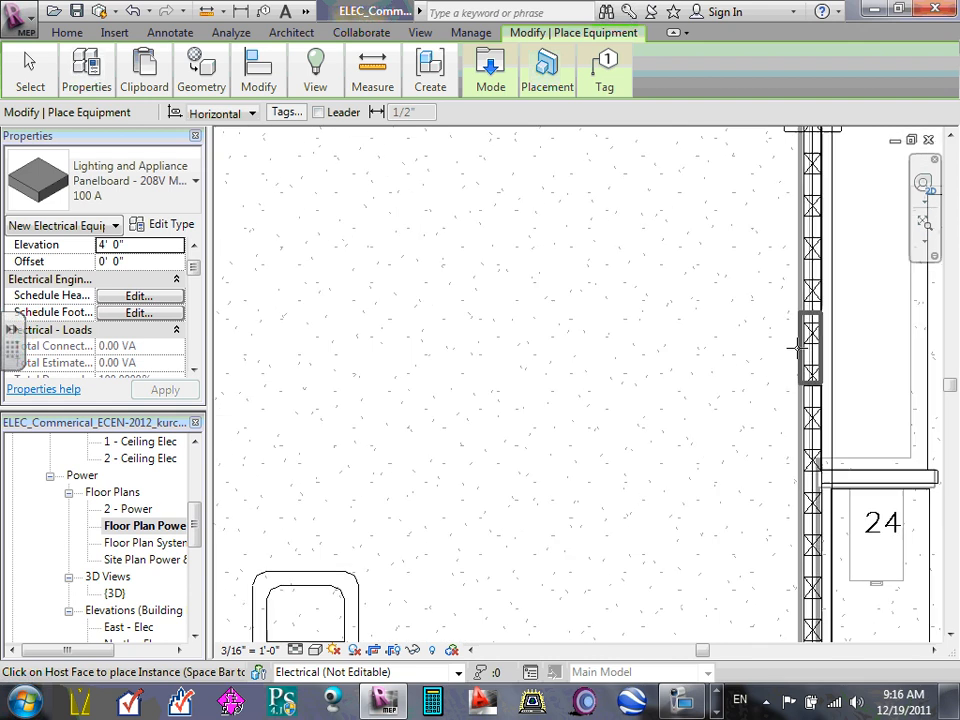
{"action": "scroll", "coordinate": [797, 350], "scroll_direction": "up", "scroll_amount": 2}
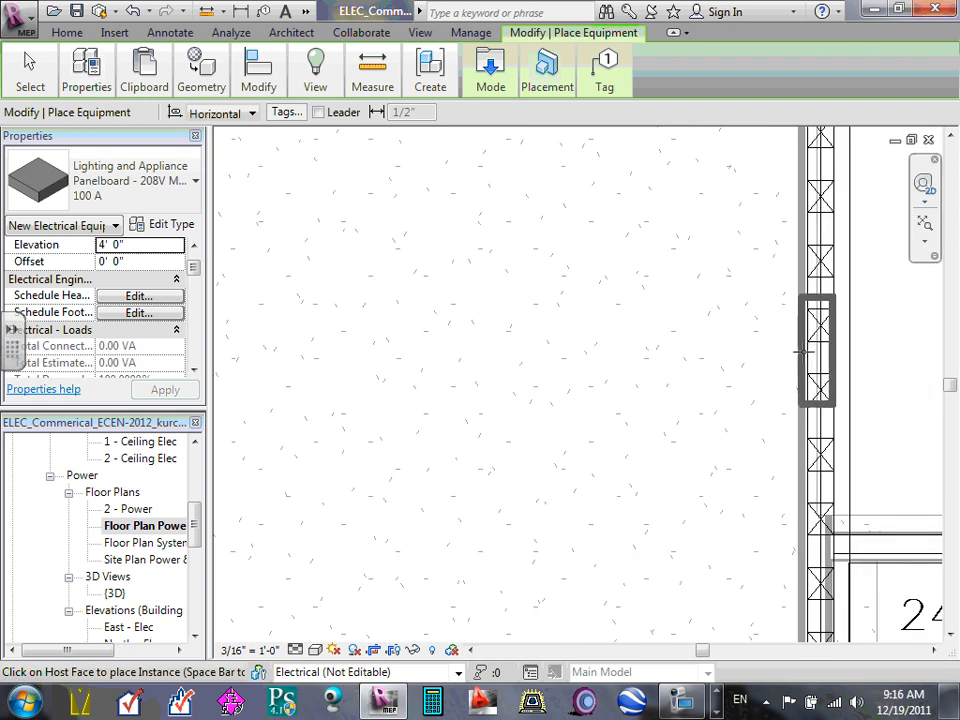
{"action": "scroll", "coordinate": [803, 352], "scroll_direction": "down", "scroll_amount": 3}
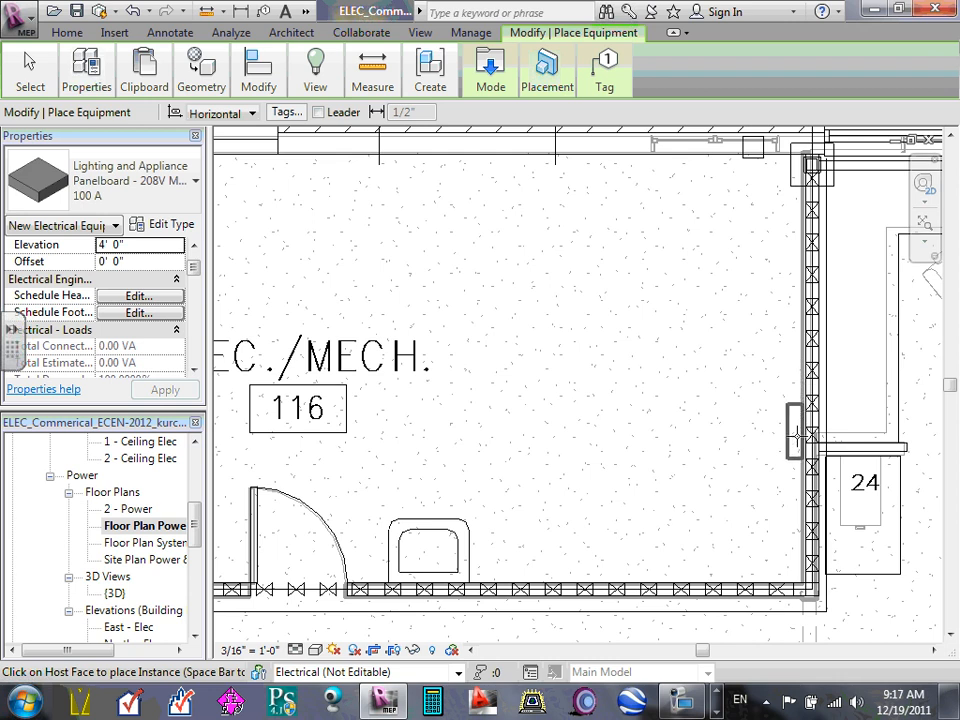
{"action": "left_click", "coordinate": [795, 377]}
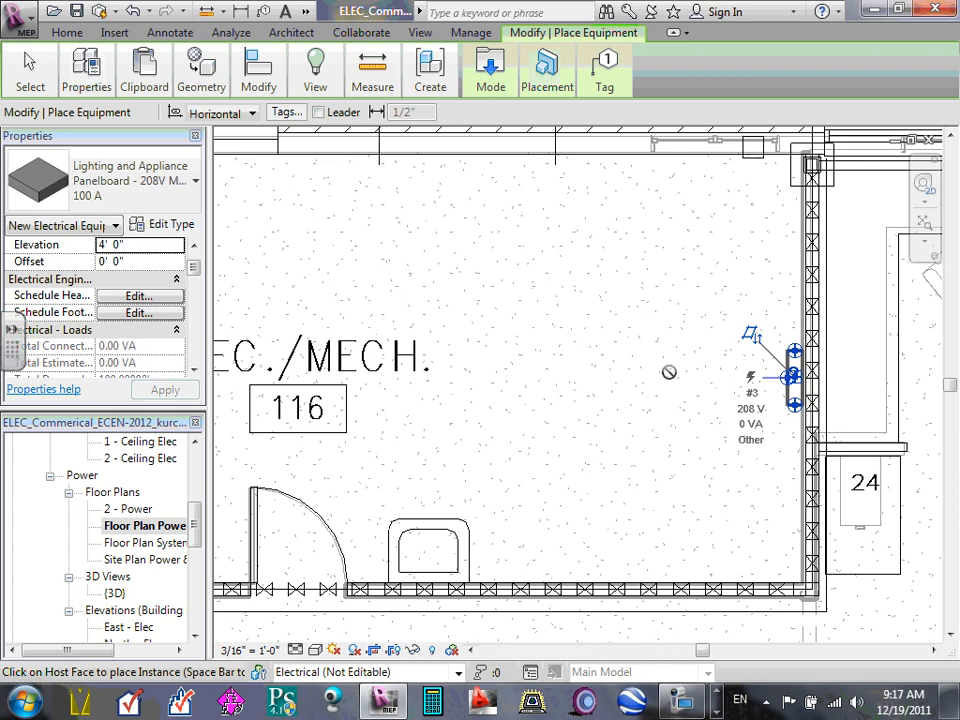
- Place a 225 A Lighting and Appliance Panelboard - 208V MLO on the same wall, directly below the 100 A panelboard
{"action": "left_click", "coordinate": [201, 75]}
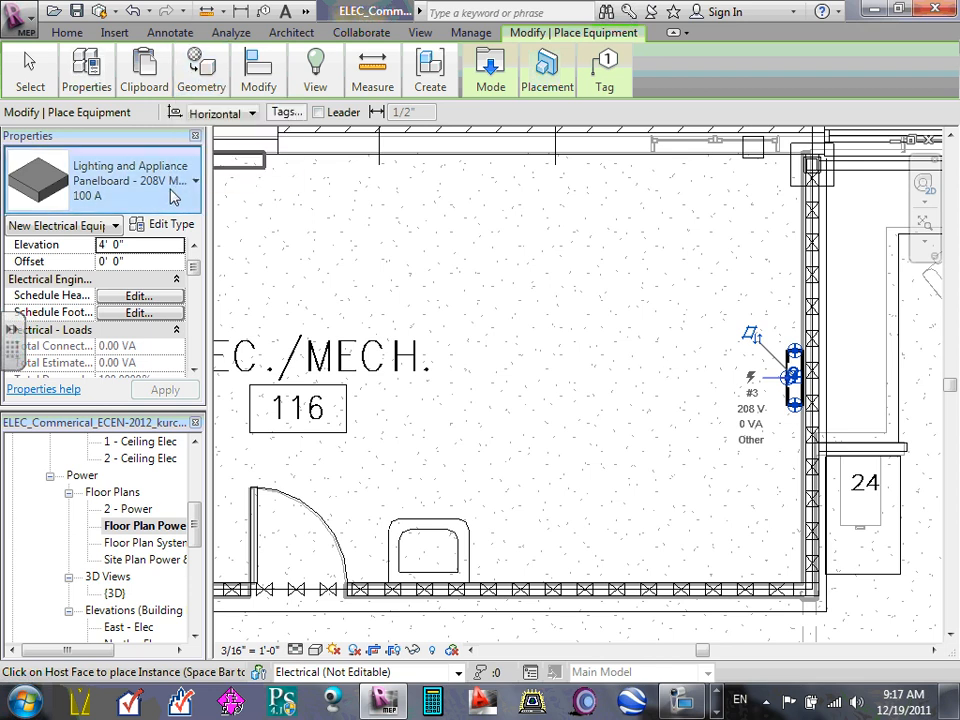
{"action": "left_click", "coordinate": [196, 185]}
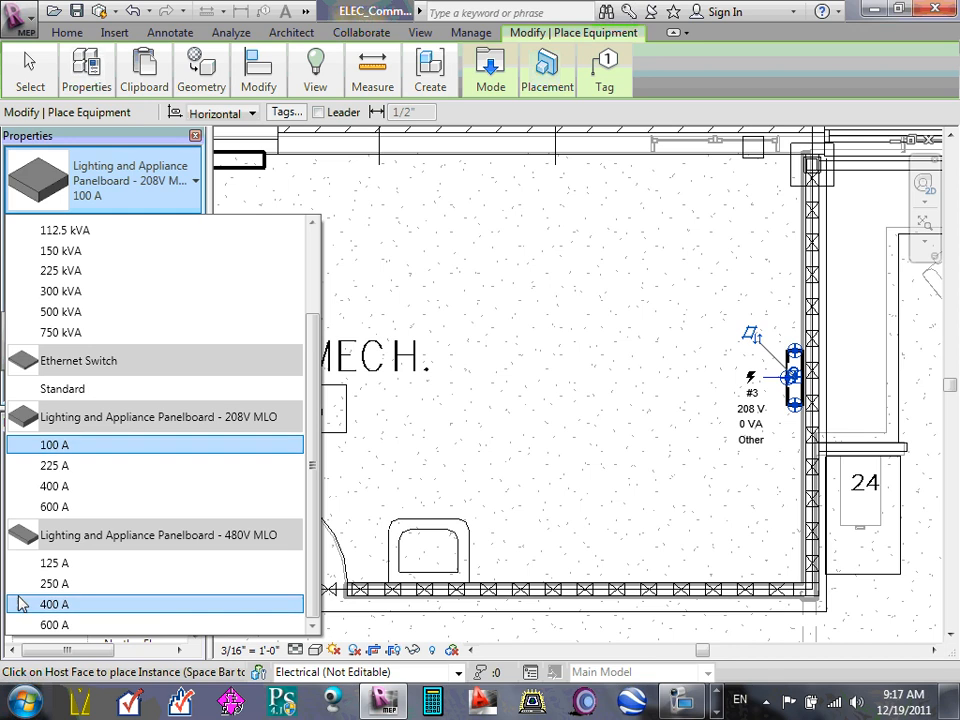
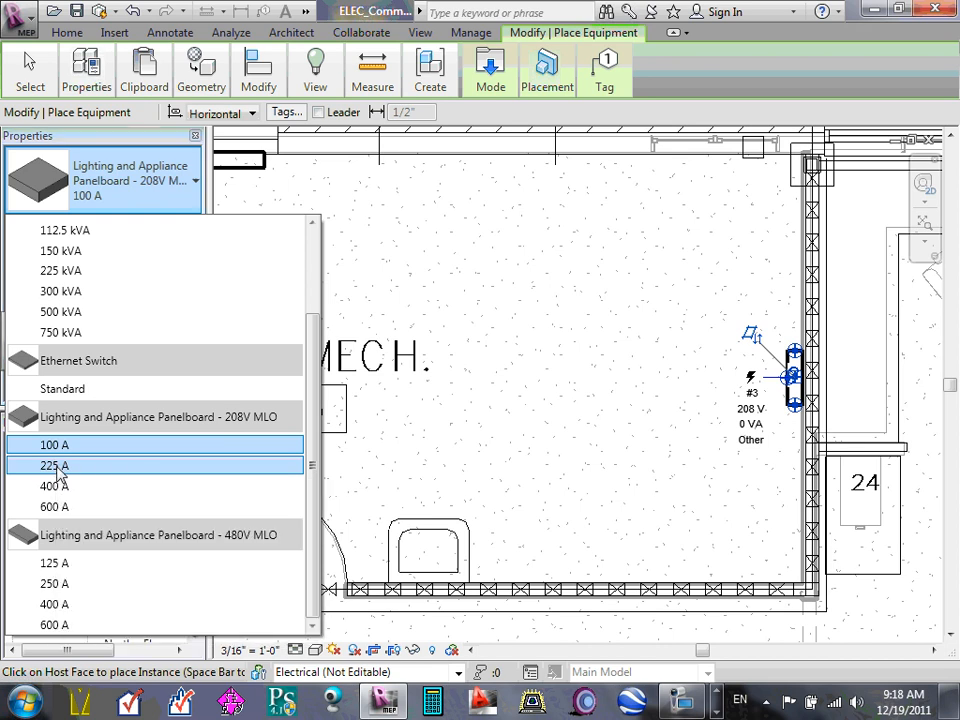
{"action": "left_click", "coordinate": [56, 468]}
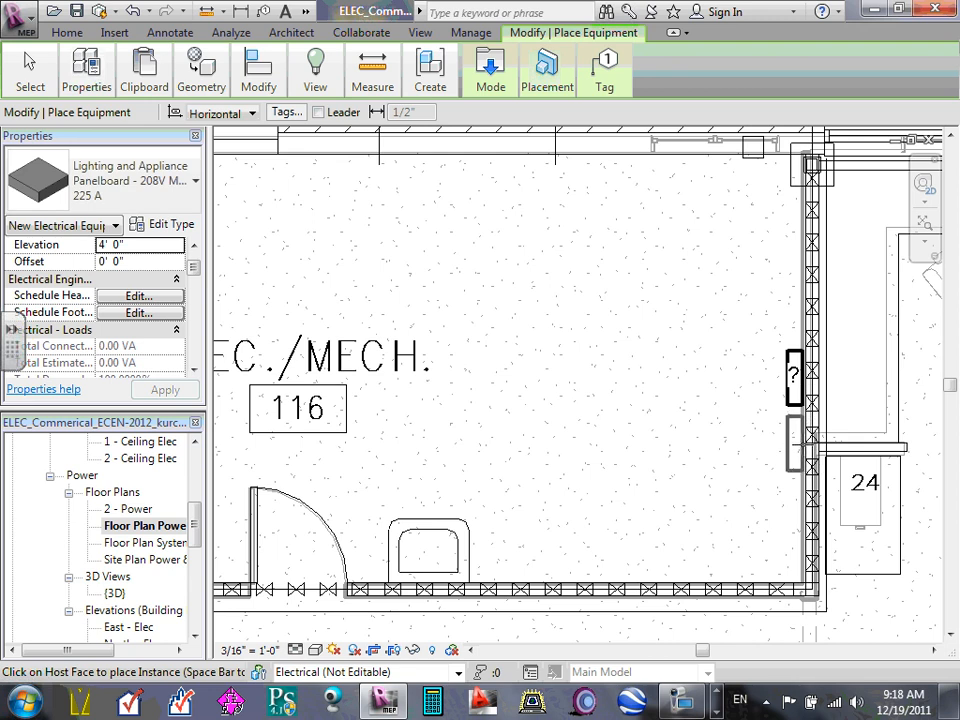
{"action": "left_click", "coordinate": [794, 445]}
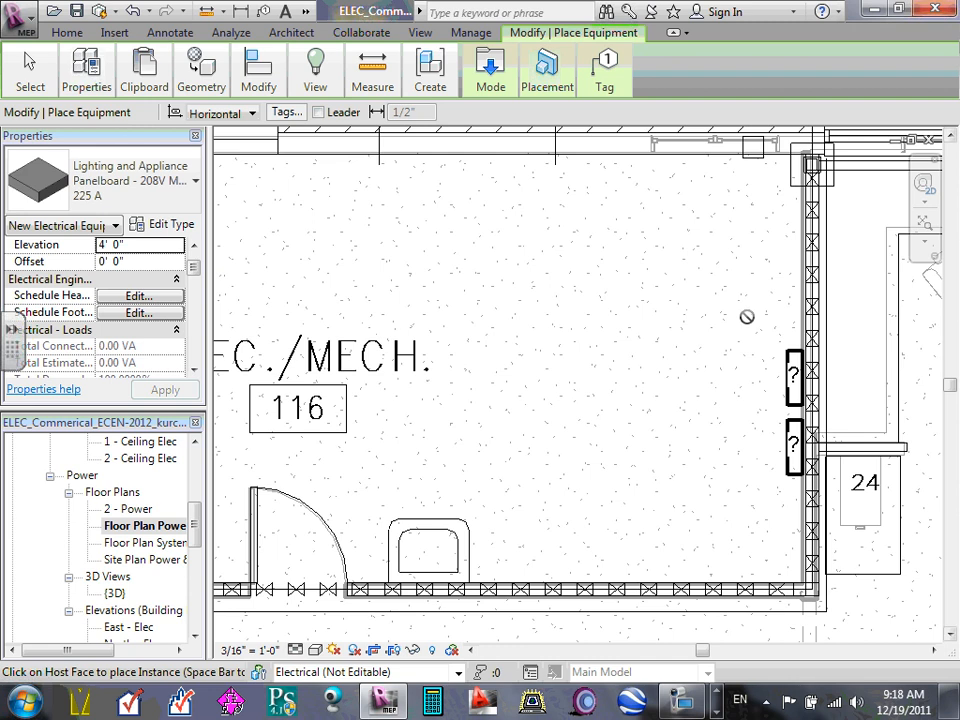
{"action": "key", "text": "Escape"}
{"action": "key", "text": "Escape"}
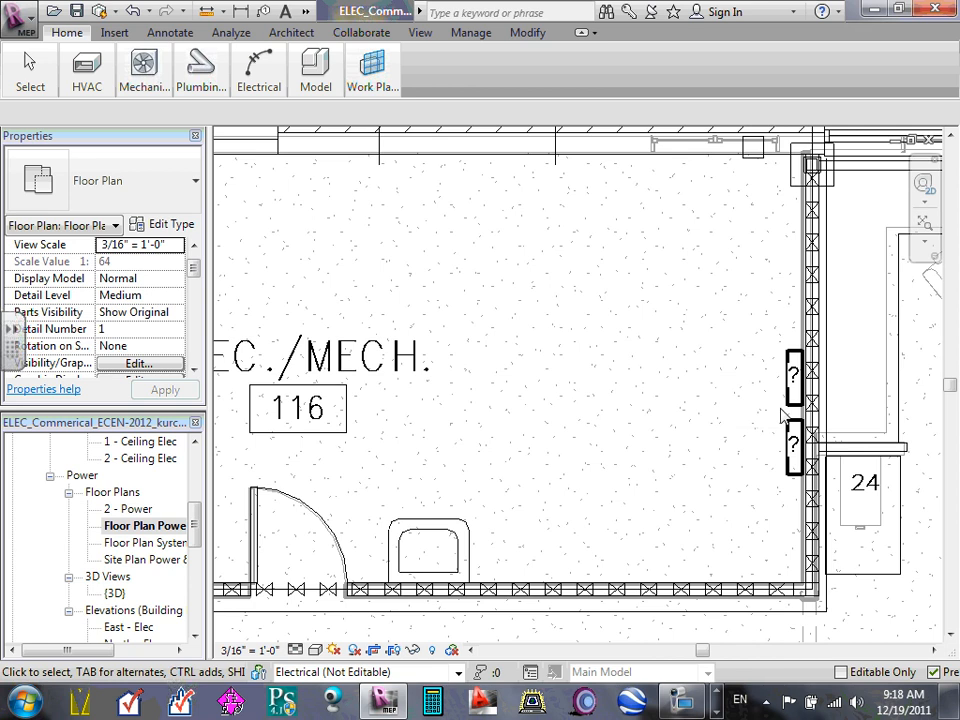
- Set the Comments of the upper panelboard on room 116's right wall to RP, keeping its mark
{"action": "left_click", "coordinate": [792, 378]}
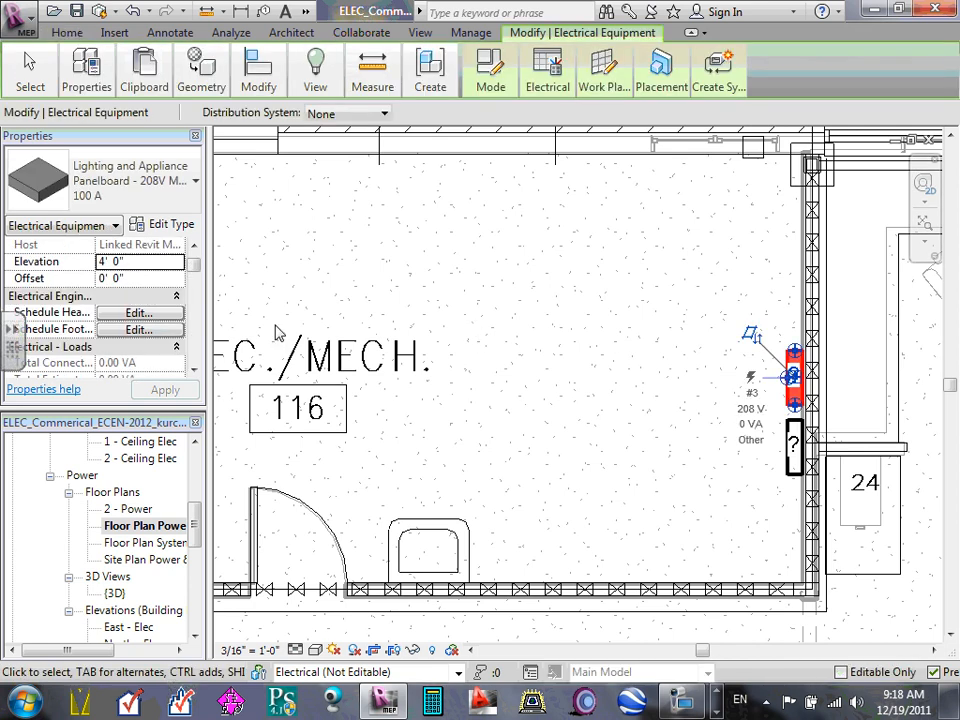
{"action": "left_click", "coordinate": [196, 371]}
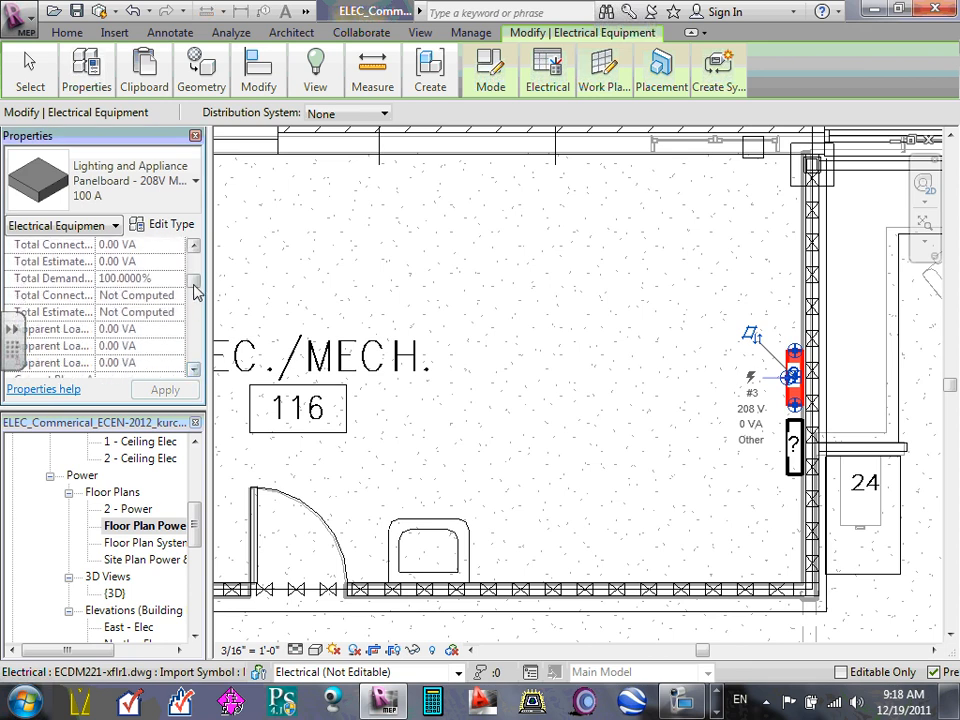
{"action": "left_click_drag", "start_coordinate": [196, 290], "coordinate": [198, 316]}
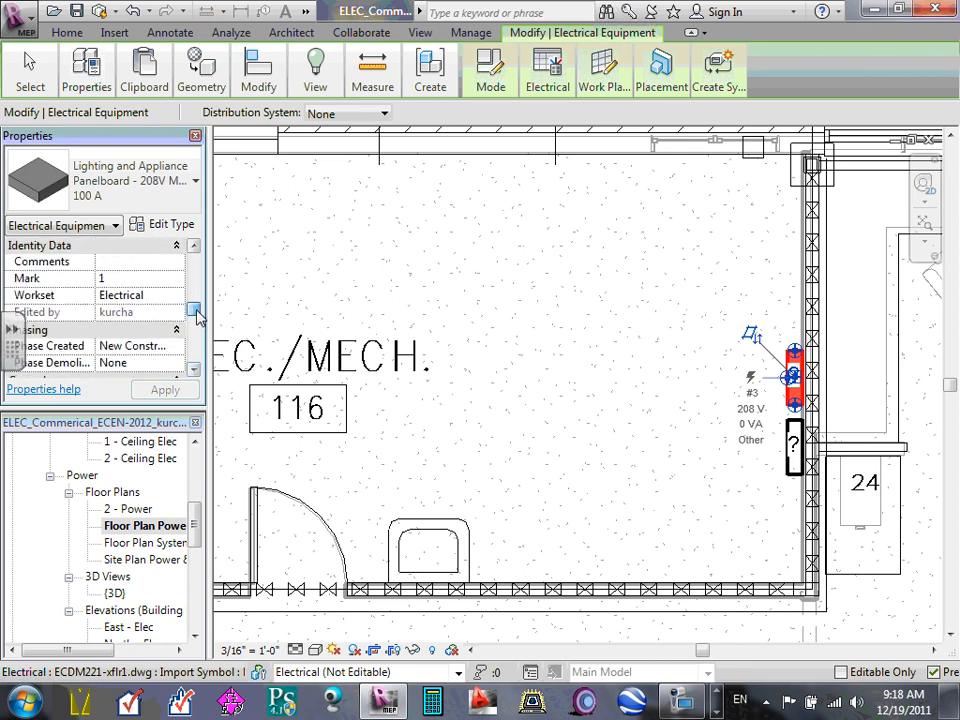
{"action": "scroll", "coordinate": [198, 316], "scroll_direction": "down", "scroll_amount": 1}
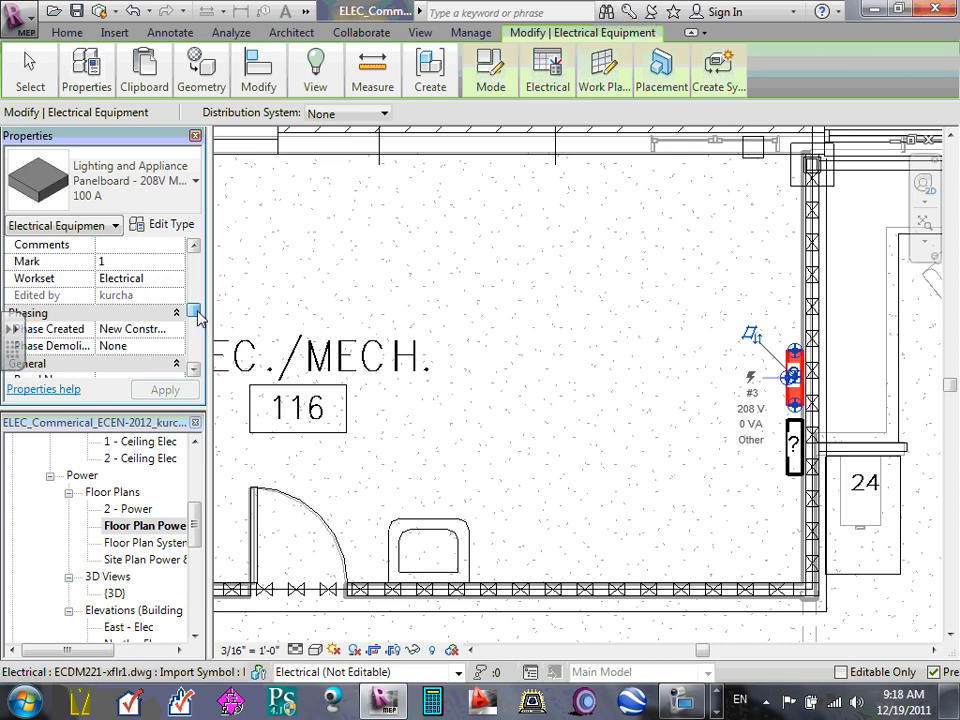
{"action": "left_click_drag", "start_coordinate": [198, 316], "coordinate": [205, 273]}
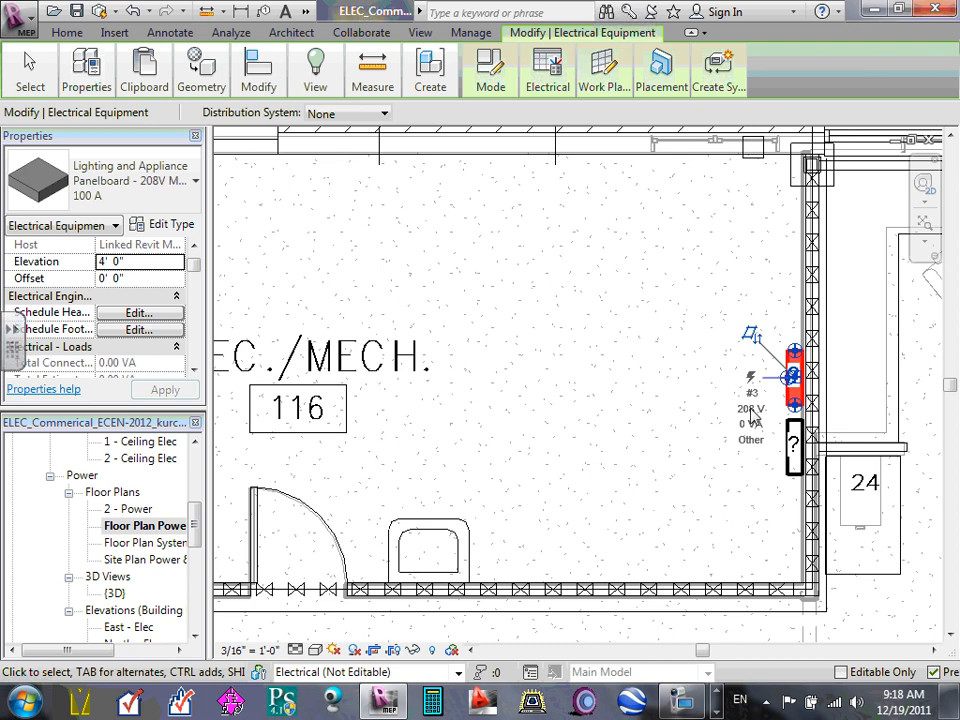
{"action": "left_click", "coordinate": [641, 347]}
{"action": "left_click", "coordinate": [792, 375]}
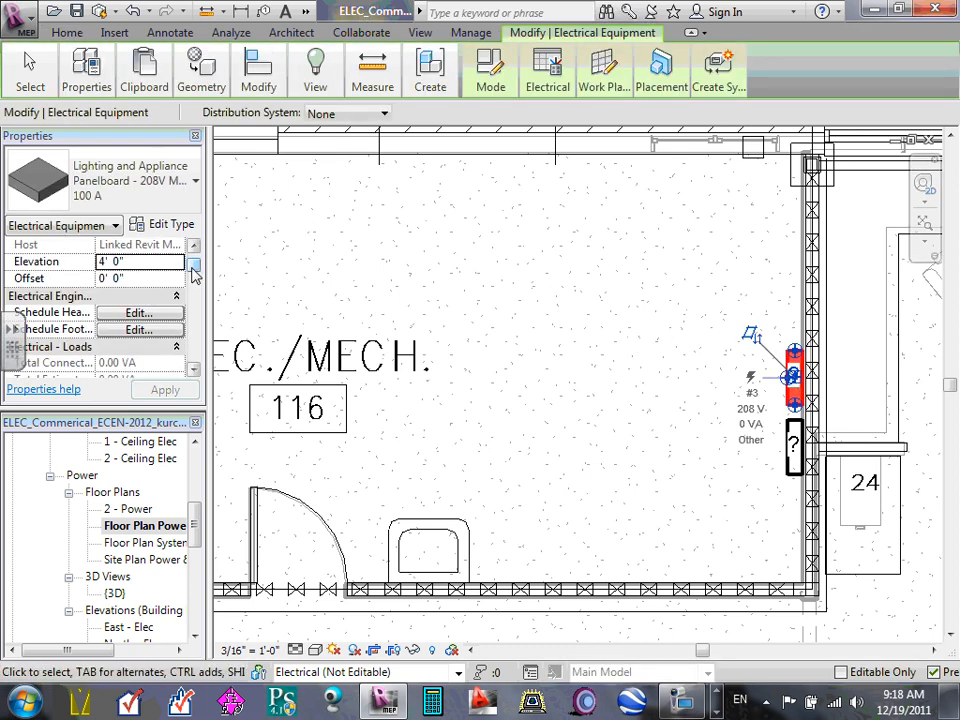
{"action": "left_click_drag", "start_coordinate": [194, 270], "coordinate": [195, 309]}
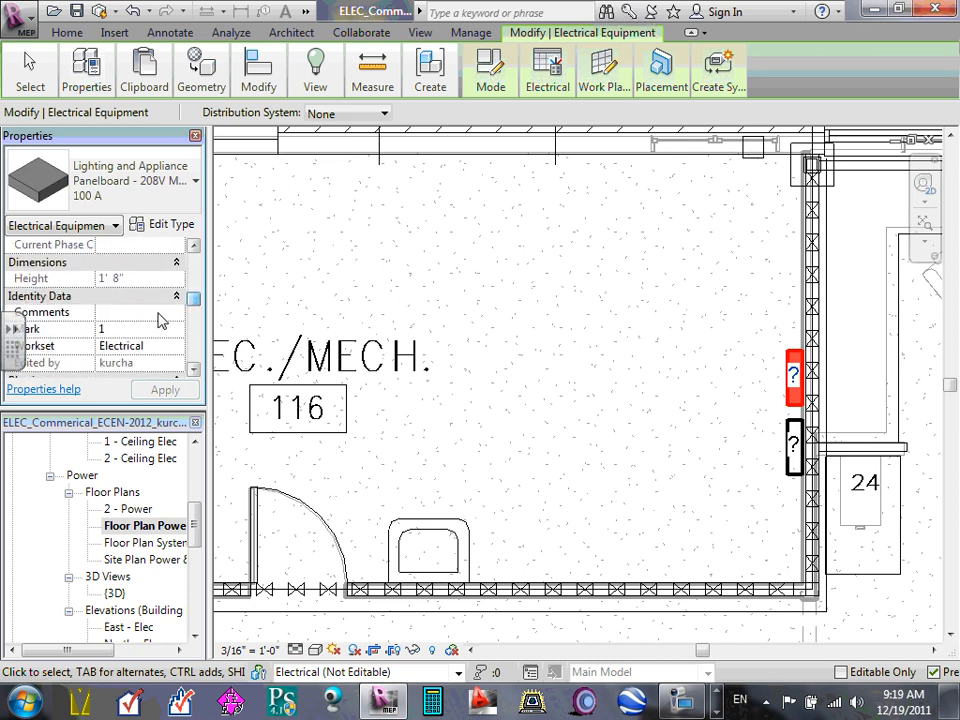
{"action": "left_click", "coordinate": [150, 313]}
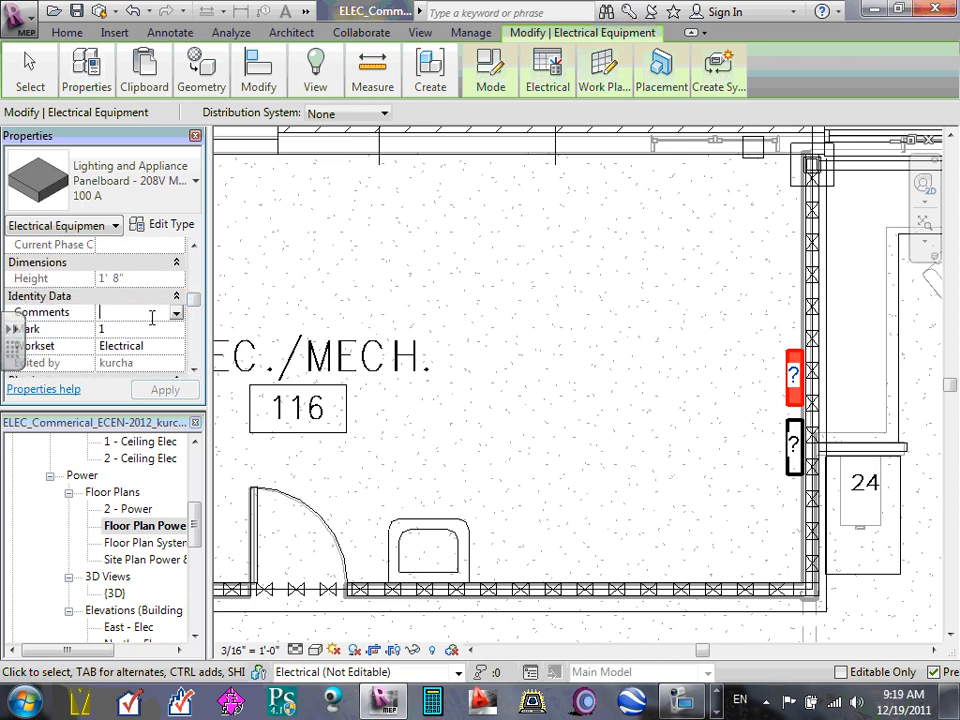
{"action": "type", "text": "RP"}
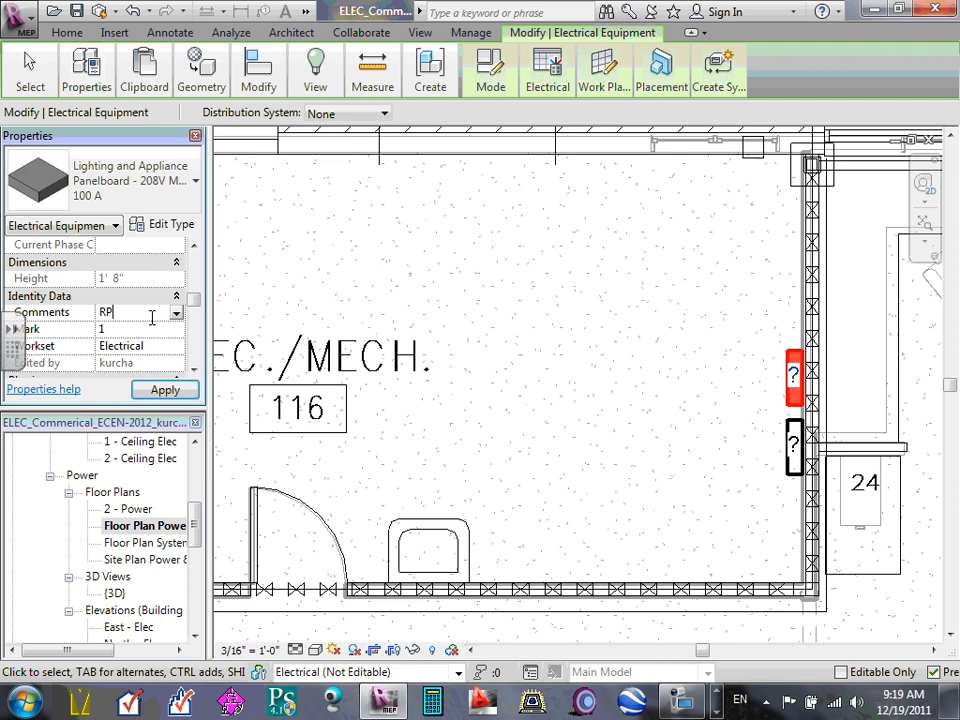
{"action": "left_click", "coordinate": [151, 329]}
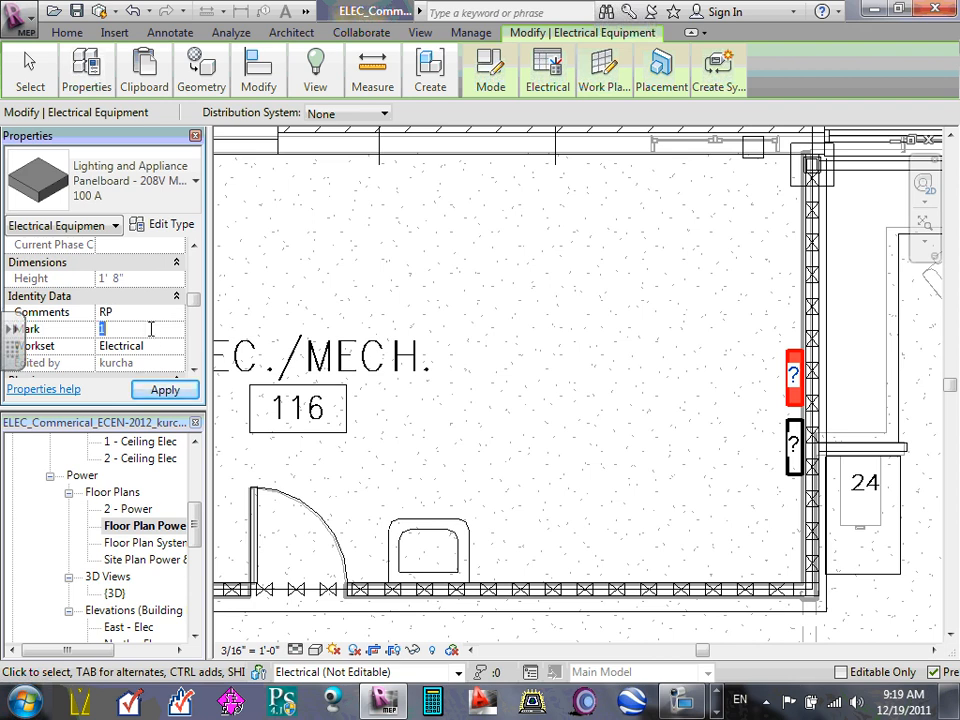
{"action": "left_click", "coordinate": [604, 334]}
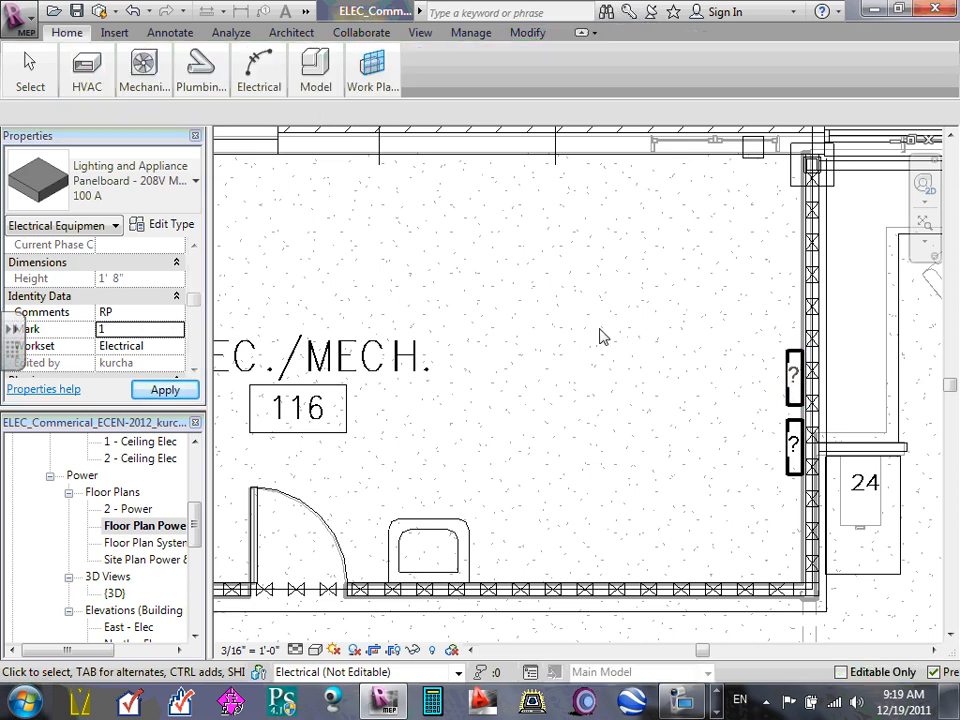
- Examine the upper panelboard's circuit and load properties, and look over the available annotation tools
{"action": "left_click", "coordinate": [792, 378]}
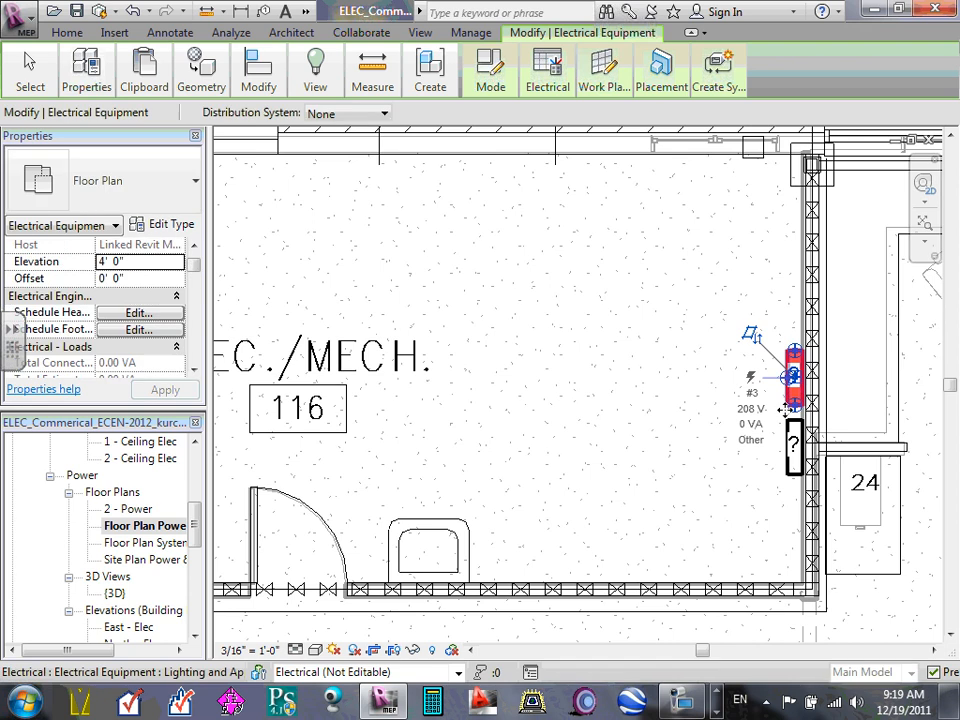
{"action": "left_click_drag", "start_coordinate": [197, 268], "coordinate": [195, 336]}
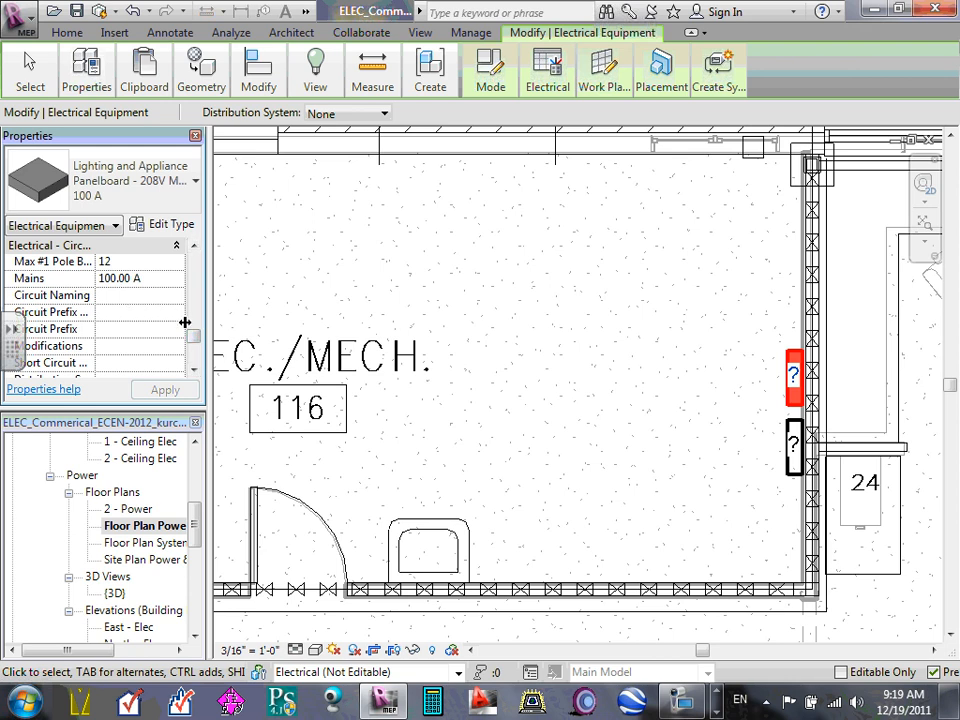
{"action": "left_click_drag", "start_coordinate": [196, 344], "coordinate": [202, 278]}
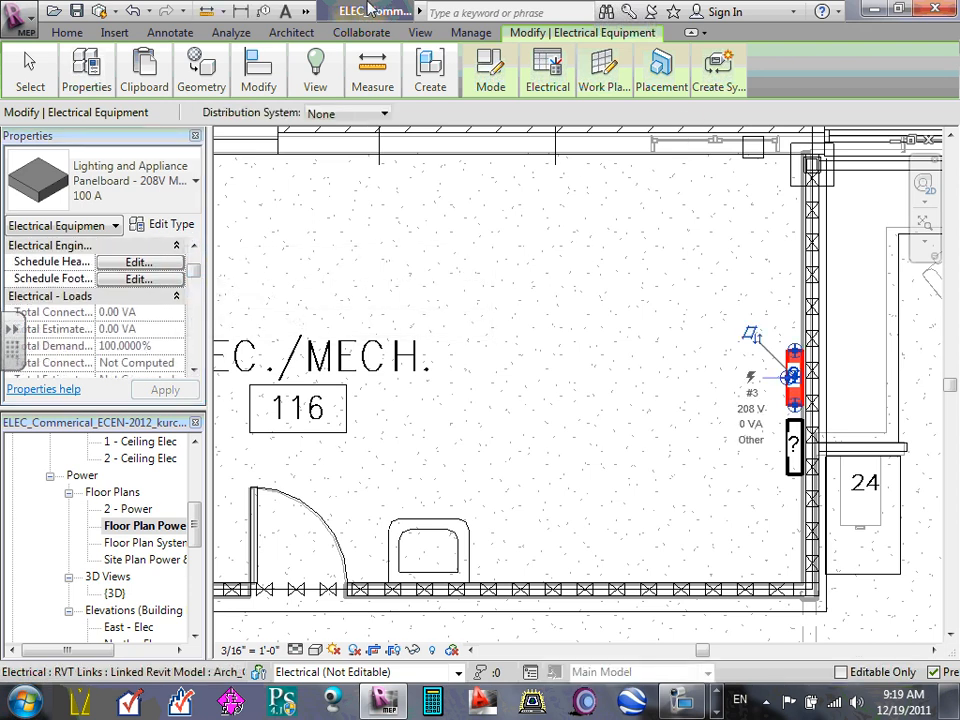
{"action": "left_click", "coordinate": [454, 226]}
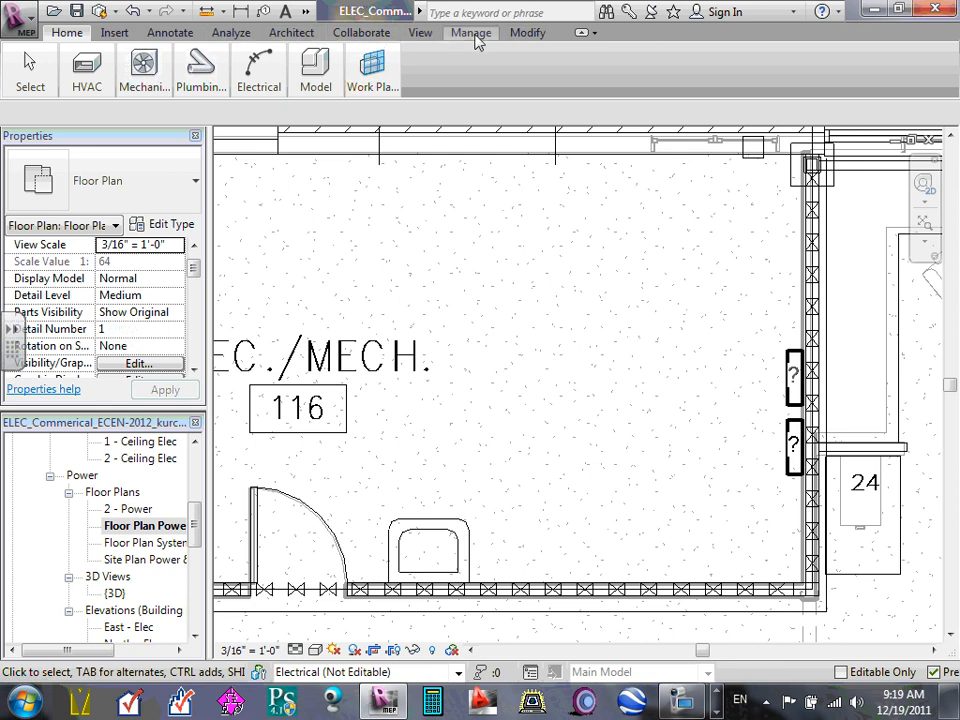
{"action": "left_click", "coordinate": [170, 34]}
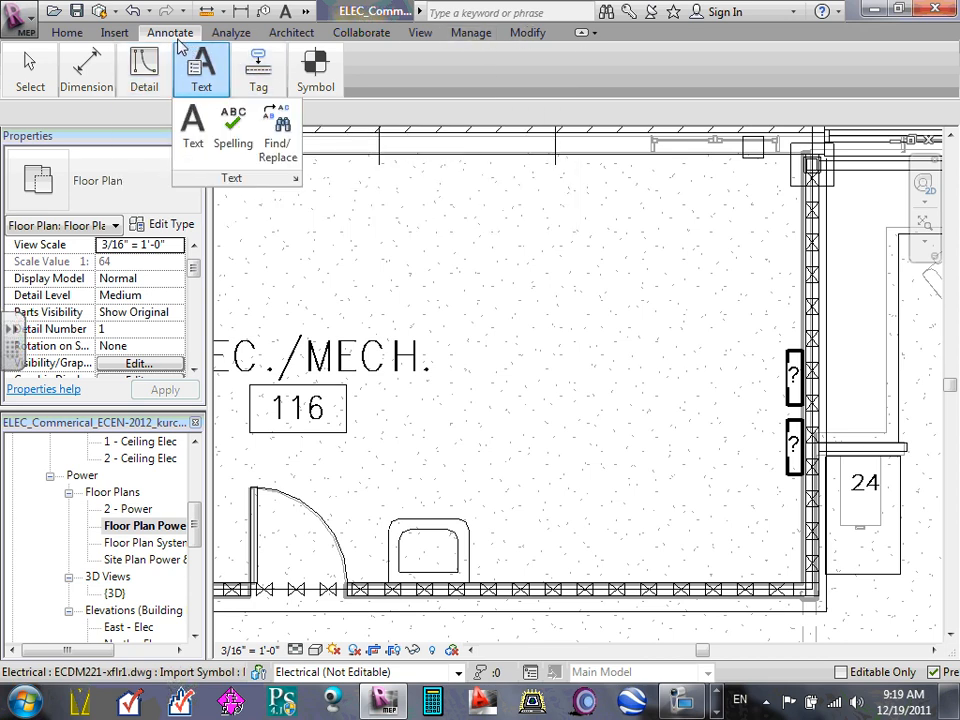
{"action": "mouse_move", "coordinate": [153, 72]}
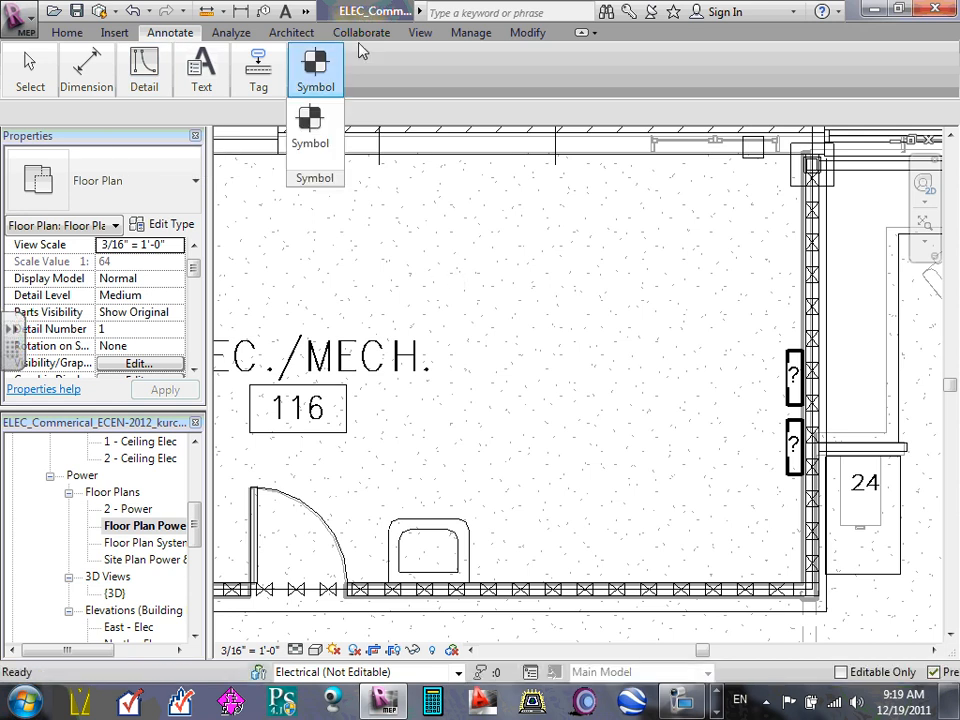
{"action": "left_click", "coordinate": [66, 33]}
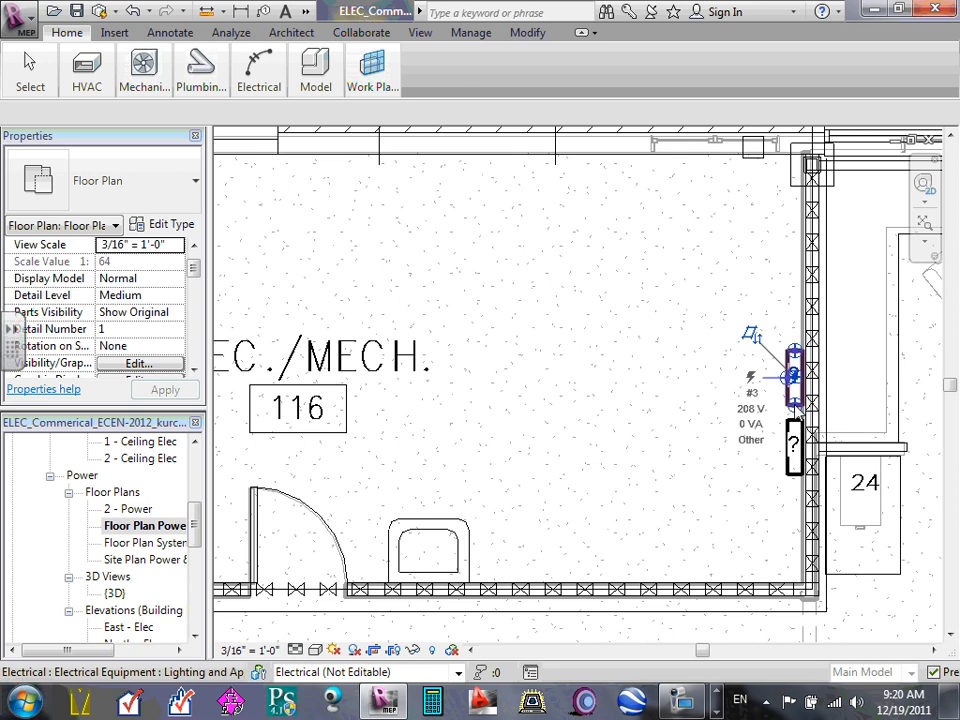
- Change the upper panelboard's type to the 225 A Lighting and Appliance Panelboard - 208V MLO
{"action": "left_click", "coordinate": [797, 403]}
{"action": "left_click_drag", "start_coordinate": [797, 403], "coordinate": [741, 405]}
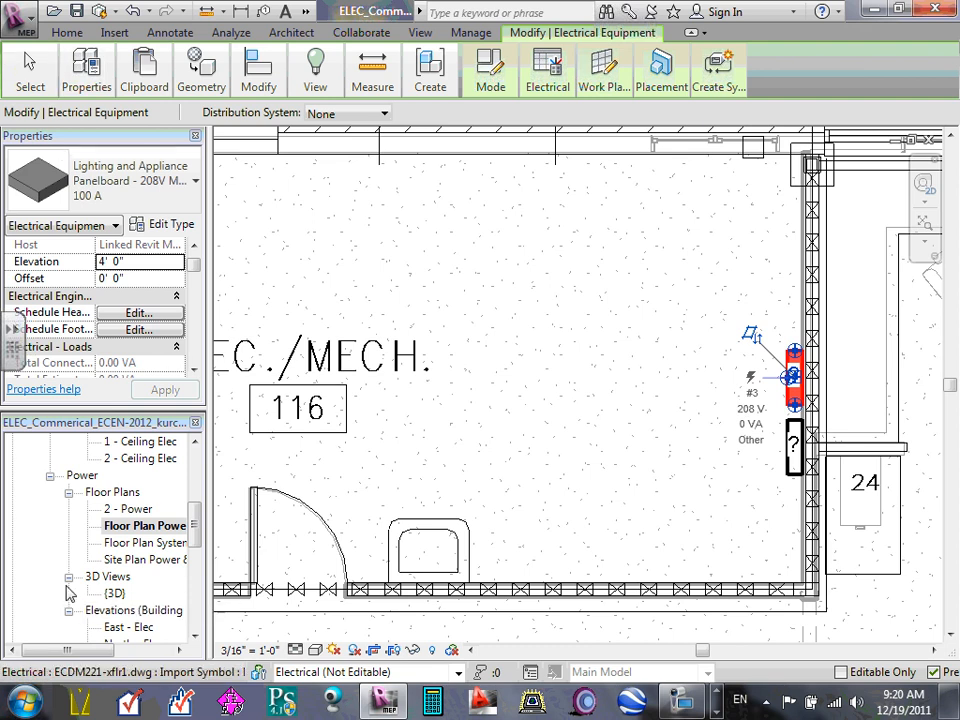
{"action": "left_click", "coordinate": [195, 182]}
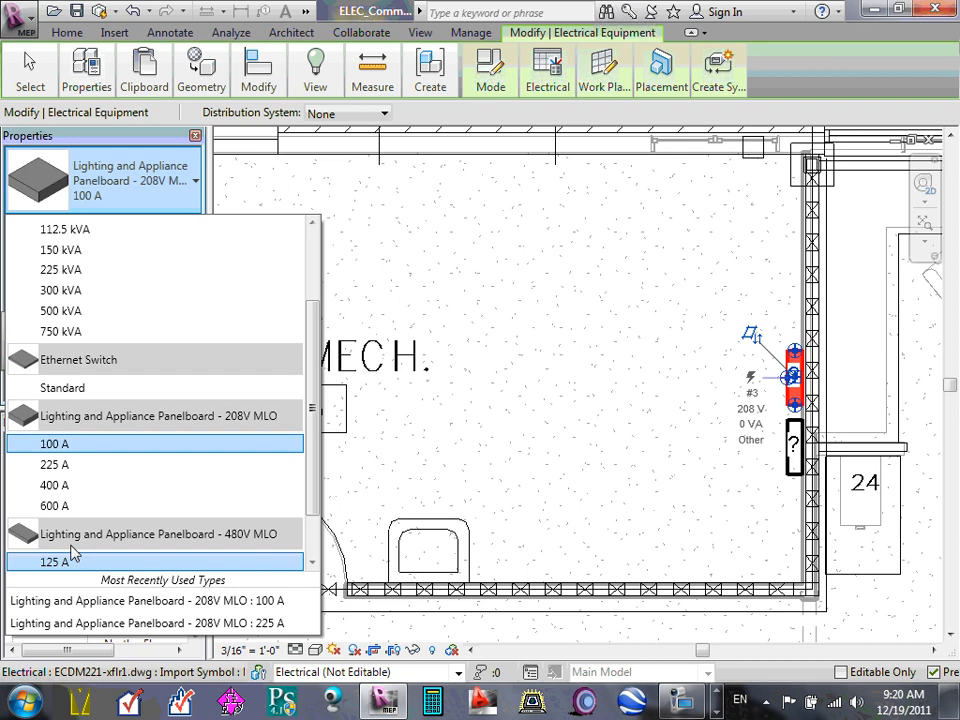
{"action": "scroll", "coordinate": [80, 527], "scroll_direction": "down", "scroll_amount": 1}
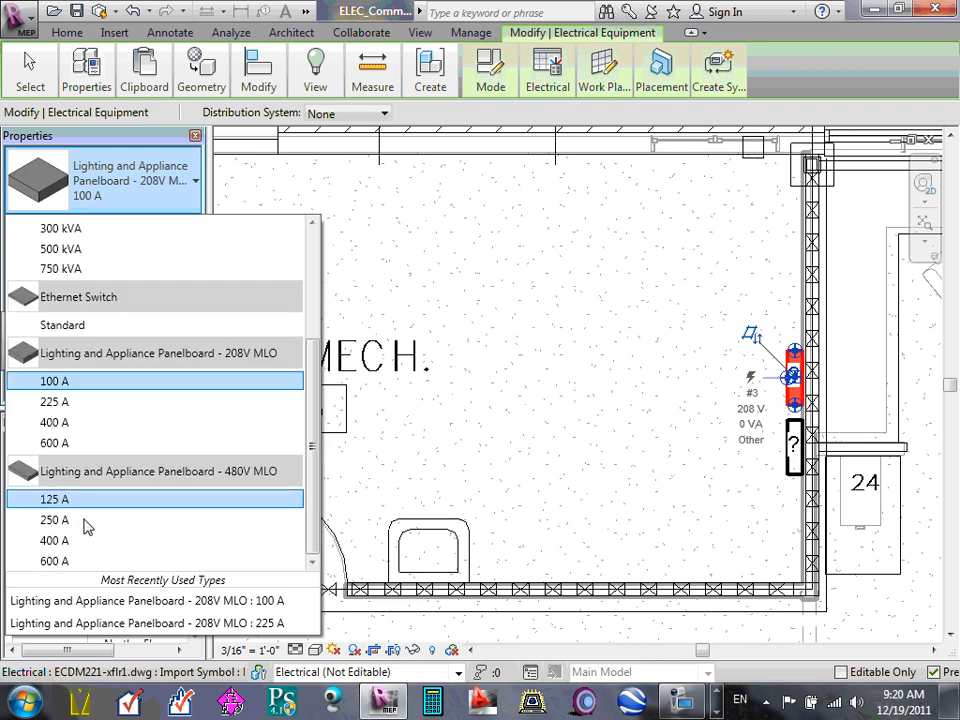
{"action": "left_click", "coordinate": [78, 404]}
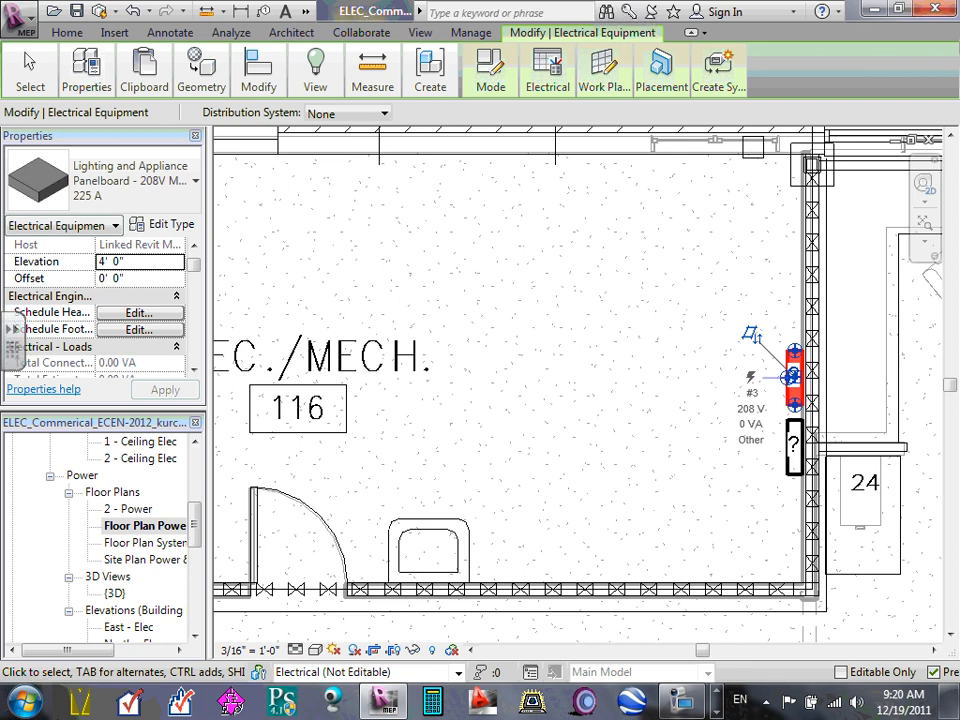
{"action": "left_click", "coordinate": [797, 516]}
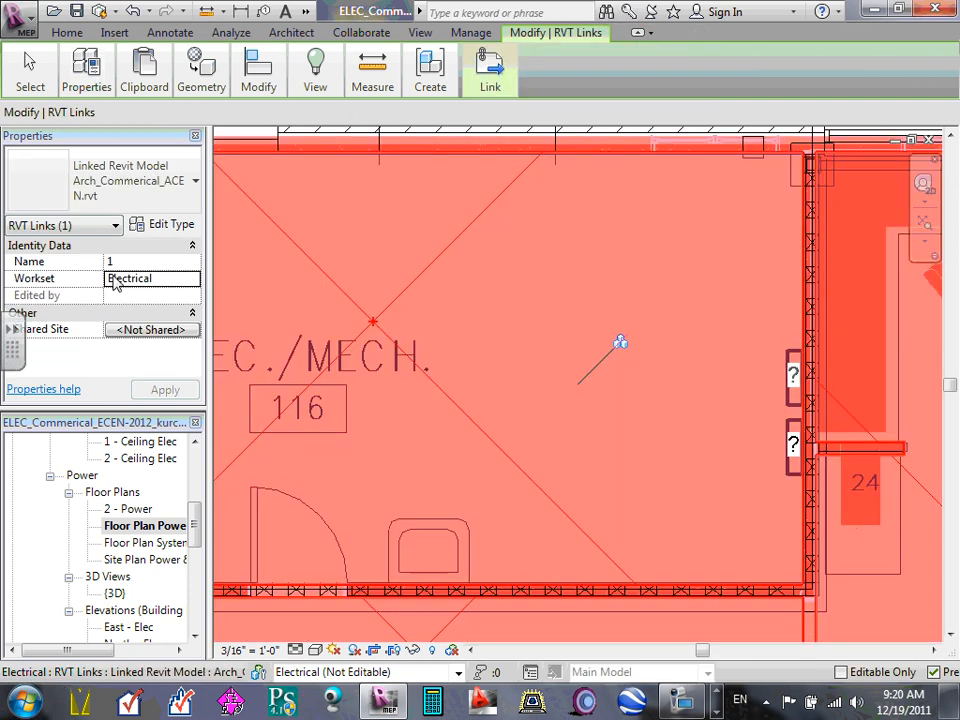
{"action": "left_click", "coordinate": [304, 298]}
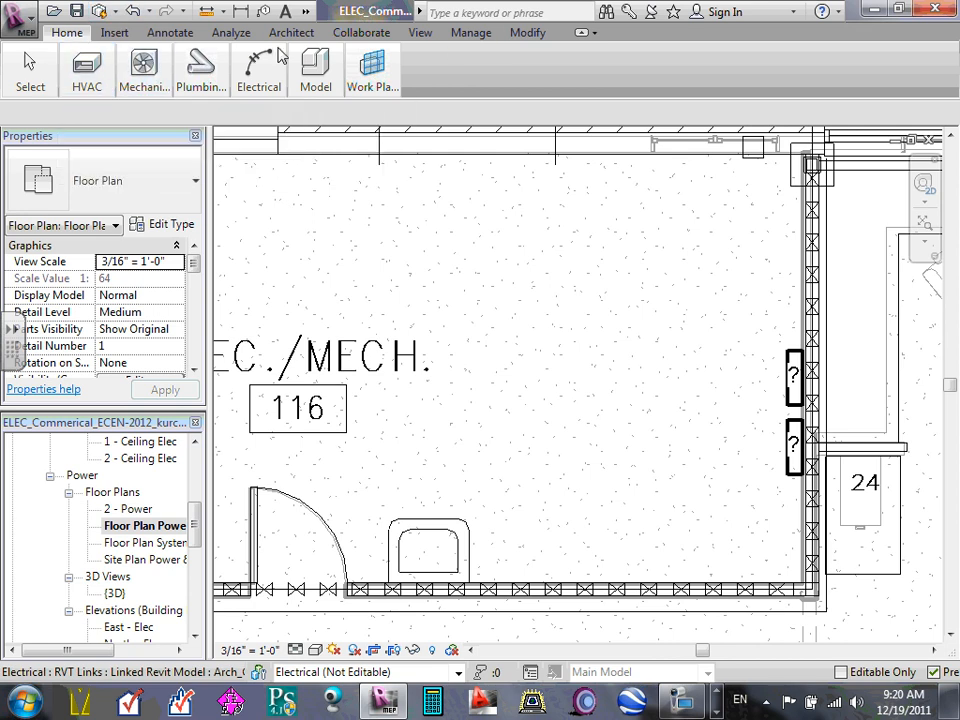
{"action": "left_click", "coordinate": [118, 32]}
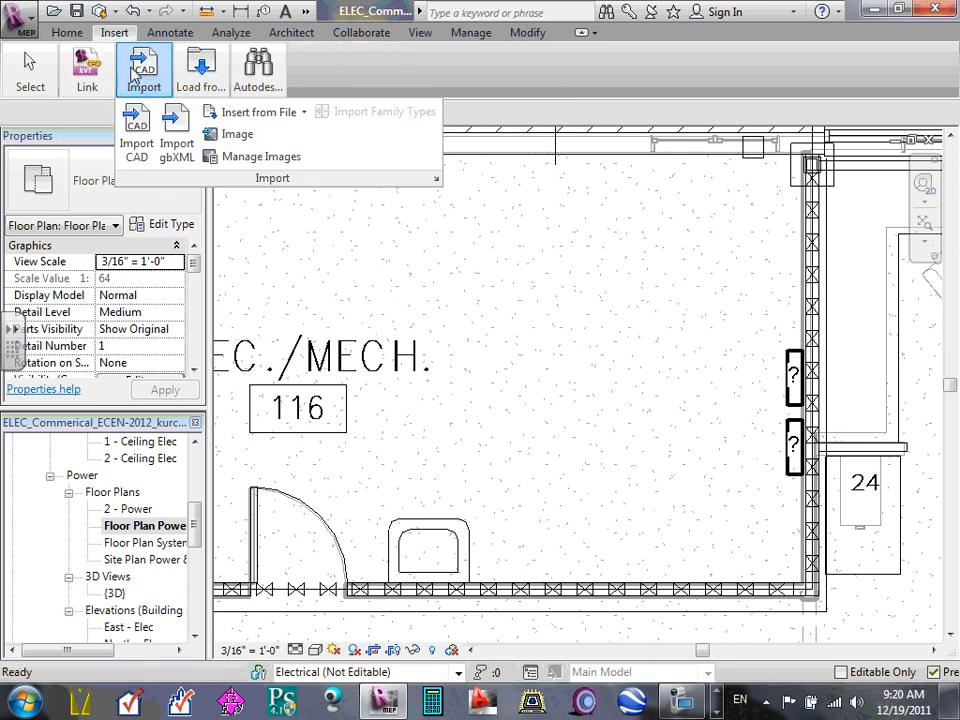
{"action": "left_click", "coordinate": [67, 34]}
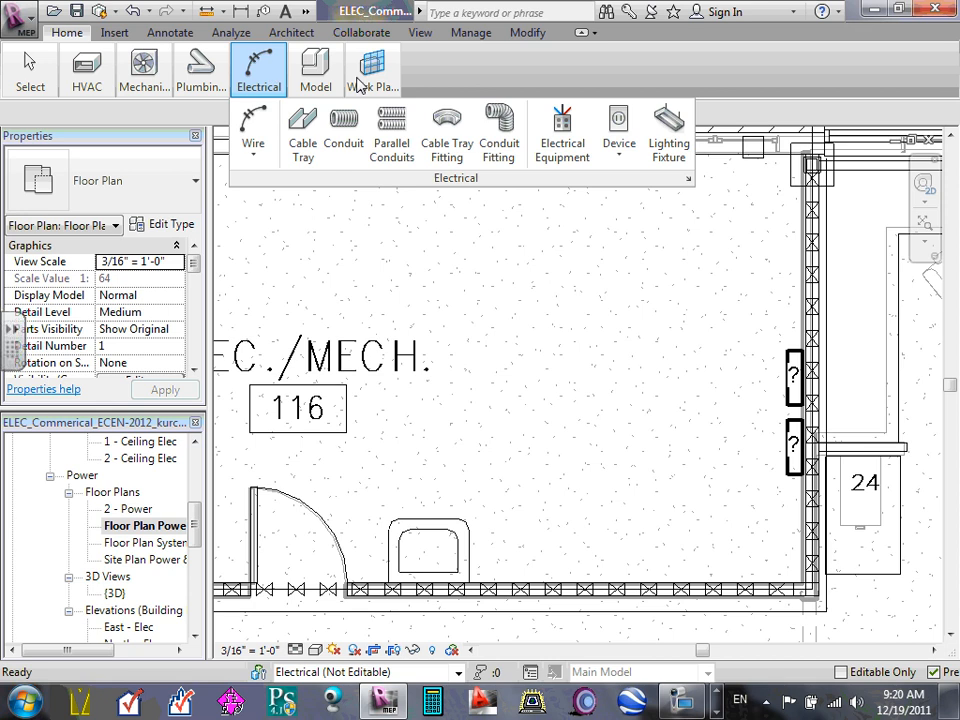
{"action": "left_click", "coordinate": [565, 152]}
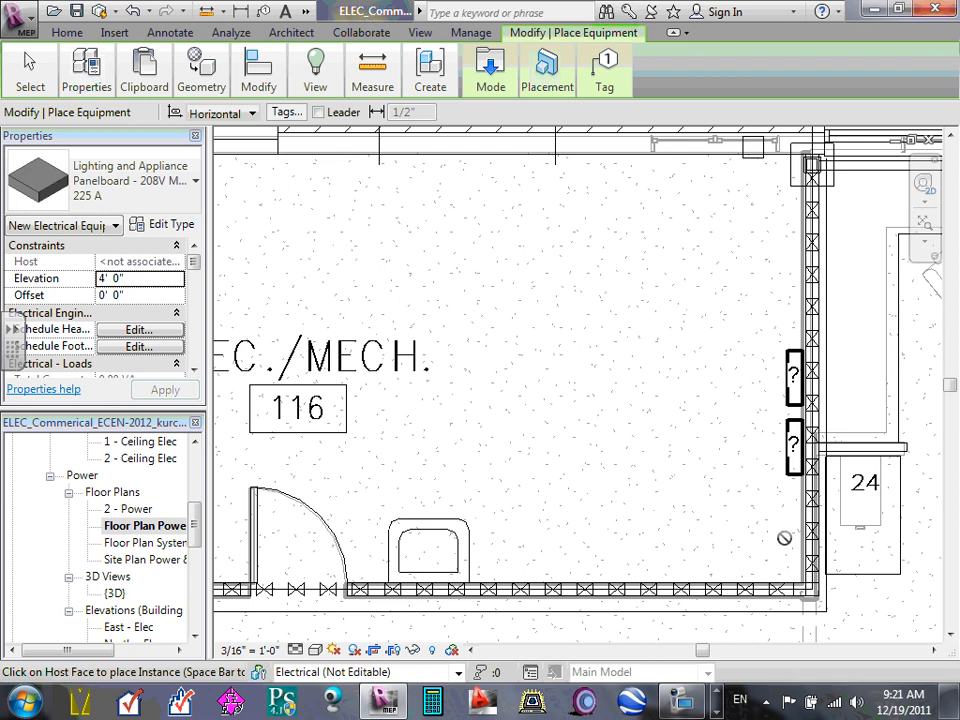
{"action": "key", "text": "Escape"}
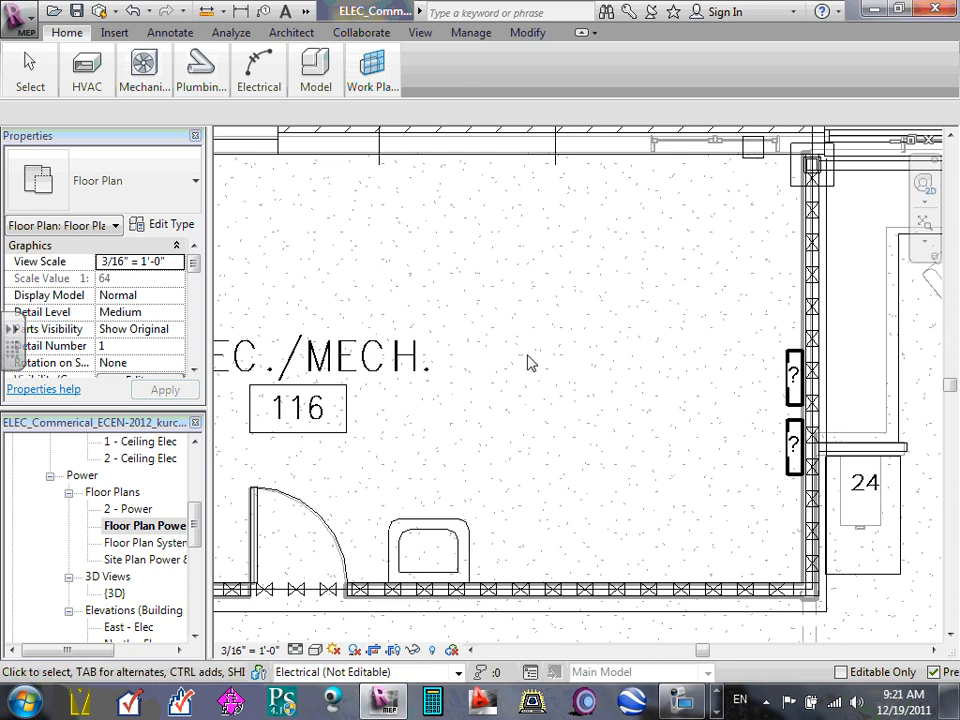
- Examine the upper panelboard on room 116's right wall and its constraint and electrical load properties
{"action": "scroll", "coordinate": [529, 362], "scroll_direction": "down", "scroll_amount": 2}
{"action": "scroll", "coordinate": [729, 372], "scroll_direction": "up", "scroll_amount": 5}
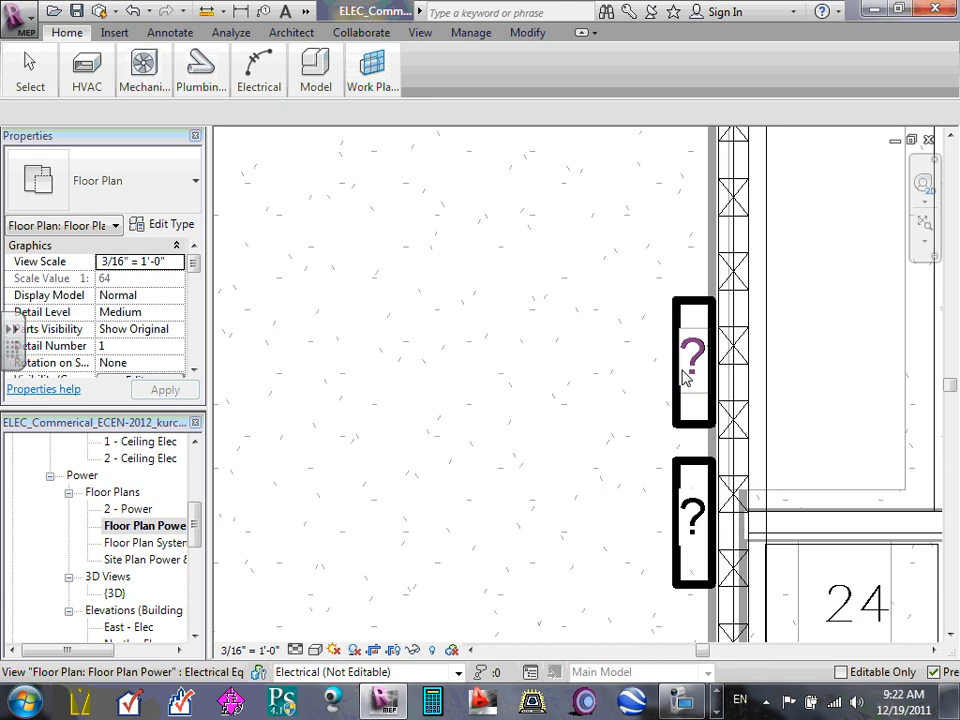
{"action": "scroll", "coordinate": [575, 276], "scroll_direction": "down", "scroll_amount": 3}
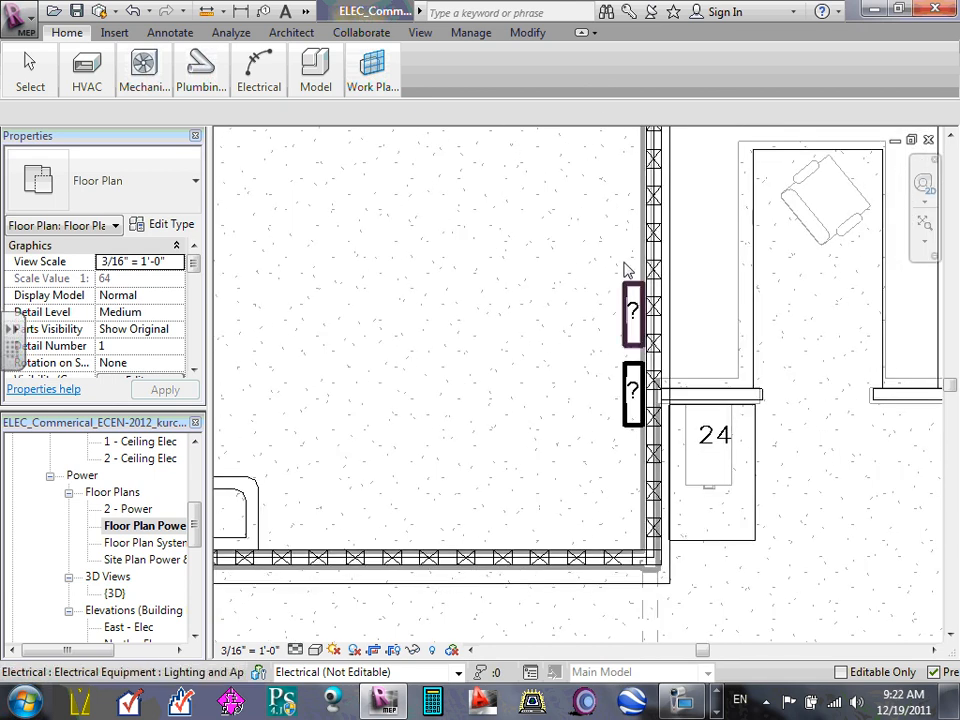
{"action": "scroll", "coordinate": [353, 274], "scroll_direction": "down", "scroll_amount": 2}
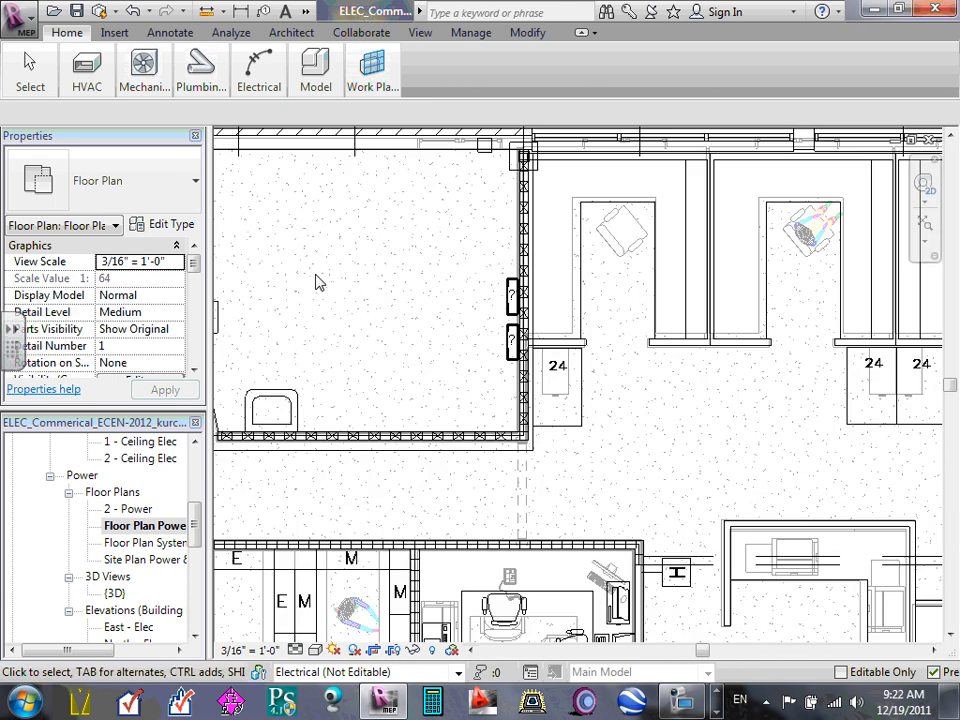
{"action": "scroll", "coordinate": [325, 271], "scroll_direction": "down", "scroll_amount": 2}
{"action": "middle_click_drag", "start_coordinate": [307, 276], "coordinate": [484, 287]}
{"action": "scroll", "coordinate": [490, 285], "scroll_direction": "up", "scroll_amount": 3}
{"action": "scroll", "coordinate": [580, 302], "scroll_direction": "up", "scroll_amount": 2}
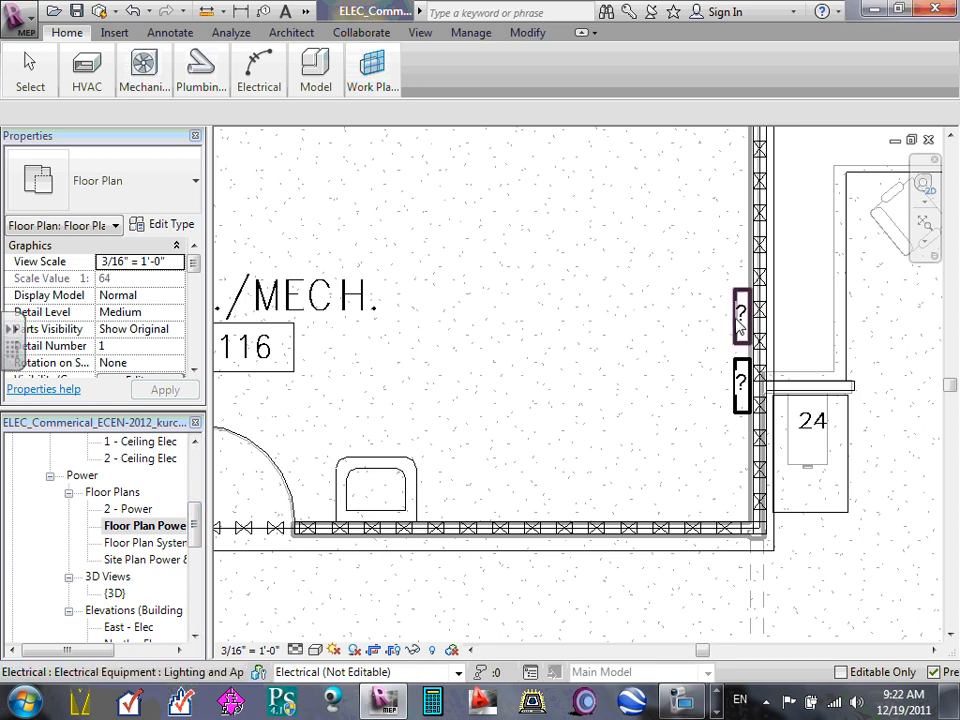
{"action": "left_click", "coordinate": [741, 315]}
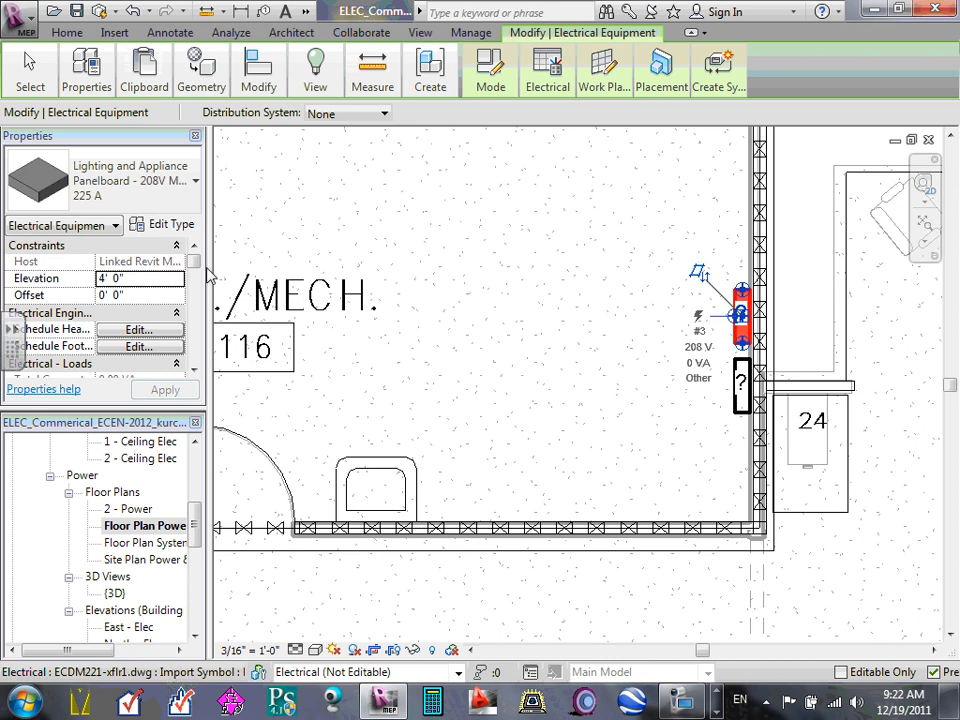
{"action": "left_click_drag", "start_coordinate": [195, 255], "coordinate": [203, 288]}
{"action": "left_click", "coordinate": [637, 326]}
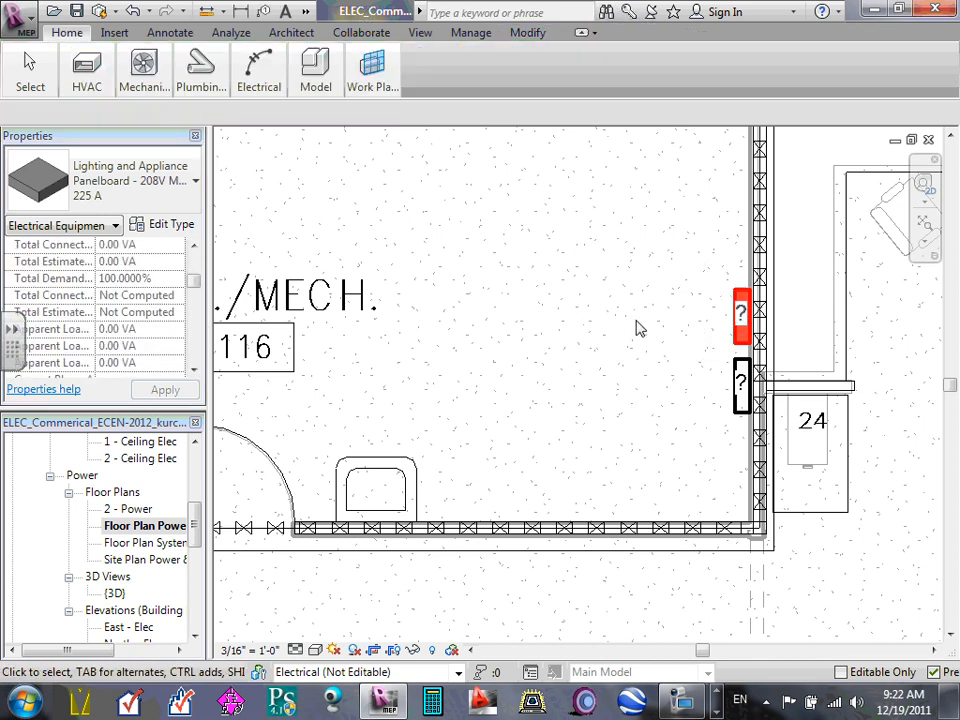
{"action": "left_click", "coordinate": [740, 316]}
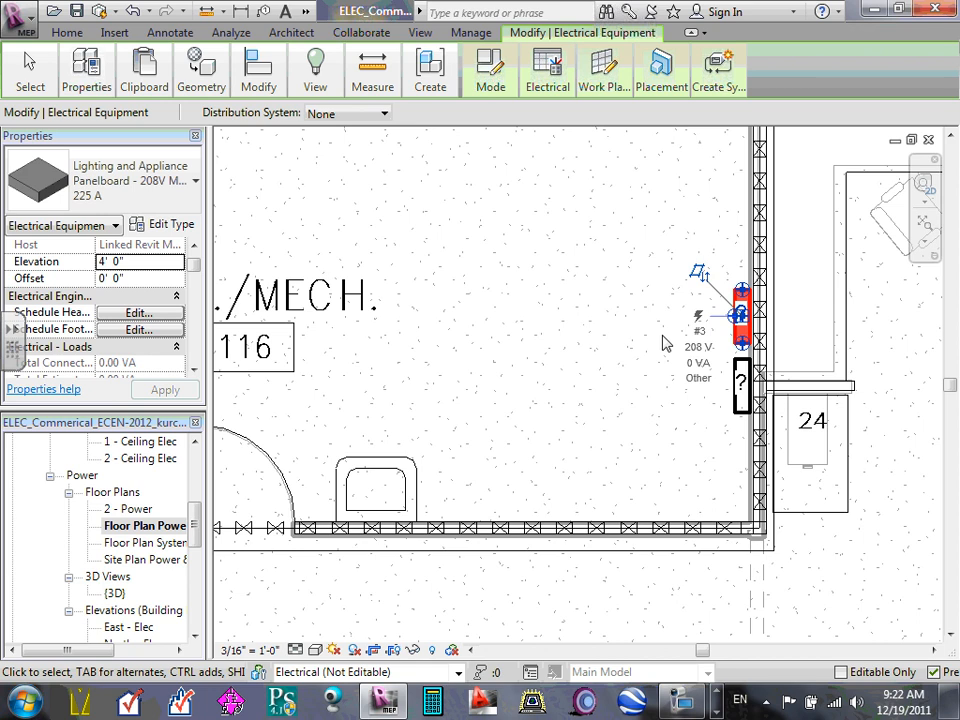
{"action": "left_click", "coordinate": [706, 350]}
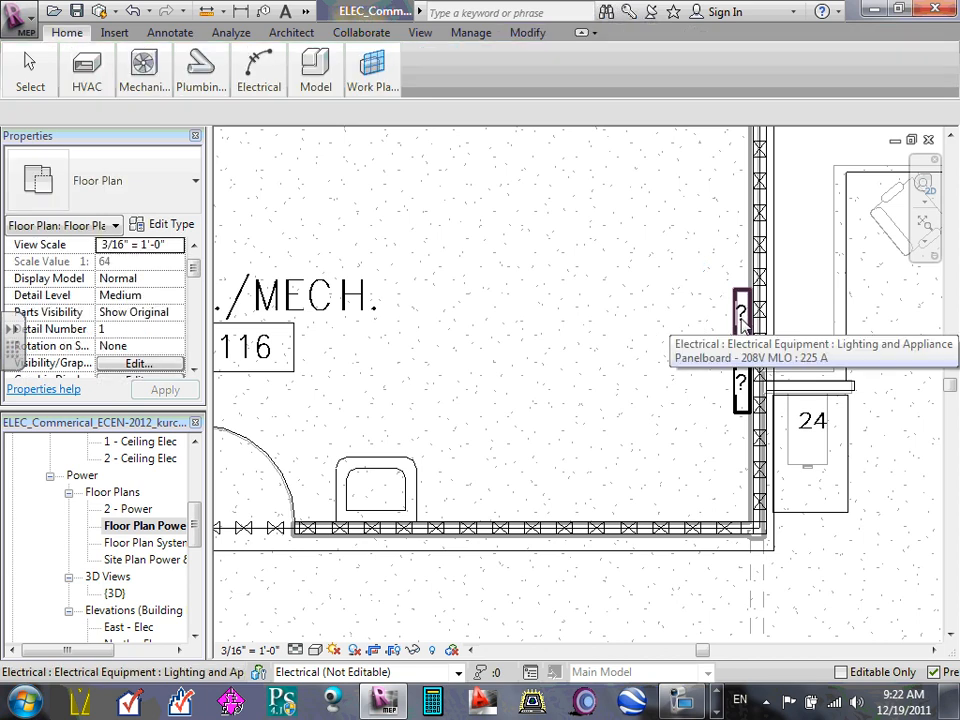
{"action": "left_click", "coordinate": [740, 316]}
{"action": "key", "text": "Escape"}
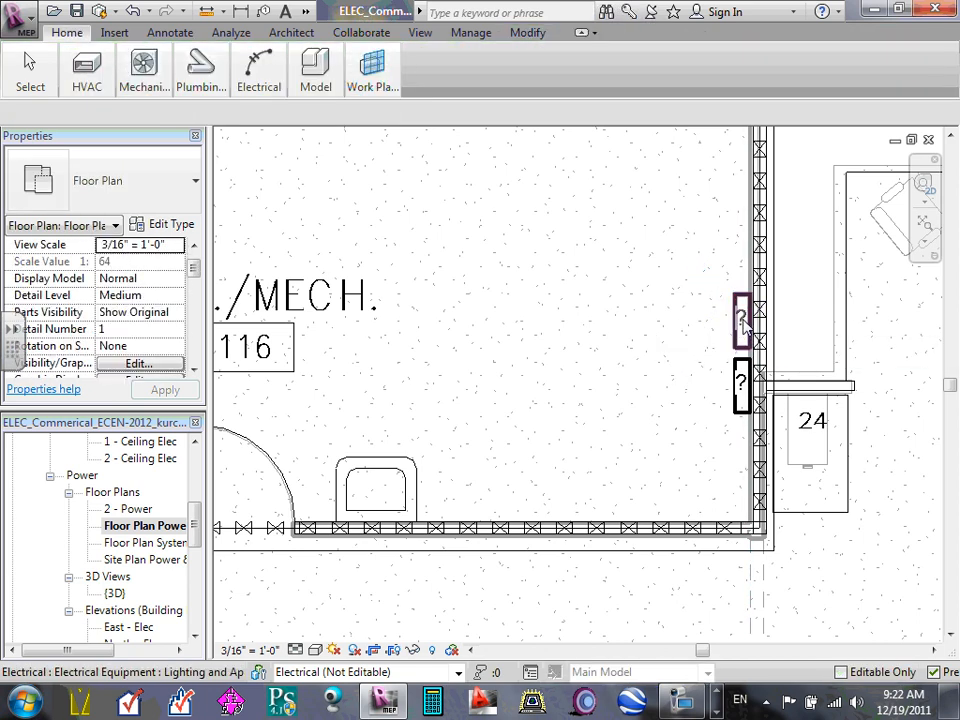
- Examine the type, leader and orientation properties of the upper panelboard's Electrical Equipment Type Mark Tag
{"action": "scroll", "coordinate": [745, 313], "scroll_direction": "up", "scroll_amount": 5}
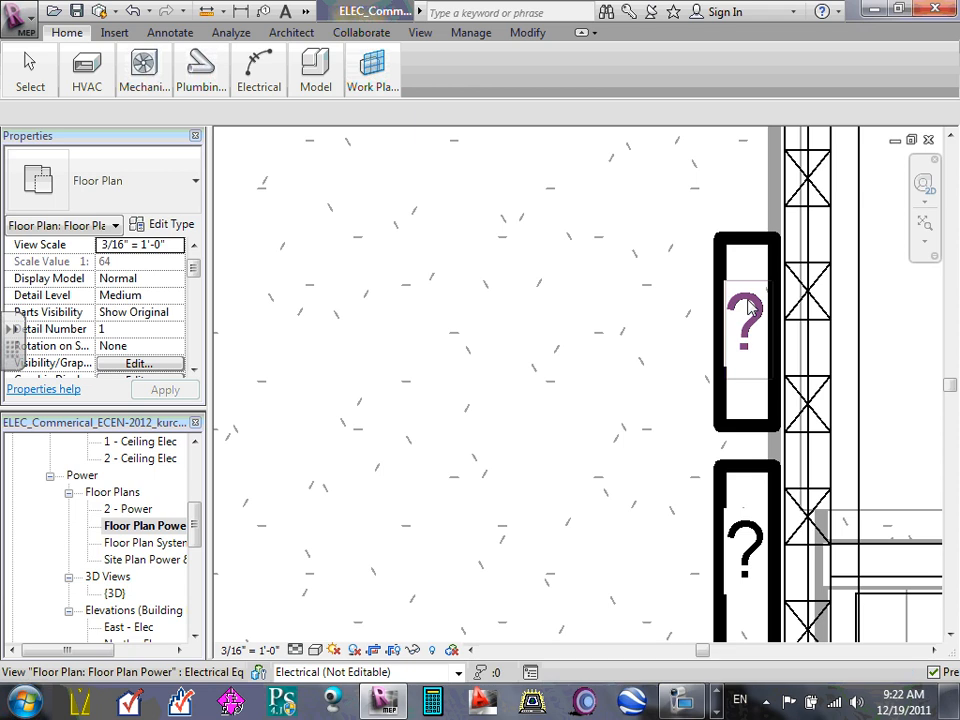
{"action": "left_click", "coordinate": [746, 318]}
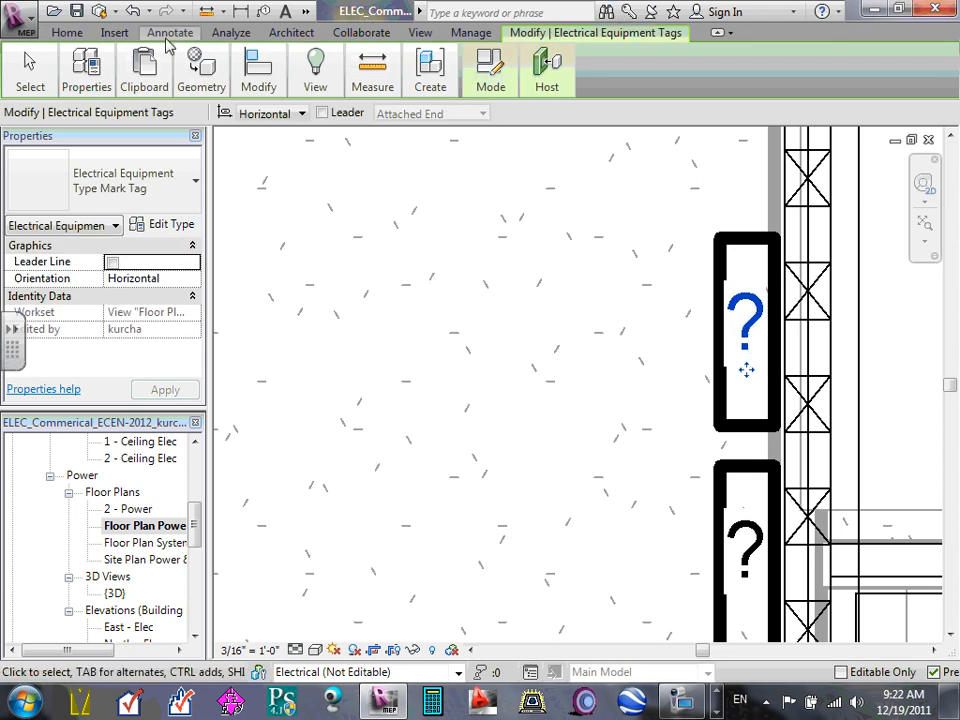
{"action": "left_click", "coordinate": [66, 34]}
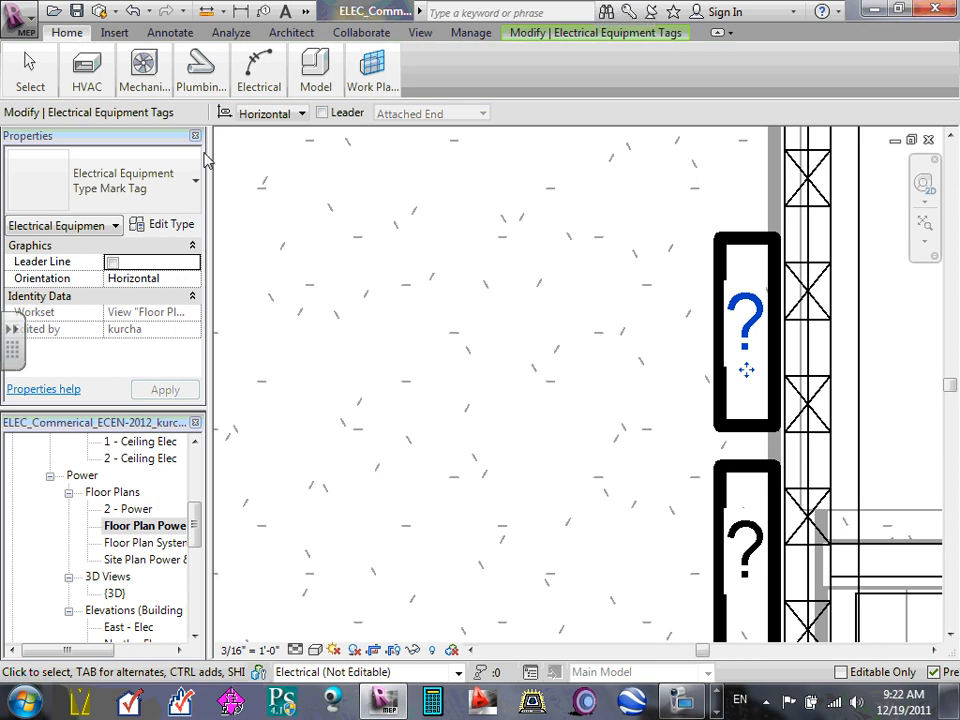
{"action": "left_click", "coordinate": [561, 255]}
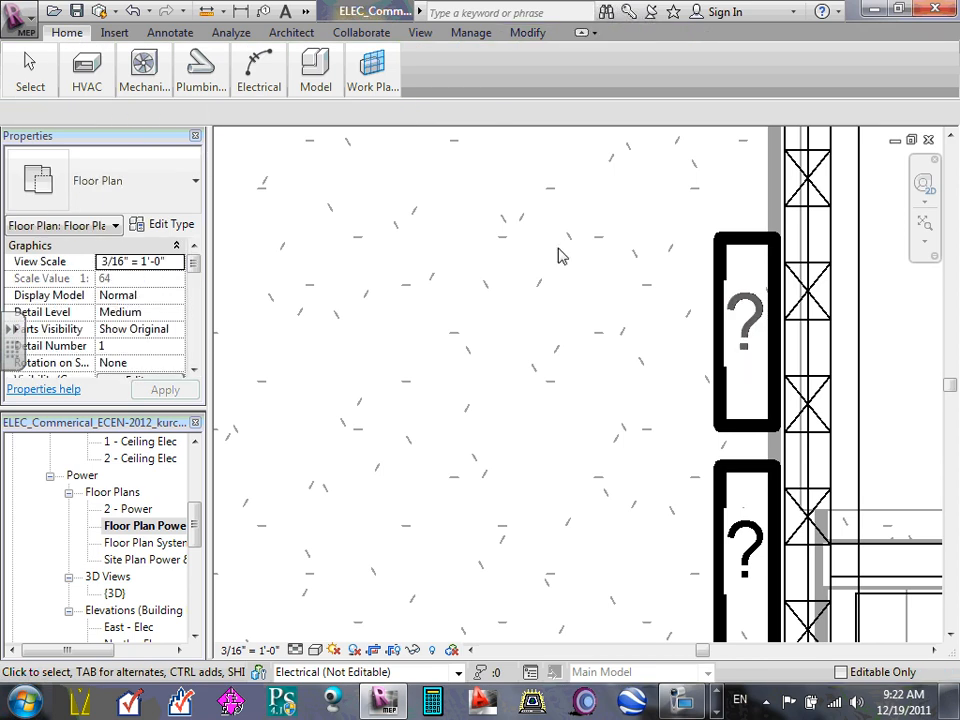
{"action": "left_click", "coordinate": [745, 313]}
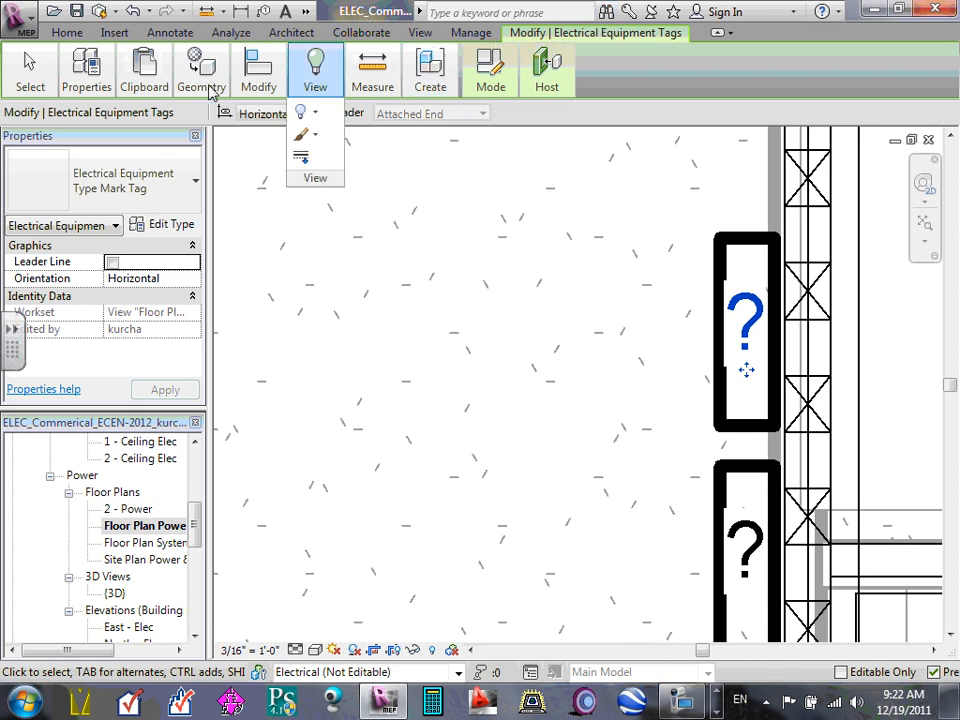
{"action": "mouse_move", "coordinate": [97, 78]}
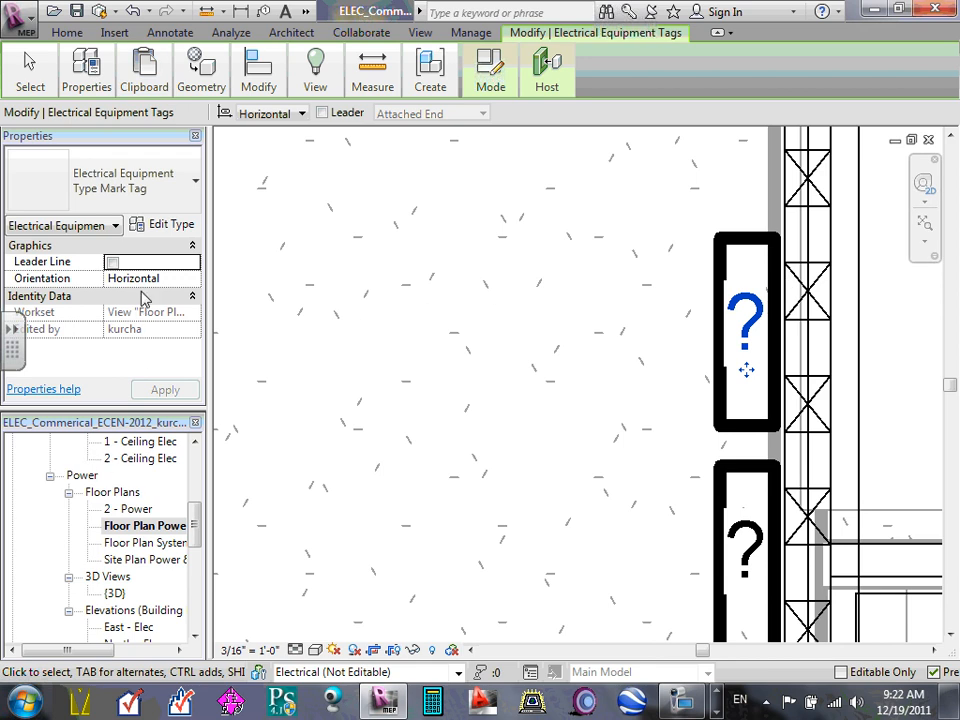
{"action": "key", "text": "Escape"}
{"action": "scroll", "coordinate": [740, 335], "scroll_direction": "down", "scroll_amount": 2}
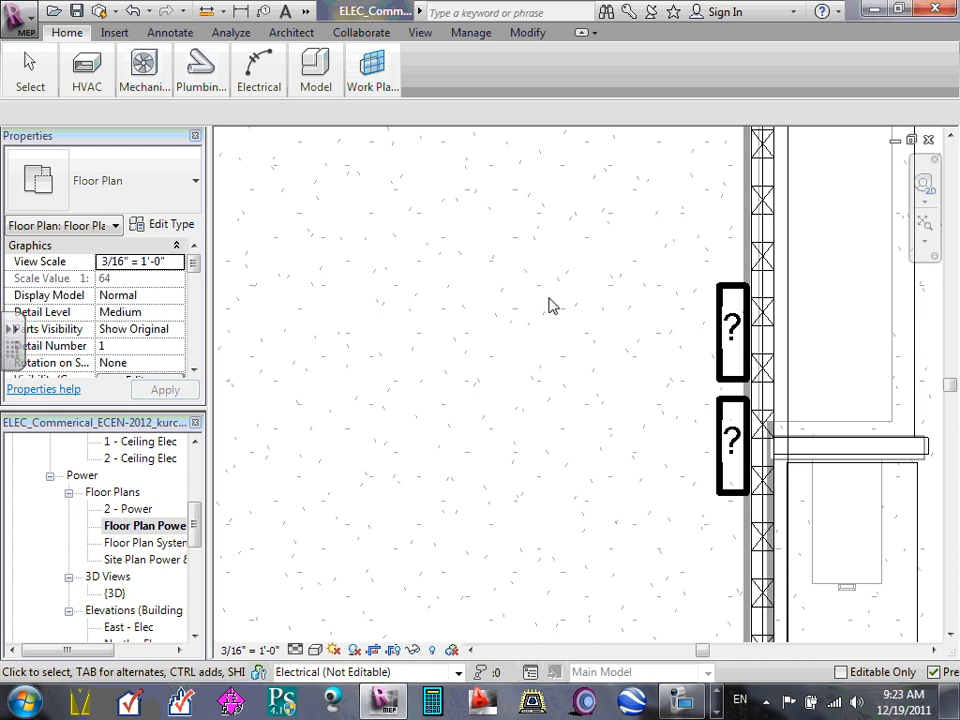
- Set the Panel Name of the upper panelboard on room 116's right wall to RP
{"action": "left_click", "coordinate": [735, 380]}
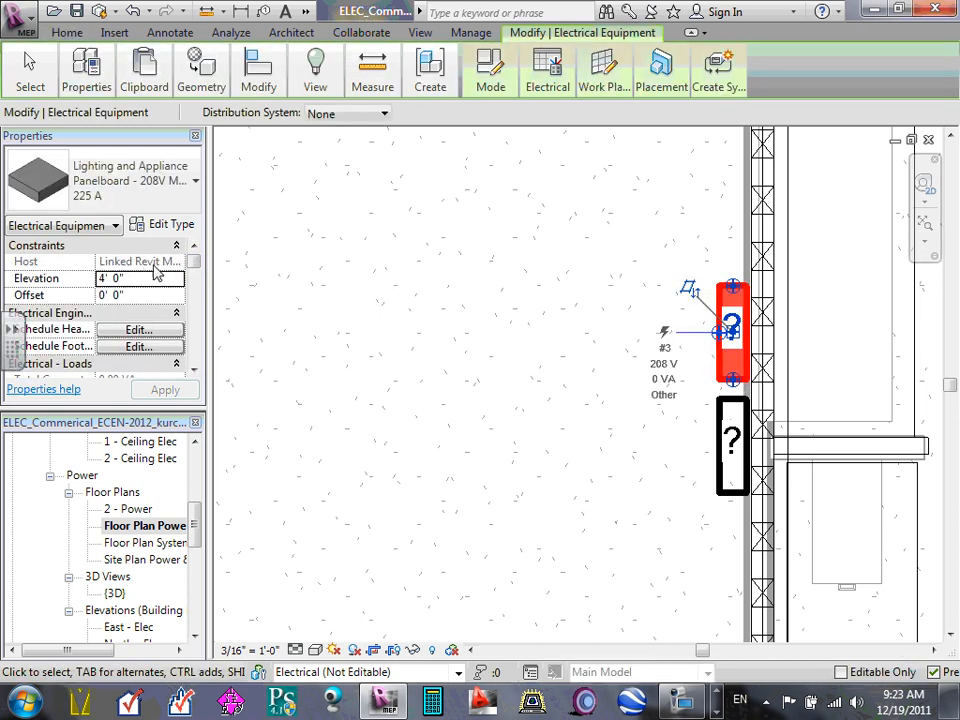
{"action": "left_click_drag", "start_coordinate": [194, 261], "coordinate": [194, 330]}
{"action": "left_click", "coordinate": [150, 279]}
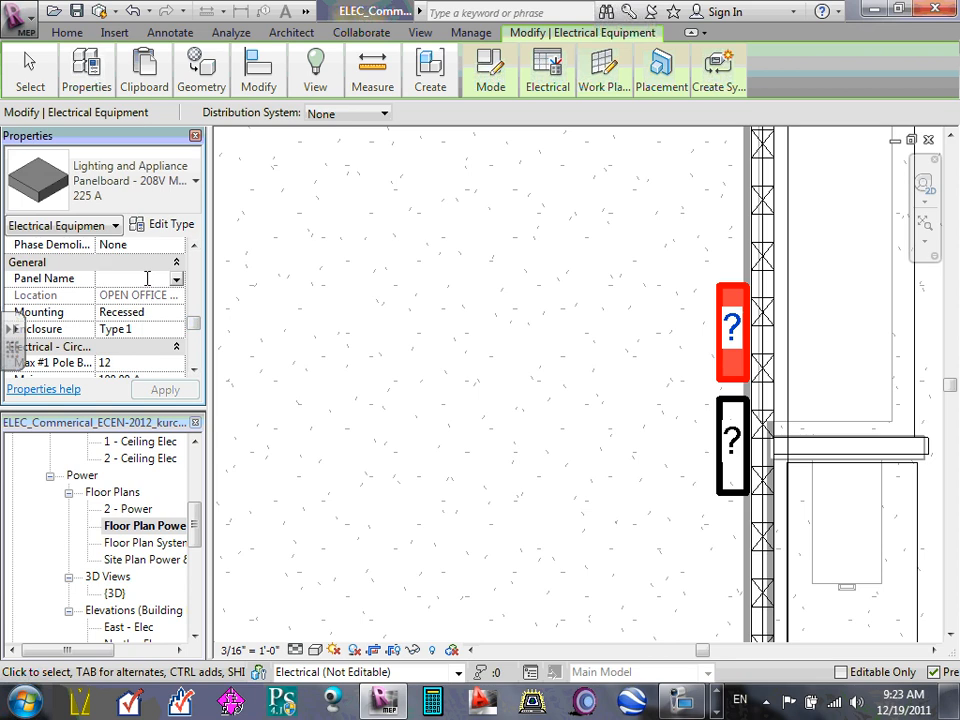
{"action": "type", "text": "RP"}
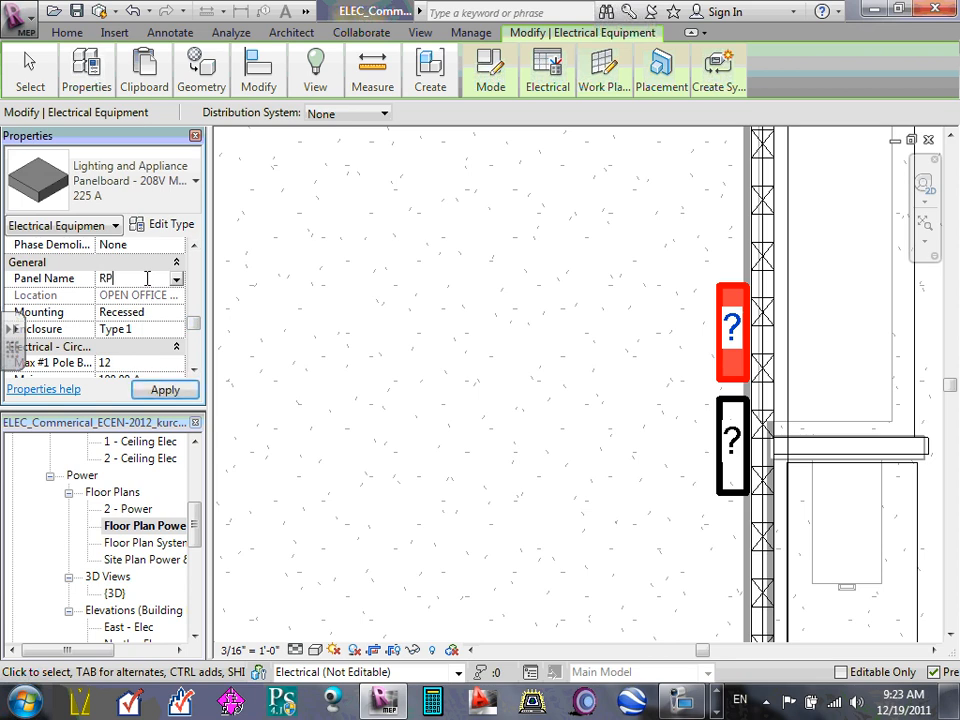
{"action": "left_click", "coordinate": [341, 334]}
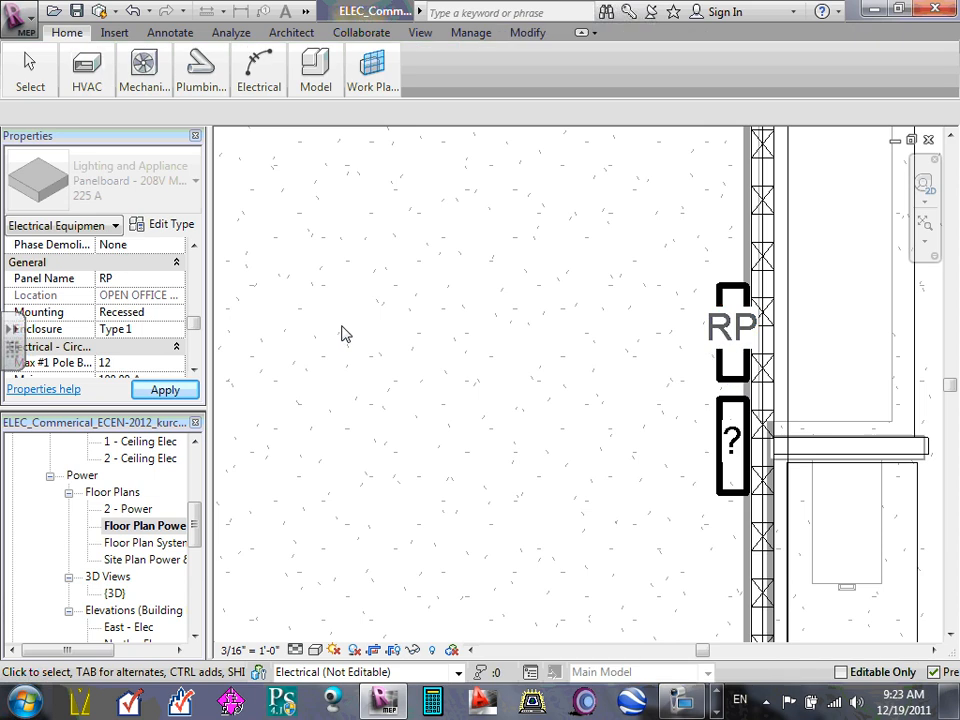
{"action": "left_click", "coordinate": [735, 335]}
{"action": "left_click_drag", "start_coordinate": [735, 335], "coordinate": [676, 343]}
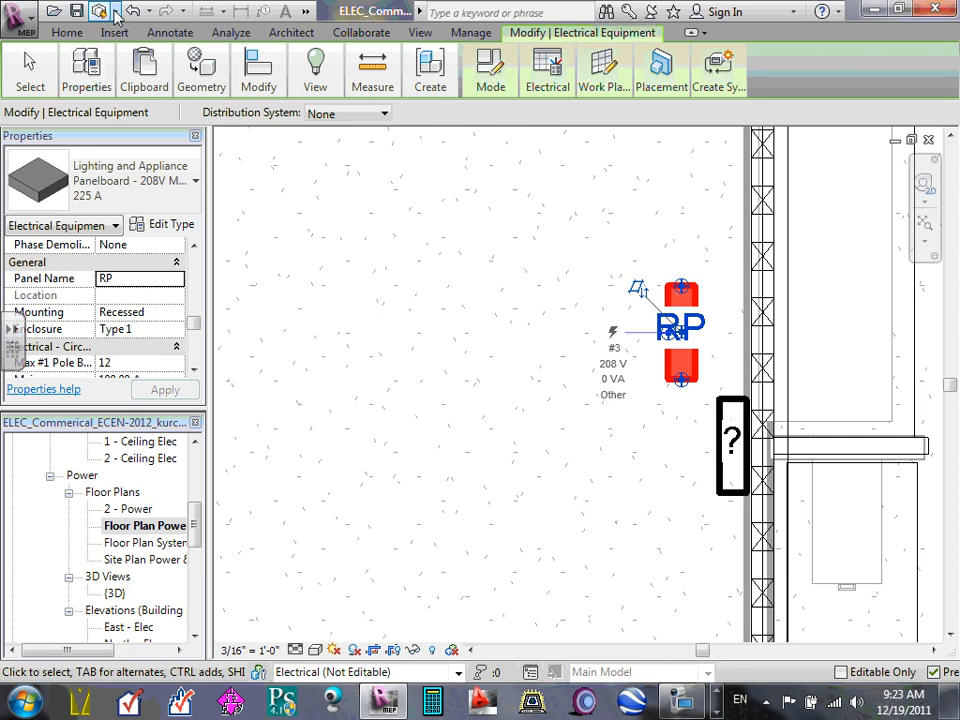
{"action": "left_click", "coordinate": [133, 12]}
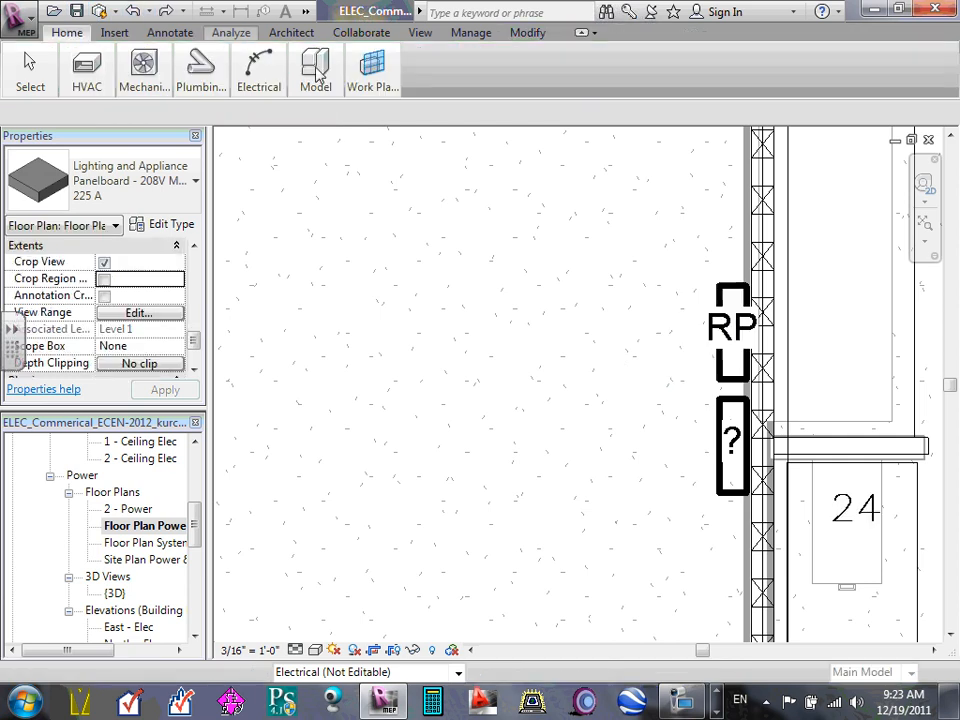
- Move the RP tag off the upper panelboard's symbol into the open room area just left of it
{"action": "left_click", "coordinate": [737, 325]}
{"action": "left_click_drag", "start_coordinate": [737, 326], "coordinate": [669, 347]}
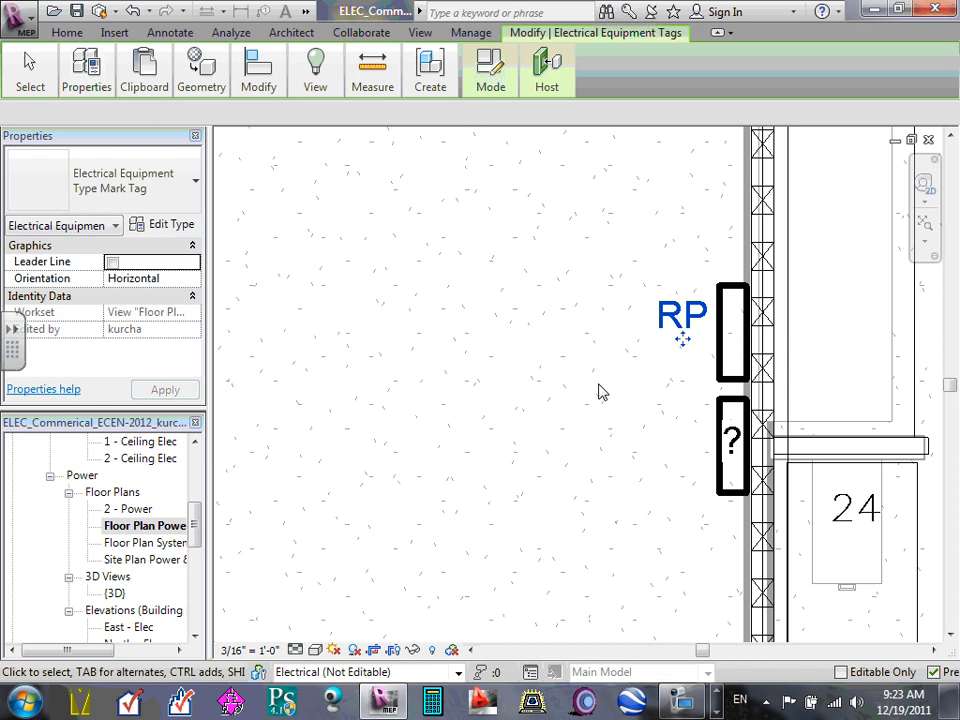
{"action": "left_click", "coordinate": [597, 393]}
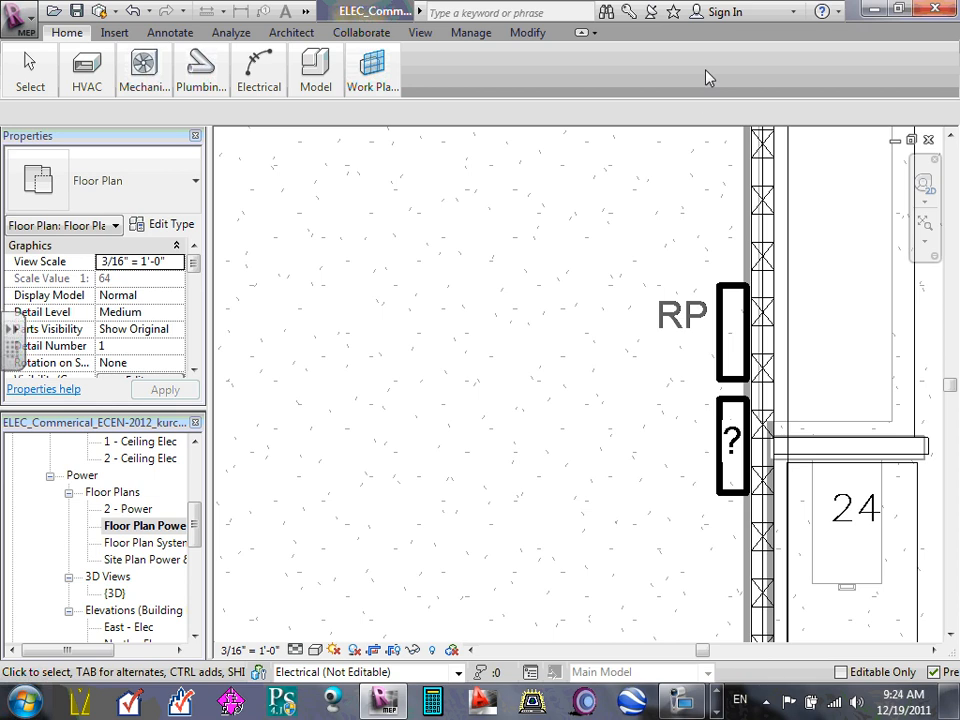
{"action": "mouse_move", "coordinate": [692, 330]}
{"action": "left_mouse_down", "text": "ctrl"}
{"action": "mouse_move", "coordinate": [690, 347]}
{"action": "mouse_move", "coordinate": [696, 268]}
{"action": "mouse_move", "coordinate": [709, 268]}
{"action": "mouse_move", "coordinate": [632, 322]}
{"action": "mouse_move", "coordinate": [668, 338]}
{"action": "mouse_move", "coordinate": [652, 302]}
{"action": "mouse_move", "coordinate": [646, 333]}
{"action": "mouse_move", "coordinate": [734, 280]}
{"action": "mouse_move", "coordinate": [707, 275]}
{"action": "mouse_move", "coordinate": [672, 326]}
{"action": "mouse_move", "coordinate": [720, 270]}
{"action": "mouse_move", "coordinate": [684, 347]}
{"action": "left_mouse_up", "text": "ctrl"}
{"action": "left_click", "coordinate": [675, 305]}
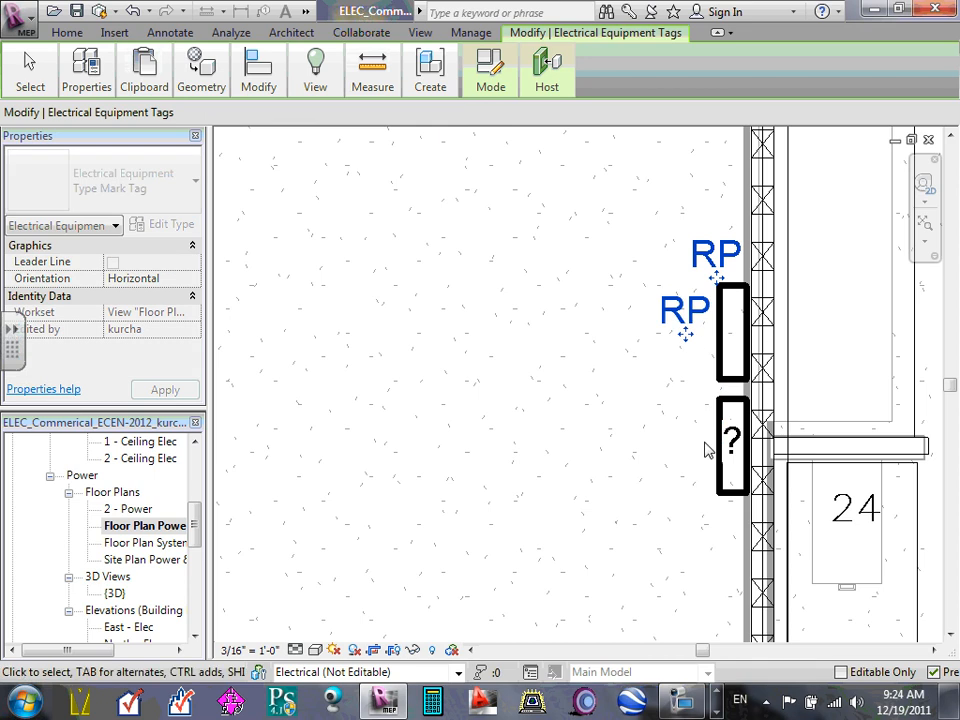
- Set the Panel Name of the lower panelboard on room 116's right wall to LP
{"action": "left_click", "coordinate": [729, 435]}
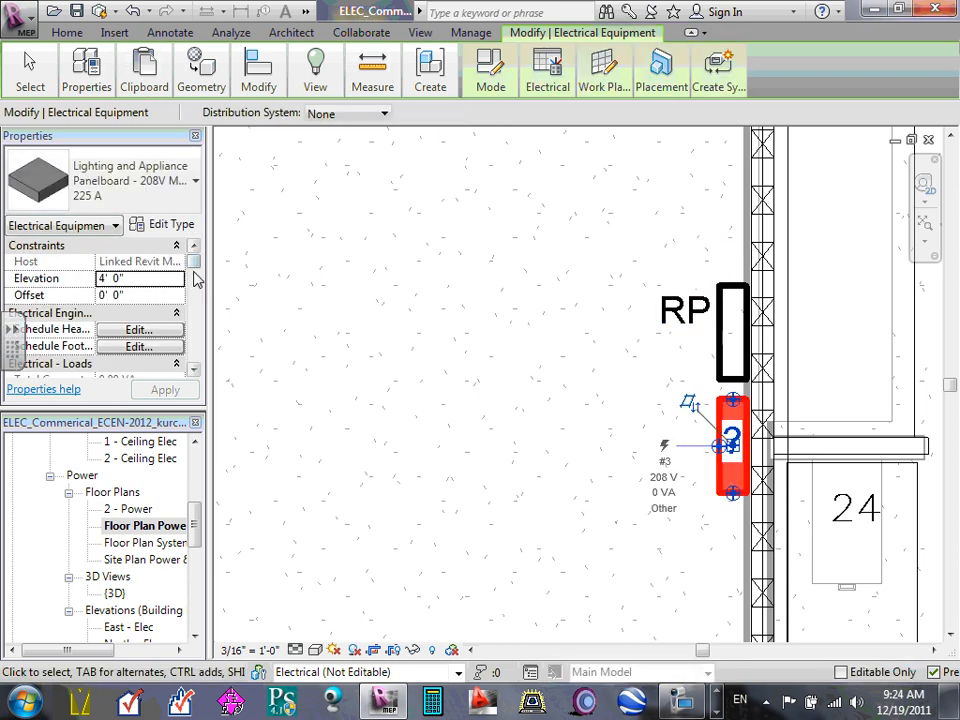
{"action": "scroll", "coordinate": [194, 284], "scroll_direction": "down", "scroll_amount": 3}
{"action": "mouse_move", "coordinate": [194, 284]}
{"action": "left_mouse_down"}
{"action": "mouse_move", "coordinate": [197, 312]}
{"action": "mouse_move", "coordinate": [205, 268]}
{"action": "left_mouse_up"}
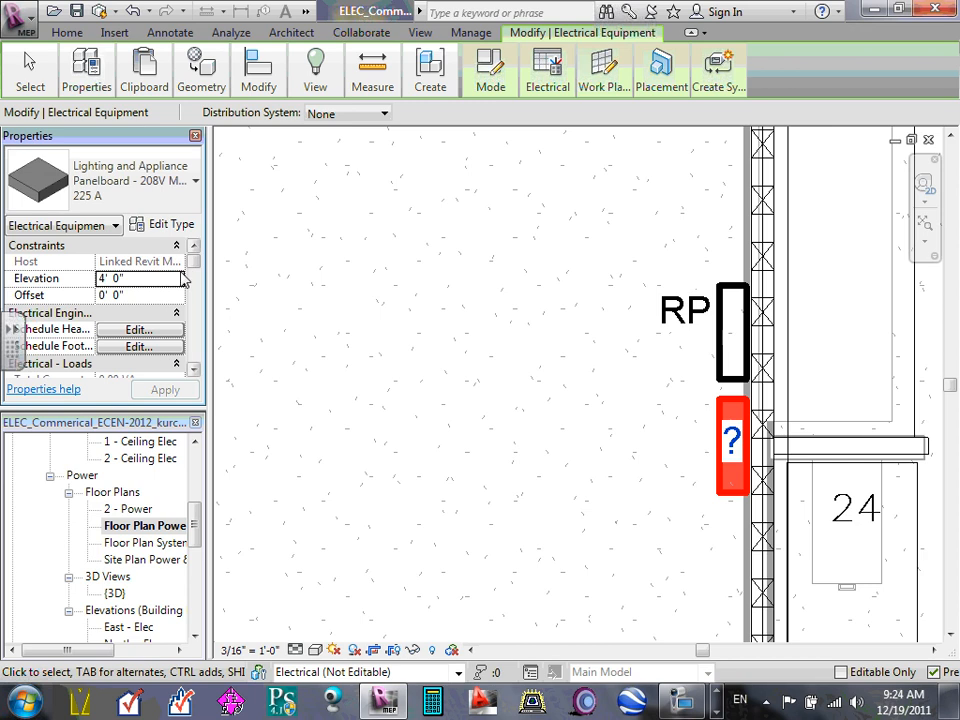
{"action": "mouse_move", "coordinate": [197, 262]}
{"action": "left_mouse_down"}
{"action": "mouse_move", "coordinate": [199, 312]}
{"action": "mouse_move", "coordinate": [203, 262]}
{"action": "mouse_move", "coordinate": [209, 276]}
{"action": "left_mouse_up"}
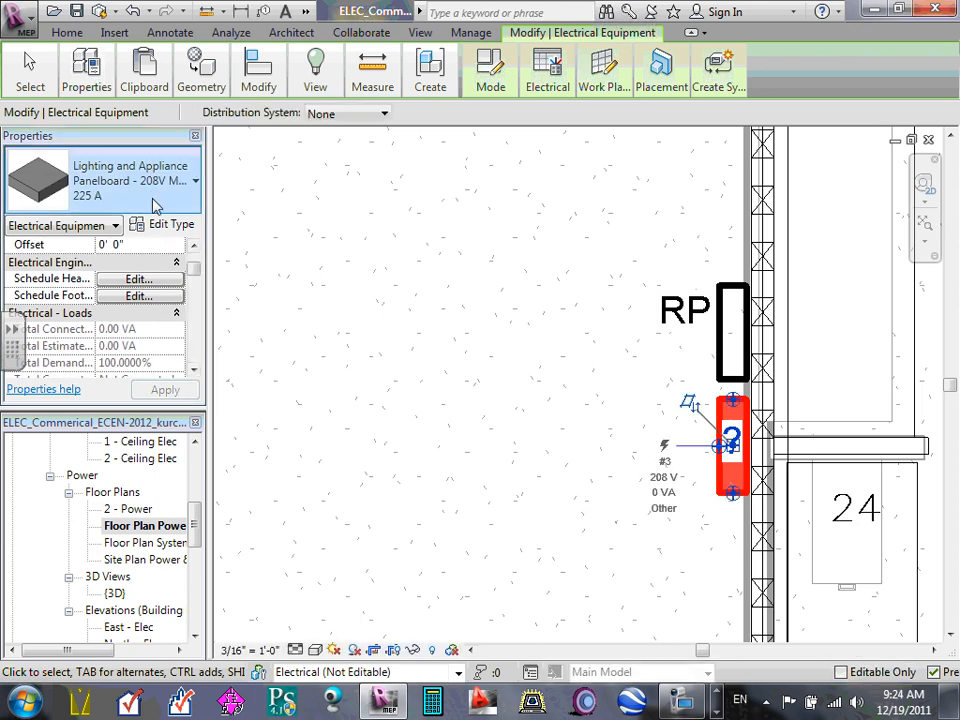
{"action": "left_click", "coordinate": [177, 263]}
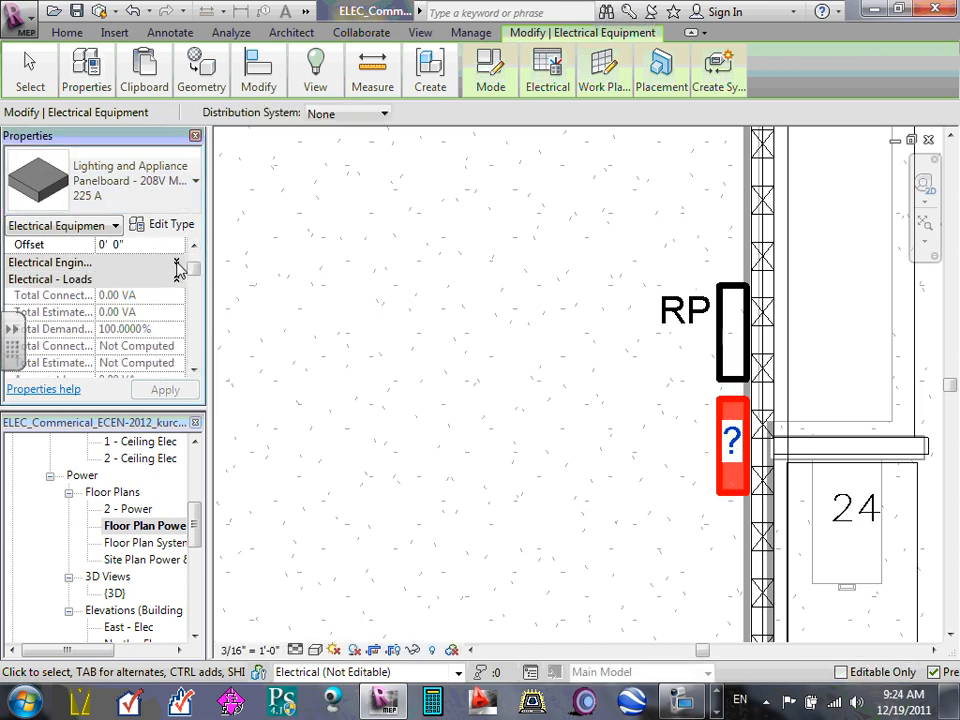
{"action": "left_click", "coordinate": [177, 264]}
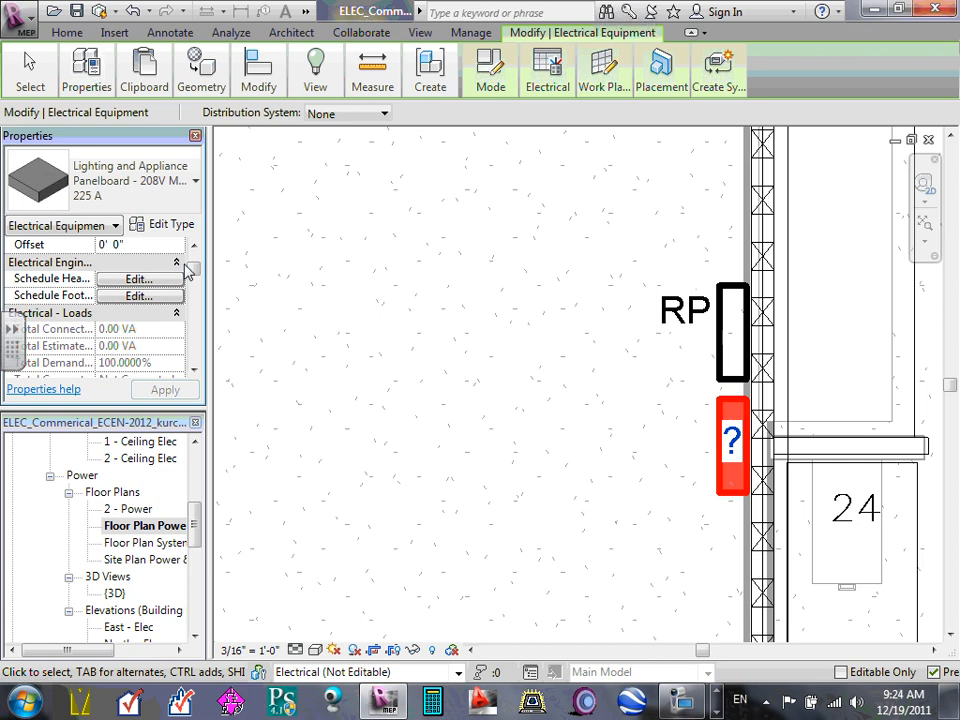
{"action": "left_click_drag", "start_coordinate": [188, 270], "coordinate": [193, 257]}
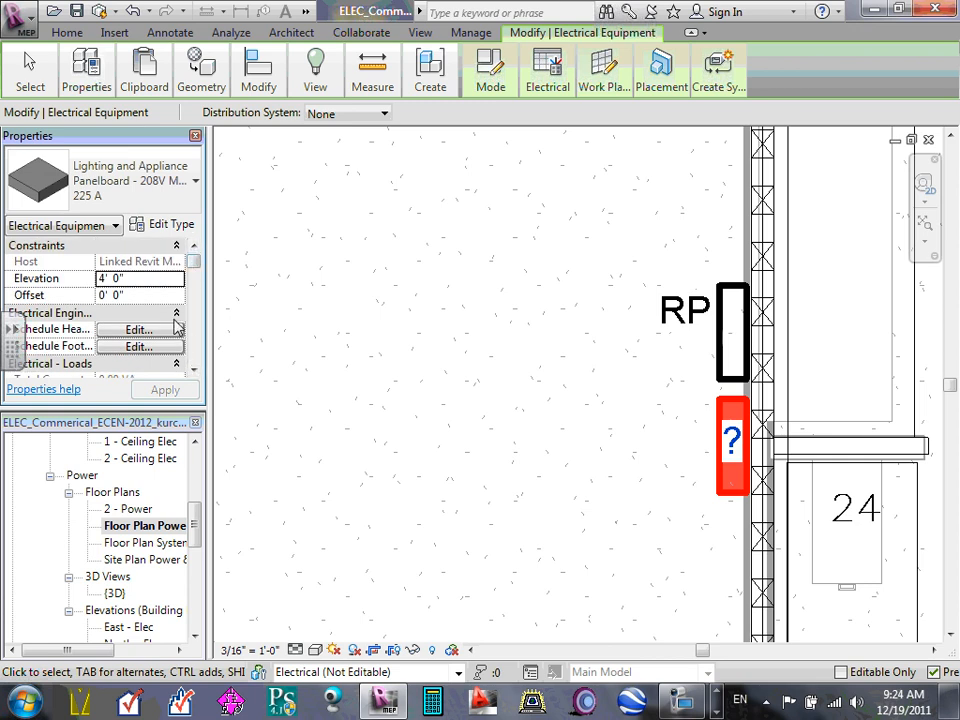
{"action": "left_click", "coordinate": [195, 369]}
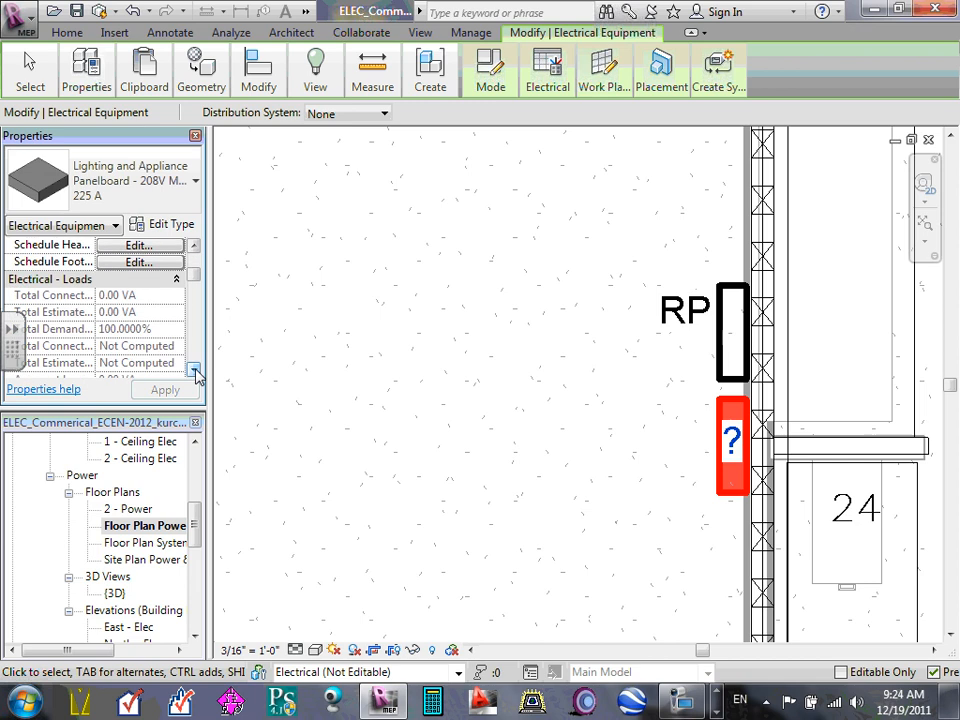
{"action": "left_click", "coordinate": [196, 369]}
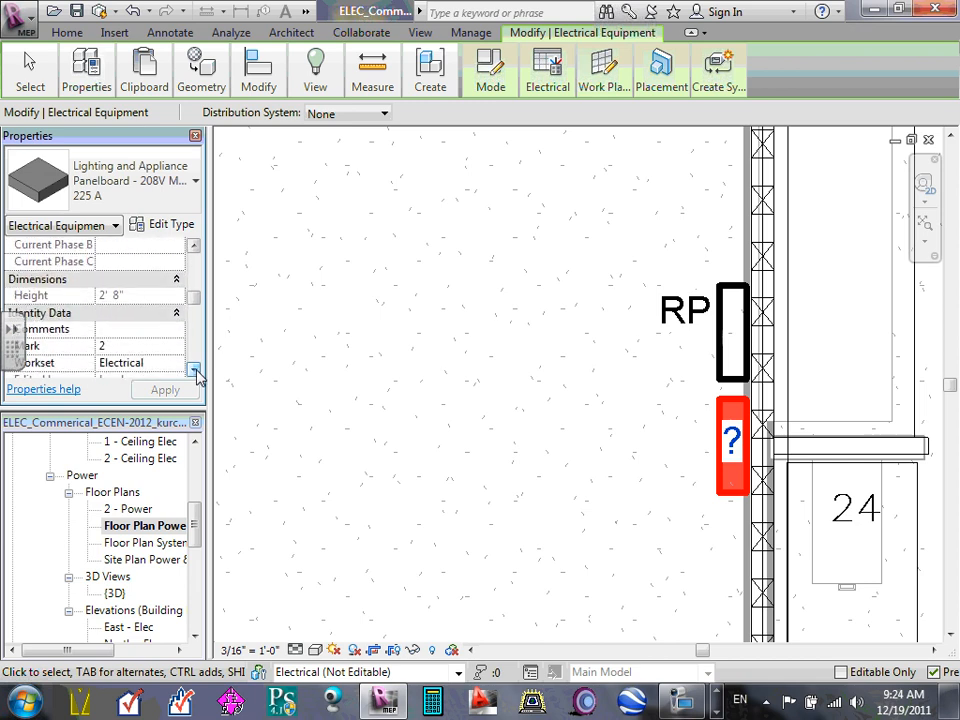
{"action": "left_click", "coordinate": [196, 369]}
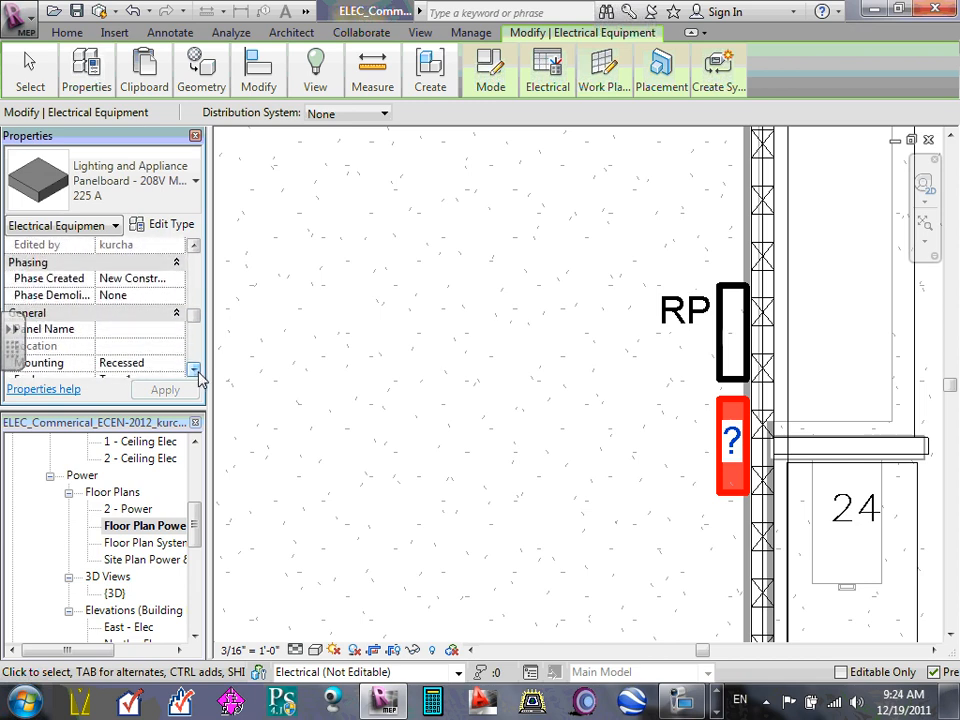
{"action": "left_click", "coordinate": [197, 371]}
{"action": "left_click", "coordinate": [160, 294]}
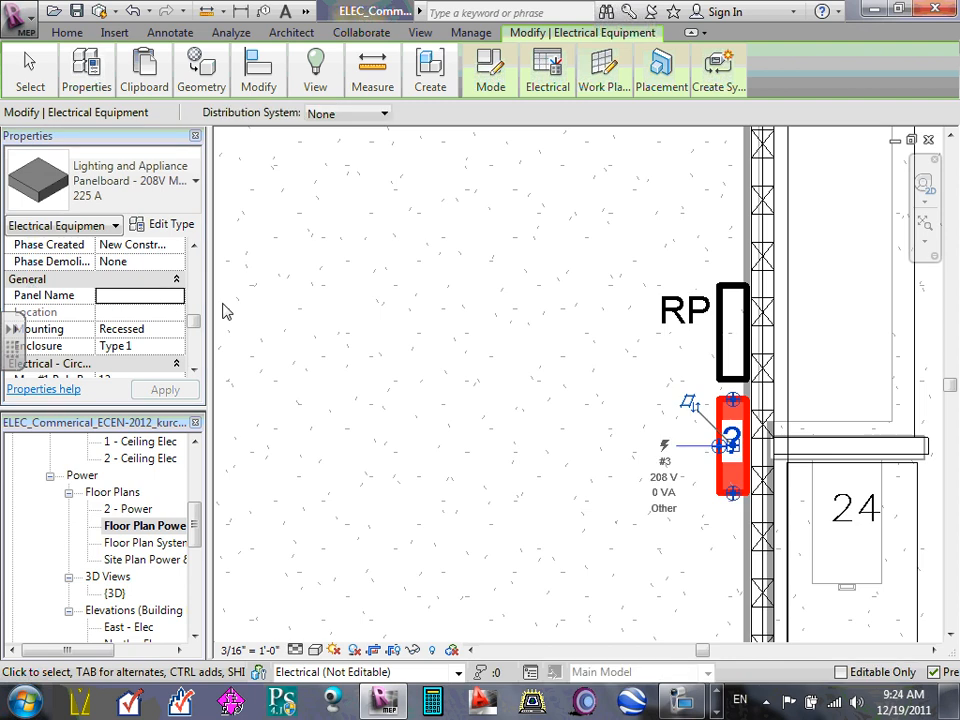
{"action": "left_click", "coordinate": [157, 295]}
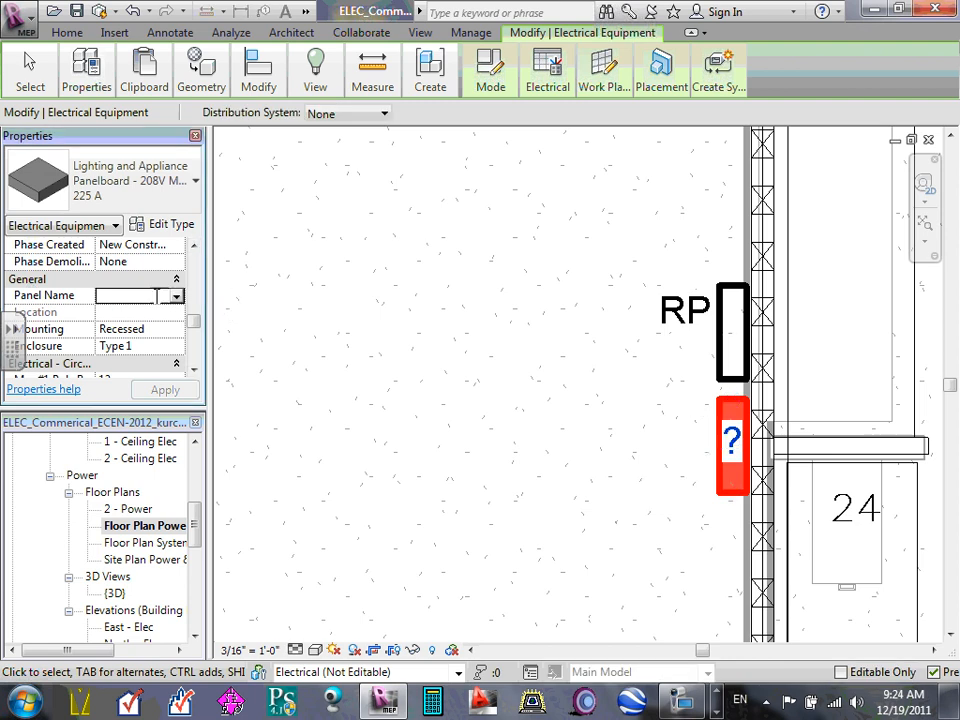
{"action": "left_click", "coordinate": [176, 296]}
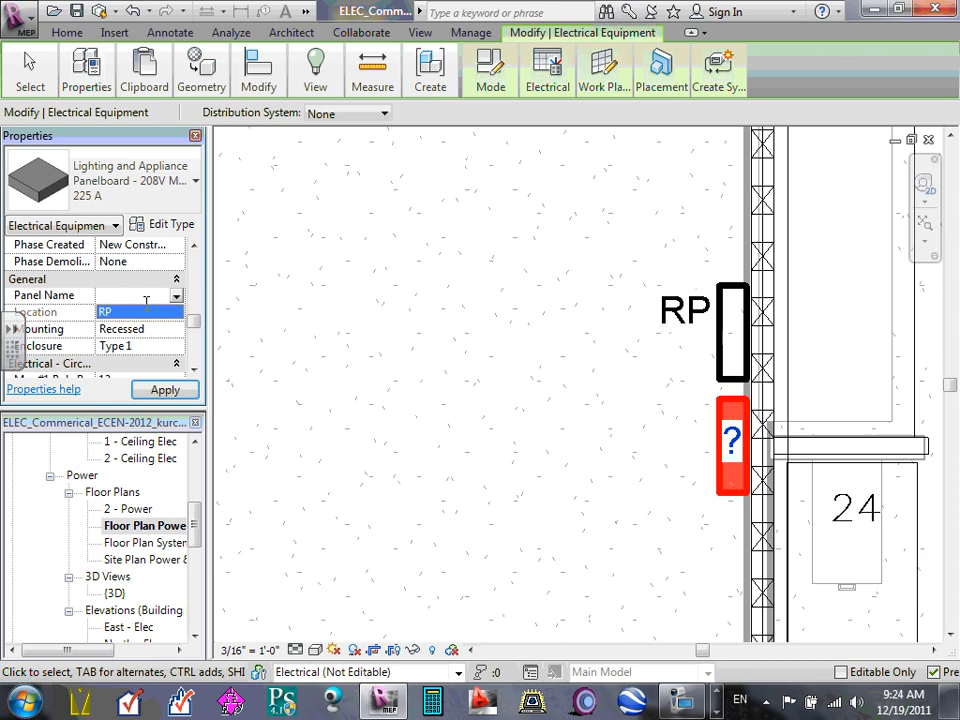
{"action": "left_click", "coordinate": [146, 298]}
{"action": "type", "text": "LP"}
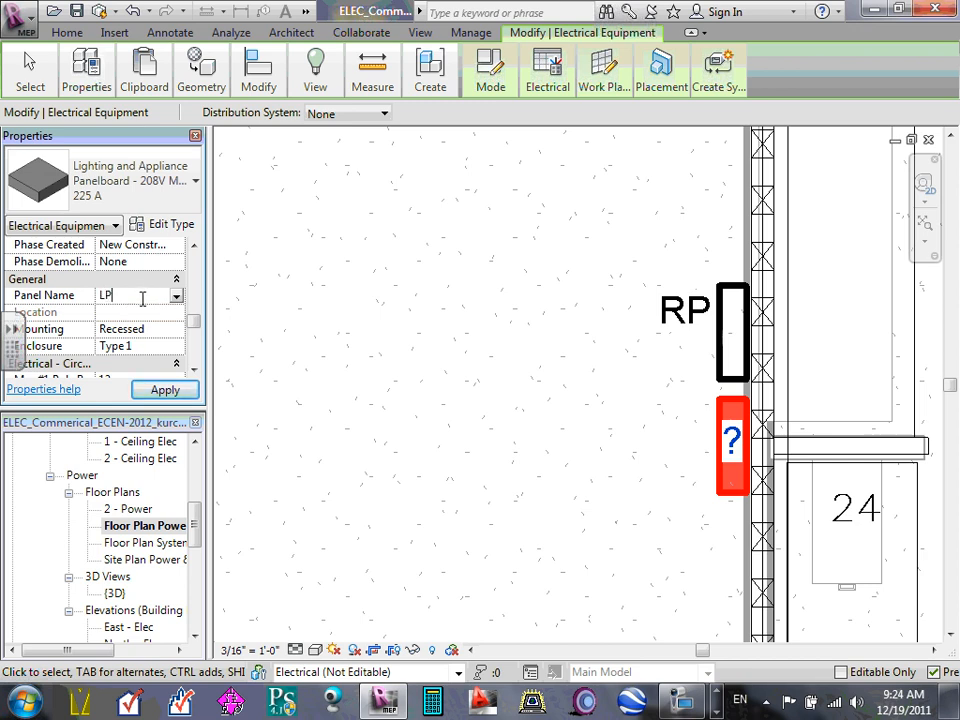
{"action": "left_click", "coordinate": [329, 332]}
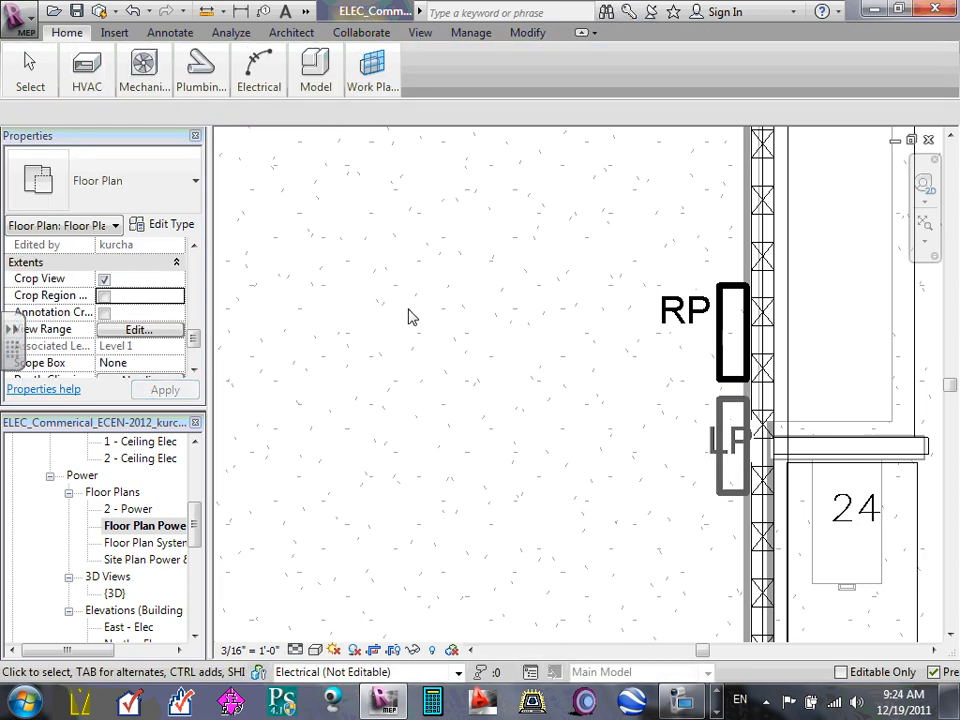
- Move the LP tag off the lower panelboard's symbol into the open room area just left of it
{"action": "left_click", "coordinate": [757, 455]}
{"action": "left_click_drag", "start_coordinate": [735, 461], "coordinate": [681, 462]}
{"action": "left_click", "coordinate": [506, 489]}
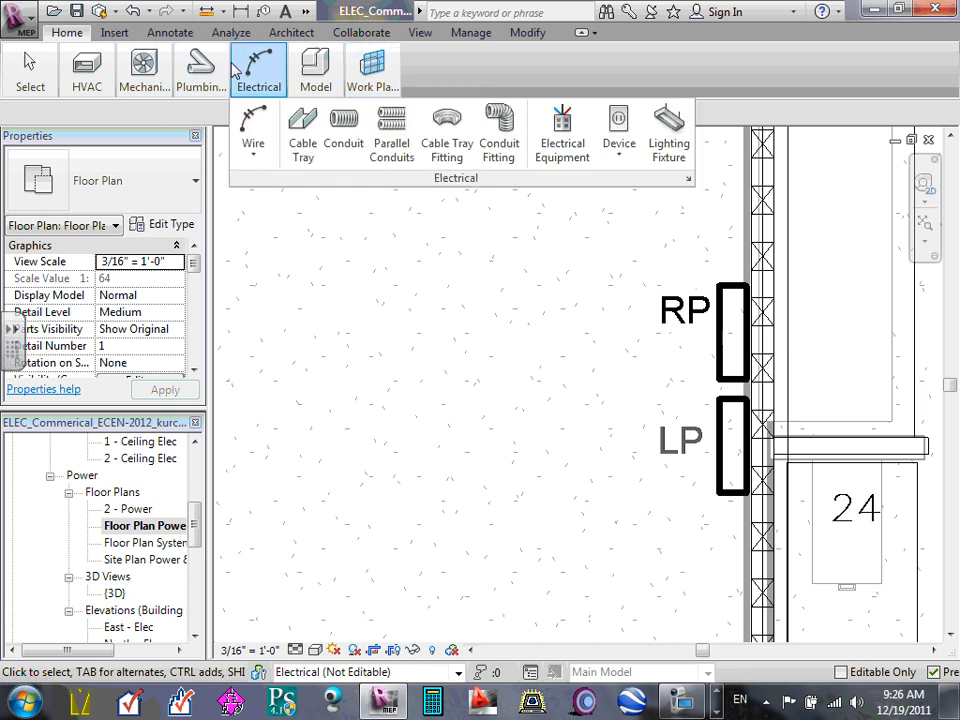
- Examine the transformer, Ethernet switch and panelboard types available for electrical equipment placement, without placing any
{"action": "mouse_move", "coordinate": [315, 85]}
{"action": "mouse_move", "coordinate": [281, 88]}
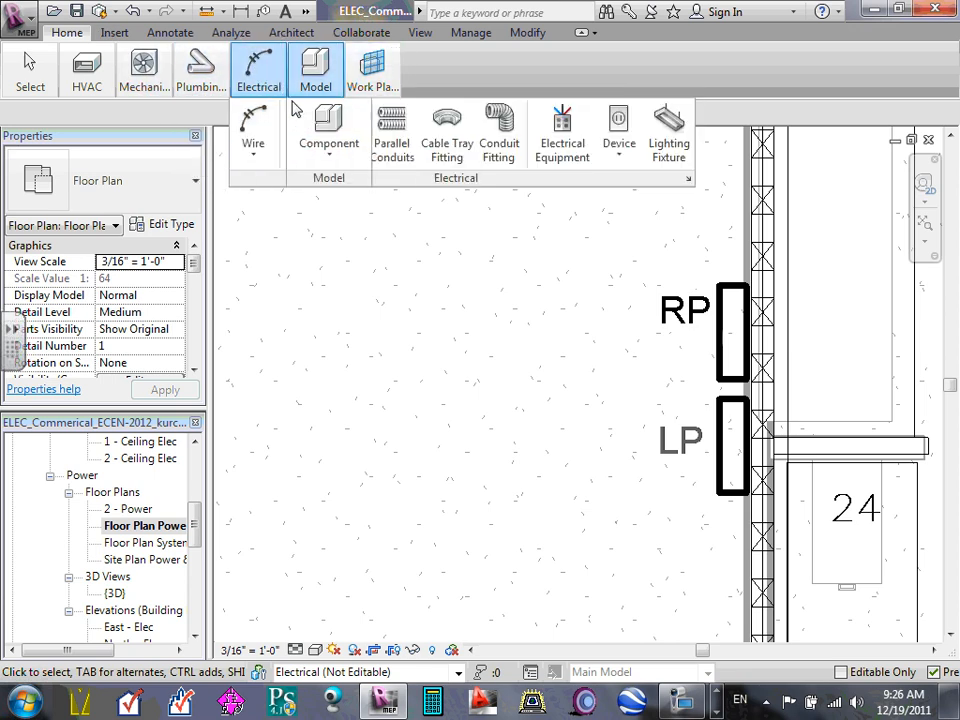
{"action": "left_click", "coordinate": [565, 143]}
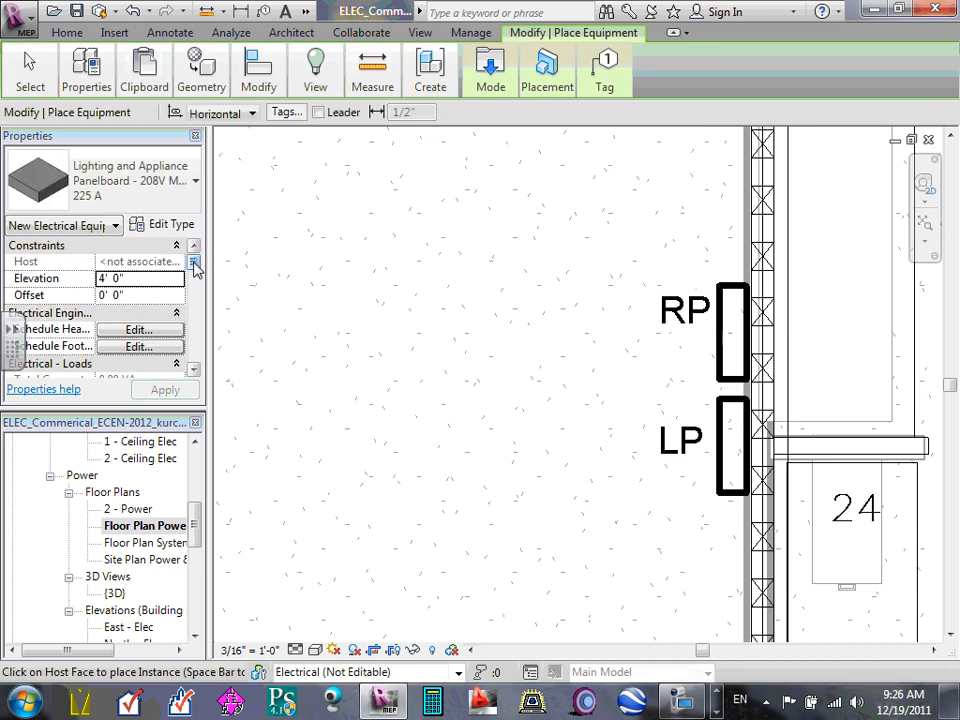
{"action": "left_click", "coordinate": [196, 181]}
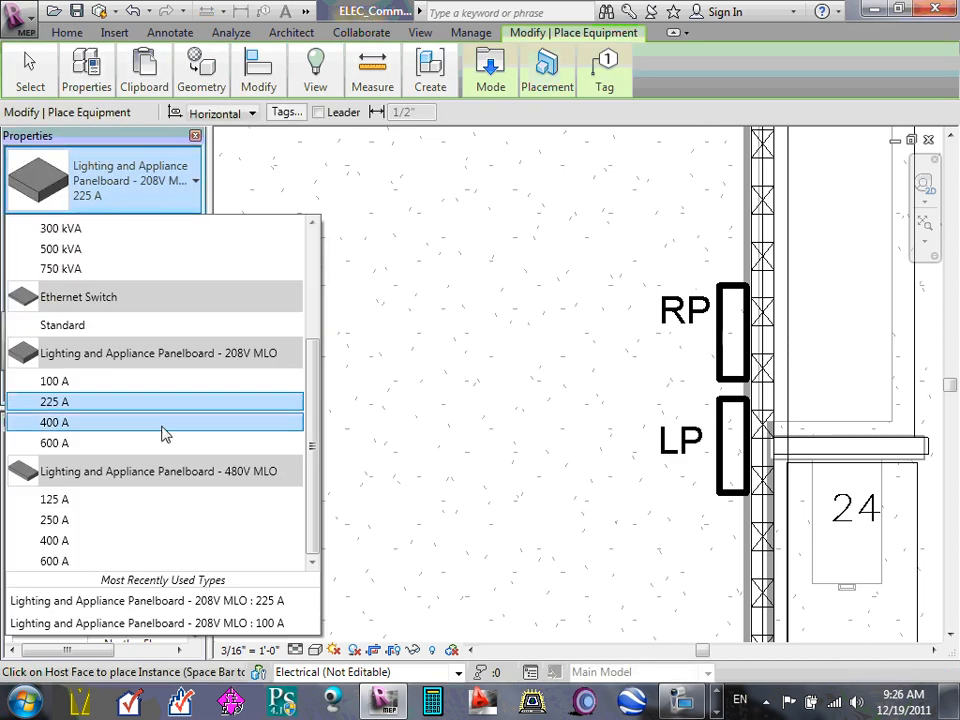
{"action": "scroll", "coordinate": [170, 430], "scroll_direction": "up", "scroll_amount": 3}
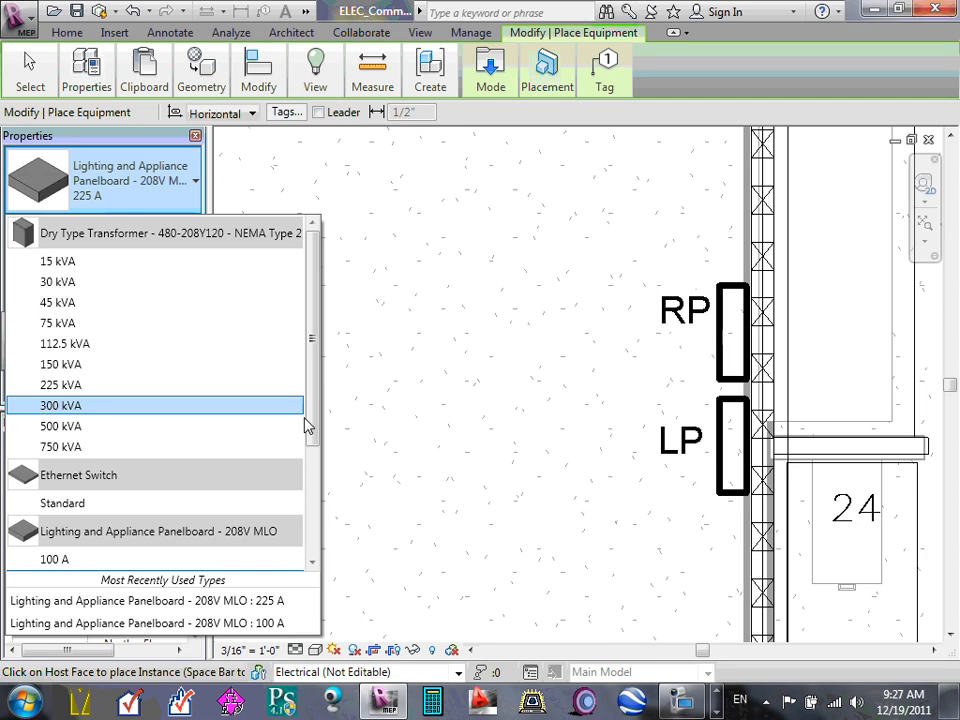
{"action": "left_click", "coordinate": [119, 34]}
{"action": "left_click", "coordinate": [117, 34]}
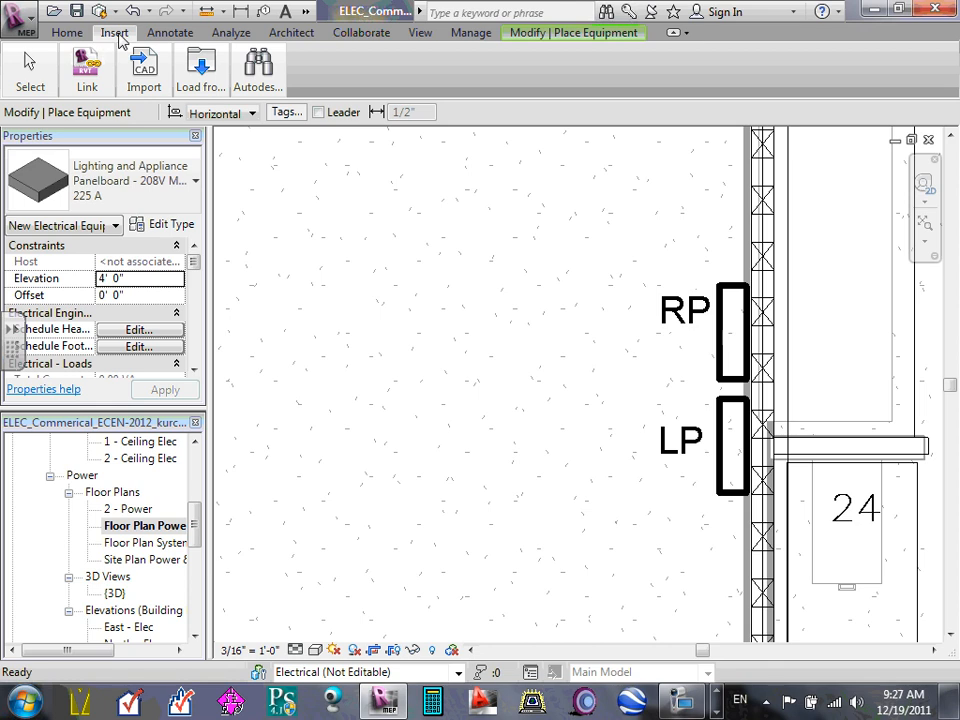
{"action": "mouse_move", "coordinate": [116, 50]}
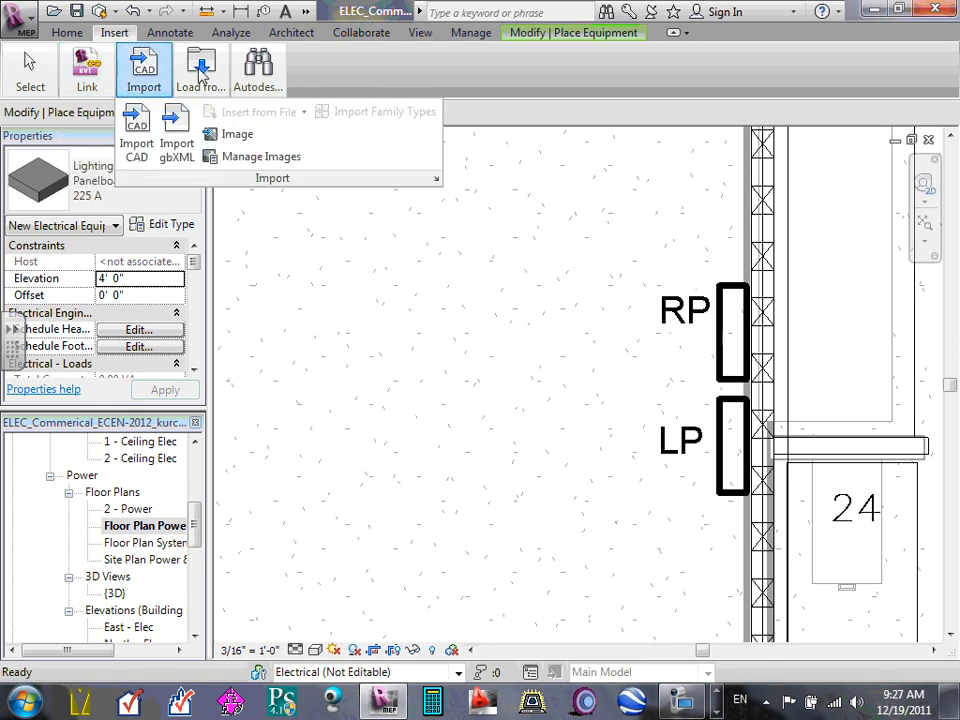
{"action": "key", "text": "Escape"}
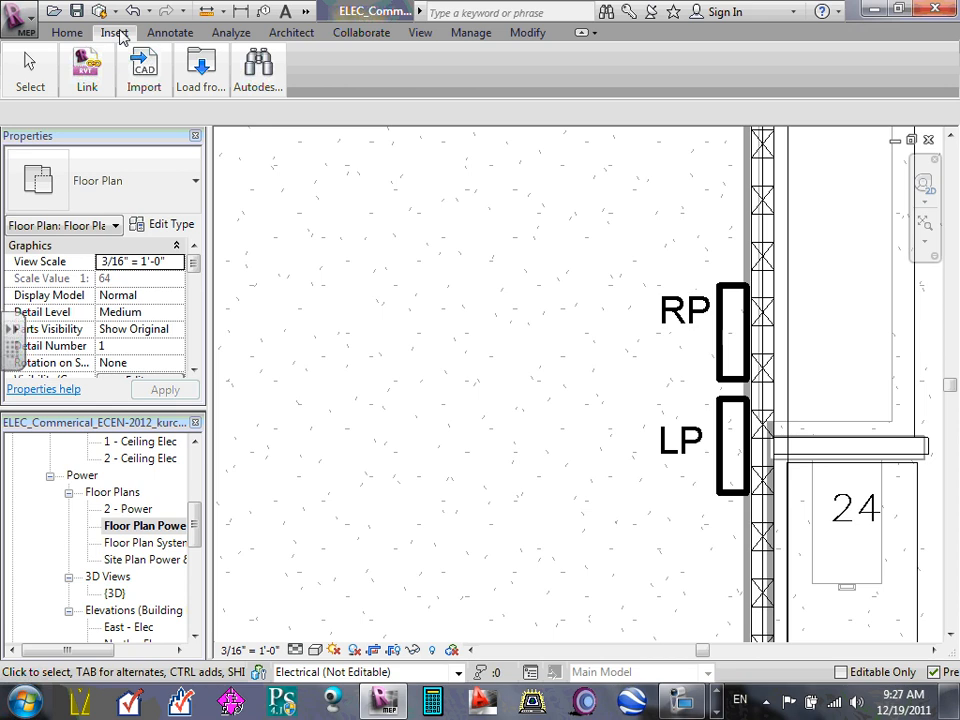
- Start loading a family and browse the Electrical Components folder of the US Imperial library
{"action": "mouse_move", "coordinate": [184, 88]}
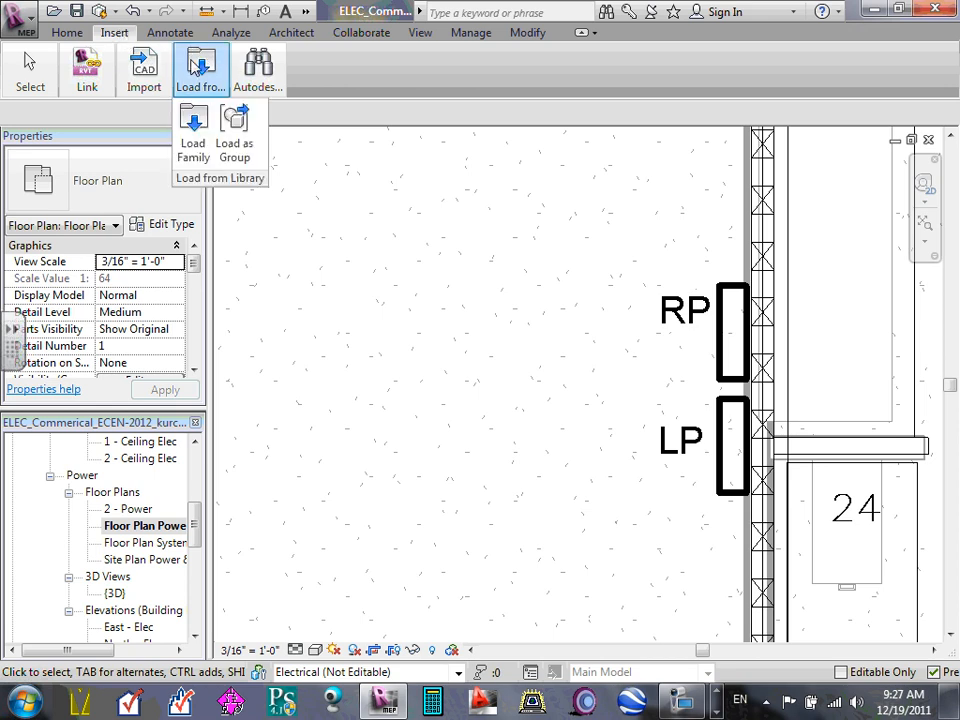
{"action": "left_click", "coordinate": [196, 140]}
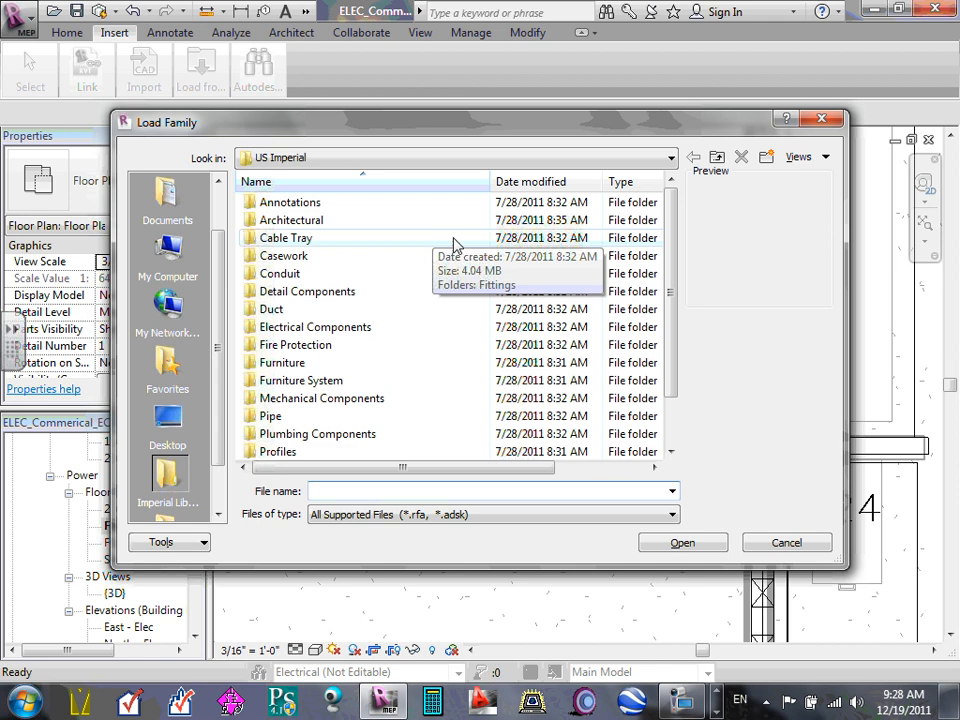
{"action": "mouse_move", "coordinate": [673, 229]}
{"action": "left_mouse_down"}
{"action": "mouse_move", "coordinate": [680, 330]}
{"action": "mouse_move", "coordinate": [696, 178]}
{"action": "left_mouse_up"}
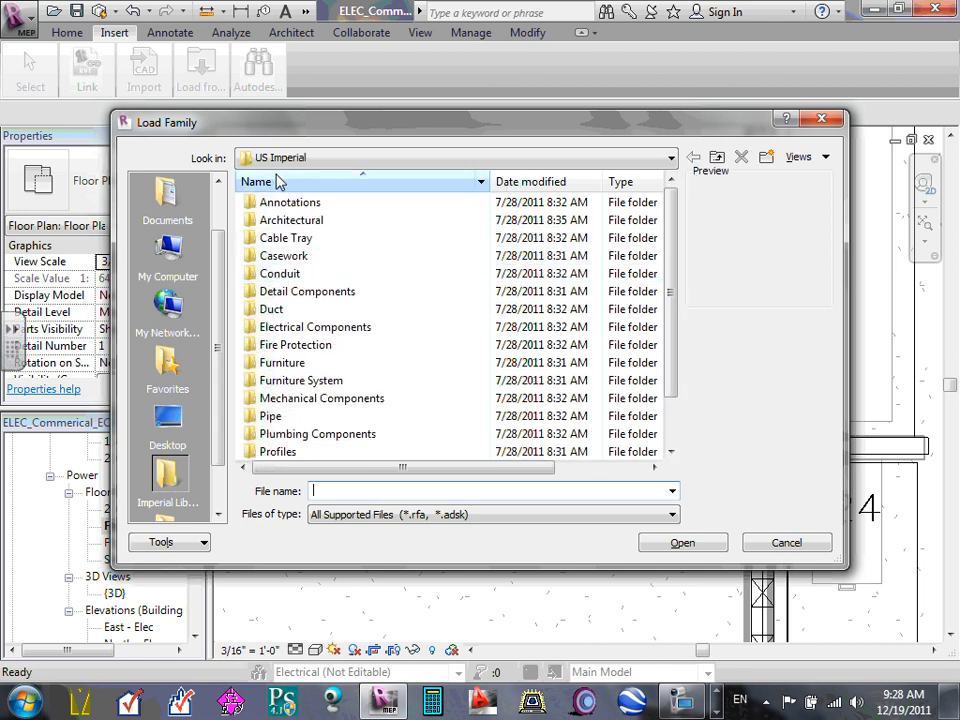
{"action": "scroll", "coordinate": [326, 248], "scroll_direction": "down", "scroll_amount": 1}
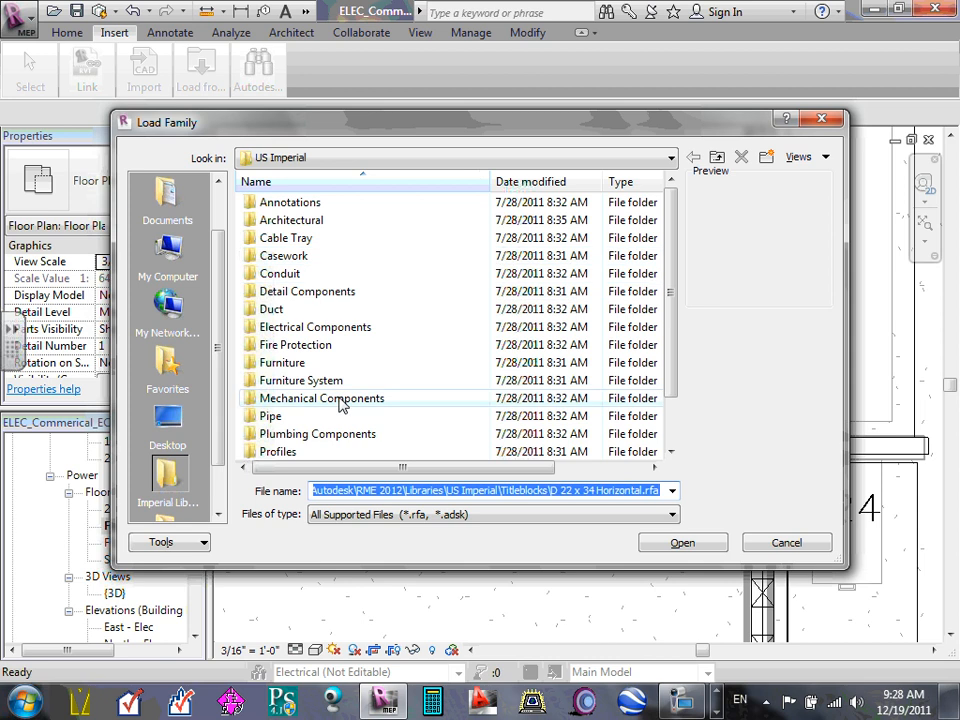
{"action": "left_click", "coordinate": [344, 329]}
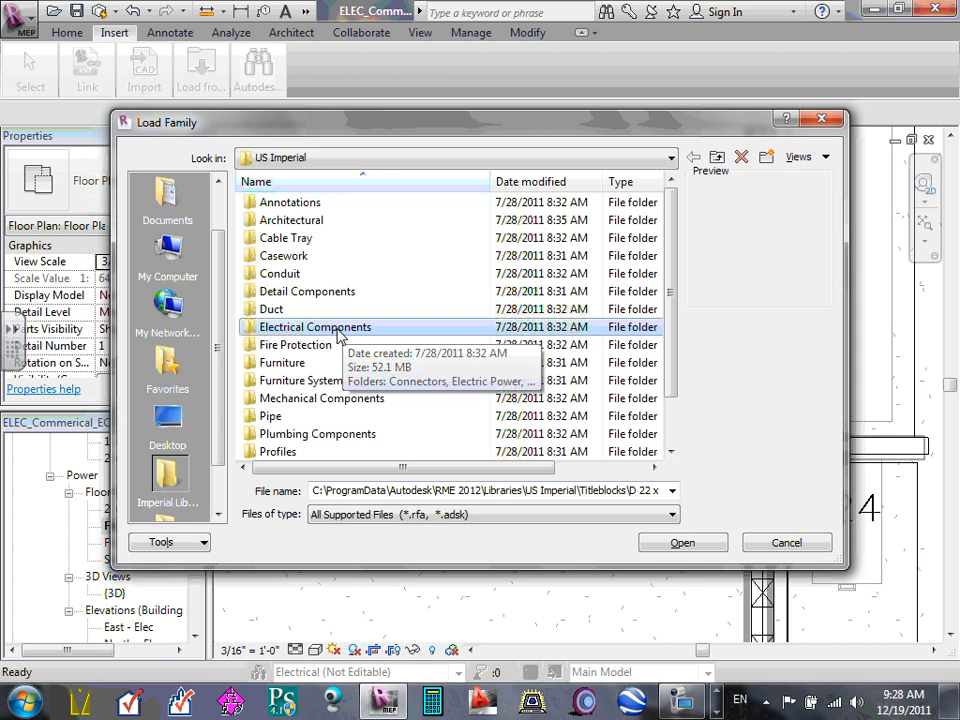
{"action": "double_click", "coordinate": [344, 328]}
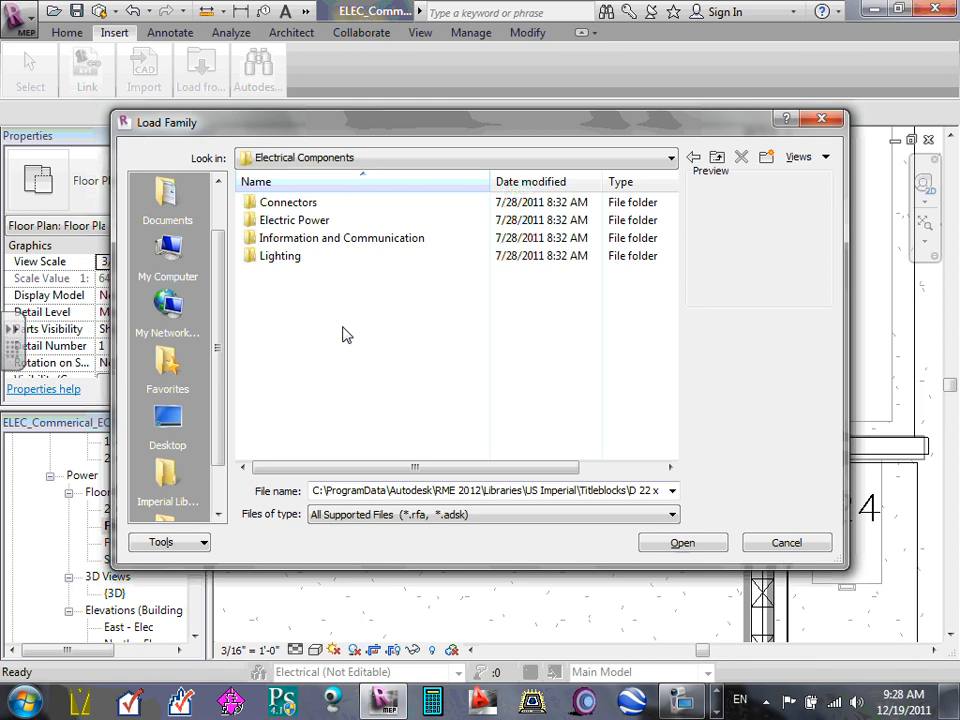
- Examine the sheet border families in the US Imperial library's Titleblocks folder
{"action": "left_click", "coordinate": [717, 158]}
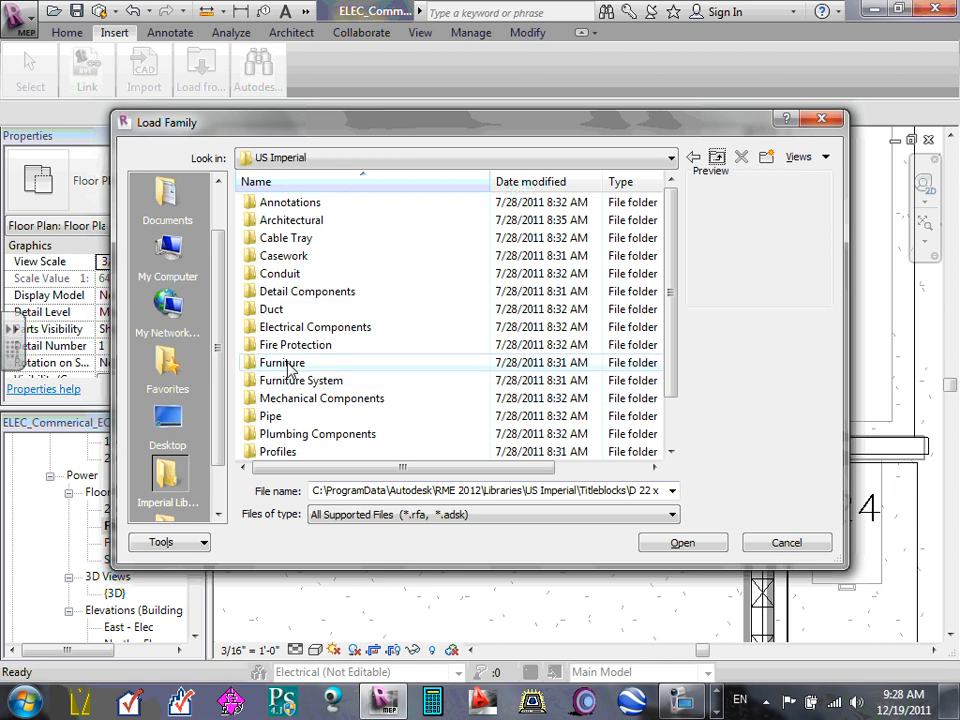
{"action": "mouse_move", "coordinate": [675, 322]}
{"action": "left_mouse_down"}
{"action": "mouse_move", "coordinate": [677, 388]}
{"action": "mouse_move", "coordinate": [681, 264]}
{"action": "mouse_move", "coordinate": [677, 360]}
{"action": "left_mouse_up"}
{"action": "double_click", "coordinate": [306, 434]}
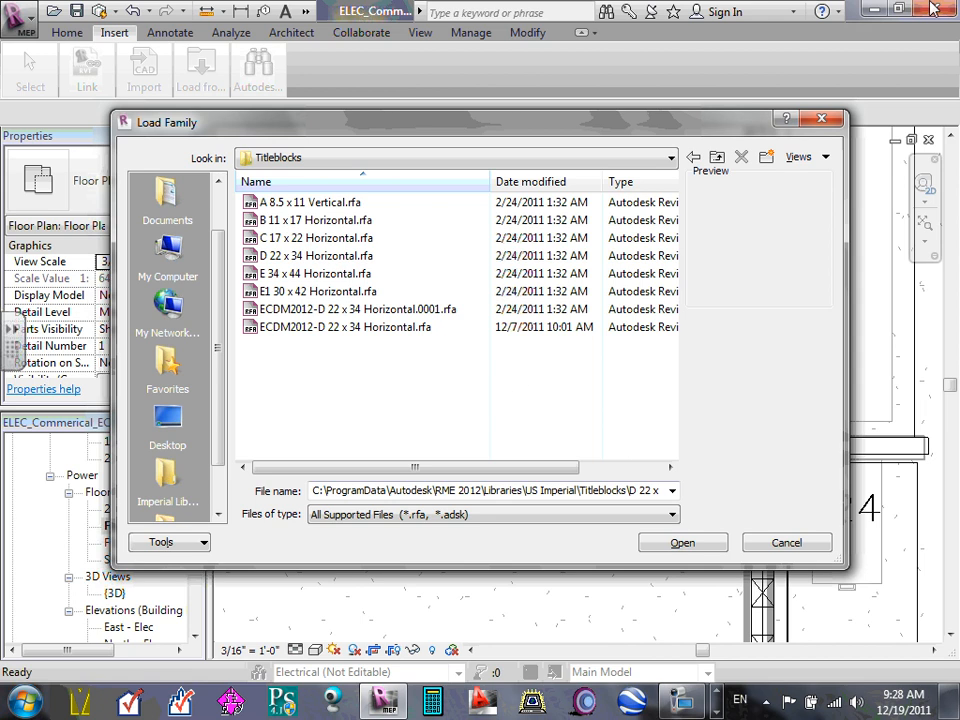
- Examine the exterior light families in the External folder under Electrical Components, Lighting, and return to the Lighting folder
{"action": "left_click", "coordinate": [716, 157]}
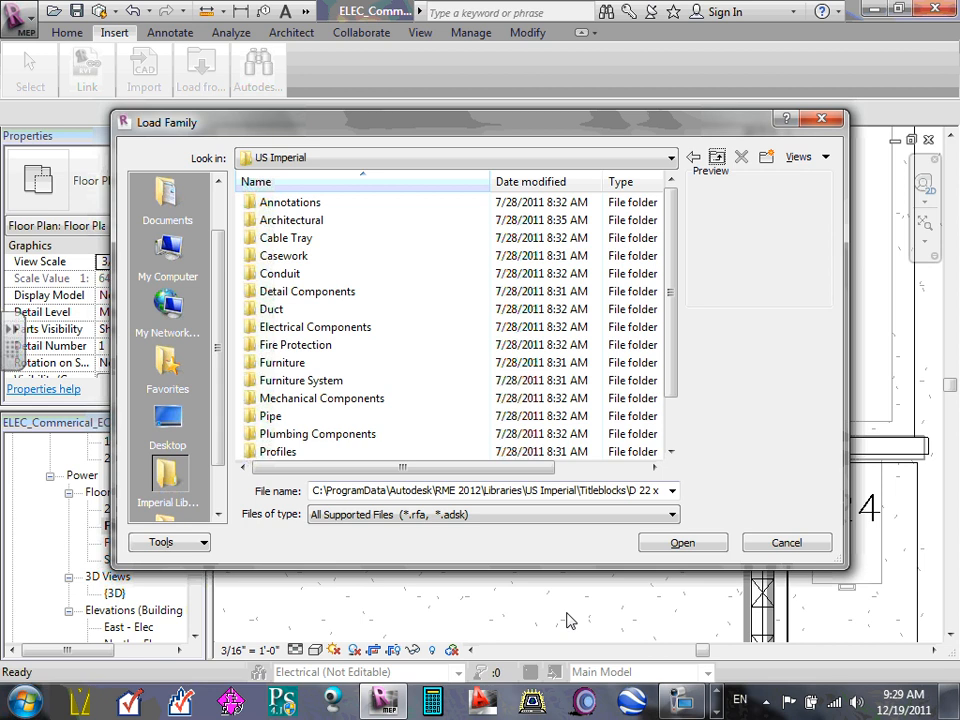
{"action": "double_click", "coordinate": [343, 330]}
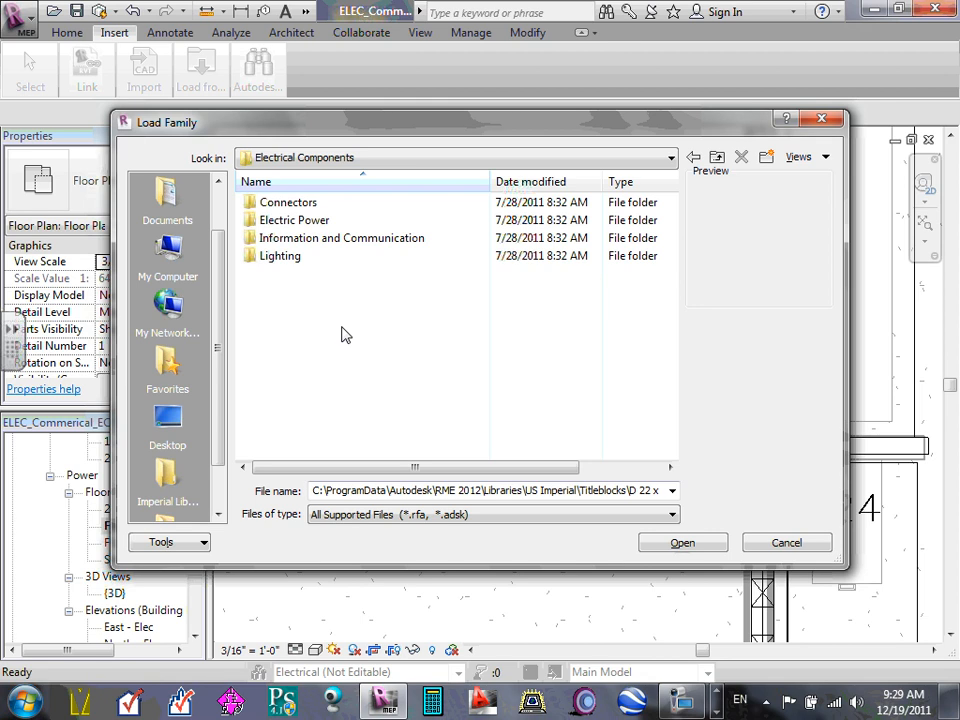
{"action": "double_click", "coordinate": [292, 256]}
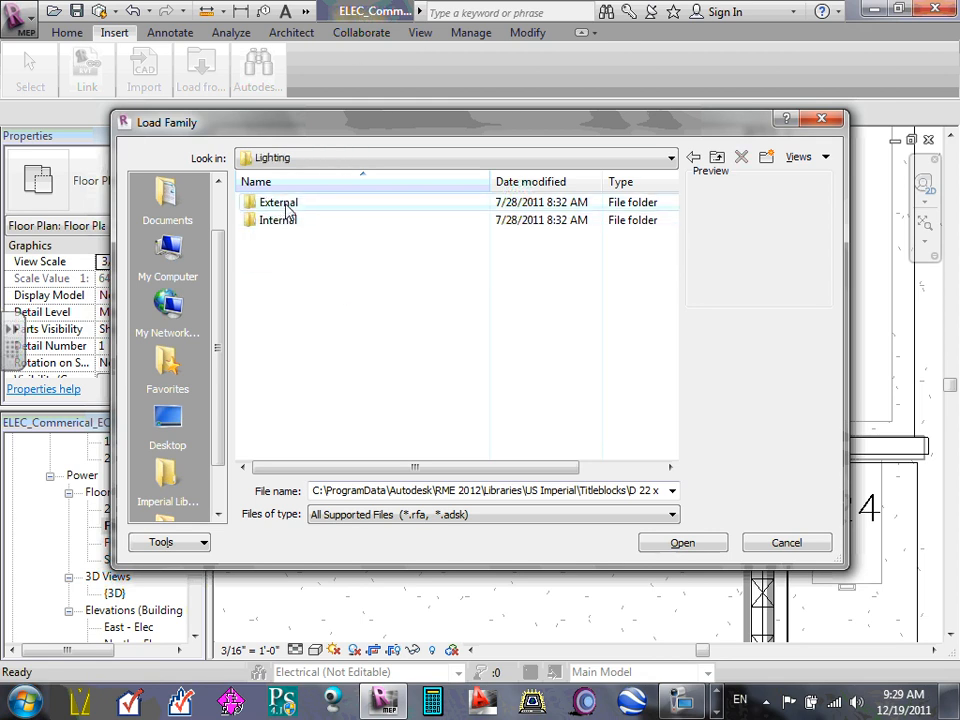
{"action": "double_click", "coordinate": [287, 203]}
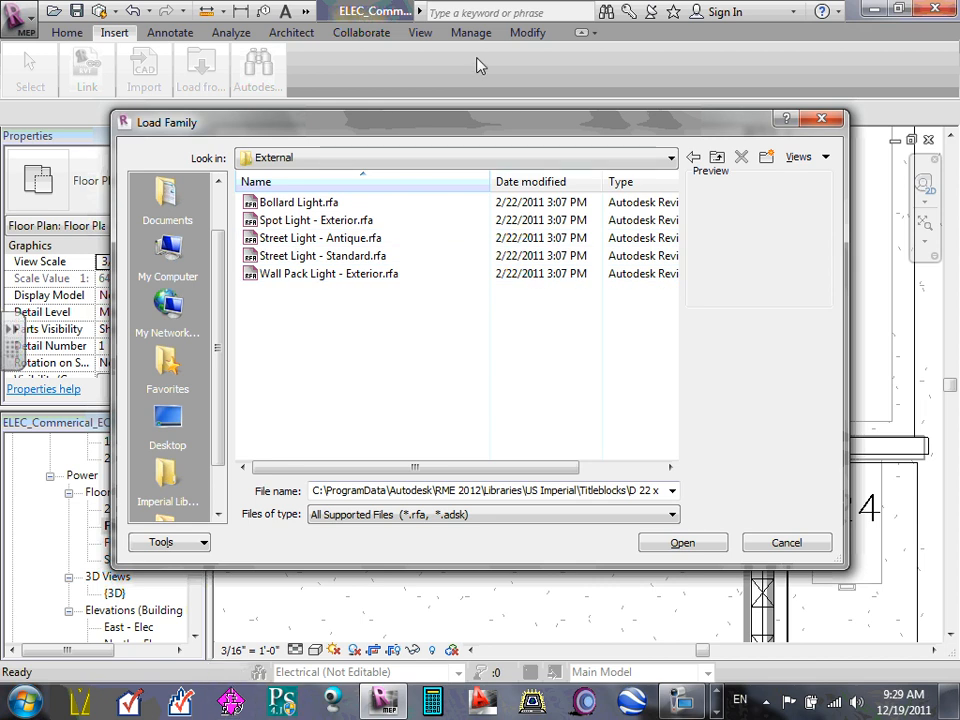
{"action": "left_click", "coordinate": [717, 158]}
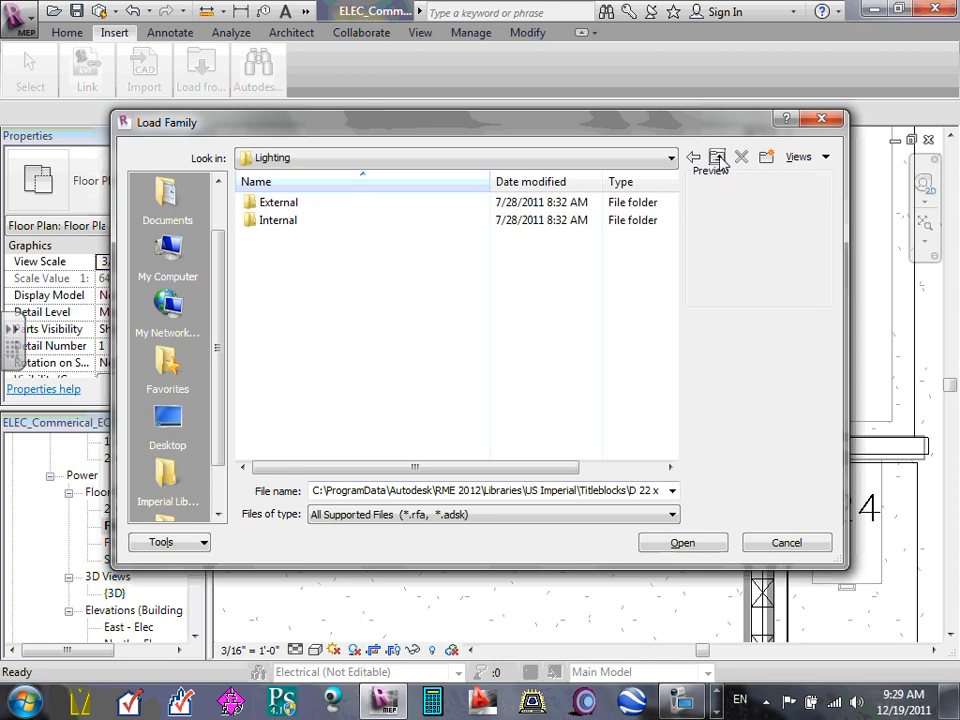
- Examine the interior light families in the Internal folder under Lighting, and return to the Electrical Components folder
{"action": "double_click", "coordinate": [277, 222]}
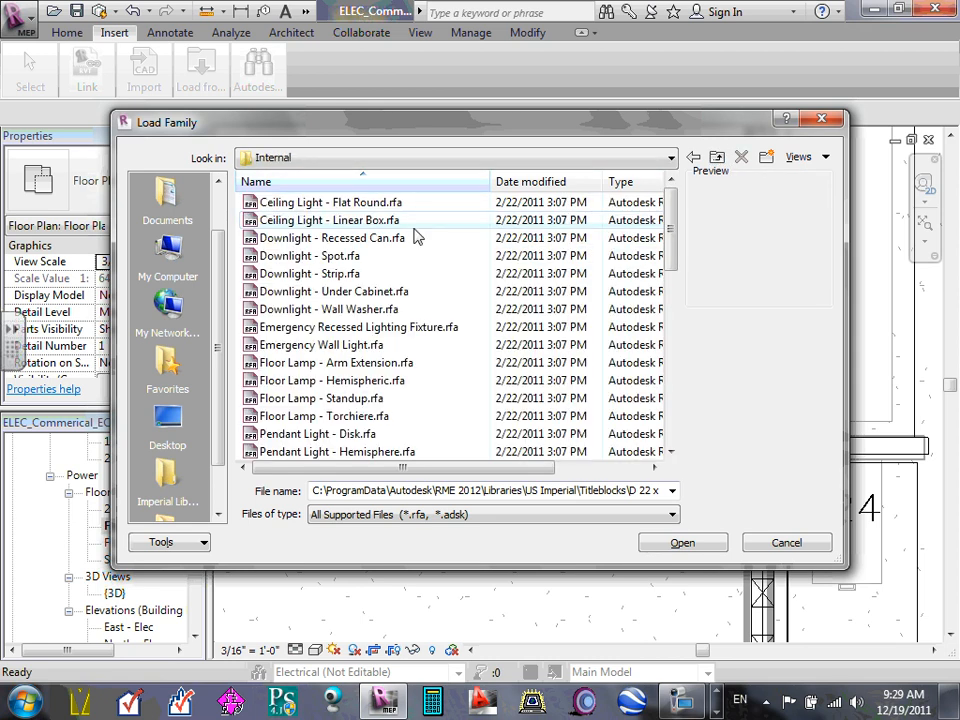
{"action": "scroll", "coordinate": [430, 240], "scroll_direction": "down", "scroll_amount": 9}
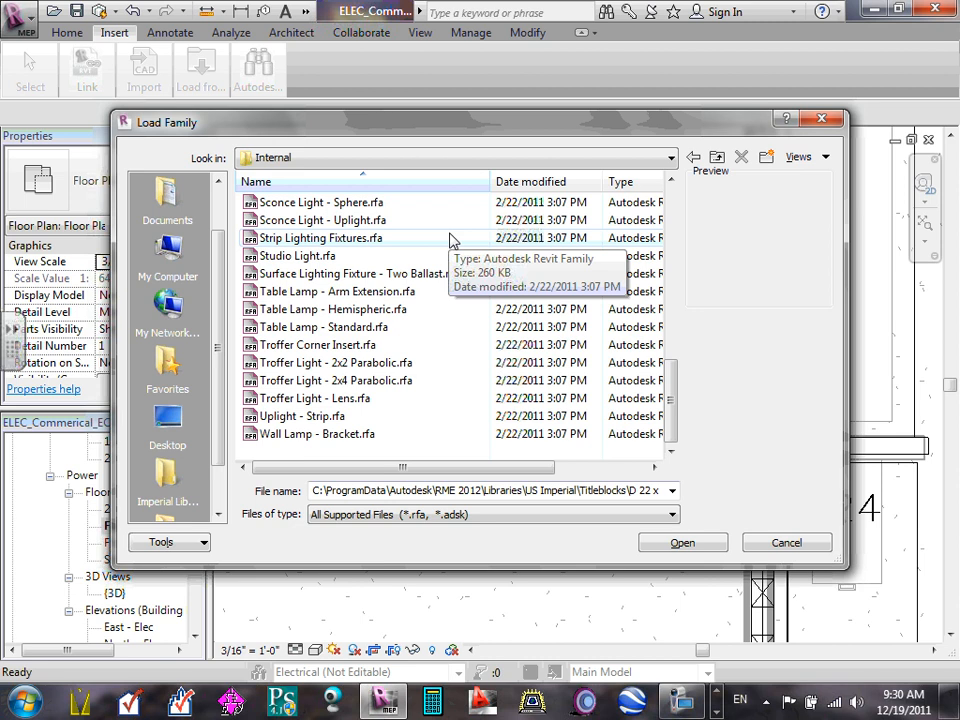
{"action": "left_click", "coordinate": [716, 157]}
{"action": "left_click", "coordinate": [716, 157]}
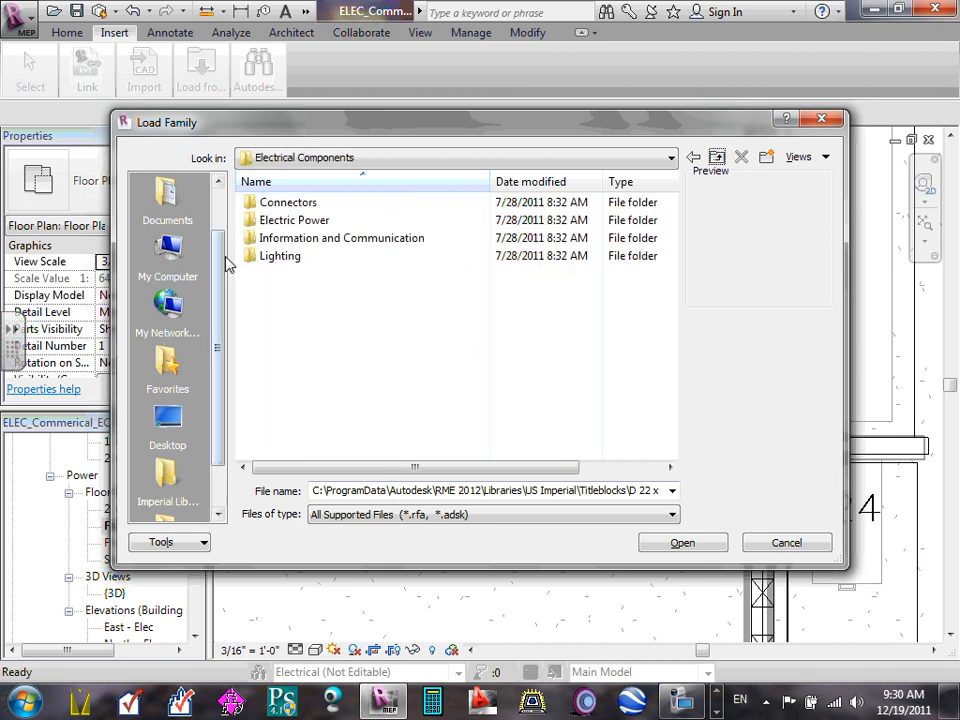
- Open the Distribution folder under Electric Power and widen the name column so the full family names fit
{"action": "left_click", "coordinate": [300, 221]}
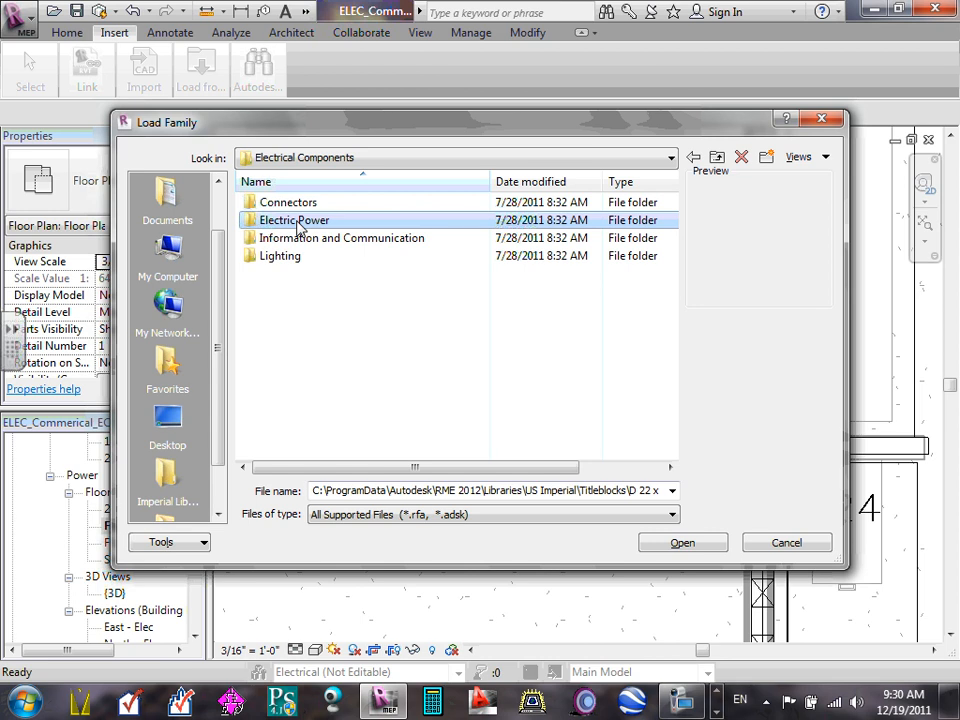
{"action": "double_click", "coordinate": [290, 221]}
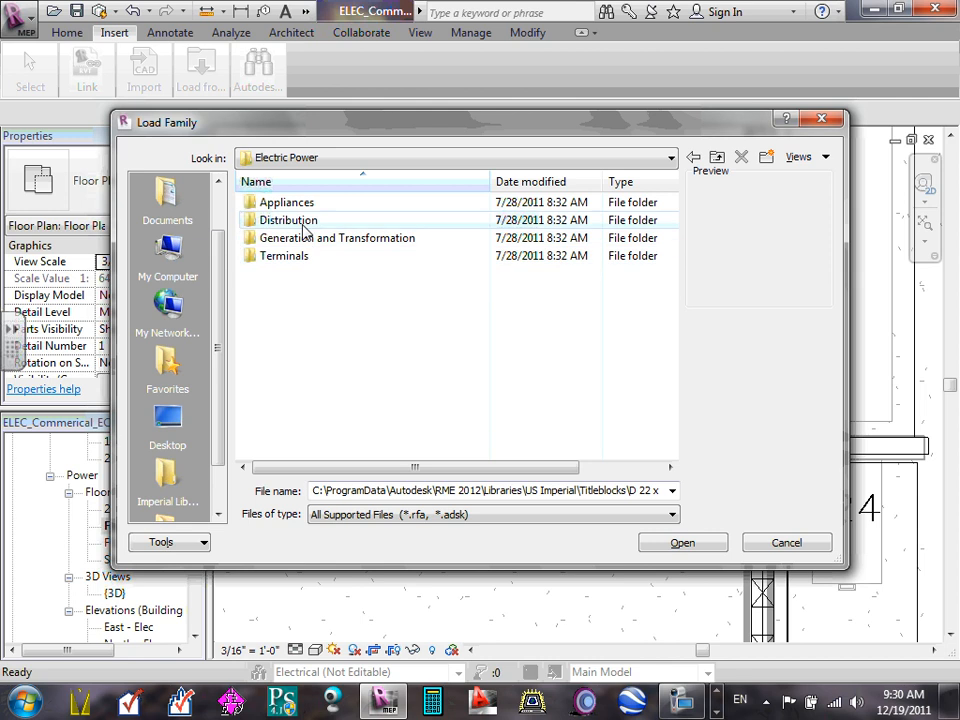
{"action": "double_click", "coordinate": [300, 221]}
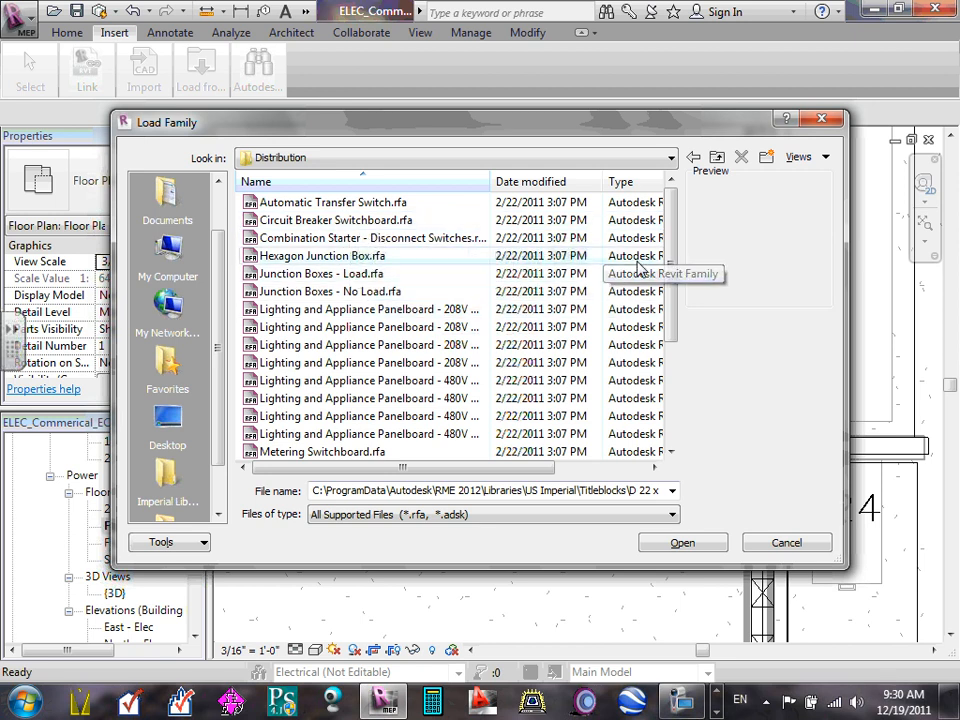
{"action": "scroll", "coordinate": [672, 262], "scroll_direction": "down", "scroll_amount": 1}
{"action": "scroll", "coordinate": [672, 262], "scroll_direction": "down", "scroll_amount": 1}
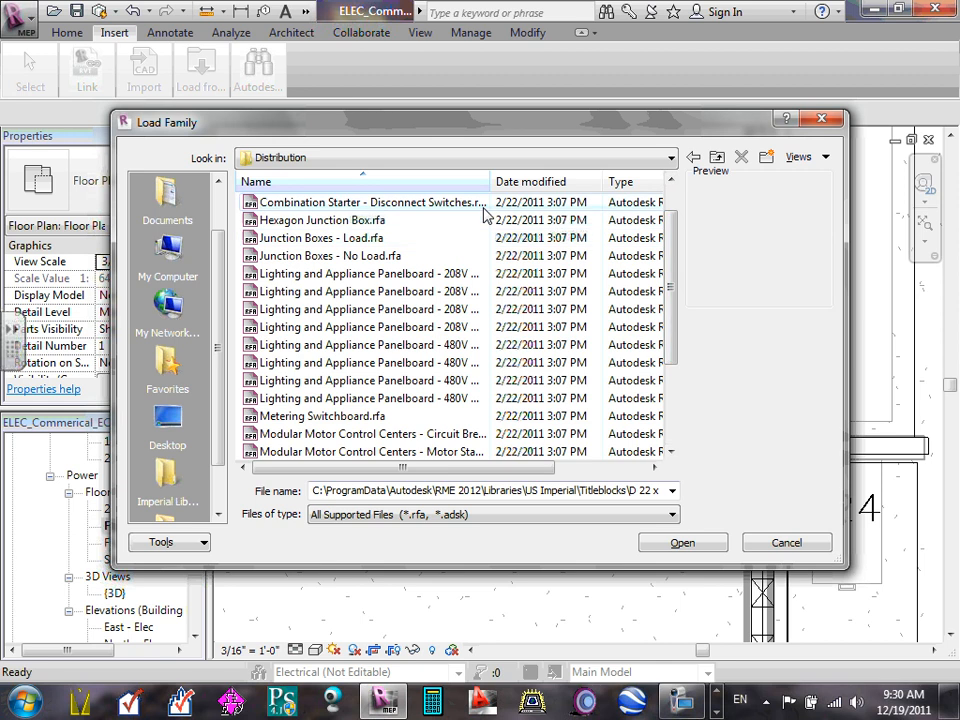
{"action": "left_click_drag", "start_coordinate": [492, 180], "coordinate": [619, 182]}
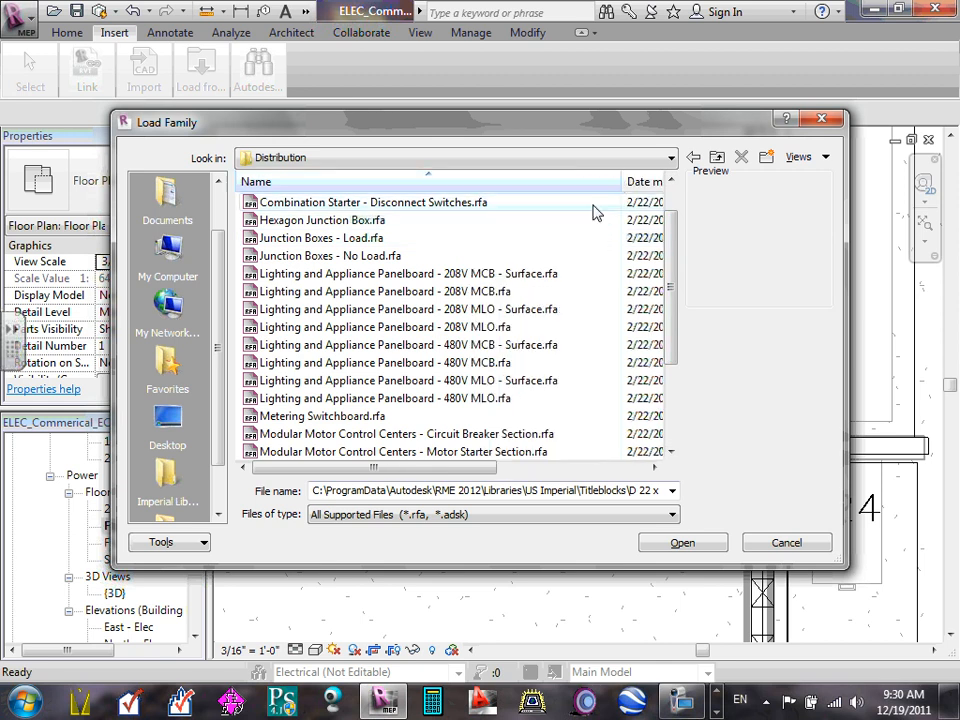
- Compare the previews of the 208V and 480V MCB and MLO Lighting and Appliance Panelboard families
{"action": "left_click", "coordinate": [505, 280]}
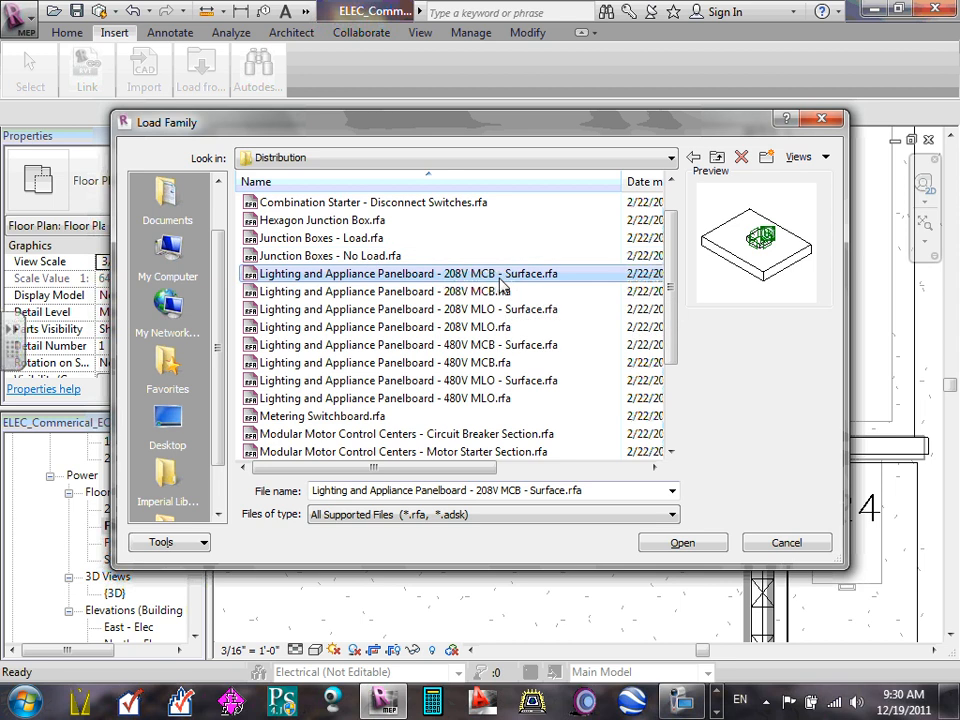
{"action": "left_click", "coordinate": [498, 294]}
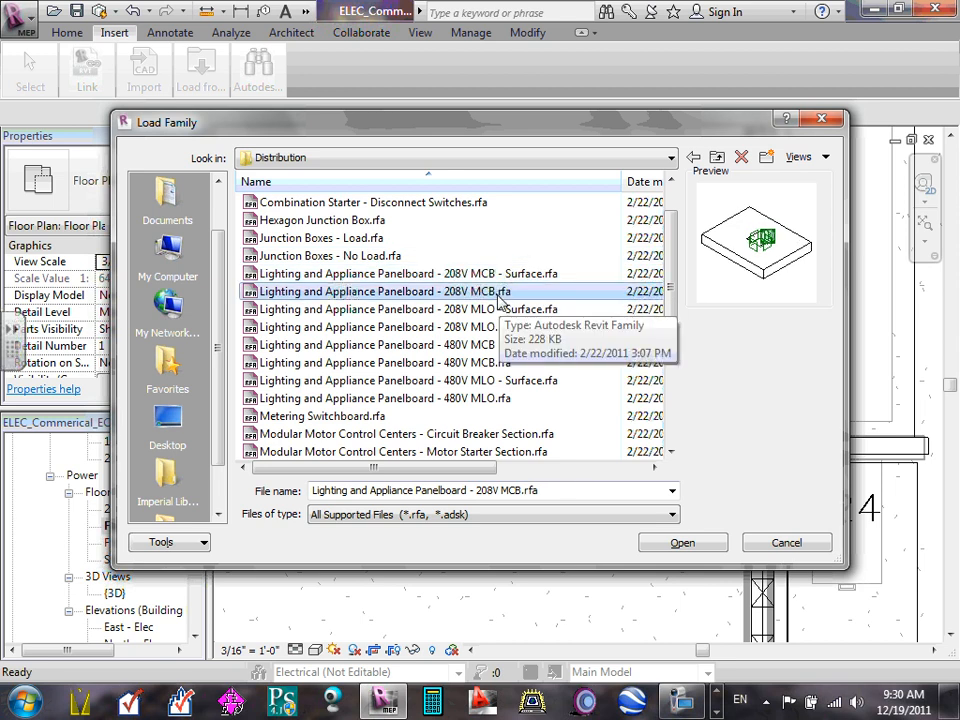
{"action": "left_click", "coordinate": [505, 274]}
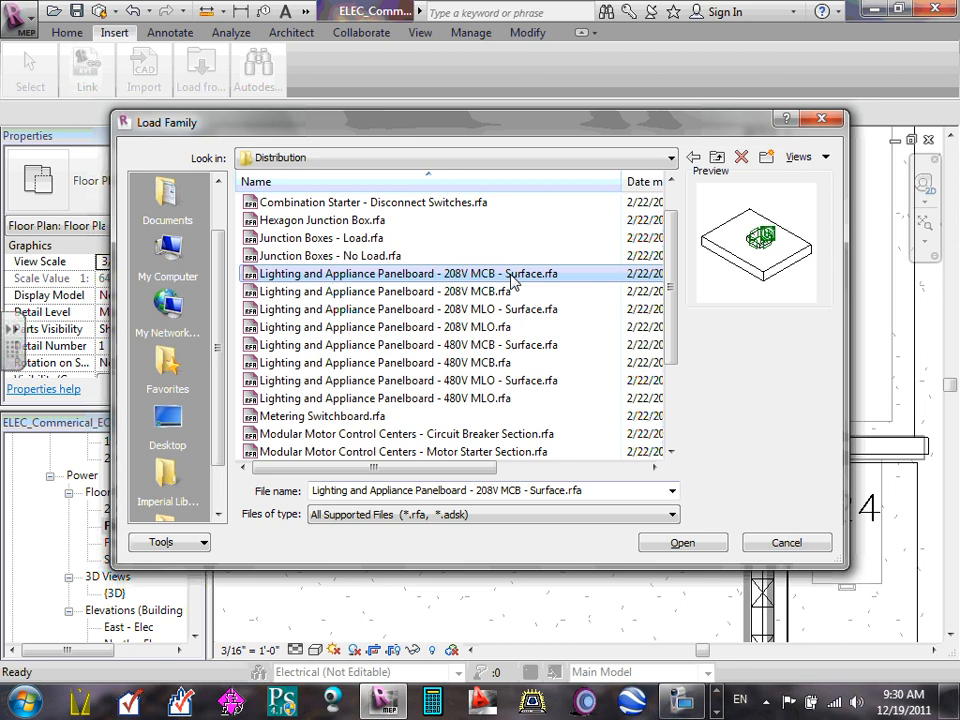
{"action": "left_click", "coordinate": [500, 291]}
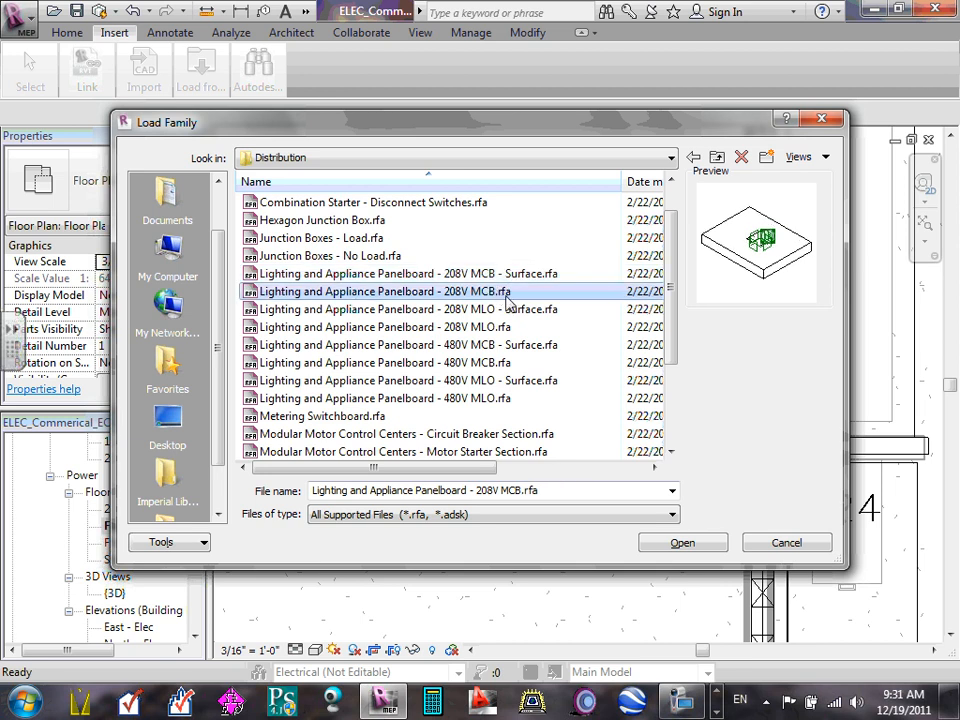
{"action": "left_click", "coordinate": [502, 310]}
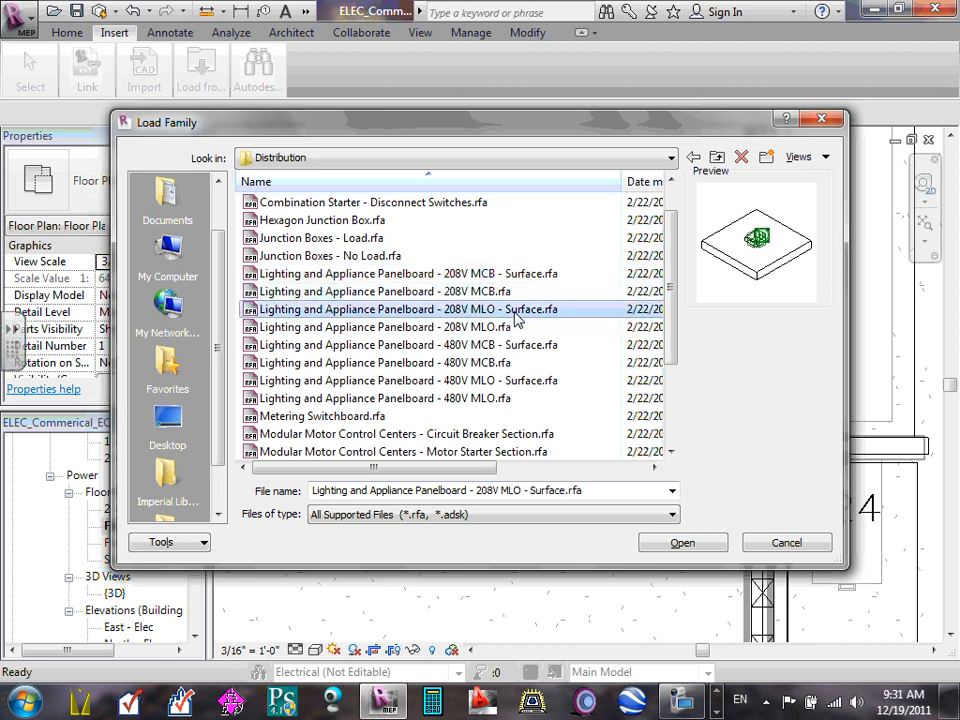
{"action": "left_click", "coordinate": [498, 329]}
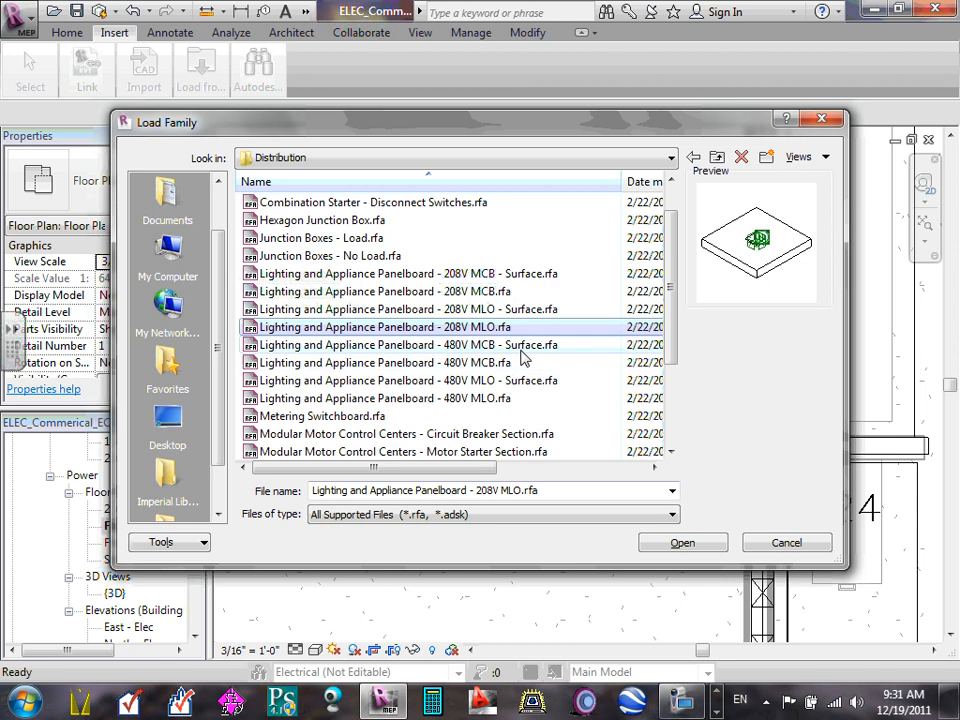
{"action": "left_click", "coordinate": [510, 347]}
{"action": "key", "text": "Down"}
{"action": "key", "text": "Down"}
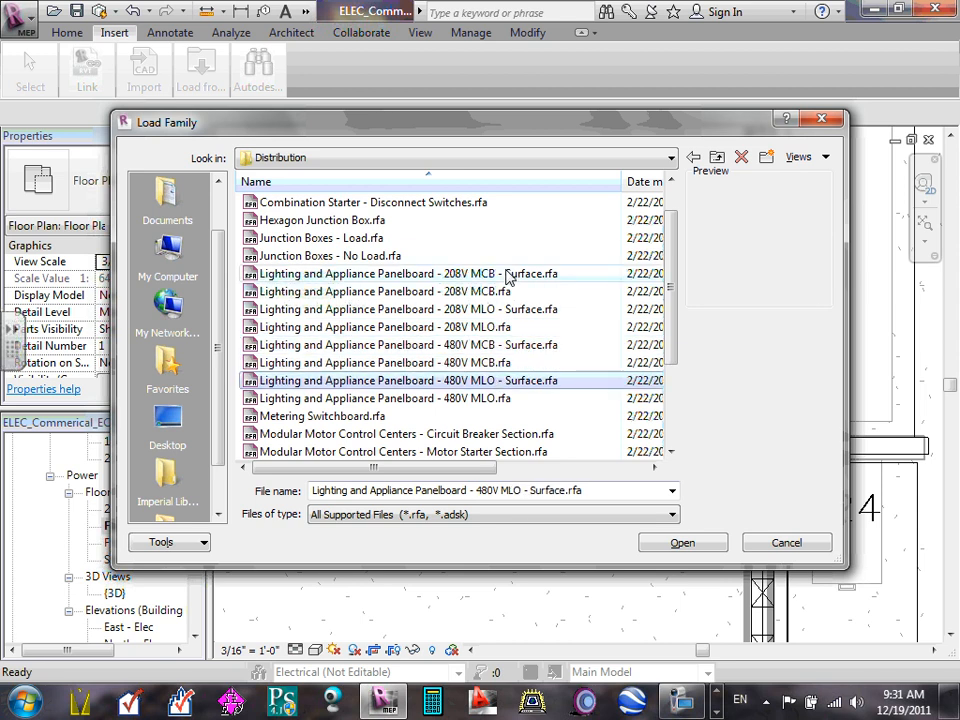
- Load the Lighting and Appliance Panelboard 208V MCB - Surface and 208V MLO - Surface families together with Automatic Transfer Switch
{"action": "left_click", "coordinate": [521, 275]}
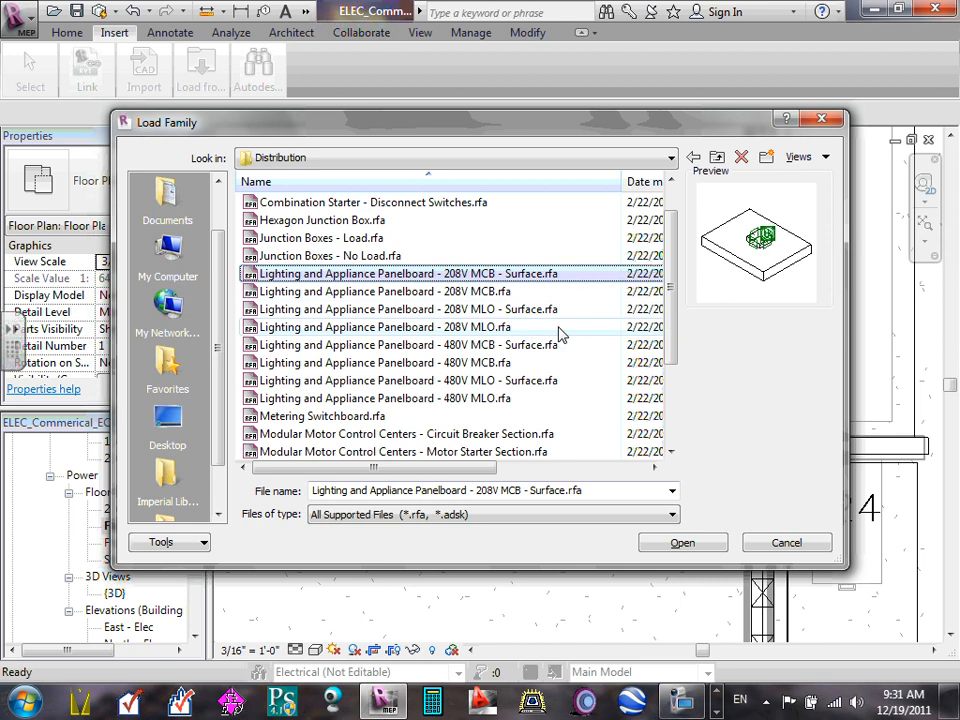
{"action": "left_click", "coordinate": [527, 310], "text": "ctrl"}
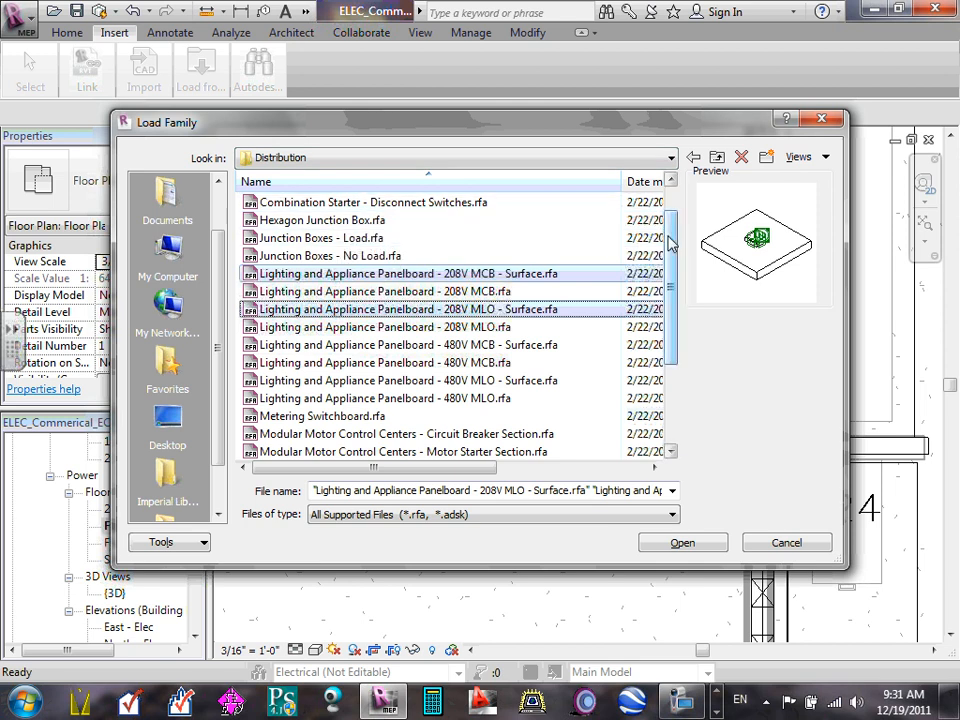
{"action": "left_click_drag", "start_coordinate": [675, 240], "coordinate": [675, 214]}
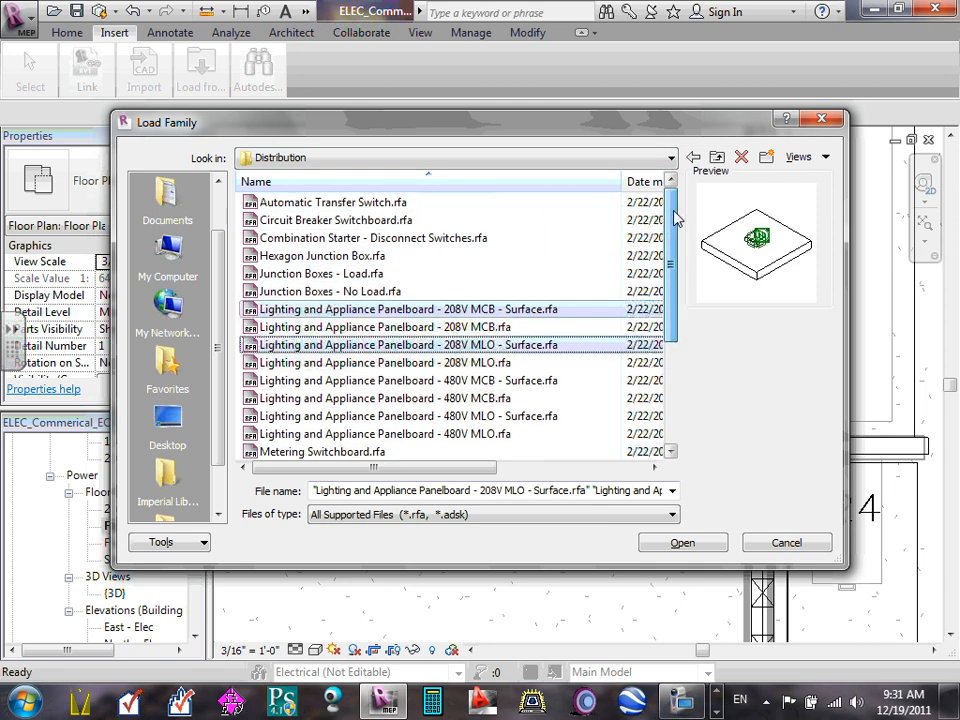
{"action": "left_click", "coordinate": [378, 204], "text": "ctrl"}
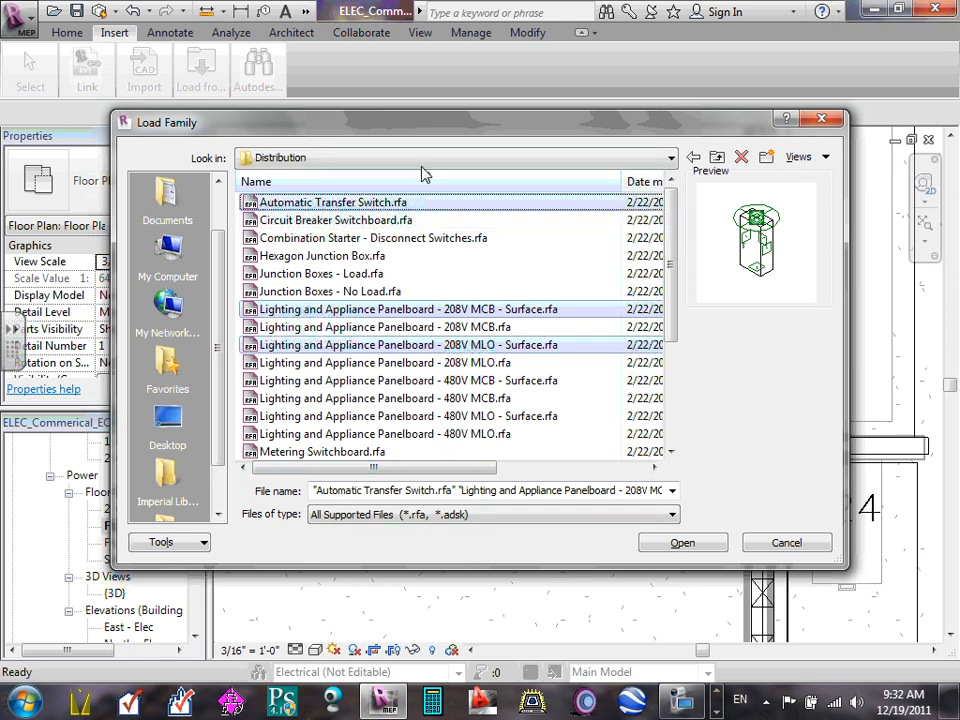
{"action": "mouse_move", "coordinate": [672, 256]}
{"action": "left_mouse_down"}
{"action": "mouse_move", "coordinate": [669, 309]}
{"action": "mouse_move", "coordinate": [670, 250]}
{"action": "left_mouse_up"}
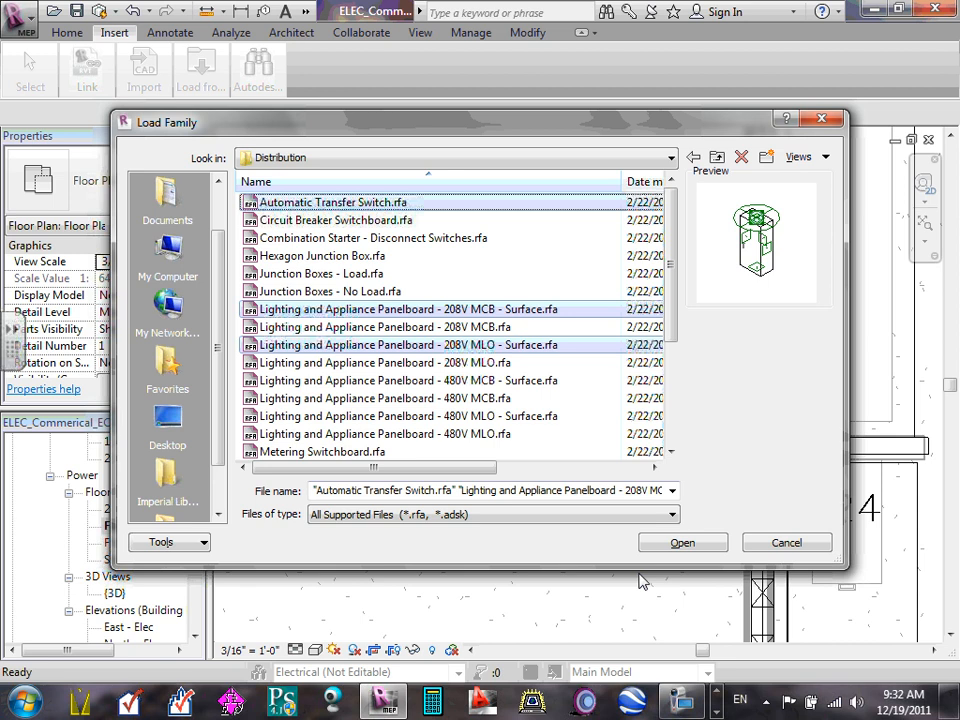
{"action": "left_click", "coordinate": [373, 278], "text": "ctrl"}
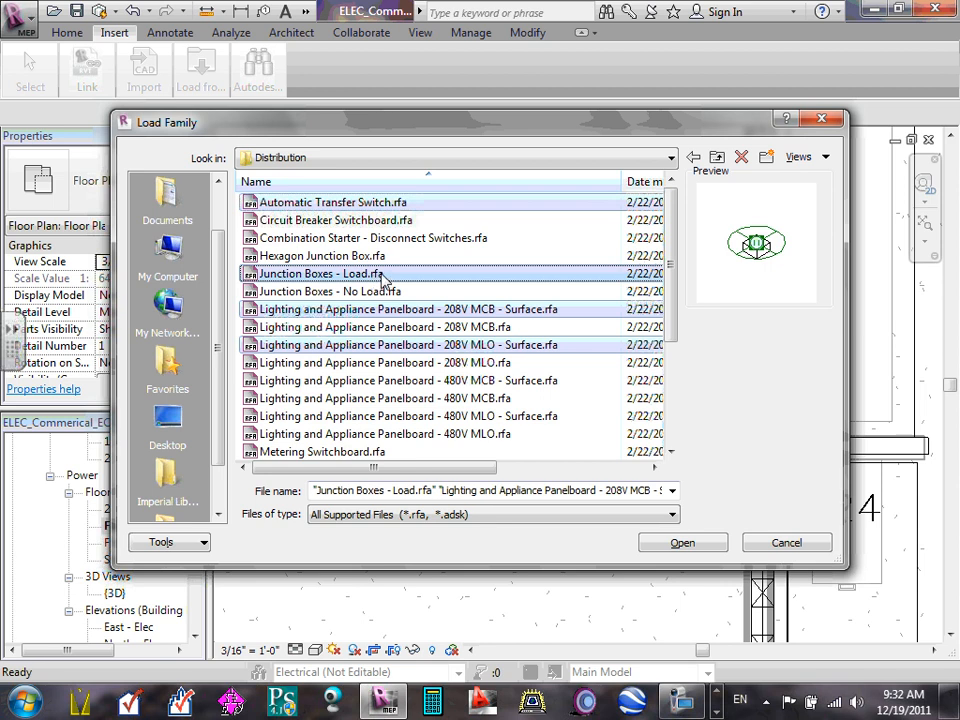
{"action": "left_click", "coordinate": [375, 276], "text": "ctrl"}
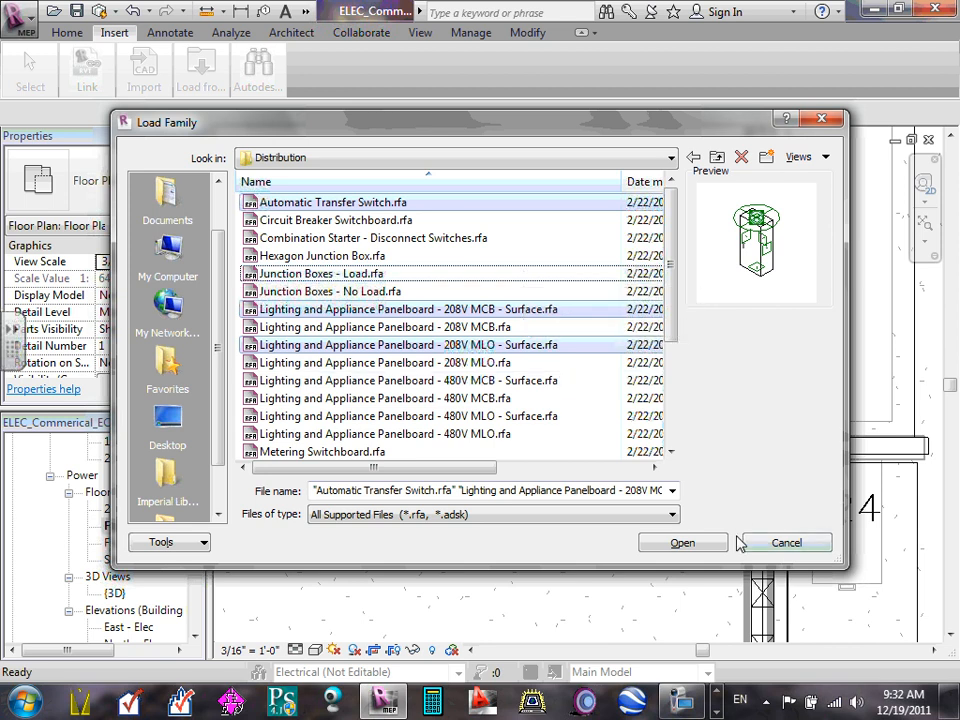
{"action": "left_click", "coordinate": [681, 542]}
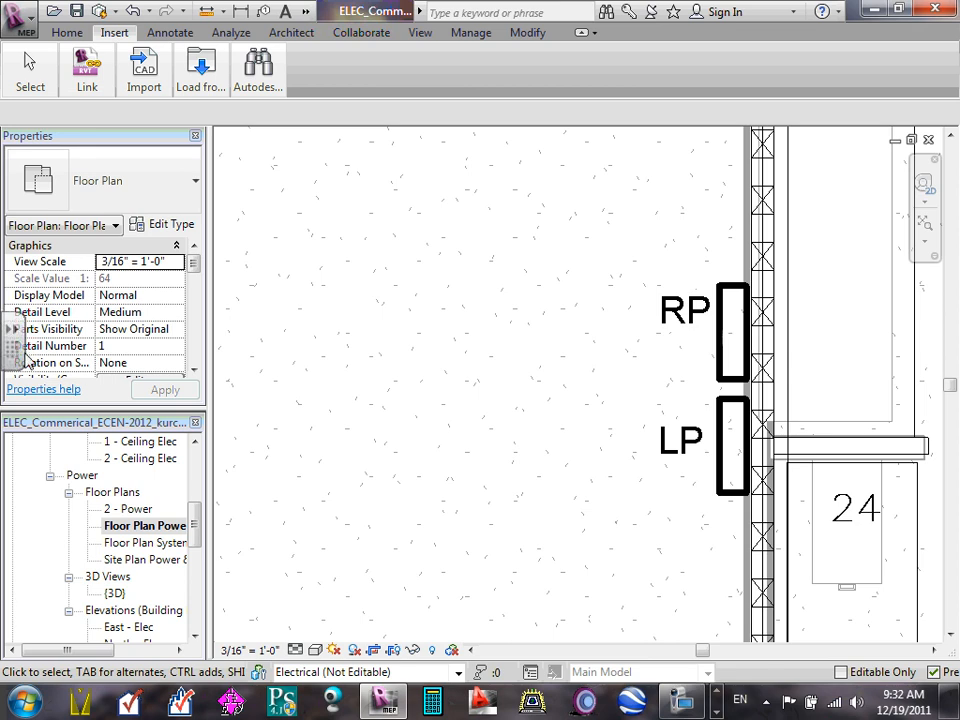
- Start placing electrical equipment and synchronize the local file's changes with the central model
{"action": "left_click", "coordinate": [87, 68]}
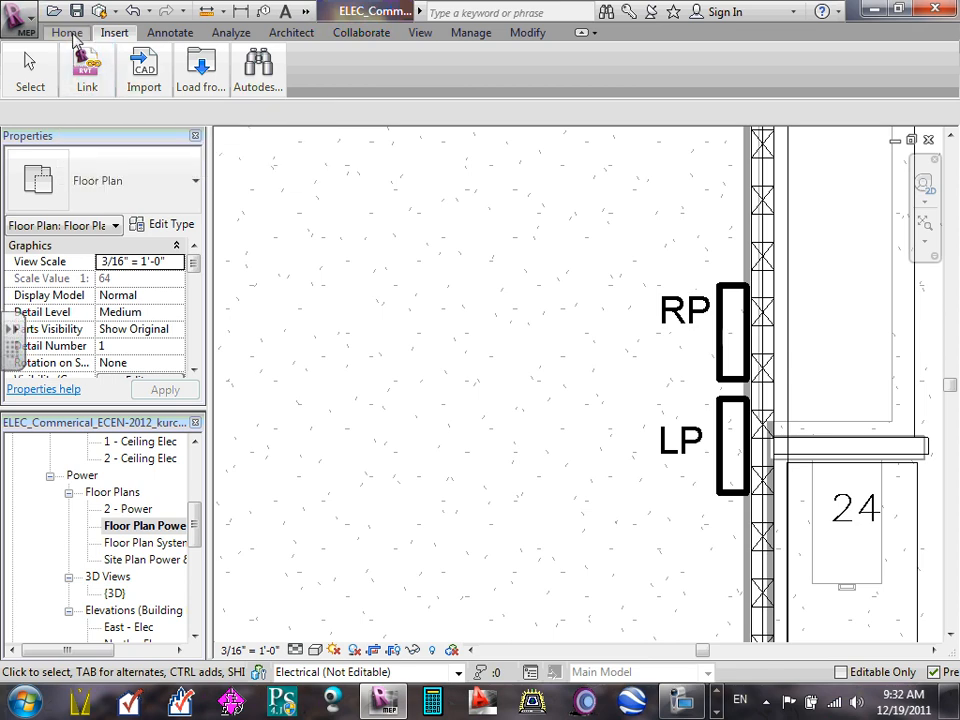
{"action": "left_click", "coordinate": [66, 33]}
{"action": "left_click", "coordinate": [259, 78]}
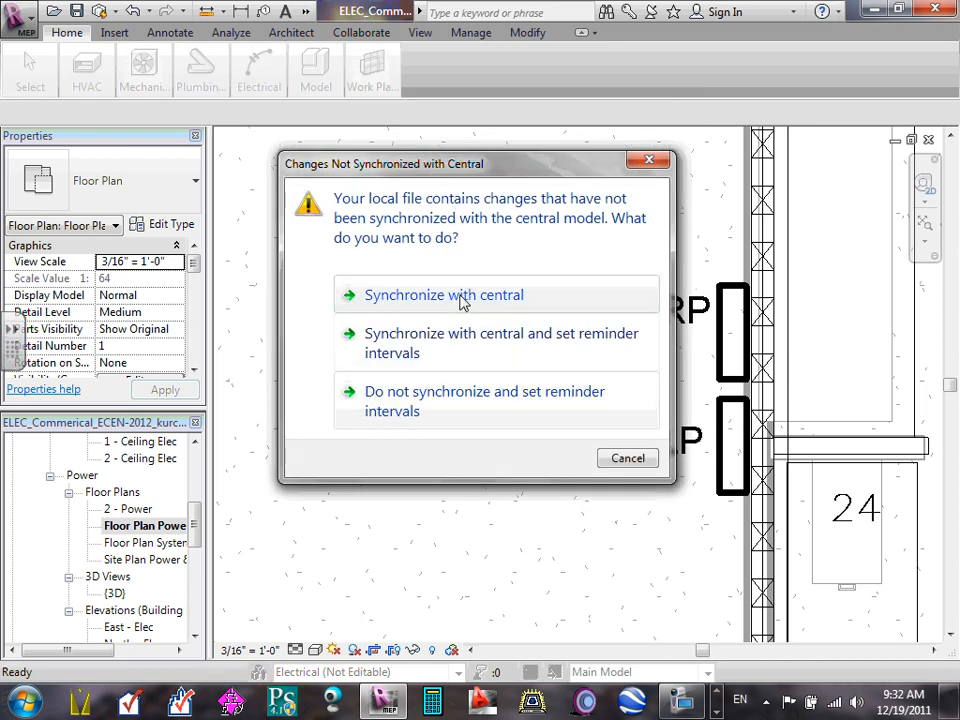
{"action": "left_click", "coordinate": [461, 298]}
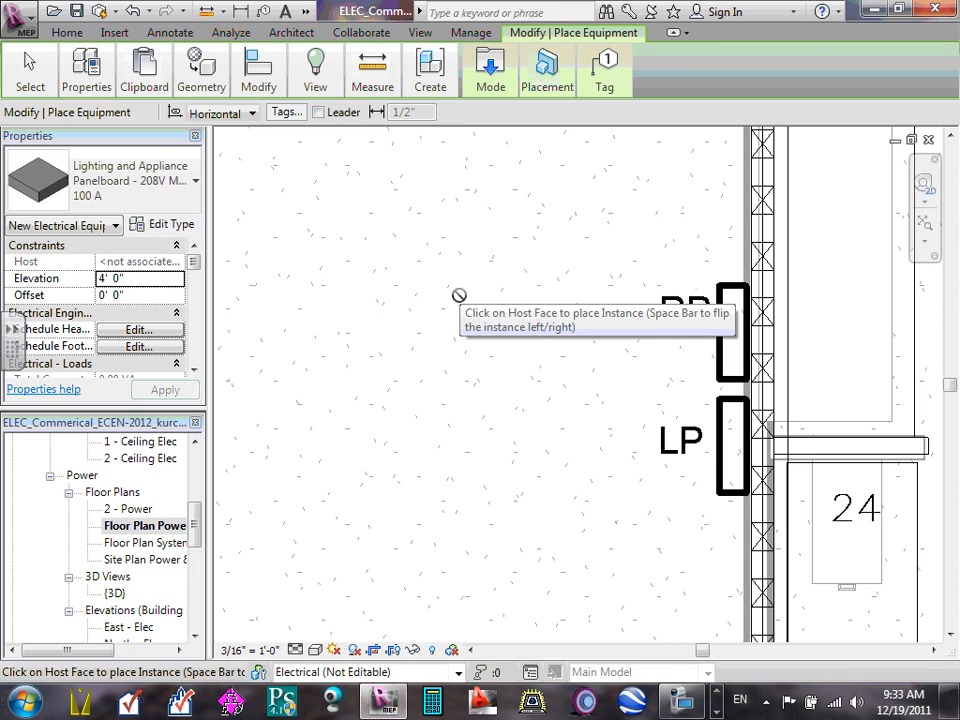
- Review the panelboard, transformer and switch types available for electrical equipment placement, and end the placement command without placing anything
{"action": "left_click", "coordinate": [195, 181]}
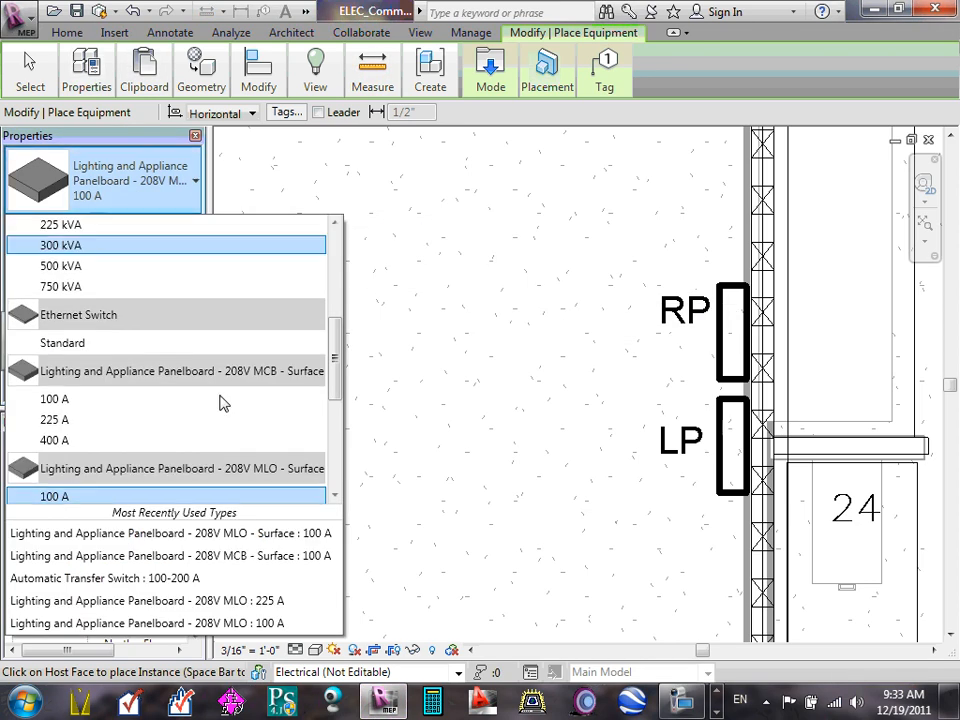
{"action": "left_click_drag", "start_coordinate": [339, 349], "coordinate": [325, 445]}
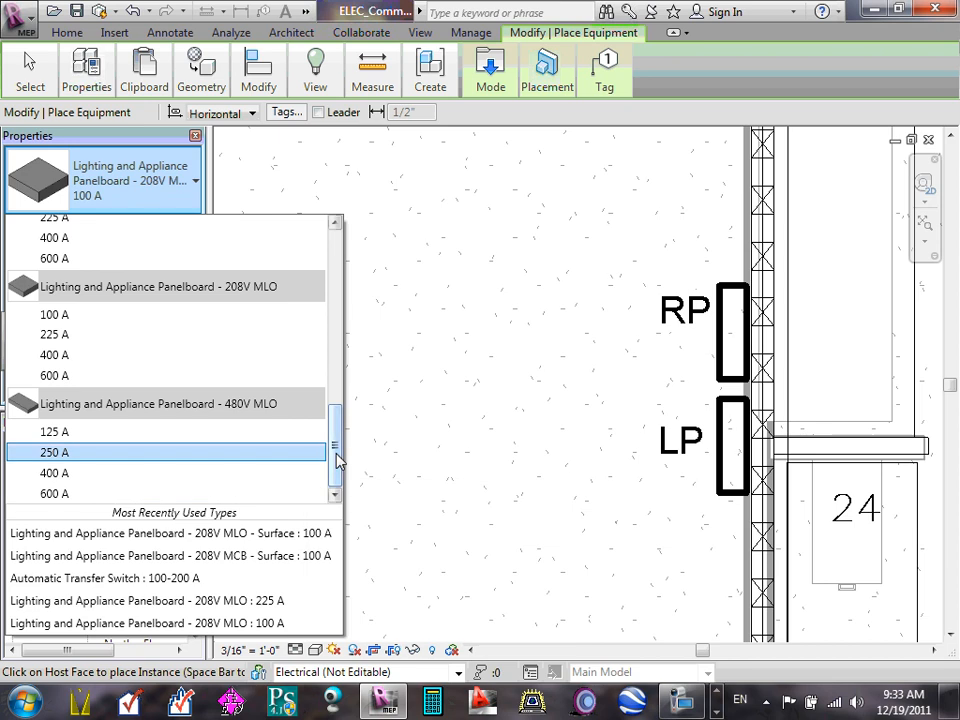
{"action": "left_click_drag", "start_coordinate": [336, 452], "coordinate": [343, 386]}
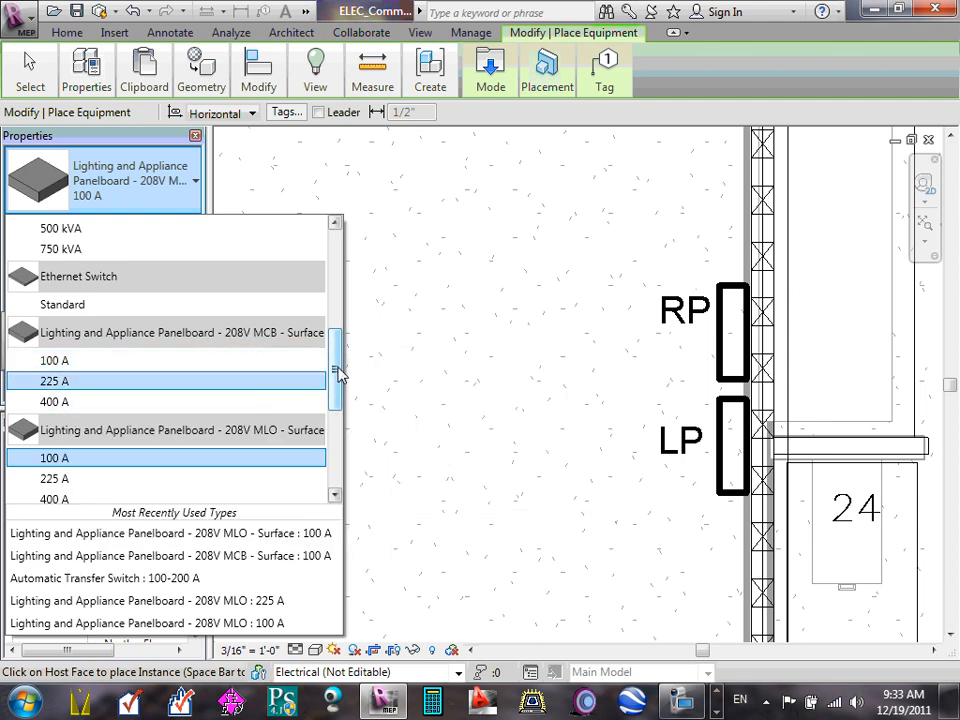
{"action": "left_click_drag", "start_coordinate": [338, 367], "coordinate": [337, 390]}
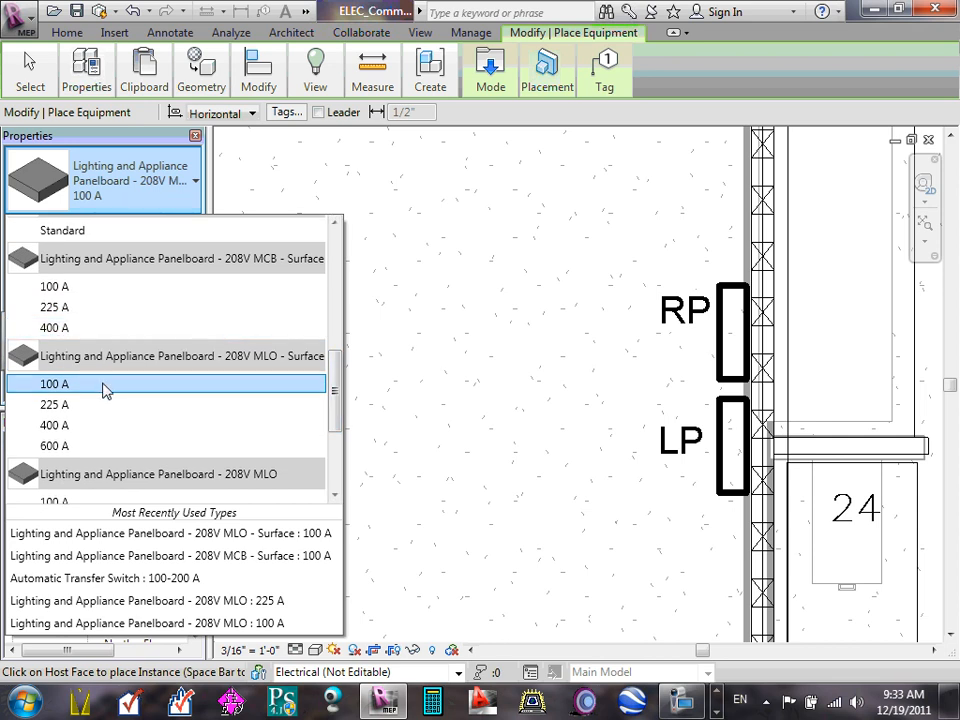
{"action": "scroll", "coordinate": [105, 390], "scroll_direction": "down", "scroll_amount": 1}
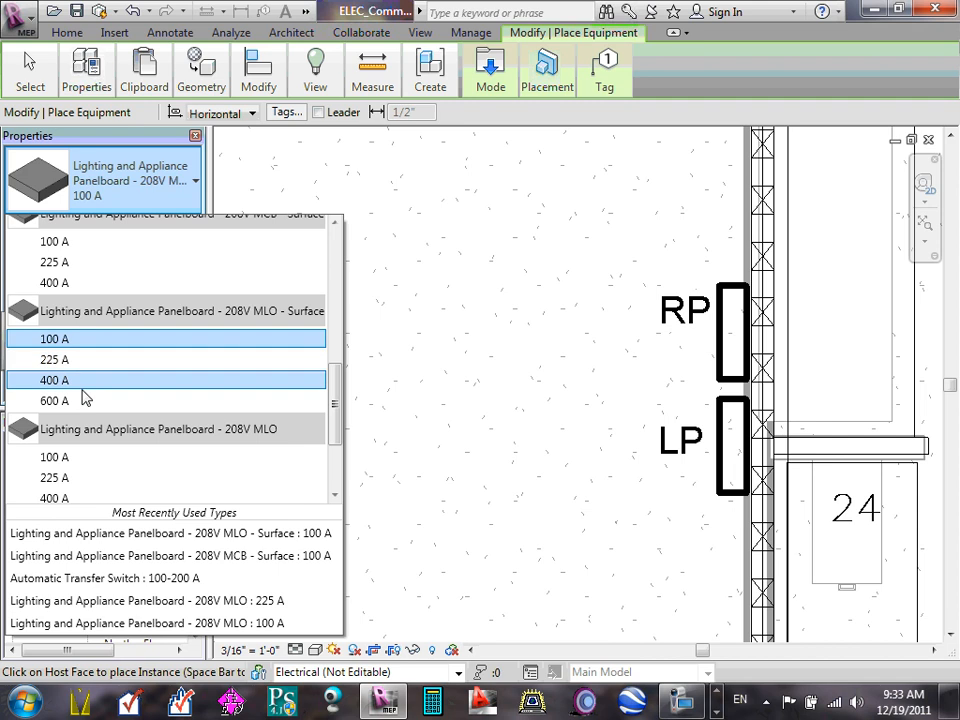
{"action": "scroll", "coordinate": [113, 362], "scroll_direction": "down", "scroll_amount": 1}
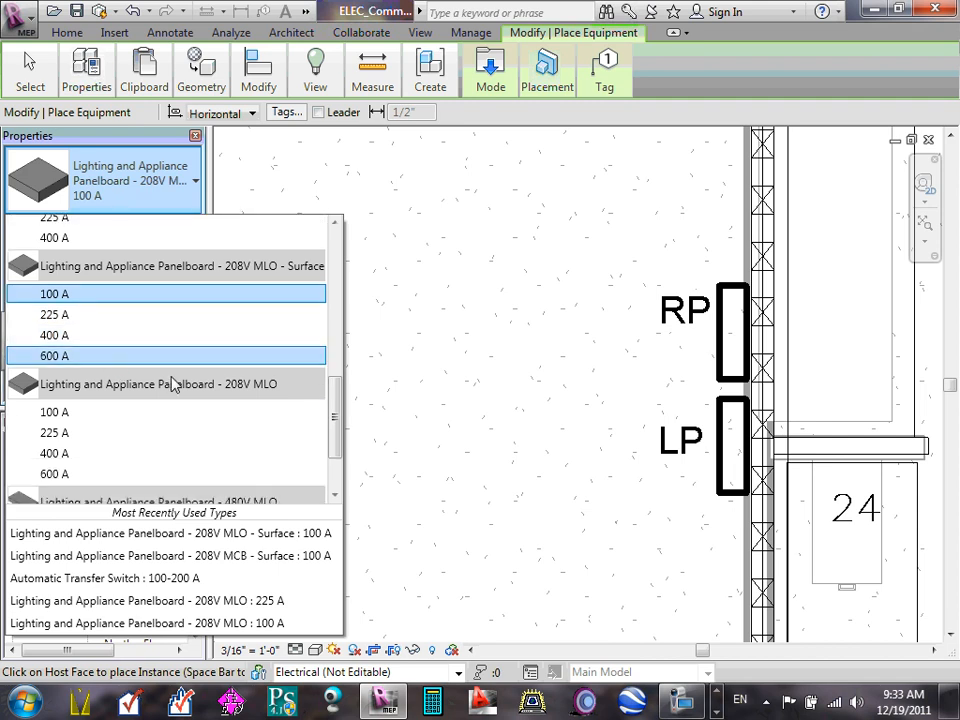
{"action": "scroll", "coordinate": [199, 402], "scroll_direction": "down", "scroll_amount": 1}
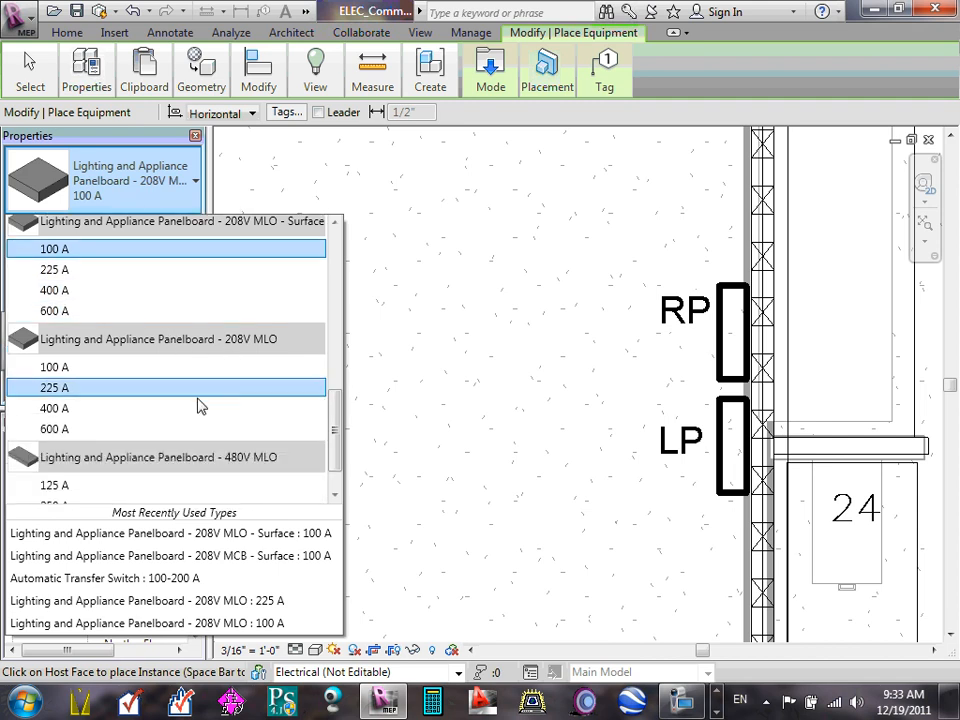
{"action": "scroll", "coordinate": [199, 400], "scroll_direction": "up", "scroll_amount": 3}
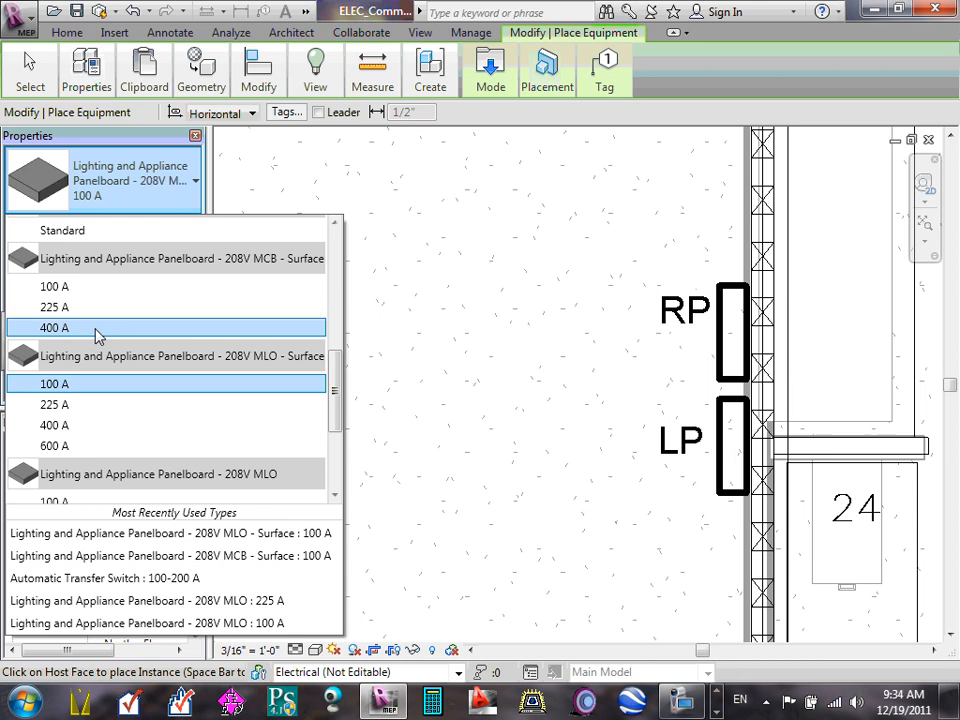
{"action": "scroll", "coordinate": [97, 335], "scroll_direction": "up", "scroll_amount": 3}
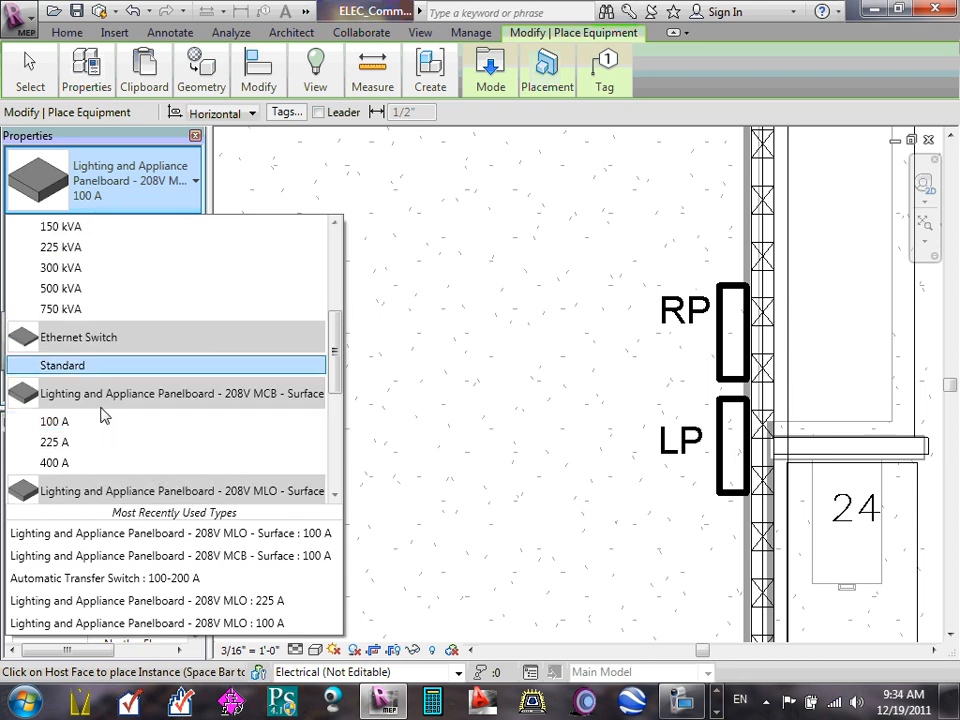
{"action": "scroll", "coordinate": [100, 408], "scroll_direction": "down", "scroll_amount": 3}
{"action": "mouse_move", "coordinate": [79, 336]}
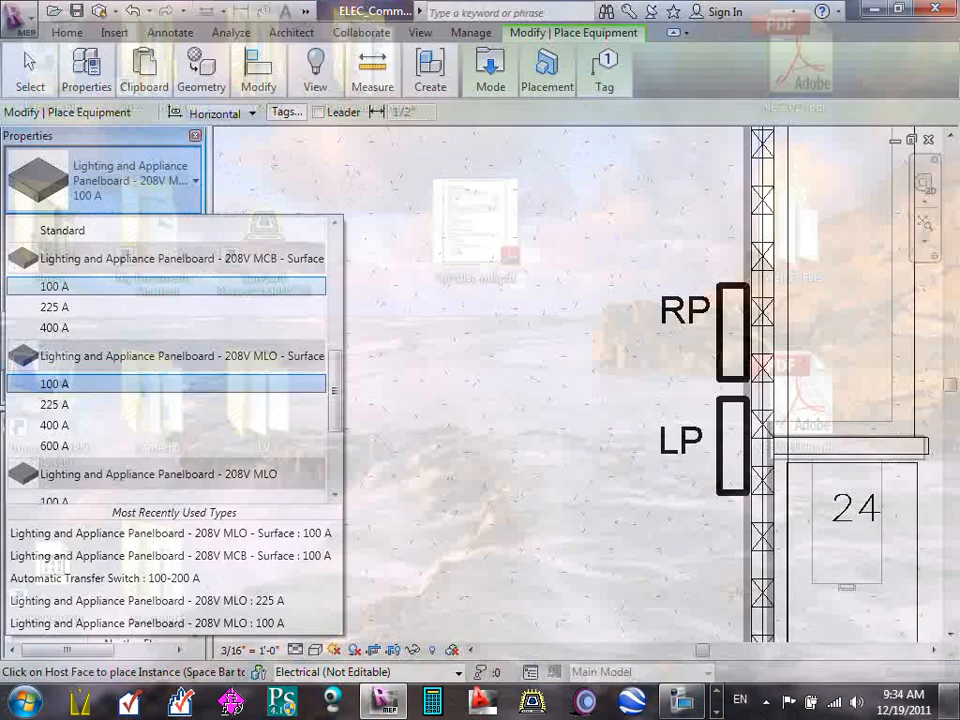
{"action": "scroll", "coordinate": [160, 401], "scroll_direction": "down", "scroll_amount": 3}
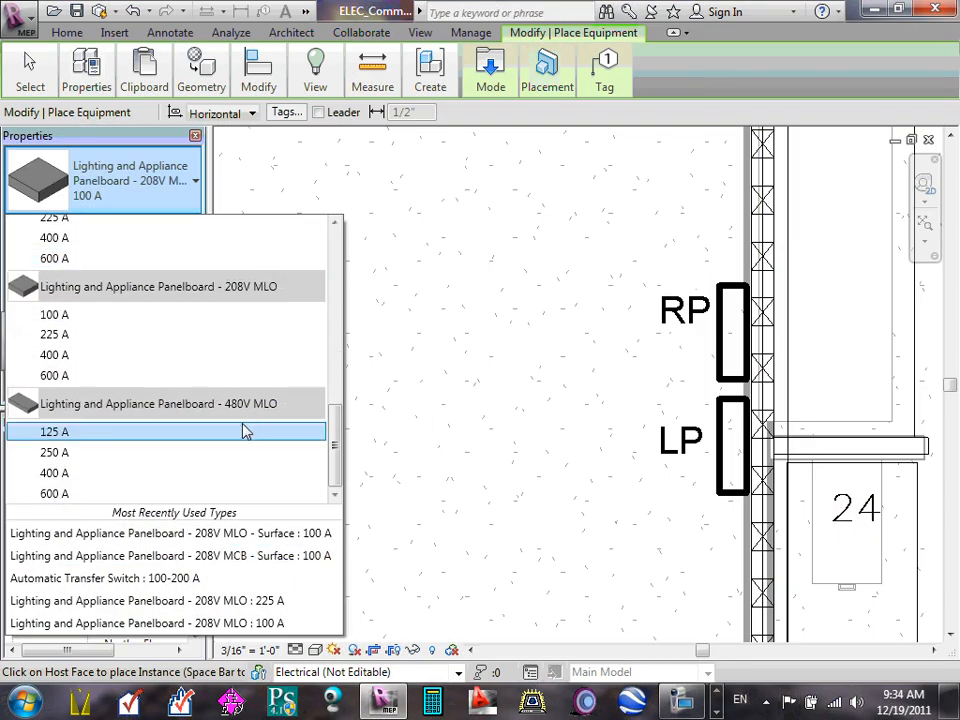
{"action": "scroll", "coordinate": [244, 404], "scroll_direction": "up", "scroll_amount": 1}
{"action": "scroll", "coordinate": [244, 407], "scroll_direction": "down", "scroll_amount": 1}
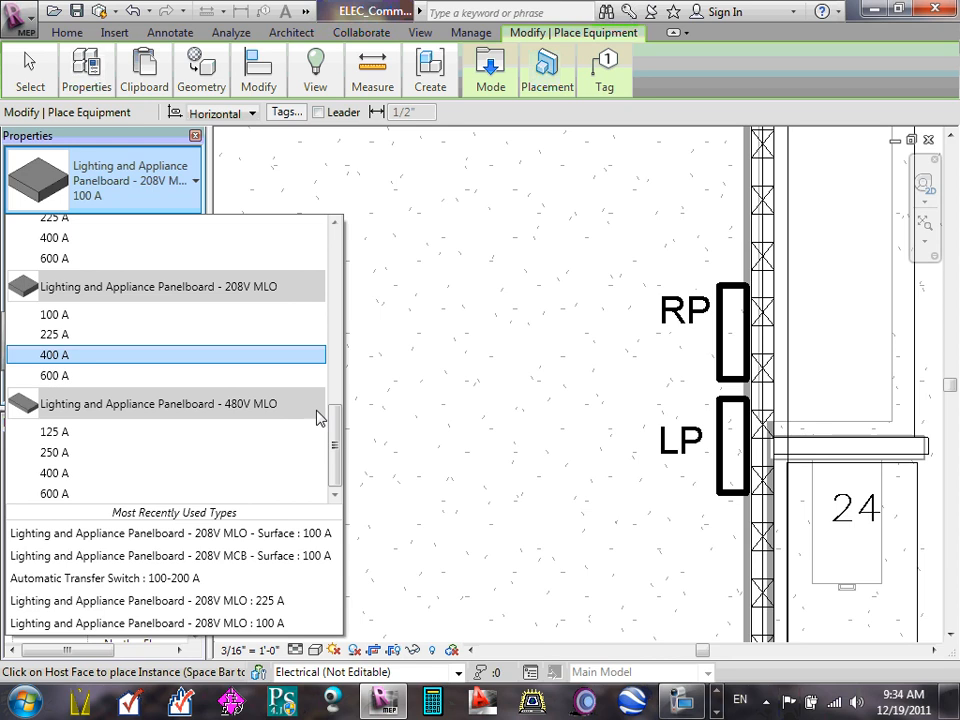
{"action": "left_click", "coordinate": [427, 387]}
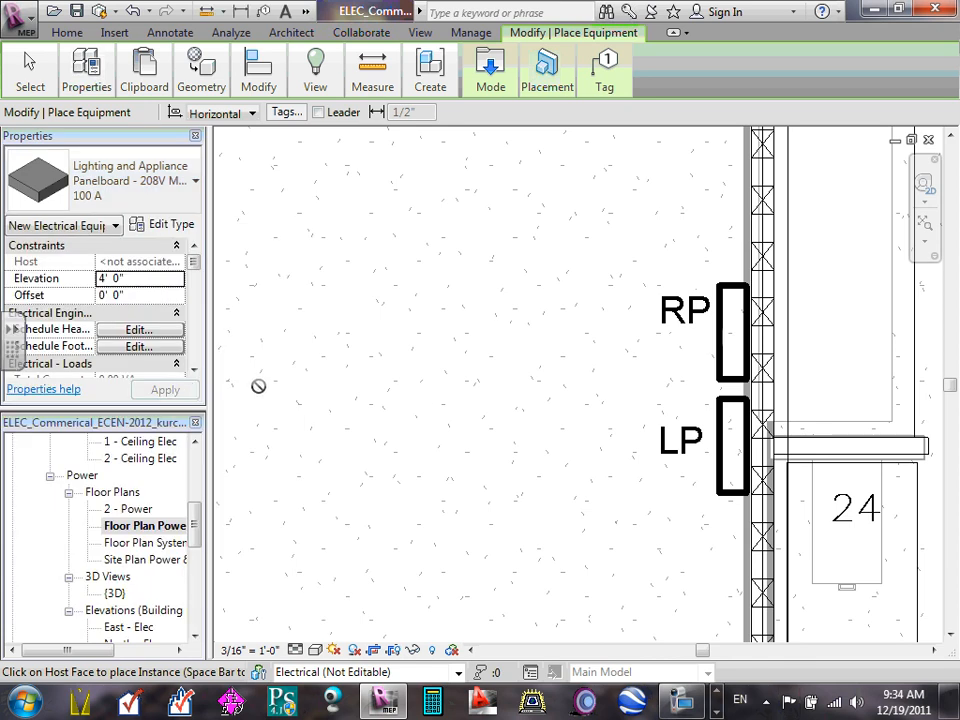
{"action": "key", "text": "Escape"}
- Collapse the Electrical views and Sheets branches, expand Electrical Equipment under Families, and widen the project browser to fit the full family names
{"action": "left_click_drag", "start_coordinate": [195, 514], "coordinate": [197, 458]}
{"action": "left_click", "coordinate": [31, 459]}
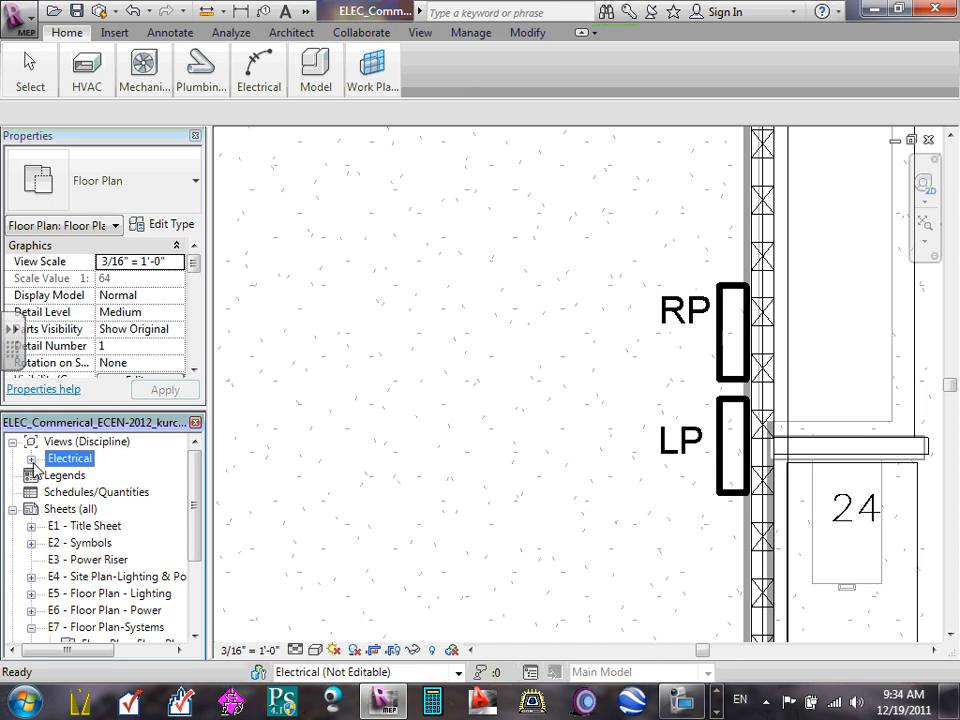
{"action": "left_click", "coordinate": [12, 509]}
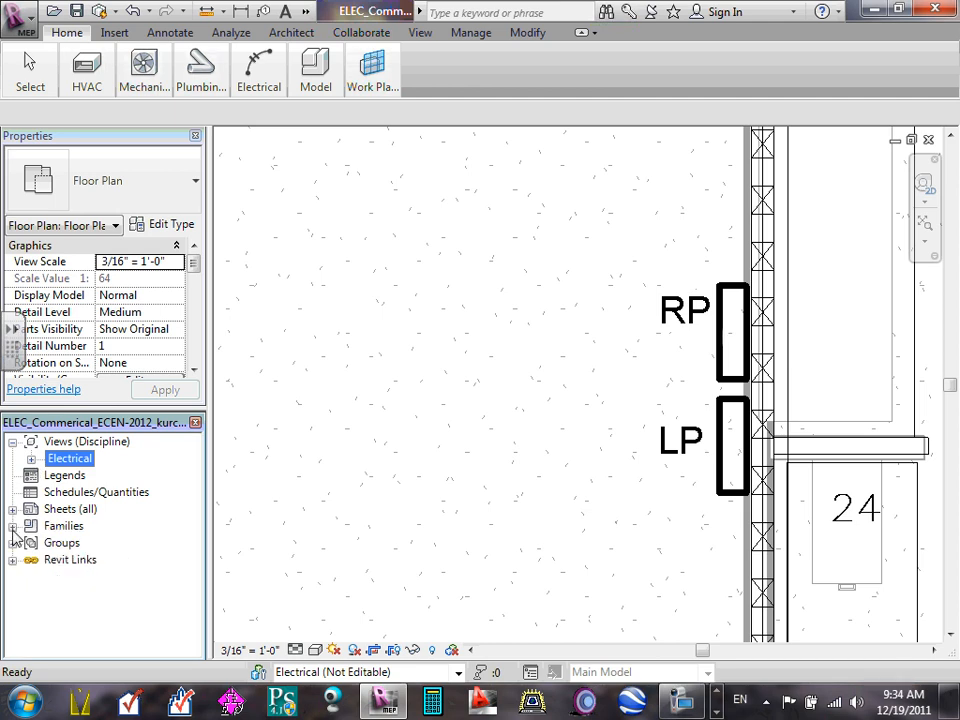
{"action": "left_click", "coordinate": [12, 527]}
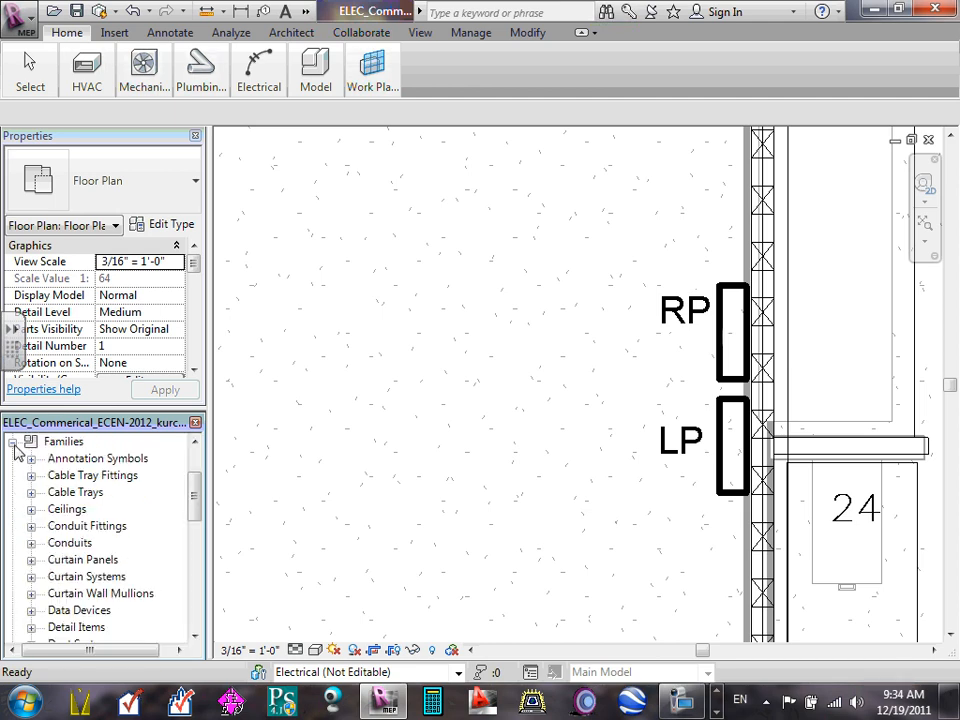
{"action": "scroll", "coordinate": [66, 530], "scroll_direction": "down", "scroll_amount": 3}
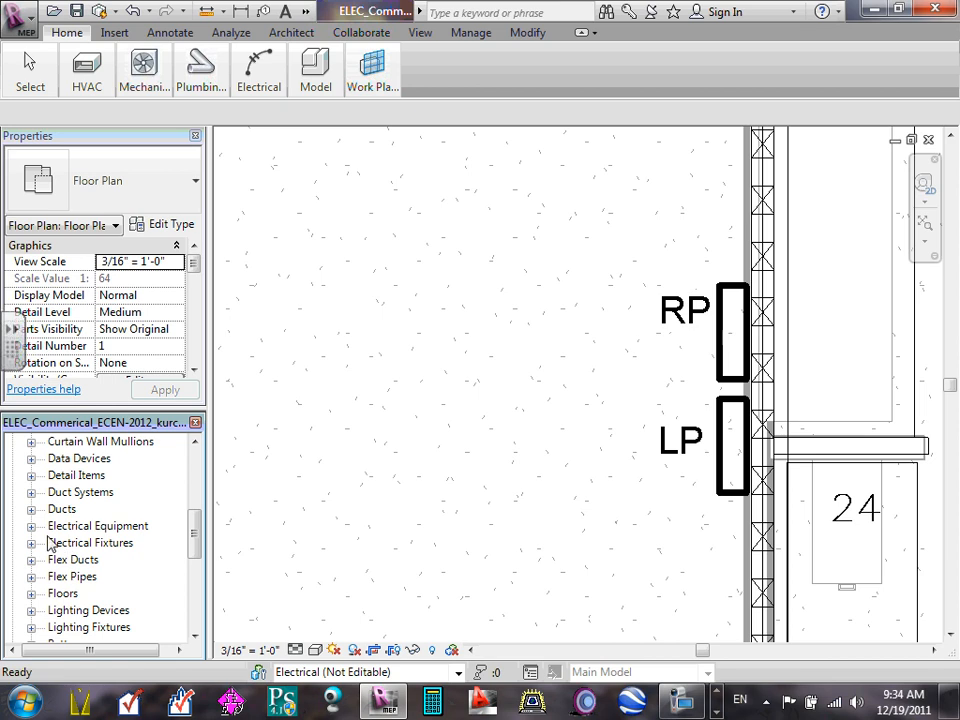
{"action": "left_click", "coordinate": [31, 526]}
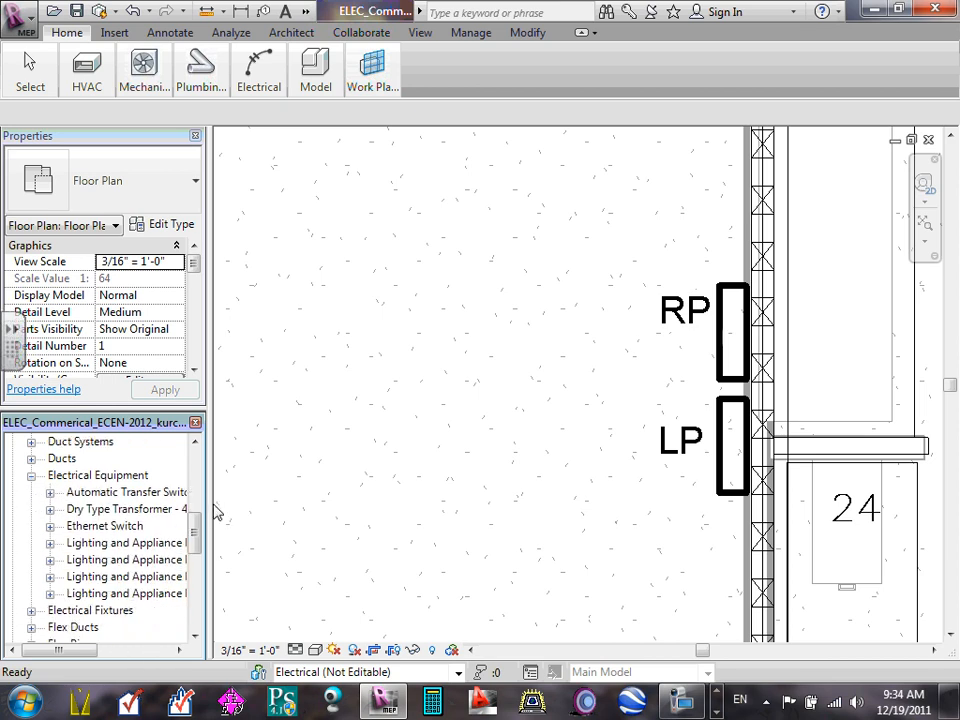
{"action": "left_click_drag", "start_coordinate": [211, 503], "coordinate": [393, 503]}
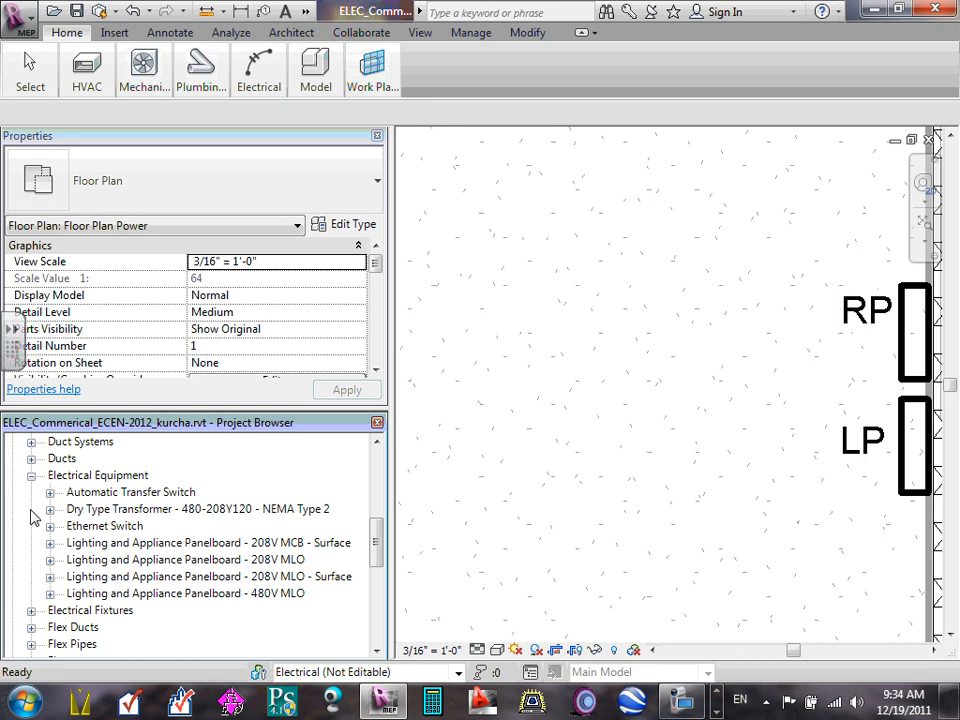
{"action": "scroll", "coordinate": [58, 495], "scroll_direction": "up", "scroll_amount": 1}
{"action": "scroll", "coordinate": [58, 495], "scroll_direction": "up", "scroll_amount": 5}
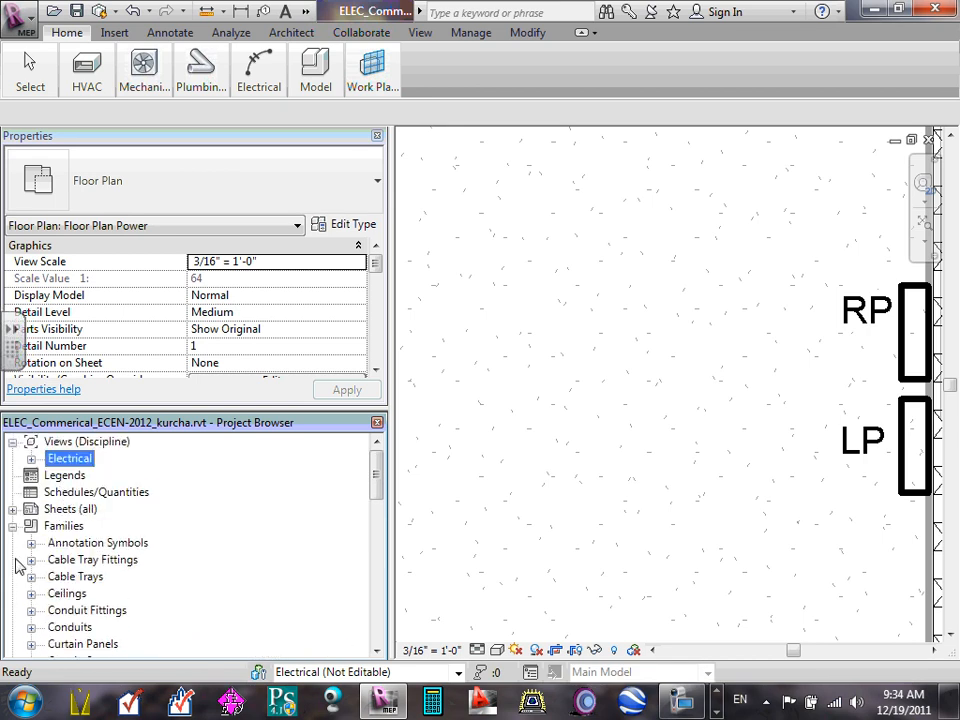
{"action": "scroll", "coordinate": [14, 533], "scroll_direction": "down", "scroll_amount": 6}
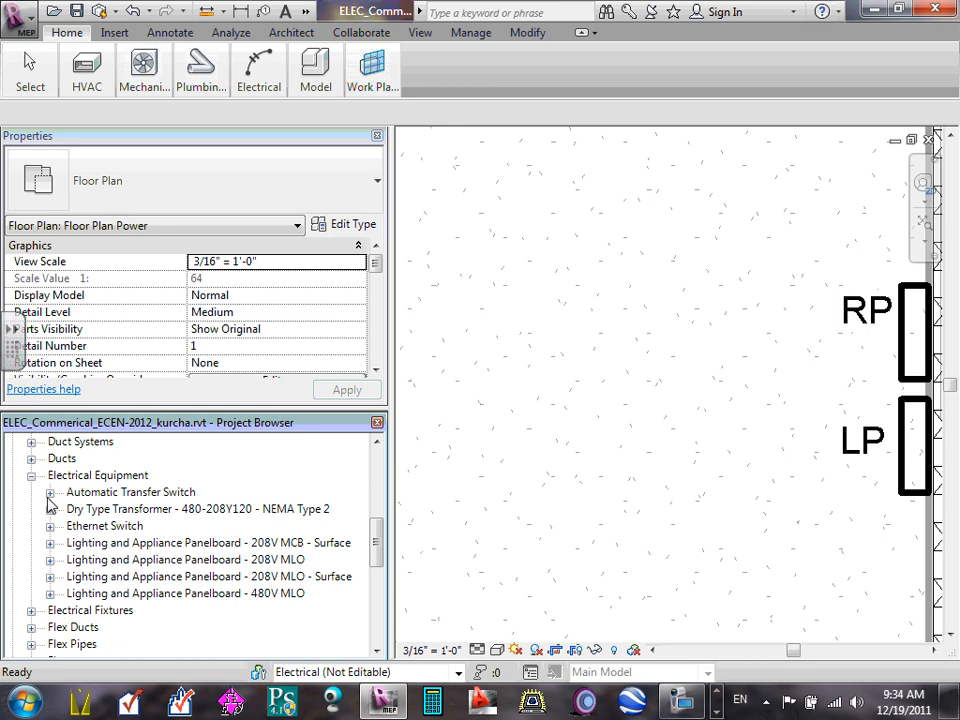
- Examine the types under Automatic Transfer Switch, Dry Type Transformer, and the 208V MCB - Surface, 208V MLO - Surface and 480V MLO panelboard families
{"action": "left_click", "coordinate": [50, 493]}
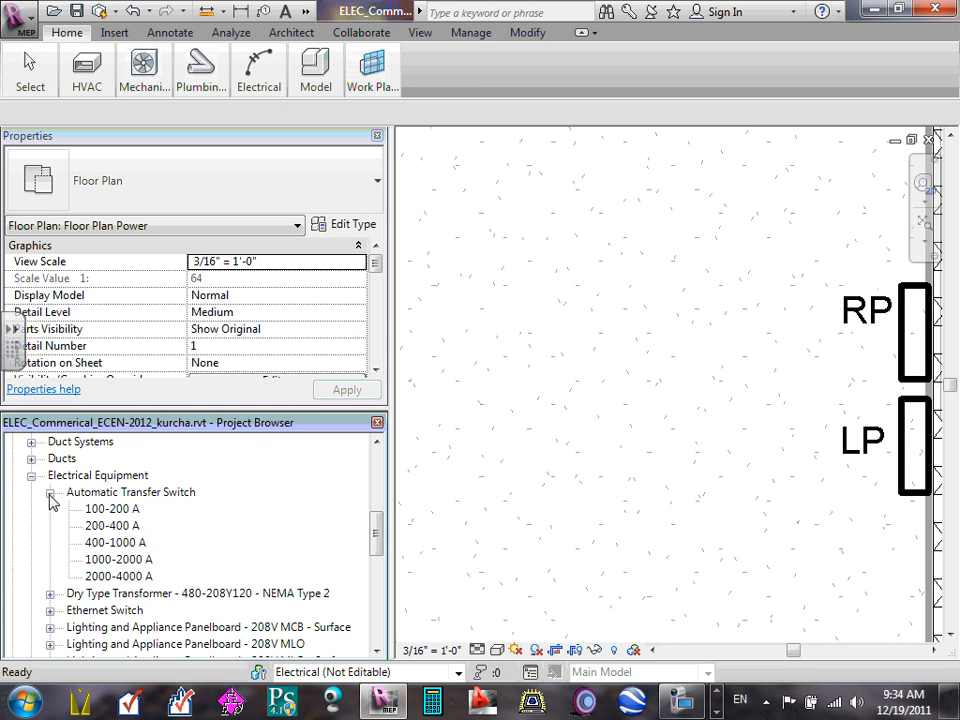
{"action": "left_click", "coordinate": [50, 493]}
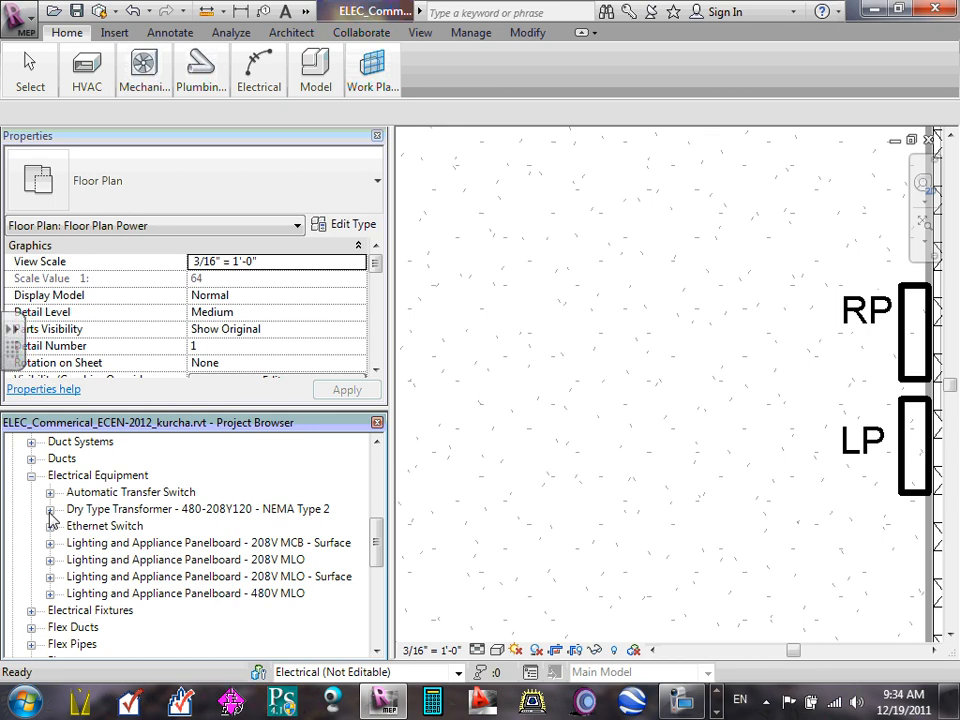
{"action": "left_click", "coordinate": [50, 509]}
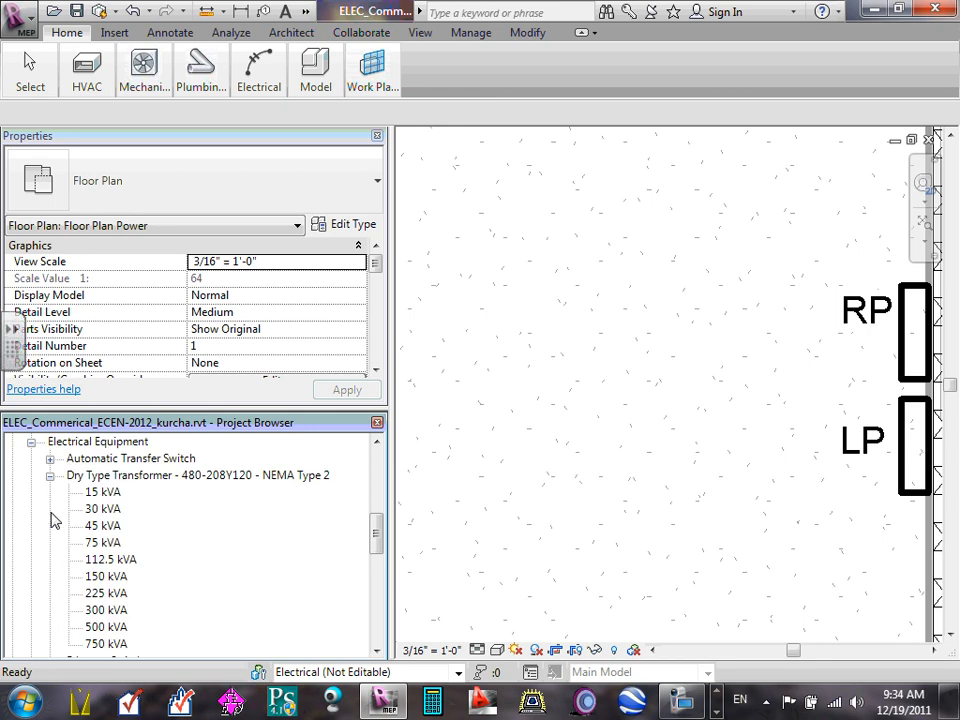
{"action": "left_click", "coordinate": [50, 475]}
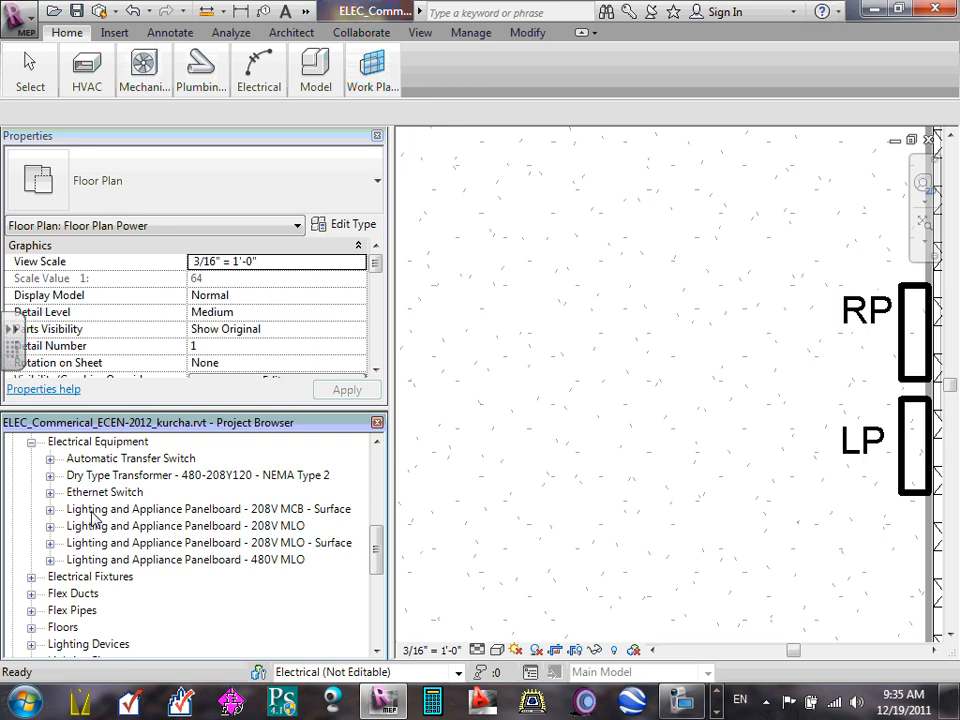
{"action": "left_click", "coordinate": [50, 509]}
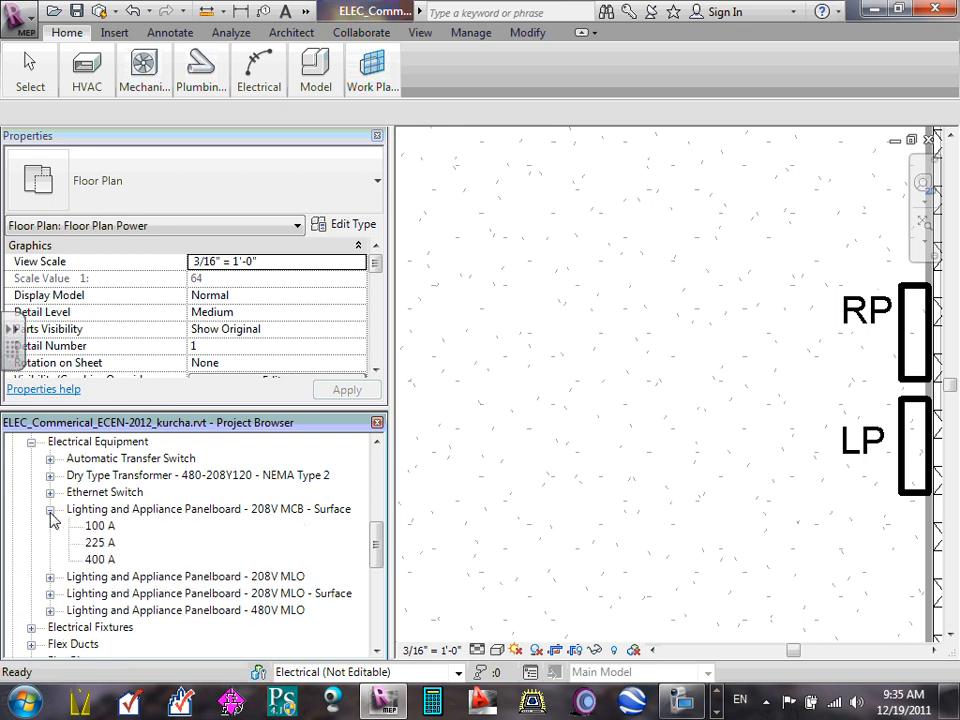
{"action": "left_click", "coordinate": [50, 509]}
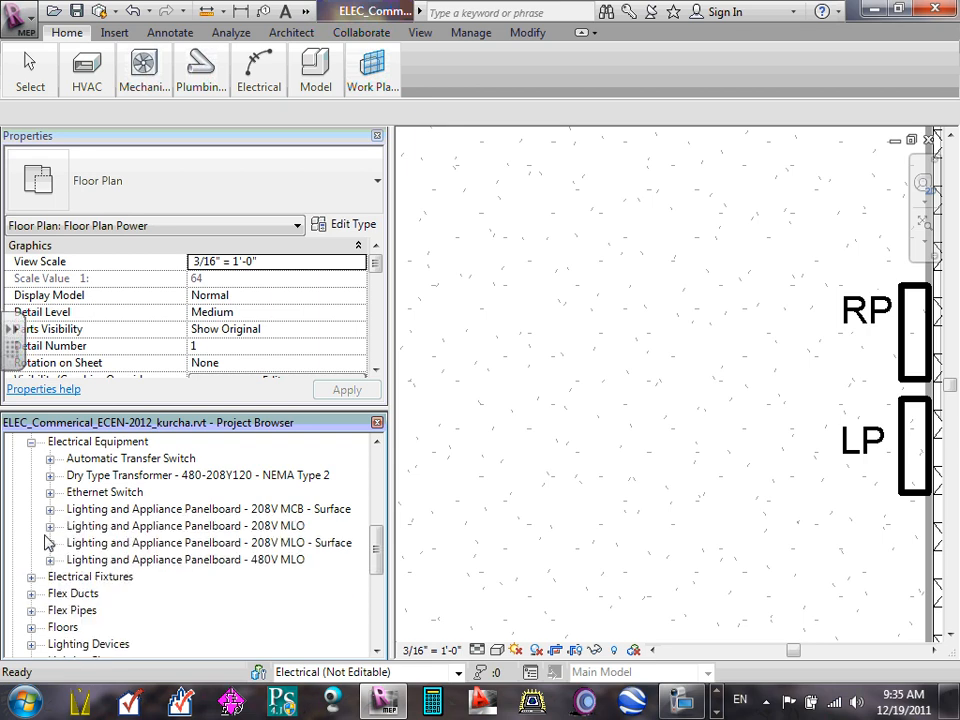
{"action": "left_click", "coordinate": [50, 543]}
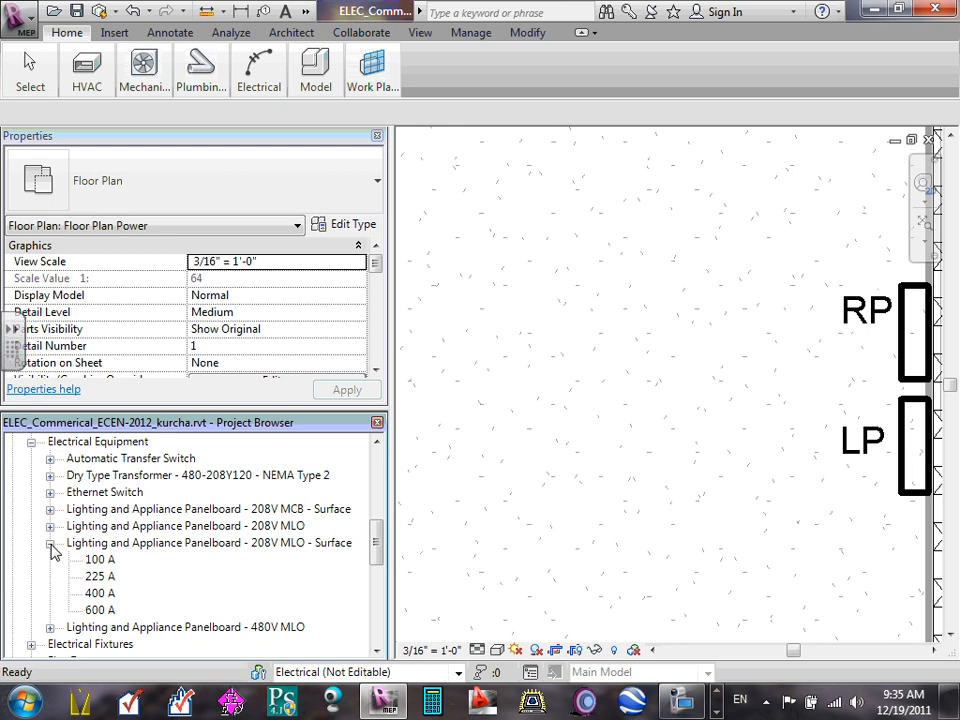
{"action": "left_click", "coordinate": [50, 543]}
{"action": "left_click", "coordinate": [50, 560]}
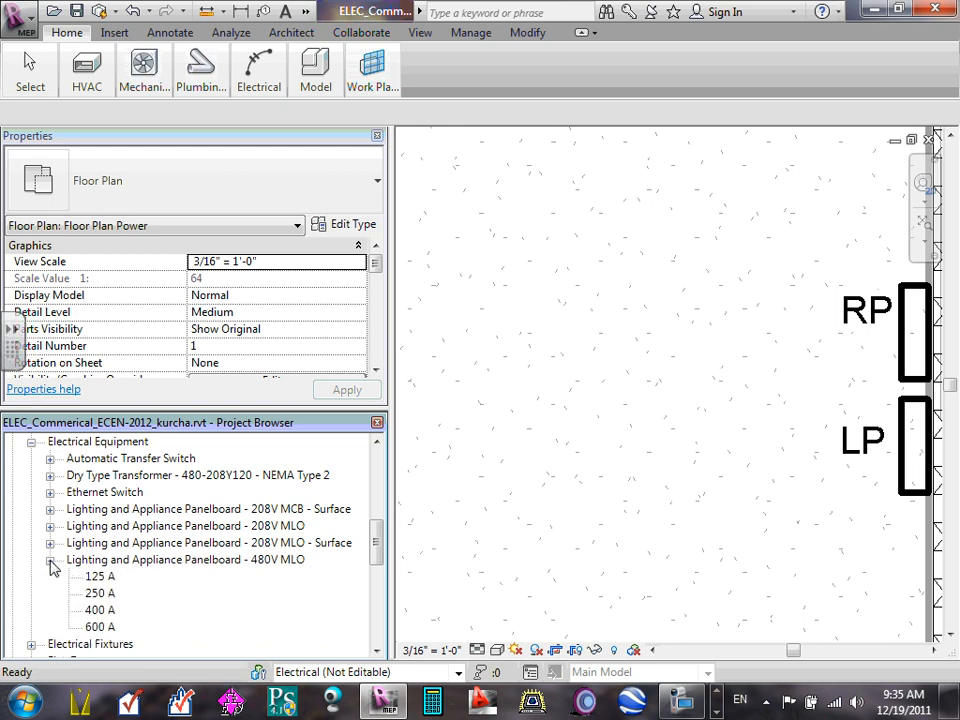
{"action": "left_click", "coordinate": [50, 560]}
{"action": "left_click", "coordinate": [50, 560]}
{"action": "scroll", "coordinate": [52, 568], "scroll_direction": "down", "scroll_amount": 1}
{"action": "scroll", "coordinate": [52, 568], "scroll_direction": "down", "scroll_amount": 1}
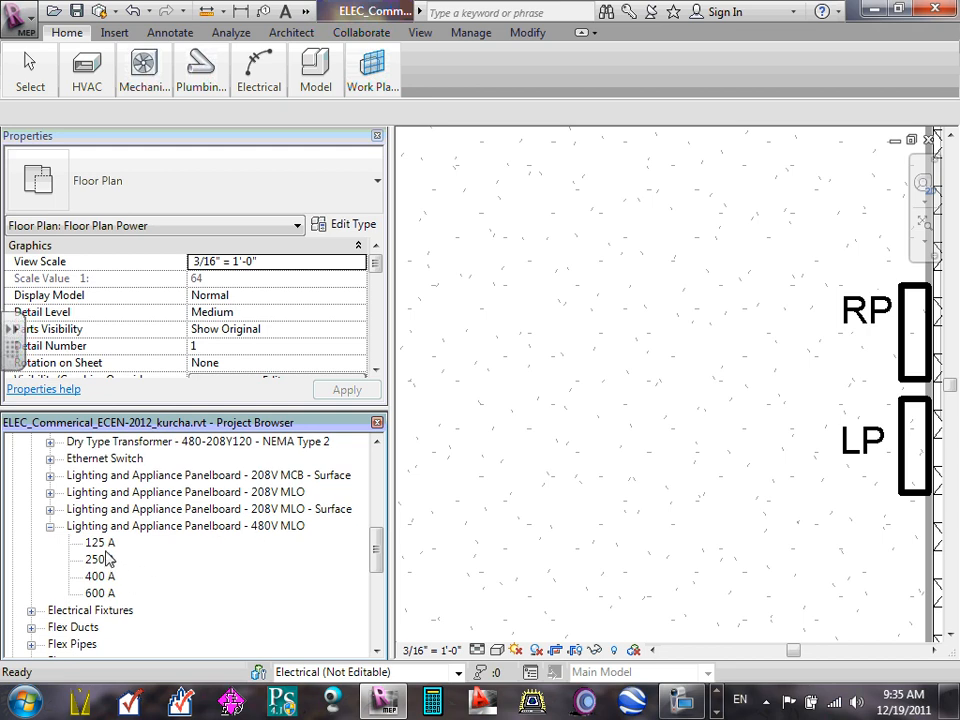
{"action": "left_click", "coordinate": [49, 526]}
{"action": "scroll", "coordinate": [60, 535], "scroll_direction": "up", "scroll_amount": 2}
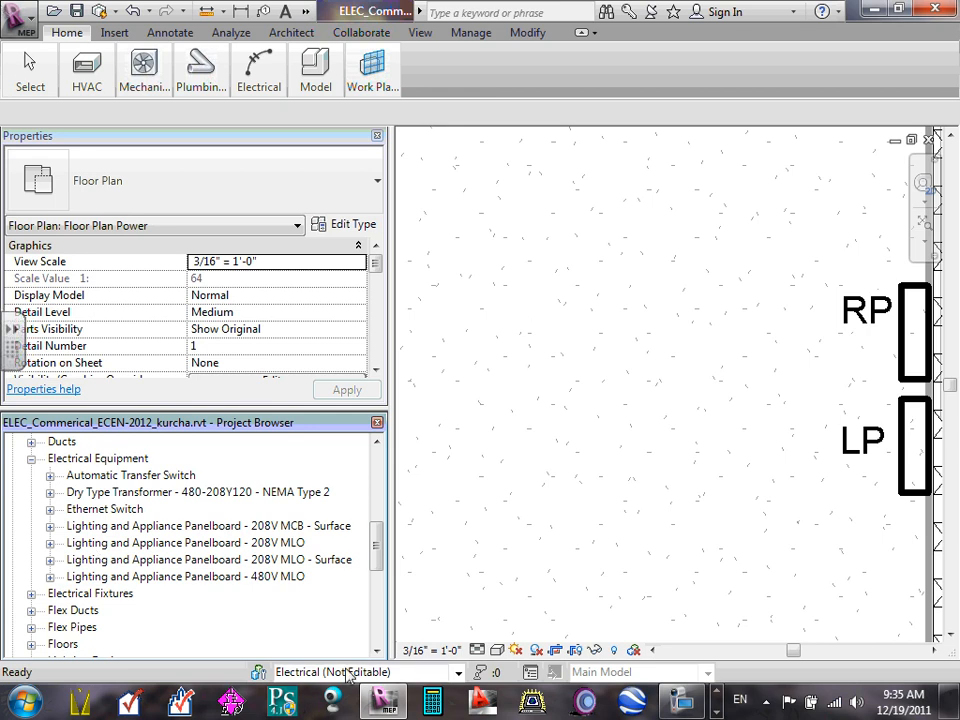
- Narrow the project browser and properties palette to enlarge the drawing area, leaving the Electrical views branch collapsed
{"action": "left_click_drag", "start_coordinate": [376, 553], "coordinate": [376, 468]}
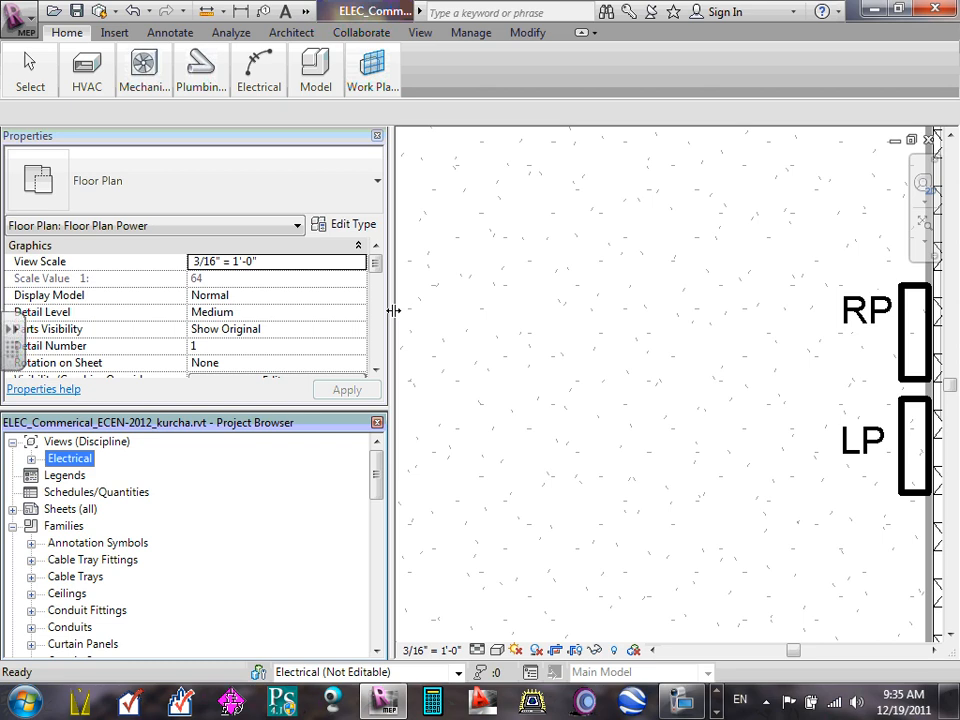
{"action": "left_click_drag", "start_coordinate": [393, 311], "coordinate": [200, 315]}
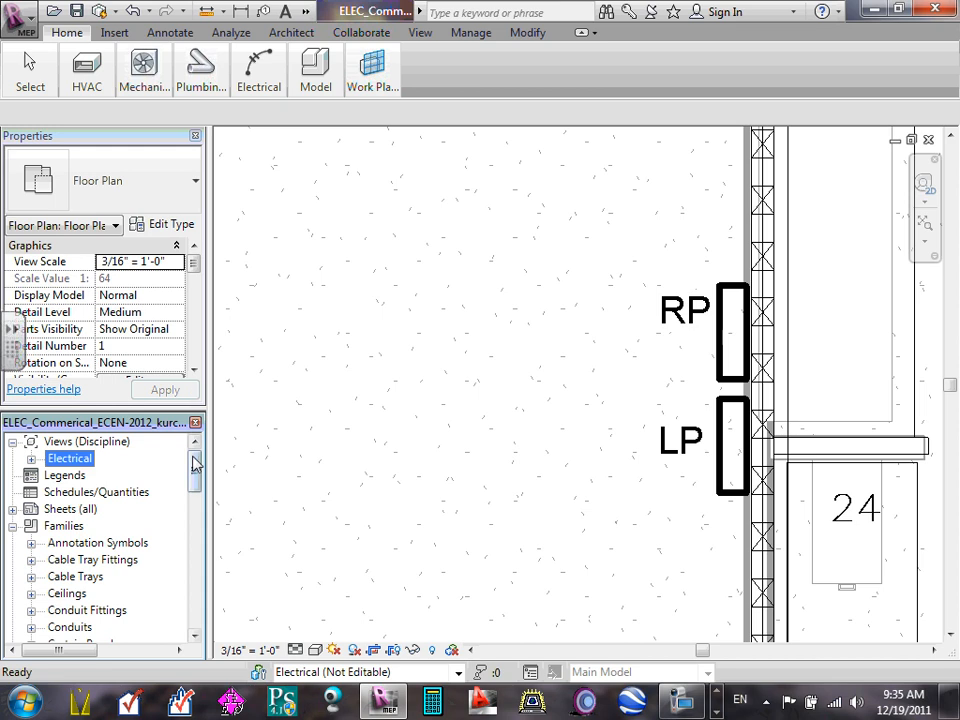
{"action": "left_click", "coordinate": [31, 458]}
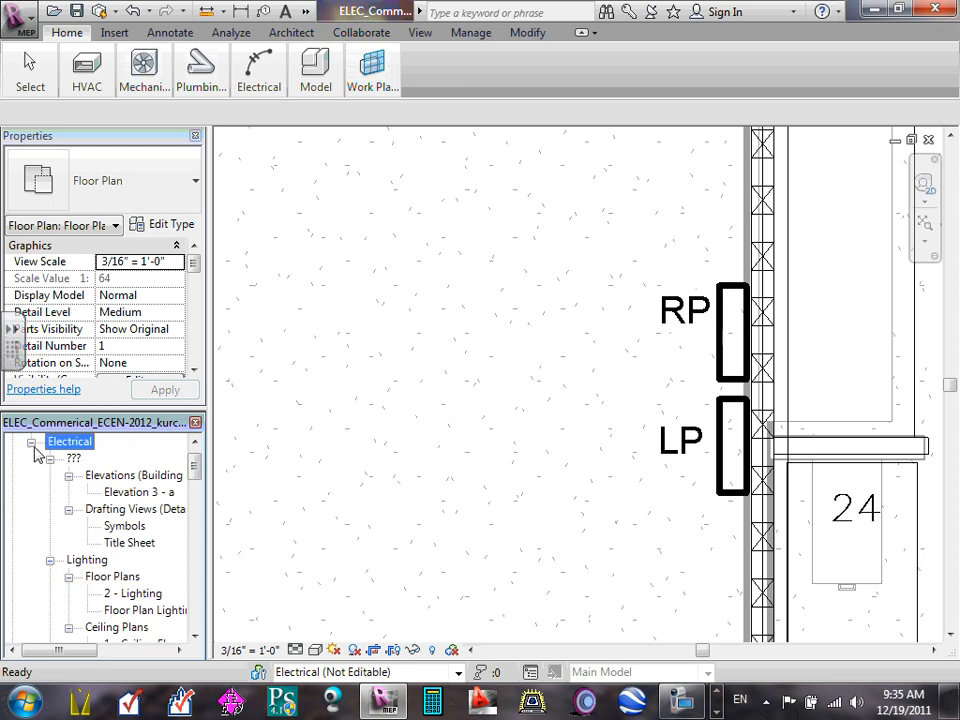
{"action": "left_click", "coordinate": [31, 441]}
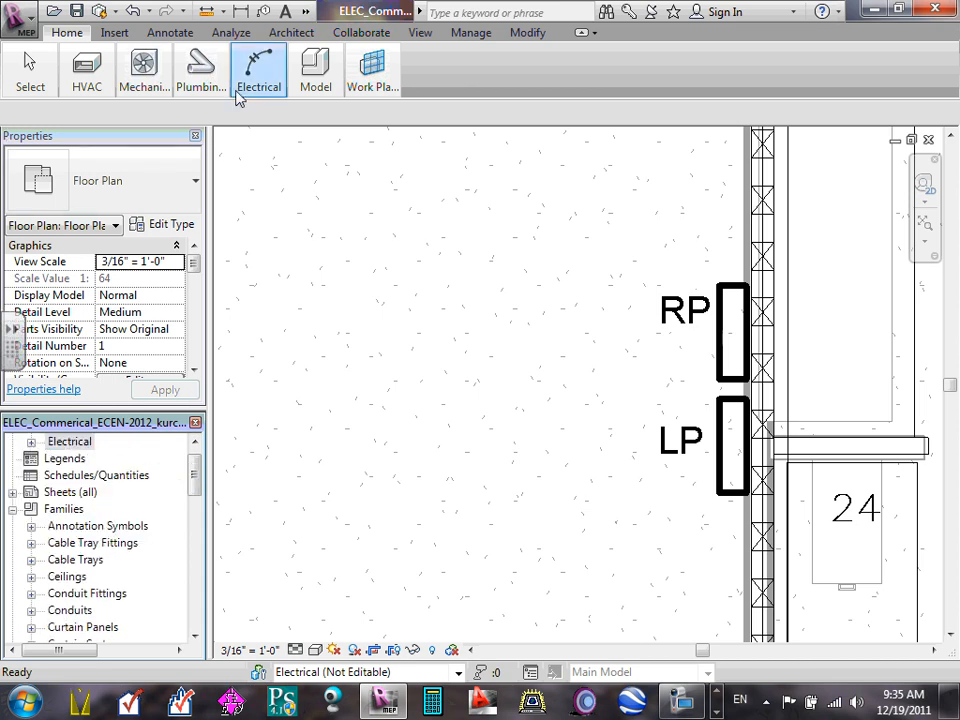
{"action": "mouse_move", "coordinate": [257, 78]}
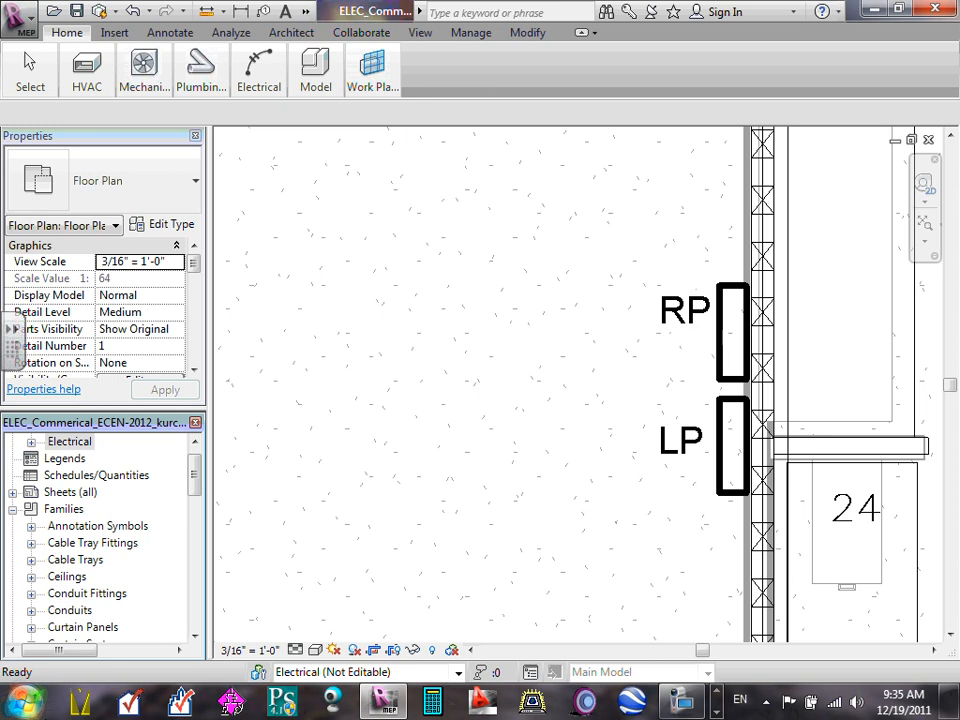
{"action": "left_click_drag", "start_coordinate": [194, 475], "coordinate": [191, 590]}
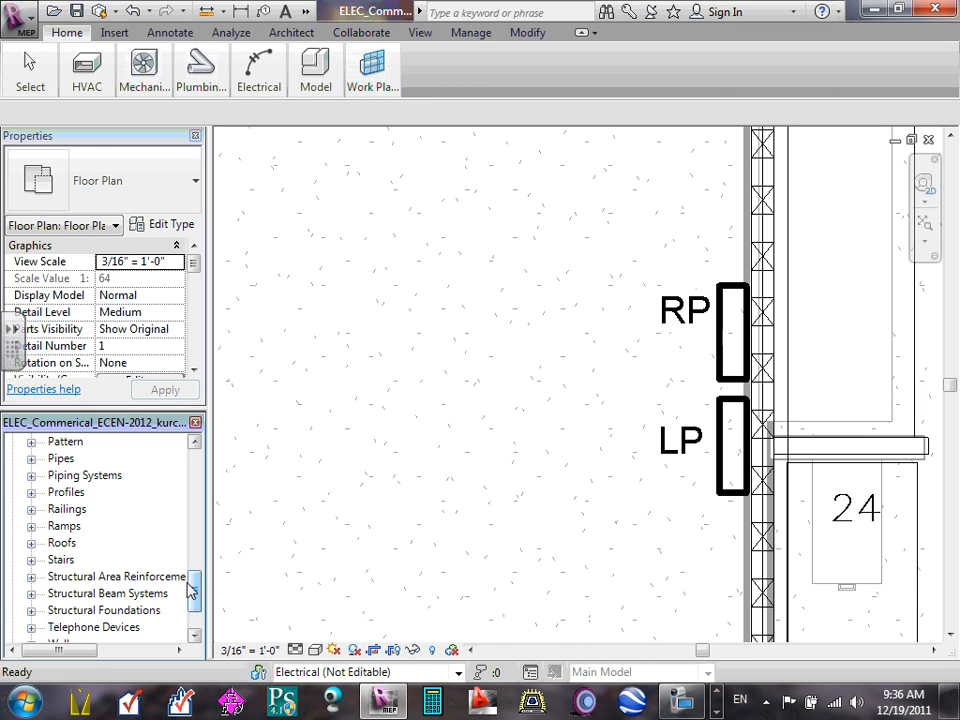
{"action": "left_click_drag", "start_coordinate": [190, 584], "coordinate": [138, 3]}
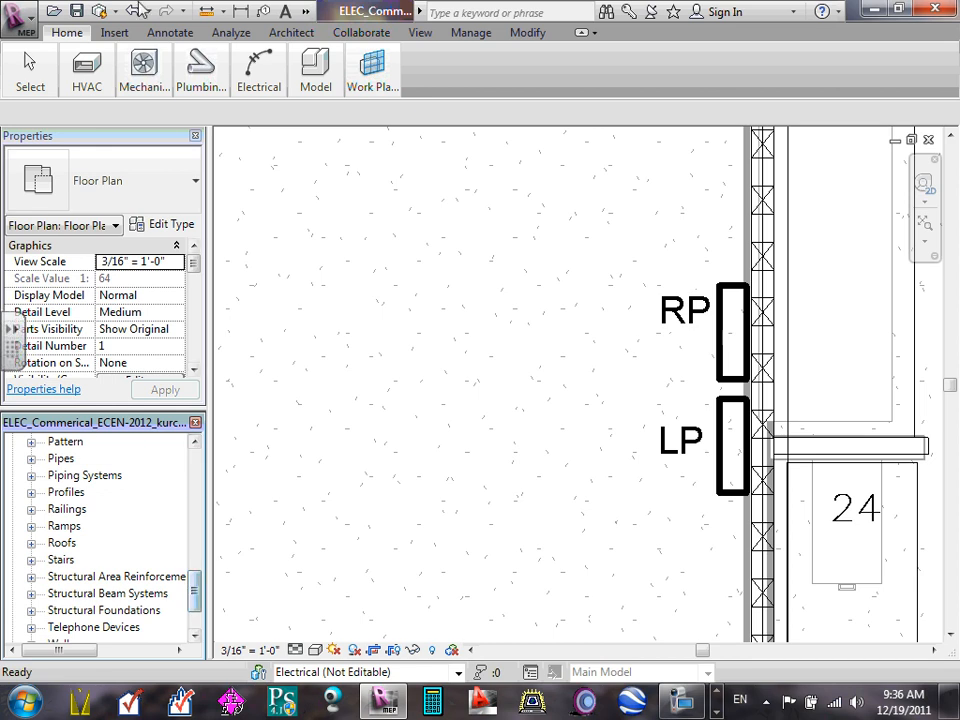
{"action": "left_click", "coordinate": [195, 184]}
{"action": "left_click", "coordinate": [194, 186]}
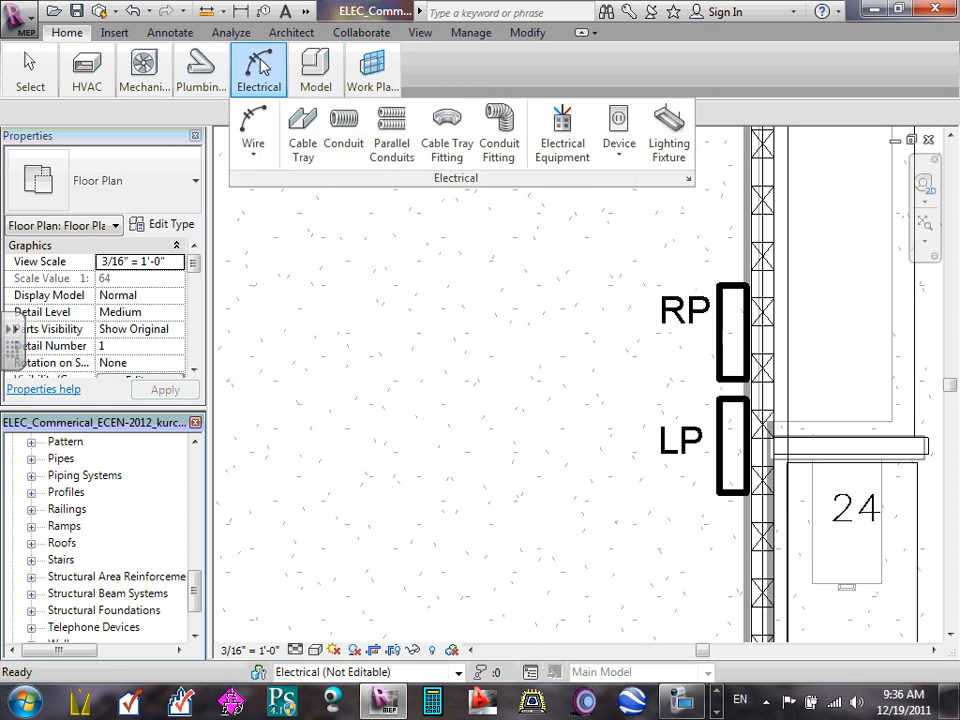
- Place a 600 A Lighting and Appliance Panelboard - 208V MLO - Surface on room 116's wall beside panel RP, near the exterior corner
{"action": "mouse_move", "coordinate": [327, 66]}
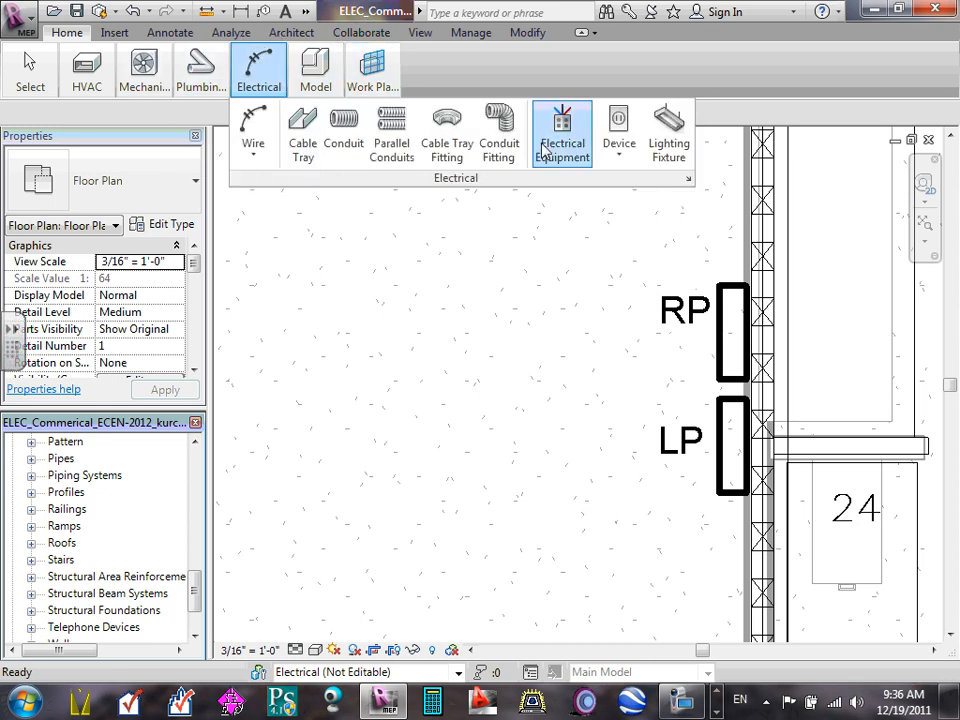
{"action": "left_click", "coordinate": [548, 155]}
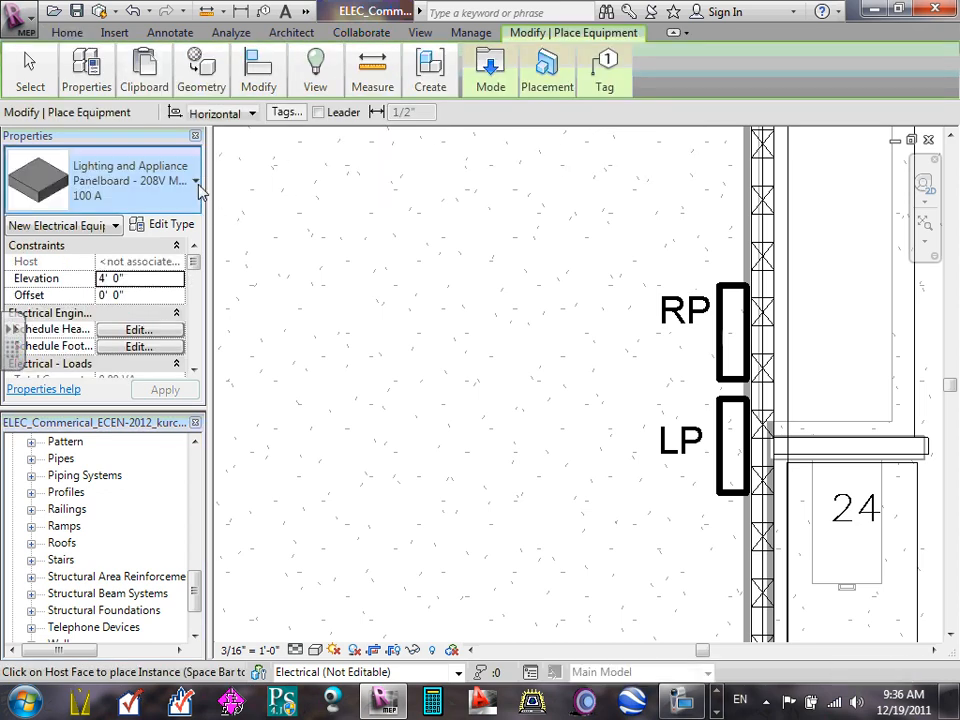
{"action": "left_click", "coordinate": [200, 196]}
{"action": "scroll", "coordinate": [180, 476], "scroll_direction": "down", "scroll_amount": 2}
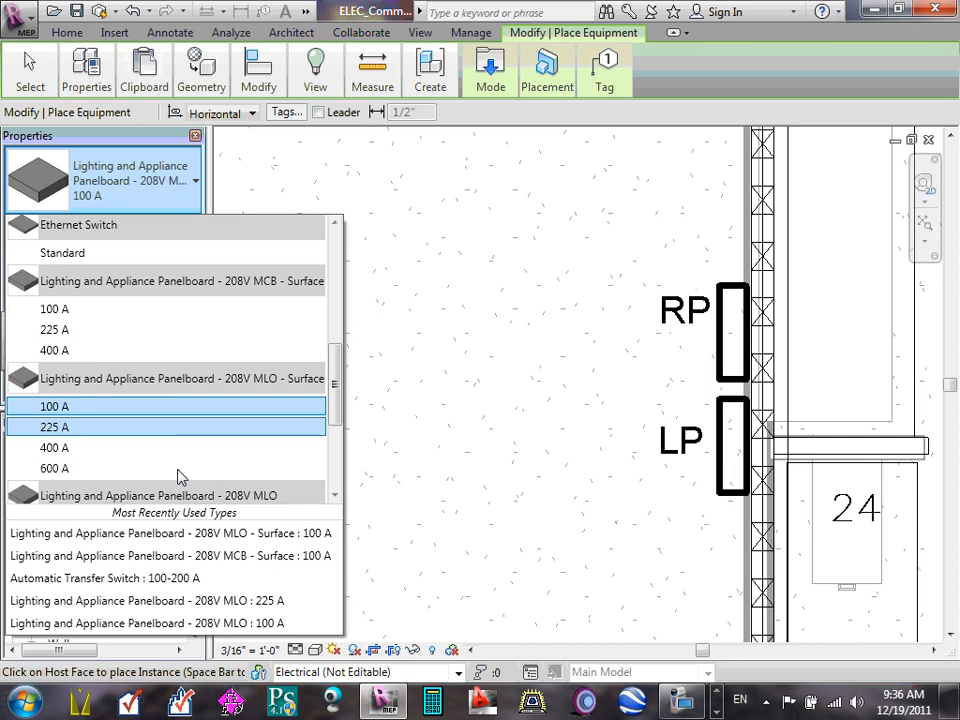
{"action": "left_click", "coordinate": [88, 468]}
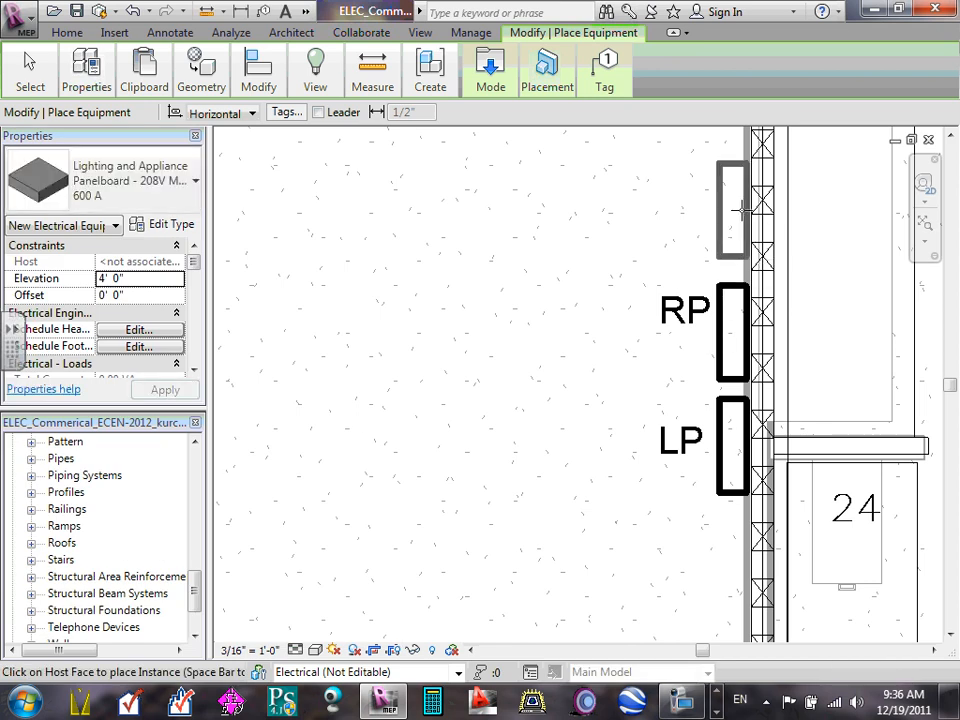
{"action": "scroll", "coordinate": [742, 209], "scroll_direction": "down", "scroll_amount": 3}
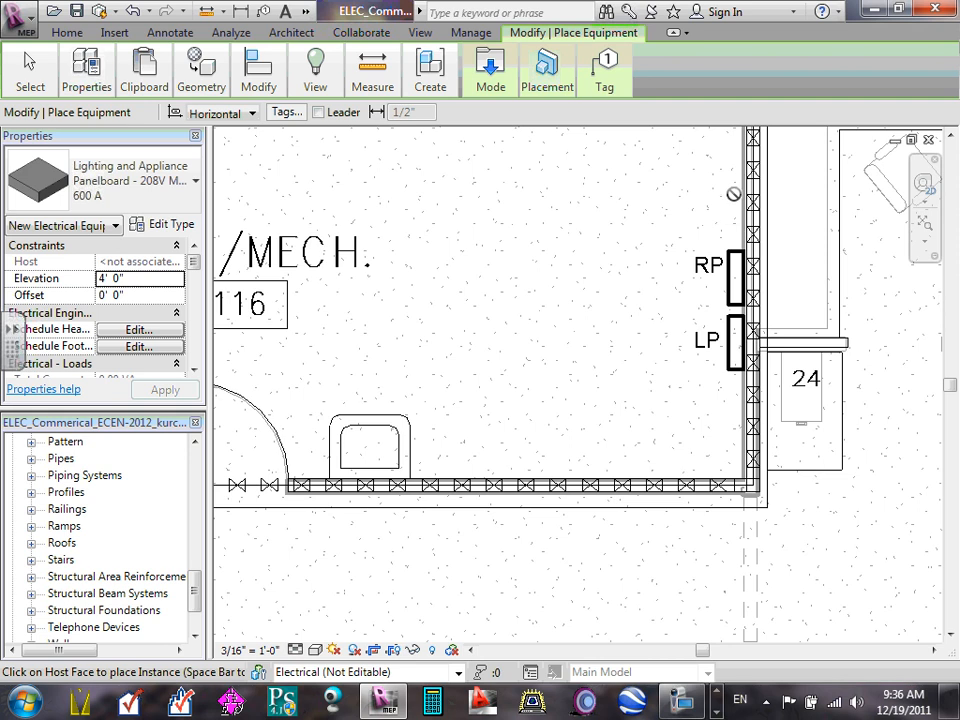
{"action": "middle_click_drag", "start_coordinate": [733, 193], "coordinate": [714, 249]}
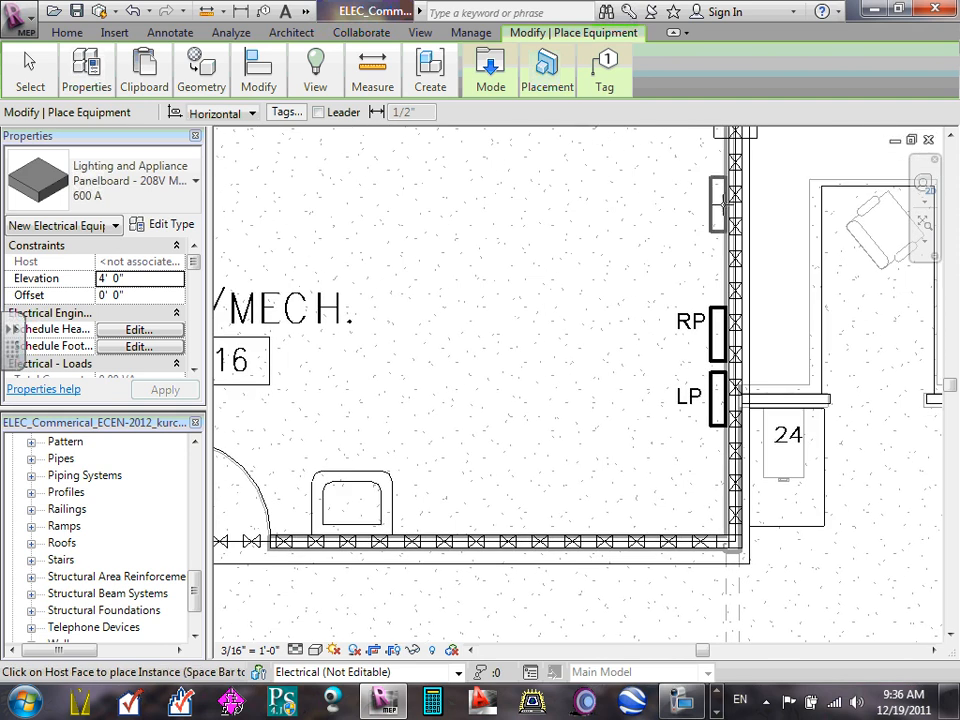
{"action": "middle_click_drag", "start_coordinate": [718, 200], "coordinate": [710, 308]}
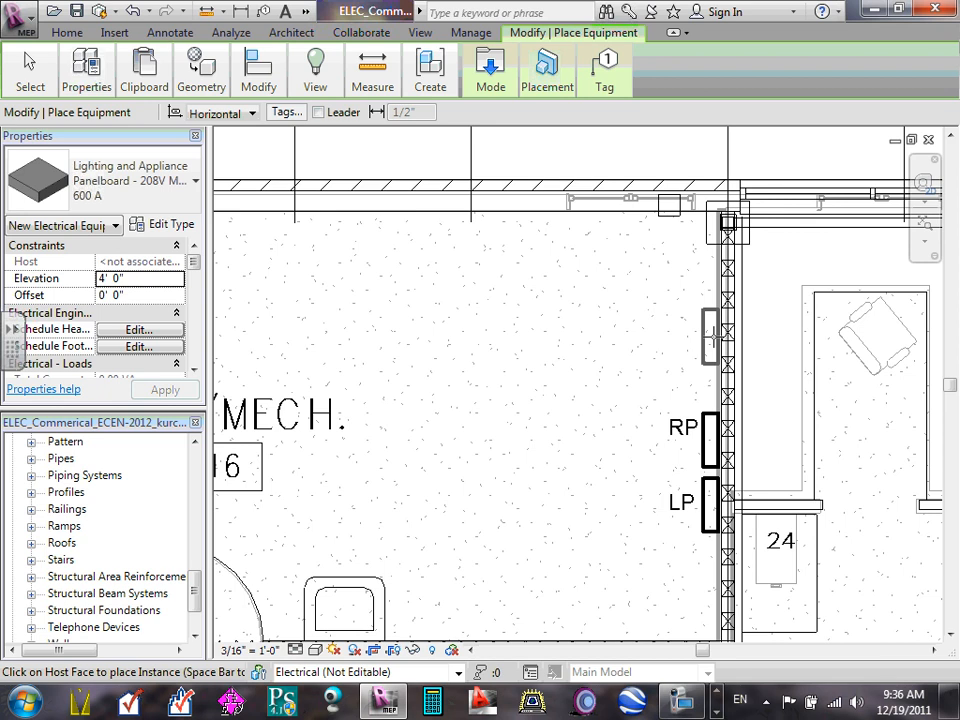
{"action": "left_click", "coordinate": [711, 333]}
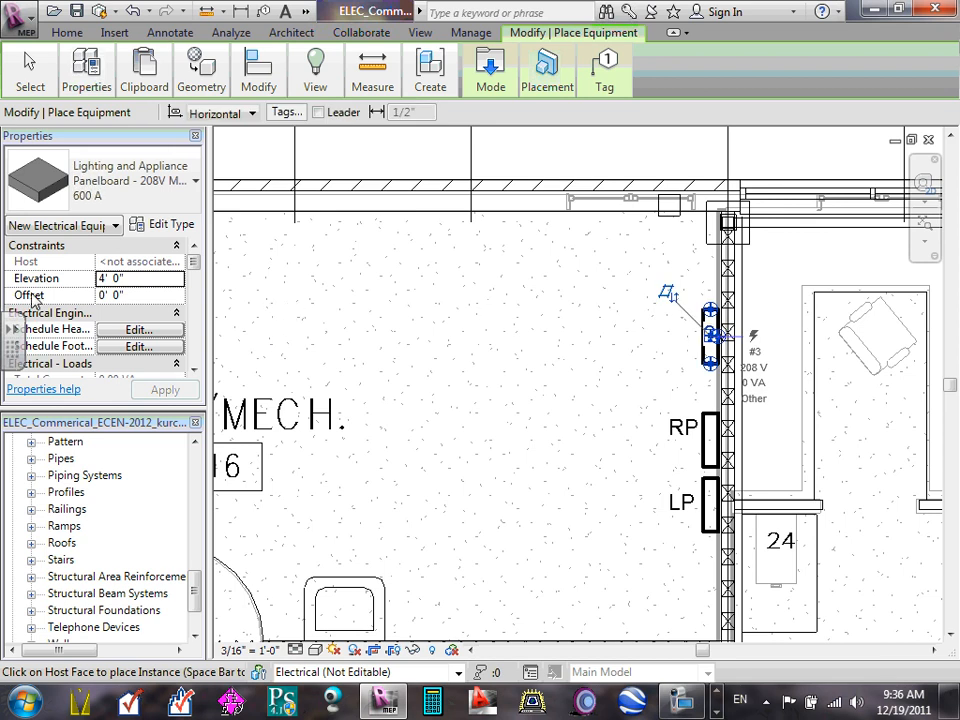
- Try to set the new panelboard's Panel Name to MP while still in equipment placement, and end the placement command
{"action": "left_click", "coordinate": [194, 369]}
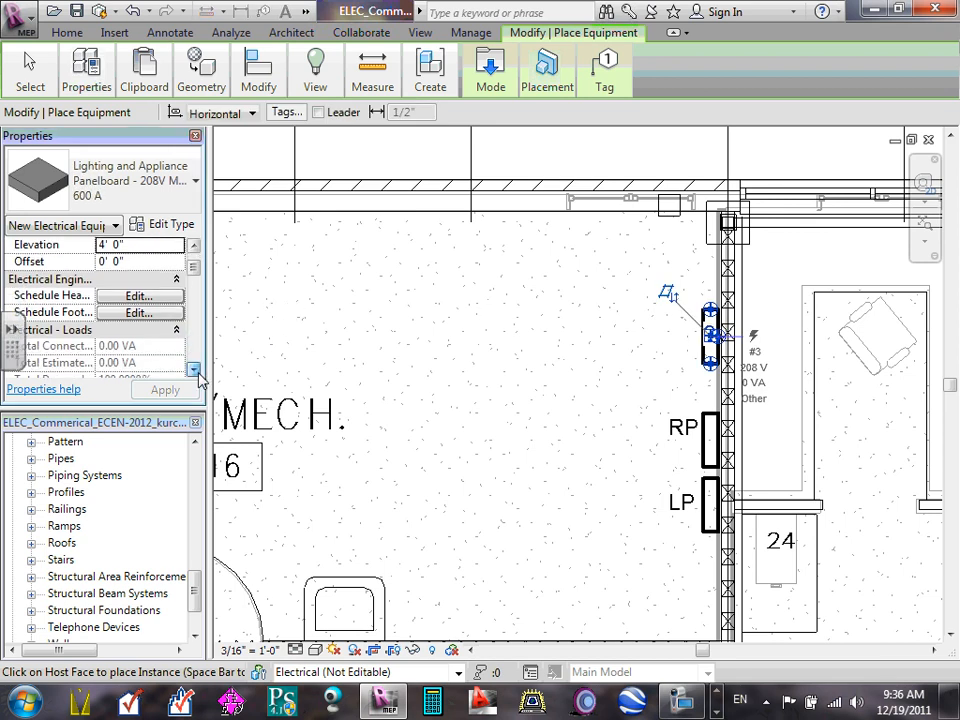
{"action": "left_click", "coordinate": [194, 369]}
{"action": "left_click", "coordinate": [194, 369]}
{"action": "left_click", "coordinate": [194, 369]}
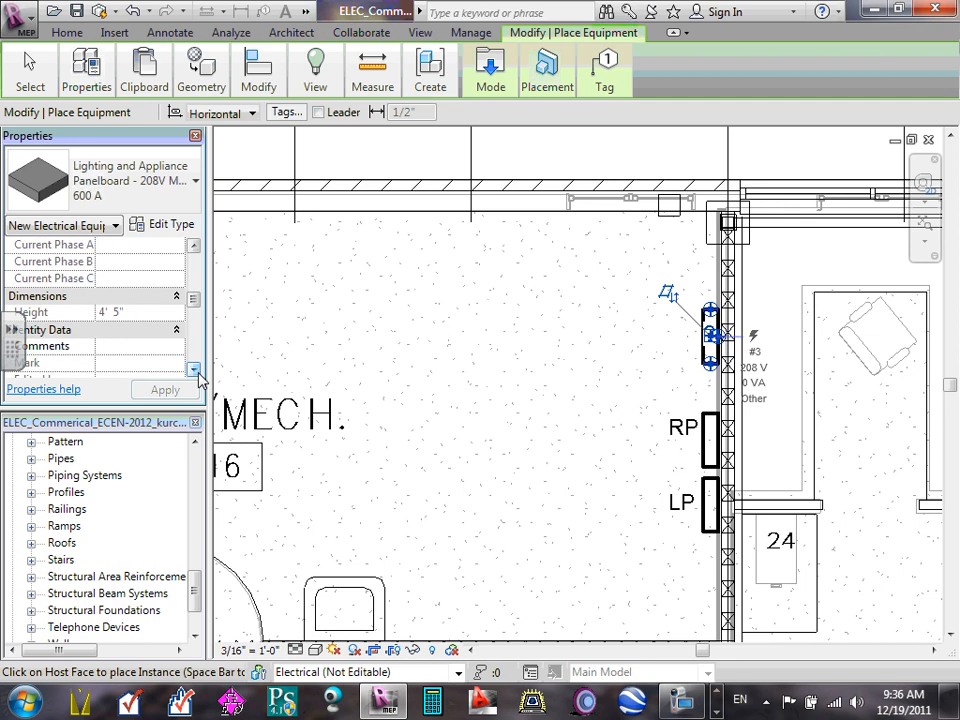
{"action": "left_click", "coordinate": [194, 369]}
{"action": "left_click", "coordinate": [196, 371]}
{"action": "left_click_drag", "start_coordinate": [194, 304], "coordinate": [196, 313]}
{"action": "left_click", "coordinate": [129, 328]}
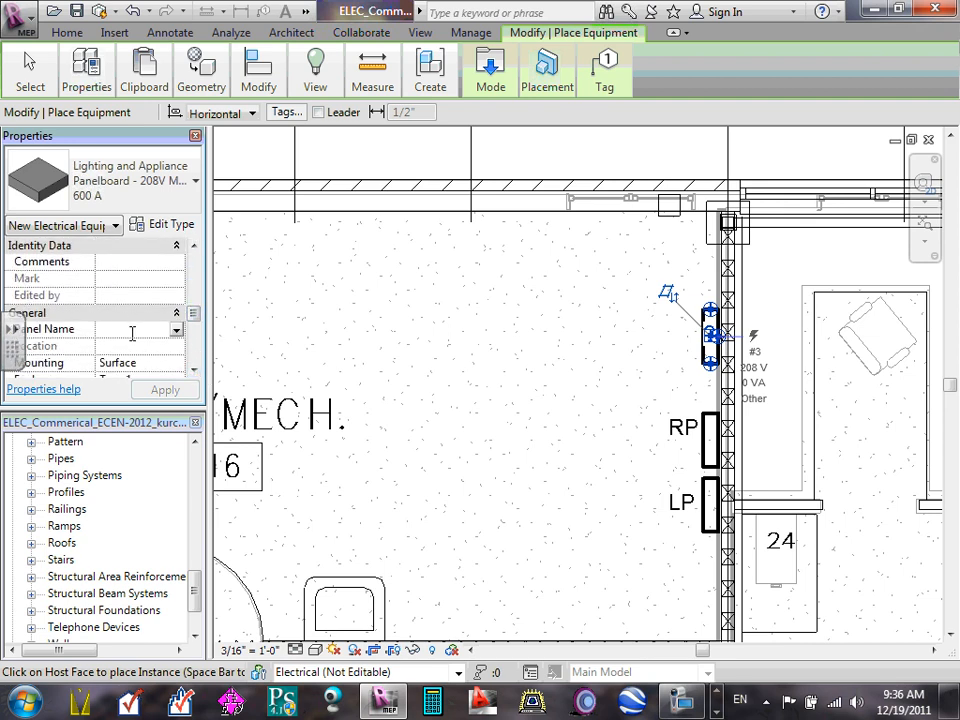
{"action": "type", "text": "MP"}
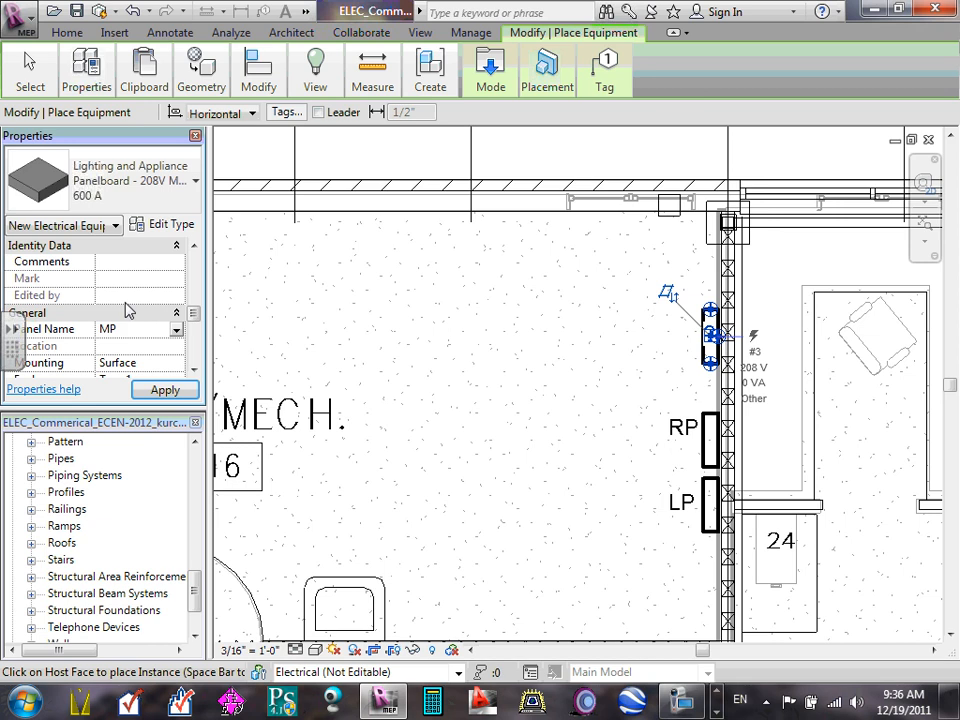
{"action": "left_click", "coordinate": [165, 390]}
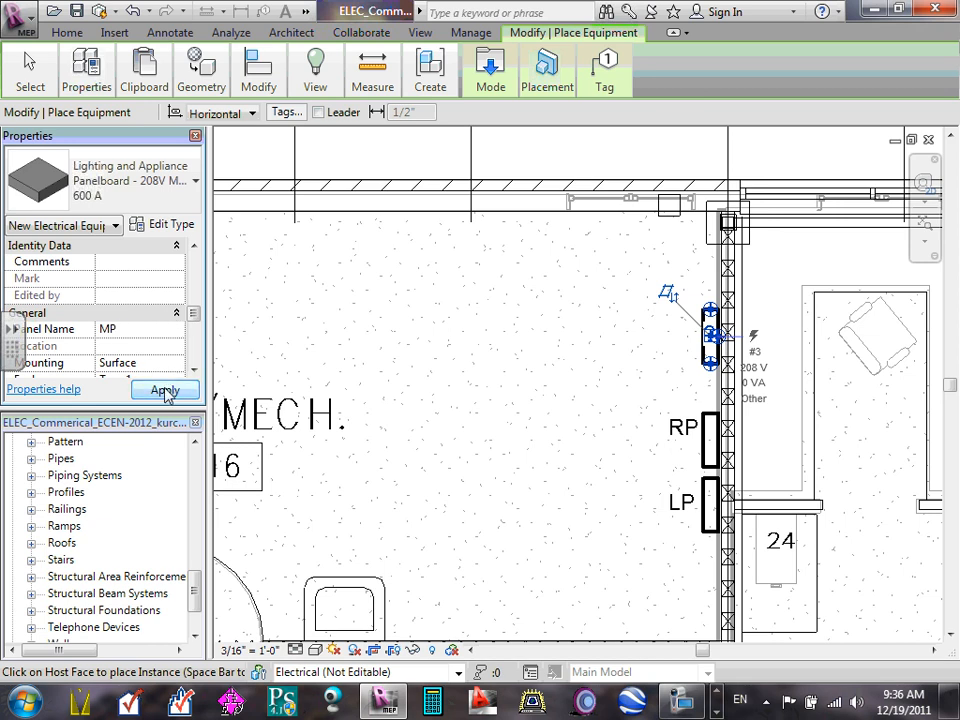
{"action": "left_click", "coordinate": [447, 347]}
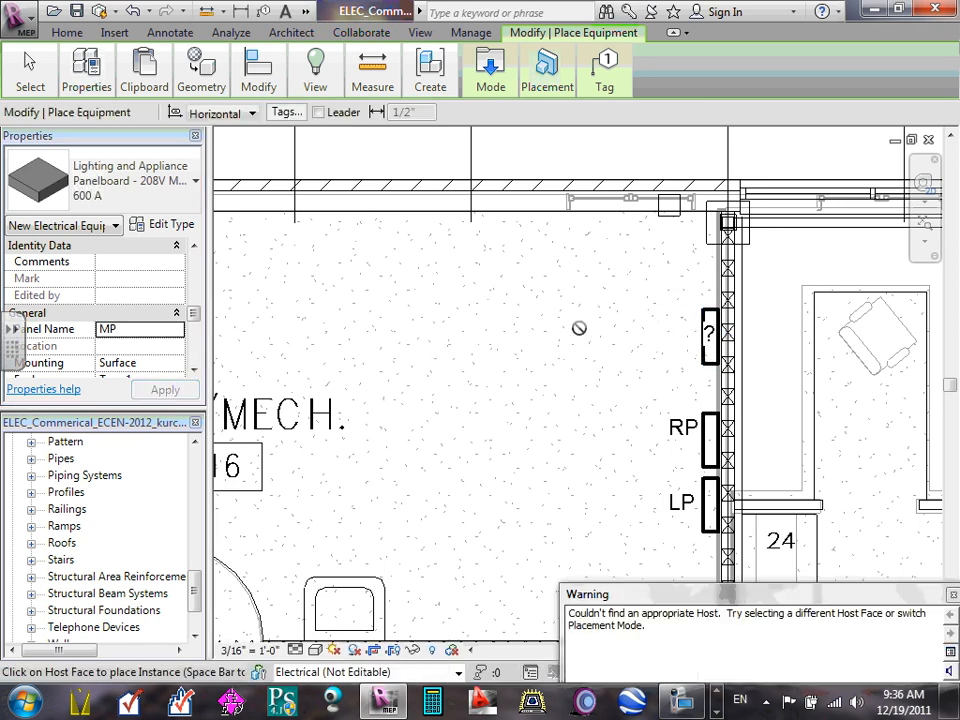
{"action": "key", "text": "Escape"}
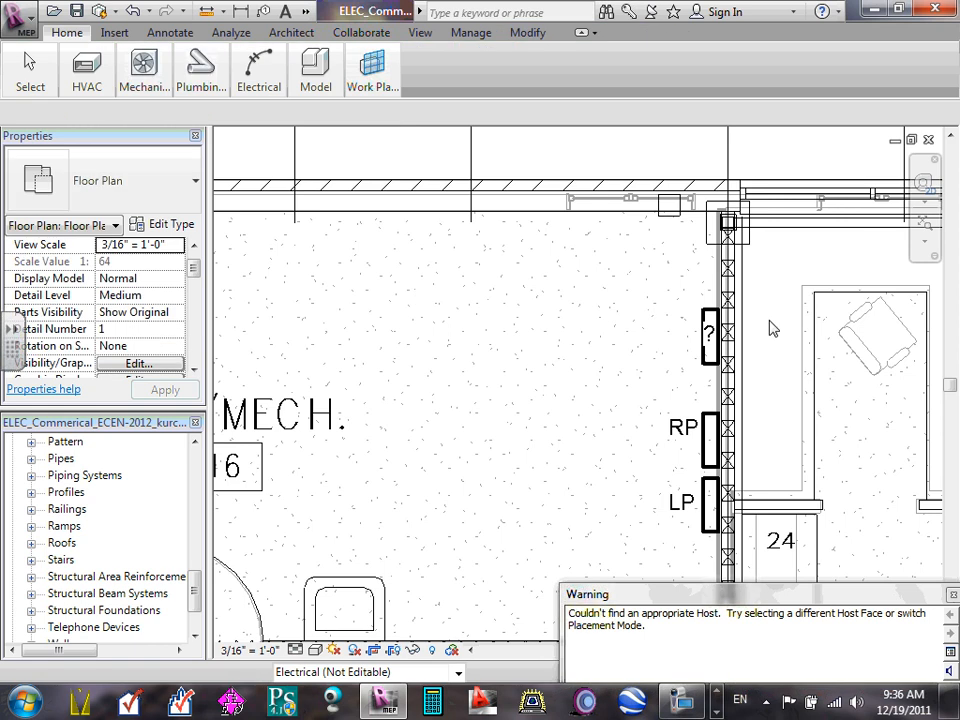
- Set the Panel Name of the placed 600 A panelboard to MP and clear the selection
{"action": "left_click", "coordinate": [709, 340]}
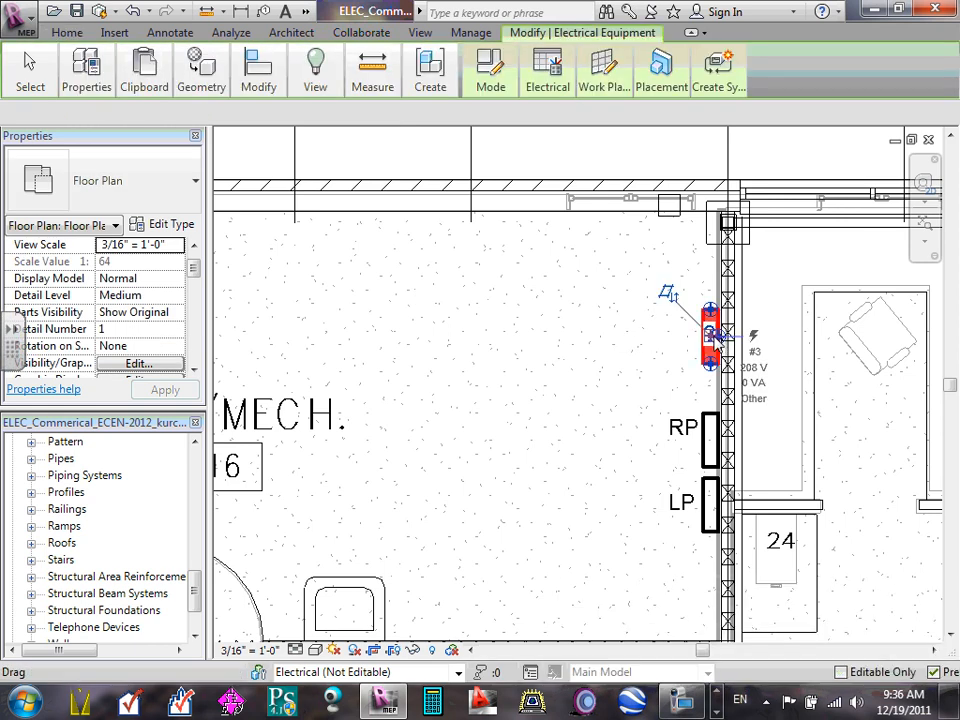
{"action": "left_click", "coordinate": [197, 285]}
{"action": "left_click_drag", "start_coordinate": [197, 285], "coordinate": [193, 333]}
{"action": "left_click", "coordinate": [146, 262]}
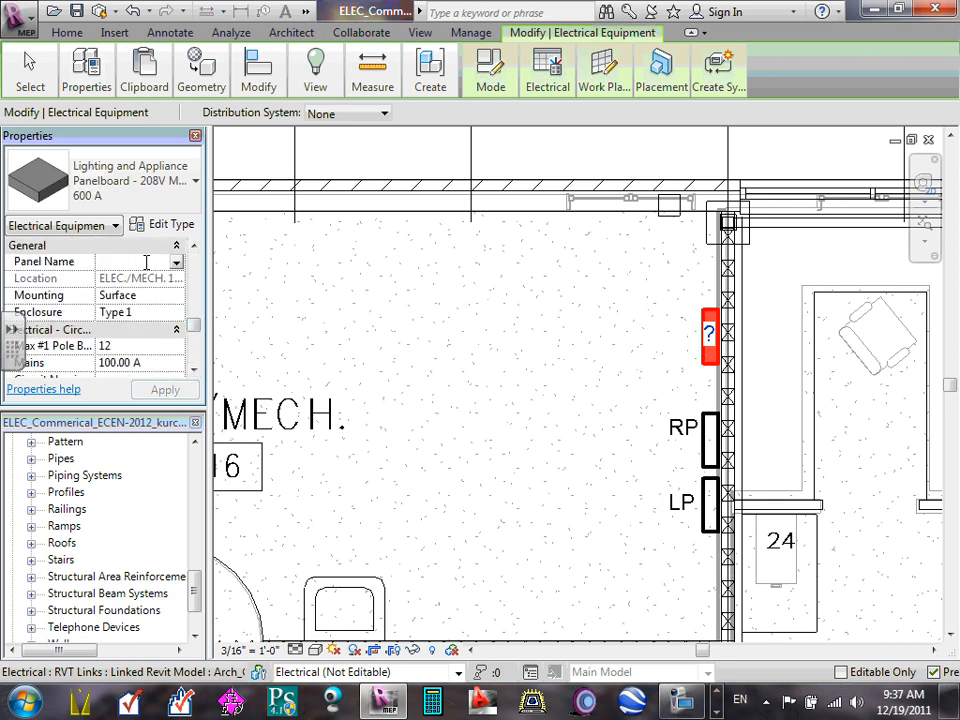
{"action": "type", "text": "MP"}
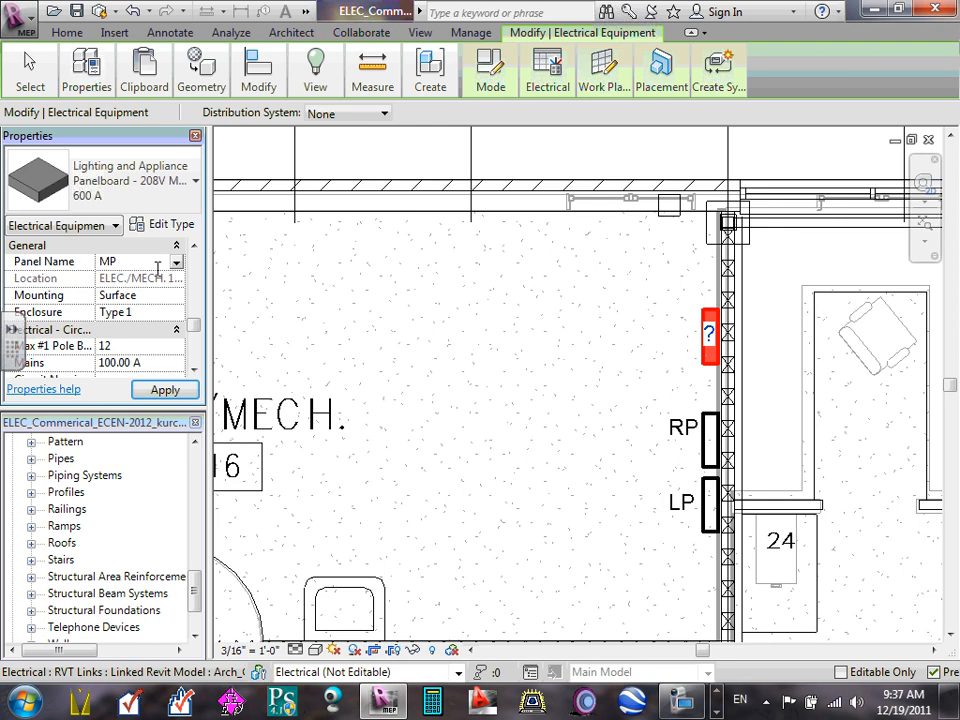
{"action": "left_click", "coordinate": [154, 295]}
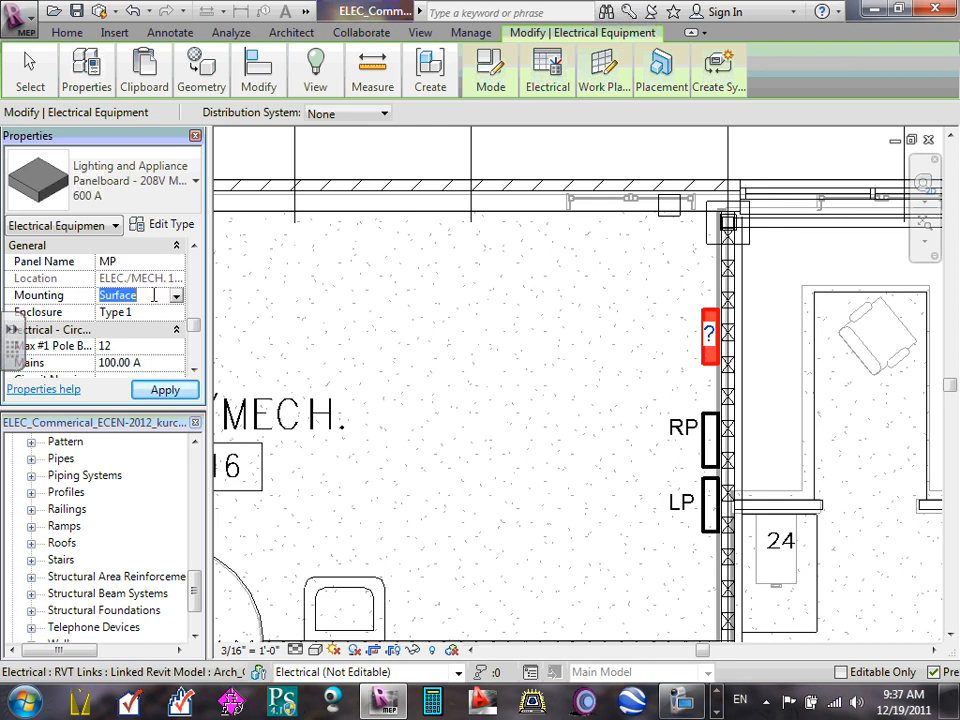
{"action": "left_click", "coordinate": [149, 311]}
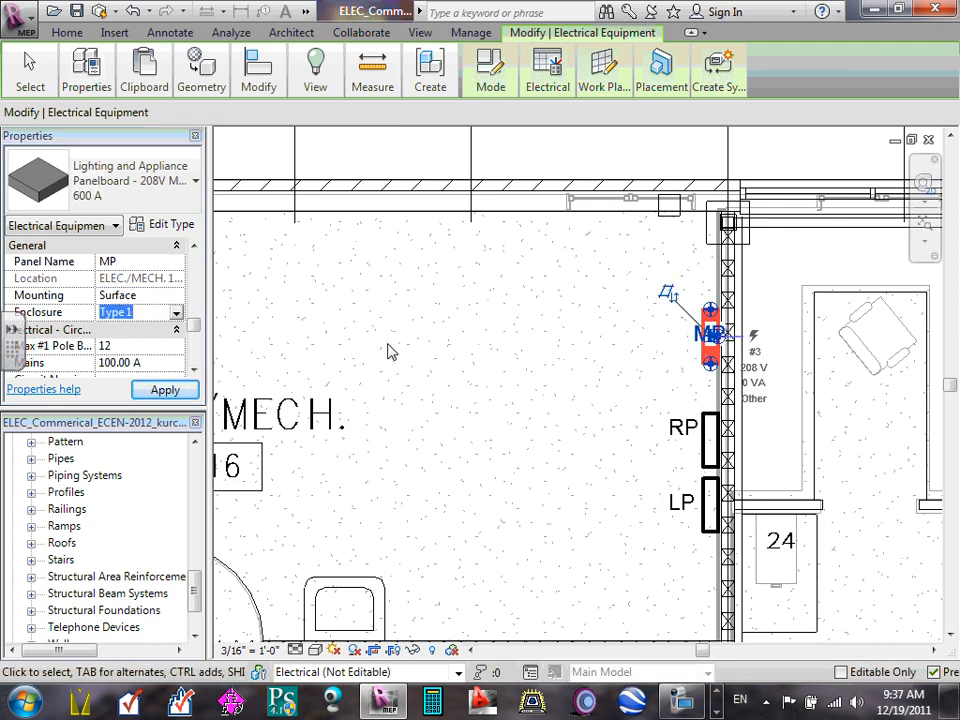
{"action": "left_click", "coordinate": [672, 341]}
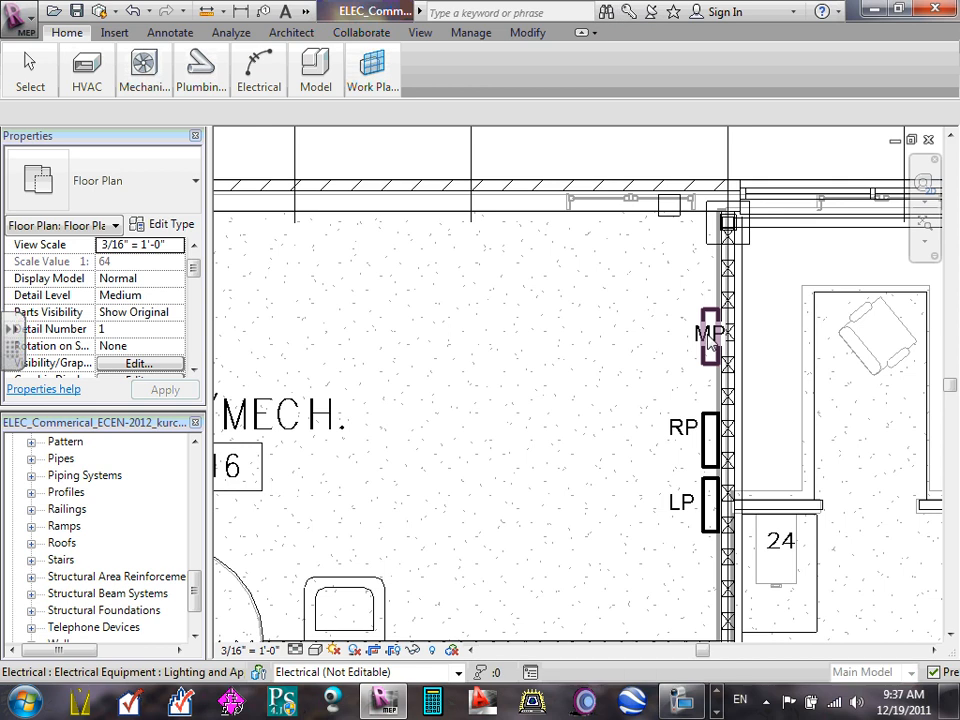
{"action": "left_click", "coordinate": [684, 346]}
{"action": "key", "text": "Escape"}
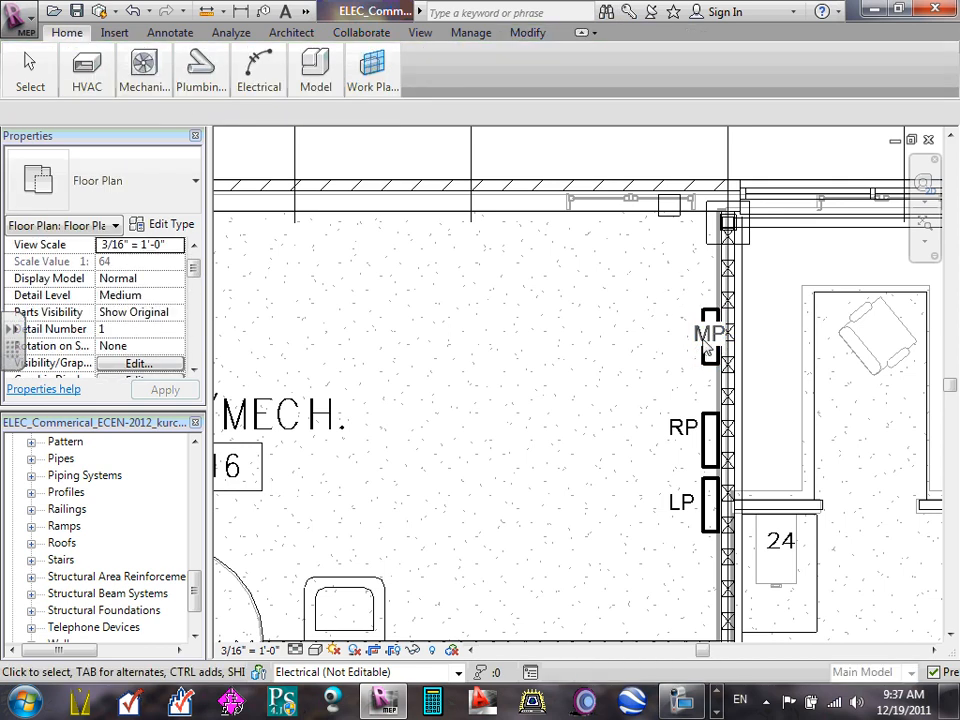
- Move the MP tag off the panelboard into the clear room area just beyond the panel's upper end
{"action": "scroll", "coordinate": [692, 340], "scroll_direction": "up", "scroll_amount": 3}
{"action": "left_click", "coordinate": [758, 330]}
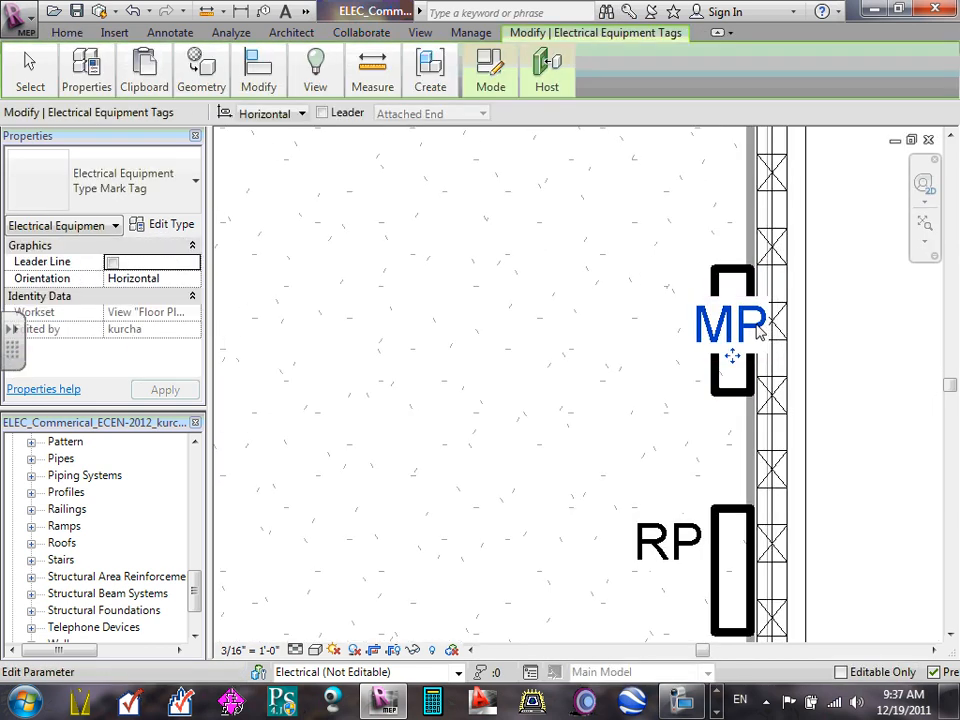
{"action": "left_click_drag", "start_coordinate": [737, 355], "coordinate": [682, 268]}
{"action": "left_click", "coordinate": [489, 309]}
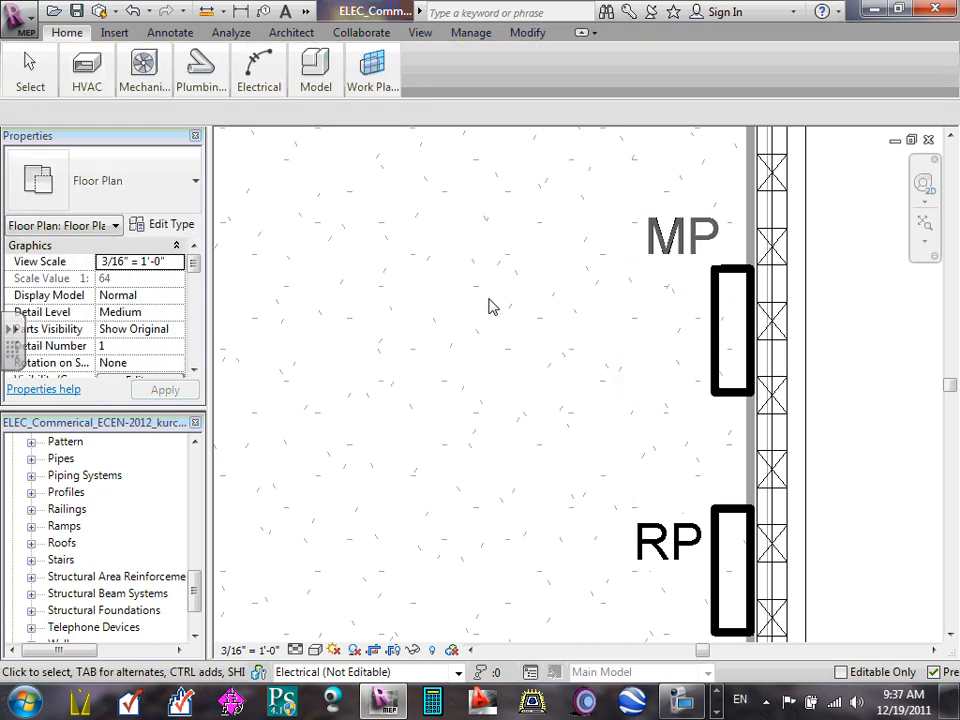
{"action": "scroll", "coordinate": [495, 305], "scroll_direction": "down", "scroll_amount": 1}
{"action": "scroll", "coordinate": [593, 326], "scroll_direction": "down", "scroll_amount": 1}
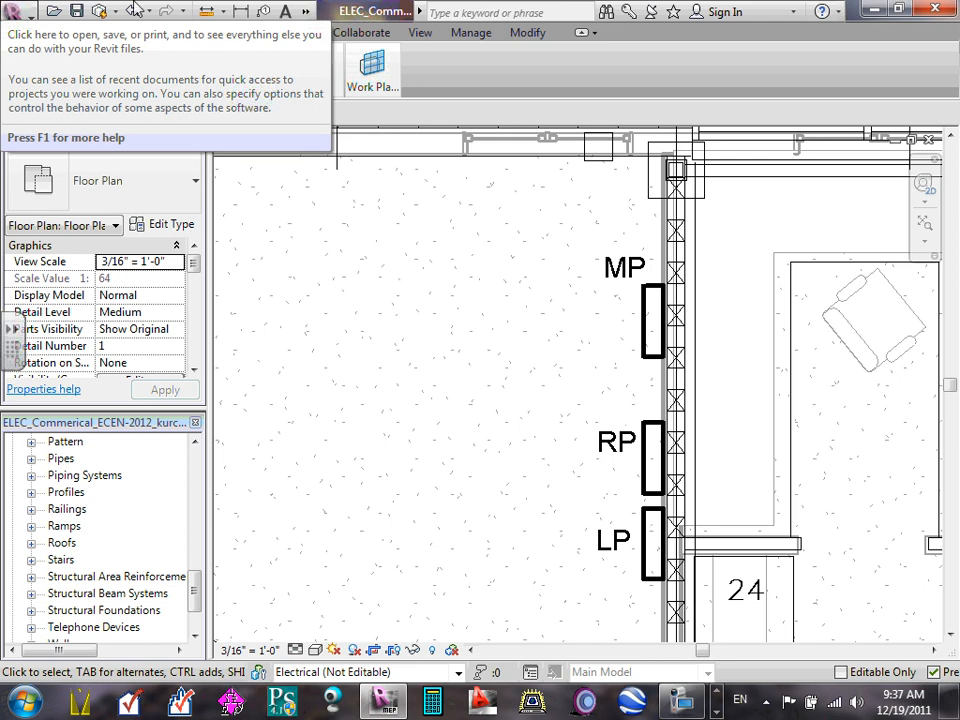
{"action": "left_click", "coordinate": [652, 352]}
{"action": "left_click", "coordinate": [640, 358]}
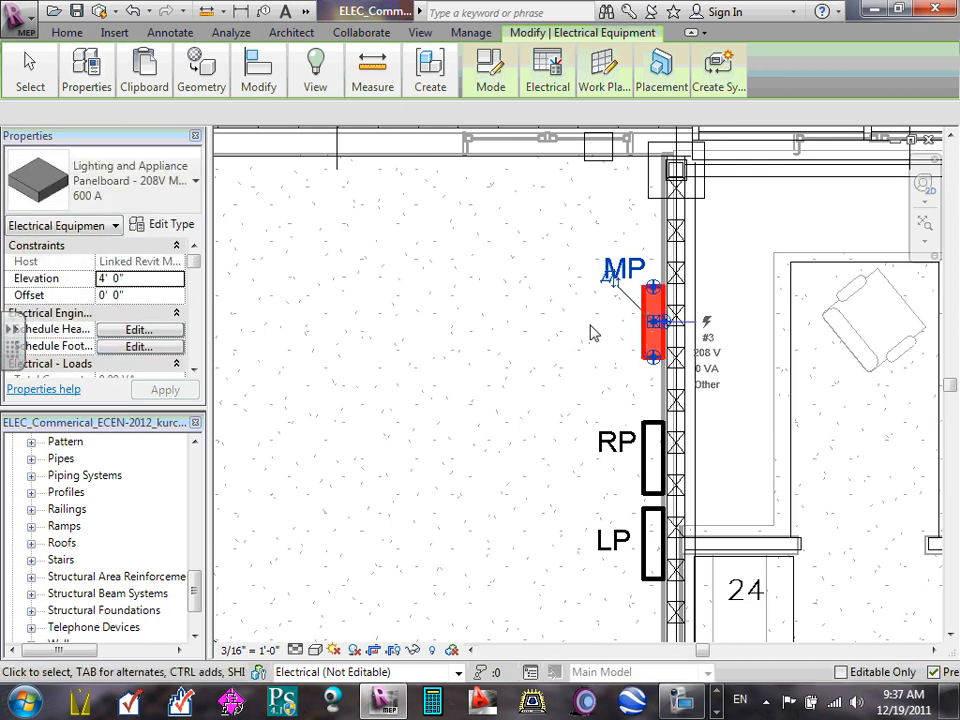
{"action": "left_click", "coordinate": [545, 326]}
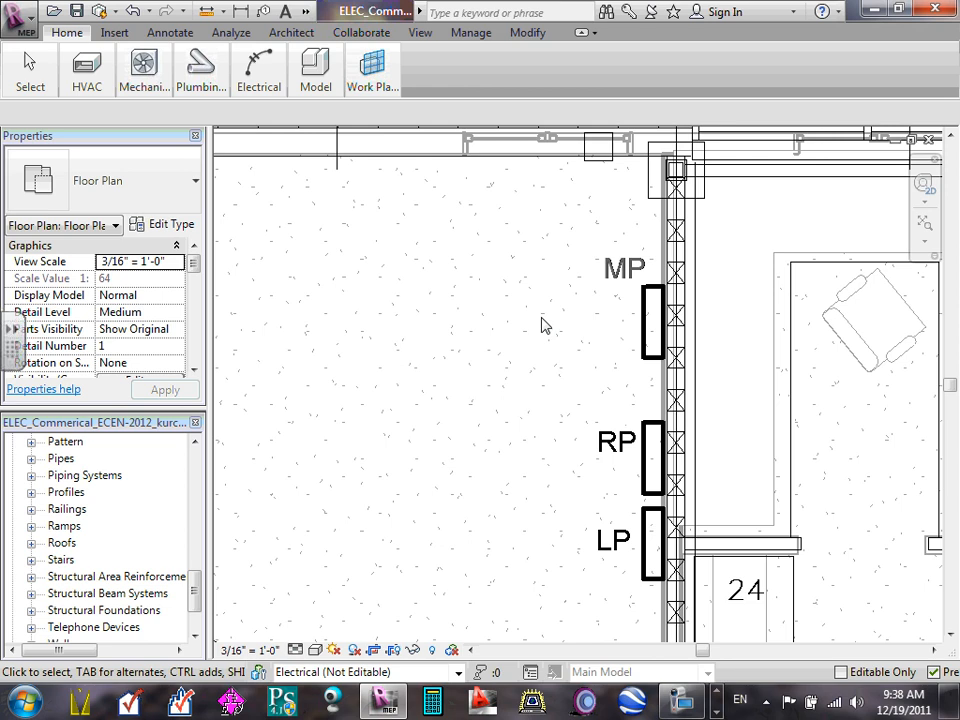
{"action": "scroll", "coordinate": [569, 217], "scroll_direction": "down", "scroll_amount": 5}
{"action": "middle_click_drag", "start_coordinate": [570, 222], "coordinate": [574, 276]}
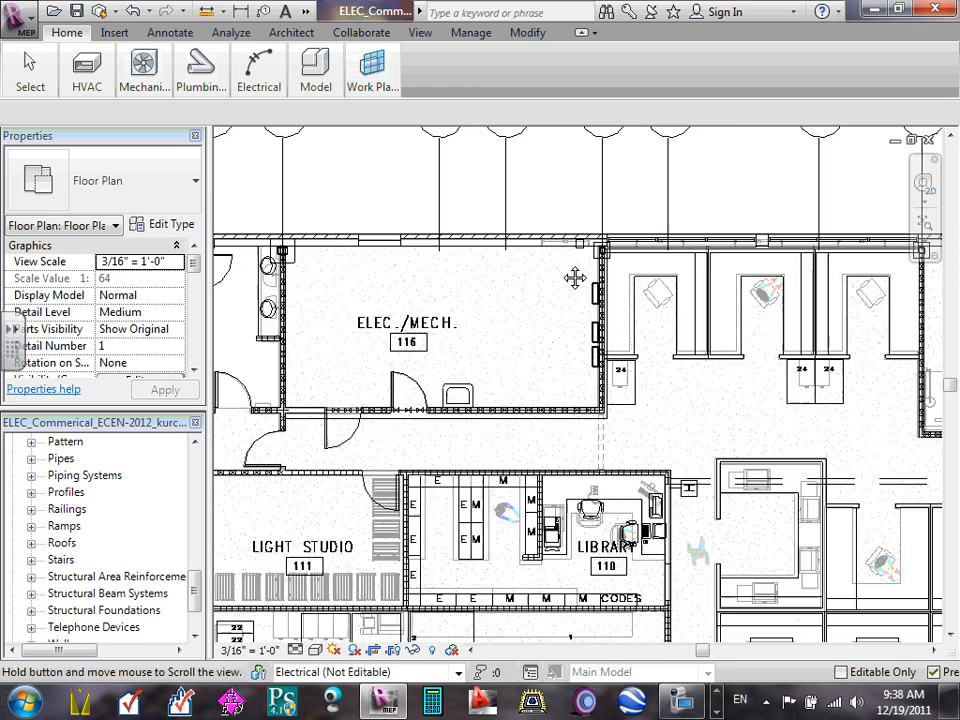
{"action": "middle_click_drag", "start_coordinate": [565, 132], "coordinate": [574, 250]}
{"action": "scroll", "coordinate": [574, 244], "scroll_direction": "up", "scroll_amount": 4}
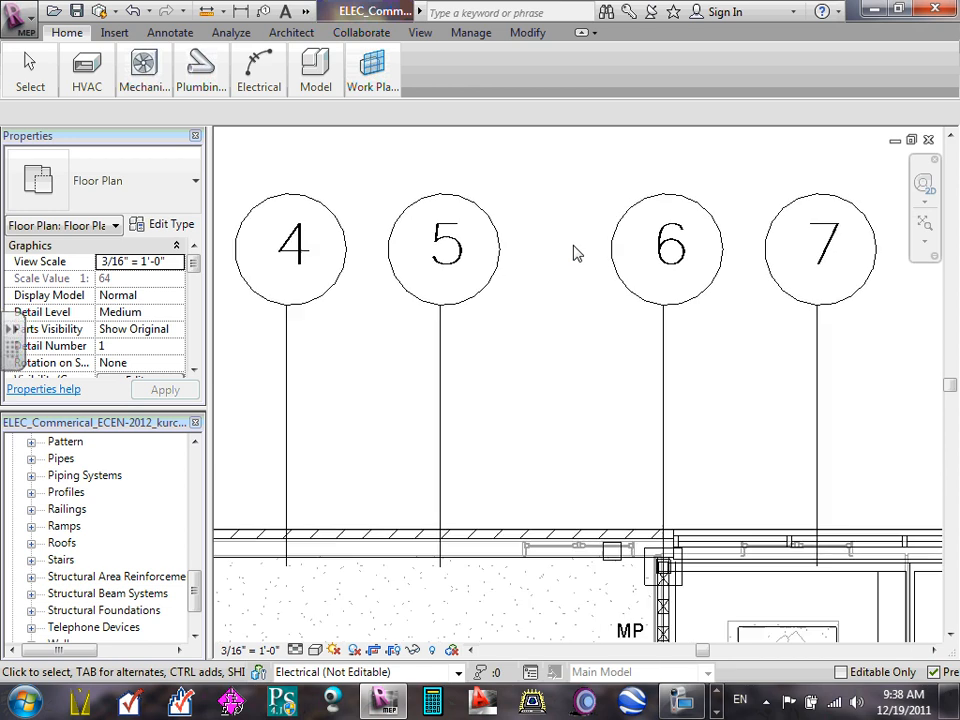
{"action": "scroll", "coordinate": [574, 255], "scroll_direction": "down", "scroll_amount": 4}
{"action": "scroll", "coordinate": [576, 365], "scroll_direction": "up", "scroll_amount": 4}
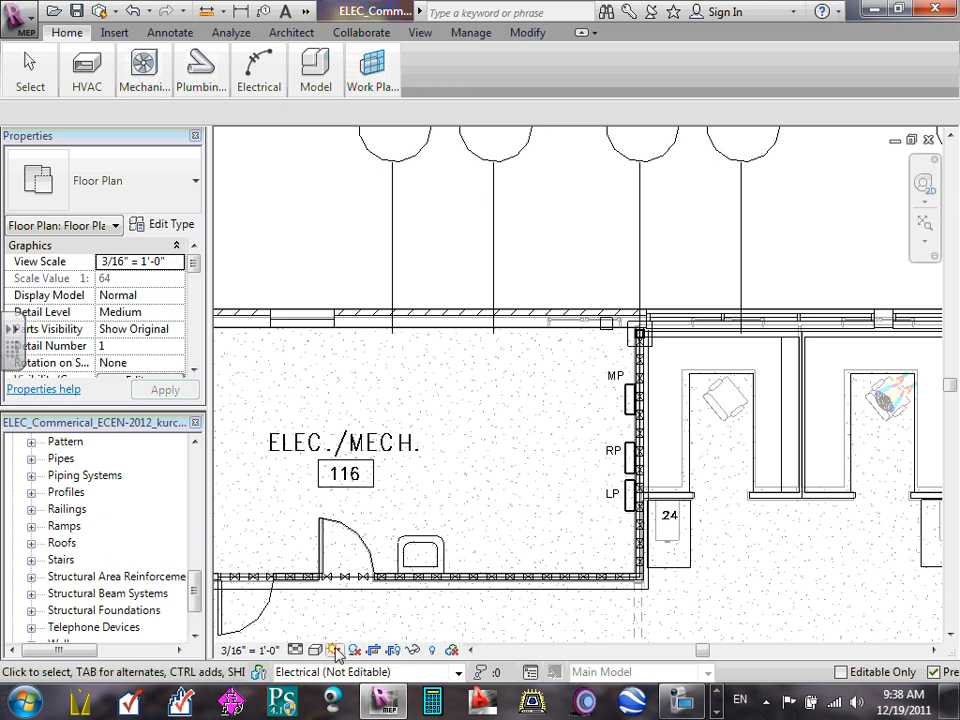
{"action": "left_click", "coordinate": [684, 705]}
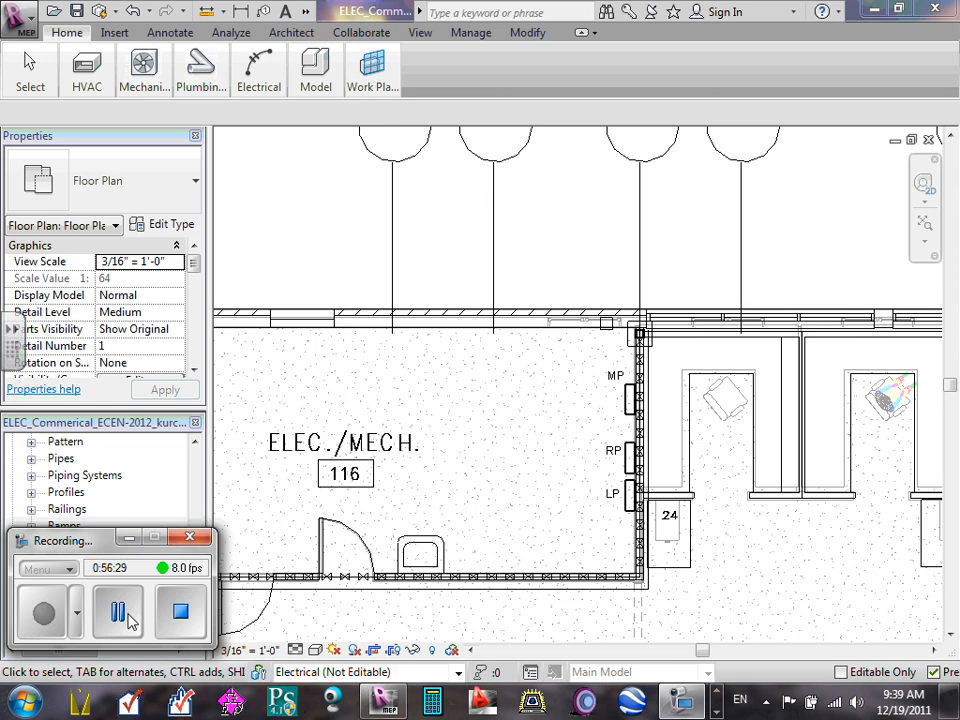
{"action": "left_click", "coordinate": [120, 614]}
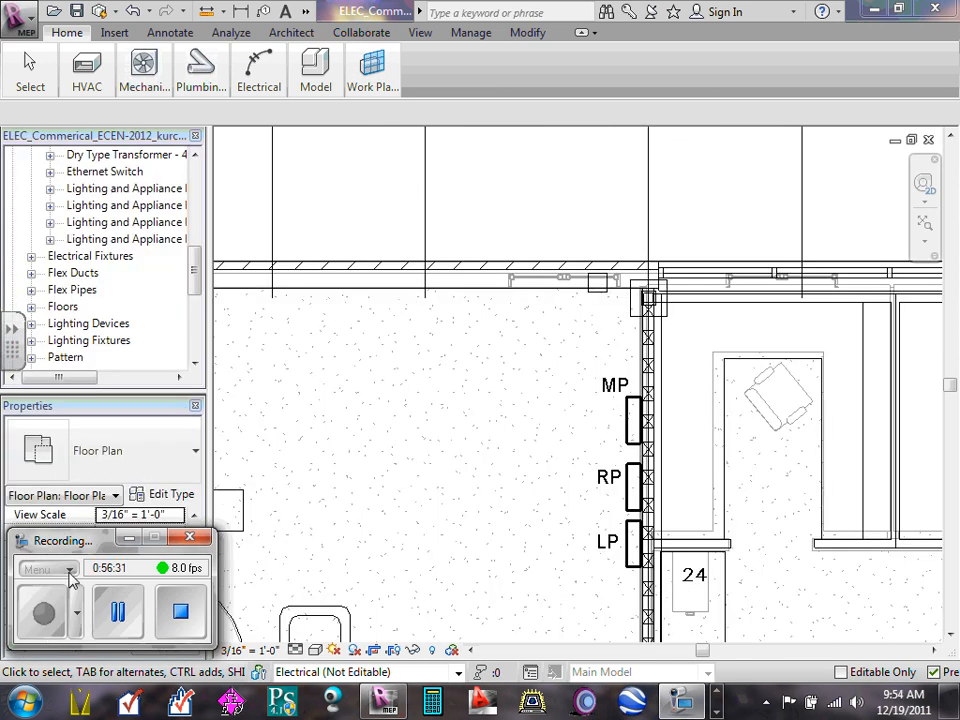
{"action": "left_click", "coordinate": [129, 538]}
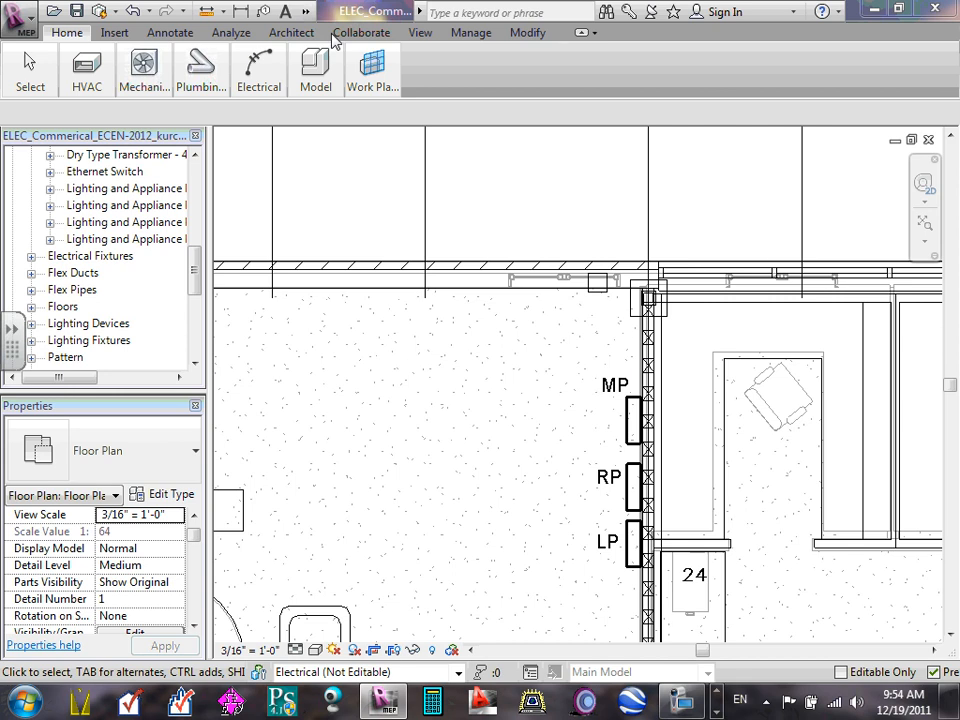
{"action": "left_click", "coordinate": [258, 78]}
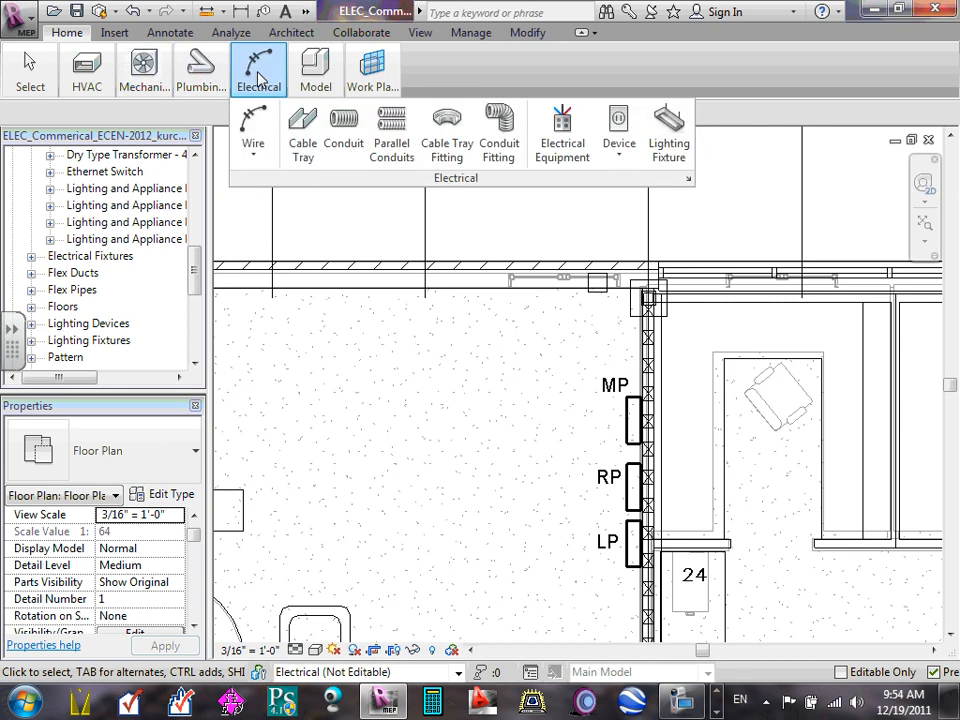
{"action": "left_click", "coordinate": [562, 158]}
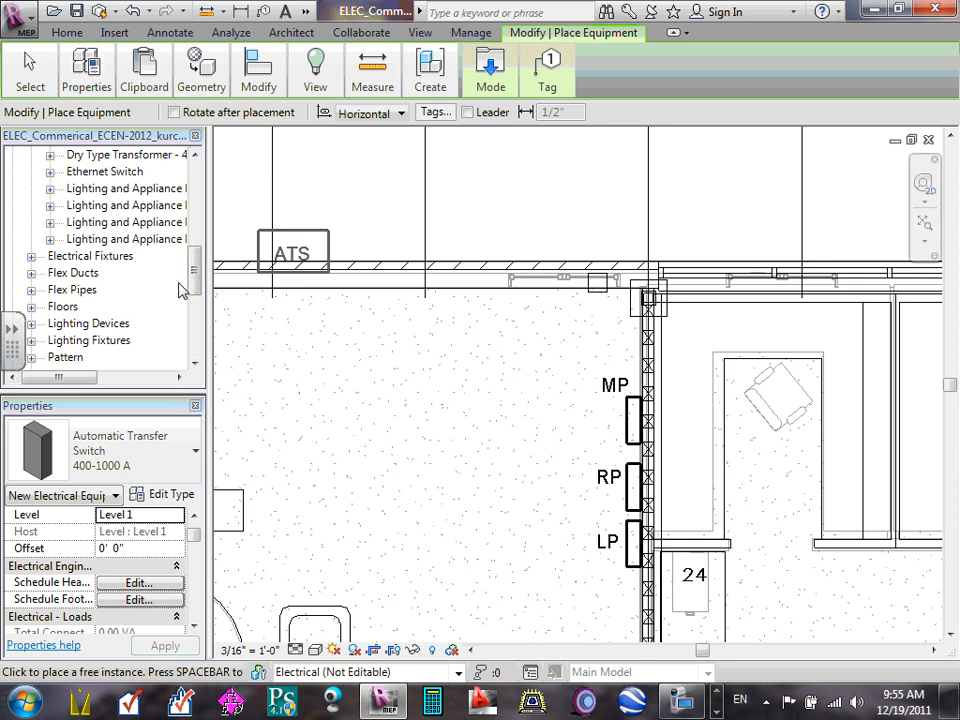
- Rearrange the docked palettes so the Project Browser is shorter and the Properties palette below it is taller
{"action": "mouse_move", "coordinate": [131, 138]}
{"action": "left_mouse_down"}
{"action": "mouse_move", "coordinate": [167, 358]}
{"action": "mouse_move", "coordinate": [147, 508]}
{"action": "mouse_move", "coordinate": [139, 493]}
{"action": "left_mouse_up"}
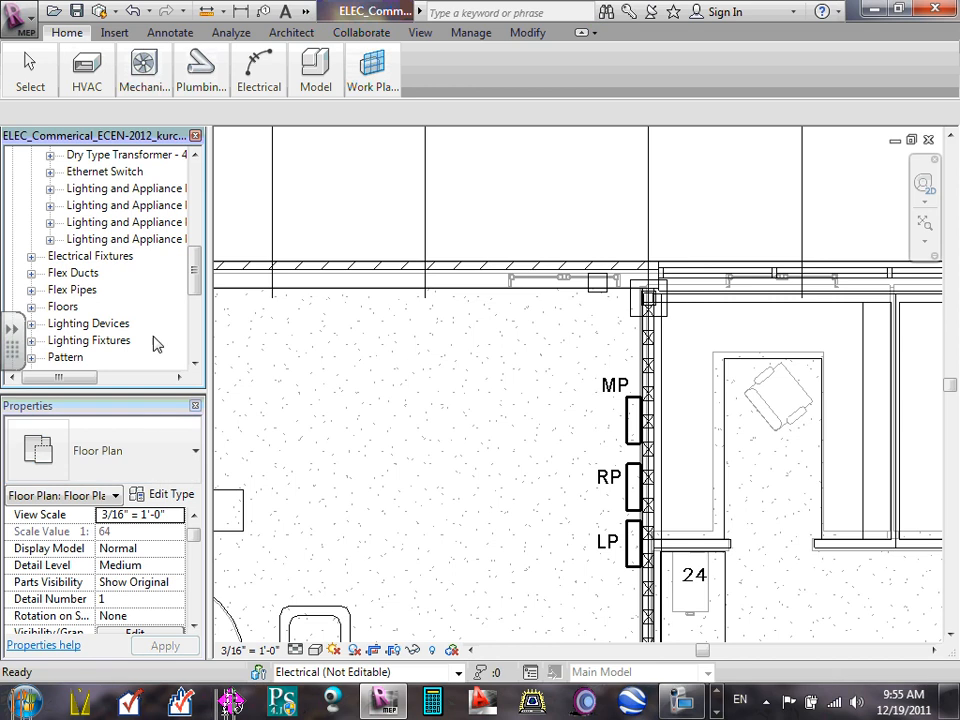
{"action": "left_click_drag", "start_coordinate": [24, 134], "coordinate": [347, 191]}
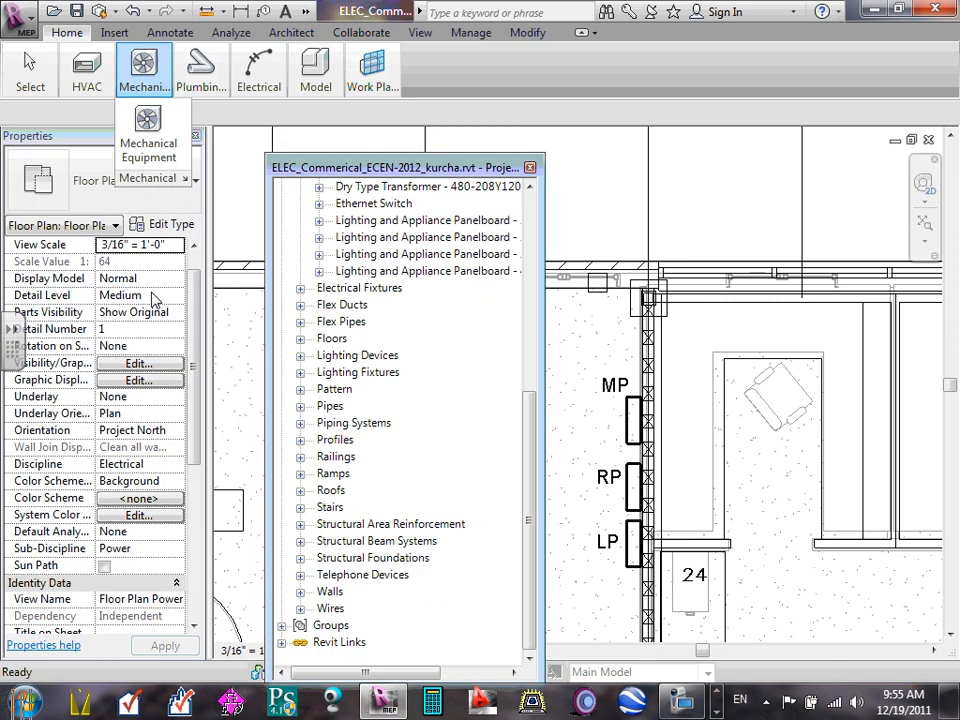
{"action": "mouse_move", "coordinate": [401, 172]}
{"action": "left_mouse_down"}
{"action": "mouse_move", "coordinate": [151, 411]}
{"action": "mouse_move", "coordinate": [138, 520]}
{"action": "mouse_move", "coordinate": [125, 504]}
{"action": "mouse_move", "coordinate": [321, 499]}
{"action": "mouse_move", "coordinate": [270, 350]}
{"action": "mouse_move", "coordinate": [568, 349]}
{"action": "mouse_move", "coordinate": [246, 381]}
{"action": "mouse_move", "coordinate": [516, 375]}
{"action": "mouse_move", "coordinate": [441, 302]}
{"action": "left_mouse_up"}
{"action": "left_click_drag", "start_coordinate": [390, 275], "coordinate": [185, 393]}
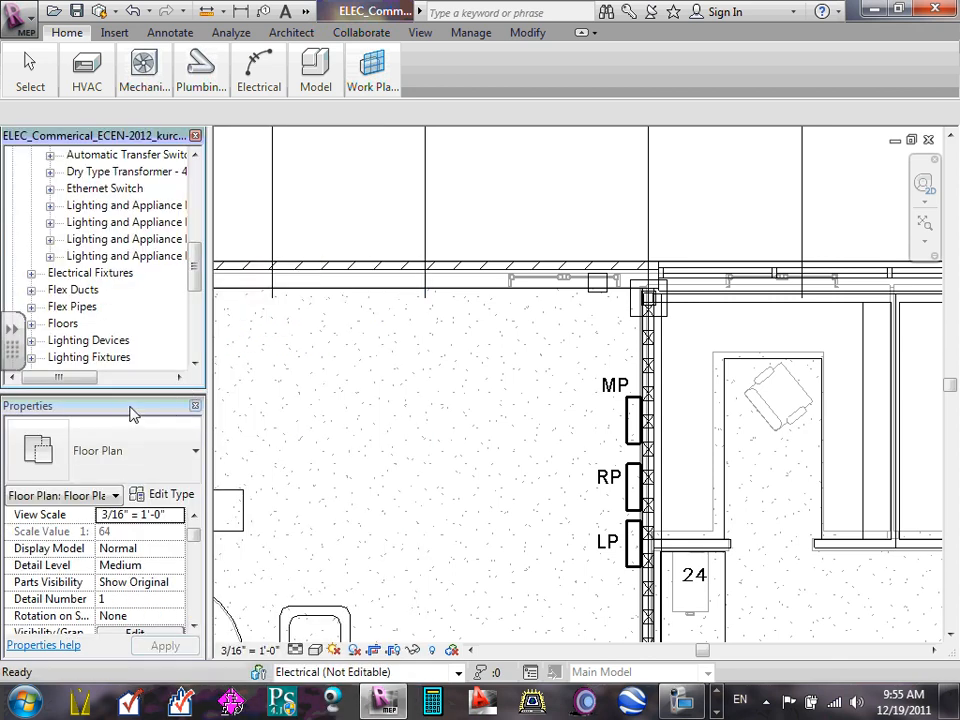
{"action": "left_click_drag", "start_coordinate": [129, 403], "coordinate": [119, 277]}
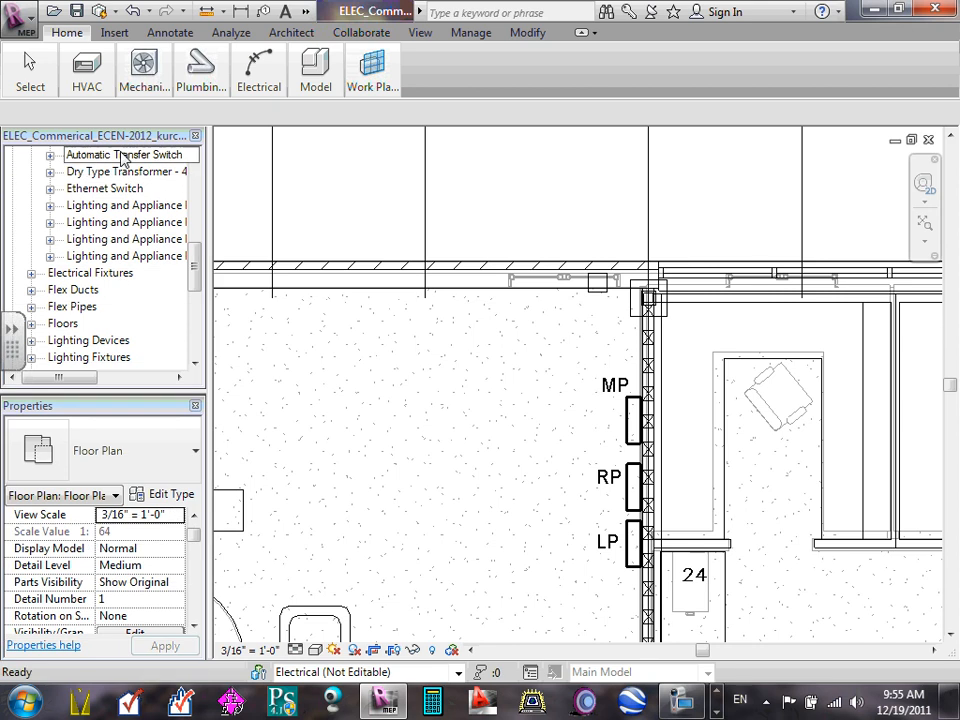
{"action": "left_click_drag", "start_coordinate": [134, 136], "coordinate": [205, 462]}
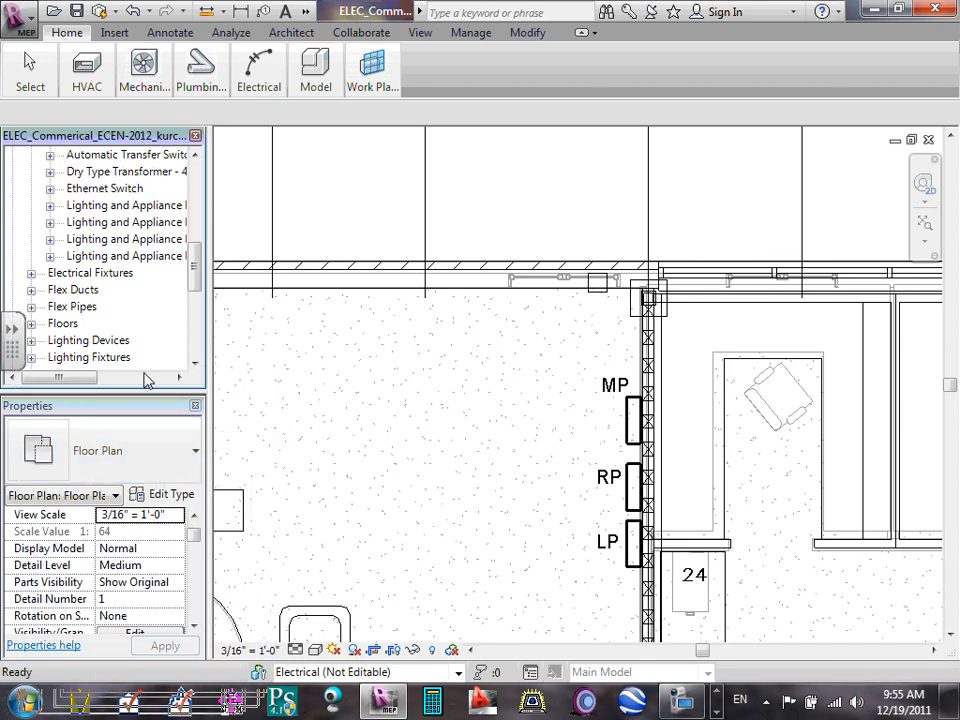
{"action": "left_click_drag", "start_coordinate": [133, 392], "coordinate": [150, 258]}
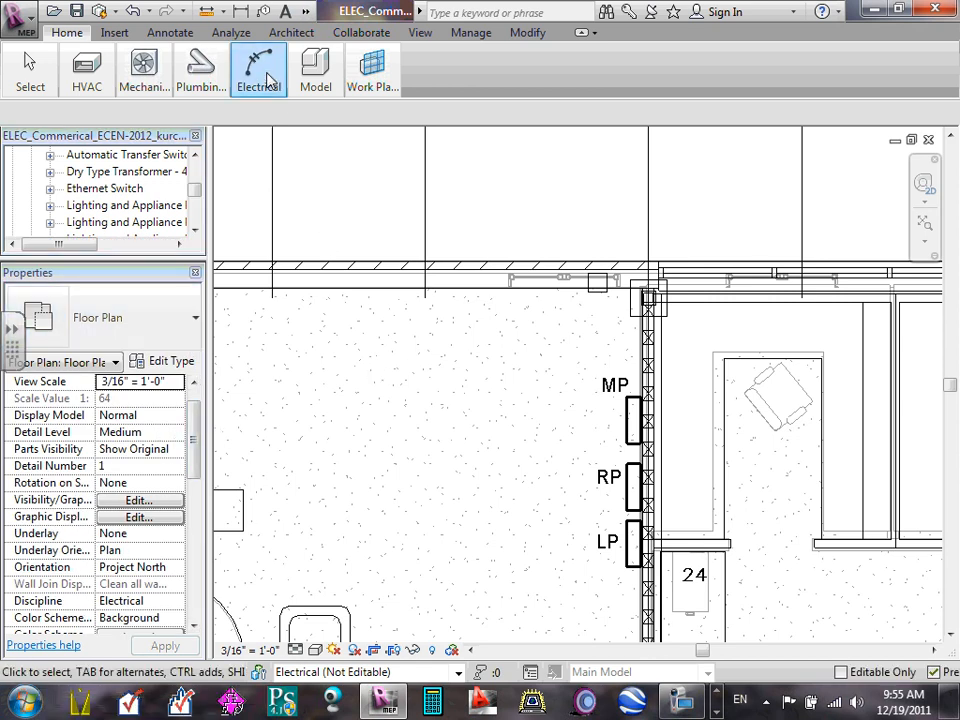
- Start placing electrical equipment with the Automatic Transfer Switch 400-1000 A type
{"action": "mouse_move", "coordinate": [259, 70]}
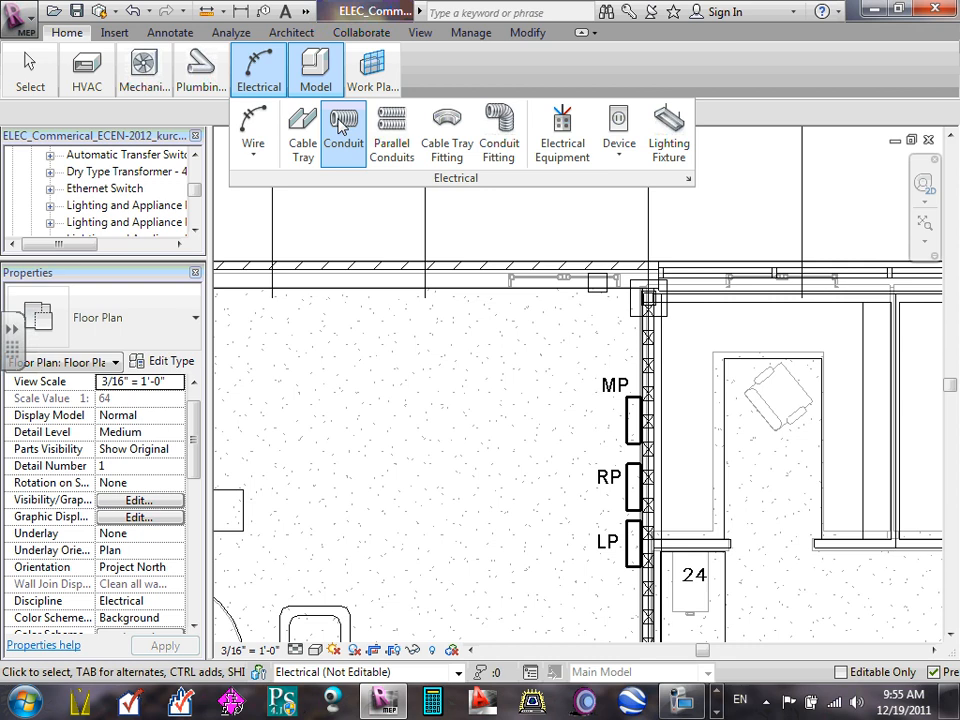
{"action": "left_click", "coordinate": [565, 145]}
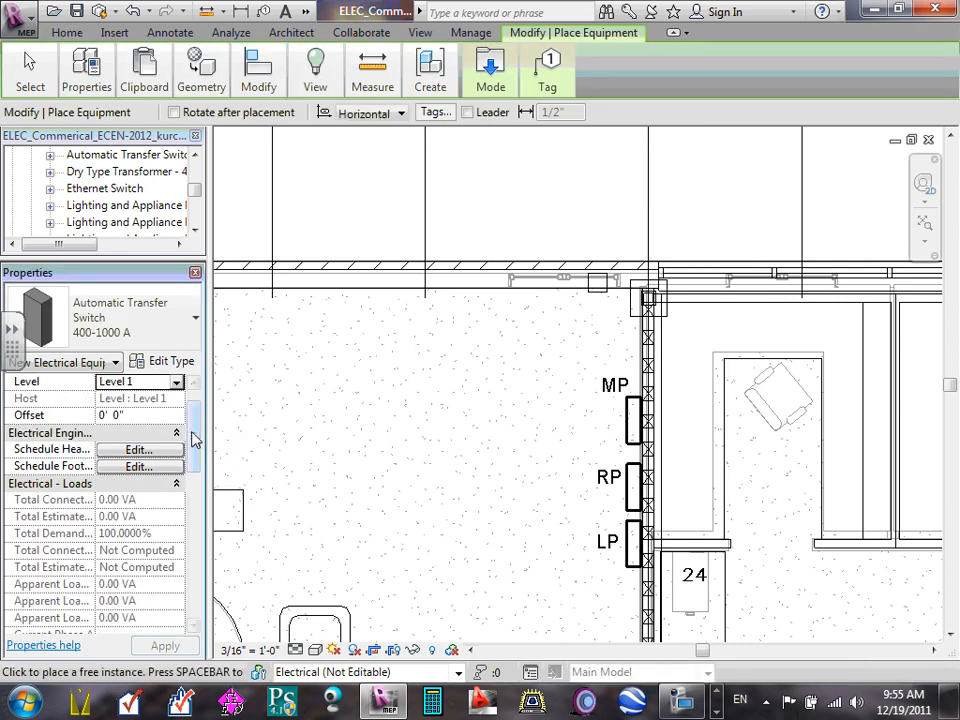
{"action": "left_click", "coordinate": [195, 321]}
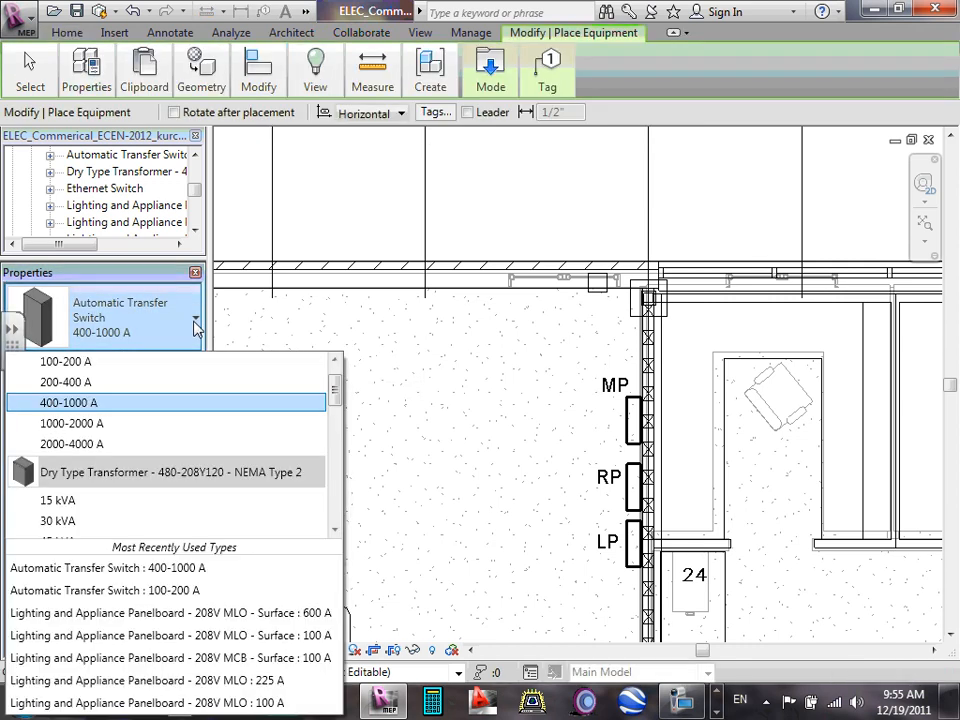
{"action": "left_click", "coordinate": [165, 568]}
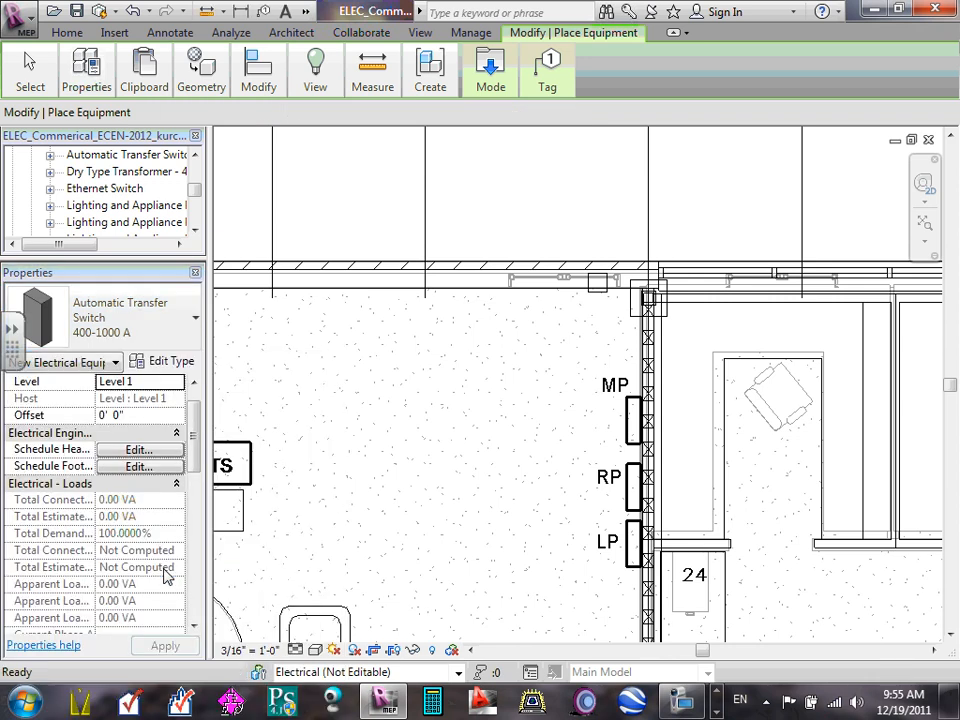
{"action": "left_click", "coordinate": [195, 321]}
{"action": "scroll", "coordinate": [197, 386], "scroll_direction": "up", "scroll_amount": 2}
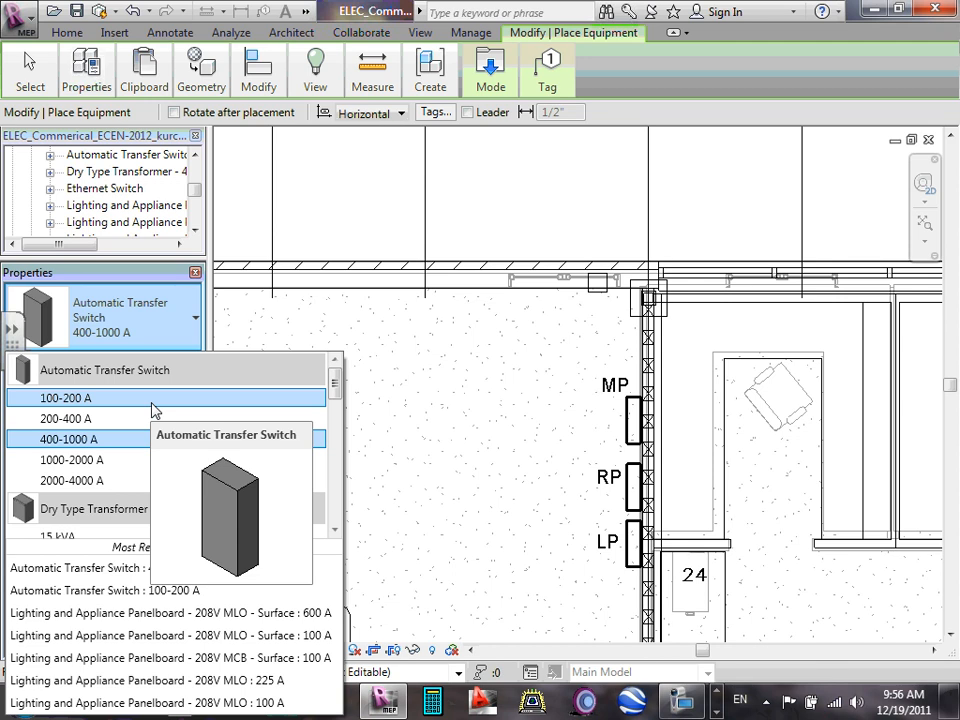
{"action": "left_click", "coordinate": [113, 447]}
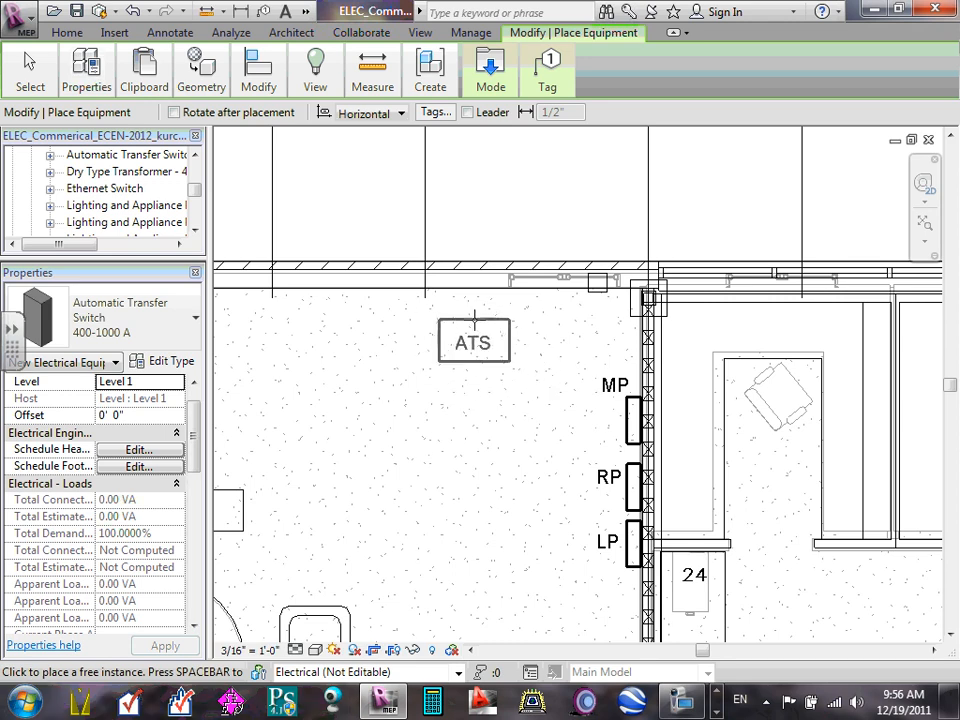
- Rotate the transfer switch to back onto room 116's panelboard wall, place it between panel MP and the exterior corner, and end placement
{"action": "key", "text": "space"}
{"action": "key", "text": "space"}
{"action": "key", "text": "space"}
{"action": "key", "text": "space"}
{"action": "key", "text": "space"}
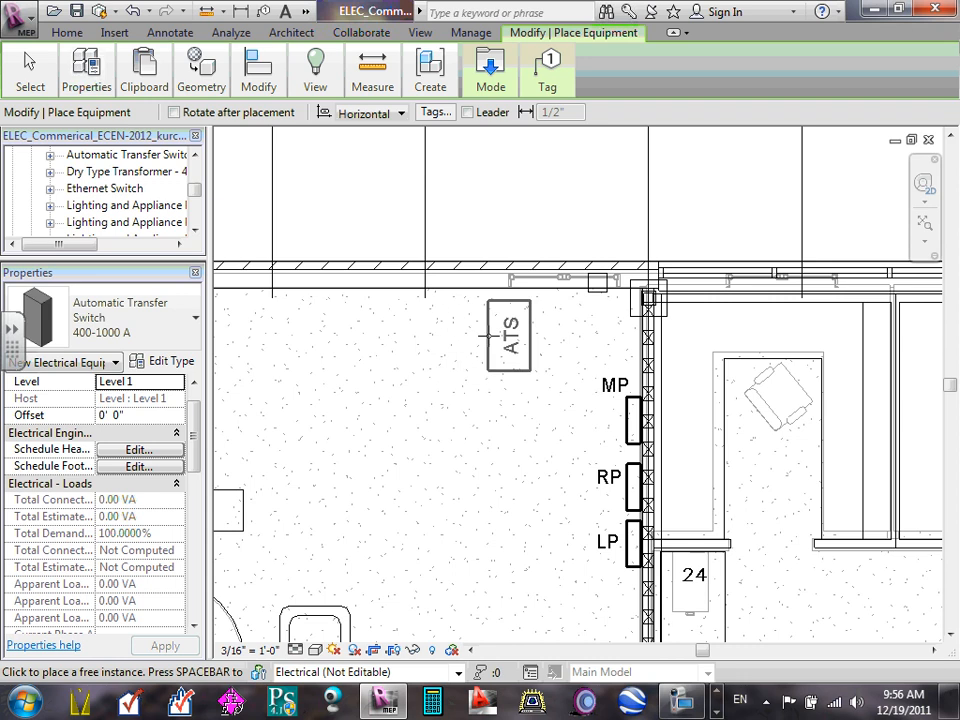
{"action": "key", "text": "space"}
{"action": "key", "text": "space"}
{"action": "key", "text": "space"}
{"action": "key", "text": "space"}
{"action": "key", "text": "space"}
{"action": "key", "text": "space"}
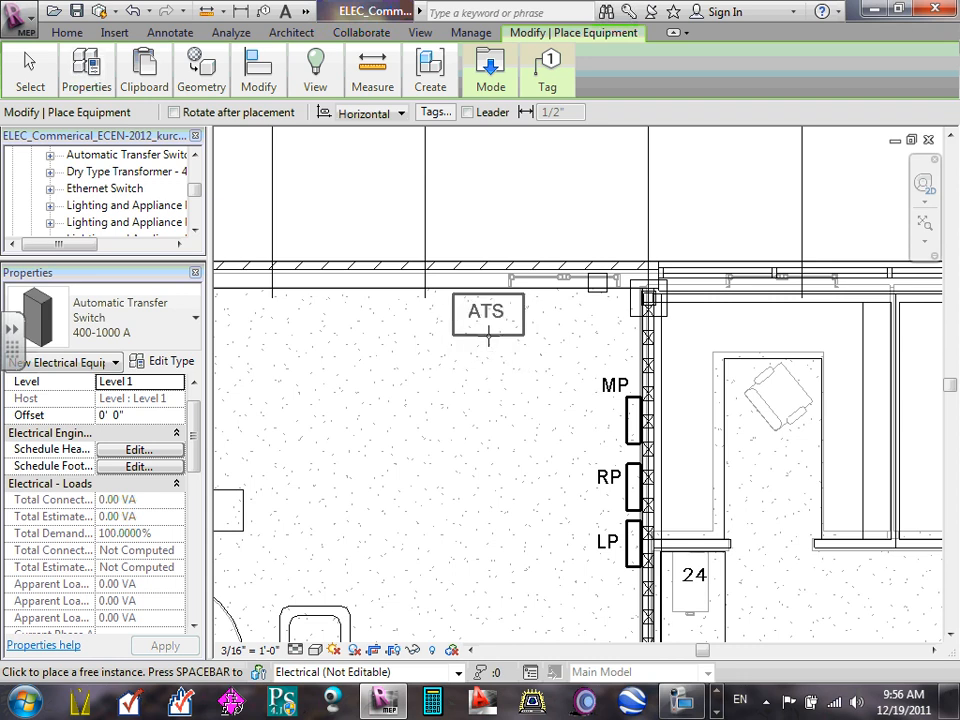
{"action": "key", "text": "space"}
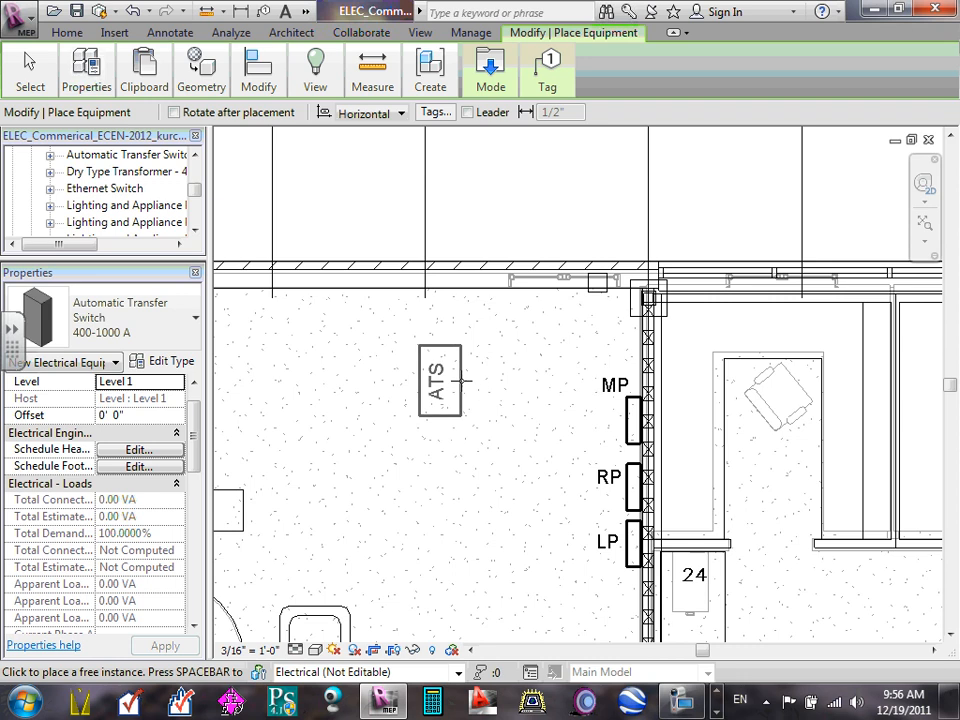
{"action": "key", "text": "space"}
{"action": "key", "text": "space"}
{"action": "key", "text": "space"}
{"action": "key", "text": "space"}
{"action": "key", "text": "space"}
{"action": "key", "text": "space"}
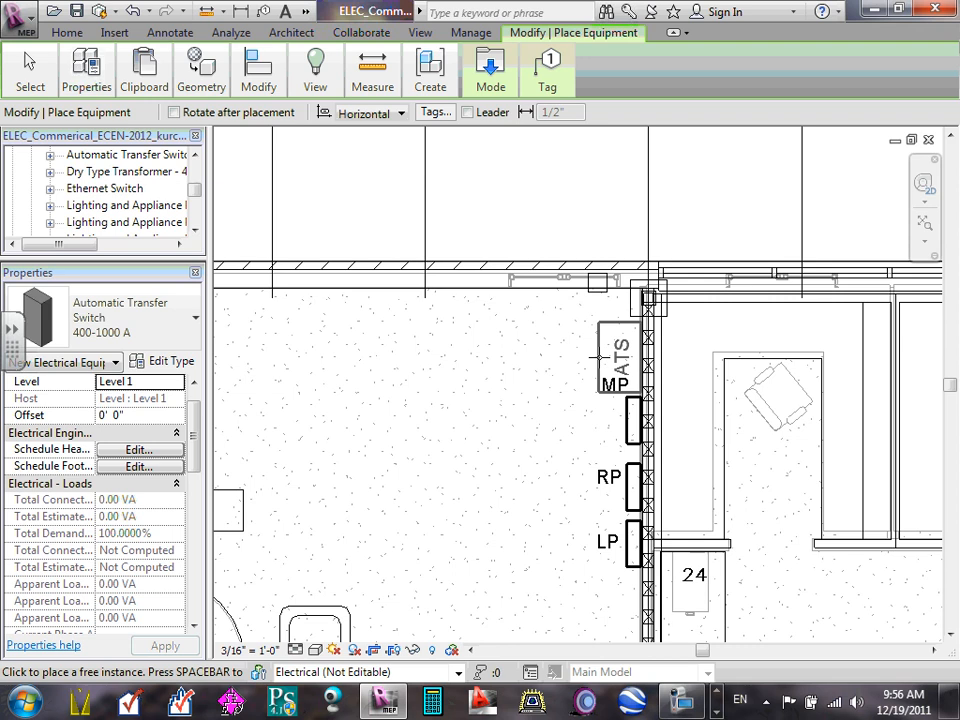
{"action": "left_click", "coordinate": [598, 352]}
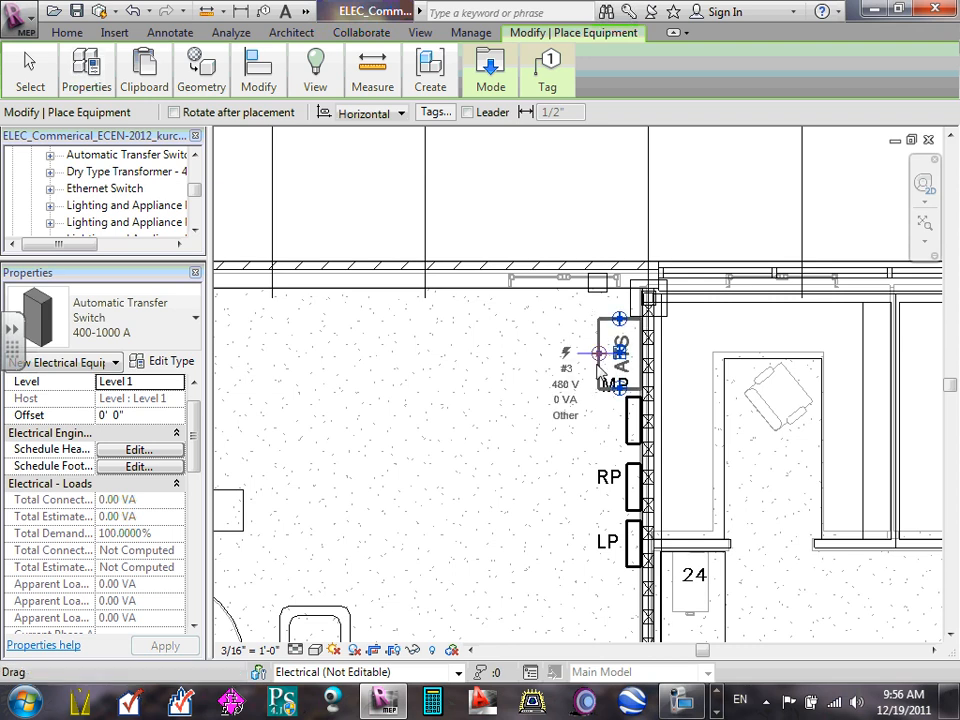
{"action": "scroll", "coordinate": [541, 387], "scroll_direction": "up", "scroll_amount": 2}
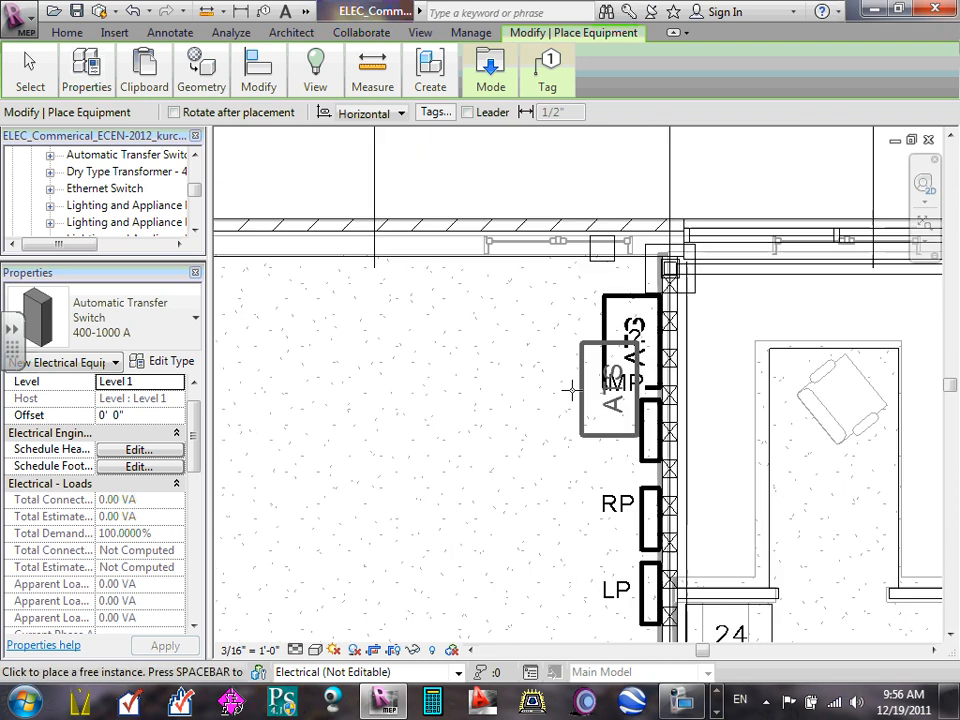
{"action": "key", "text": "Escape"}
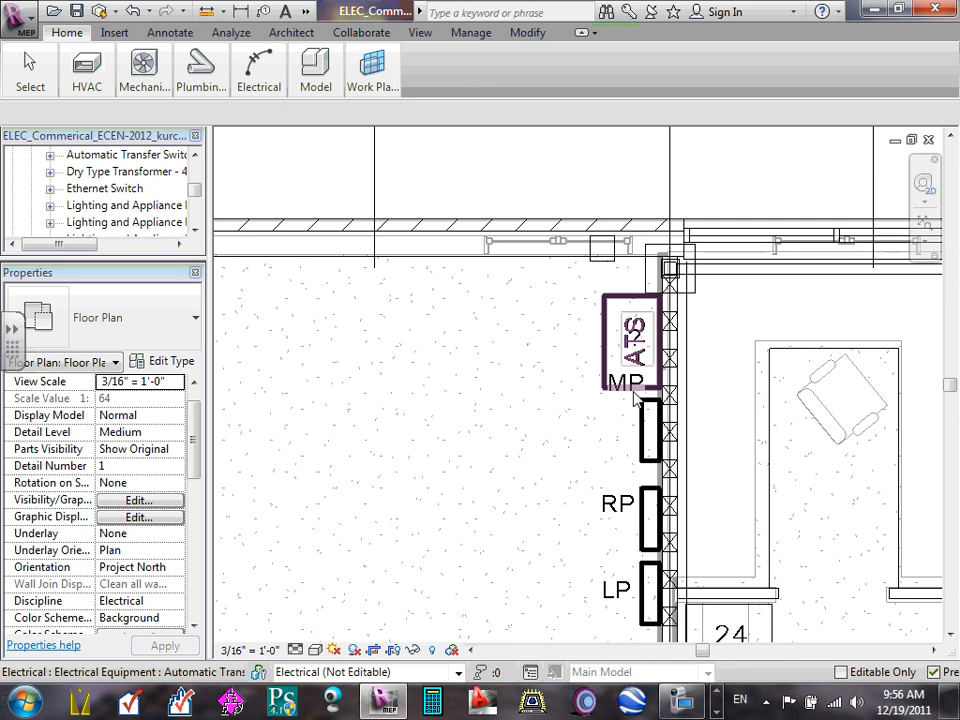
- Move the MP tag beside its panelboard, and the transfer switch's tag off its symbol into the clear room area
{"action": "left_click", "coordinate": [626, 386]}
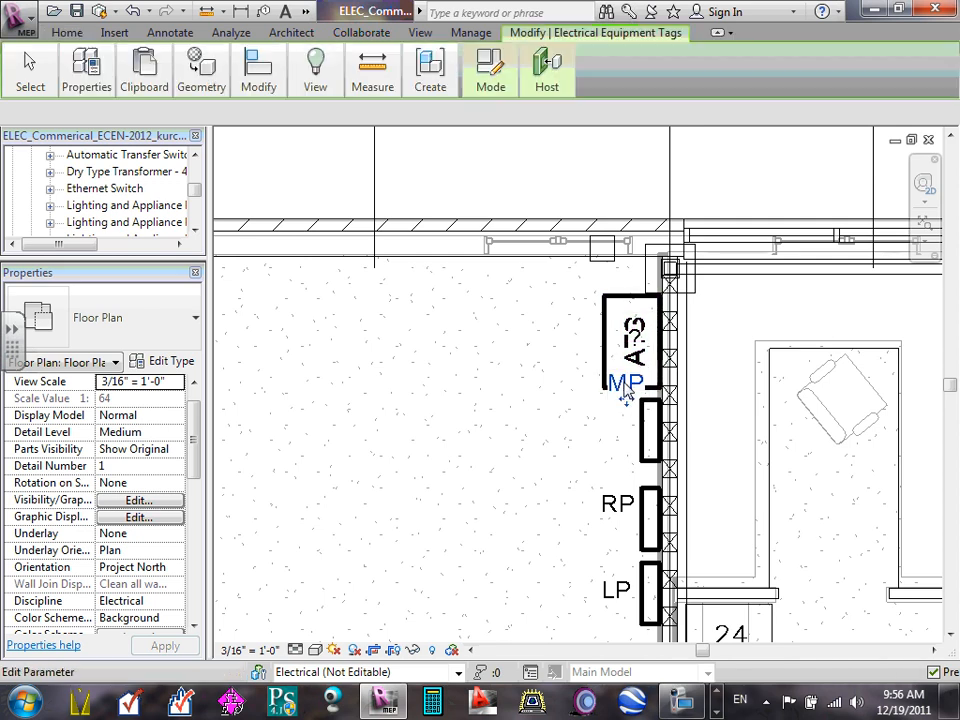
{"action": "left_click_drag", "start_coordinate": [621, 401], "coordinate": [613, 441]}
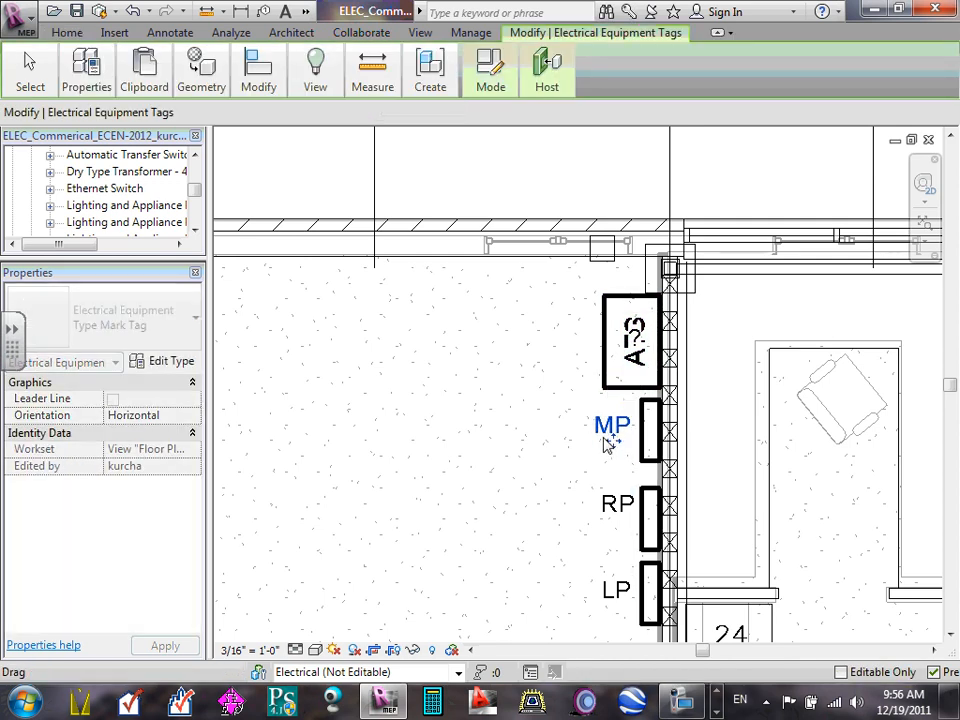
{"action": "left_click", "coordinate": [634, 357]}
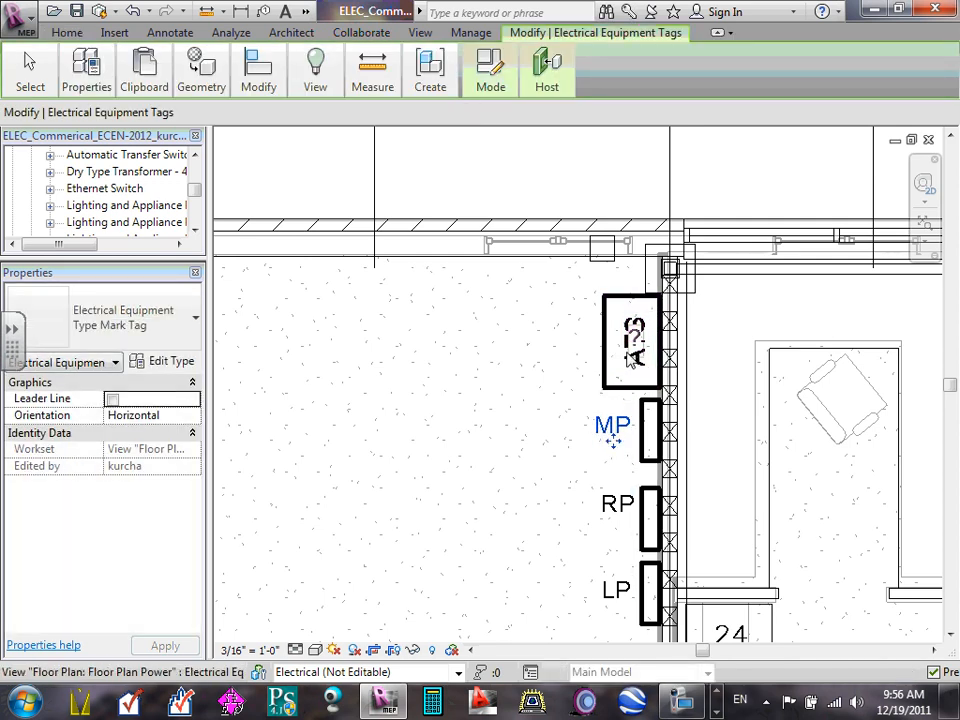
{"action": "left_click", "coordinate": [634, 342]}
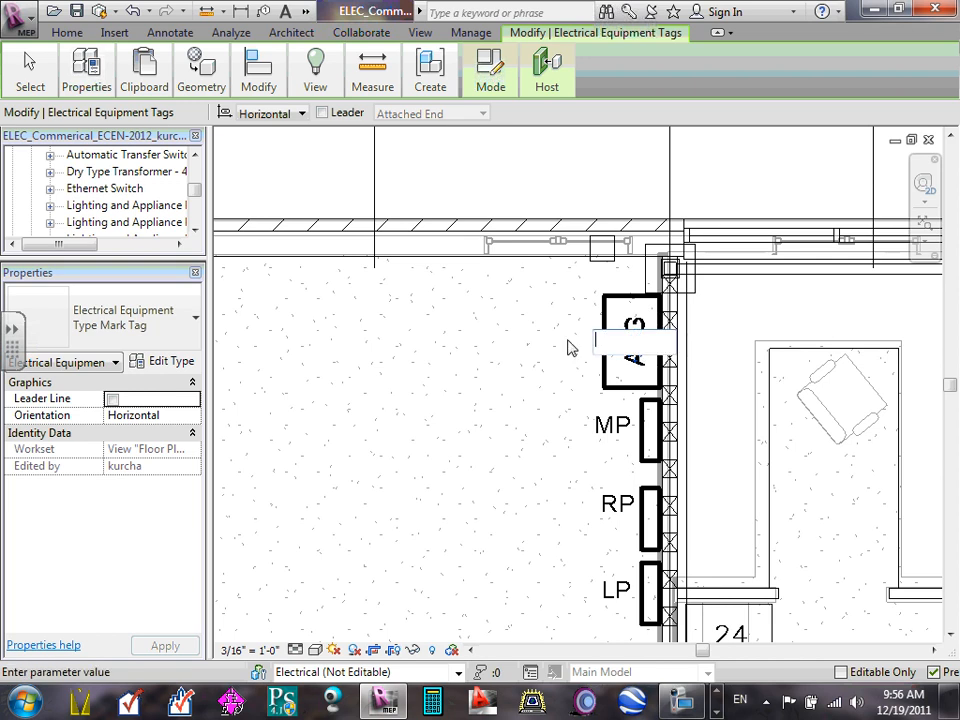
{"action": "left_click", "coordinate": [435, 358]}
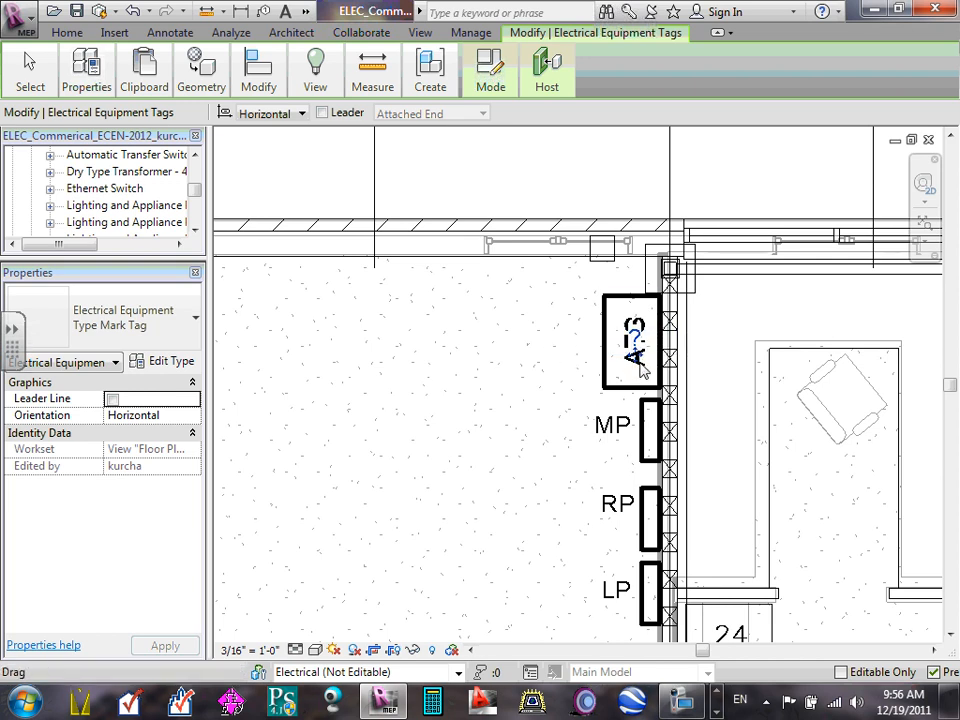
{"action": "scroll", "coordinate": [632, 340], "scroll_direction": "up", "scroll_amount": 2}
{"action": "scroll", "coordinate": [634, 338], "scroll_direction": "up", "scroll_amount": 3}
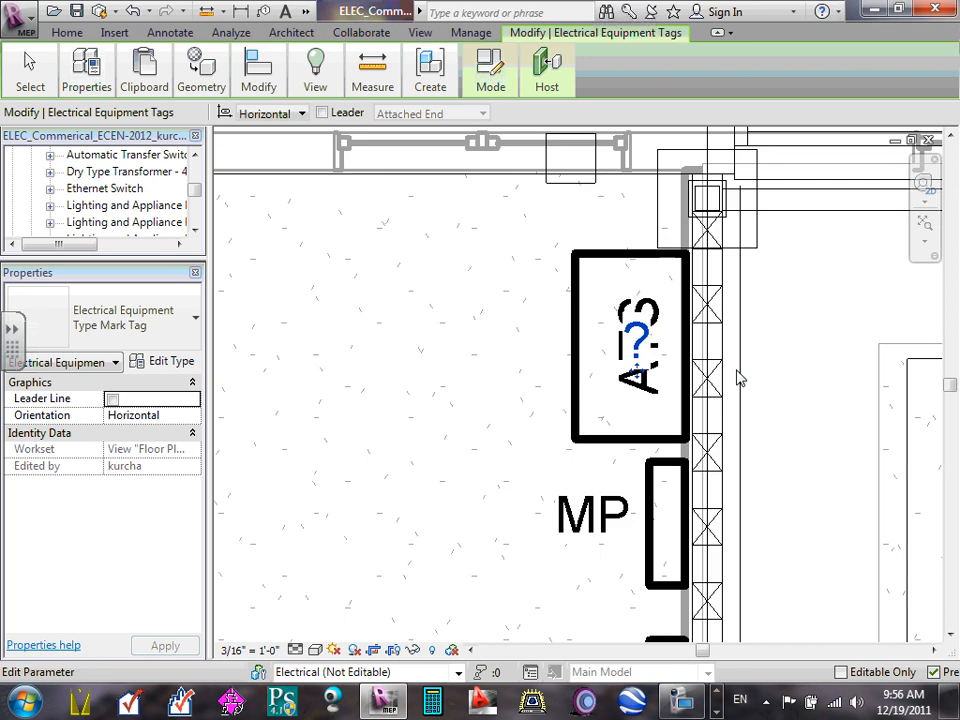
{"action": "left_click_drag", "start_coordinate": [644, 403], "coordinate": [469, 399]}
{"action": "scroll", "coordinate": [469, 399], "scroll_direction": "down", "scroll_amount": 2}
{"action": "scroll", "coordinate": [476, 402], "scroll_direction": "down", "scroll_amount": 2}
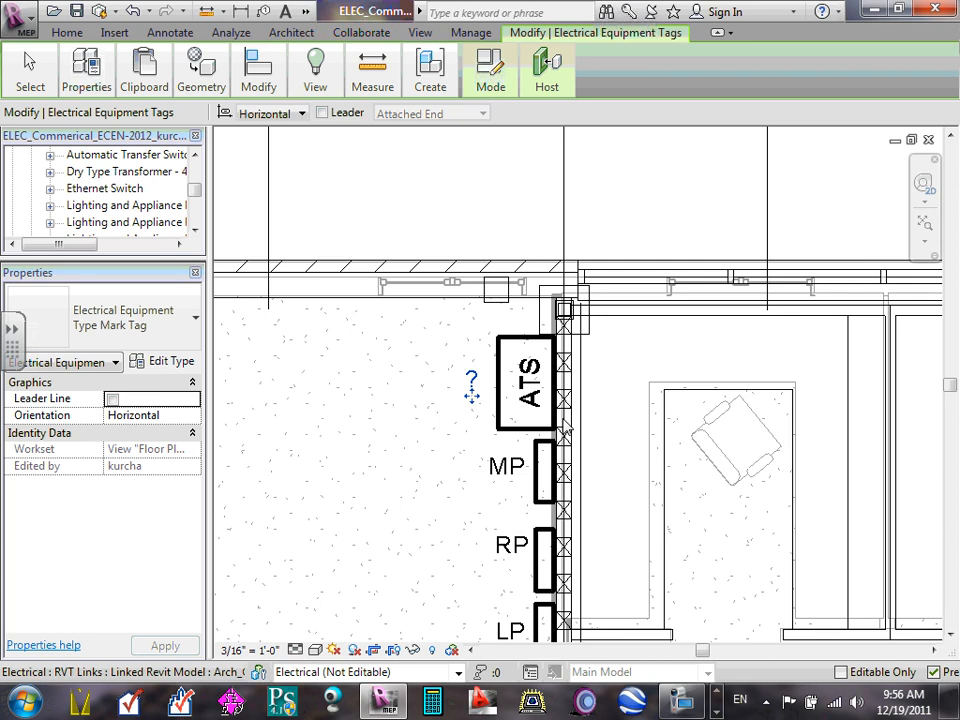
- Set the Panel Name of the placed automatic transfer switch to ATS and clear the selection
{"action": "left_click", "coordinate": [505, 400]}
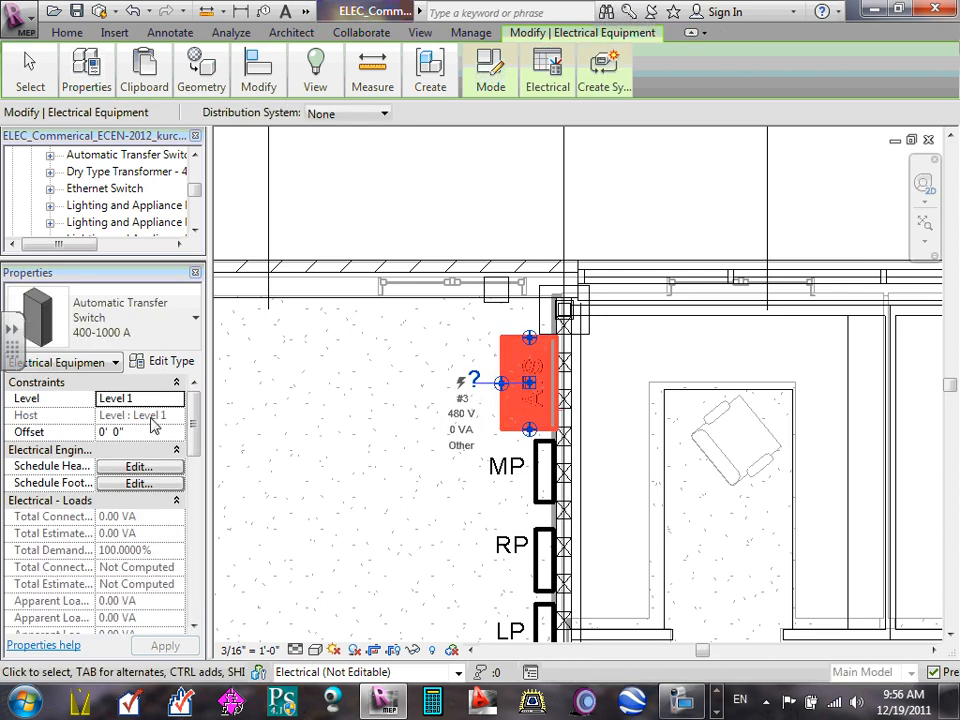
{"action": "scroll", "coordinate": [197, 425], "scroll_direction": "down", "scroll_amount": 1}
{"action": "left_click_drag", "start_coordinate": [197, 425], "coordinate": [126, 518]}
{"action": "left_click", "coordinate": [118, 499]}
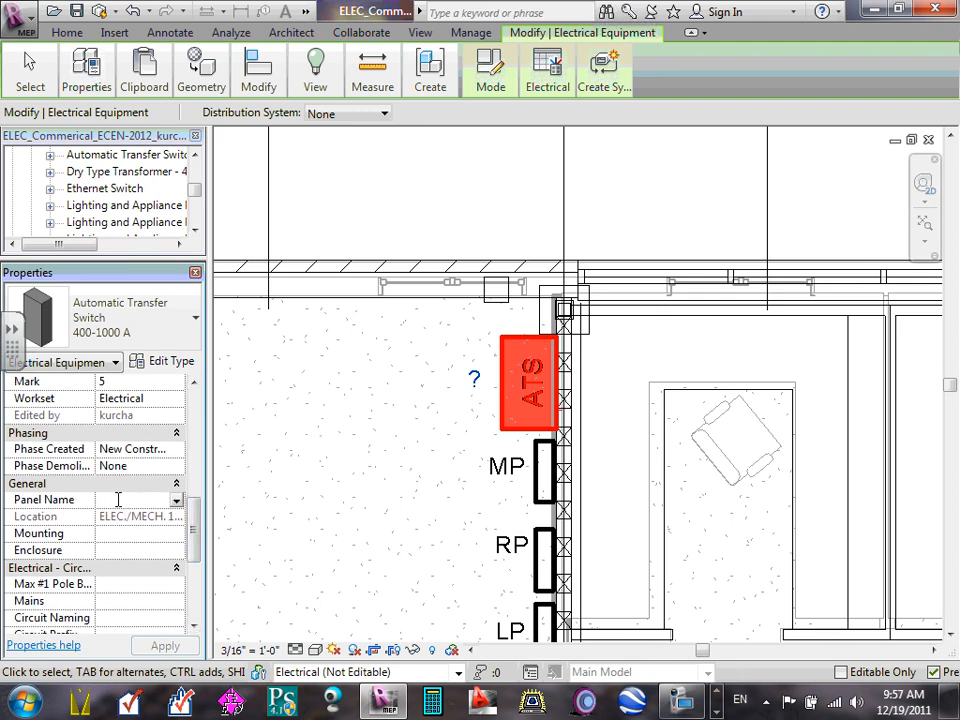
{"action": "type", "text": "ATS"}
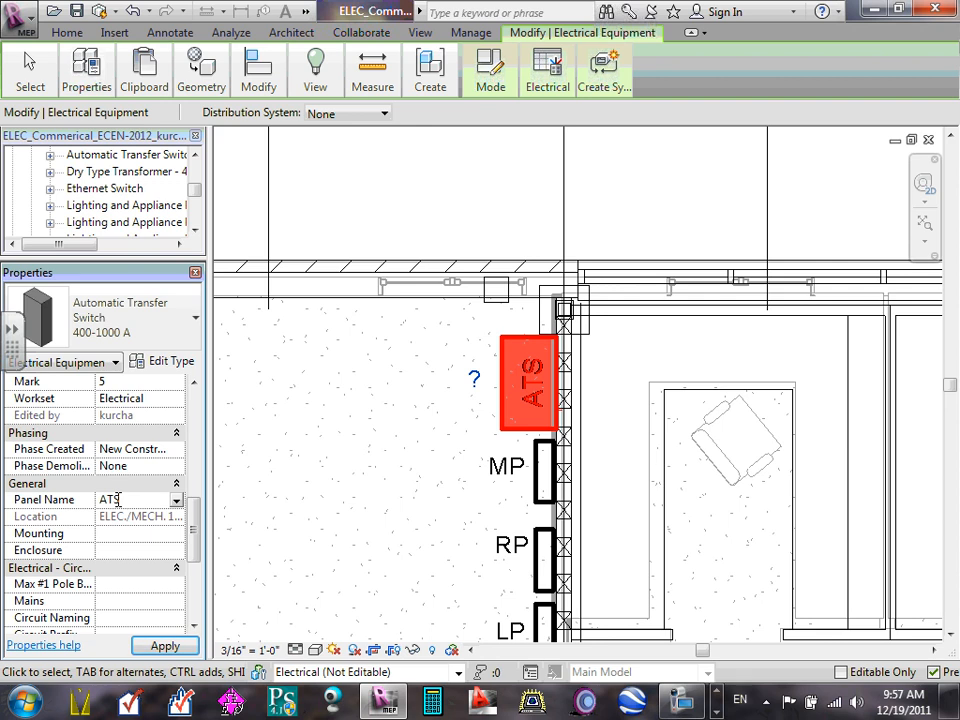
{"action": "mouse_move", "coordinate": [249, 511]}
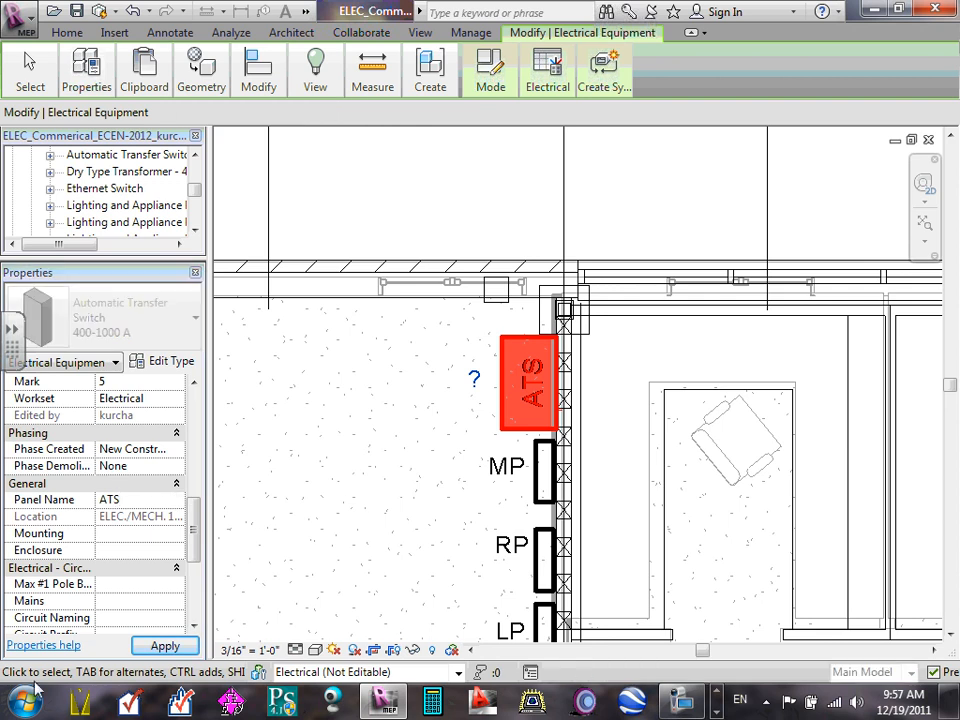
{"action": "left_click", "coordinate": [127, 549]}
{"action": "left_click", "coordinate": [367, 367]}
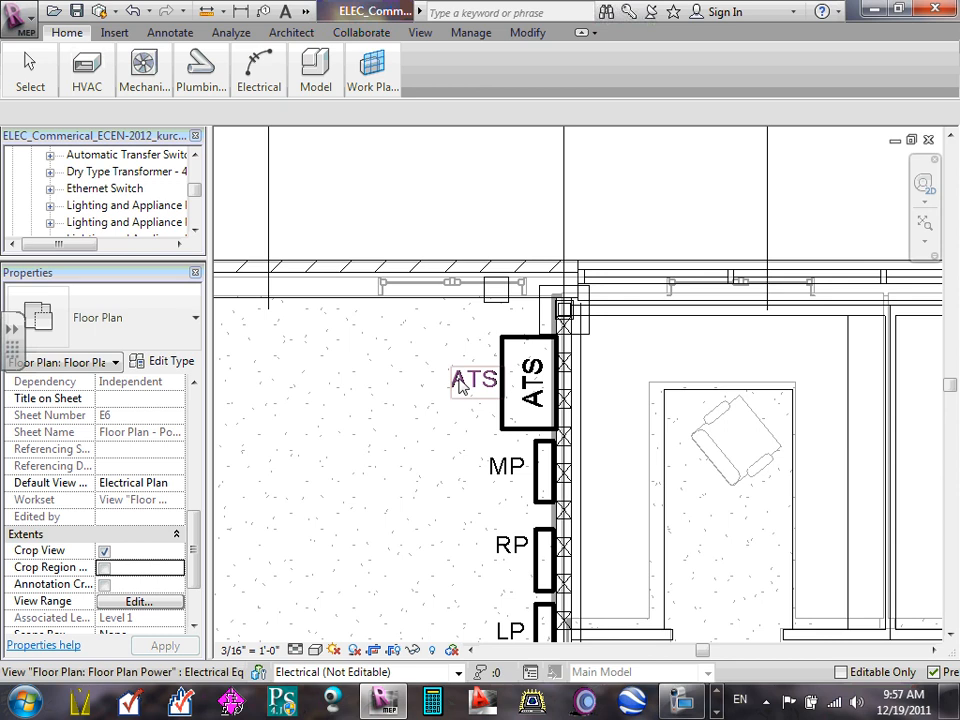
- Move the ATS tag slightly farther from the transfer switch symbol into the clear room area, and clear the selection
{"action": "left_click_drag", "start_coordinate": [462, 388], "coordinate": [463, 395]}
{"action": "left_click", "coordinate": [373, 409]}
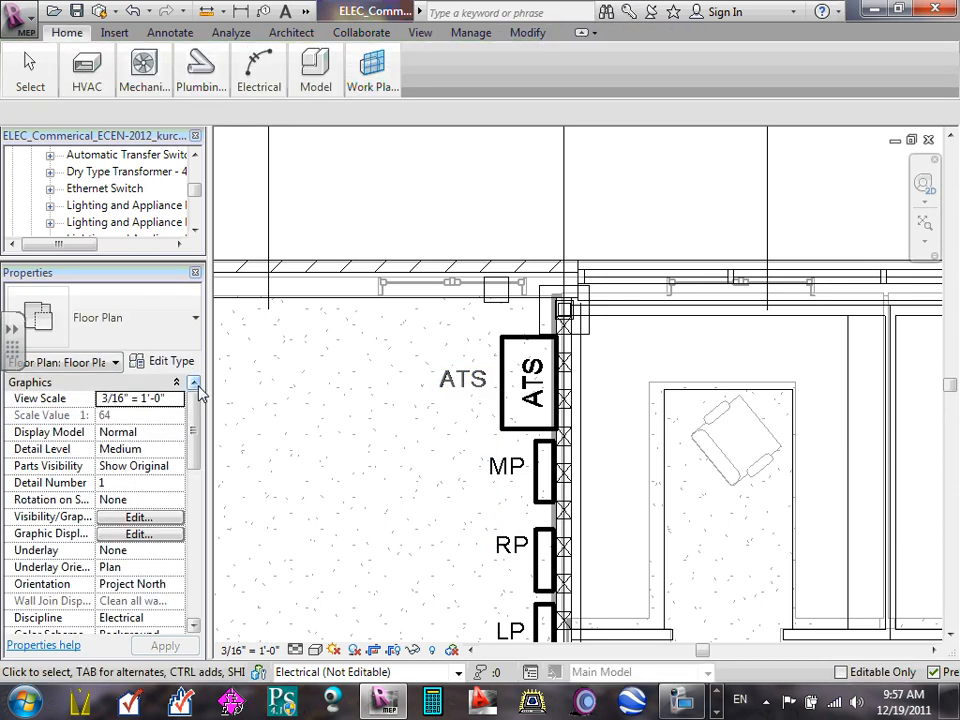
{"action": "scroll", "coordinate": [506, 459], "scroll_direction": "down", "scroll_amount": 3}
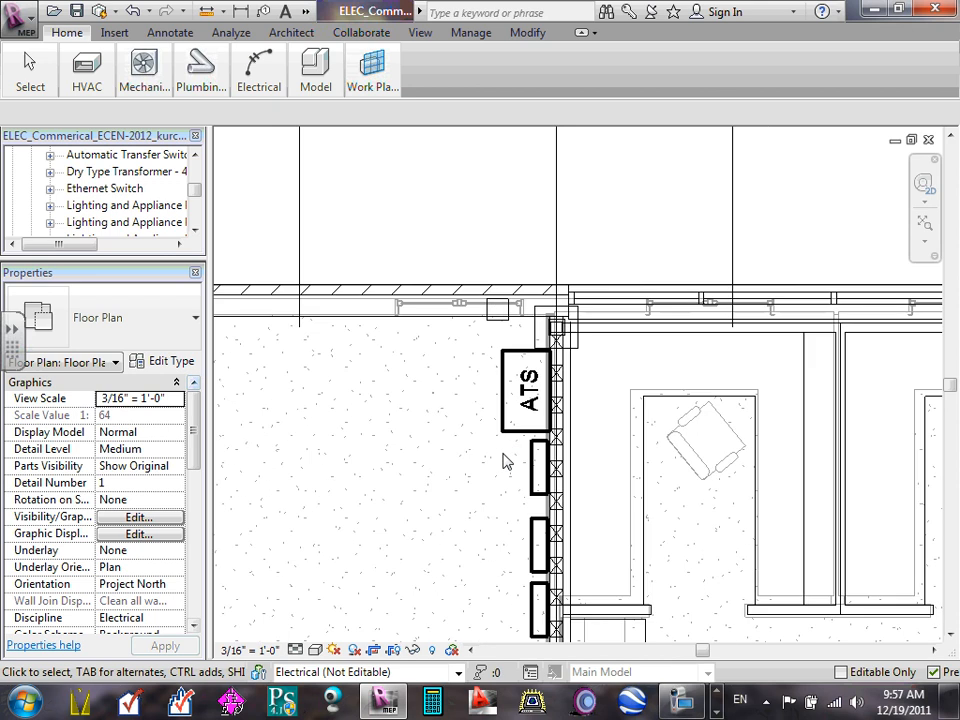
{"action": "scroll", "coordinate": [575, 517], "scroll_direction": "up", "scroll_amount": 1}
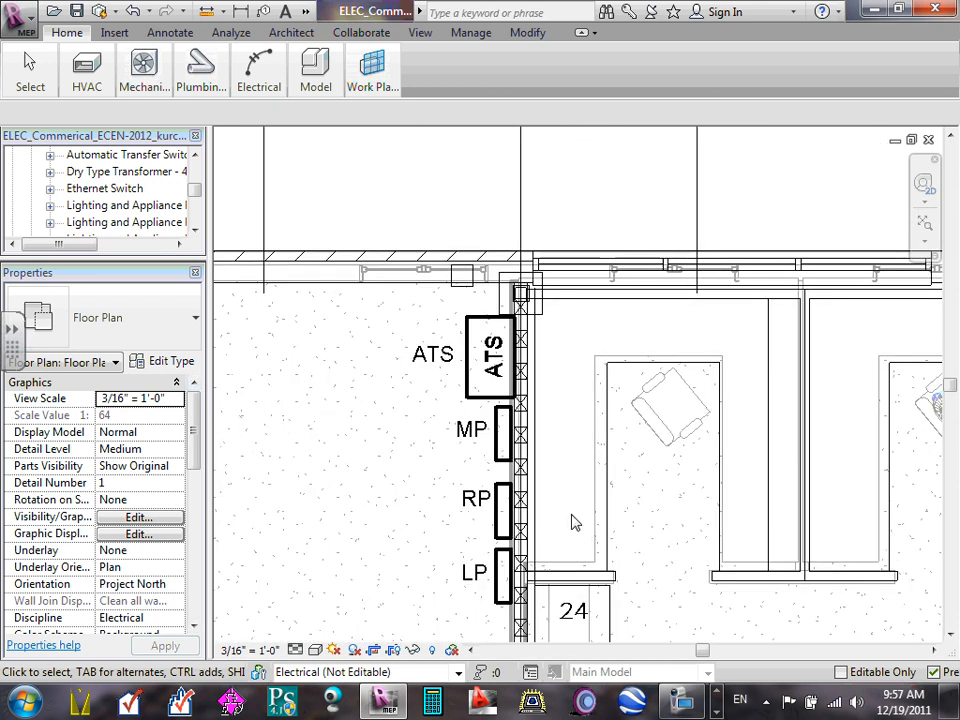
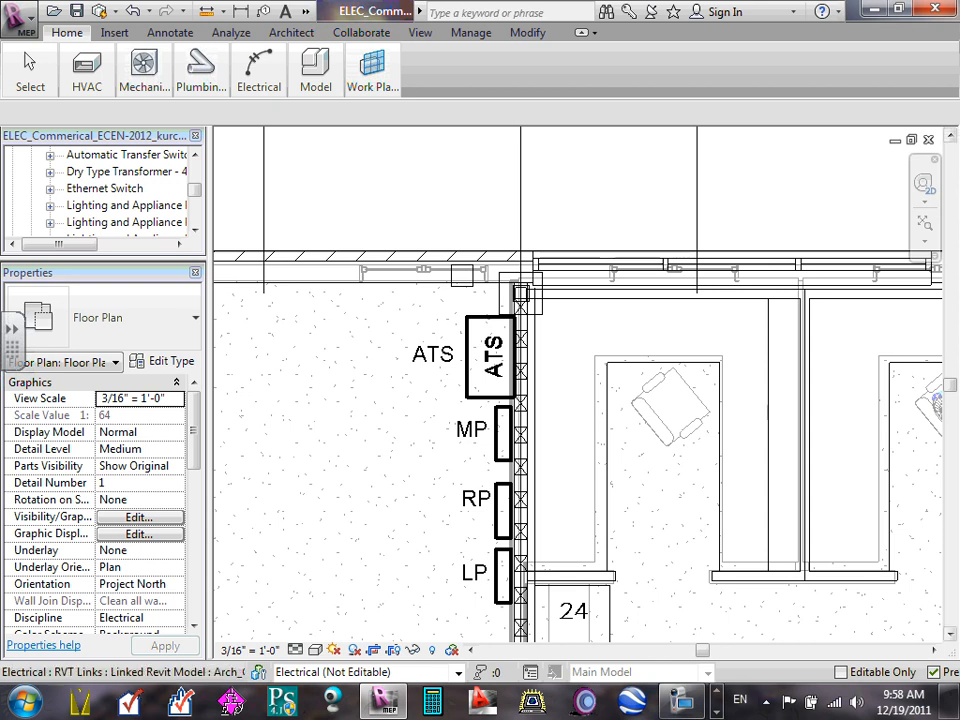
- Set the Mains rating of panelboard LP to 200 A
{"action": "left_click", "coordinate": [497, 585]}
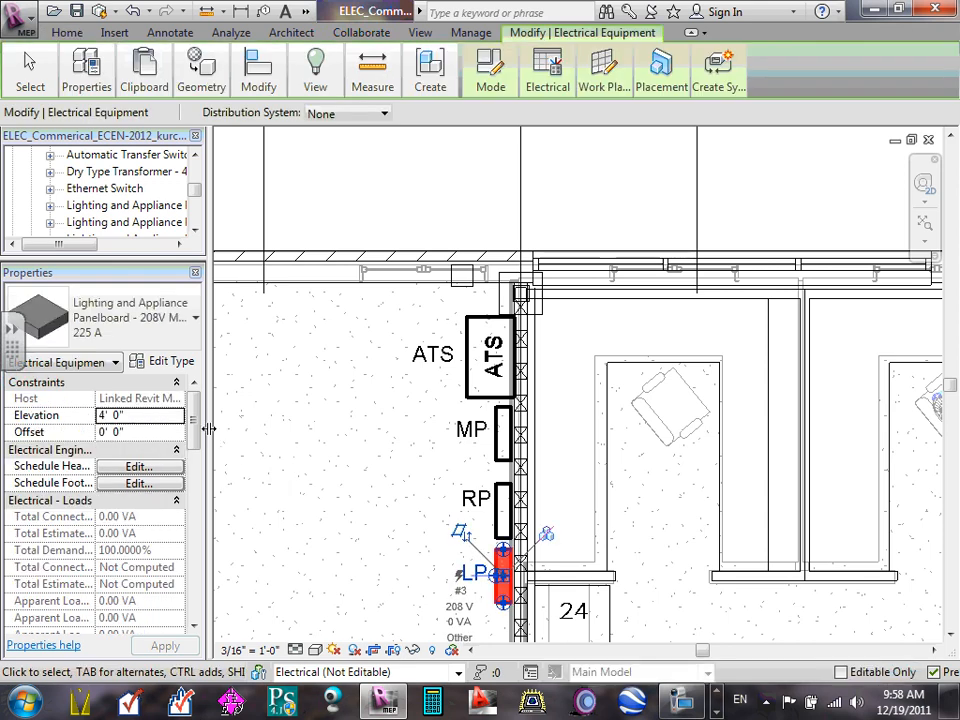
{"action": "left_click_drag", "start_coordinate": [192, 416], "coordinate": [193, 418]}
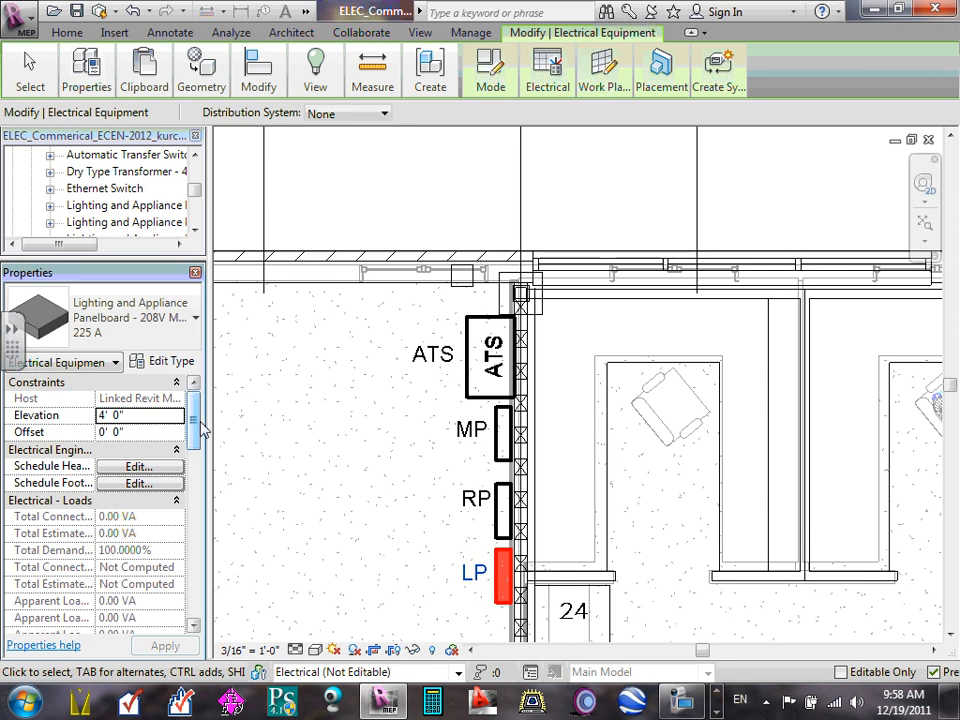
{"action": "scroll", "coordinate": [196, 426], "scroll_direction": "down", "scroll_amount": 1}
{"action": "left_click_drag", "start_coordinate": [196, 426], "coordinate": [200, 513]}
{"action": "scroll", "coordinate": [157, 511], "scroll_direction": "down", "scroll_amount": 5}
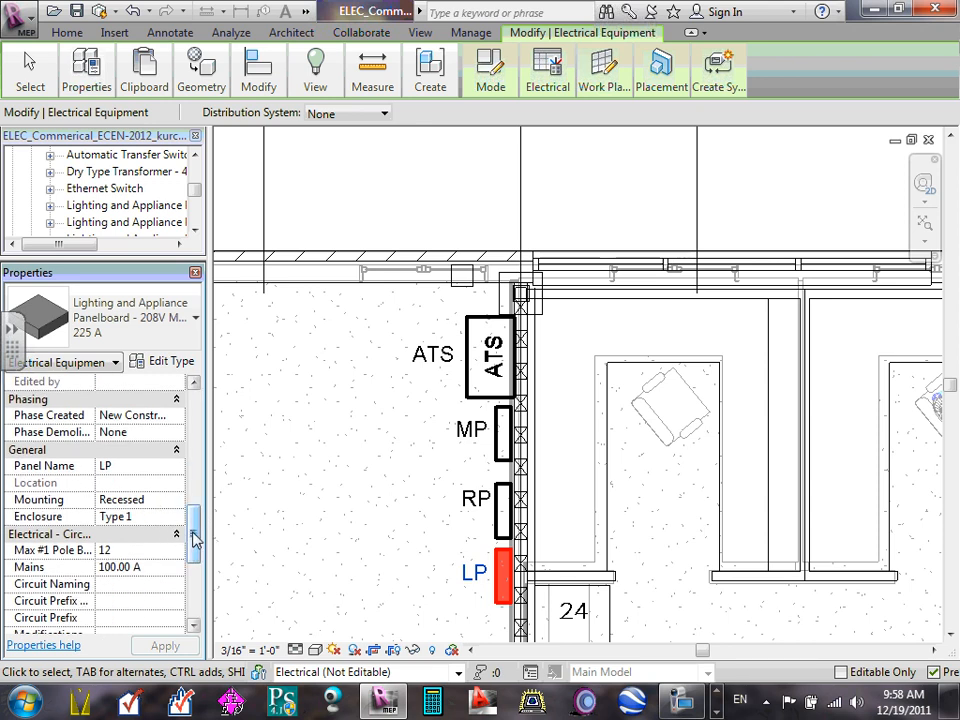
{"action": "scroll", "coordinate": [190, 545], "scroll_direction": "down", "scroll_amount": 4}
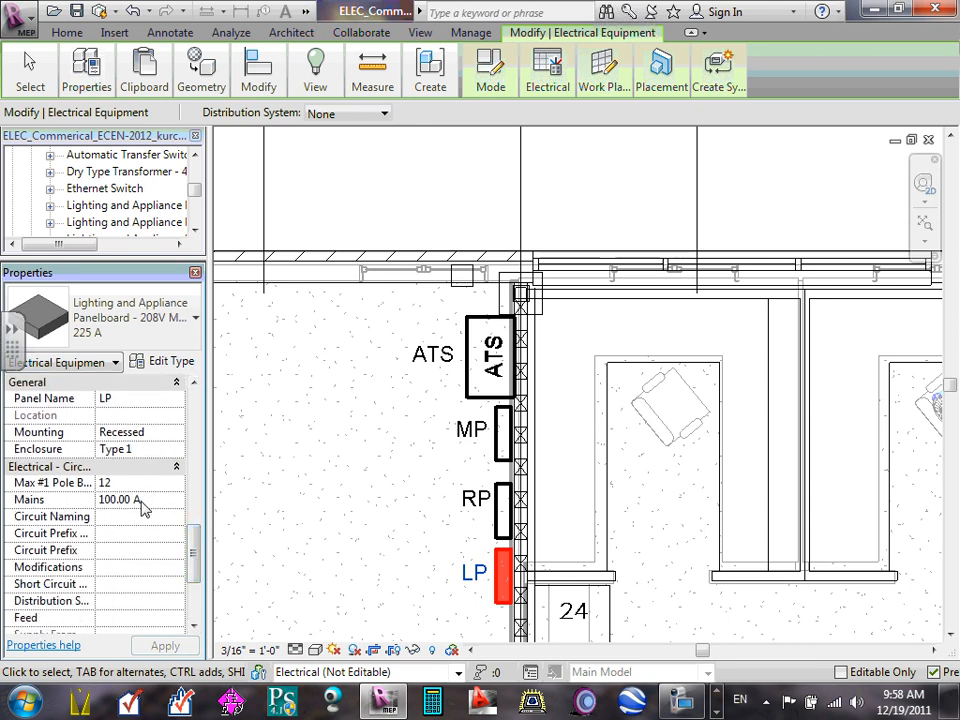
{"action": "left_click", "coordinate": [133, 488]}
{"action": "type", "text": "200"}
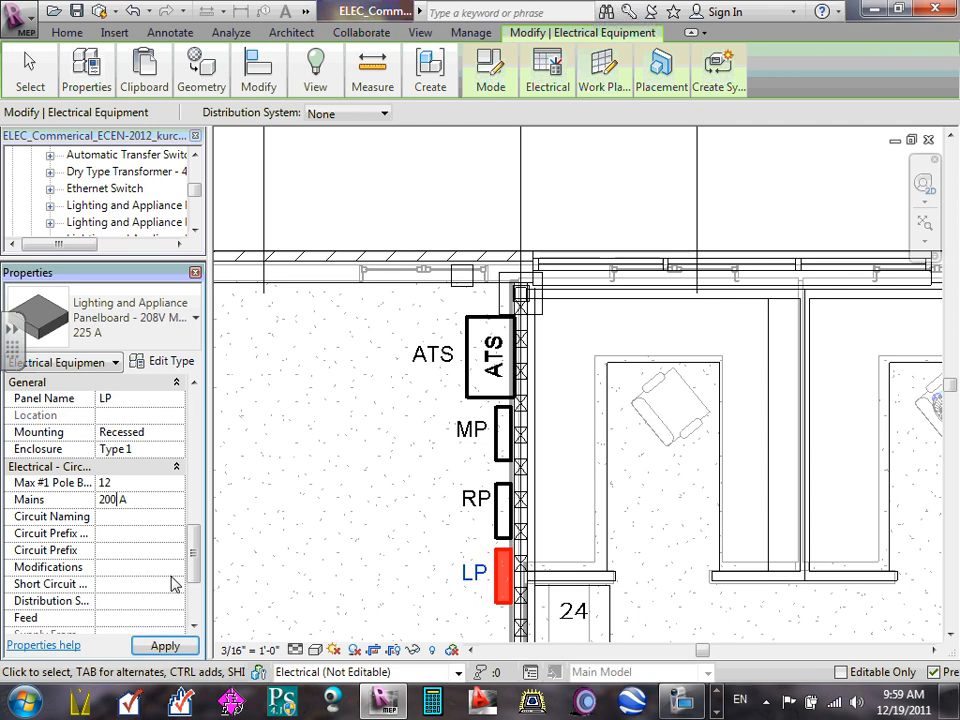
{"action": "key", "text": "Return"}
{"action": "left_click", "coordinate": [128, 514]}
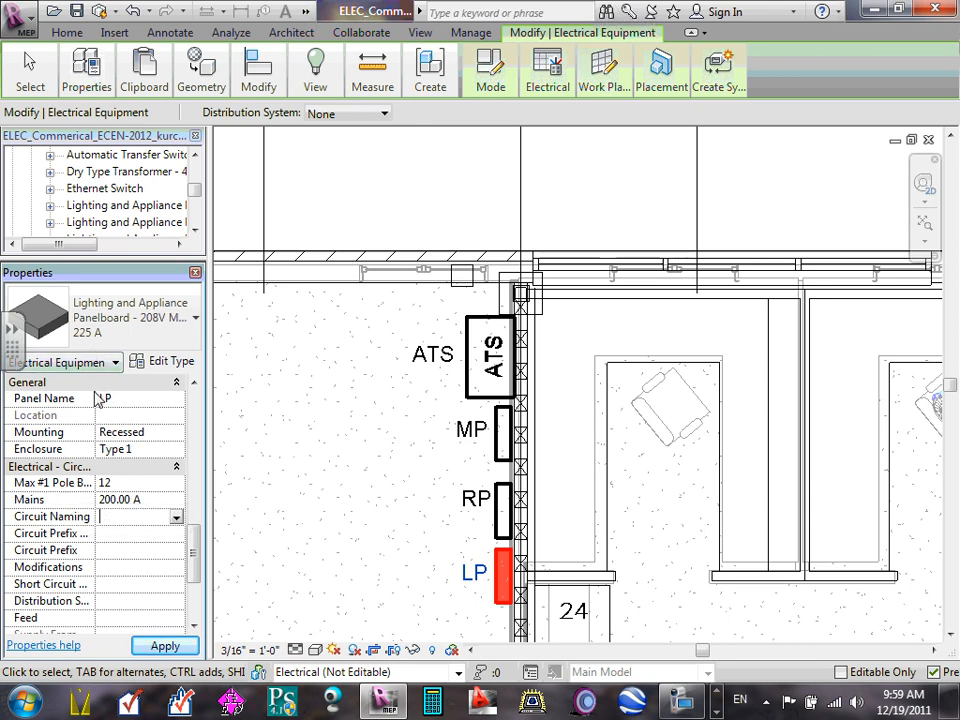
- Widen the properties area to read the full parameter names, and set panelboard LP's Max #1 Pole Breakers to 42
{"action": "left_click_drag", "start_coordinate": [97, 398], "coordinate": [120, 399]}
{"action": "left_click_drag", "start_coordinate": [211, 429], "coordinate": [408, 432]}
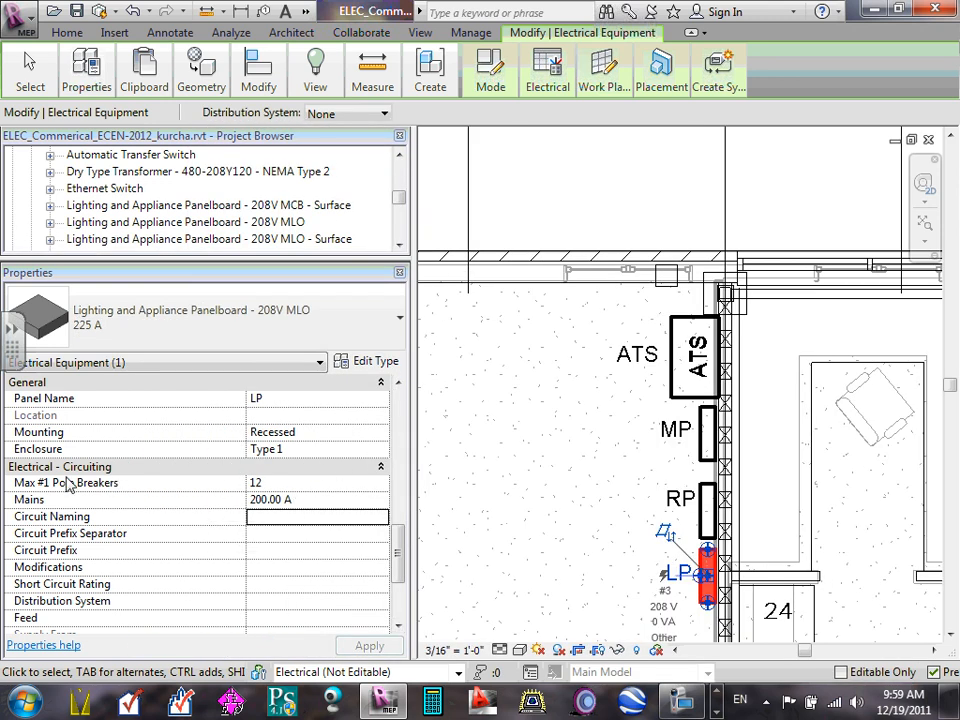
{"action": "left_click", "coordinate": [290, 484]}
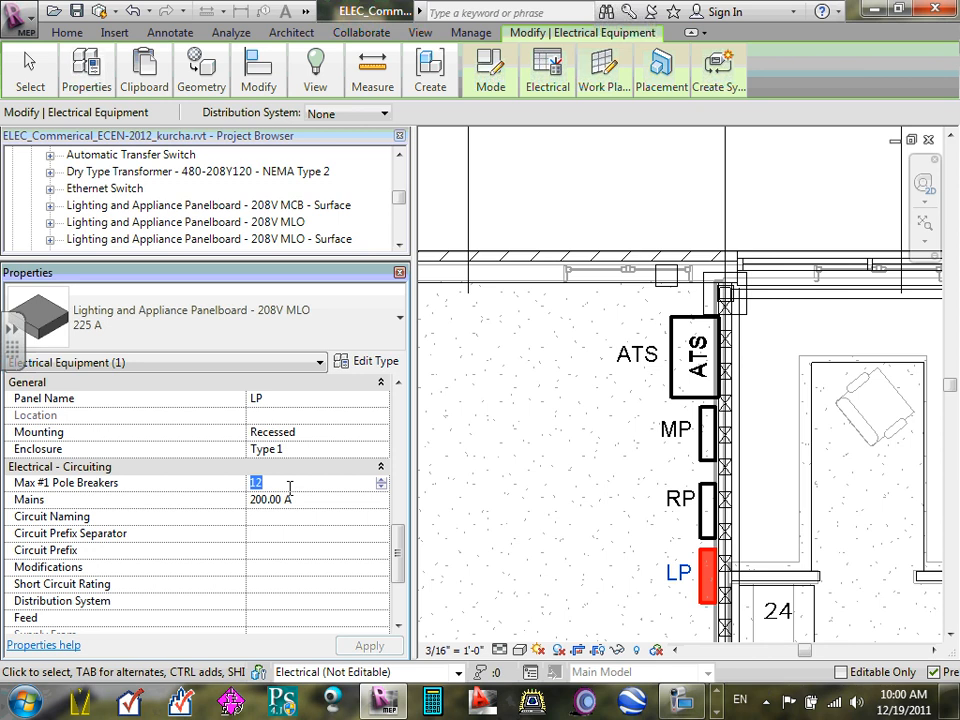
{"action": "type", "text": "42"}
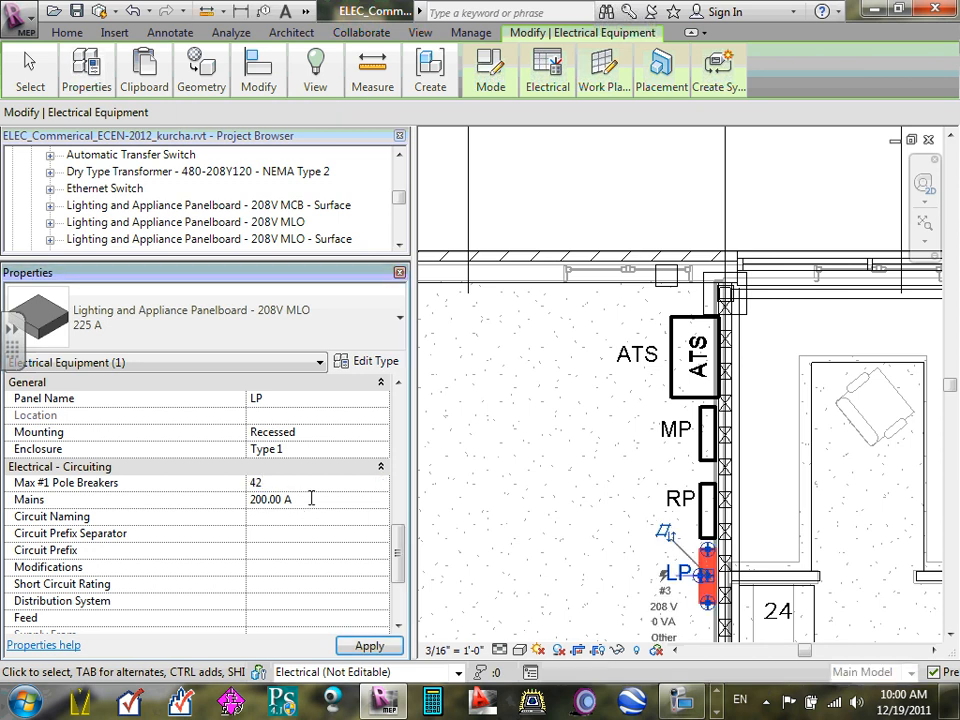
{"action": "left_click", "coordinate": [311, 498]}
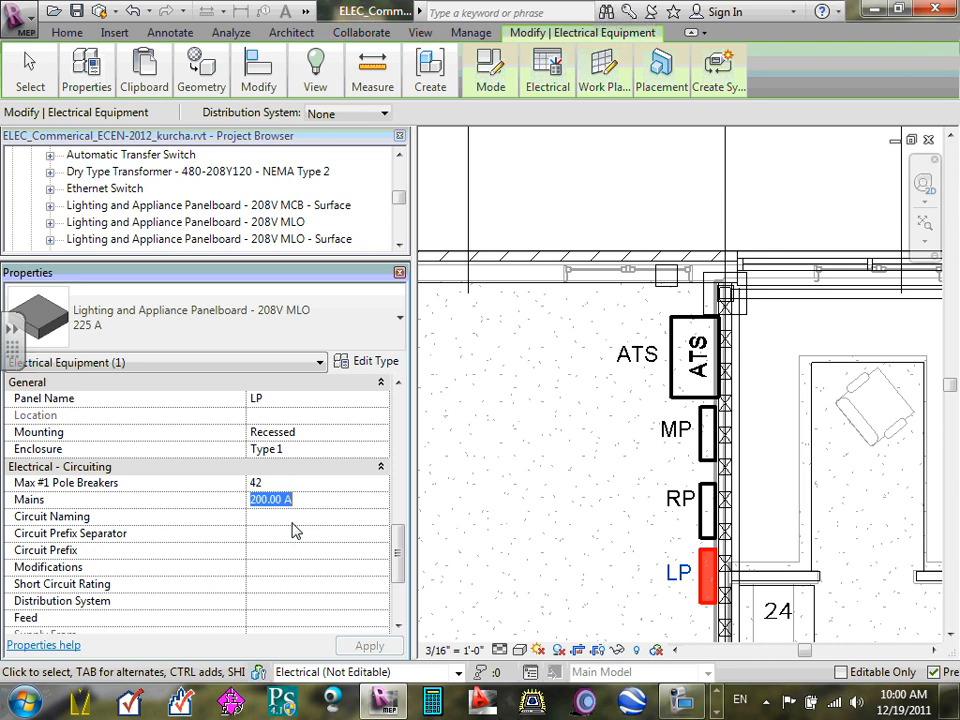
{"action": "key", "text": "Return"}
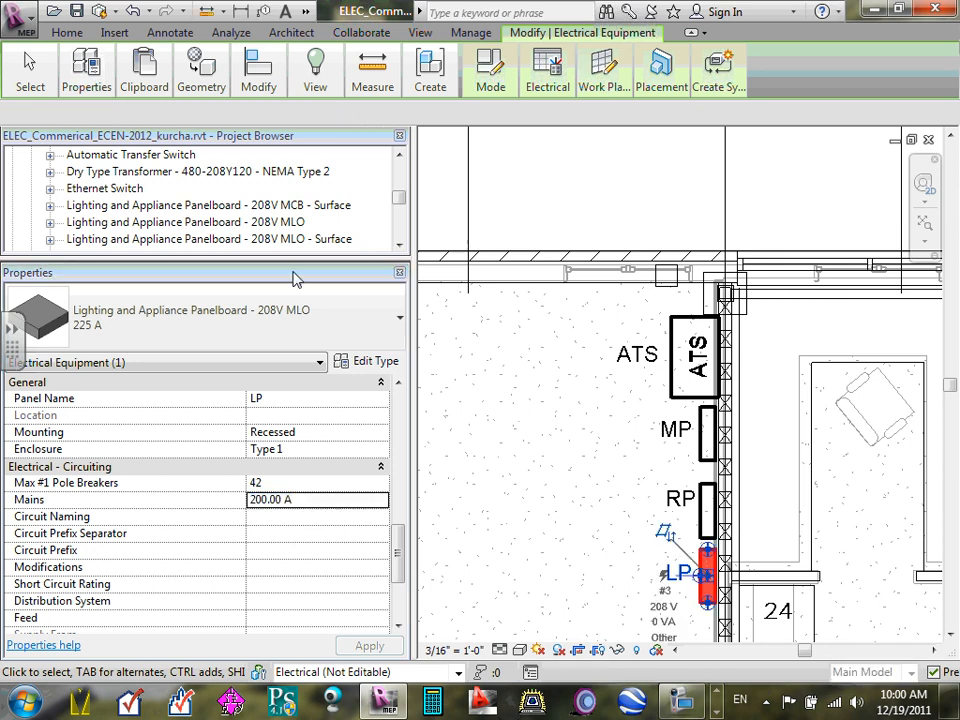
- Check the available Circuit Naming and Enclosure options for panelboard LP, and apply its properties
{"action": "left_click", "coordinate": [275, 519]}
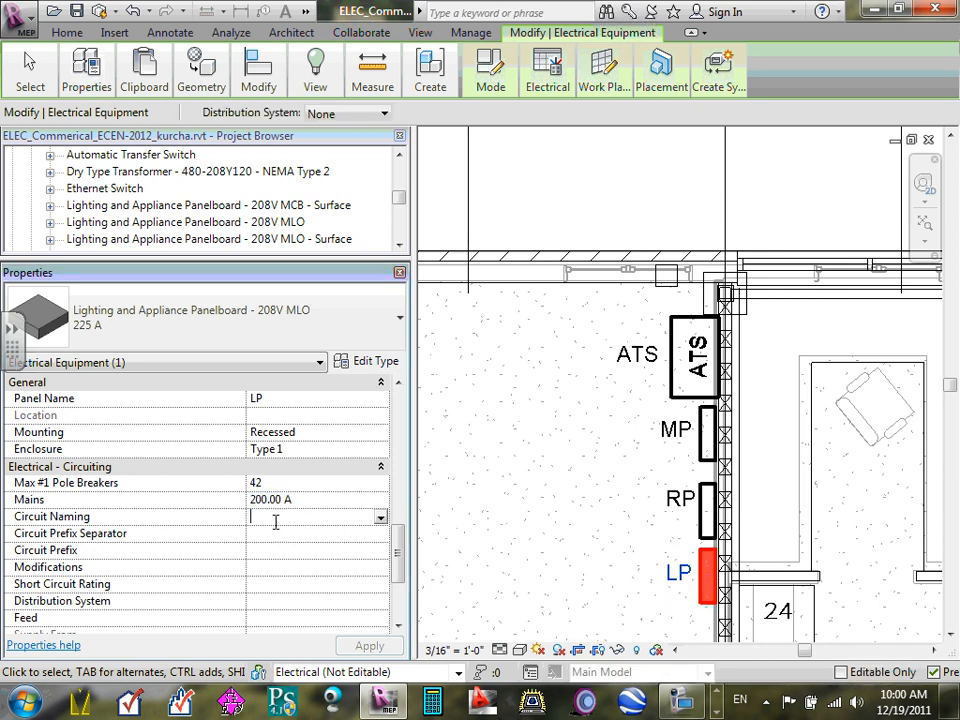
{"action": "left_click", "coordinate": [380, 518]}
{"action": "left_click", "coordinate": [380, 518]}
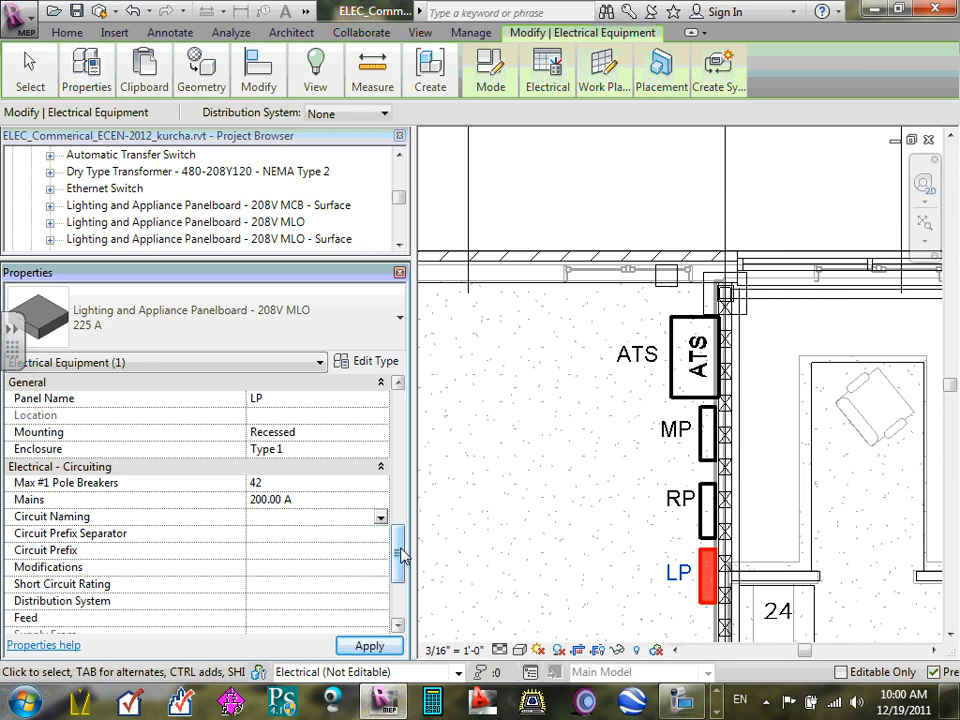
{"action": "mouse_move", "coordinate": [401, 557]}
{"action": "left_mouse_down"}
{"action": "mouse_move", "coordinate": [399, 546]}
{"action": "mouse_move", "coordinate": [405, 567]}
{"action": "mouse_move", "coordinate": [400, 546]}
{"action": "left_mouse_up"}
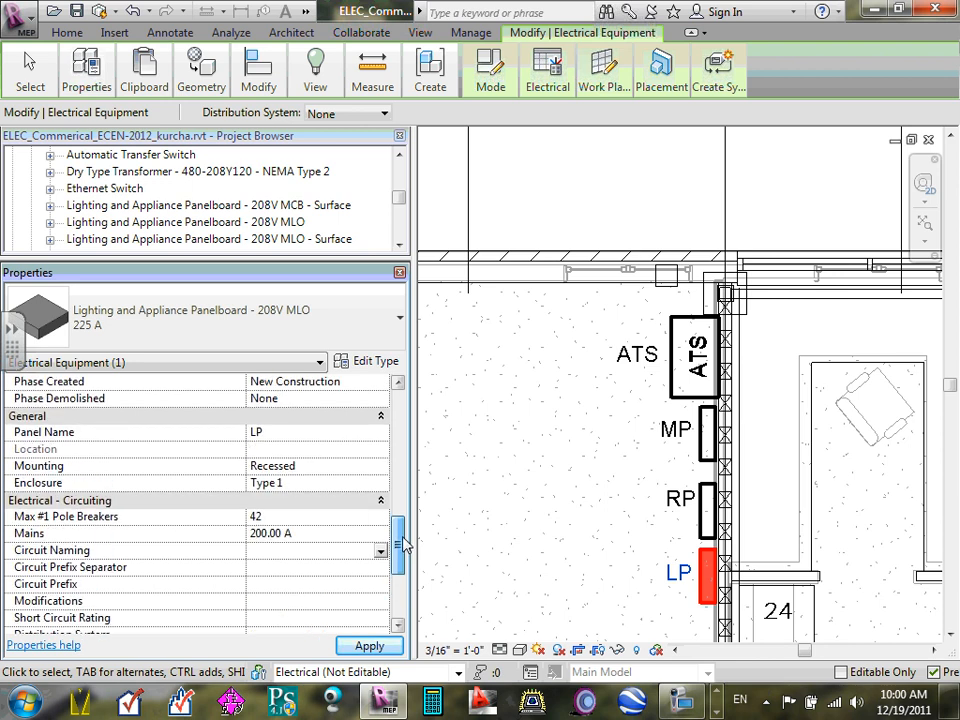
{"action": "left_click", "coordinate": [284, 485]}
{"action": "left_click", "coordinate": [380, 484]}
{"action": "left_click", "coordinate": [381, 485]}
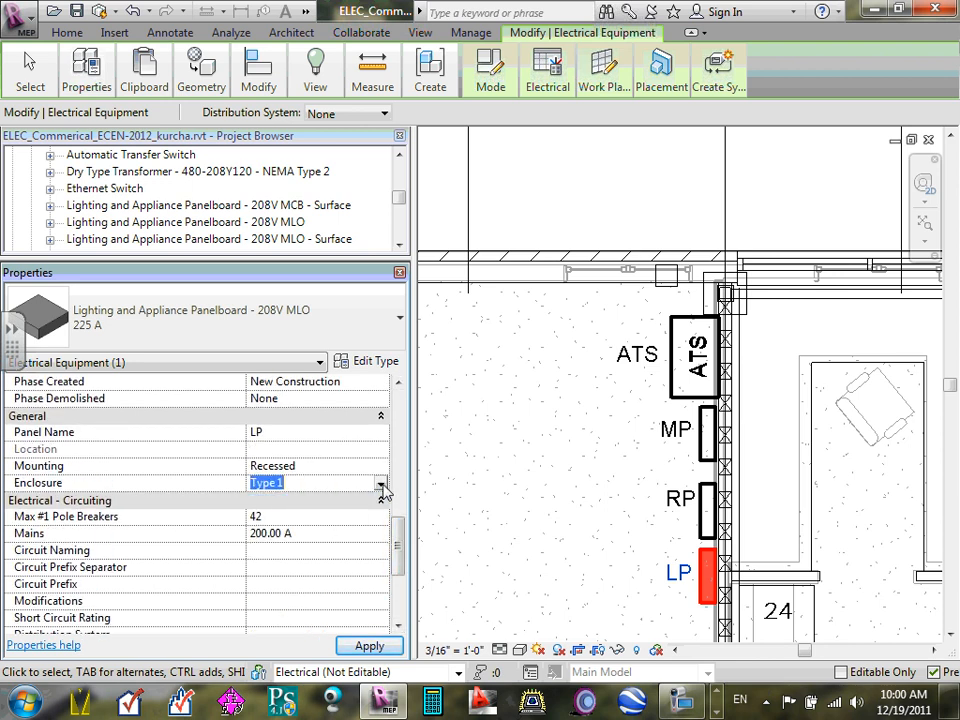
{"action": "left_click", "coordinate": [298, 482]}
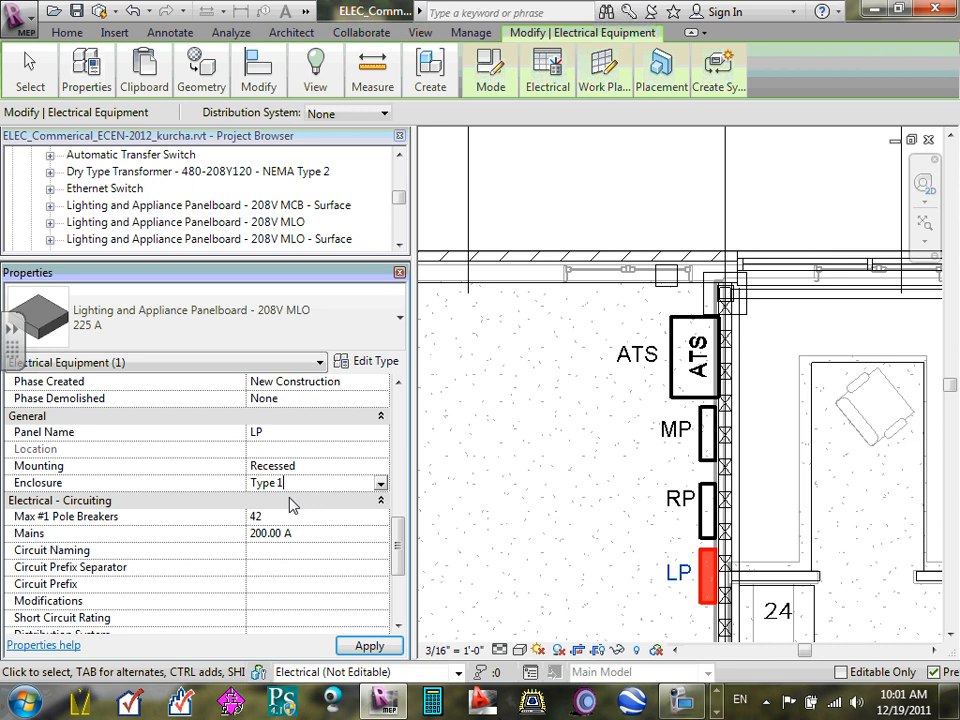
{"action": "left_click", "coordinate": [369, 646]}
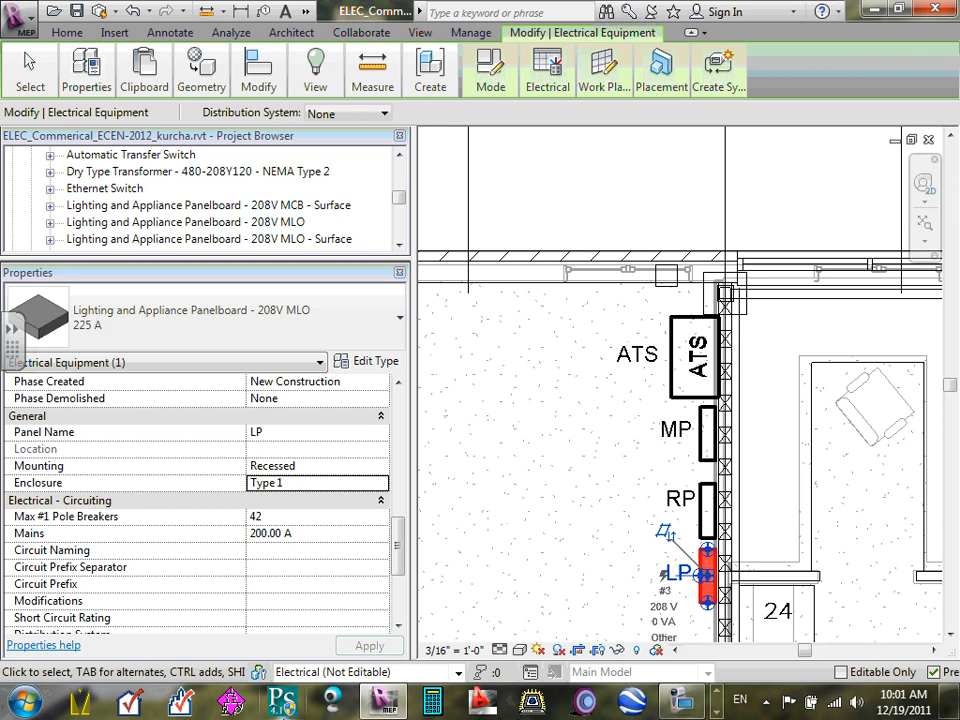
- Set panelboard LP's Distribution System to 120/208 Wye
{"action": "scroll", "coordinate": [299, 519], "scroll_direction": "down", "scroll_amount": 2}
{"action": "left_click", "coordinate": [299, 517]}
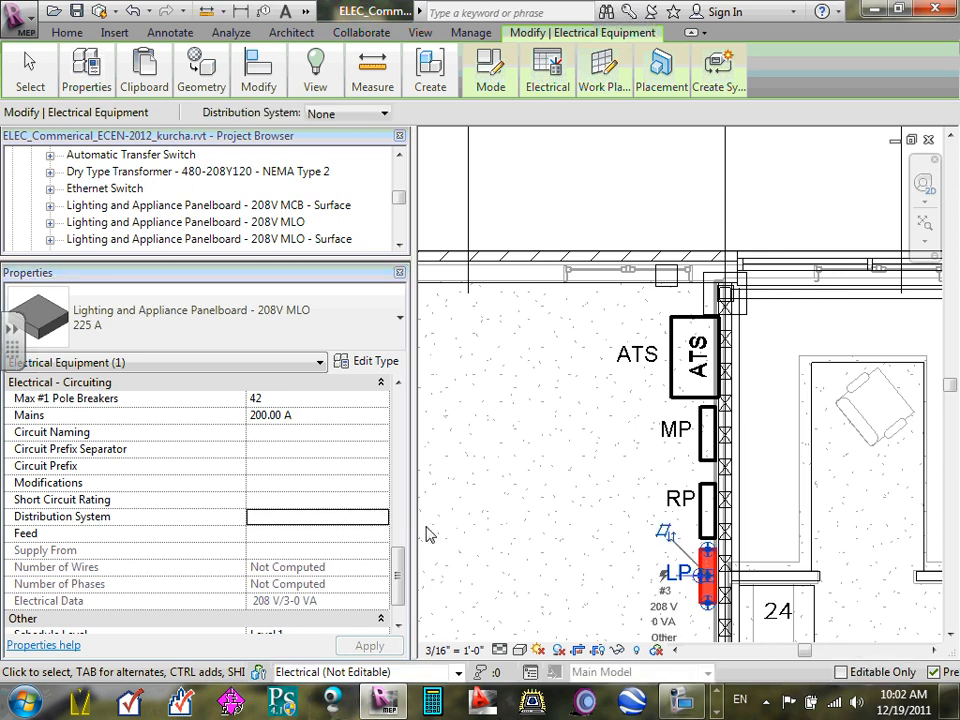
{"action": "left_click", "coordinate": [379, 518]}
{"action": "left_click", "coordinate": [381, 517]}
{"action": "left_click", "coordinate": [381, 517]}
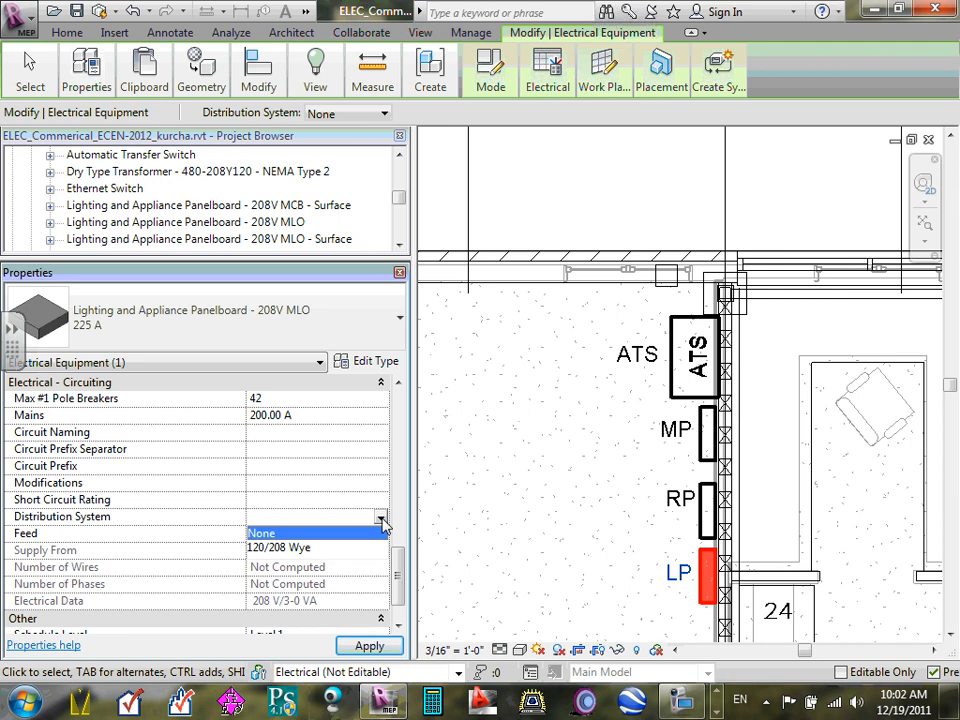
{"action": "left_click", "coordinate": [283, 548]}
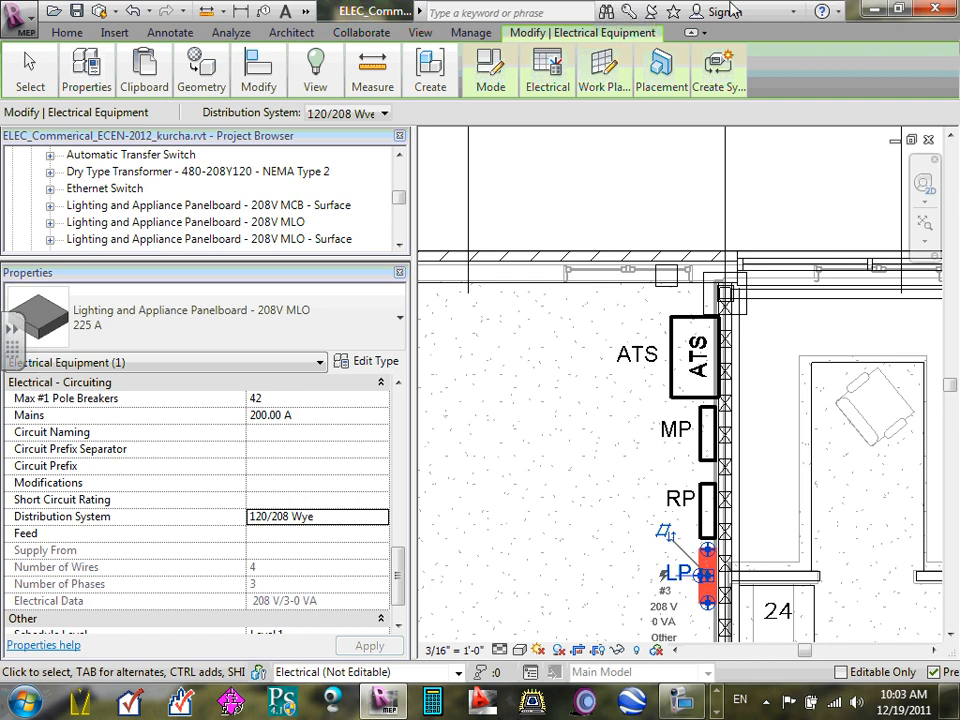
- Enter MP as panelboard LP's Feed and go back to the beginning of its properties
{"action": "left_click", "coordinate": [268, 532]}
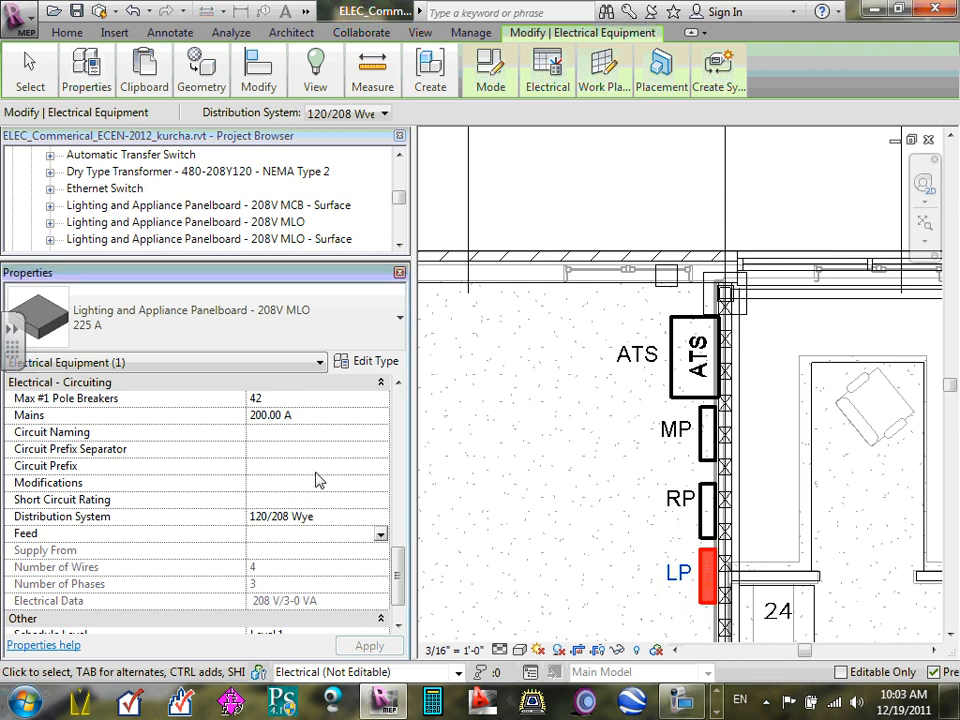
{"action": "left_click", "coordinate": [316, 536]}
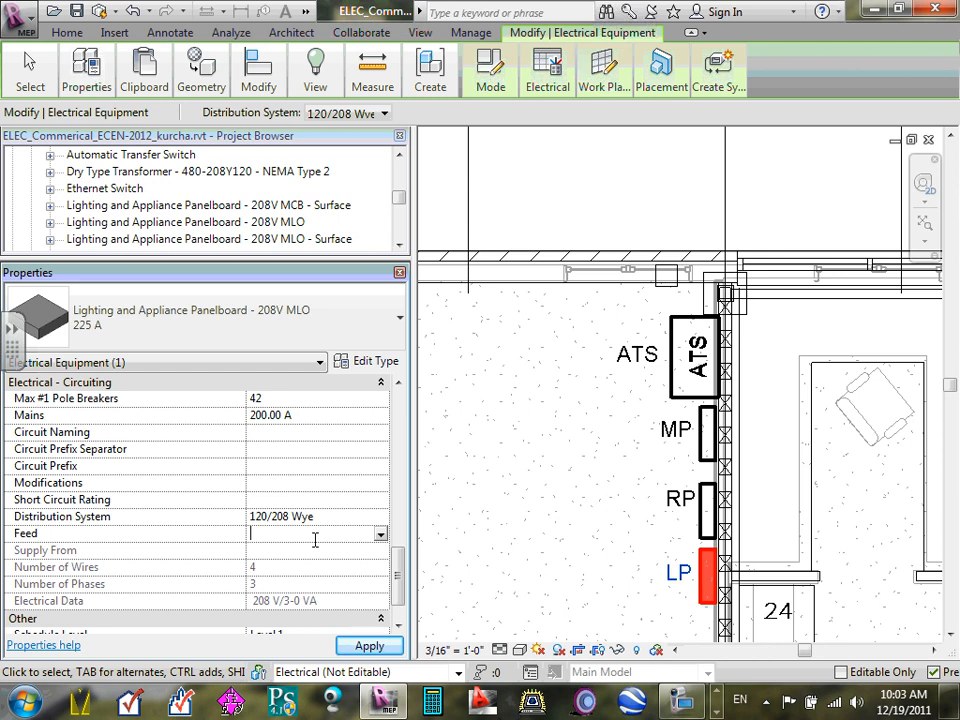
{"action": "type", "text": "MP"}
{"action": "left_click", "coordinate": [284, 532]}
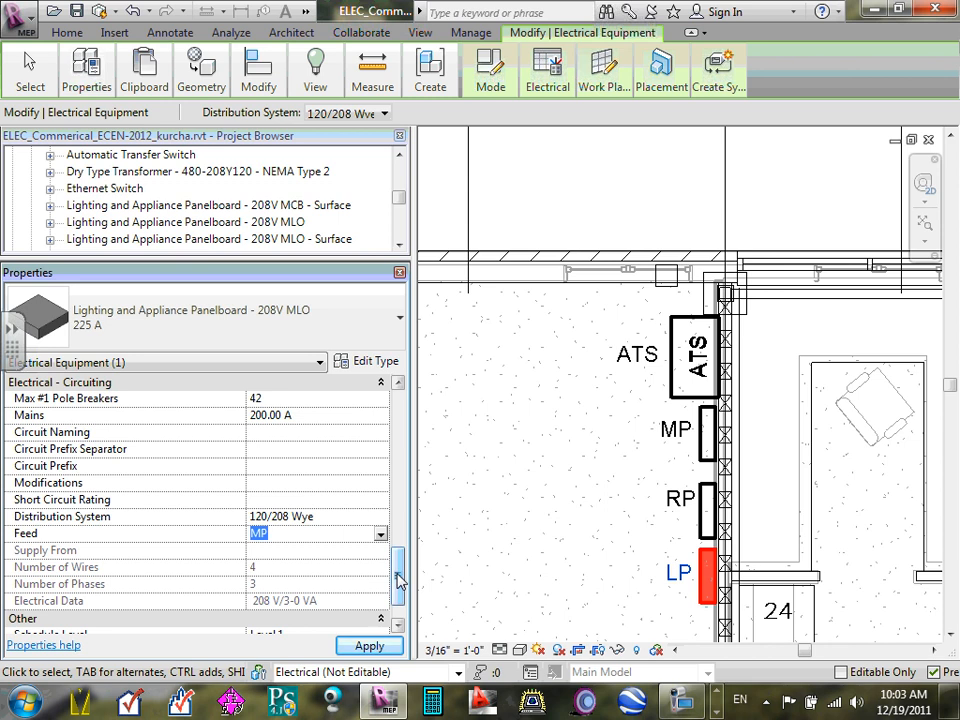
{"action": "mouse_move", "coordinate": [397, 580]}
{"action": "left_mouse_down"}
{"action": "mouse_move", "coordinate": [398, 566]}
{"action": "mouse_move", "coordinate": [410, 575]}
{"action": "left_mouse_up"}
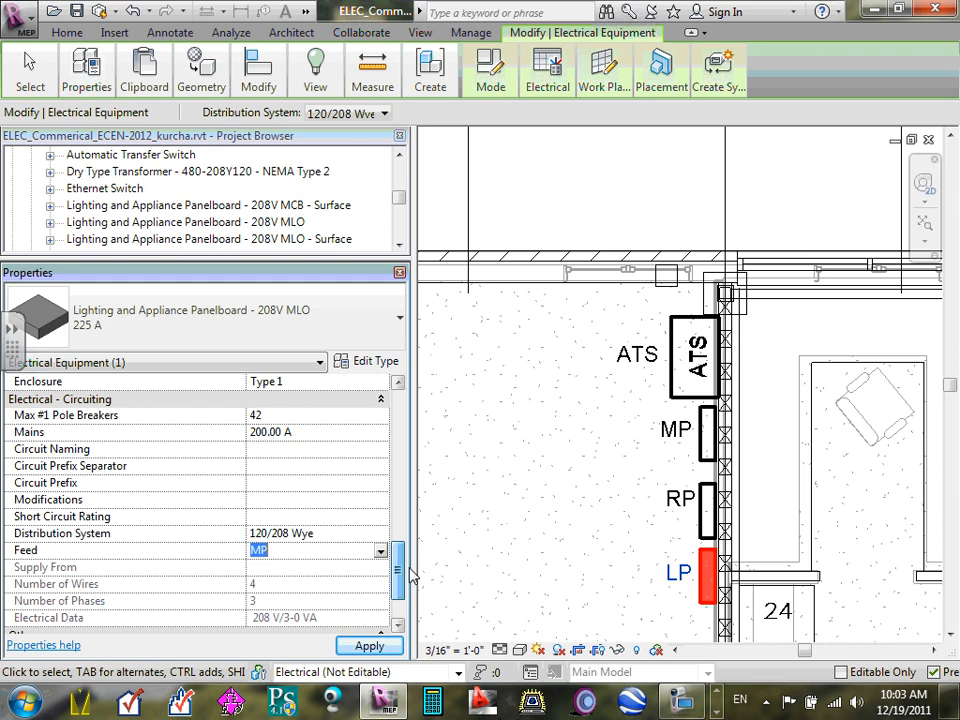
{"action": "left_click_drag", "start_coordinate": [410, 575], "coordinate": [410, 490]}
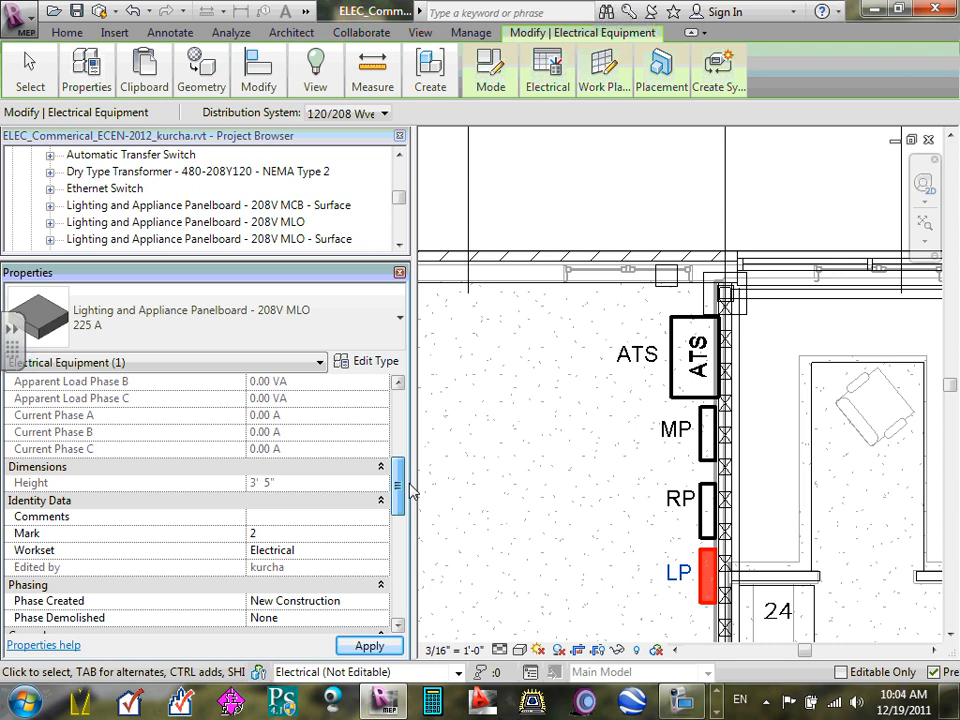
{"action": "left_click_drag", "start_coordinate": [410, 490], "coordinate": [400, 388]}
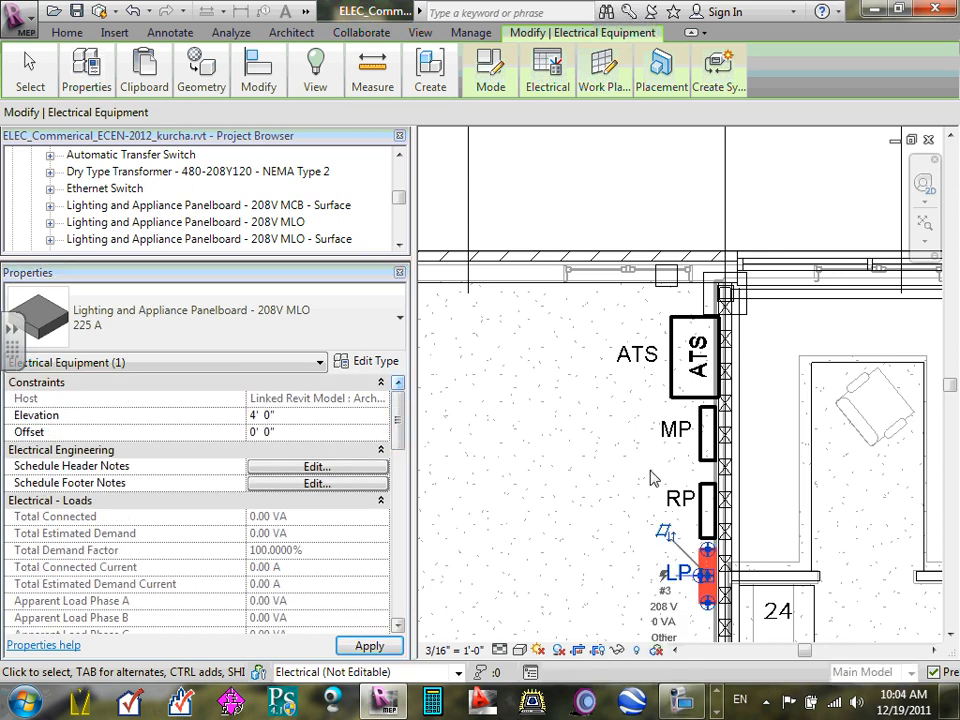
- Set Max #1 Pole Breakers of panelboard RP to 42 and check its Mains rating
{"action": "left_click", "coordinate": [706, 517]}
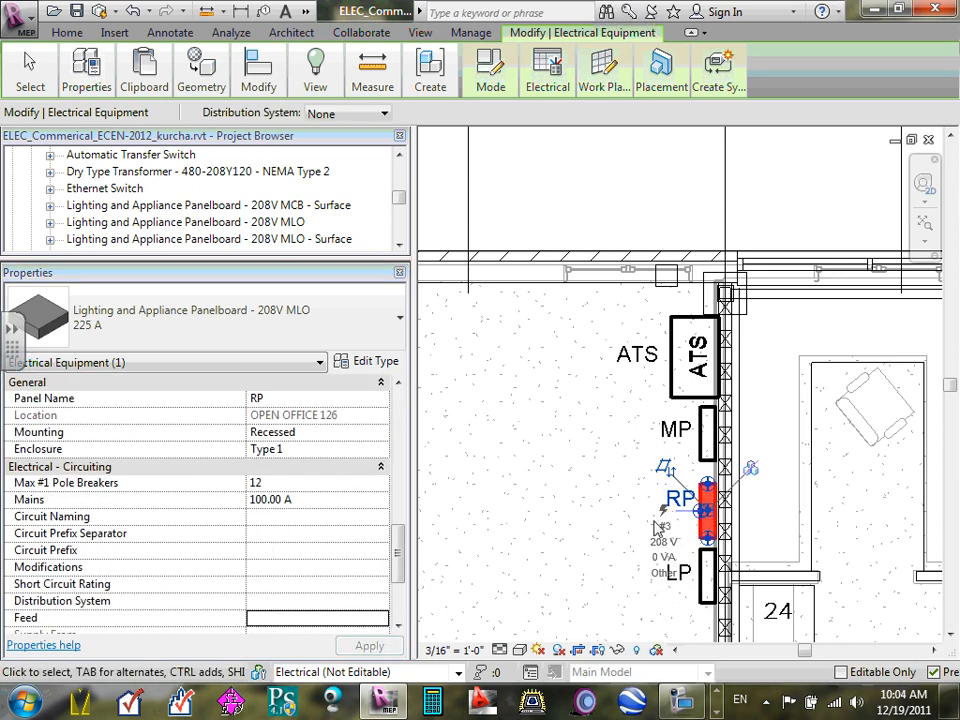
{"action": "left_click", "coordinate": [276, 484]}
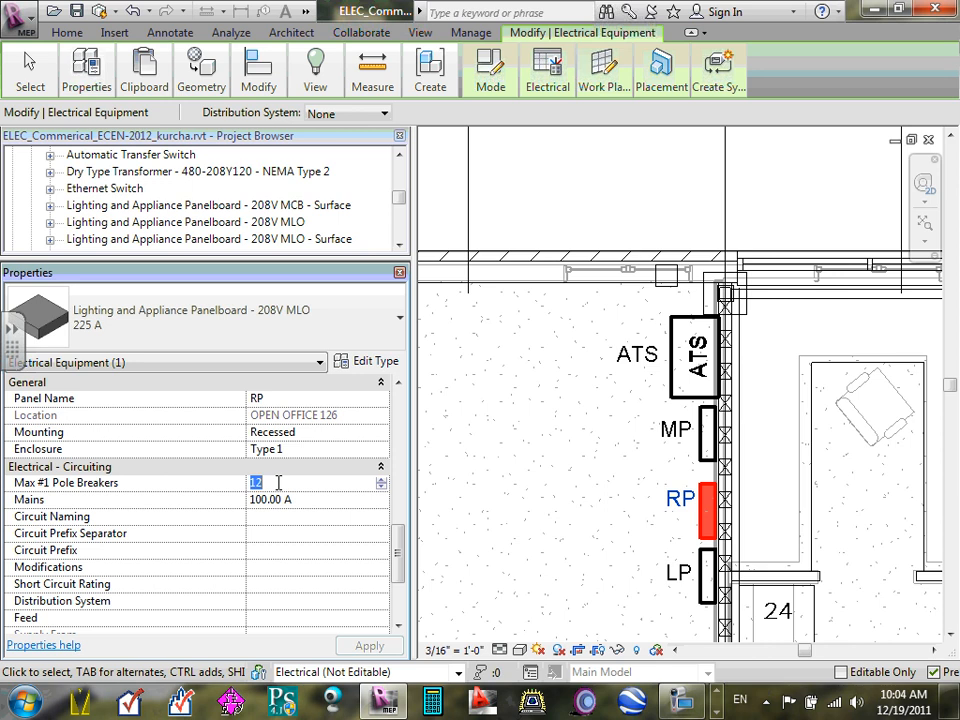
{"action": "type", "text": "42"}
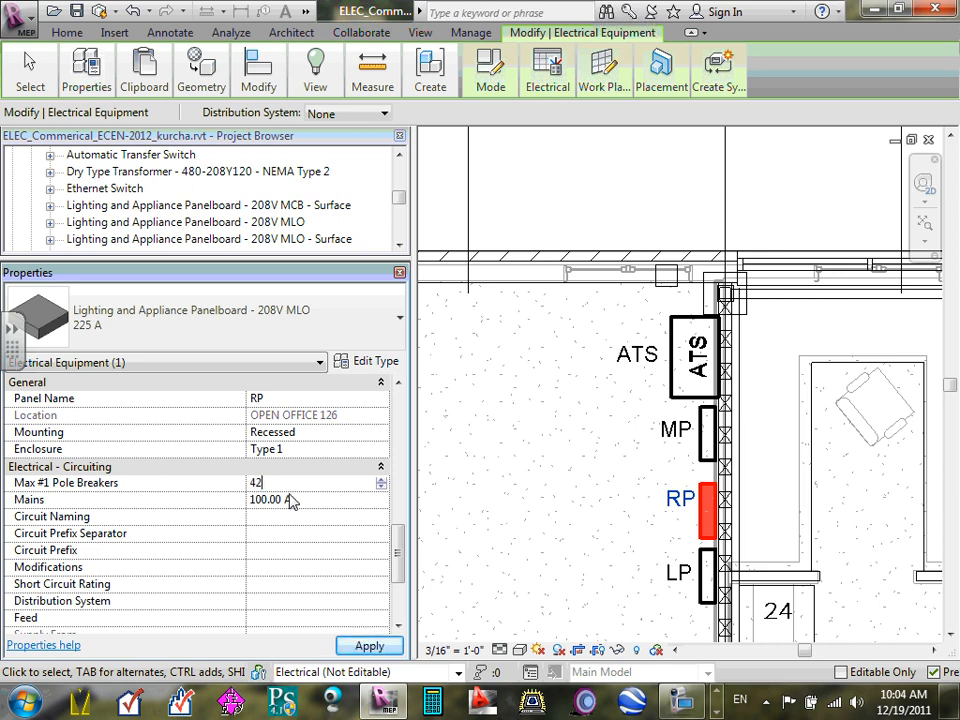
{"action": "left_click", "coordinate": [254, 499]}
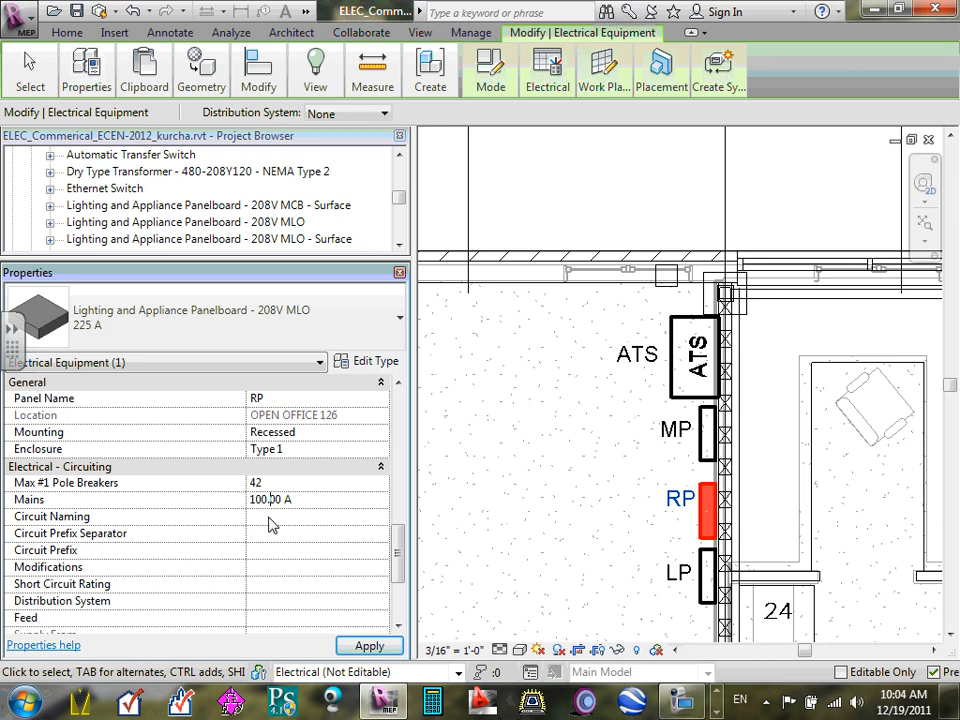
{"action": "left_click_drag", "start_coordinate": [284, 500], "coordinate": [236, 497]}
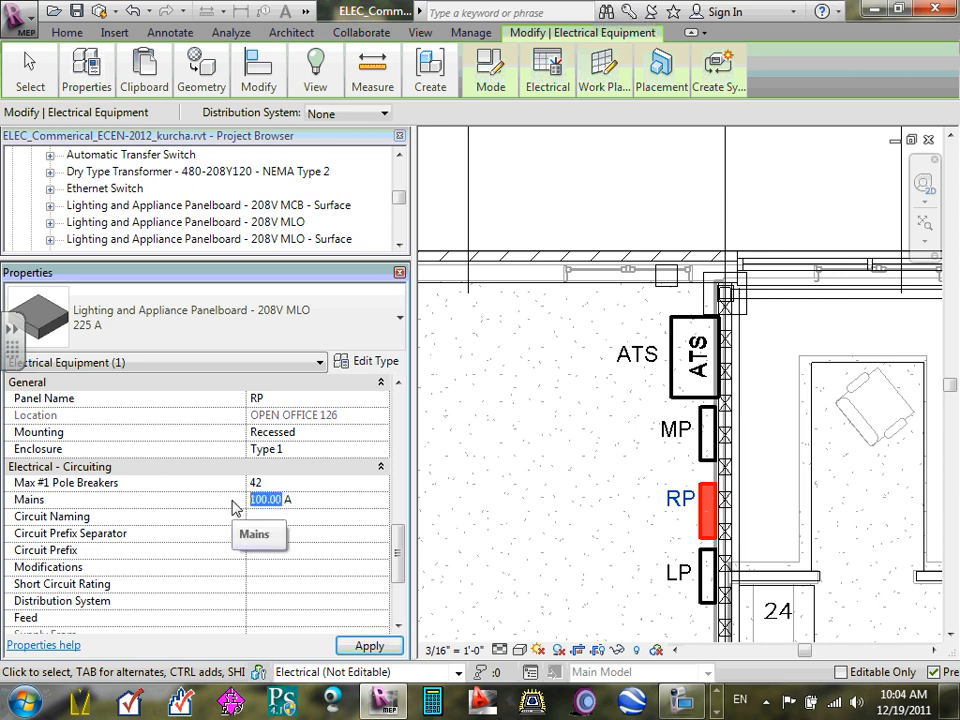
{"action": "left_click", "coordinate": [329, 555]}
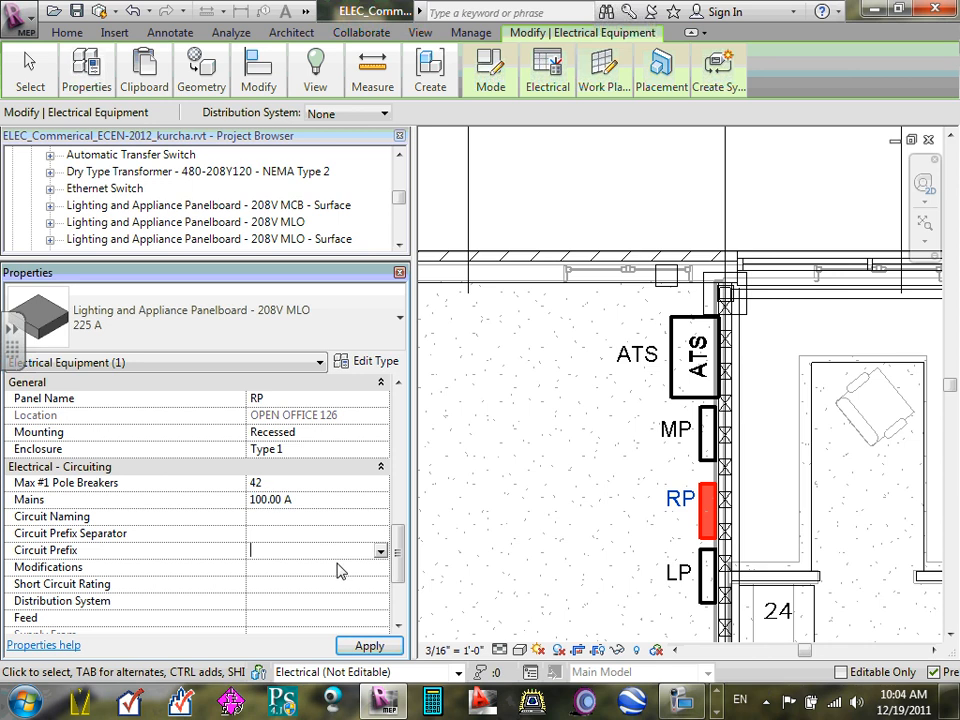
{"action": "scroll", "coordinate": [398, 563], "scroll_direction": "down", "scroll_amount": 2}
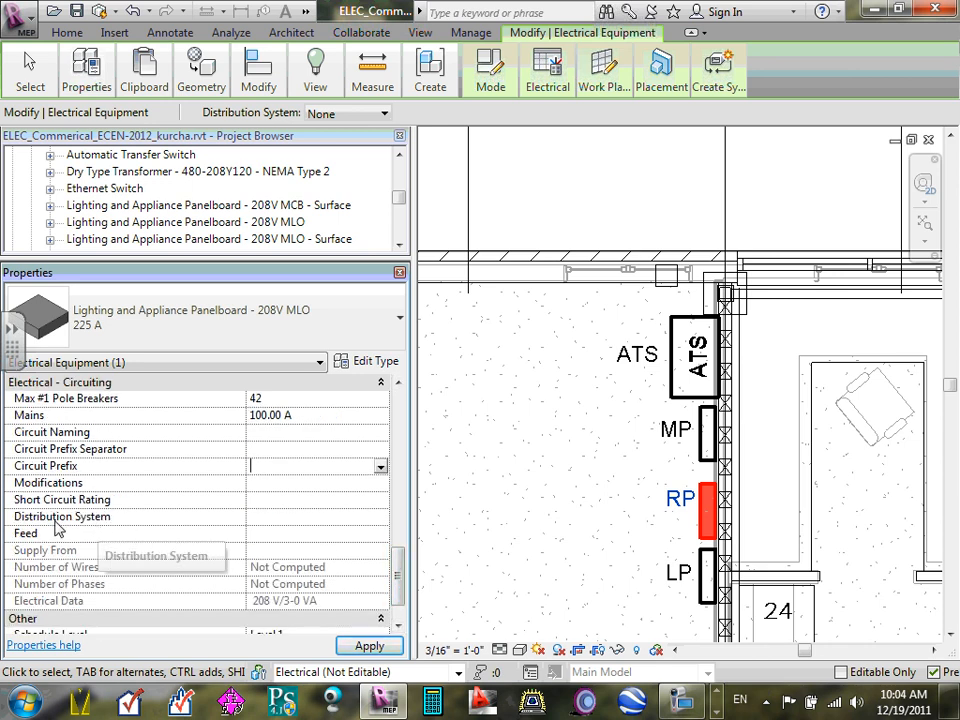
- Set the distribution system of the RP panelboard to 120/208 Wye
{"action": "left_click", "coordinate": [375, 517]}
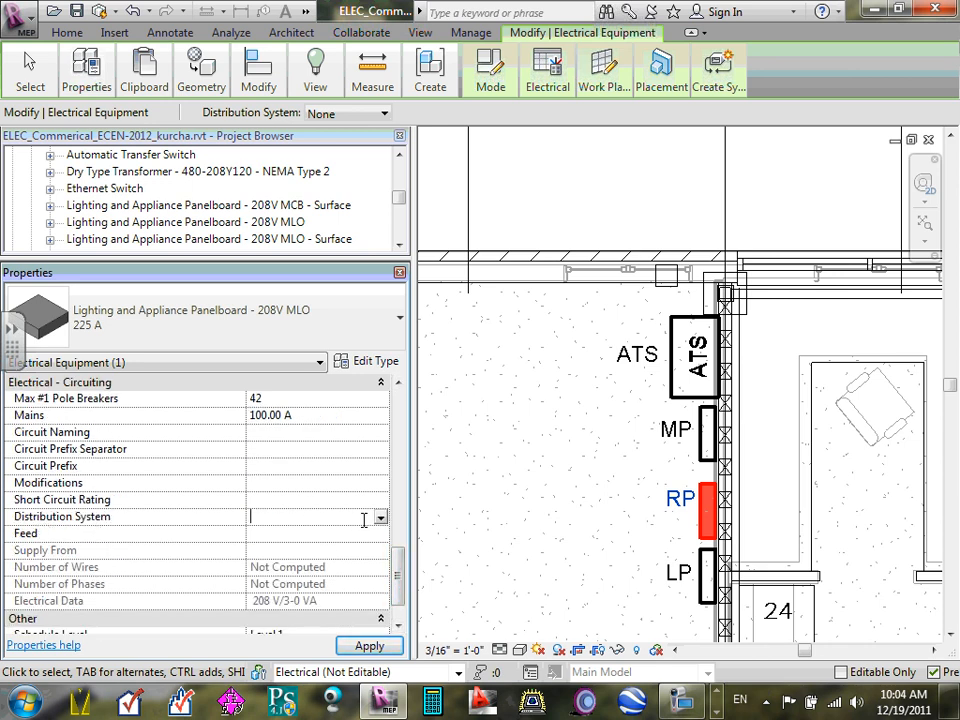
{"action": "left_click", "coordinate": [381, 518]}
{"action": "left_click", "coordinate": [275, 551]}
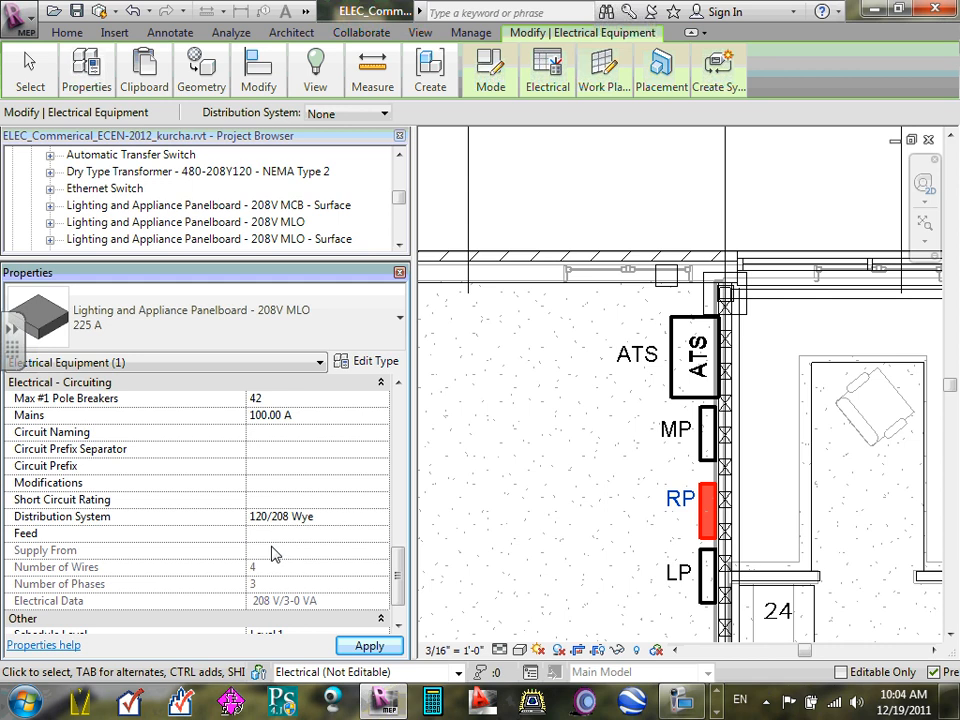
{"action": "left_click", "coordinate": [378, 501]}
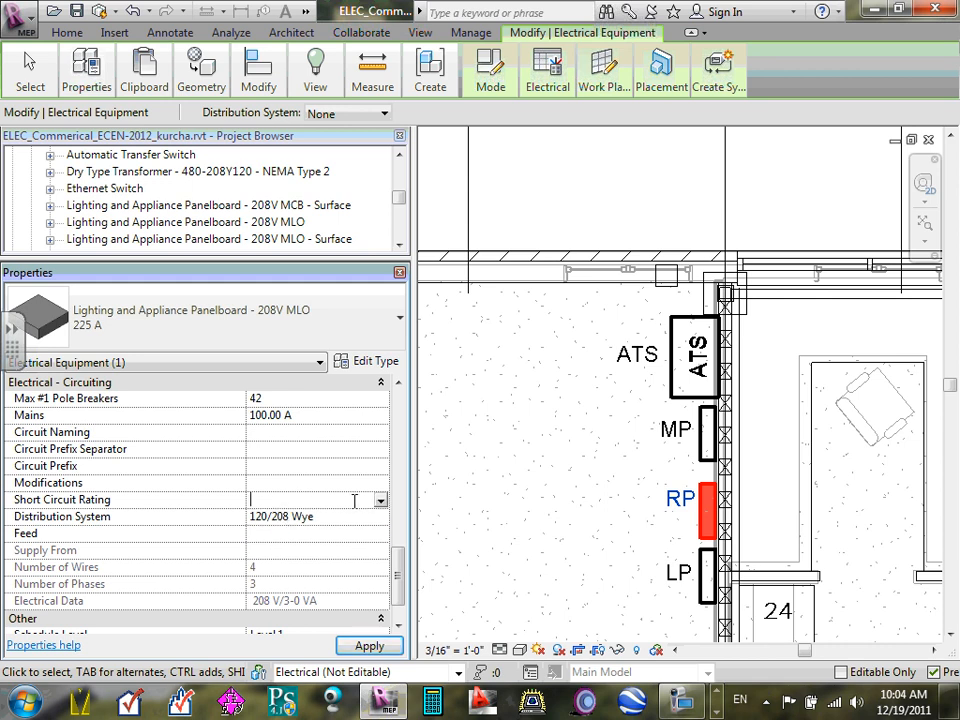
{"action": "left_click", "coordinate": [322, 500]}
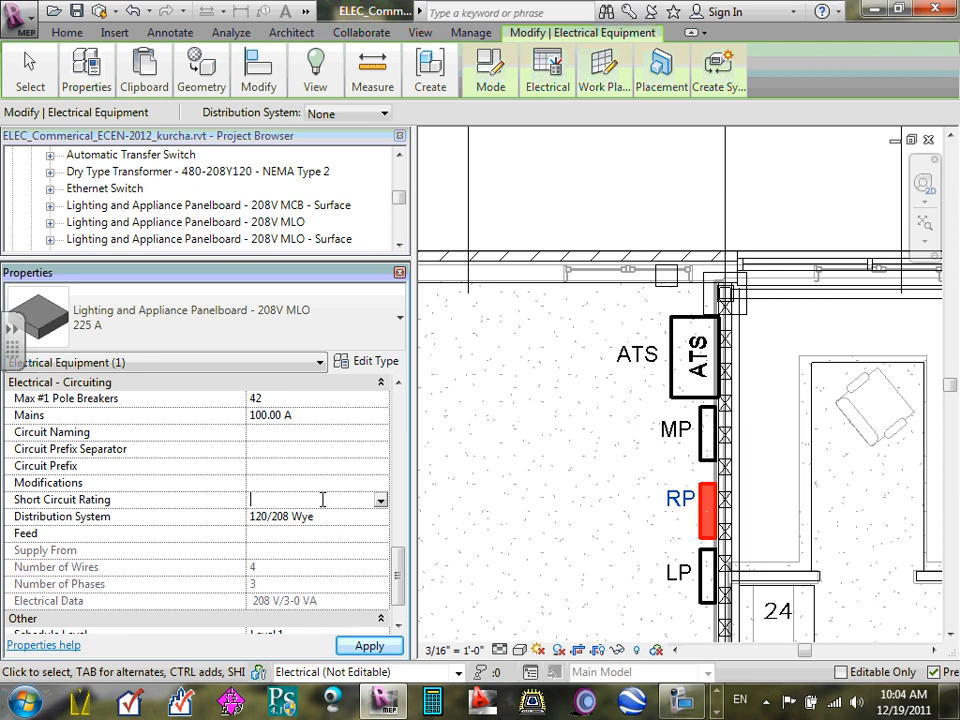
{"action": "key", "text": "Return"}
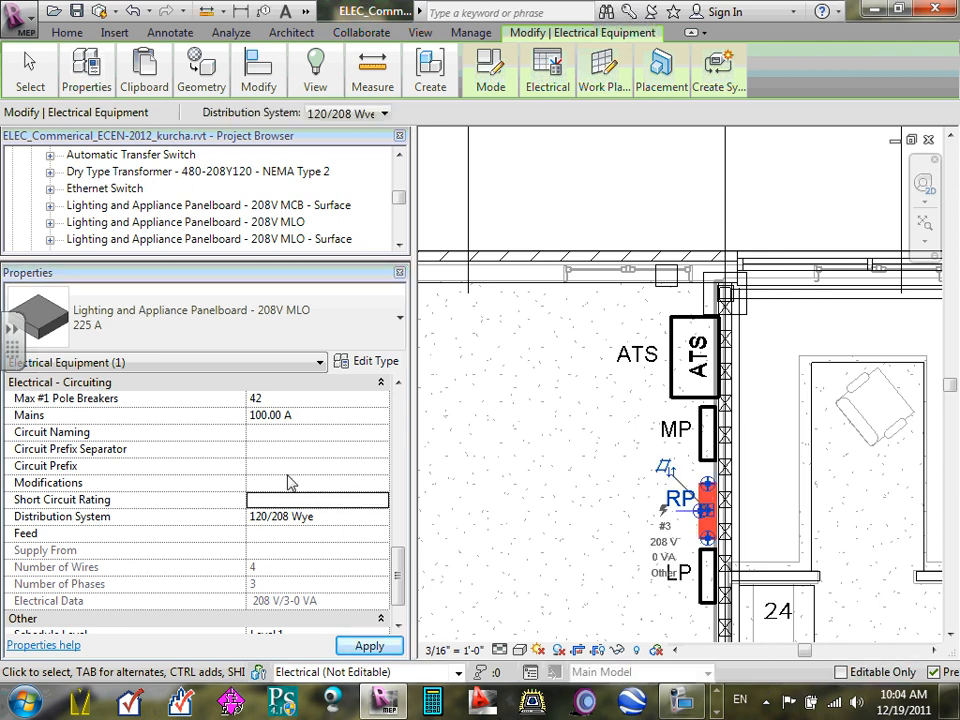
- Enter MP as the feed for the RP panelboard
{"action": "left_click", "coordinate": [284, 485]}
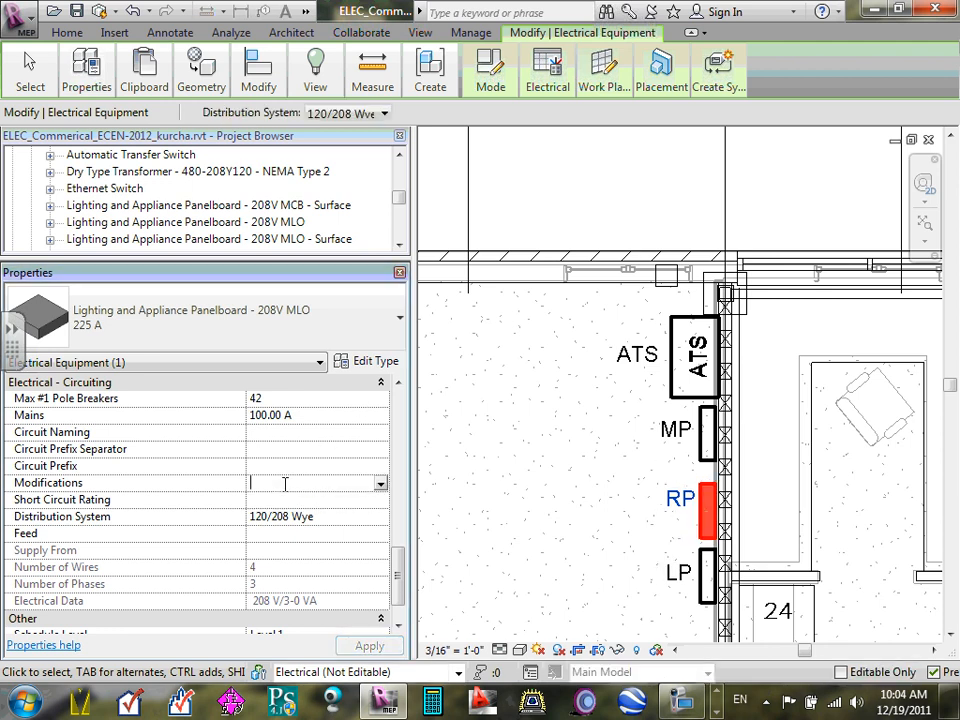
{"action": "left_click", "coordinate": [289, 535]}
{"action": "type", "text": "MP"}
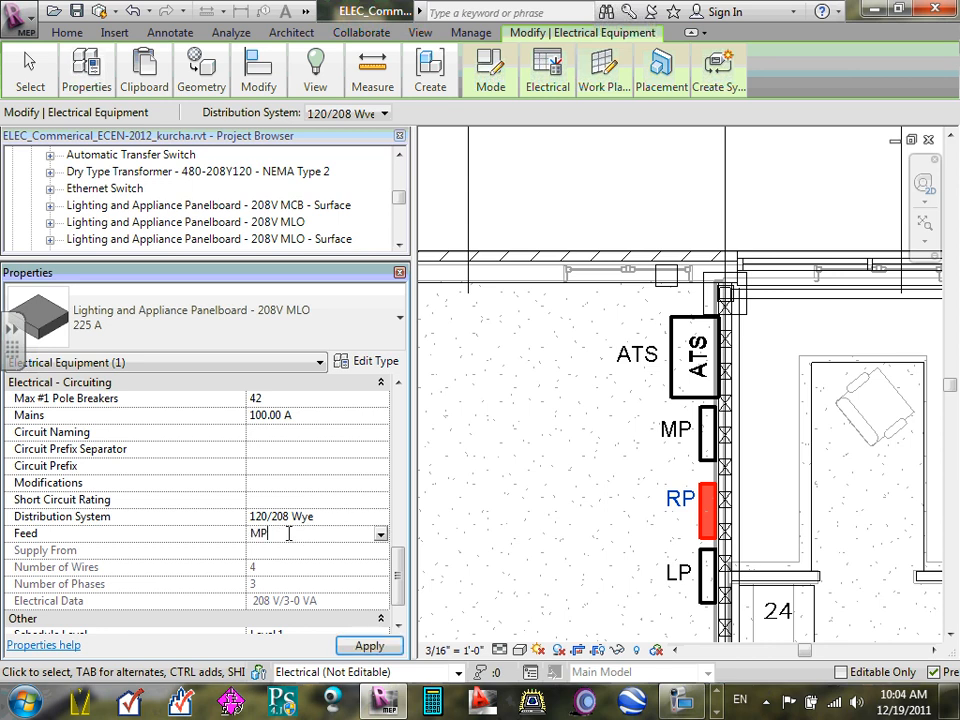
{"action": "left_click", "coordinate": [322, 500]}
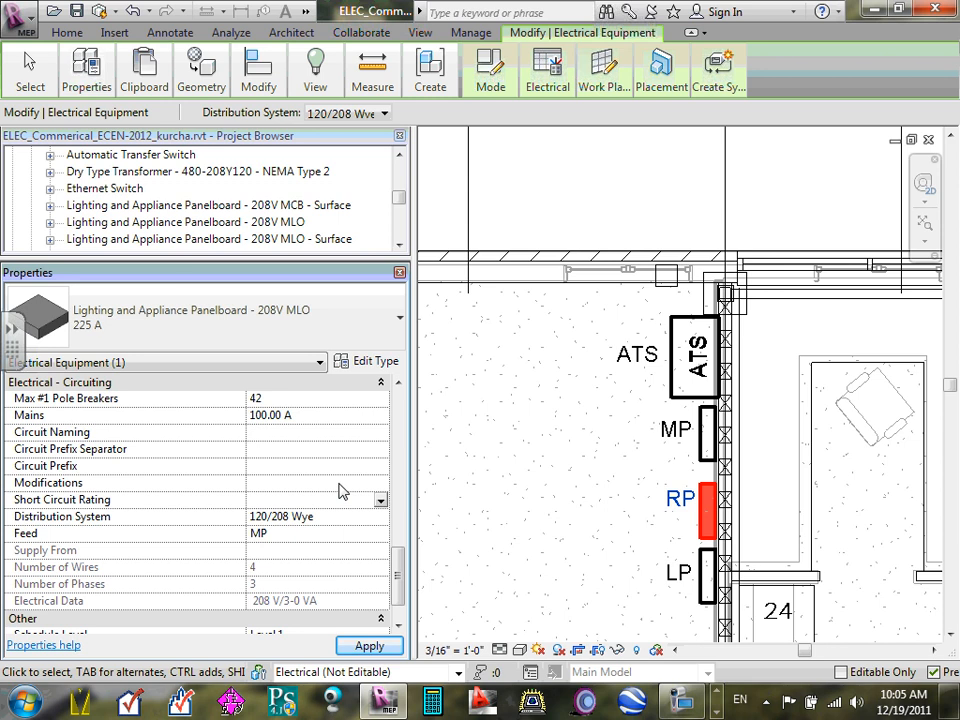
- Set the MP panelboard's mains to 500 A and its maximum number of single-pole breakers to 42
{"action": "left_click", "coordinate": [705, 445]}
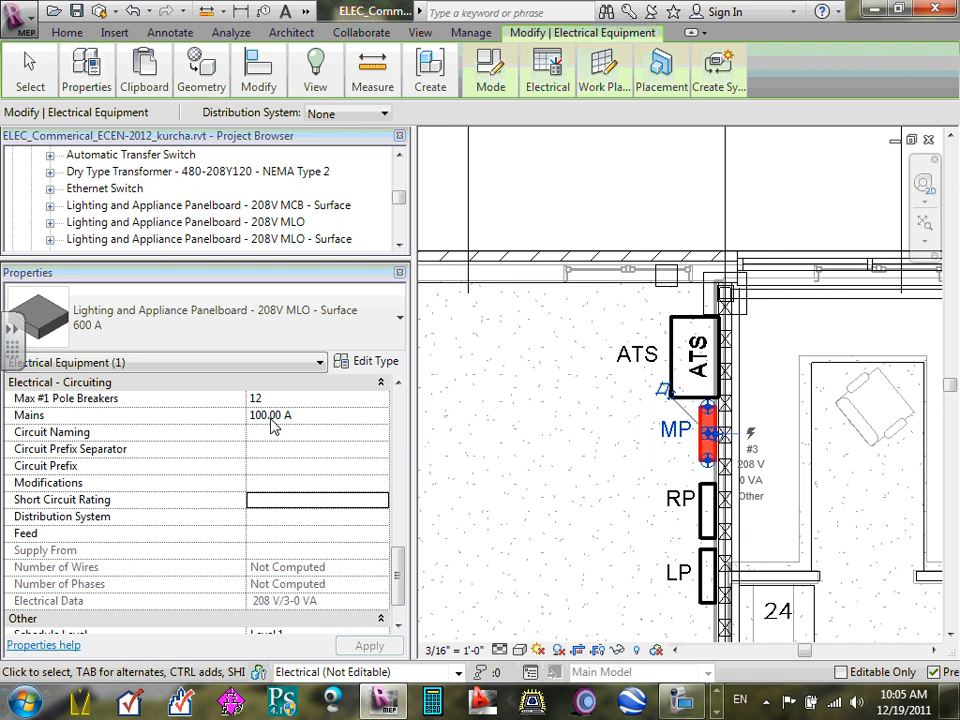
{"action": "left_click", "coordinate": [284, 418]}
{"action": "left_click_drag", "start_coordinate": [285, 416], "coordinate": [208, 421]}
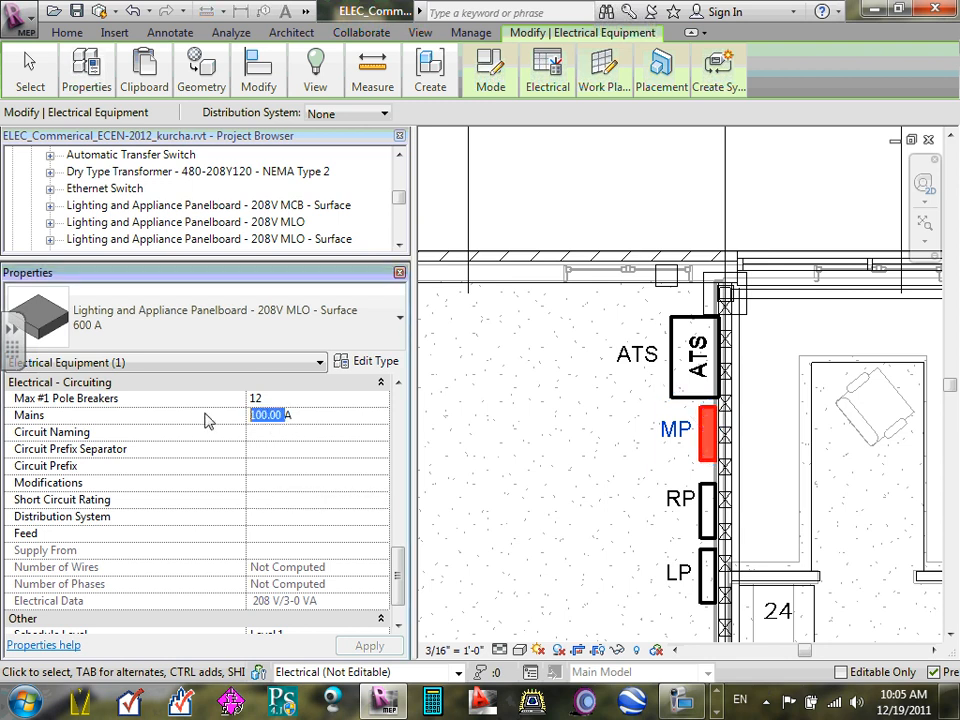
{"action": "type", "text": "500A"}
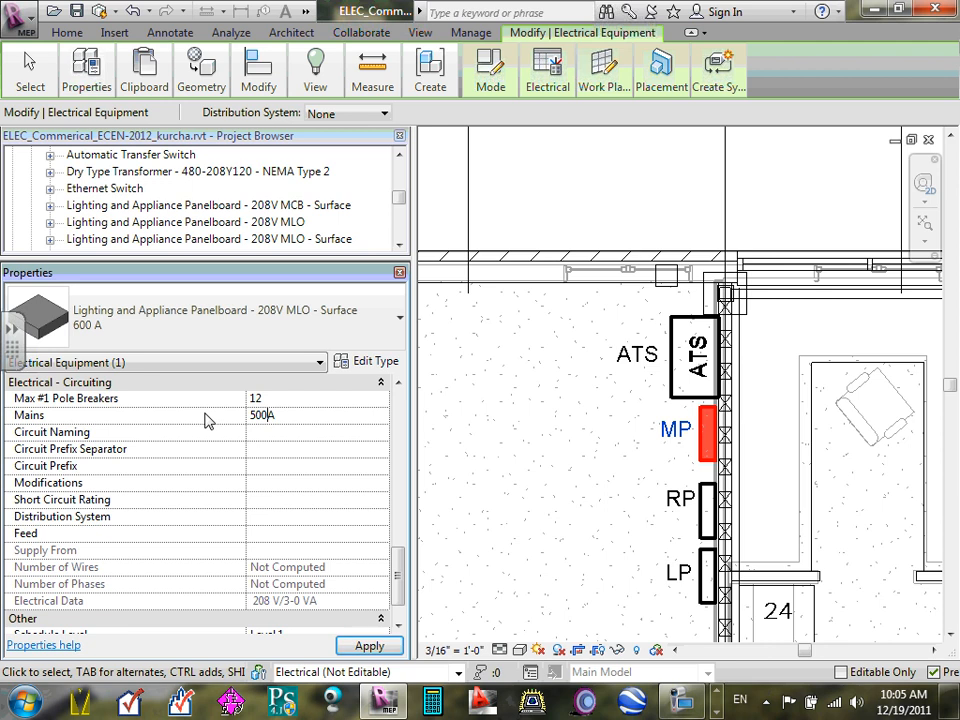
{"action": "left_click", "coordinate": [275, 399]}
{"action": "type", "text": "42"}
{"action": "left_click", "coordinate": [287, 449]}
- Assign the 120/208 Wye distribution system to the MP panelboard
{"action": "left_click", "coordinate": [312, 517]}
{"action": "left_click", "coordinate": [381, 518]}
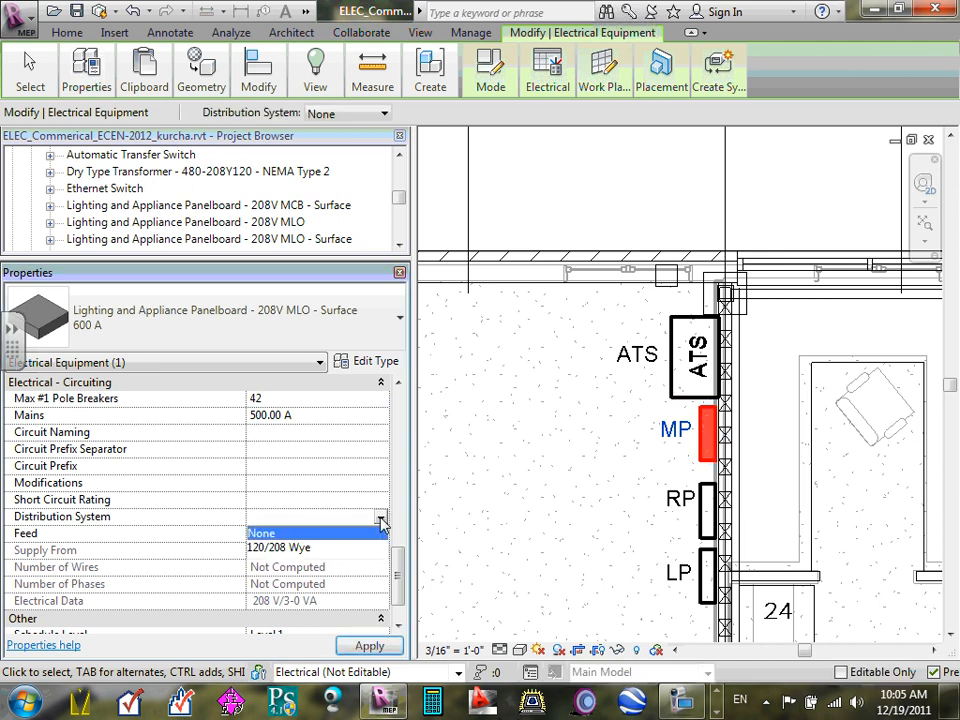
{"action": "left_click", "coordinate": [274, 547]}
- Enter ATS as the feed for the MP panelboard and deselect the panelboard
{"action": "left_click", "coordinate": [286, 533]}
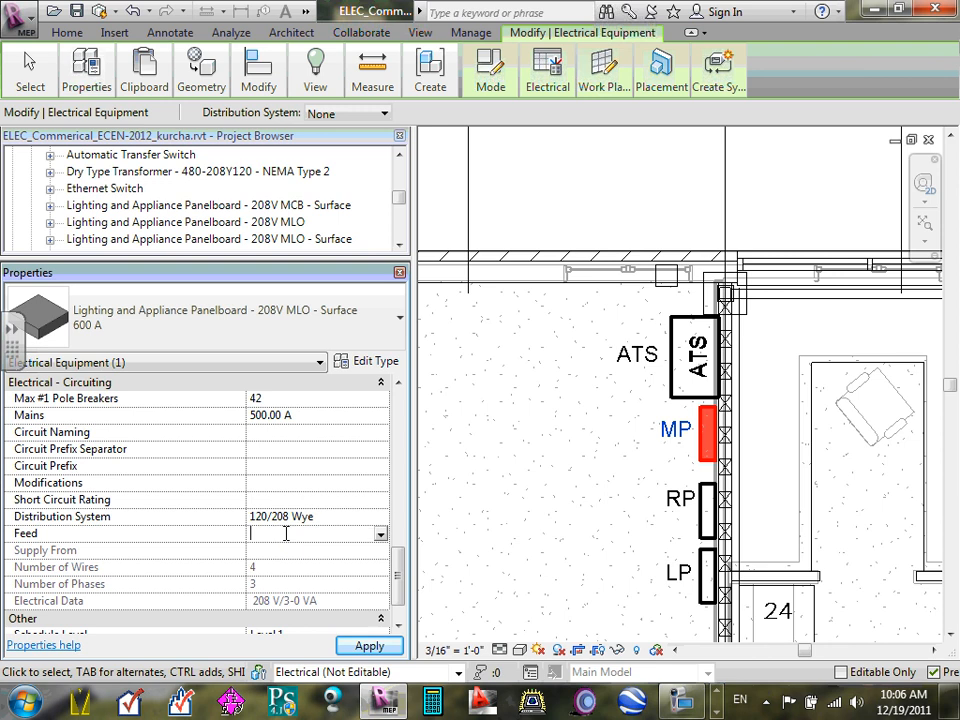
{"action": "left_click", "coordinate": [380, 534]}
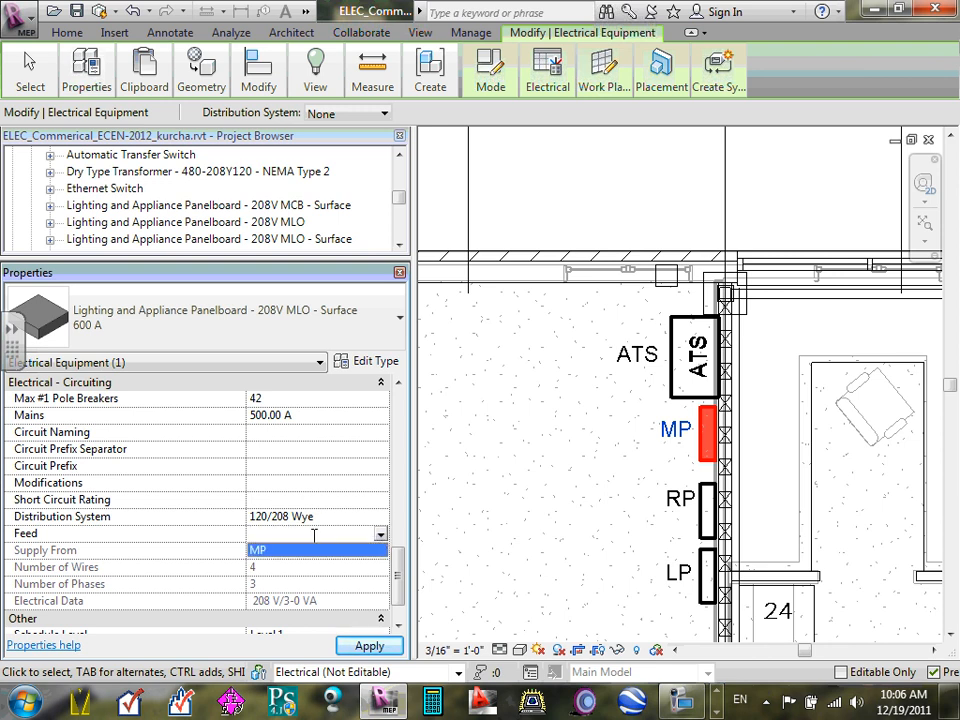
{"action": "left_click", "coordinate": [314, 536]}
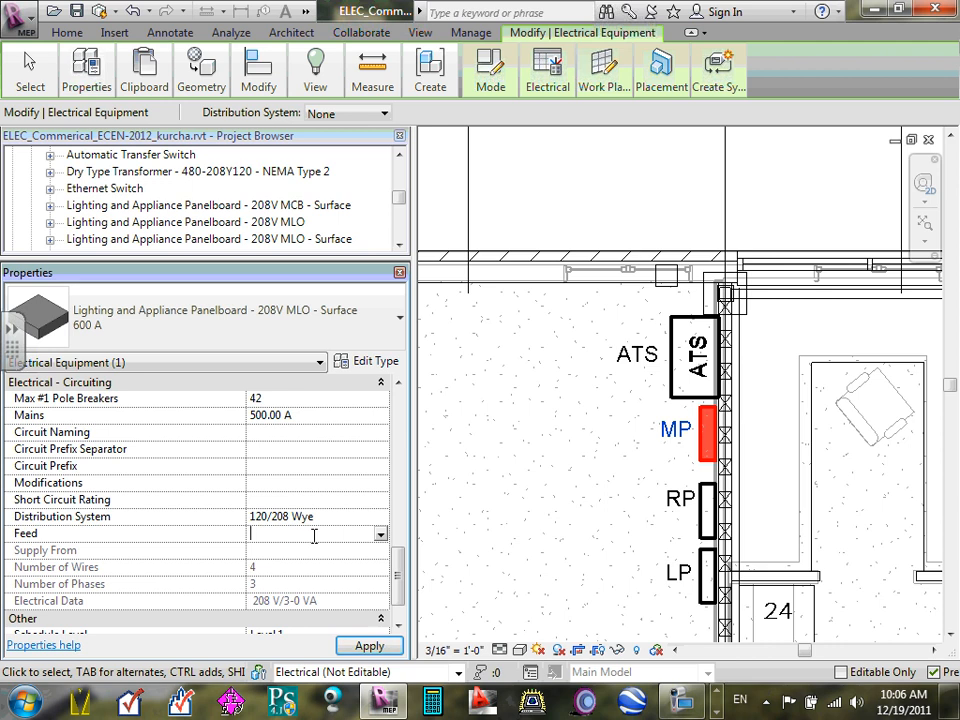
{"action": "type", "text": "ATS"}
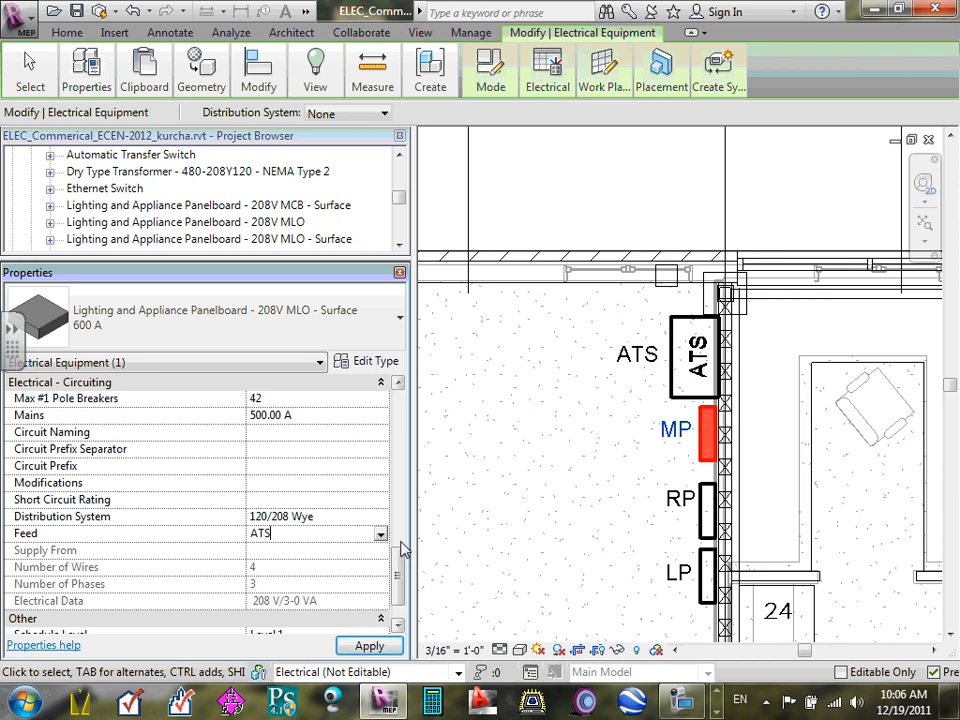
{"action": "left_click", "coordinate": [314, 495]}
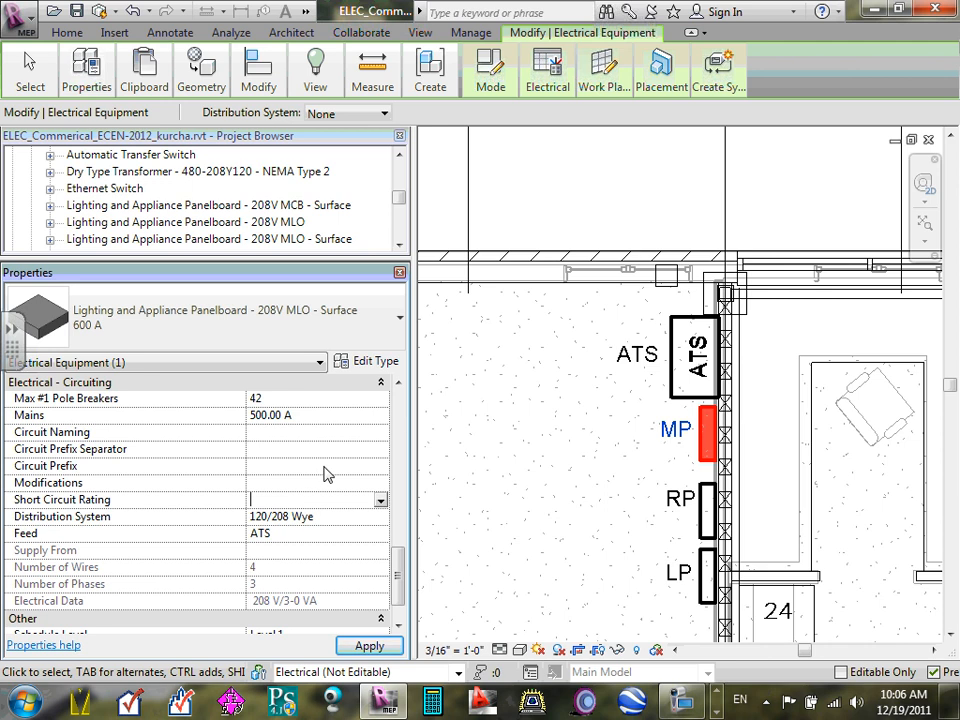
{"action": "left_click", "coordinate": [322, 467]}
{"action": "left_click", "coordinate": [283, 499]}
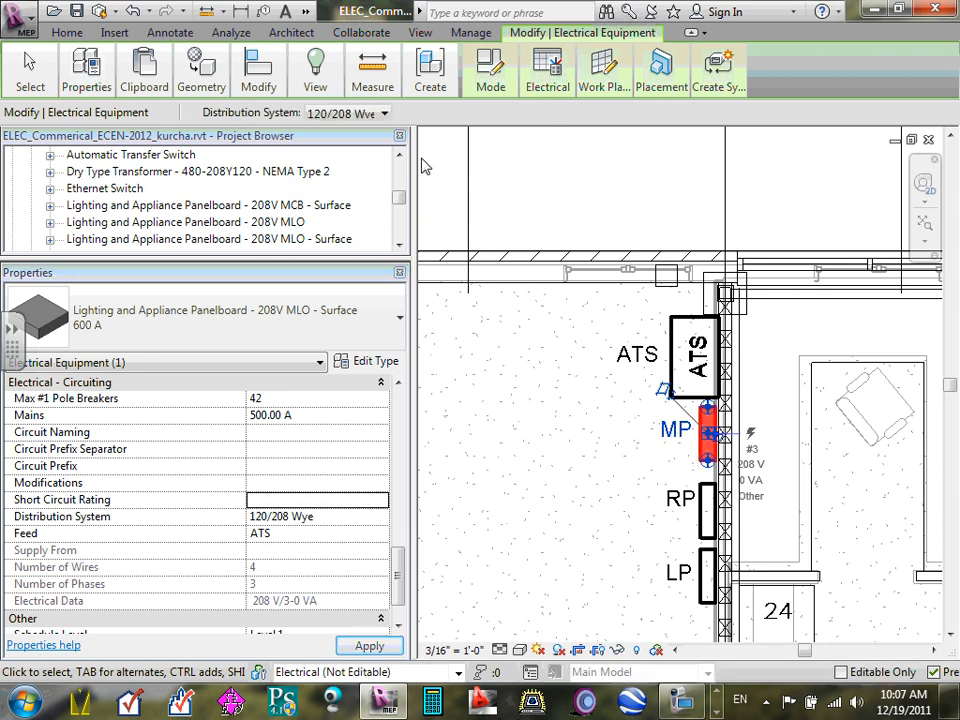
{"action": "left_click", "coordinate": [311, 449]}
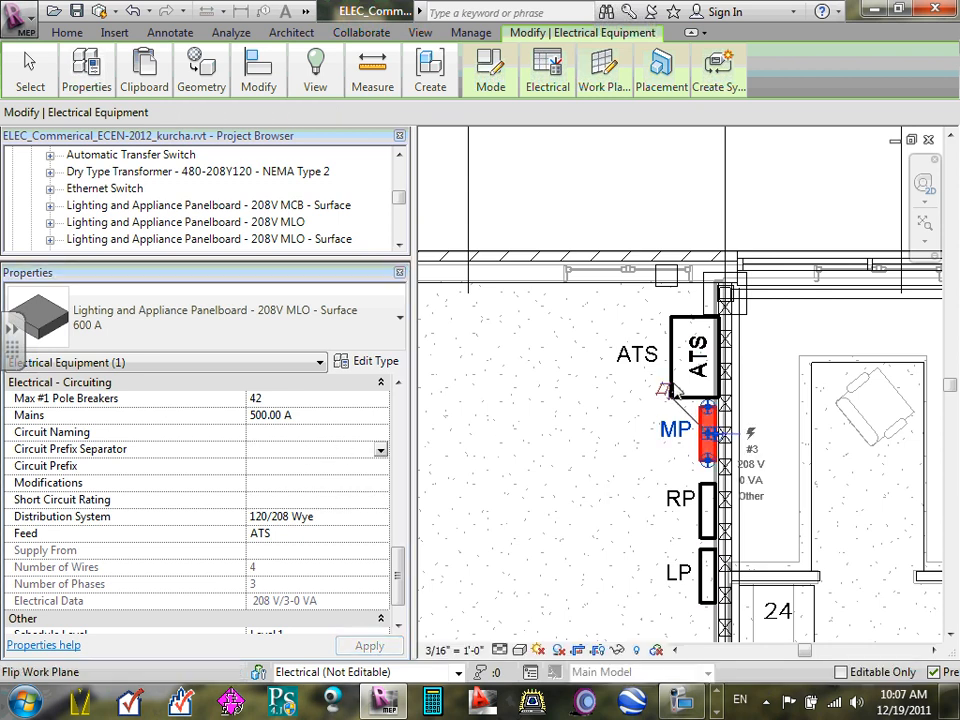
{"action": "left_click", "coordinate": [573, 366]}
- Select the ATS in the floor plan and review its circuiting and electrical properties
{"action": "left_click", "coordinate": [672, 358]}
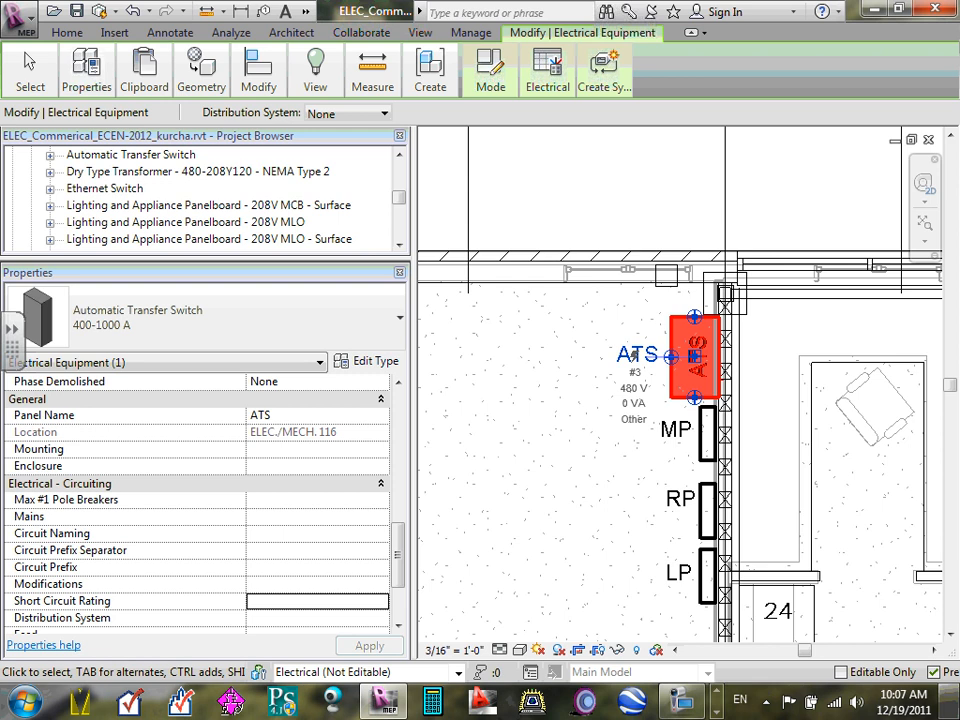
{"action": "scroll", "coordinate": [287, 600], "scroll_direction": "down", "scroll_amount": 3}
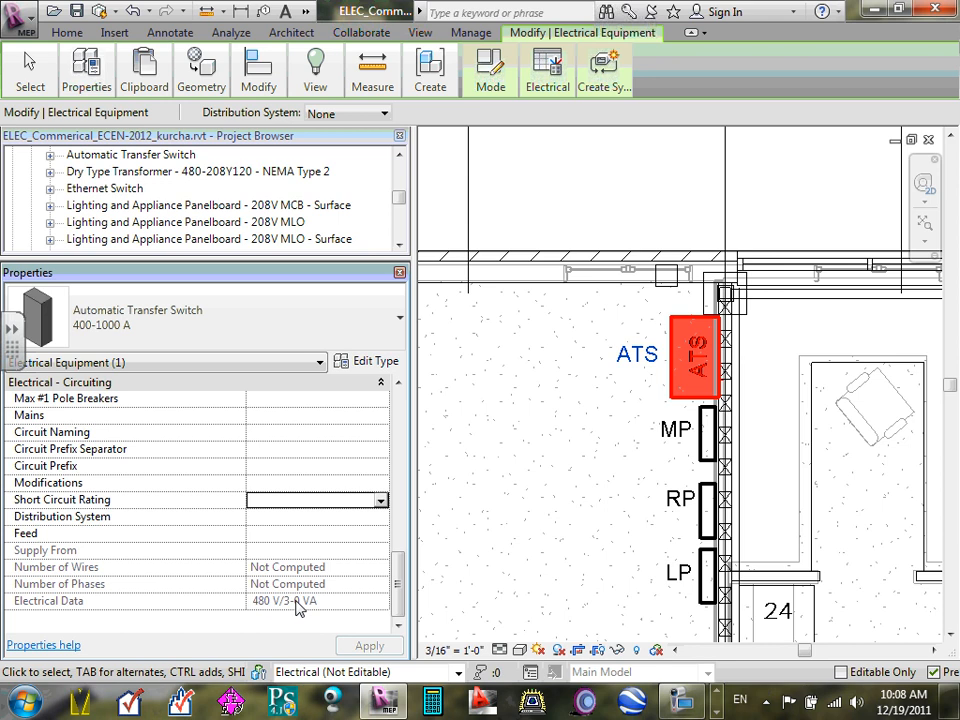
{"action": "scroll", "coordinate": [393, 595], "scroll_direction": "up", "scroll_amount": 1}
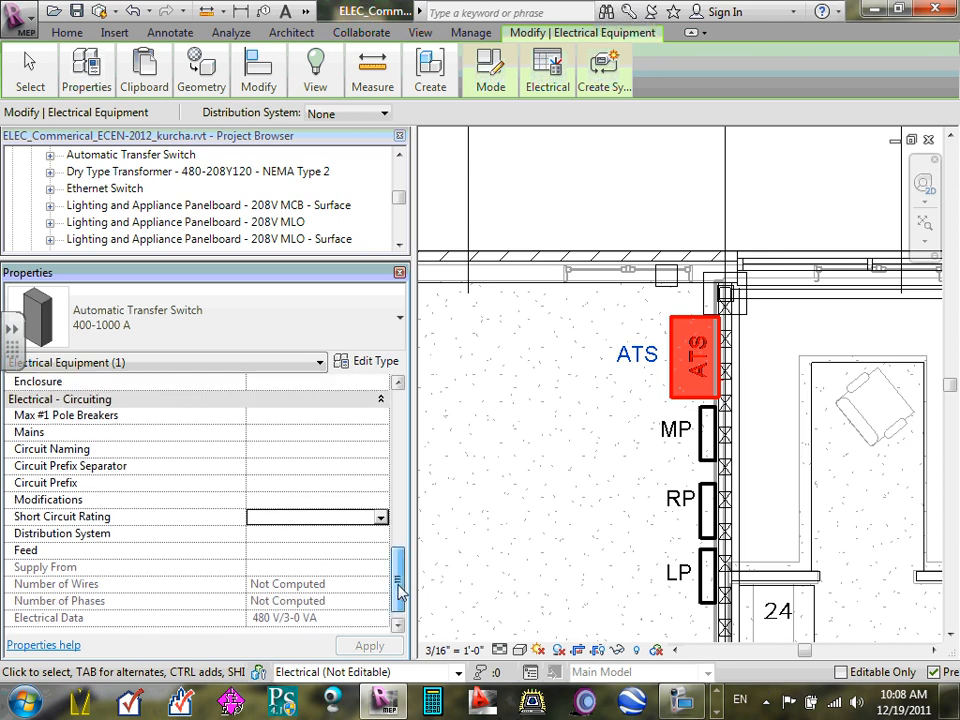
{"action": "left_click_drag", "start_coordinate": [398, 593], "coordinate": [411, 424]}
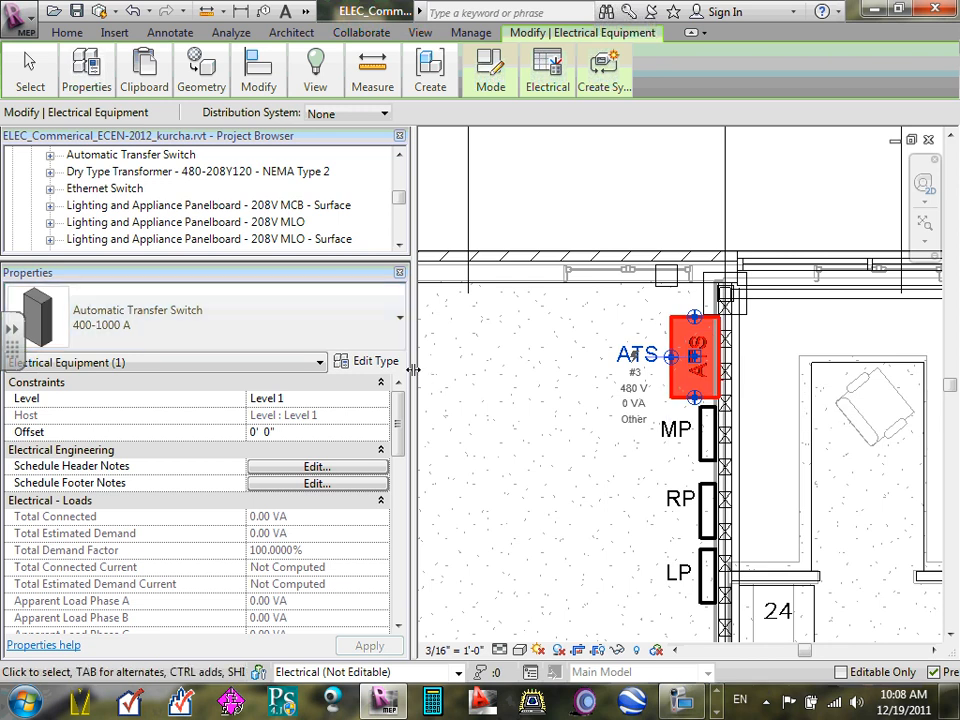
- Enlarge the project browser and examine the Automatic Transfer Switch family's 100-200 A, 200-400 A and 400-1000 A types
{"action": "left_click_drag", "start_coordinate": [411, 373], "coordinate": [253, 378]}
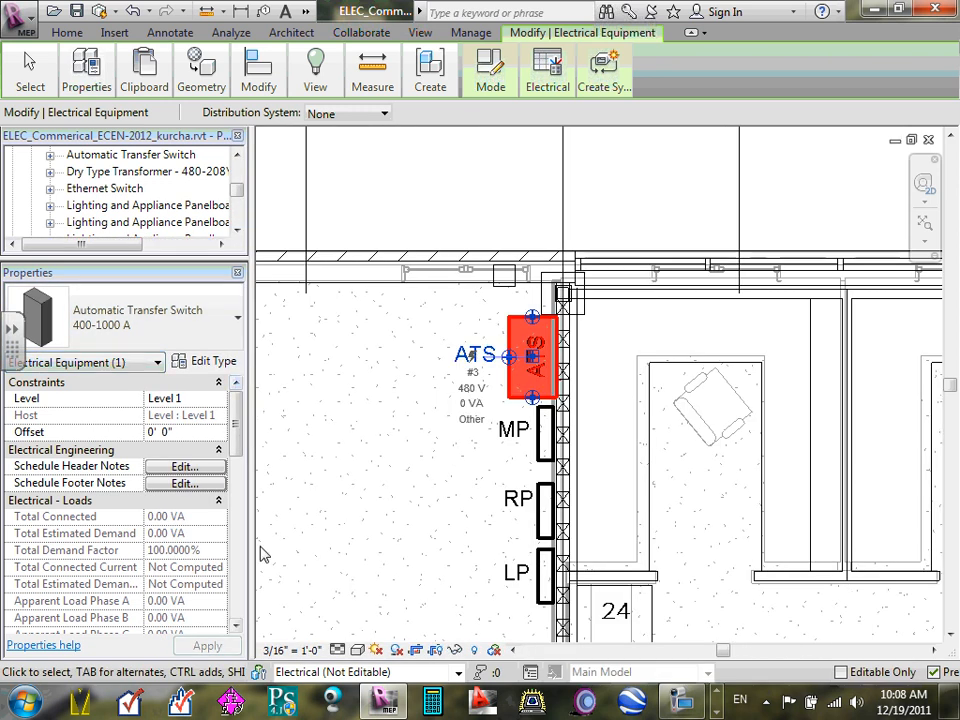
{"action": "left_click_drag", "start_coordinate": [249, 478], "coordinate": [216, 484]}
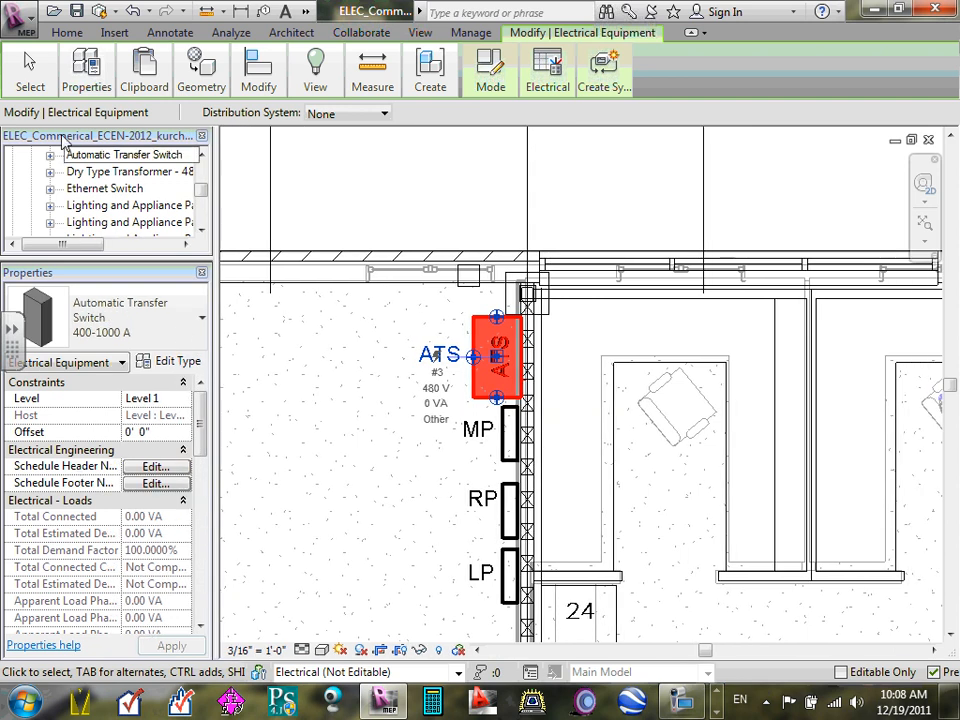
{"action": "mouse_move", "coordinate": [199, 189]}
{"action": "left_mouse_down"}
{"action": "mouse_move", "coordinate": [199, 222]}
{"action": "mouse_move", "coordinate": [199, 174]}
{"action": "left_mouse_up"}
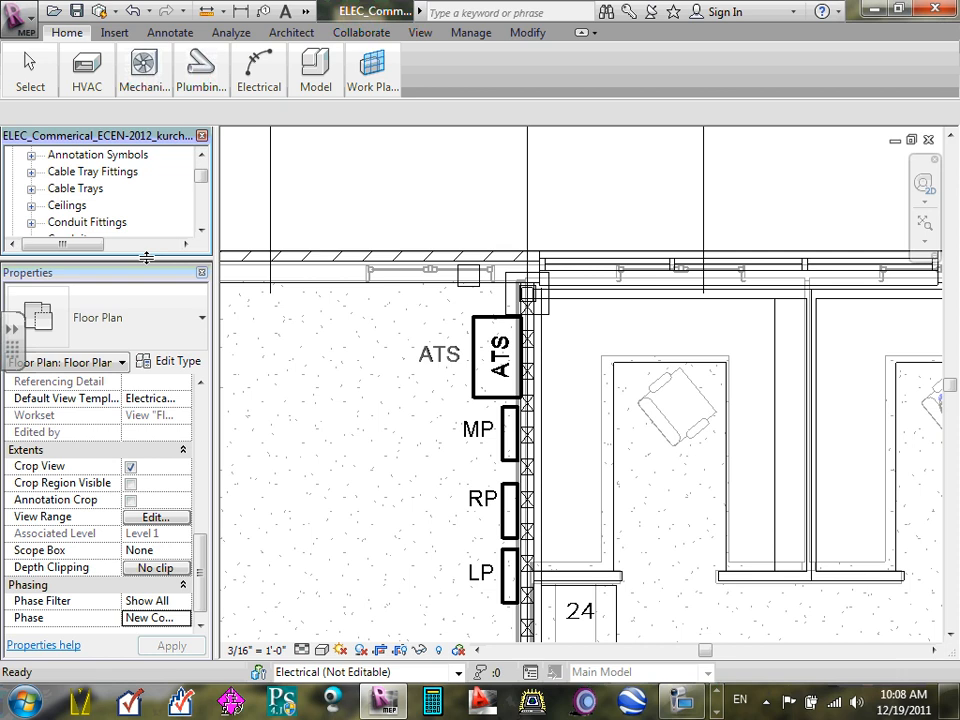
{"action": "left_click_drag", "start_coordinate": [146, 258], "coordinate": [146, 410]}
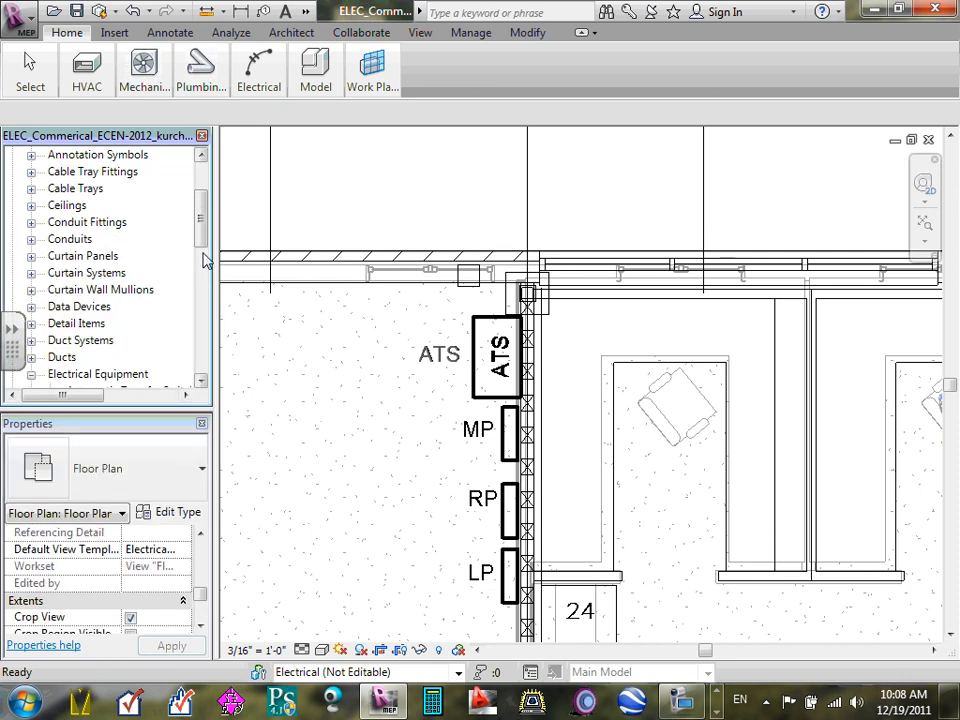
{"action": "scroll", "coordinate": [199, 265], "scroll_direction": "down", "scroll_amount": 3}
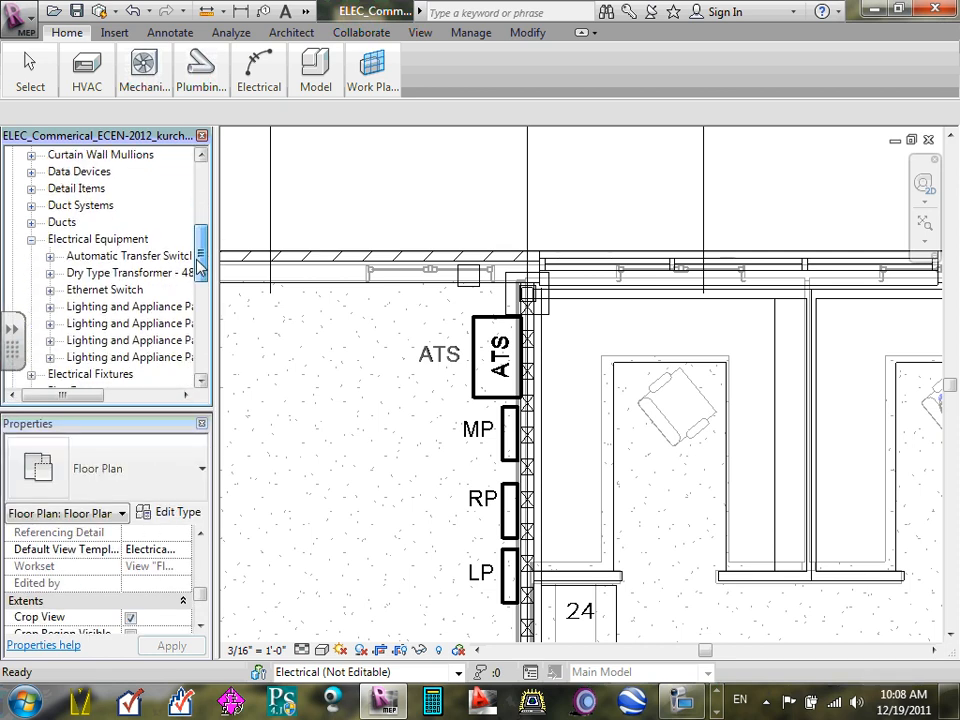
{"action": "left_click", "coordinate": [50, 256]}
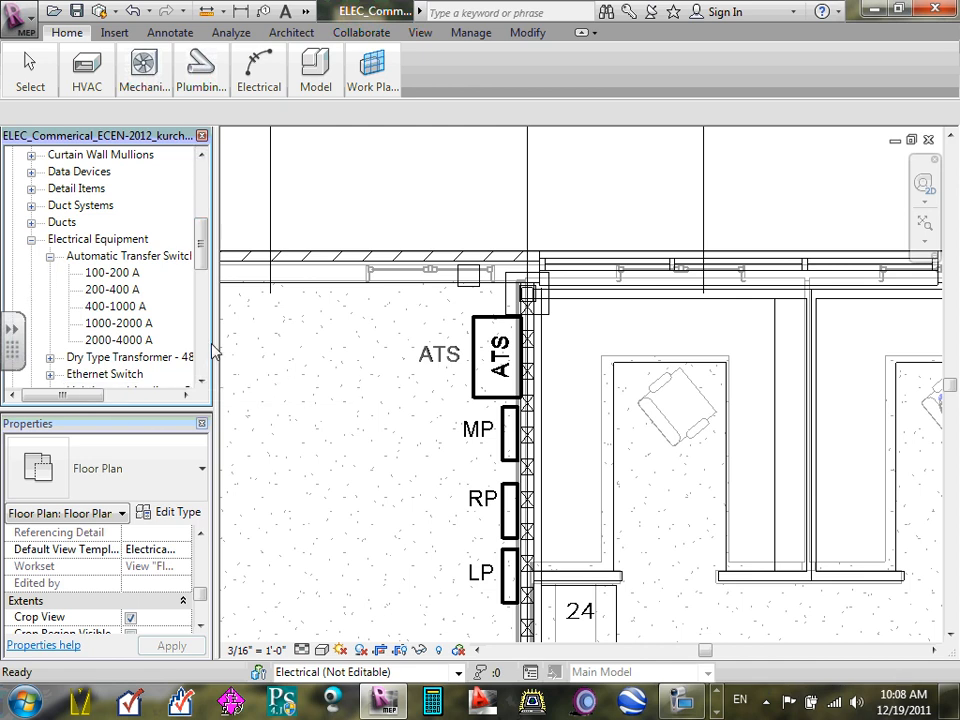
{"action": "left_click_drag", "start_coordinate": [216, 324], "coordinate": [425, 324]}
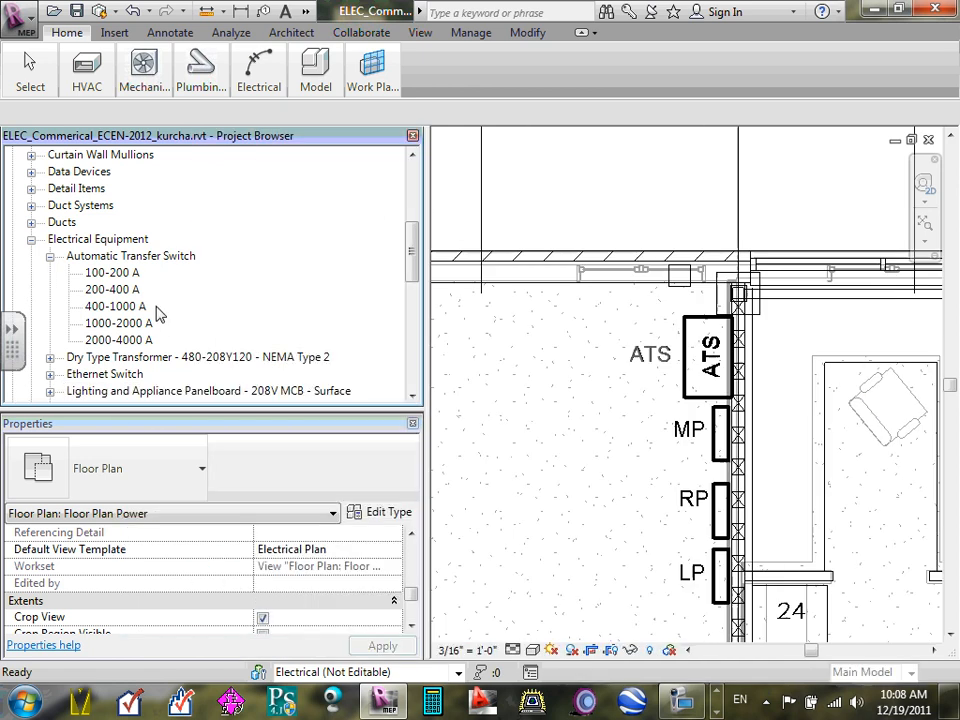
{"action": "left_click", "coordinate": [126, 276]}
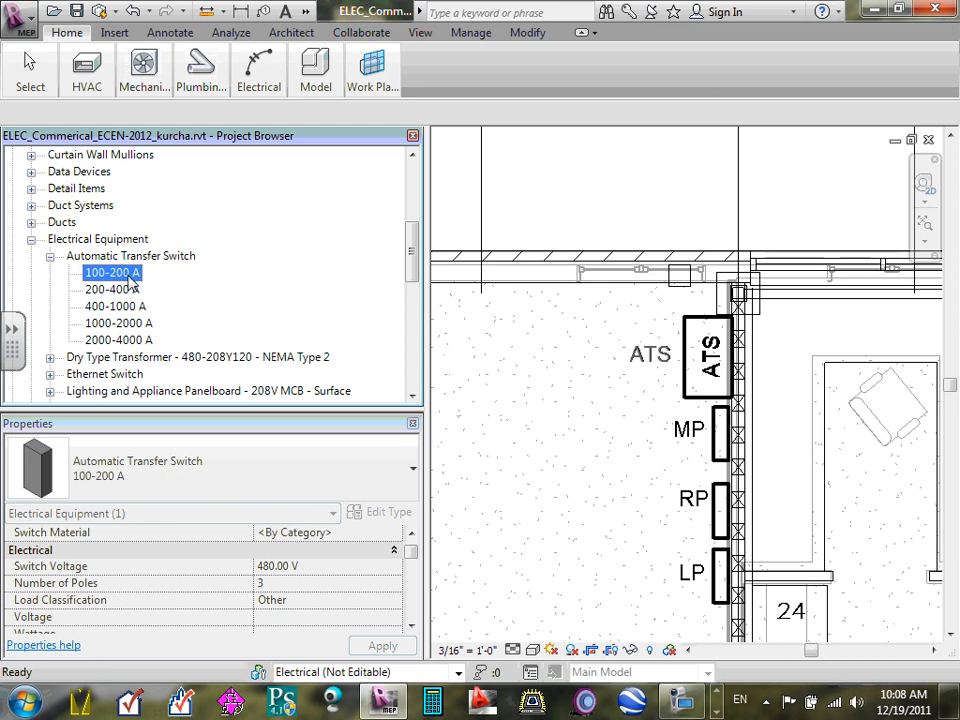
{"action": "left_click", "coordinate": [126, 290]}
{"action": "left_click", "coordinate": [129, 307]}
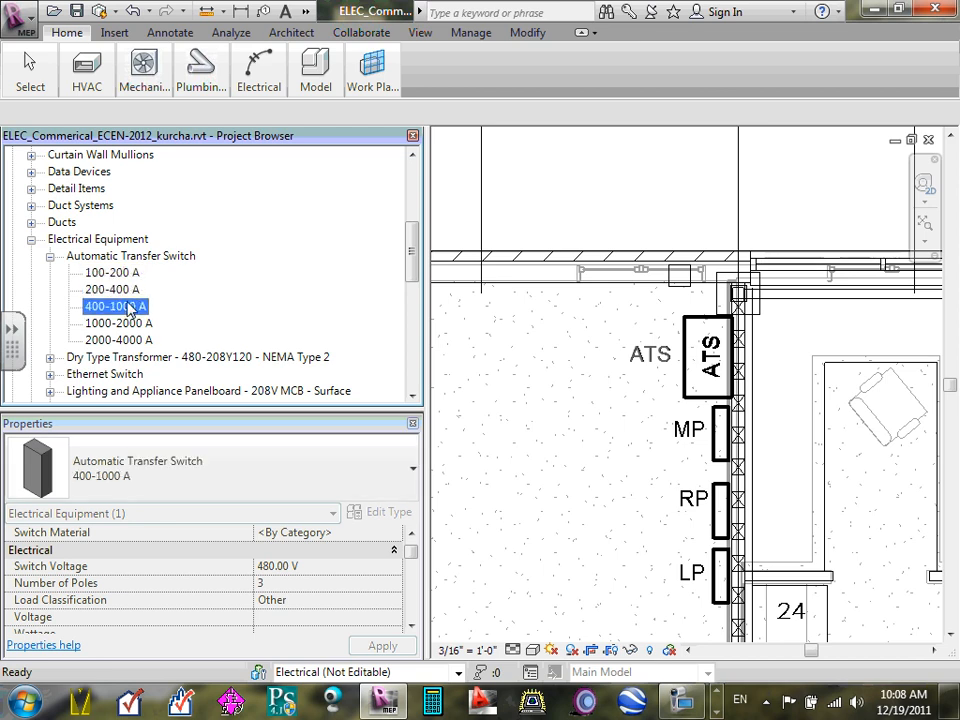
- Select the ATS in the floor plan and enlarge the area showing its properties
{"action": "mouse_move", "coordinate": [422, 224]}
{"action": "left_mouse_down"}
{"action": "mouse_move", "coordinate": [193, 219]}
{"action": "mouse_move", "coordinate": [205, 220]}
{"action": "left_mouse_up"}
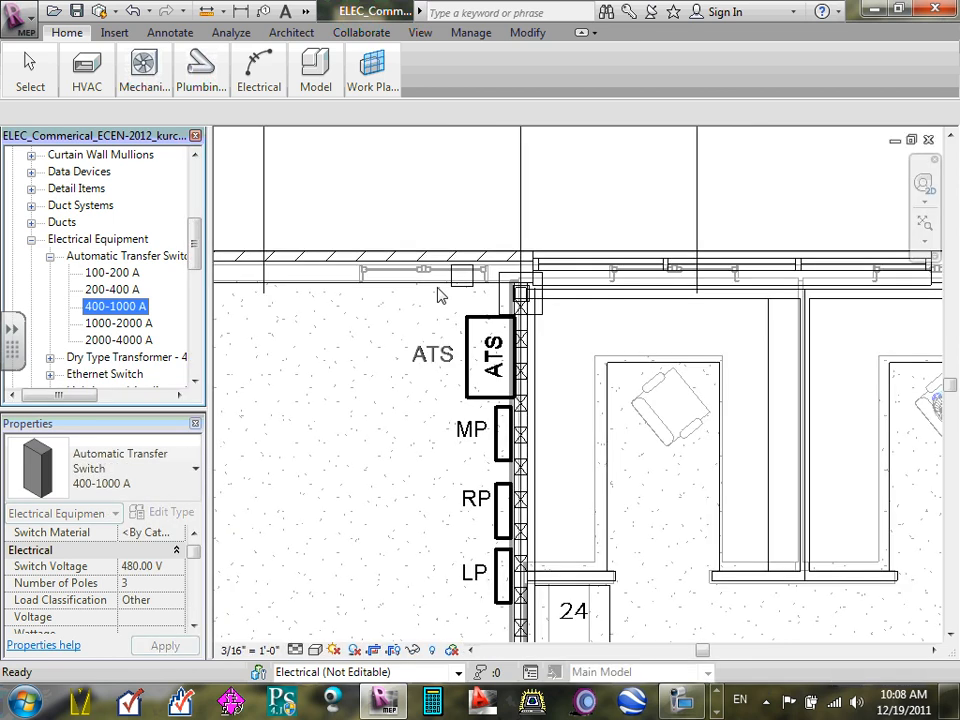
{"action": "left_click", "coordinate": [470, 395]}
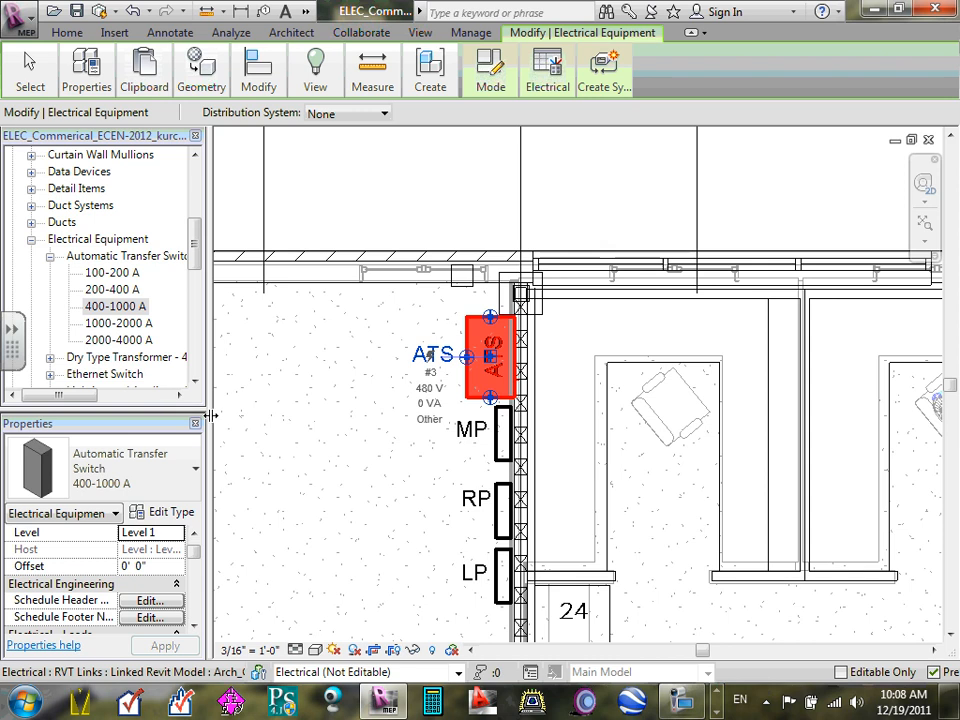
{"action": "left_click_drag", "start_coordinate": [210, 415], "coordinate": [380, 433]}
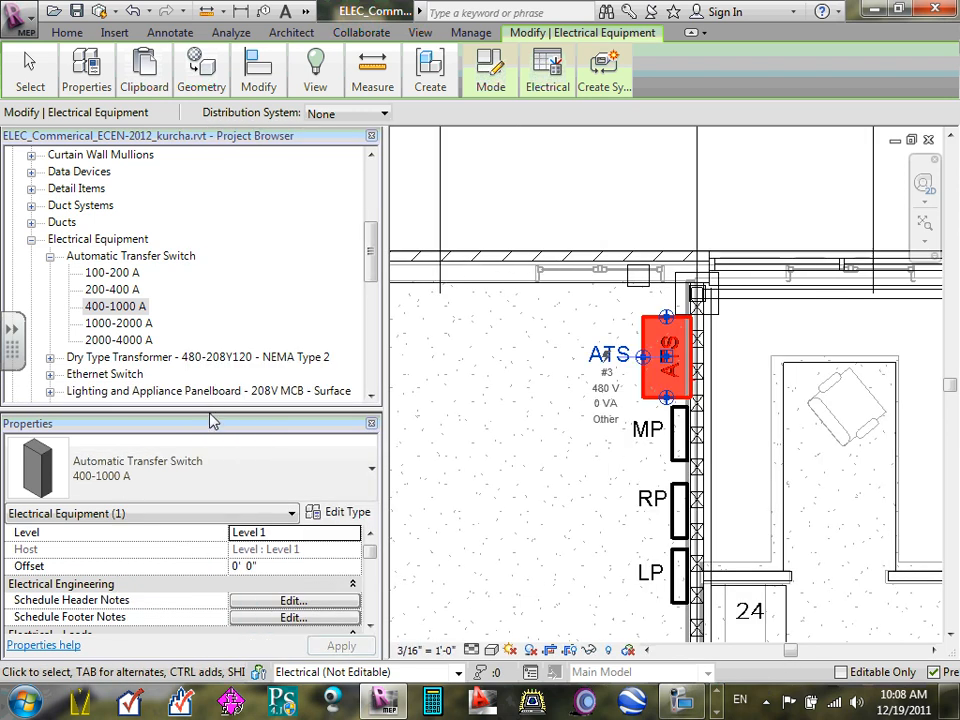
{"action": "left_click_drag", "start_coordinate": [210, 418], "coordinate": [210, 258]}
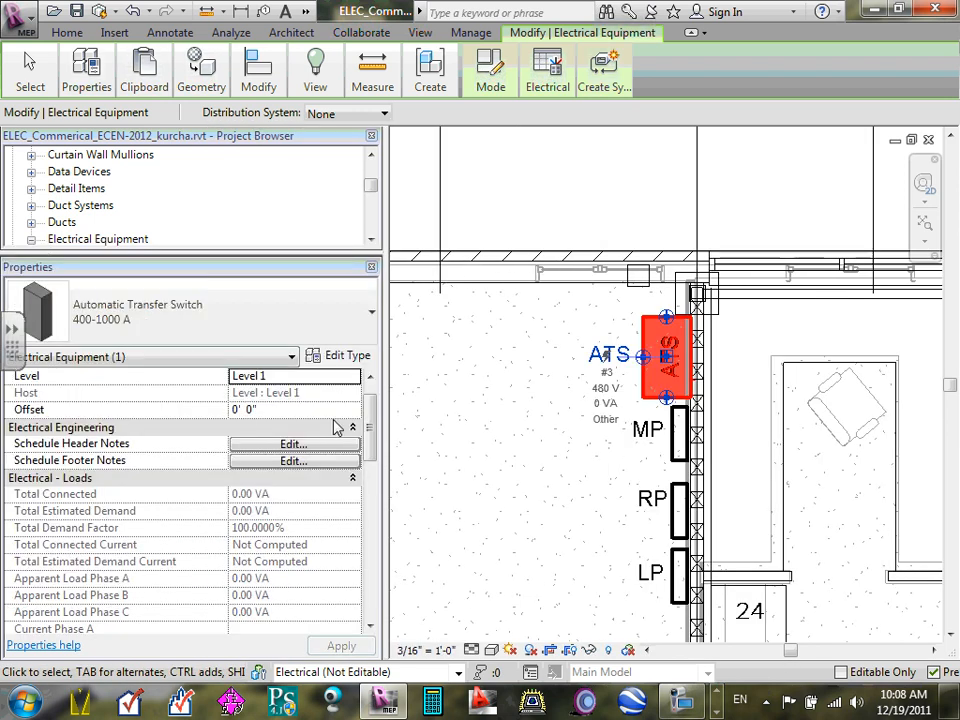
- Check the distribution system options offered in the ATS's circuiting properties
{"action": "left_click", "coordinate": [369, 376]}
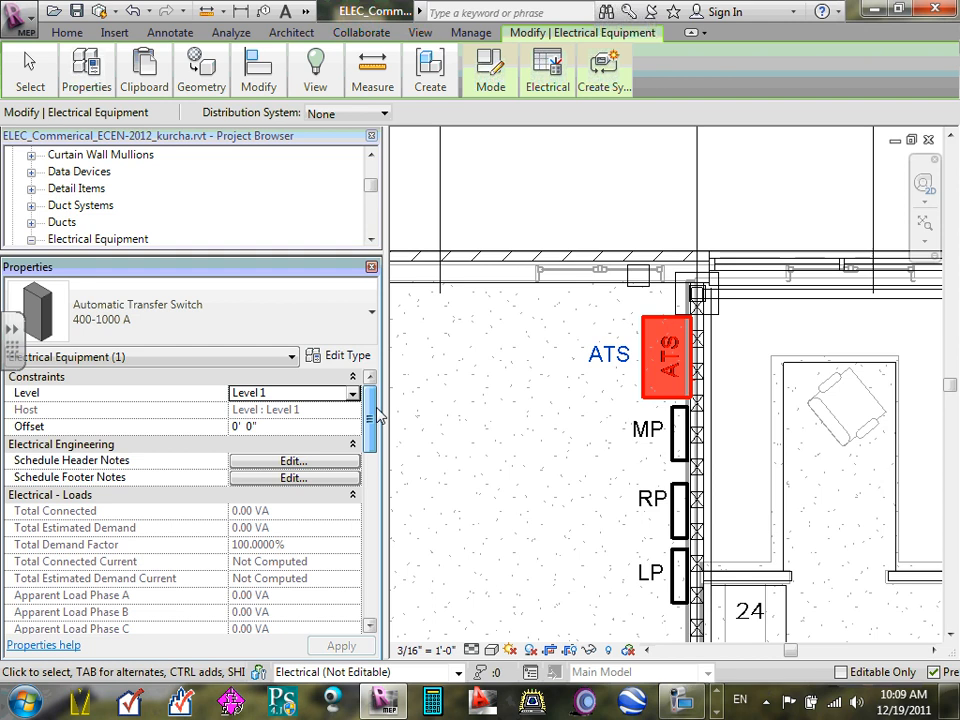
{"action": "left_click_drag", "start_coordinate": [377, 415], "coordinate": [364, 585]}
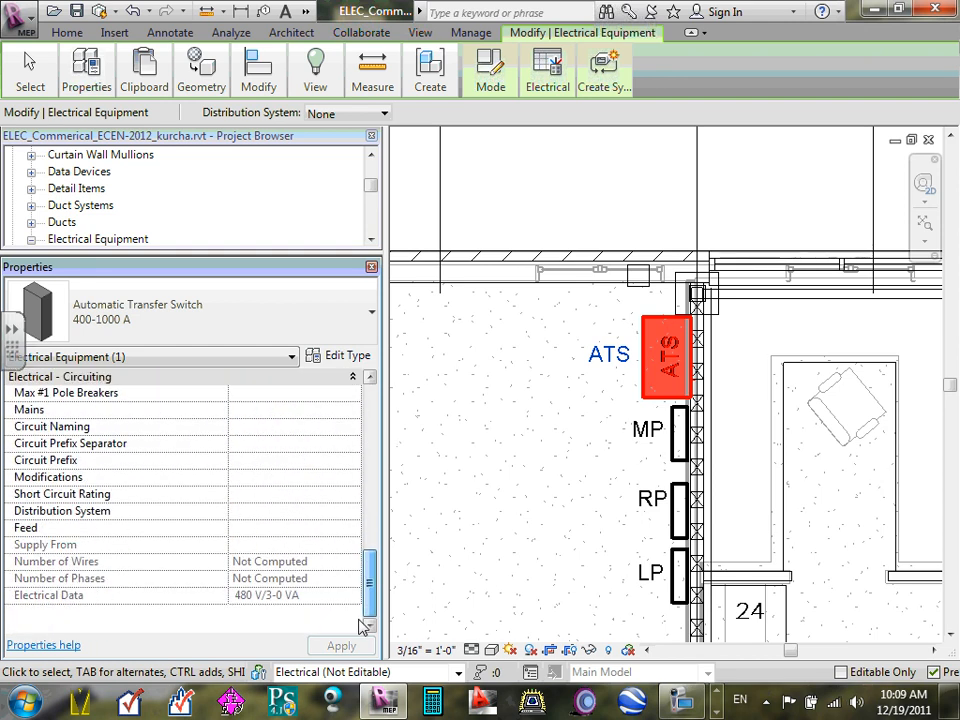
{"action": "left_click", "coordinate": [301, 515]}
{"action": "left_click", "coordinate": [352, 513]}
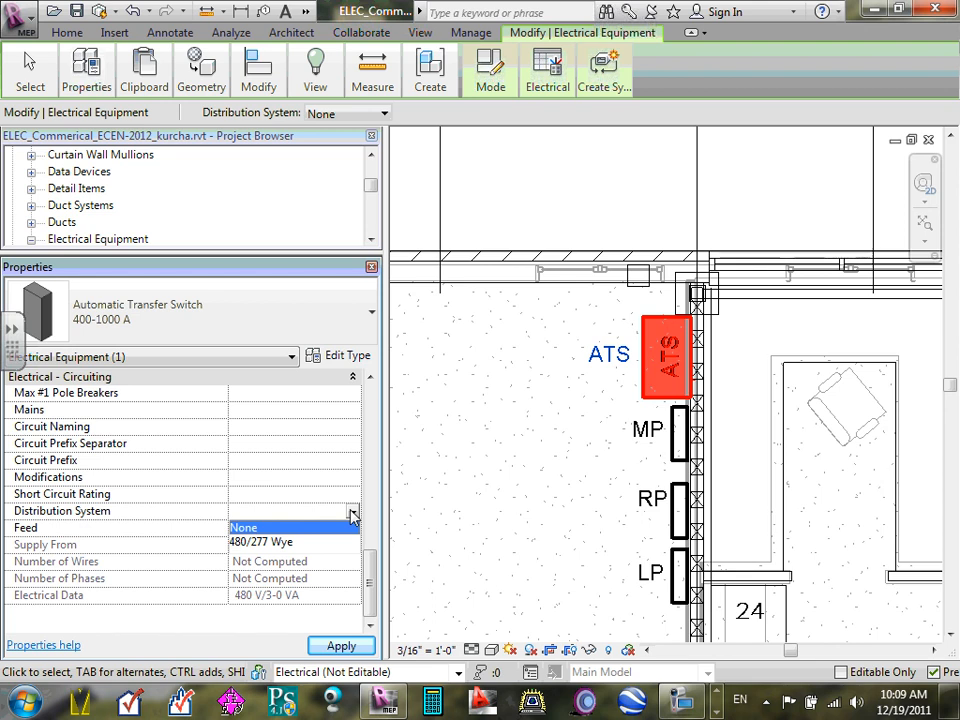
{"action": "left_click", "coordinate": [133, 490]}
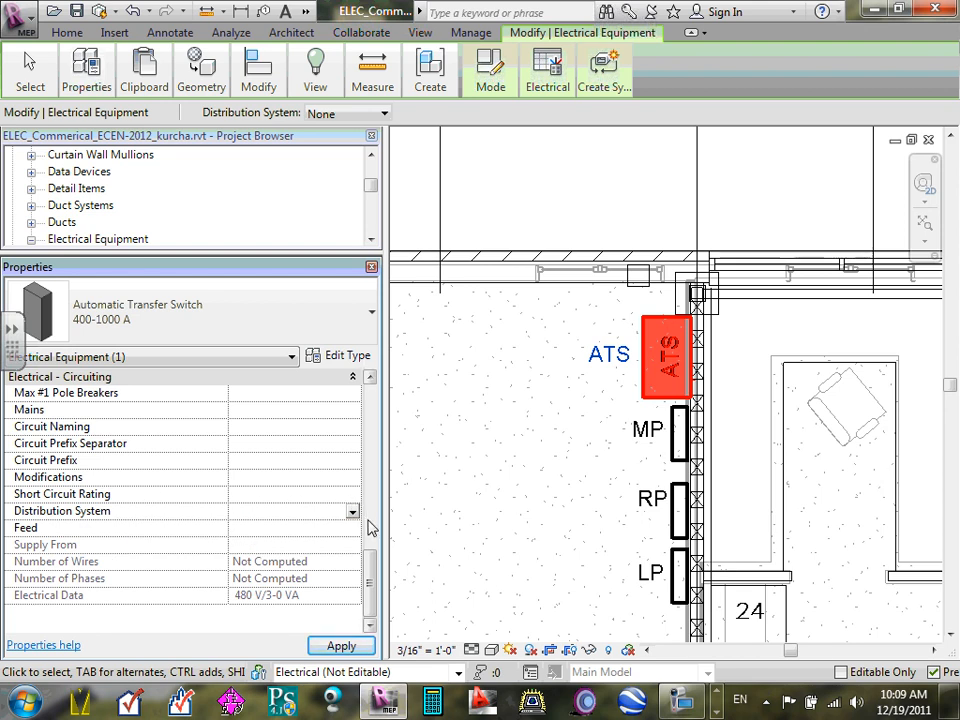
- Review the type properties of the ATS's 400-1000 A type and close them without changes
{"action": "left_click_drag", "start_coordinate": [375, 583], "coordinate": [388, 433]}
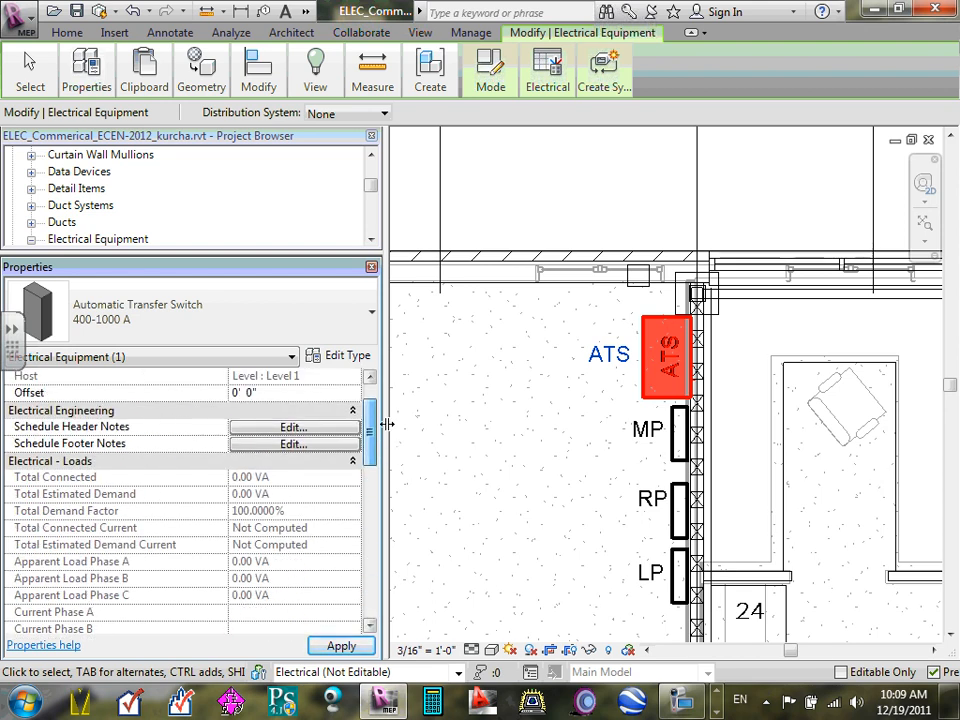
{"action": "left_click", "coordinate": [336, 357]}
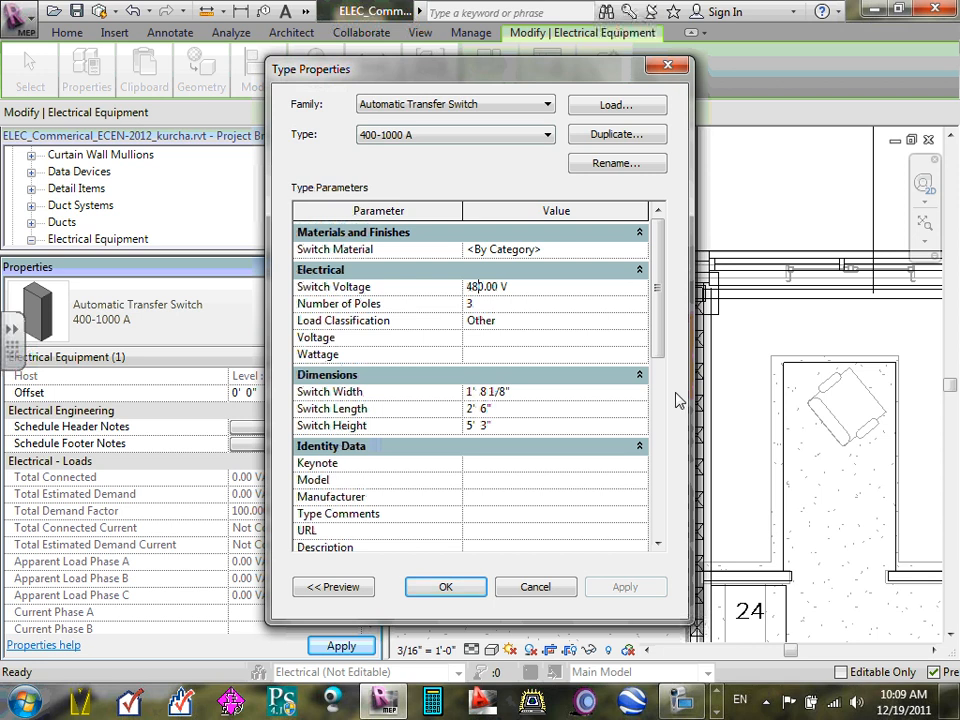
{"action": "left_click", "coordinate": [521, 588]}
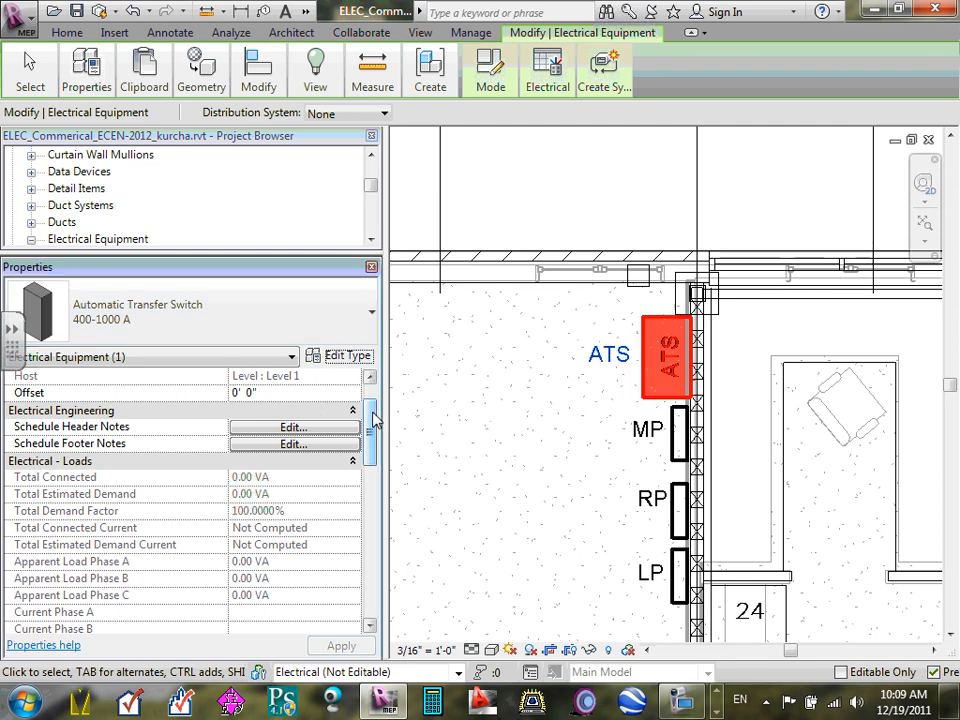
{"action": "scroll", "coordinate": [372, 372], "scroll_direction": "up", "scroll_amount": 1}
{"action": "mouse_move", "coordinate": [372, 408]}
{"action": "left_mouse_down"}
{"action": "mouse_move", "coordinate": [369, 583]}
{"action": "mouse_move", "coordinate": [375, 400]}
{"action": "left_mouse_up"}
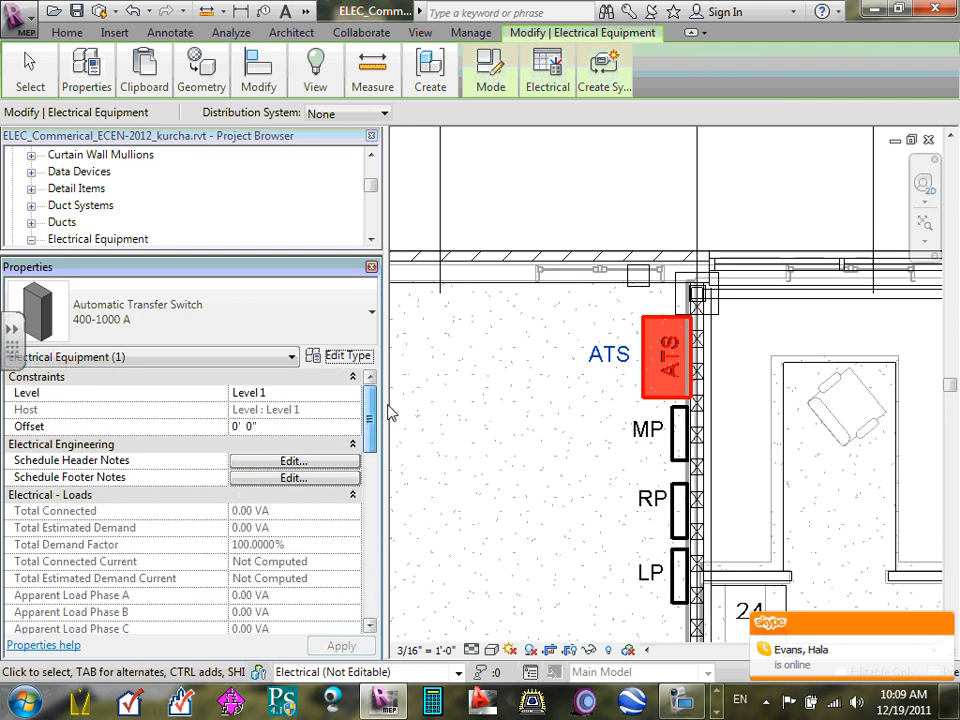
- Duplicate the ATS's 400-1000 A type under the name 400-1000 A (208/120V)
{"action": "left_click", "coordinate": [350, 357]}
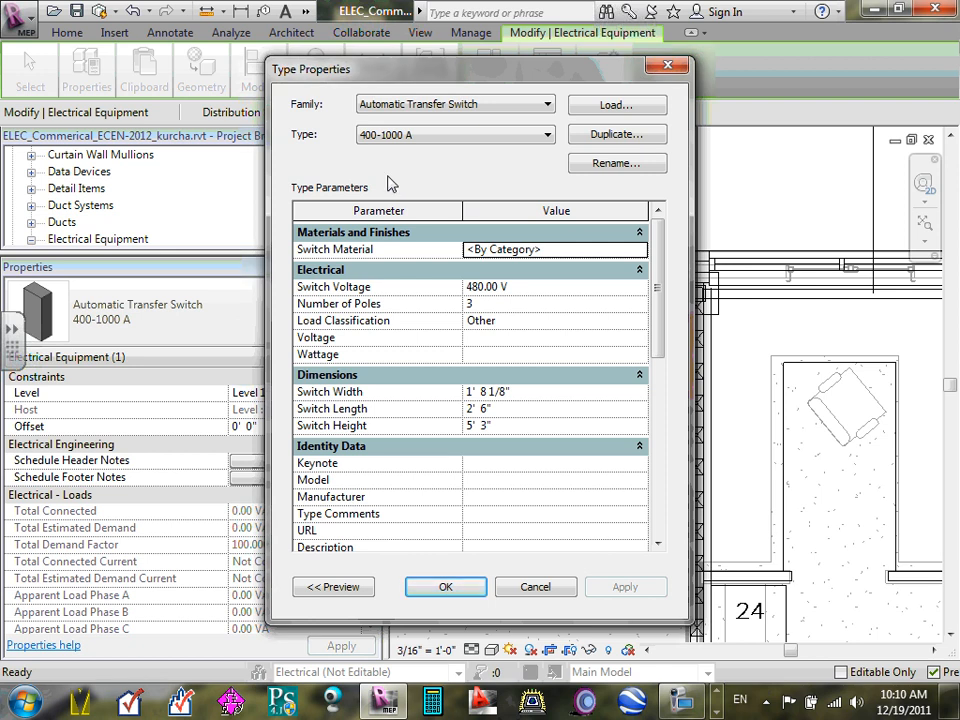
{"action": "left_click", "coordinate": [609, 136]}
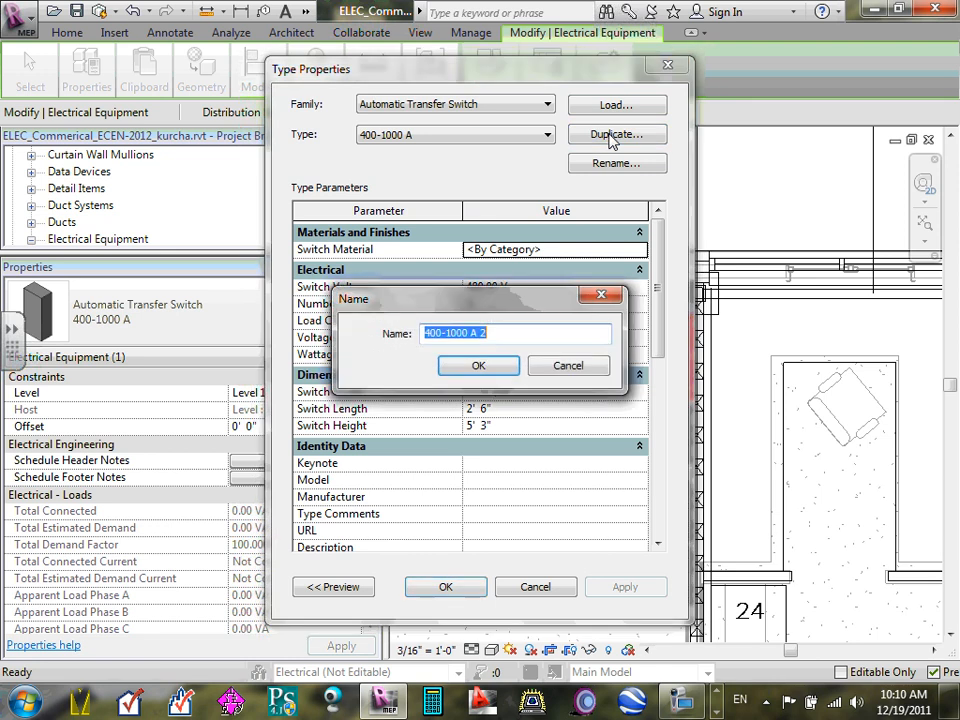
{"action": "left_click", "coordinate": [490, 334]}
{"action": "double_click", "coordinate": [483, 334]}
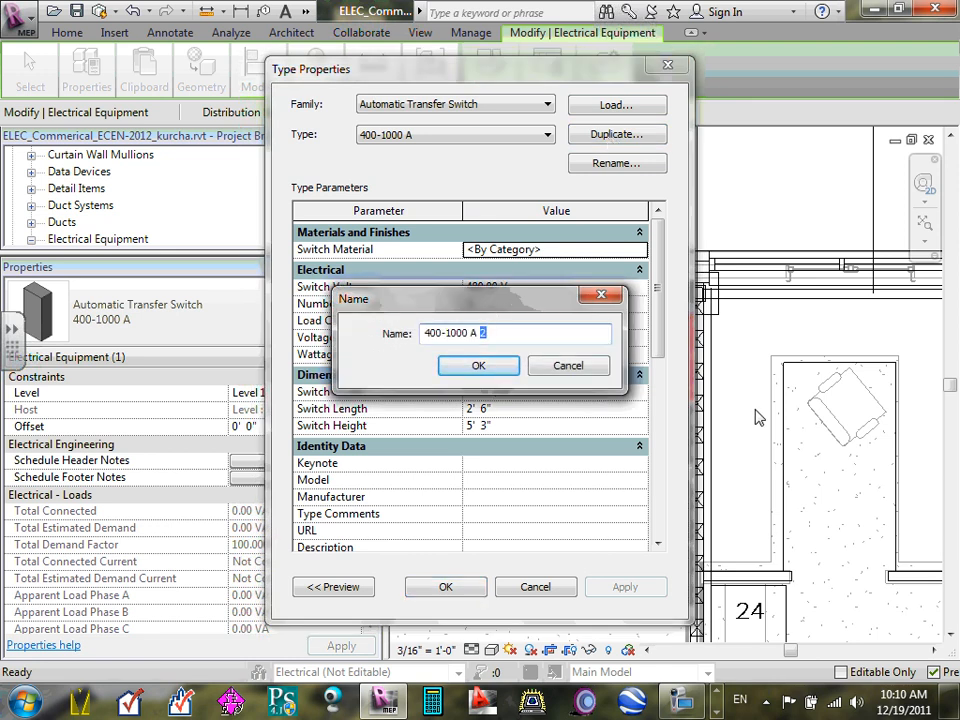
{"action": "type", "text": "(208"}
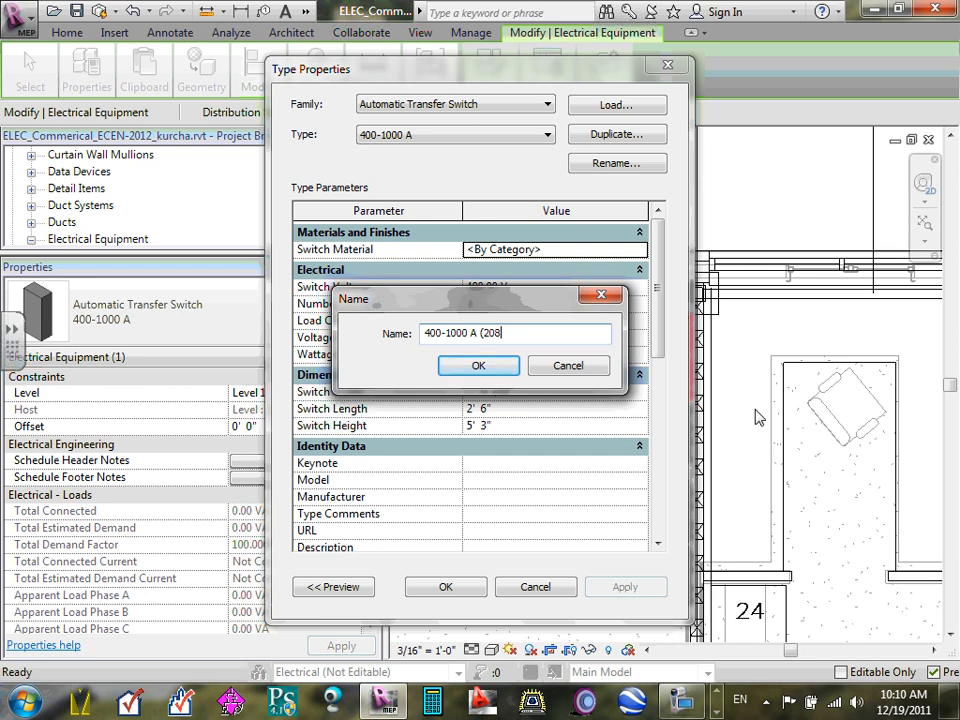
{"action": "type", "text": "/120V)"}
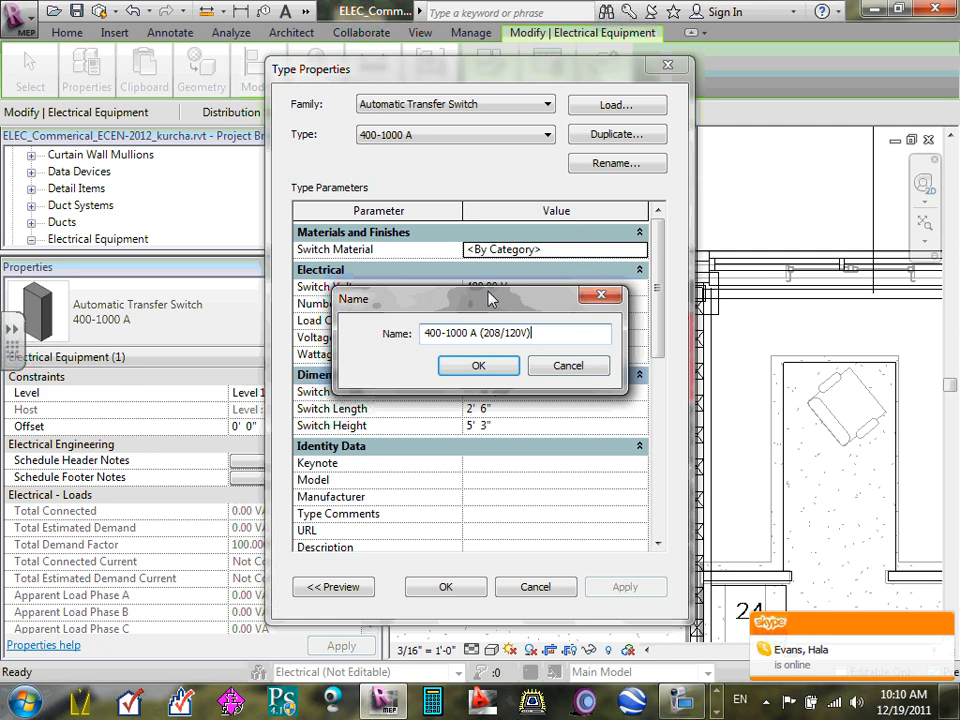
{"action": "left_click_drag", "start_coordinate": [503, 304], "coordinate": [535, 400]}
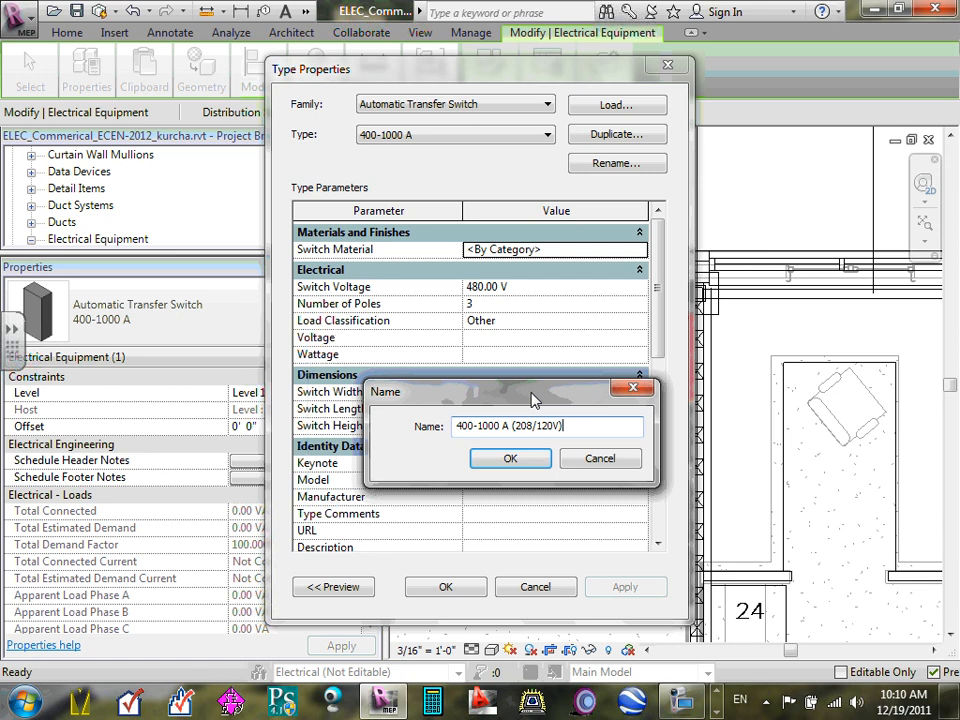
{"action": "left_click", "coordinate": [508, 458]}
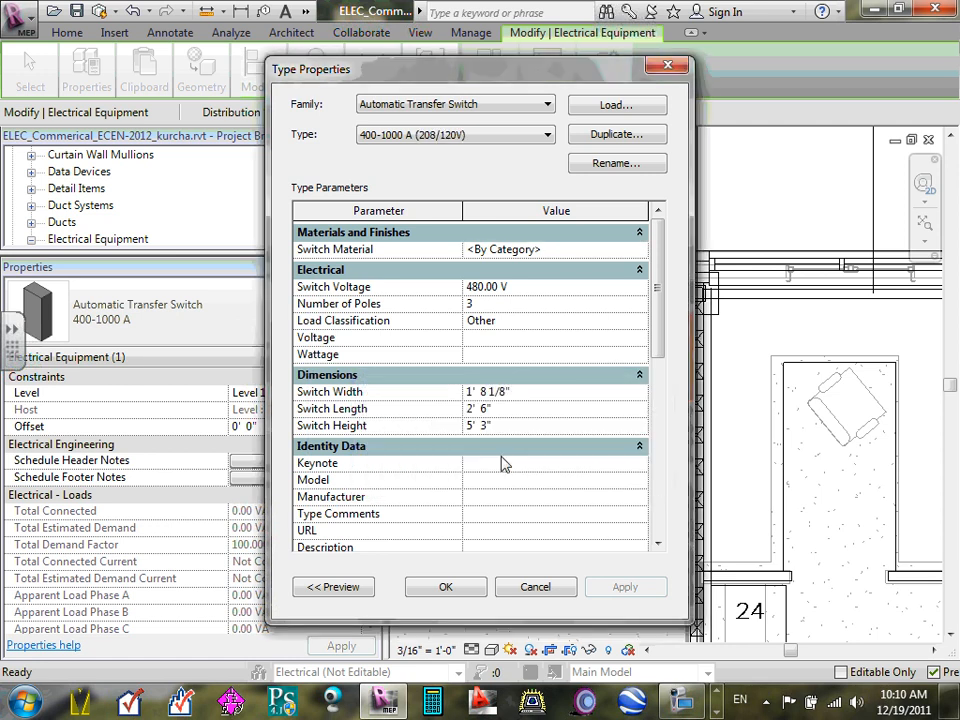
- Set the switch voltage of the 400-1000 A (208/120V) type to 208 V
{"action": "left_click", "coordinate": [480, 287]}
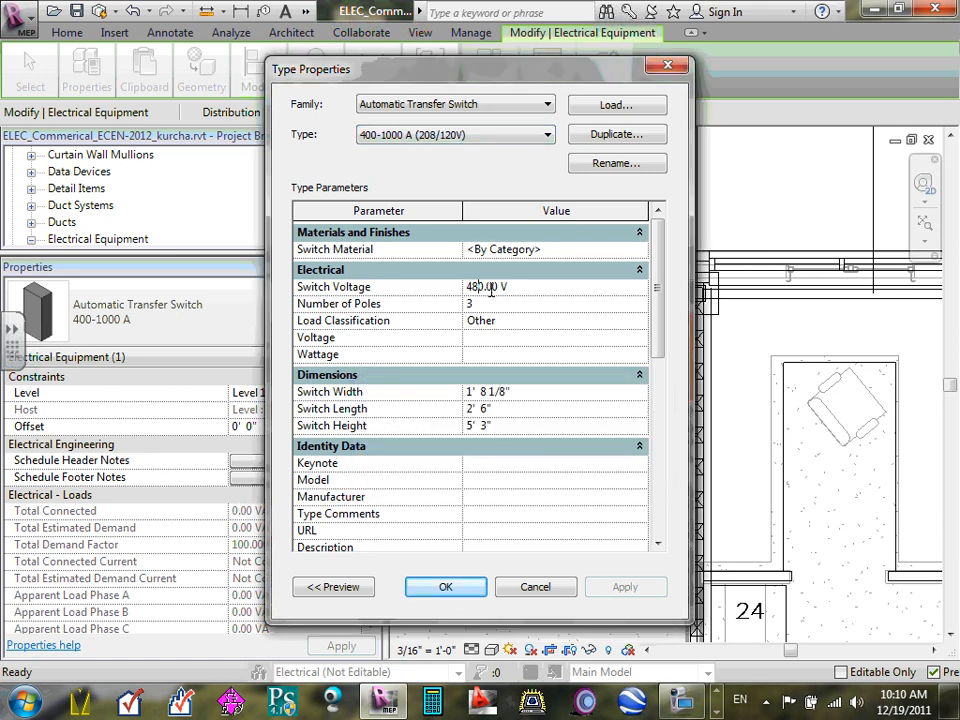
{"action": "left_click_drag", "start_coordinate": [500, 287], "coordinate": [435, 285]}
{"action": "left_click", "coordinate": [500, 287]}
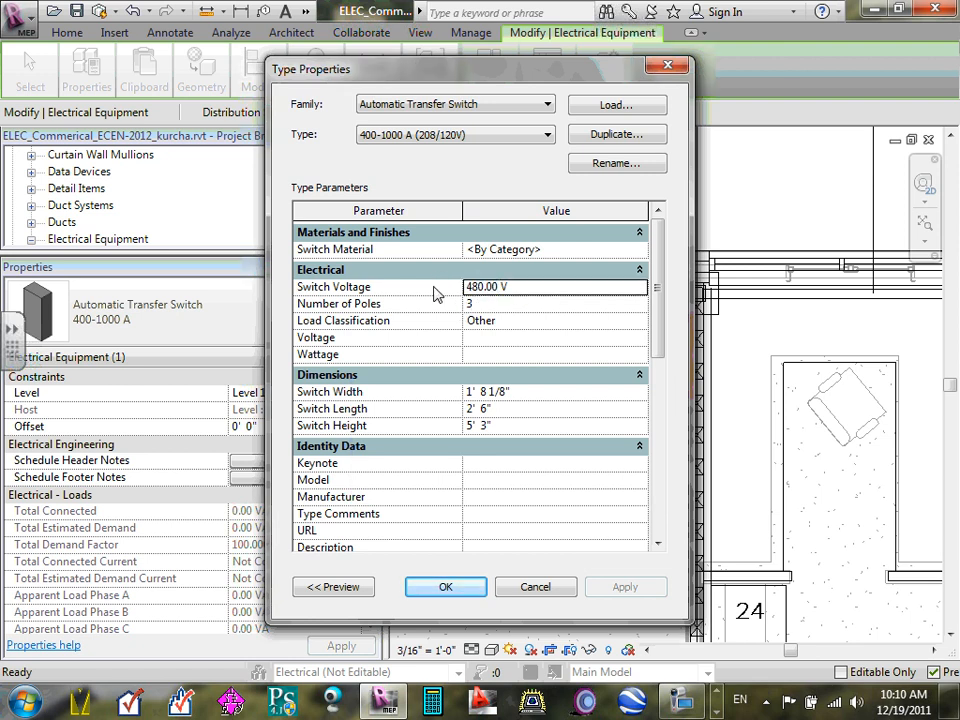
{"action": "left_click", "coordinate": [501, 289]}
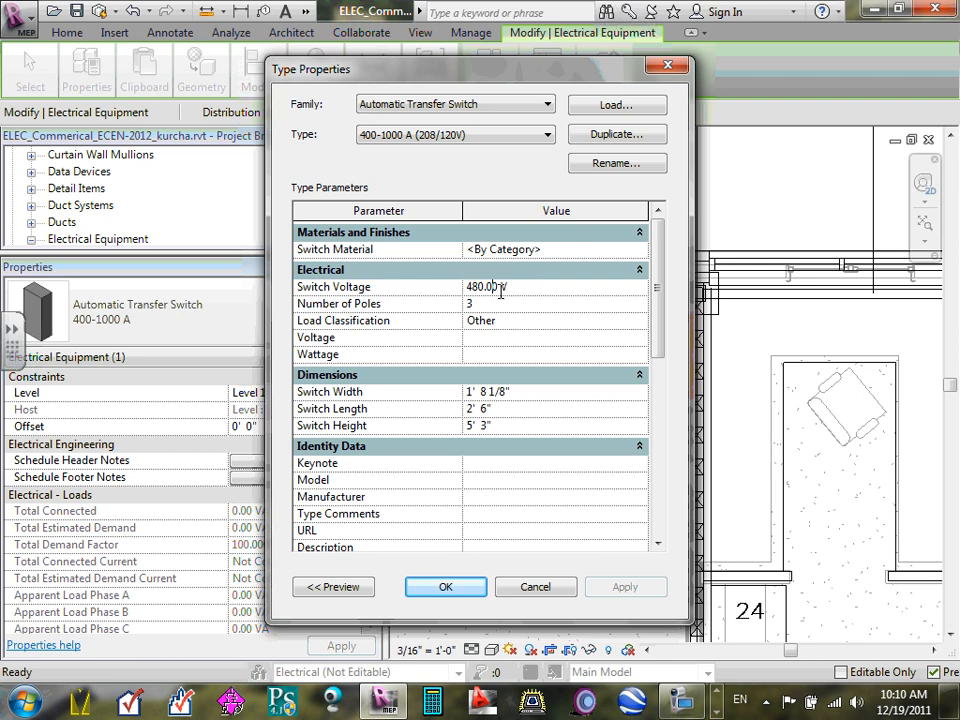
{"action": "left_click_drag", "start_coordinate": [494, 285], "coordinate": [424, 283]}
{"action": "type", "text": "3"}
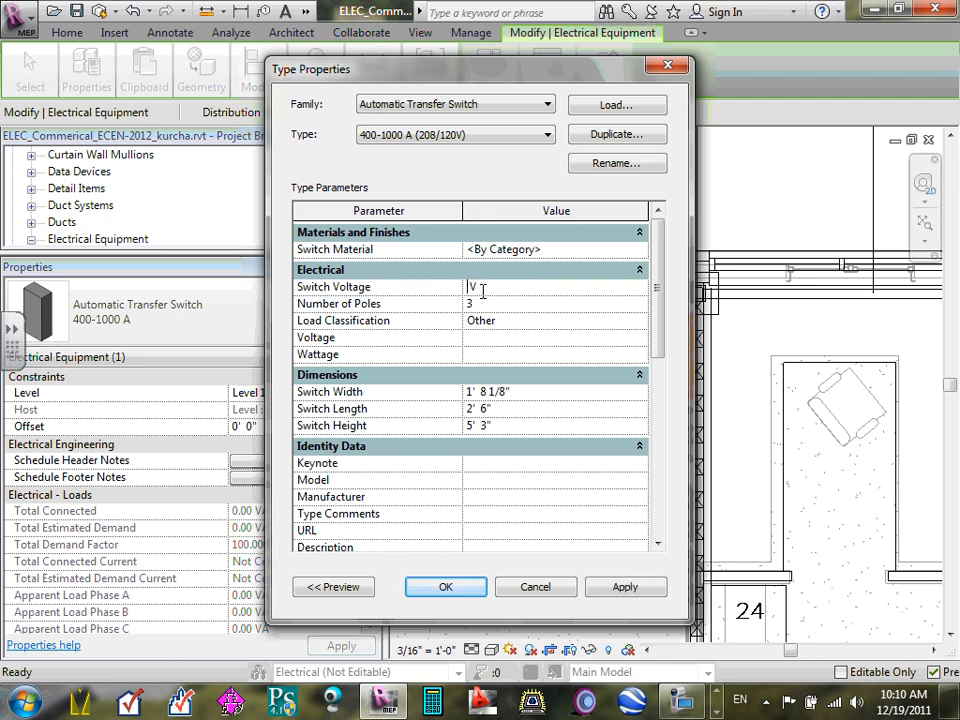
{"action": "type", "text": "08"}
{"action": "left_click", "coordinate": [489, 303]}
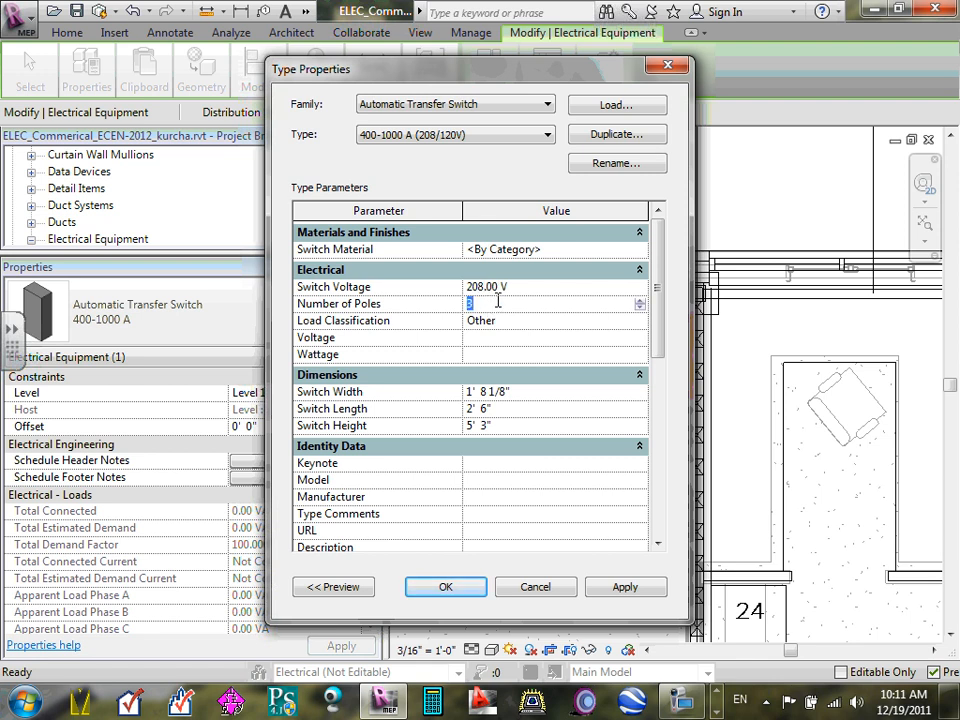
{"action": "left_click", "coordinate": [502, 320]}
{"action": "left_click", "coordinate": [507, 341]}
- Try to set the 400-1000 A (208/120V) type's number of poles to 4, and re-enter 3 poles
{"action": "left_click", "coordinate": [487, 303]}
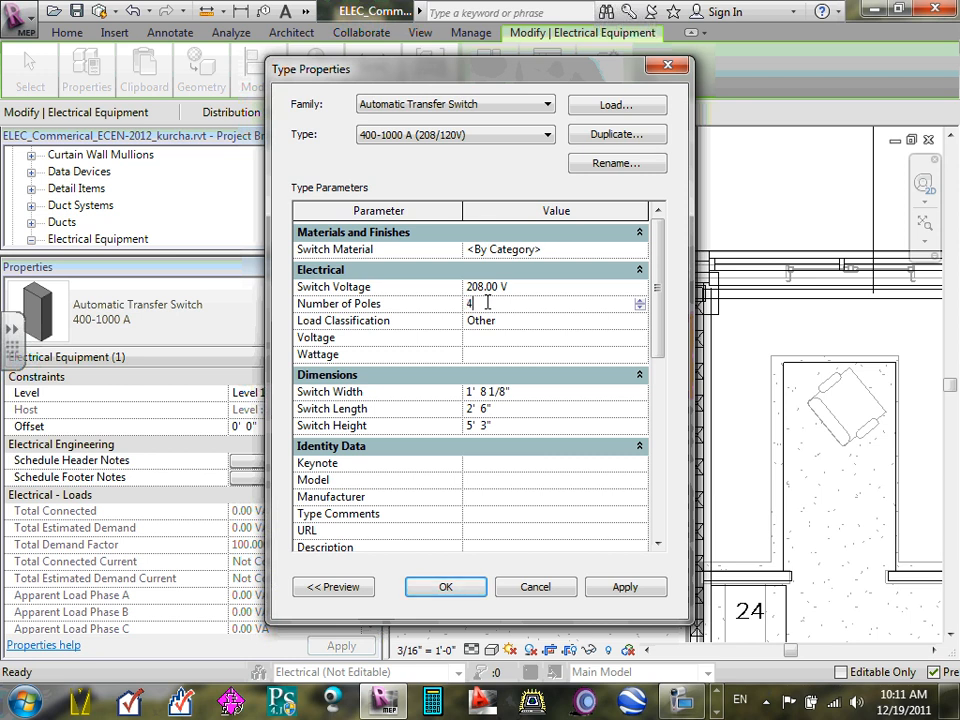
{"action": "left_click", "coordinate": [525, 320]}
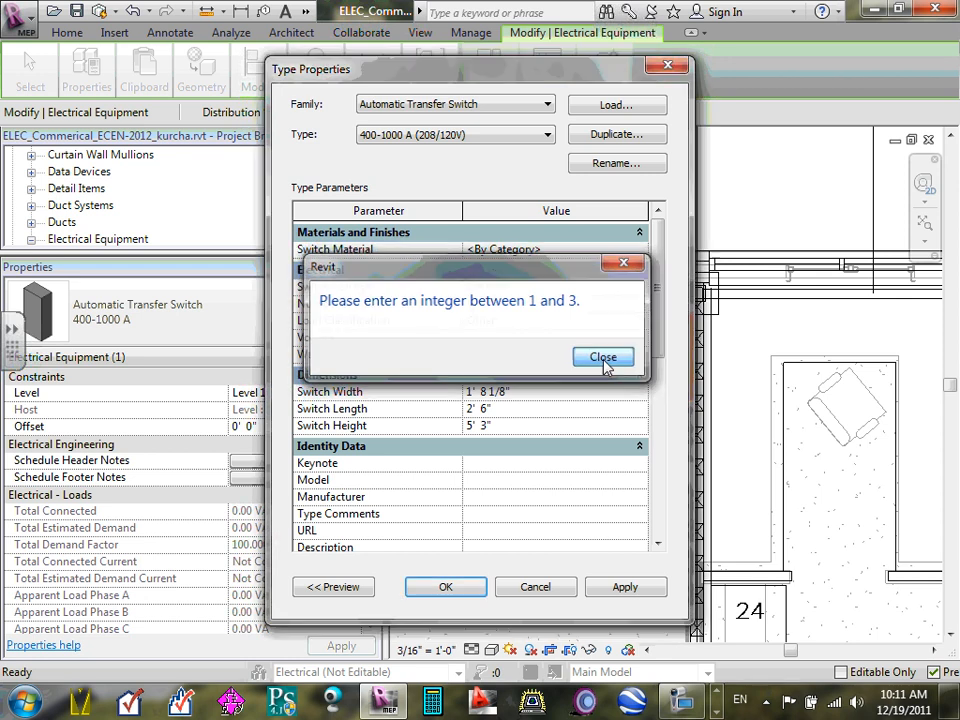
{"action": "left_click", "coordinate": [604, 362]}
{"action": "left_click", "coordinate": [489, 334]}
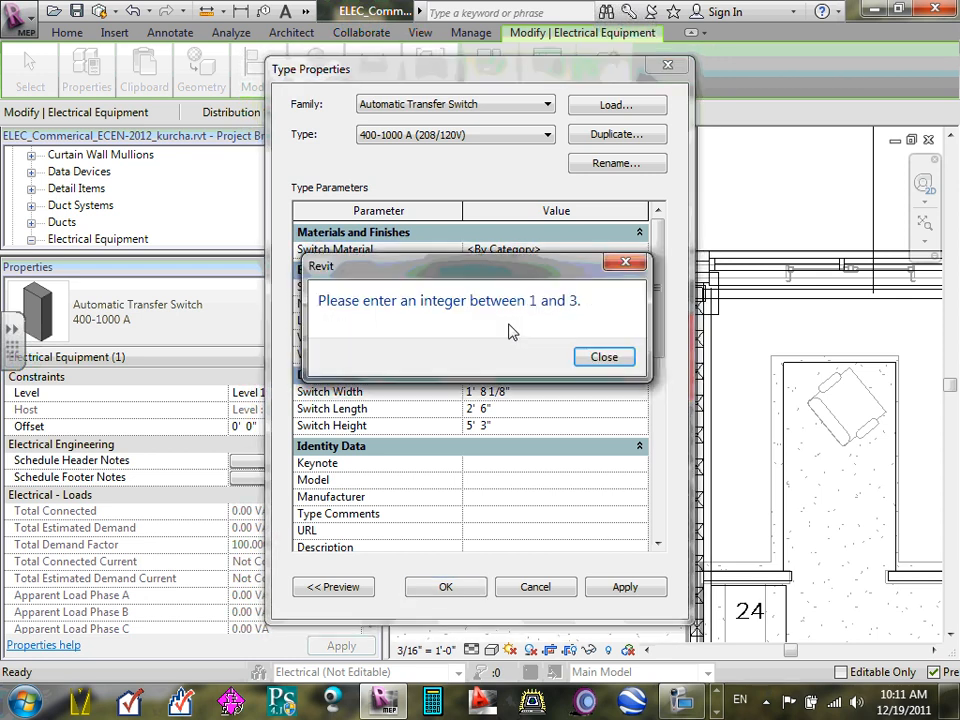
{"action": "left_click", "coordinate": [601, 357]}
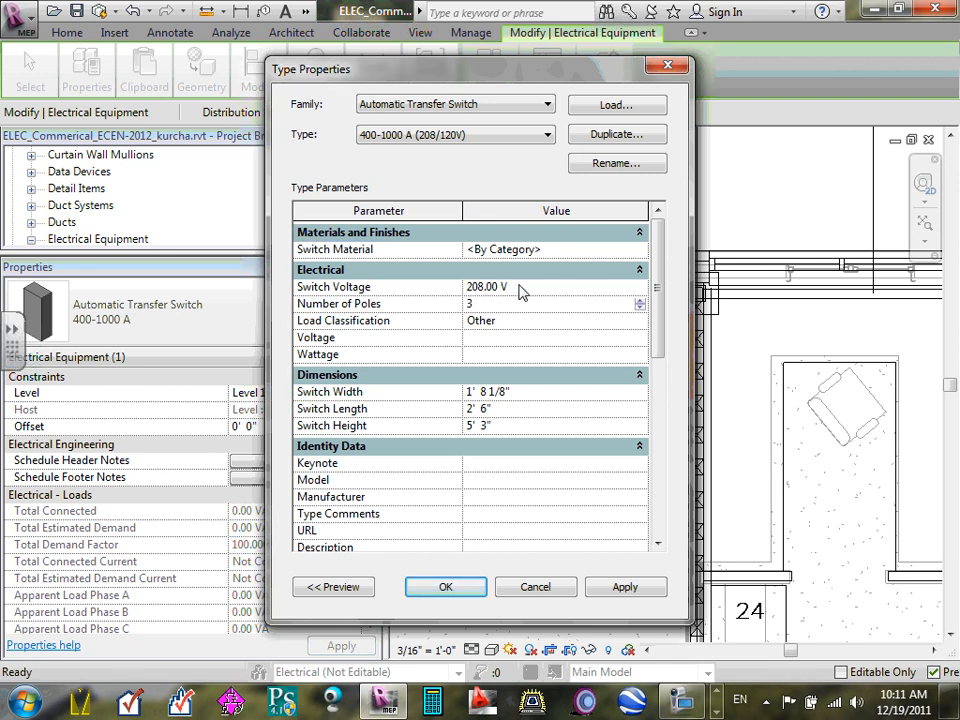
{"action": "left_click", "coordinate": [483, 319]}
{"action": "left_click", "coordinate": [485, 305]}
{"action": "left_click", "coordinate": [493, 321]}
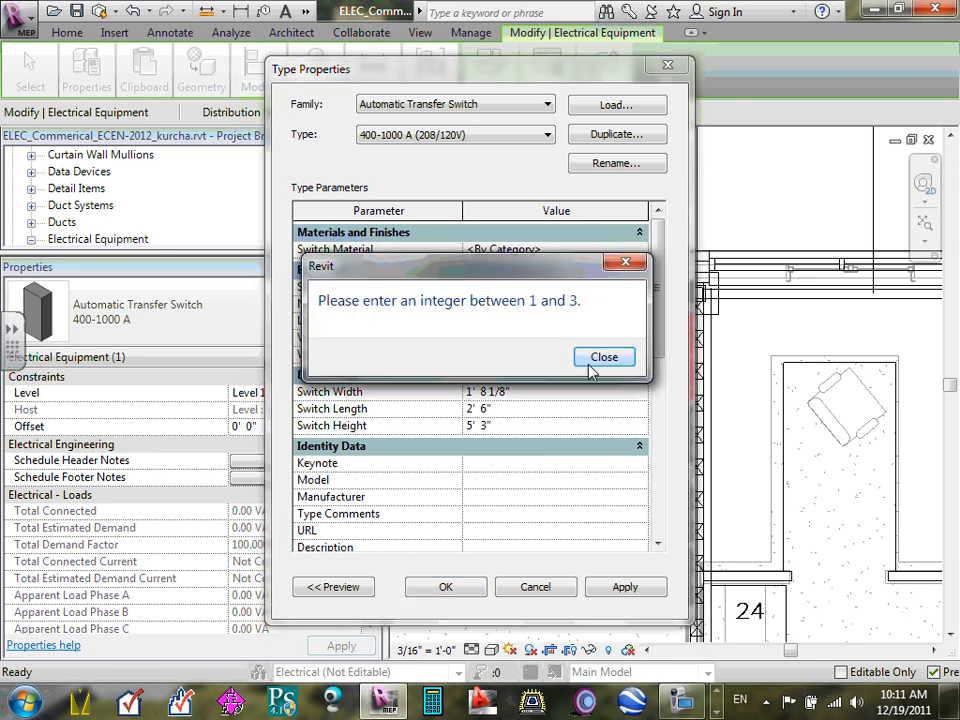
{"action": "left_click", "coordinate": [600, 358]}
{"action": "key", "text": "BackSpace"}
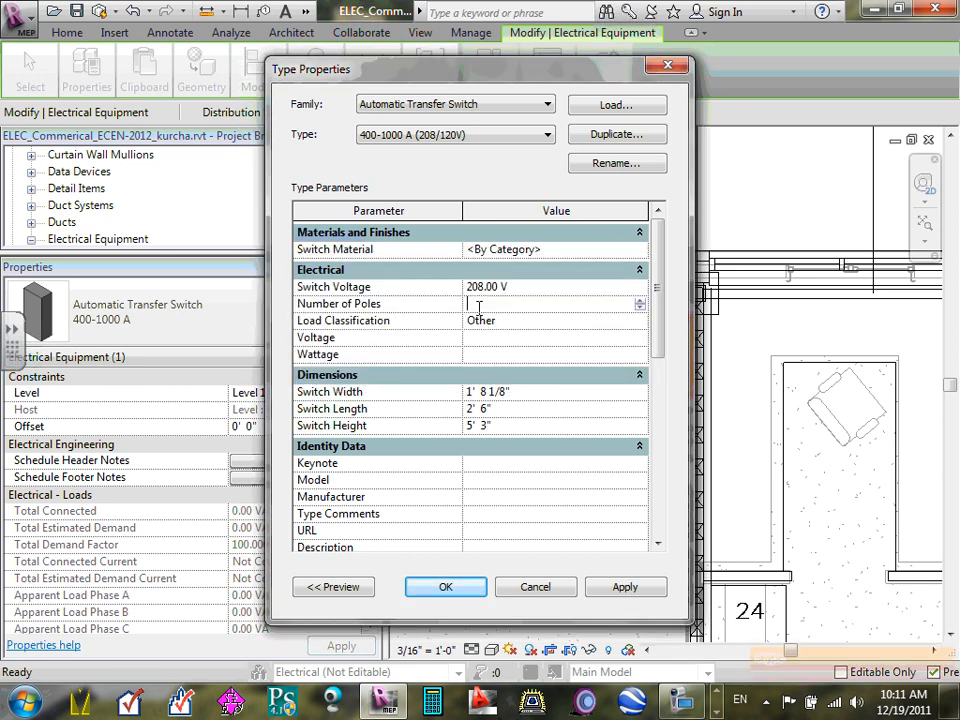
{"action": "type", "text": "3"}
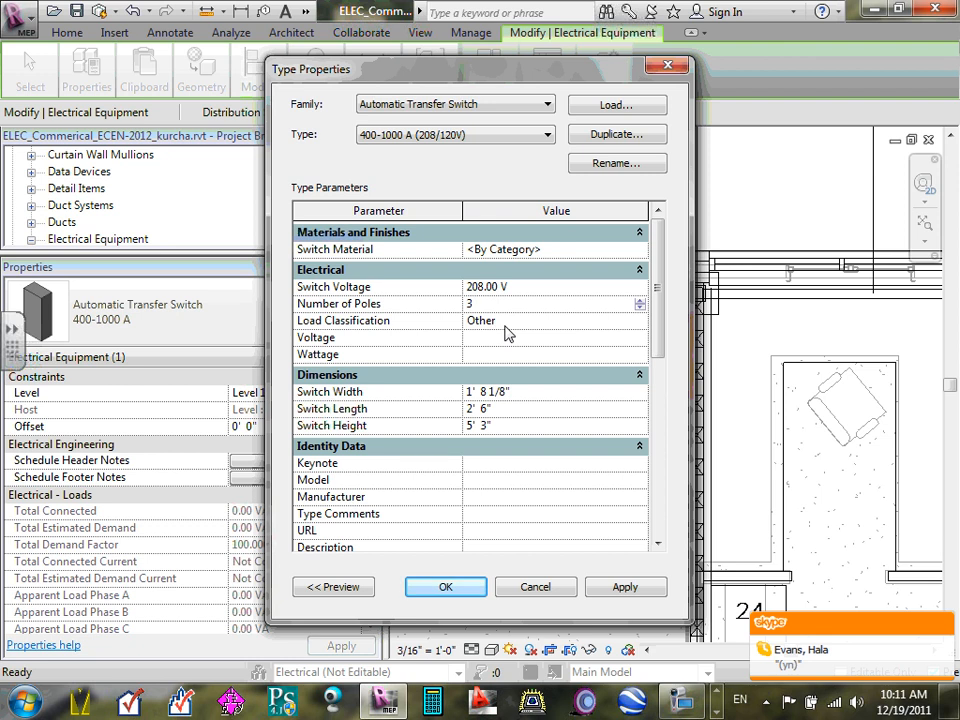
- Apply the type properties to the ATS, close them and deselect the switch
{"action": "left_click", "coordinate": [493, 321]}
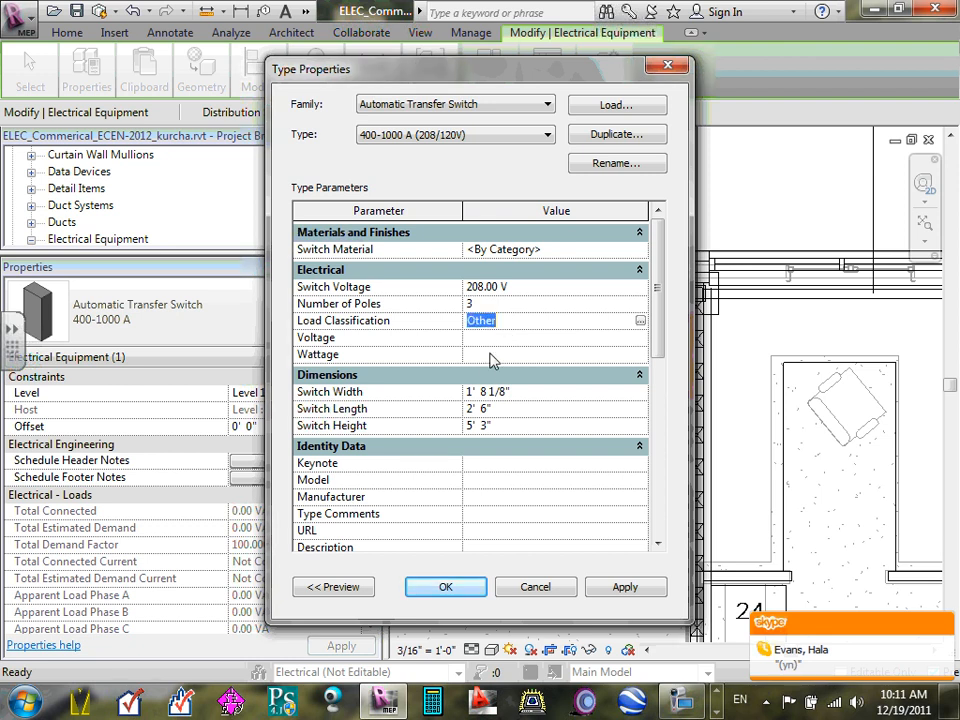
{"action": "left_click", "coordinate": [627, 588]}
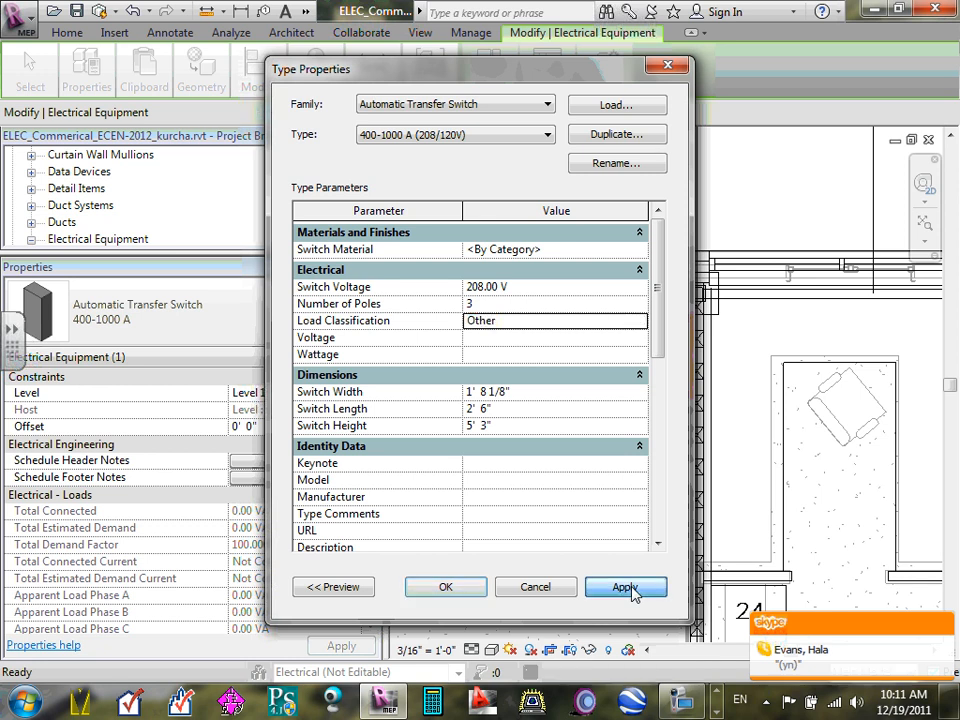
{"action": "left_click", "coordinate": [460, 590]}
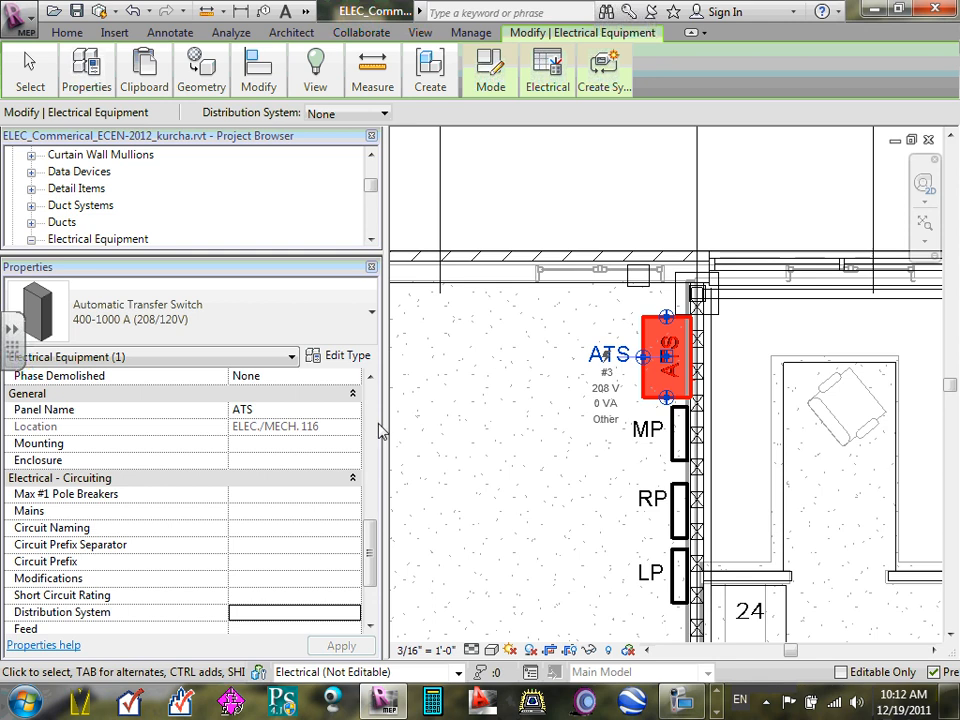
{"action": "left_click", "coordinate": [575, 386]}
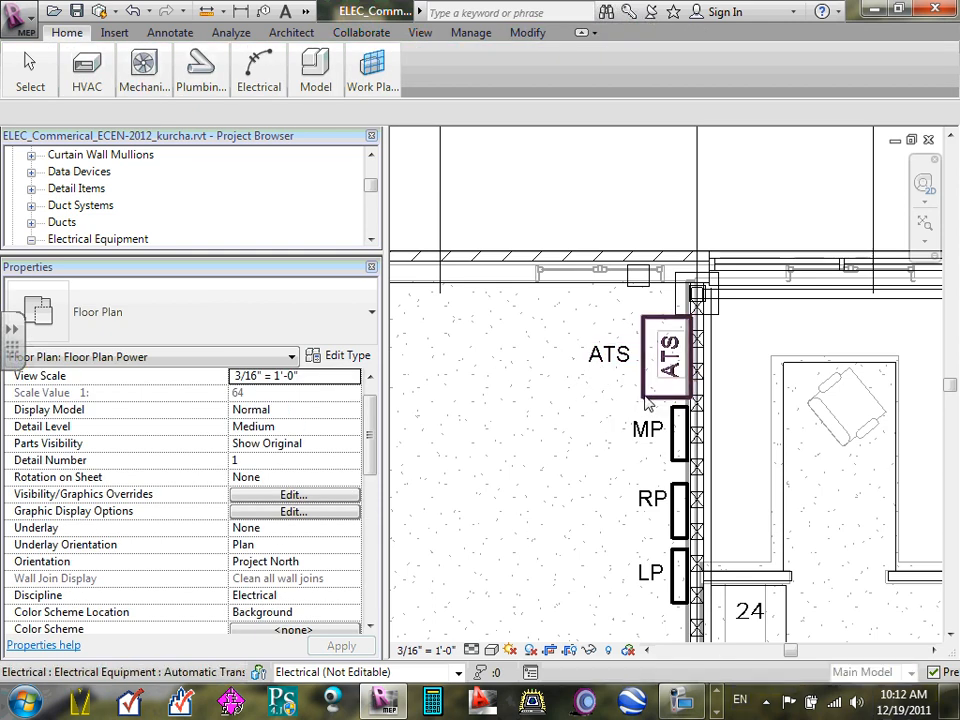
- Set the ATS's distribution system to 120/208 Wye
{"action": "left_click", "coordinate": [648, 398]}
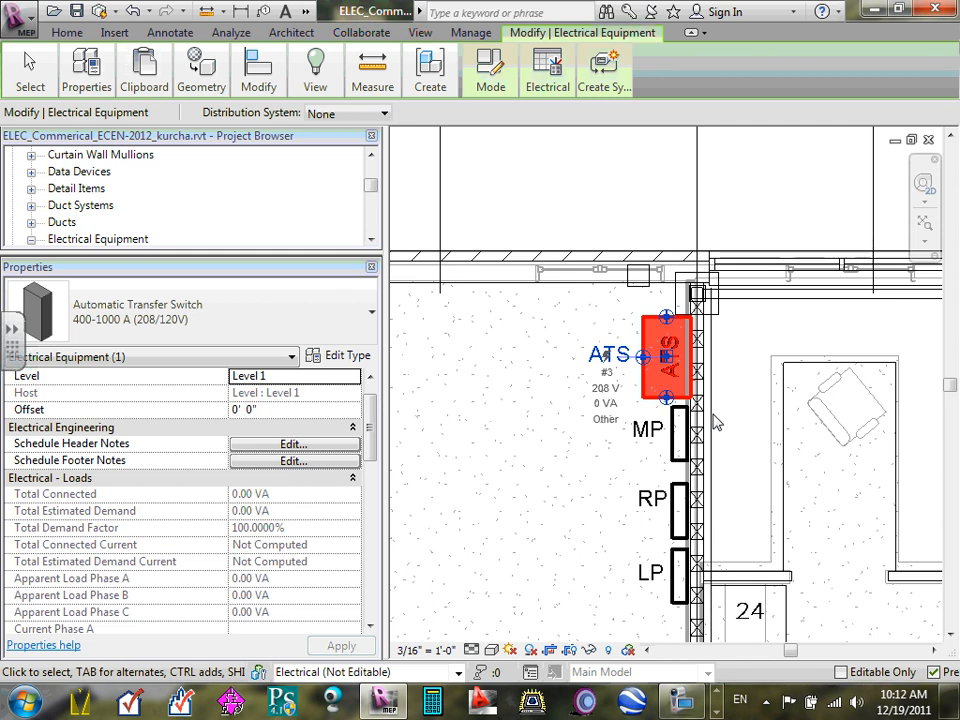
{"action": "left_click_drag", "start_coordinate": [374, 425], "coordinate": [373, 580]}
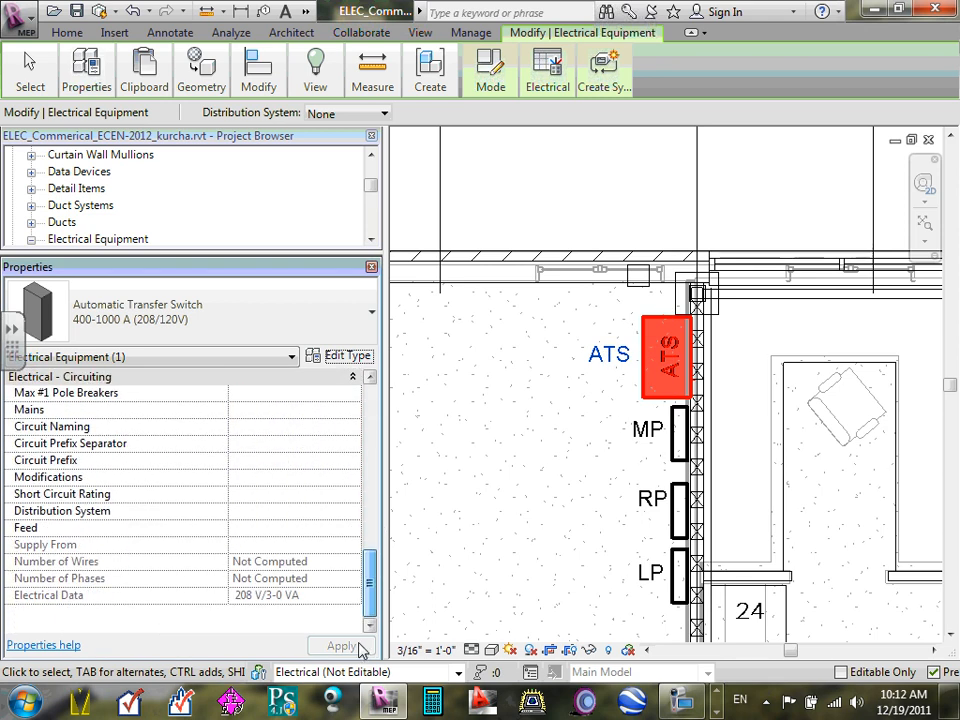
{"action": "left_click", "coordinate": [276, 510]}
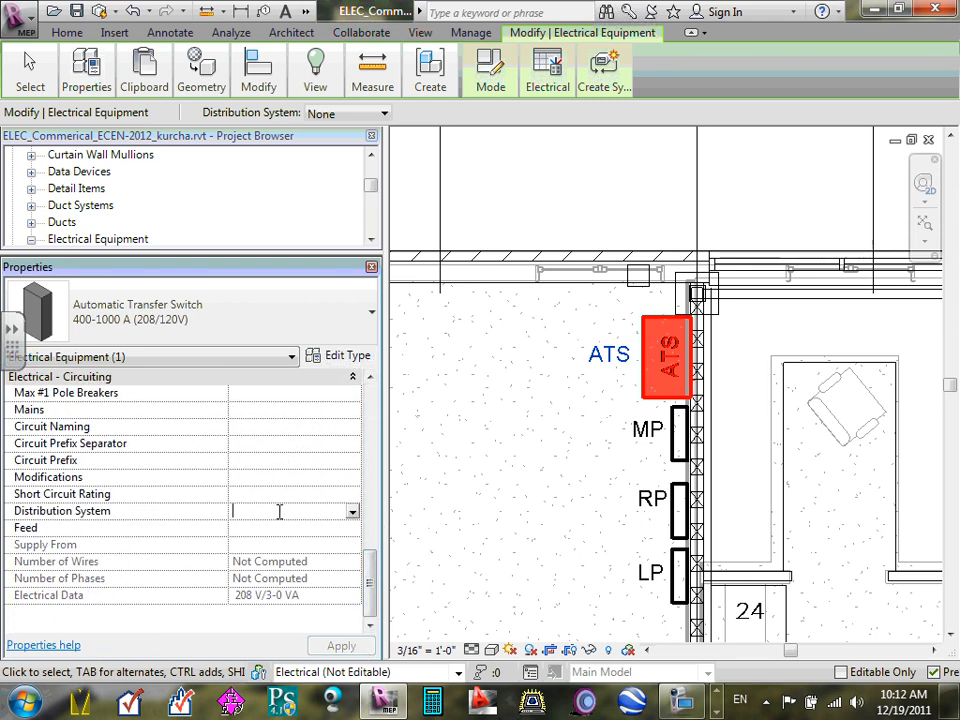
{"action": "left_click", "coordinate": [354, 512]}
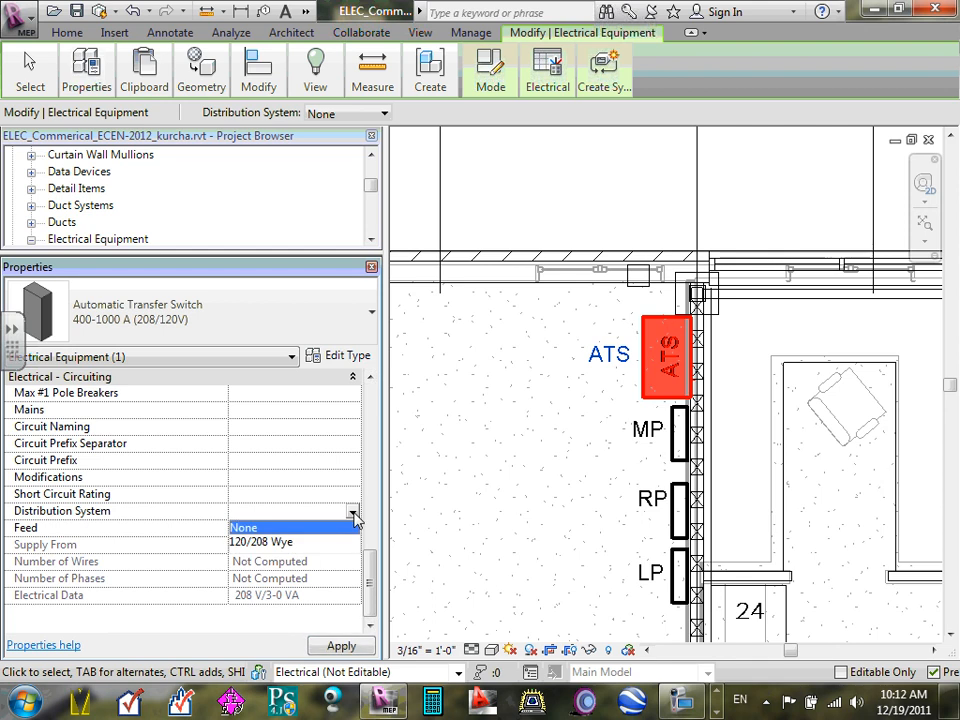
{"action": "left_click", "coordinate": [279, 544]}
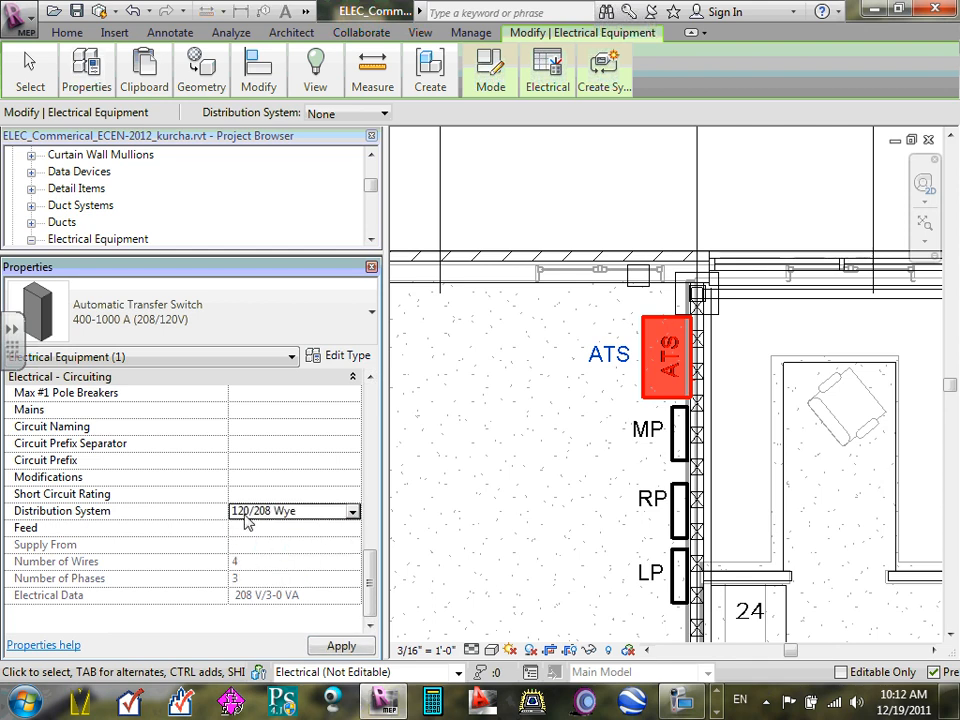
{"action": "left_click", "coordinate": [262, 494]}
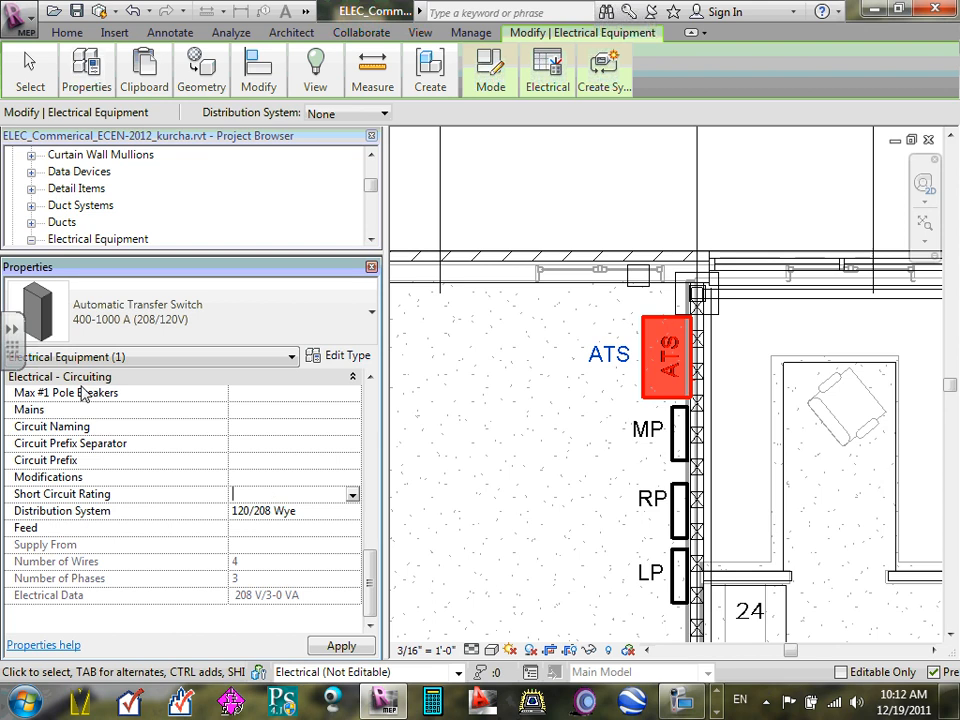
- Set the ATS's maximum number of one-pole breakers to 6 and its mains to 500 A
{"action": "left_click", "coordinate": [369, 377]}
{"action": "left_click", "coordinate": [287, 428]}
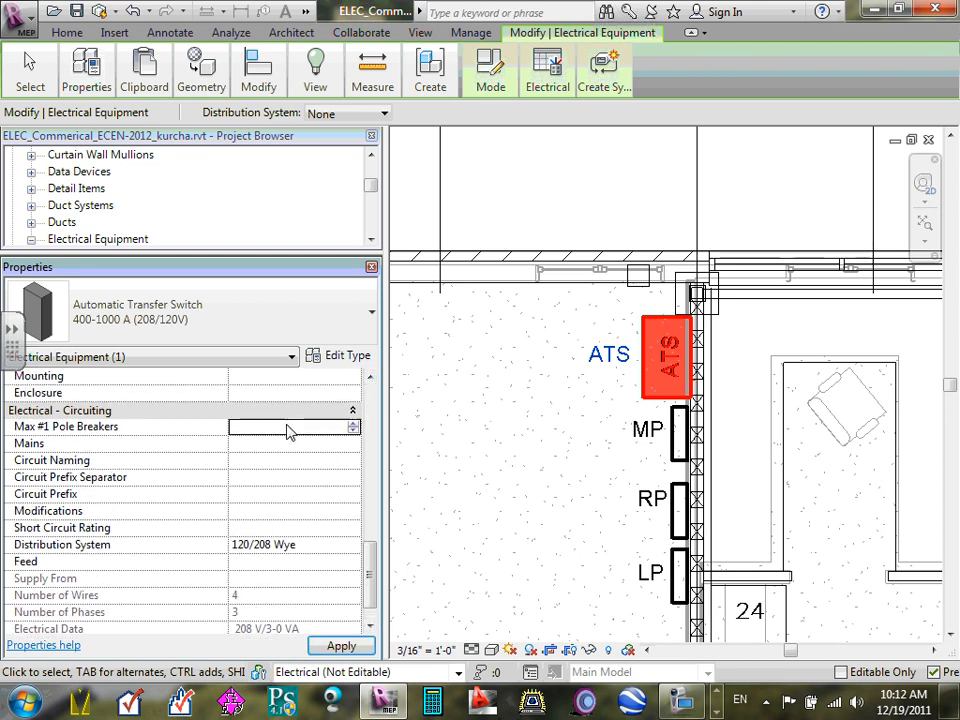
{"action": "left_click", "coordinate": [353, 424]}
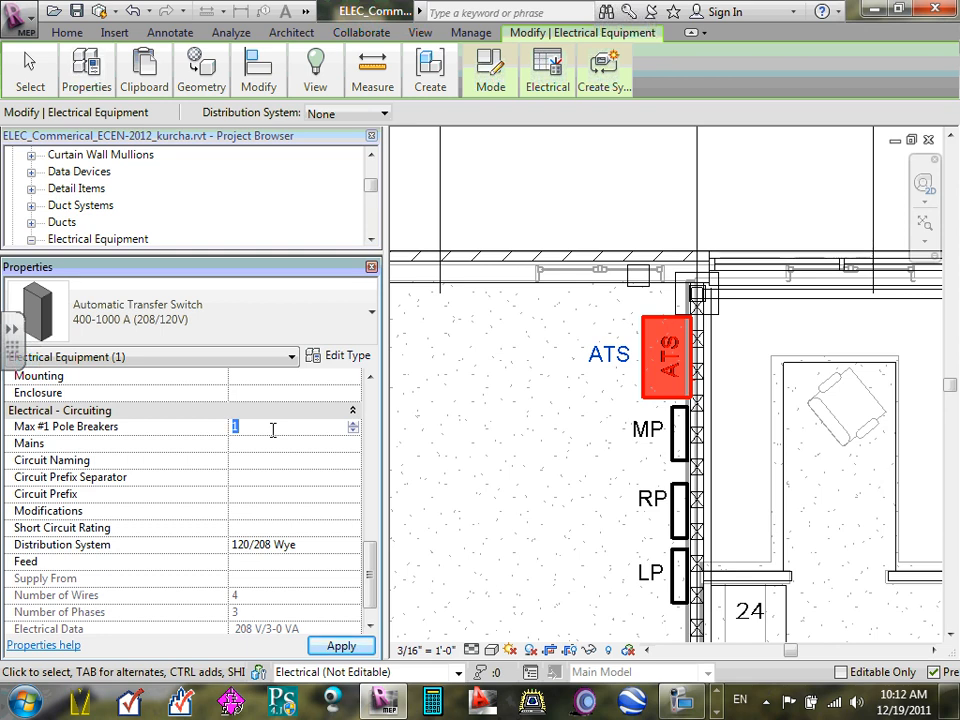
{"action": "type", "text": "6"}
{"action": "key", "text": "Return"}
{"action": "left_click", "coordinate": [264, 437]}
{"action": "type", "text": "500"}
{"action": "key", "text": "Return"}
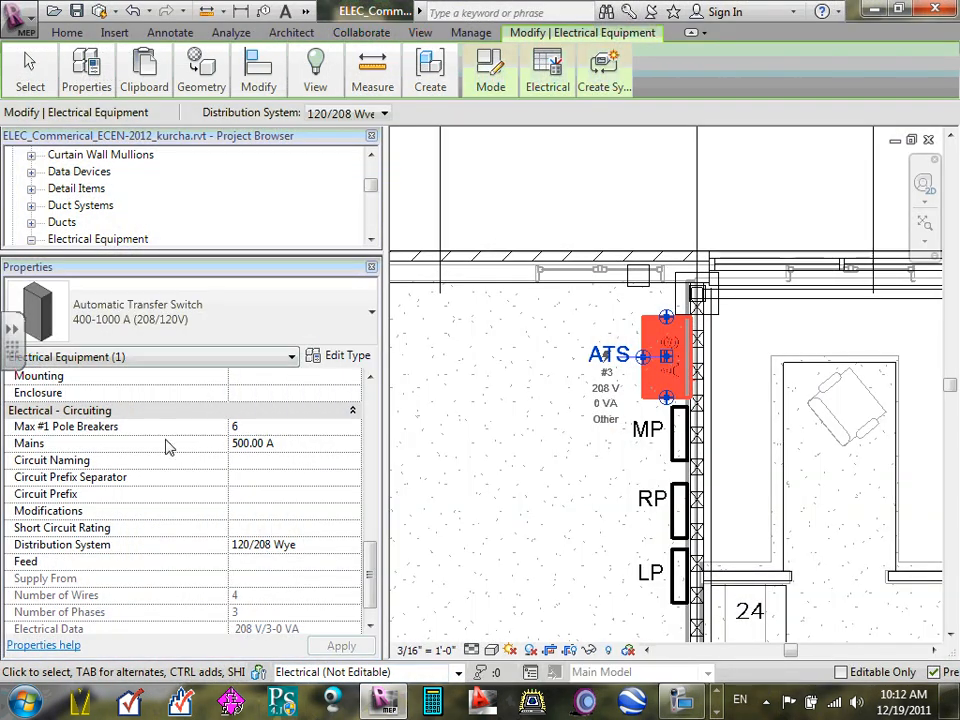
- Re-enter 6 as the ATS's maximum number of one-pole breakers and deselect the switch
{"action": "left_click", "coordinate": [264, 460]}
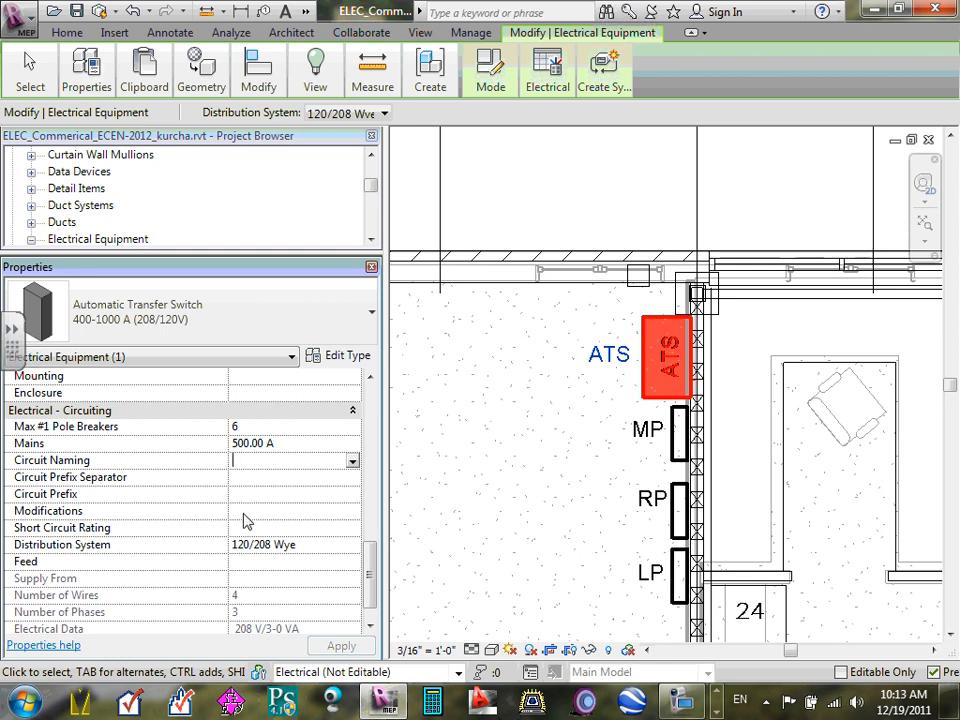
{"action": "left_click", "coordinate": [250, 426]}
{"action": "type", "text": "6"}
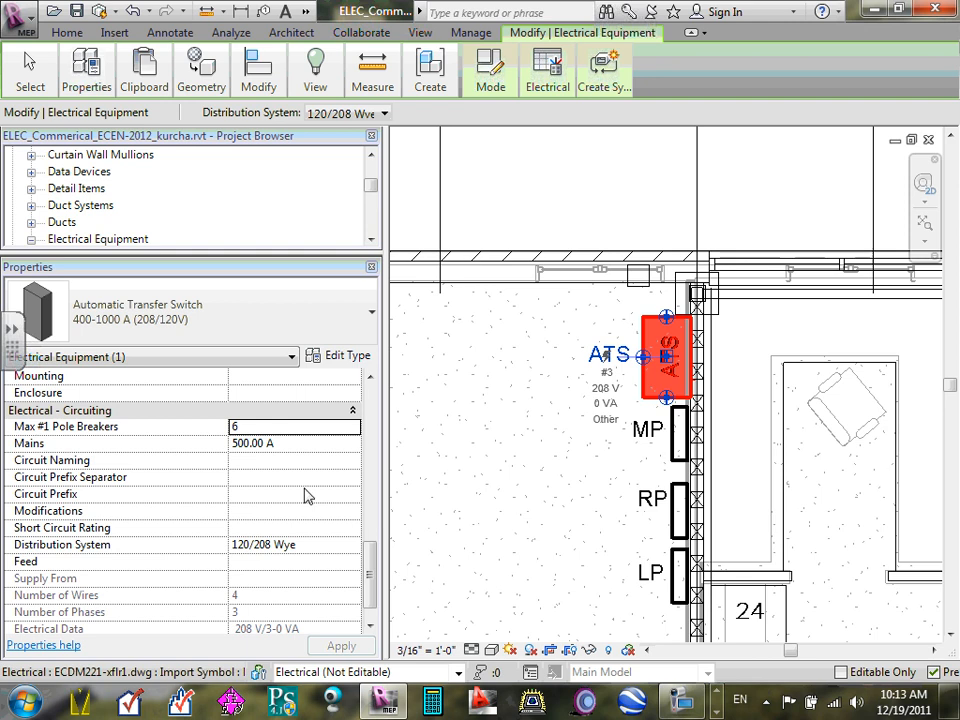
{"action": "left_click", "coordinate": [295, 477]}
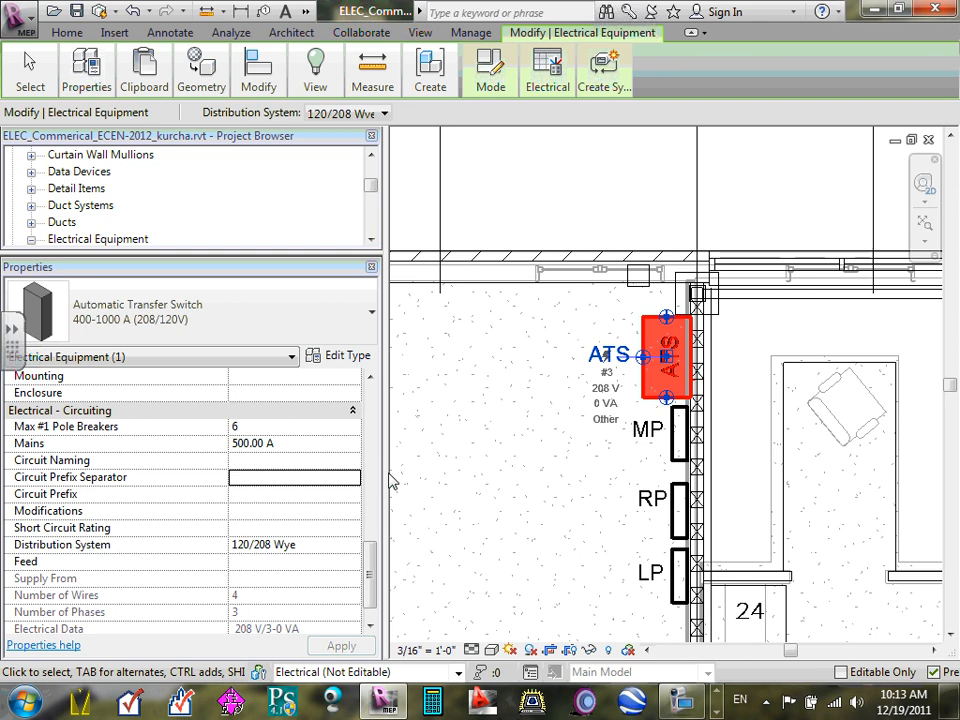
{"action": "left_click", "coordinate": [471, 424]}
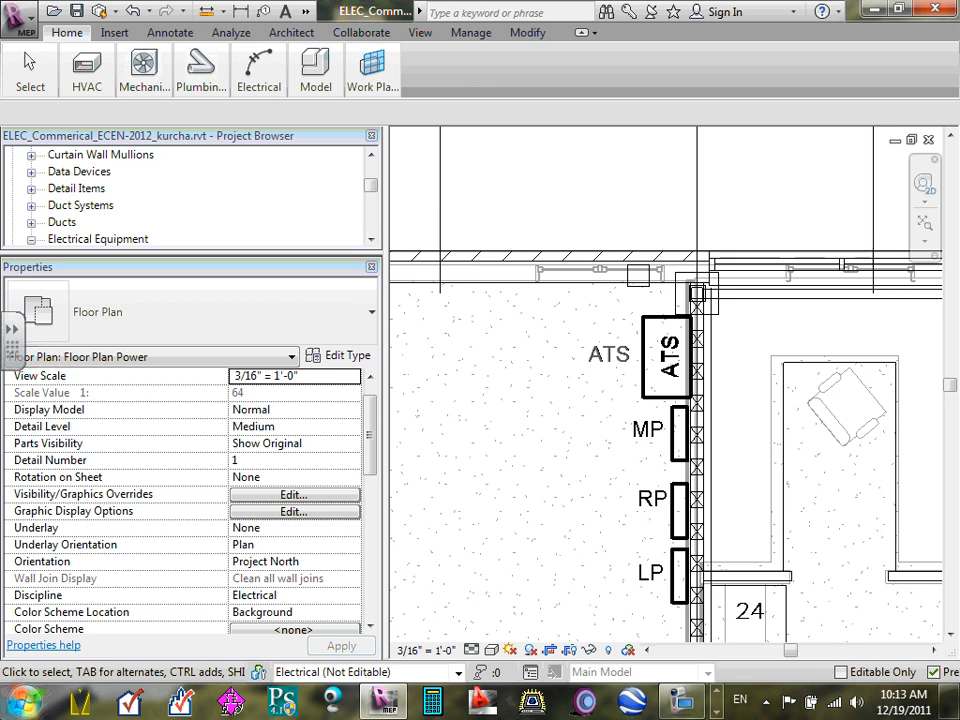
- Enter XFR & GEN as the feed of the ATS
{"action": "left_click", "coordinate": [657, 360]}
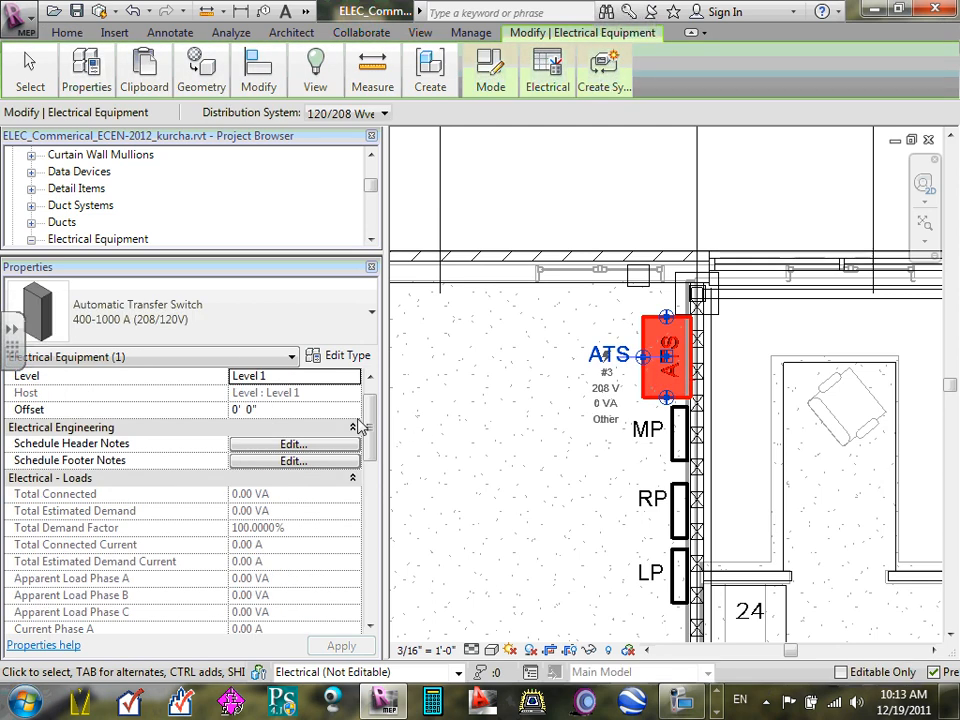
{"action": "left_click_drag", "start_coordinate": [369, 420], "coordinate": [369, 591]}
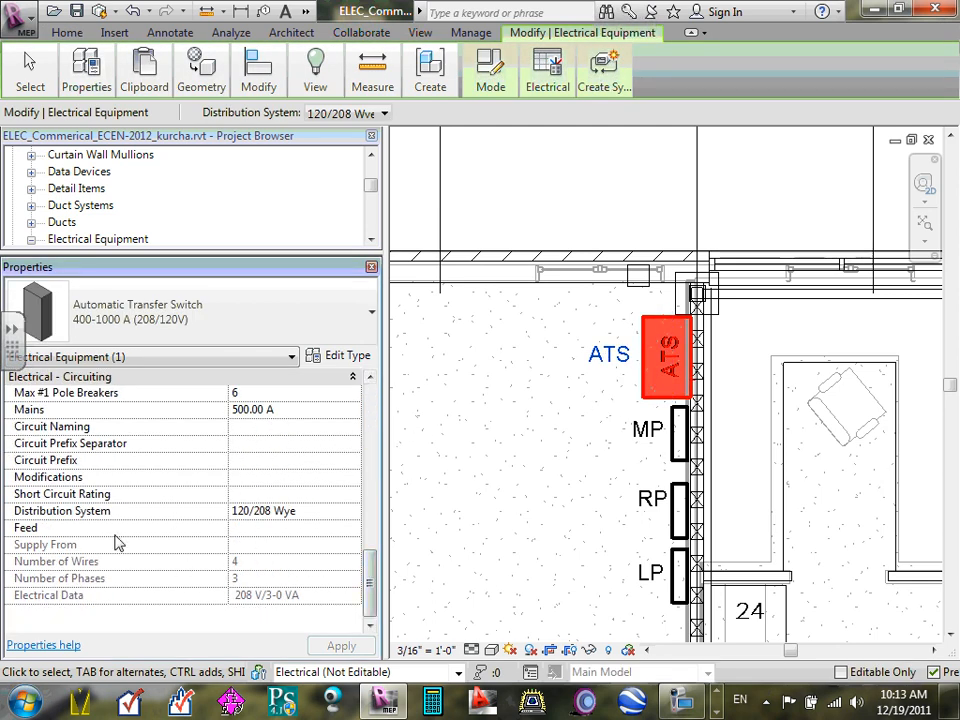
{"action": "left_click", "coordinate": [252, 528]}
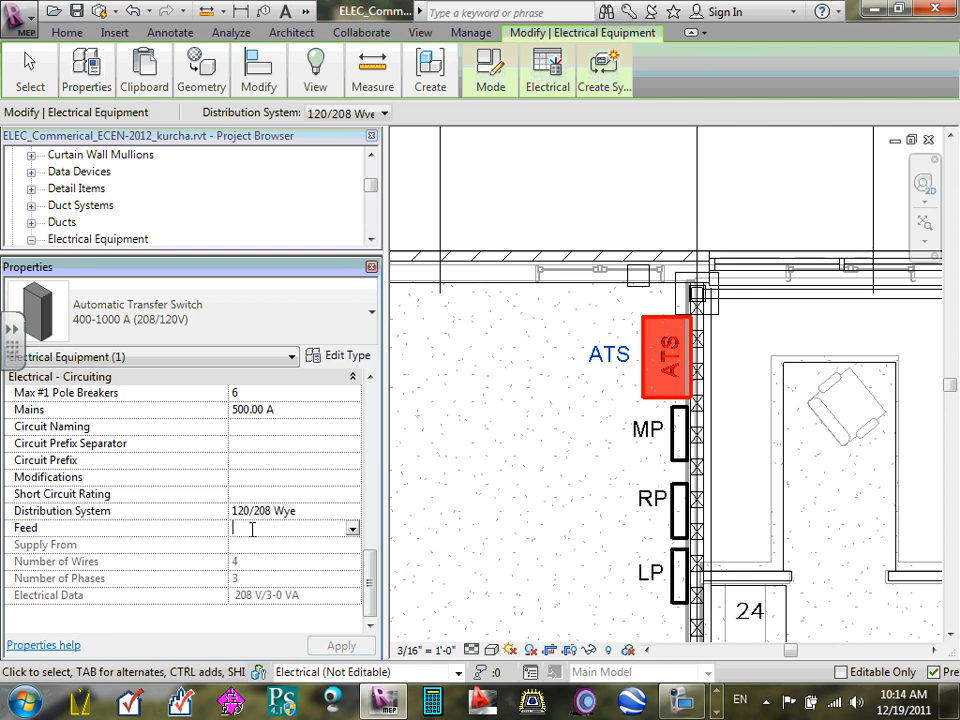
{"action": "type", "text": "XFR "}
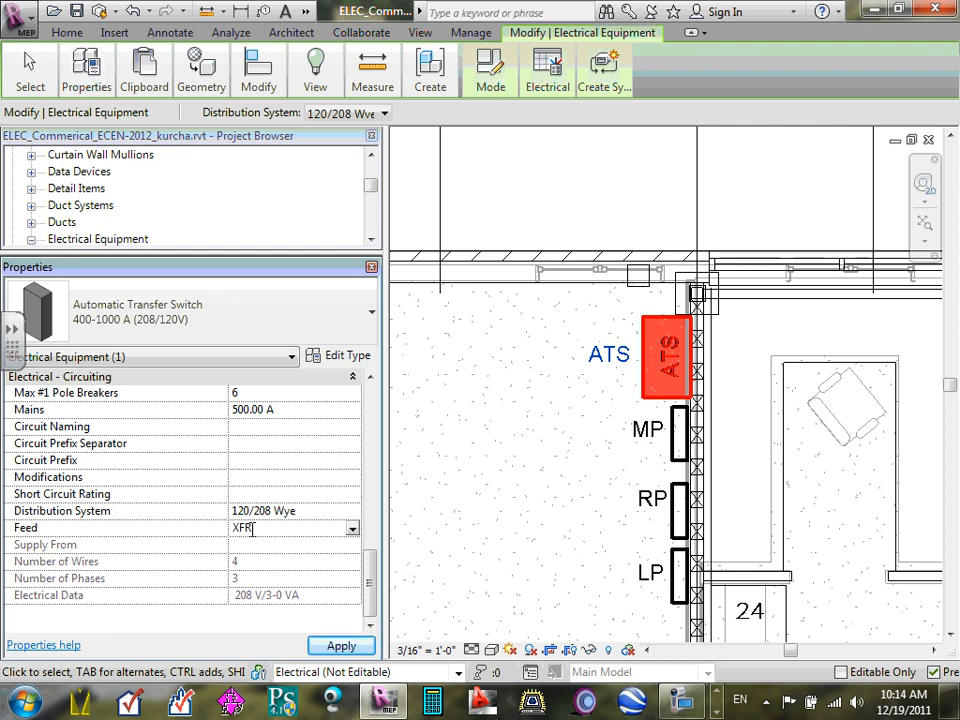
{"action": "type", "text": "& GEN"}
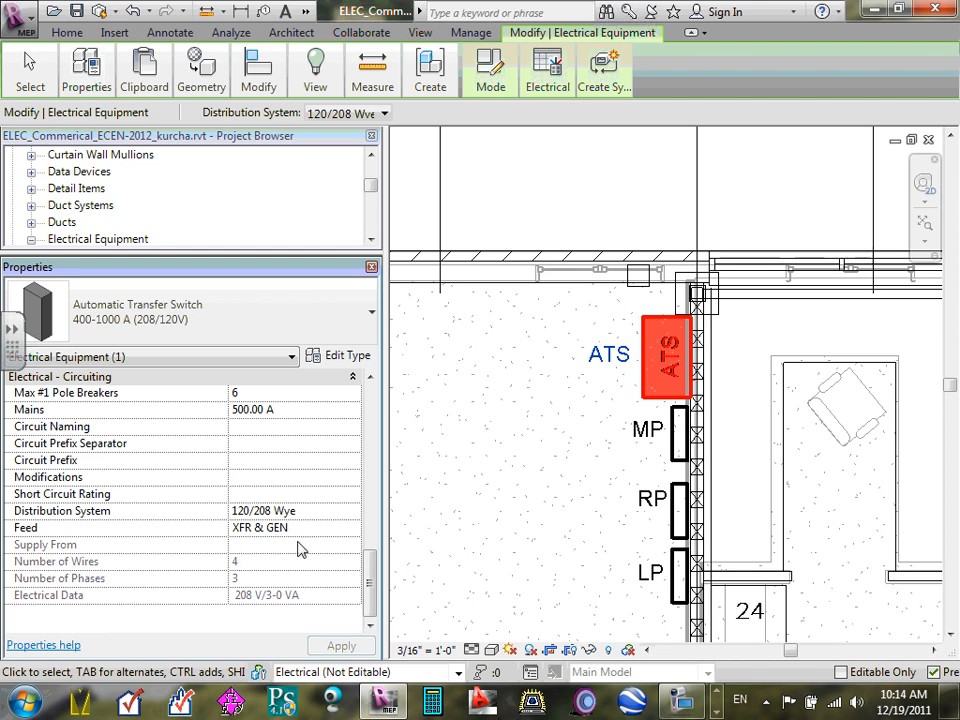
{"action": "left_click", "coordinate": [716, 711]}
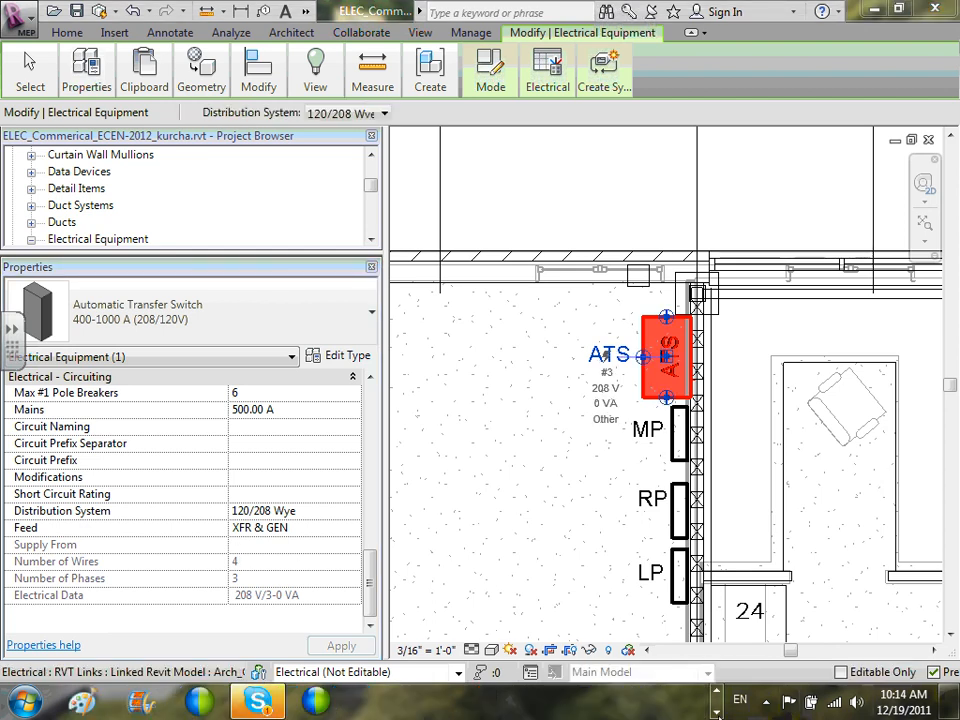
{"action": "left_click", "coordinate": [256, 702]}
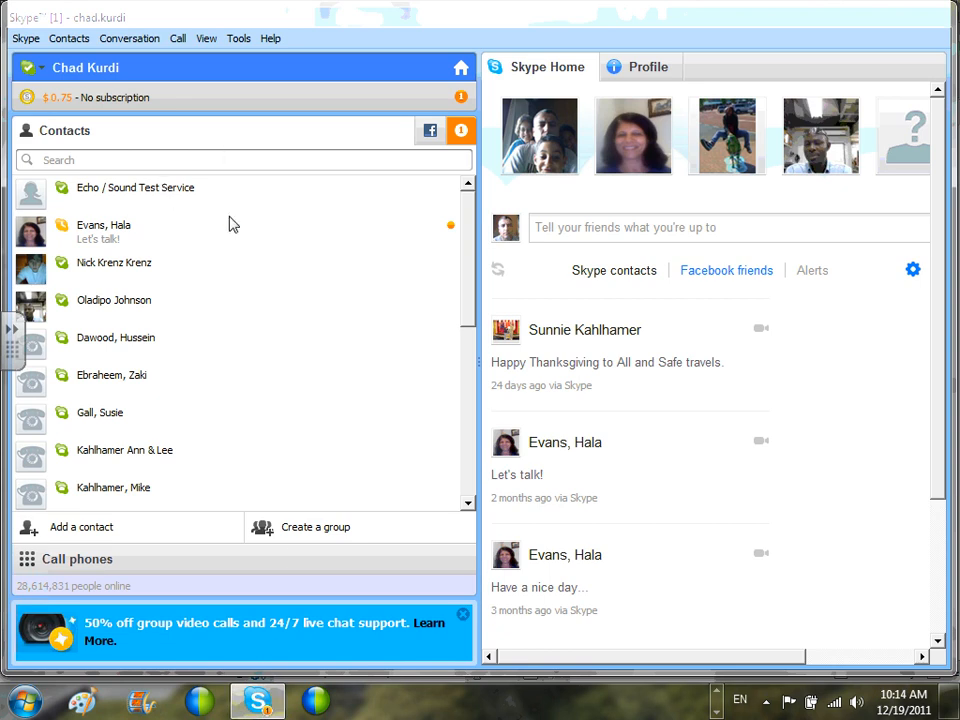
{"action": "left_click", "coordinate": [143, 236]}
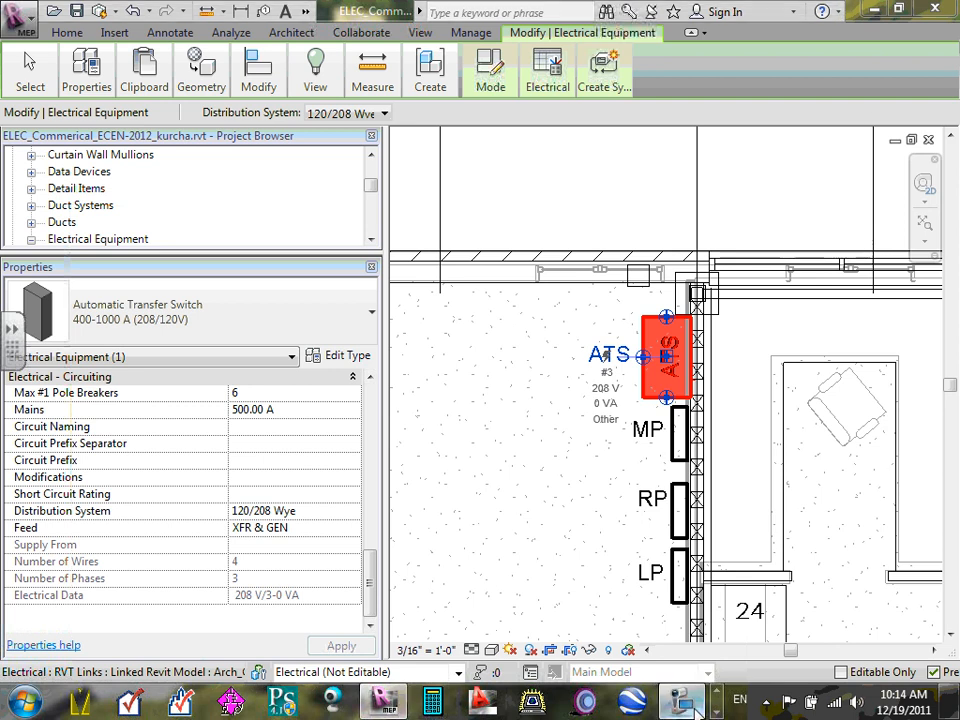
{"action": "left_click", "coordinate": [717, 712]}
{"action": "left_click", "coordinate": [118, 671]}
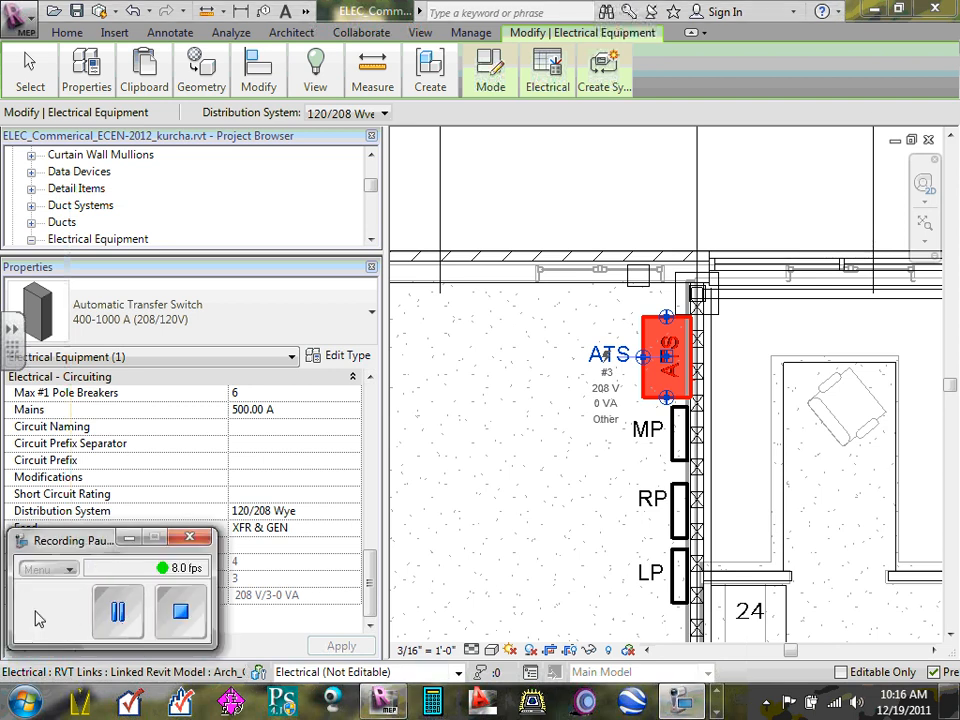
{"action": "left_click", "coordinate": [40, 610]}
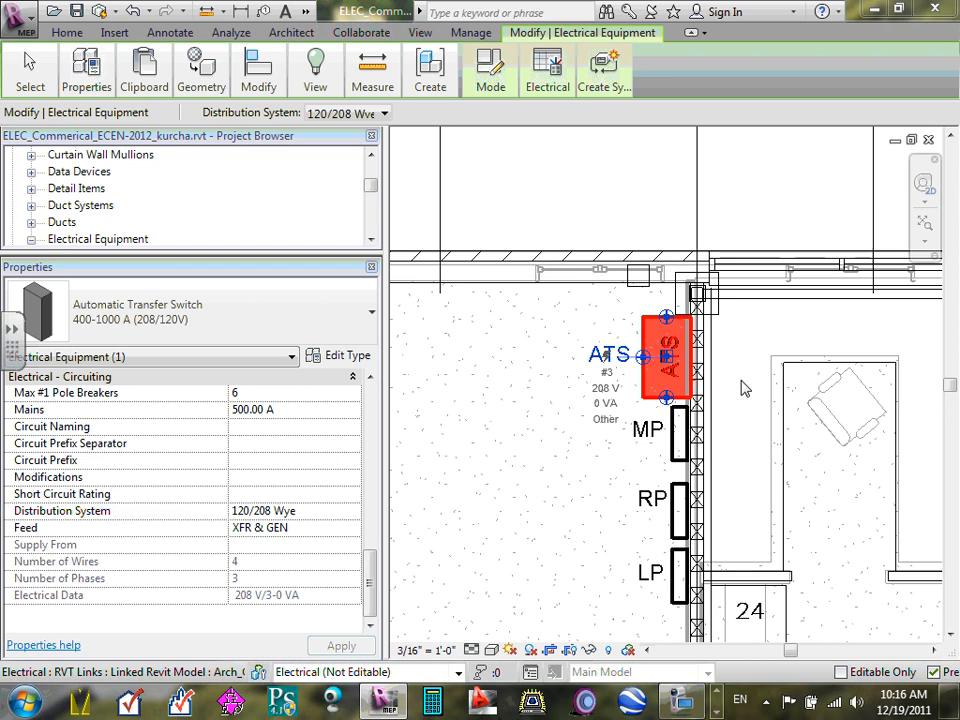
- Deselect the ATS and narrow the Project Browser and Properties palettes to widen the drawing area around the ELEC./MECH. room 116
{"action": "left_click", "coordinate": [525, 421]}
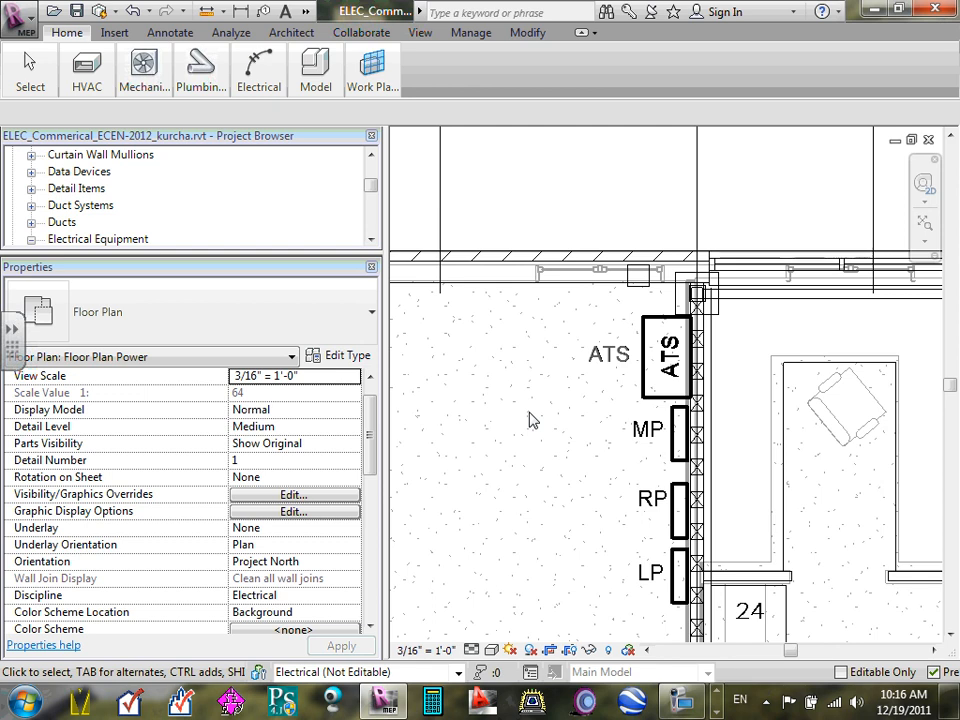
{"action": "scroll", "coordinate": [560, 378], "scroll_direction": "down", "scroll_amount": 5}
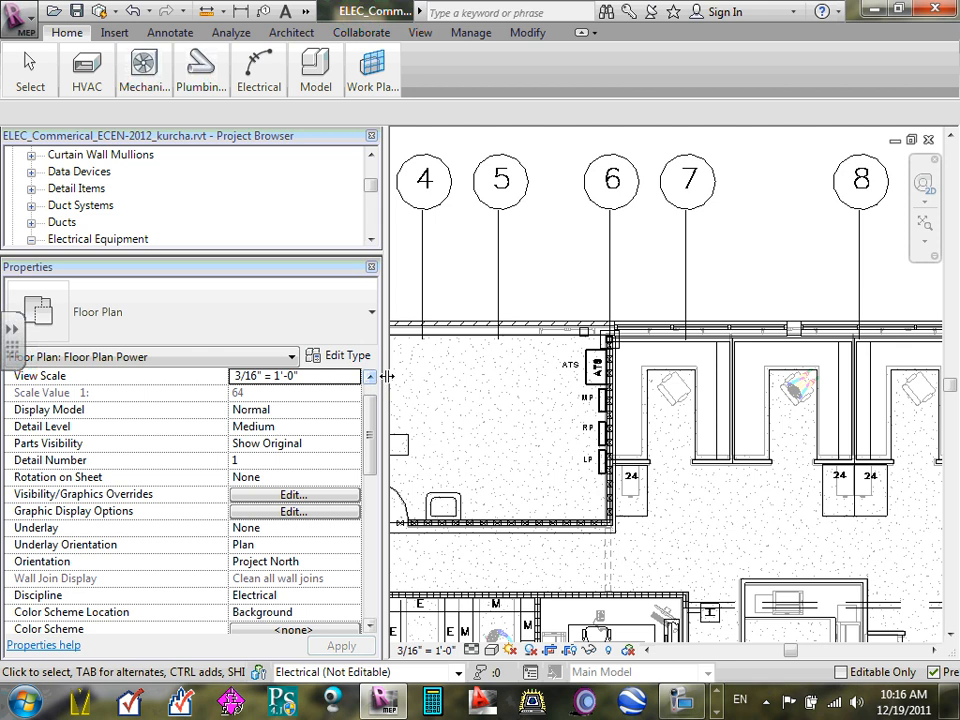
{"action": "left_click_drag", "start_coordinate": [386, 373], "coordinate": [212, 390]}
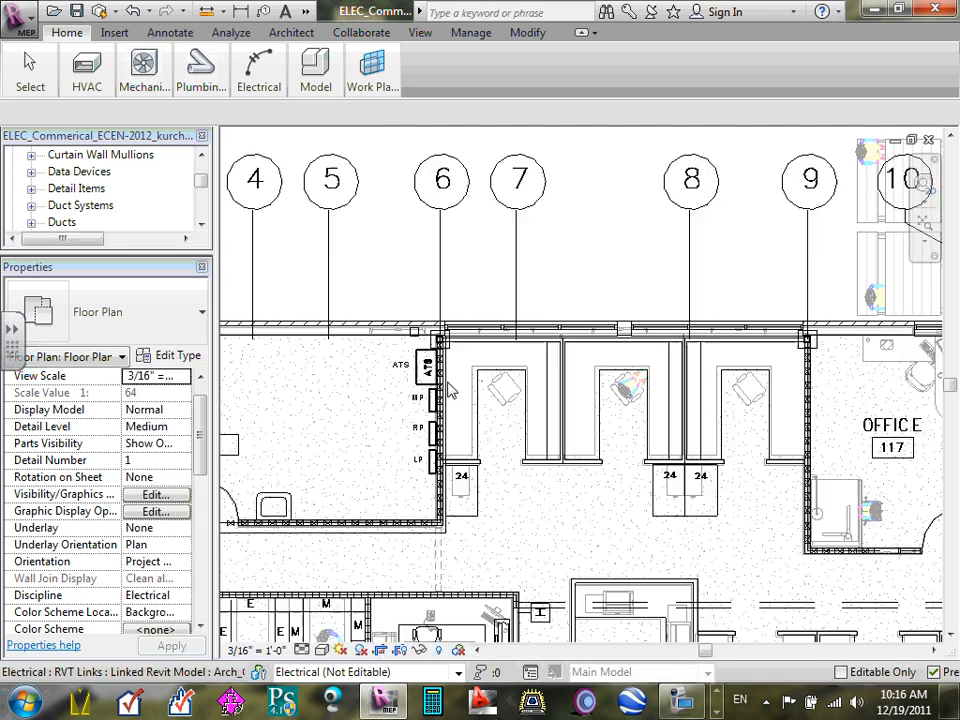
{"action": "middle_click_drag", "start_coordinate": [337, 397], "coordinate": [491, 392]}
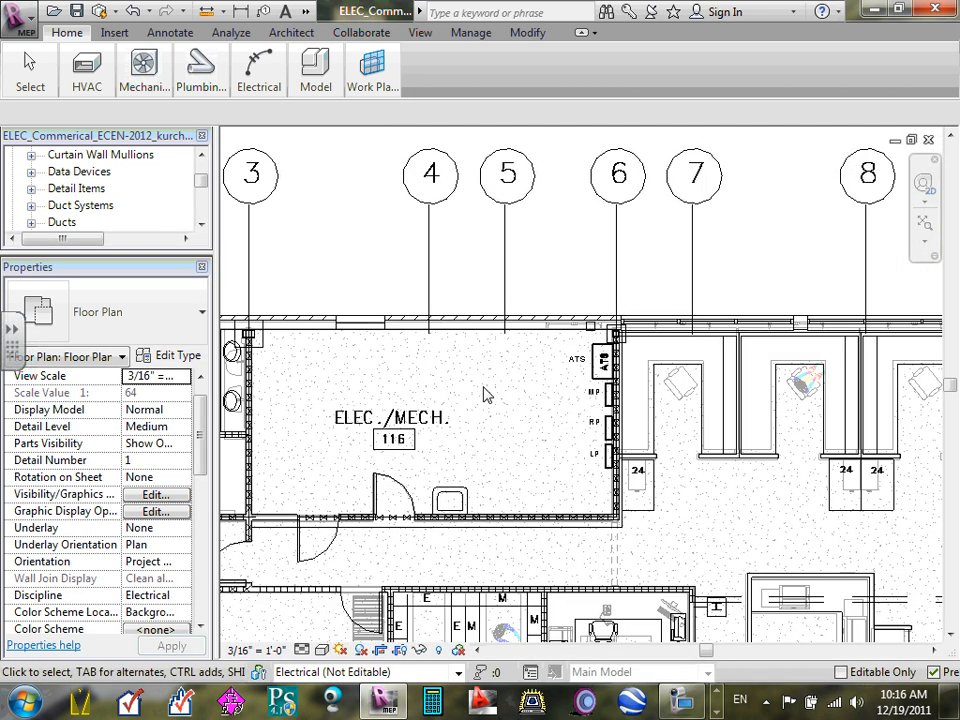
{"action": "scroll", "coordinate": [458, 400], "scroll_direction": "down", "scroll_amount": 2}
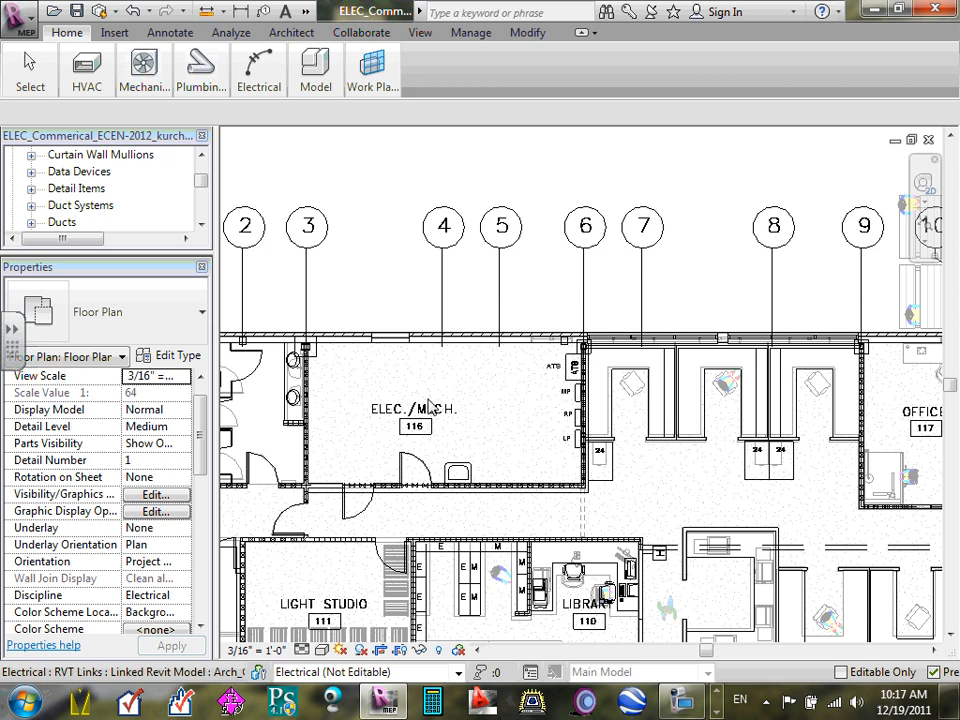
{"action": "scroll", "coordinate": [457, 400], "scroll_direction": "down", "scroll_amount": 2}
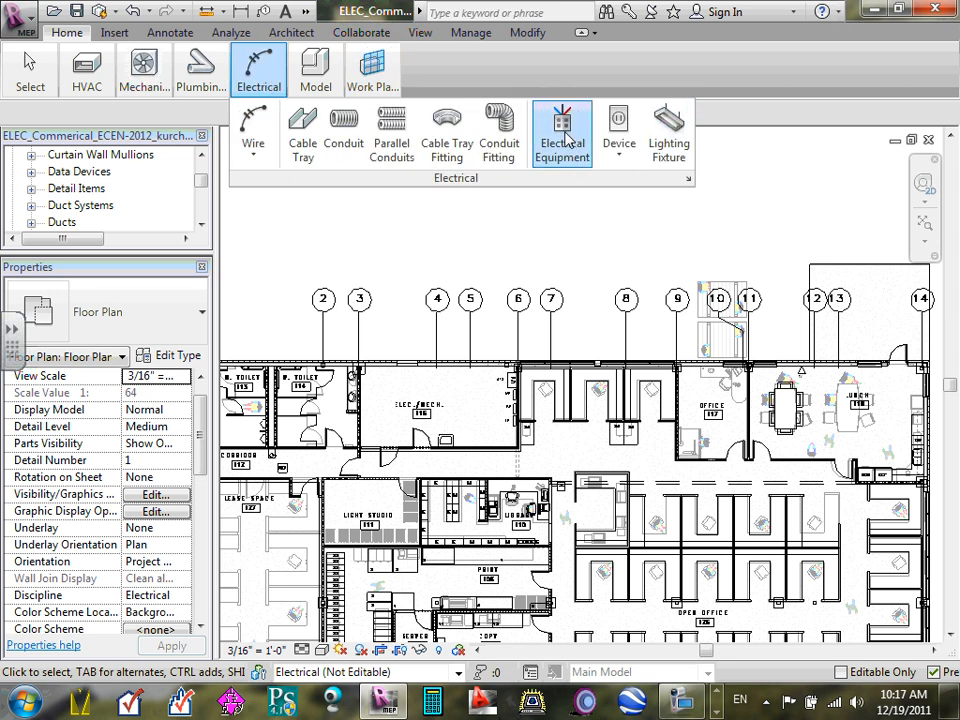
- Synchronize the local file with the central model and choose the 225 kVA Dry Type Transformer - 480-208Y120 - NEMA Type 2 for placement
{"action": "left_click", "coordinate": [424, 318]}
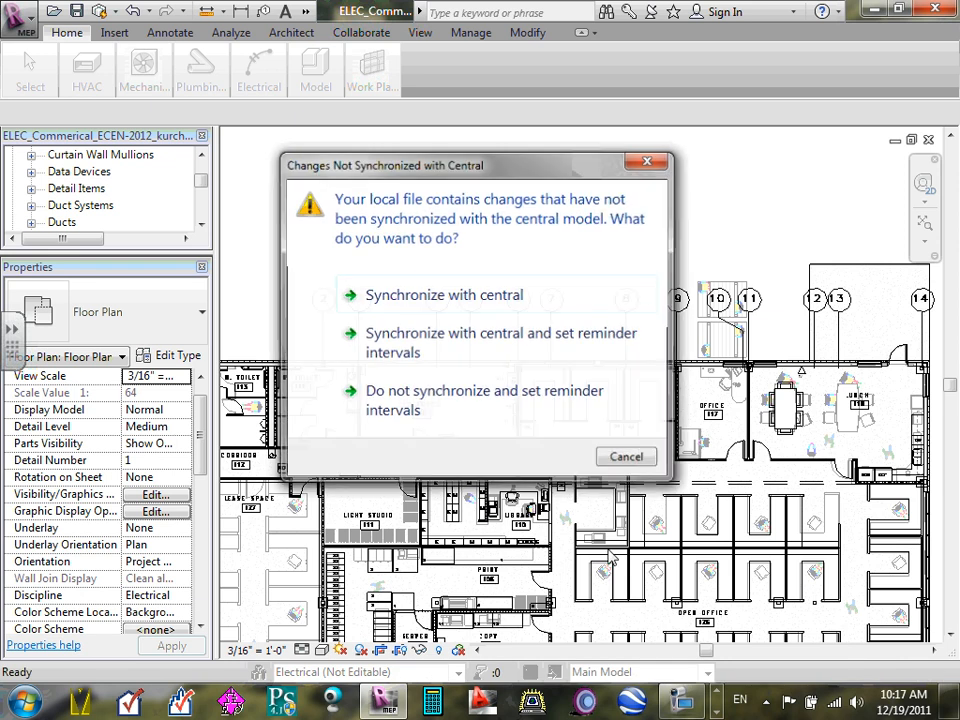
{"action": "left_click", "coordinate": [478, 295]}
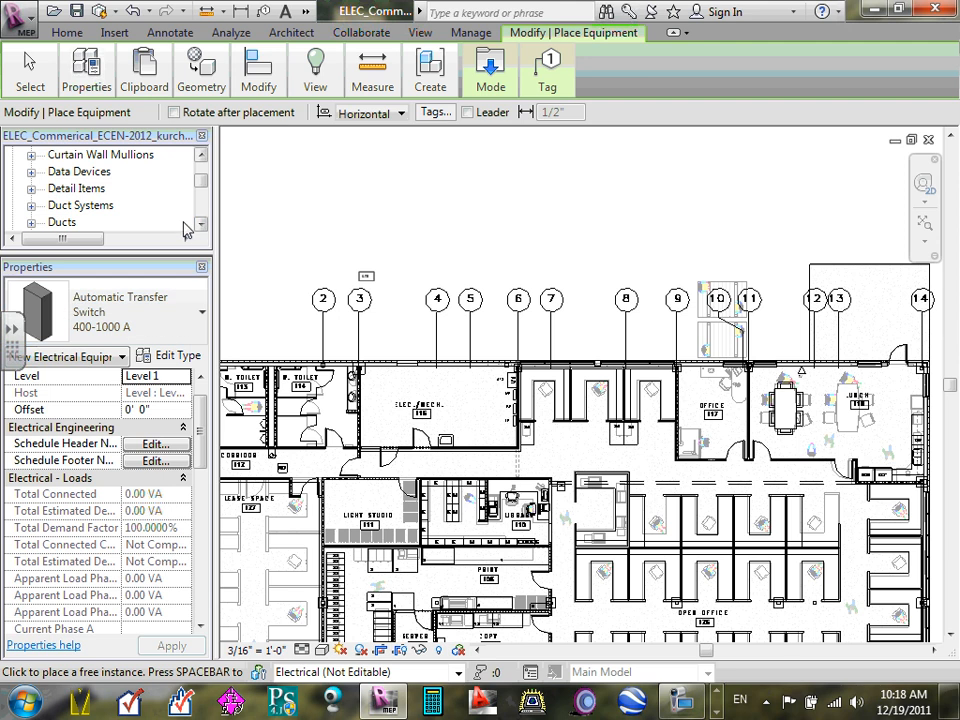
{"action": "left_click", "coordinate": [203, 316]}
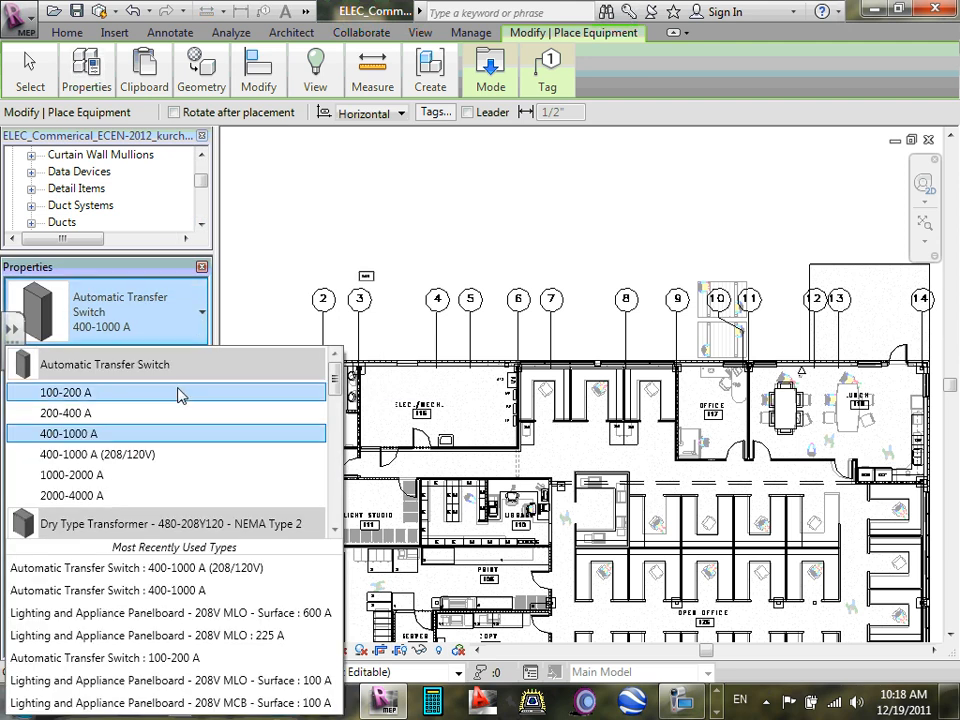
{"action": "scroll", "coordinate": [180, 395], "scroll_direction": "down", "scroll_amount": 2}
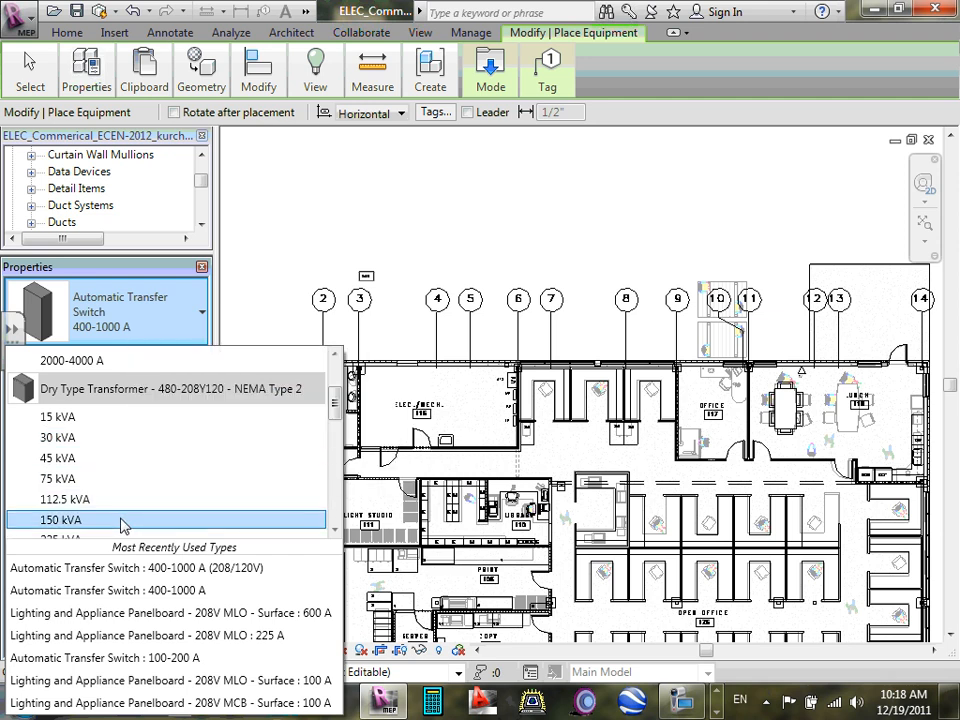
{"action": "scroll", "coordinate": [122, 522], "scroll_direction": "down", "scroll_amount": 1}
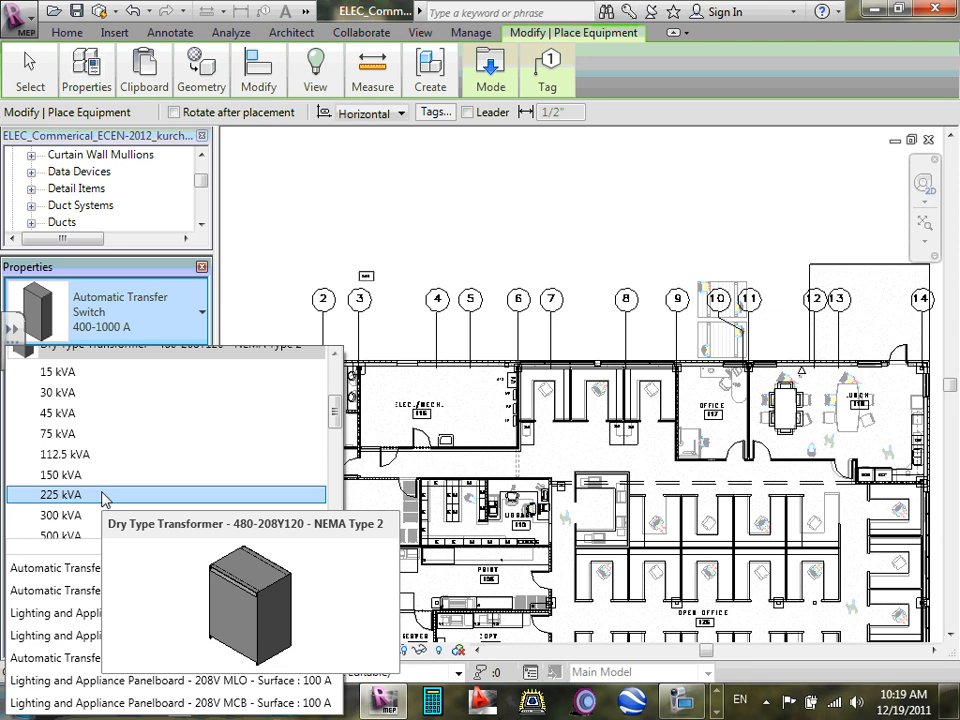
{"action": "left_click", "coordinate": [105, 495]}
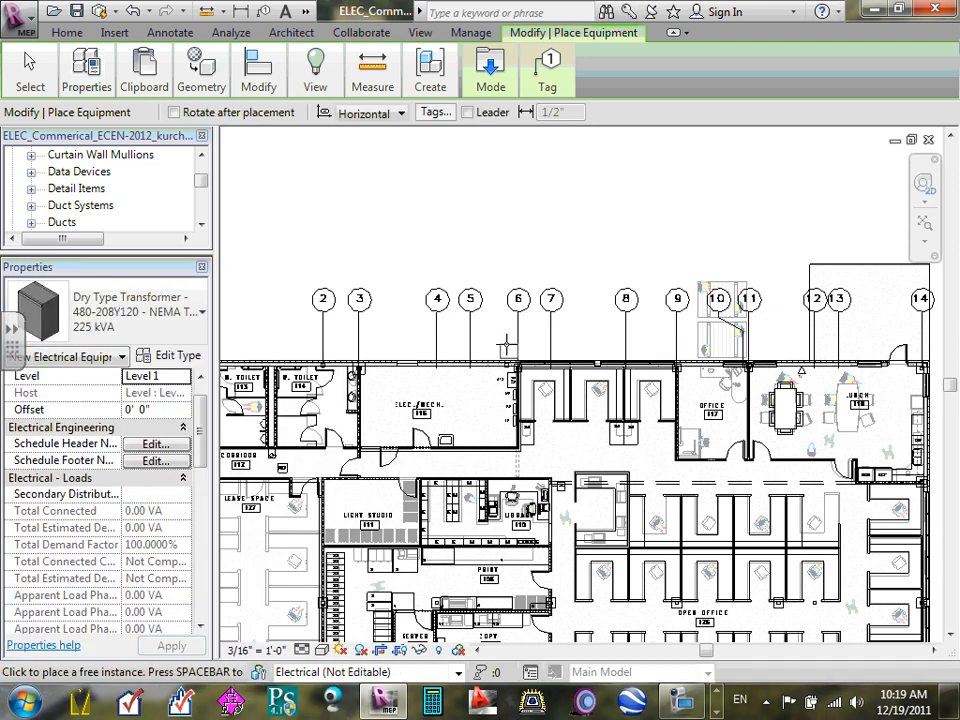
- Place one 225 kVA dry type transformer outside the exterior wall of the ELEC./MECH. room 116, just beside grid line 4
{"action": "scroll", "coordinate": [470, 343], "scroll_direction": "up", "scroll_amount": 4}
{"action": "scroll", "coordinate": [480, 345], "scroll_direction": "down", "scroll_amount": 3}
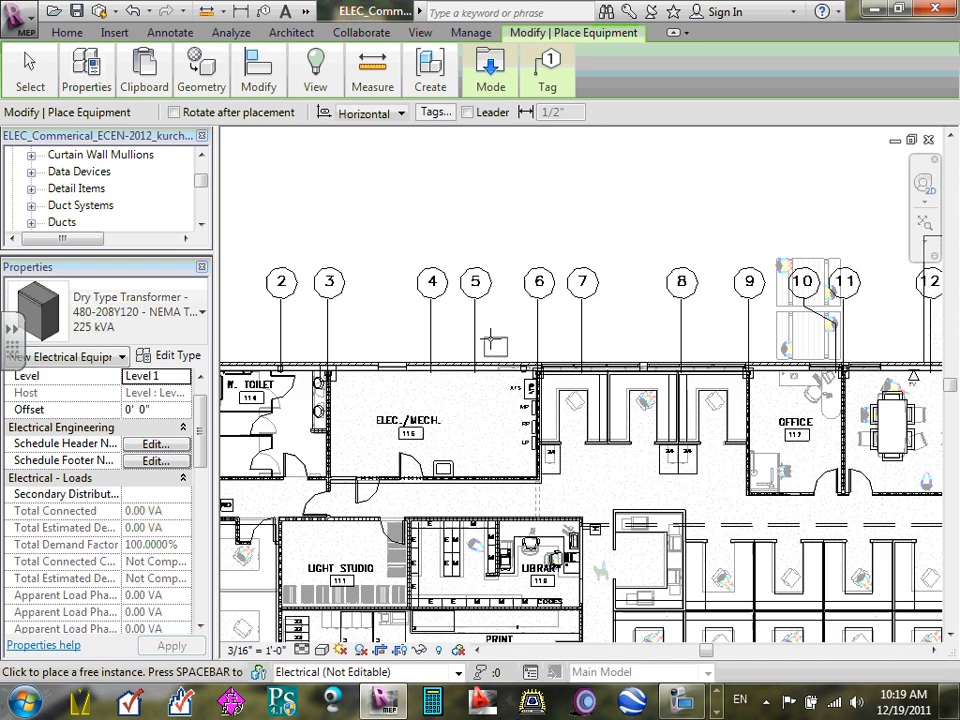
{"action": "scroll", "coordinate": [365, 330], "scroll_direction": "up", "scroll_amount": 3}
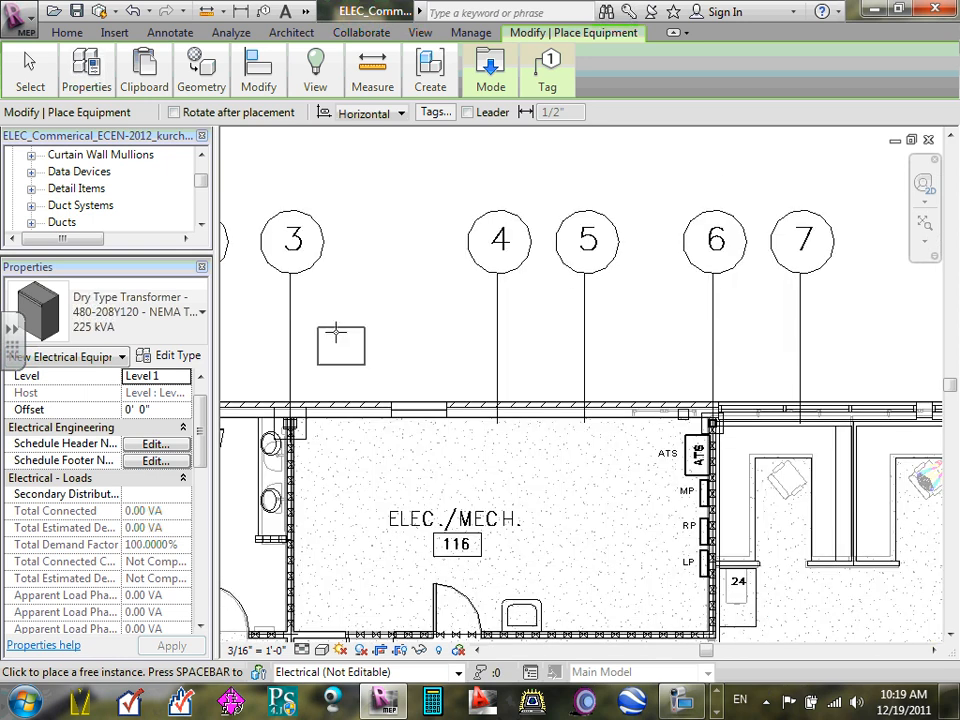
{"action": "scroll", "coordinate": [349, 328], "scroll_direction": "down", "scroll_amount": 2}
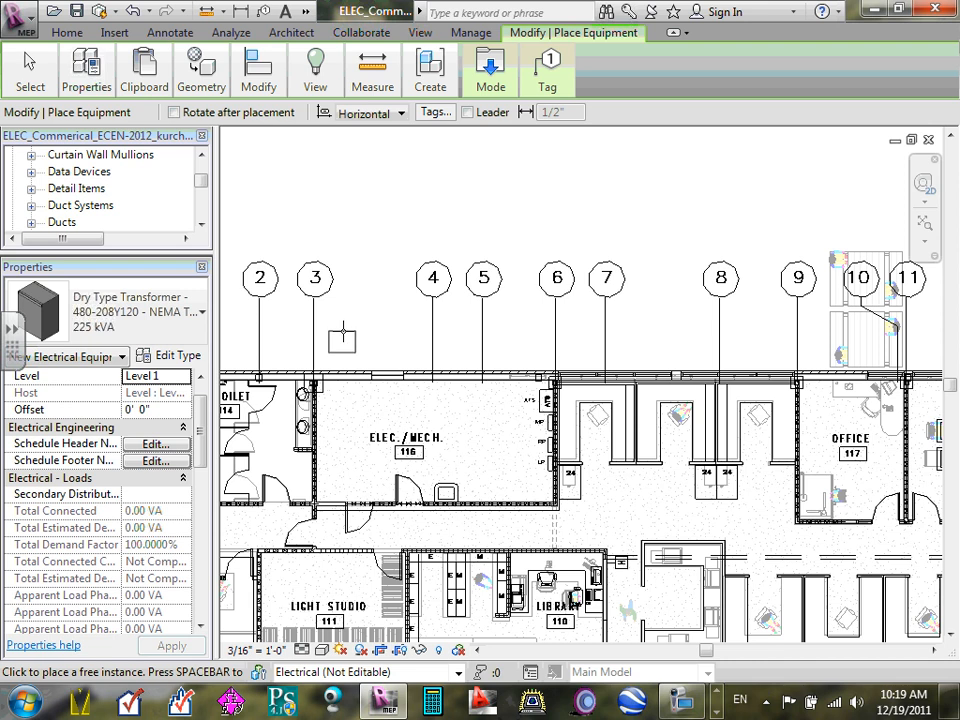
{"action": "left_click", "coordinate": [386, 322]}
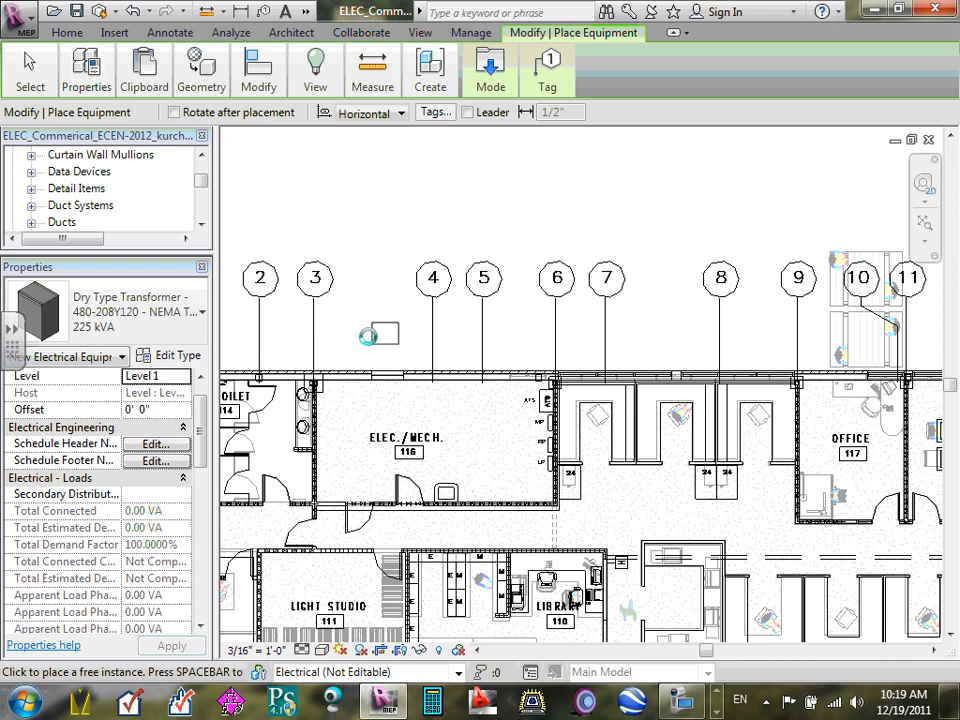
{"action": "left_click", "coordinate": [414, 318]}
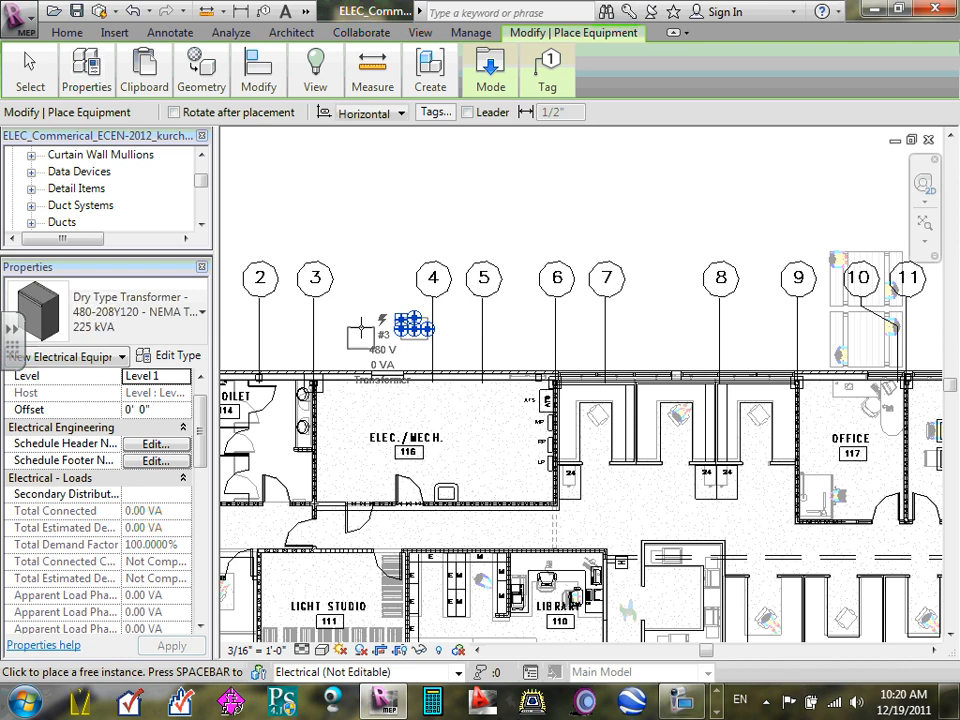
{"action": "key", "text": "ctrl+z"}
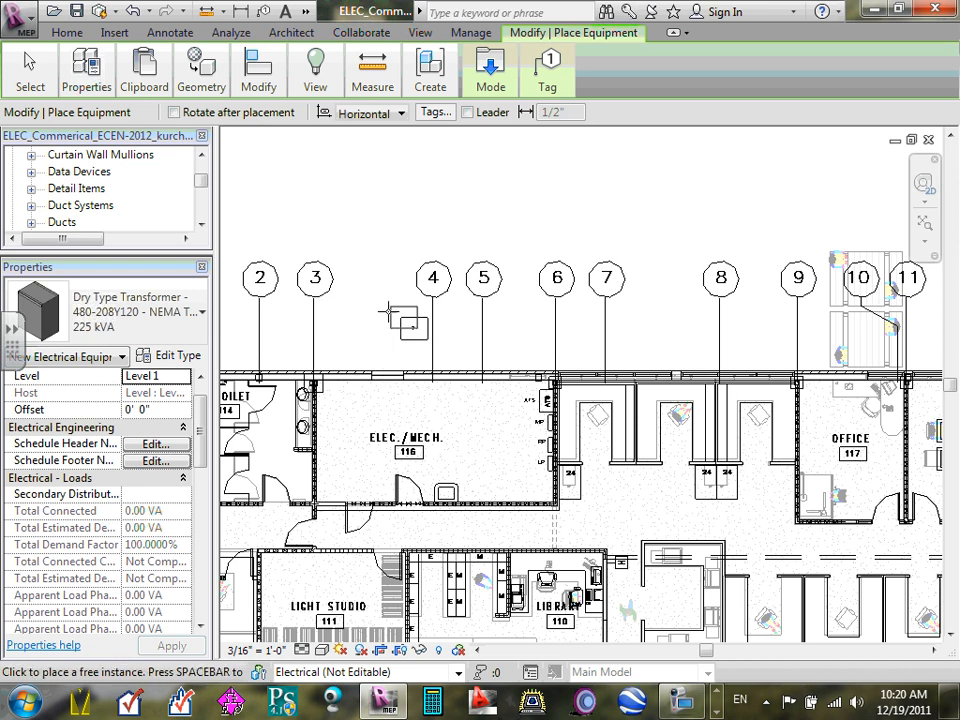
{"action": "left_click", "coordinate": [390, 314]}
{"action": "key", "text": "Escape"}
{"action": "key", "text": "Escape"}
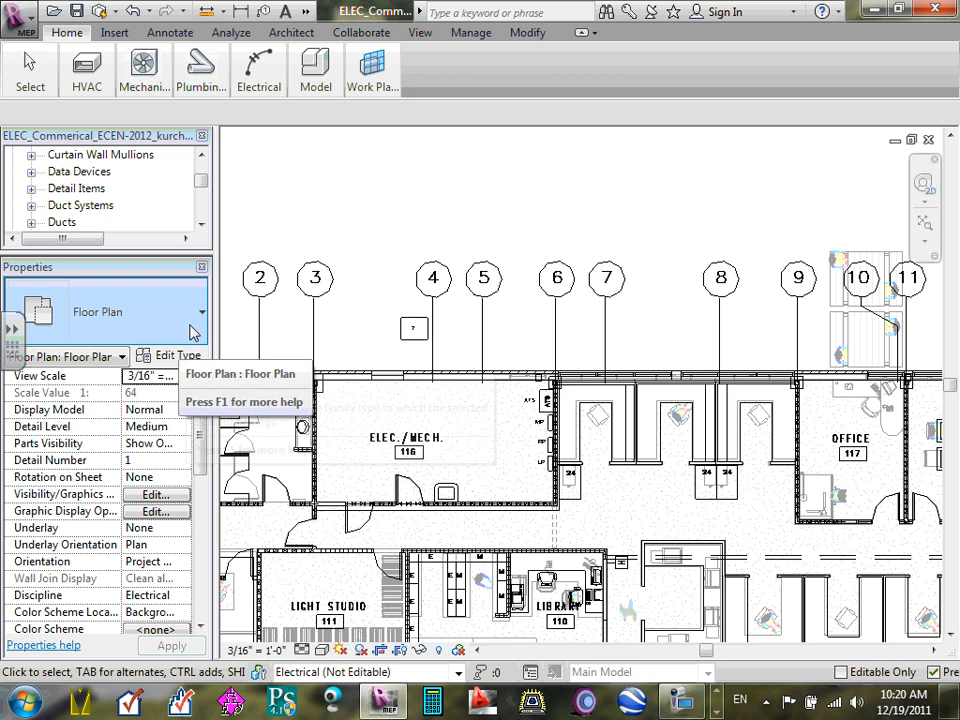
- Name the new dry type transformer's panel XFR-U and deselect it
{"action": "left_click", "coordinate": [411, 336]}
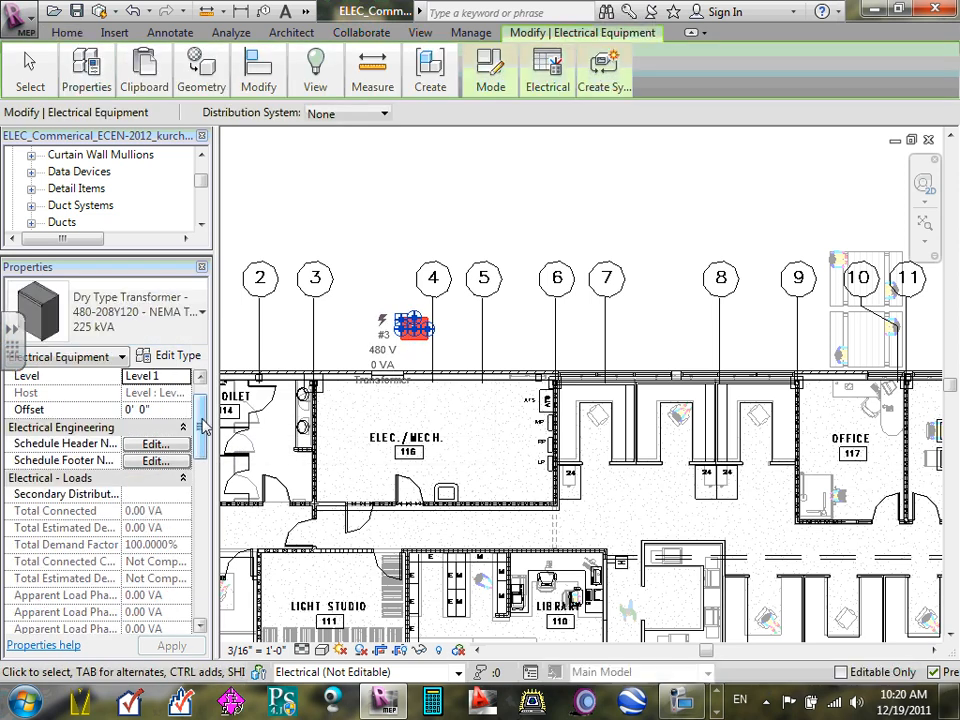
{"action": "left_click_drag", "start_coordinate": [203, 427], "coordinate": [199, 517]}
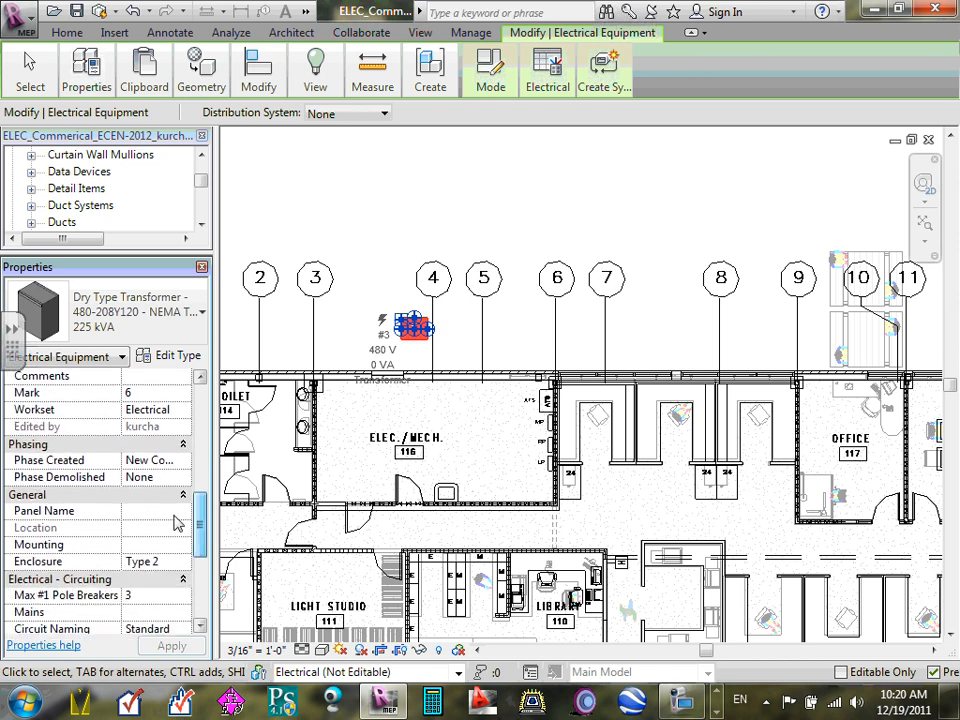
{"action": "left_click", "coordinate": [132, 514]}
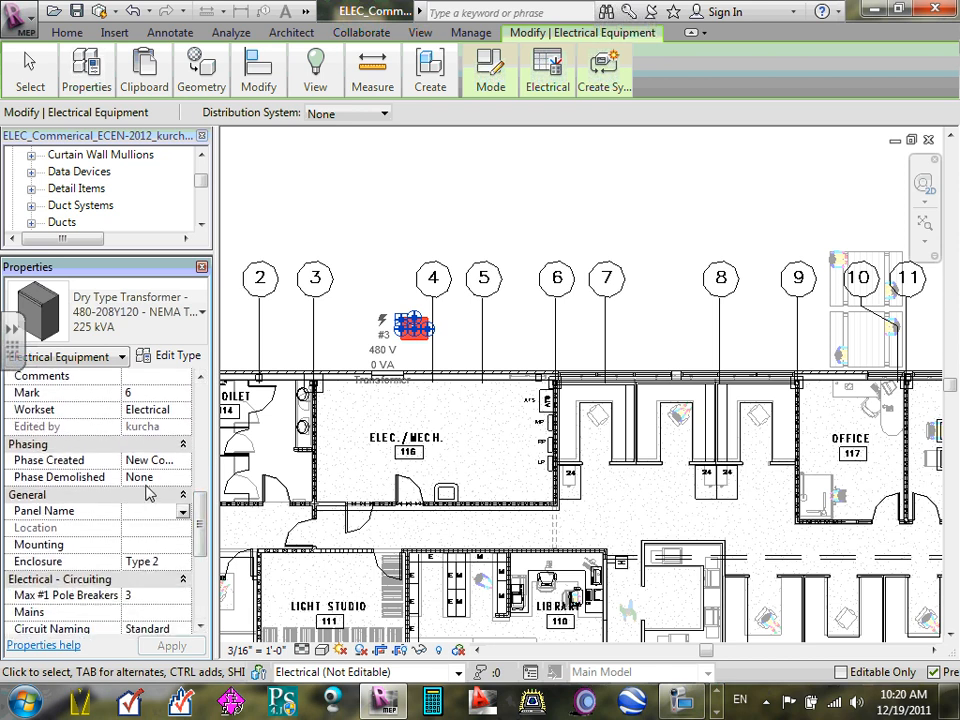
{"action": "type", "text": "XFR"}
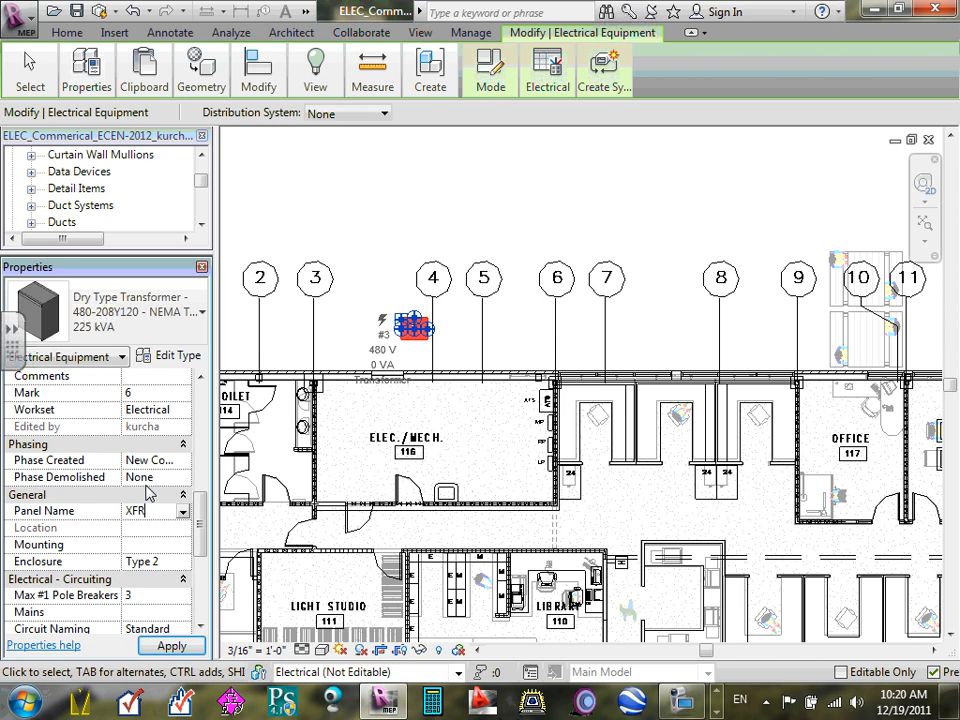
{"action": "type", "text": "-U"}
{"action": "key", "text": "Return"}
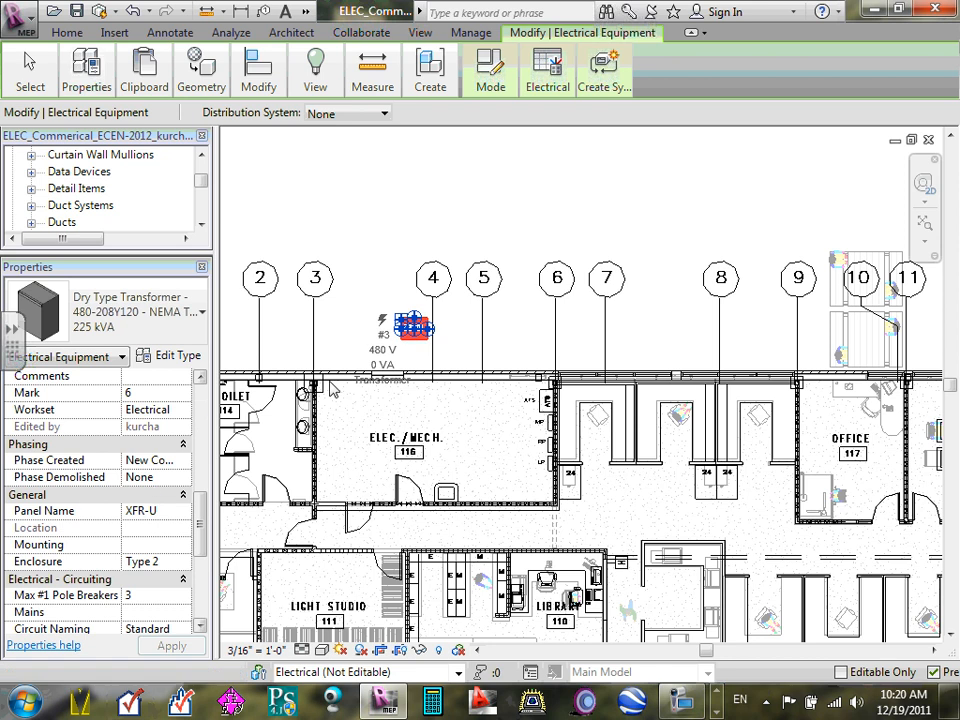
{"action": "left_click", "coordinate": [268, 326]}
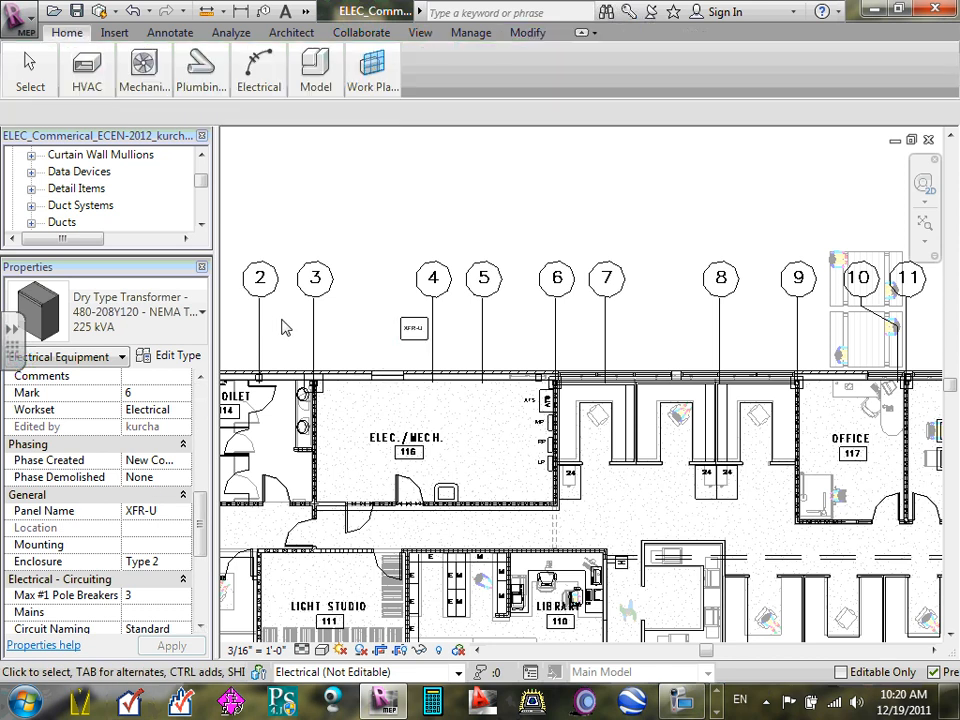
- Move the XFR-U tag out of the transformer outline to just above it
{"action": "scroll", "coordinate": [413, 331], "scroll_direction": "up", "scroll_amount": 5}
{"action": "left_click", "coordinate": [420, 350]}
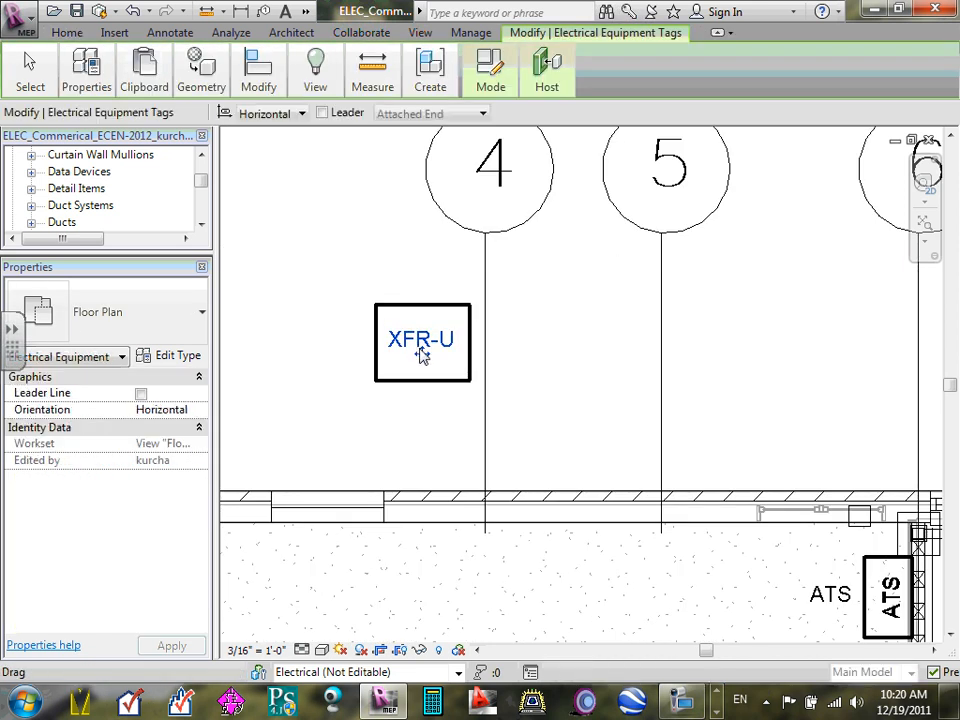
{"action": "left_click_drag", "start_coordinate": [420, 355], "coordinate": [427, 300]}
{"action": "left_click", "coordinate": [565, 318]}
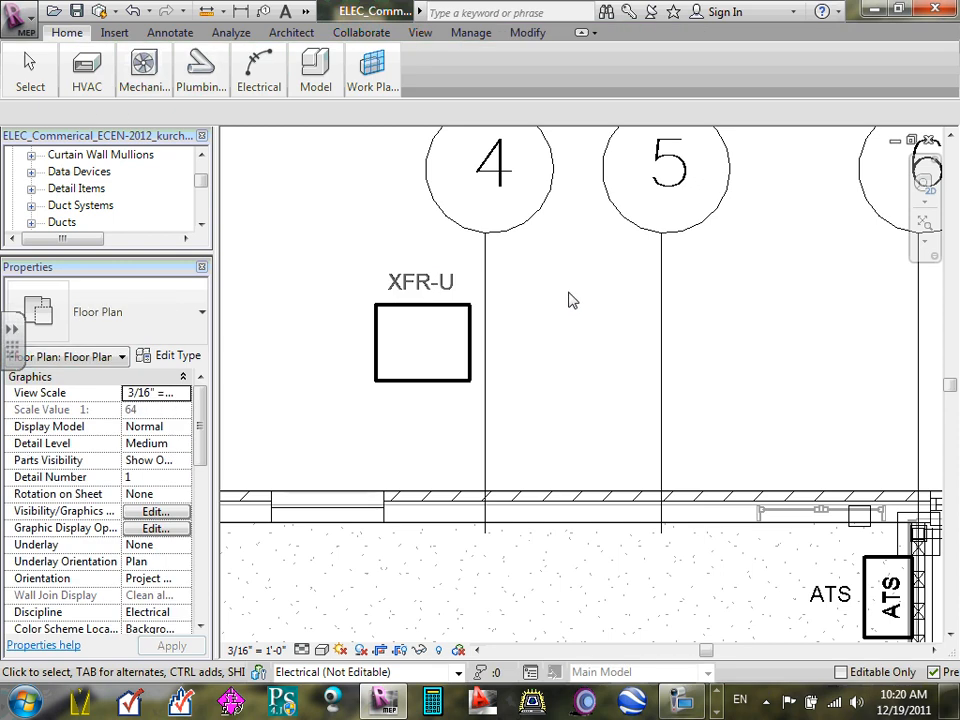
{"action": "scroll", "coordinate": [561, 306], "scroll_direction": "down", "scroll_amount": 3}
{"action": "scroll", "coordinate": [540, 325], "scroll_direction": "down", "scroll_amount": 2}
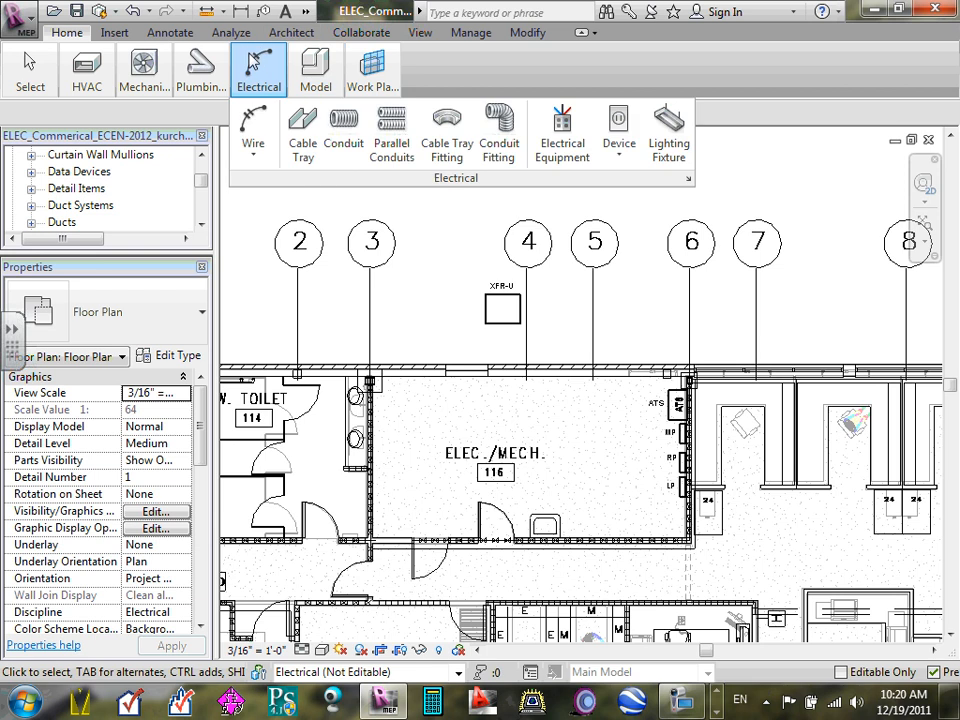
{"action": "mouse_move", "coordinate": [372, 70]}
{"action": "mouse_move", "coordinate": [258, 72]}
{"action": "left_click", "coordinate": [570, 150]}
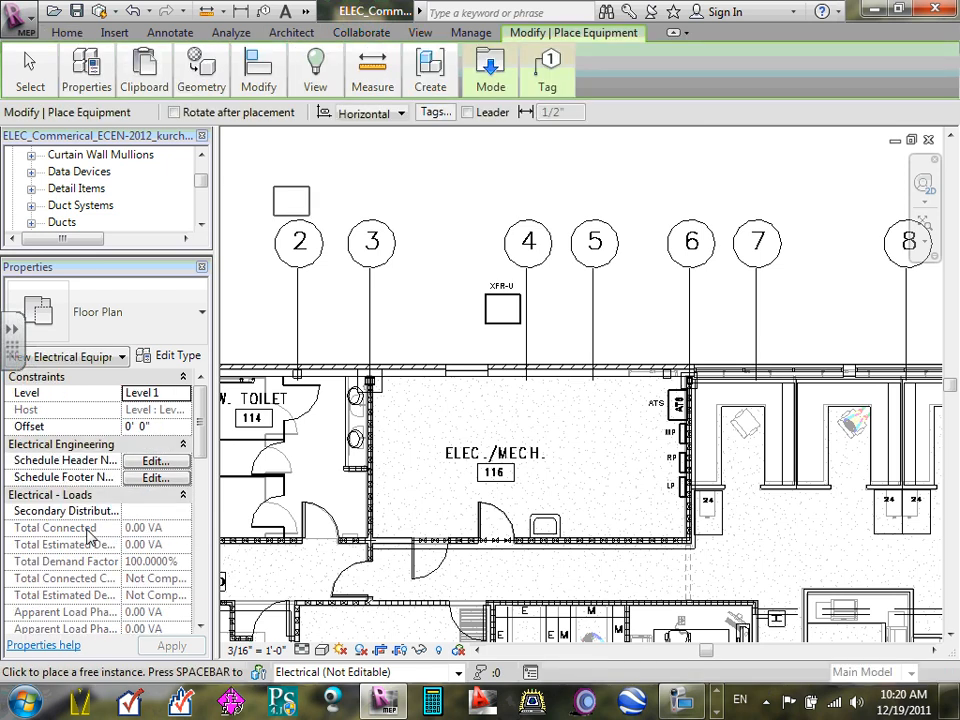
{"action": "key", "text": "Escape"}
{"action": "key", "text": "Escape"}
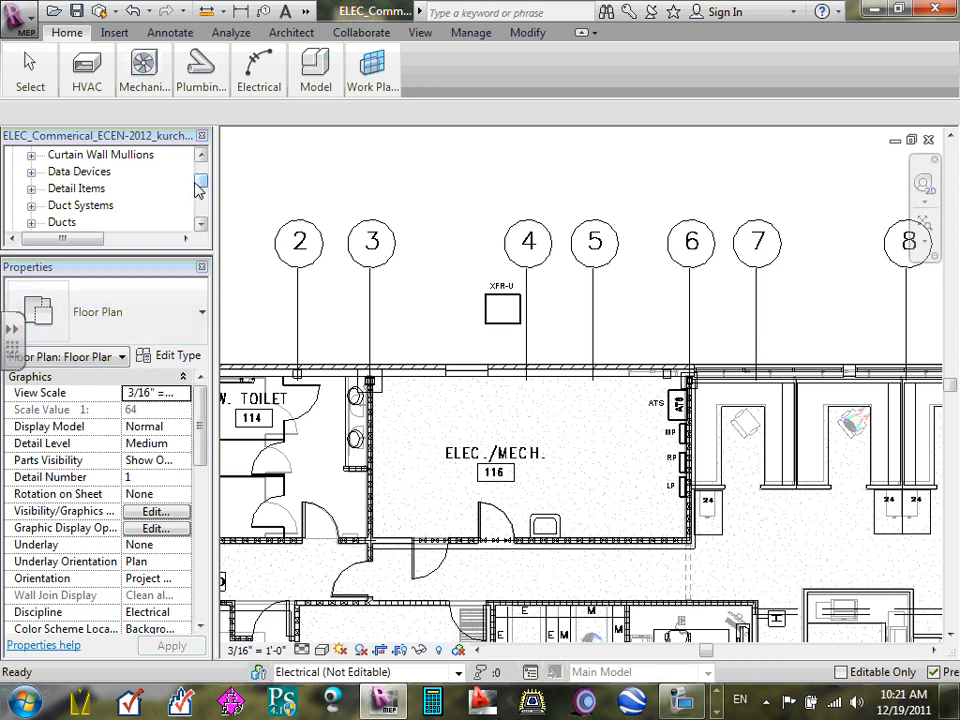
- Load the Diesel Emergency Power Generator family from the library's Electrical Components, Electric Power, Generation and Transformation folder
{"action": "mouse_move", "coordinate": [201, 182]}
{"action": "left_mouse_down"}
{"action": "mouse_move", "coordinate": [203, 203]}
{"action": "mouse_move", "coordinate": [208, 190]}
{"action": "left_mouse_up"}
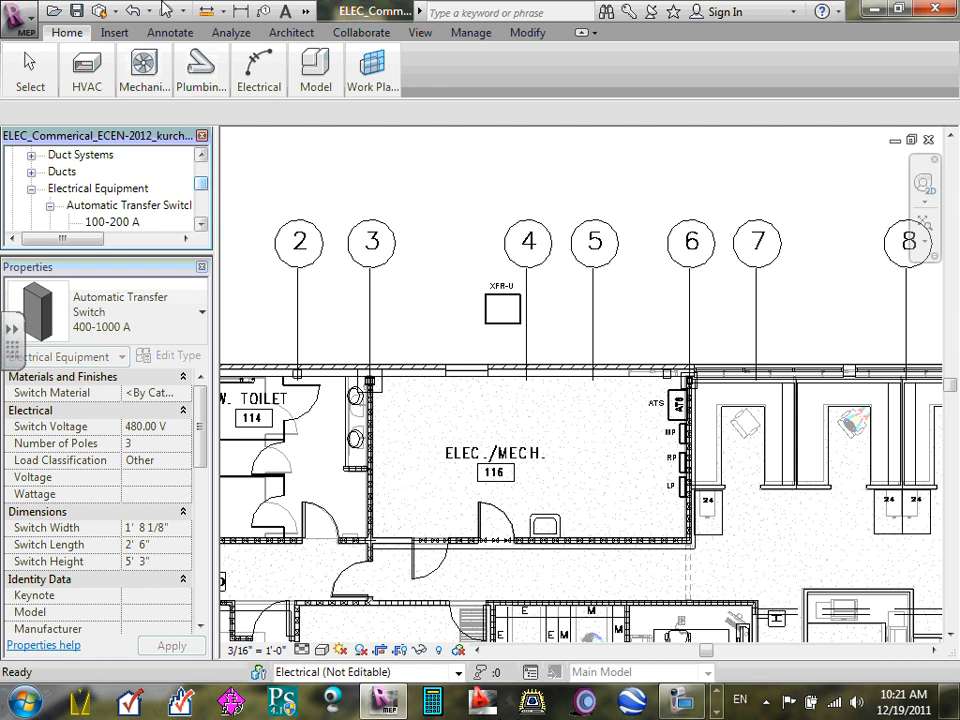
{"action": "left_click", "coordinate": [106, 36]}
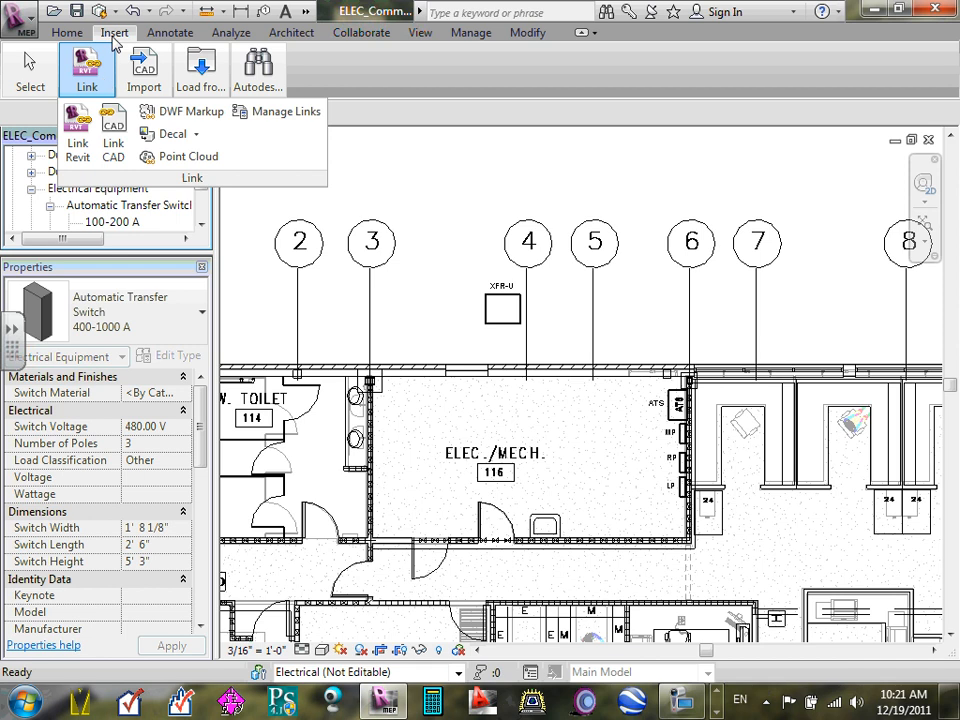
{"action": "mouse_move", "coordinate": [206, 90]}
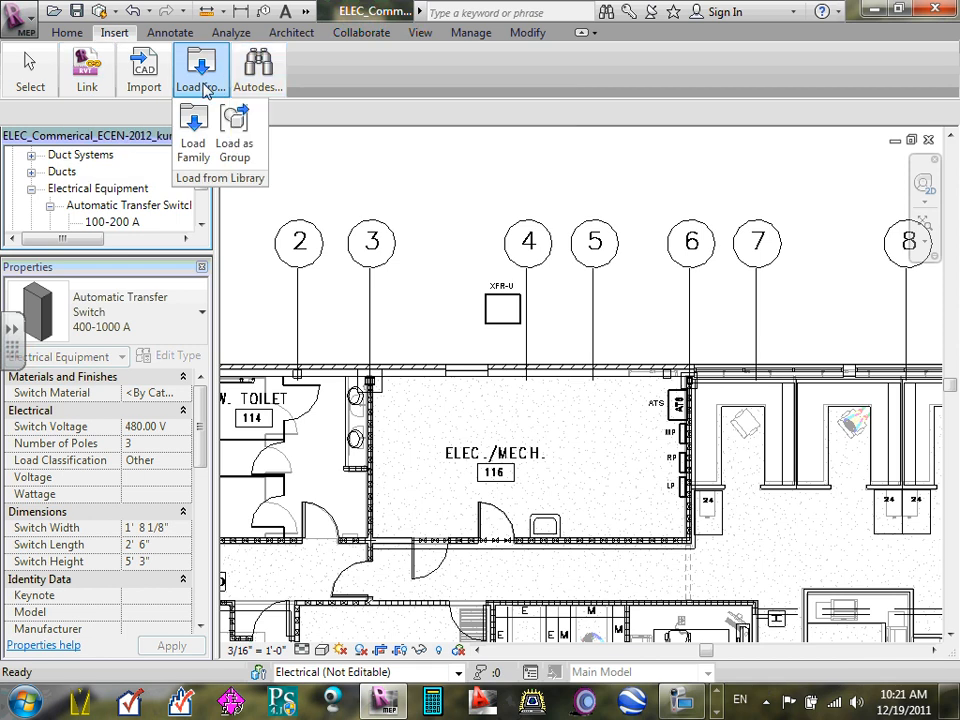
{"action": "left_click", "coordinate": [193, 150]}
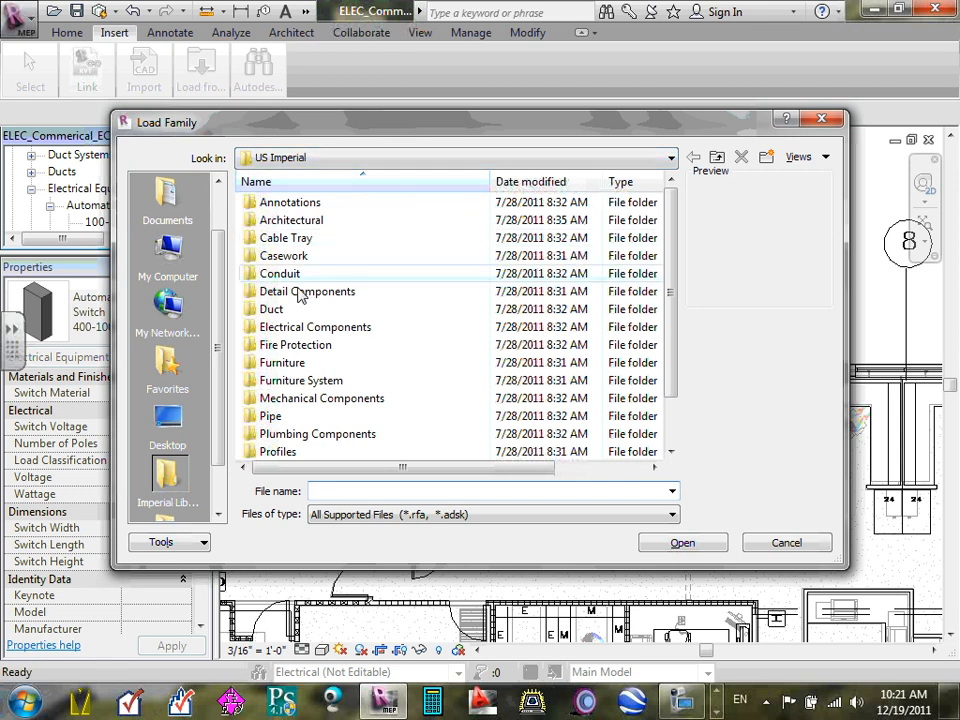
{"action": "double_click", "coordinate": [305, 327]}
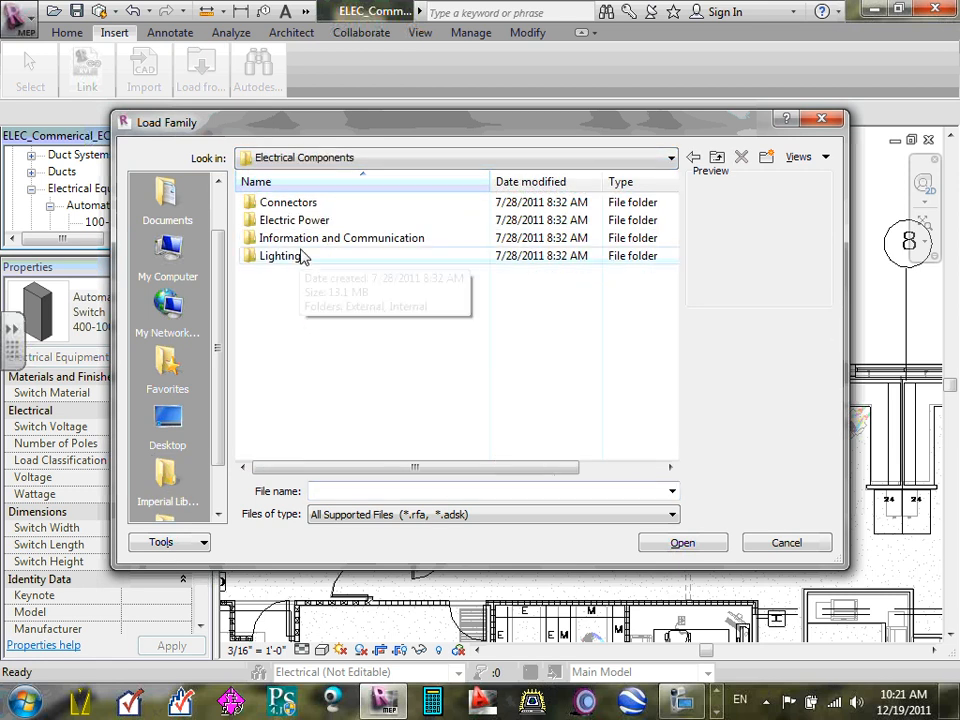
{"action": "double_click", "coordinate": [285, 220]}
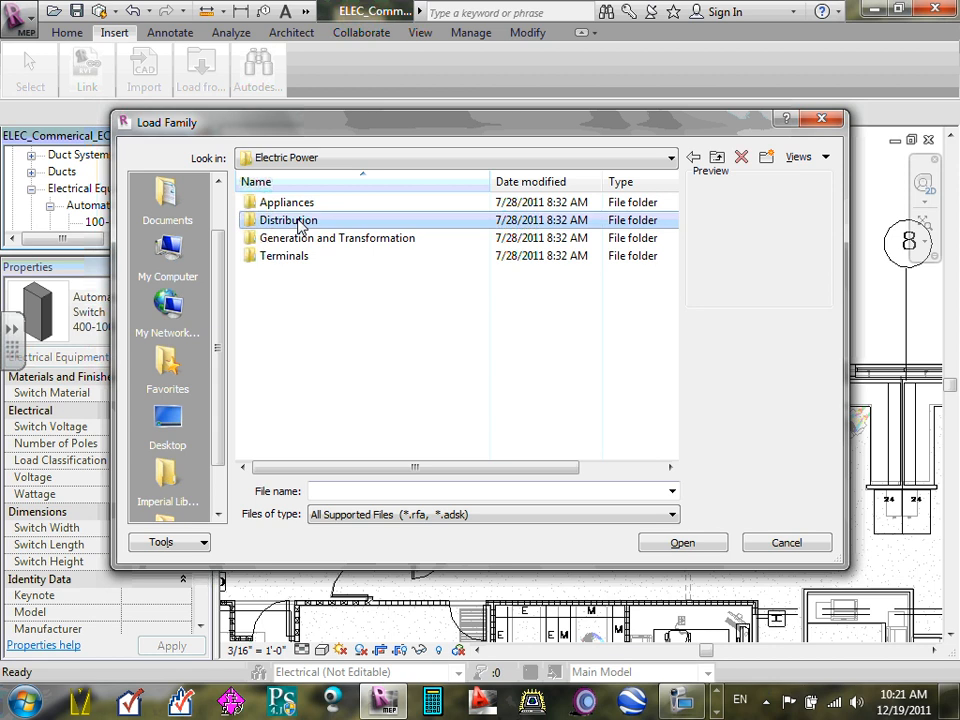
{"action": "double_click", "coordinate": [299, 220]}
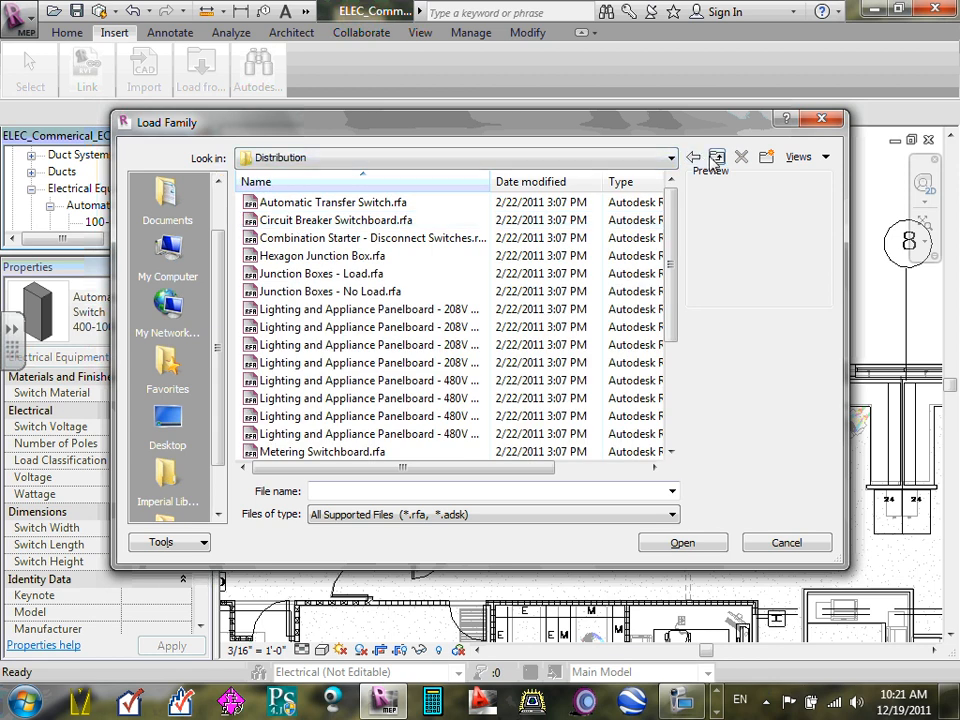
{"action": "left_click", "coordinate": [694, 158]}
{"action": "double_click", "coordinate": [313, 243]}
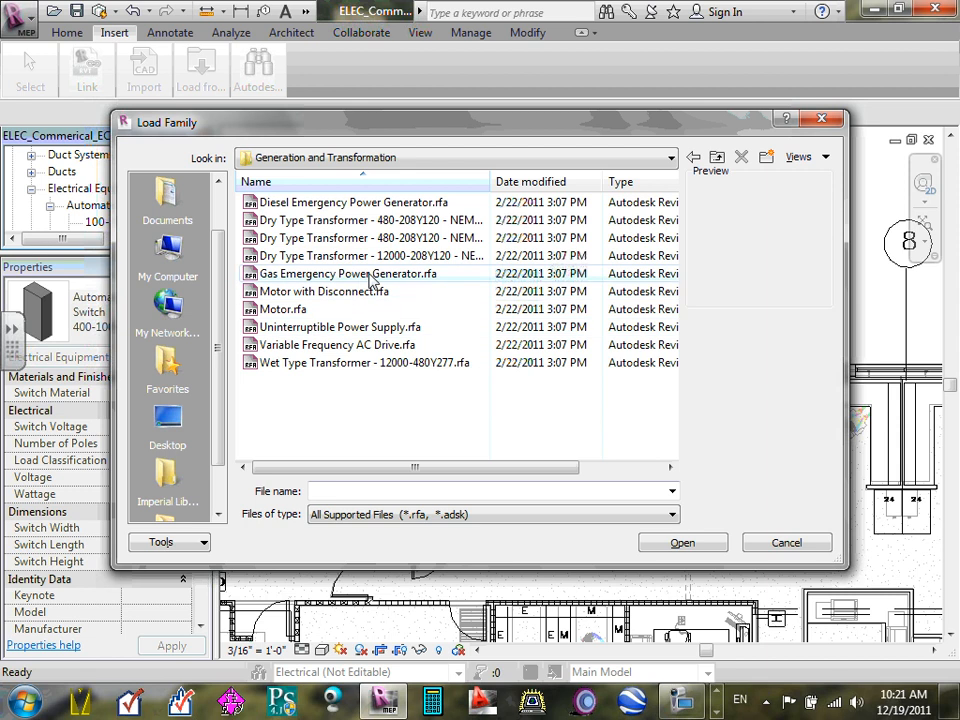
{"action": "left_click", "coordinate": [362, 202]}
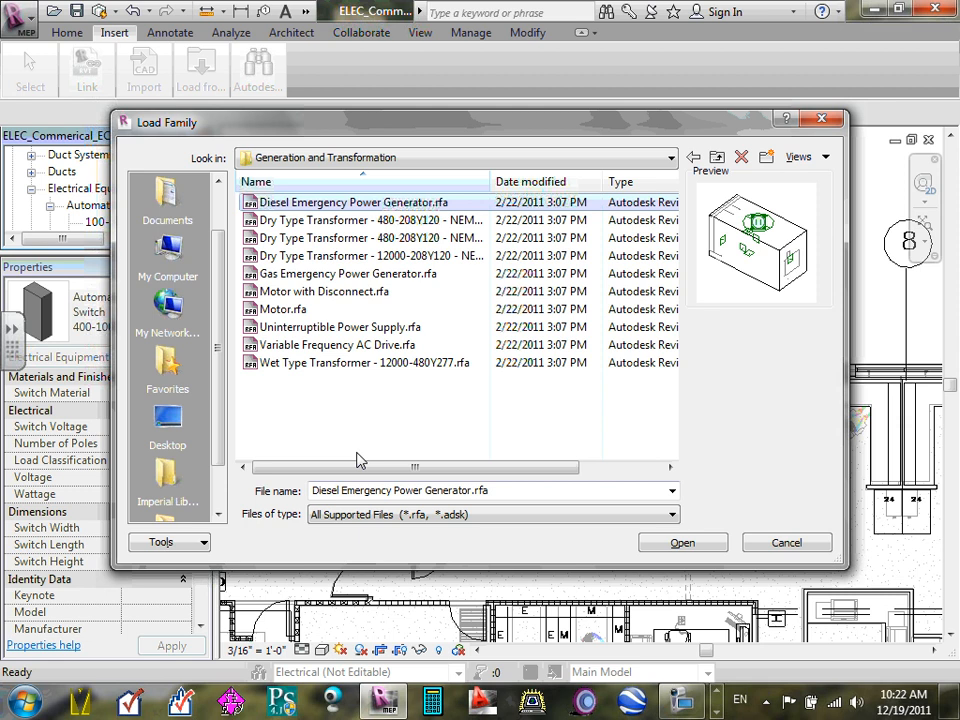
{"action": "left_click", "coordinate": [700, 543]}
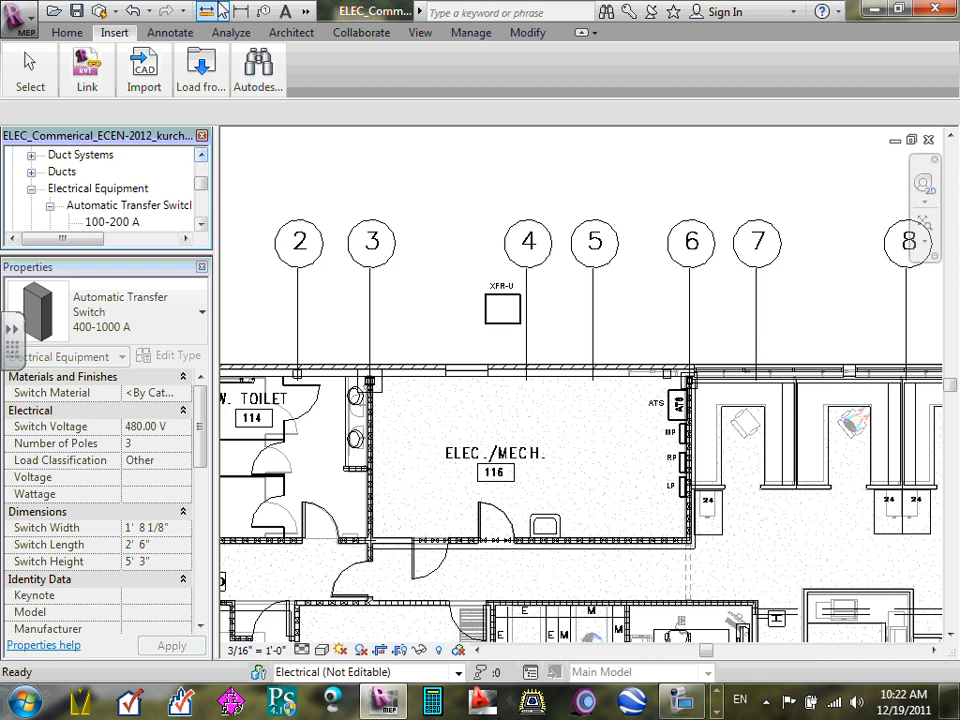
- Place one 200 kW Diesel Emergency Power Generator outside the exterior wall of room 116, beside XFR-U and across grid line 5
{"action": "left_click", "coordinate": [52, 31]}
{"action": "left_click", "coordinate": [274, 70]}
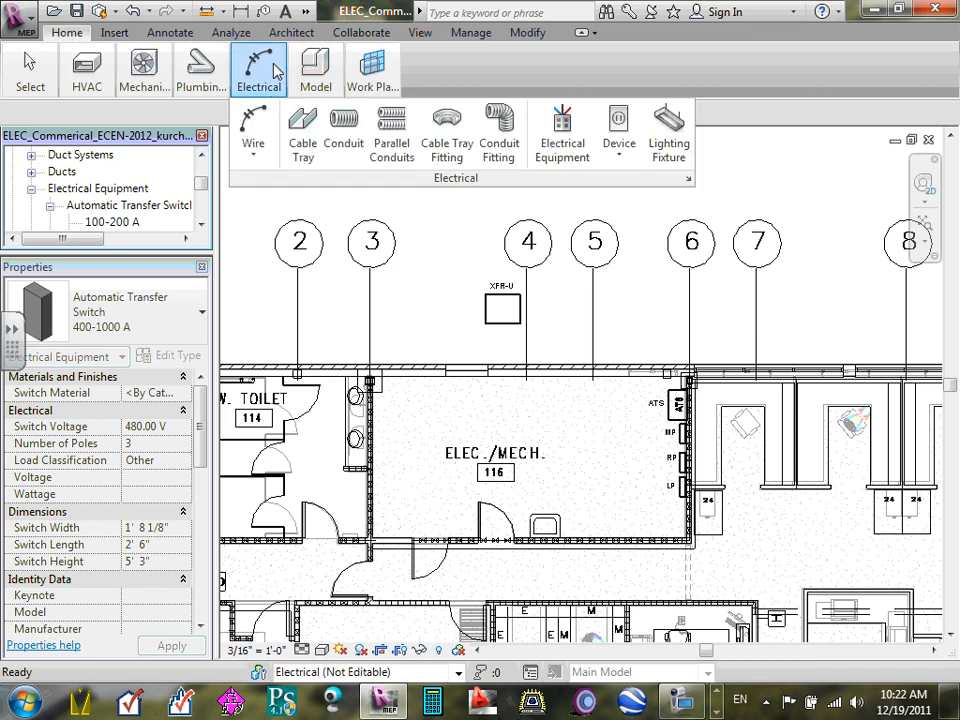
{"action": "left_click", "coordinate": [558, 150]}
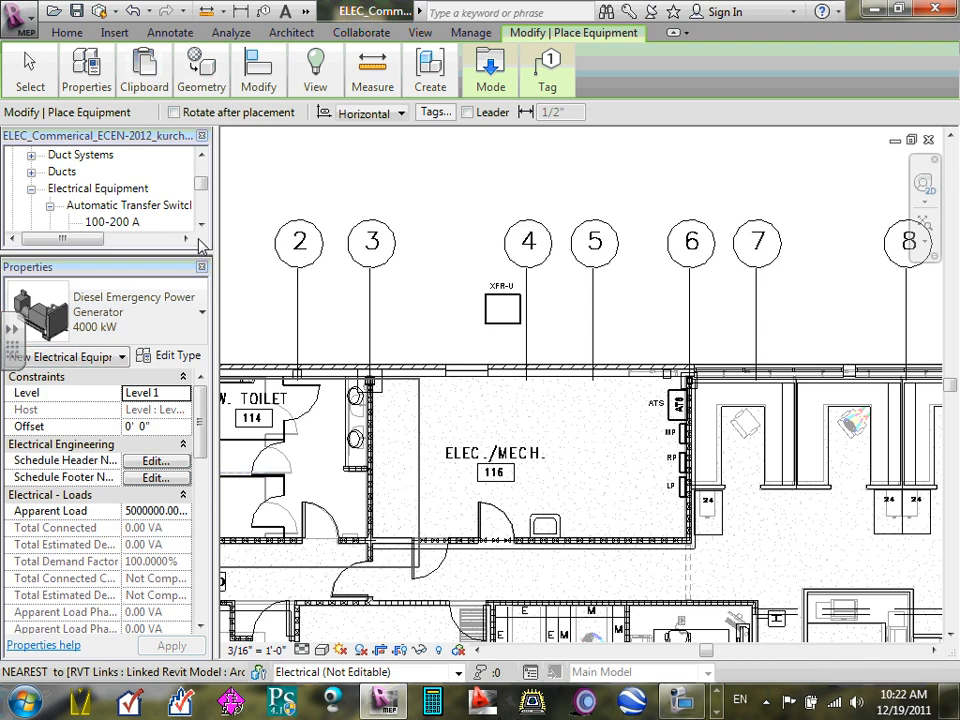
{"action": "left_click", "coordinate": [204, 314]}
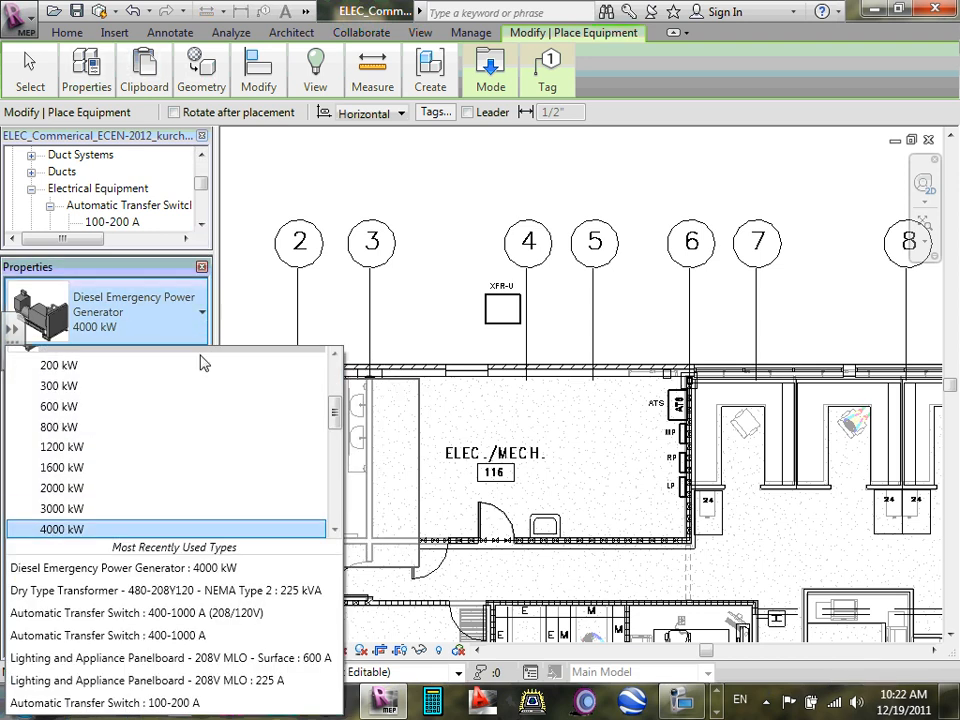
{"action": "scroll", "coordinate": [206, 370], "scroll_direction": "up", "scroll_amount": 1}
{"action": "scroll", "coordinate": [240, 410], "scroll_direction": "up", "scroll_amount": 2}
{"action": "scroll", "coordinate": [230, 440], "scroll_direction": "down", "scroll_amount": 2}
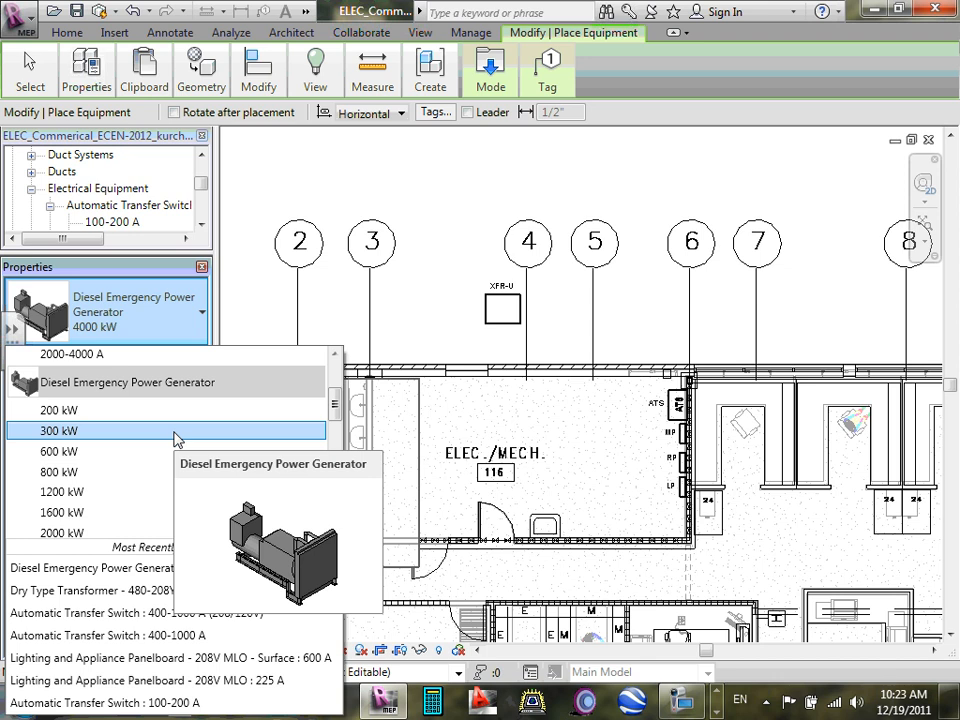
{"action": "scroll", "coordinate": [118, 514], "scroll_direction": "up", "scroll_amount": 1}
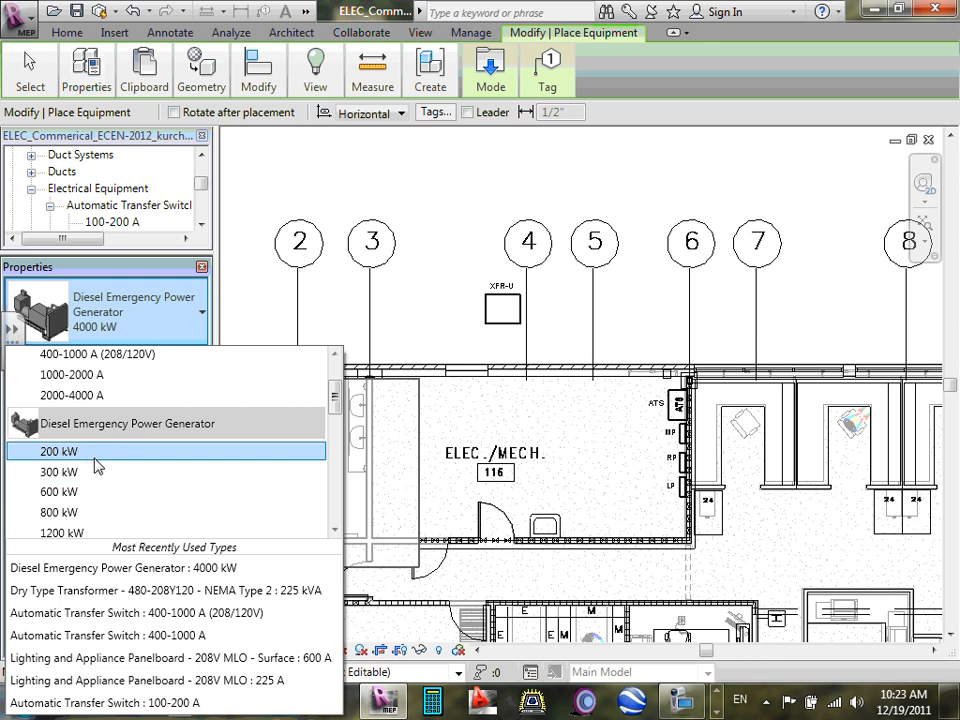
{"action": "mouse_move", "coordinate": [90, 461]}
{"action": "left_click", "coordinate": [90, 458]}
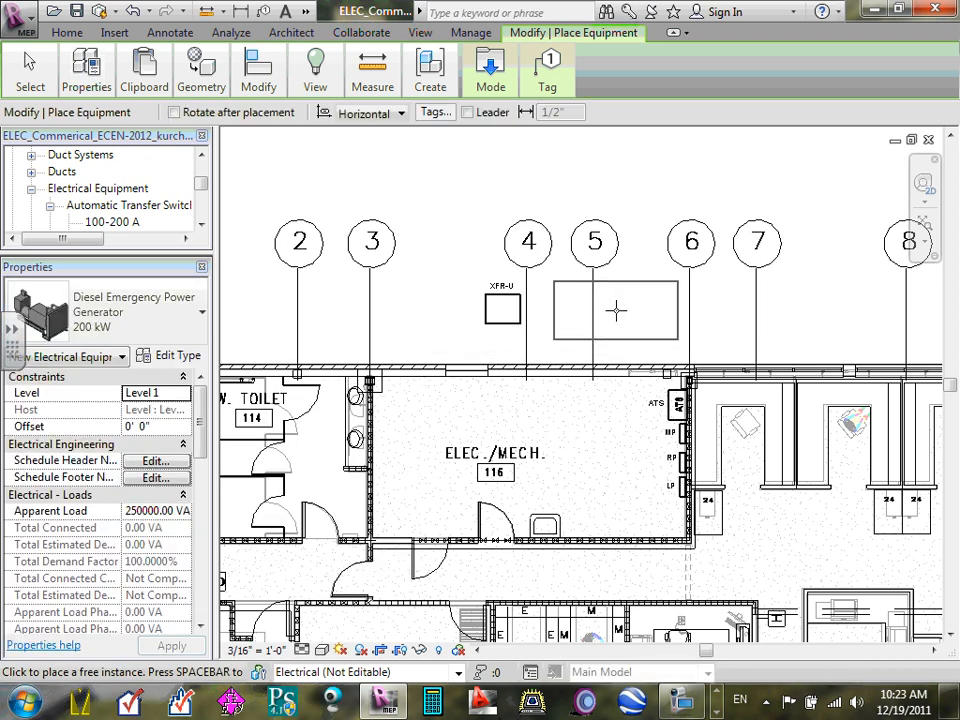
{"action": "left_click", "coordinate": [616, 311]}
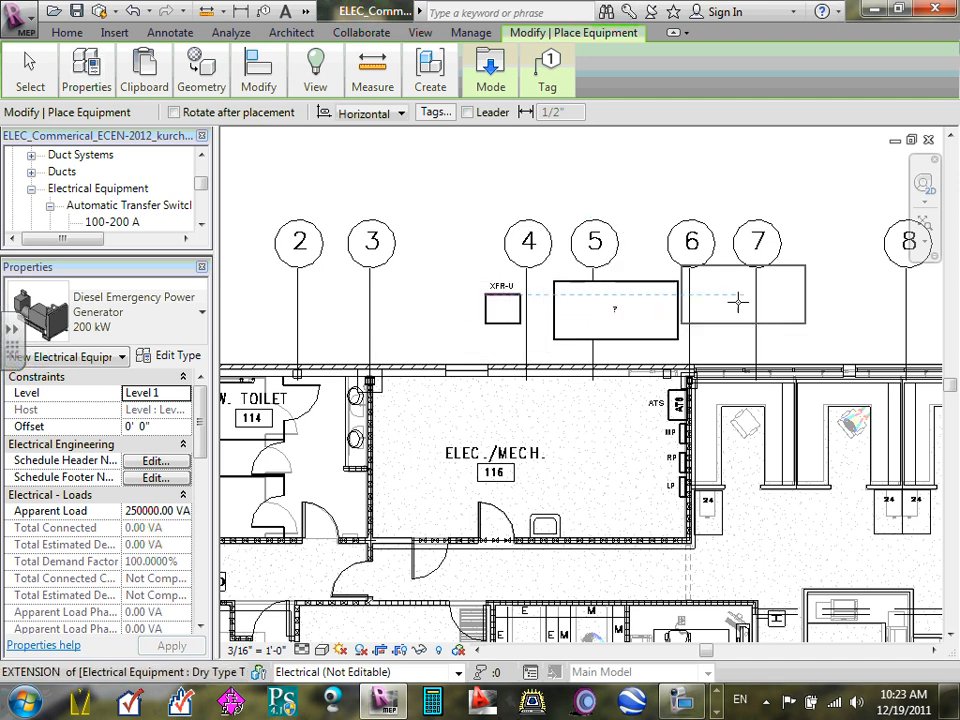
{"action": "key", "text": "Escape"}
{"action": "key", "text": "Escape"}
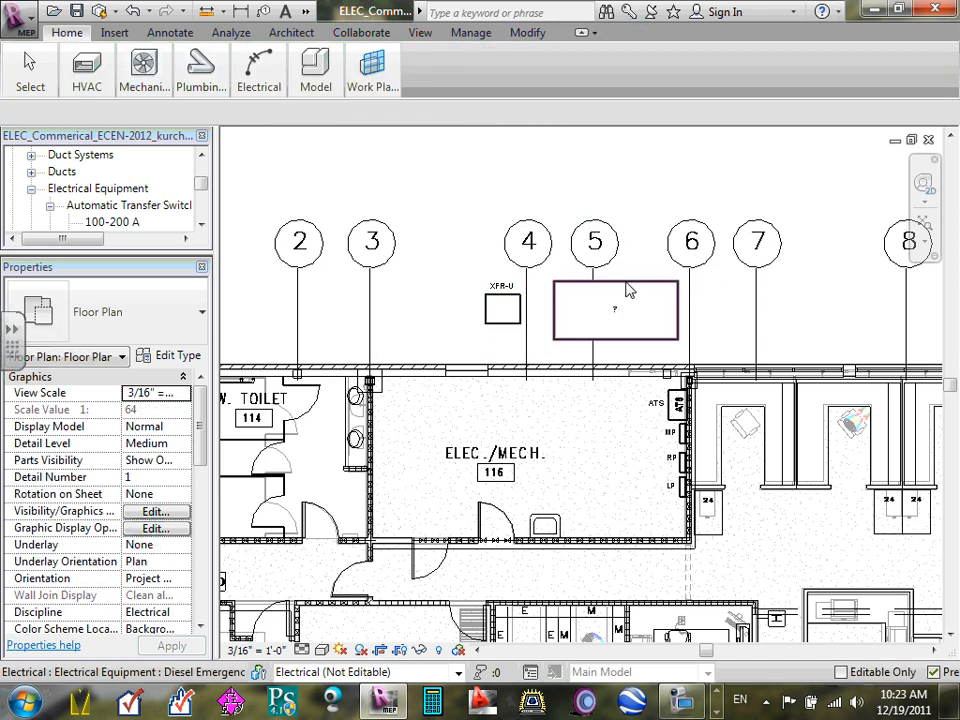
- Set the new generator's panel name to Gen
{"action": "left_click", "coordinate": [630, 298]}
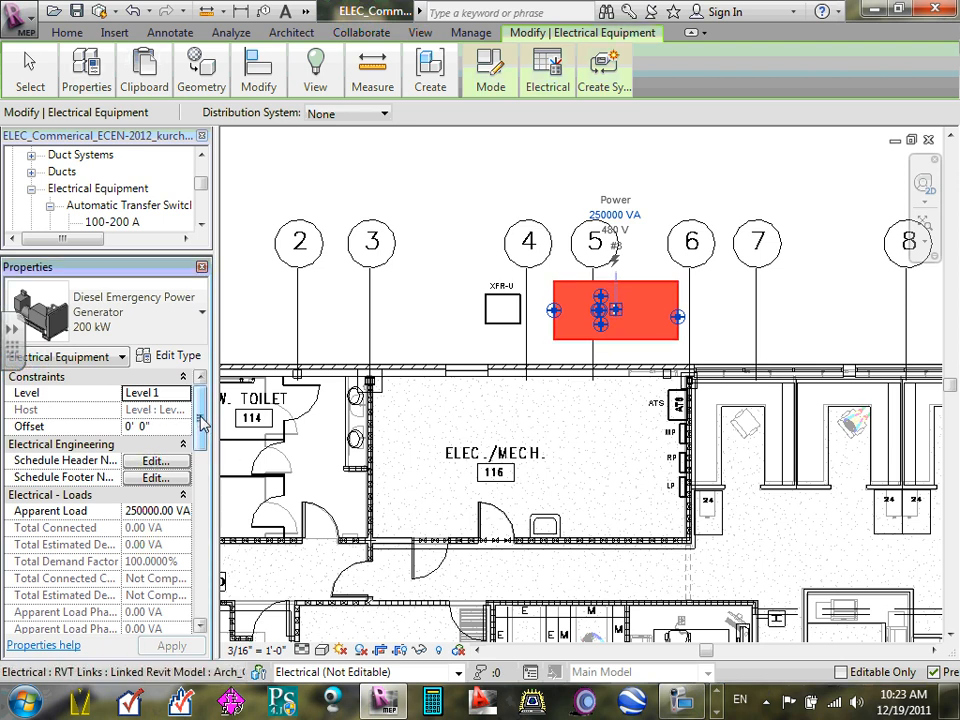
{"action": "left_click_drag", "start_coordinate": [199, 420], "coordinate": [200, 527]}
{"action": "left_click", "coordinate": [170, 494]}
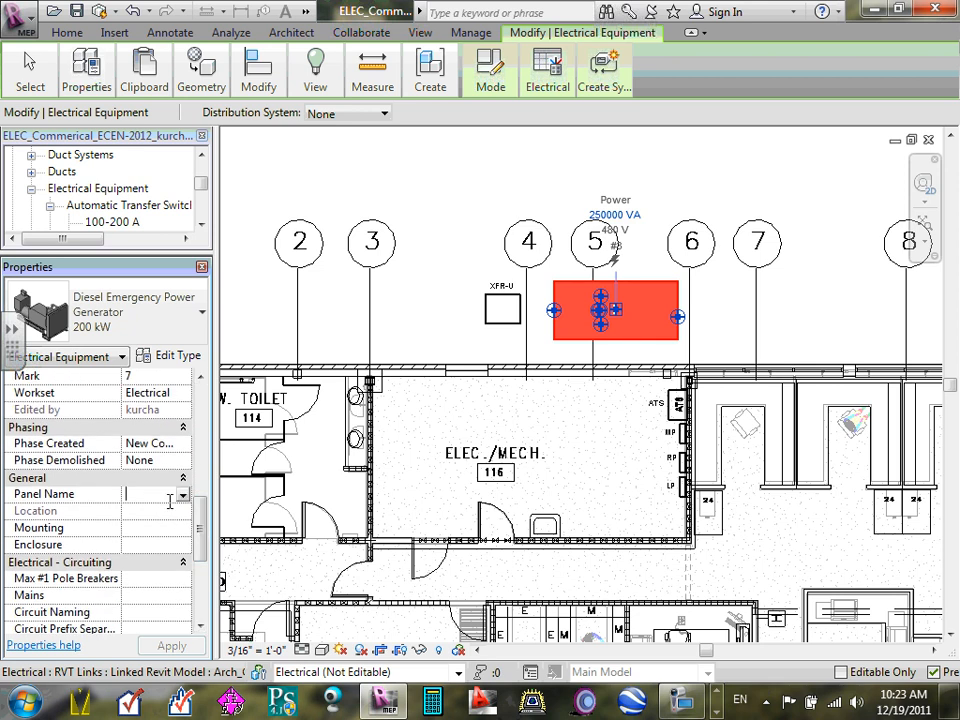
{"action": "type", "text": "Gen"}
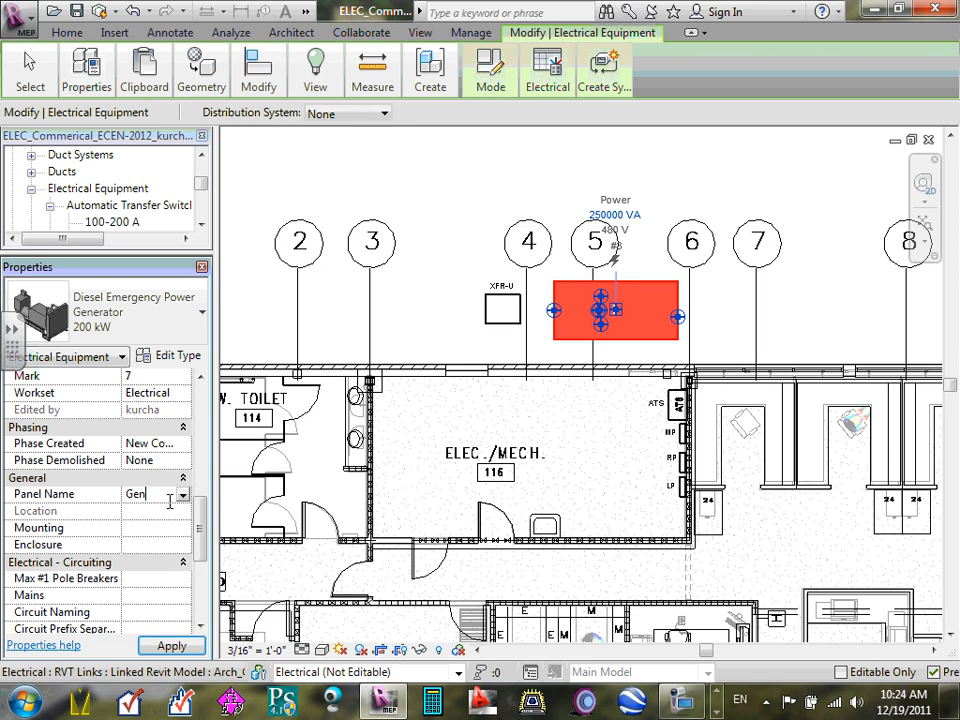
{"action": "left_click", "coordinate": [83, 545]}
{"action": "left_click", "coordinate": [175, 527]}
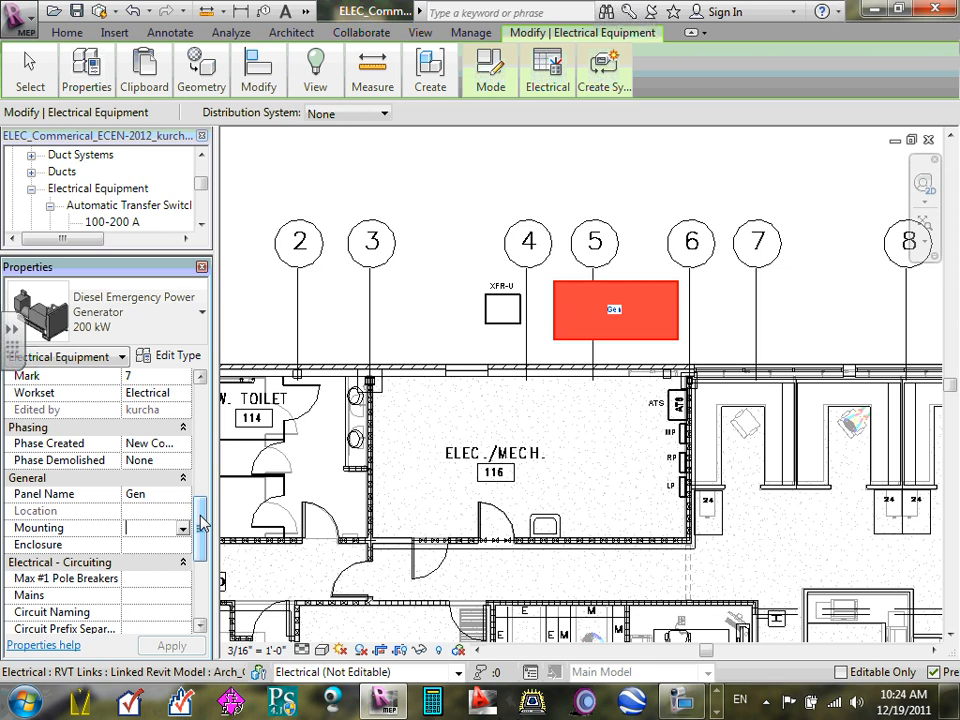
- Set the generator's apparent load to 180000 VA
{"action": "left_click_drag", "start_coordinate": [201, 520], "coordinate": [208, 425]}
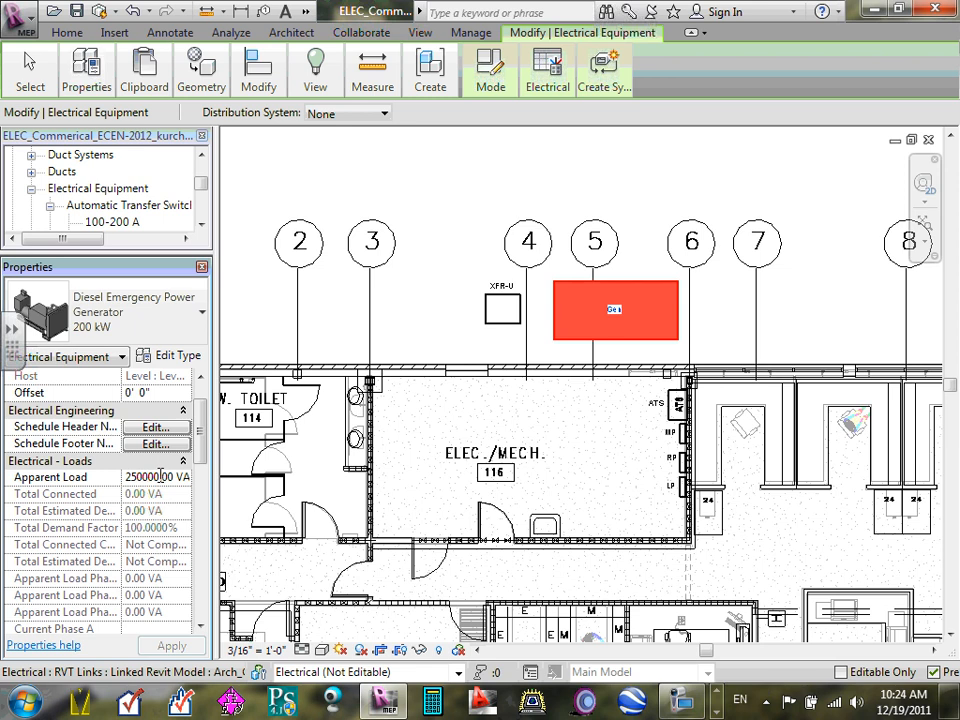
{"action": "left_click_drag", "start_coordinate": [160, 477], "coordinate": [127, 476]}
{"action": "key", "text": "Return"}
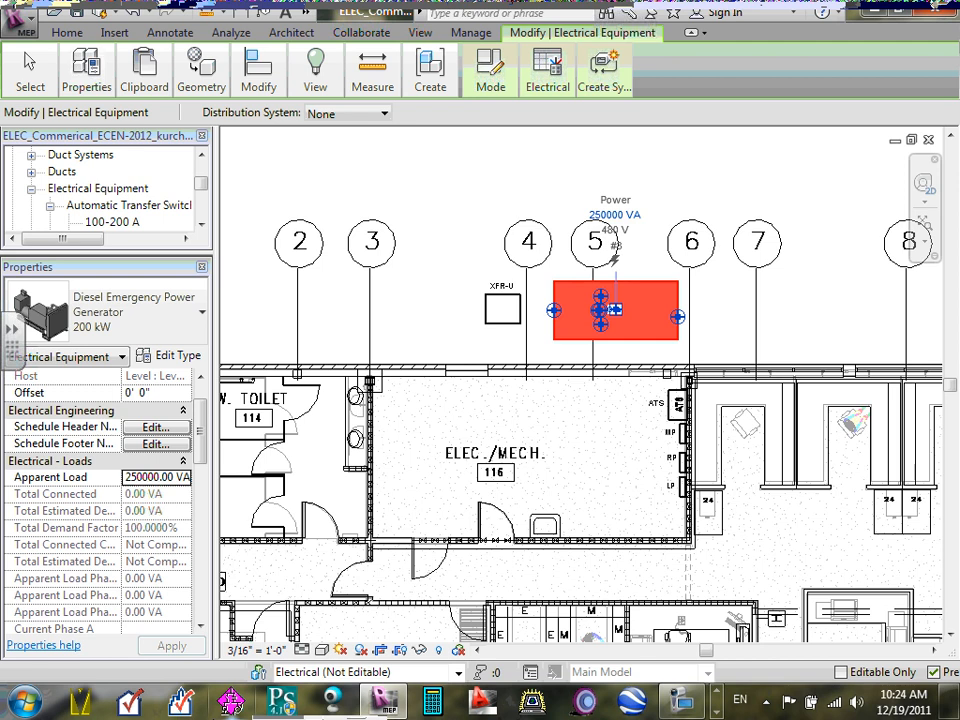
{"action": "left_click_drag", "start_coordinate": [163, 478], "coordinate": [118, 490]}
{"action": "type", "text": "18000"}
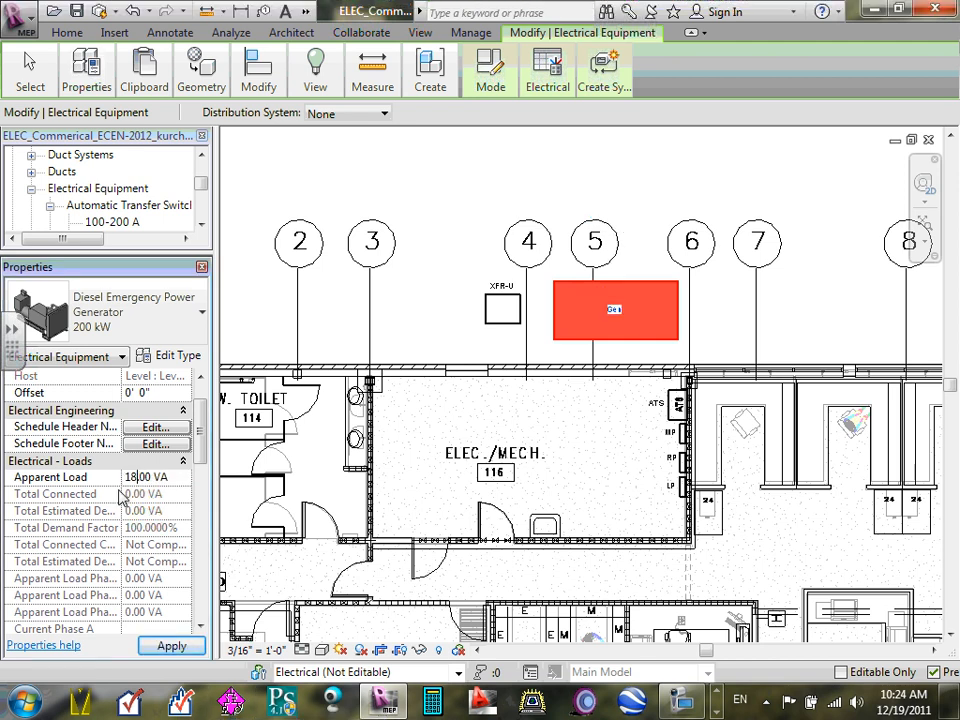
{"action": "type", "text": "0"}
{"action": "key", "text": "Return"}
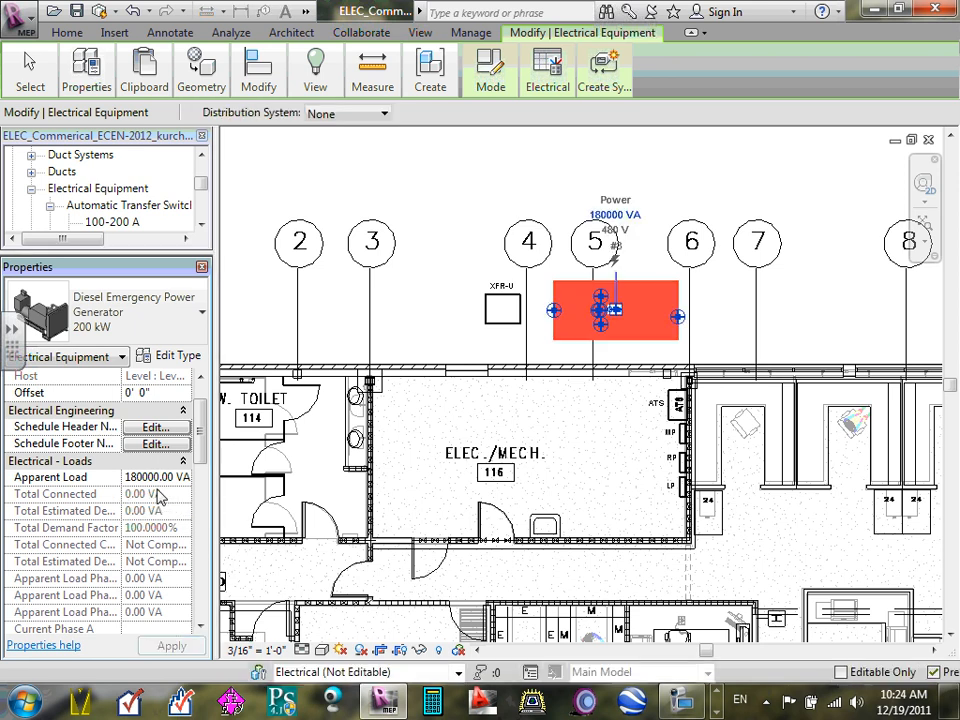
{"action": "left_click", "coordinate": [157, 478]}
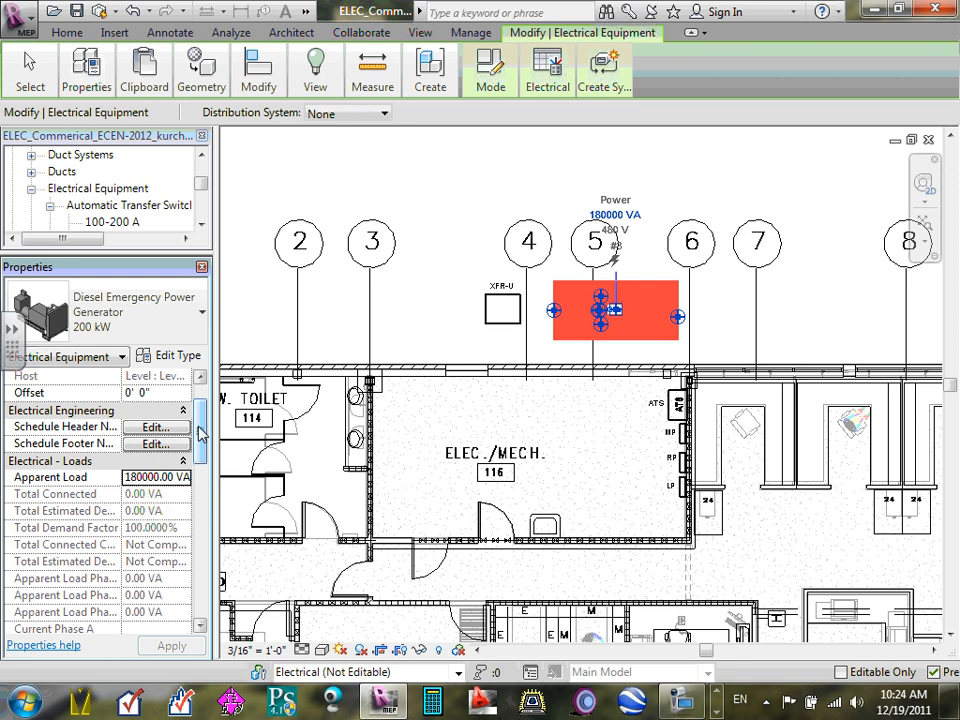
{"action": "left_click_drag", "start_coordinate": [200, 432], "coordinate": [196, 584]}
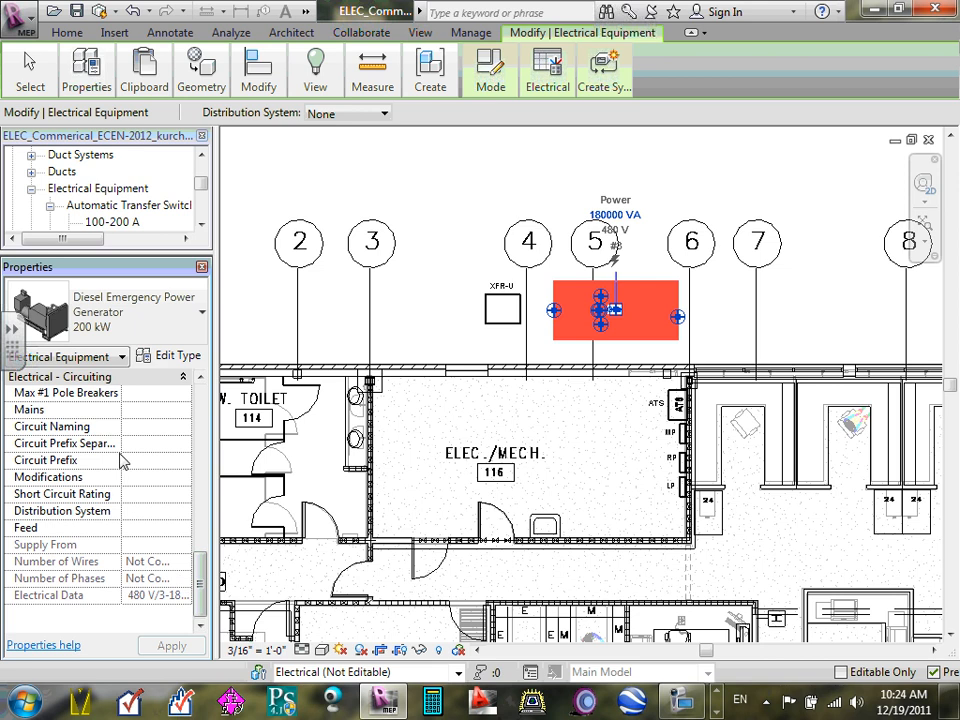
{"action": "left_click", "coordinate": [150, 511]}
{"action": "left_click", "coordinate": [184, 511]}
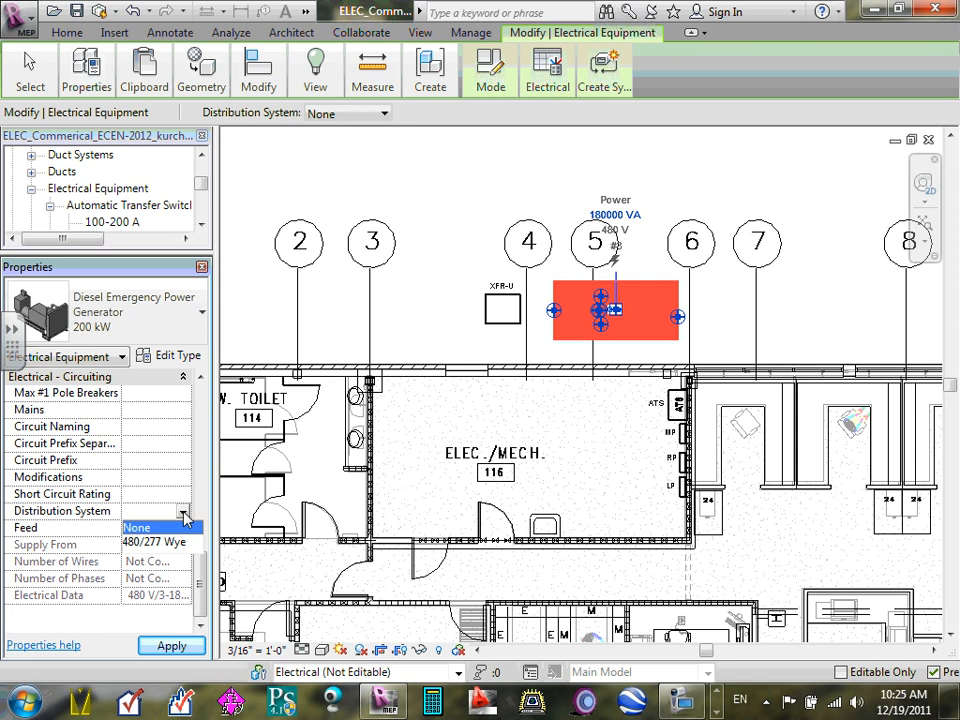
{"action": "left_click", "coordinate": [142, 448]}
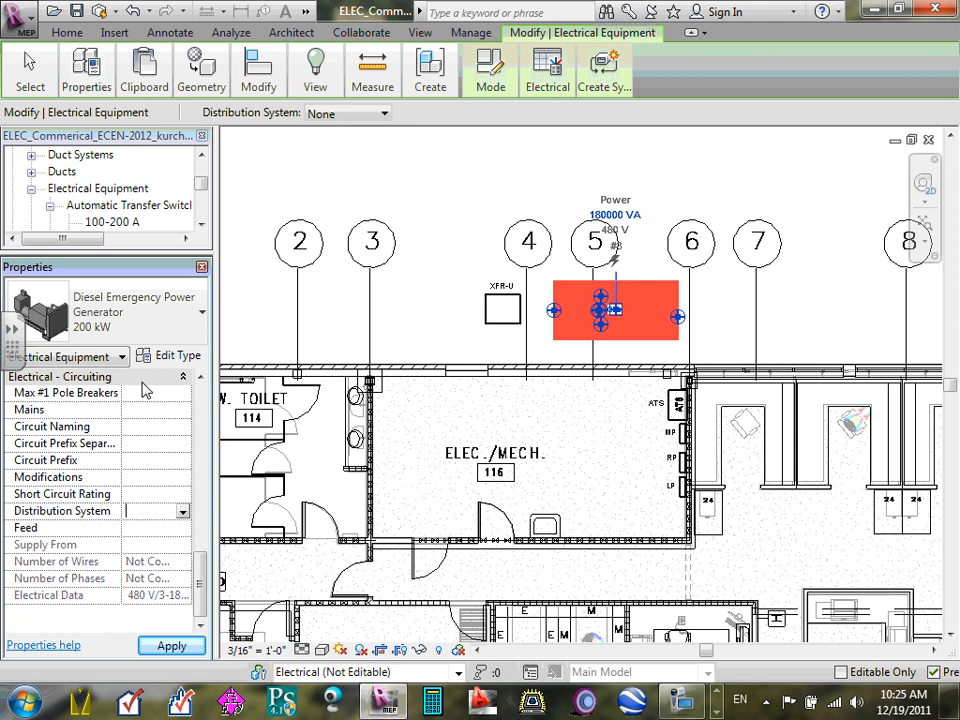
{"action": "left_click", "coordinate": [186, 358]}
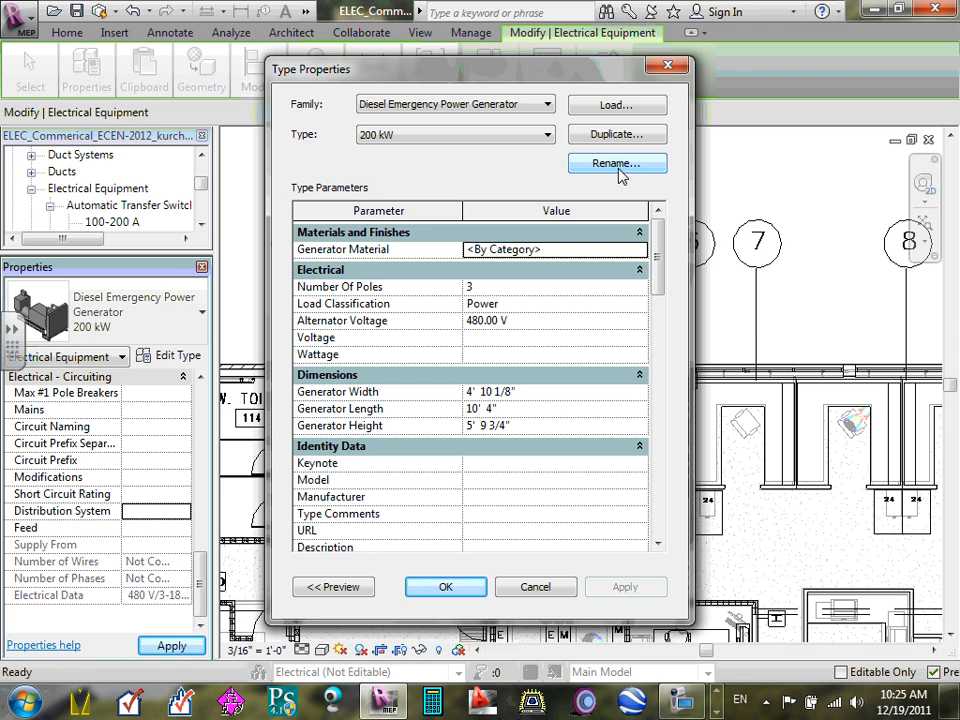
{"action": "left_click", "coordinate": [535, 590]}
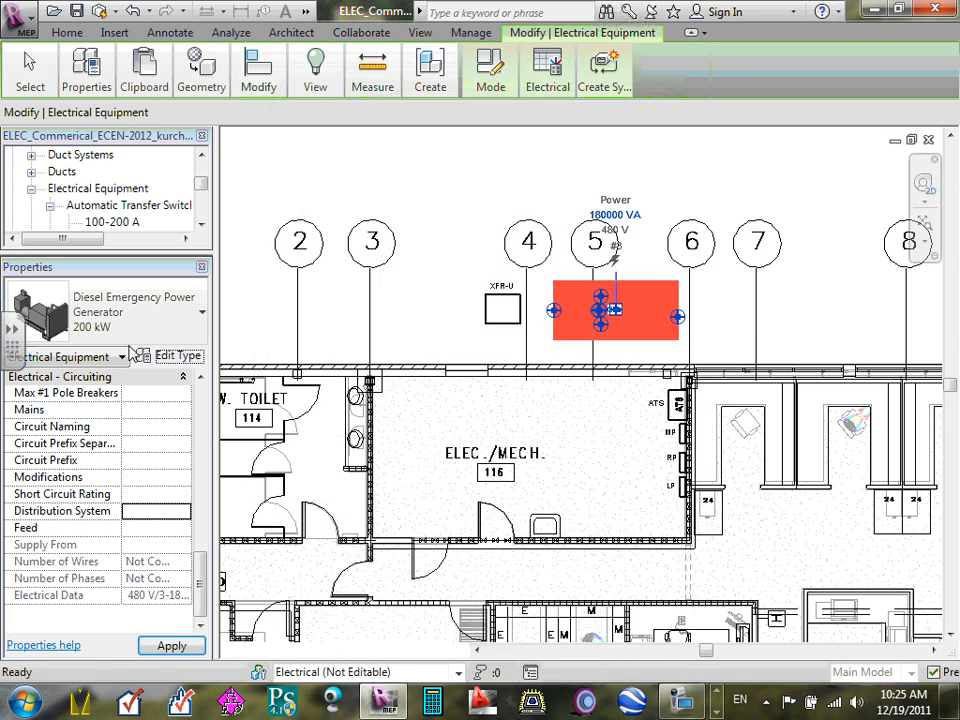
- Duplicate the generator's 200 kW type under the name 200 kW (208/120V)
{"action": "left_click", "coordinate": [176, 358]}
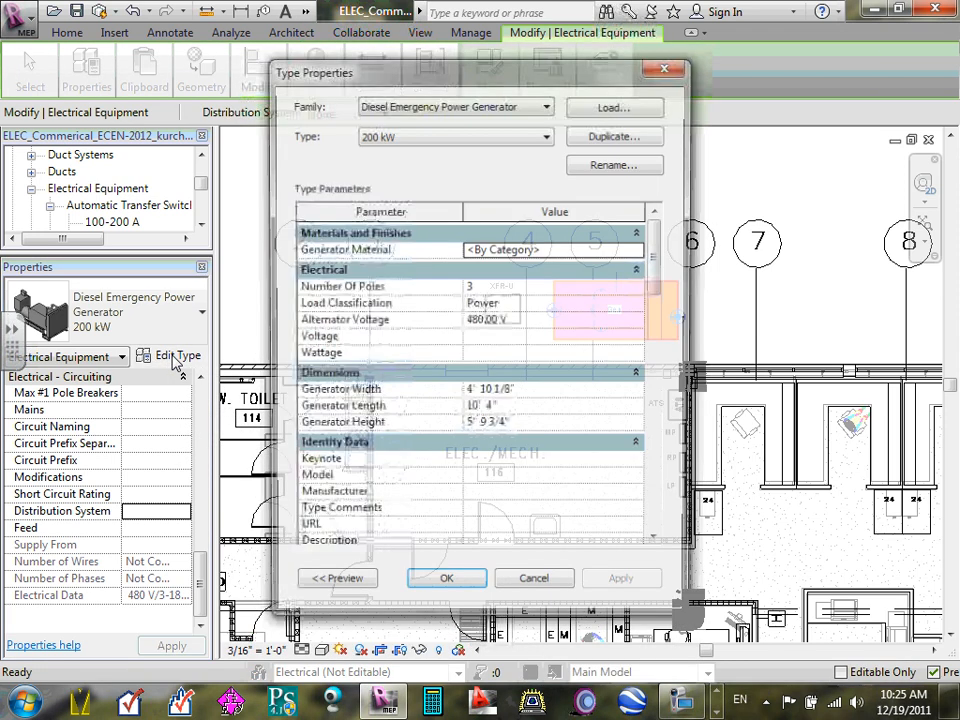
{"action": "left_click", "coordinate": [650, 134]}
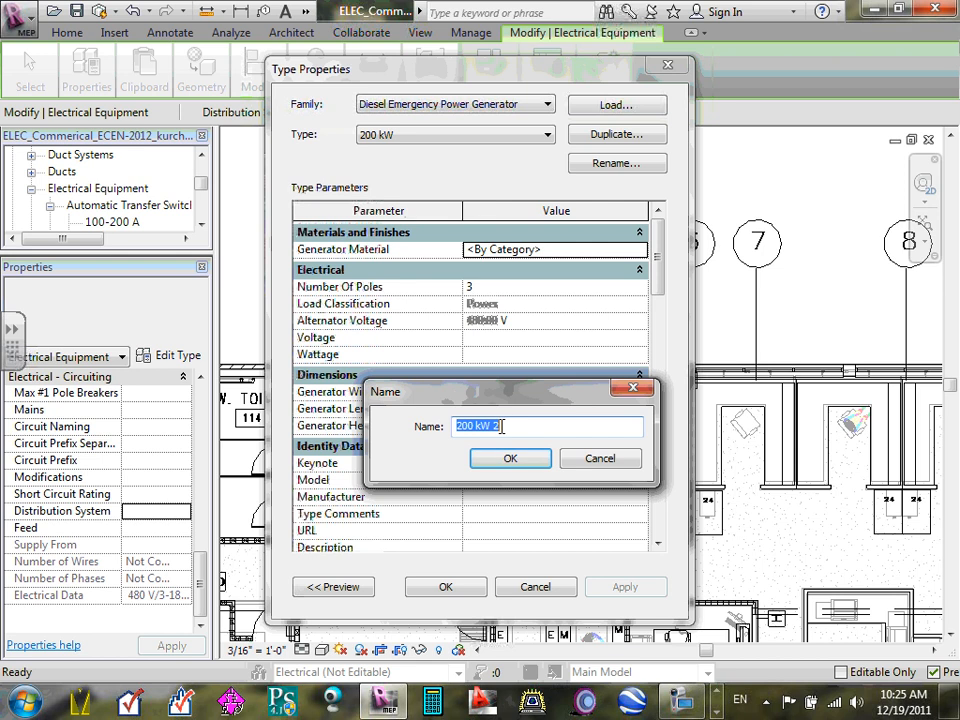
{"action": "left_click", "coordinate": [553, 433]}
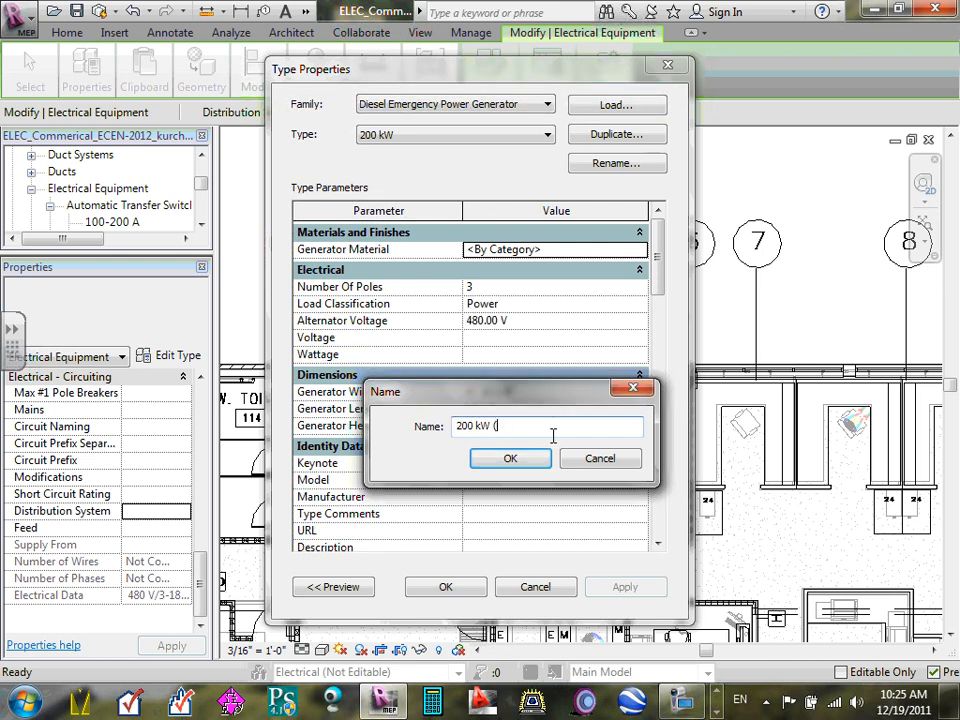
{"action": "type", "text": "(208/120V"}
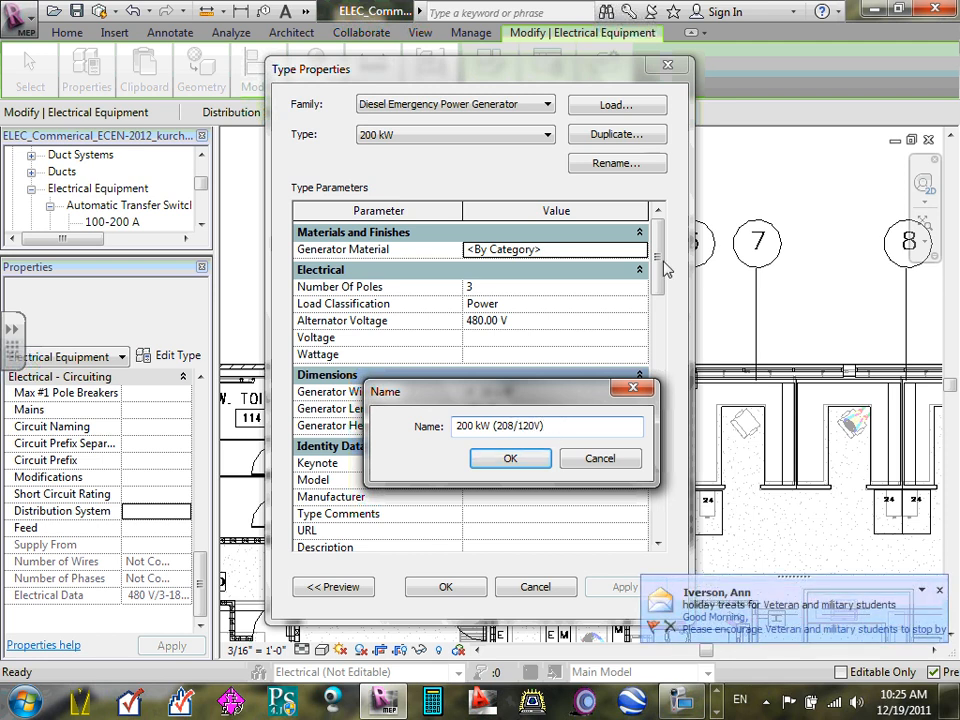
{"action": "left_click", "coordinate": [510, 458]}
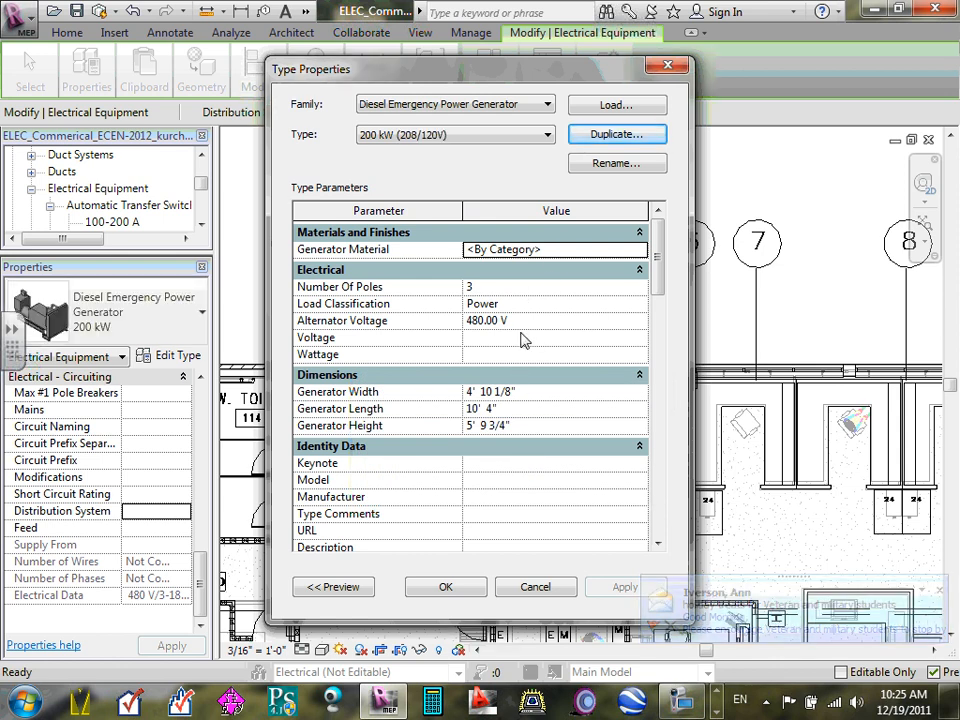
- Set the alternator voltage of the 200 kW (208/120V) type to 208 V, accept the type properties and deselect the generator
{"action": "left_click_drag", "start_coordinate": [486, 321], "coordinate": [433, 323]}
{"action": "type", "text": "208"}
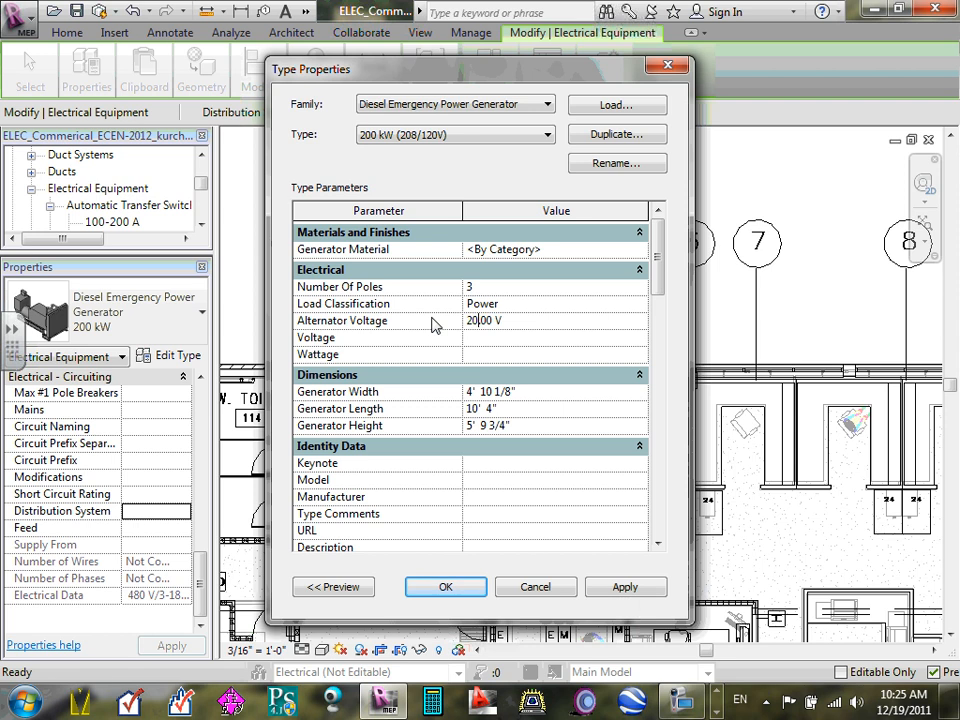
{"action": "left_click", "coordinate": [484, 337]}
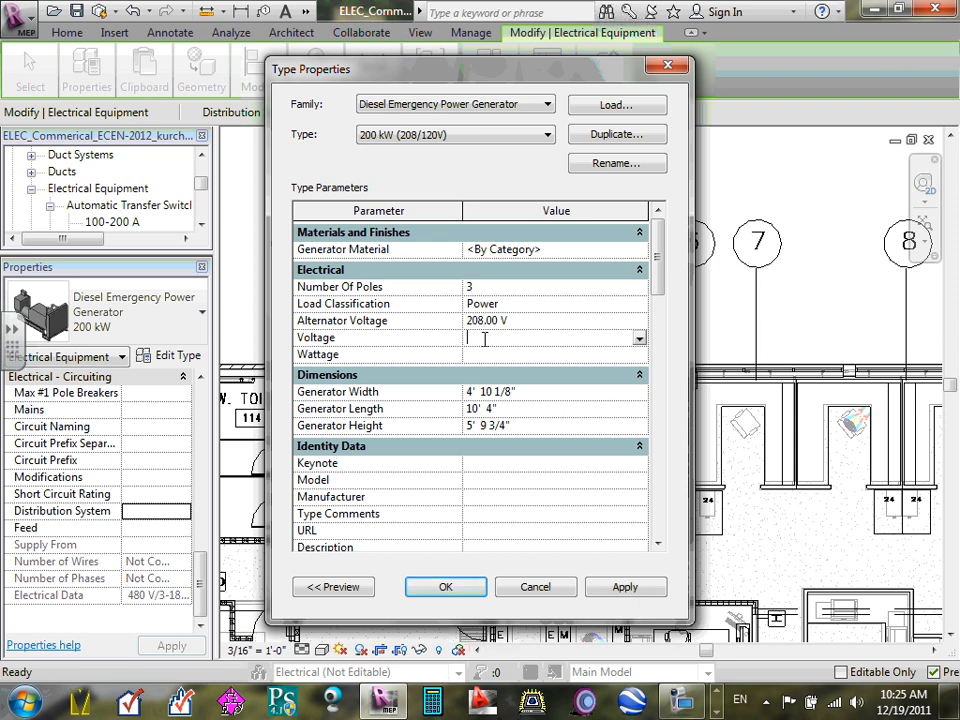
{"action": "left_click", "coordinate": [446, 587]}
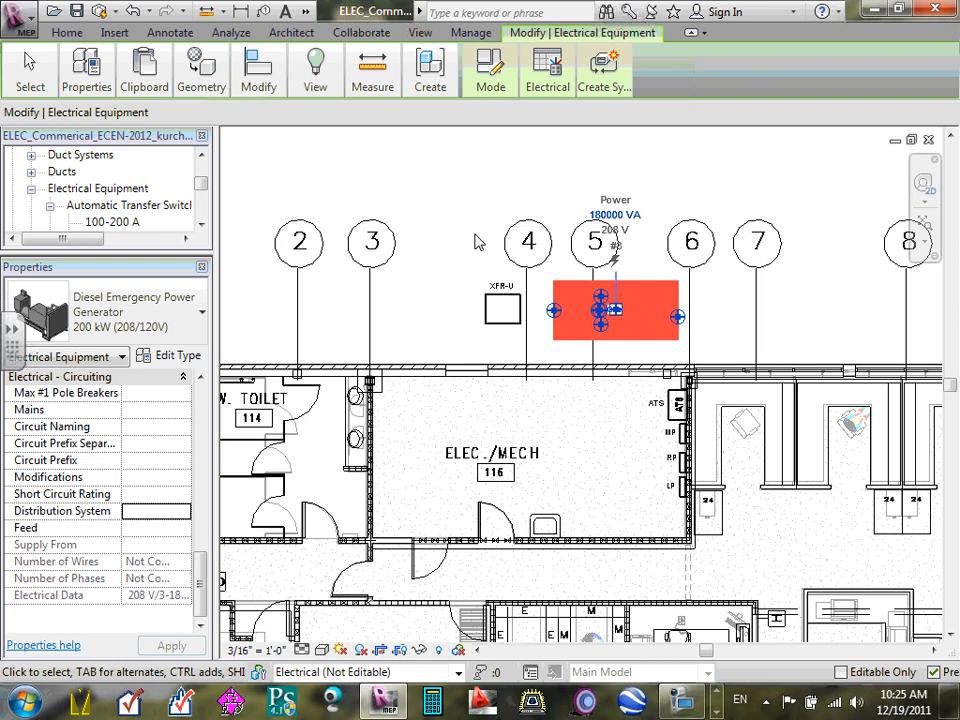
{"action": "left_click", "coordinate": [476, 240]}
- Assign the 120/208 Wye distribution system to the generator Gen
{"action": "left_click", "coordinate": [648, 285]}
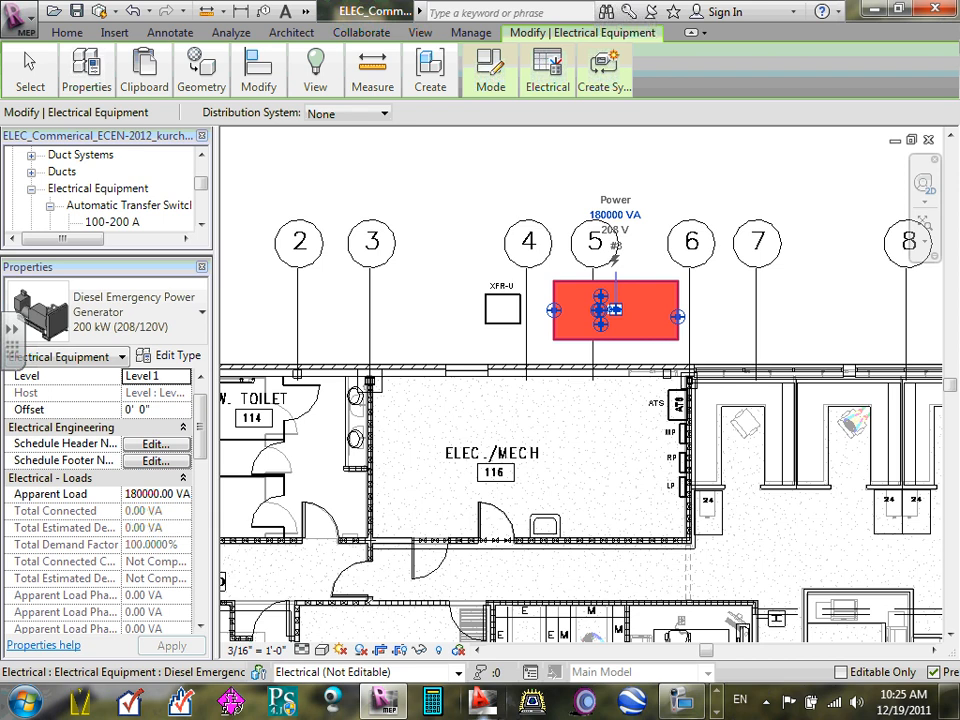
{"action": "left_click_drag", "start_coordinate": [201, 424], "coordinate": [217, 538]}
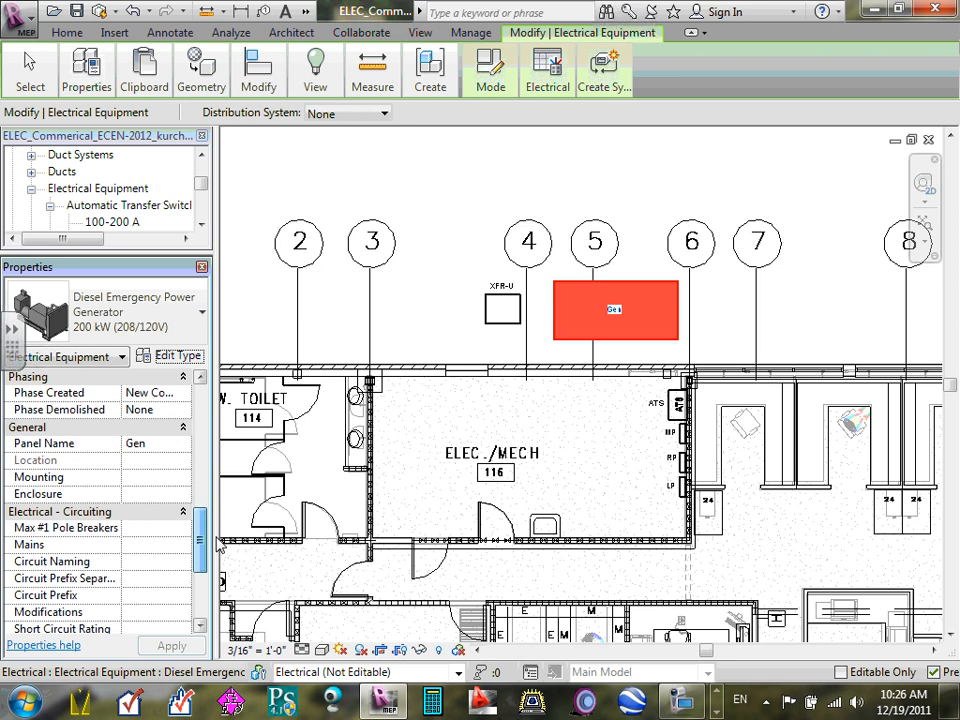
{"action": "scroll", "coordinate": [165, 410], "scroll_direction": "down", "scroll_amount": 3}
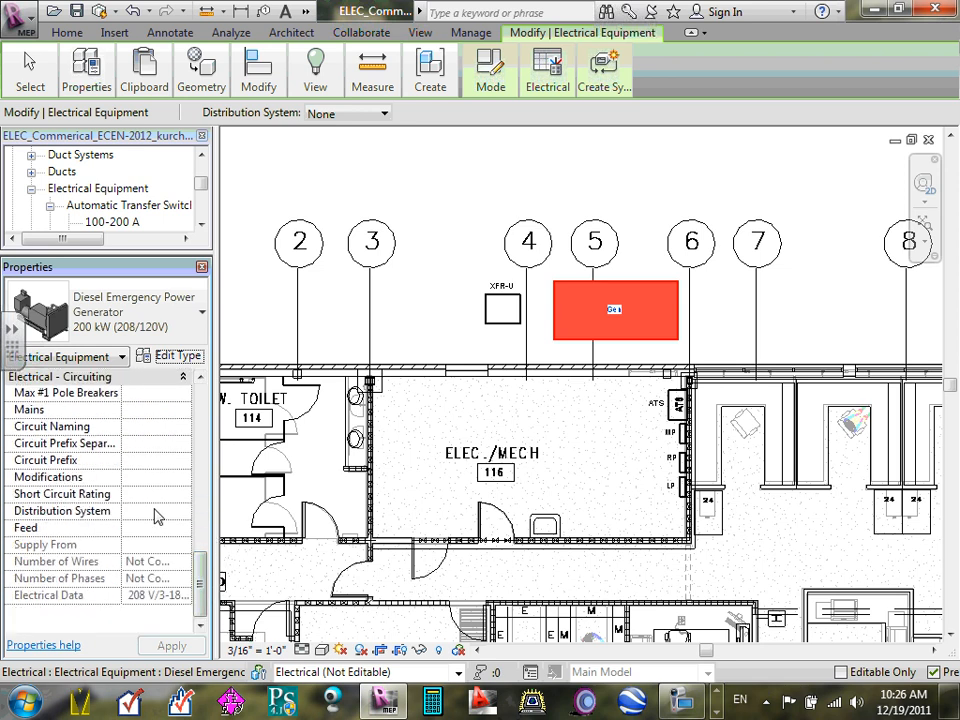
{"action": "left_click", "coordinate": [157, 515]}
{"action": "left_click", "coordinate": [184, 512]}
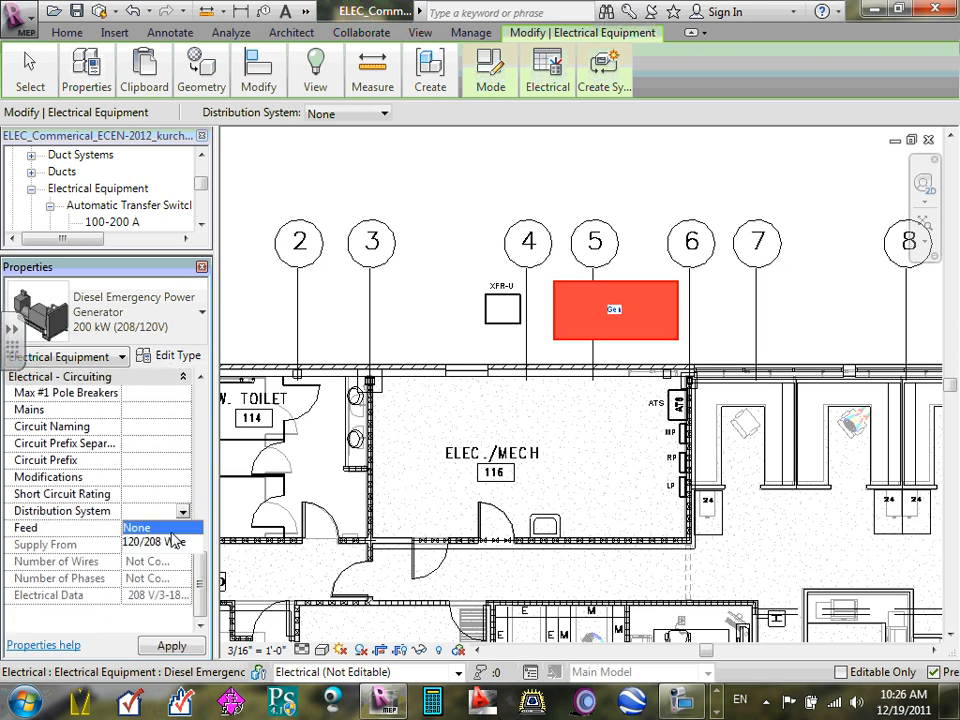
{"action": "left_click", "coordinate": [170, 541]}
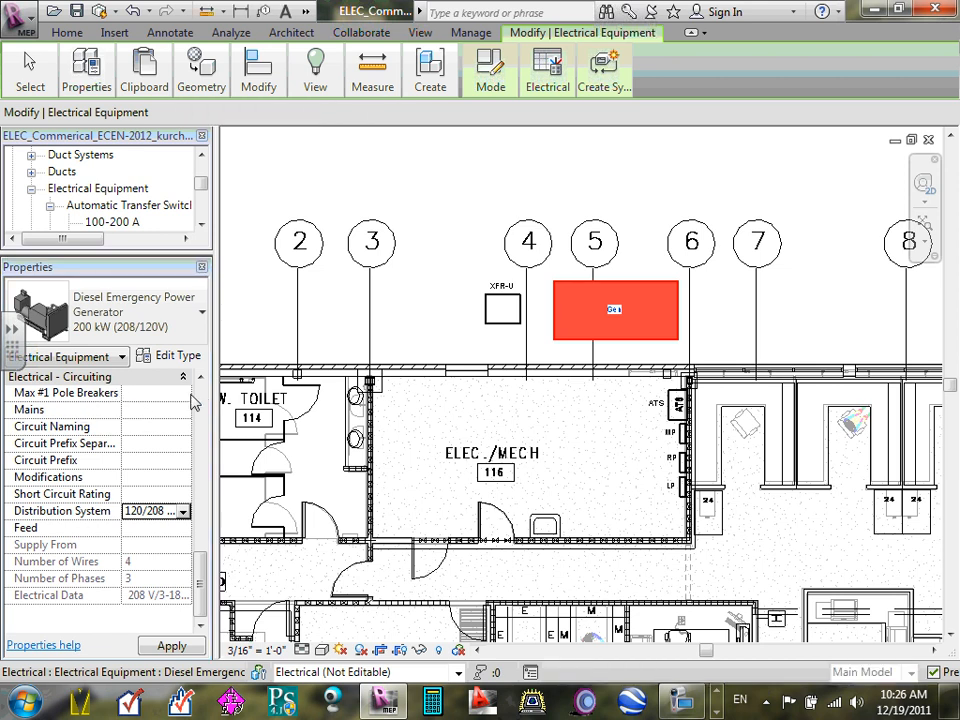
- Set the generator's maximum number of single-pole breakers to 6 and deselect the generator
{"action": "left_click", "coordinate": [166, 396]}
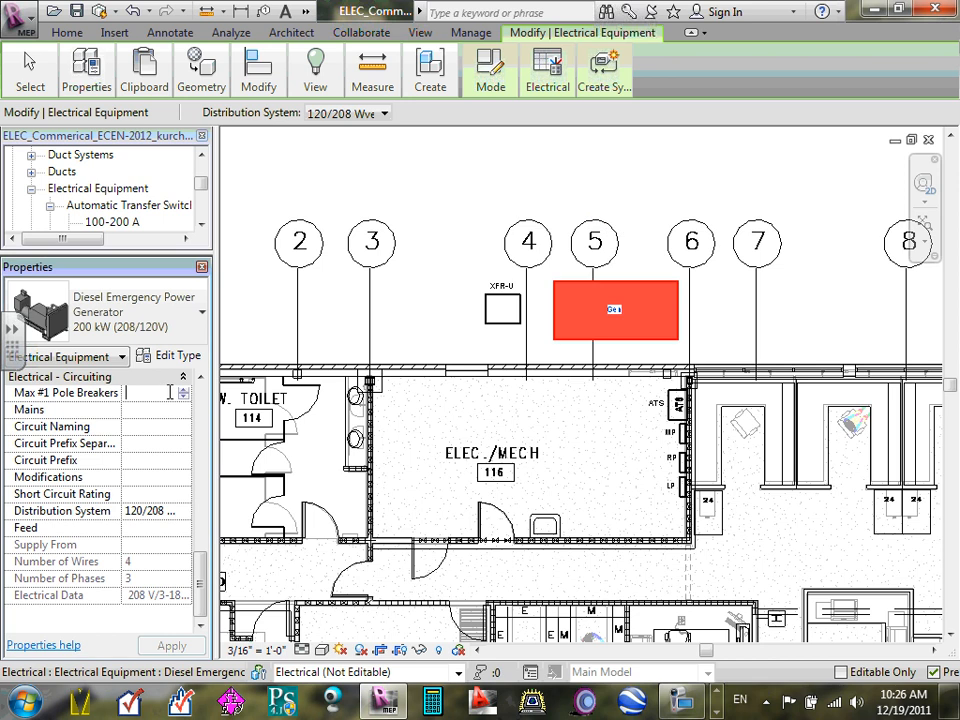
{"action": "left_click", "coordinate": [184, 399]}
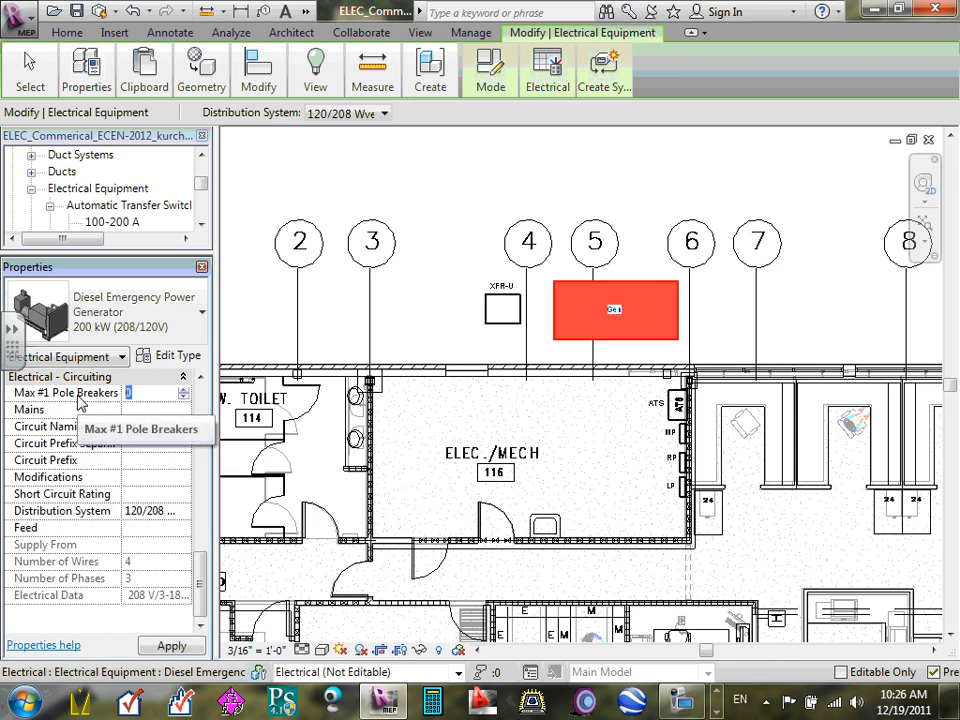
{"action": "type", "text": "6"}
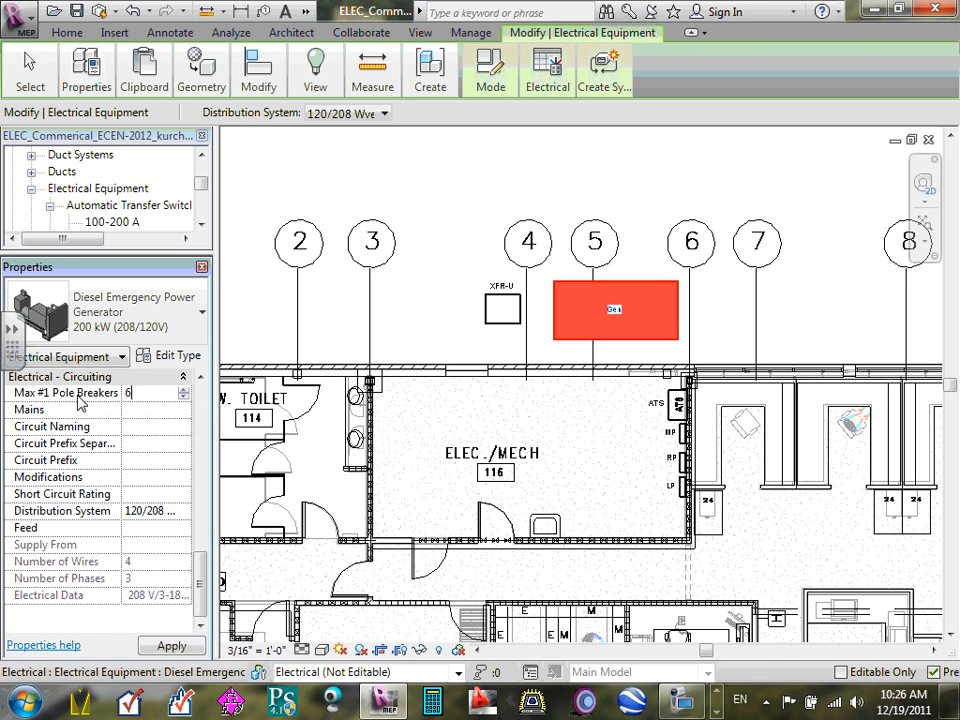
{"action": "left_click", "coordinate": [157, 410]}
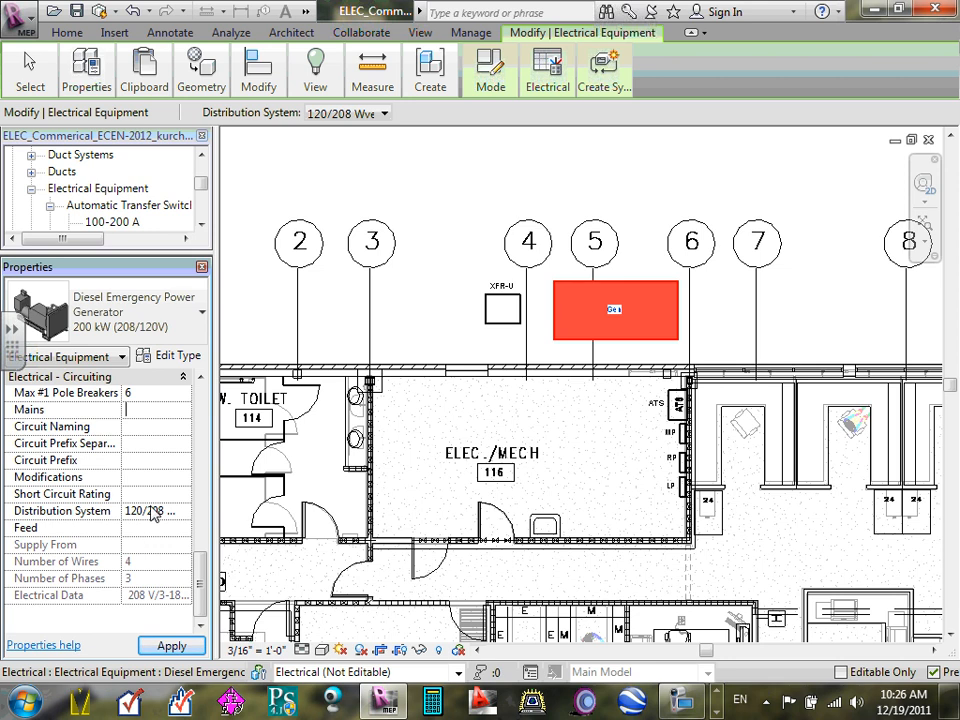
{"action": "left_click", "coordinate": [140, 426]}
{"action": "left_click", "coordinate": [161, 409]}
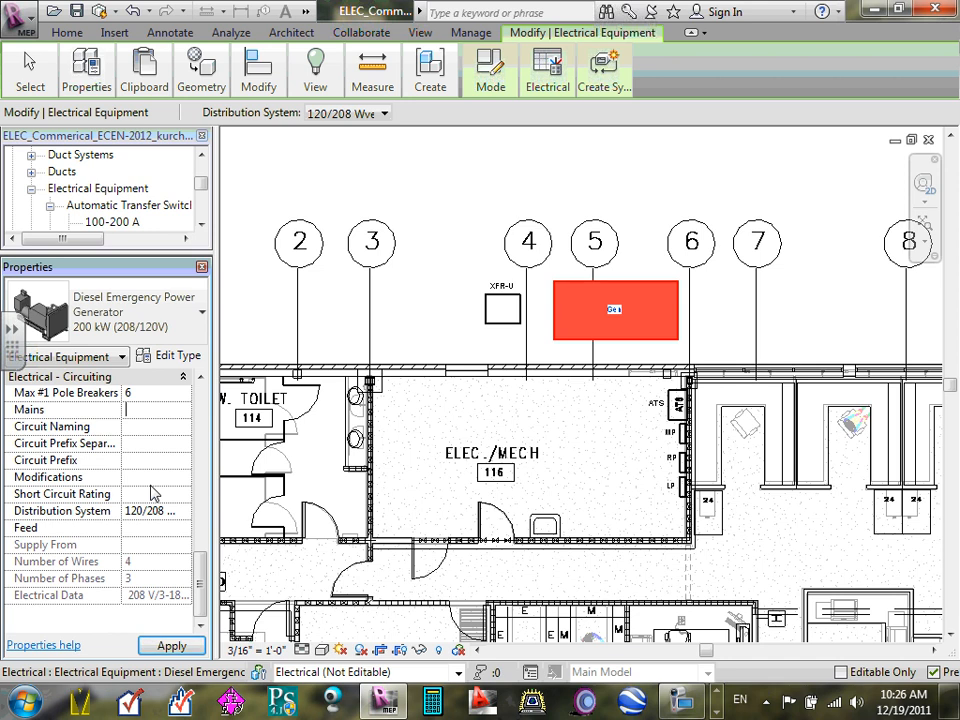
{"action": "left_click", "coordinate": [145, 427]}
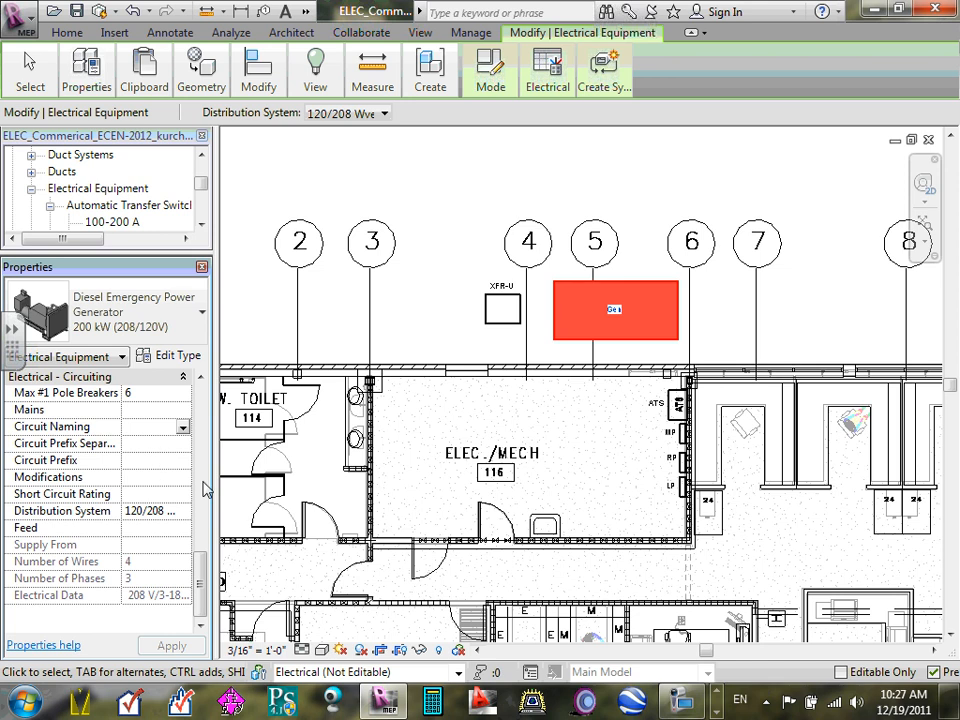
{"action": "left_click", "coordinate": [420, 210]}
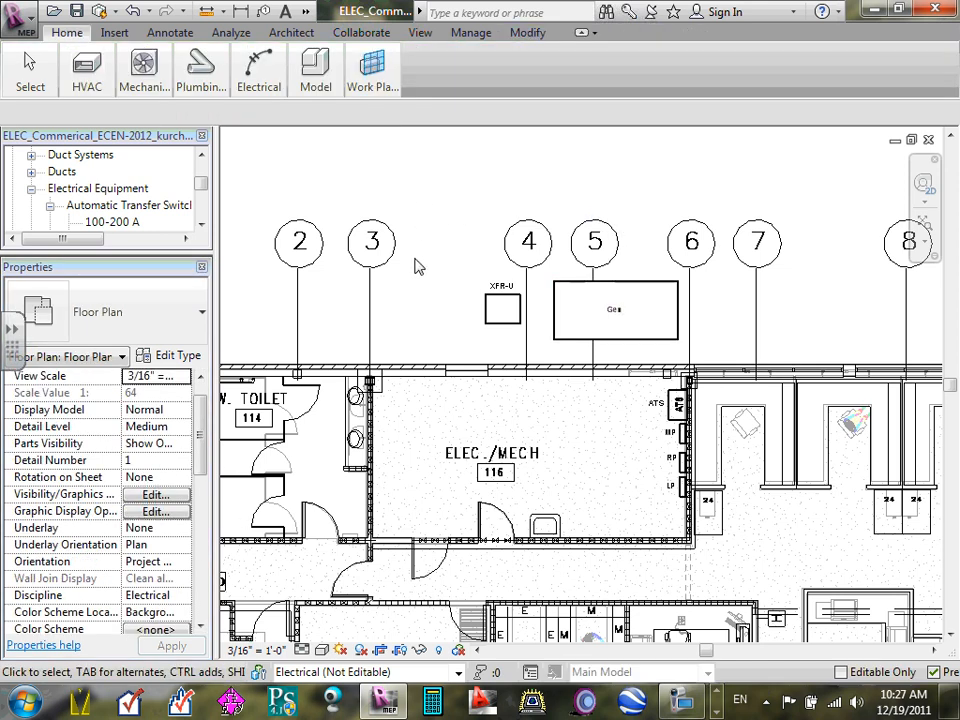
- Move the Gen tag out of the generator outline to just above its upper edge
{"action": "scroll", "coordinate": [612, 316], "scroll_direction": "up", "scroll_amount": 2}
{"action": "left_click", "coordinate": [617, 318]}
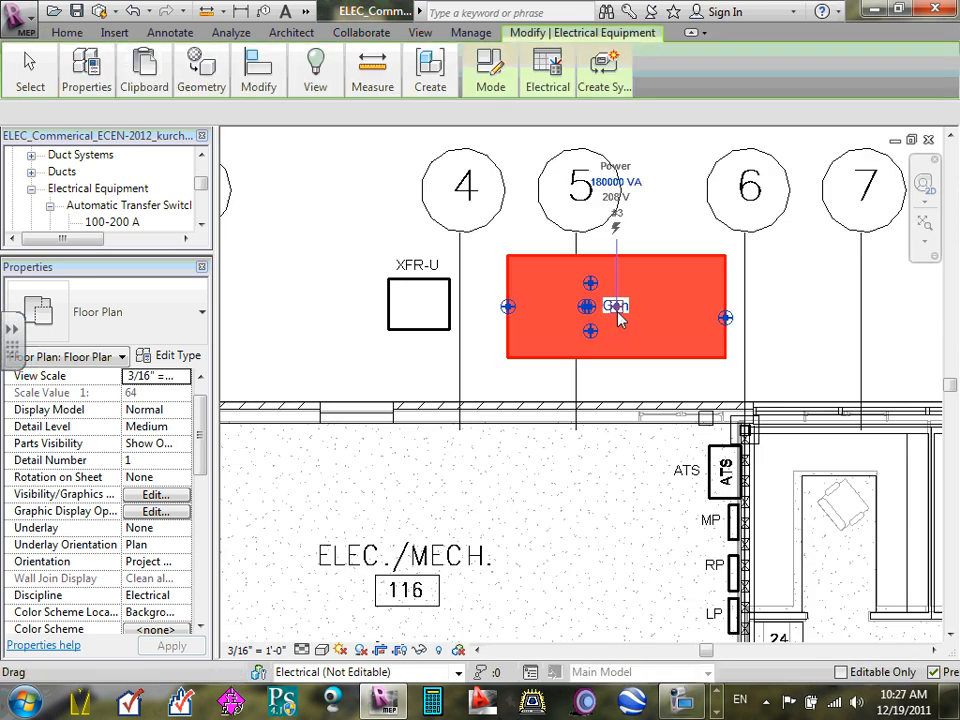
{"action": "left_click", "coordinate": [666, 214]}
{"action": "scroll", "coordinate": [620, 308], "scroll_direction": "up", "scroll_amount": 2}
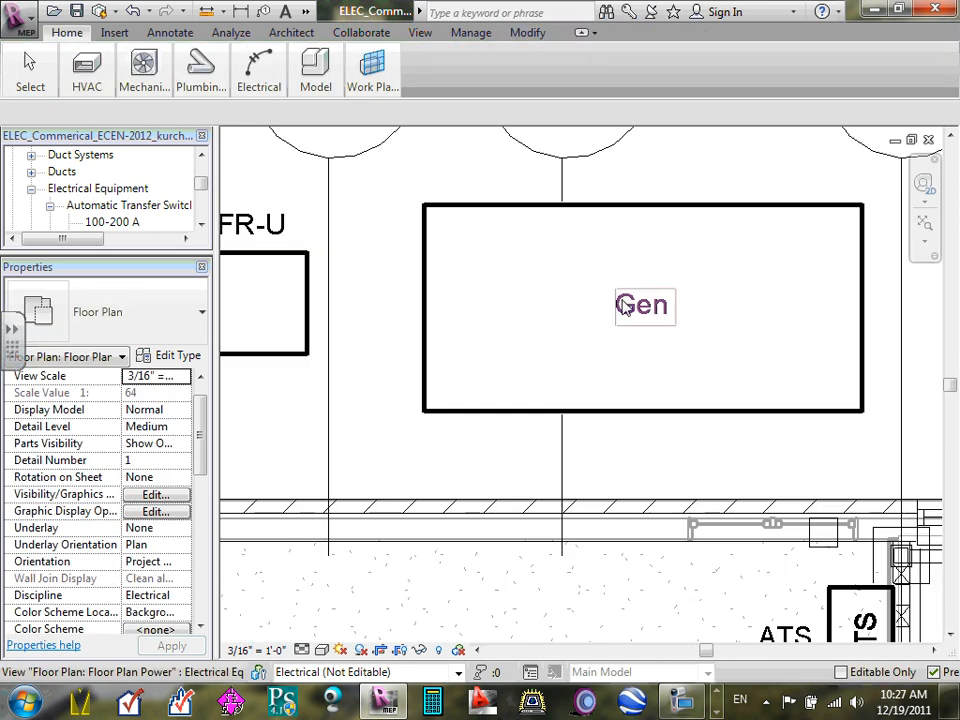
{"action": "left_click", "coordinate": [638, 314]}
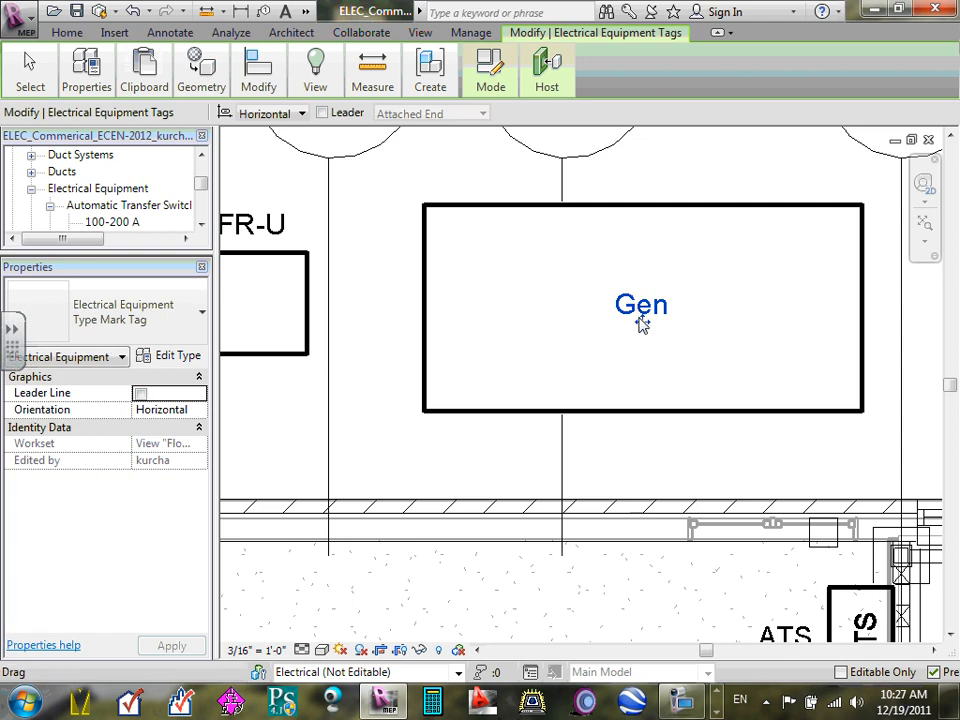
{"action": "left_click_drag", "start_coordinate": [641, 324], "coordinate": [673, 199]}
{"action": "scroll", "coordinate": [660, 212], "scroll_direction": "down", "scroll_amount": 1}
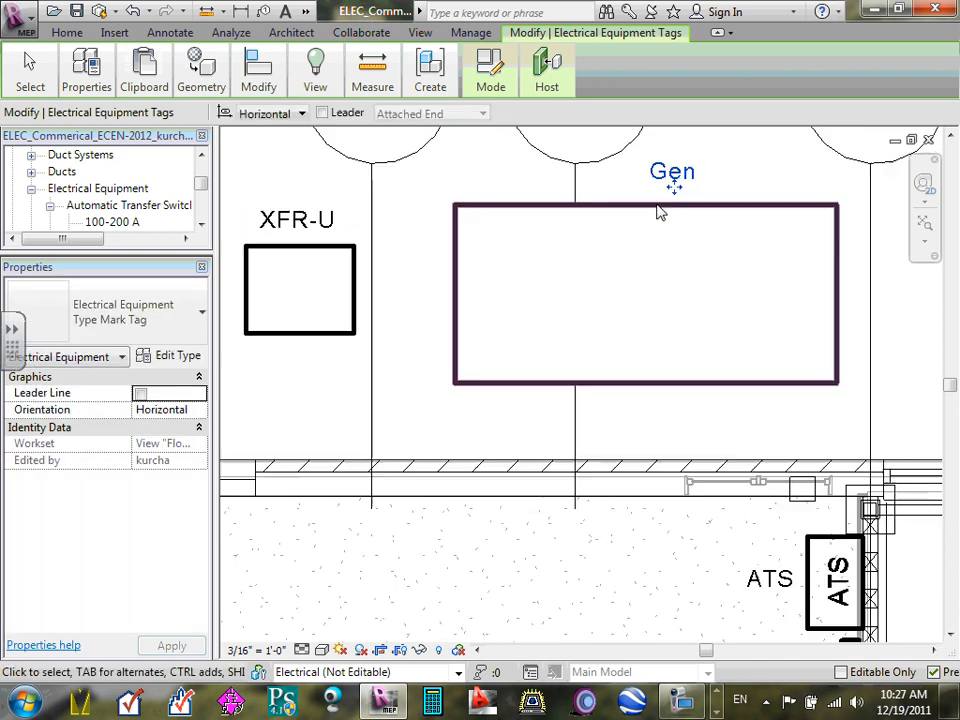
{"action": "scroll", "coordinate": [650, 220], "scroll_direction": "down", "scroll_amount": 3}
{"action": "scroll", "coordinate": [503, 228], "scroll_direction": "up", "scroll_amount": 2}
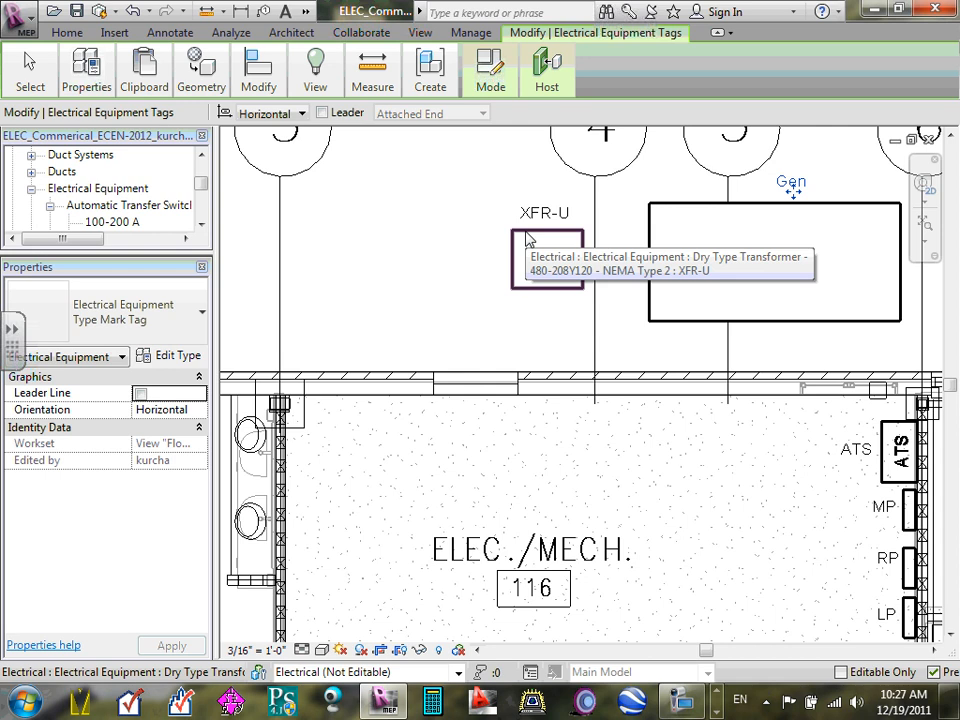
- Duplicate the 225 kVA type of transformer XFR-U under the name 225 kVA (13.8KV)
{"action": "left_click", "coordinate": [527, 238]}
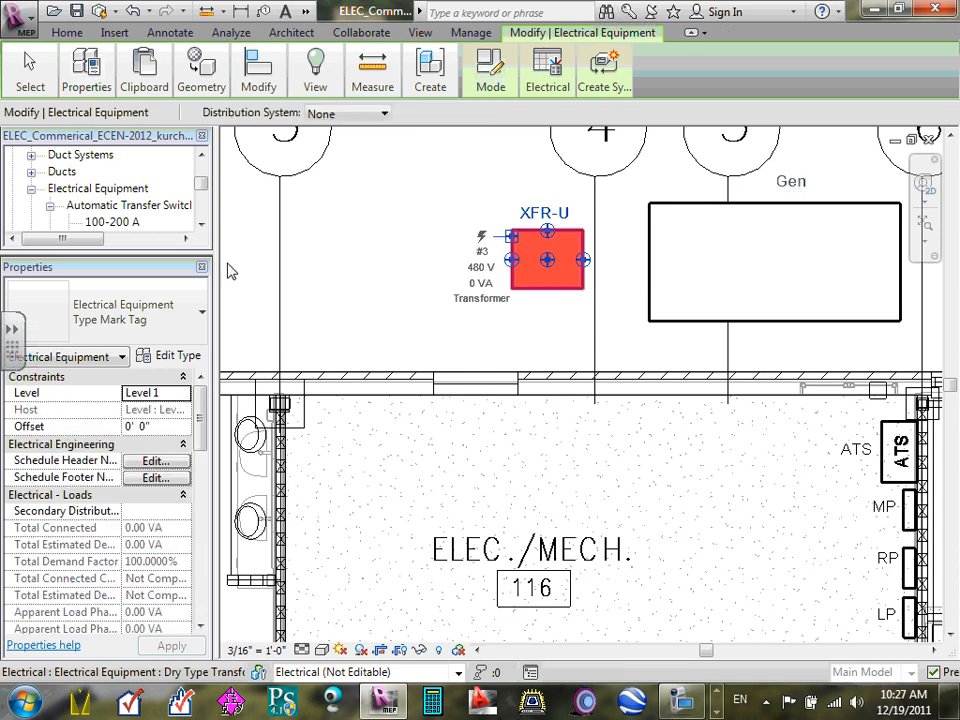
{"action": "mouse_move", "coordinate": [201, 440]}
{"action": "left_mouse_down"}
{"action": "mouse_move", "coordinate": [204, 597]}
{"action": "mouse_move", "coordinate": [190, 425]}
{"action": "left_mouse_up"}
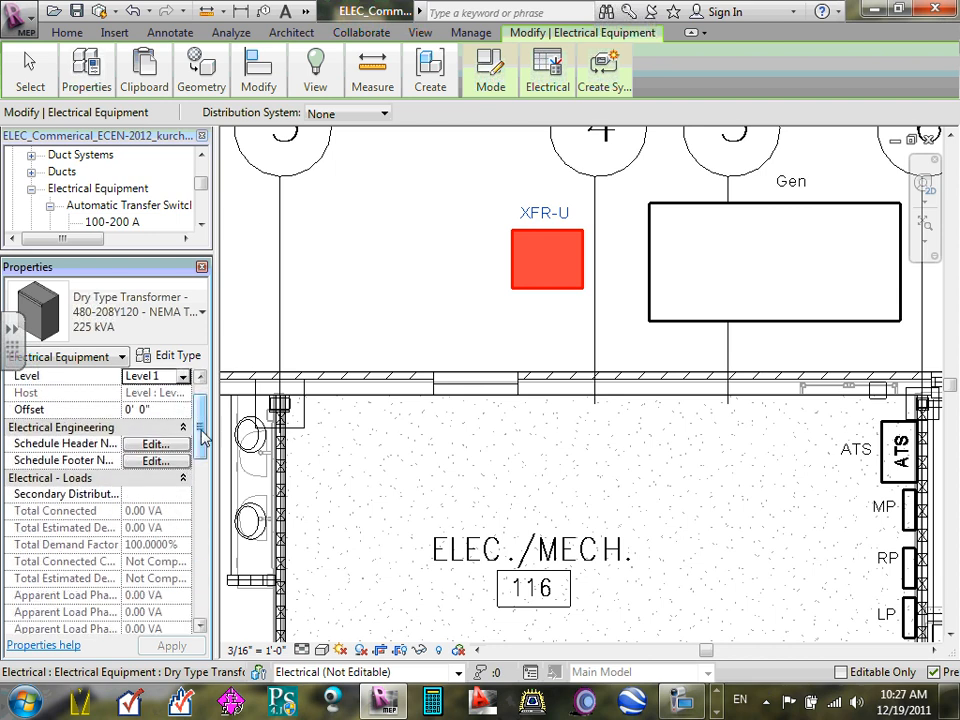
{"action": "left_click", "coordinate": [190, 362]}
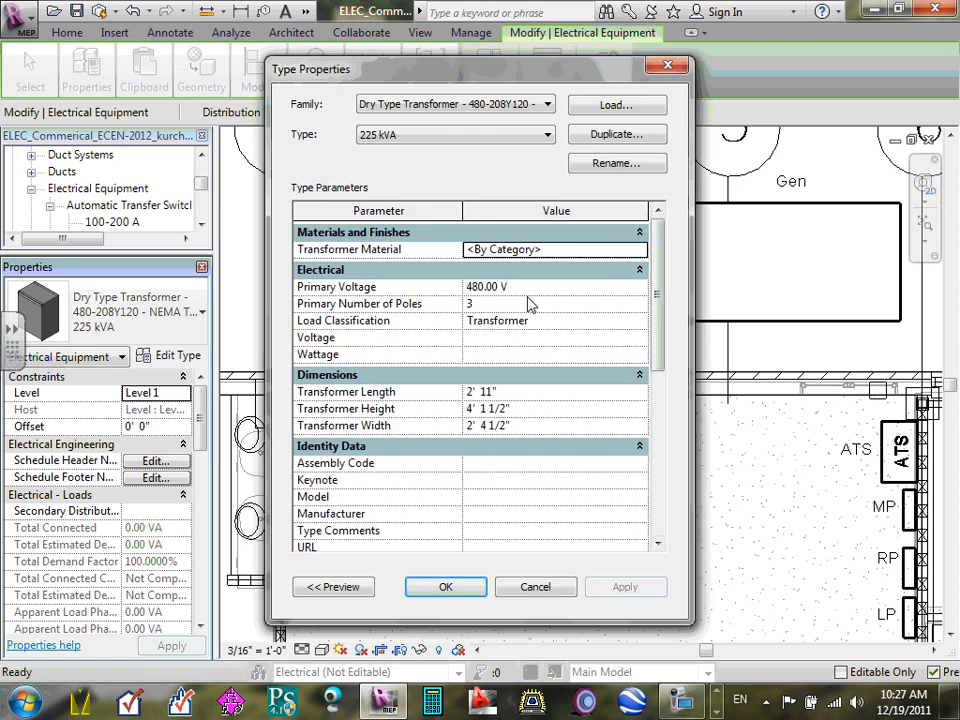
{"action": "left_click", "coordinate": [535, 587]}
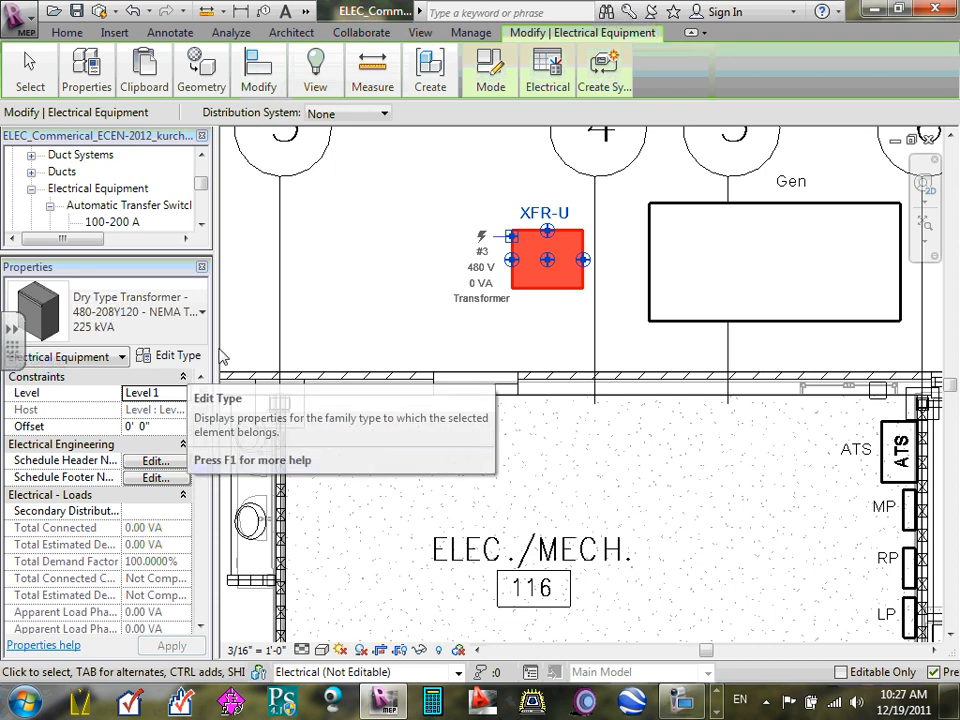
{"action": "left_click", "coordinate": [172, 358]}
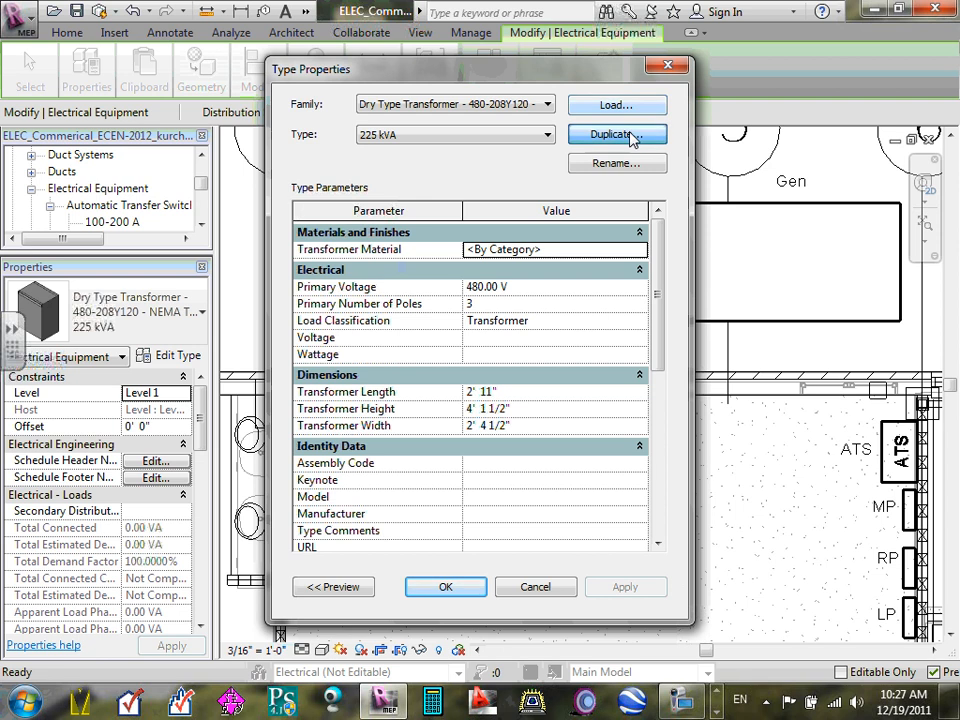
{"action": "left_click", "coordinate": [632, 133]}
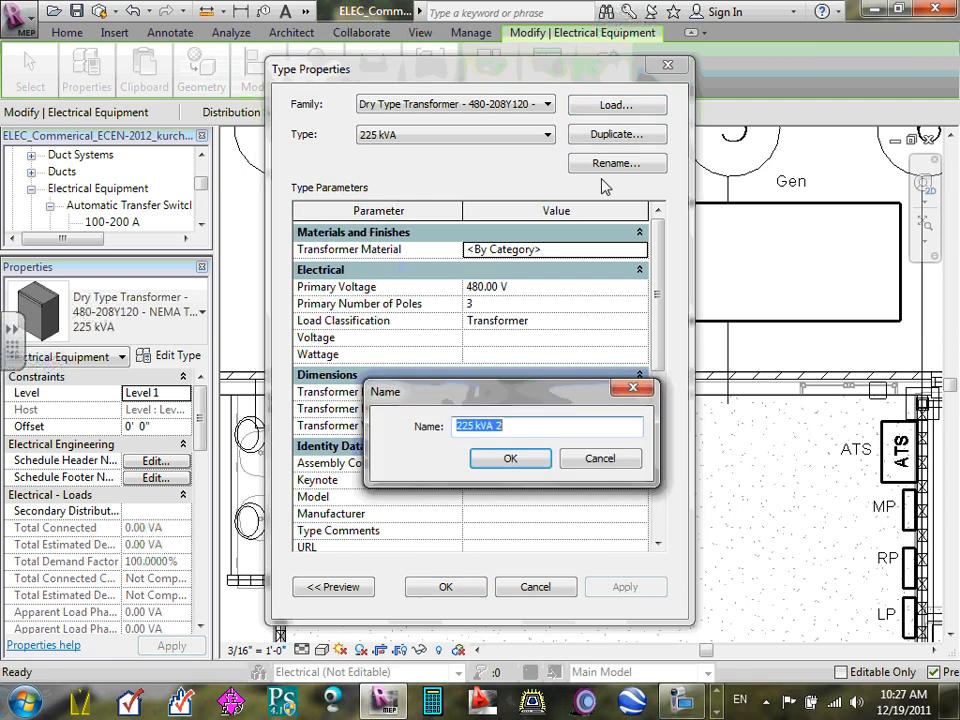
{"action": "double_click", "coordinate": [499, 426]}
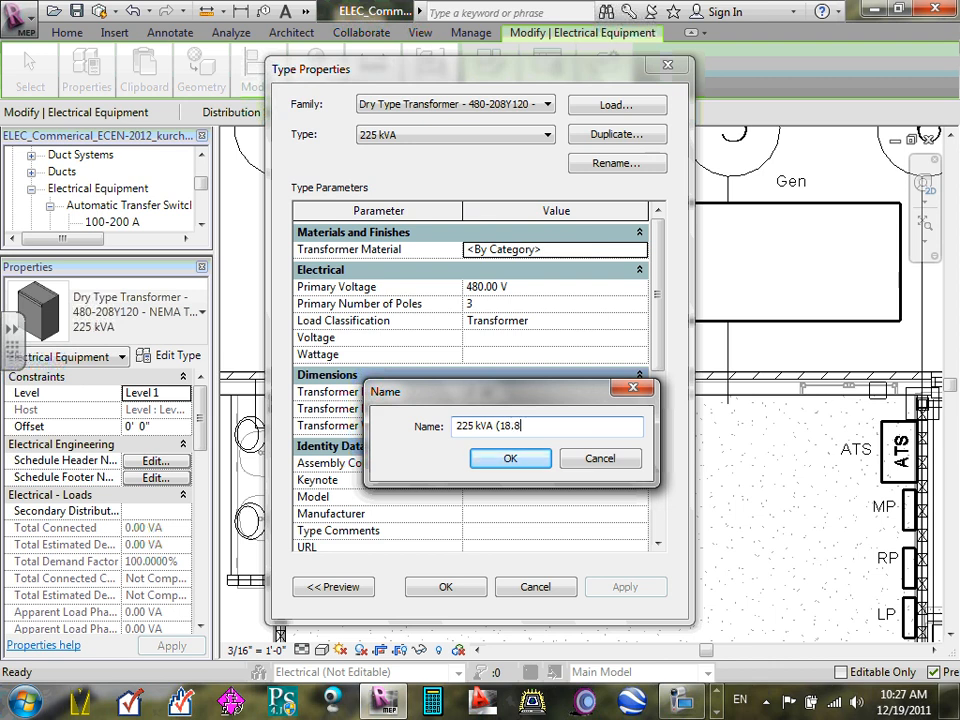
{"action": "type", "text": "V"}
{"action": "type", "text": "3"}
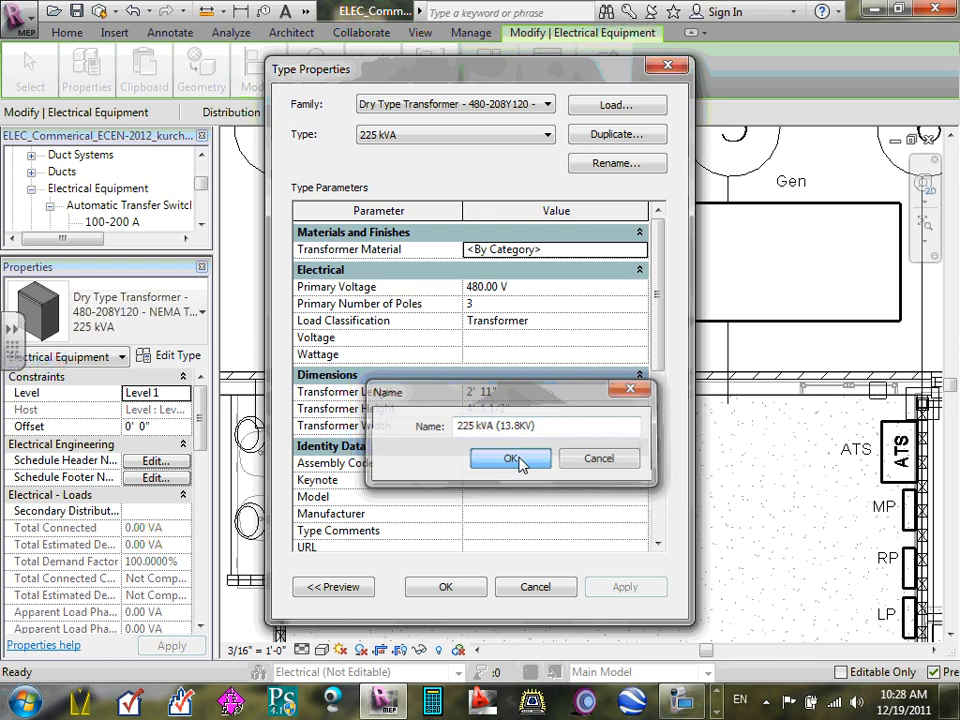
{"action": "left_click", "coordinate": [512, 459]}
- Set the primary voltage of the 225 kVA (13.8KV) type to 13800 V and accept the type properties
{"action": "left_click", "coordinate": [488, 288]}
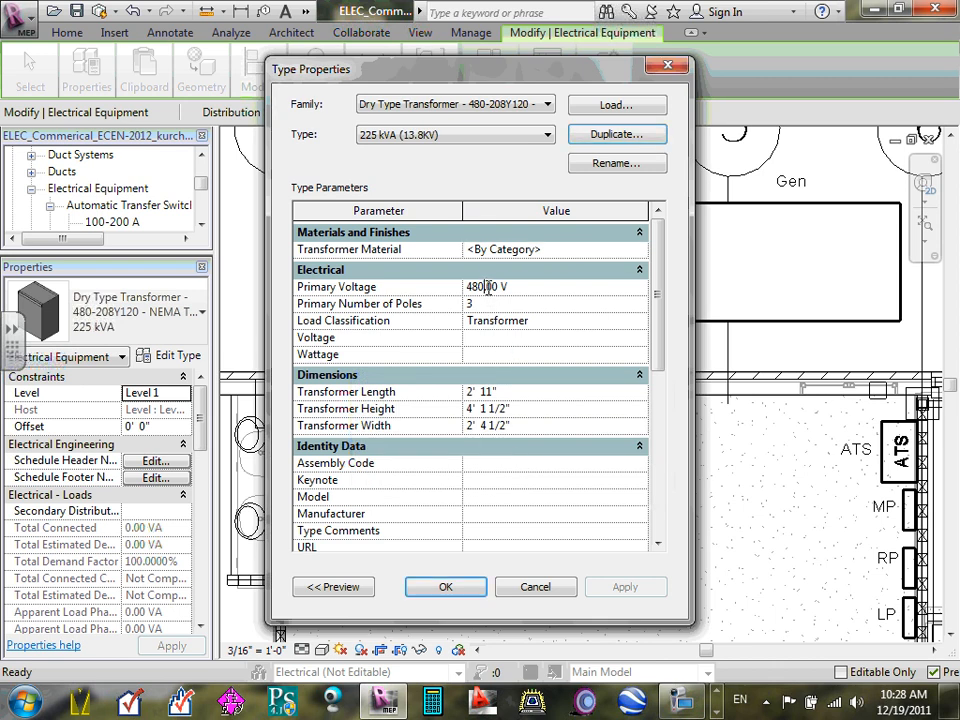
{"action": "left_click_drag", "start_coordinate": [488, 288], "coordinate": [297, 290]}
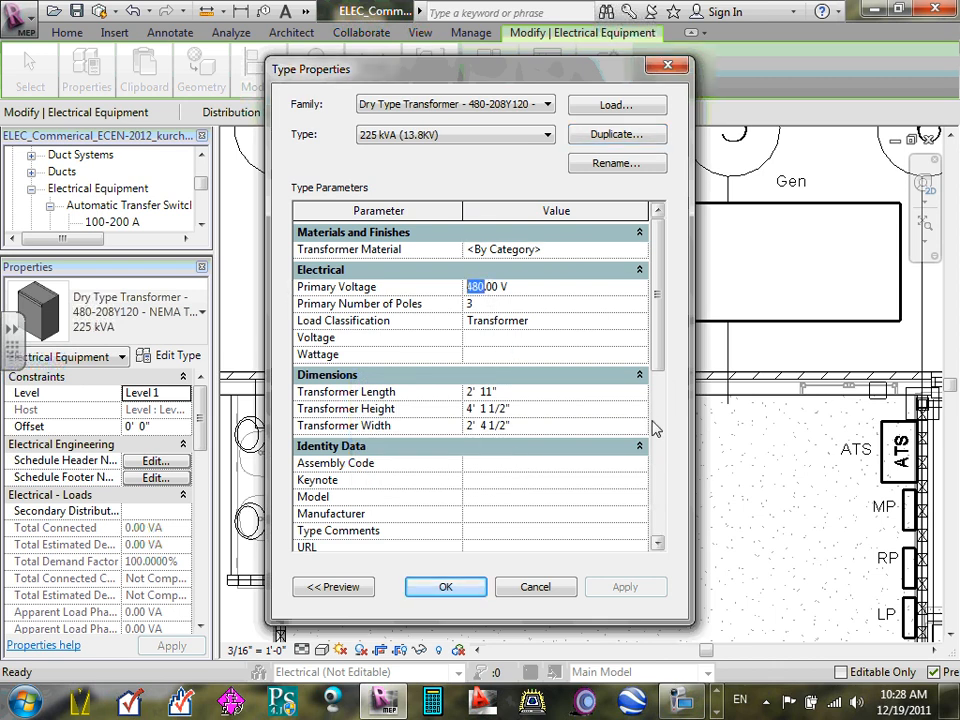
{"action": "type", "text": "13800"}
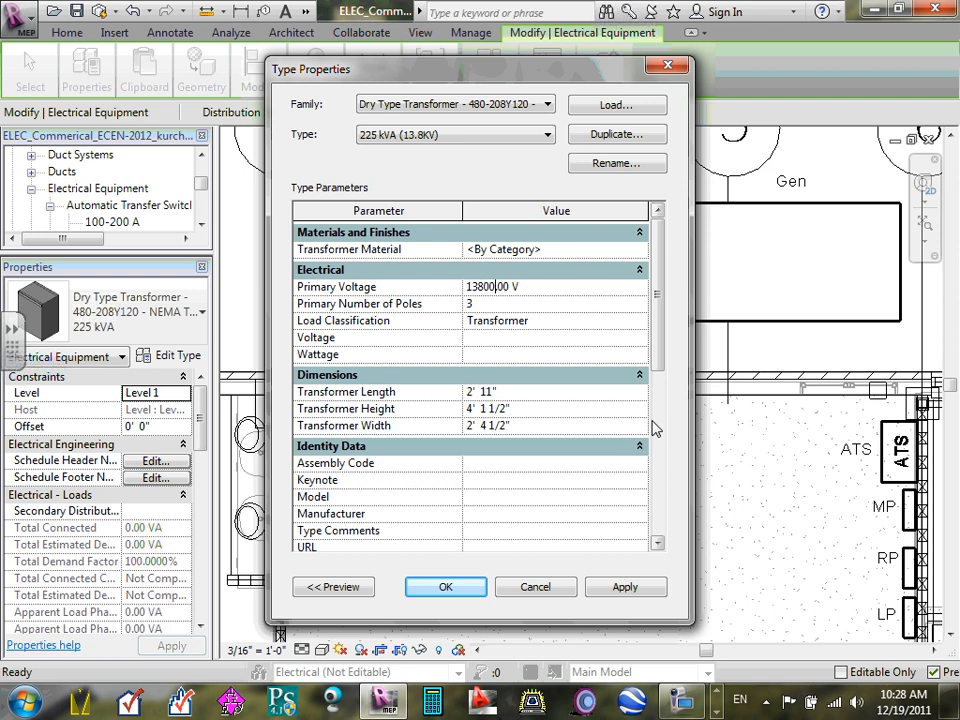
{"action": "left_click", "coordinate": [516, 304]}
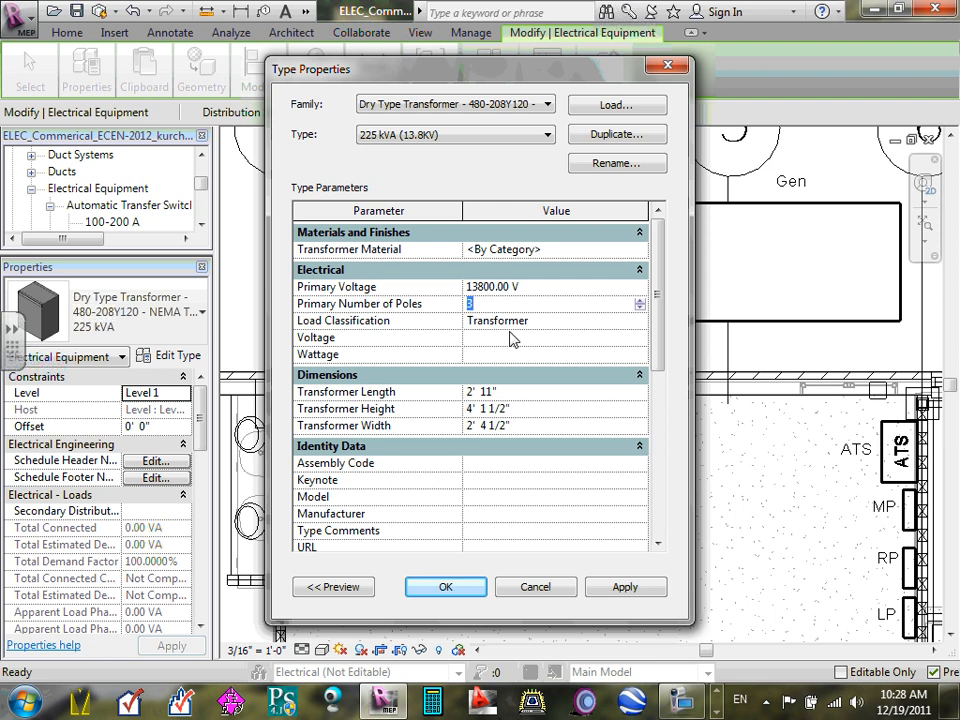
{"action": "left_click_drag", "start_coordinate": [657, 349], "coordinate": [657, 300]}
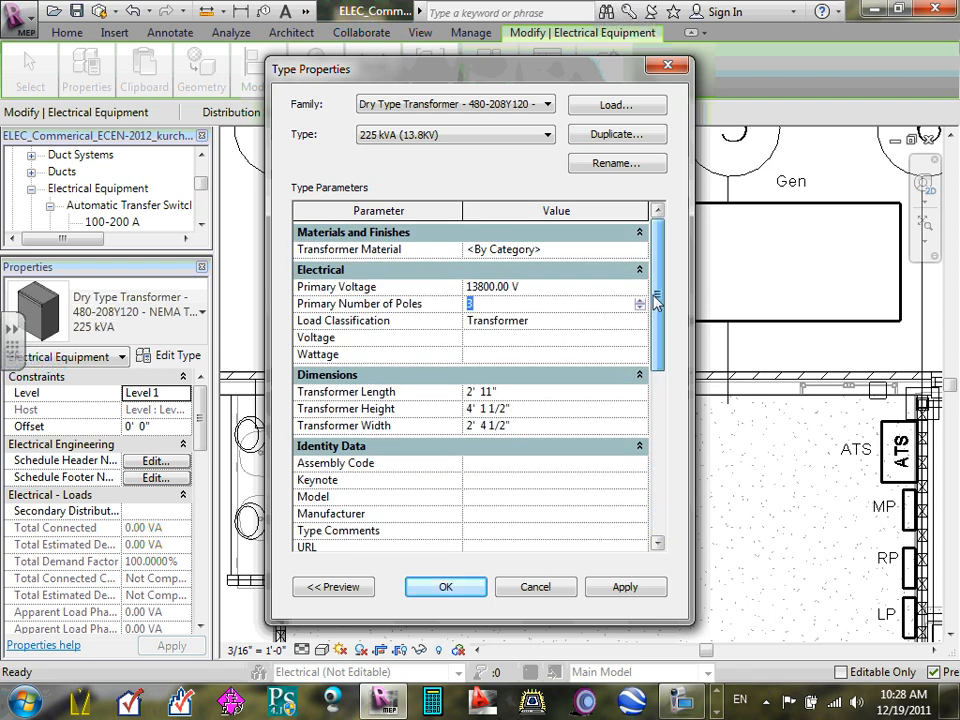
{"action": "left_click", "coordinate": [620, 588]}
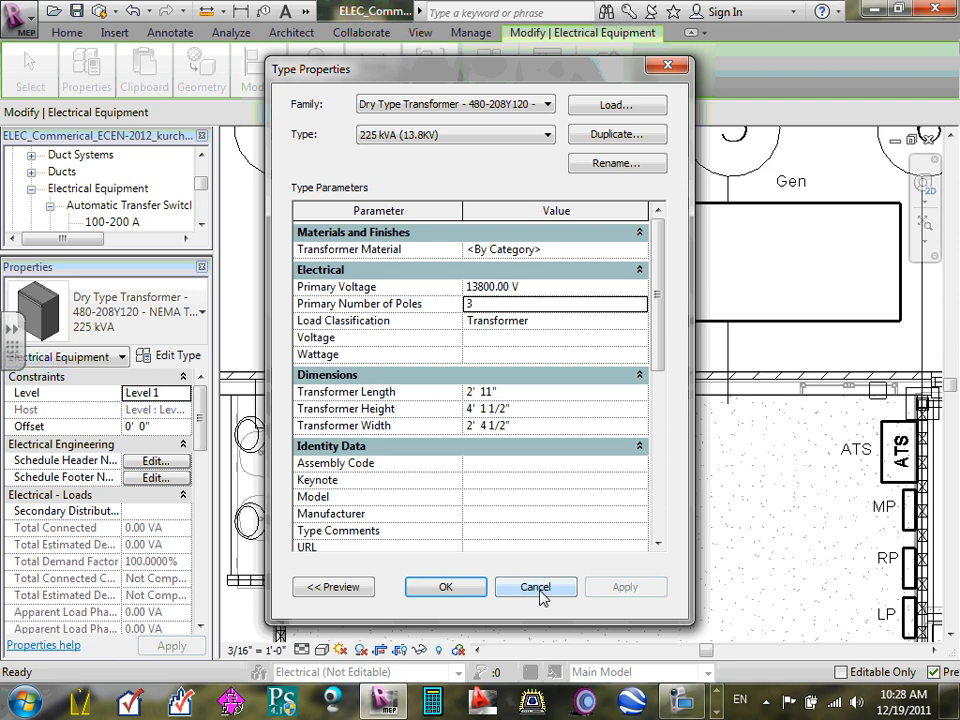
{"action": "left_click", "coordinate": [460, 592]}
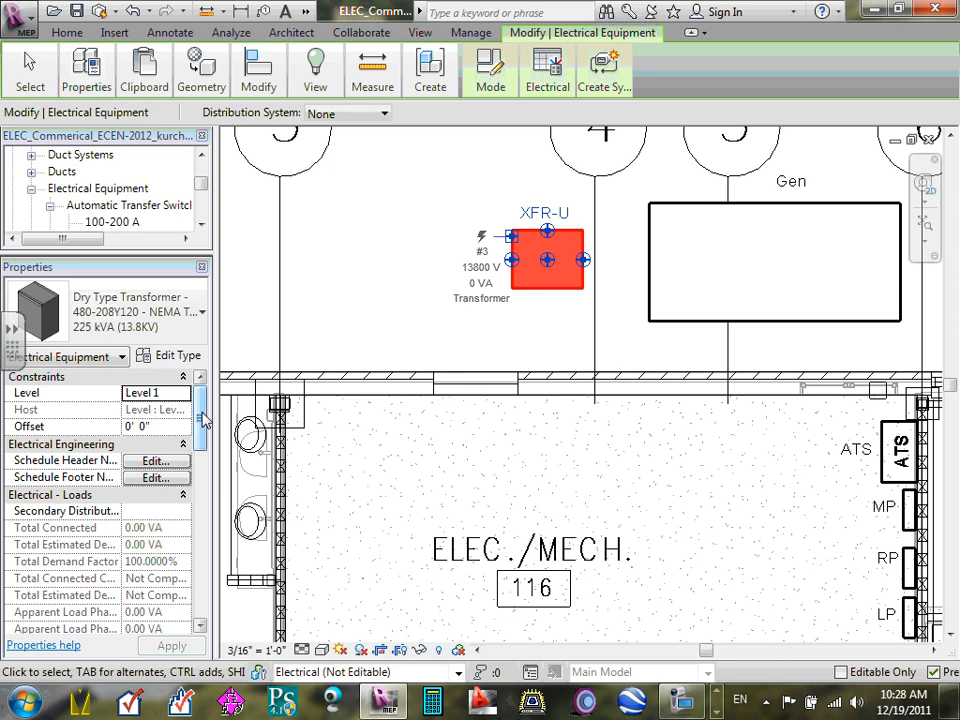
- Look through the properties of transformer XFR-U and check the choices offered for its distribution system
{"action": "left_click_drag", "start_coordinate": [200, 420], "coordinate": [212, 588]}
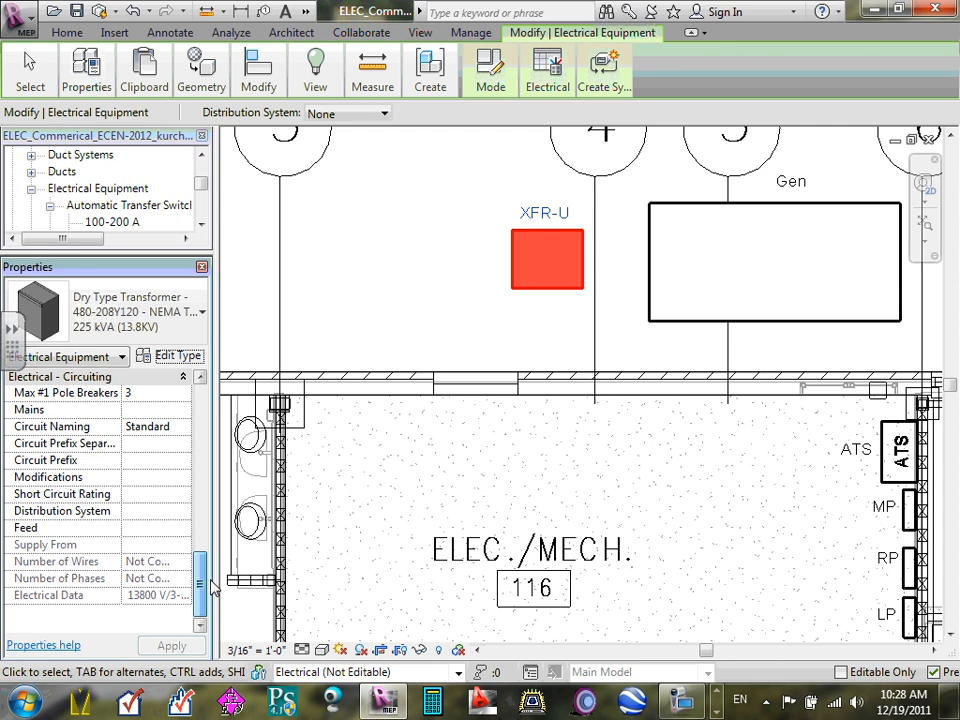
{"action": "left_click_drag", "start_coordinate": [212, 588], "coordinate": [208, 537]}
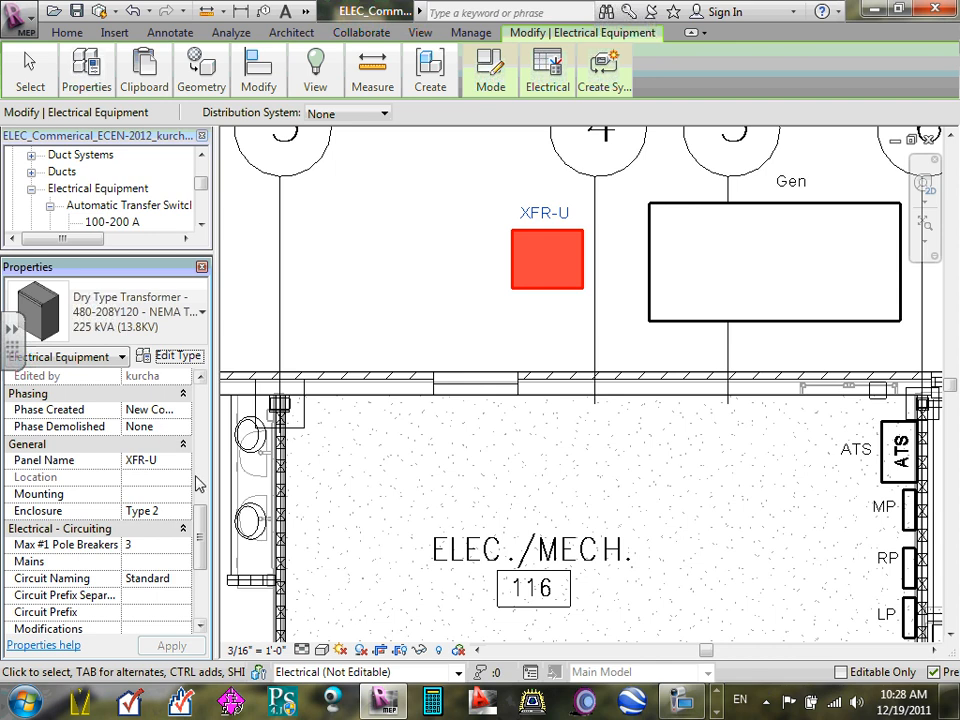
{"action": "scroll", "coordinate": [200, 487], "scroll_direction": "up", "scroll_amount": 3}
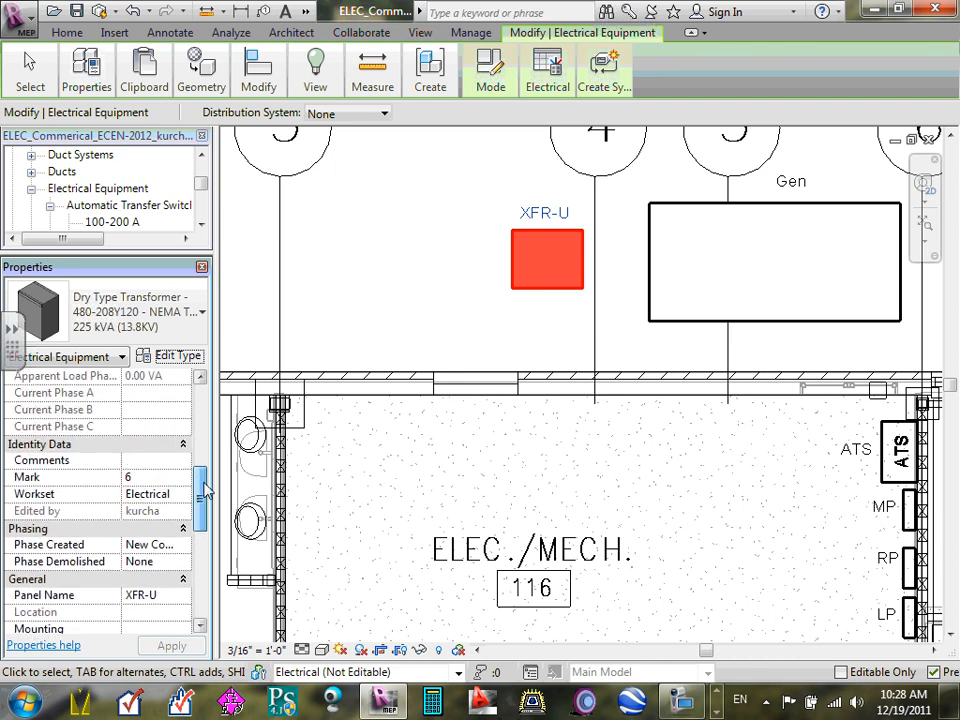
{"action": "left_click_drag", "start_coordinate": [205, 487], "coordinate": [212, 576]}
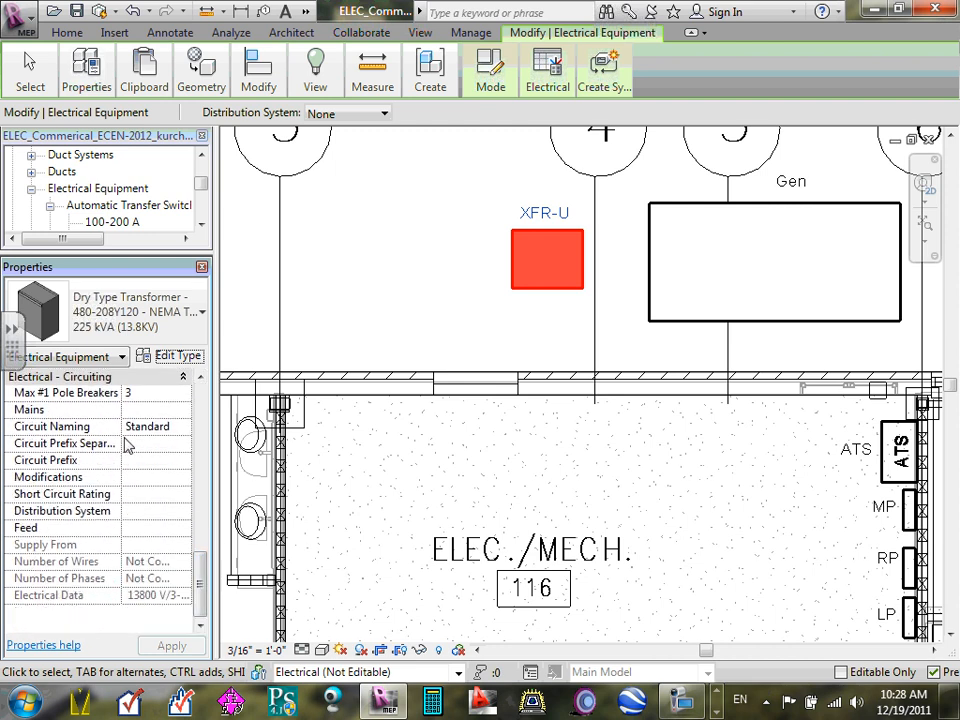
{"action": "left_click", "coordinate": [182, 512]}
{"action": "left_click", "coordinate": [183, 515]}
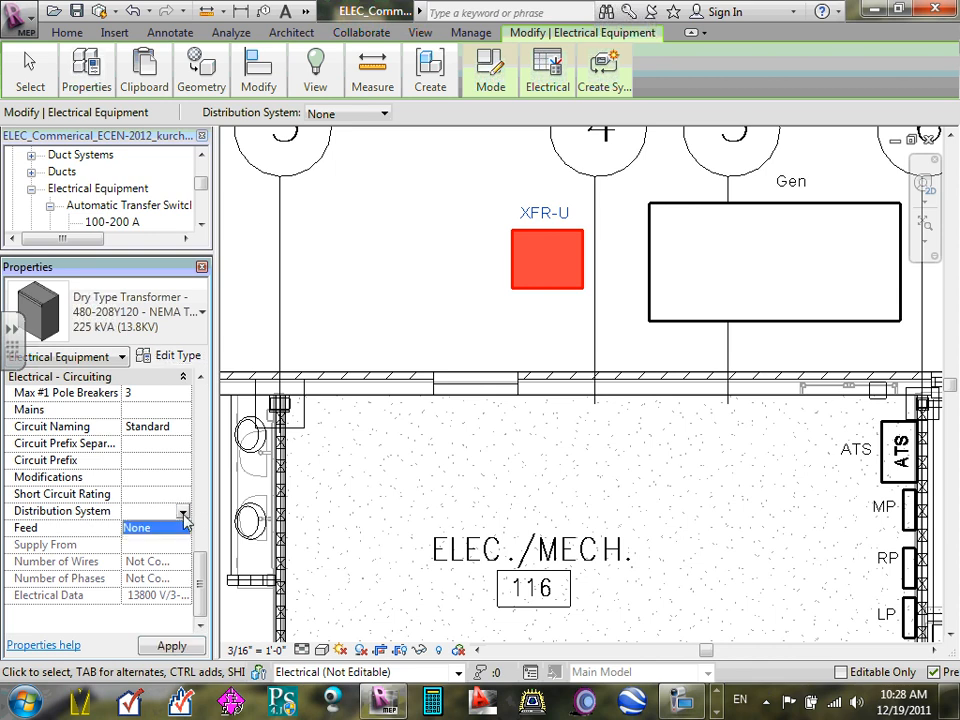
{"action": "left_click", "coordinate": [183, 515]}
{"action": "left_click", "coordinate": [183, 515]}
{"action": "left_click", "coordinate": [163, 510]}
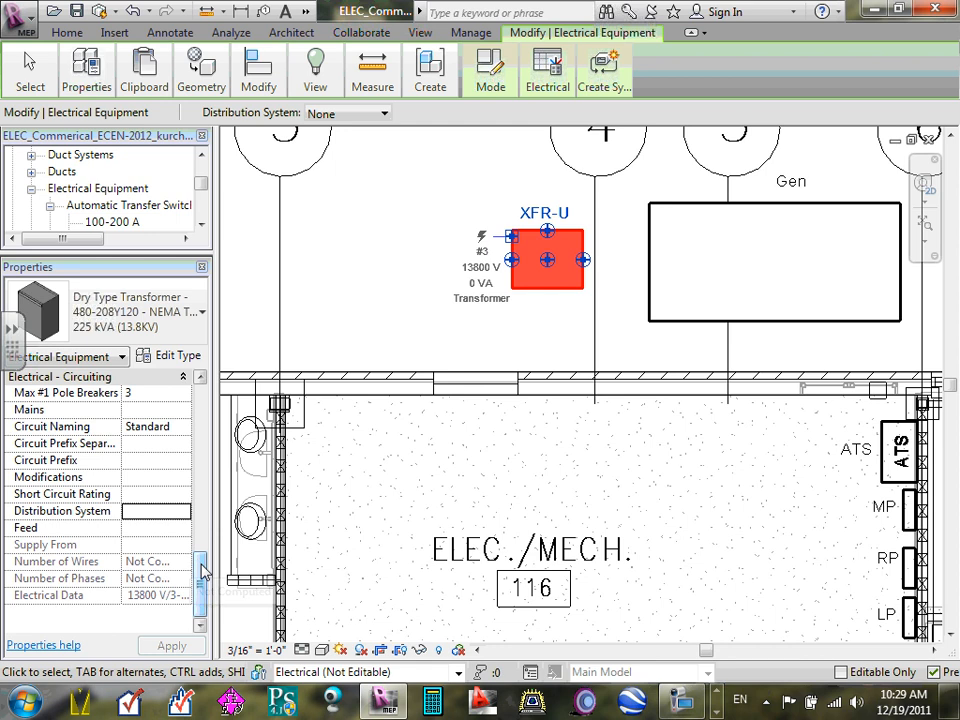
- Collapse XFR-U's electrical engineering and loads properties and examine its identity, phasing, general and circuiting properties
{"action": "scroll", "coordinate": [198, 588], "scroll_direction": "up", "scroll_amount": 1}
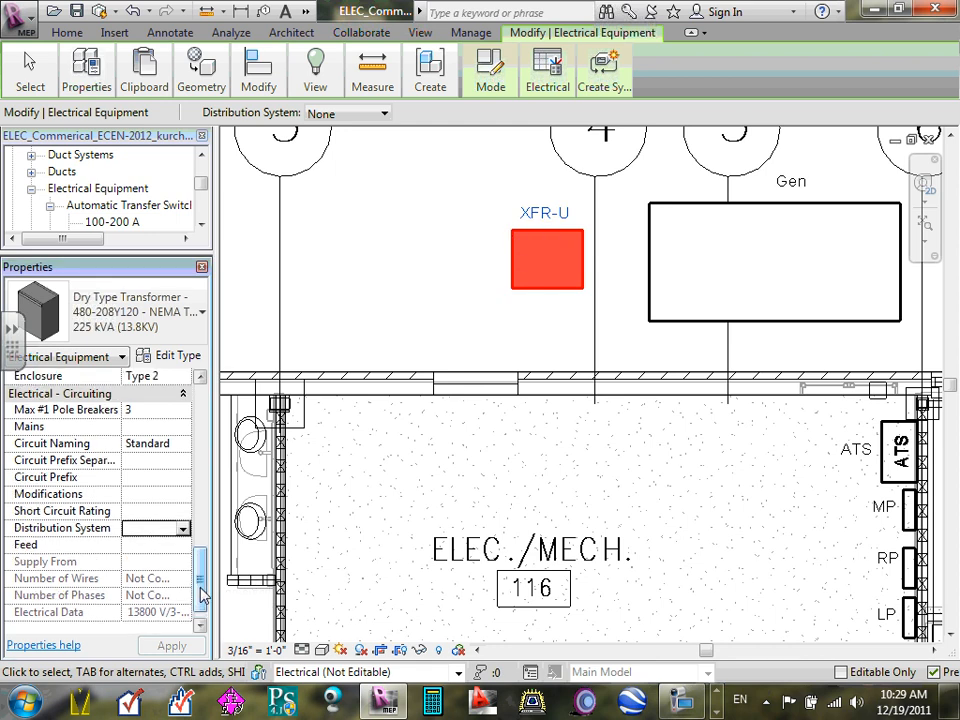
{"action": "left_click_drag", "start_coordinate": [201, 588], "coordinate": [200, 575]}
{"action": "left_click", "coordinate": [183, 580]}
{"action": "left_click", "coordinate": [183, 580]}
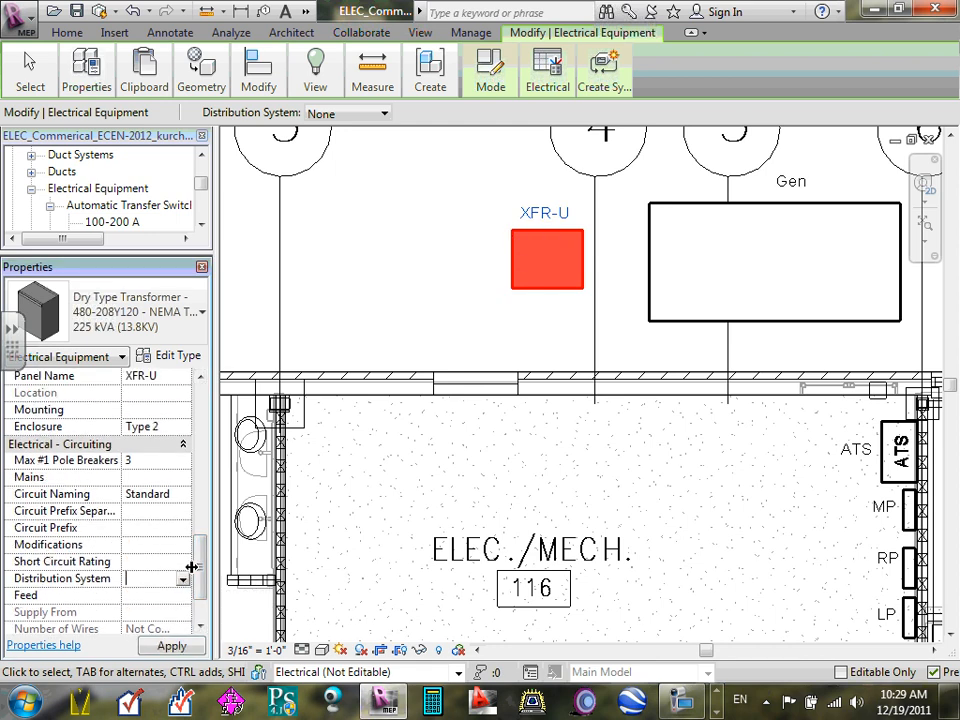
{"action": "left_click_drag", "start_coordinate": [198, 572], "coordinate": [200, 395]}
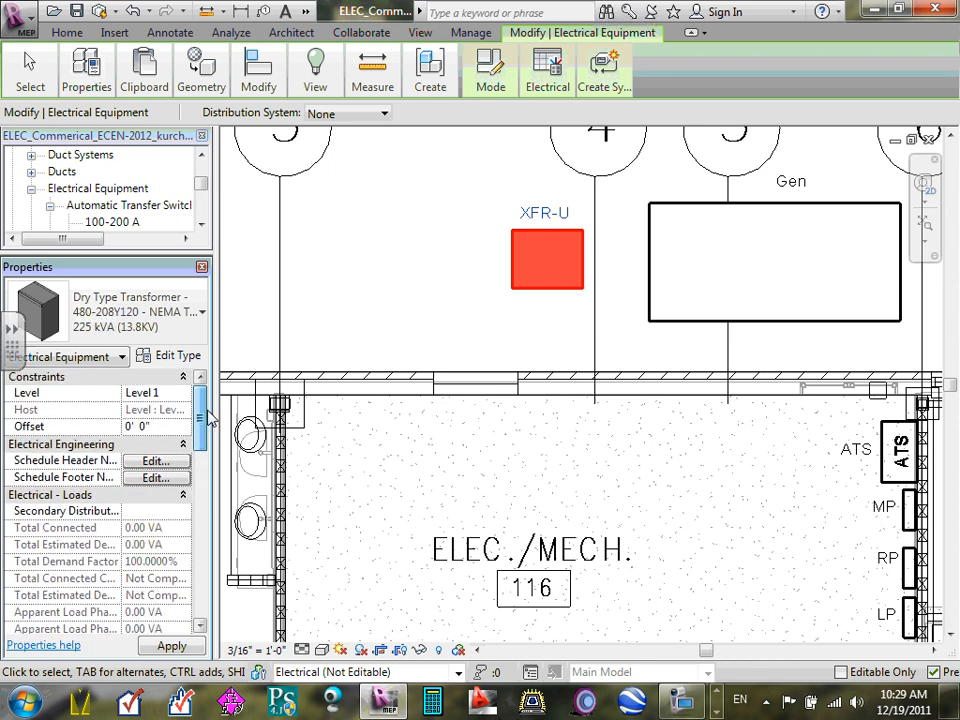
{"action": "left_click", "coordinate": [182, 446]}
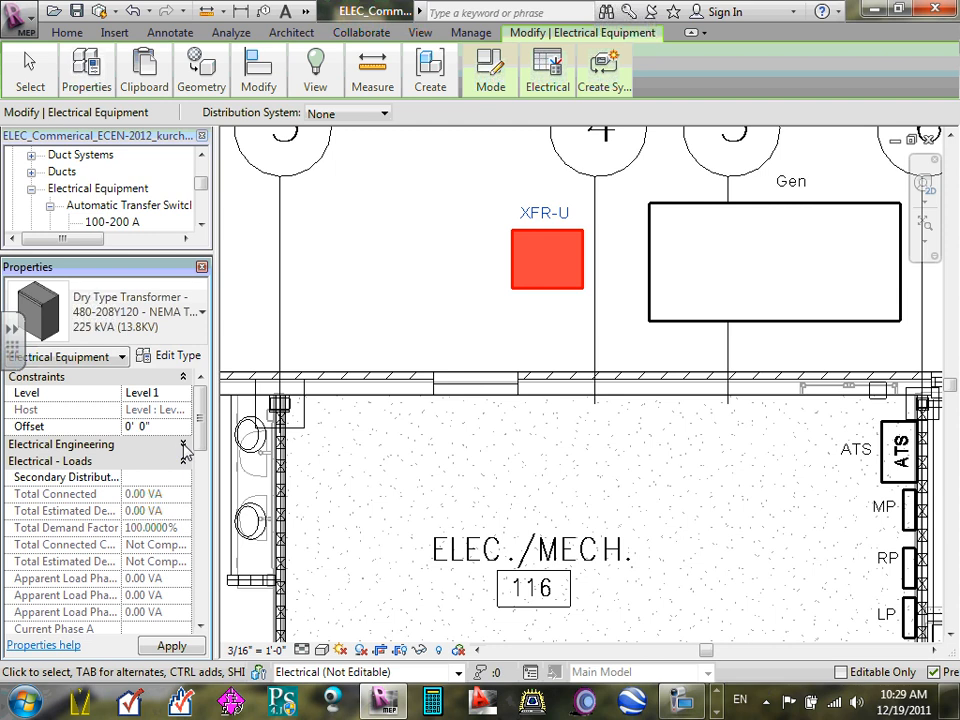
{"action": "left_click", "coordinate": [183, 459]}
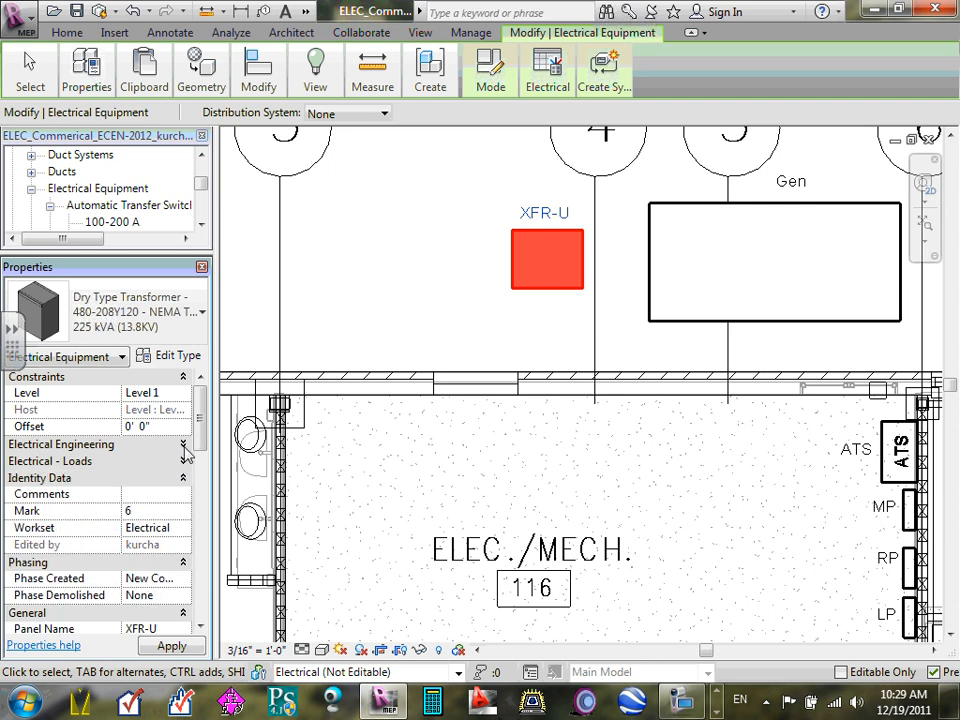
{"action": "left_click_drag", "start_coordinate": [205, 416], "coordinate": [200, 466]}
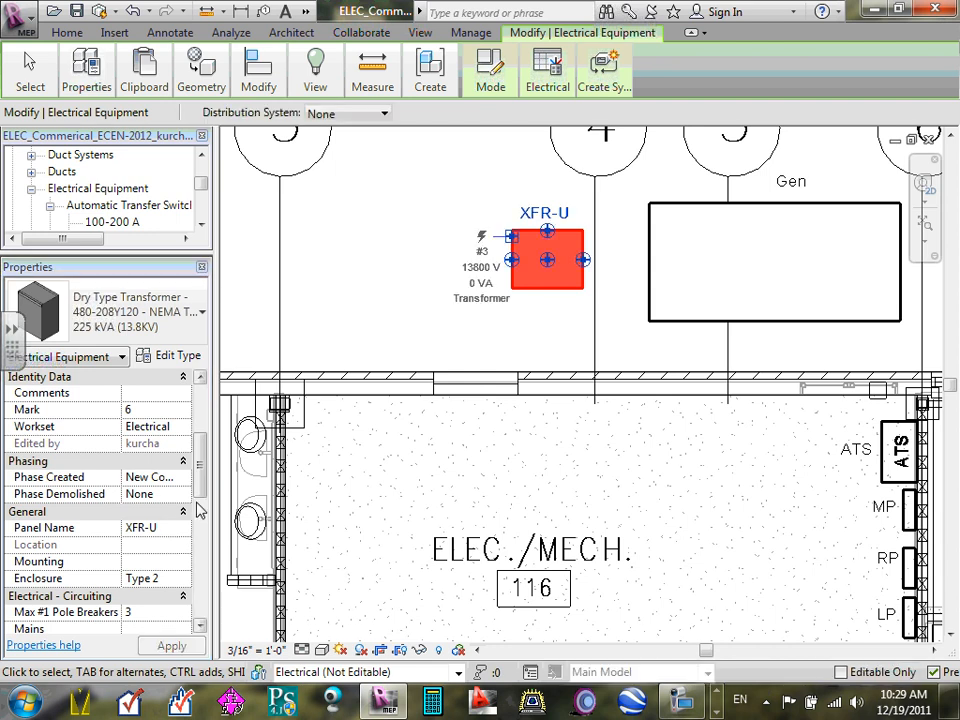
{"action": "left_click_drag", "start_coordinate": [197, 508], "coordinate": [200, 575]}
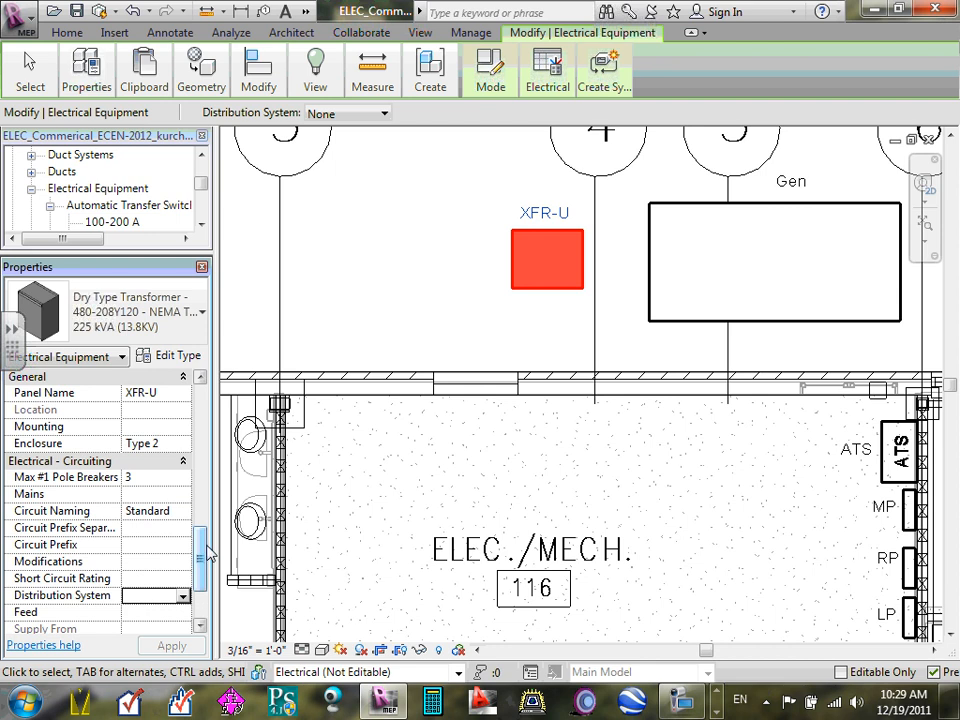
{"action": "left_click_drag", "start_coordinate": [199, 553], "coordinate": [202, 401]}
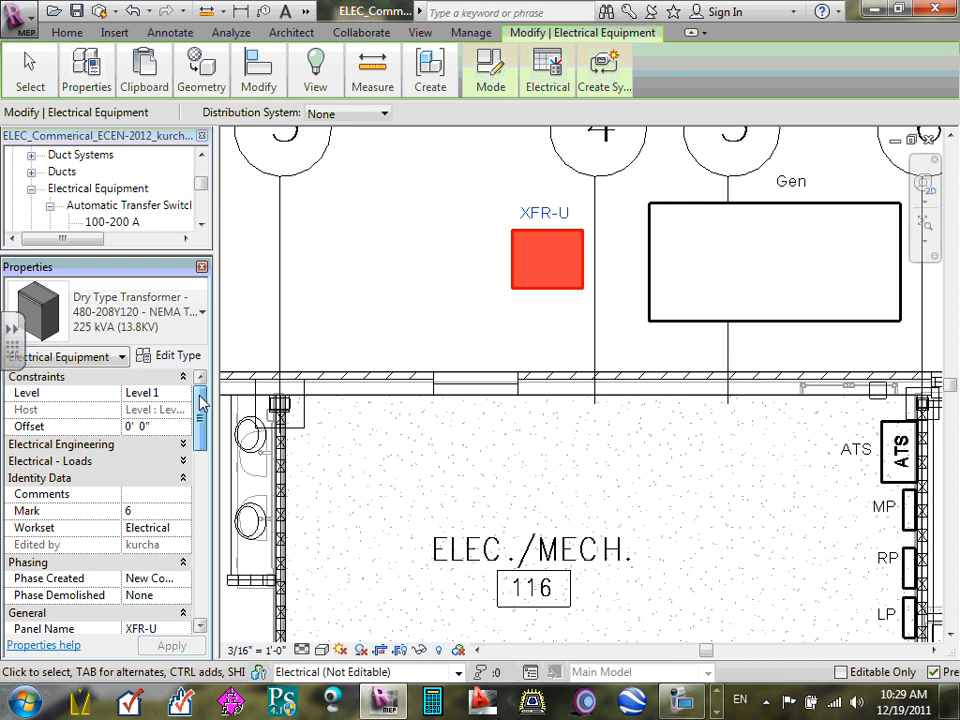
- Expand the electrical loads properties of XFR-U and set its secondary distribution system to 120/208 Wye
{"action": "left_click", "coordinate": [184, 461]}
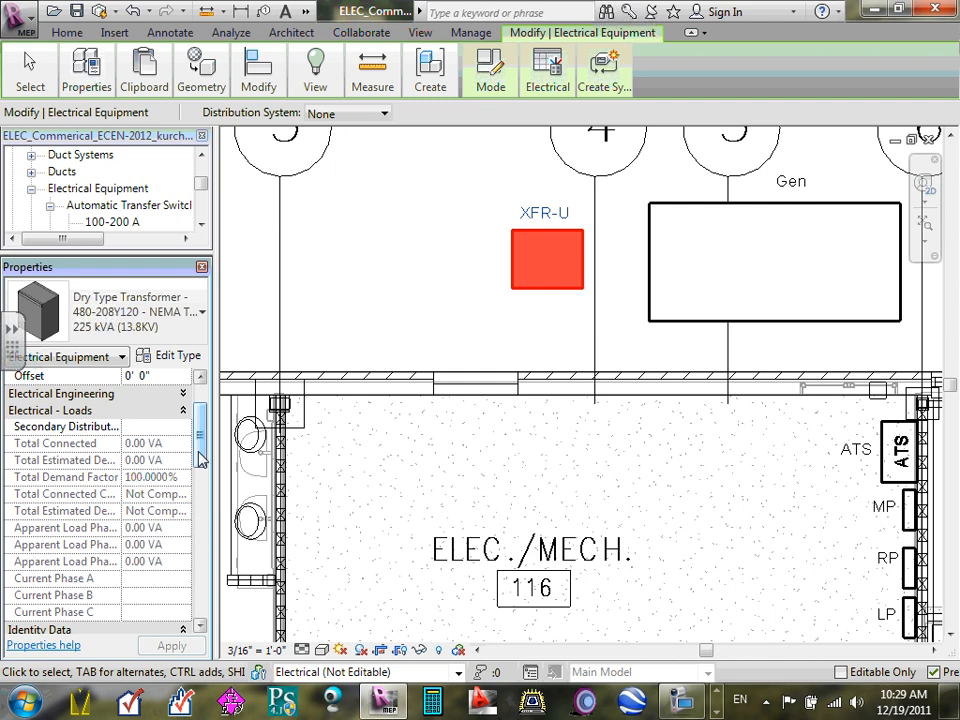
{"action": "mouse_move", "coordinate": [202, 443]}
{"action": "left_mouse_down"}
{"action": "mouse_move", "coordinate": [205, 464]}
{"action": "mouse_move", "coordinate": [203, 444]}
{"action": "left_mouse_up"}
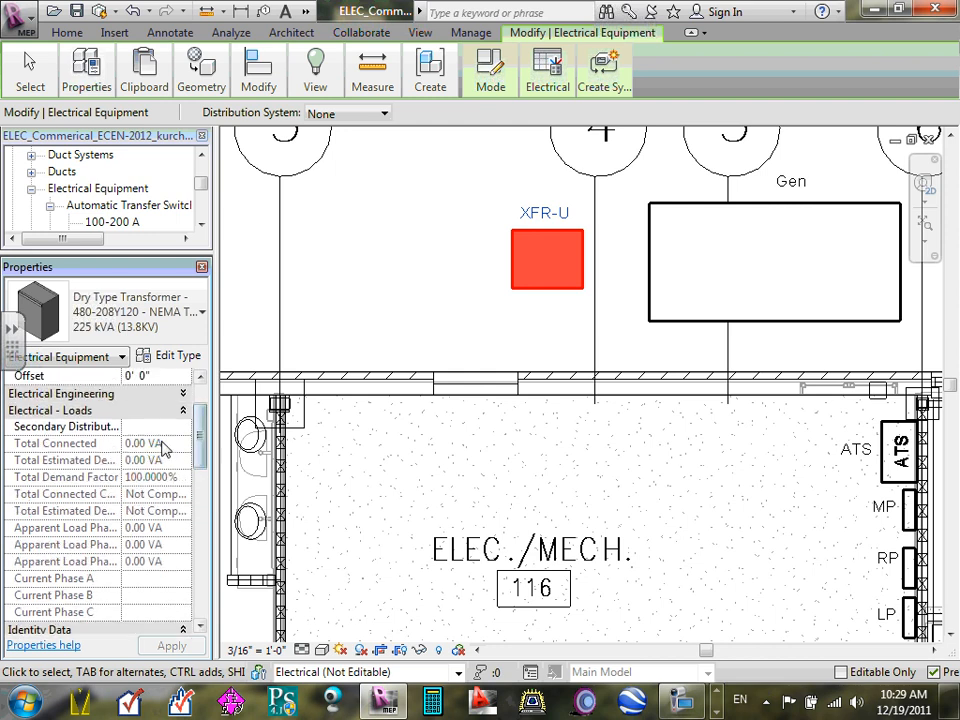
{"action": "left_click", "coordinate": [163, 429]}
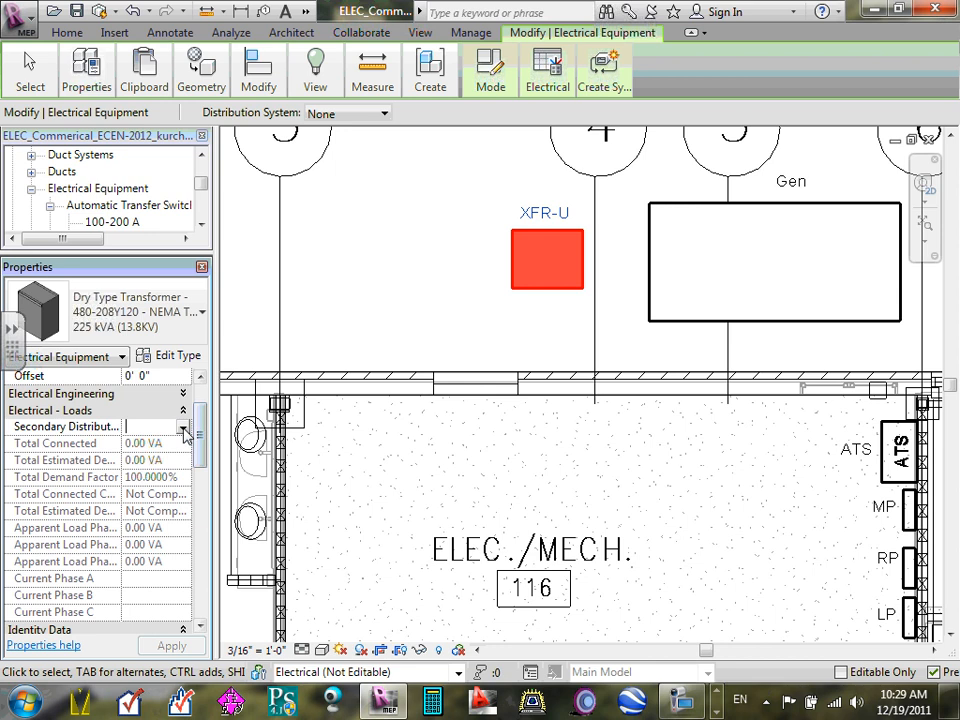
{"action": "left_click", "coordinate": [184, 428]}
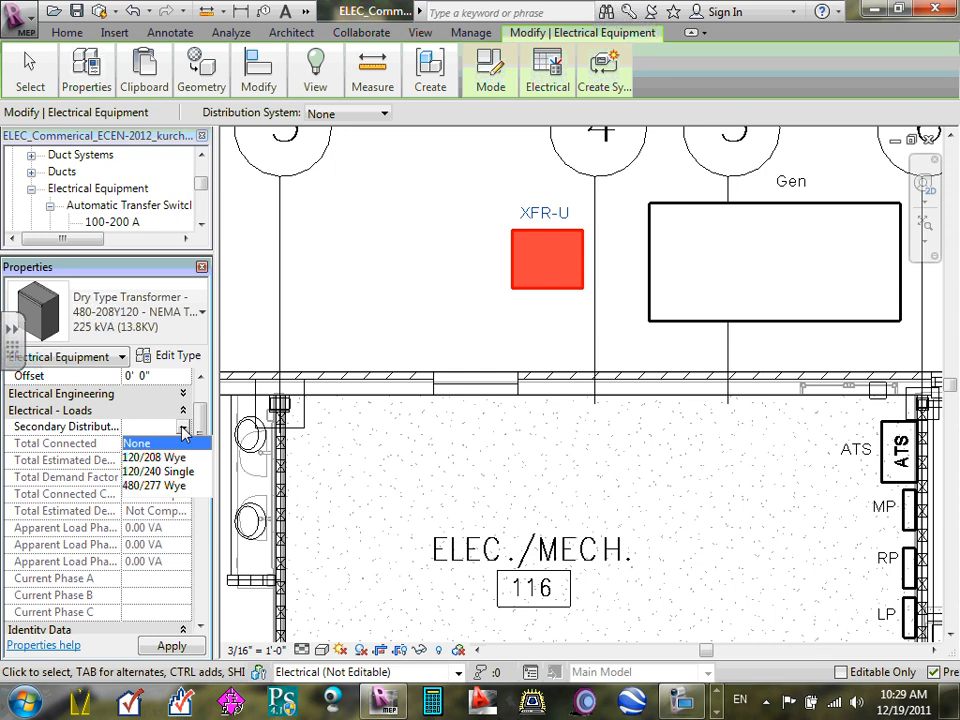
{"action": "left_click", "coordinate": [160, 457]}
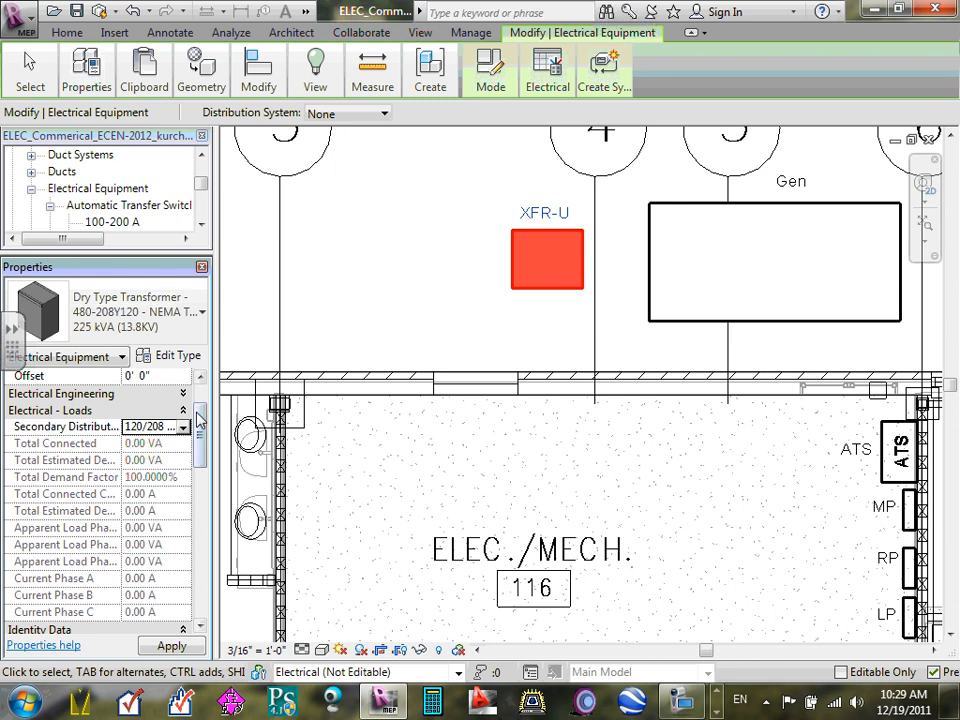
{"action": "left_click", "coordinate": [183, 410]}
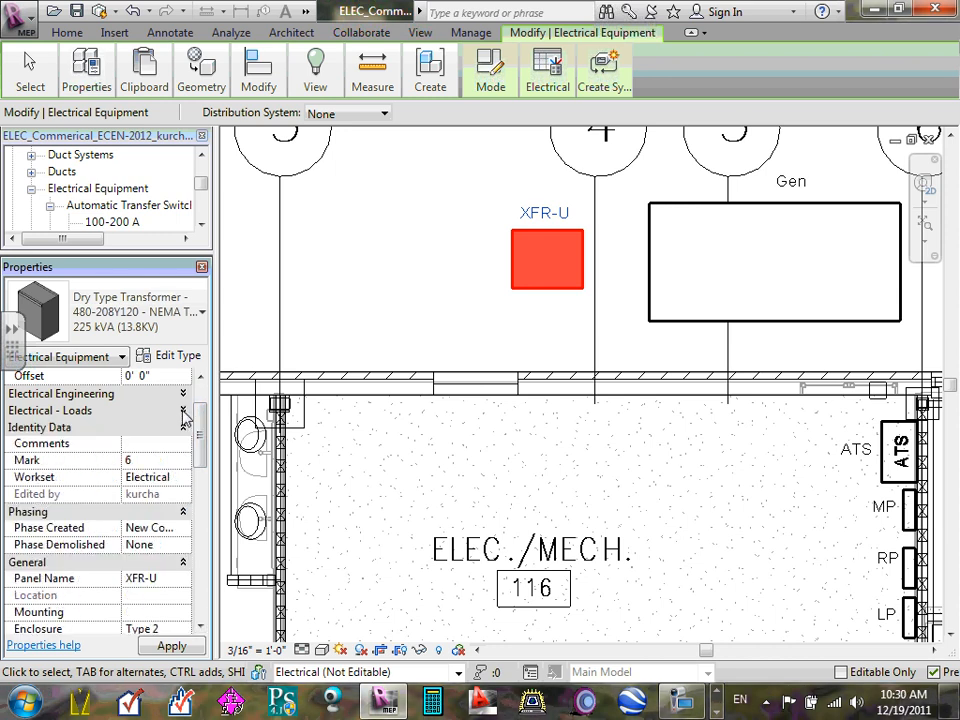
{"action": "left_click", "coordinate": [183, 410]}
{"action": "left_click", "coordinate": [186, 427]}
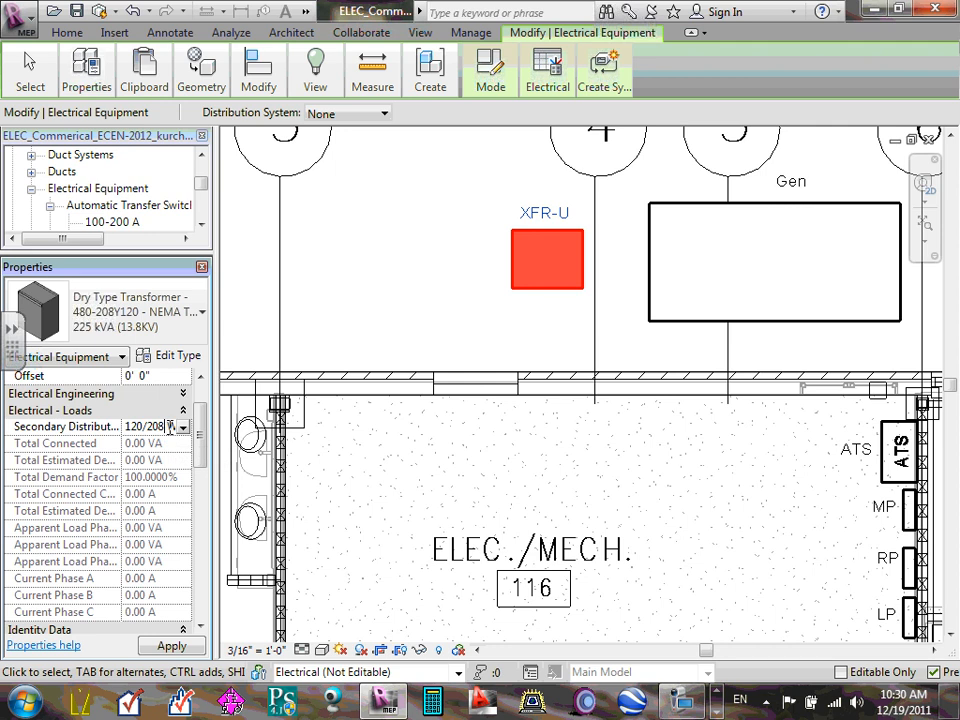
{"action": "left_click", "coordinate": [184, 427]}
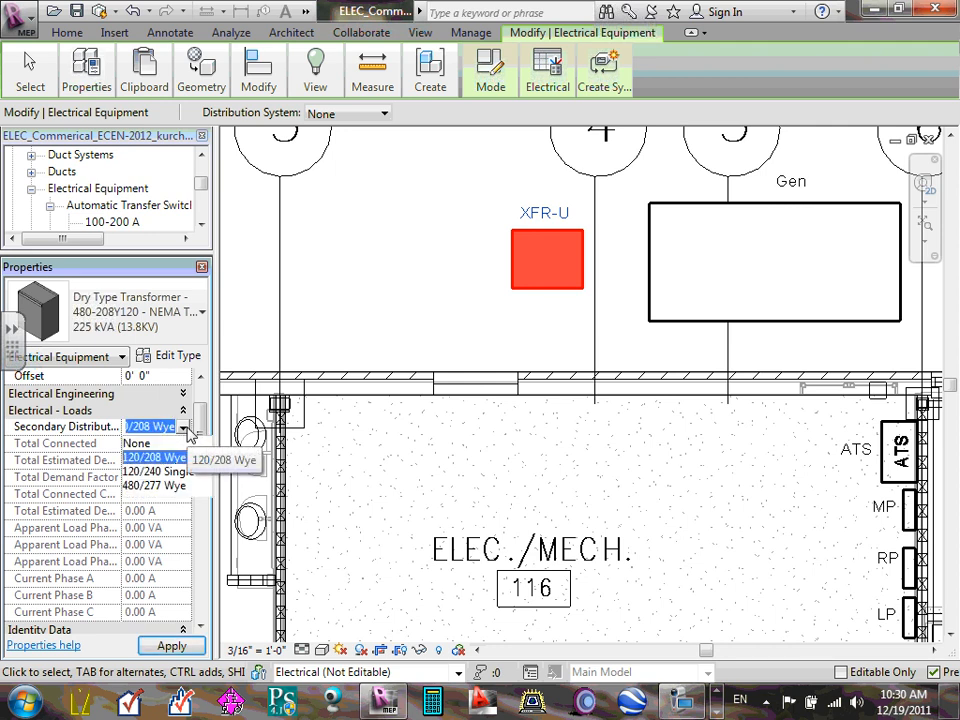
{"action": "left_click", "coordinate": [186, 432]}
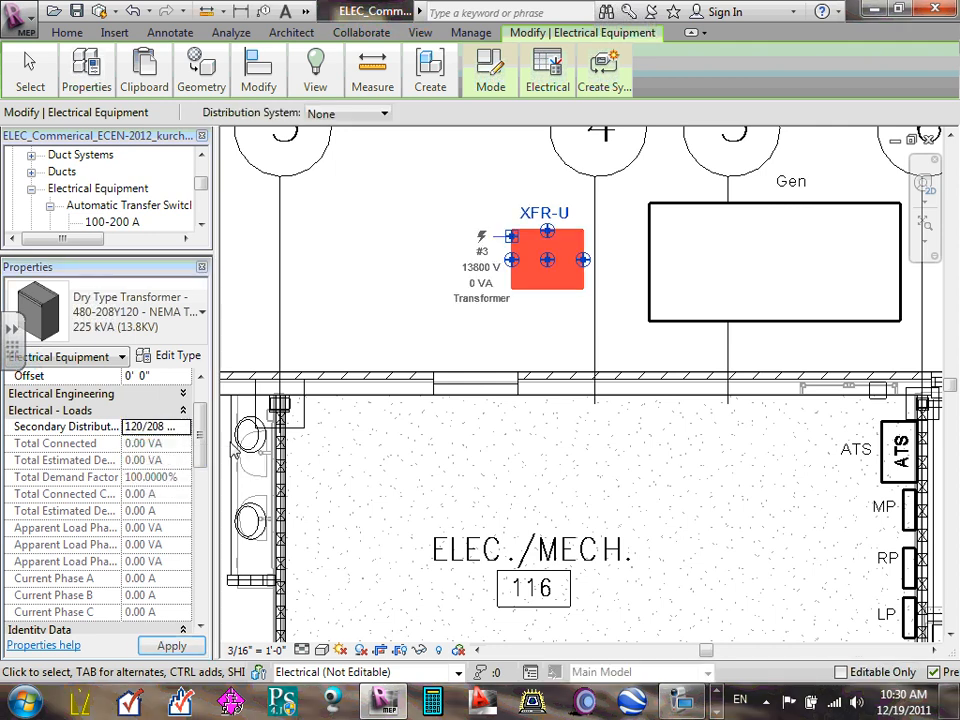
{"action": "left_click", "coordinate": [158, 409]}
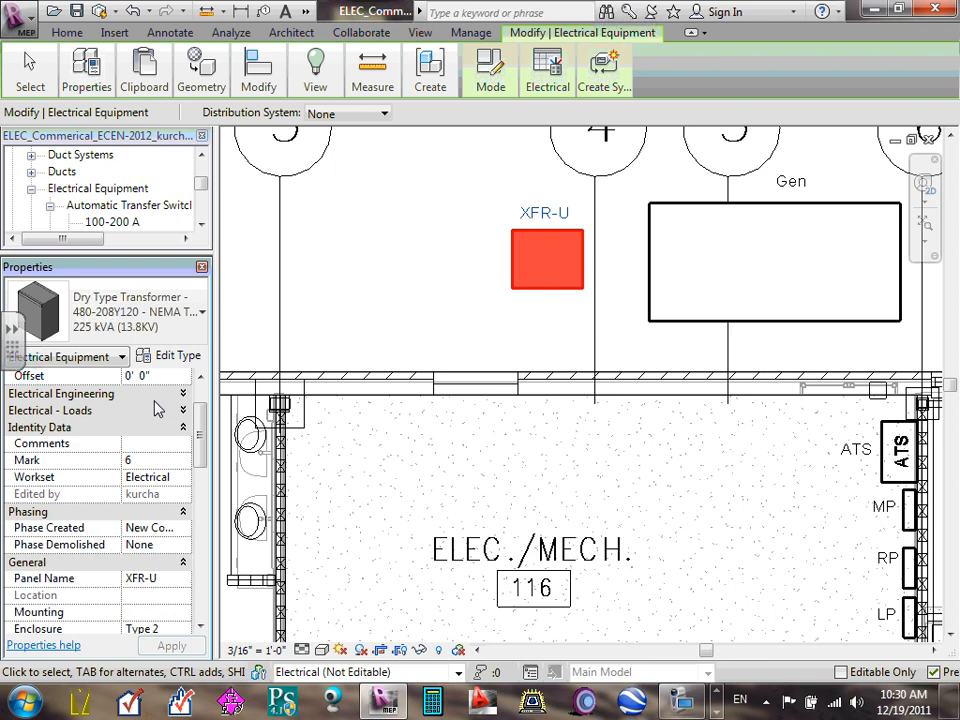
{"action": "left_click", "coordinate": [184, 410]}
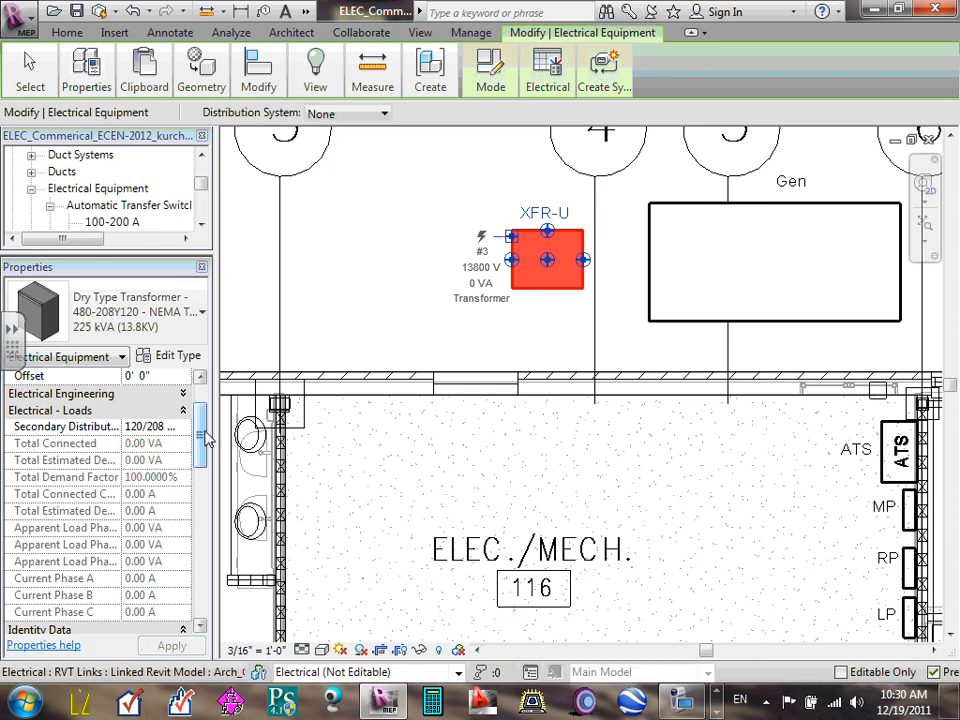
- Recheck which distribution systems can be assigned in the circuiting properties of transformer XFR-U
{"action": "left_click_drag", "start_coordinate": [205, 437], "coordinate": [218, 588]}
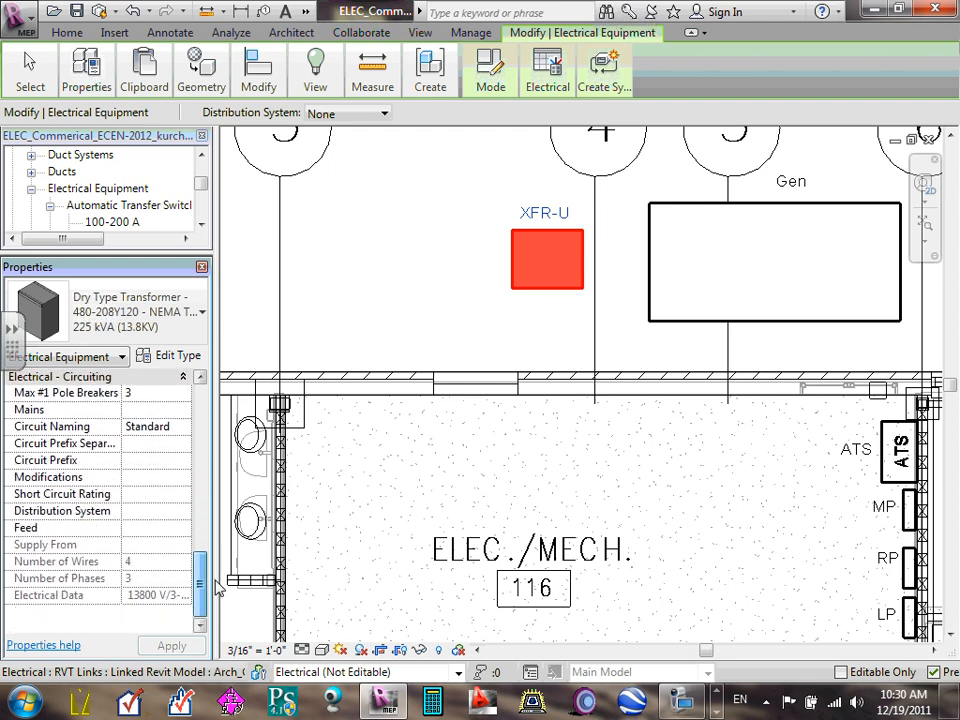
{"action": "left_click", "coordinate": [183, 512]}
{"action": "left_click", "coordinate": [183, 512]}
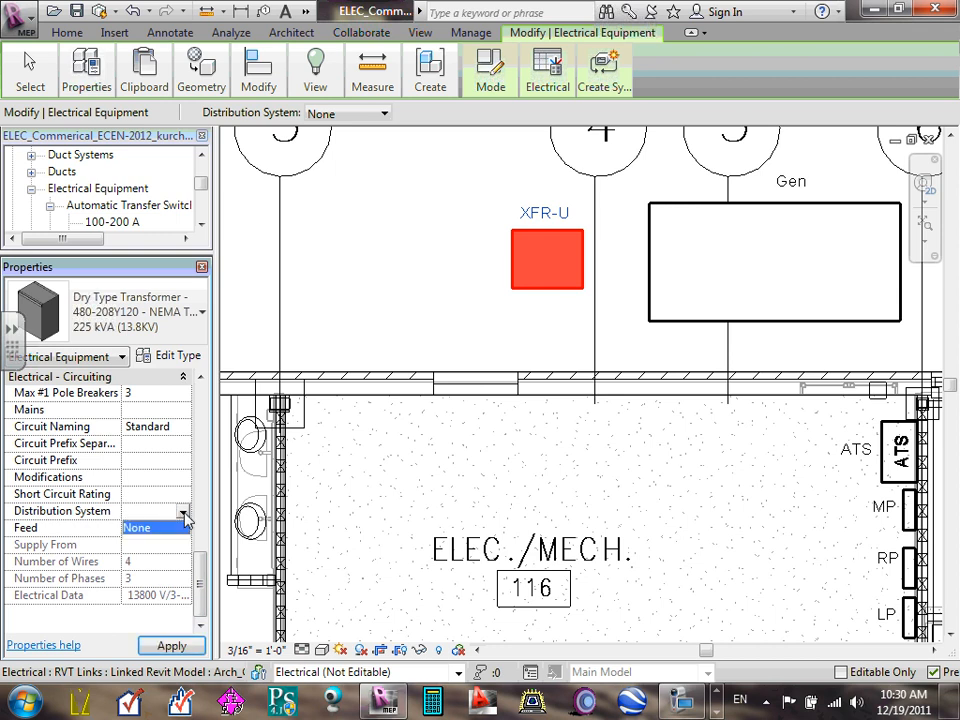
{"action": "left_click", "coordinate": [183, 512]}
{"action": "left_click", "coordinate": [183, 512]}
{"action": "left_click", "coordinate": [184, 512]}
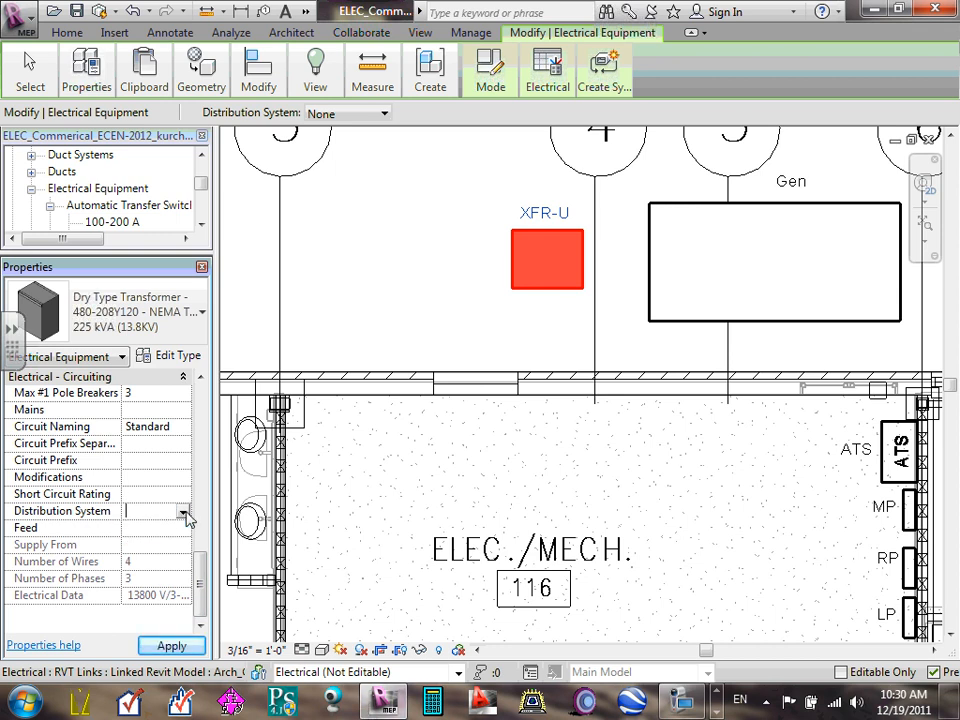
{"action": "left_click", "coordinate": [183, 512]}
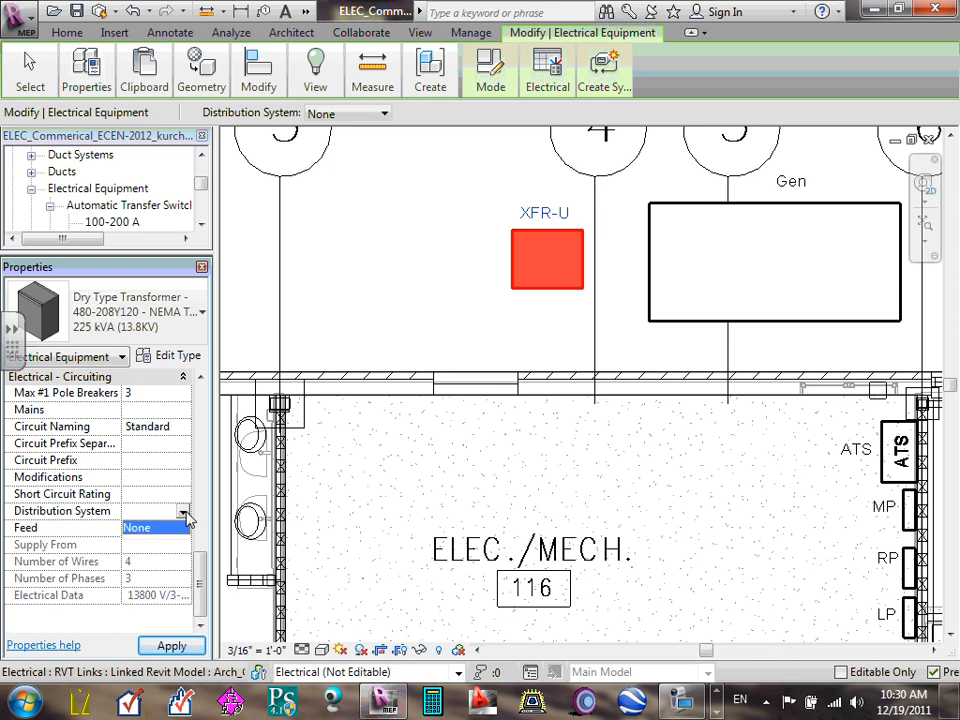
{"action": "left_click", "coordinate": [180, 510]}
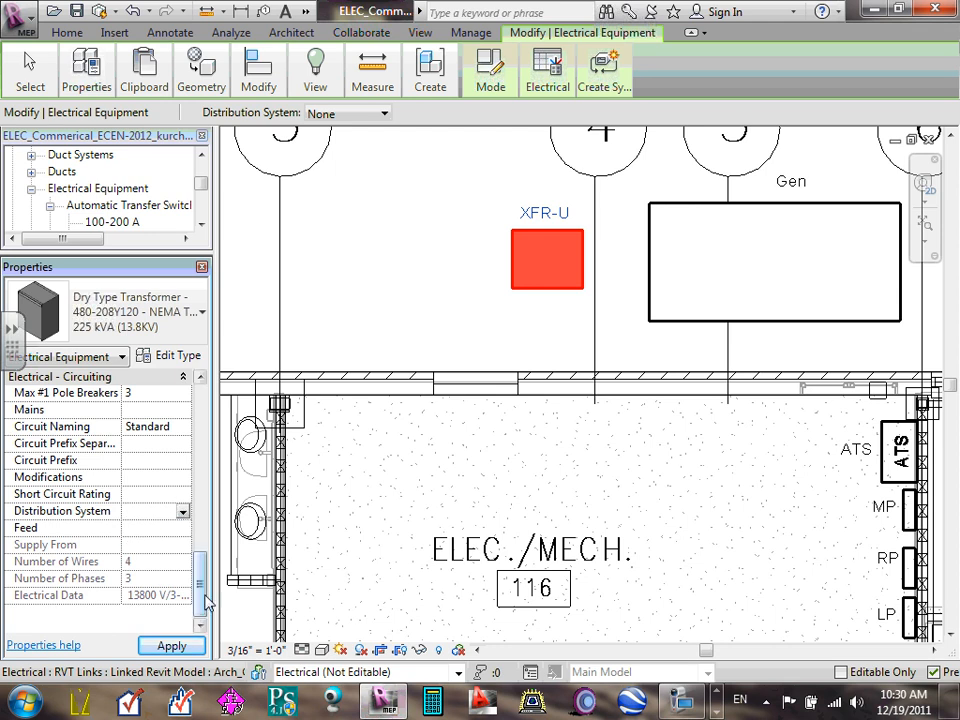
- Expand the electrical engineering properties of XFR-U and set the transformer's distribution system to None
{"action": "left_click_drag", "start_coordinate": [203, 594], "coordinate": [200, 432]}
{"action": "left_click", "coordinate": [183, 395]}
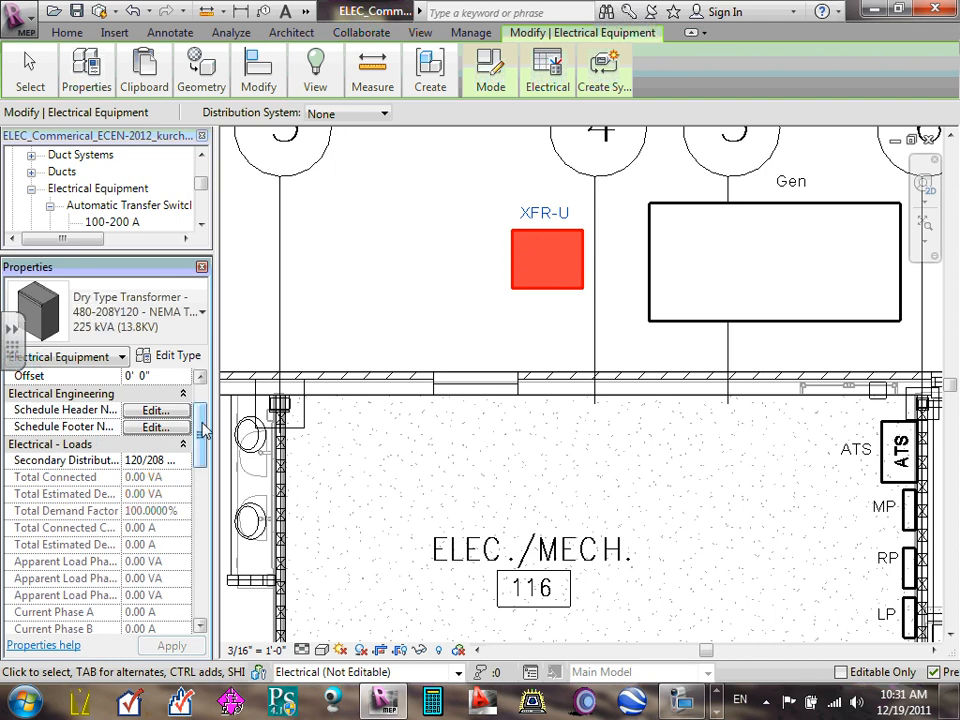
{"action": "left_click_drag", "start_coordinate": [203, 430], "coordinate": [203, 585]}
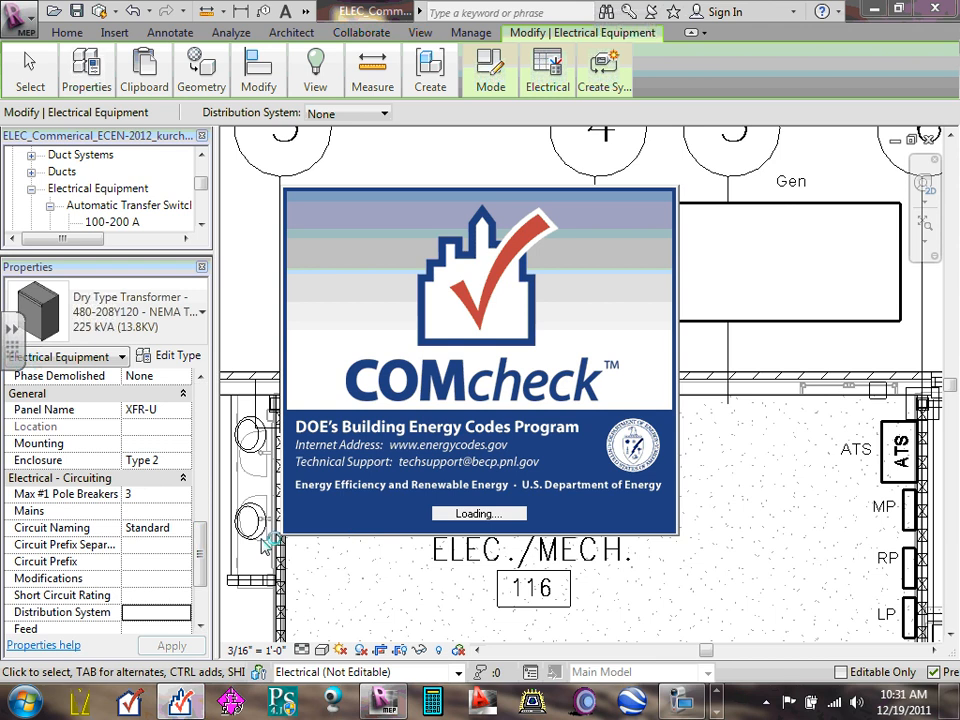
{"action": "left_click_drag", "start_coordinate": [200, 547], "coordinate": [201, 584]}
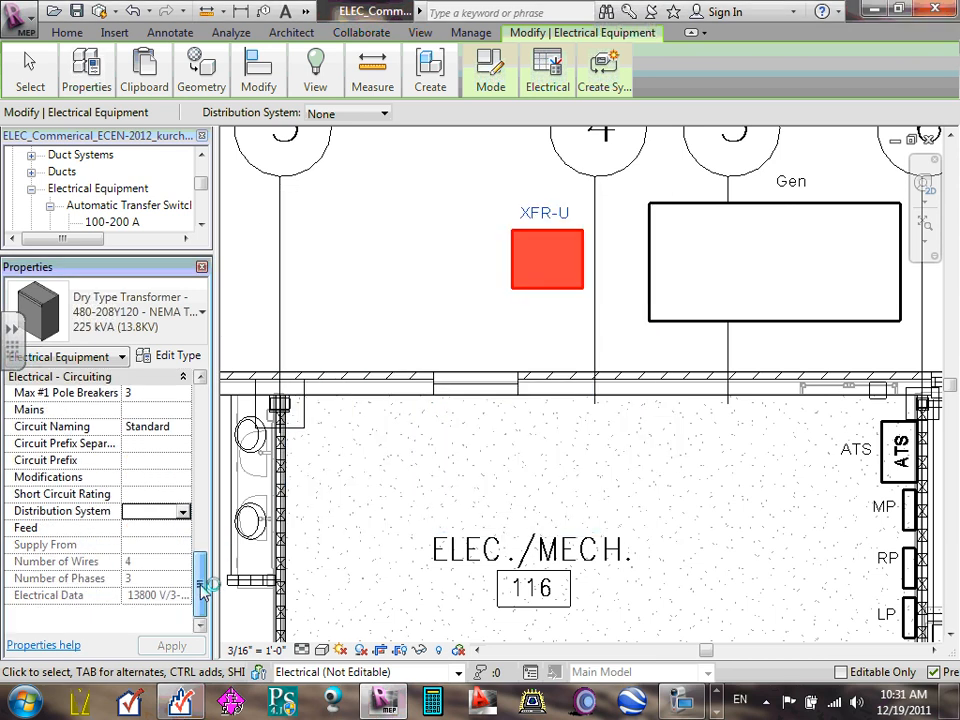
{"action": "double_click", "coordinate": [161, 513]}
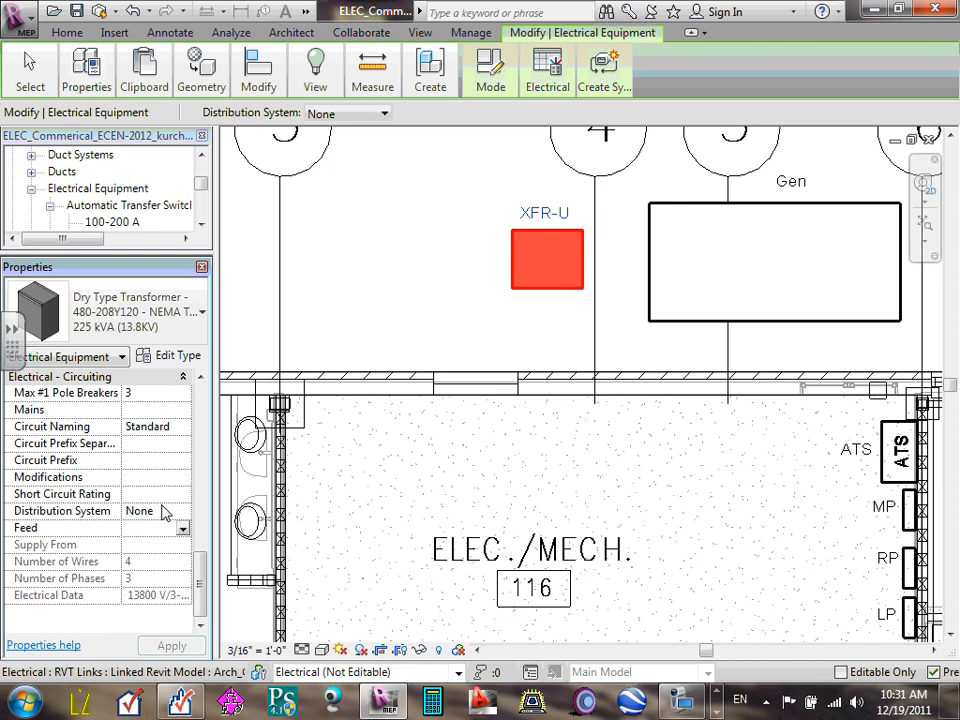
{"action": "left_click", "coordinate": [183, 528]}
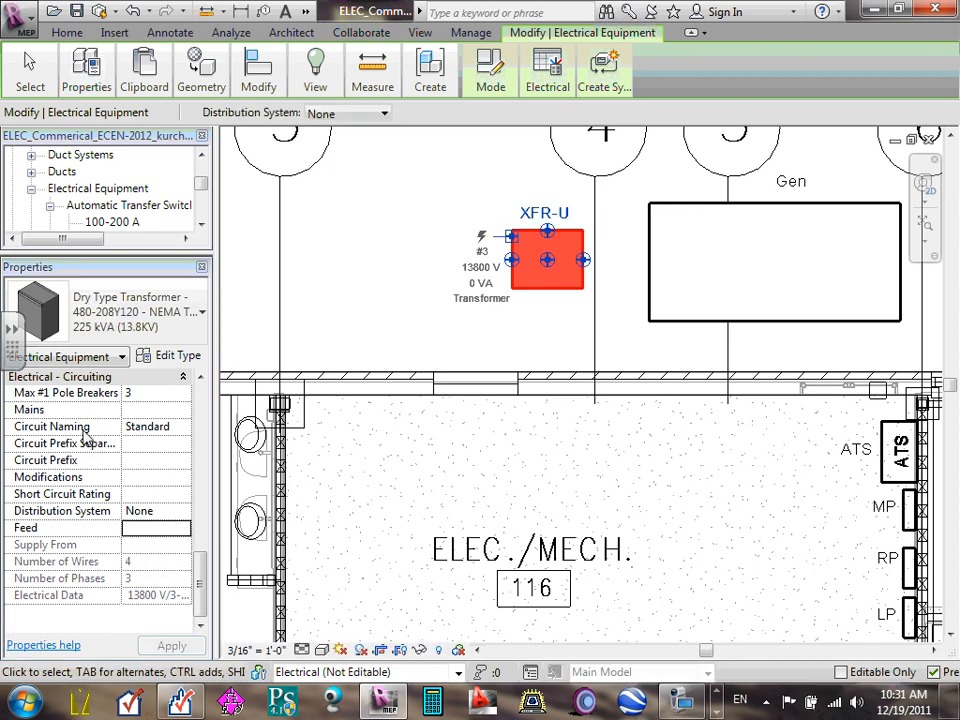
- Clear the selection of transformer XFR-U and look over the floor plan's view properties
{"action": "left_click", "coordinate": [375, 231]}
{"action": "scroll", "coordinate": [382, 250], "scroll_direction": "down", "scroll_amount": 1}
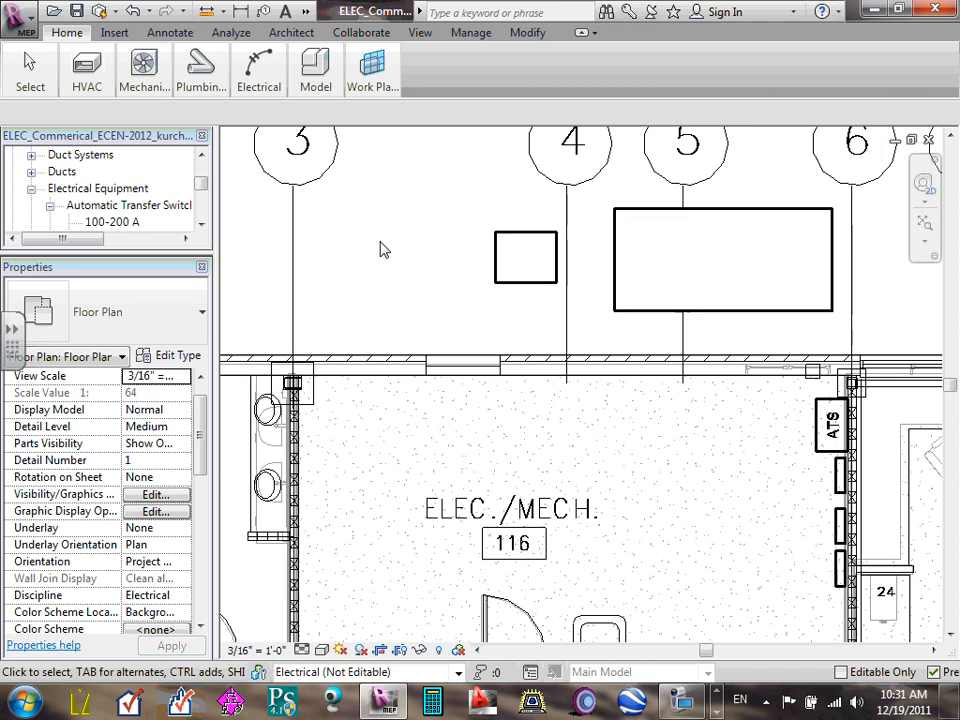
{"action": "scroll", "coordinate": [382, 250], "scroll_direction": "down", "scroll_amount": 1}
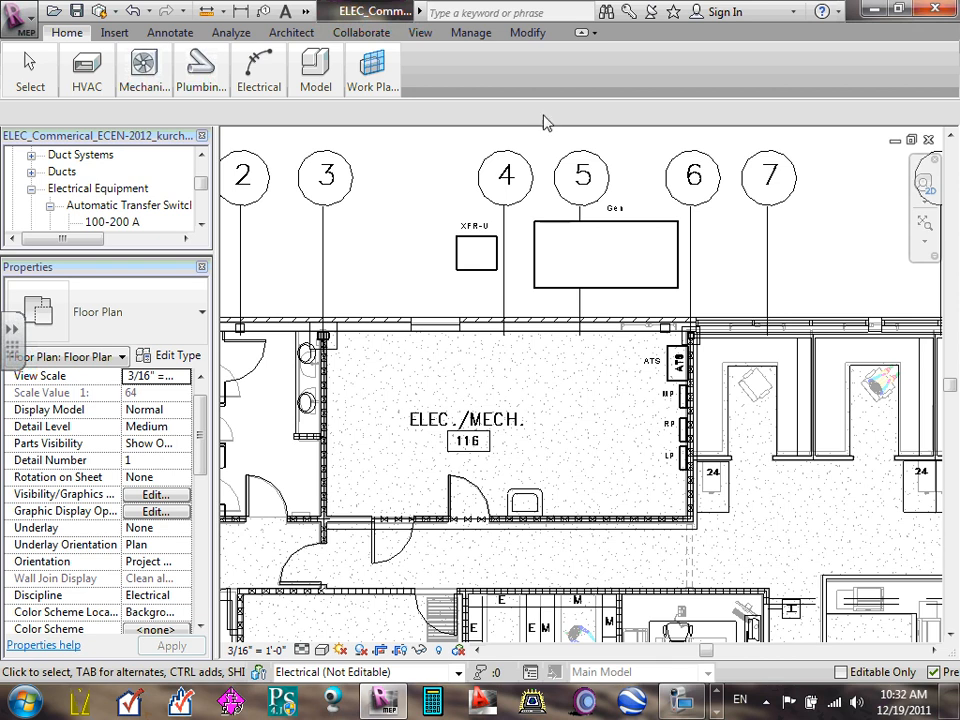
{"action": "scroll", "coordinate": [205, 403], "scroll_direction": "up", "scroll_amount": 1}
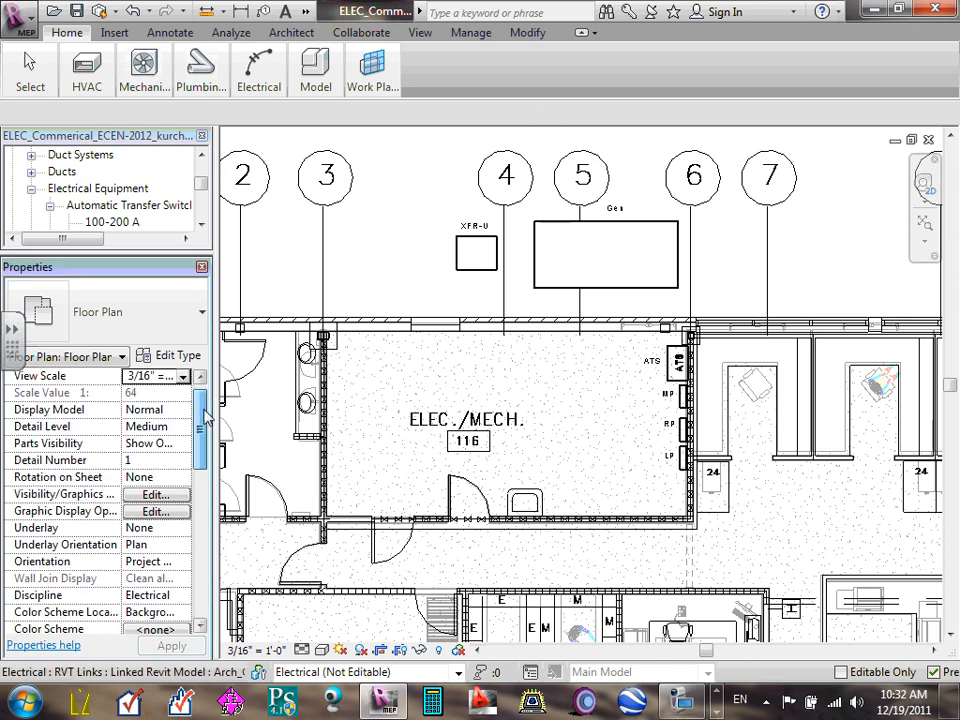
{"action": "scroll", "coordinate": [205, 403], "scroll_direction": "down", "scroll_amount": 8}
{"action": "scroll", "coordinate": [205, 403], "scroll_direction": "up", "scroll_amount": 8}
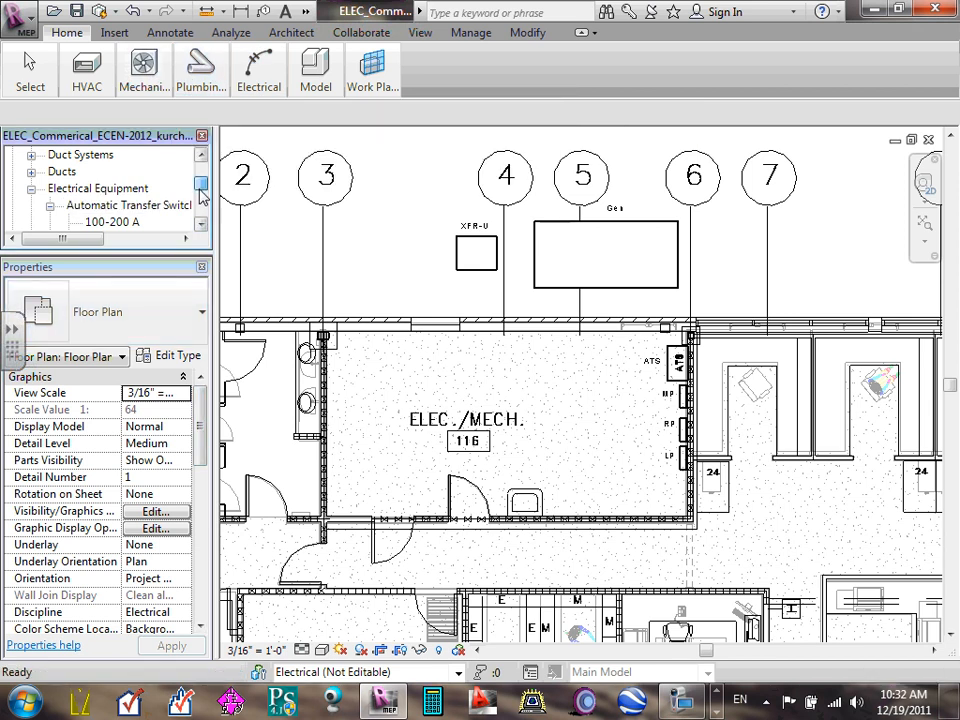
- Start loading a family and browse to the Distribution folder under Electrical Components, Electric Power in the US Imperial library
{"action": "left_click_drag", "start_coordinate": [200, 195], "coordinate": [203, 165]}
{"action": "left_click", "coordinate": [114, 33]}
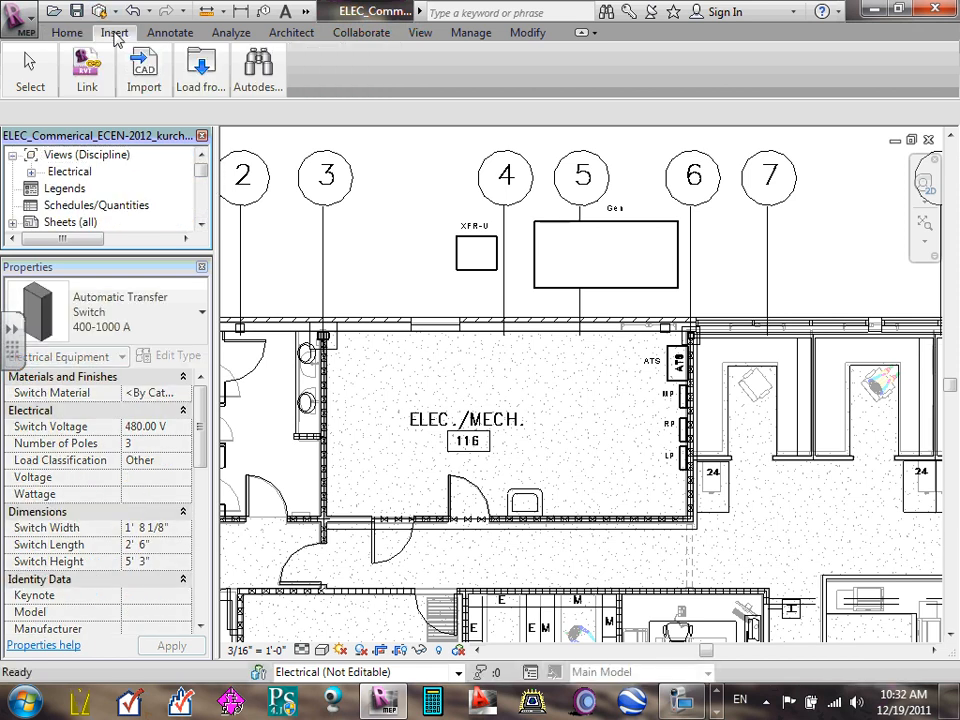
{"action": "mouse_move", "coordinate": [201, 88]}
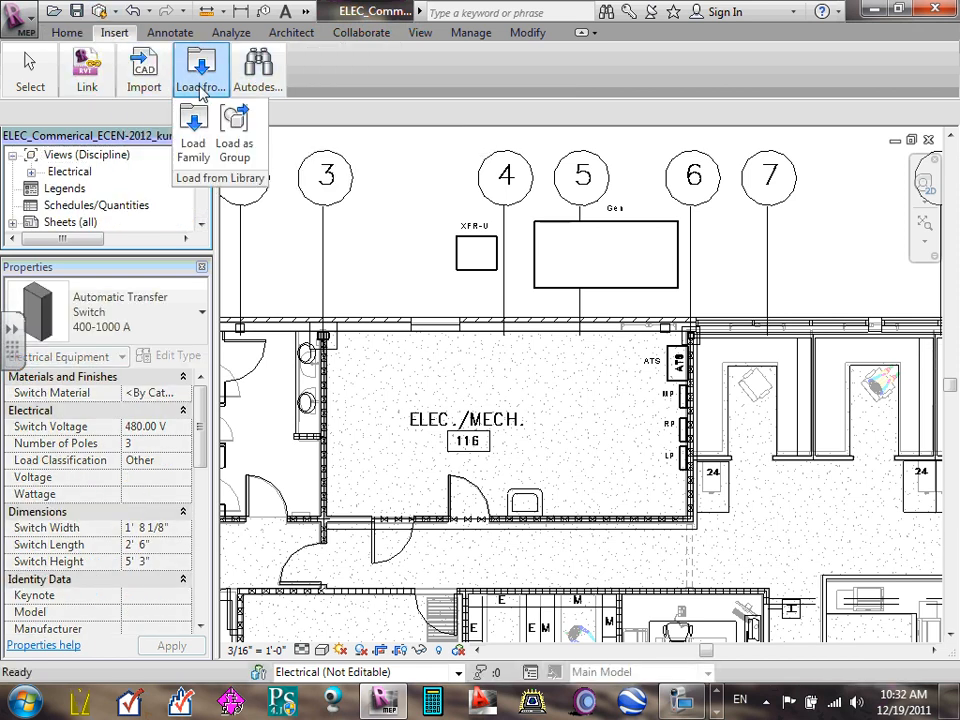
{"action": "left_click", "coordinate": [193, 132]}
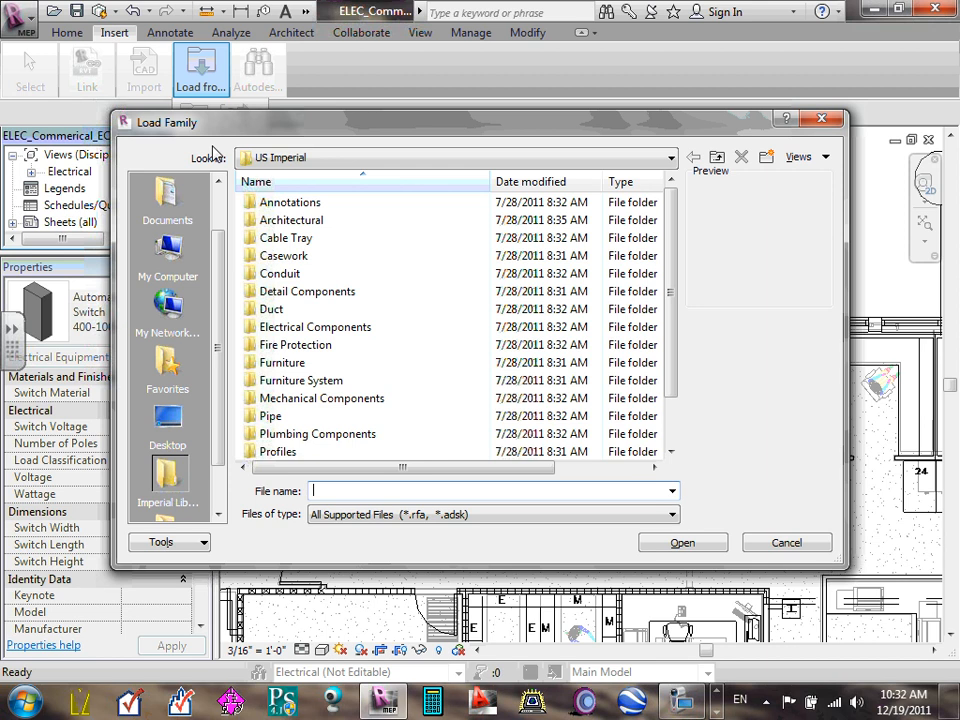
{"action": "double_click", "coordinate": [312, 336]}
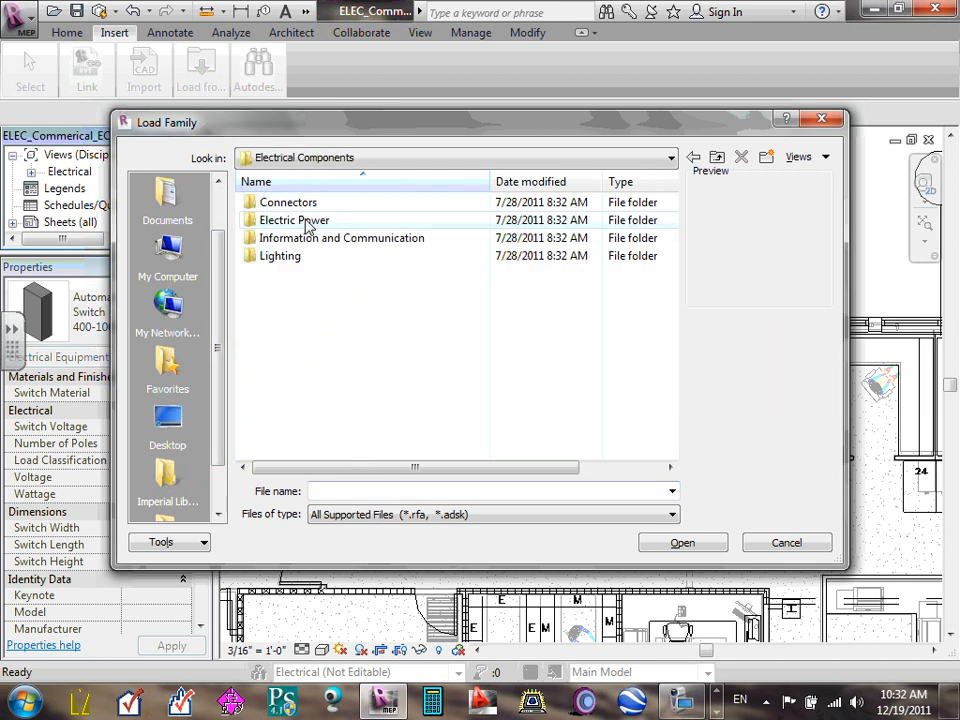
{"action": "left_click", "coordinate": [307, 223]}
{"action": "double_click", "coordinate": [307, 223]}
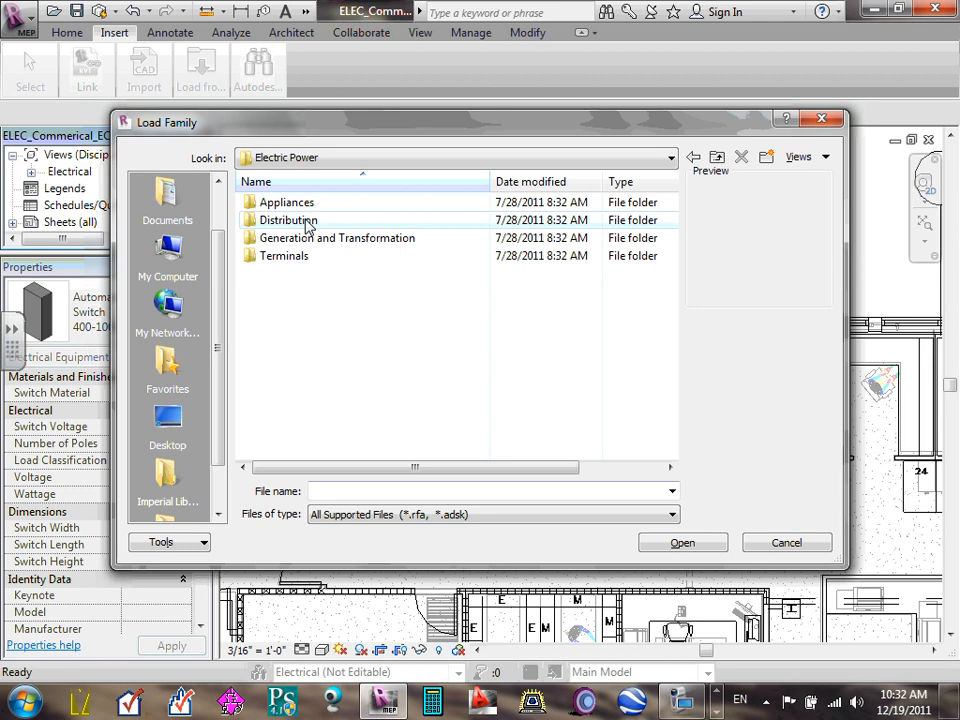
{"action": "double_click", "coordinate": [307, 222]}
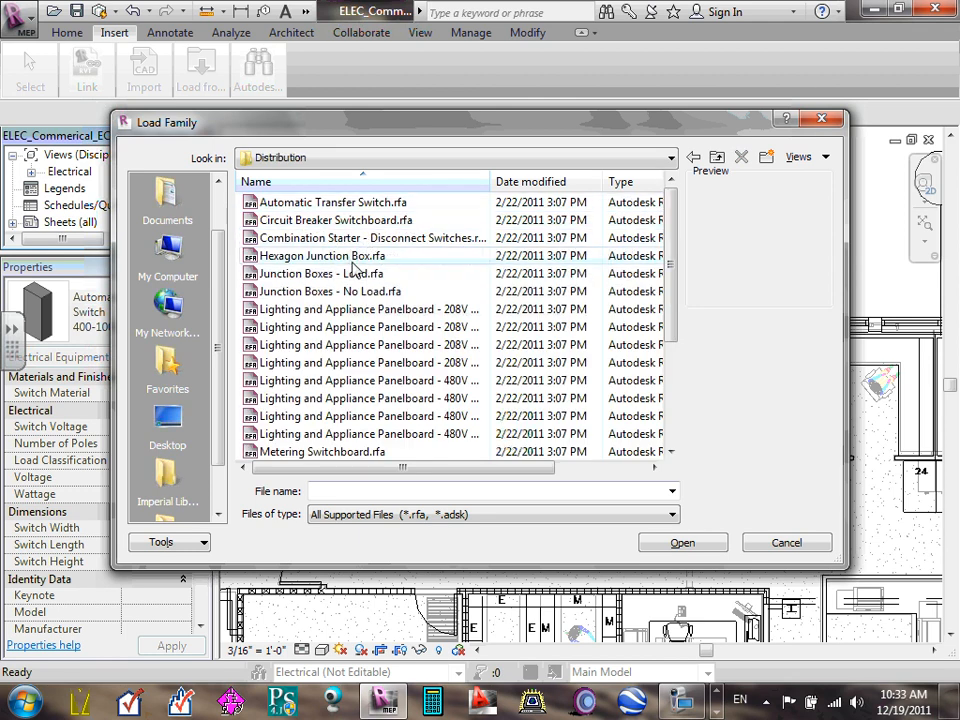
- Examine the families in the Distribution folder, previewing Metering Switchboard.rfa and widening the name column to read the full file names
{"action": "scroll", "coordinate": [375, 293], "scroll_direction": "down", "scroll_amount": 1}
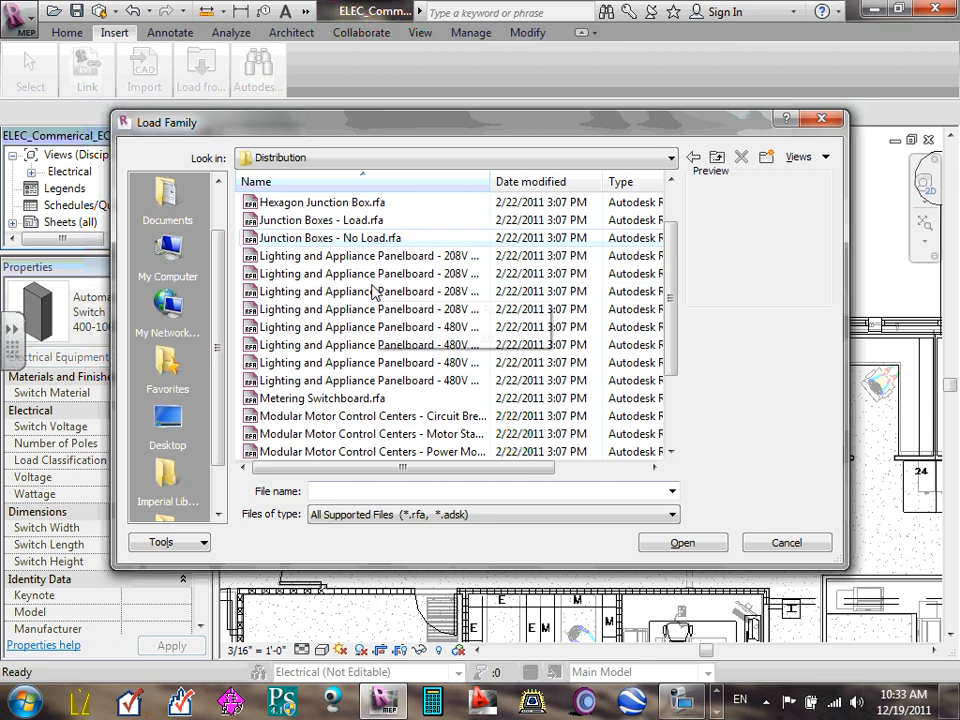
{"action": "scroll", "coordinate": [405, 311], "scroll_direction": "down", "scroll_amount": 1}
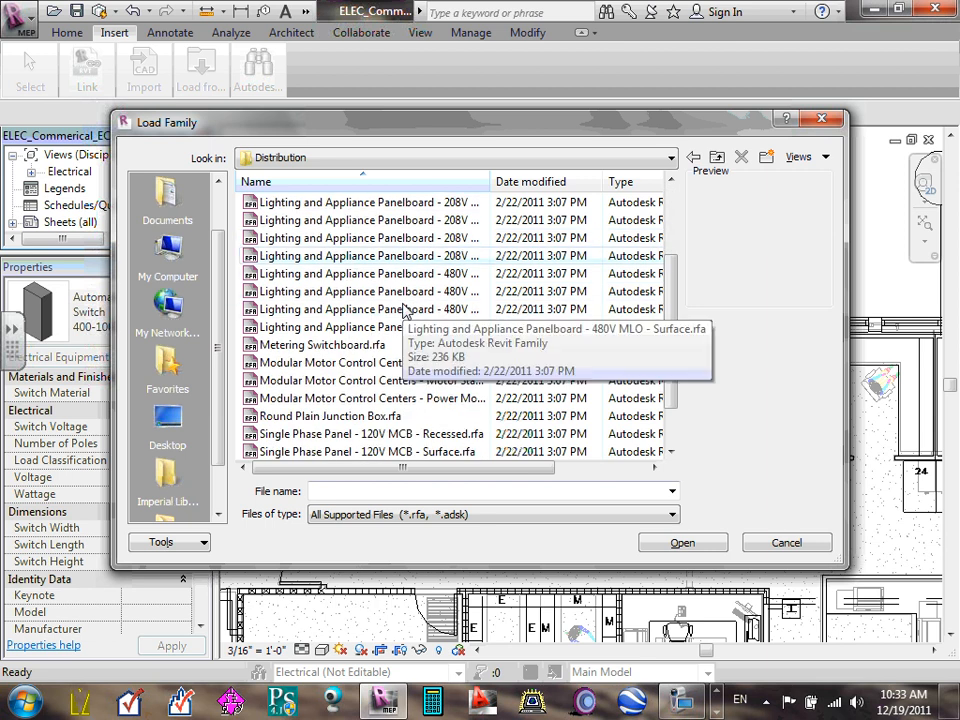
{"action": "left_click", "coordinate": [345, 346]}
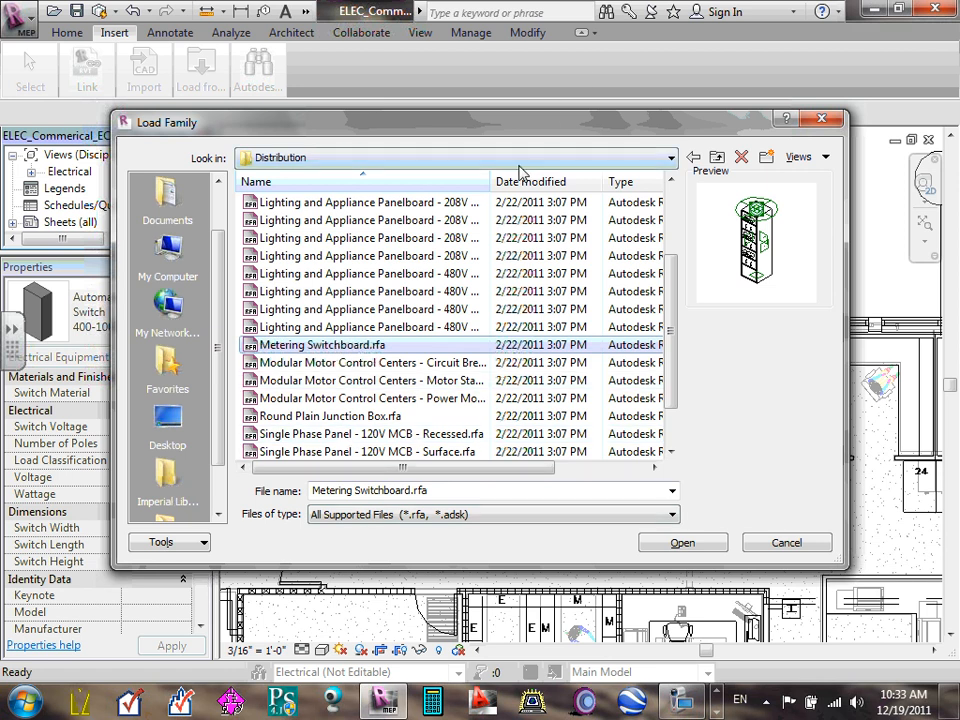
{"action": "left_click_drag", "start_coordinate": [491, 182], "coordinate": [587, 182]}
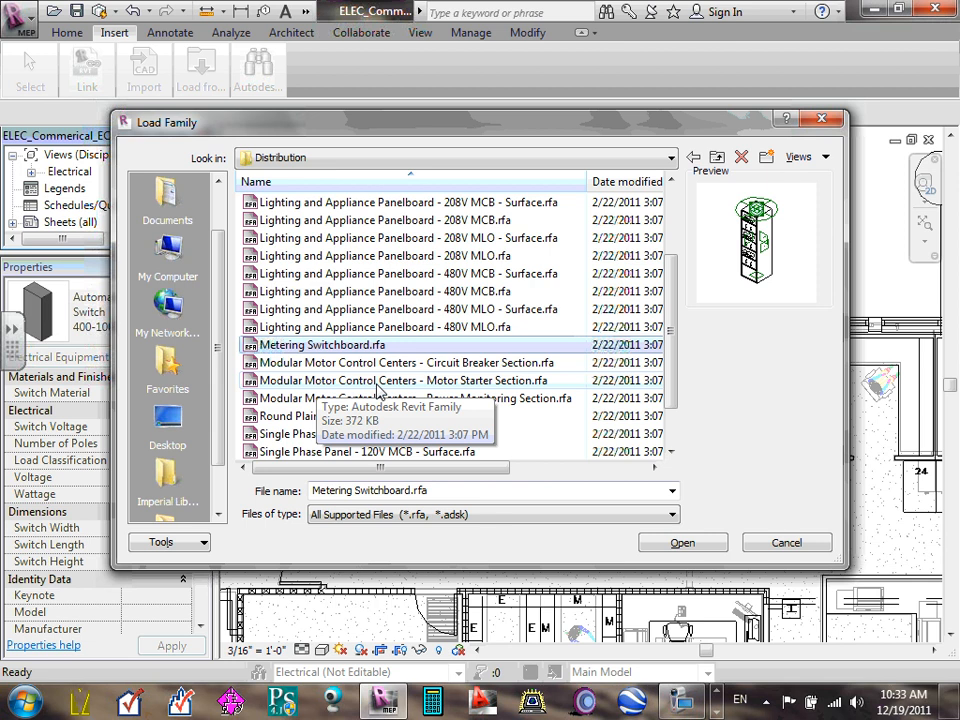
{"action": "scroll", "coordinate": [300, 430], "scroll_direction": "down", "scroll_amount": 1}
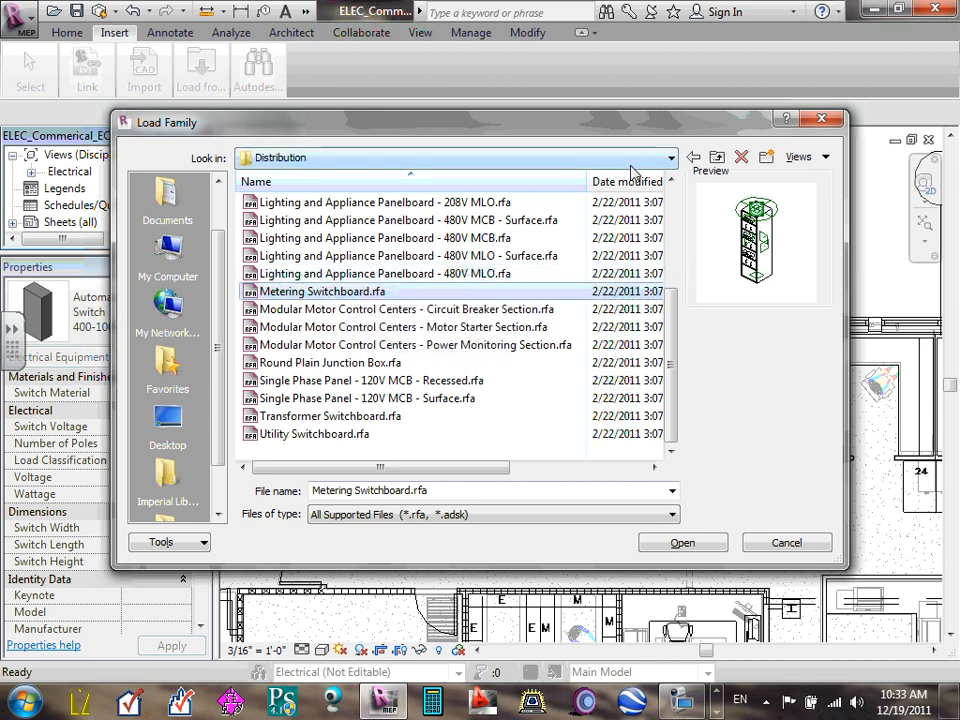
- Browse from the Desktop through the 2012 shortcut to the Instructor folder
{"action": "left_click", "coordinate": [671, 158]}
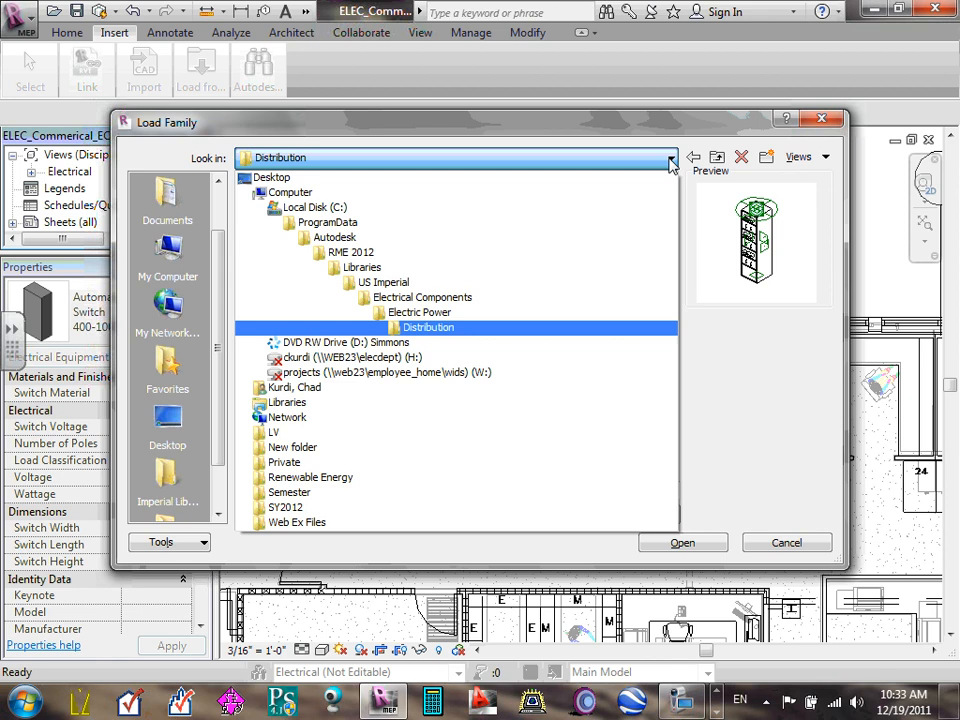
{"action": "left_click", "coordinate": [671, 160]}
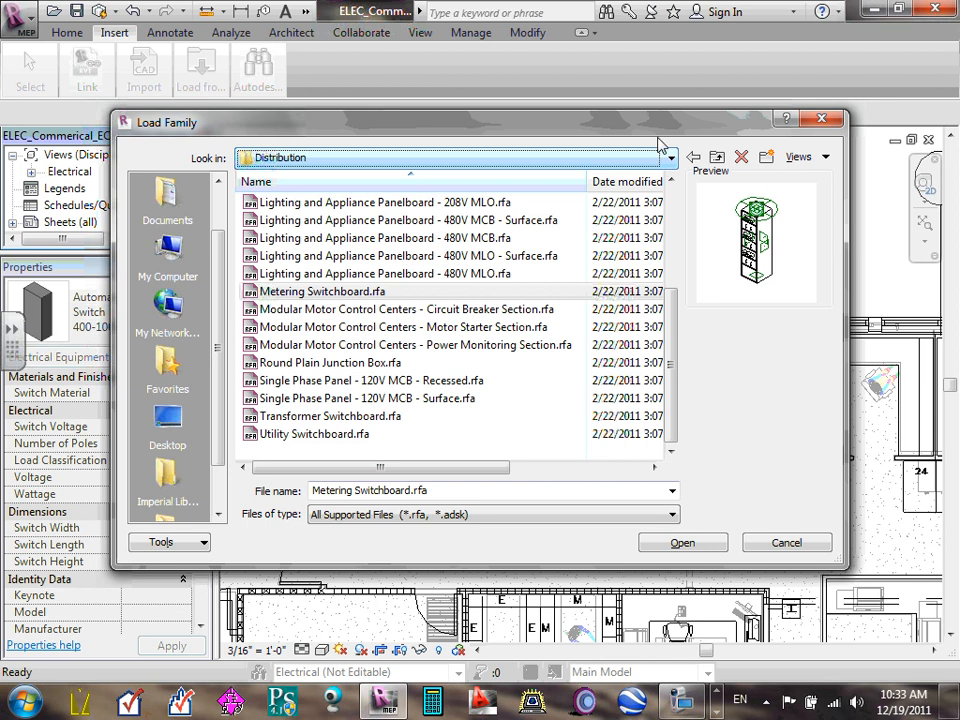
{"action": "left_click", "coordinate": [671, 160]}
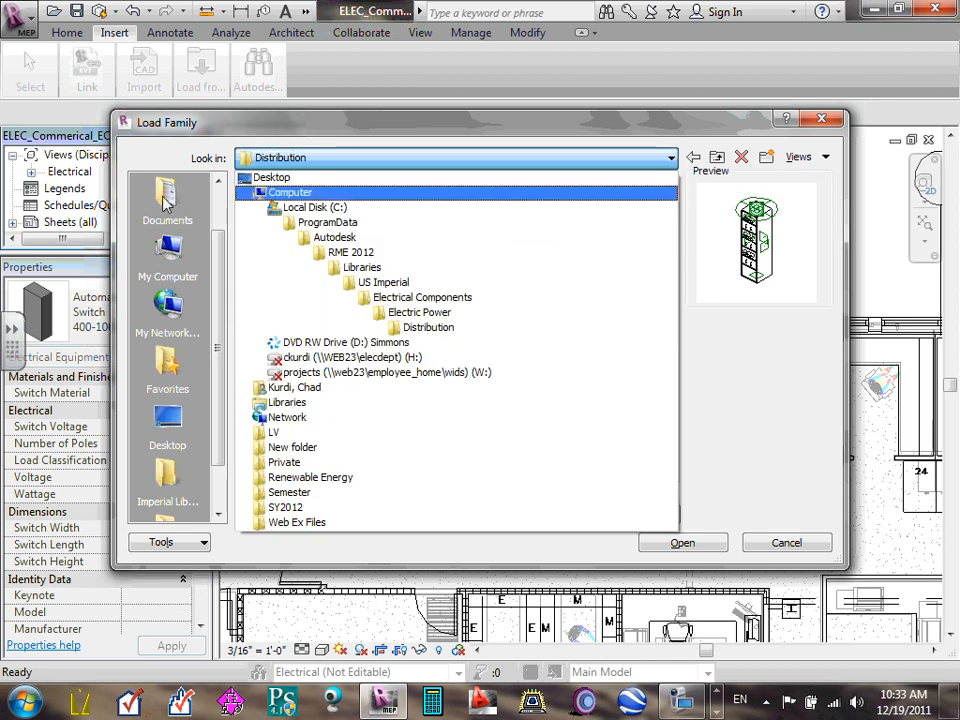
{"action": "left_click", "coordinate": [165, 428]}
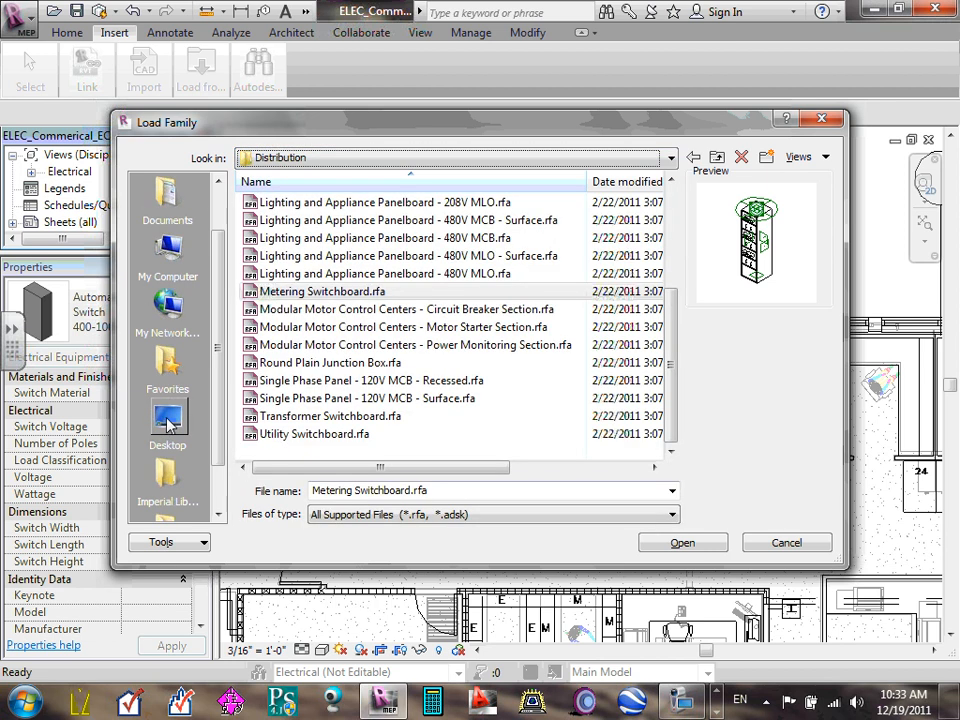
{"action": "left_click", "coordinate": [165, 425]}
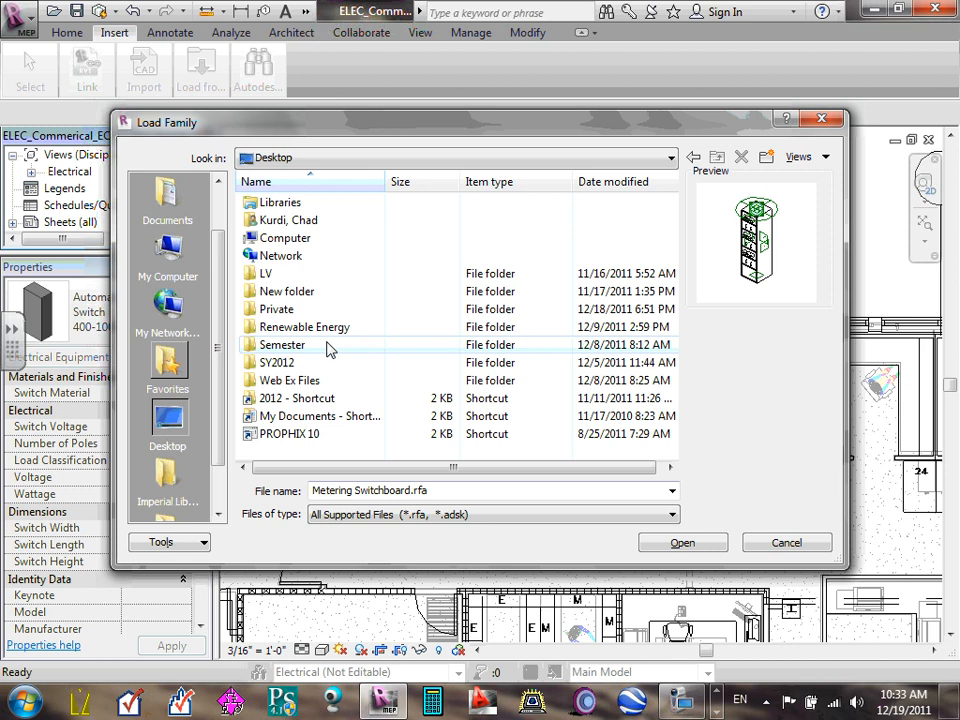
{"action": "left_click", "coordinate": [318, 400]}
{"action": "double_click", "coordinate": [318, 400]}
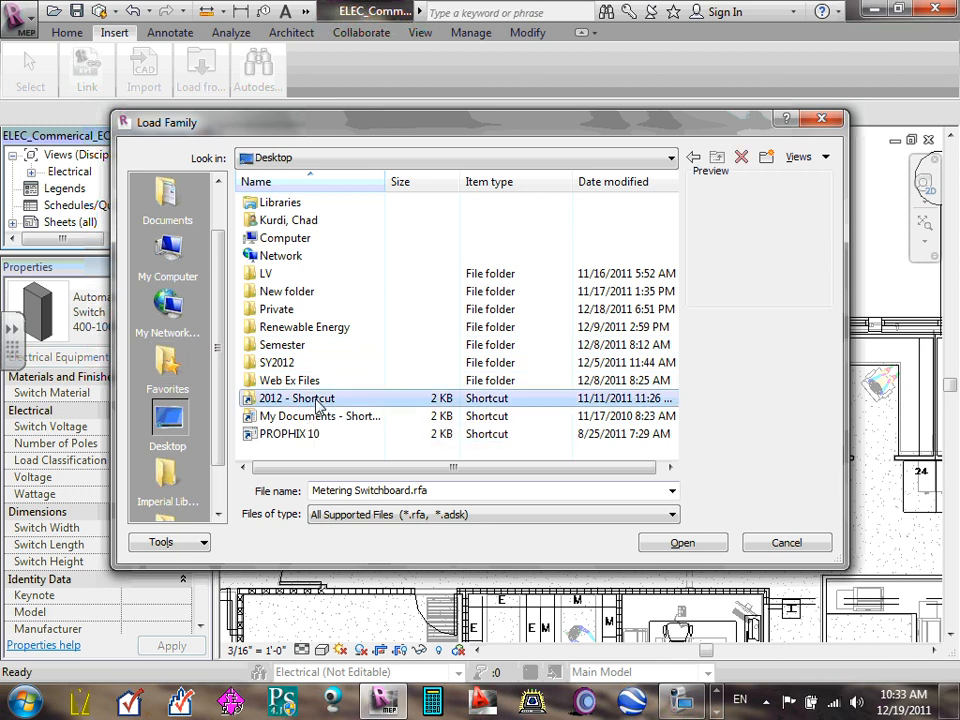
{"action": "double_click", "coordinate": [290, 204]}
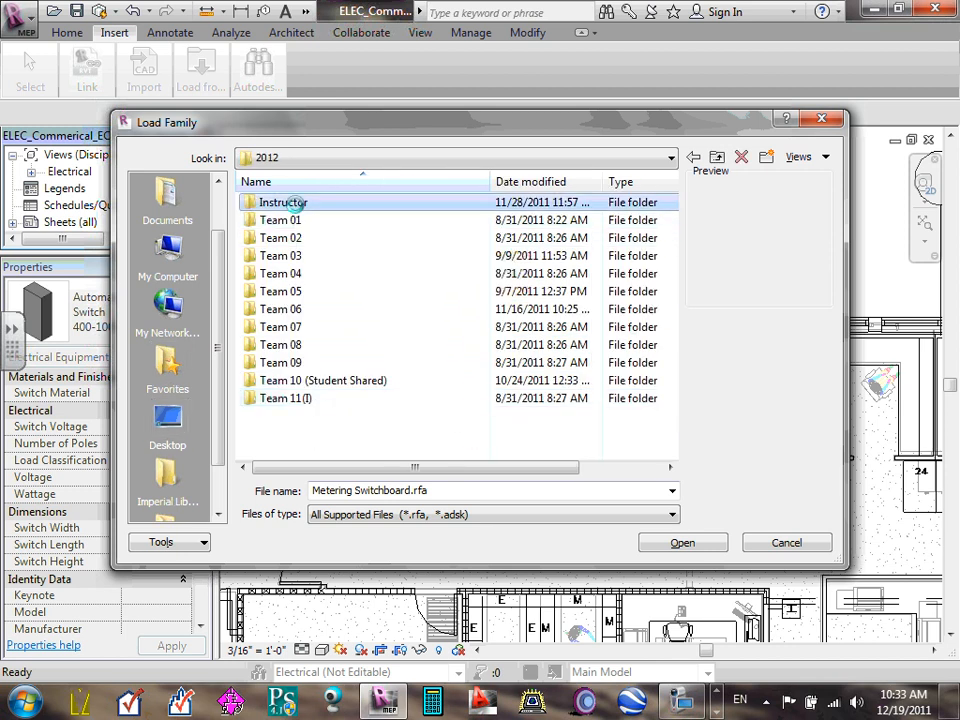
{"action": "left_click", "coordinate": [298, 241]}
{"action": "double_click", "coordinate": [298, 241]}
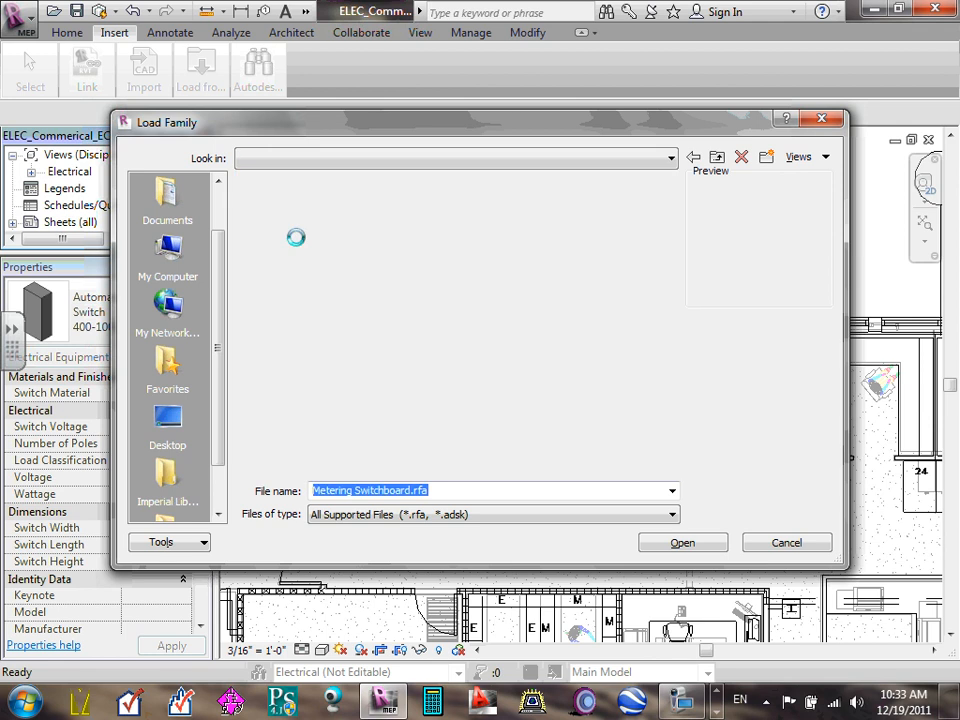
{"action": "left_click", "coordinate": [716, 160]}
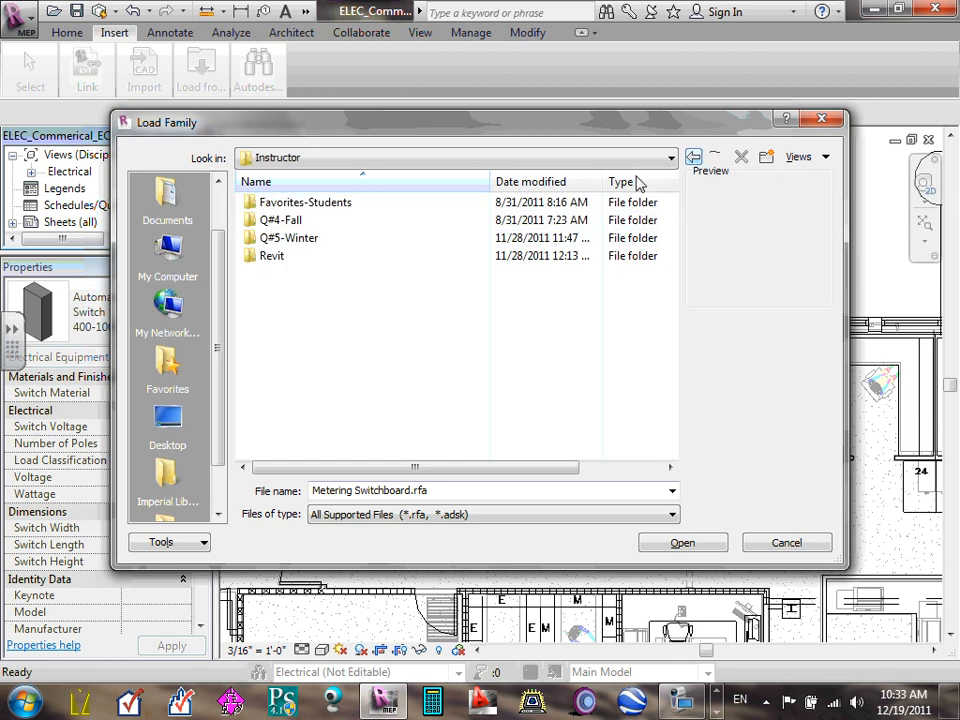
- Preview Electrical Meter Base.rfa in the Power folder under Revit, Revit Families-2011, and cancel loading the family
{"action": "double_click", "coordinate": [284, 258]}
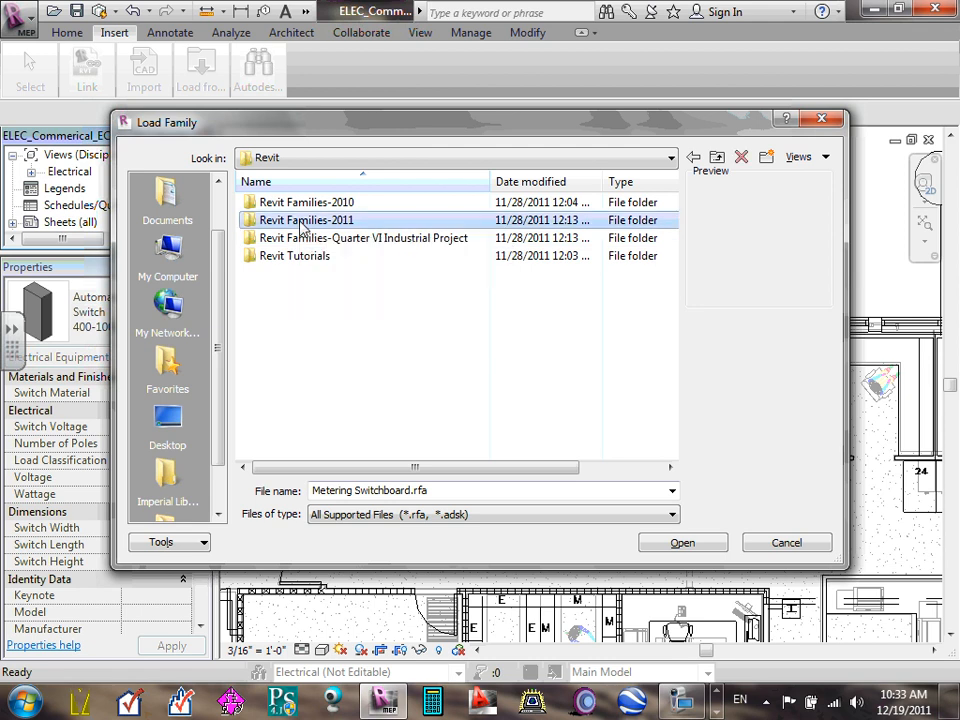
{"action": "double_click", "coordinate": [300, 222]}
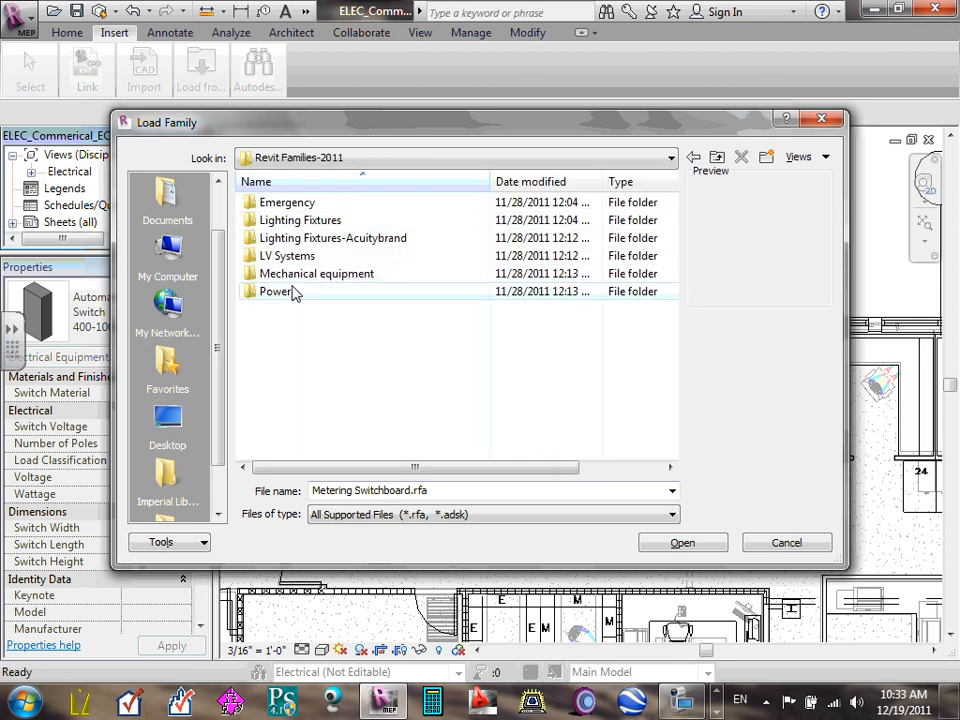
{"action": "double_click", "coordinate": [282, 294]}
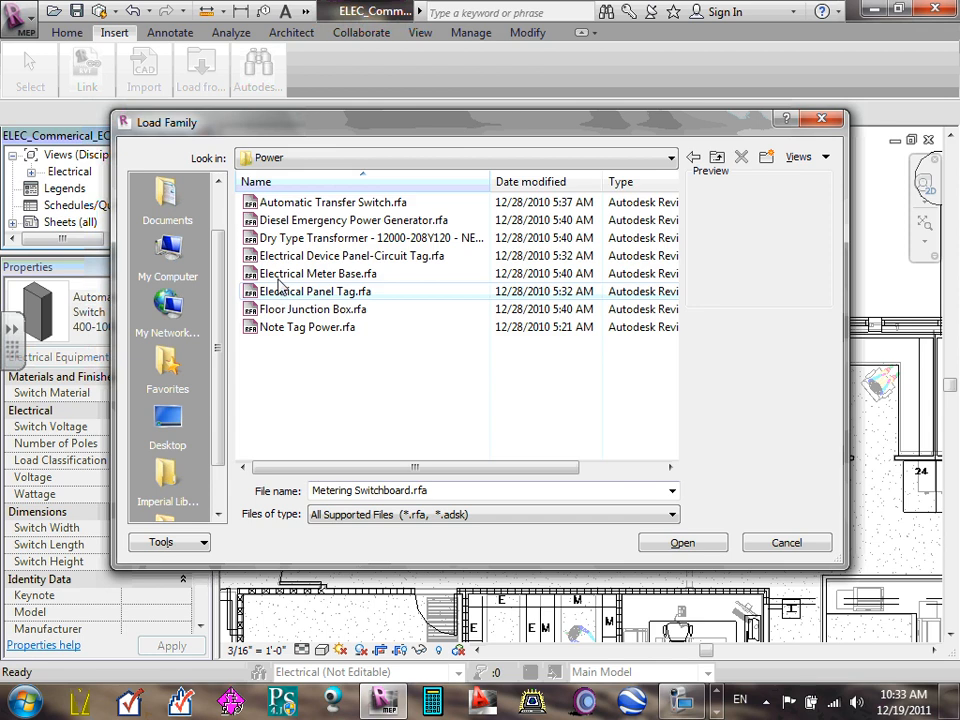
{"action": "left_click", "coordinate": [336, 277]}
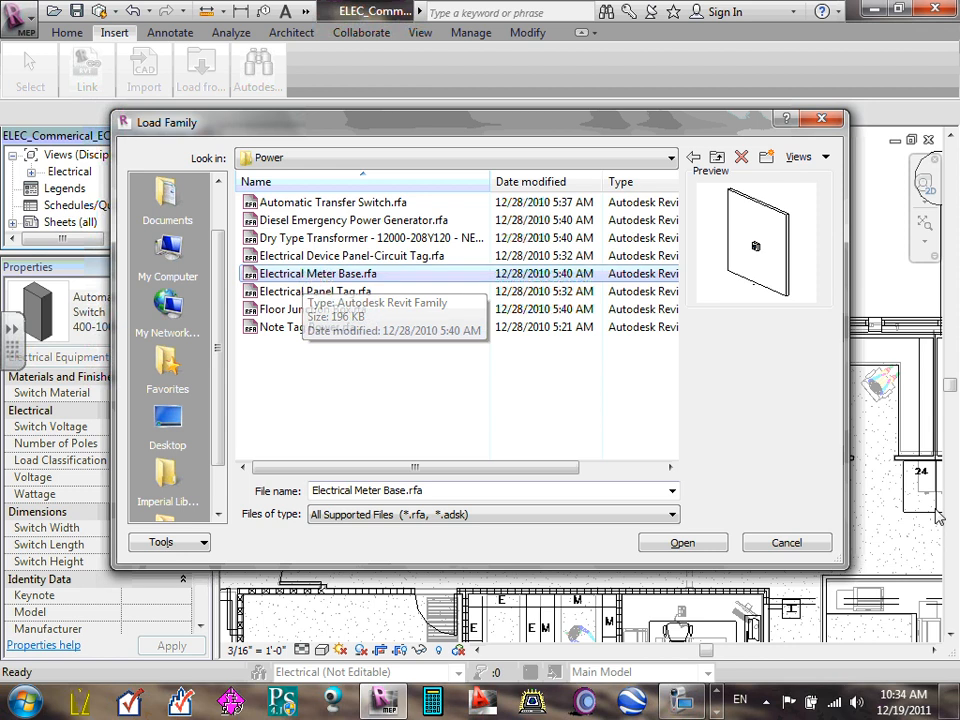
{"action": "left_click", "coordinate": [771, 542]}
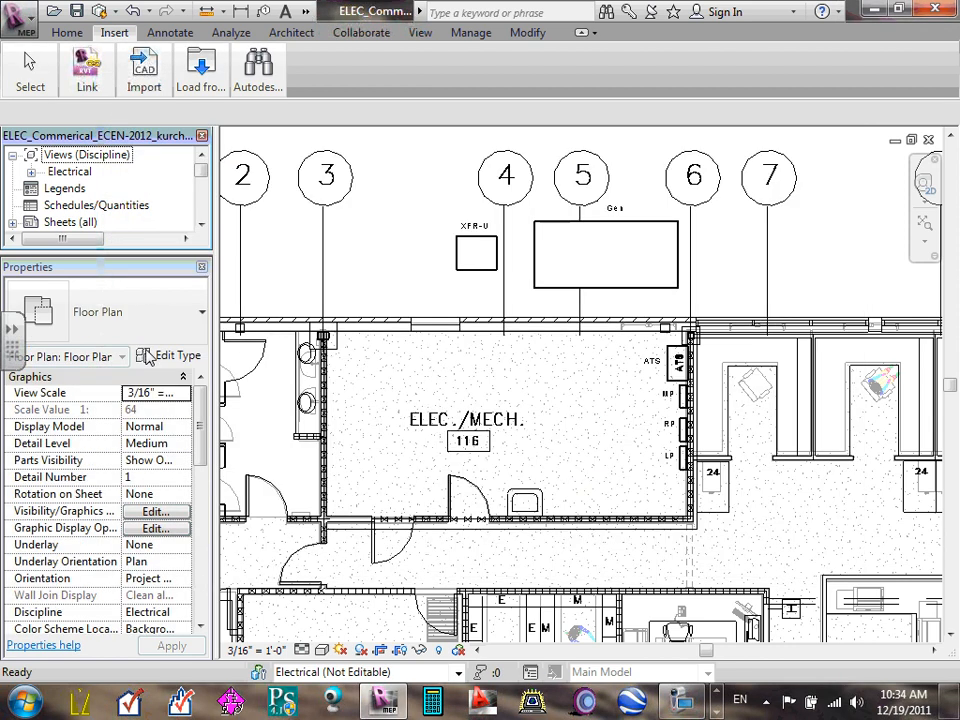
- Start loading a family and browse from the Desktop through the 2012 shortcut, Instructor and Revit to the Revit Families-2011 folder
{"action": "mouse_move", "coordinate": [100, 58]}
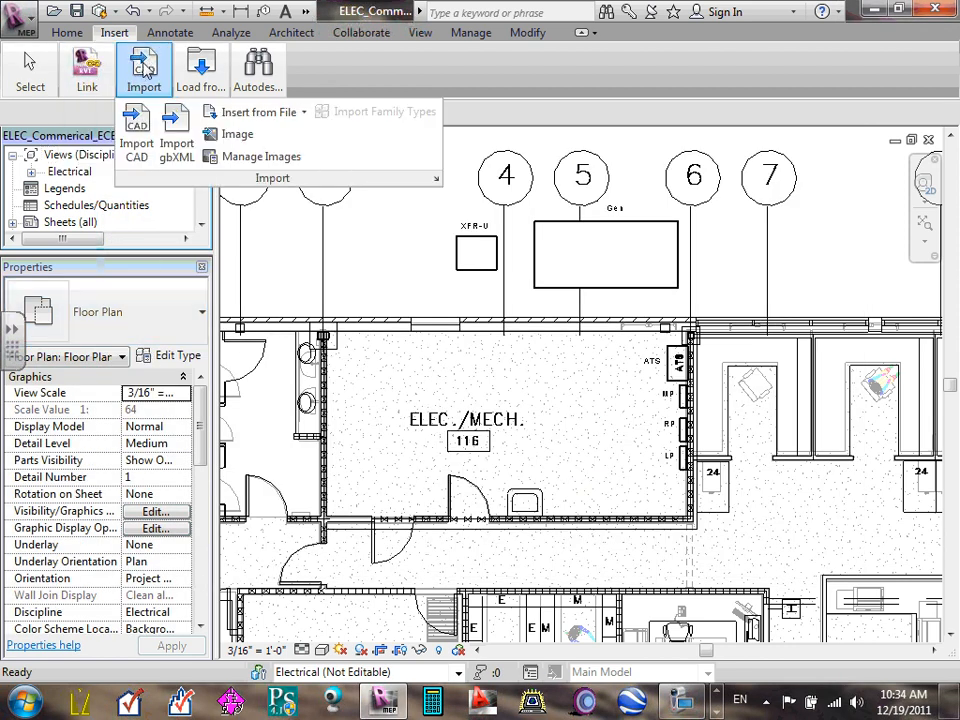
{"action": "mouse_move", "coordinate": [197, 66]}
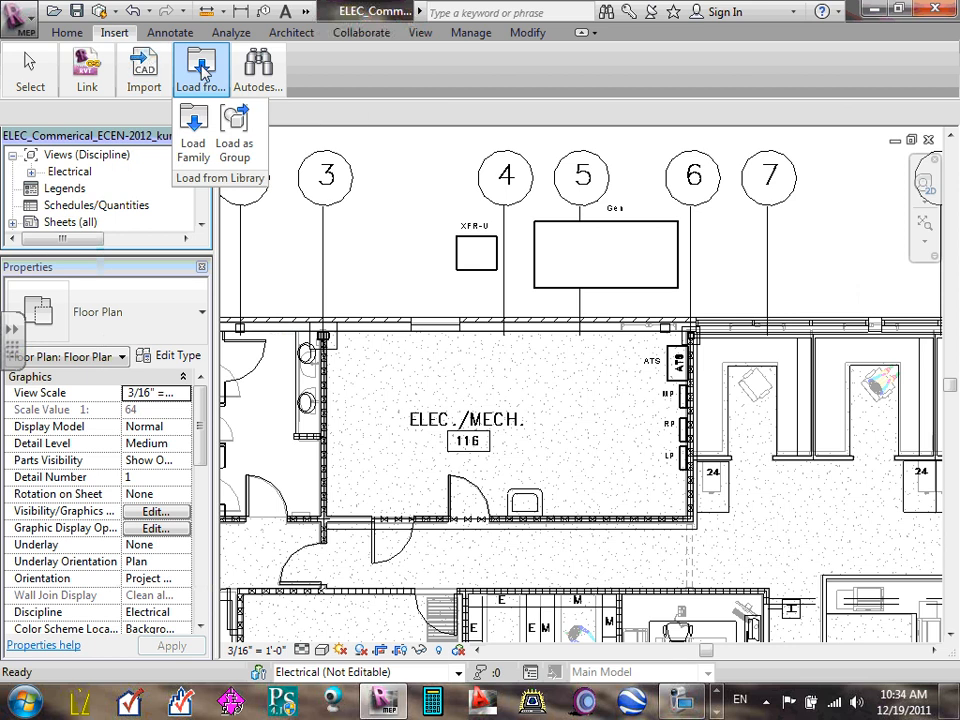
{"action": "left_click", "coordinate": [200, 140]}
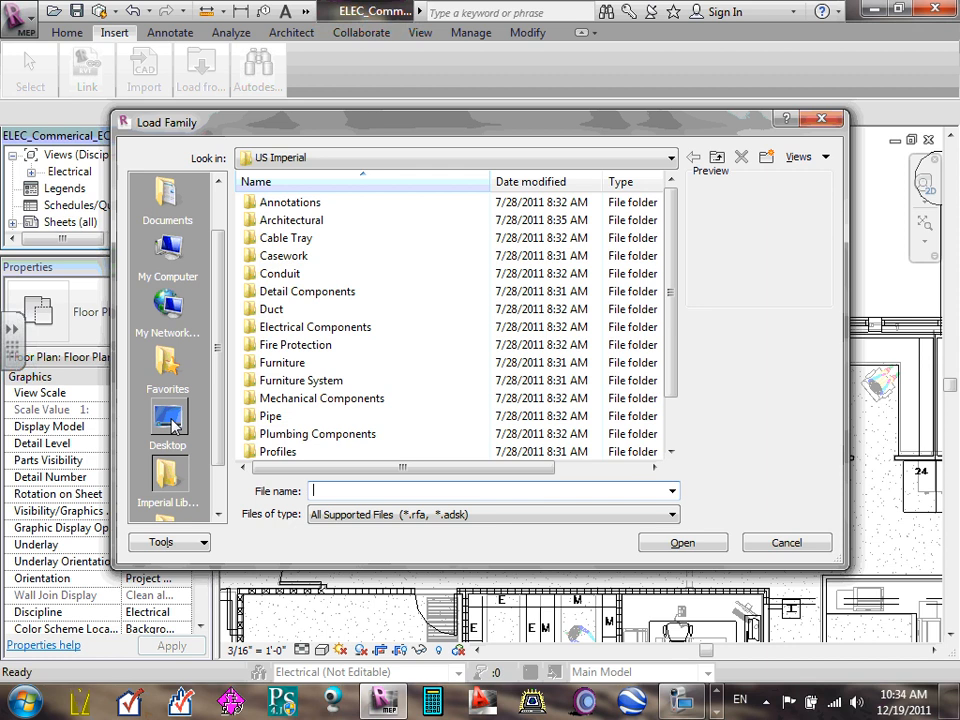
{"action": "left_click", "coordinate": [170, 422]}
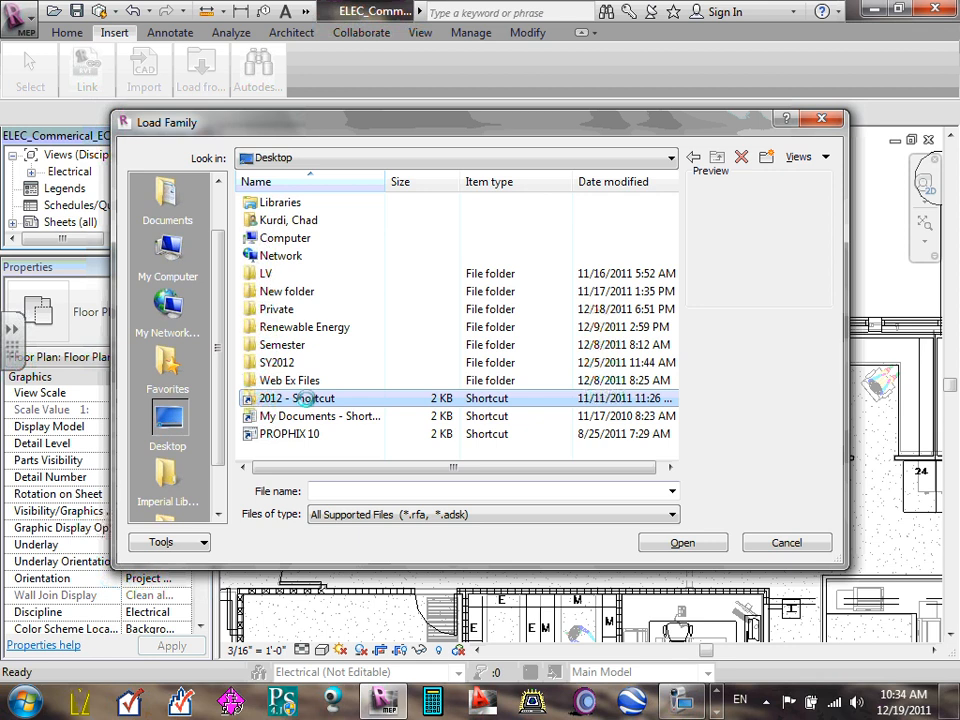
{"action": "double_click", "coordinate": [309, 403]}
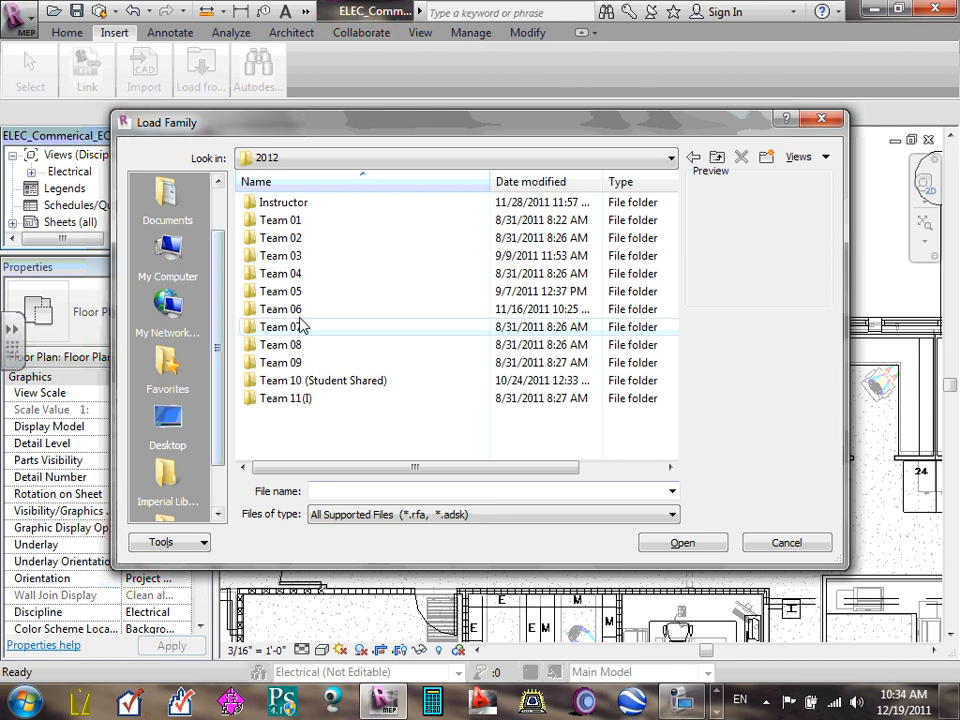
{"action": "double_click", "coordinate": [283, 203]}
{"action": "double_click", "coordinate": [272, 257]}
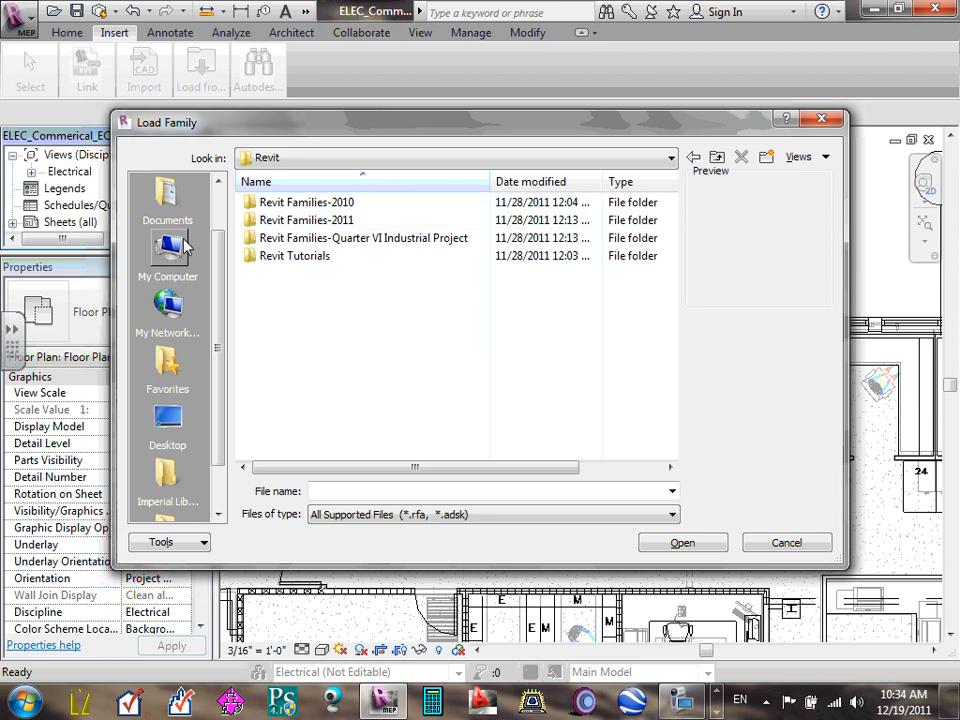
{"action": "left_click", "coordinate": [308, 222]}
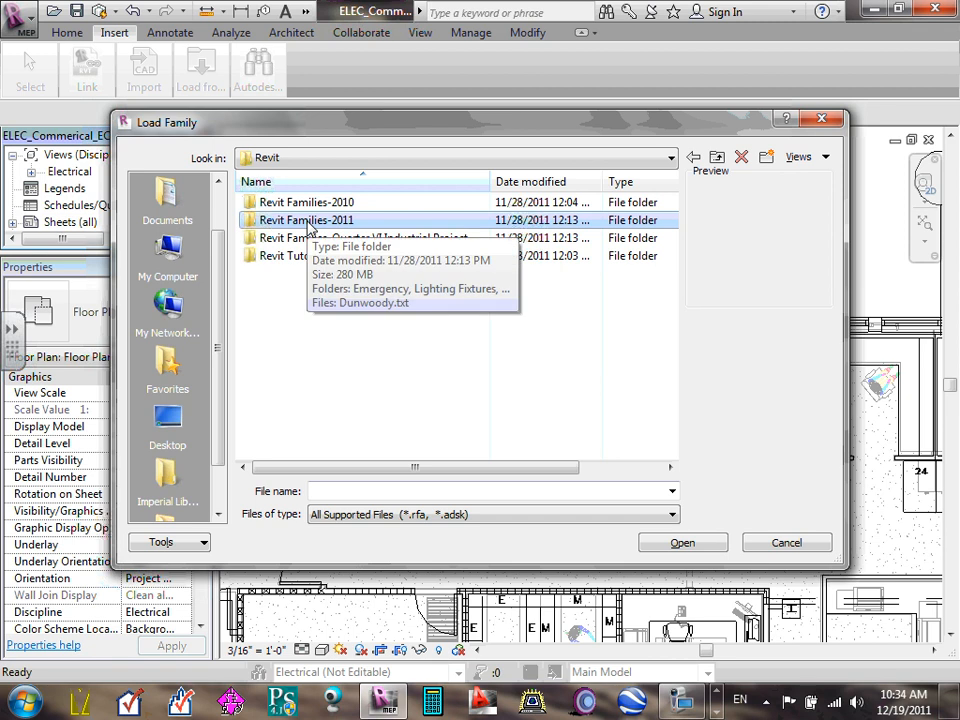
{"action": "double_click", "coordinate": [308, 222]}
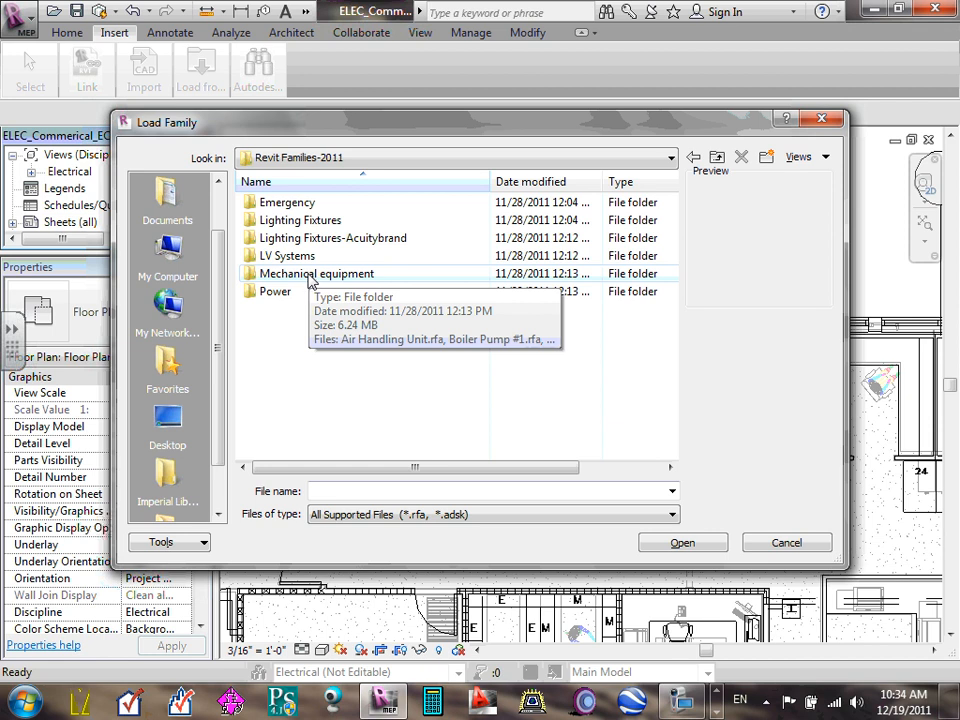
- Examine the family files in the Mechanical equipment, Lighting Fixtures and LV Systems folders of Revit Families-2011
{"action": "double_click", "coordinate": [312, 278]}
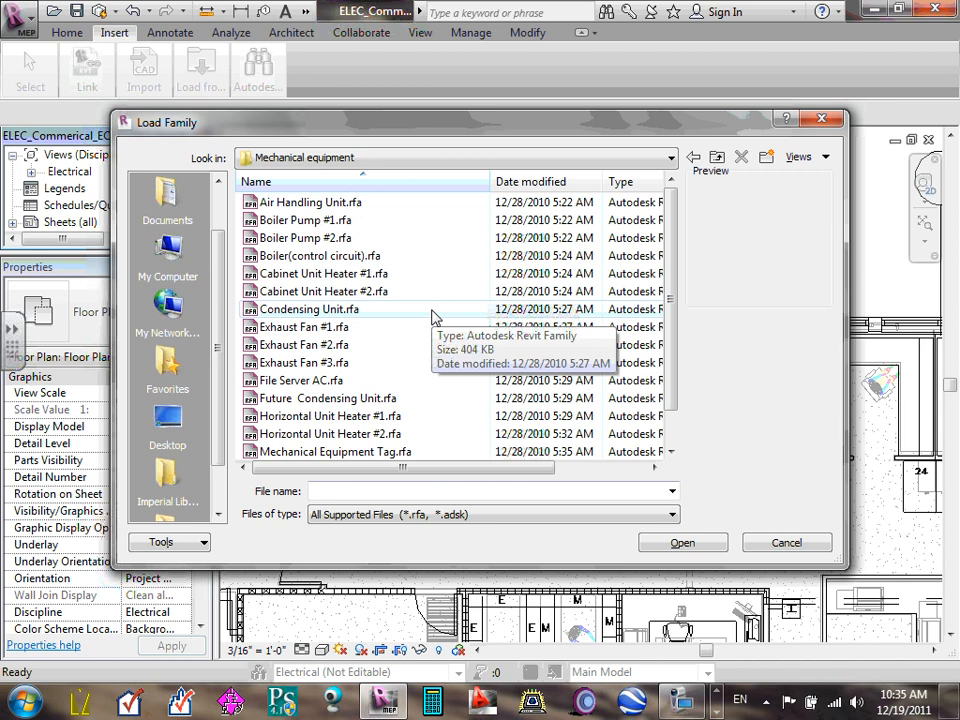
{"action": "left_click", "coordinate": [720, 160]}
{"action": "left_click", "coordinate": [309, 226]}
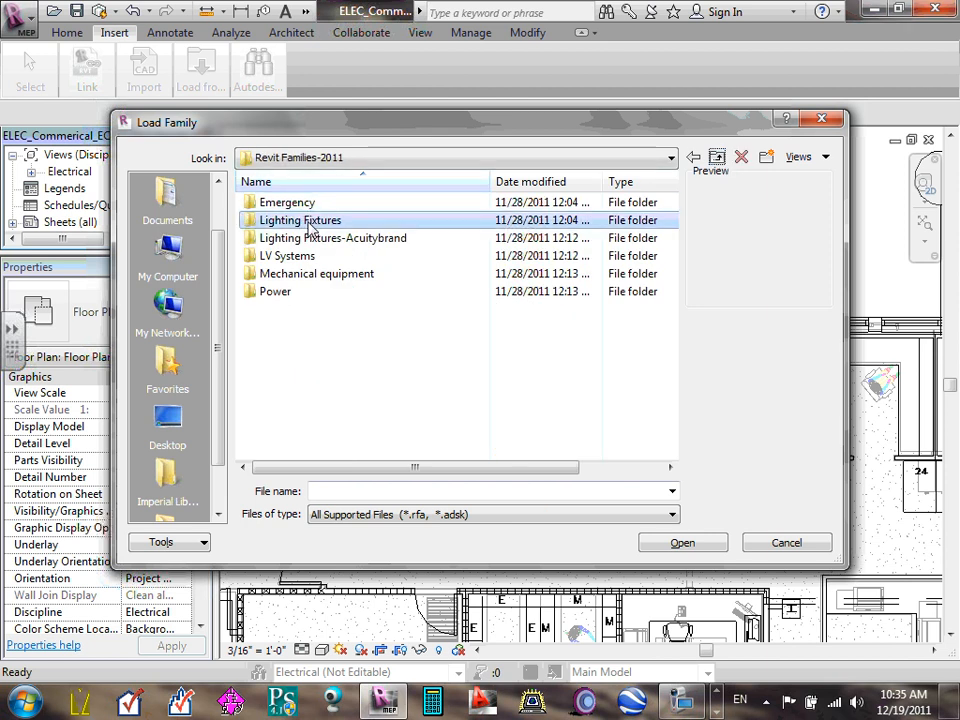
{"action": "double_click", "coordinate": [309, 228]}
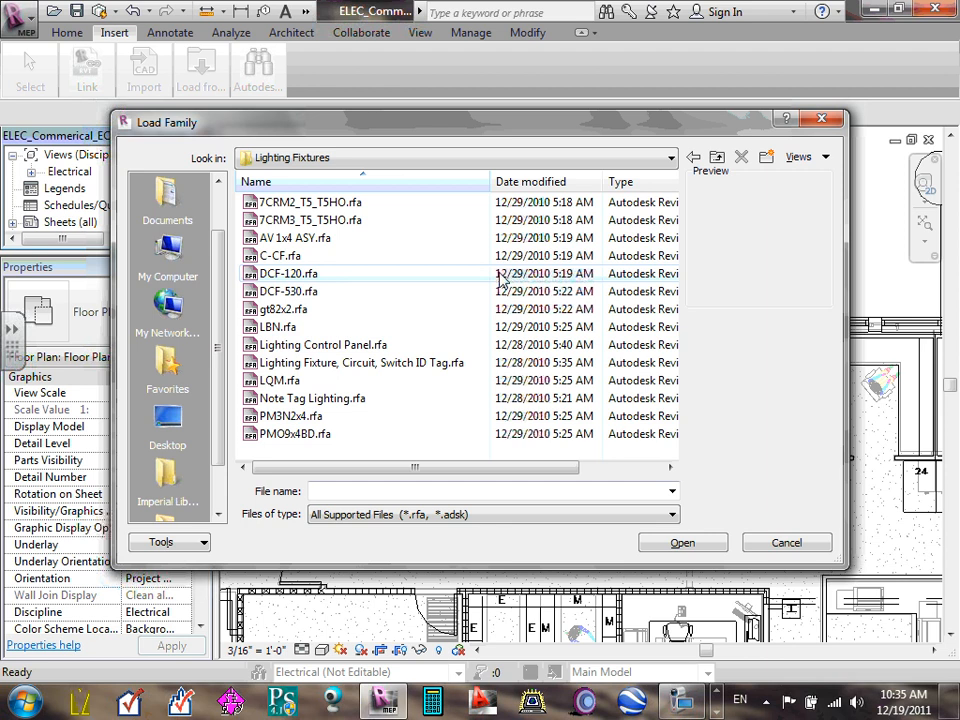
{"action": "left_click", "coordinate": [717, 158]}
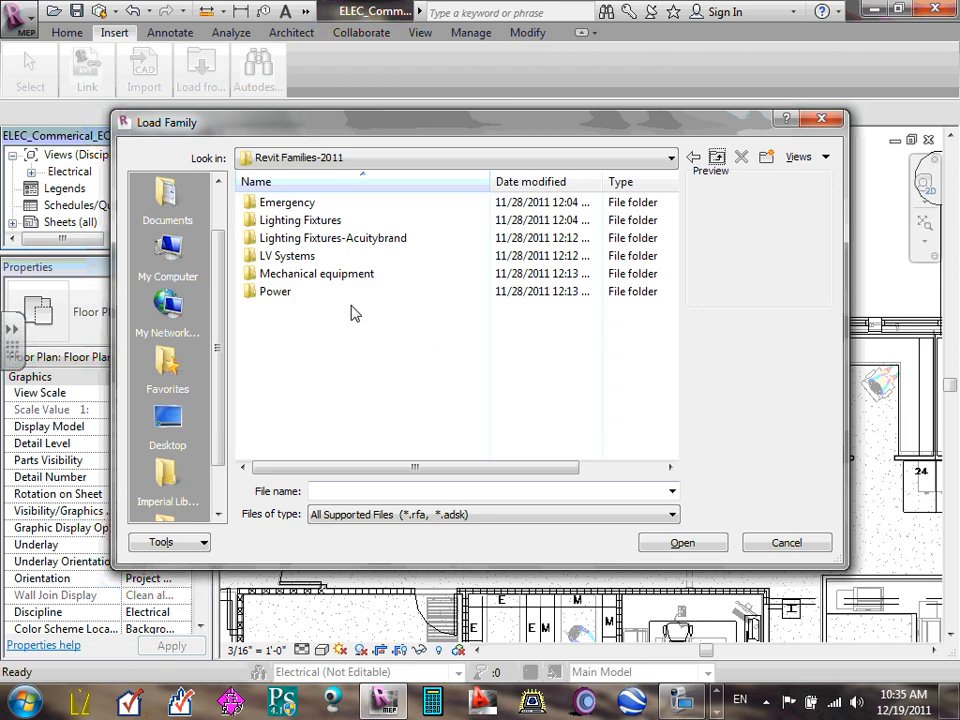
{"action": "double_click", "coordinate": [250, 259]}
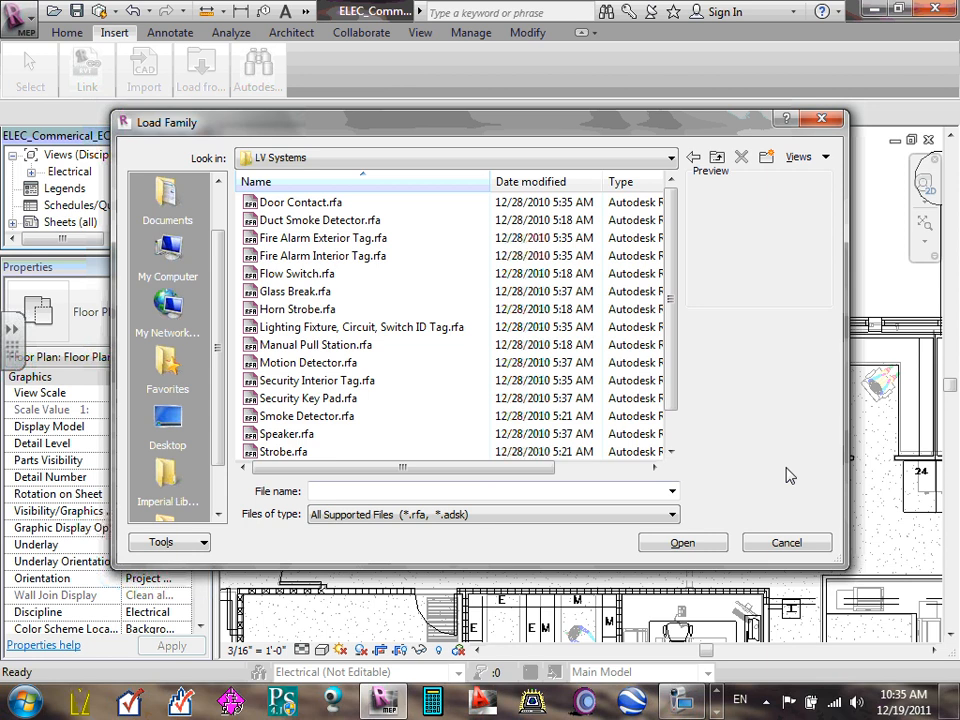
{"action": "left_click", "coordinate": [716, 159]}
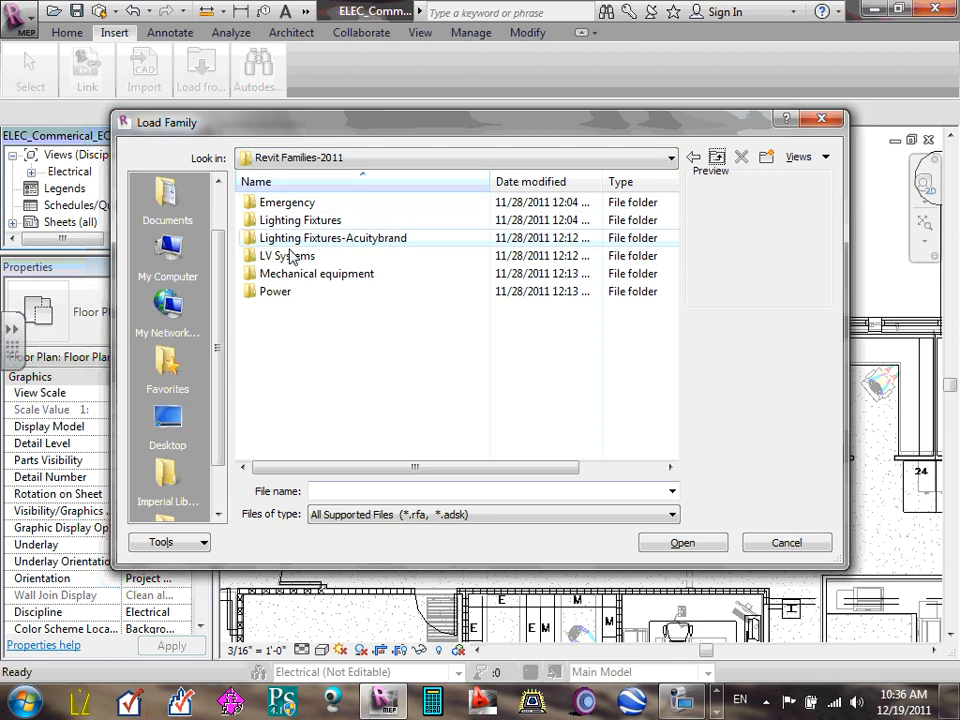
- Preview the families in the Power folder and load Electrical Meter Base.rfa into the project
{"action": "double_click", "coordinate": [277, 293]}
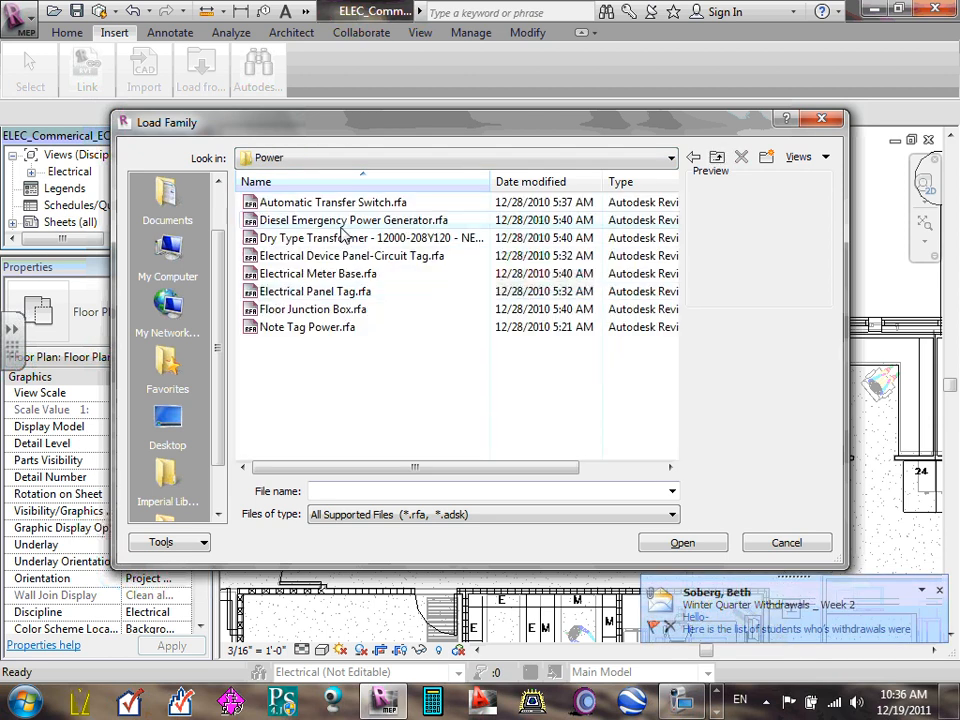
{"action": "left_click", "coordinate": [318, 255]}
{"action": "left_click", "coordinate": [313, 237]}
{"action": "left_click", "coordinate": [313, 254]}
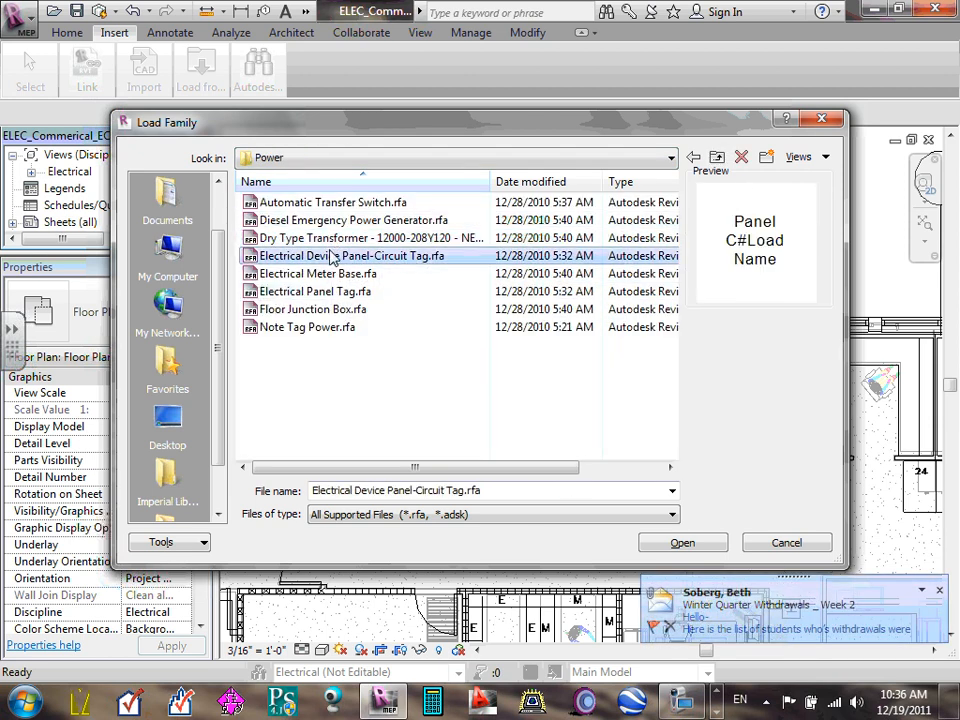
{"action": "left_click", "coordinate": [327, 274]}
{"action": "left_click", "coordinate": [328, 291]}
{"action": "left_click", "coordinate": [330, 309]}
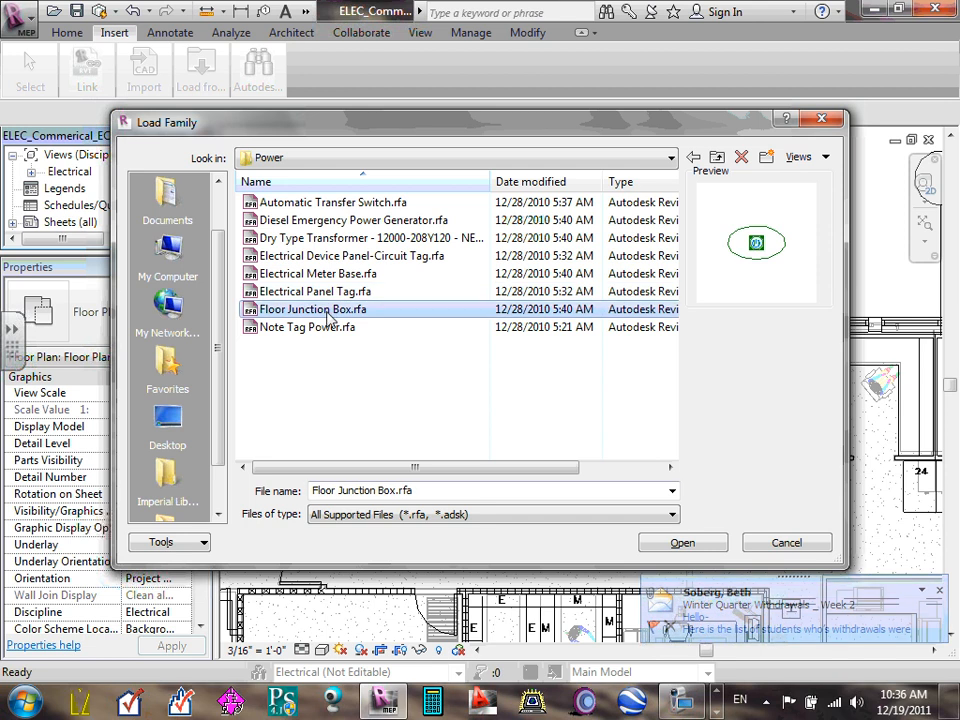
{"action": "left_click", "coordinate": [340, 203]}
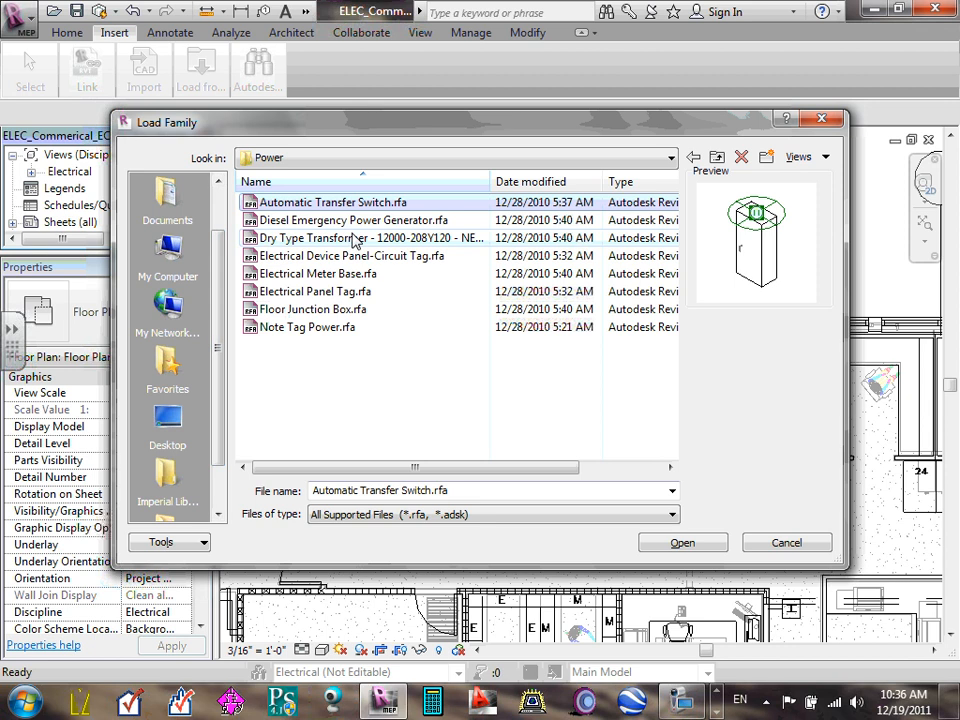
{"action": "left_click", "coordinate": [345, 274]}
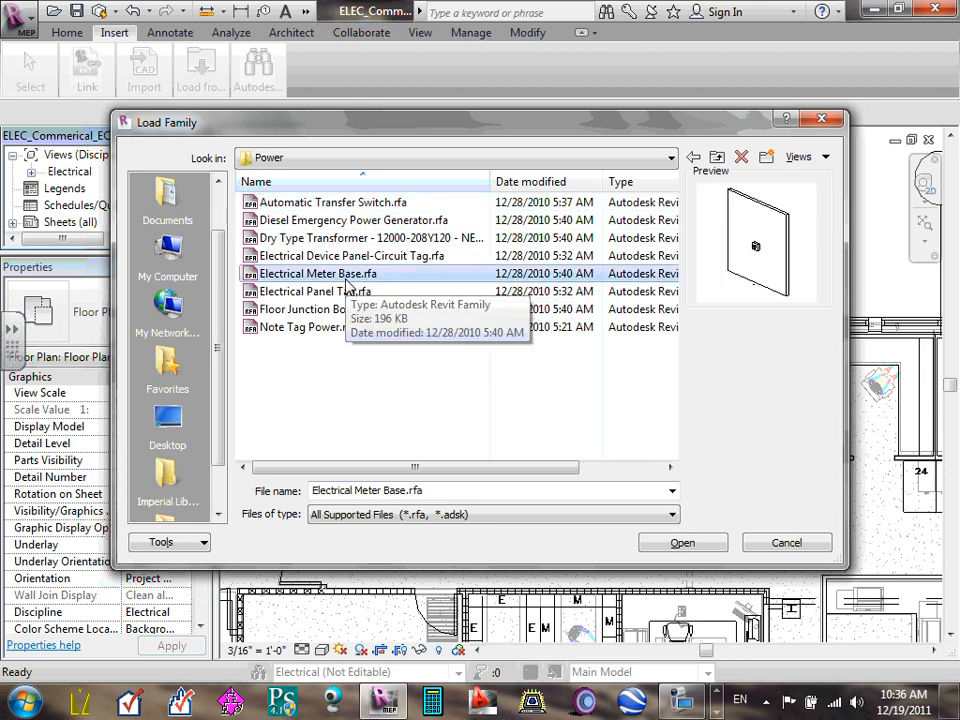
{"action": "double_click", "coordinate": [345, 278]}
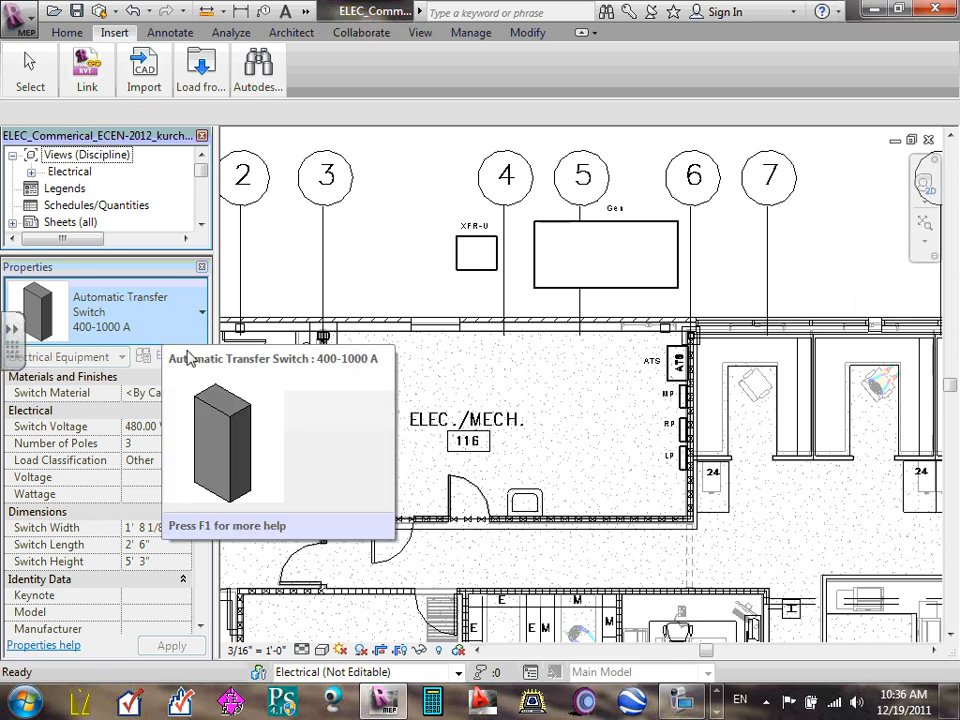
- Try to switch the selected Automatic Transfer Switch type to Electrical Meter Base and look through its type properties
{"action": "left_click", "coordinate": [203, 316]}
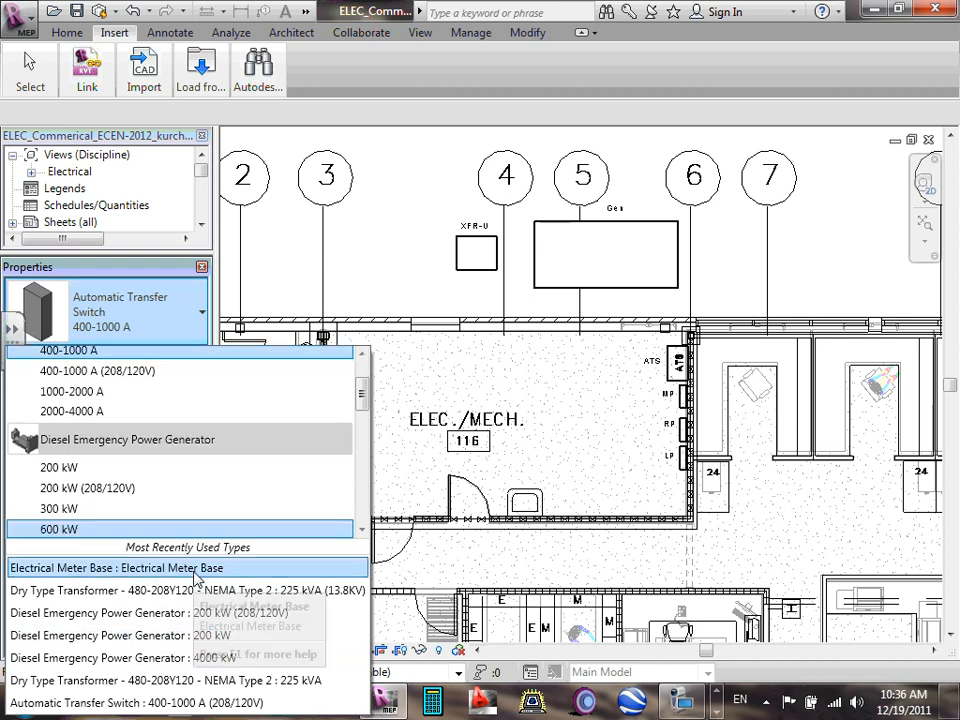
{"action": "key", "text": "Escape"}
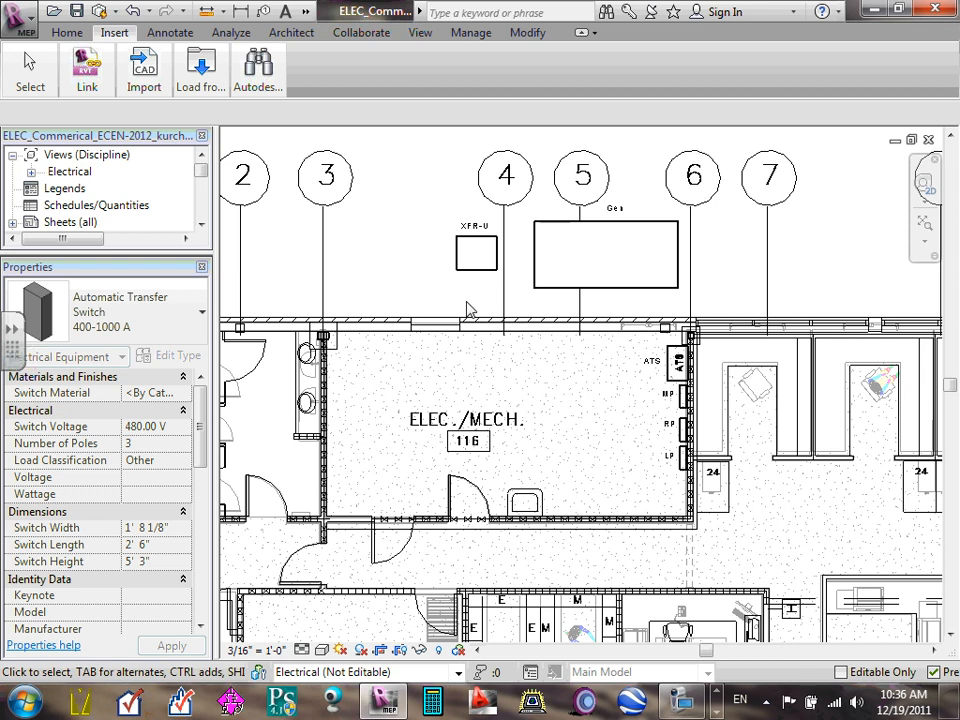
{"action": "left_click", "coordinate": [202, 322]}
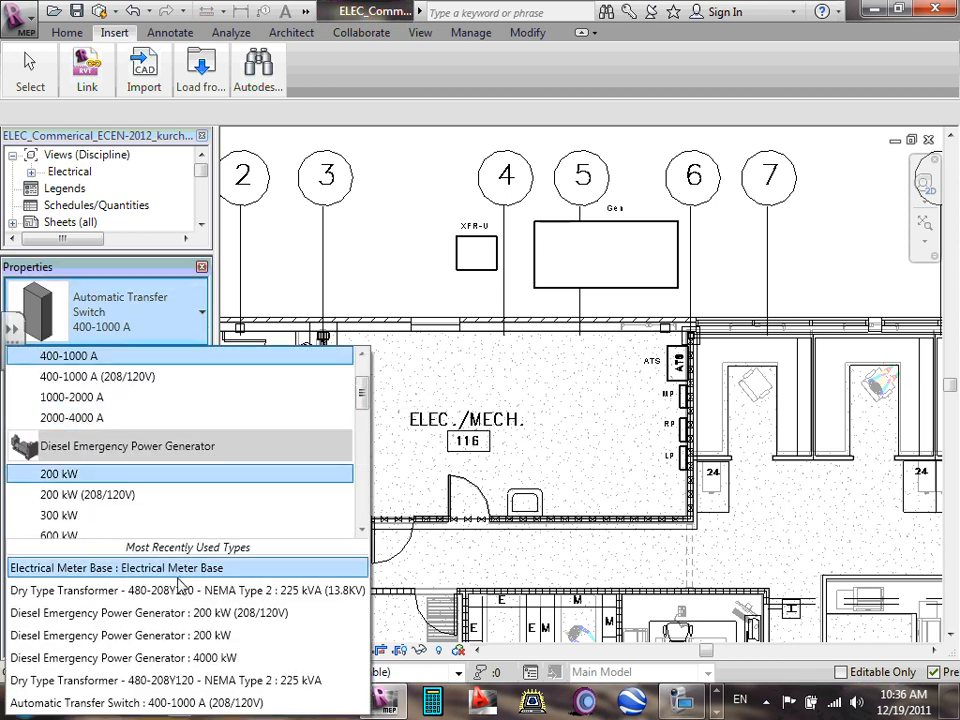
{"action": "left_click", "coordinate": [177, 571]}
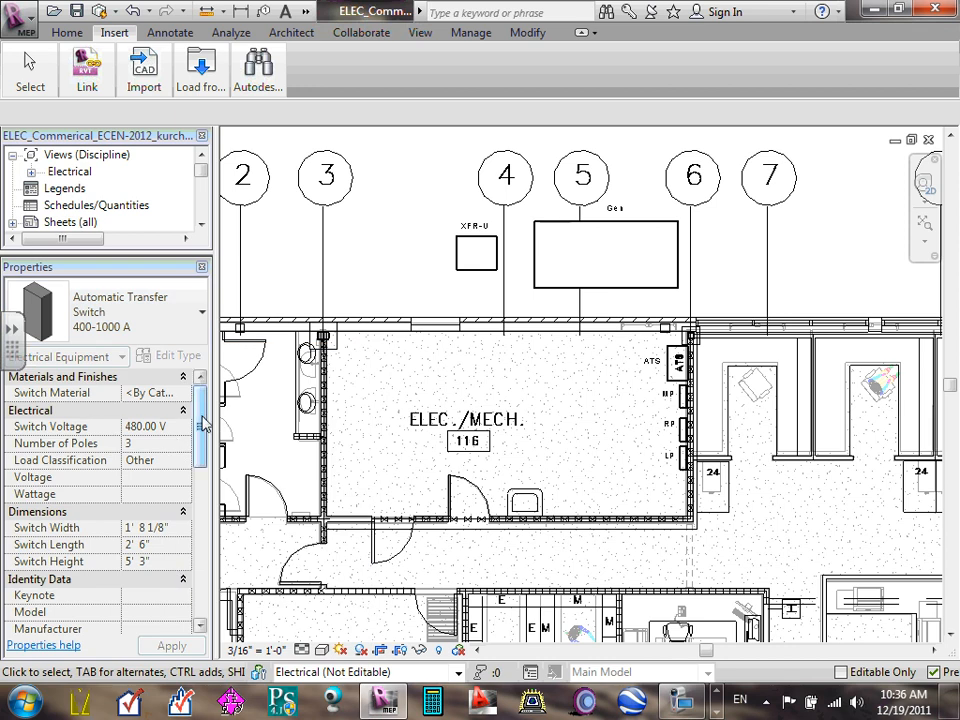
{"action": "left_click_drag", "start_coordinate": [203, 425], "coordinate": [213, 400]}
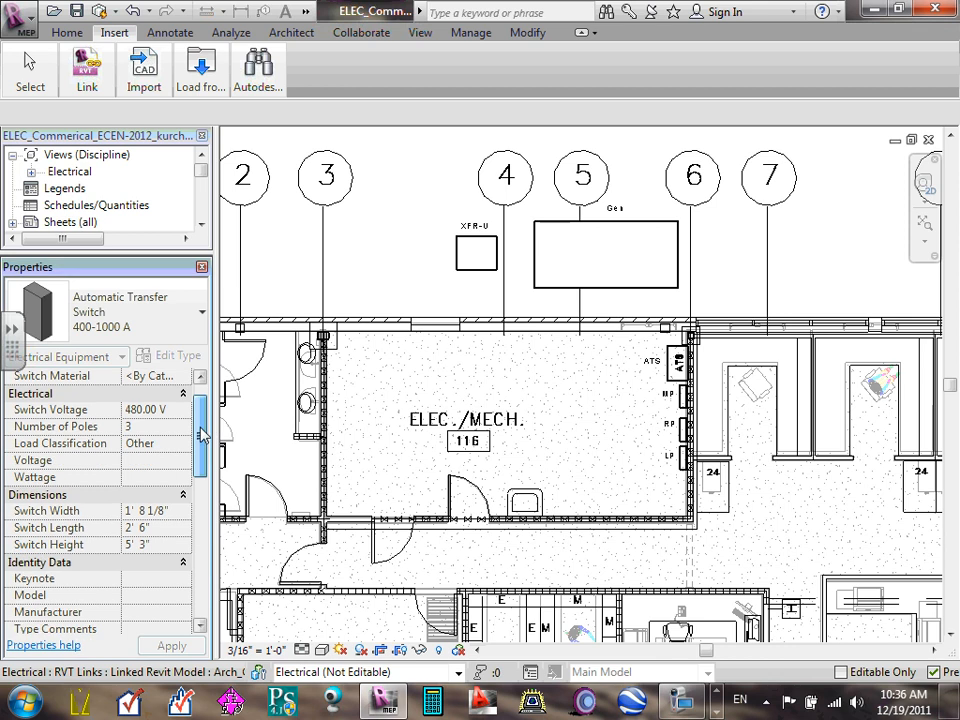
{"action": "left_click_drag", "start_coordinate": [203, 428], "coordinate": [203, 560]}
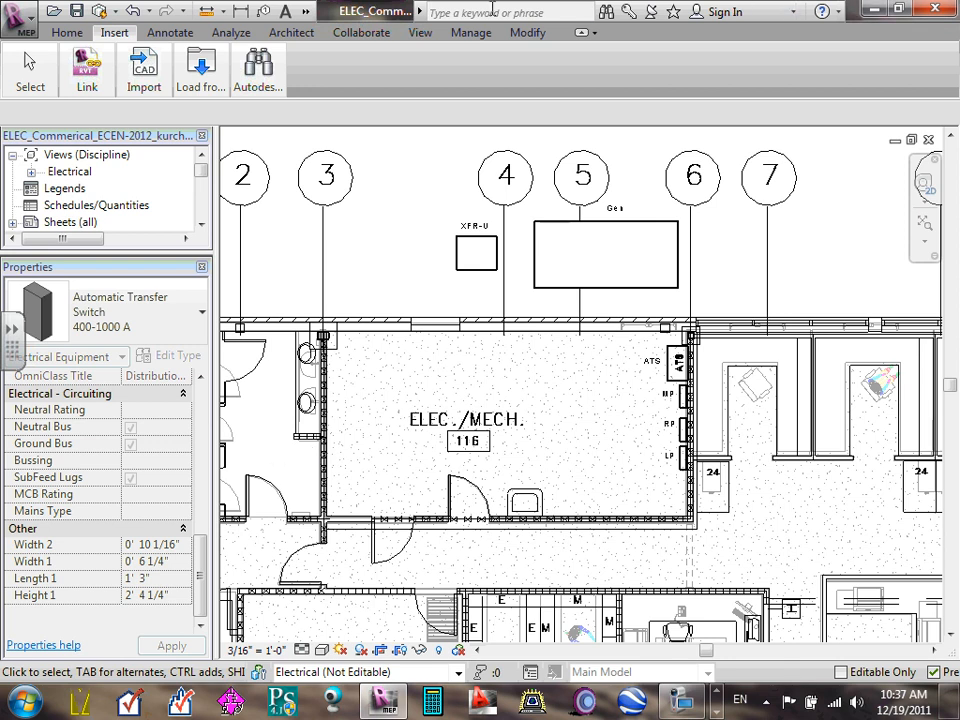
{"action": "left_click", "coordinate": [203, 87]}
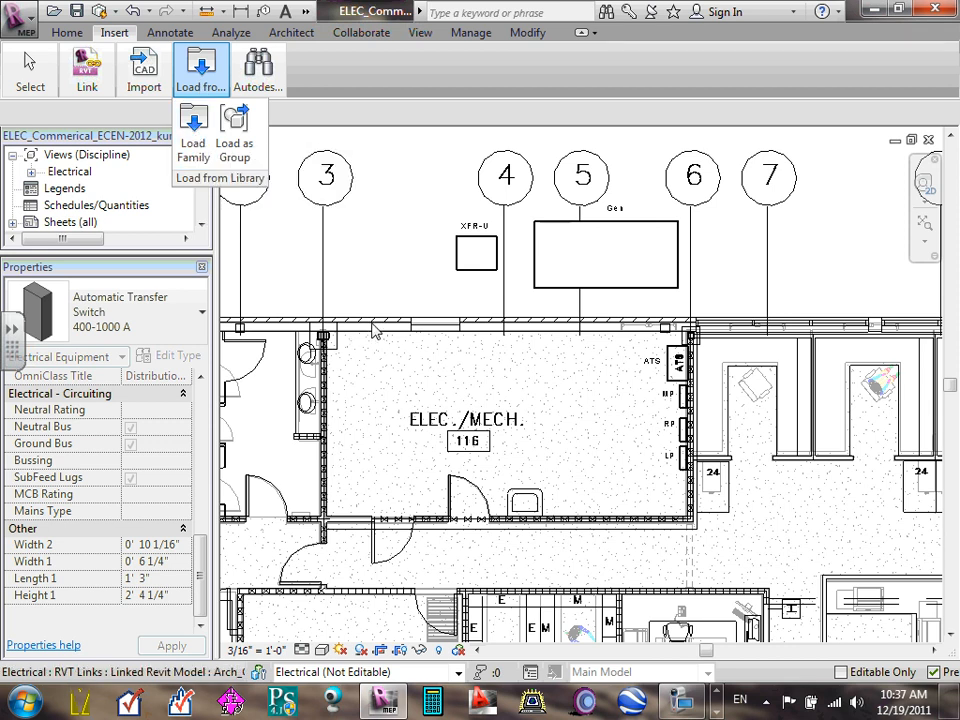
{"action": "left_click", "coordinate": [356, 364]}
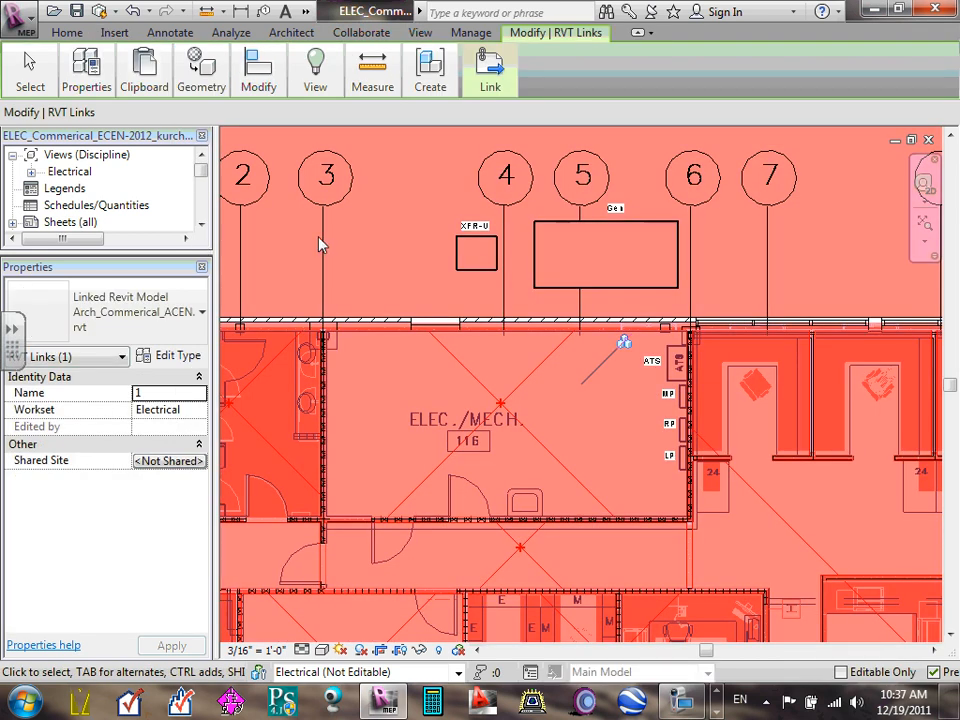
{"action": "key", "text": "Escape"}
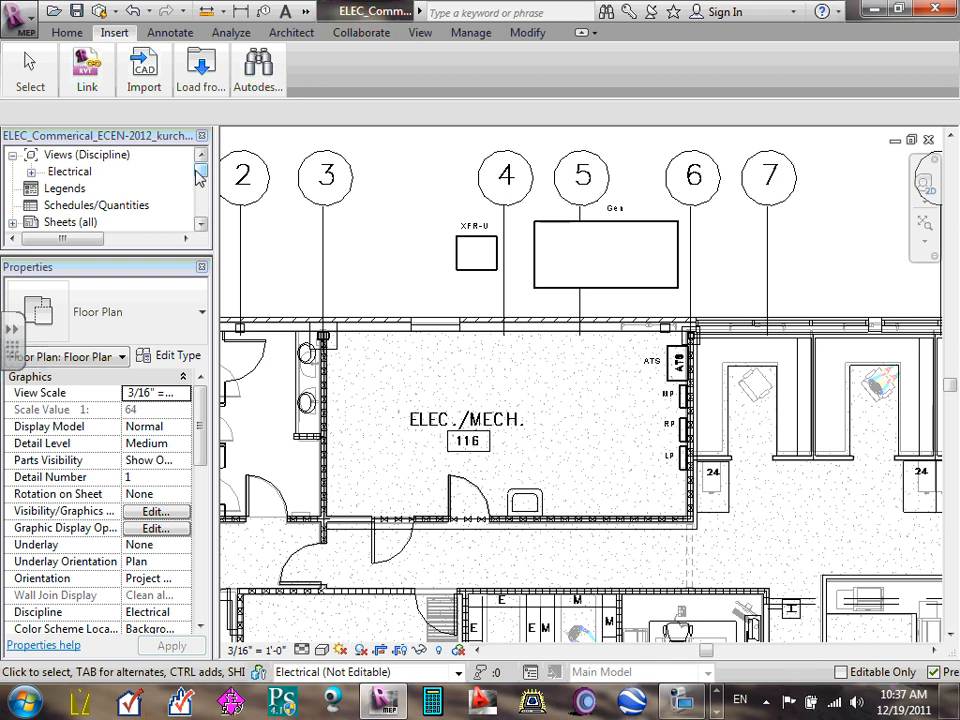
- Try to place an Electrical Meter Base from the project's electrical equipment families on the exterior wall of room 116
{"action": "mouse_move", "coordinate": [201, 171]}
{"action": "left_mouse_down"}
{"action": "mouse_move", "coordinate": [204, 205]}
{"action": "mouse_move", "coordinate": [202, 193]}
{"action": "left_mouse_up"}
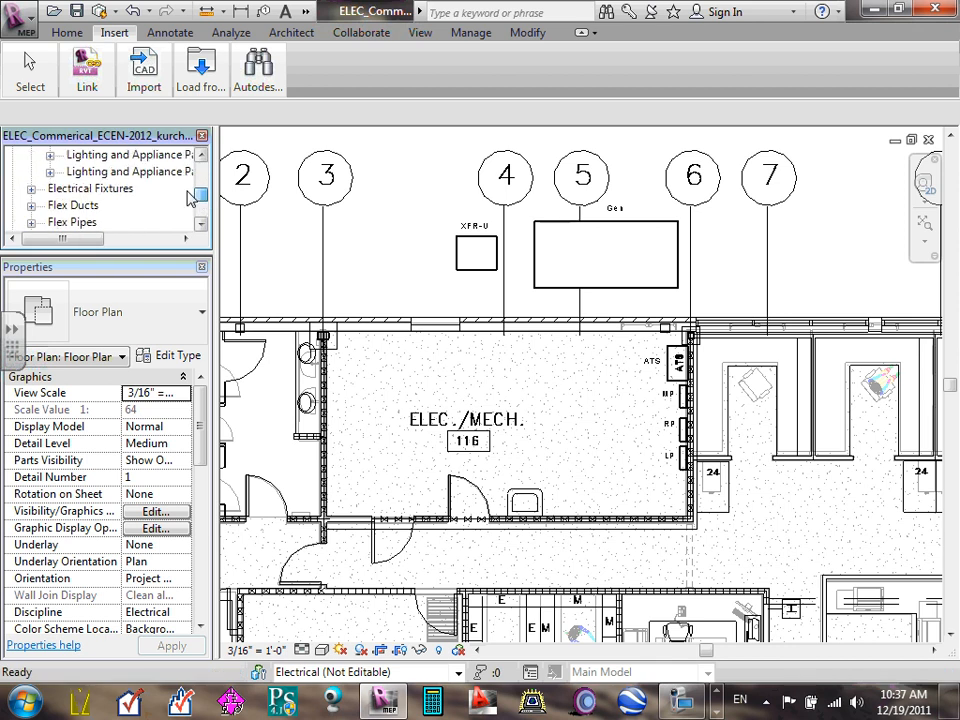
{"action": "scroll", "coordinate": [172, 190], "scroll_direction": "up", "scroll_amount": 1}
{"action": "scroll", "coordinate": [165, 196], "scroll_direction": "up", "scroll_amount": 2}
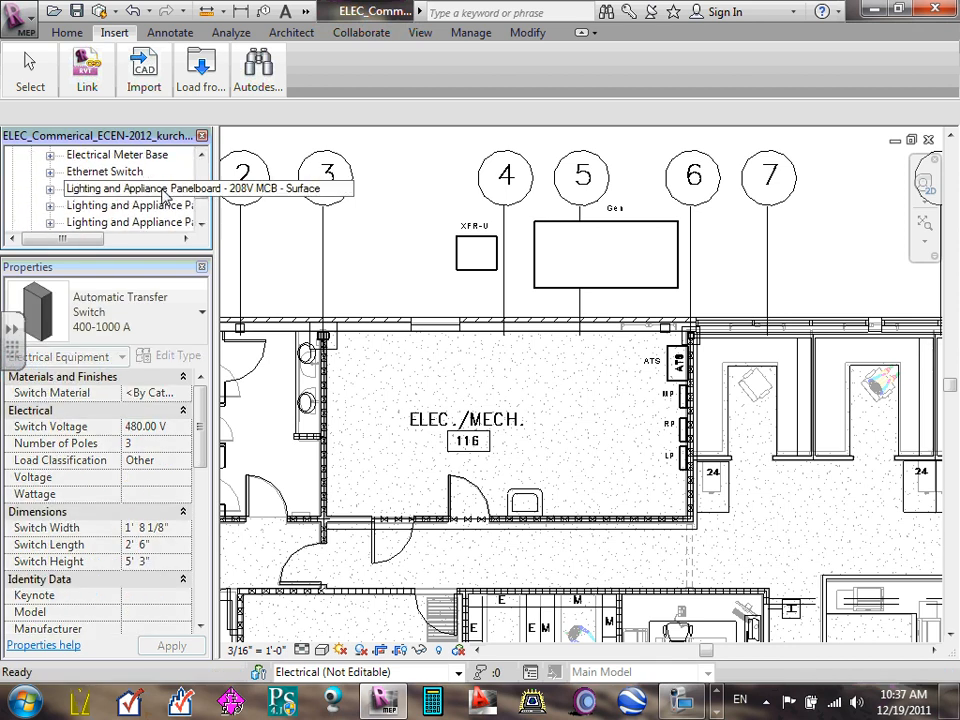
{"action": "left_click", "coordinate": [50, 156]}
{"action": "left_click", "coordinate": [130, 171]}
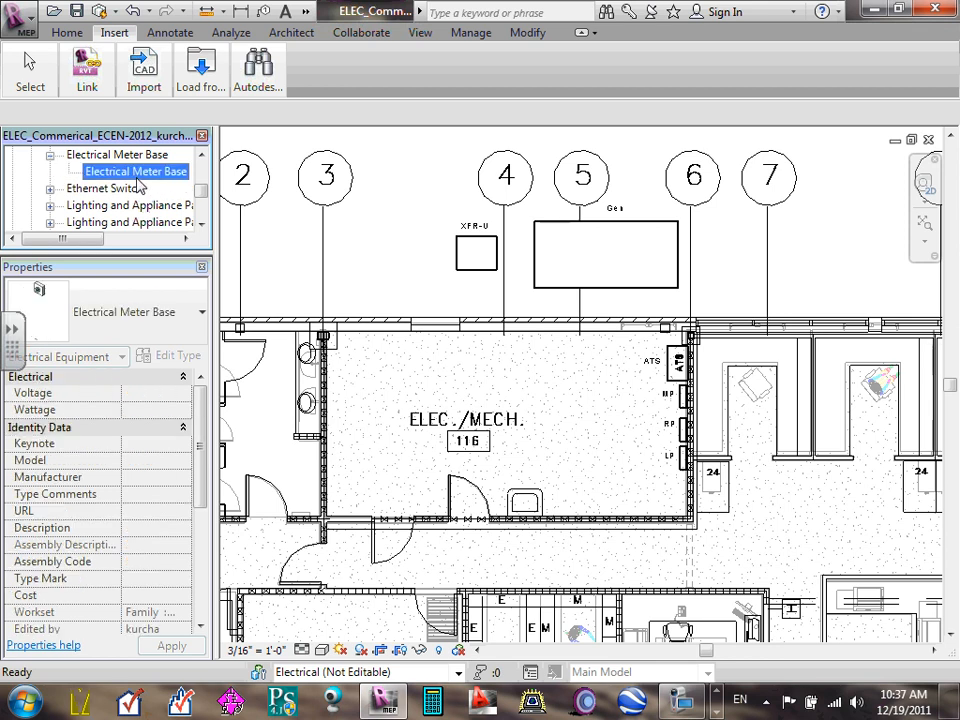
{"action": "left_click_drag", "start_coordinate": [573, 245], "coordinate": [470, 330]}
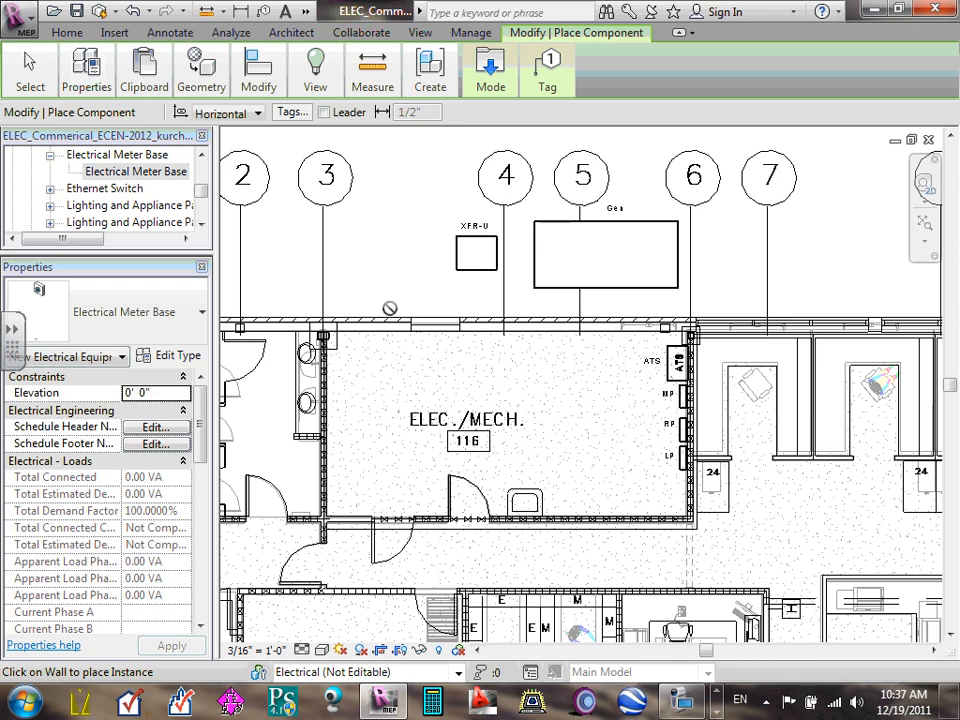
{"action": "scroll", "coordinate": [399, 302], "scroll_direction": "down", "scroll_amount": 1}
{"action": "scroll", "coordinate": [399, 302], "scroll_direction": "down", "scroll_amount": 2}
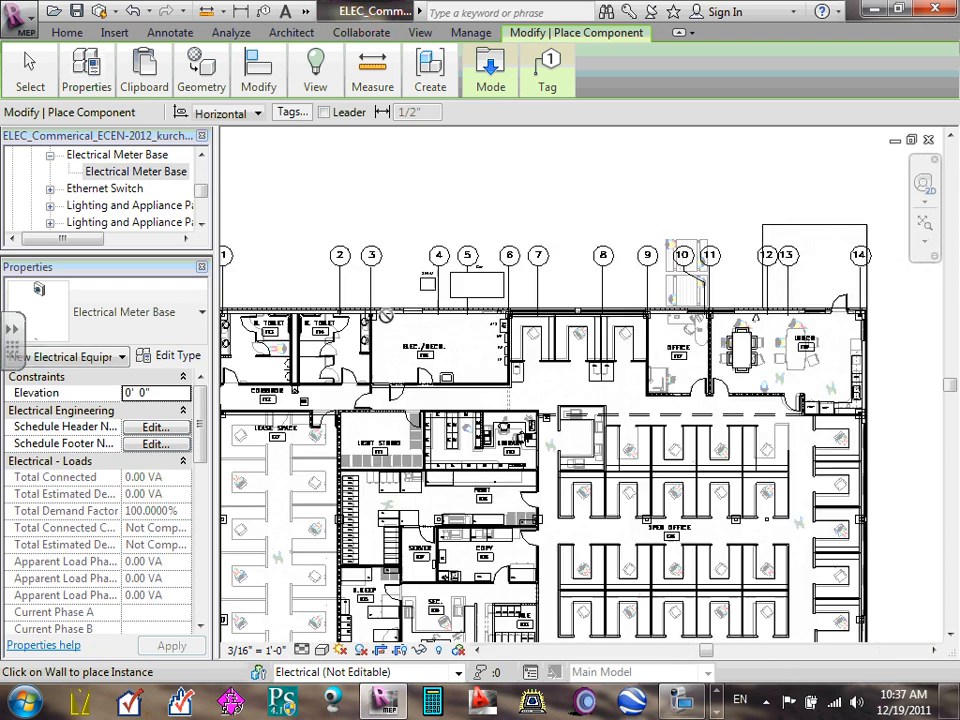
{"action": "scroll", "coordinate": [383, 314], "scroll_direction": "up", "scroll_amount": 3}
{"action": "scroll", "coordinate": [383, 314], "scroll_direction": "up", "scroll_amount": 2}
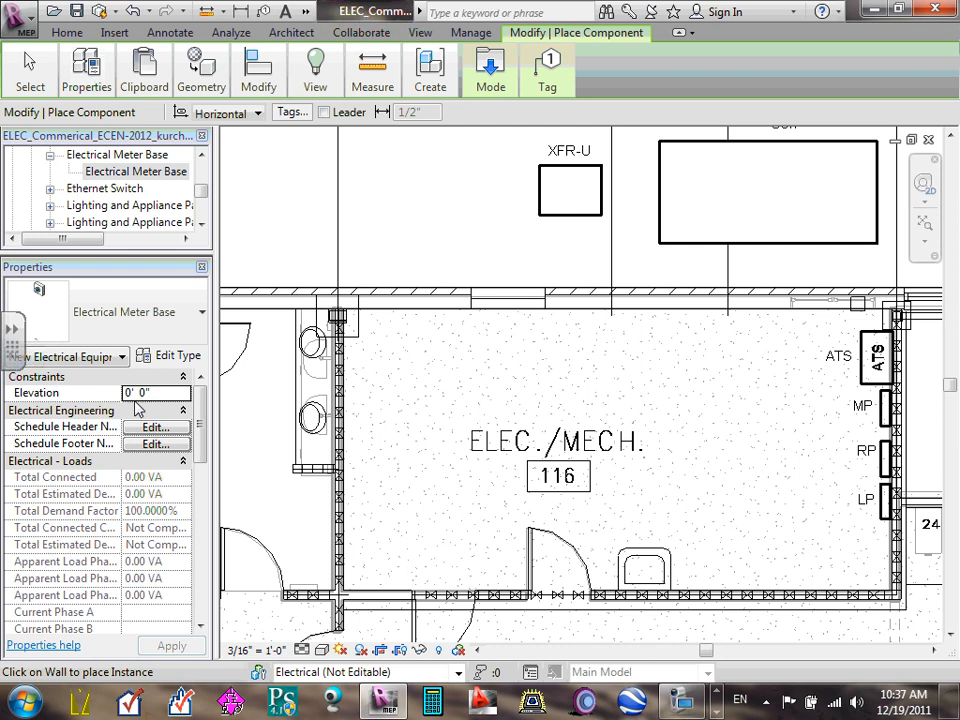
- Set the new Electrical Meter Base's elevation to 5' 0", check its remaining instance properties and abandon the placement
{"action": "left_click", "coordinate": [129, 392]}
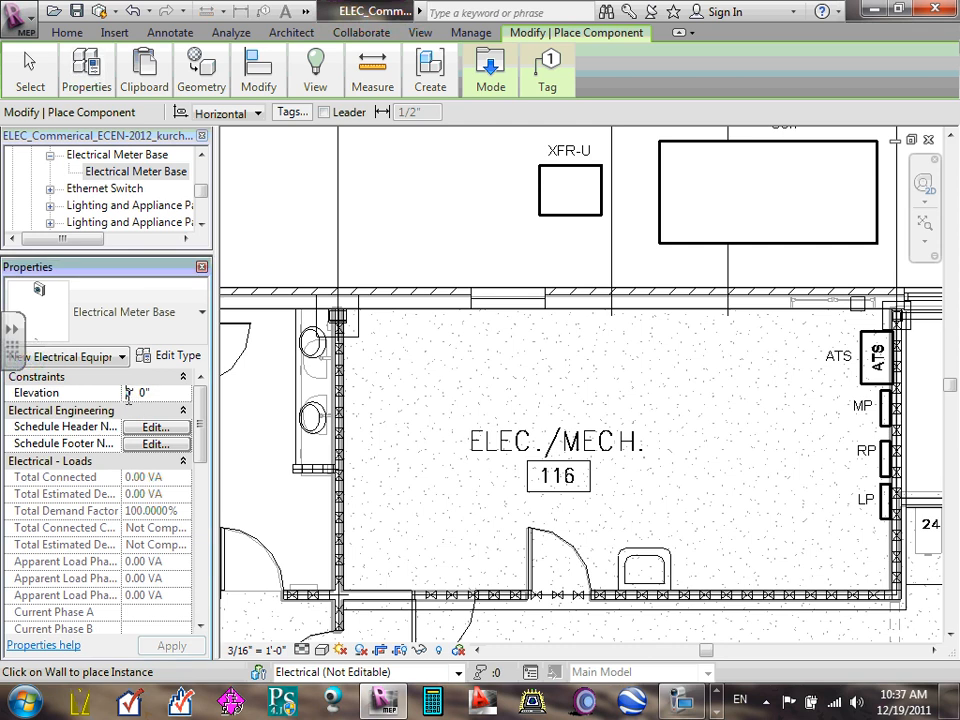
{"action": "type", "text": "5"}
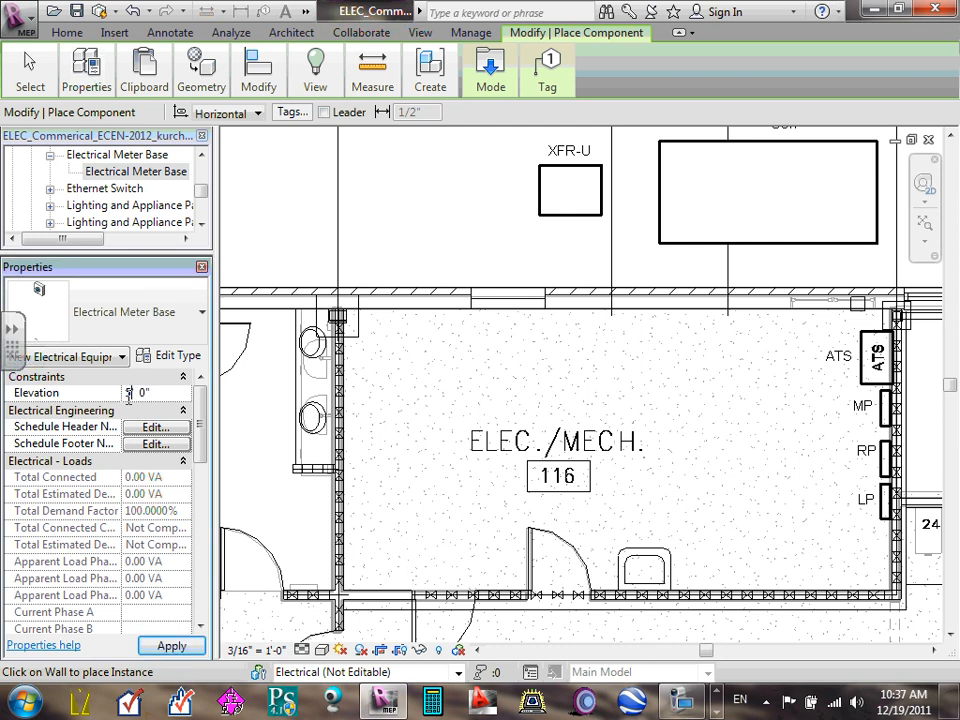
{"action": "key", "text": "Return"}
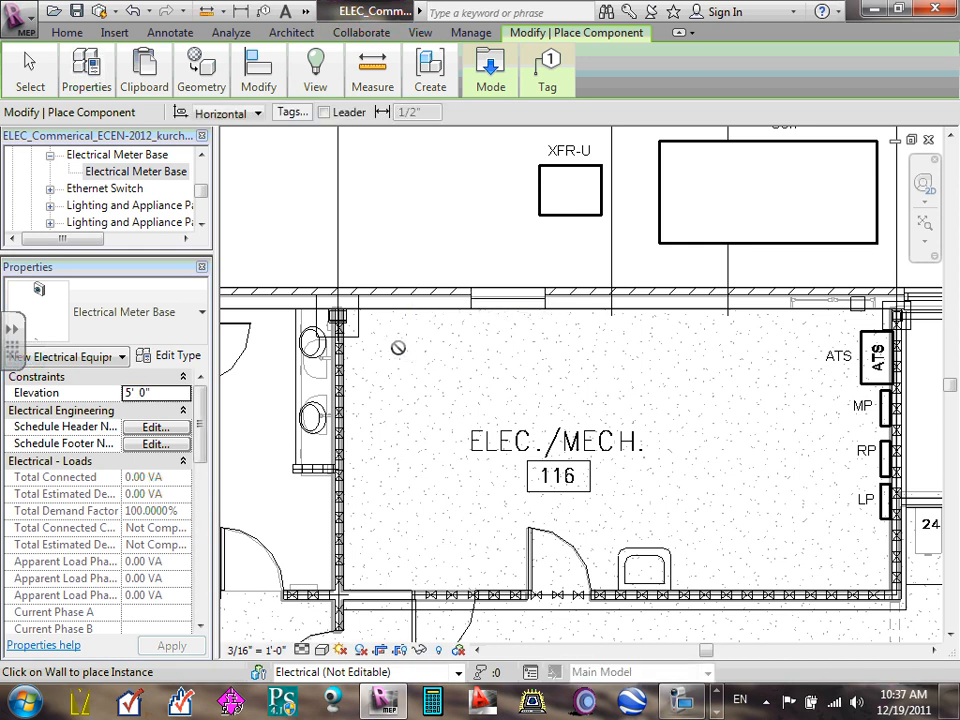
{"action": "scroll", "coordinate": [398, 347], "scroll_direction": "down", "scroll_amount": 2}
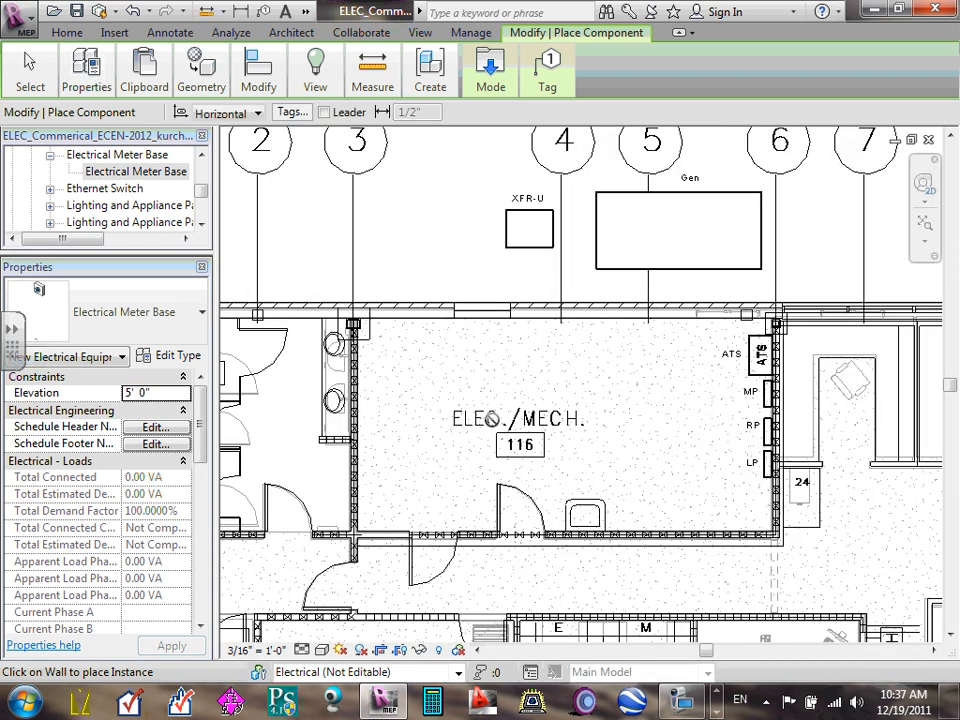
{"action": "left_click_drag", "start_coordinate": [203, 527], "coordinate": [203, 557]}
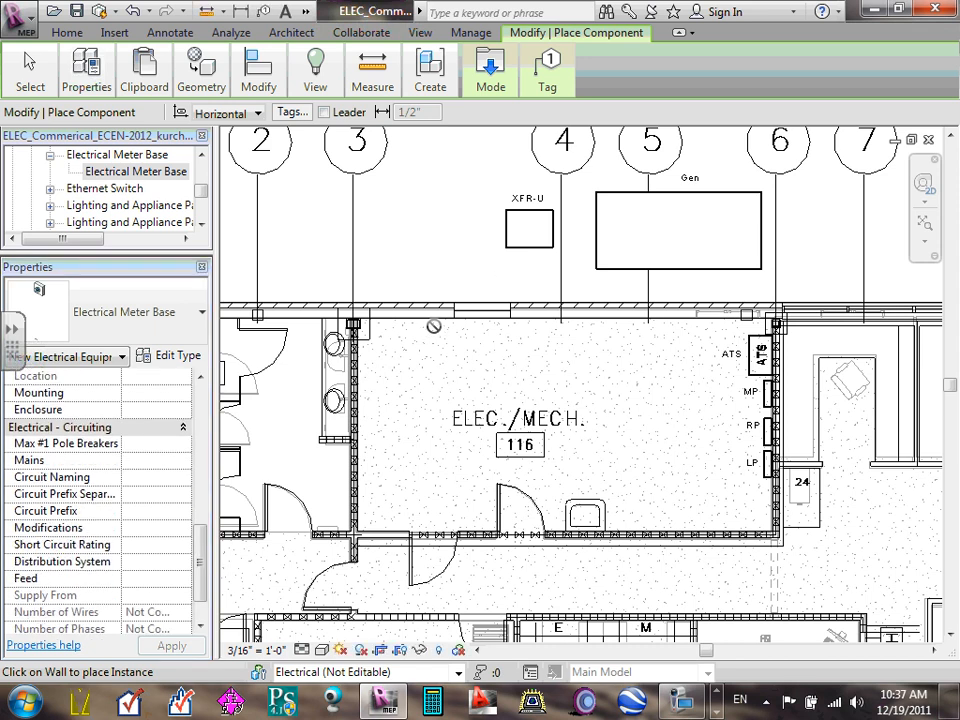
{"action": "key", "text": "Escape"}
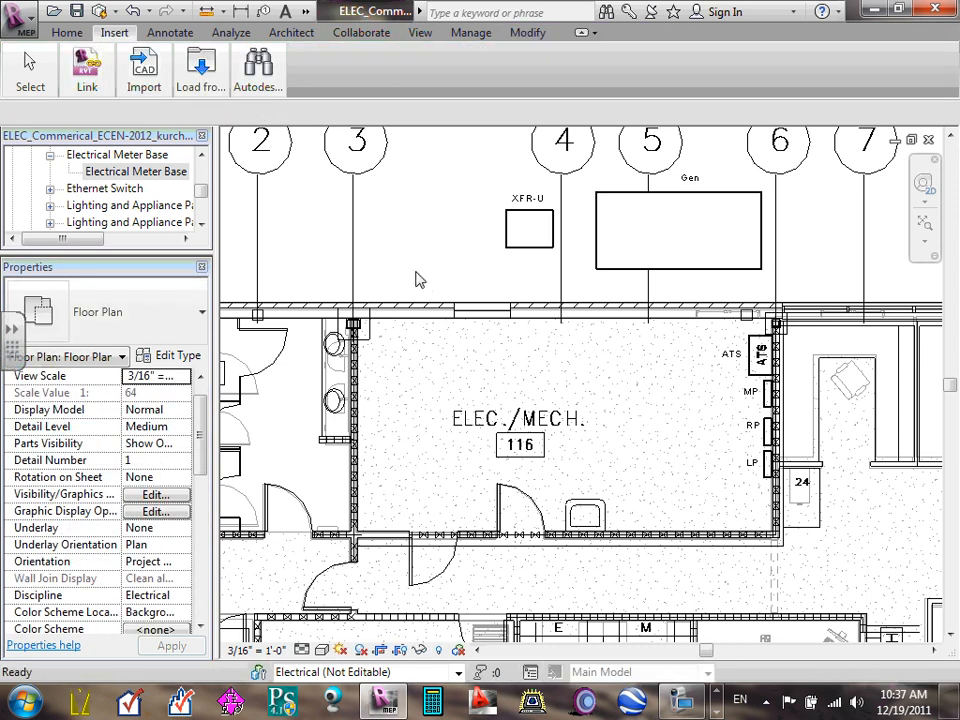
- Load Metering Switchboard.rfa from the Distribution folder under Electrical Components, Electric Power in the US Imperial library
{"action": "scroll", "coordinate": [388, 289], "scroll_direction": "down", "scroll_amount": 3}
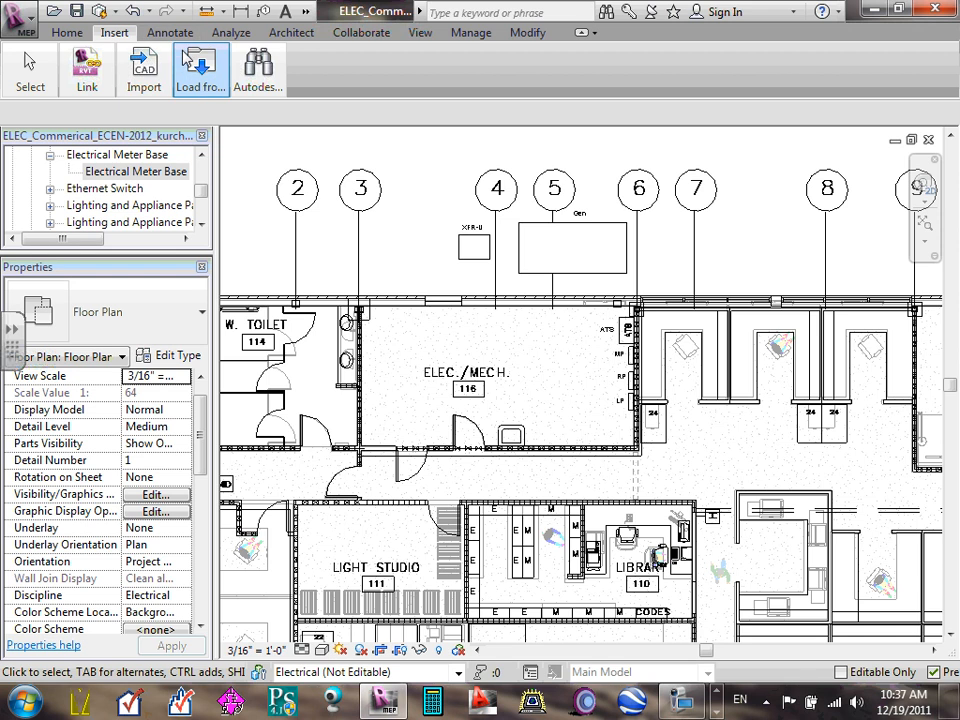
{"action": "mouse_move", "coordinate": [202, 70]}
{"action": "left_click", "coordinate": [194, 138]}
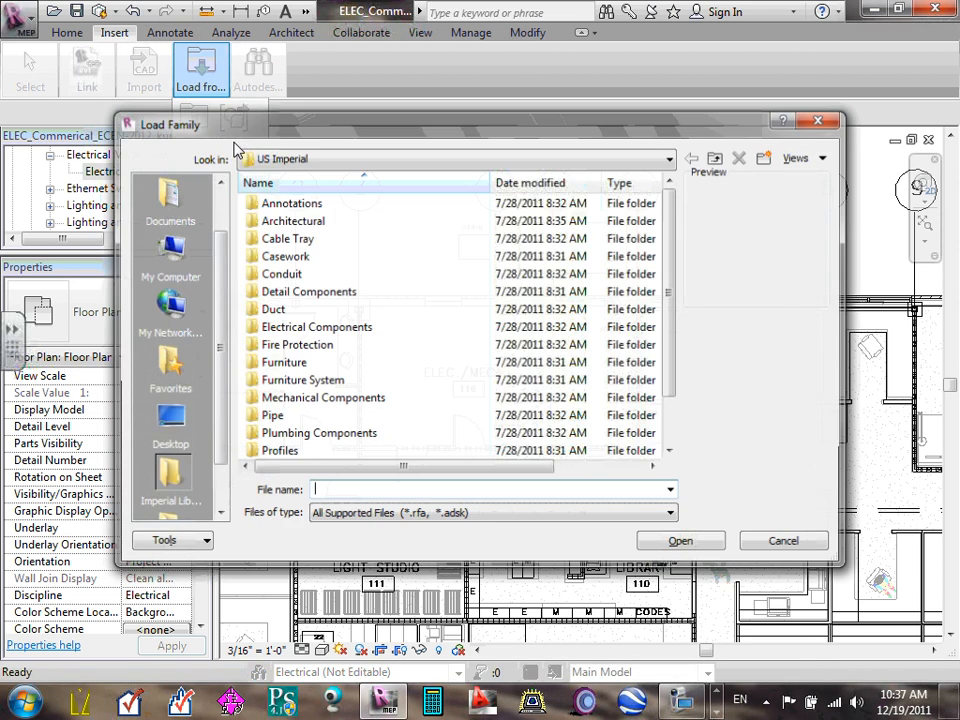
{"action": "double_click", "coordinate": [312, 328]}
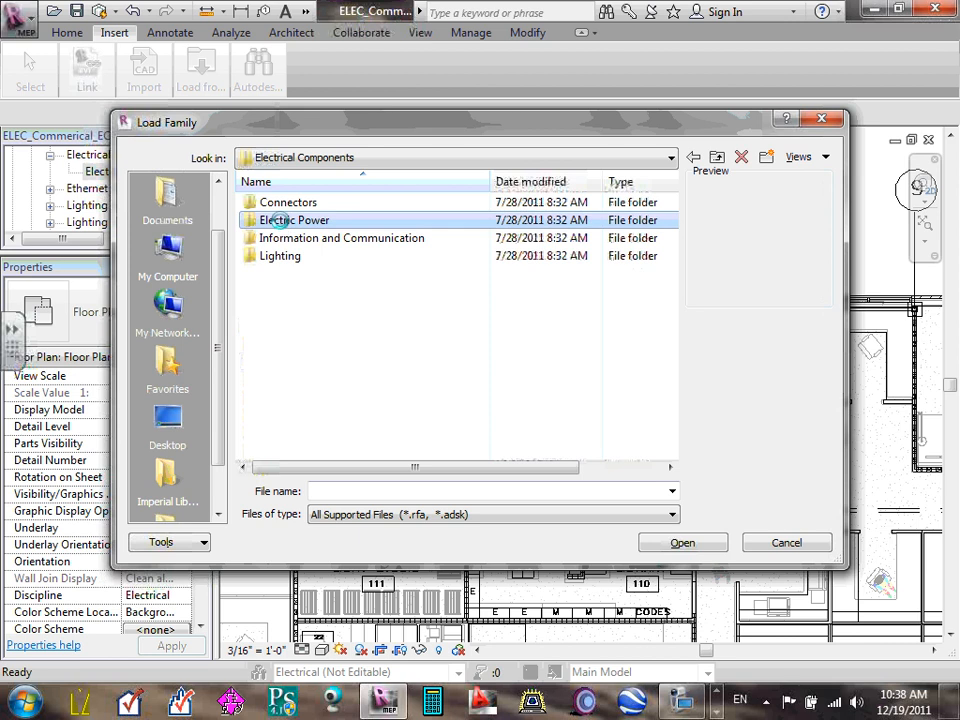
{"action": "double_click", "coordinate": [278, 221]}
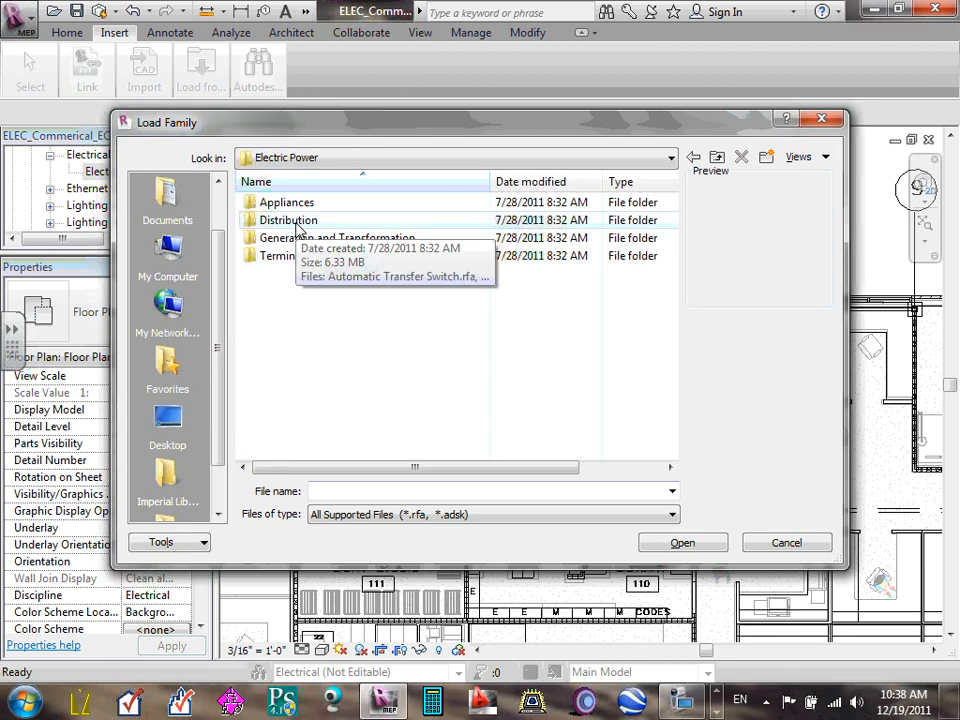
{"action": "left_click", "coordinate": [297, 229]}
{"action": "double_click", "coordinate": [297, 229]}
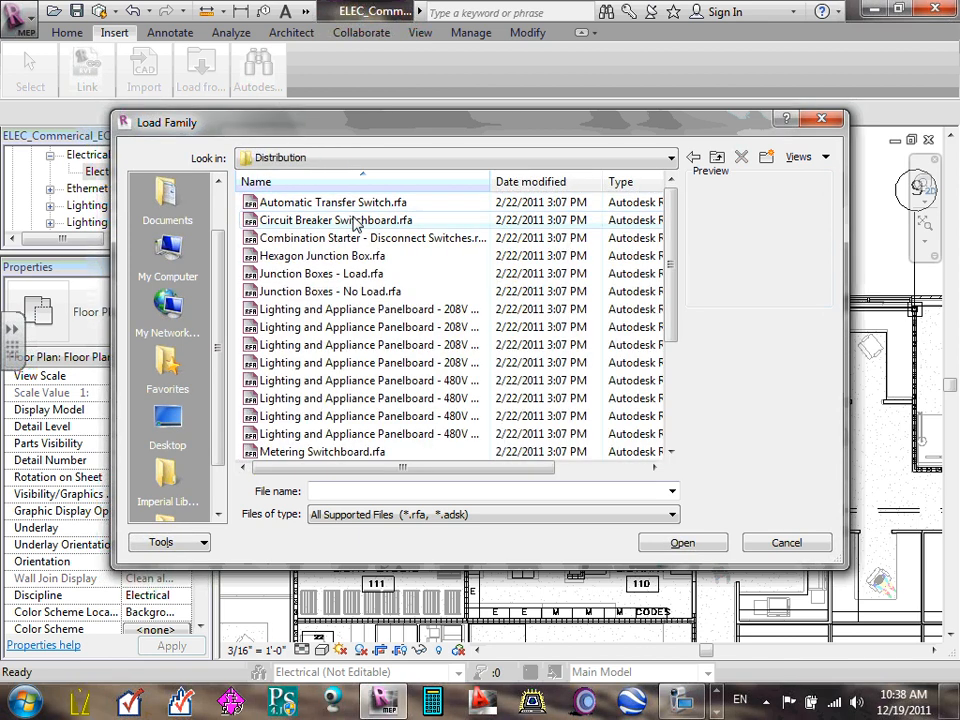
{"action": "left_click_drag", "start_coordinate": [676, 238], "coordinate": [677, 326]}
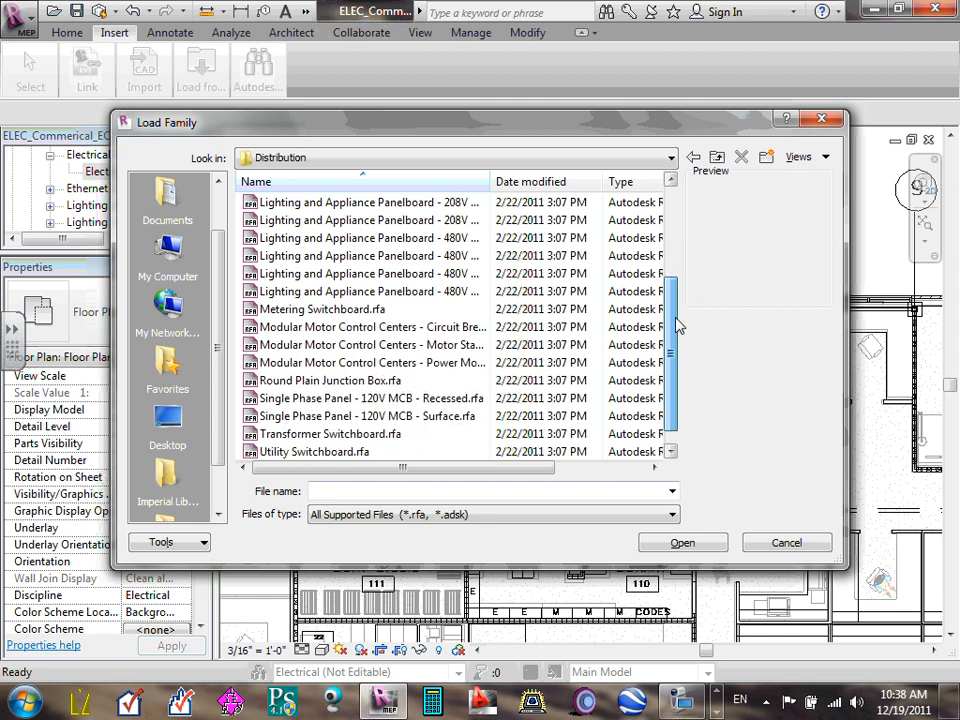
{"action": "left_click", "coordinate": [337, 312]}
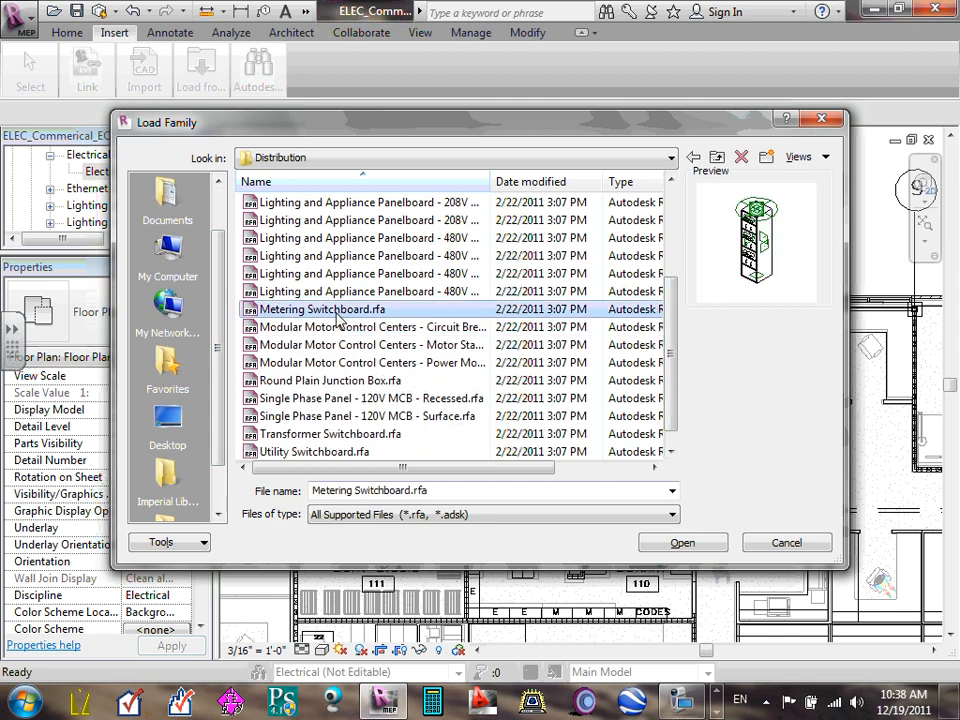
{"action": "double_click", "coordinate": [337, 312]}
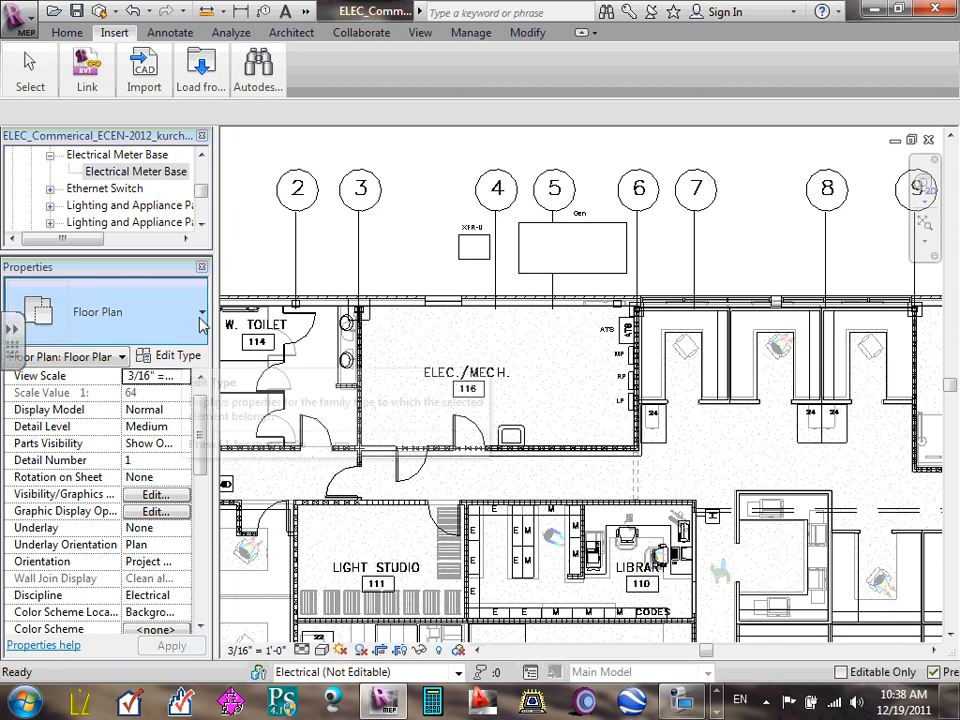
- Collapse the Automatic Transfer Switch and Electrical Meter Base families in the project's electrical equipment and list the Metering Switchboard types
{"action": "left_click", "coordinate": [140, 172]}
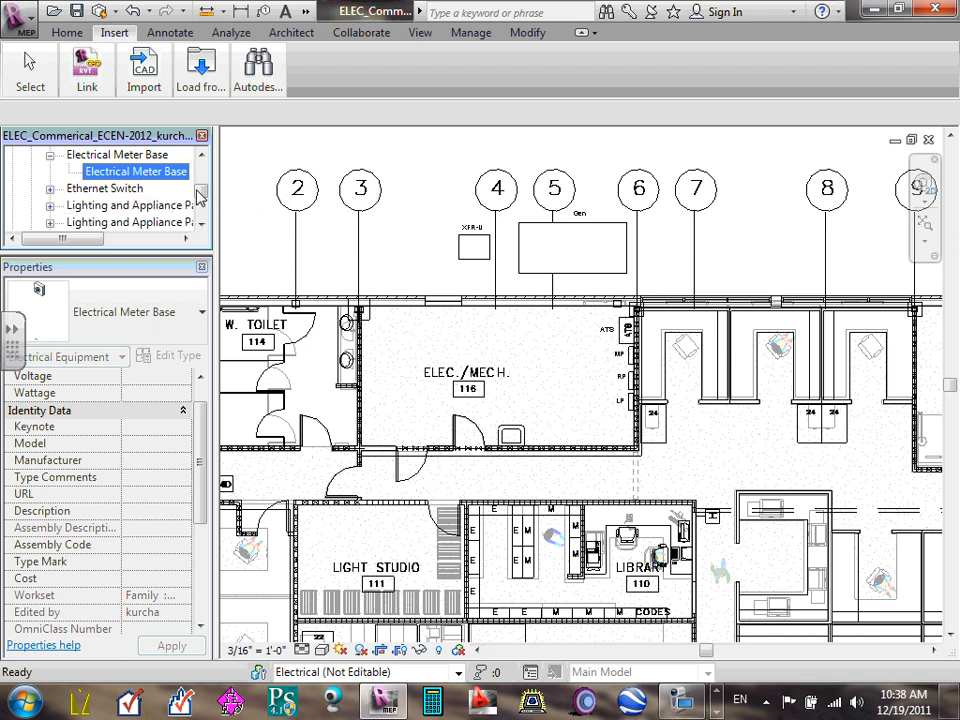
{"action": "scroll", "coordinate": [148, 183], "scroll_direction": "up", "scroll_amount": 4}
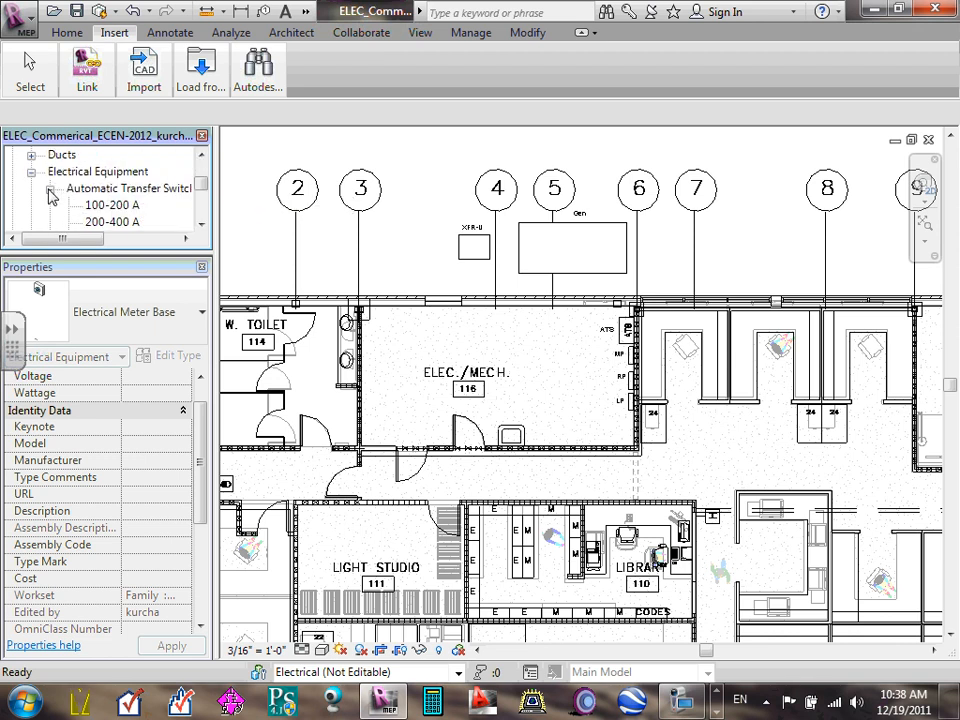
{"action": "left_click", "coordinate": [50, 188]}
{"action": "scroll", "coordinate": [53, 192], "scroll_direction": "down", "scroll_amount": 2}
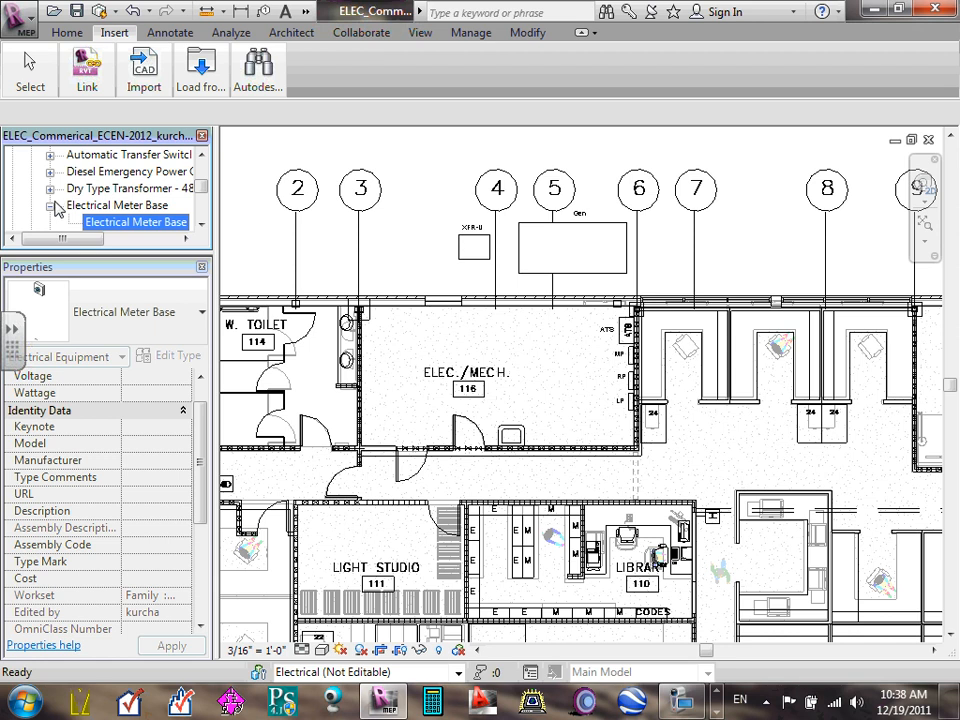
{"action": "left_click", "coordinate": [50, 206]}
{"action": "scroll", "coordinate": [50, 208], "scroll_direction": "down", "scroll_amount": 5}
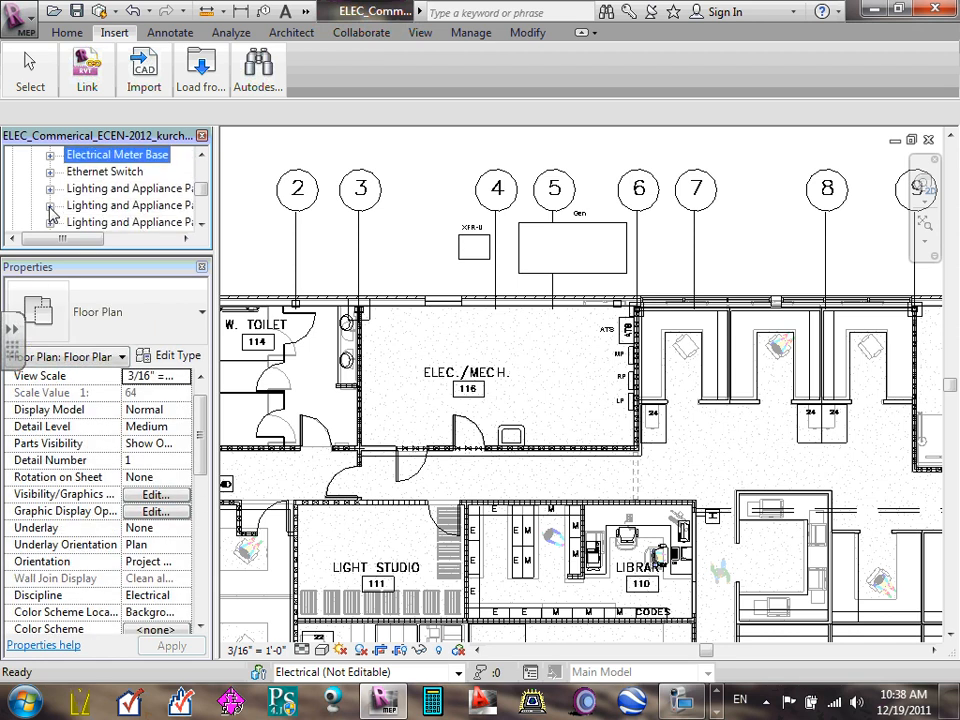
{"action": "left_click", "coordinate": [50, 205]}
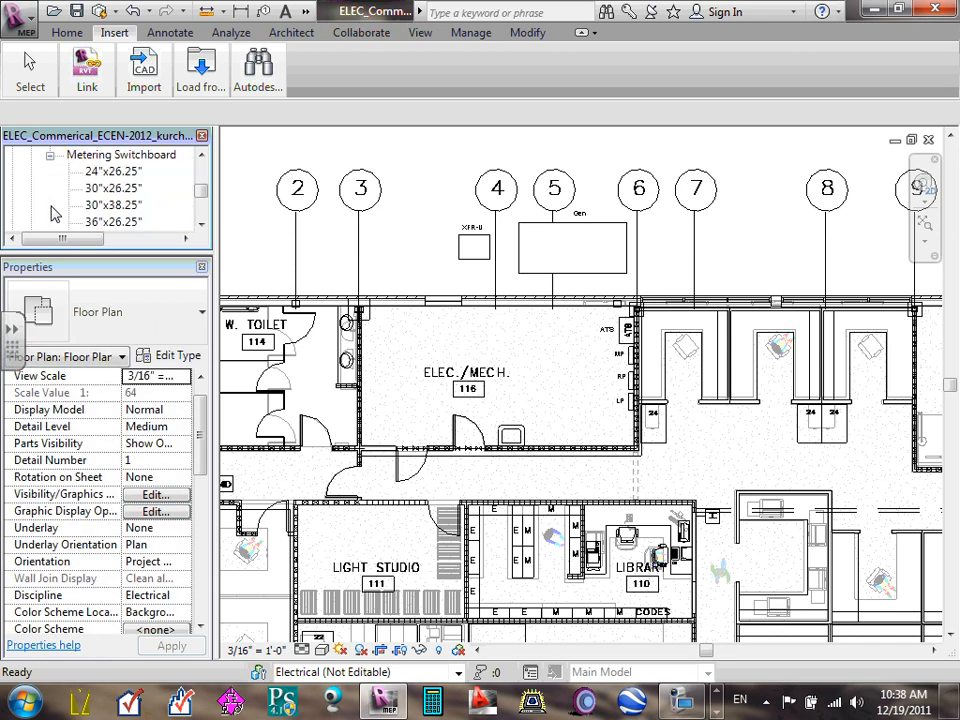
- Place one 24"x26.25" Metering Switchboard outside the exterior wall of room 116, between grid lines 3 and 4
{"action": "left_click", "coordinate": [114, 174]}
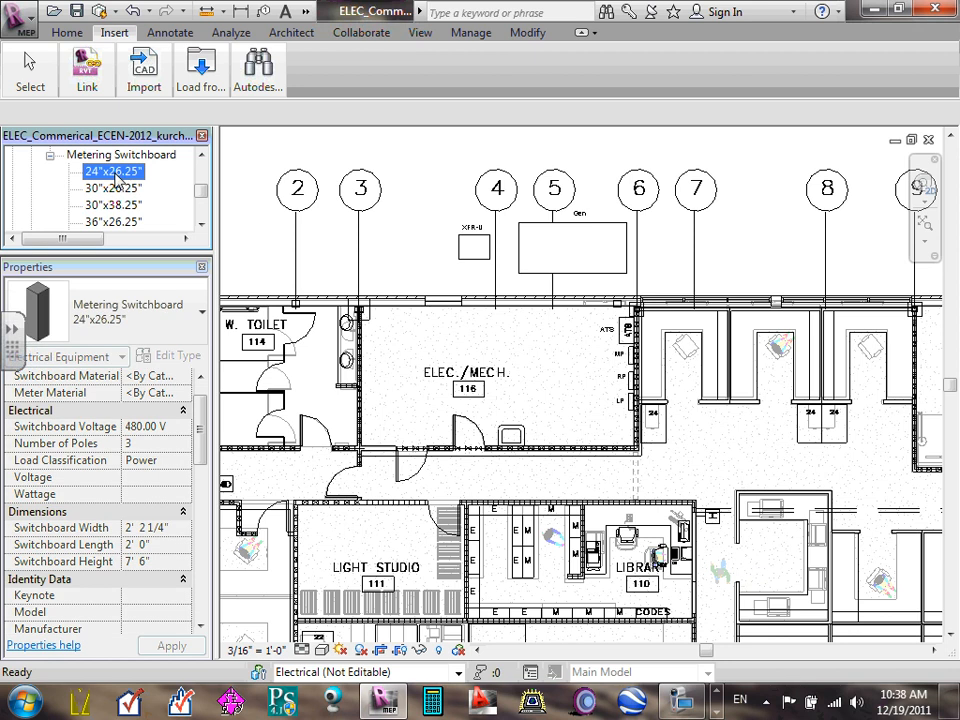
{"action": "left_click_drag", "start_coordinate": [114, 174], "coordinate": [400, 270]}
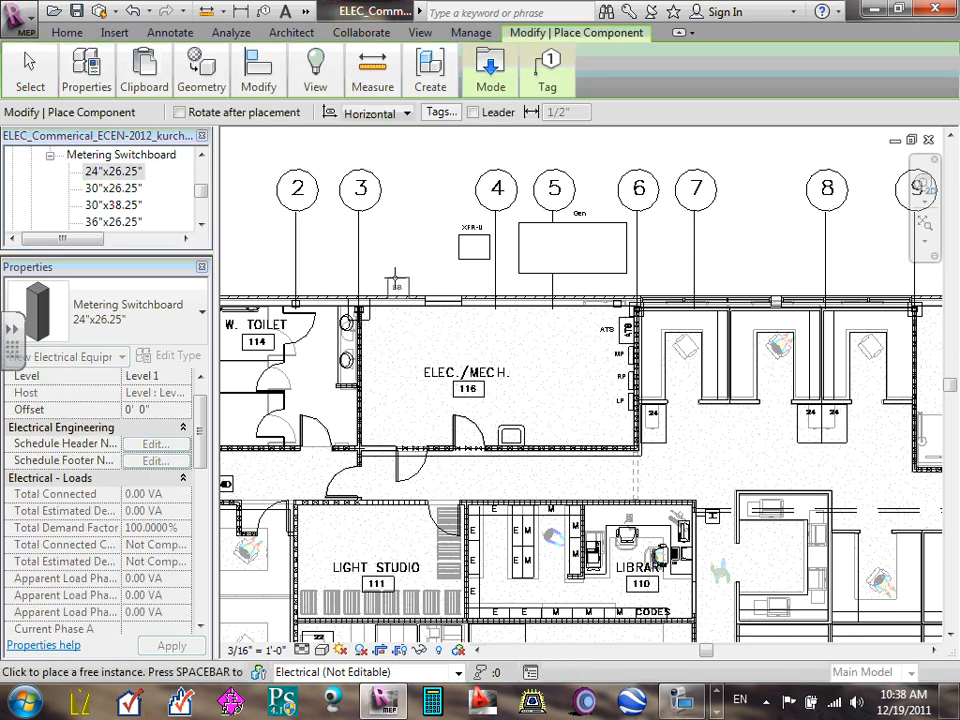
{"action": "scroll", "coordinate": [396, 272], "scroll_direction": "up", "scroll_amount": 2}
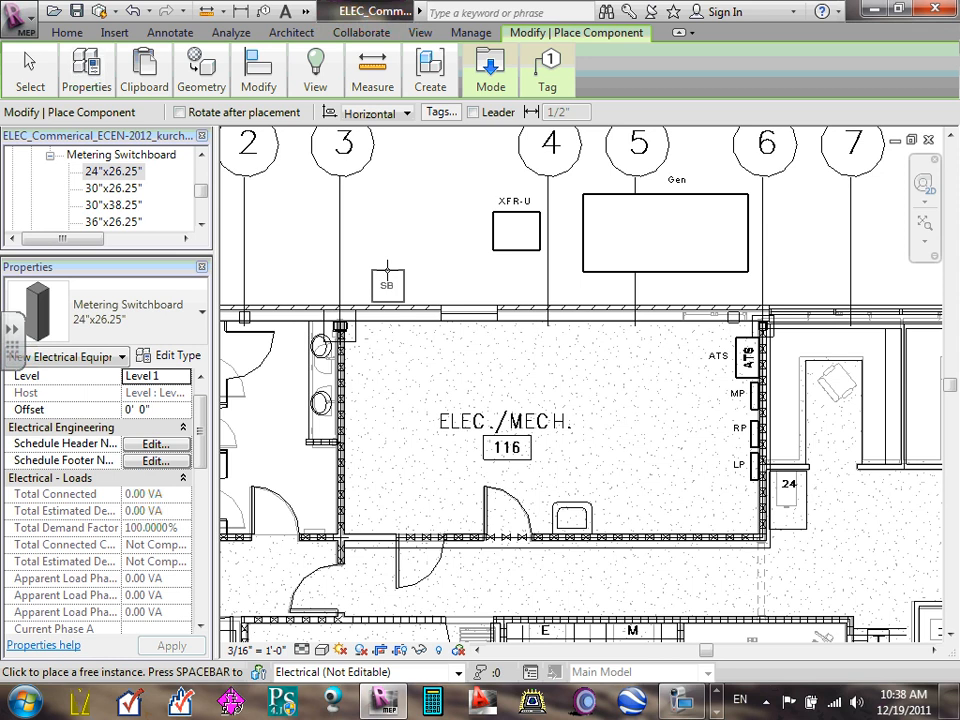
{"action": "left_click", "coordinate": [380, 287]}
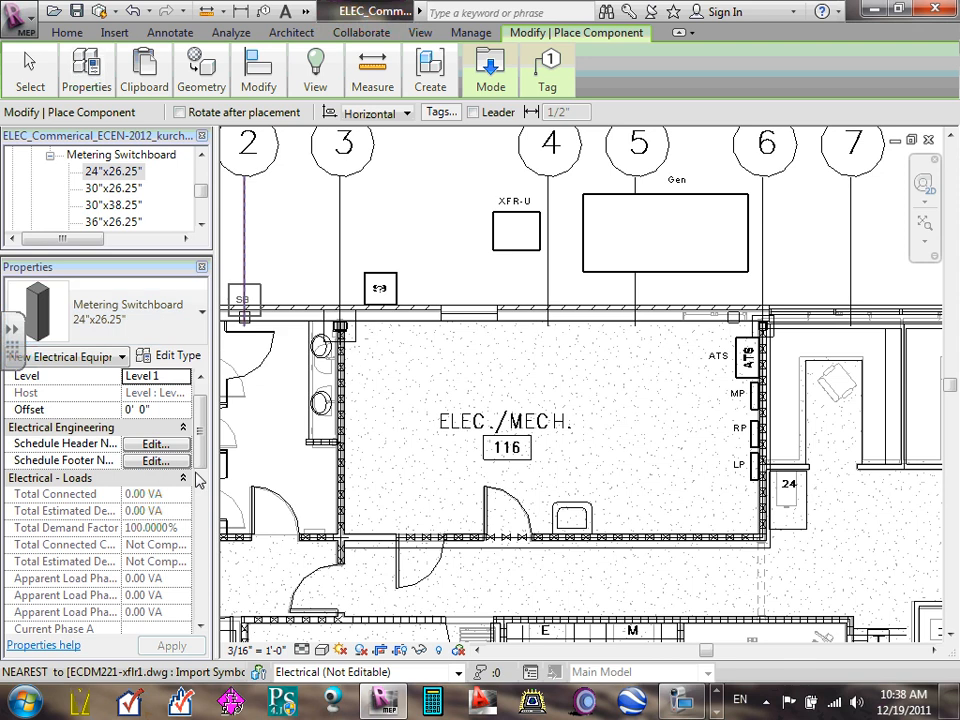
{"action": "left_click_drag", "start_coordinate": [202, 442], "coordinate": [203, 488]}
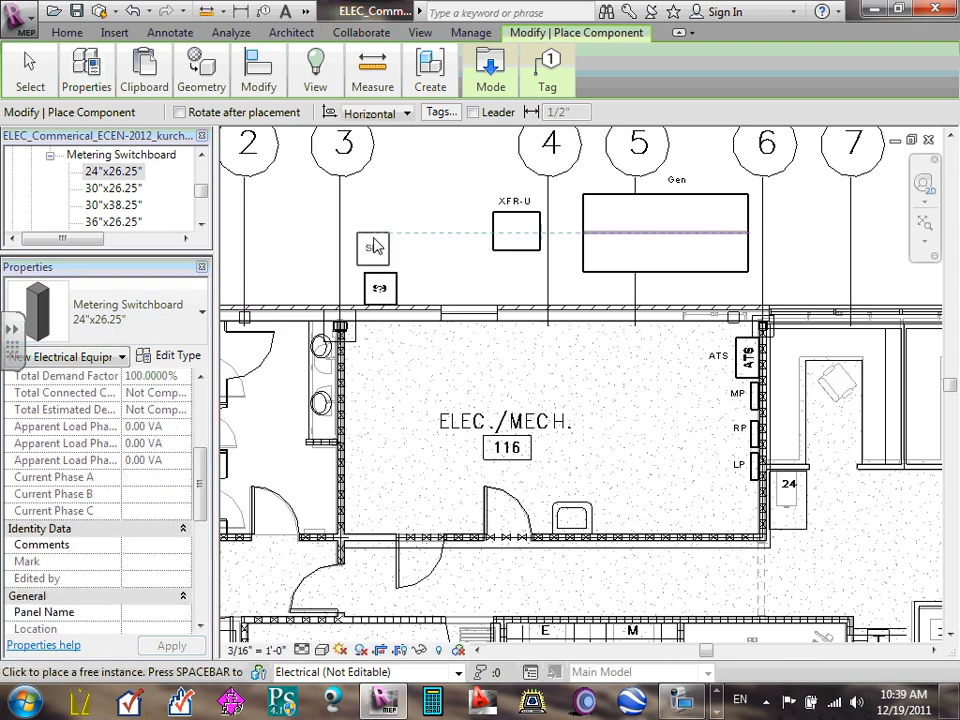
{"action": "key", "text": "Escape"}
{"action": "key", "text": "Escape"}
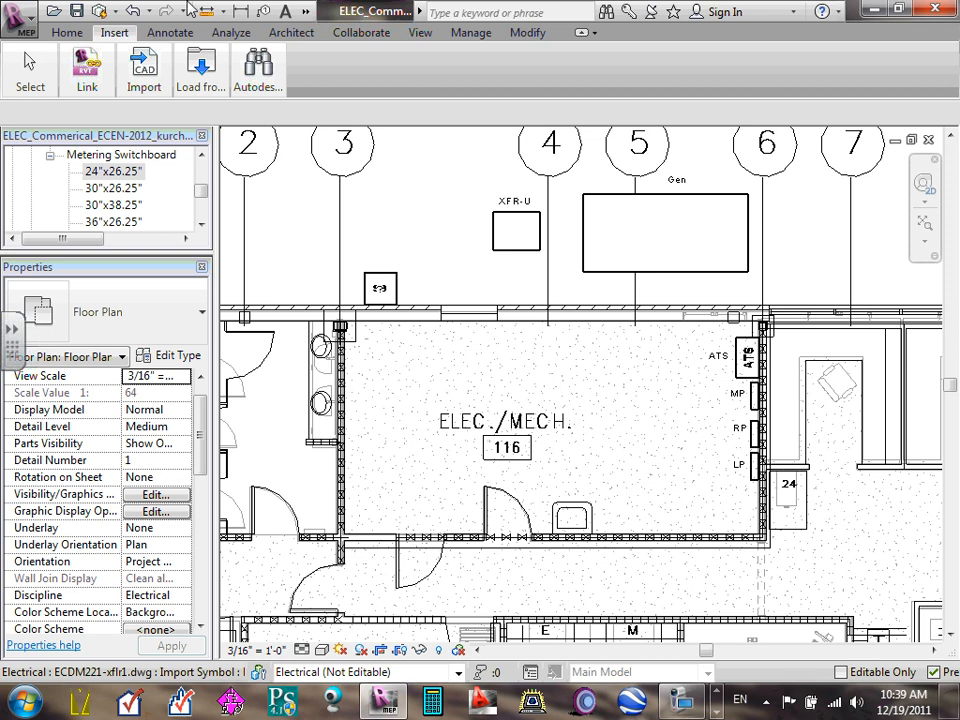
- Preview Metering Switchboard.rfa in the Distribution folder under Electrical Components, Electric Power, without loading it
{"action": "left_click", "coordinate": [144, 70]}
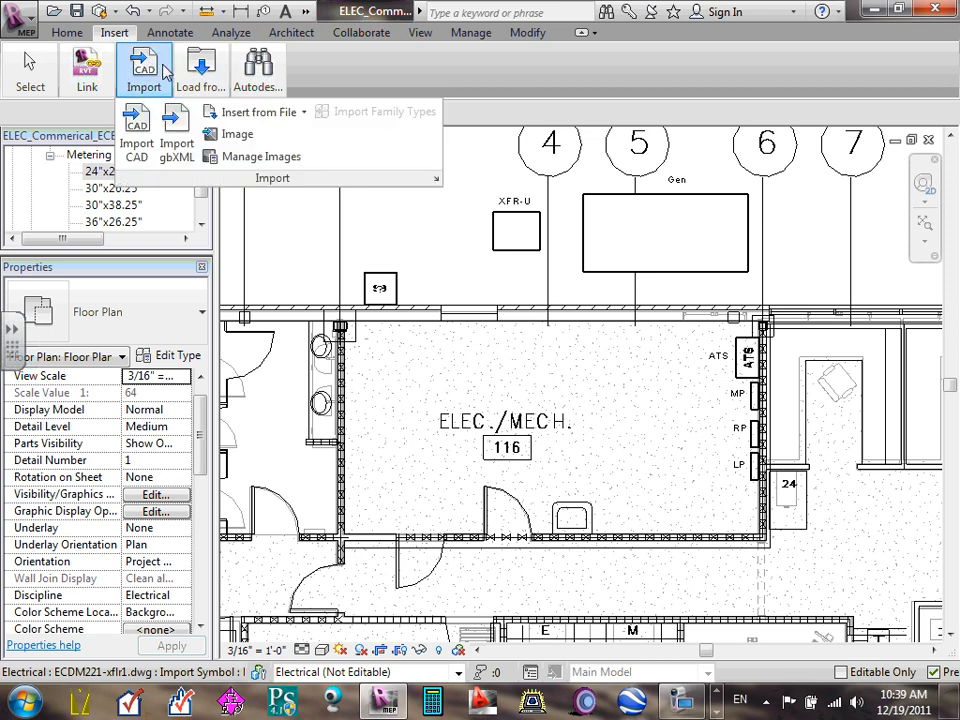
{"action": "left_click", "coordinate": [201, 70]}
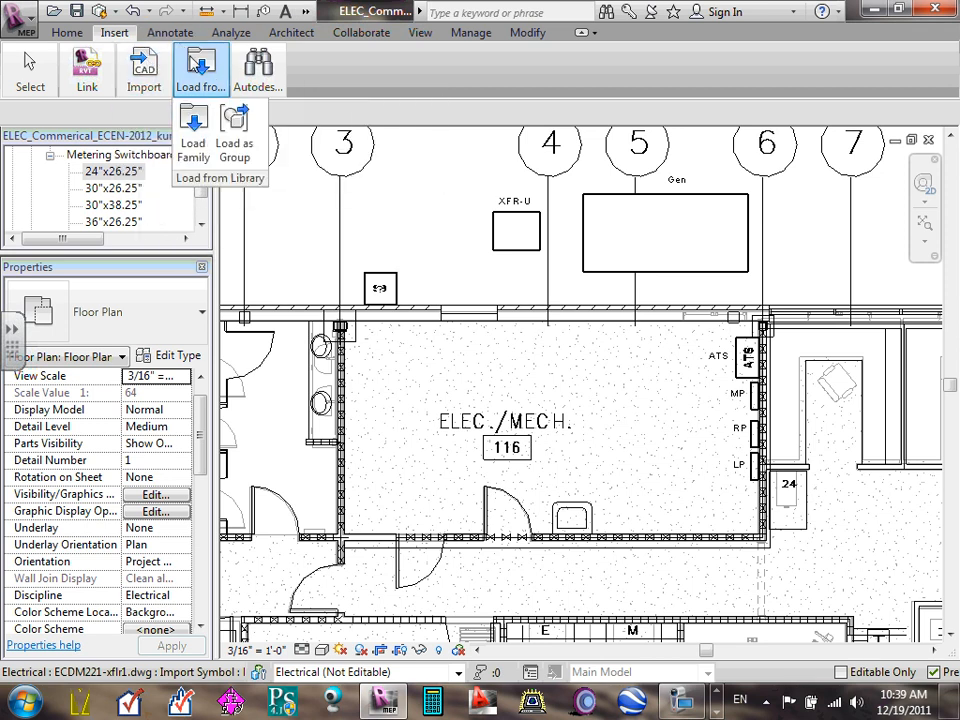
{"action": "left_click", "coordinate": [194, 125]}
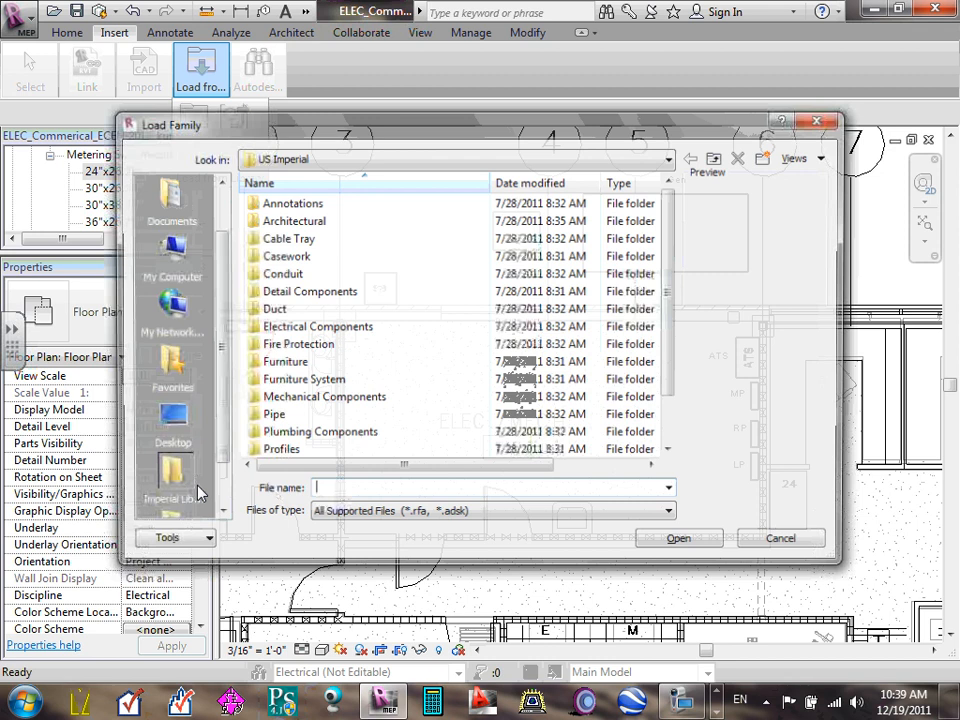
{"action": "double_click", "coordinate": [318, 326]}
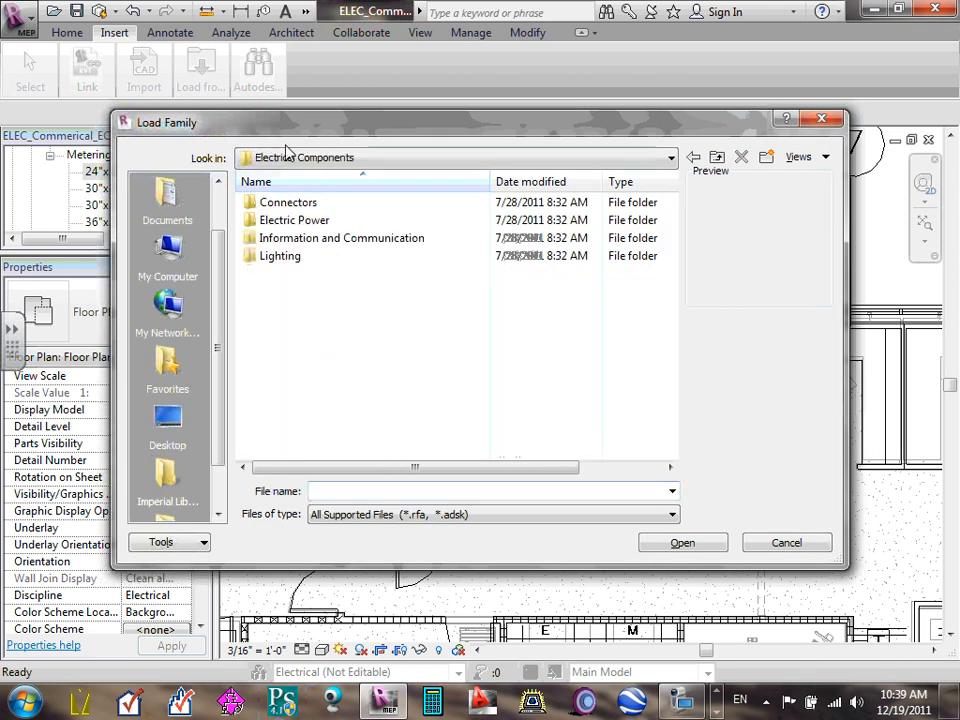
{"action": "double_click", "coordinate": [307, 229]}
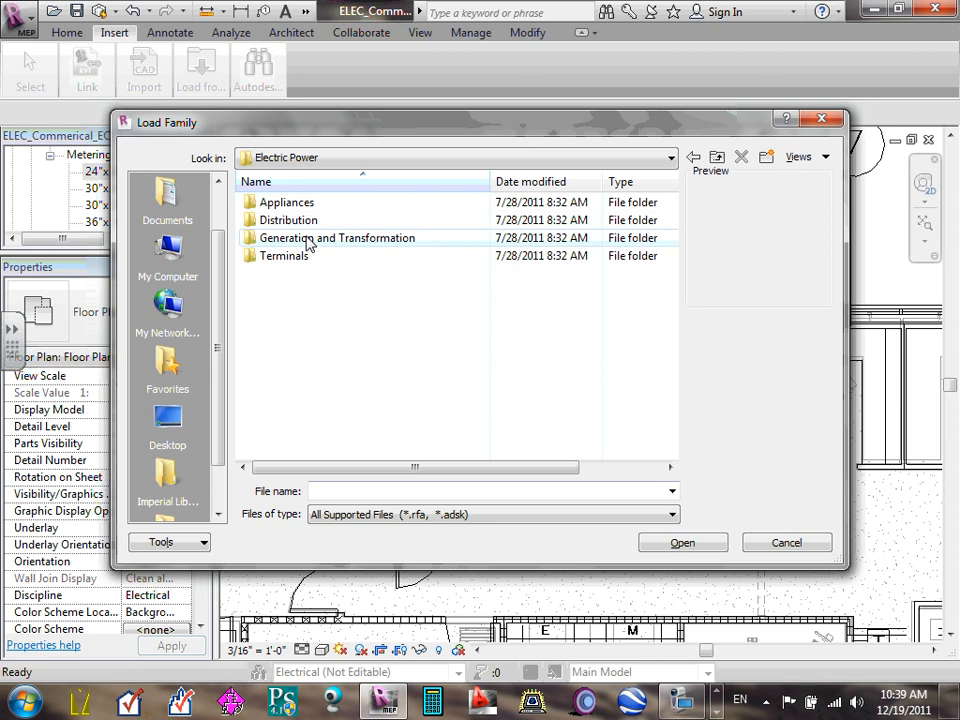
{"action": "double_click", "coordinate": [288, 220]}
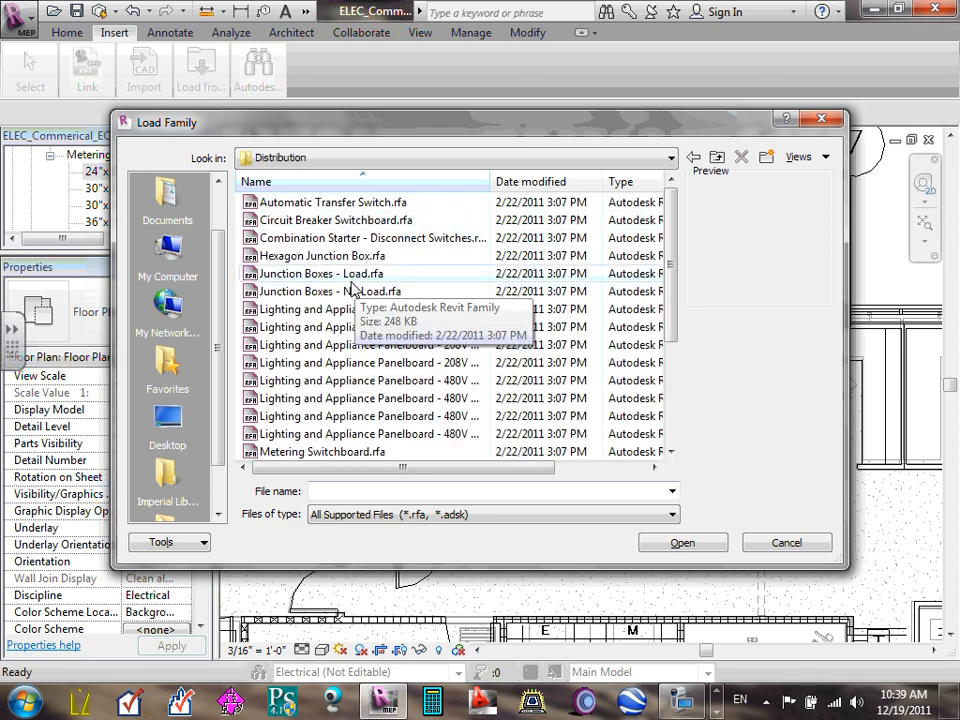
{"action": "left_click_drag", "start_coordinate": [670, 260], "coordinate": [671, 291]}
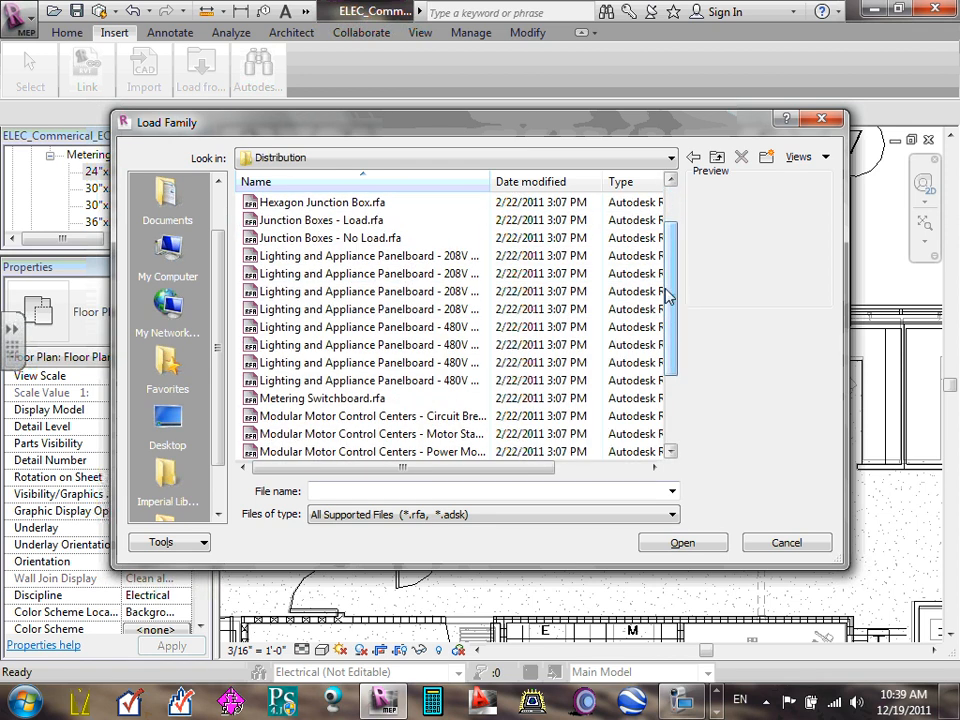
{"action": "left_click", "coordinate": [326, 400]}
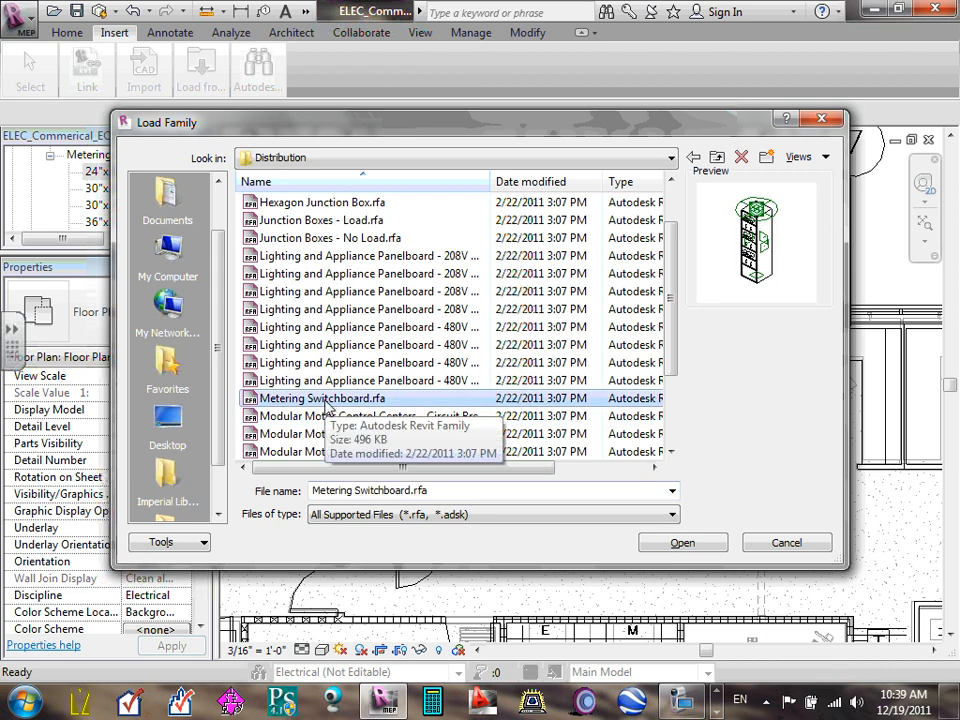
{"action": "left_click", "coordinate": [788, 542]}
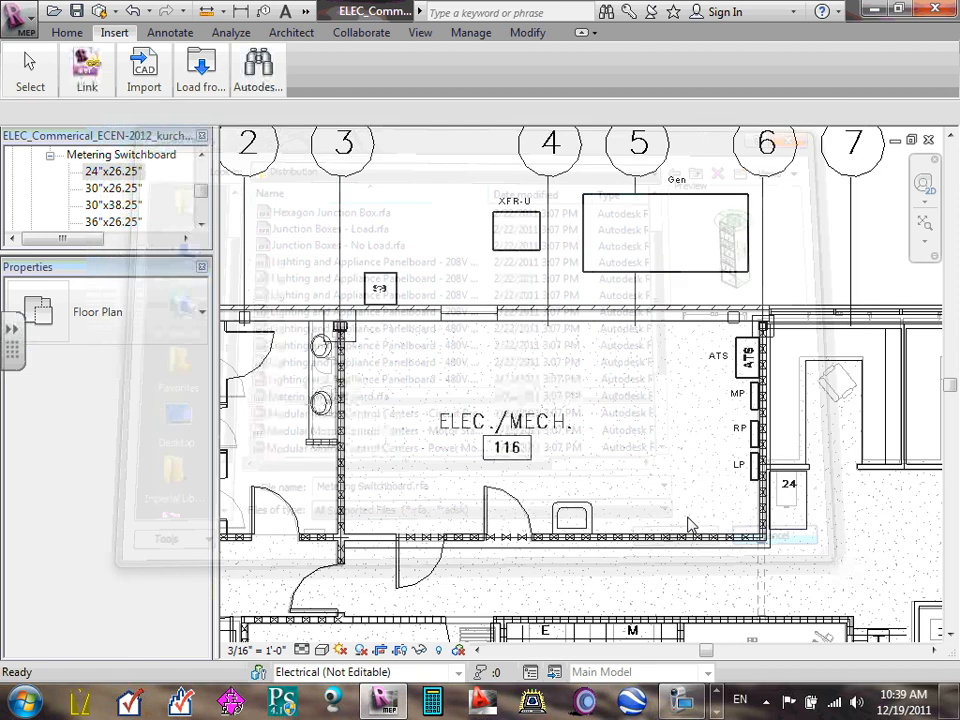
- Check which distribution systems are available for the Metering Switchboard outside room 116
{"action": "left_click", "coordinate": [380, 286]}
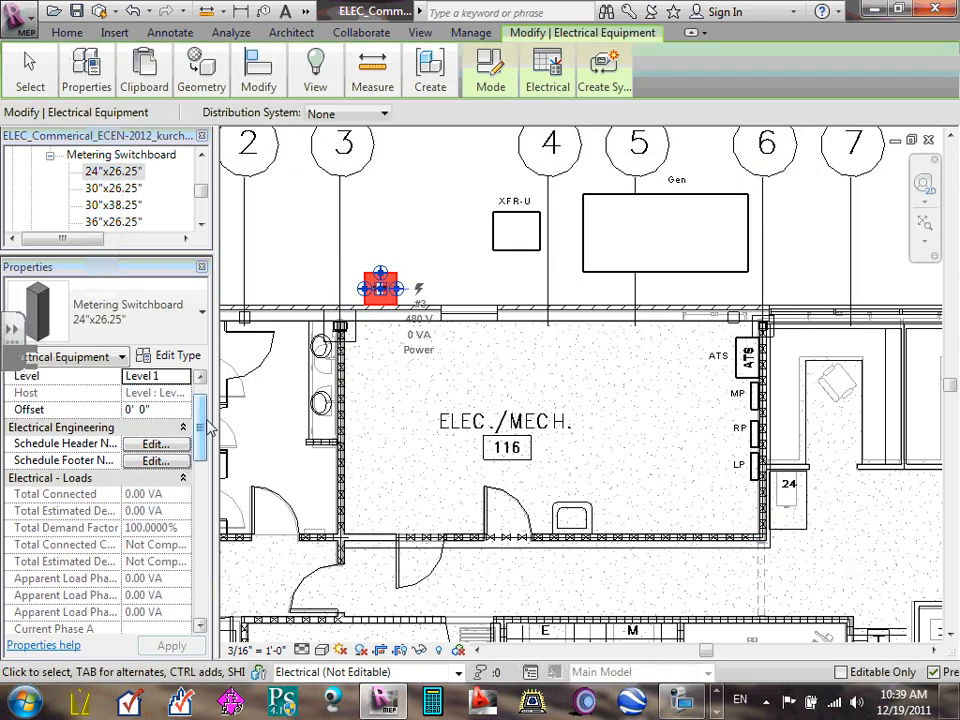
{"action": "scroll", "coordinate": [207, 428], "scroll_direction": "down", "scroll_amount": 1}
{"action": "left_click_drag", "start_coordinate": [205, 428], "coordinate": [199, 574]}
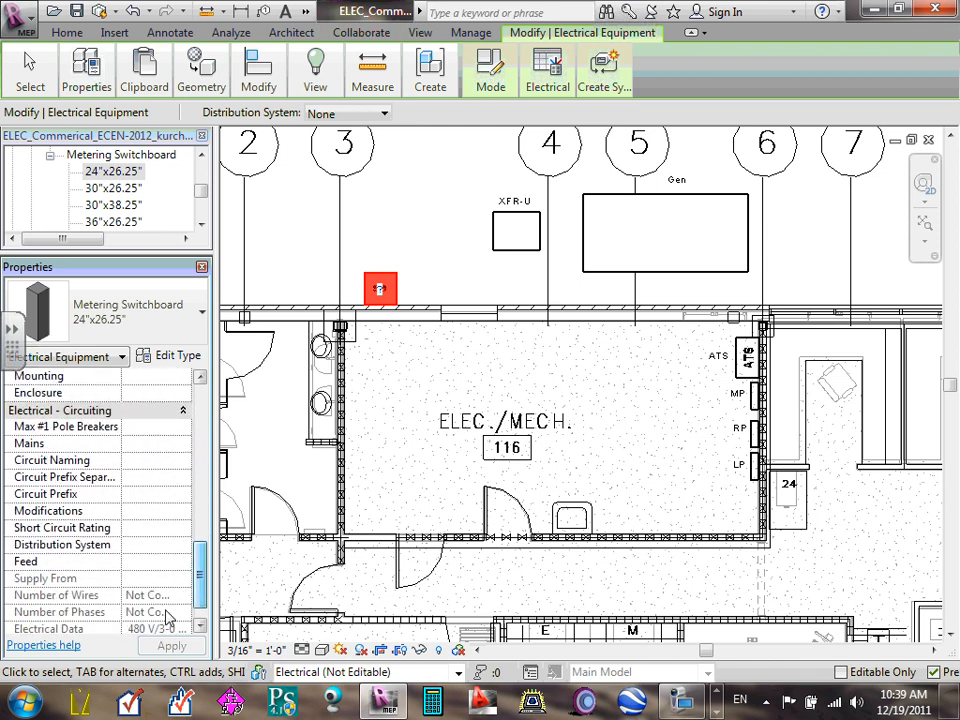
{"action": "left_click", "coordinate": [160, 544]}
{"action": "left_click", "coordinate": [183, 545]}
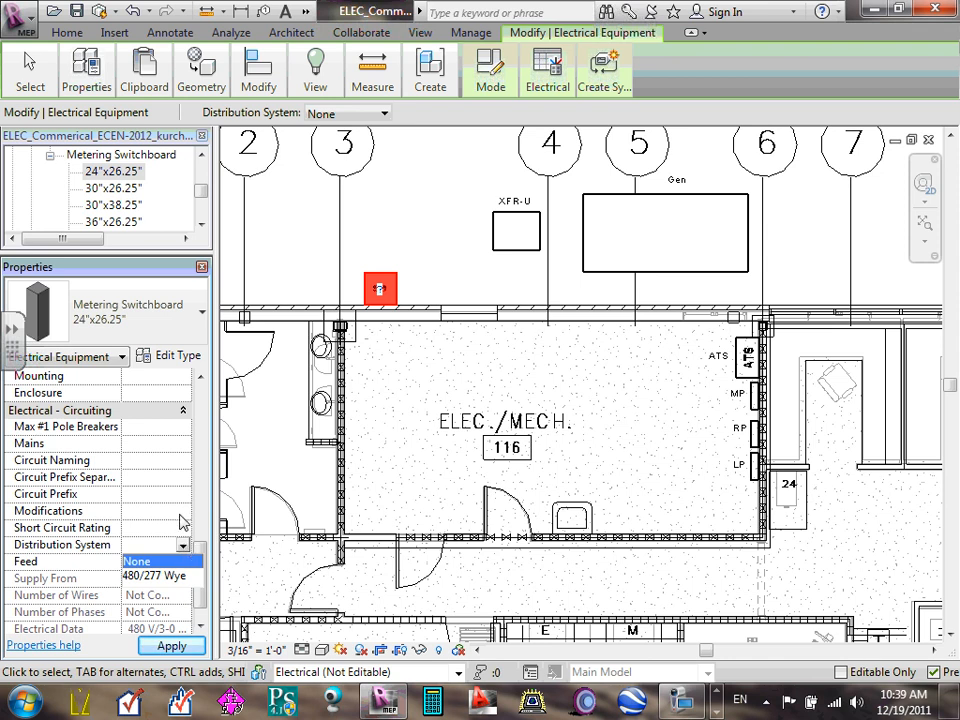
{"action": "left_click", "coordinate": [188, 563]}
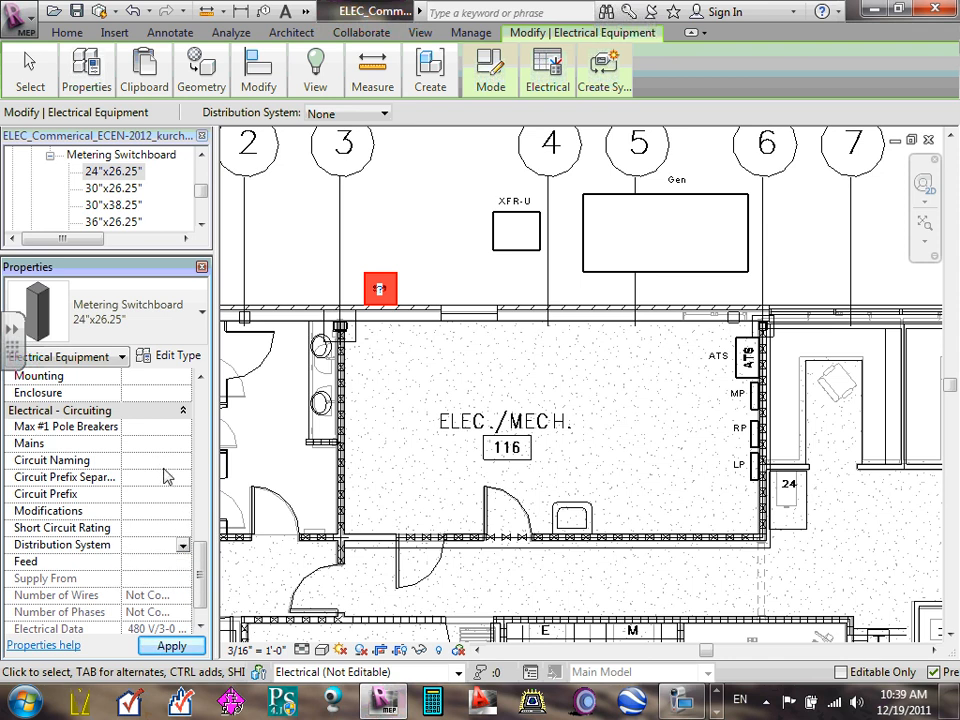
- Duplicate the Metering Switchboard's 24"x26.25" type under the name 24"x26.25" (208/120V)
{"action": "left_click", "coordinate": [178, 357]}
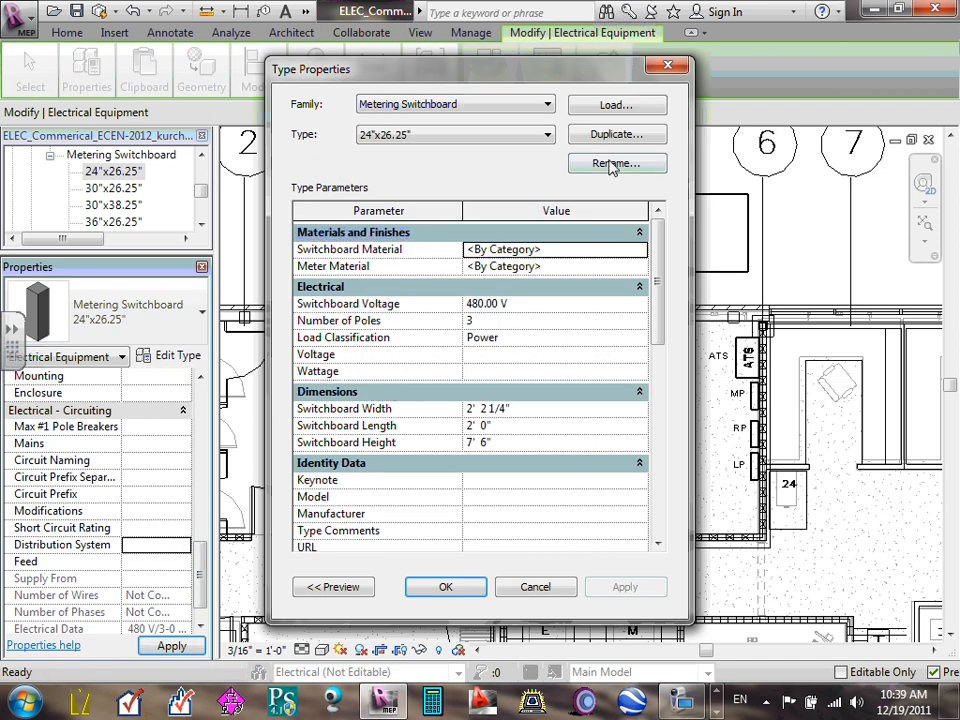
{"action": "left_click", "coordinate": [630, 134]}
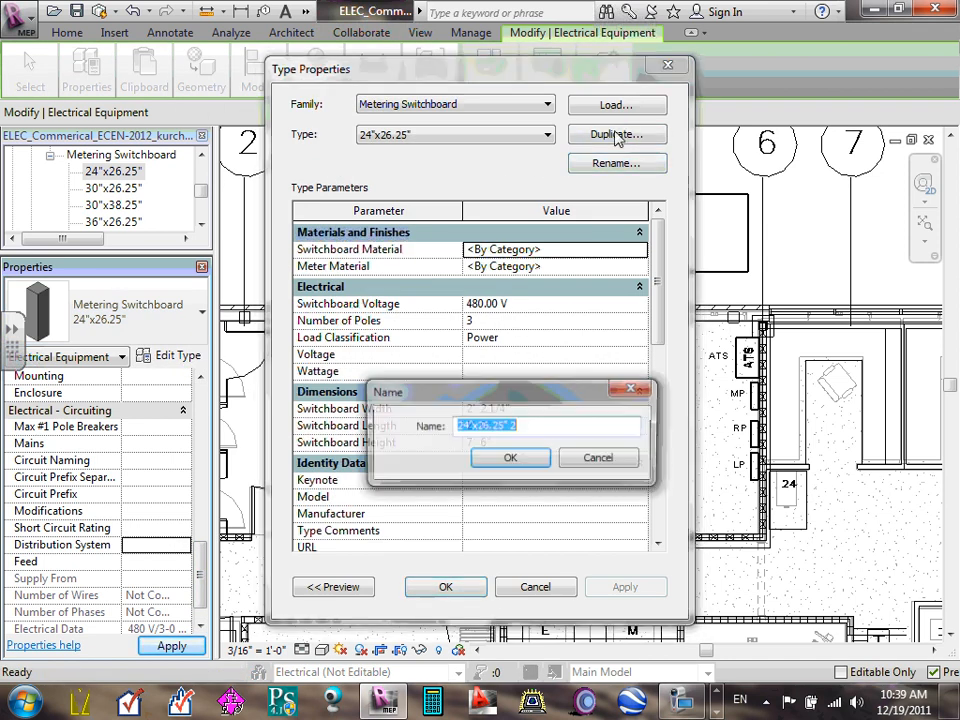
{"action": "left_click", "coordinate": [539, 430]}
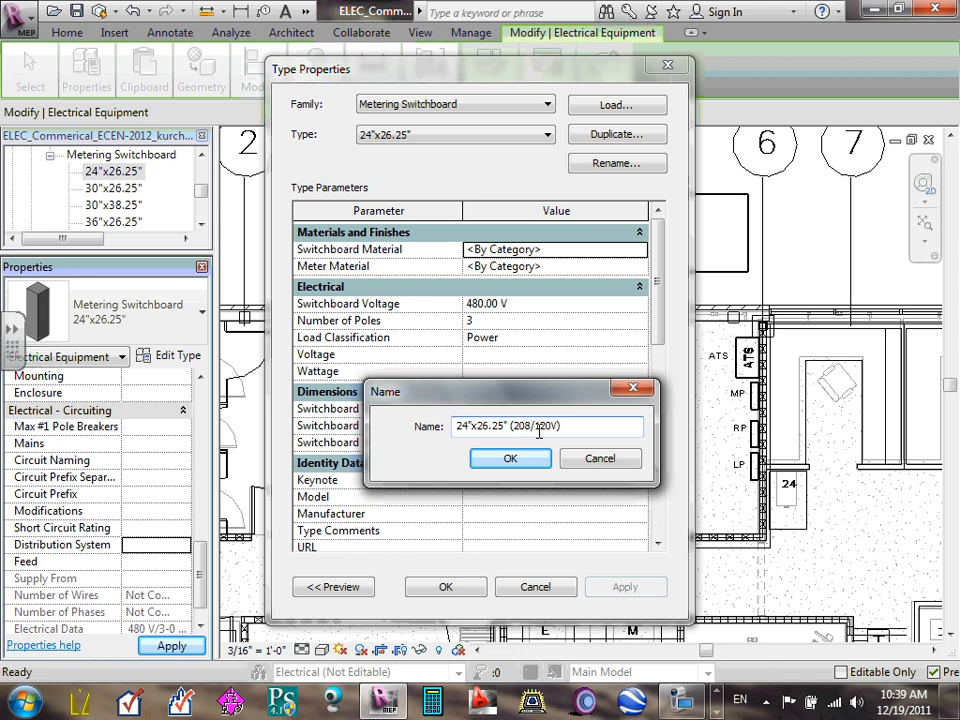
{"action": "left_click", "coordinate": [512, 460]}
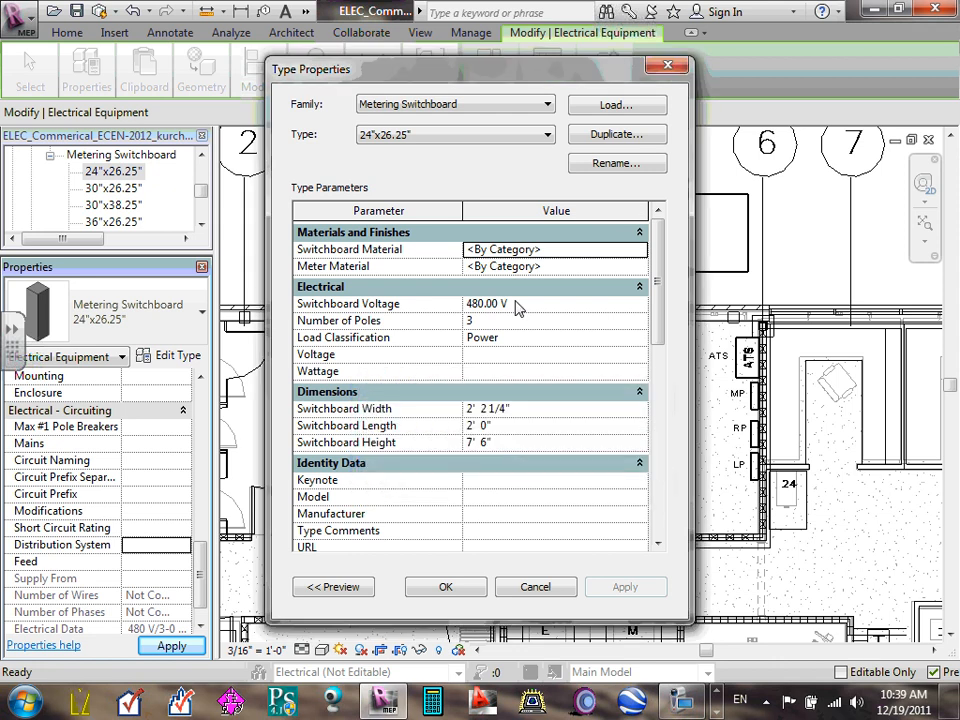
- Set the switchboard voltage of the new 24"x26.25" (208/120V) type to 208 V and deselect the switchboard
{"action": "left_click", "coordinate": [478, 304]}
{"action": "left_click_drag", "start_coordinate": [484, 303], "coordinate": [456, 300]}
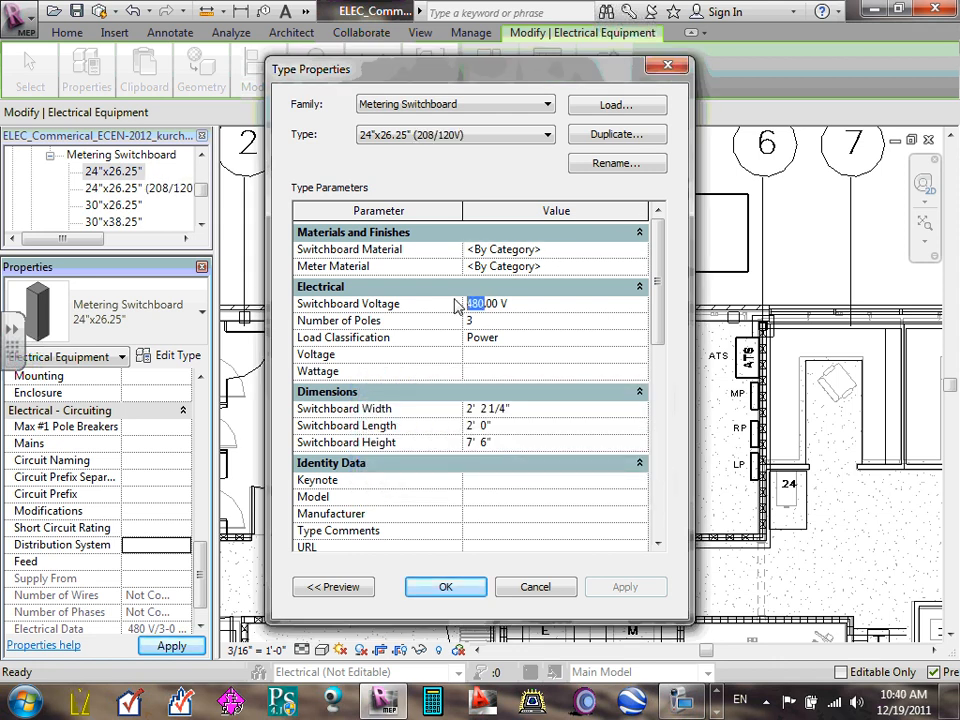
{"action": "type", "text": "20"}
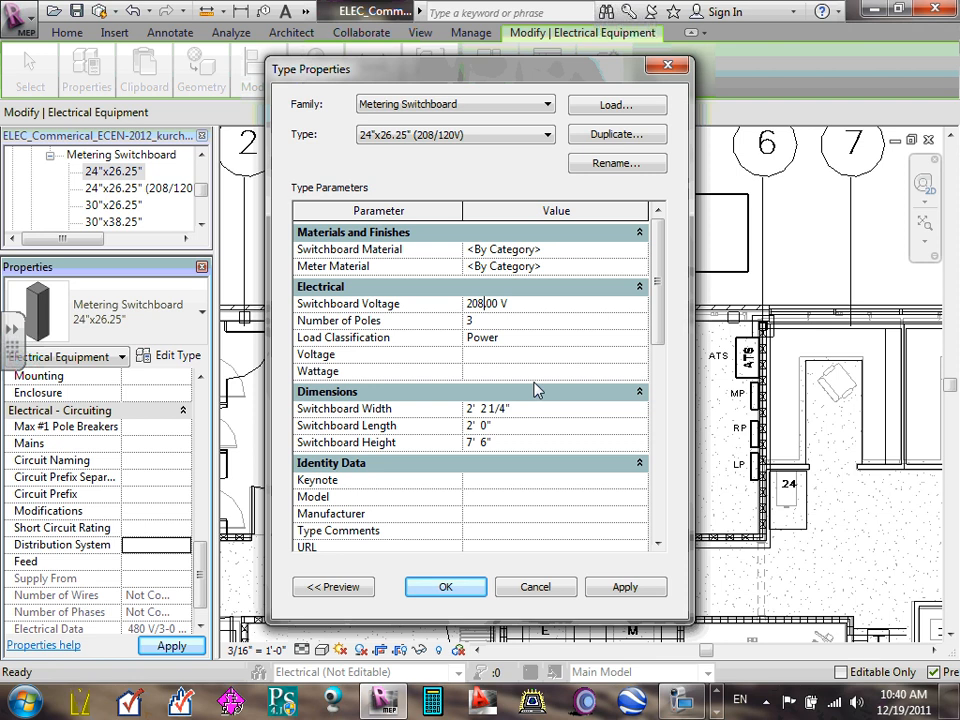
{"action": "key", "text": "Tab"}
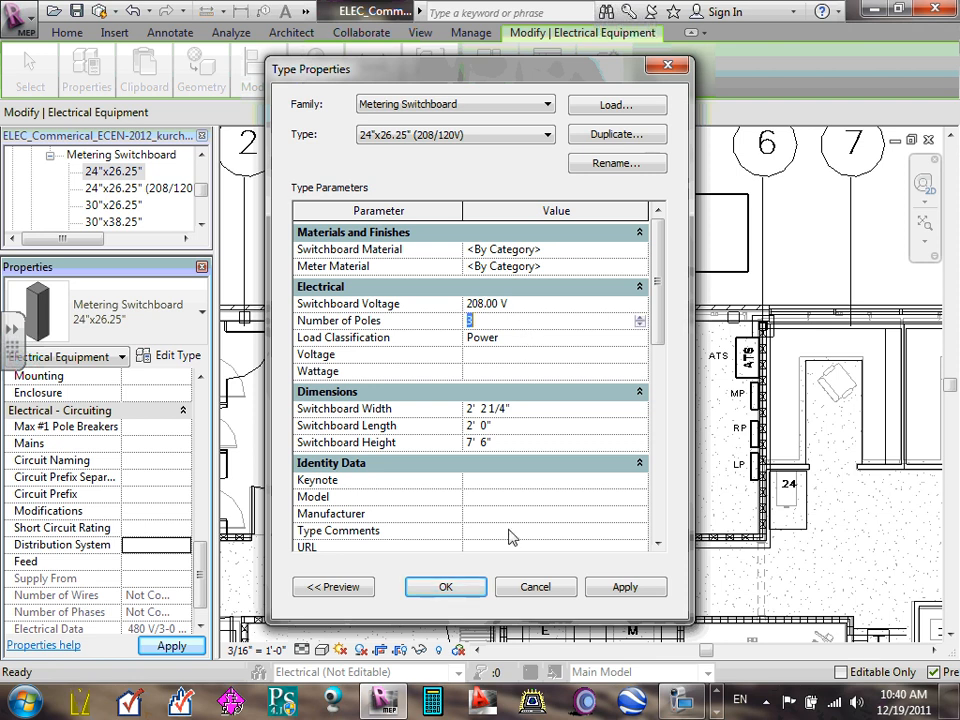
{"action": "left_click", "coordinate": [439, 583]}
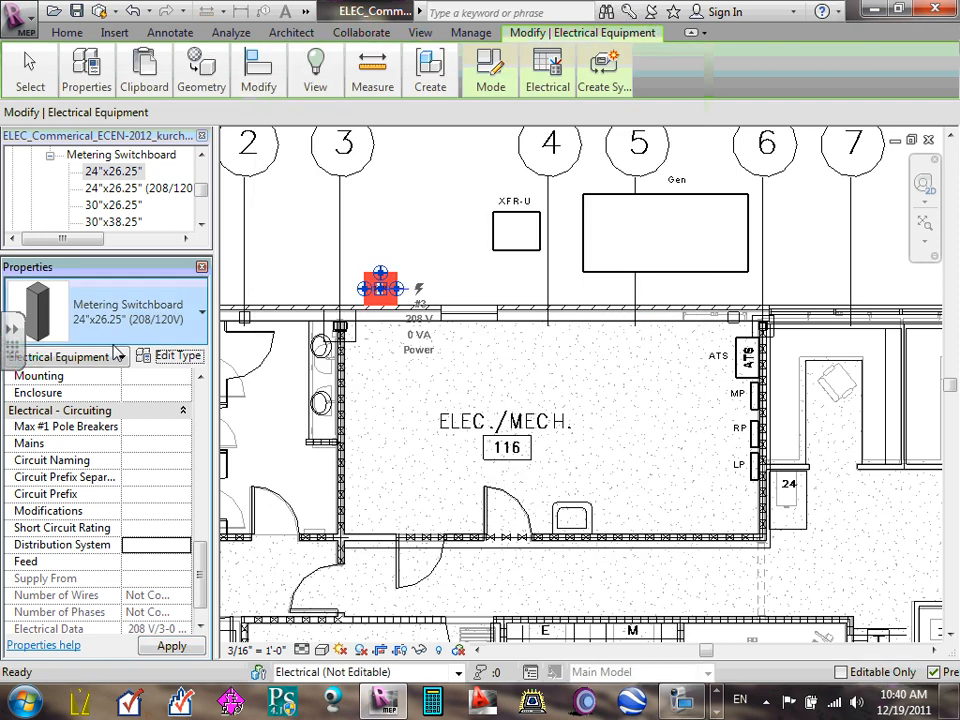
{"action": "left_click", "coordinate": [397, 216]}
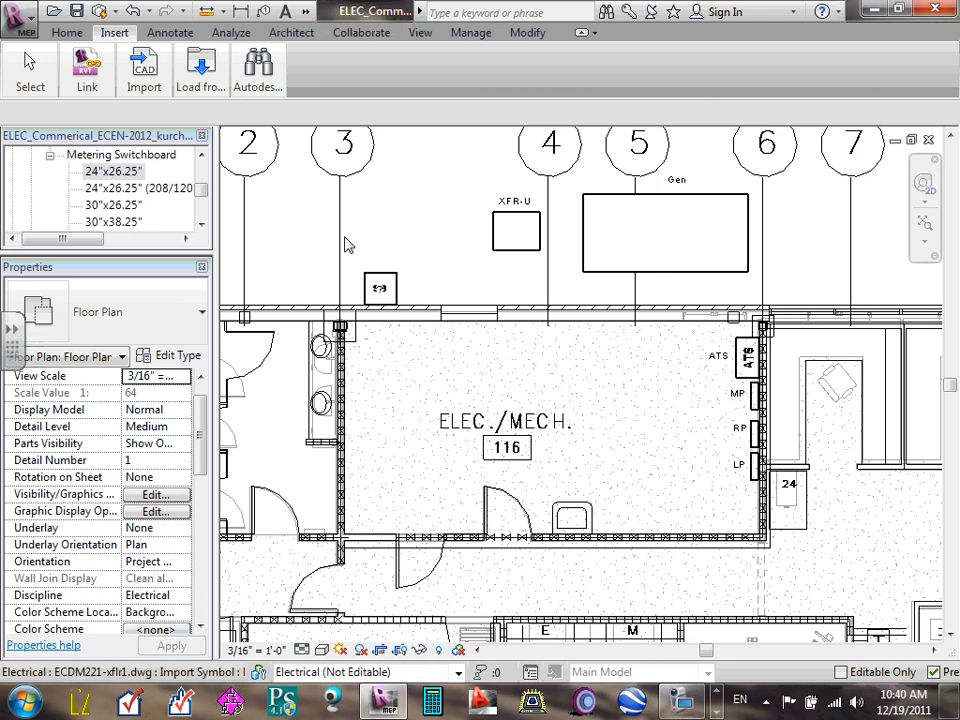
- Set the panel name of the Metering Switchboard outside room 116 to MC
{"action": "left_click", "coordinate": [384, 297]}
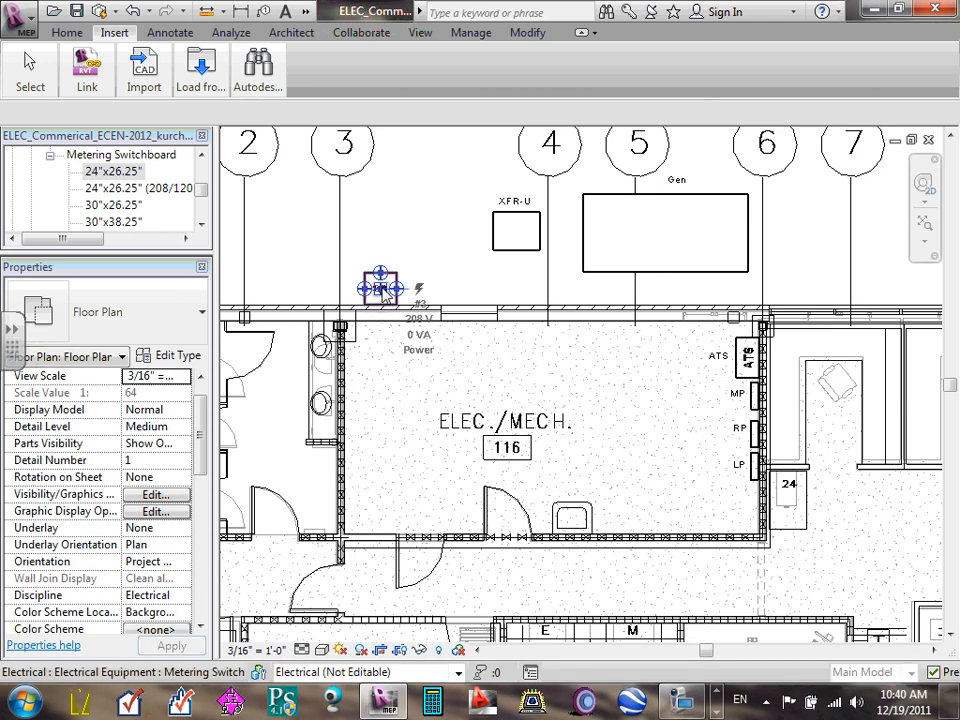
{"action": "scroll", "coordinate": [382, 296], "scroll_direction": "up", "scroll_amount": 3}
{"action": "left_click_drag", "start_coordinate": [199, 459], "coordinate": [195, 557]}
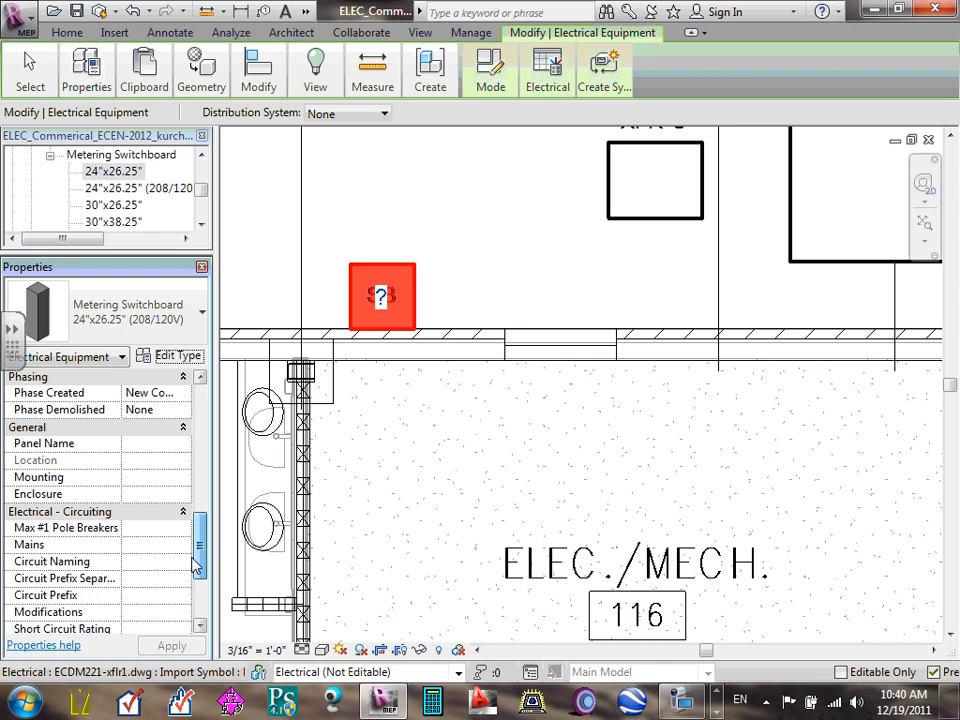
{"action": "left_click", "coordinate": [144, 443]}
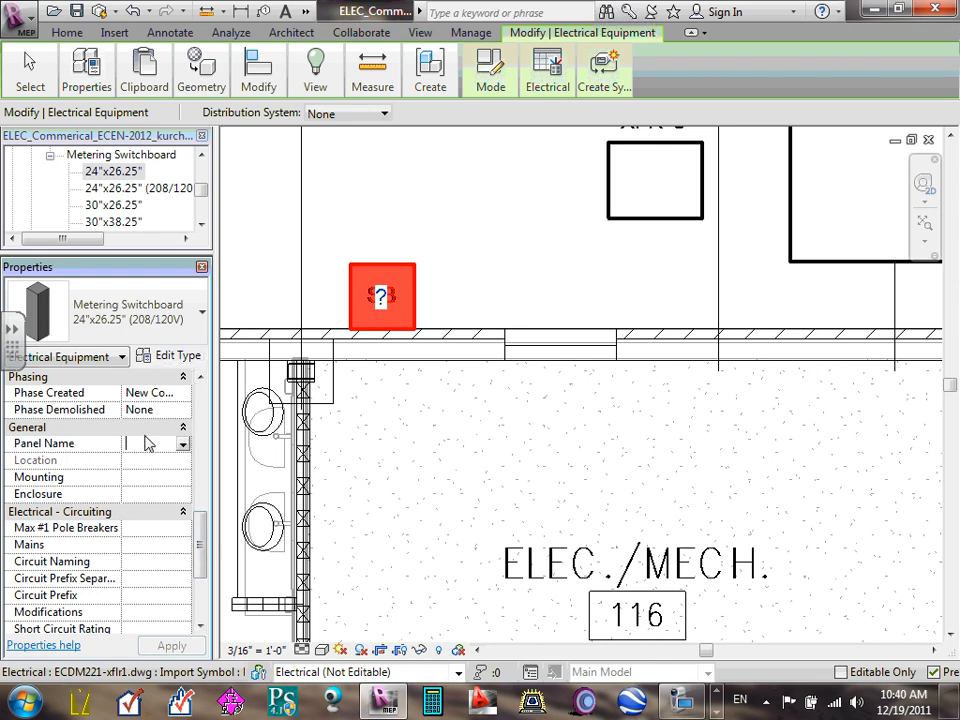
{"action": "type", "text": "Me"}
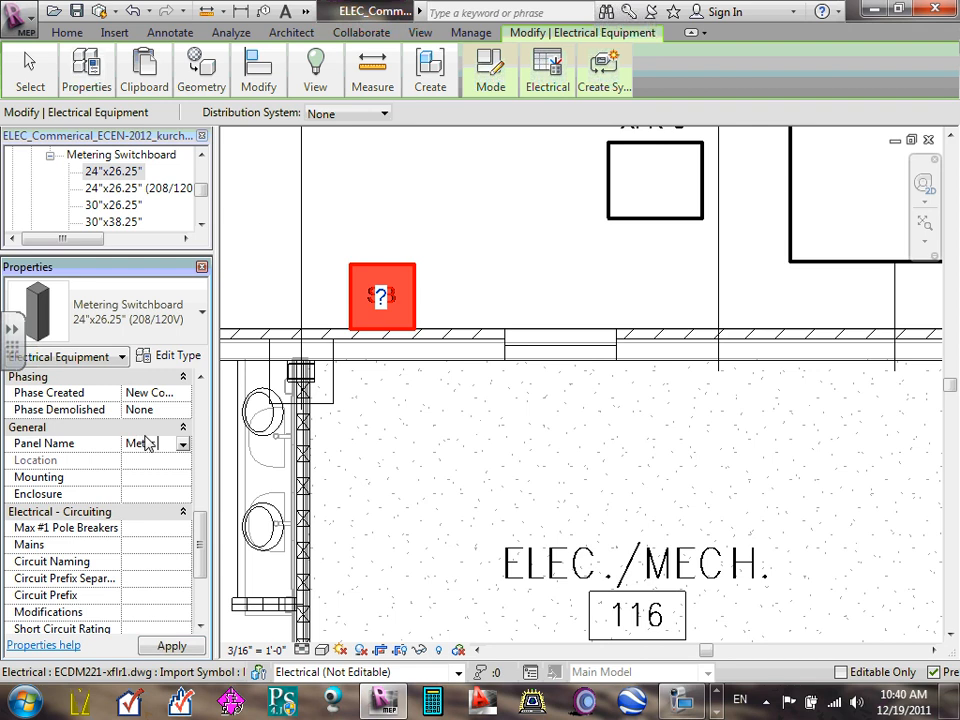
{"action": "type", "text": "ter Cabin"}
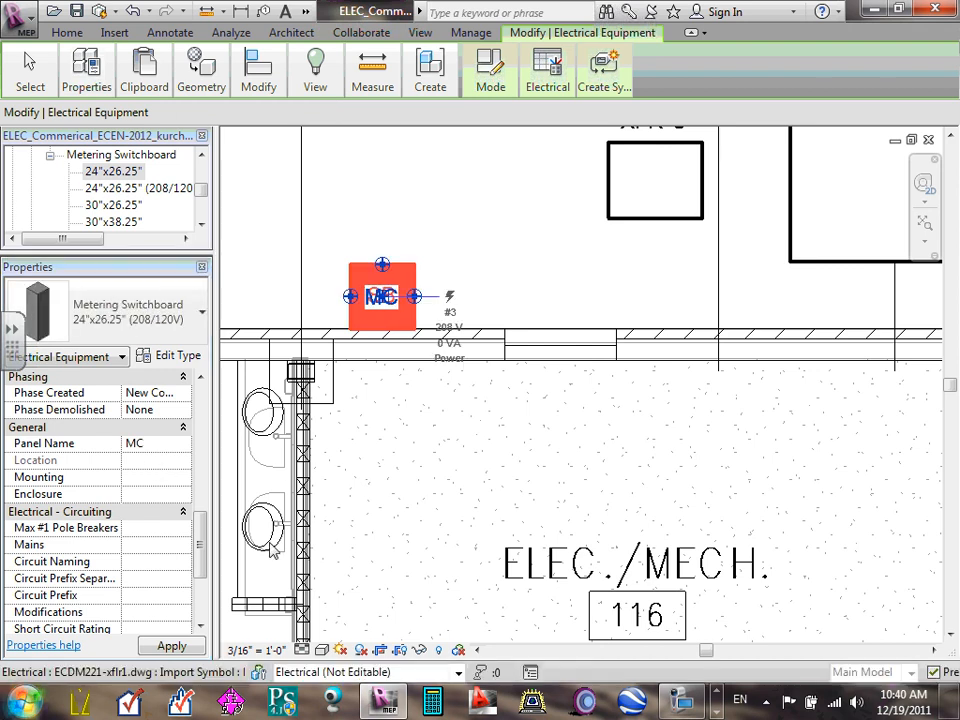
{"action": "left_click", "coordinate": [424, 279]}
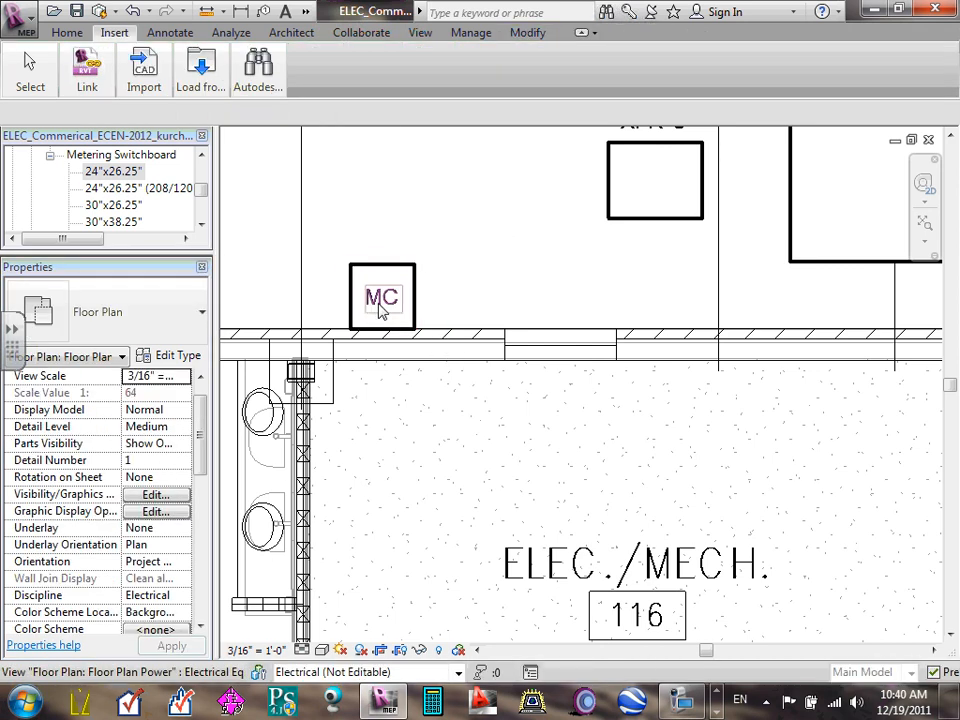
- Move the MC tag off the Metering Switchboard symbol to just above it, on the side away from the wall
{"action": "left_click", "coordinate": [388, 316]}
{"action": "left_click", "coordinate": [504, 268]}
{"action": "scroll", "coordinate": [381, 298], "scroll_direction": "up", "scroll_amount": 3}
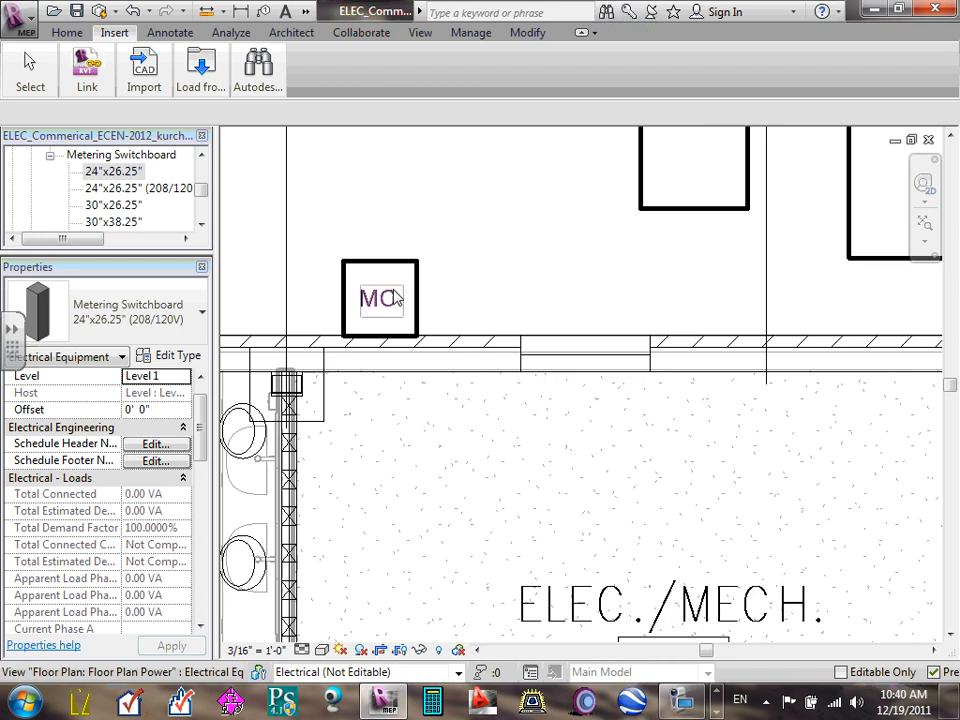
{"action": "left_click", "coordinate": [388, 305]}
{"action": "left_click_drag", "start_coordinate": [375, 325], "coordinate": [376, 236]}
{"action": "left_click", "coordinate": [534, 234]}
{"action": "scroll", "coordinate": [521, 240], "scroll_direction": "down", "scroll_amount": 2}
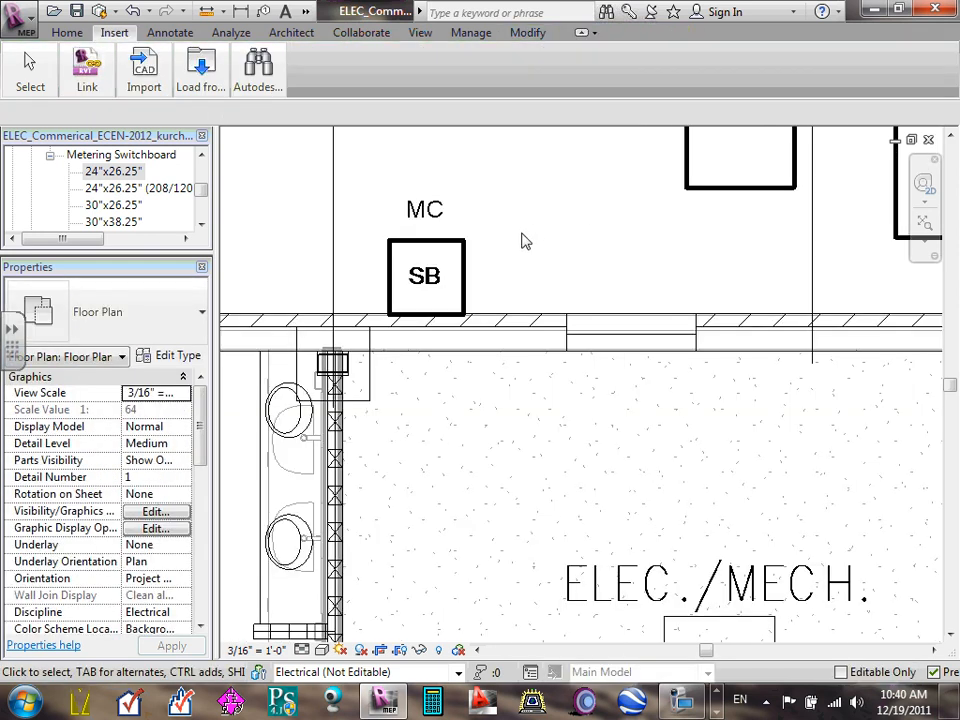
- Assign the 120/208 Wye distribution system to Metering Switchboard MC
{"action": "scroll", "coordinate": [518, 248], "scroll_direction": "down", "scroll_amount": 4}
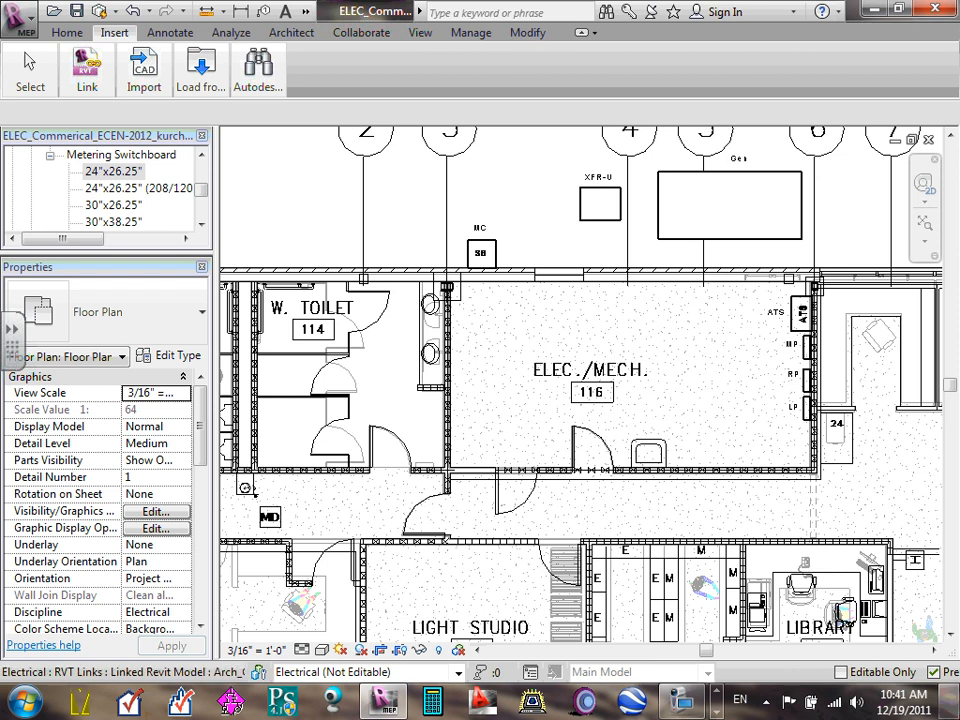
{"action": "left_click", "coordinate": [481, 253]}
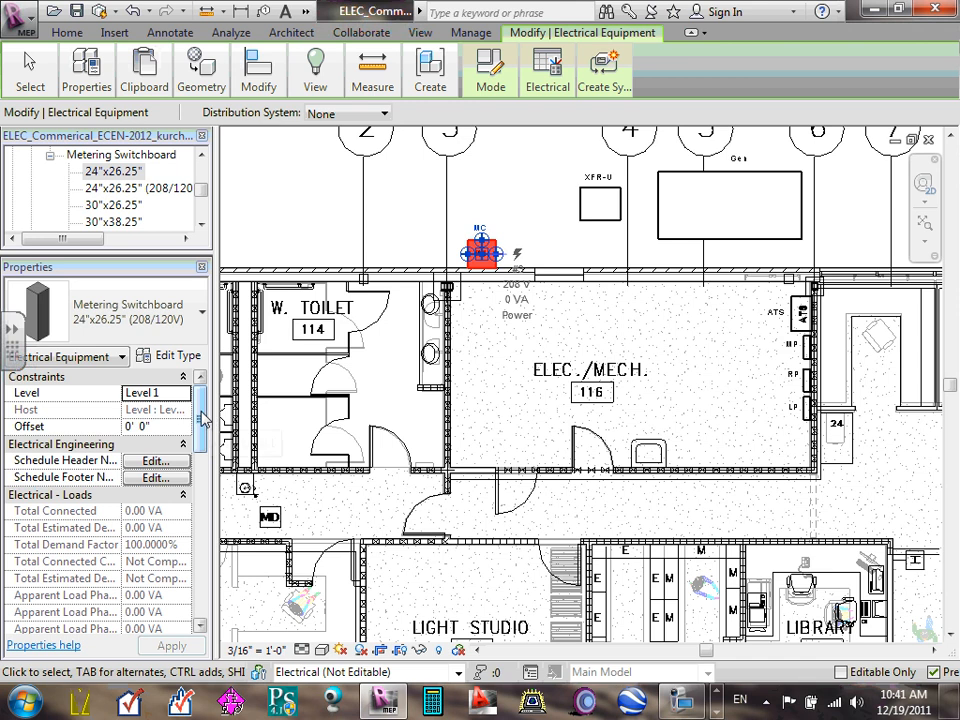
{"action": "left_click_drag", "start_coordinate": [200, 420], "coordinate": [206, 548]}
{"action": "scroll", "coordinate": [207, 553], "scroll_direction": "down", "scroll_amount": 3}
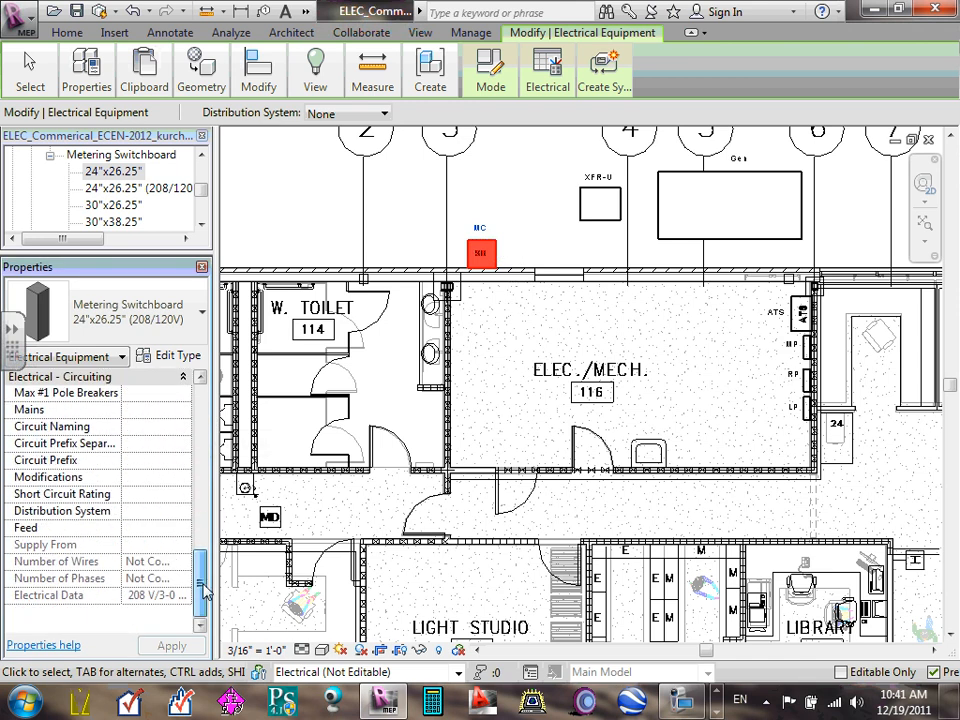
{"action": "left_click", "coordinate": [183, 514]}
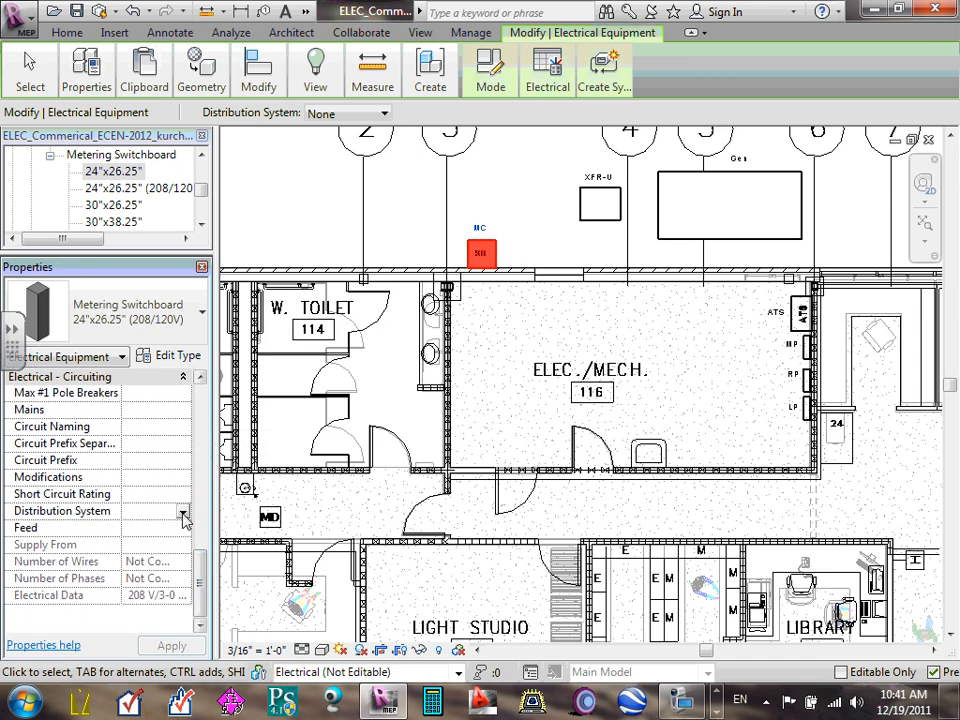
{"action": "left_click", "coordinate": [183, 514]}
{"action": "left_click", "coordinate": [168, 541]}
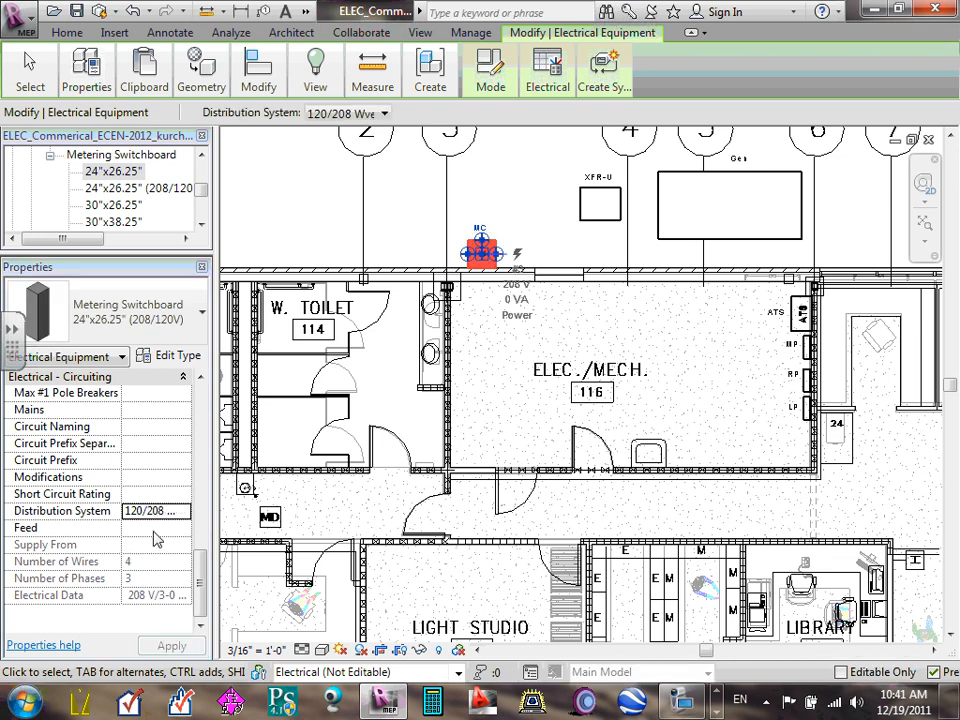
- Set the feed of Metering Switchboard MC to XFR
{"action": "left_click", "coordinate": [142, 527]}
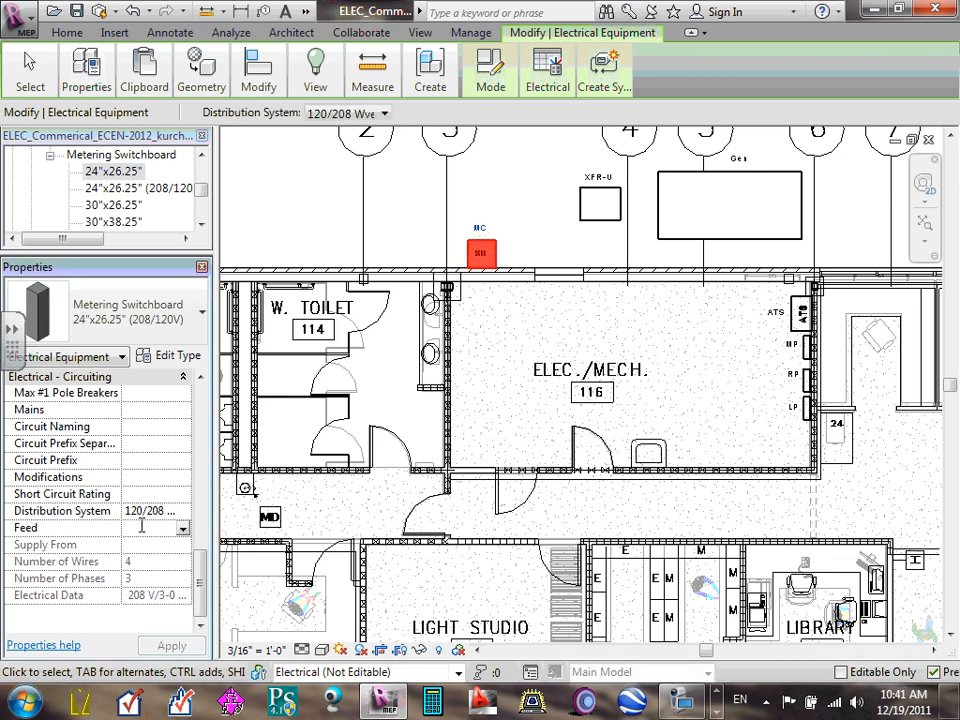
{"action": "left_click", "coordinate": [183, 527]}
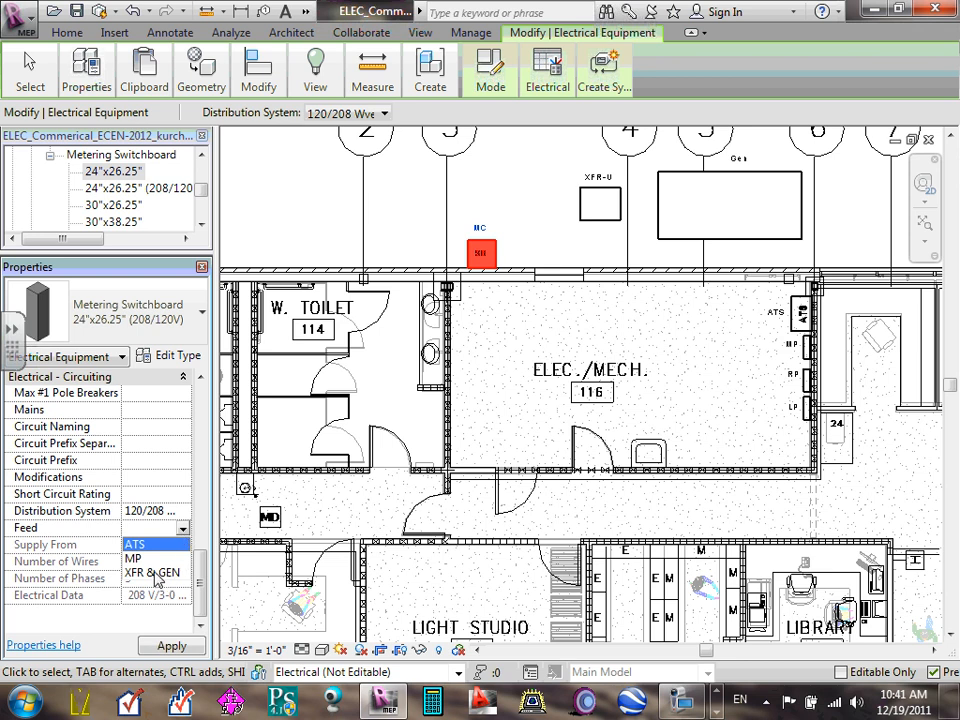
{"action": "left_click", "coordinate": [146, 530]}
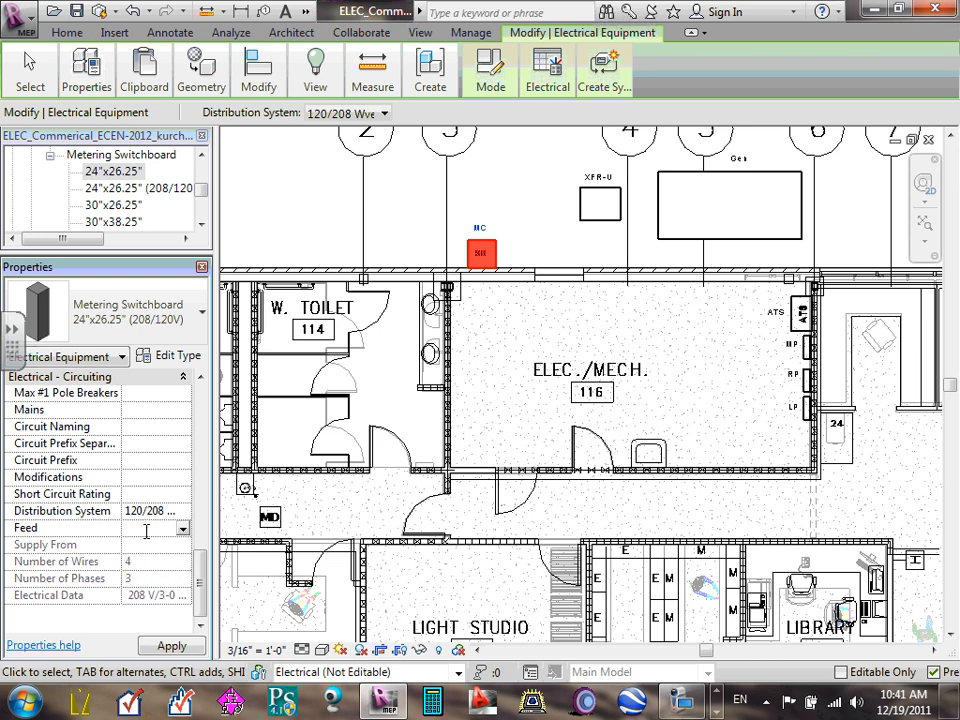
{"action": "type", "text": "XFR"}
{"action": "left_click", "coordinate": [152, 443]}
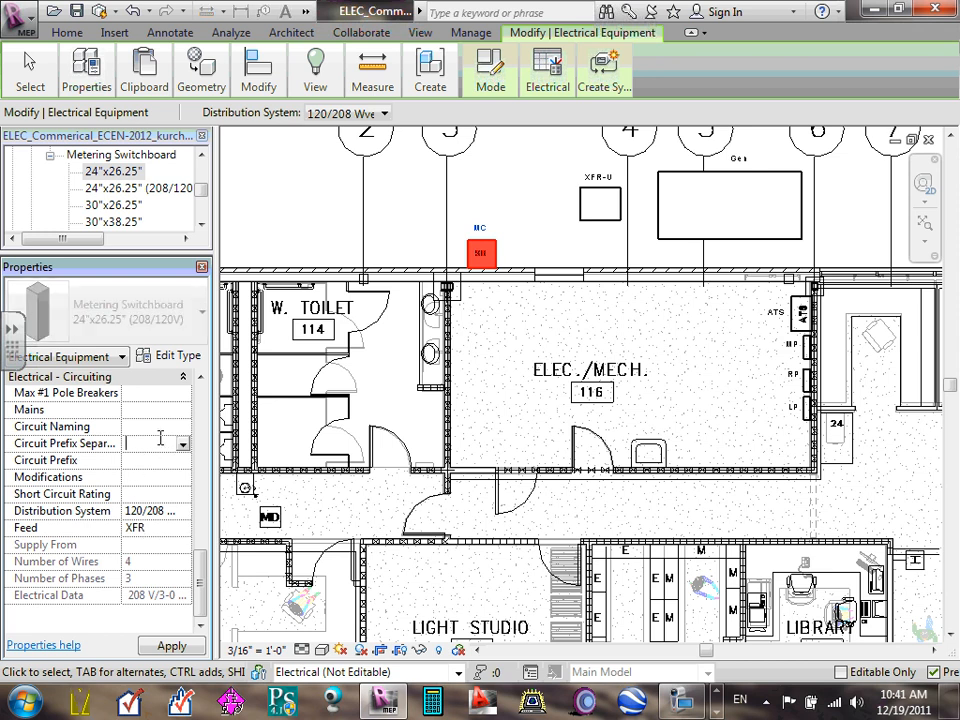
- Set the Max #1 Pole Breakers of Metering Switchboard MC to 6 and deselect the switchboard
{"action": "left_click", "coordinate": [152, 392]}
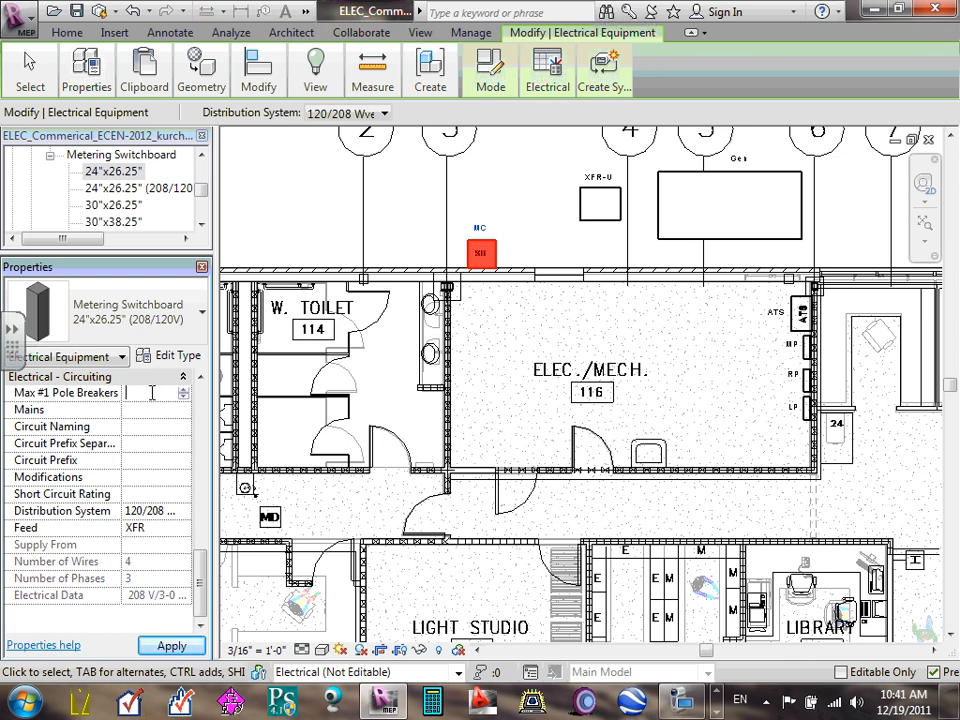
{"action": "type", "text": "6"}
{"action": "left_click", "coordinate": [156, 412]}
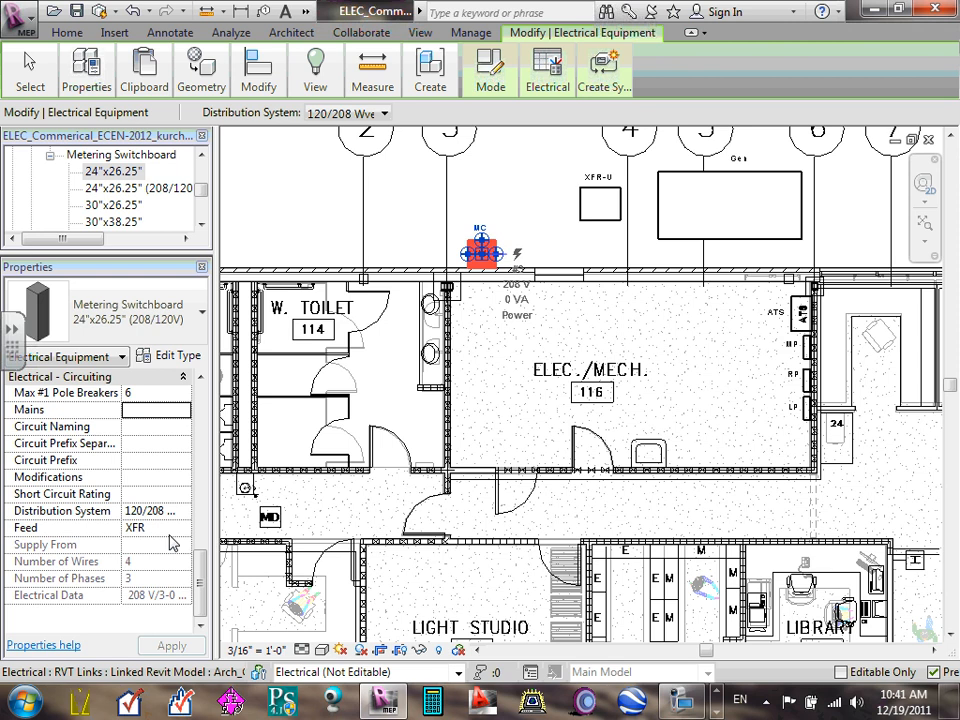
{"action": "left_click", "coordinate": [516, 221]}
- Try moving Metering Switchboard MC away from the exterior wall of room 116, and undo the move
{"action": "left_click", "coordinate": [490, 252]}
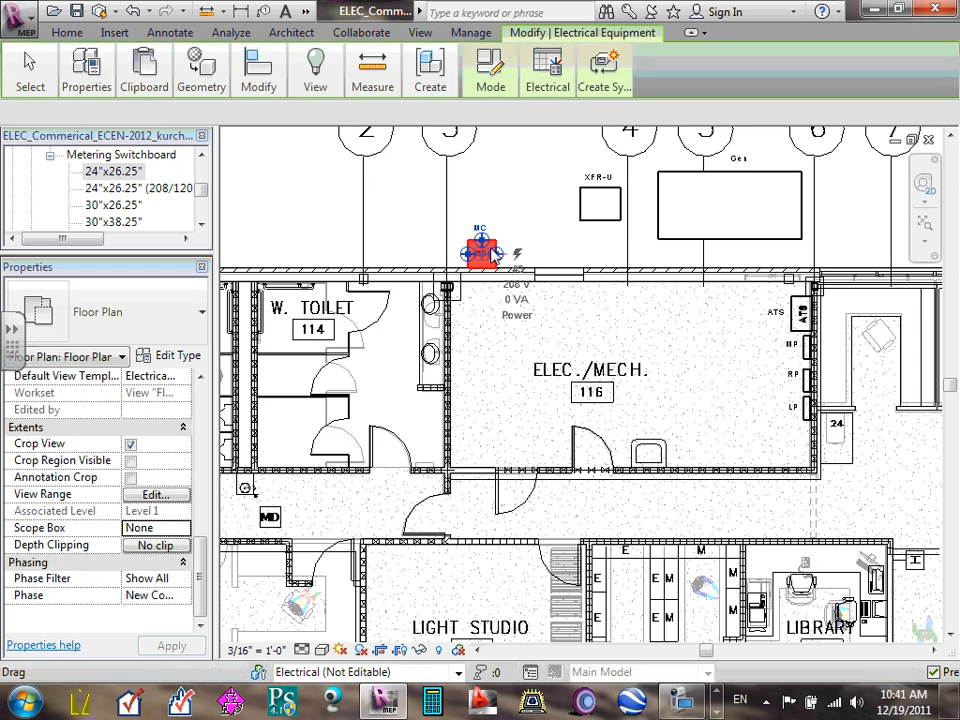
{"action": "left_click_drag", "start_coordinate": [494, 253], "coordinate": [504, 200]}
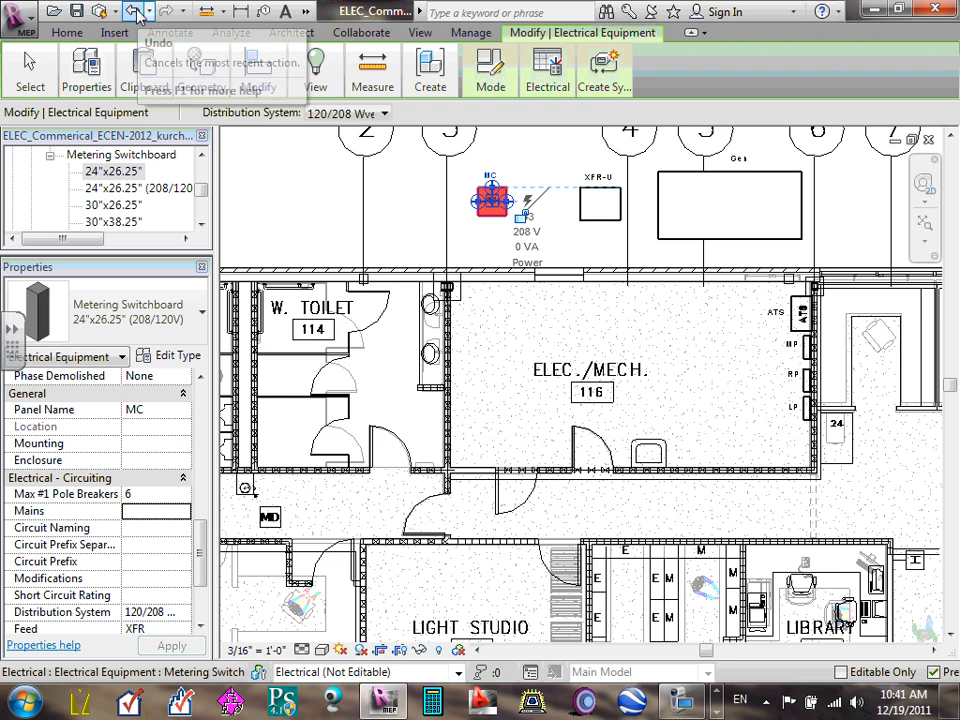
{"action": "left_click", "coordinate": [133, 12]}
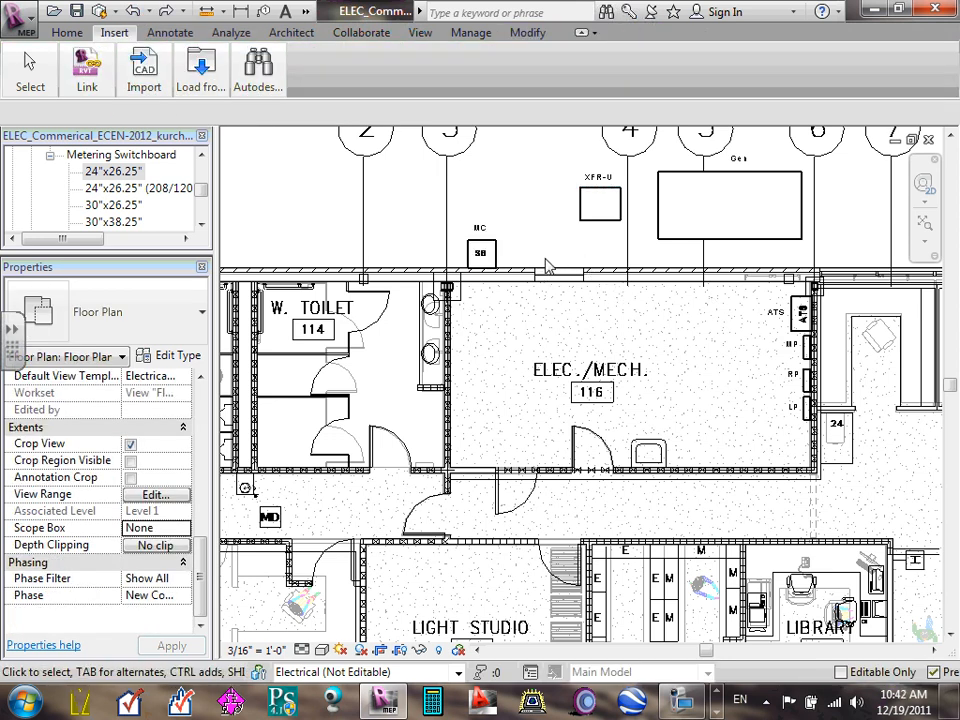
{"action": "scroll", "coordinate": [548, 257], "scroll_direction": "down", "scroll_amount": 1}
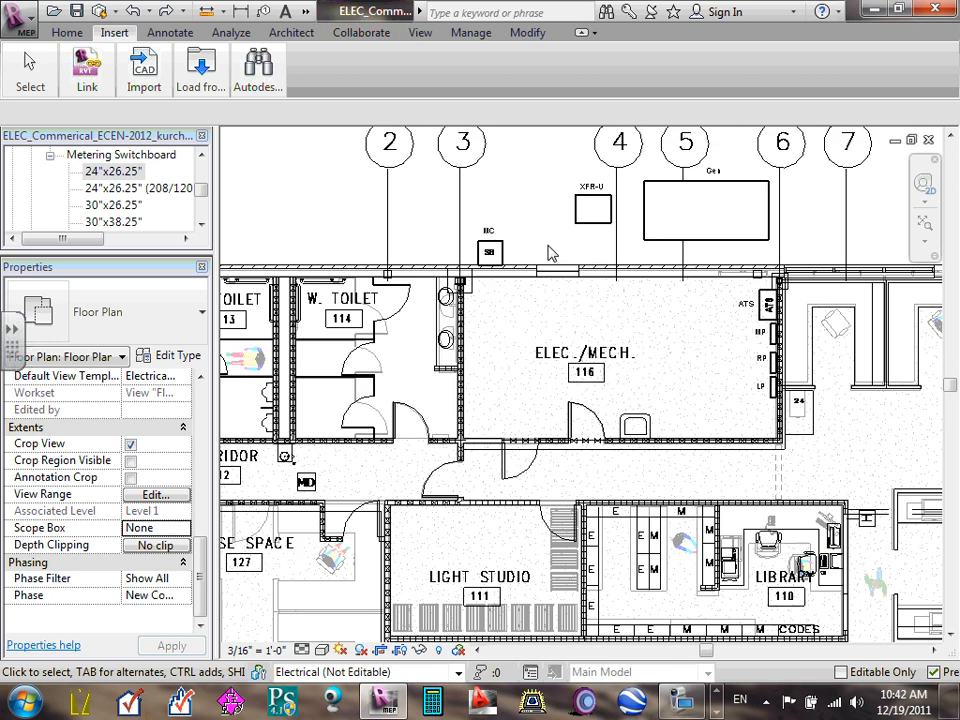
{"action": "scroll", "coordinate": [551, 249], "scroll_direction": "down", "scroll_amount": 1}
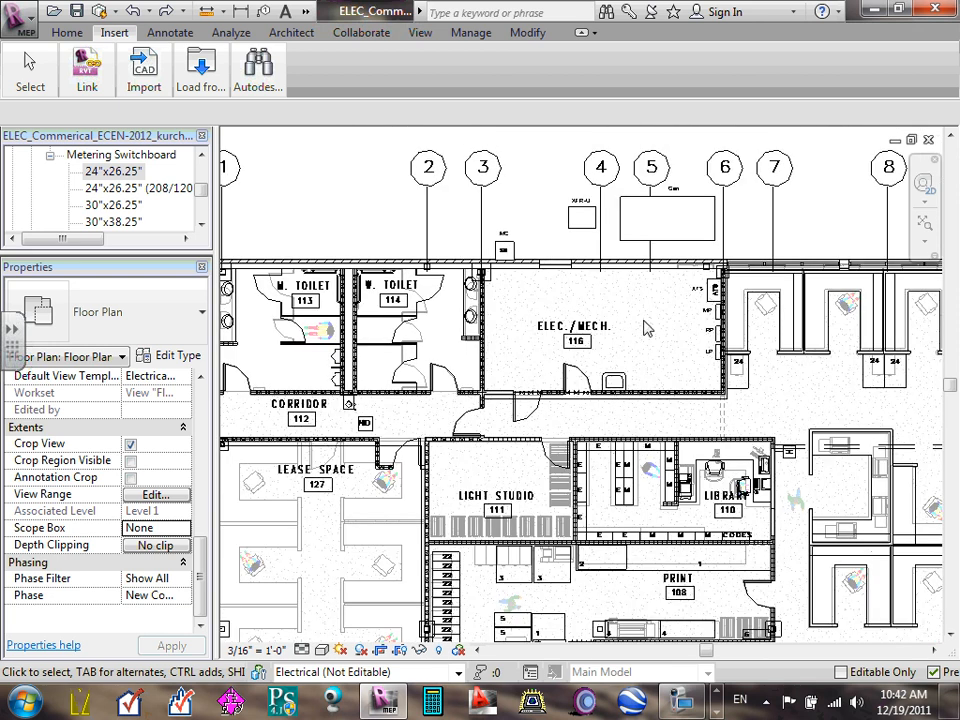
{"action": "scroll", "coordinate": [650, 328], "scroll_direction": "up", "scroll_amount": 2}
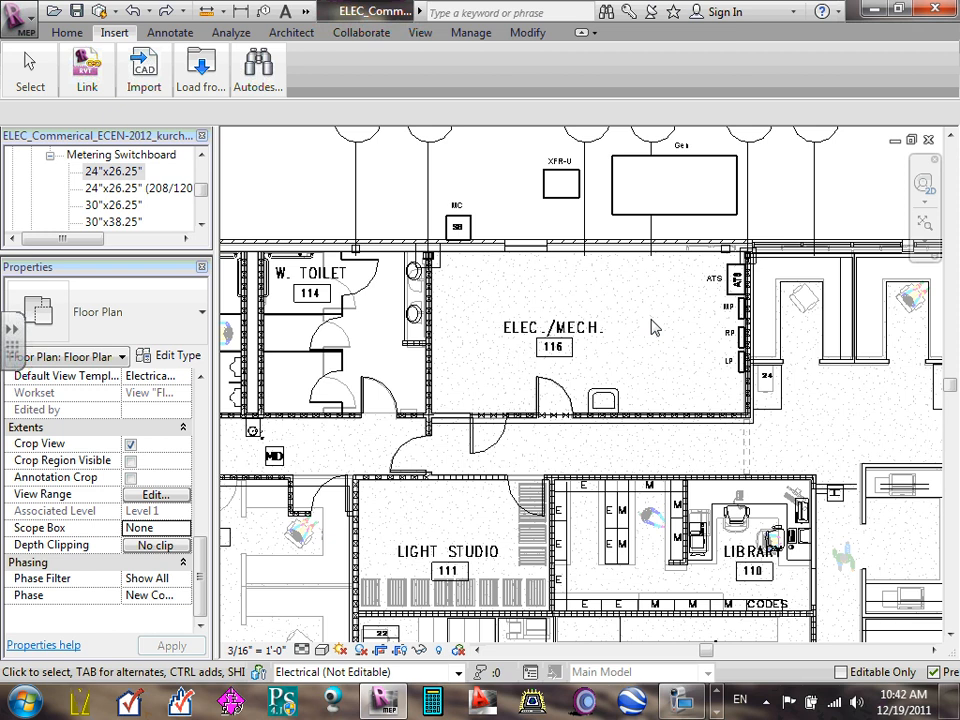
- Create a new drafting view named Power Riser
{"action": "left_click", "coordinate": [421, 33]}
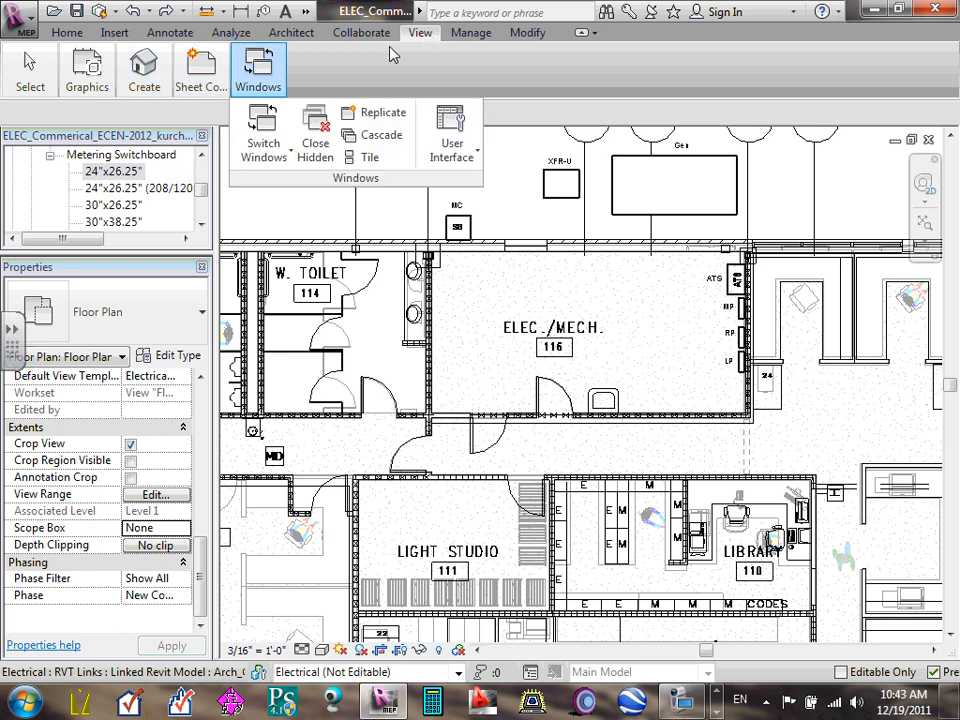
{"action": "mouse_move", "coordinate": [195, 82]}
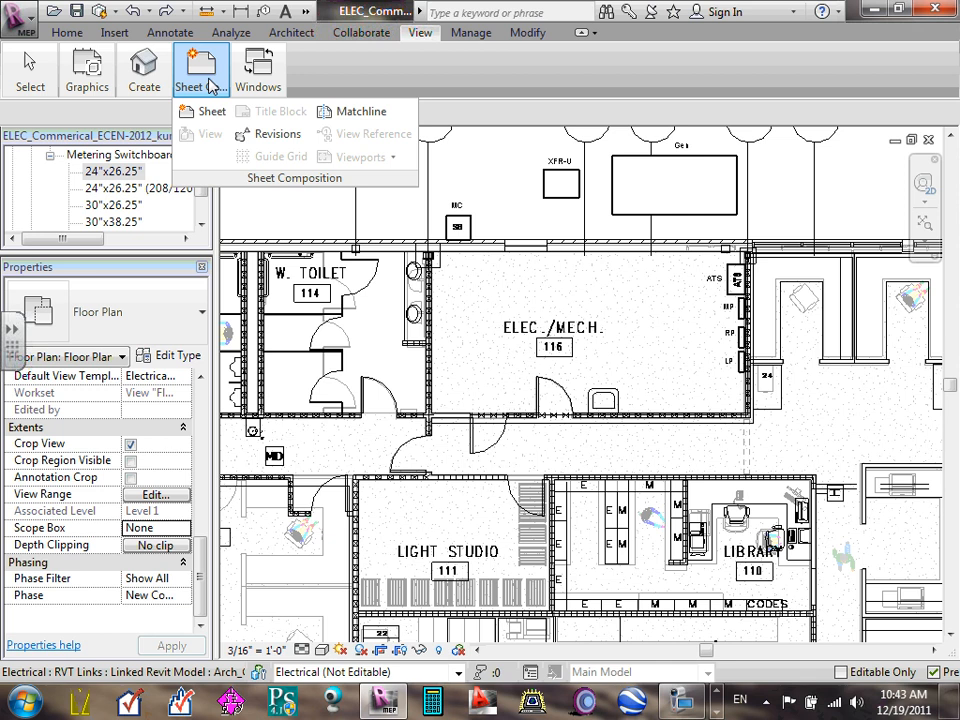
{"action": "mouse_move", "coordinate": [141, 63]}
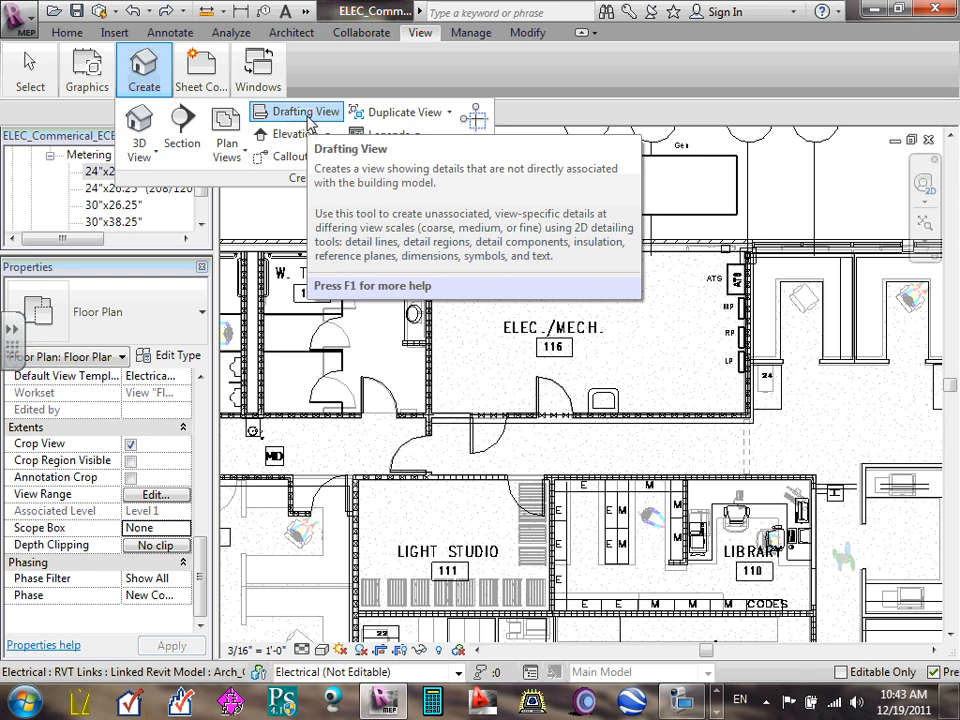
{"action": "left_click", "coordinate": [307, 116]}
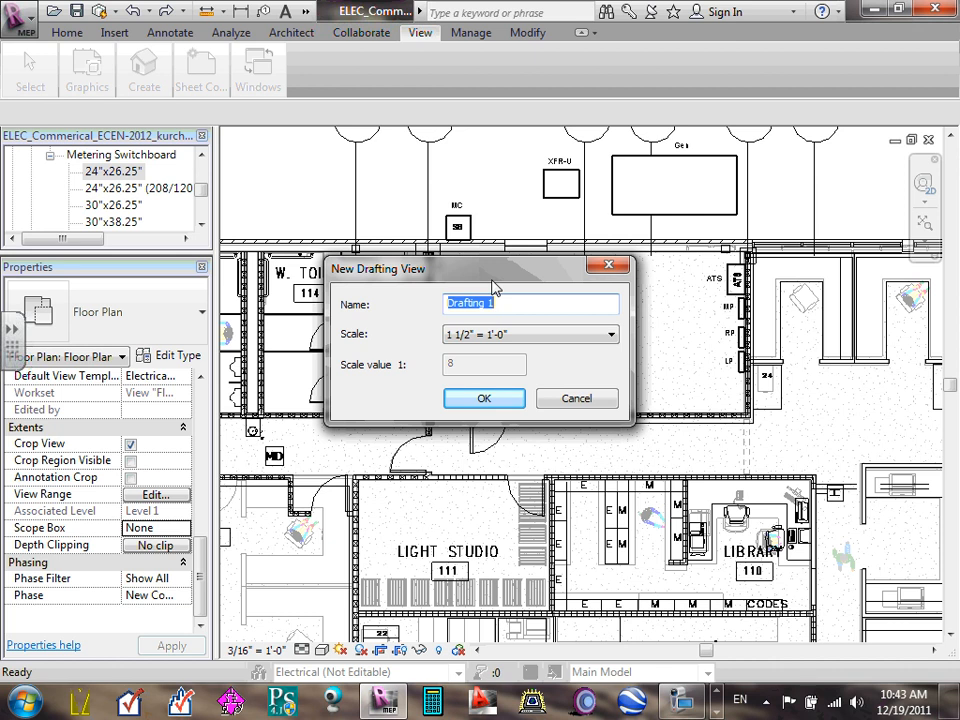
{"action": "type", "text": "Power Riser"}
{"action": "left_click", "coordinate": [484, 398]}
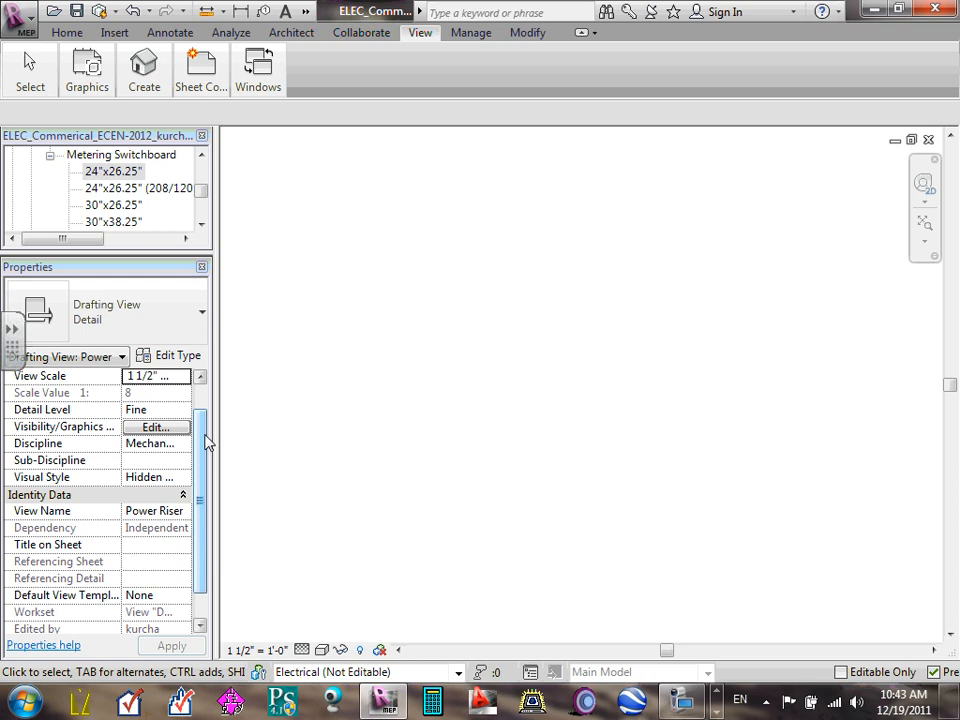
- Set the discipline of the Power Riser drafting view to Electrical
{"action": "left_click", "coordinate": [178, 447]}
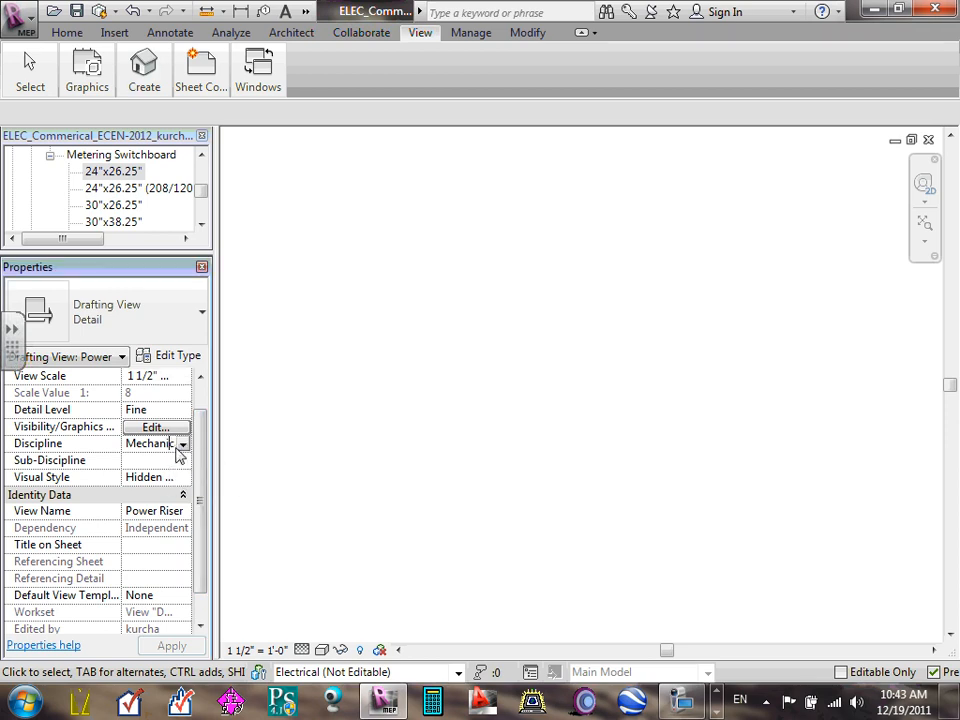
{"action": "left_click", "coordinate": [183, 446]}
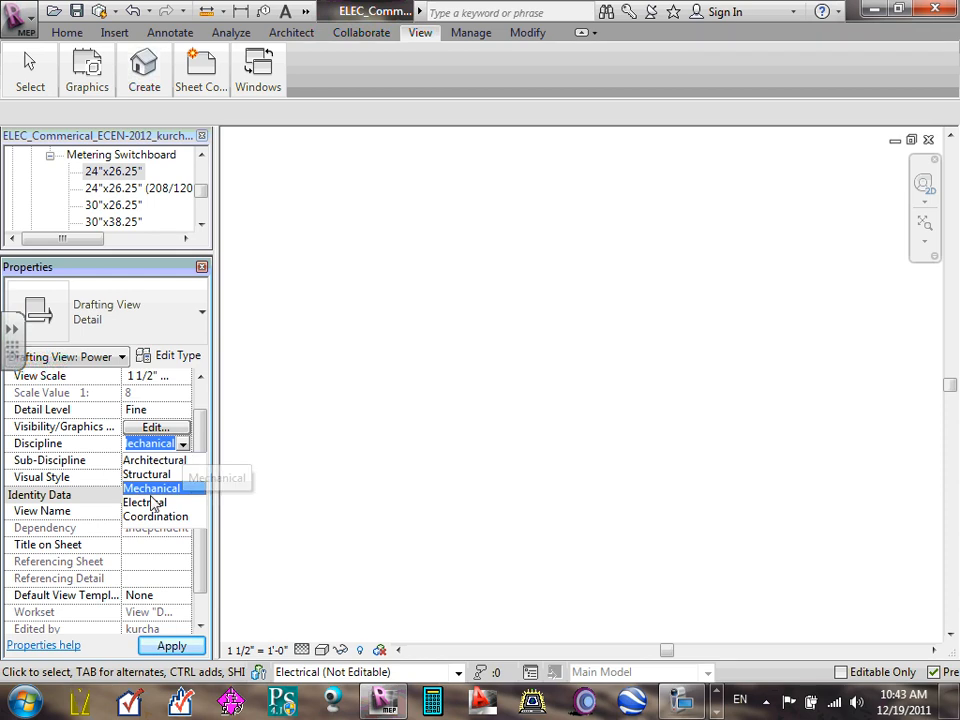
{"action": "left_click", "coordinate": [150, 502]}
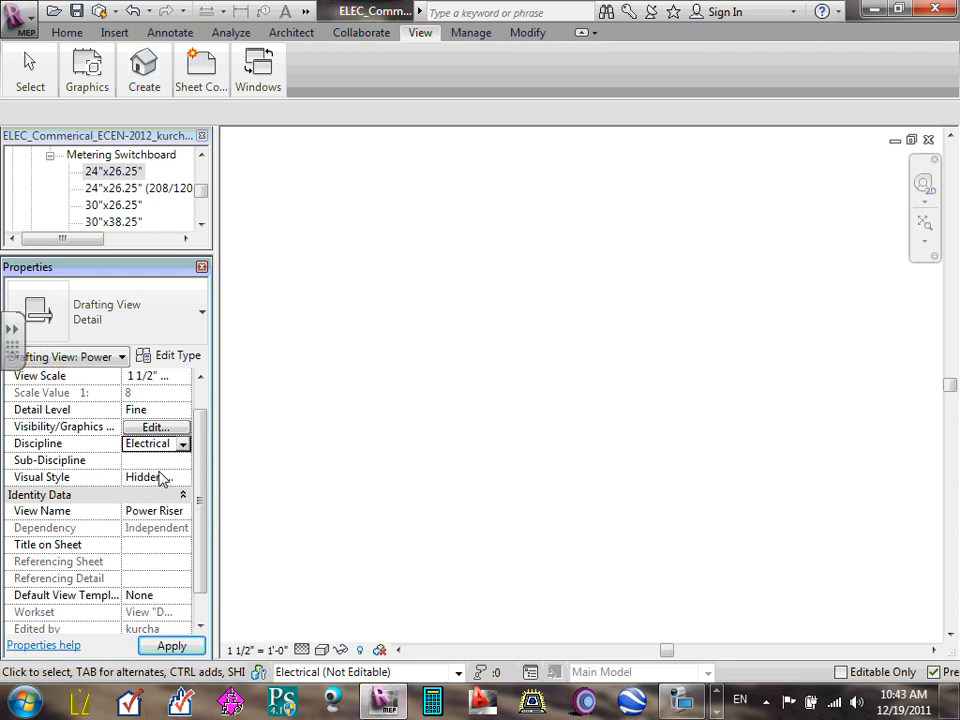
{"action": "left_click", "coordinate": [183, 444]}
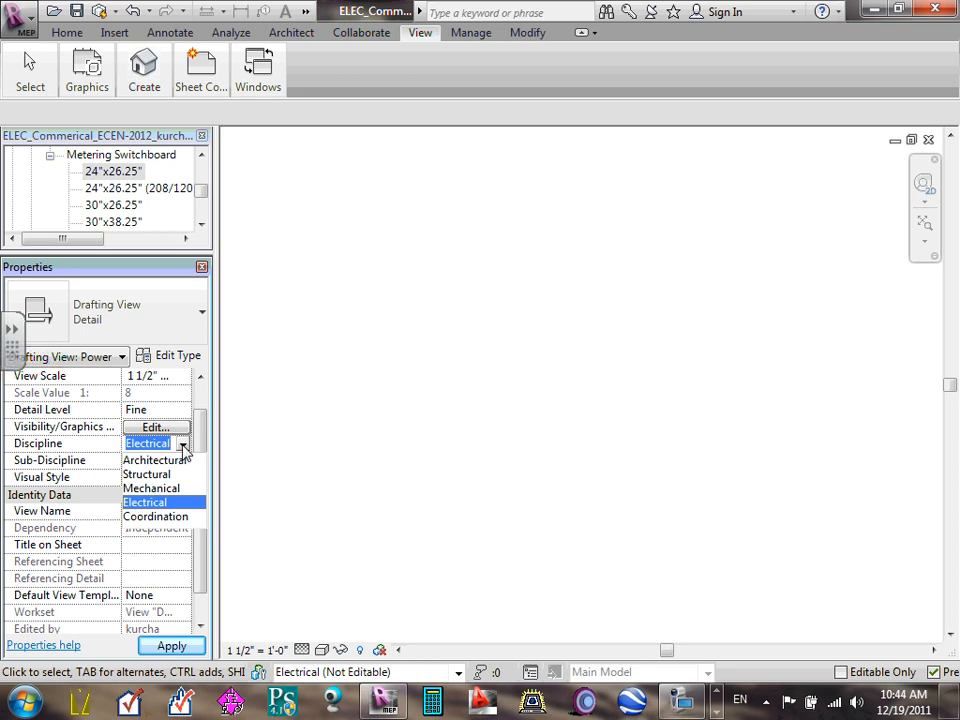
{"action": "left_click", "coordinate": [183, 446]}
{"action": "left_click", "coordinate": [183, 376]}
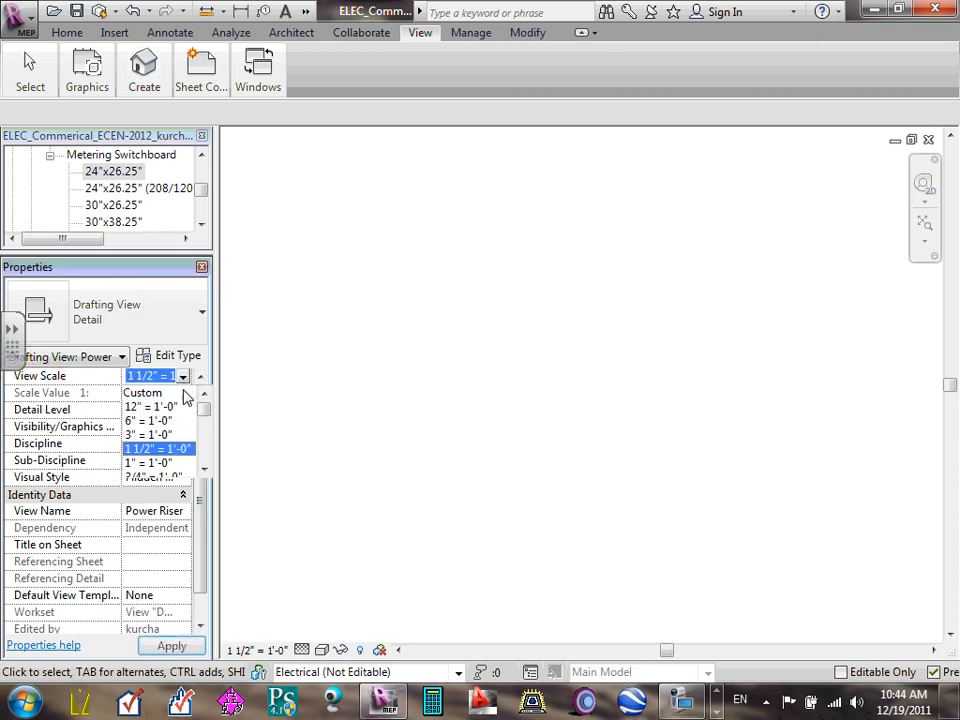
{"action": "left_click", "coordinate": [253, 356]}
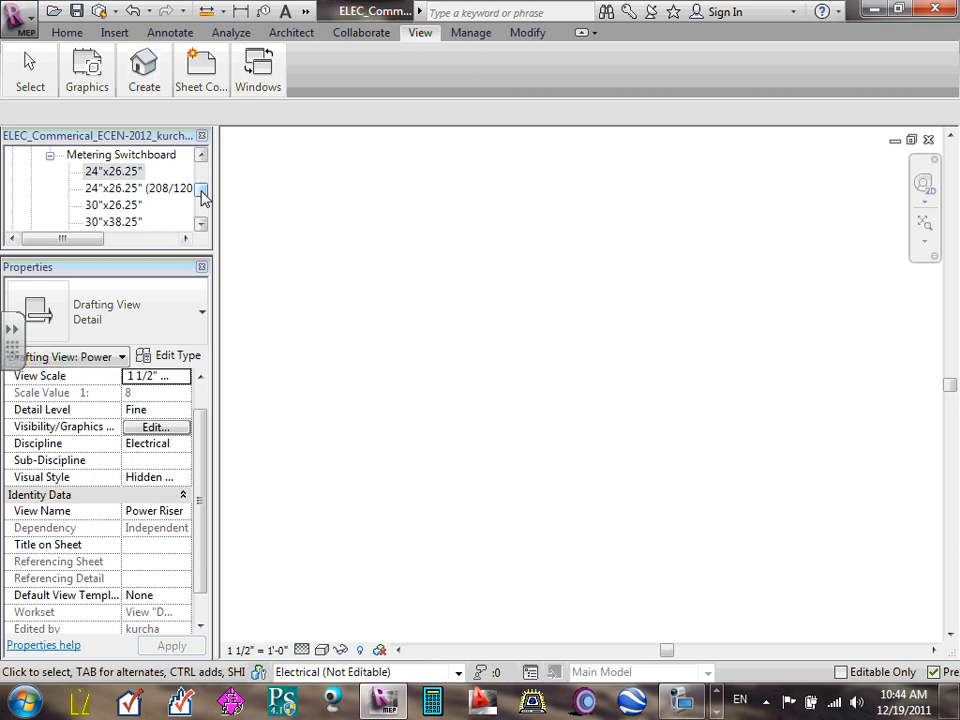
- Expand the Electrical views in the project browser down to the Power Riser drafting view and enlarge the browser area
{"action": "left_click_drag", "start_coordinate": [201, 190], "coordinate": [198, 162]}
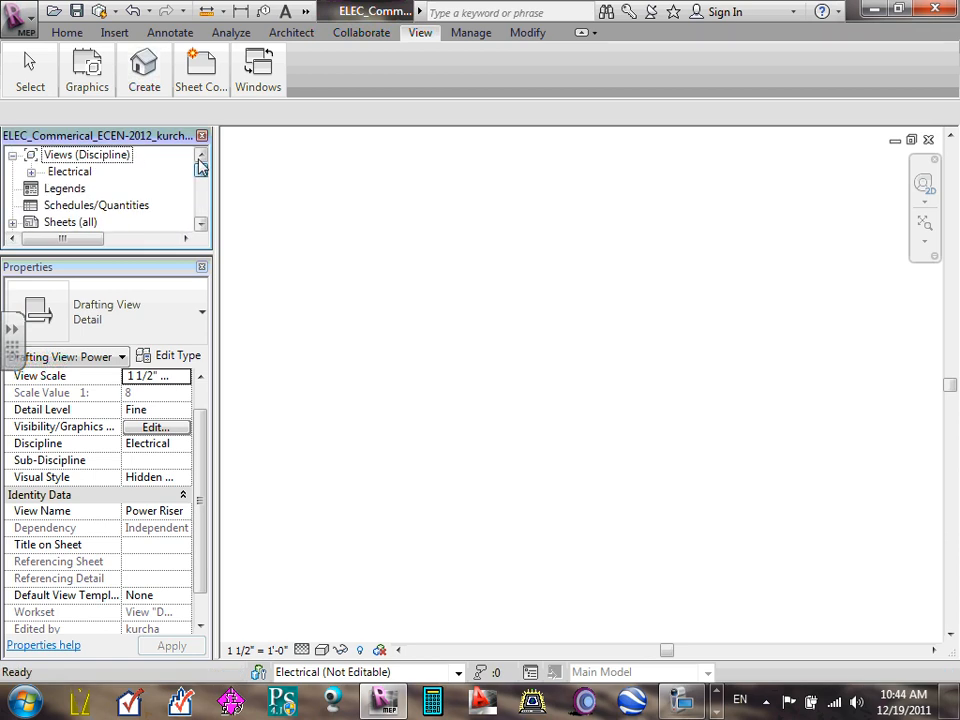
{"action": "left_click", "coordinate": [31, 171]}
{"action": "scroll", "coordinate": [47, 183], "scroll_direction": "down", "scroll_amount": 2}
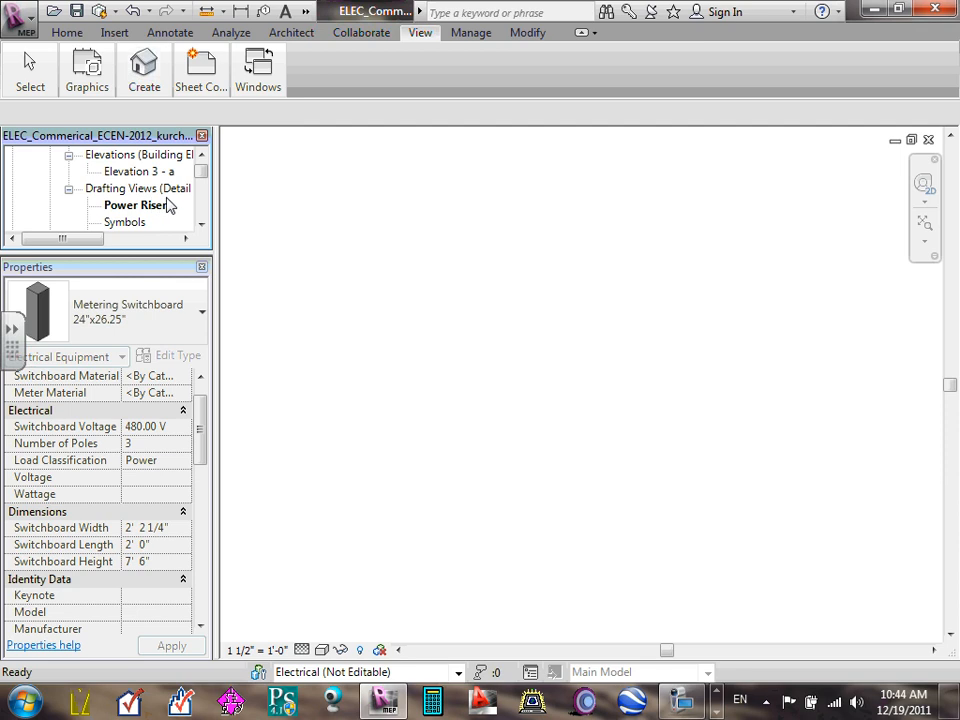
{"action": "scroll", "coordinate": [160, 203], "scroll_direction": "up", "scroll_amount": 1}
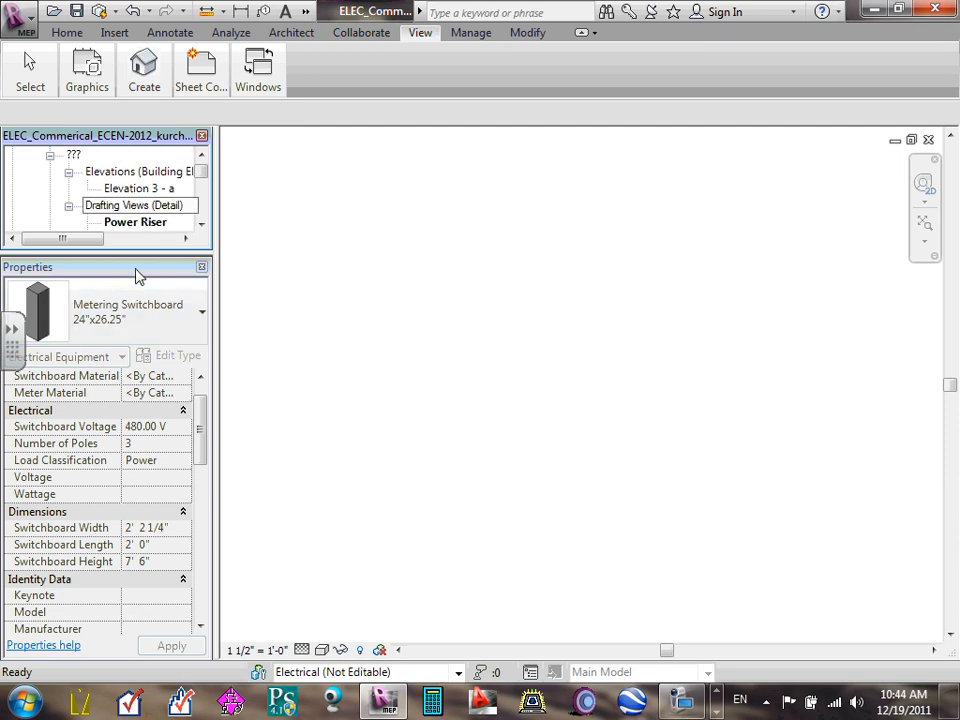
{"action": "left_click_drag", "start_coordinate": [141, 255], "coordinate": [128, 366]}
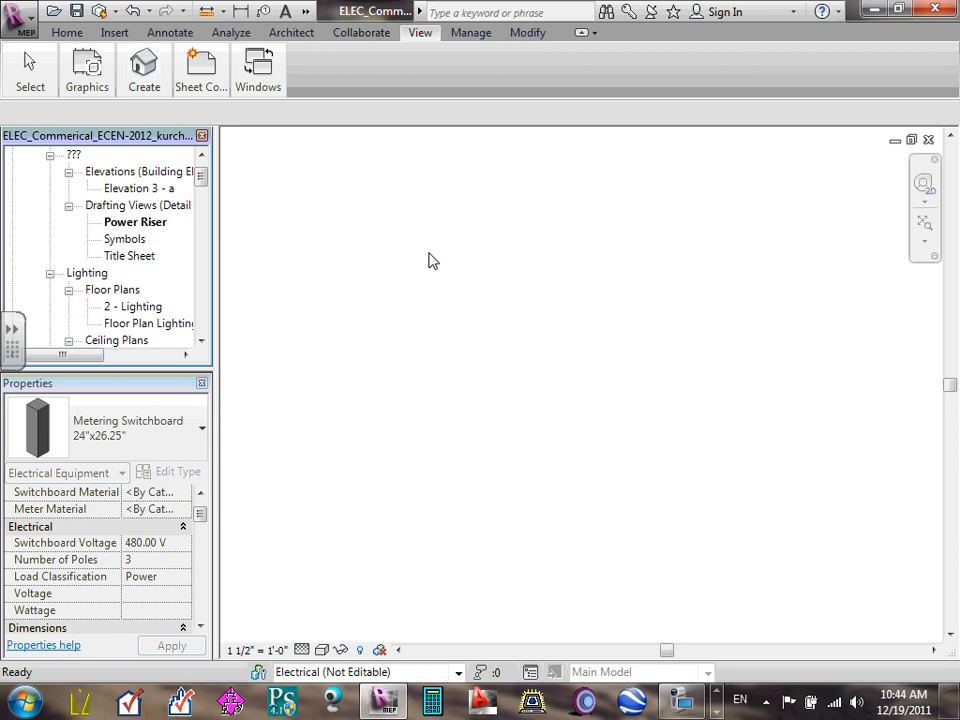
{"action": "left_click", "coordinate": [205, 92]}
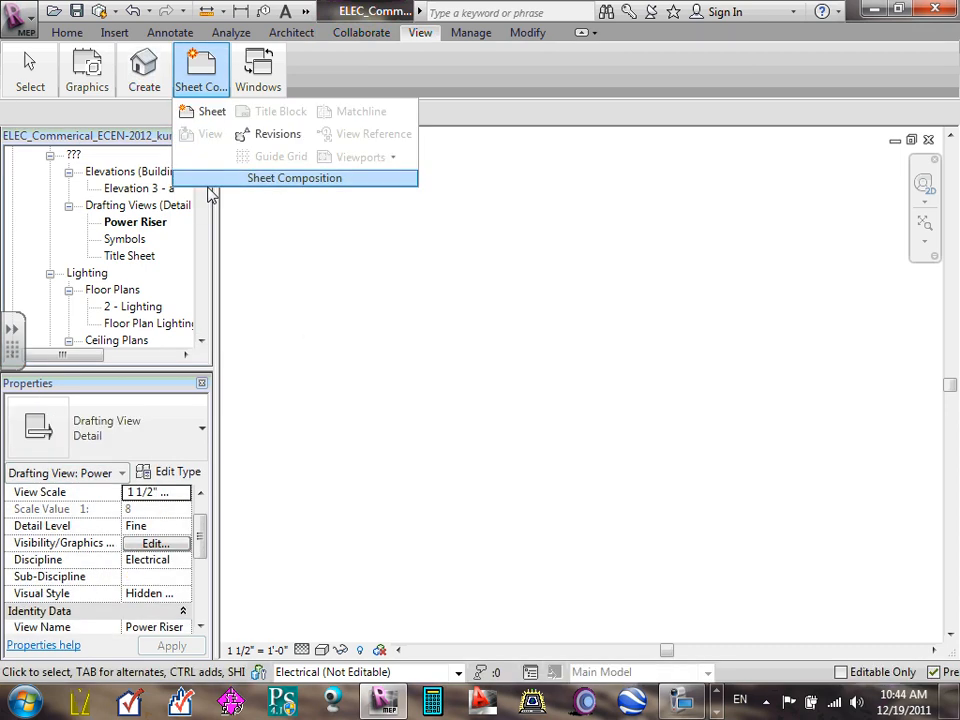
{"action": "left_click", "coordinate": [286, 281]}
{"action": "left_click_drag", "start_coordinate": [201, 183], "coordinate": [201, 169]}
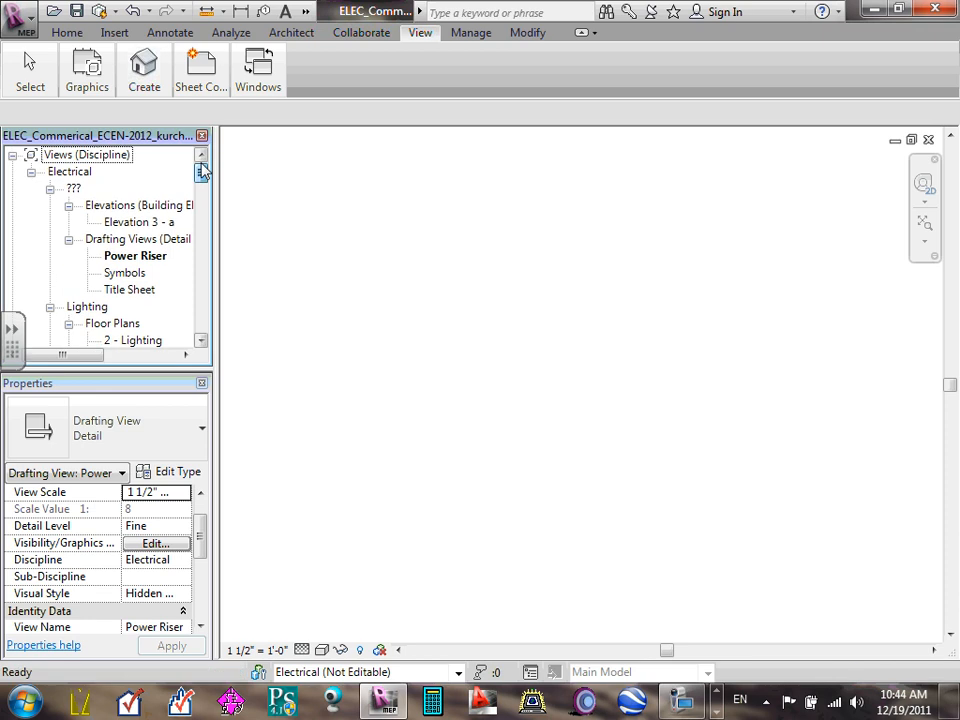
{"action": "left_click", "coordinate": [48, 189]}
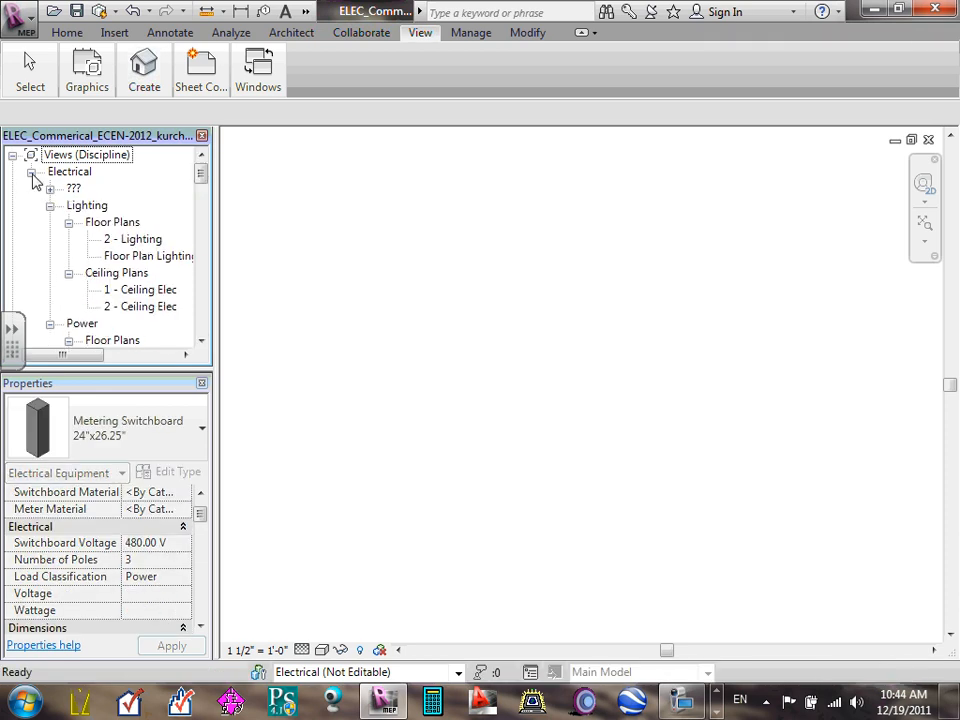
{"action": "left_click", "coordinate": [31, 172]}
{"action": "left_click", "coordinate": [31, 172]}
{"action": "left_click", "coordinate": [49, 189]}
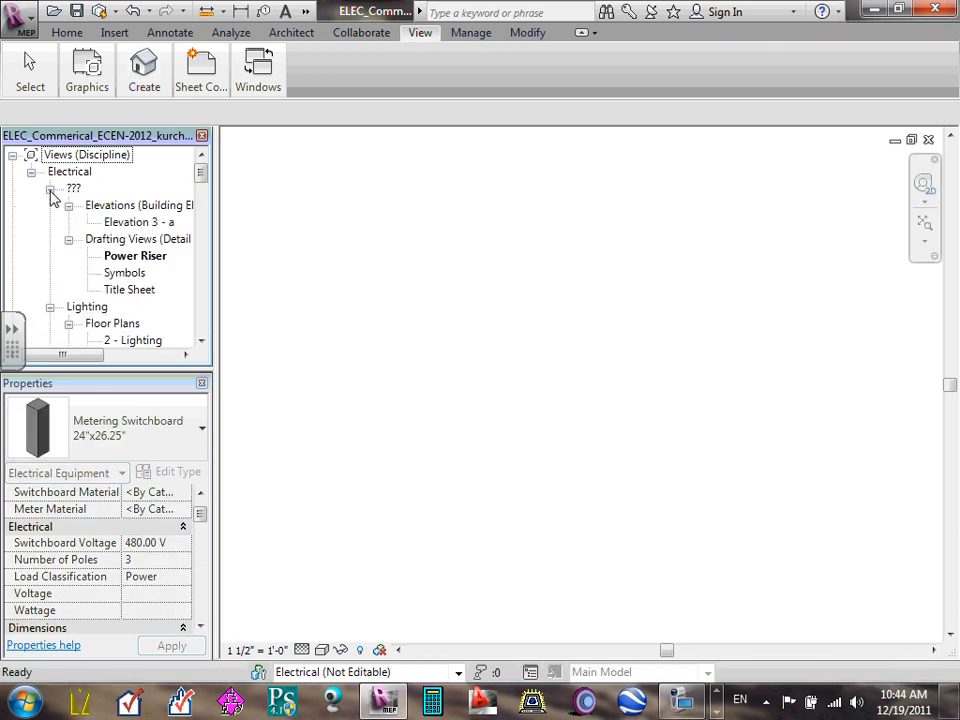
- Open the Power Riser view from the Electrical drafting views and review its available discipline options
{"action": "left_click", "coordinate": [142, 240]}
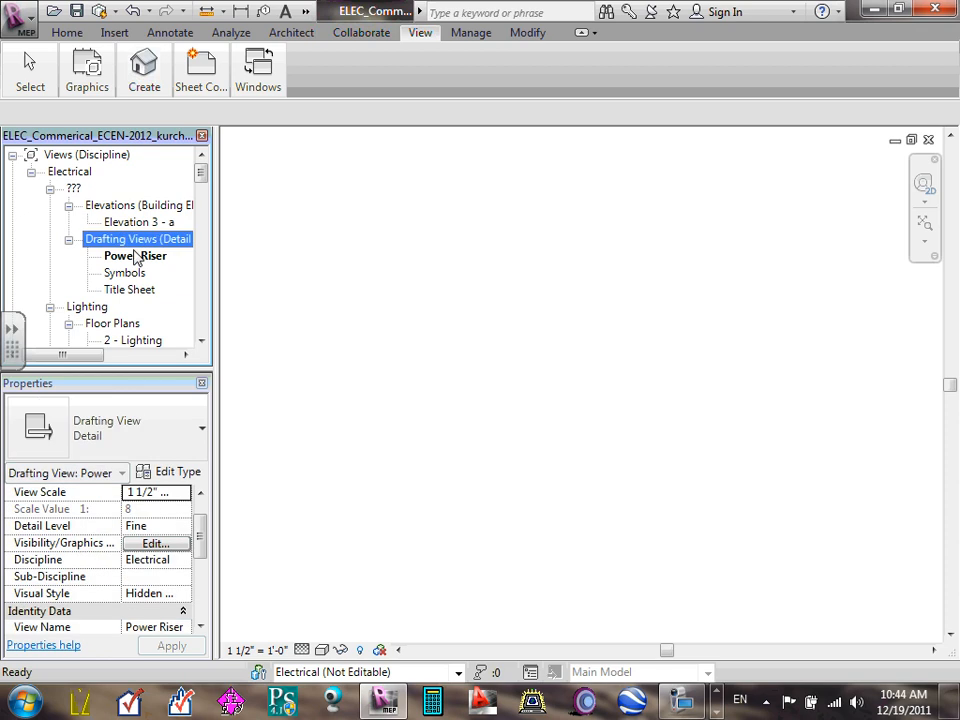
{"action": "left_click", "coordinate": [131, 258]}
{"action": "double_click", "coordinate": [131, 258]}
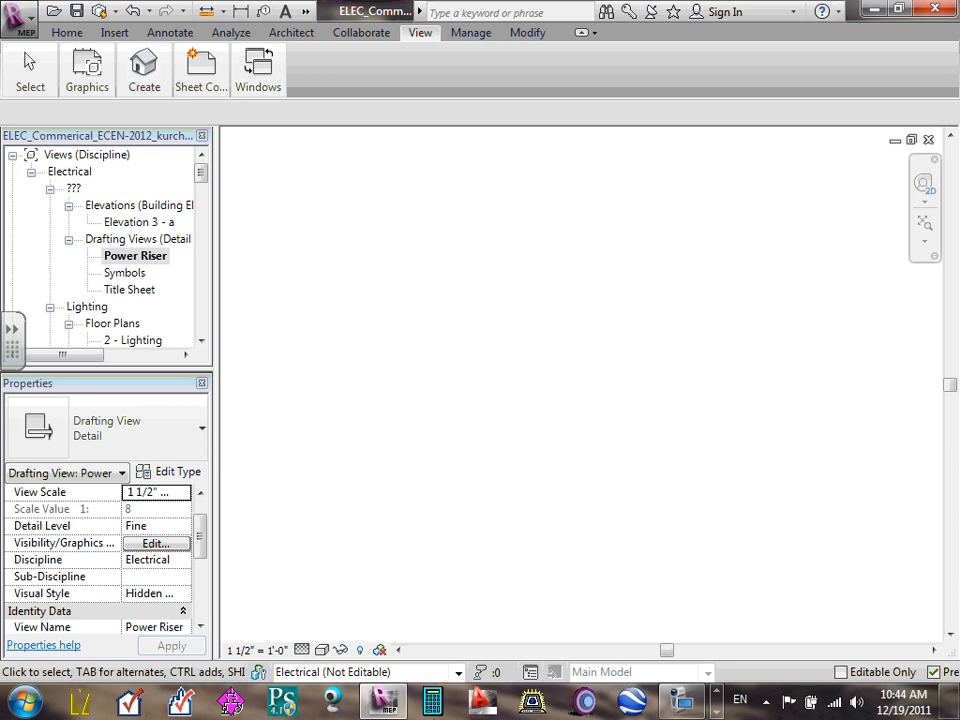
{"action": "left_click", "coordinate": [155, 559]}
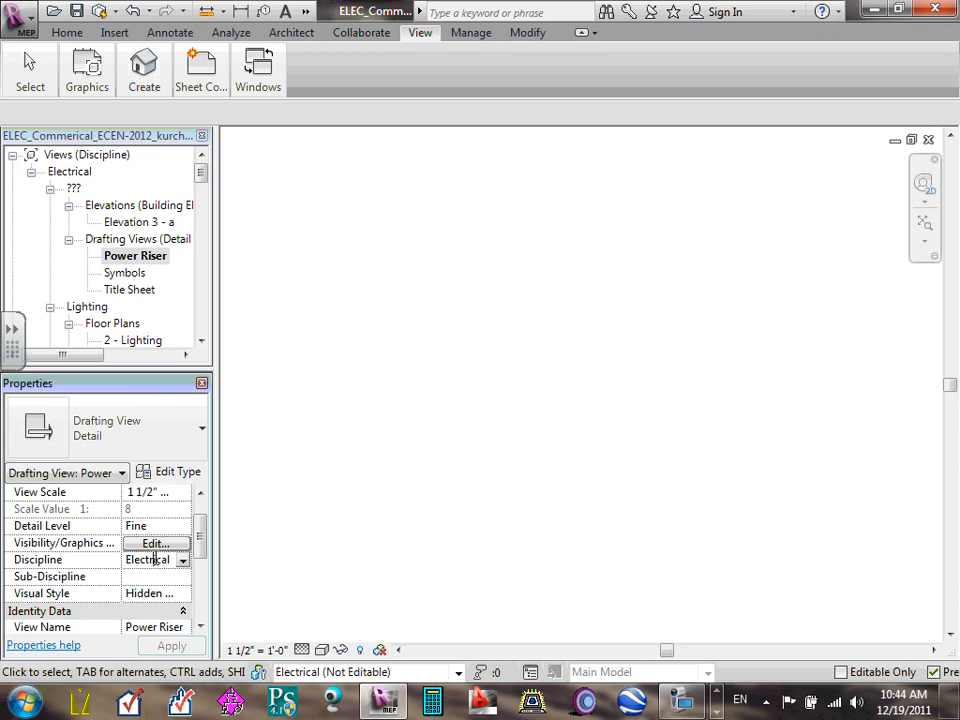
{"action": "left_click", "coordinate": [182, 562]}
{"action": "left_click", "coordinate": [182, 564]}
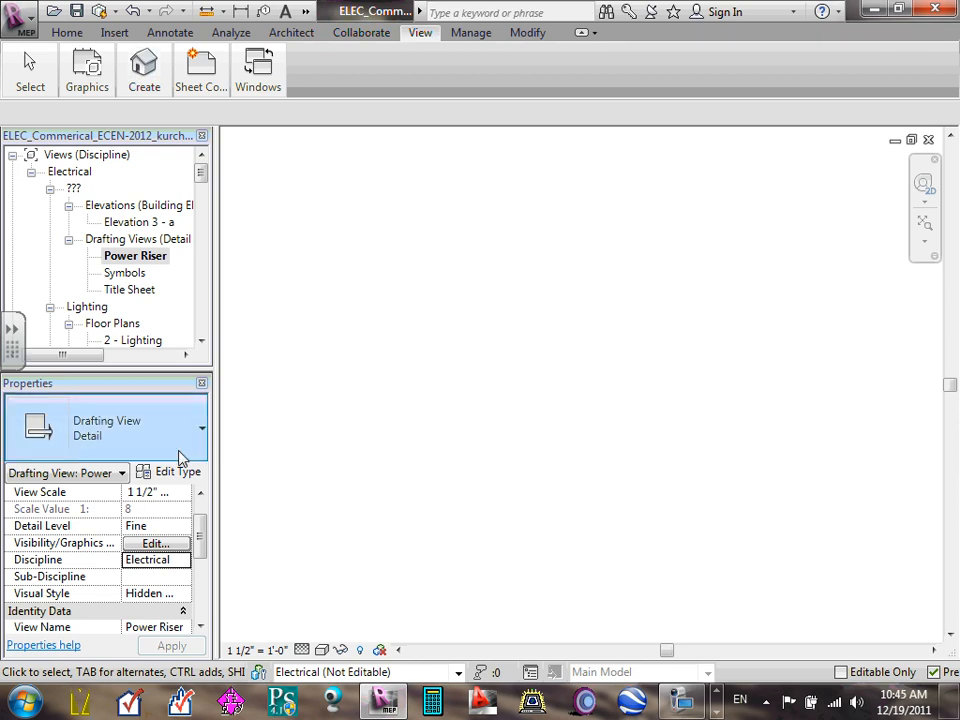
- Open the Floor Plan Power view from the Power floor plans
{"action": "left_click_drag", "start_coordinate": [202, 184], "coordinate": [208, 208]}
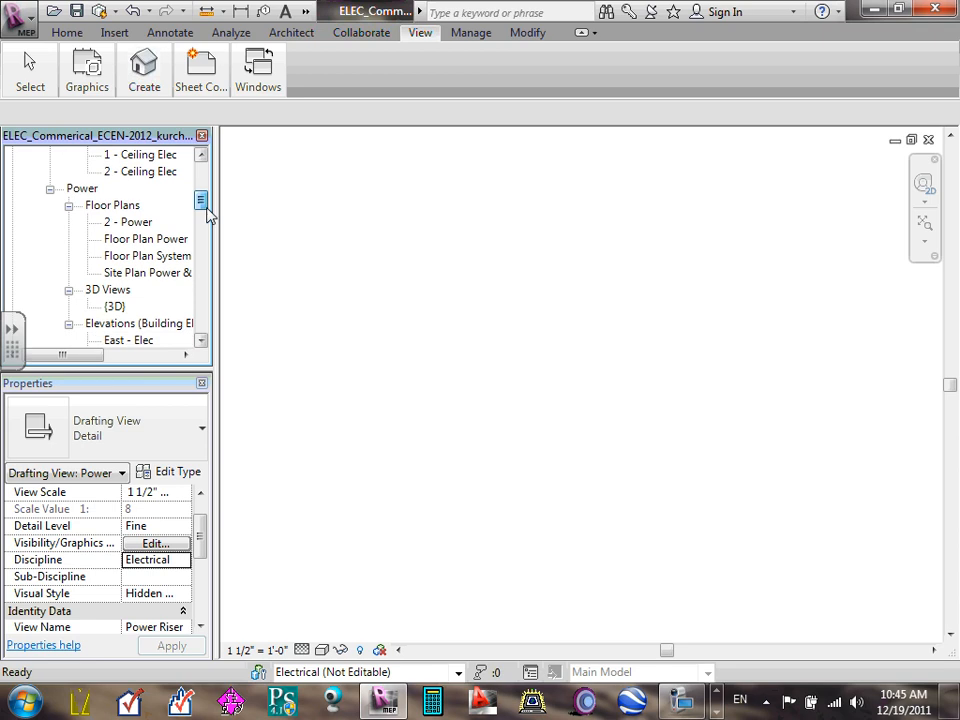
{"action": "left_click", "coordinate": [143, 244]}
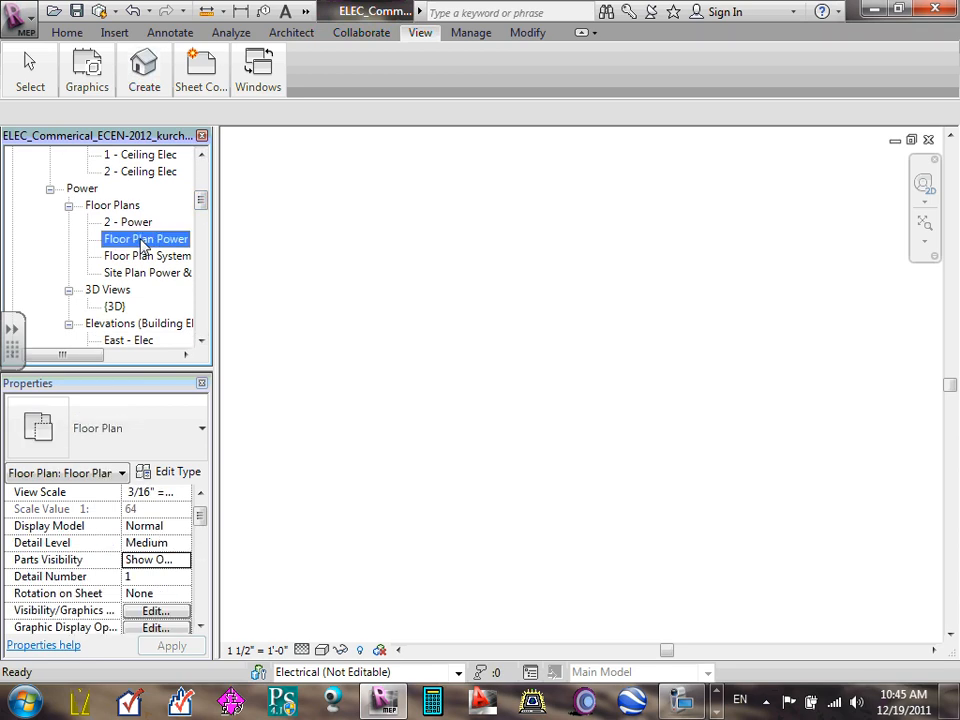
{"action": "double_click", "coordinate": [143, 245]}
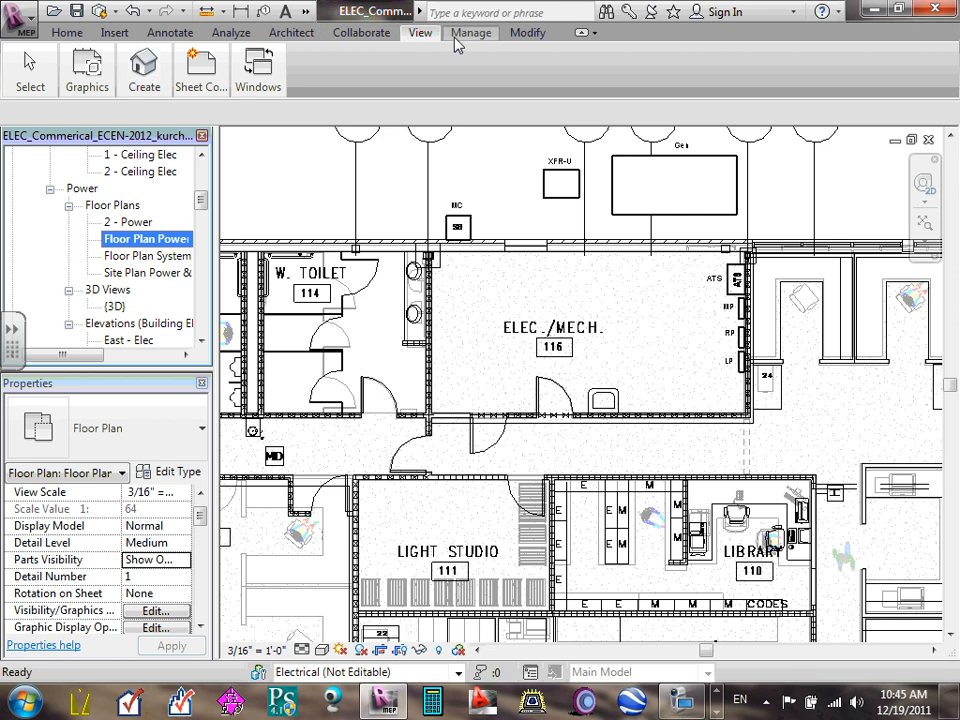
- Look through the sheet composition and view creation tools to locate the Section command
{"action": "left_click", "coordinate": [420, 33]}
{"action": "left_click", "coordinate": [200, 72]}
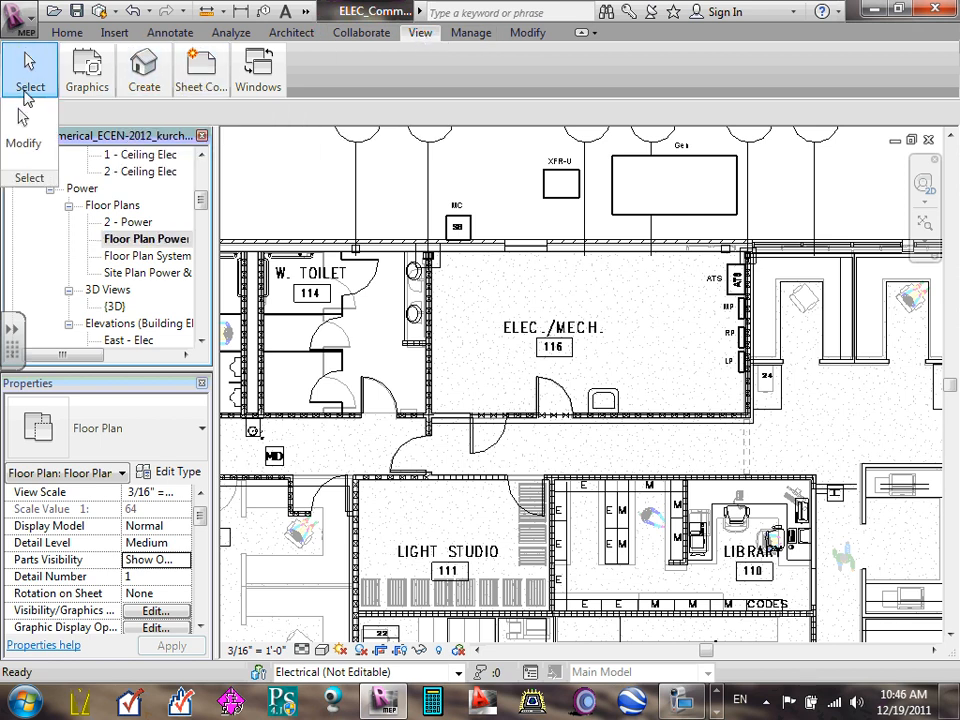
{"action": "mouse_move", "coordinate": [201, 85]}
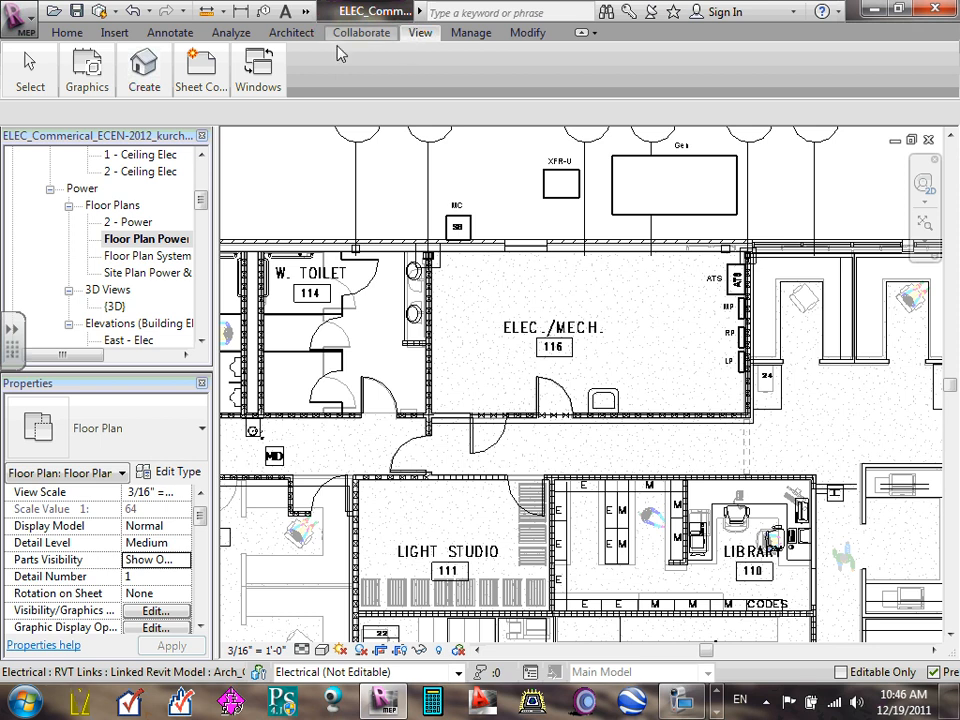
{"action": "left_click", "coordinate": [221, 93]}
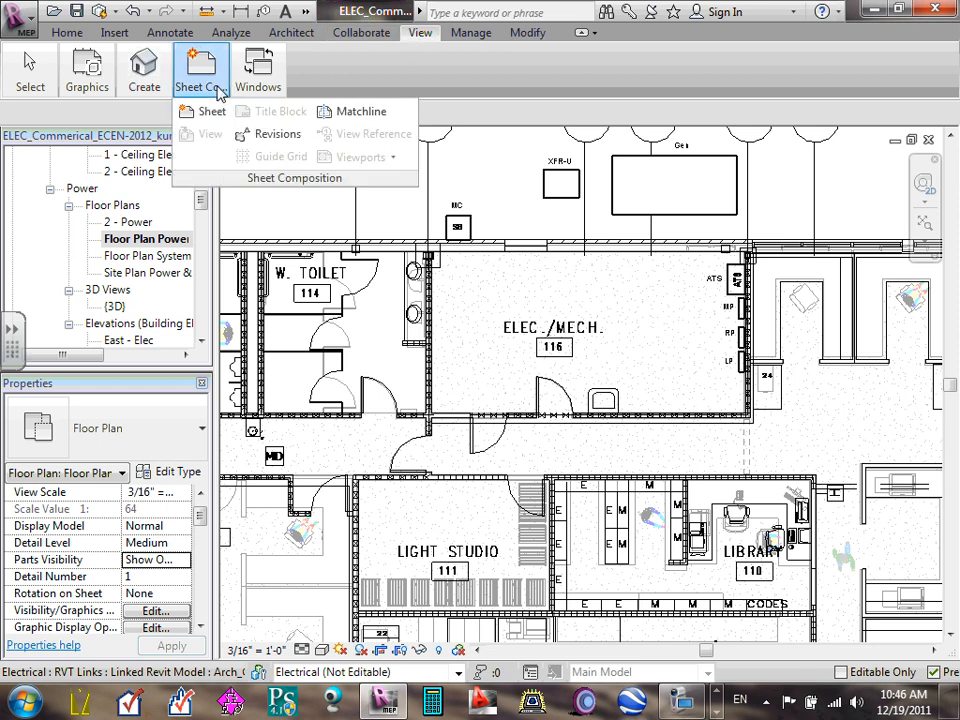
{"action": "left_click", "coordinate": [142, 87]}
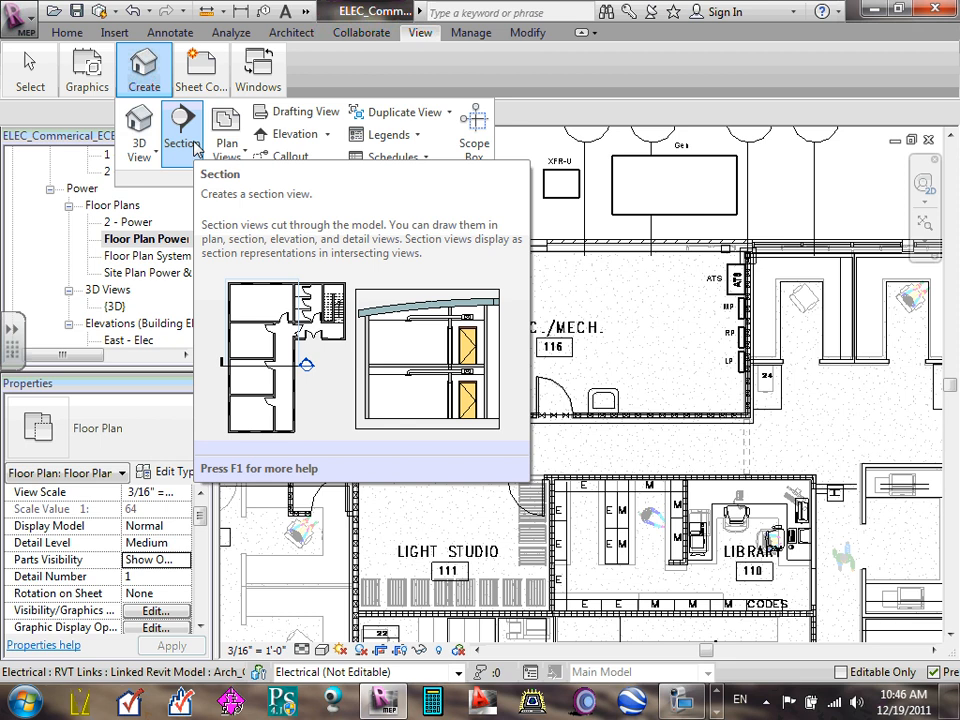
- Draw a vertical building section through room 116 from just outside the exterior wall, facing the ATS, MP, RP and LP panels
{"action": "left_click", "coordinate": [190, 140]}
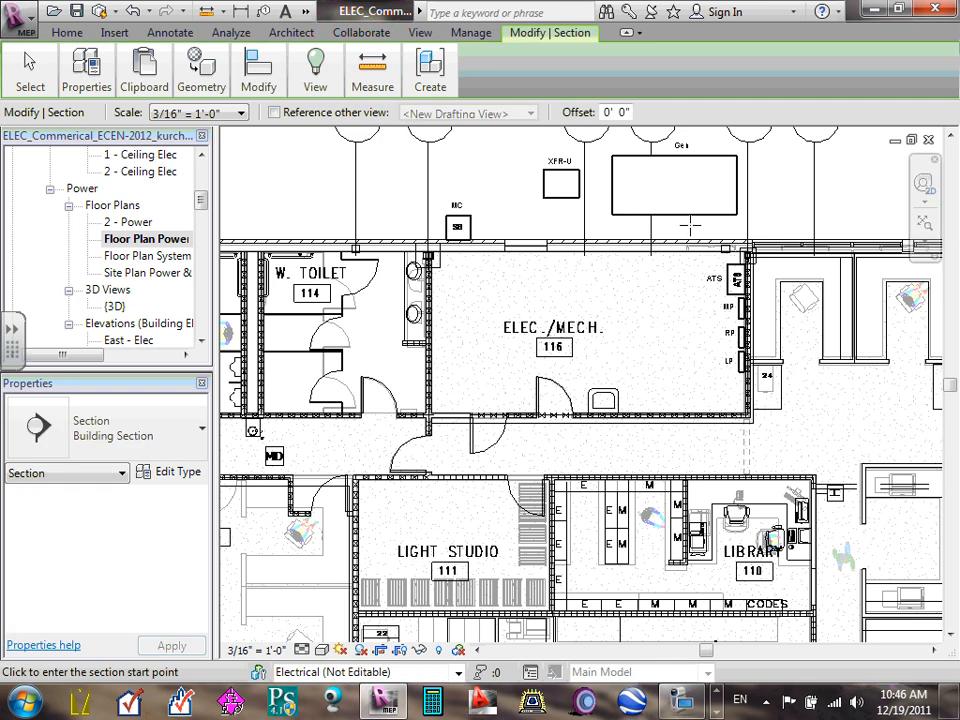
{"action": "scroll", "coordinate": [692, 270], "scroll_direction": "up", "scroll_amount": 2}
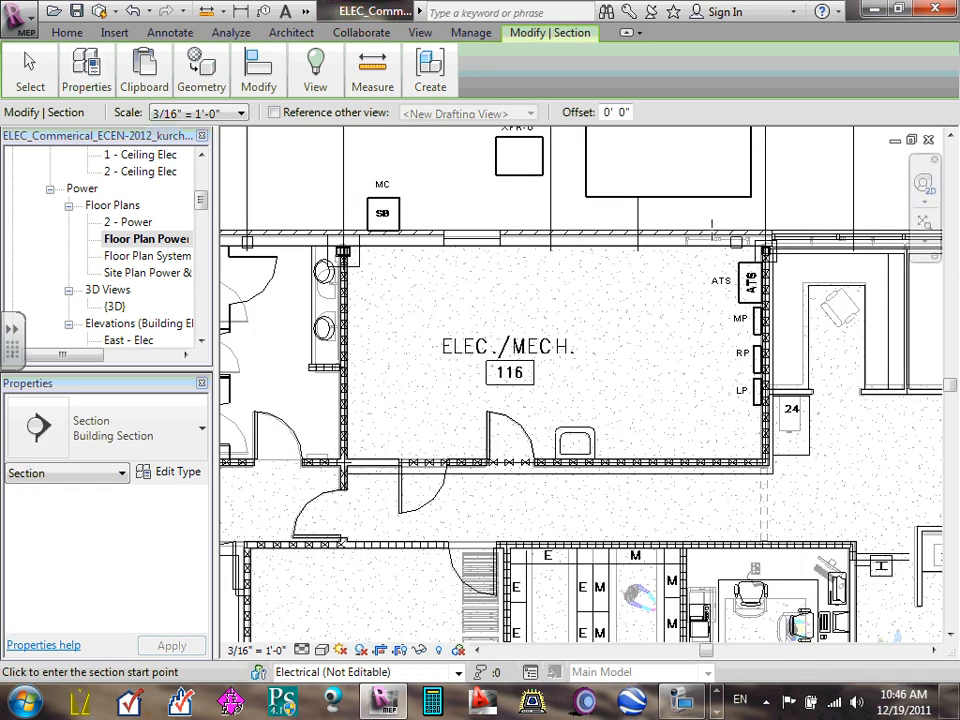
{"action": "left_click", "coordinate": [703, 213]}
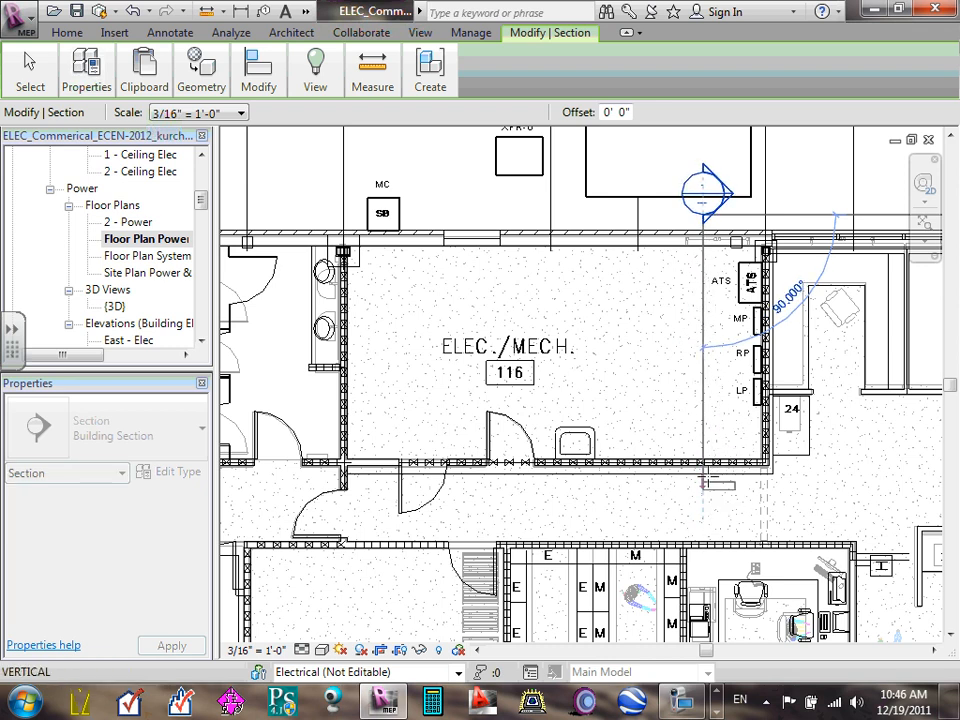
{"action": "left_click", "coordinate": [703, 427]}
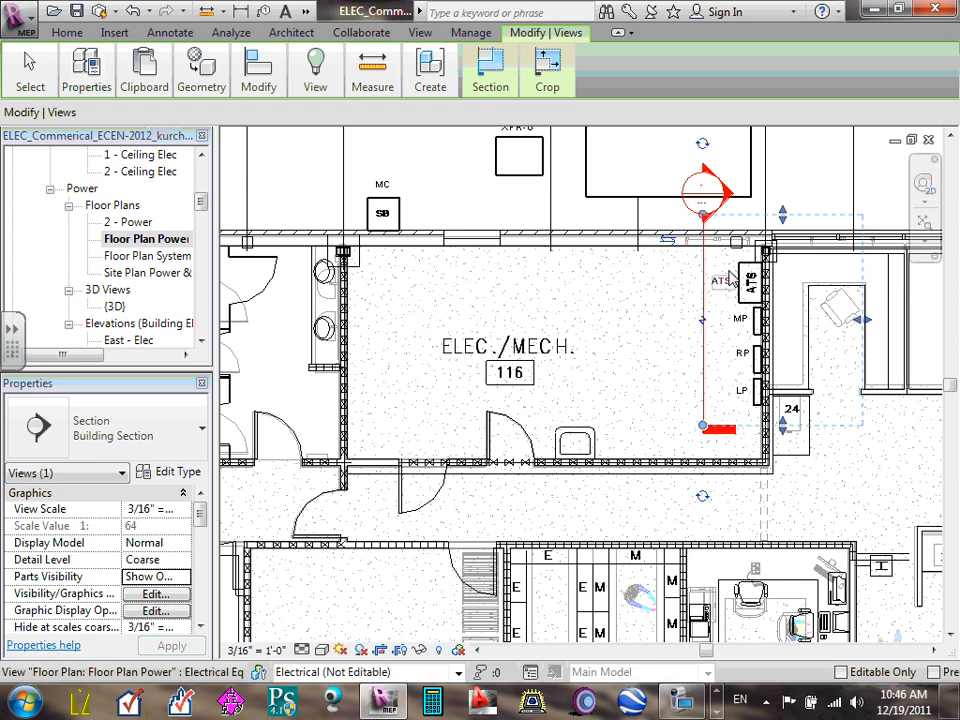
{"action": "left_click", "coordinate": [567, 200]}
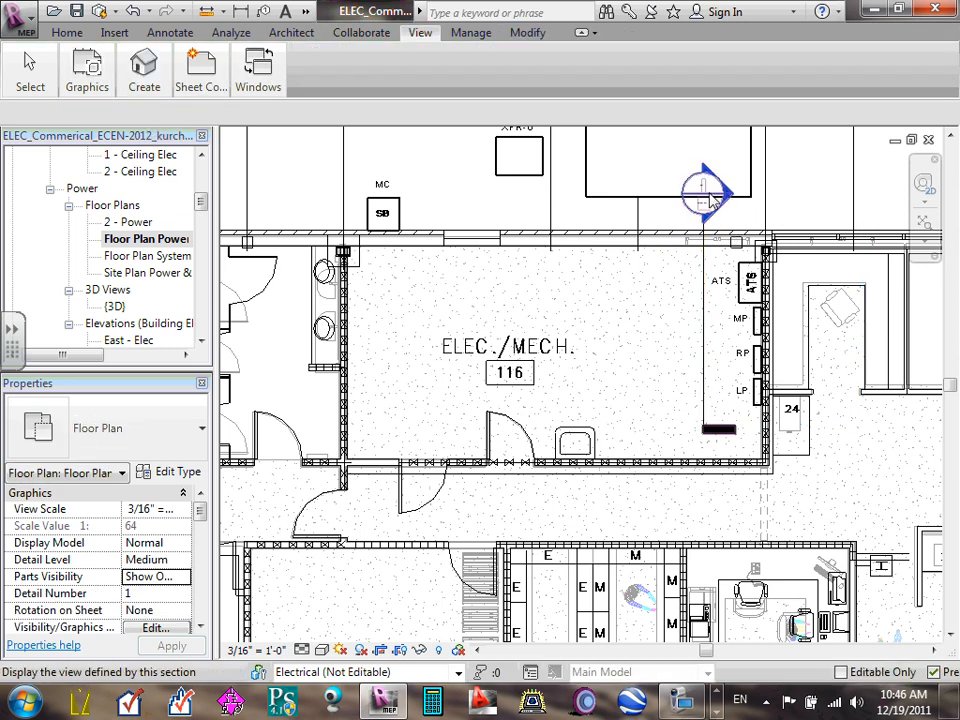
- Move the section line down so its head sits at the exterior wall of room 116
{"action": "scroll", "coordinate": [710, 200], "scroll_direction": "up", "scroll_amount": 2}
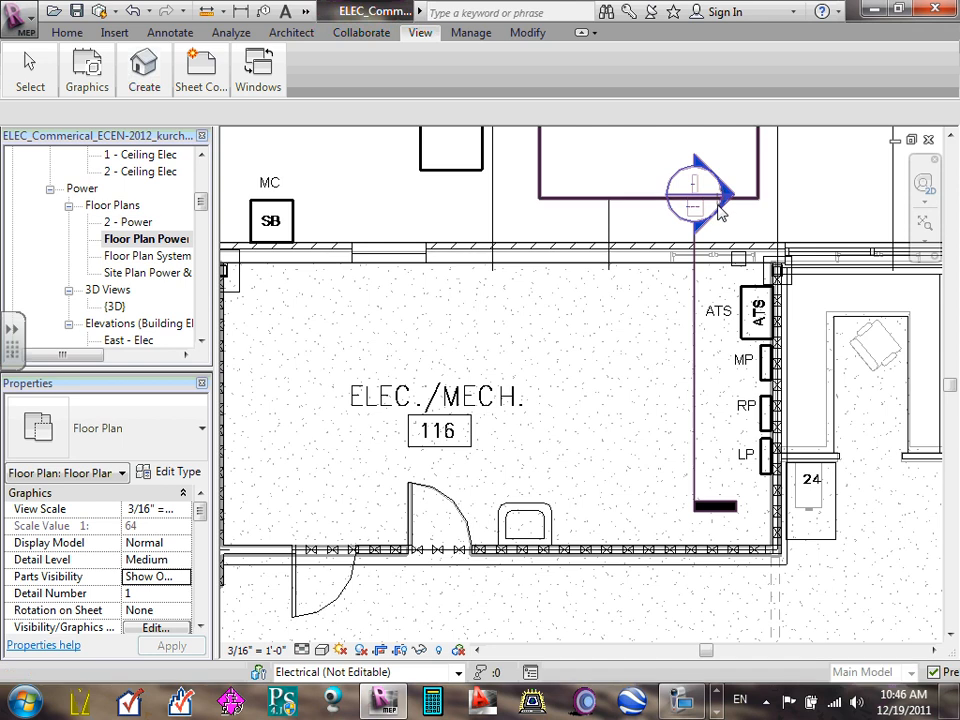
{"action": "left_click", "coordinate": [718, 210]}
{"action": "key", "text": "Escape"}
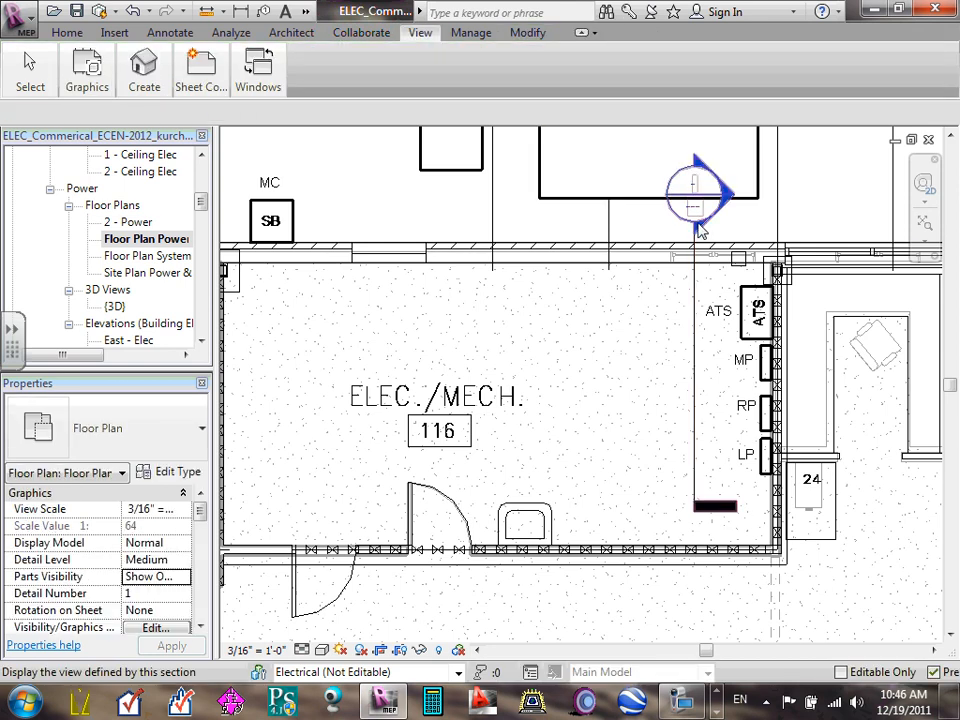
{"action": "scroll", "coordinate": [695, 200], "scroll_direction": "up", "scroll_amount": 1}
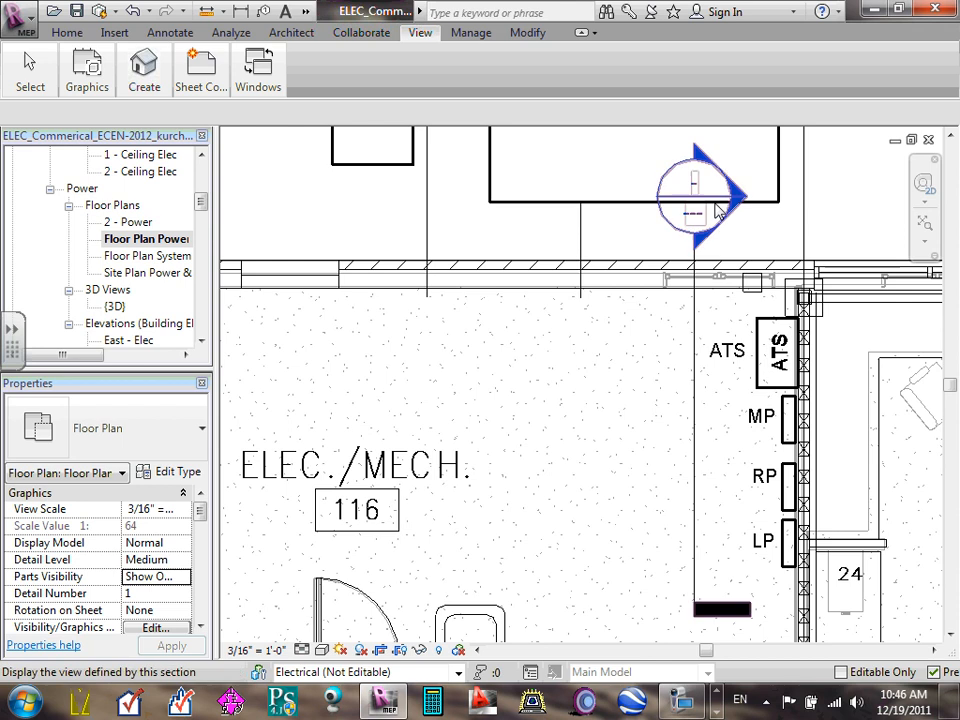
{"action": "scroll", "coordinate": [716, 207], "scroll_direction": "down", "scroll_amount": 2}
{"action": "scroll", "coordinate": [710, 206], "scroll_direction": "down", "scroll_amount": 2}
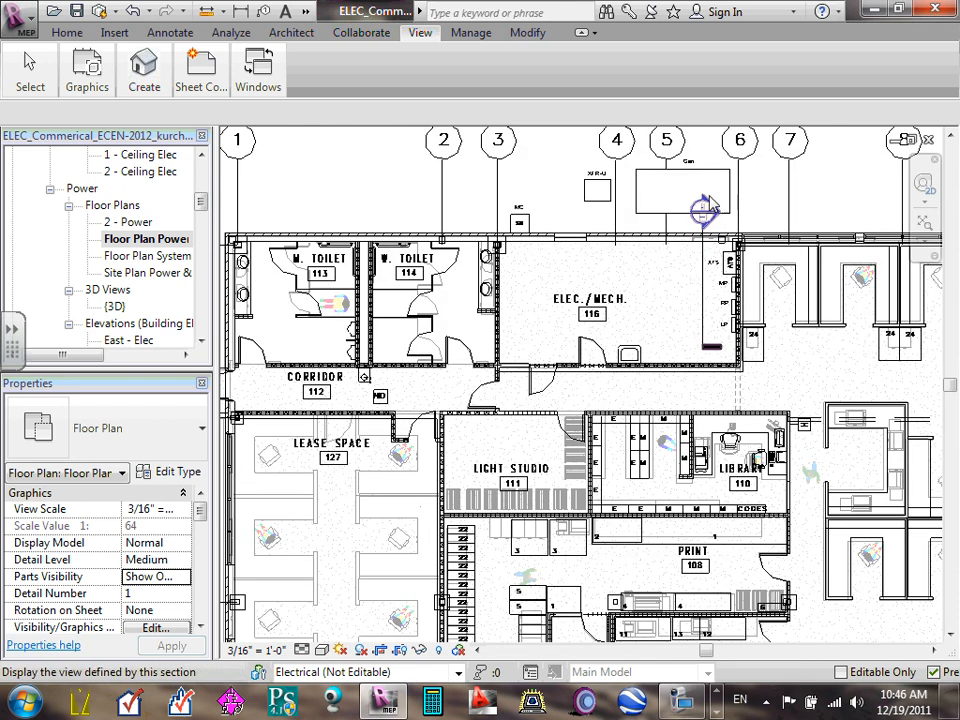
{"action": "scroll", "coordinate": [710, 204], "scroll_direction": "up", "scroll_amount": 3}
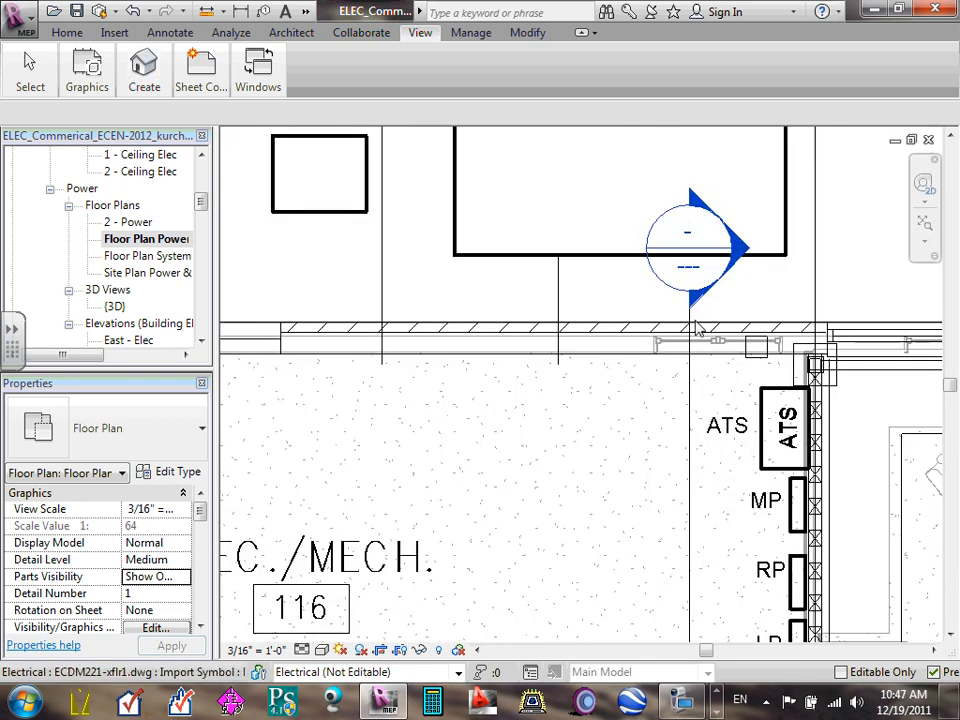
{"action": "left_click", "coordinate": [690, 405]}
{"action": "left_click_drag", "start_coordinate": [689, 403], "coordinate": [696, 489]}
{"action": "scroll", "coordinate": [696, 489], "scroll_direction": "down", "scroll_amount": 3}
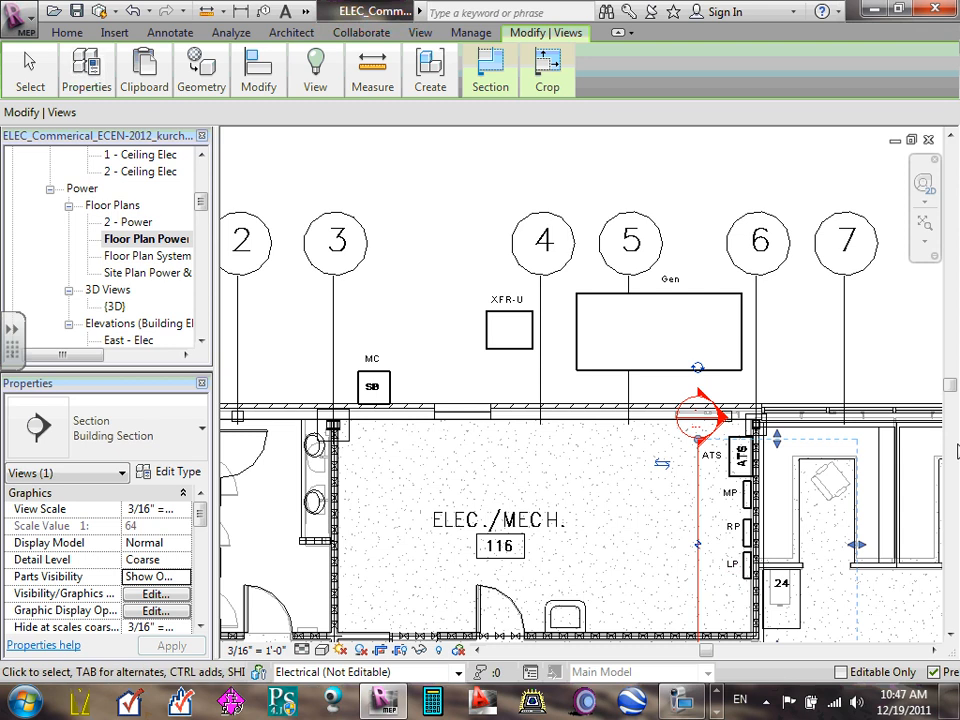
- Shorten the lower end of the section line so it stops inside room 116, just below the LP panel
{"action": "left_click", "coordinate": [951, 634]}
{"action": "left_click", "coordinate": [951, 634]}
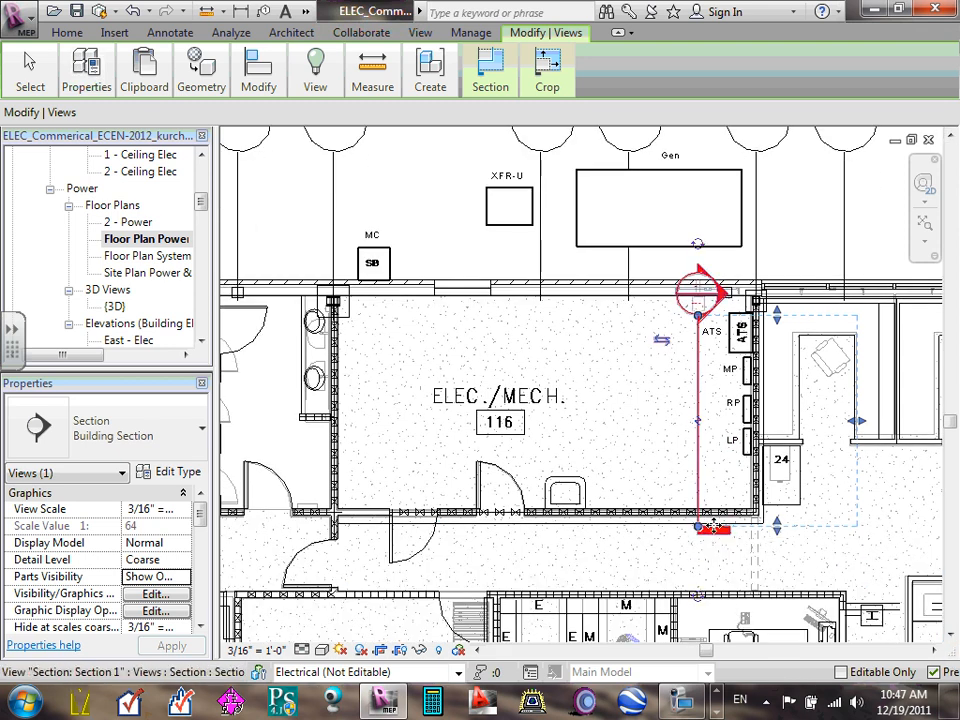
{"action": "left_click_drag", "start_coordinate": [707, 525], "coordinate": [697, 461]}
{"action": "left_click", "coordinate": [790, 575]}
{"action": "left_click", "coordinate": [697, 540]}
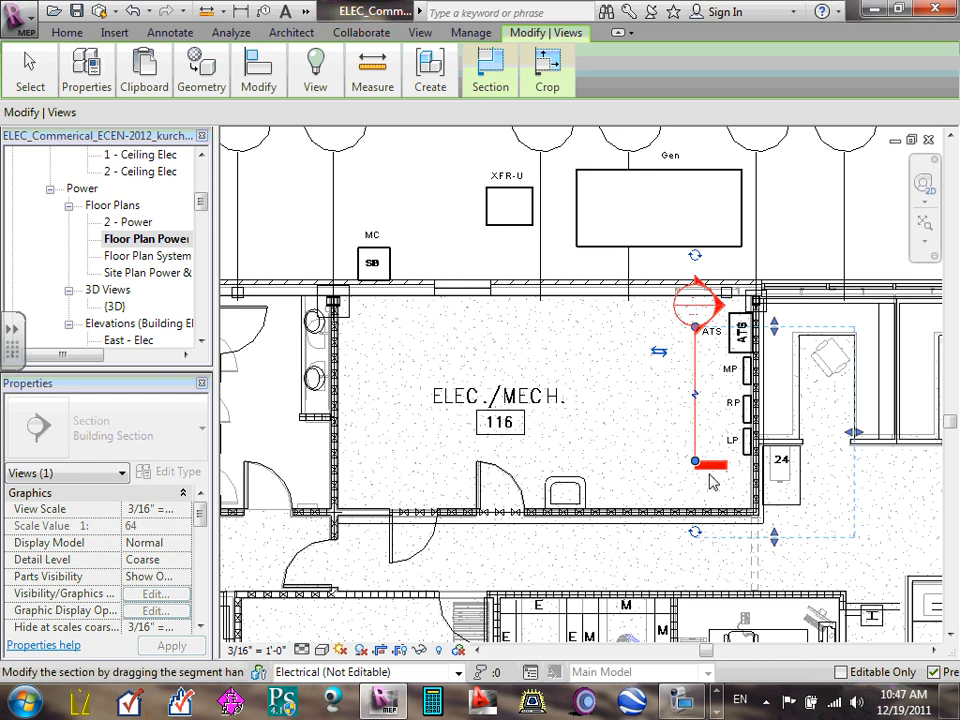
- Reduce the section's view depth to just past the panel wall and extend its upper extent to the exterior wall
{"action": "left_click_drag", "start_coordinate": [851, 430], "coordinate": [770, 432]}
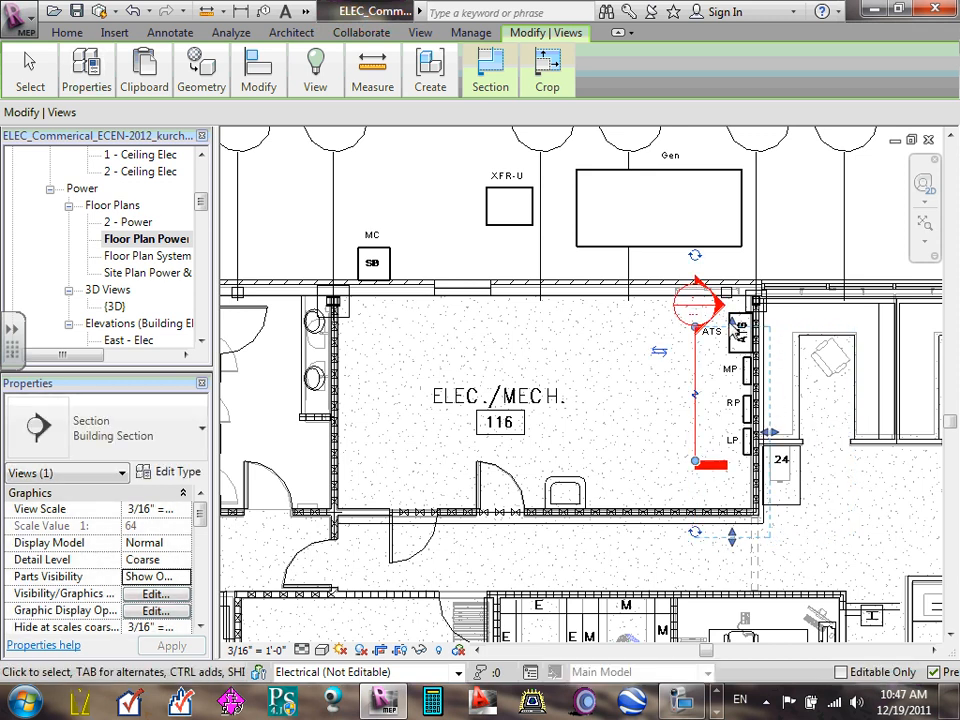
{"action": "left_click_drag", "start_coordinate": [733, 325], "coordinate": [733, 300]}
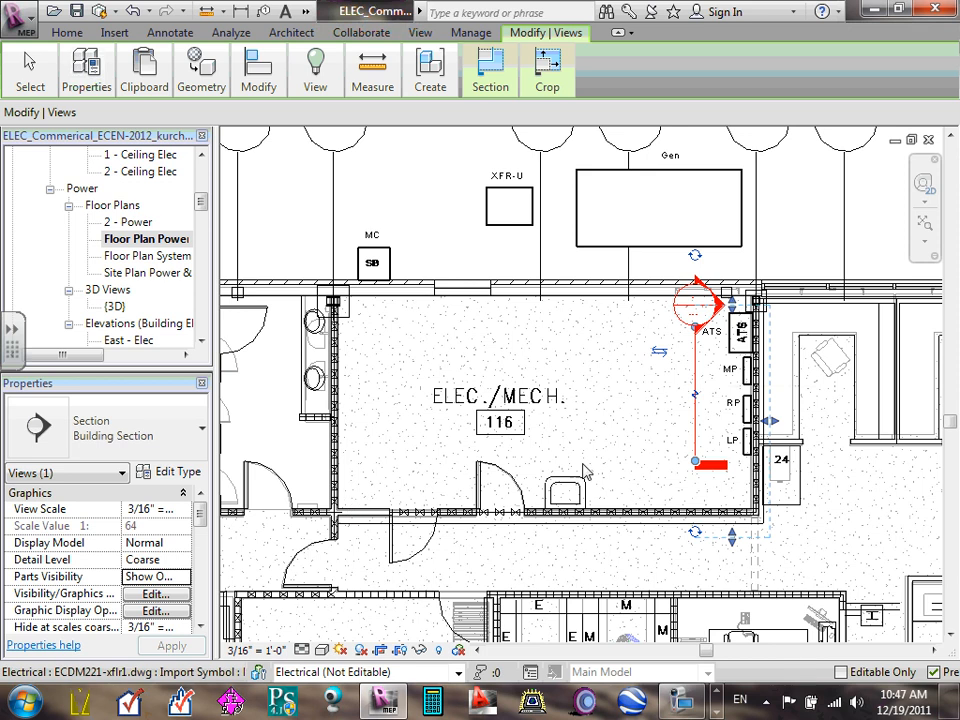
{"action": "left_click", "coordinate": [594, 345]}
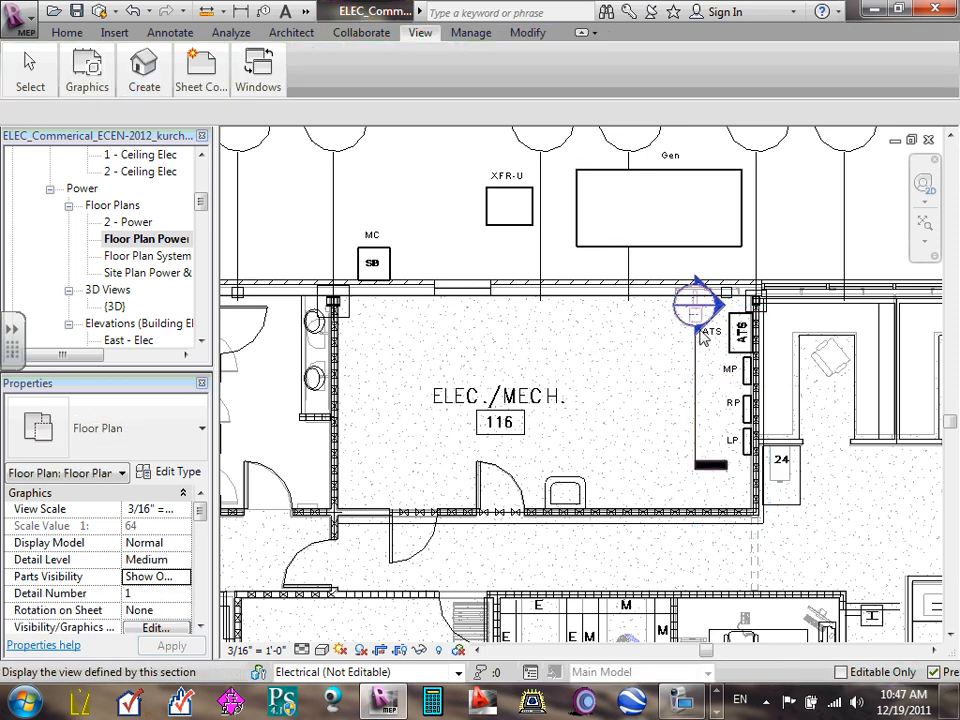
{"action": "left_click", "coordinate": [708, 471]}
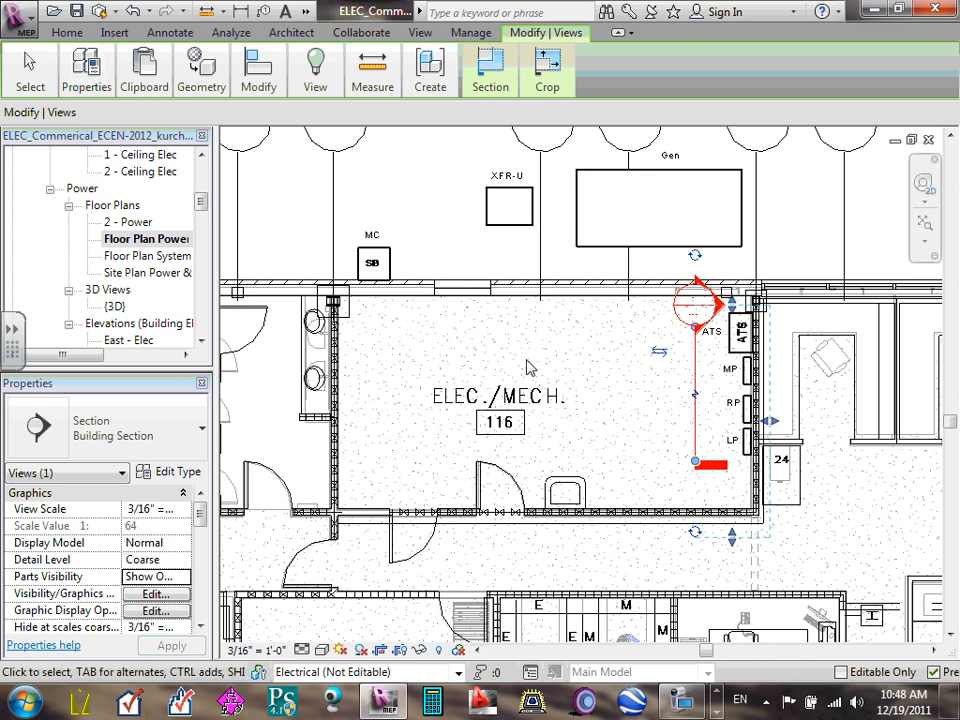
{"action": "key", "text": "Escape"}
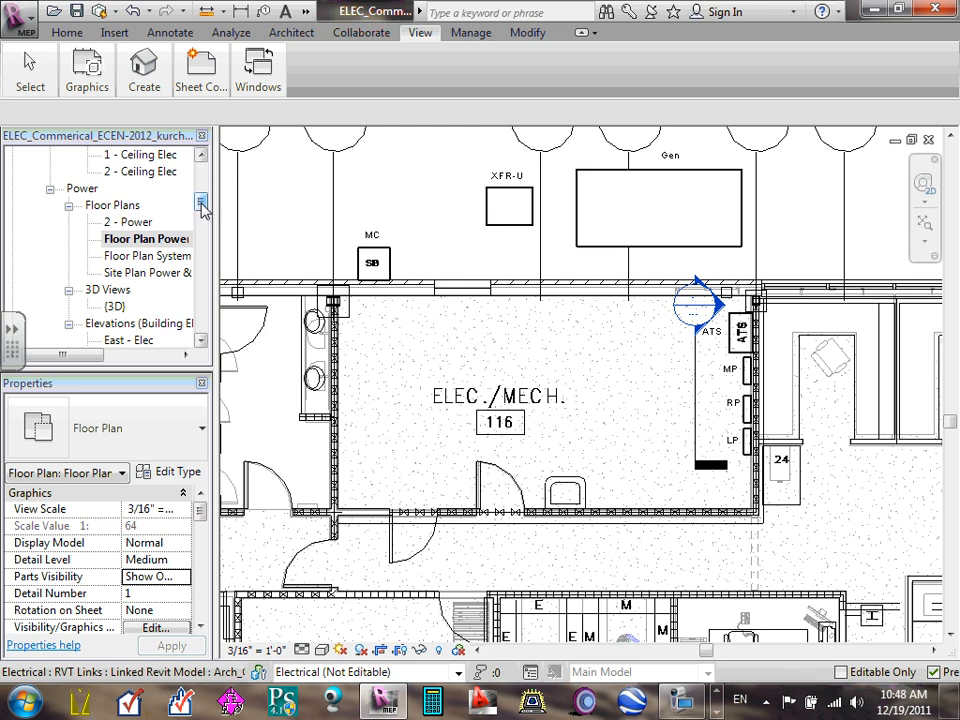
- Open the Section 1 view listed under the electrical building sections
{"action": "left_click_drag", "start_coordinate": [202, 201], "coordinate": [203, 171]}
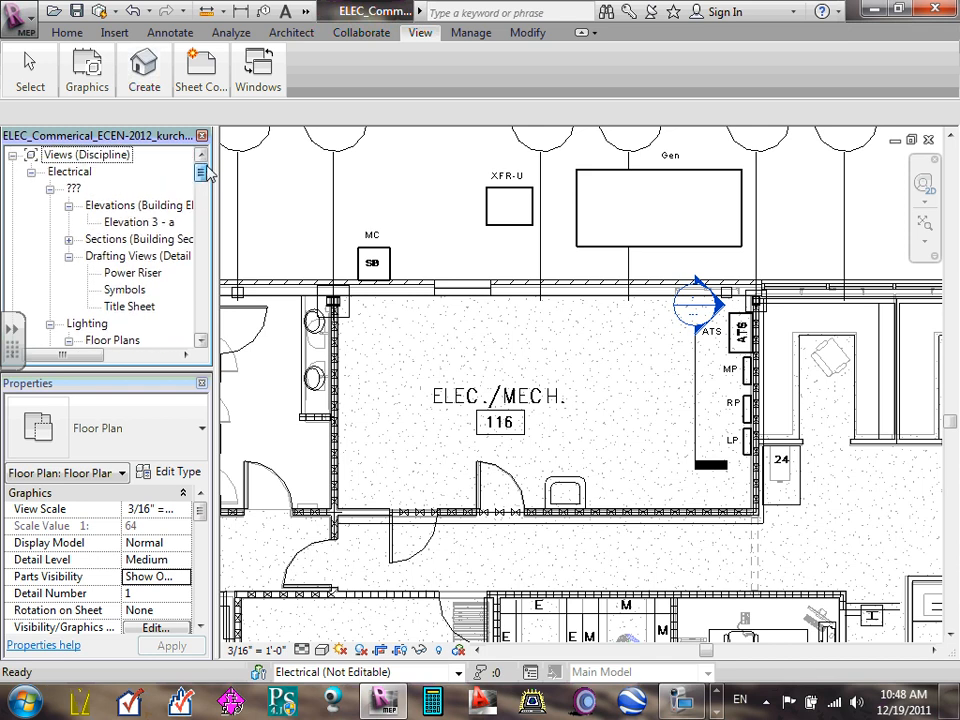
{"action": "left_click", "coordinate": [146, 224]}
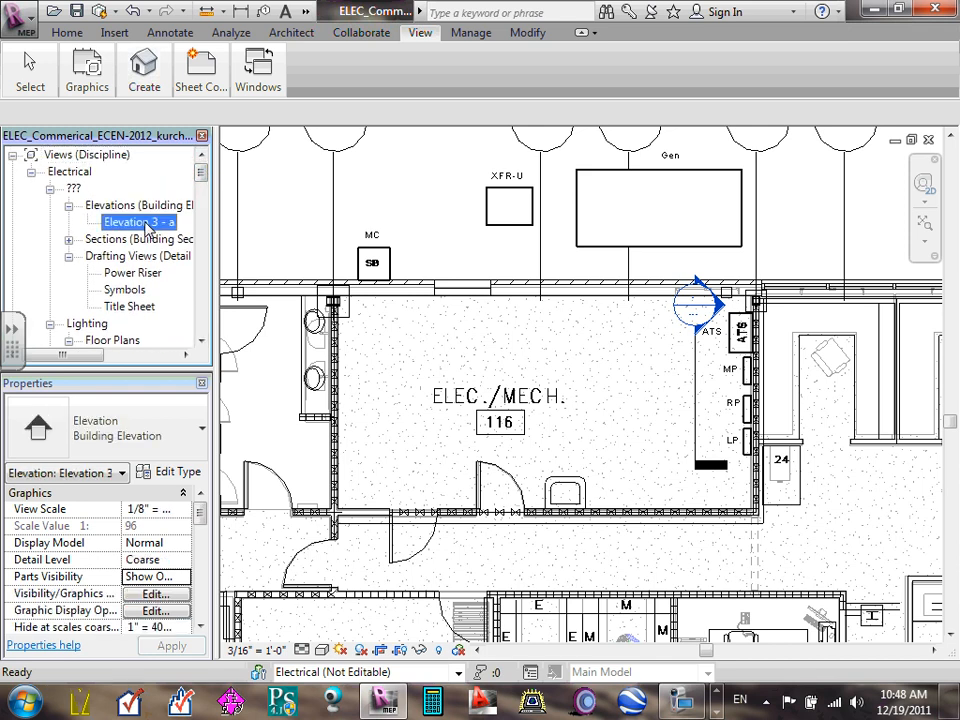
{"action": "left_click", "coordinate": [68, 240]}
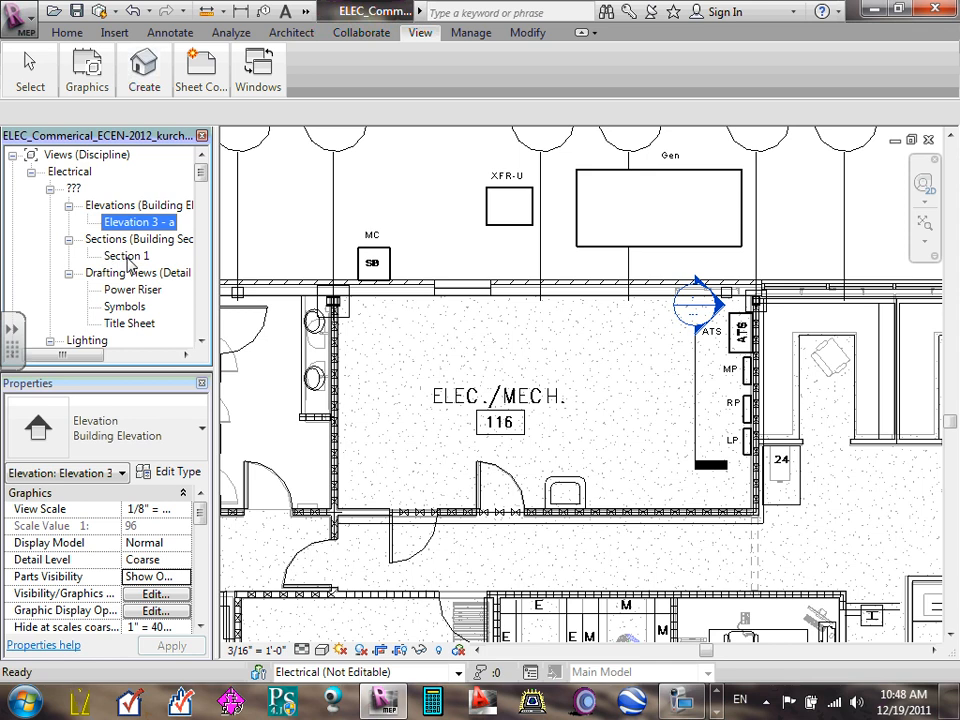
{"action": "double_click", "coordinate": [127, 257]}
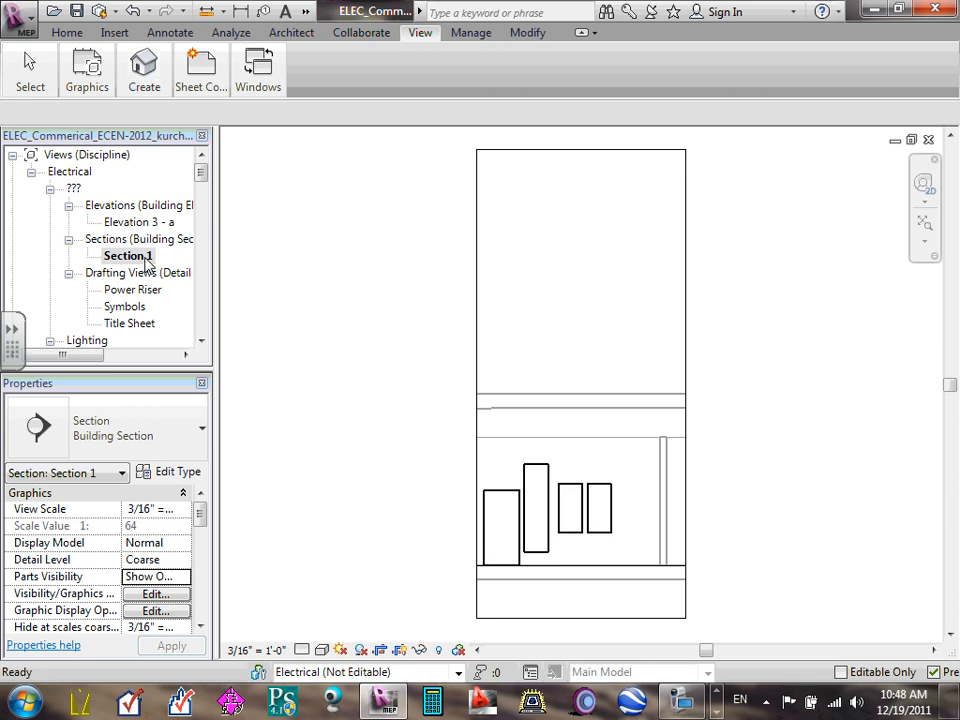
- Rename the Section 1 view to "Power Riser-Inside"
{"action": "right_click", "coordinate": [146, 259]}
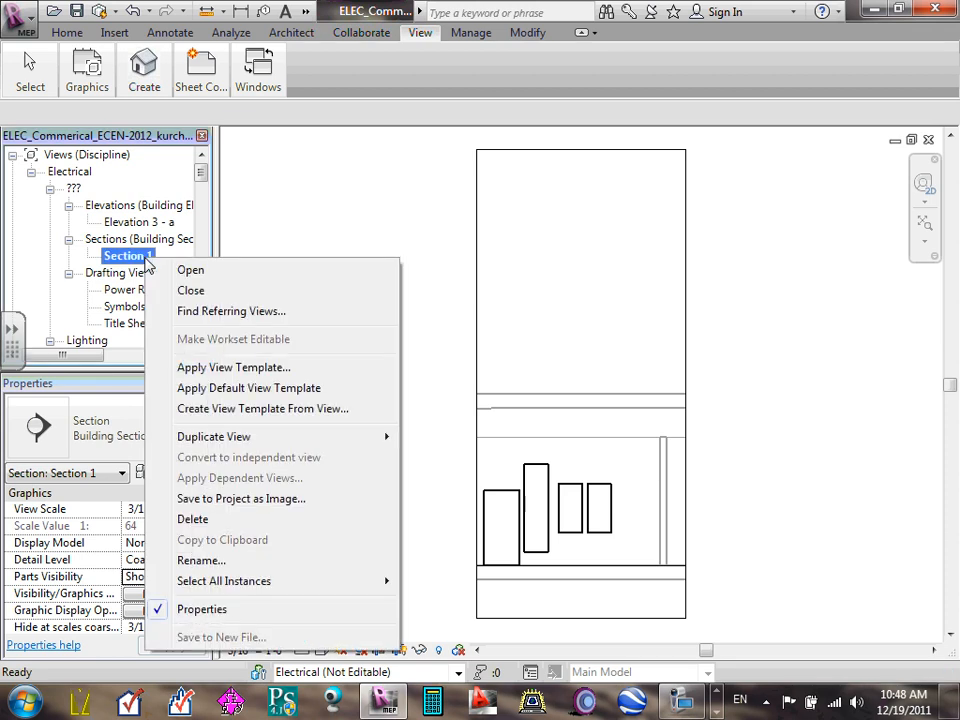
{"action": "left_click", "coordinate": [205, 561]}
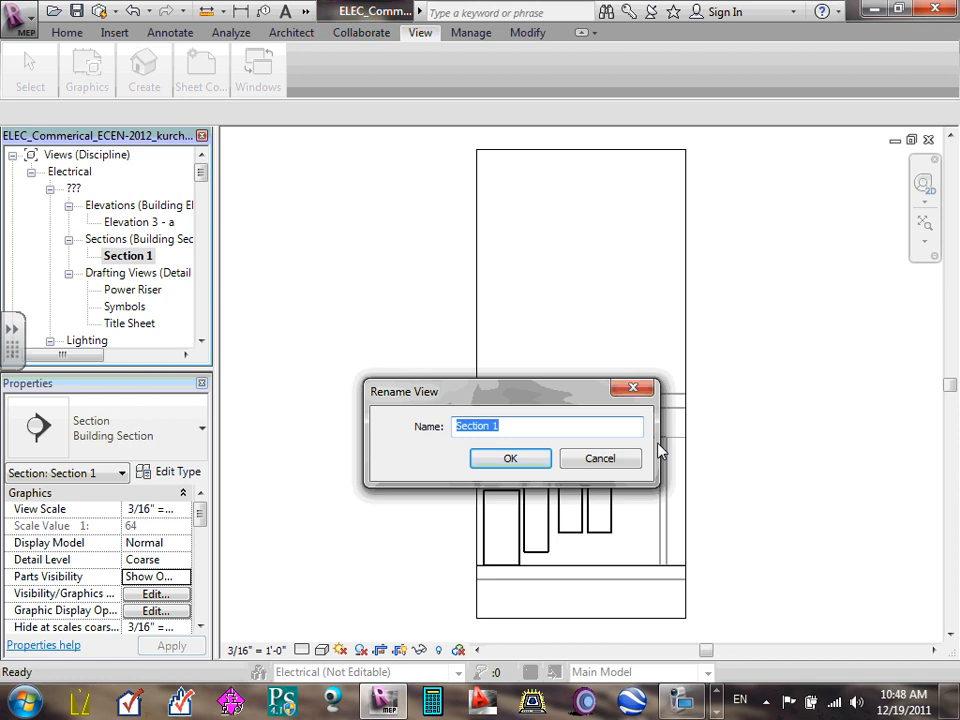
{"action": "type", "text": "Power Riser"}
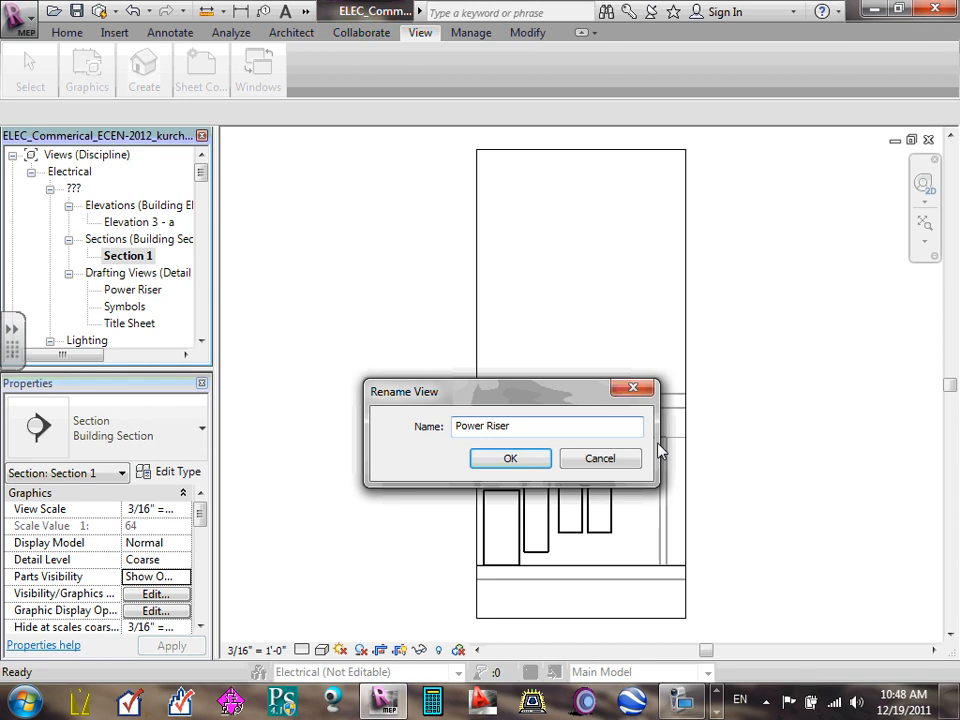
{"action": "type", "text": "-"}
{"action": "type", "text": "Inside"}
{"action": "left_click", "coordinate": [540, 457]}
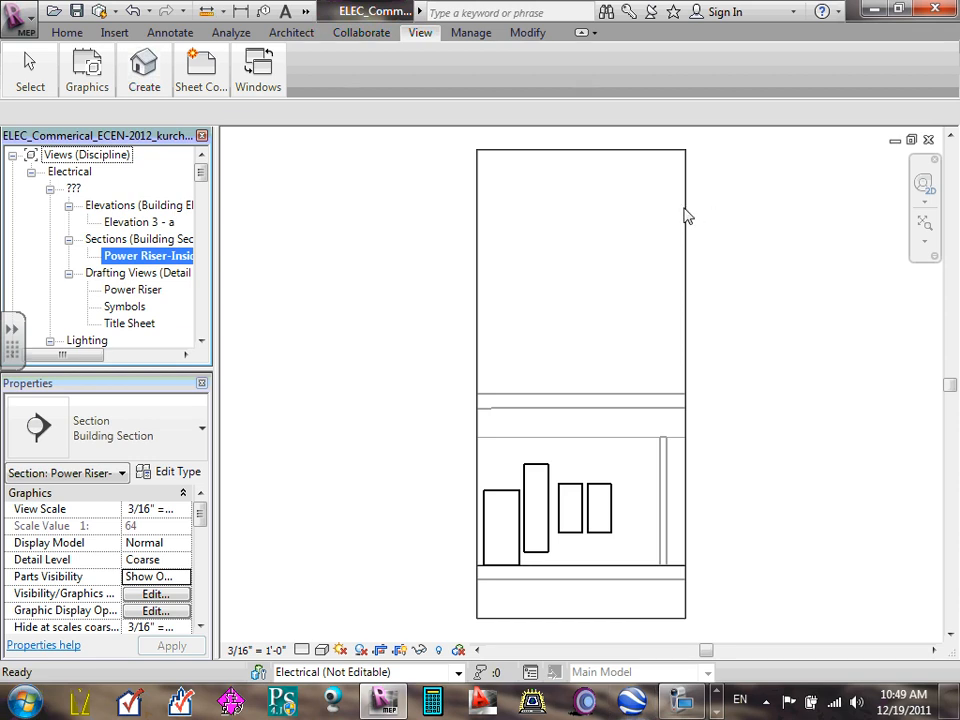
- Lower the upper edge of the section's crop region to just above the roof lines
{"action": "left_click", "coordinate": [579, 153]}
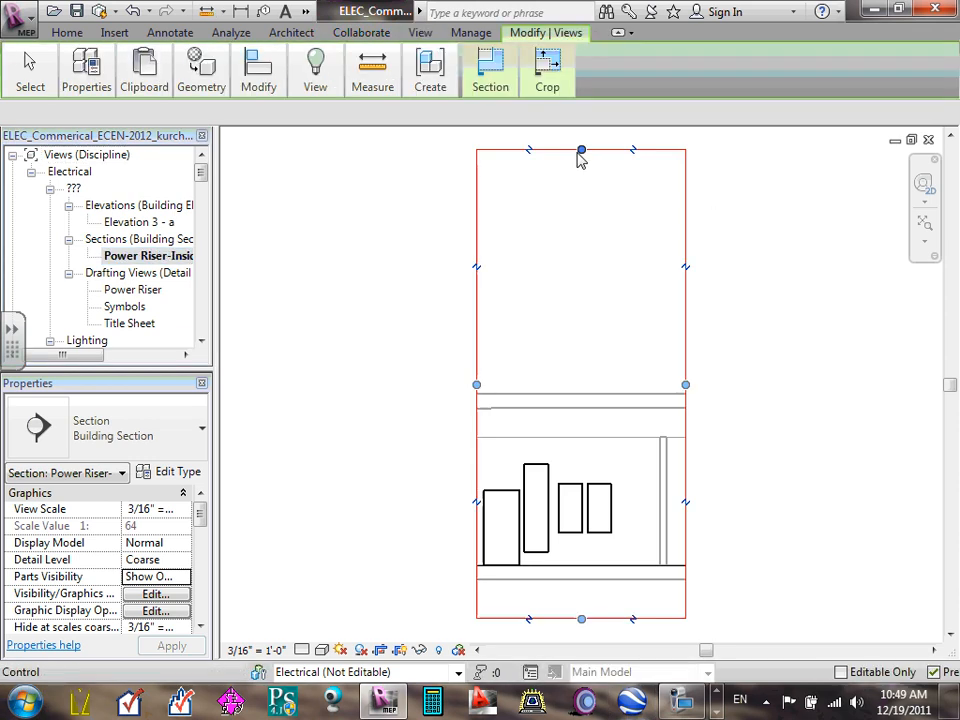
{"action": "left_click_drag", "start_coordinate": [581, 151], "coordinate": [574, 377]}
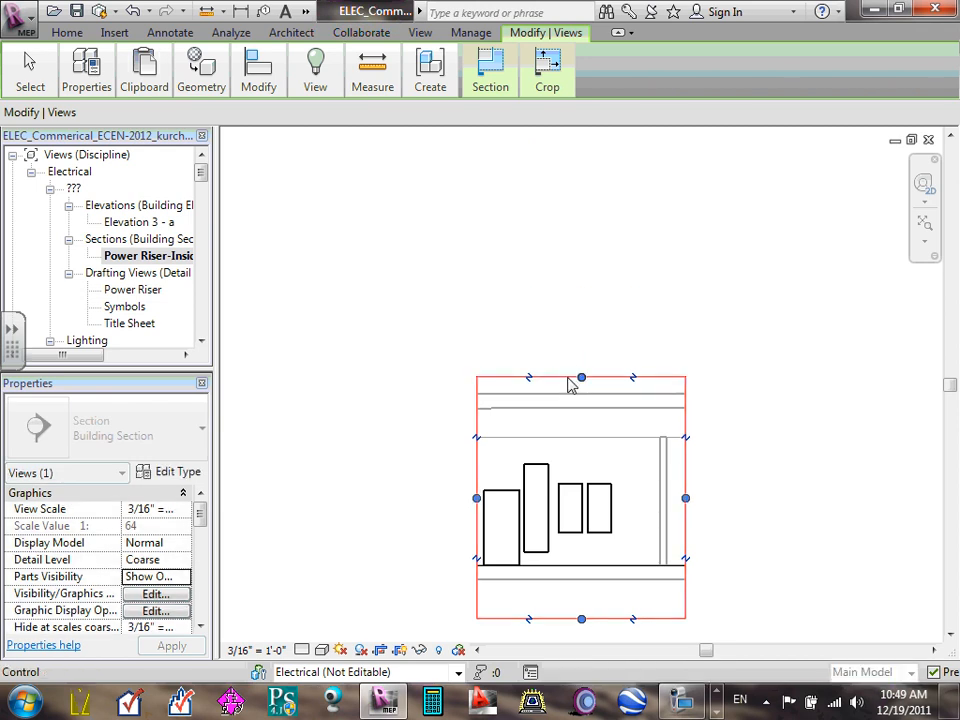
{"action": "left_click", "coordinate": [769, 362]}
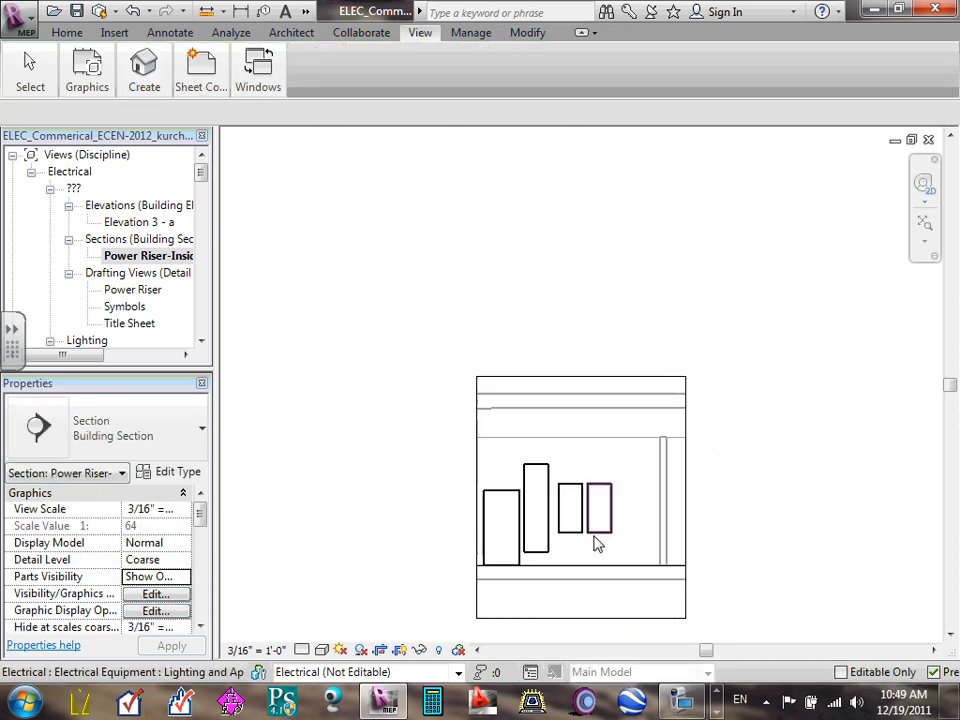
- Adjust the crop region's sides to include the exterior wall beside the ATS but exclude the generator and the opposite wall
{"action": "left_click", "coordinate": [518, 379]}
{"action": "left_click_drag", "start_coordinate": [477, 497], "coordinate": [313, 497]}
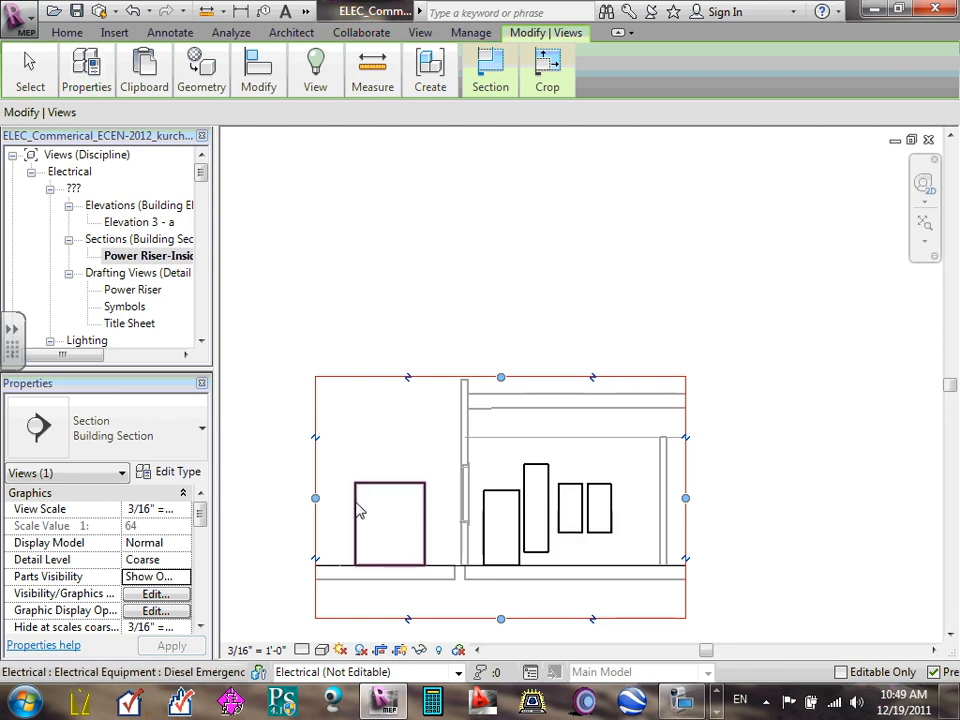
{"action": "left_click_drag", "start_coordinate": [315, 497], "coordinate": [451, 505]}
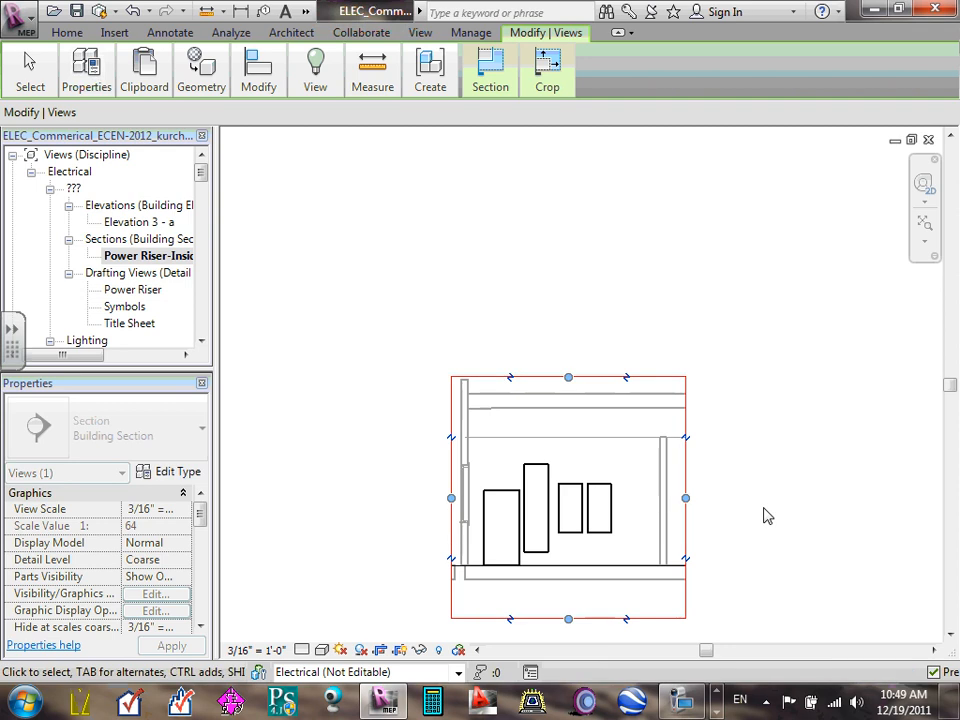
{"action": "left_click_drag", "start_coordinate": [686, 500], "coordinate": [648, 499]}
{"action": "left_click", "coordinate": [673, 251]}
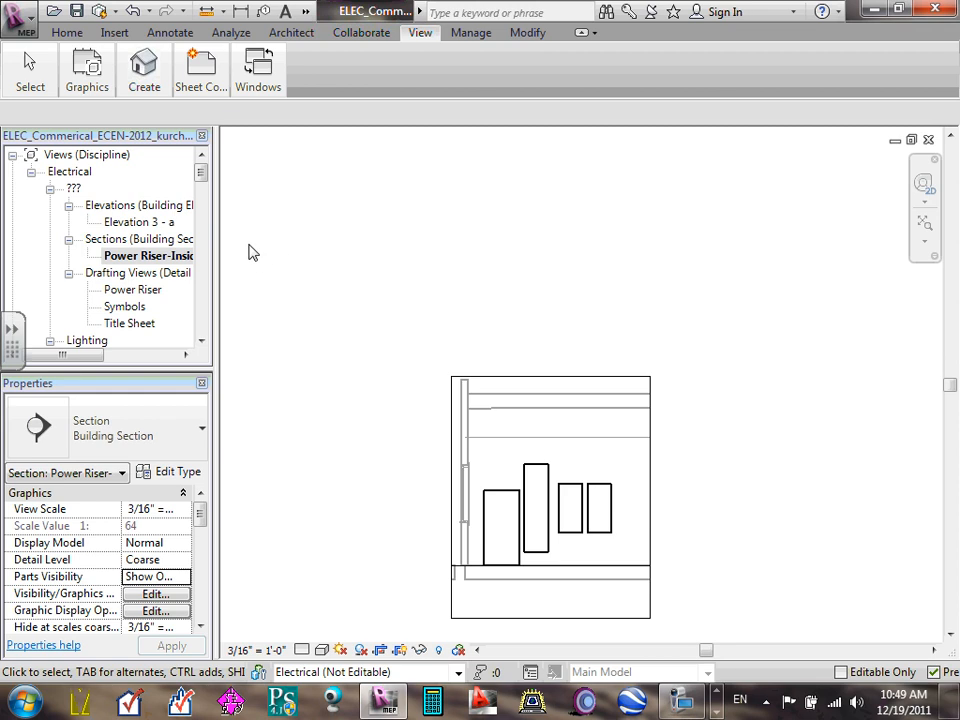
- Reopen the Floor Plan Power view from the power floor plans
{"action": "left_click_drag", "start_coordinate": [203, 172], "coordinate": [201, 211]}
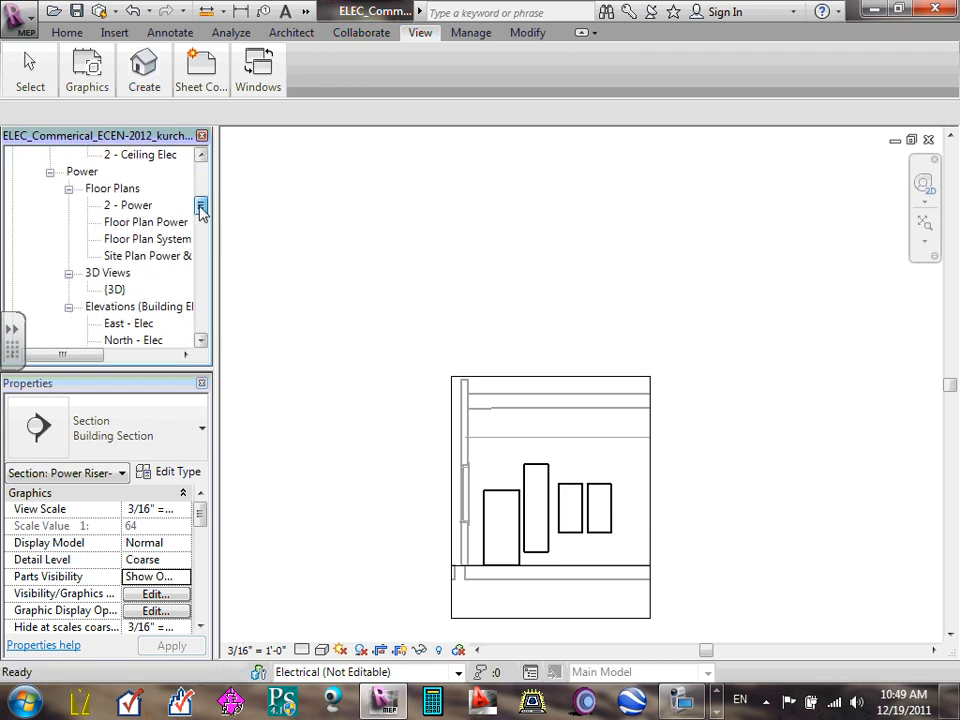
{"action": "double_click", "coordinate": [120, 222]}
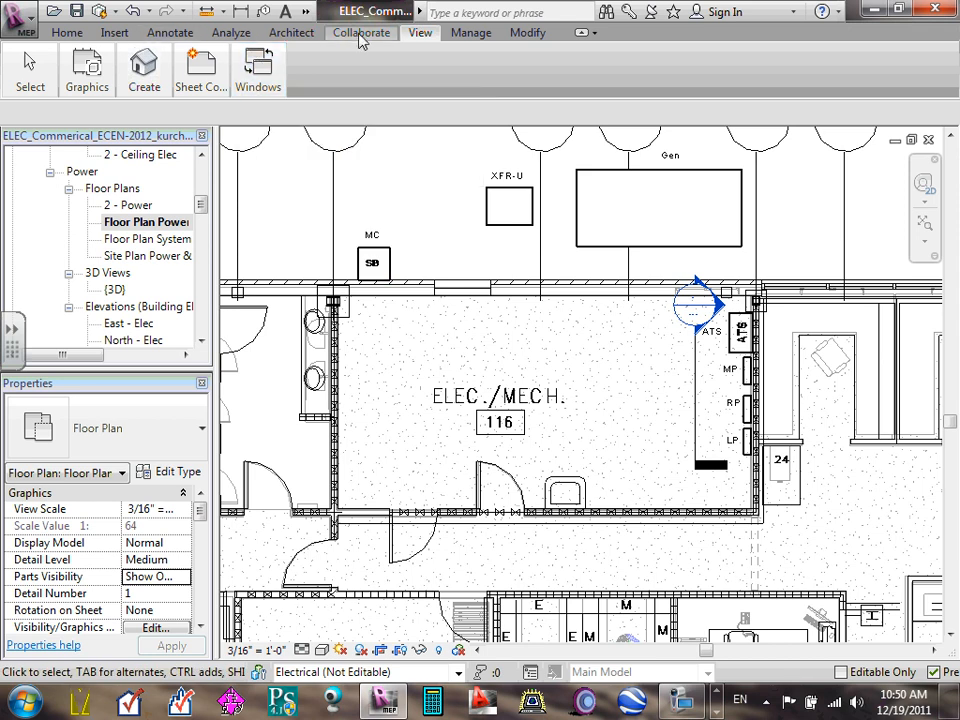
{"action": "mouse_move", "coordinate": [144, 70]}
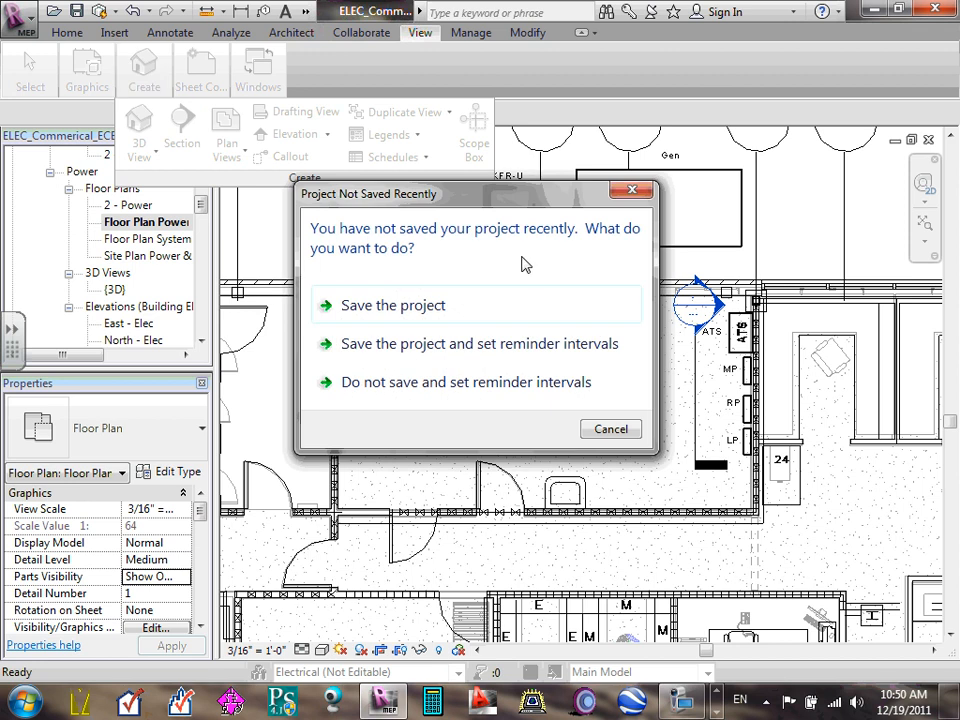
- Save the project and synchronize the local file with the central model
{"action": "left_click", "coordinate": [449, 305]}
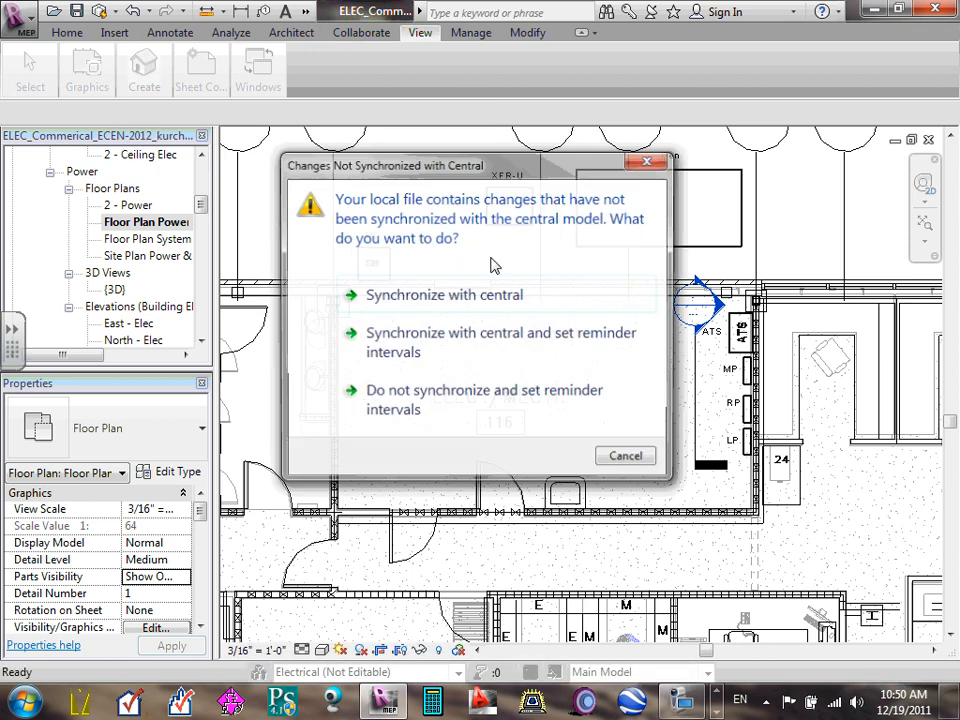
{"action": "left_click", "coordinate": [459, 294]}
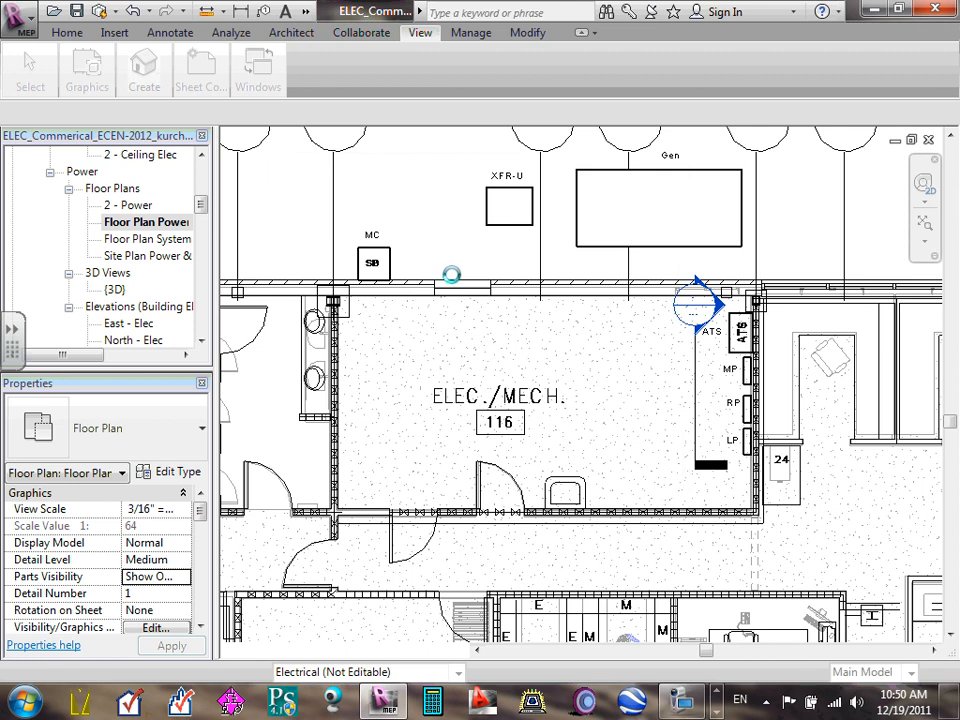
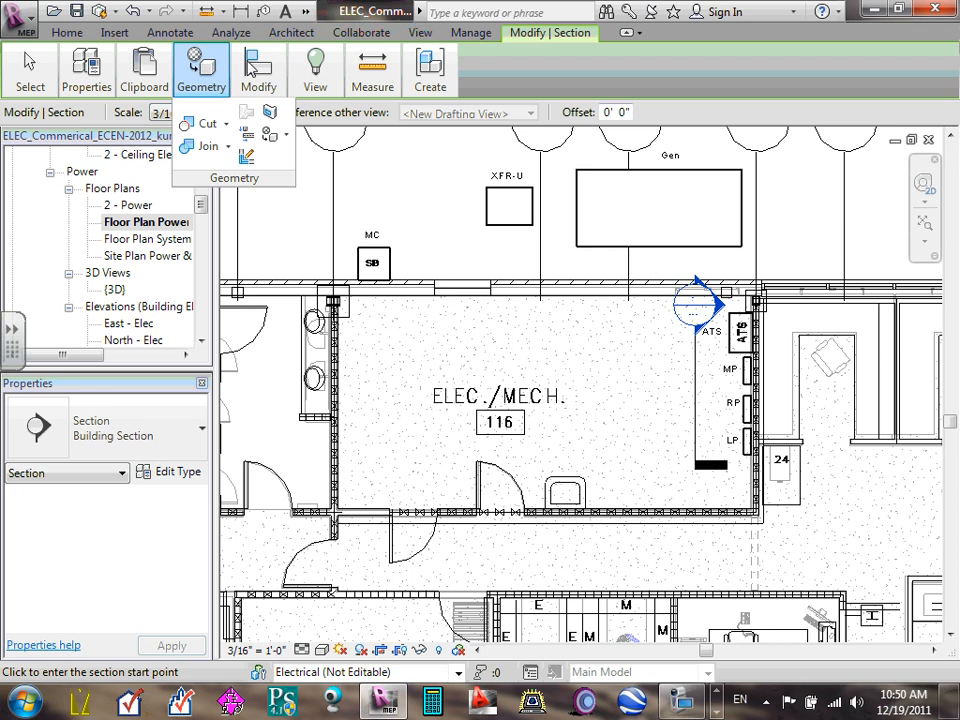
- Draw a horizontal building section outside the exterior wall, from beside the MC switchboard to past the generator, looking toward the transformer and generator
{"action": "mouse_move", "coordinate": [258, 70]}
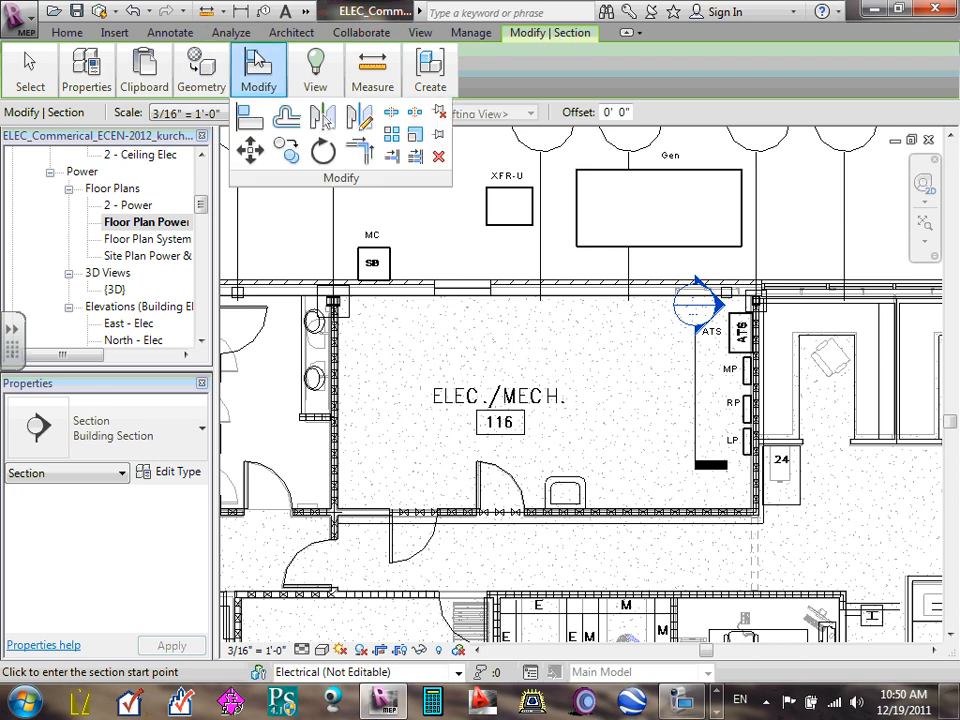
{"action": "left_click", "coordinate": [424, 34]}
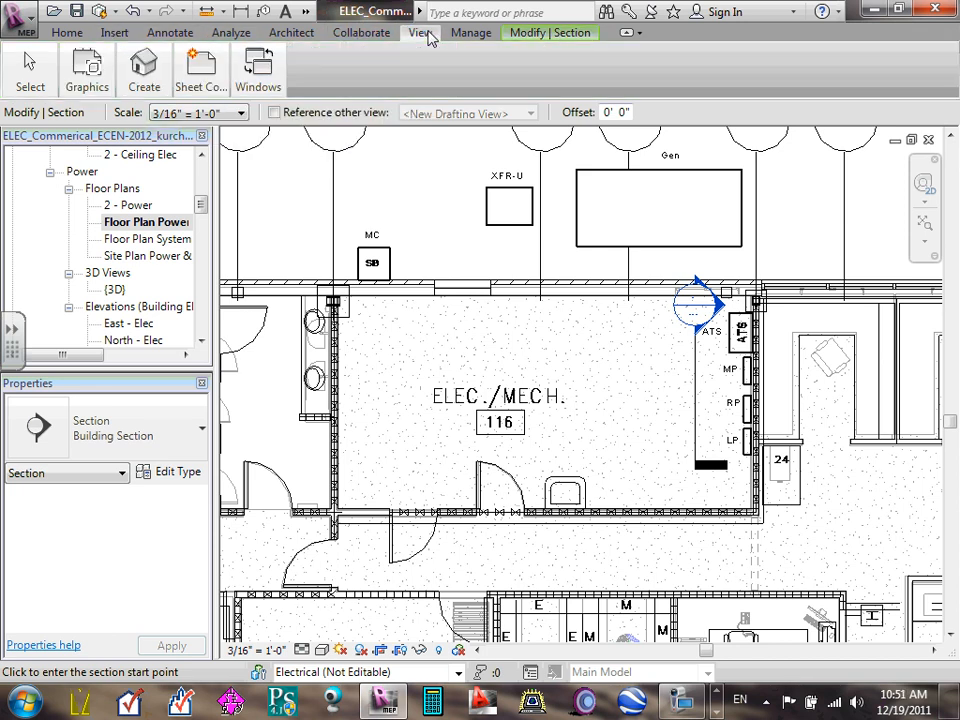
{"action": "mouse_move", "coordinate": [144, 72]}
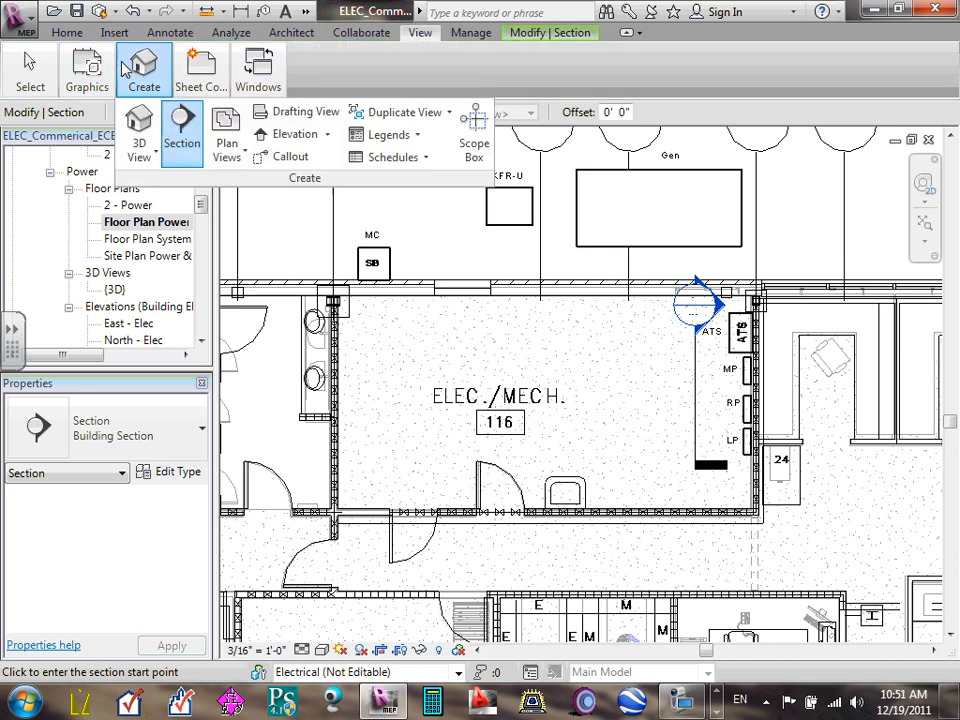
{"action": "left_click", "coordinate": [180, 125]}
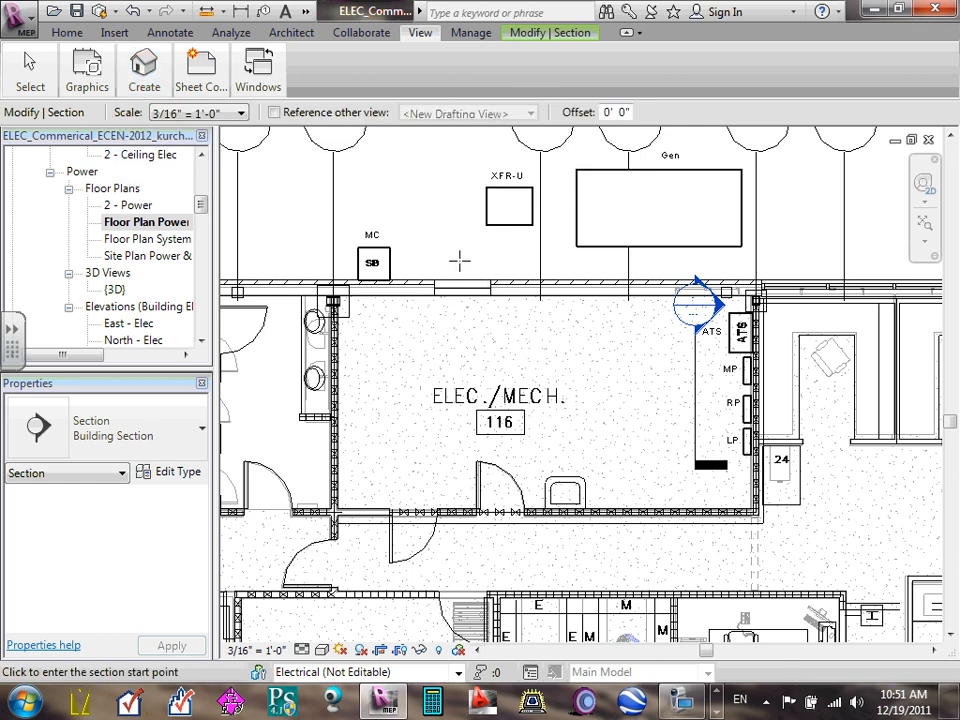
{"action": "left_click", "coordinate": [416, 258]}
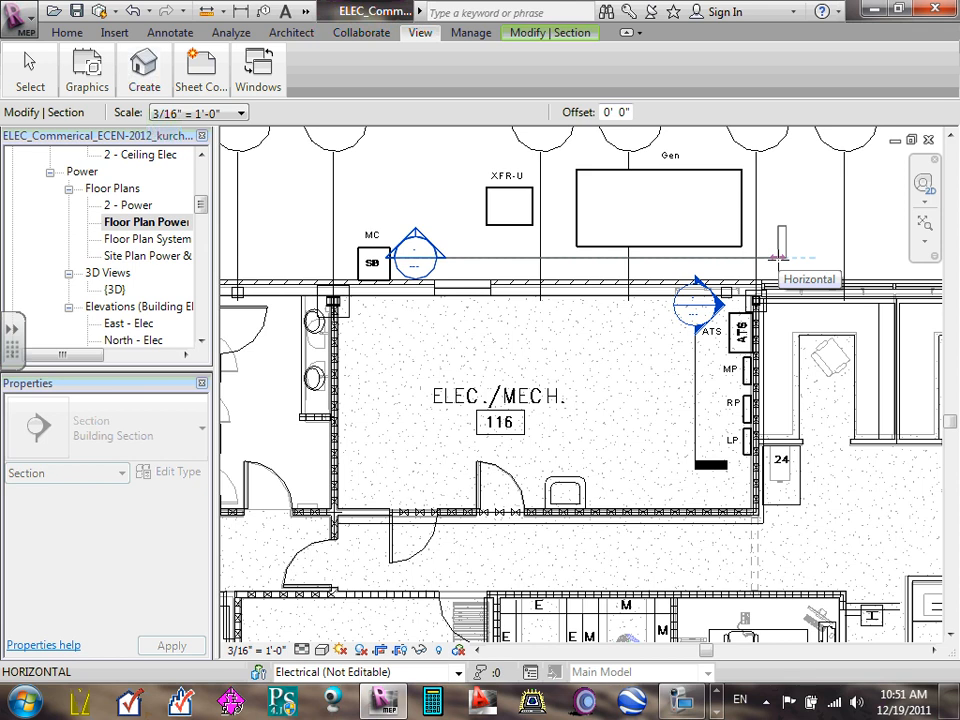
{"action": "left_click", "coordinate": [779, 257]}
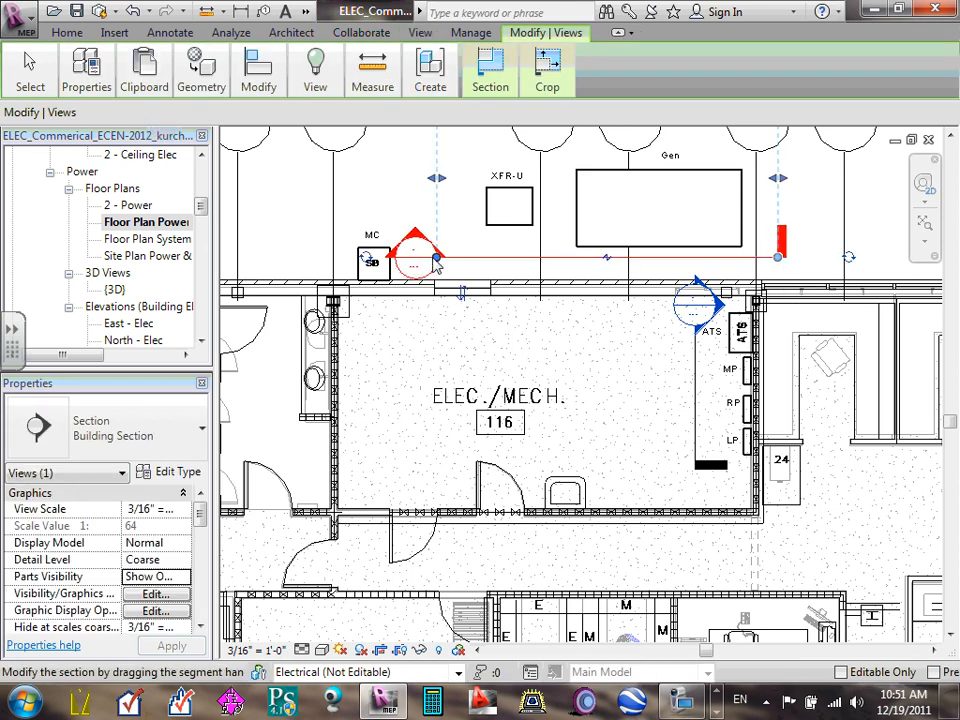
- Shorten and shift the exterior section line, and pull its extent boundary on the MC side in to just beside the XFR-U transformer
{"action": "left_click_drag", "start_coordinate": [437, 259], "coordinate": [464, 259]}
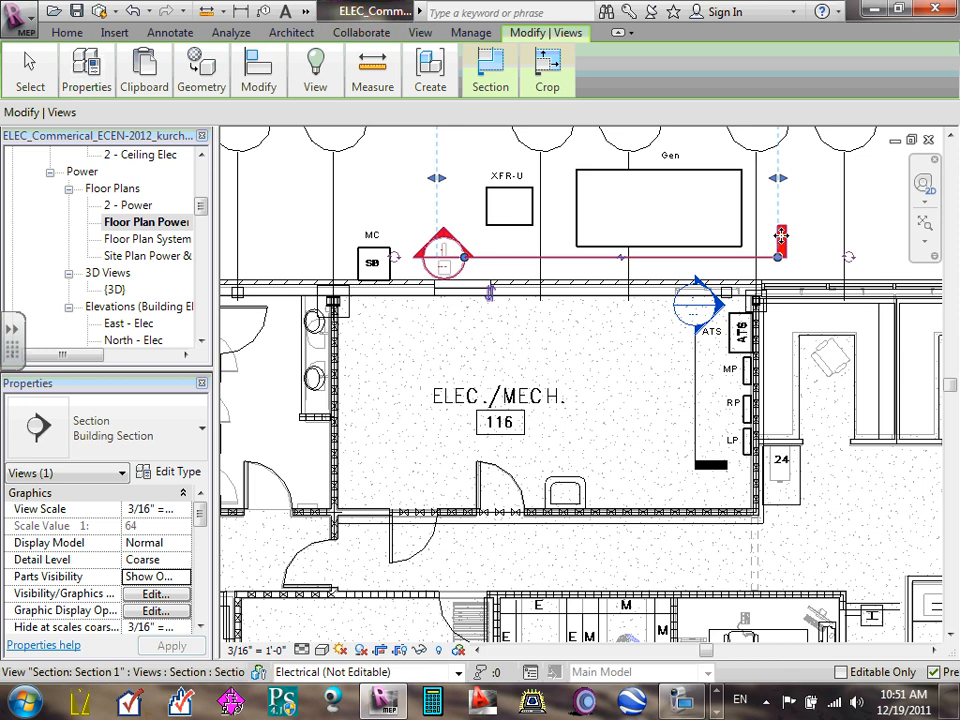
{"action": "scroll", "coordinate": [781, 236], "scroll_direction": "down", "scroll_amount": 2}
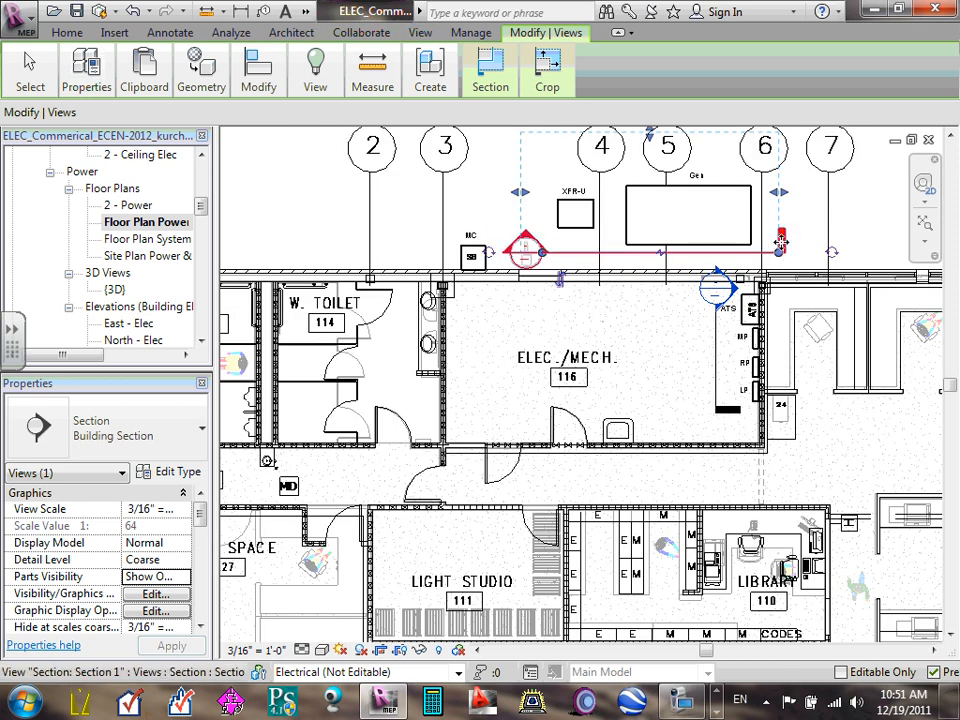
{"action": "left_click_drag", "start_coordinate": [596, 252], "coordinate": [550, 248]}
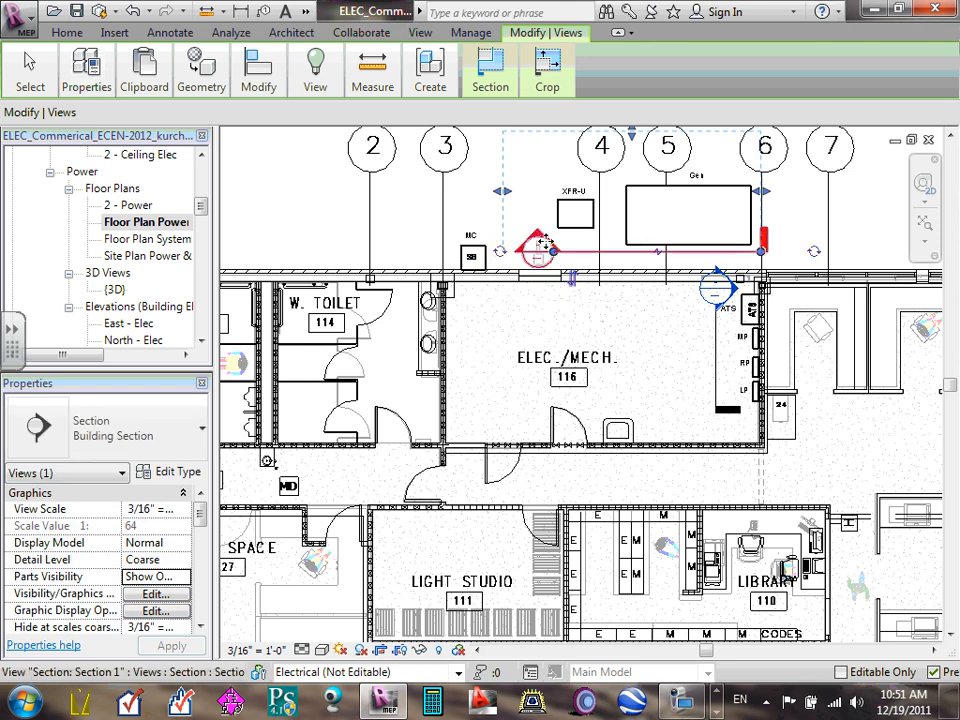
{"action": "mouse_move", "coordinate": [505, 204]}
{"action": "left_mouse_down"}
{"action": "mouse_move", "coordinate": [527, 200]}
{"action": "mouse_move", "coordinate": [510, 190]}
{"action": "left_mouse_up"}
{"action": "left_click", "coordinate": [510, 192]}
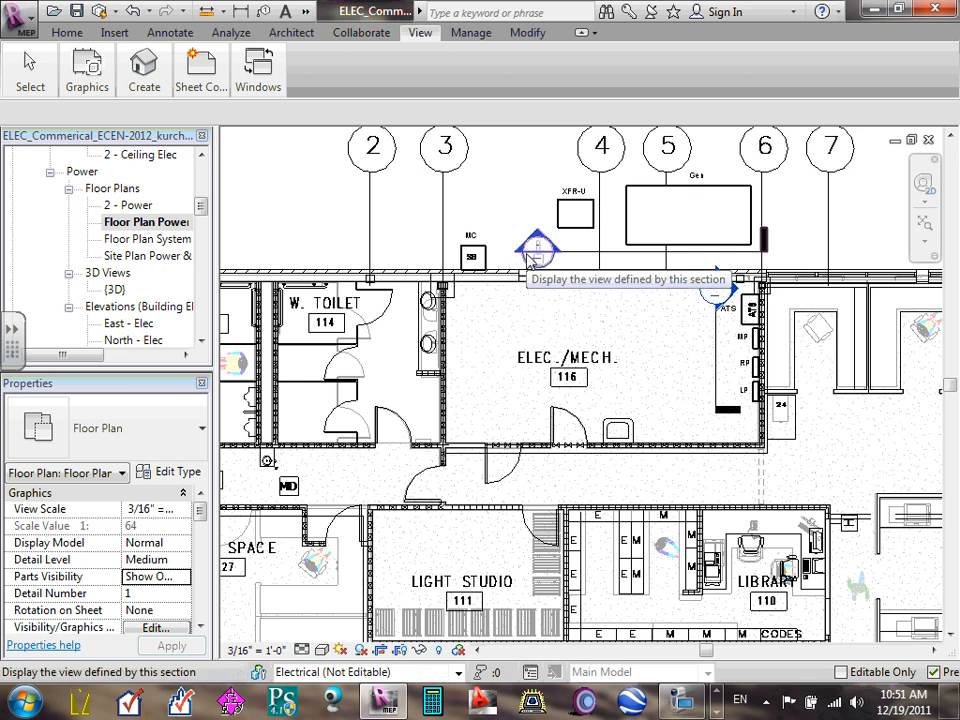
{"action": "left_click", "coordinate": [563, 253]}
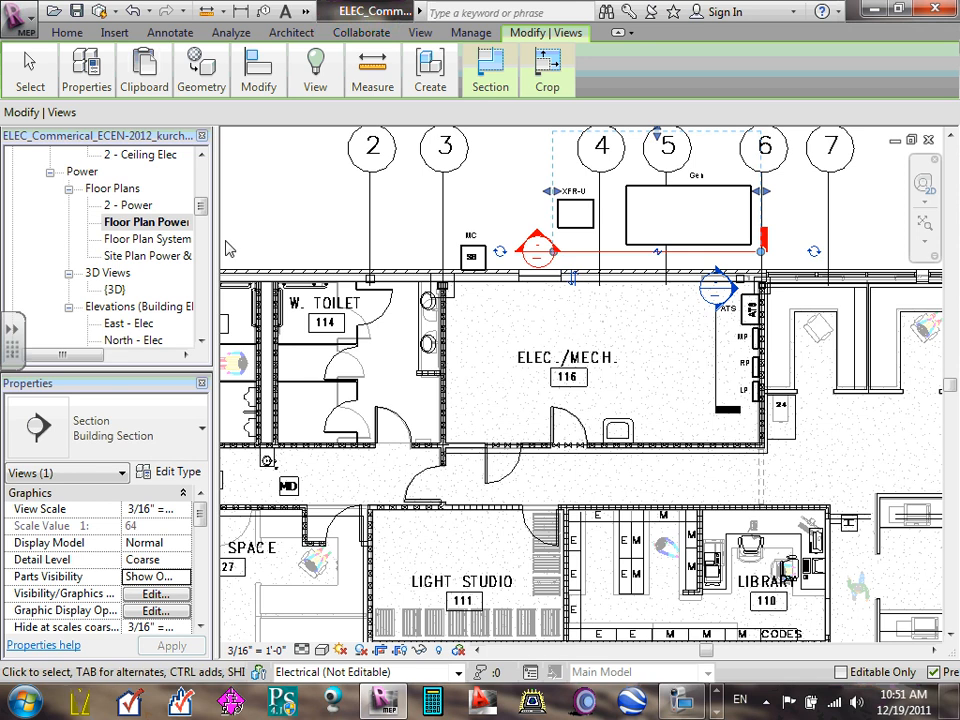
- Open the new Section 1 view and select the transformer and generator outlines in turn to identify them
{"action": "left_click_drag", "start_coordinate": [203, 206], "coordinate": [208, 170]}
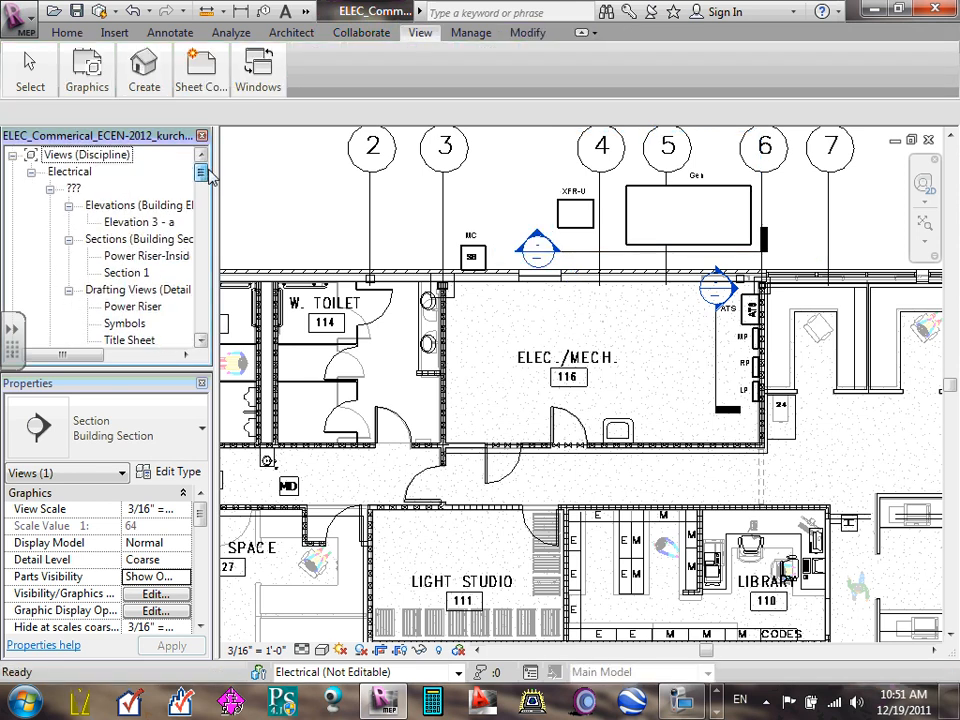
{"action": "left_click", "coordinate": [143, 275]}
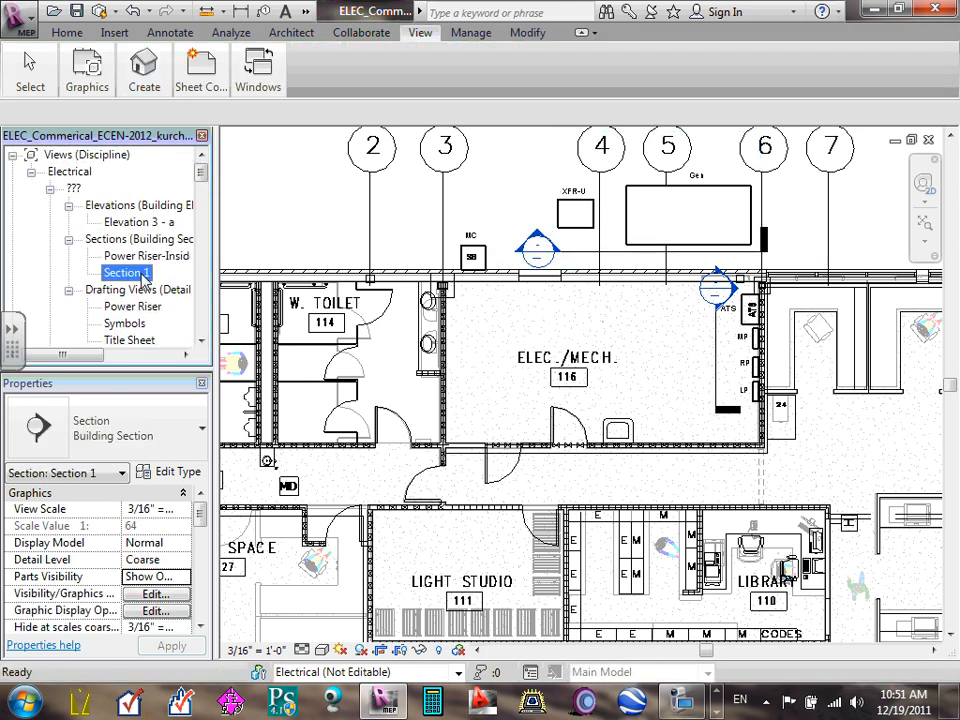
{"action": "double_click", "coordinate": [140, 273]}
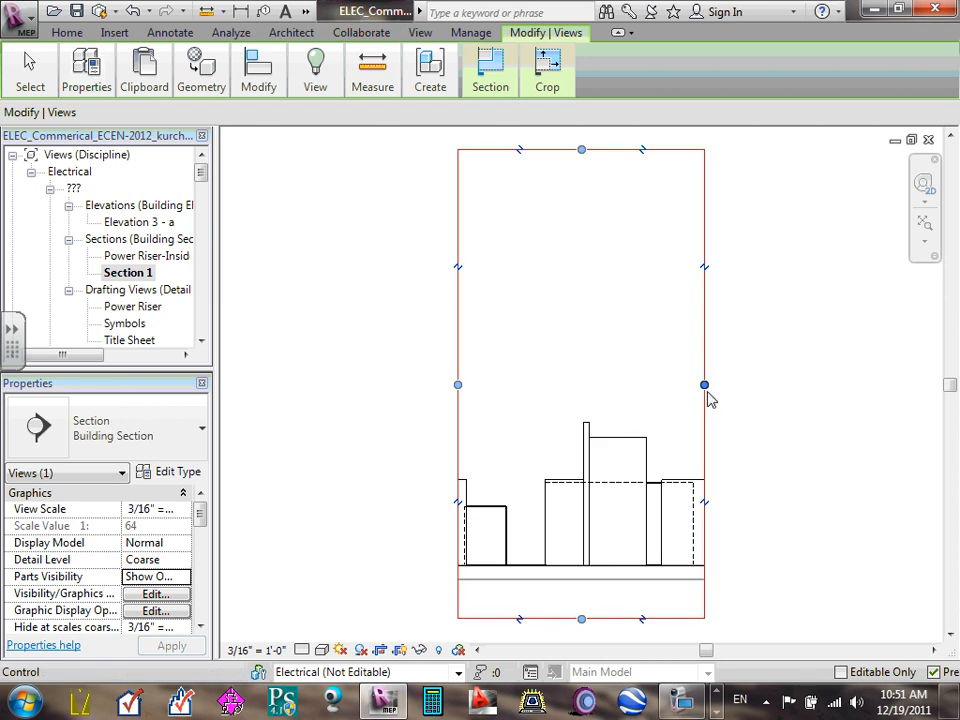
{"action": "left_click", "coordinate": [489, 514]}
{"action": "left_click", "coordinate": [489, 514]}
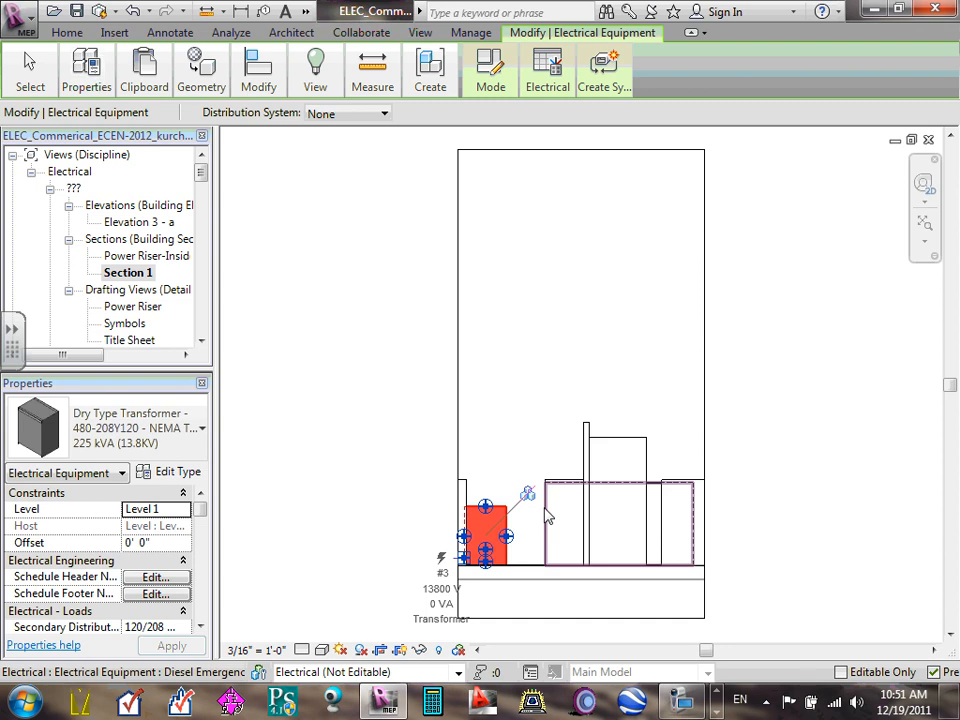
{"action": "left_click", "coordinate": [617, 487]}
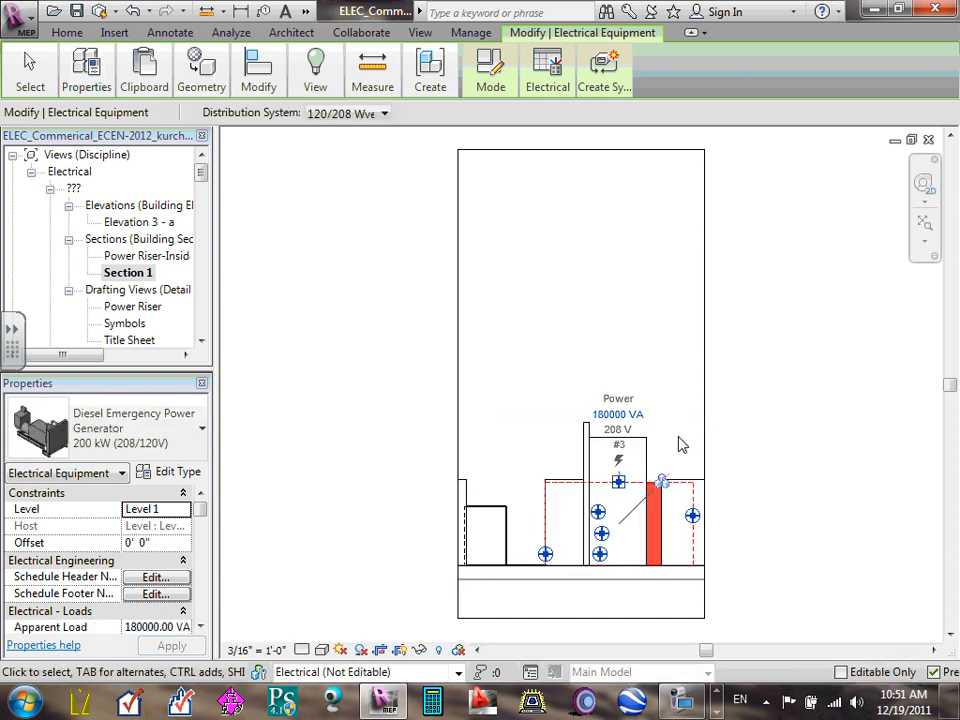
{"action": "left_click", "coordinate": [752, 423]}
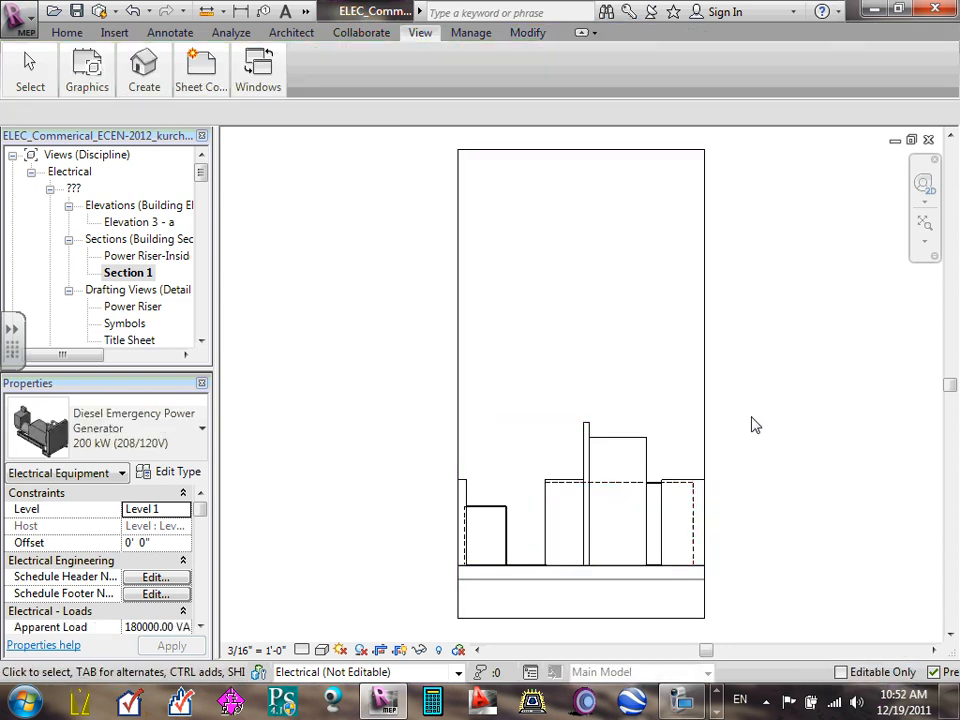
- Lower the crop region's upper edge to just above the building outline and set its generator-side edge just beyond the generator
{"action": "left_click", "coordinate": [705, 398]}
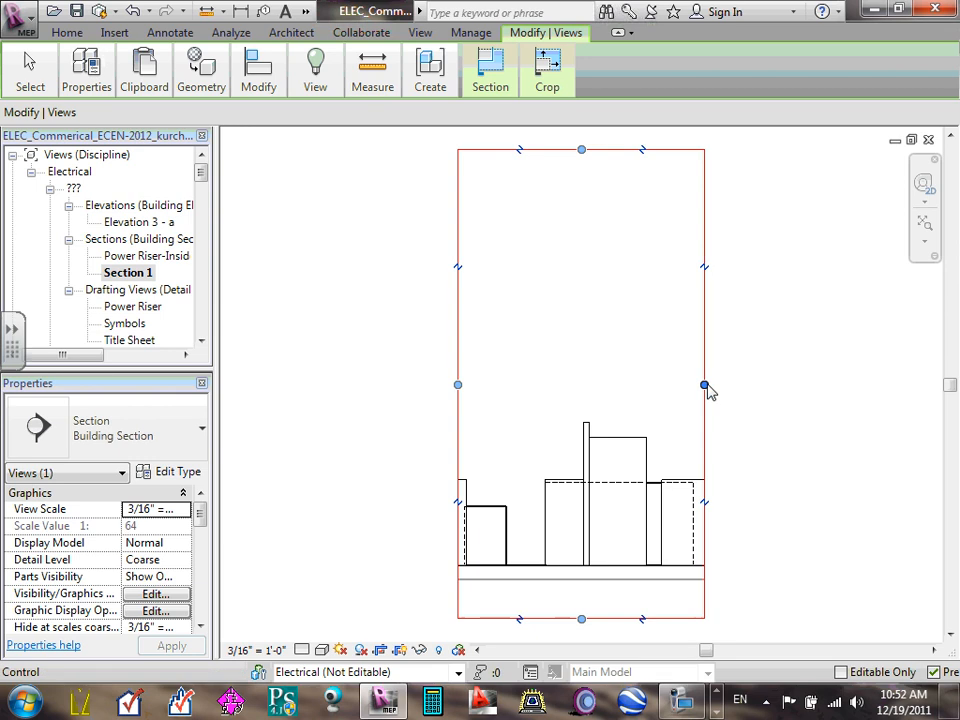
{"action": "left_click_drag", "start_coordinate": [709, 390], "coordinate": [778, 383]}
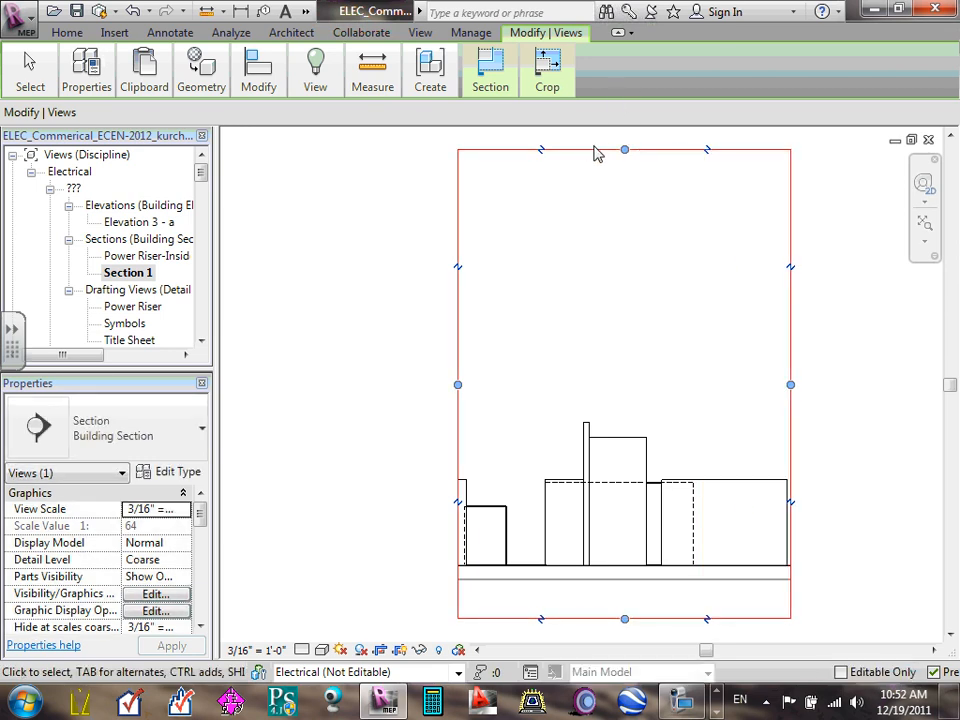
{"action": "left_click_drag", "start_coordinate": [624, 166], "coordinate": [616, 400]}
{"action": "left_click_drag", "start_coordinate": [790, 506], "coordinate": [698, 506]}
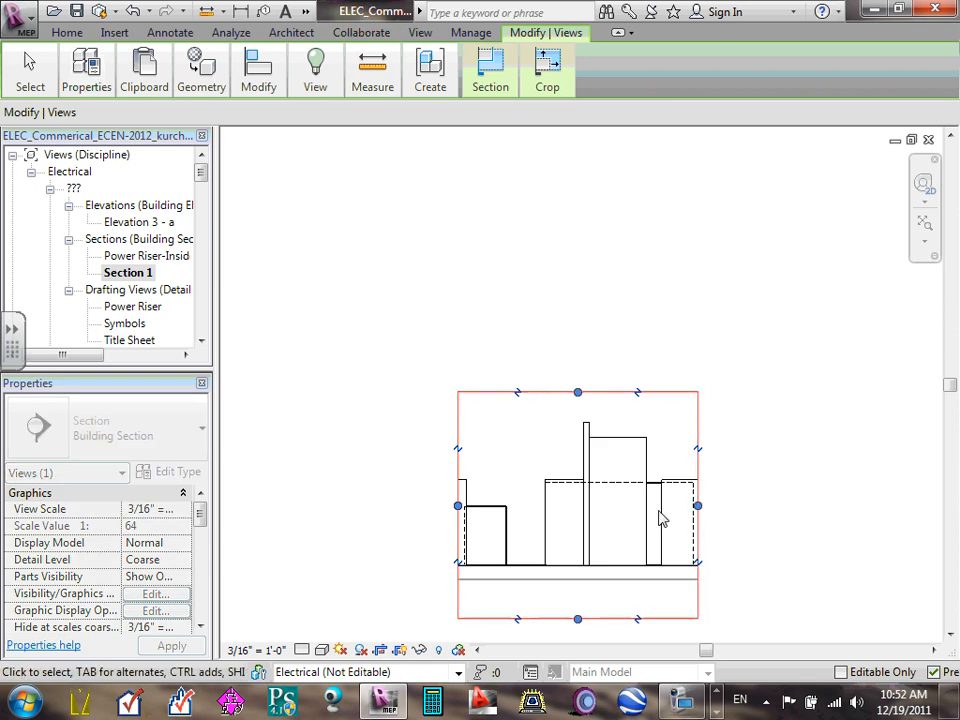
{"action": "left_click", "coordinate": [540, 522]}
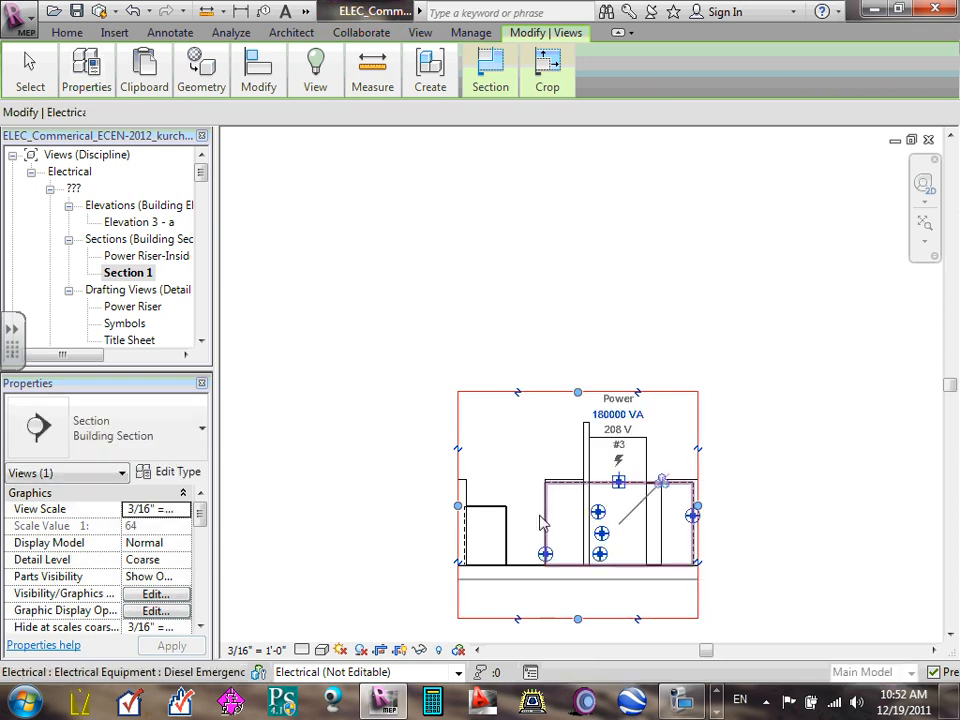
{"action": "left_click", "coordinate": [488, 507]}
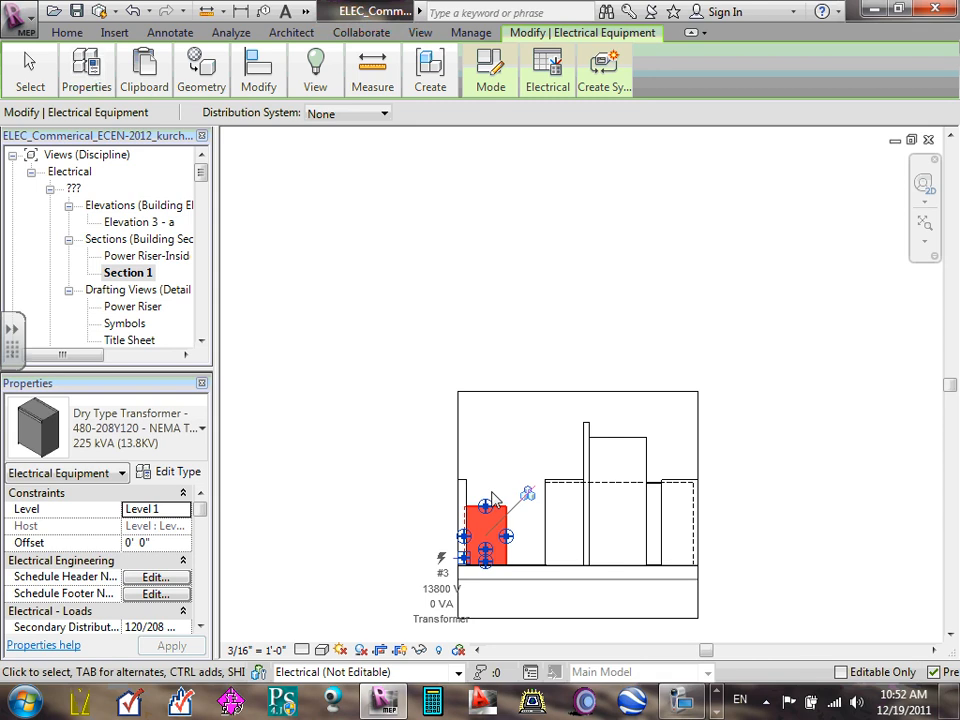
{"action": "left_click", "coordinate": [526, 466]}
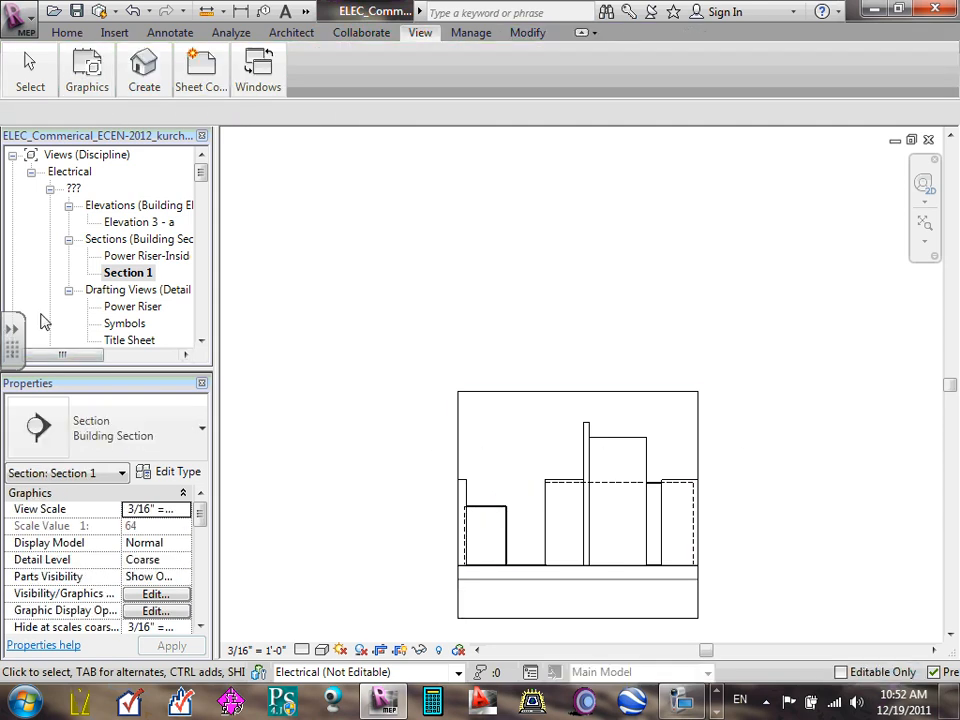
- Rename the Section 1 view to "Power Riser-Outside-Gen & XFR"
{"action": "left_click", "coordinate": [141, 276]}
{"action": "right_click", "coordinate": [141, 276]}
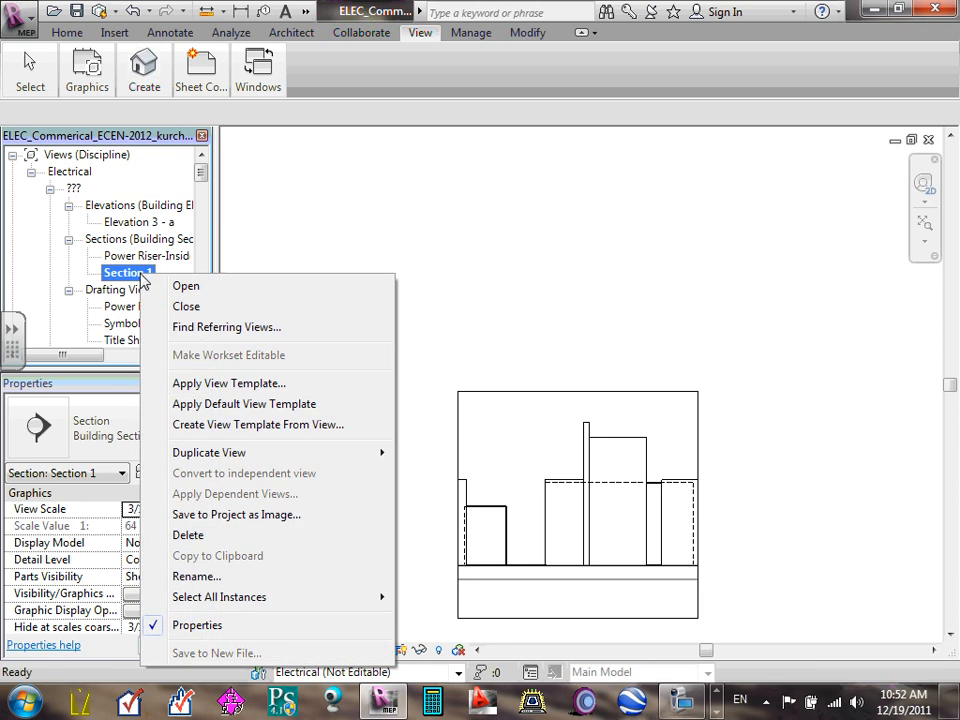
{"action": "left_click", "coordinate": [195, 577]}
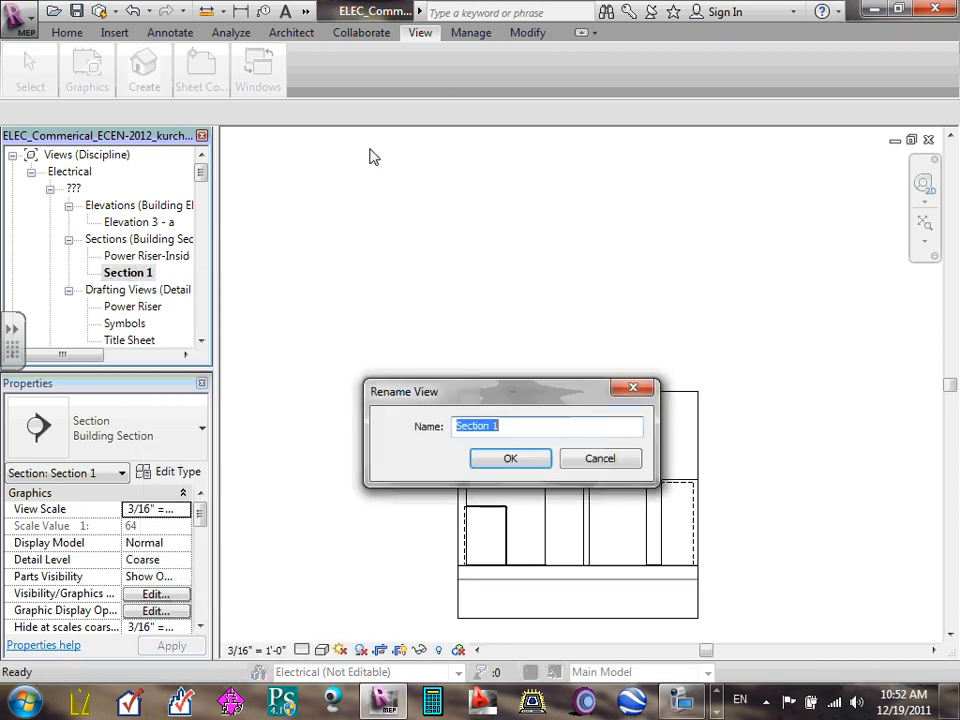
{"action": "type", "text": "Pow"}
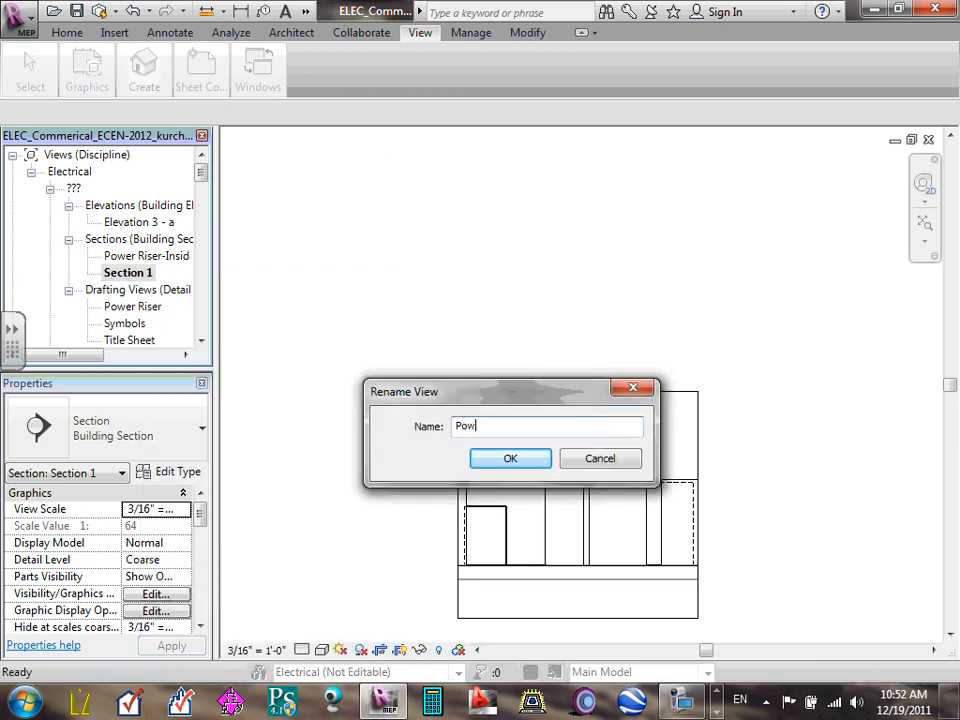
{"action": "type", "text": "er Riser-"}
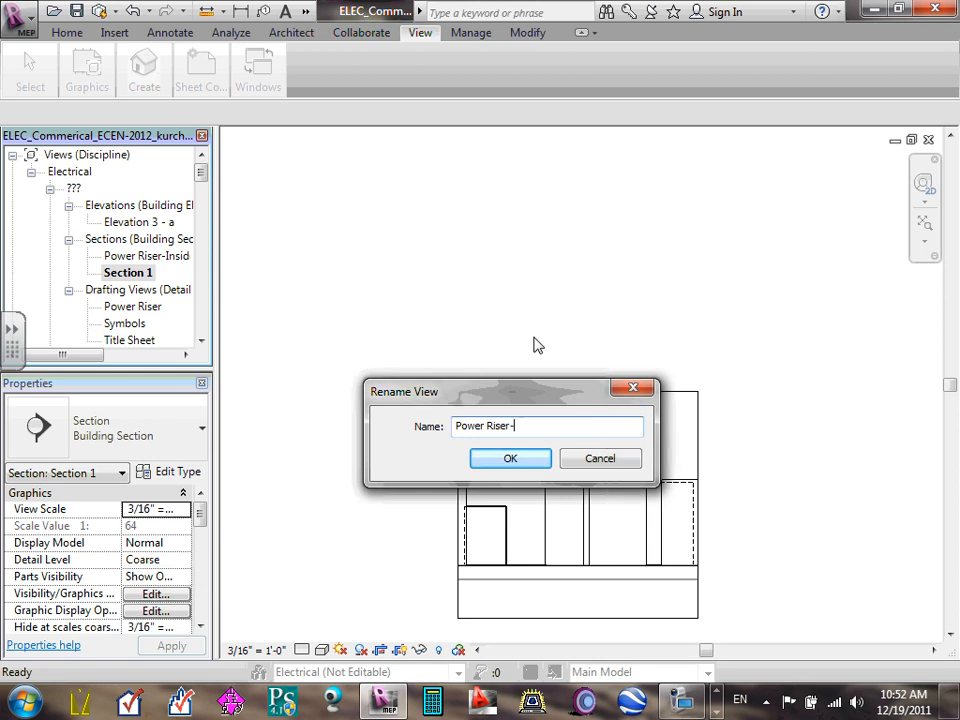
{"action": "type", "text": "Outsi"}
{"action": "type", "text": "de+1"}
{"action": "type", "text": "-"}
{"action": "type", "text": "1"}
{"action": "type", "text": "Gen & "}
{"action": "type", "text": "XFR"}
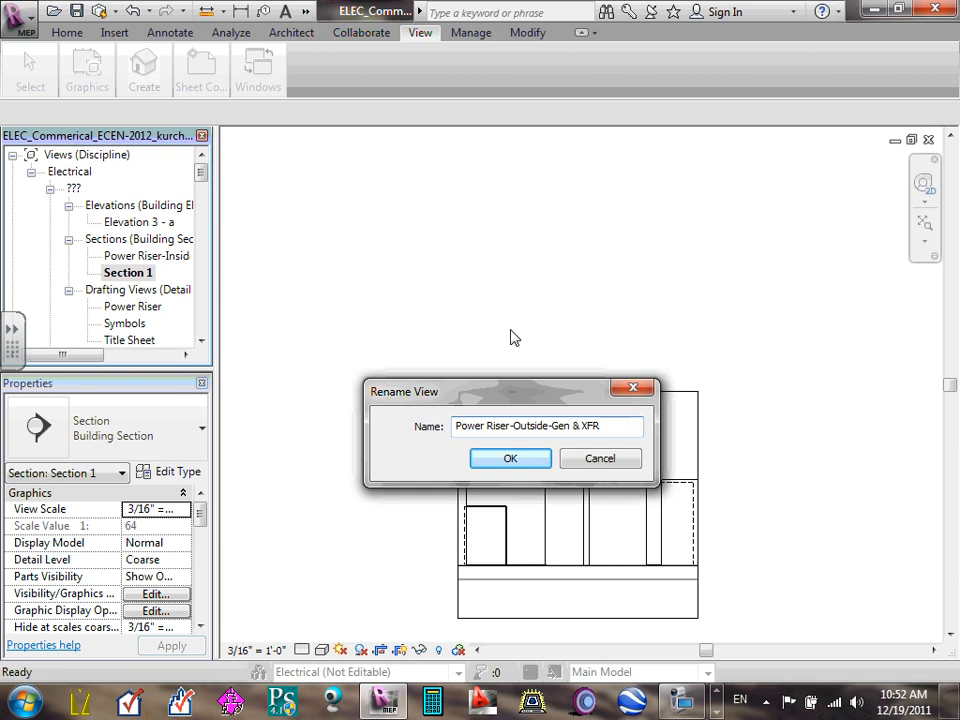
{"action": "left_click", "coordinate": [528, 466]}
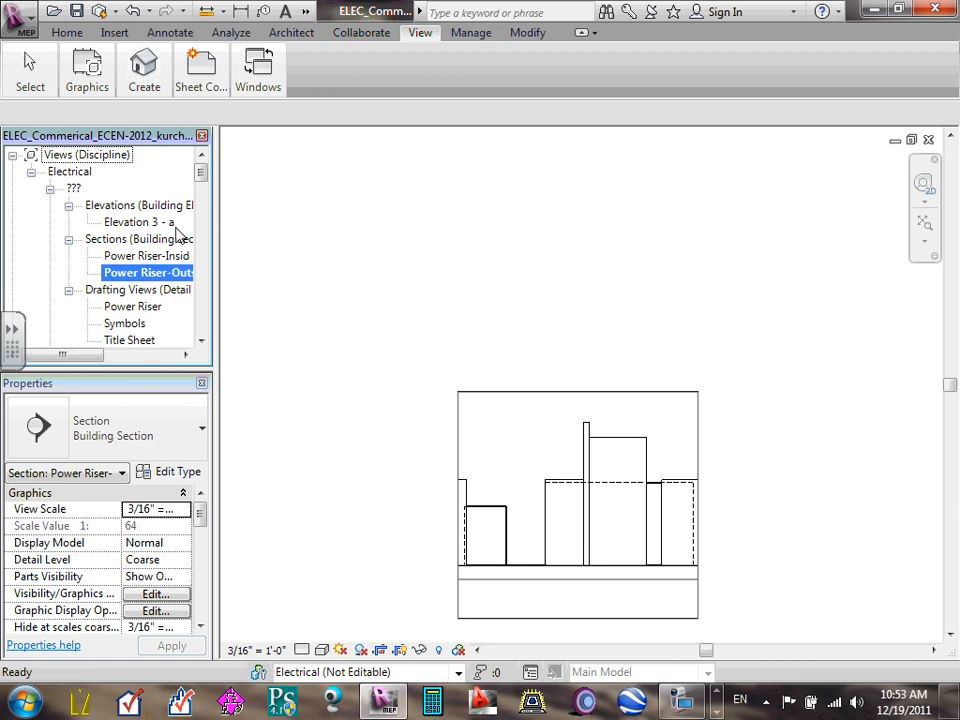
- Return to the Floor Plan Power view at the MC switchboard outside the ELEC./MECH. room
{"action": "left_click_drag", "start_coordinate": [201, 182], "coordinate": [204, 208]}
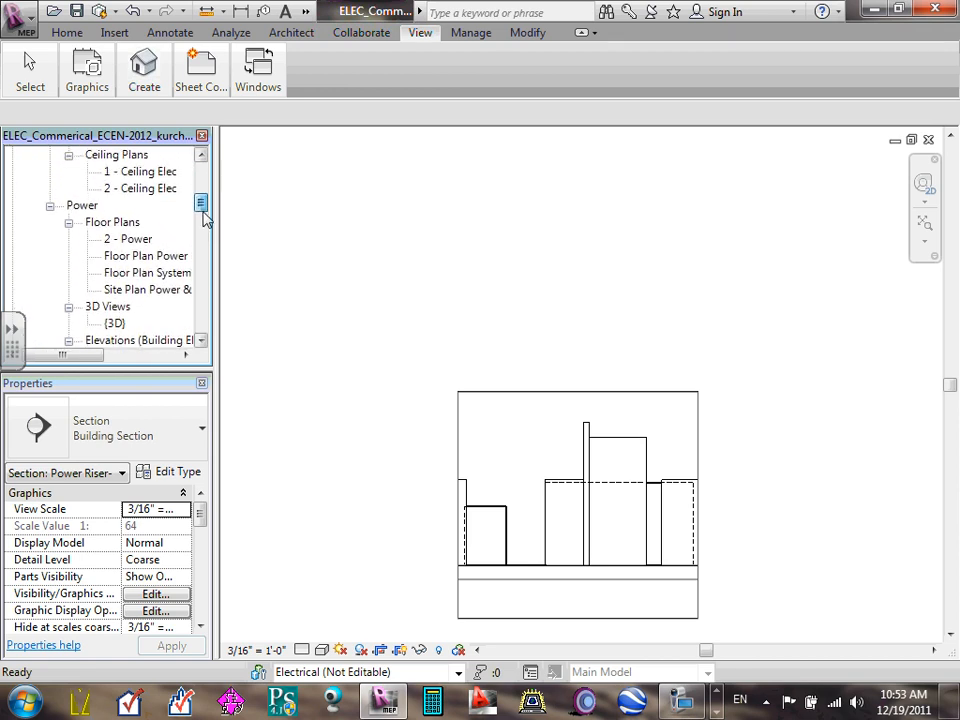
{"action": "double_click", "coordinate": [126, 259]}
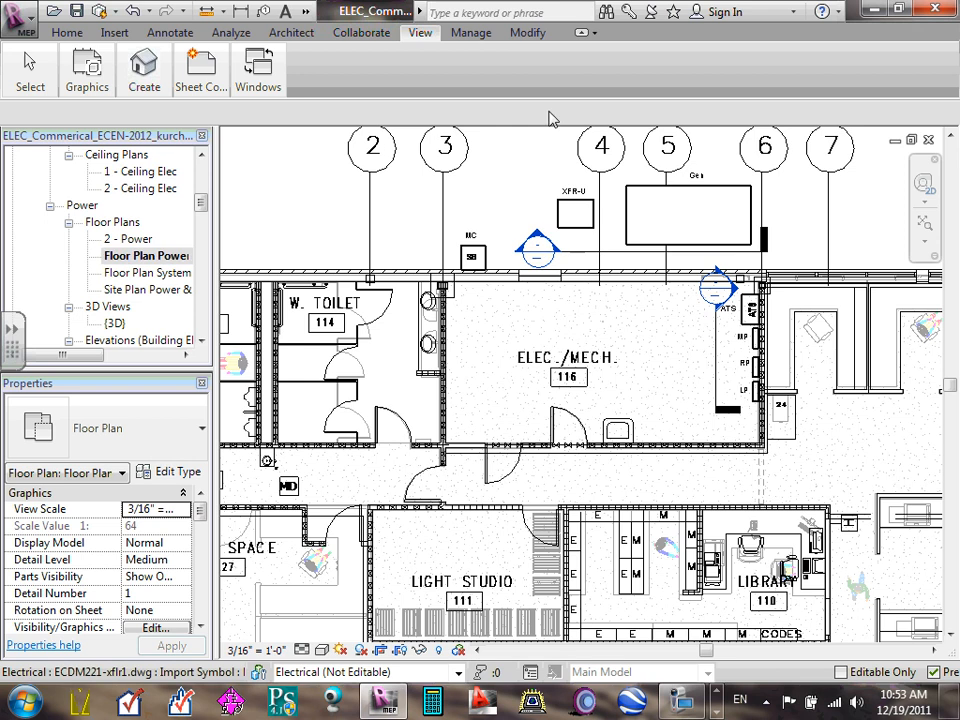
{"action": "scroll", "coordinate": [462, 222], "scroll_direction": "up", "scroll_amount": 2}
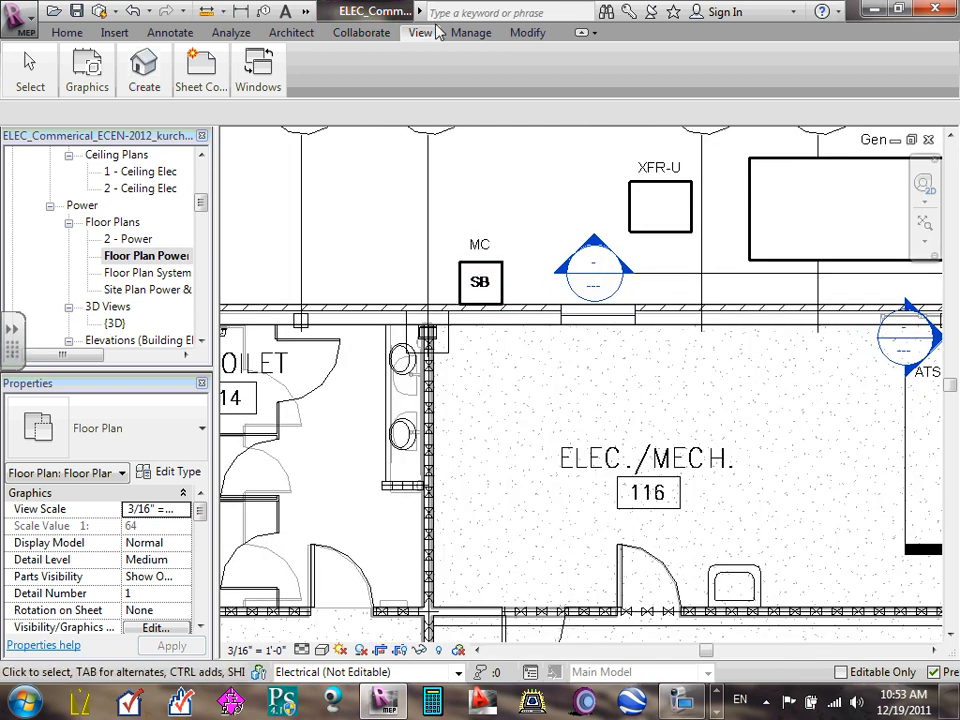
- Draw a horizontal building section line just outside the MC switchboard, spanning both sides of it and looking toward the building wall
{"action": "mouse_move", "coordinate": [144, 68]}
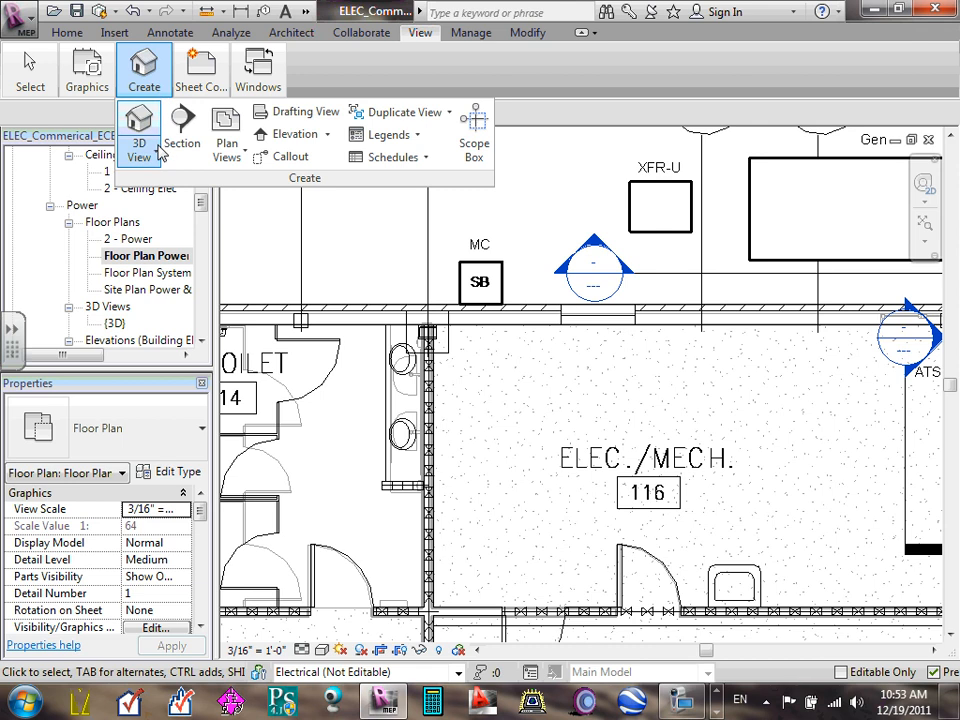
{"action": "left_click", "coordinate": [184, 128]}
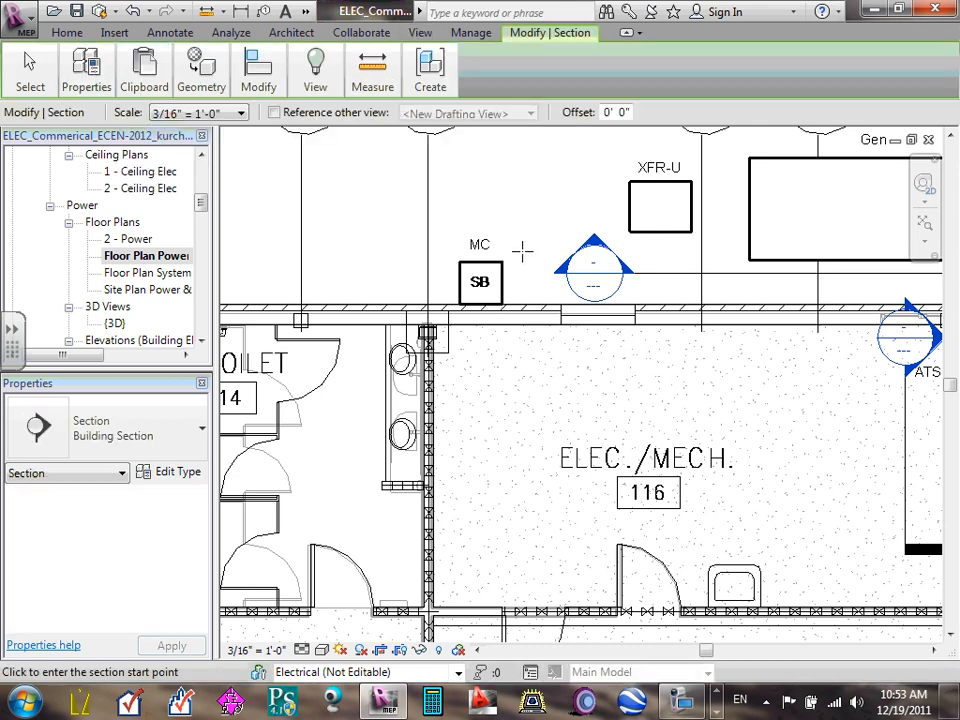
{"action": "left_click", "coordinate": [534, 220]}
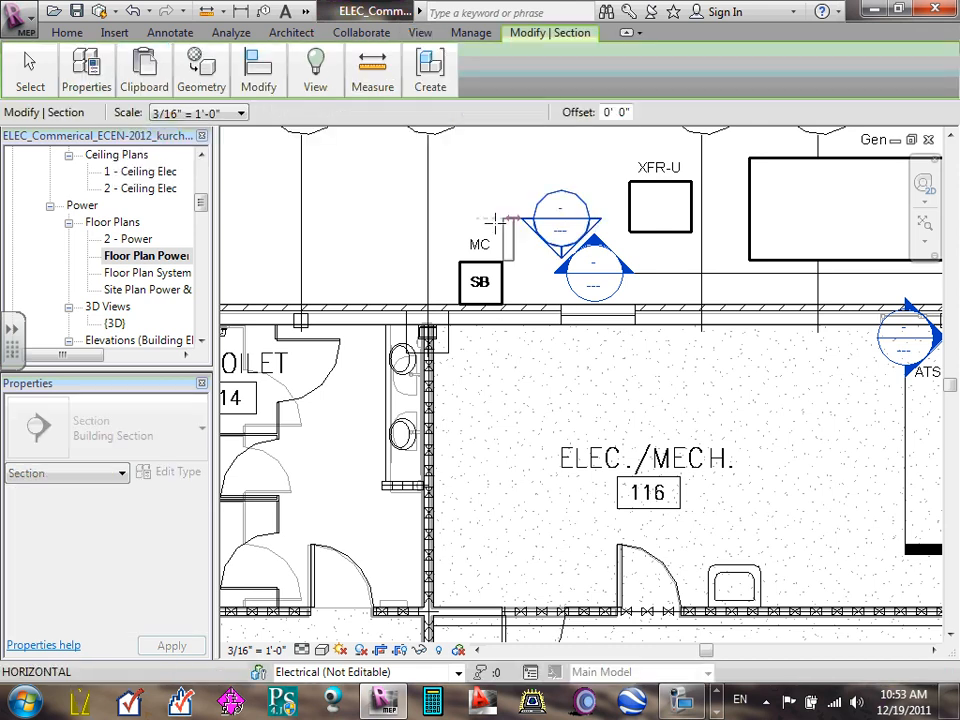
{"action": "left_click", "coordinate": [364, 218]}
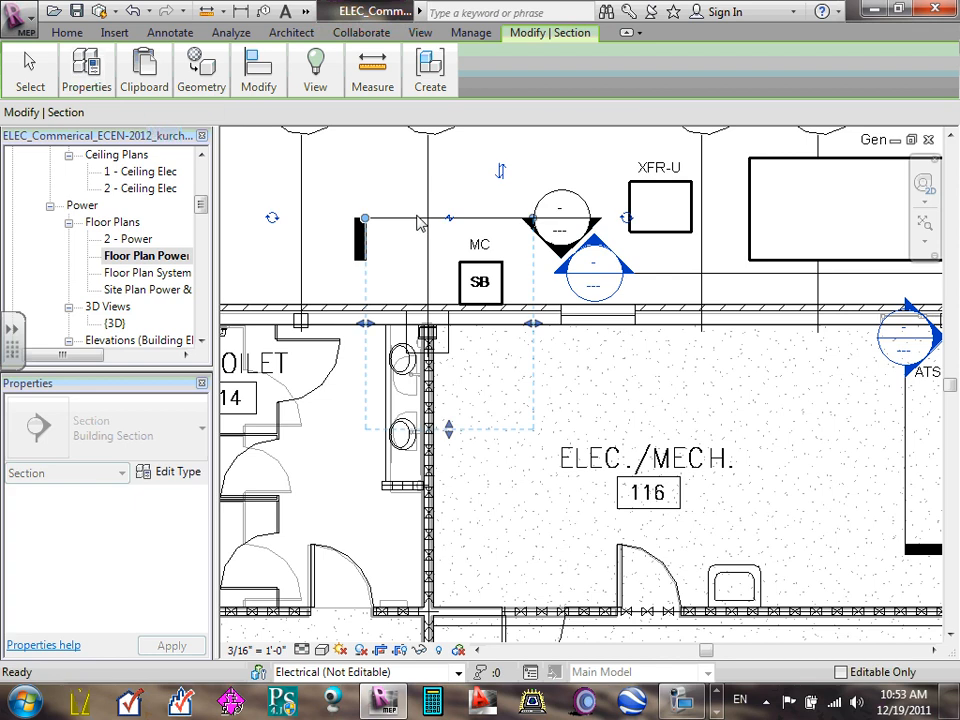
{"action": "key", "text": "Escape"}
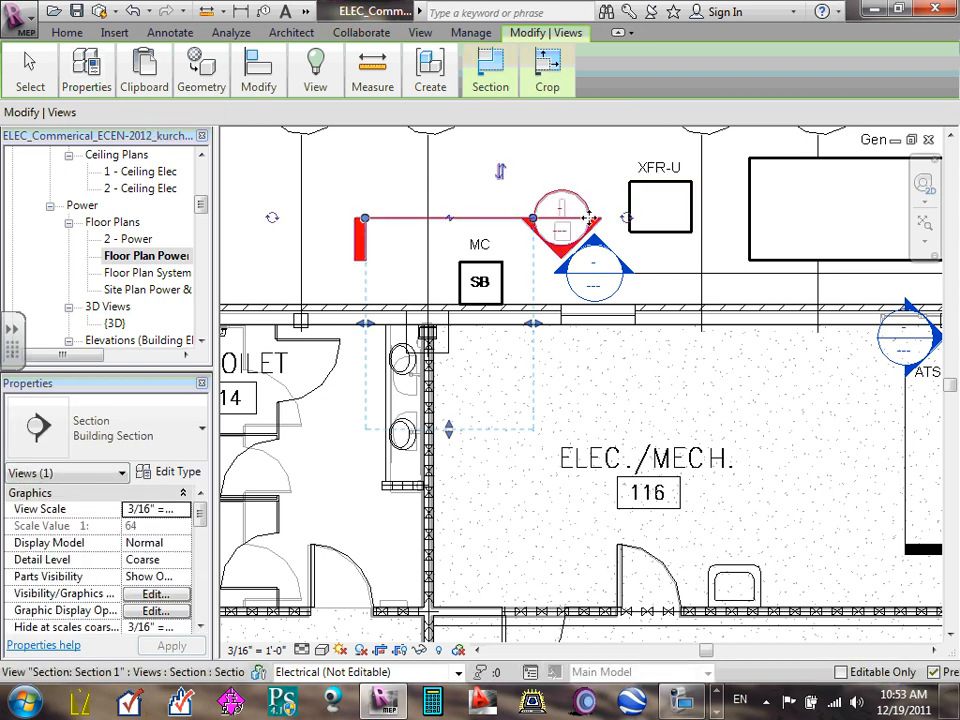
{"action": "key", "text": "Escape"}
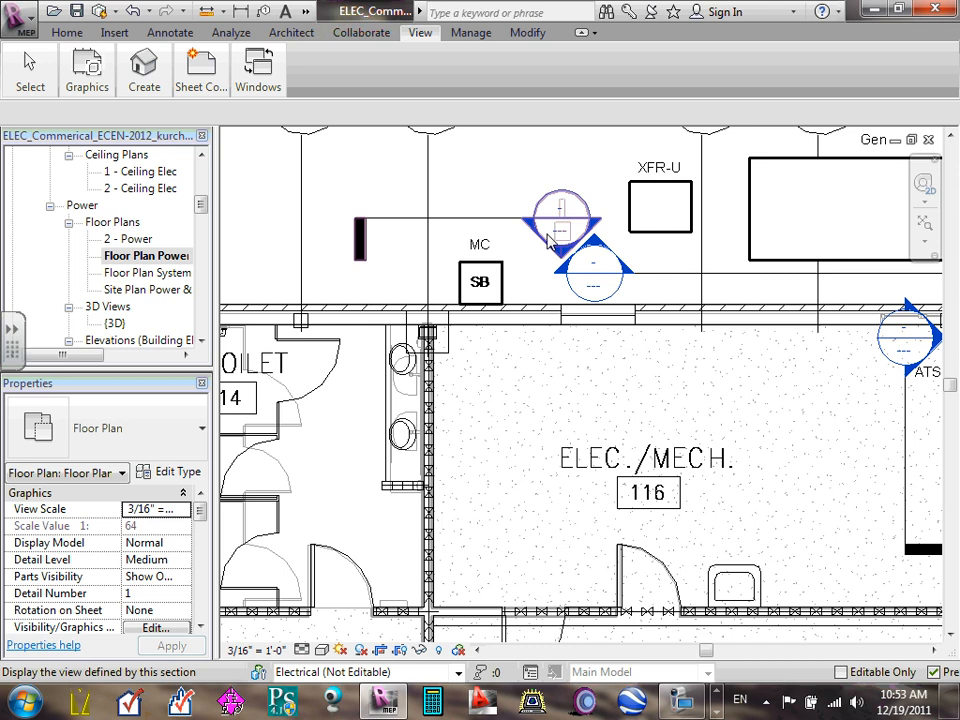
- Shorten the new section line at both ends so its head and tail sit close to the MC switchboard
{"action": "left_click", "coordinate": [363, 245]}
{"action": "left_click", "coordinate": [365, 245]}
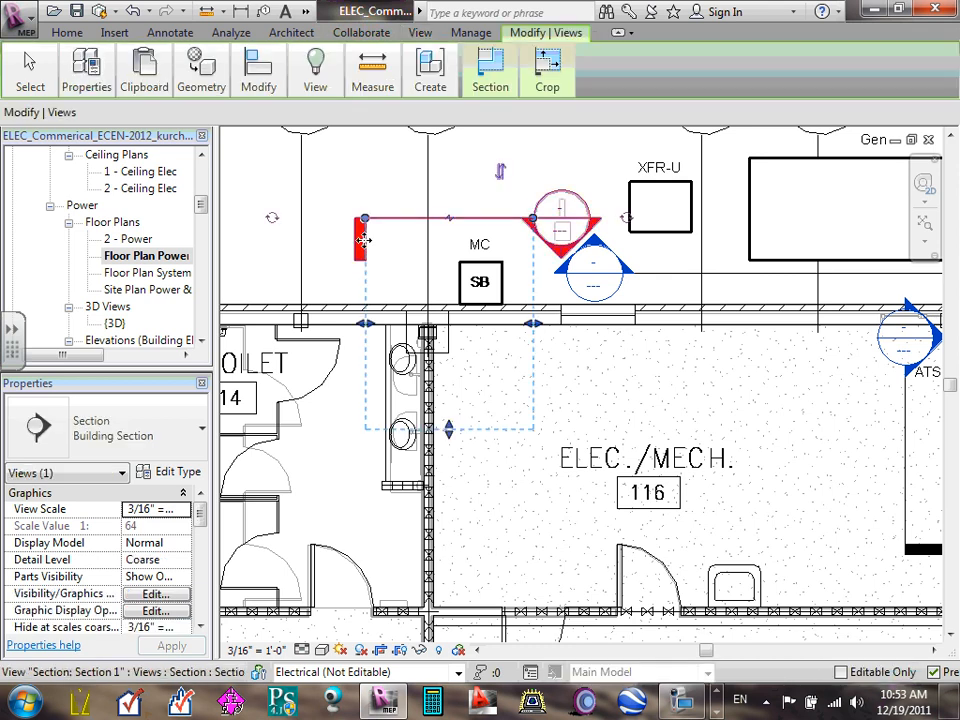
{"action": "left_click_drag", "start_coordinate": [533, 217], "coordinate": [491, 218]}
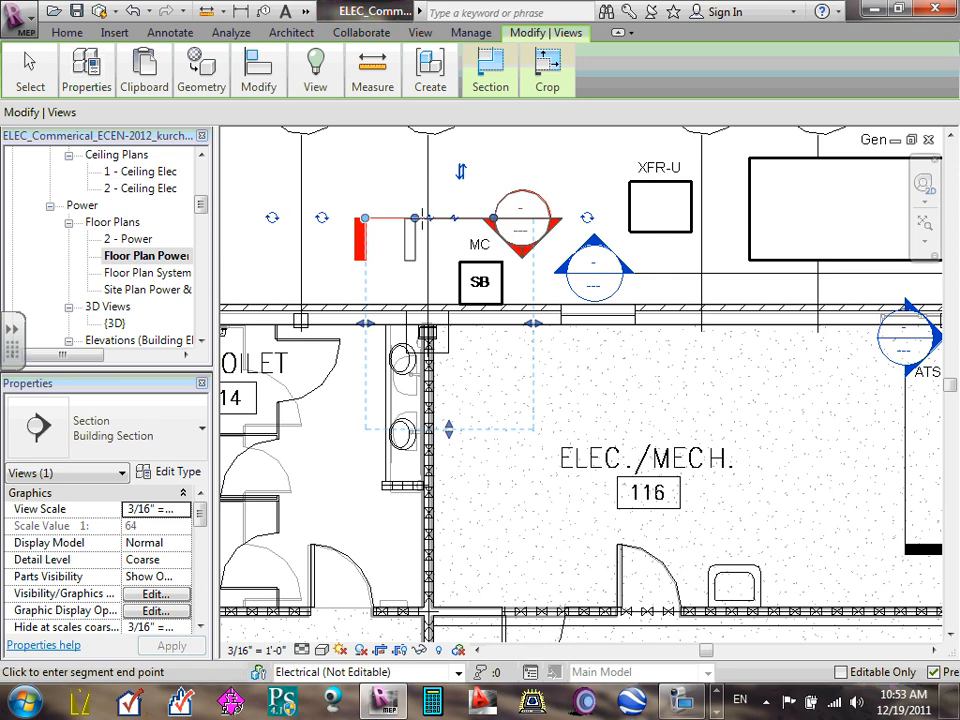
{"action": "left_click_drag", "start_coordinate": [366, 221], "coordinate": [483, 226]}
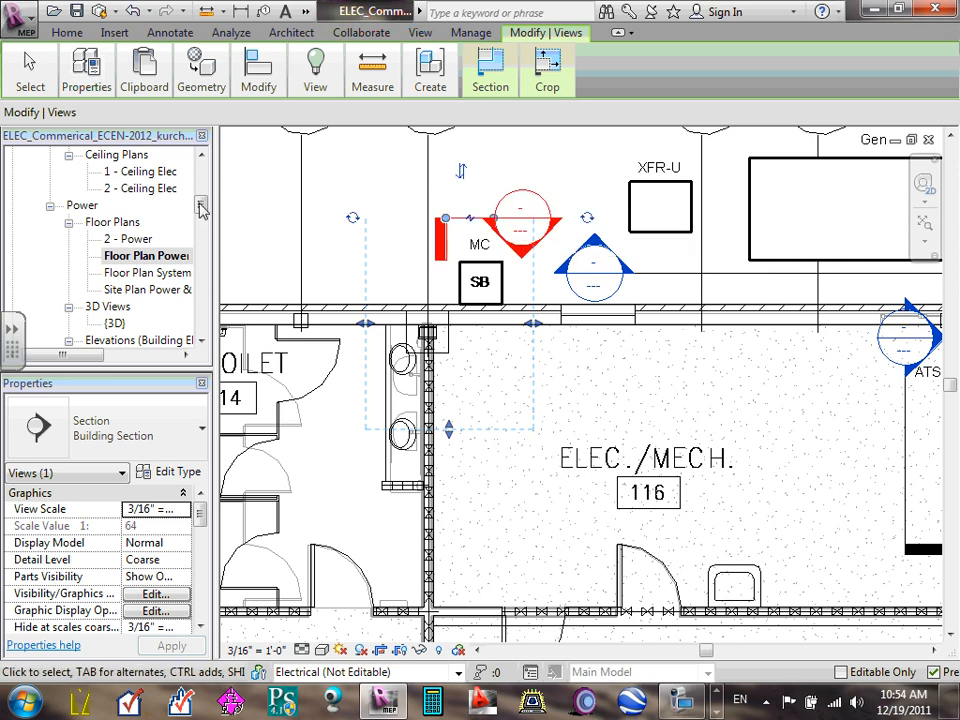
- Rename the Section 1 view to "Power Riser-Outside-MC"
{"action": "left_click_drag", "start_coordinate": [203, 203], "coordinate": [203, 156]}
{"action": "left_click", "coordinate": [145, 289]}
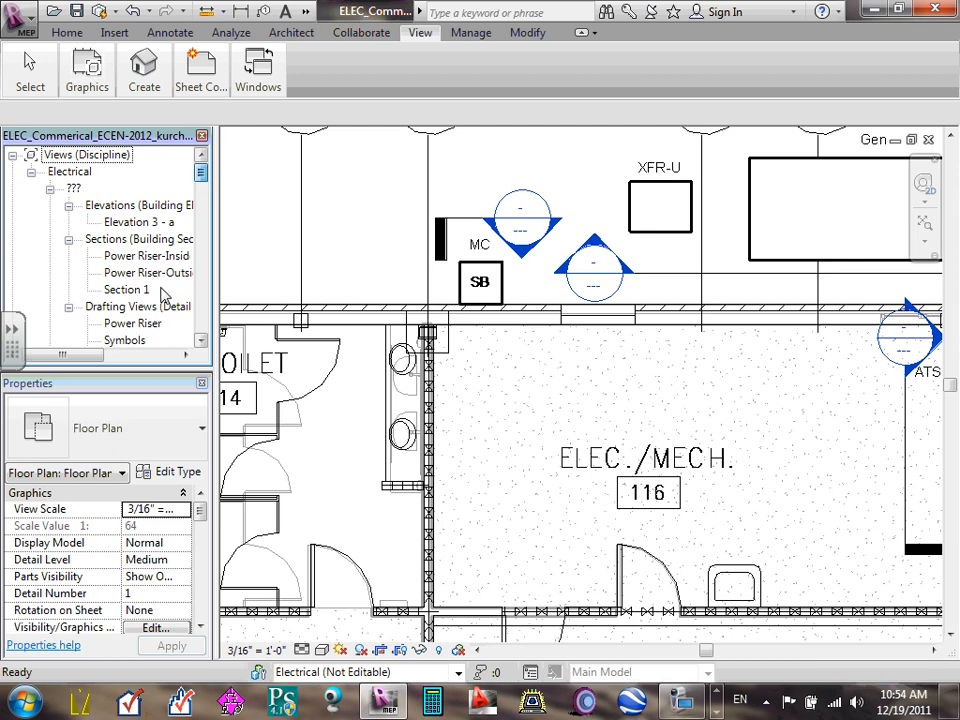
{"action": "right_click", "coordinate": [145, 289]}
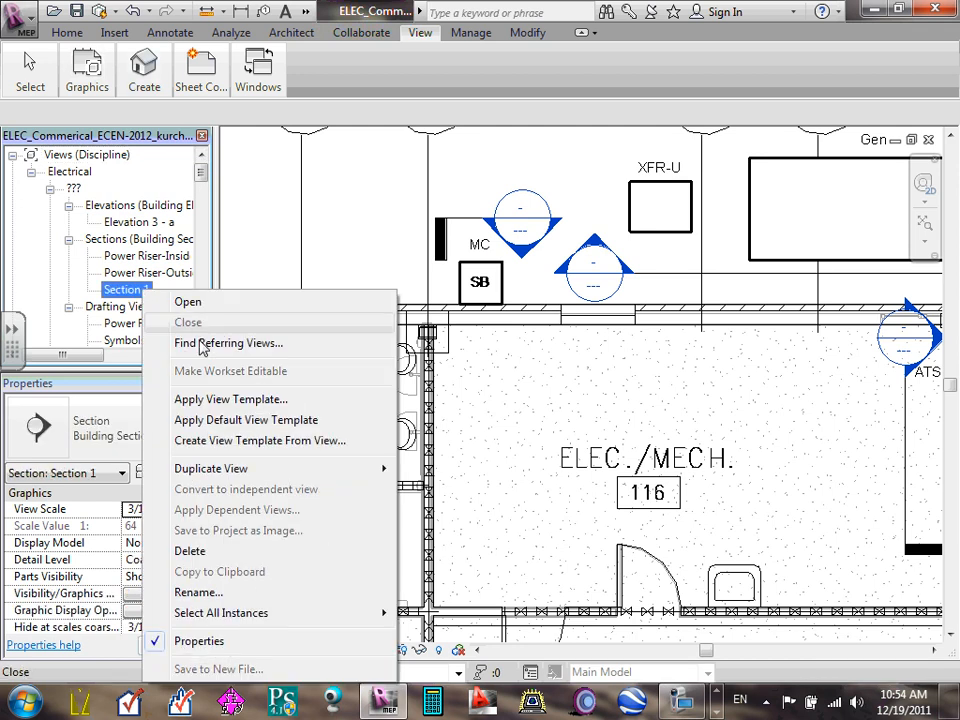
{"action": "left_click", "coordinate": [214, 533]}
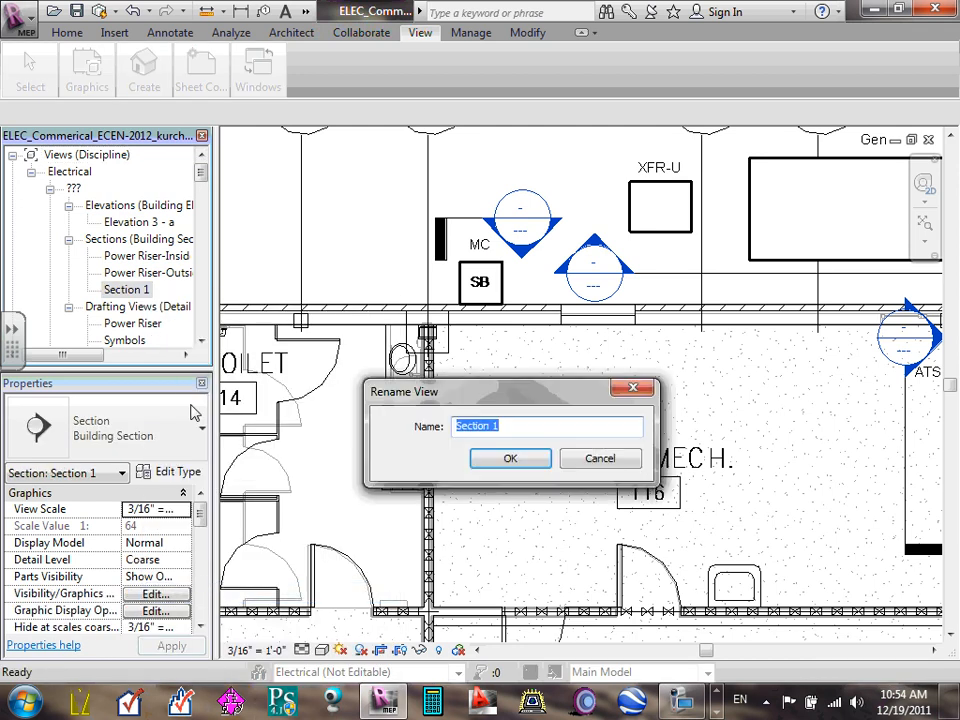
{"action": "type", "text": "P"}
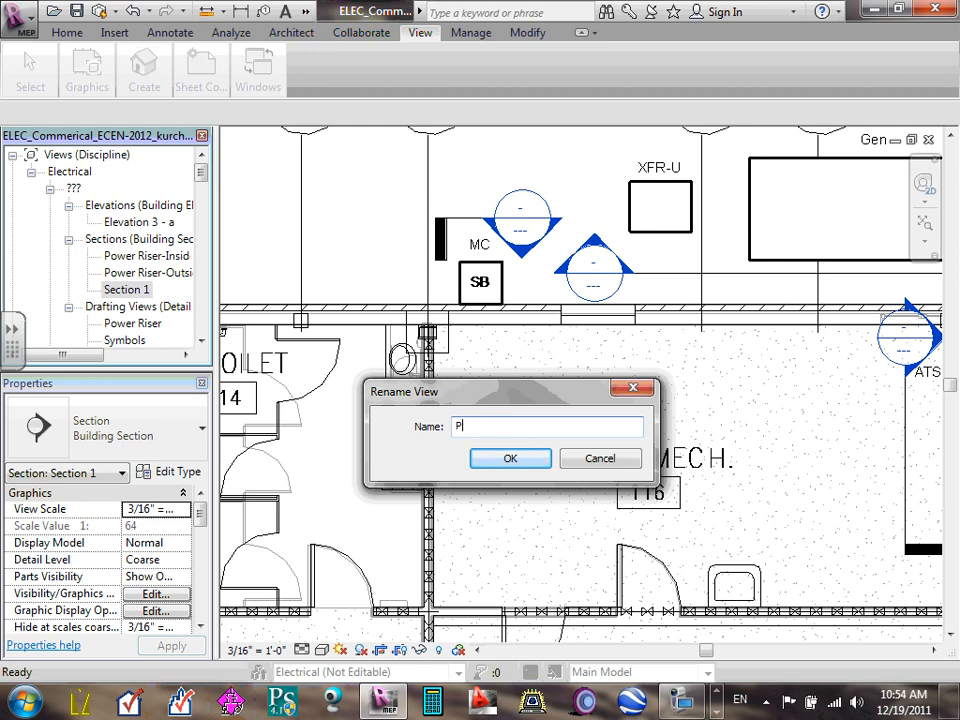
{"action": "type", "text": "ower Riser-Outs"}
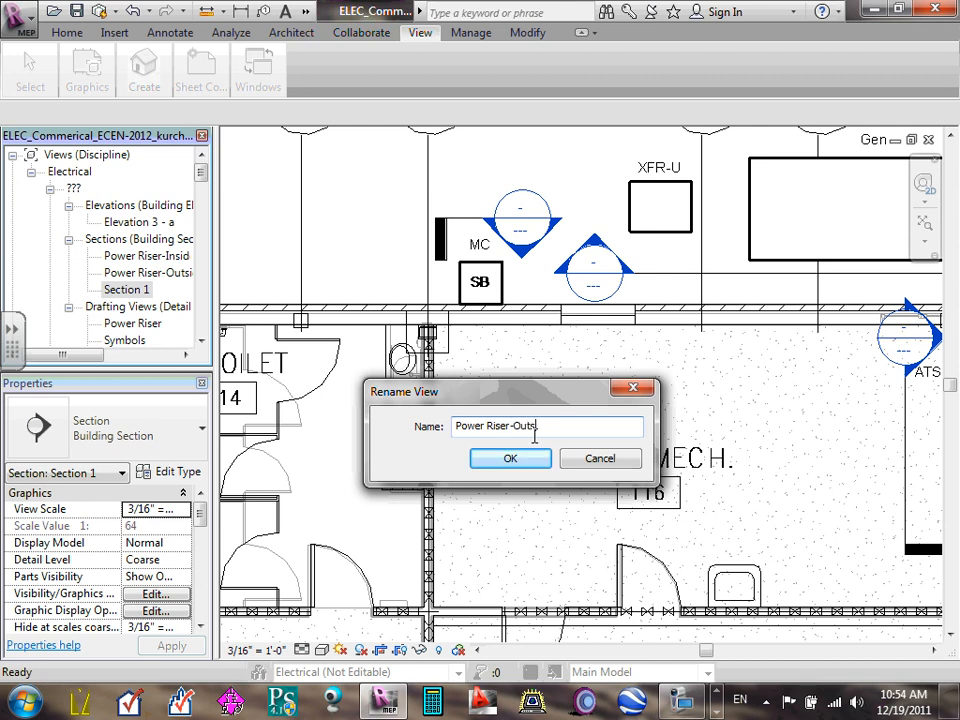
{"action": "type", "text": "ide-MC"}
{"action": "left_click", "coordinate": [521, 460]}
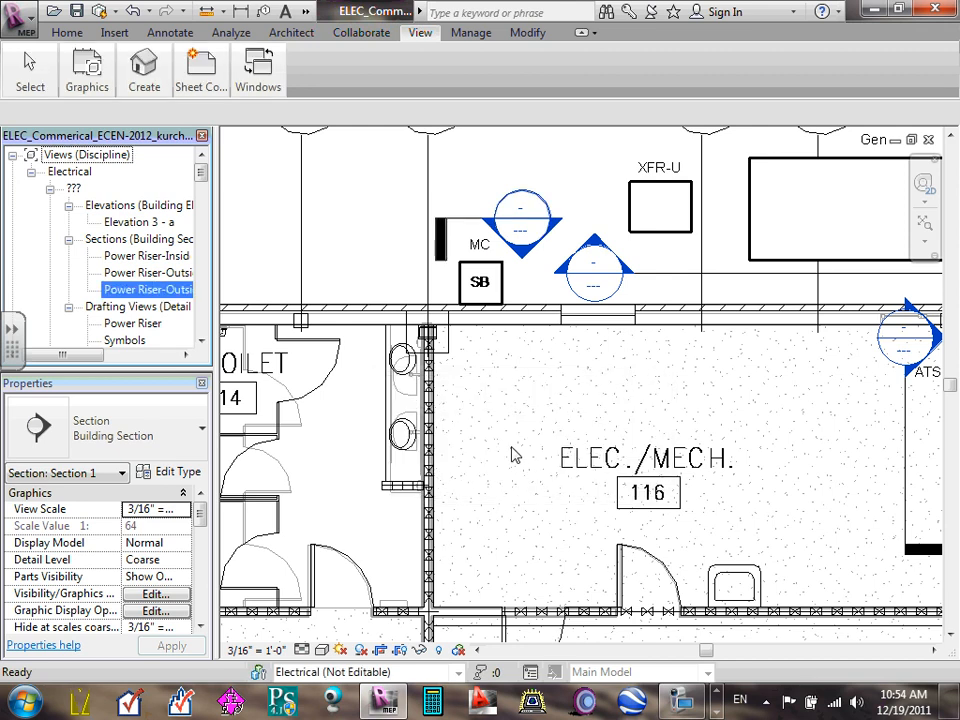
- Open the Power Riser-Outside-MC section and crop it closely around the switchboard, from just above its top to just below the floor line
{"action": "left_click", "coordinate": [120, 272]}
{"action": "double_click", "coordinate": [148, 289]}
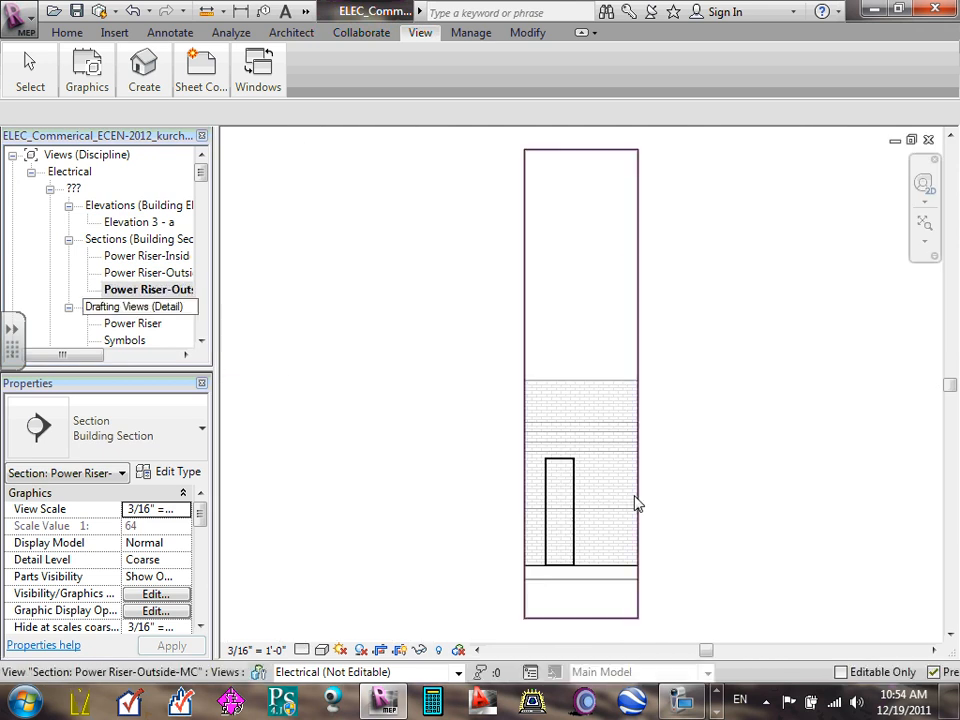
{"action": "left_click", "coordinate": [606, 152]}
{"action": "left_click_drag", "start_coordinate": [582, 150], "coordinate": [560, 446]}
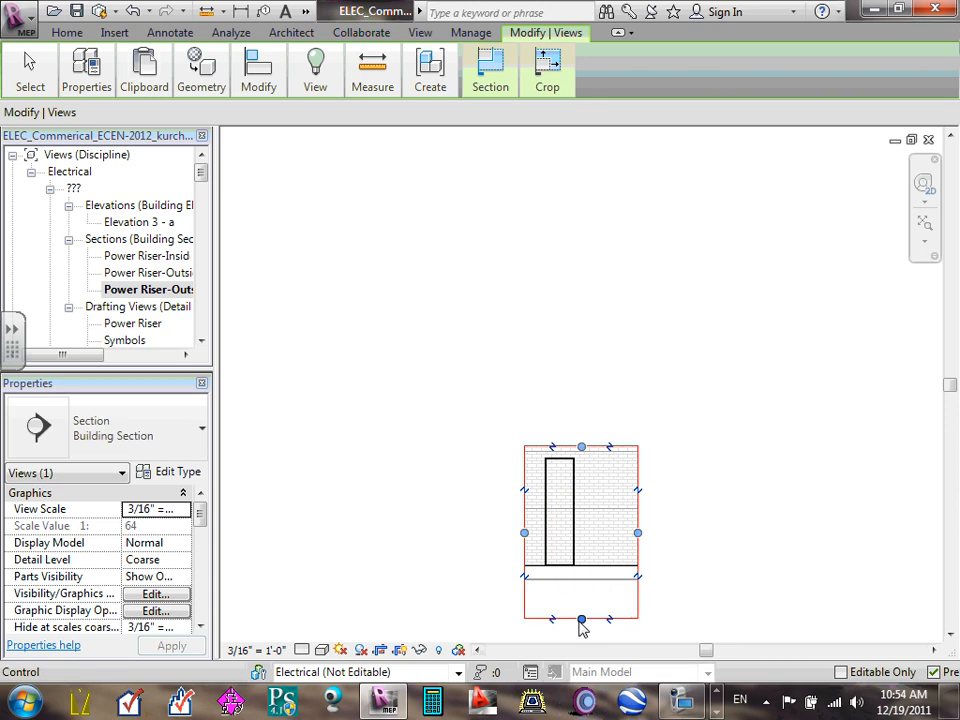
{"action": "left_click_drag", "start_coordinate": [581, 579], "coordinate": [591, 512]}
{"action": "left_click", "coordinate": [684, 476]}
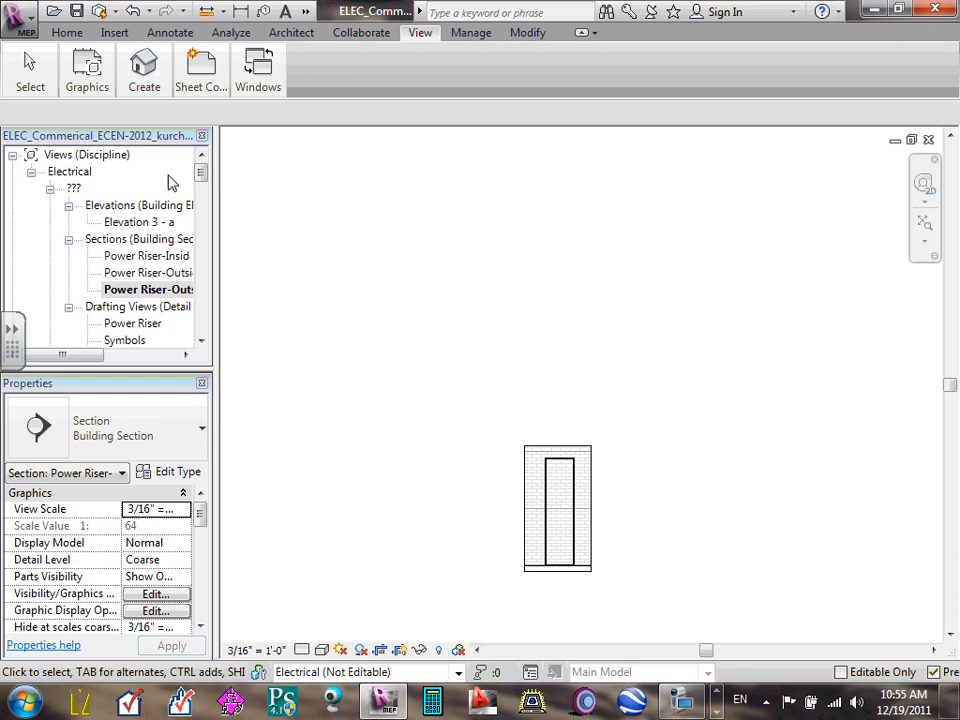
- Review the Power Riser-Inside, Power Riser-Outside-Gen & XFR and Power Riser-Outside-MC sections in turn, ending in Power Riser-Inside
{"action": "left_click_drag", "start_coordinate": [201, 172], "coordinate": [201, 199]}
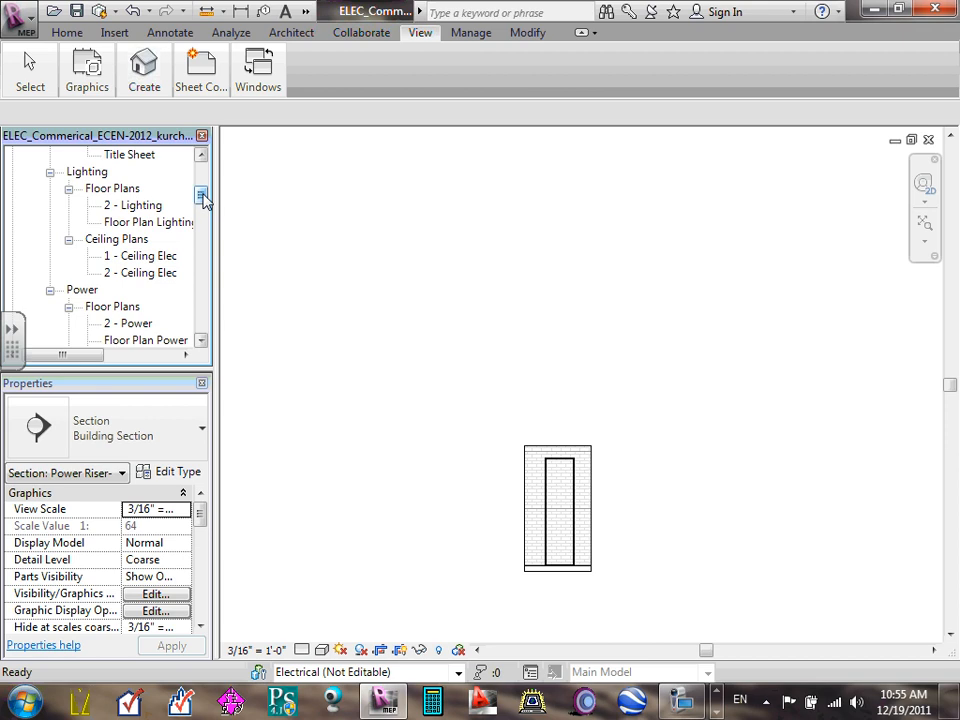
{"action": "left_click_drag", "start_coordinate": [204, 197], "coordinate": [204, 176]}
{"action": "left_click", "coordinate": [163, 242]}
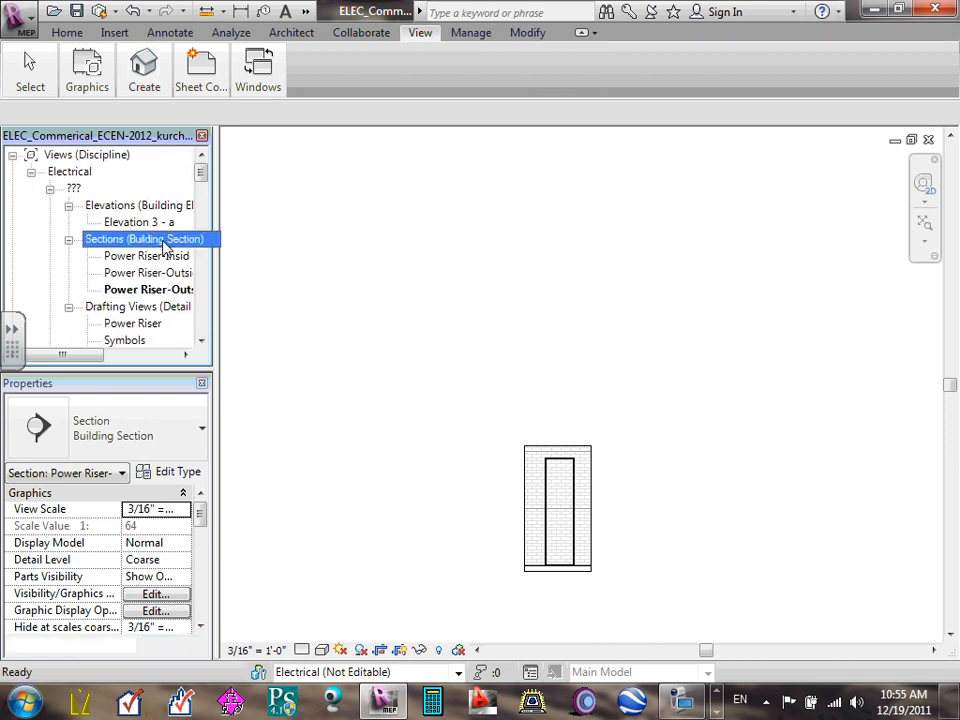
{"action": "double_click", "coordinate": [163, 242]}
{"action": "left_click", "coordinate": [69, 241]}
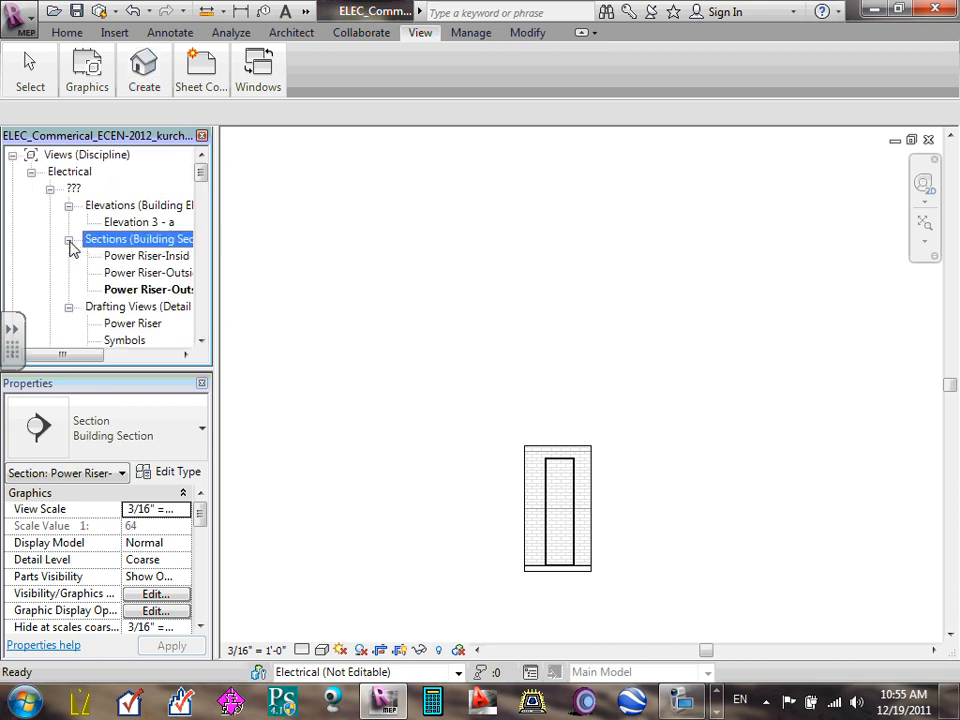
{"action": "double_click", "coordinate": [156, 258]}
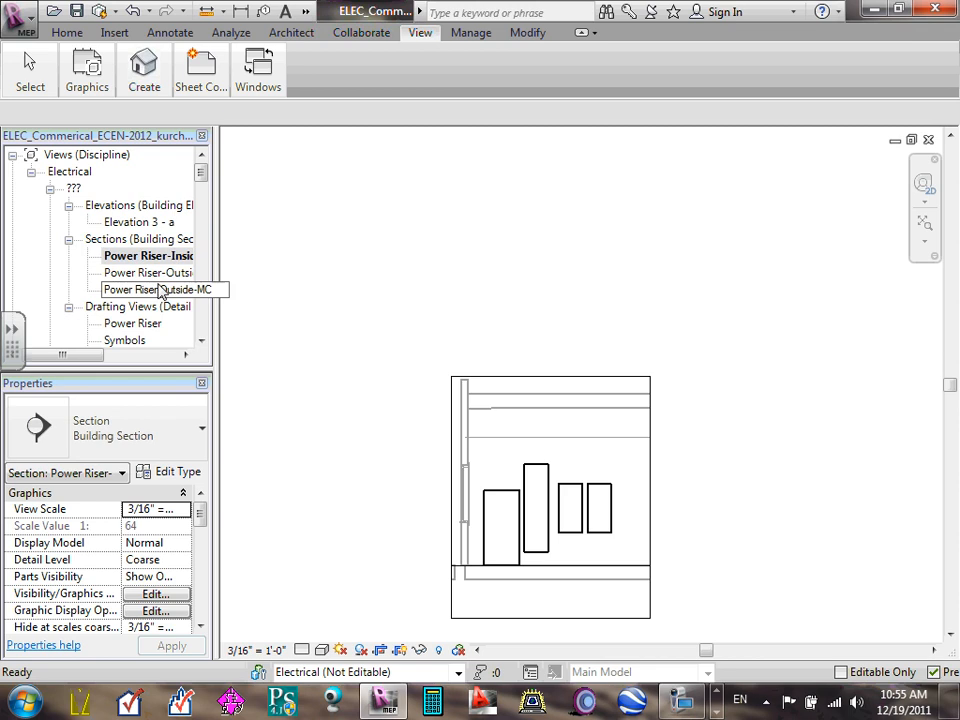
{"action": "double_click", "coordinate": [158, 273]}
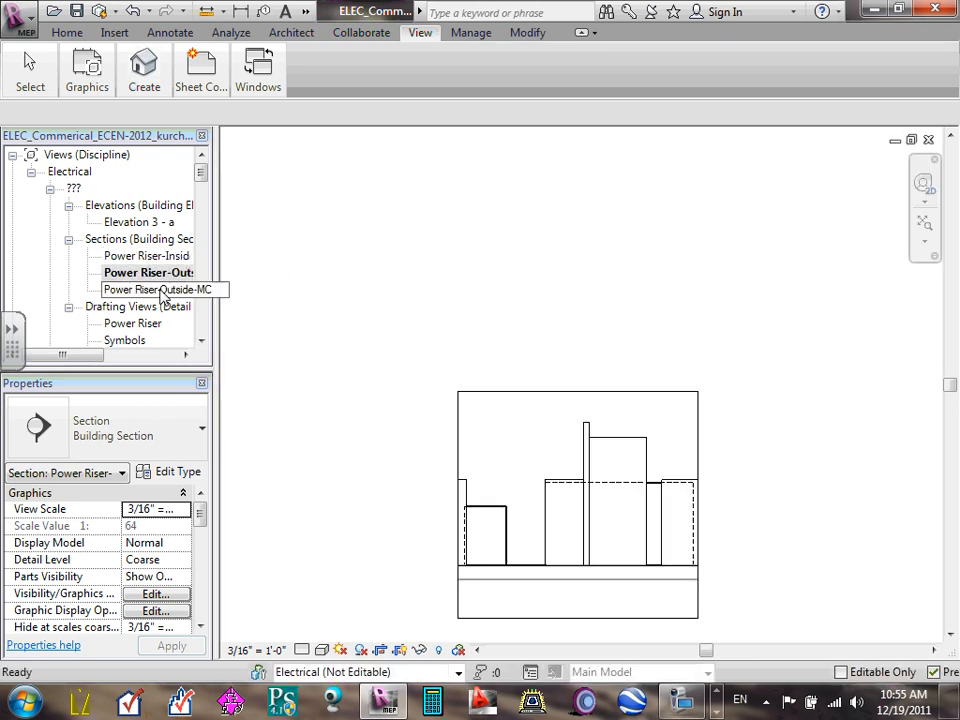
{"action": "double_click", "coordinate": [160, 290]}
{"action": "double_click", "coordinate": [163, 258]}
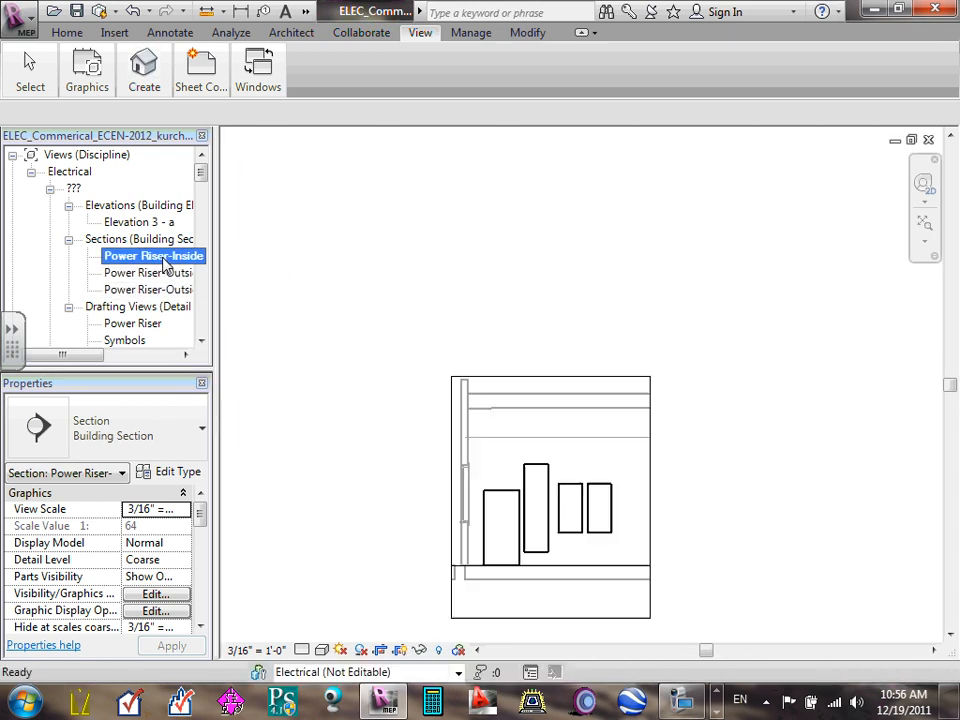
{"action": "double_click", "coordinate": [158, 273]}
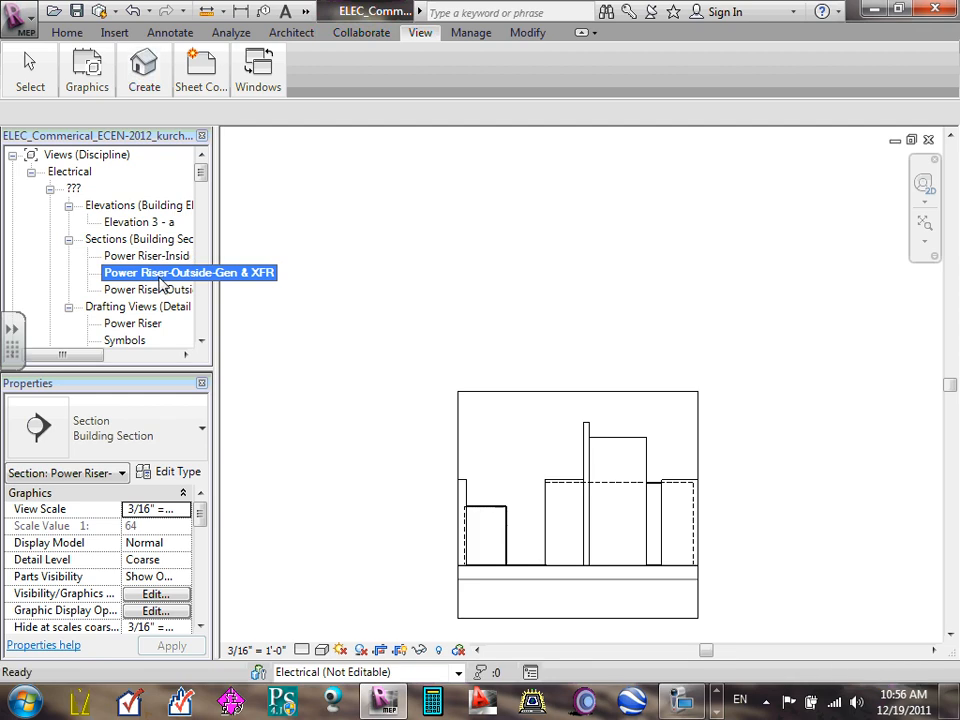
{"action": "double_click", "coordinate": [160, 290]}
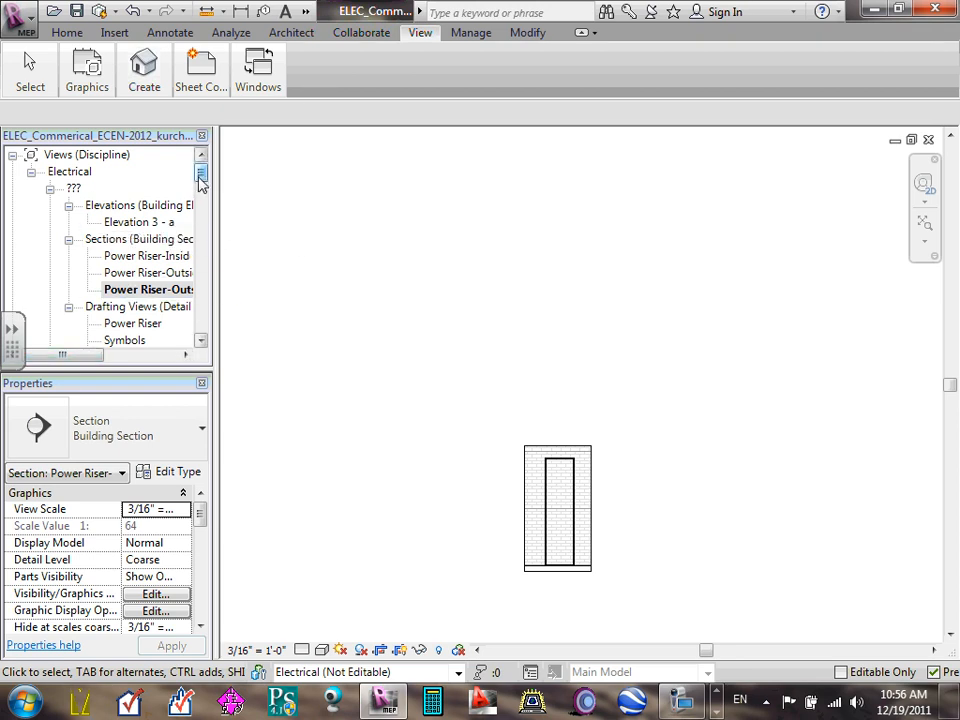
{"action": "left_click_drag", "start_coordinate": [198, 176], "coordinate": [201, 181]}
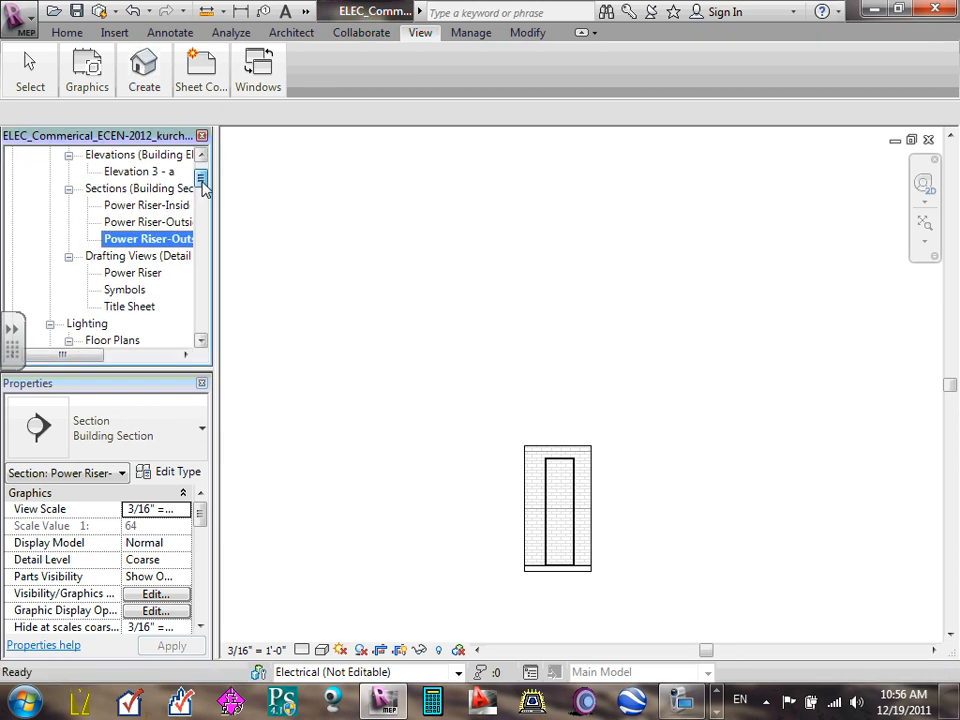
{"action": "double_click", "coordinate": [160, 206]}
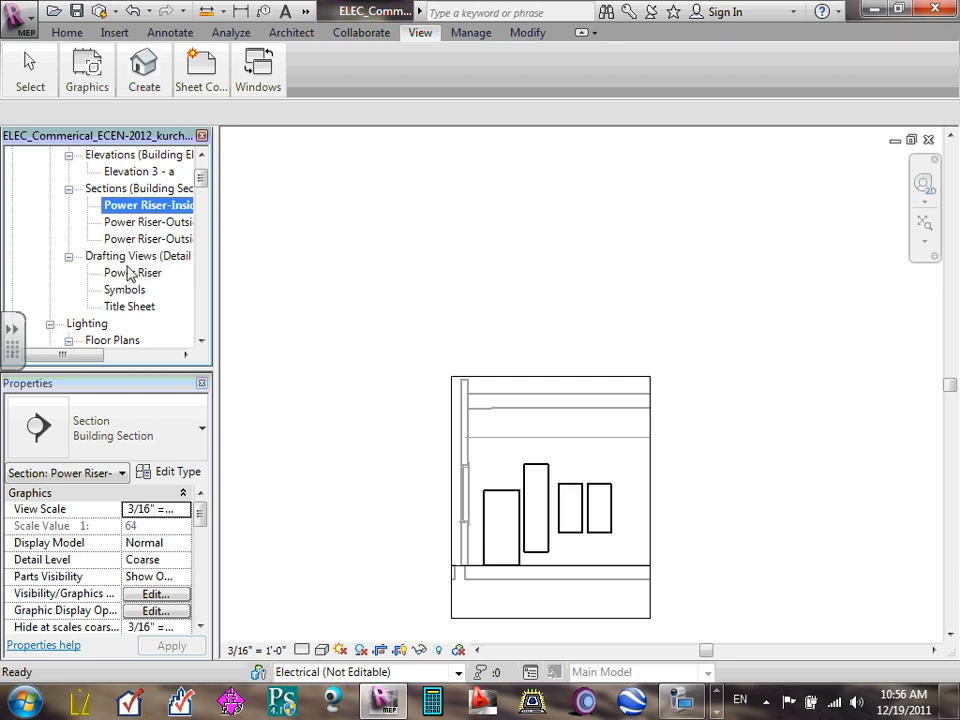
{"action": "left_click", "coordinate": [133, 276]}
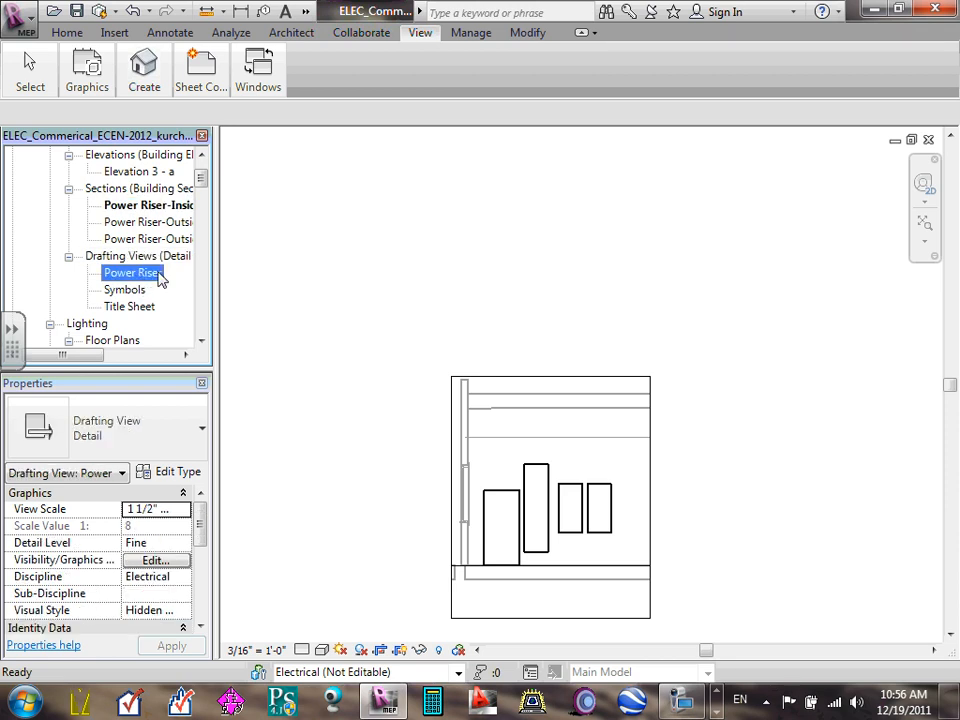
{"action": "left_click", "coordinate": [160, 206]}
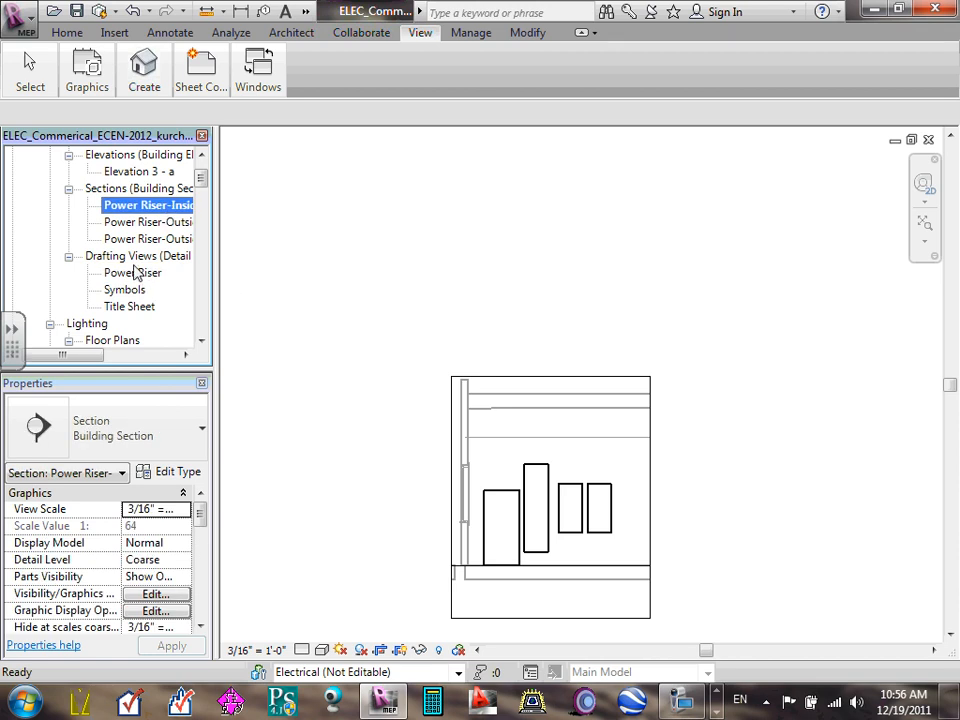
{"action": "scroll", "coordinate": [135, 272], "scroll_direction": "down", "scroll_amount": 2}
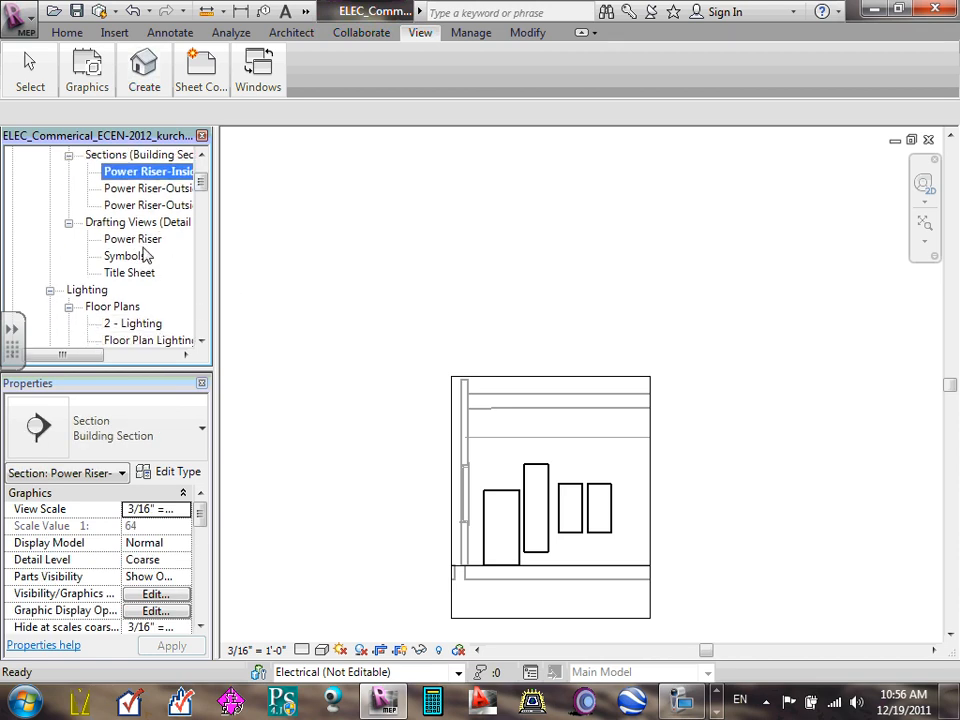
{"action": "left_click", "coordinate": [147, 240]}
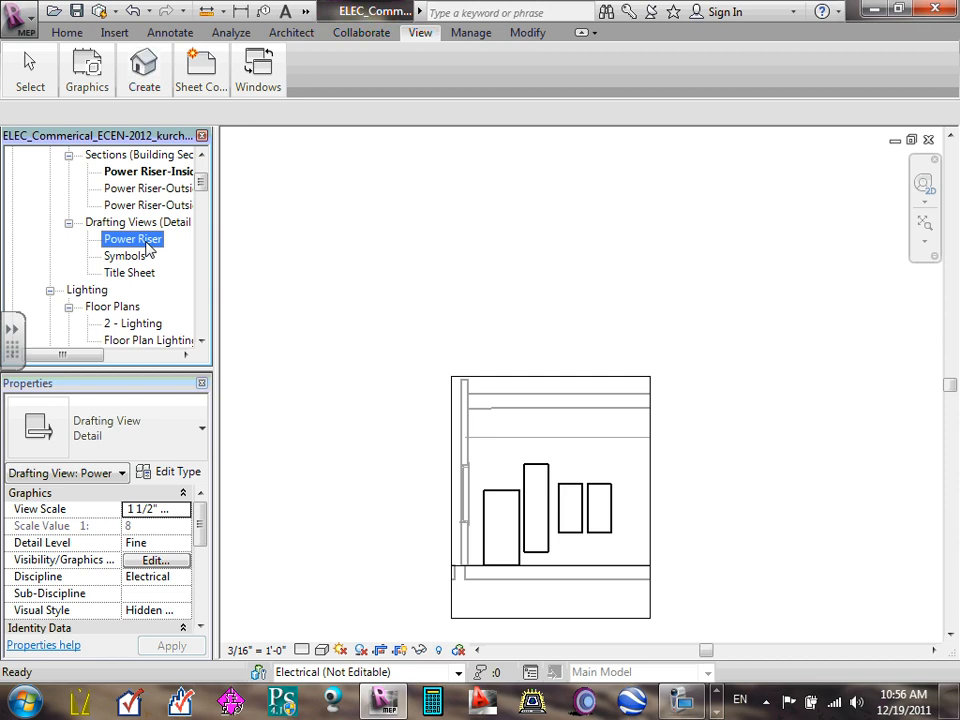
{"action": "right_click", "coordinate": [147, 248]}
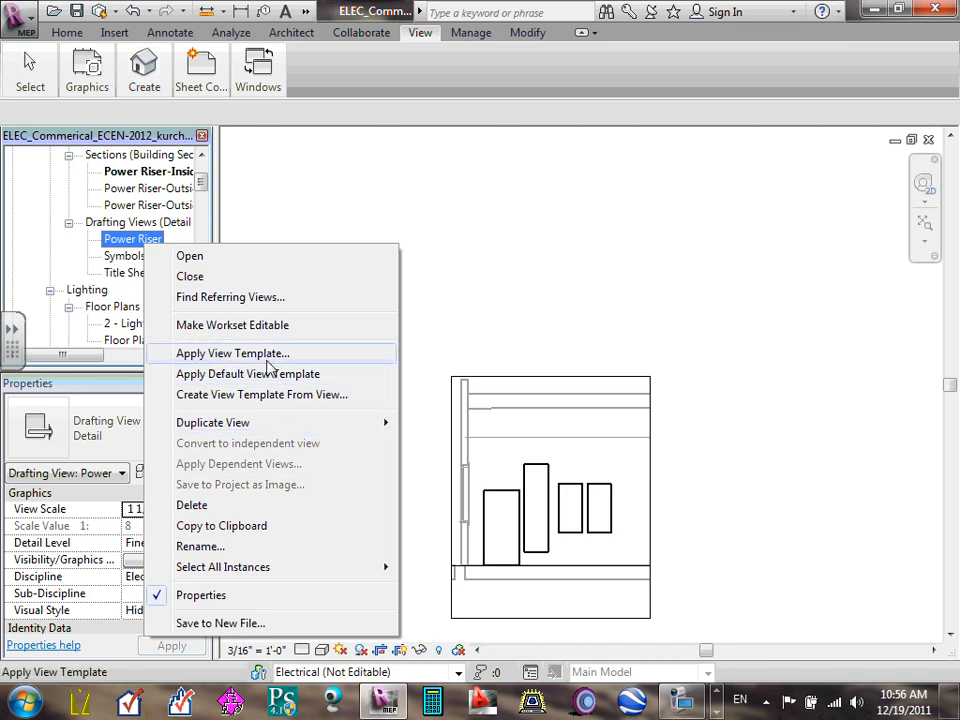
{"action": "mouse_move", "coordinate": [256, 424]}
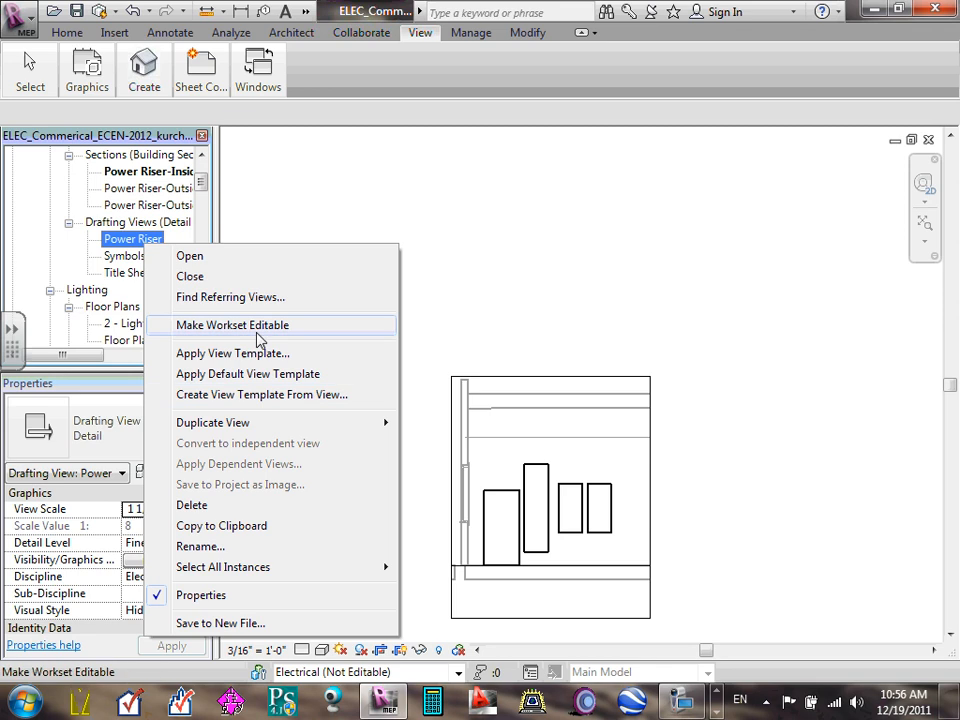
{"action": "left_click", "coordinate": [140, 221]}
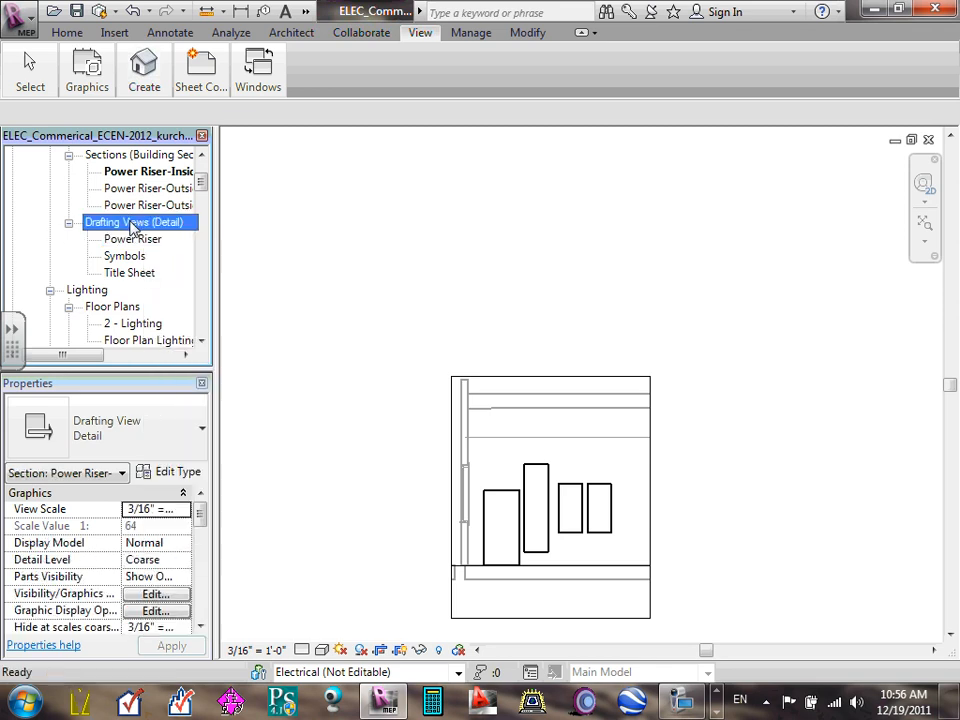
{"action": "double_click", "coordinate": [135, 240]}
{"action": "right_click", "coordinate": [135, 241]}
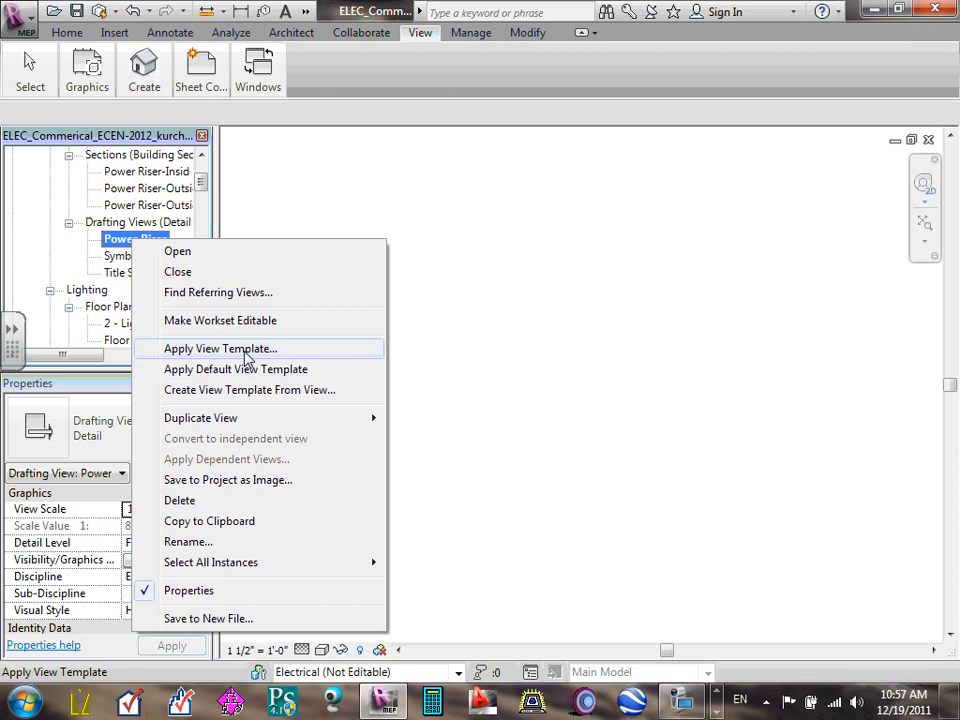
{"action": "left_click", "coordinate": [247, 355]}
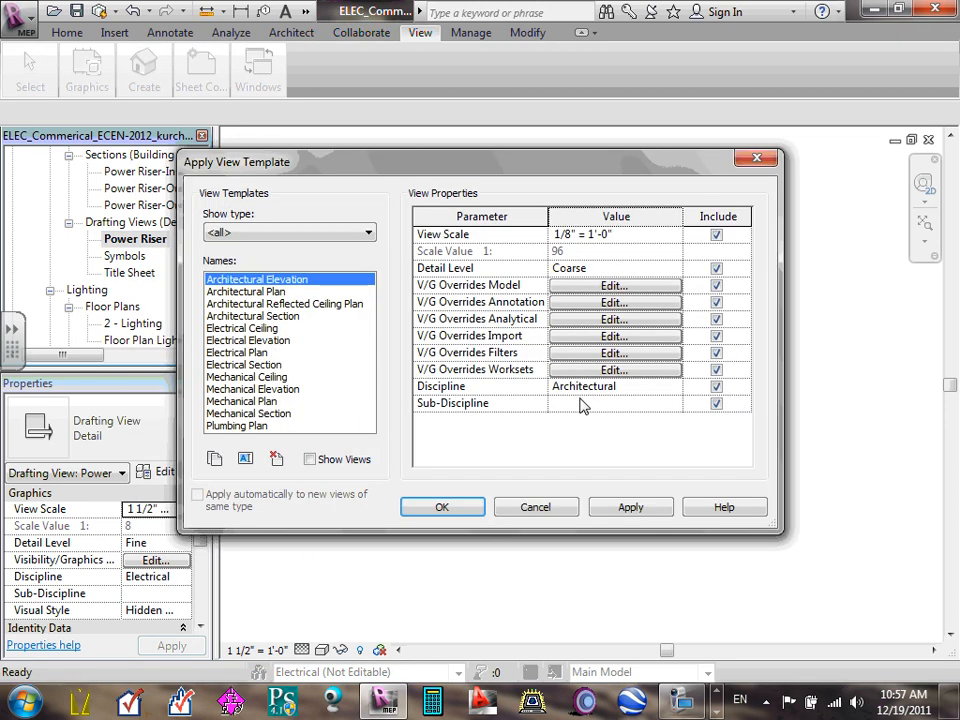
{"action": "left_click", "coordinate": [540, 510]}
{"action": "right_click", "coordinate": [129, 246]}
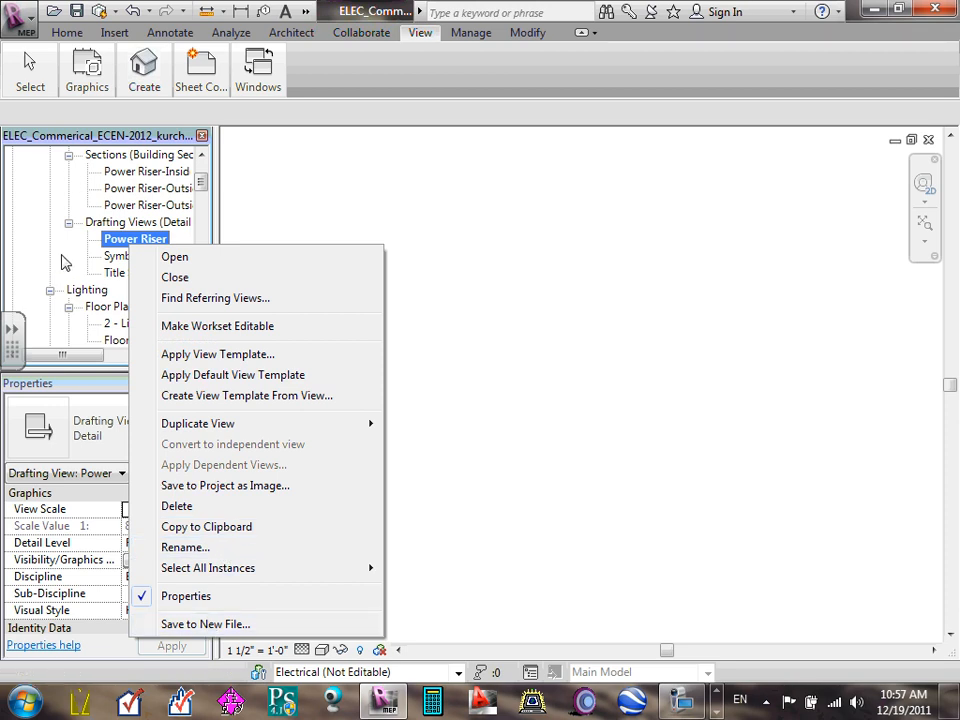
{"action": "left_click", "coordinate": [45, 198]}
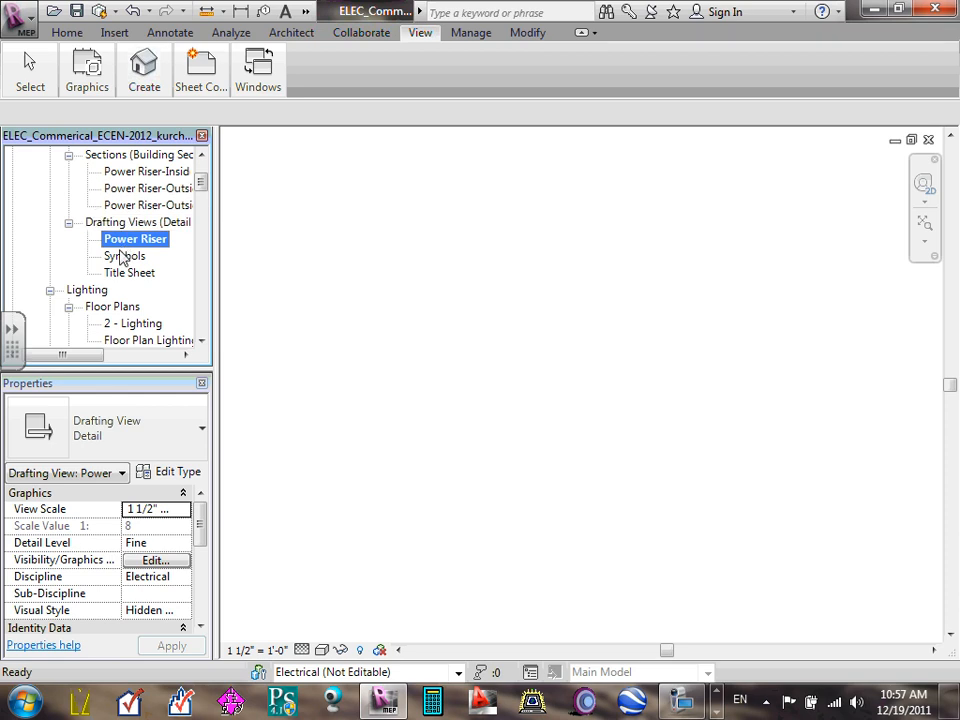
{"action": "left_click", "coordinate": [148, 172]}
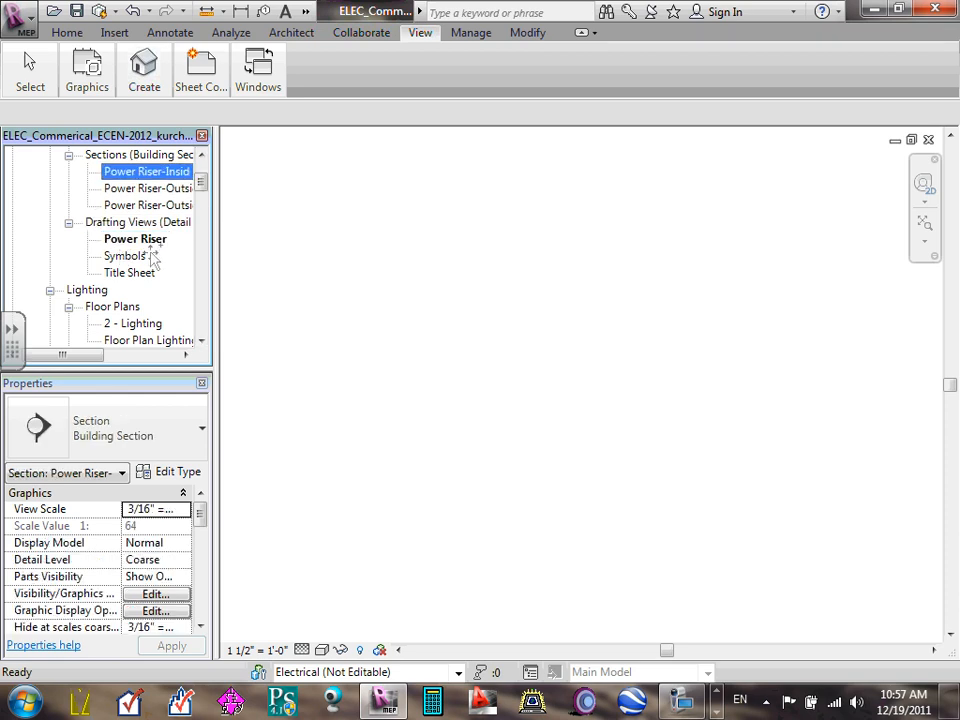
- Add the Power Riser-Inside section to sheet E3 - Power Riser and place it in the sheet's upper left area
{"action": "scroll", "coordinate": [135, 228], "scroll_direction": "down", "scroll_amount": 3}
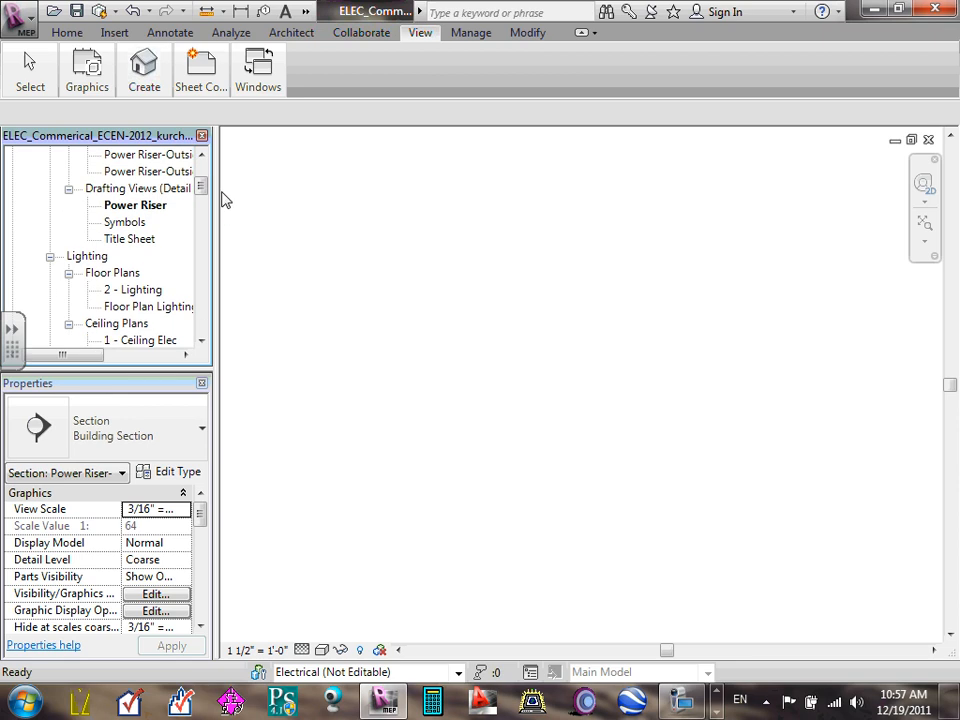
{"action": "left_click_drag", "start_coordinate": [199, 189], "coordinate": [201, 228]}
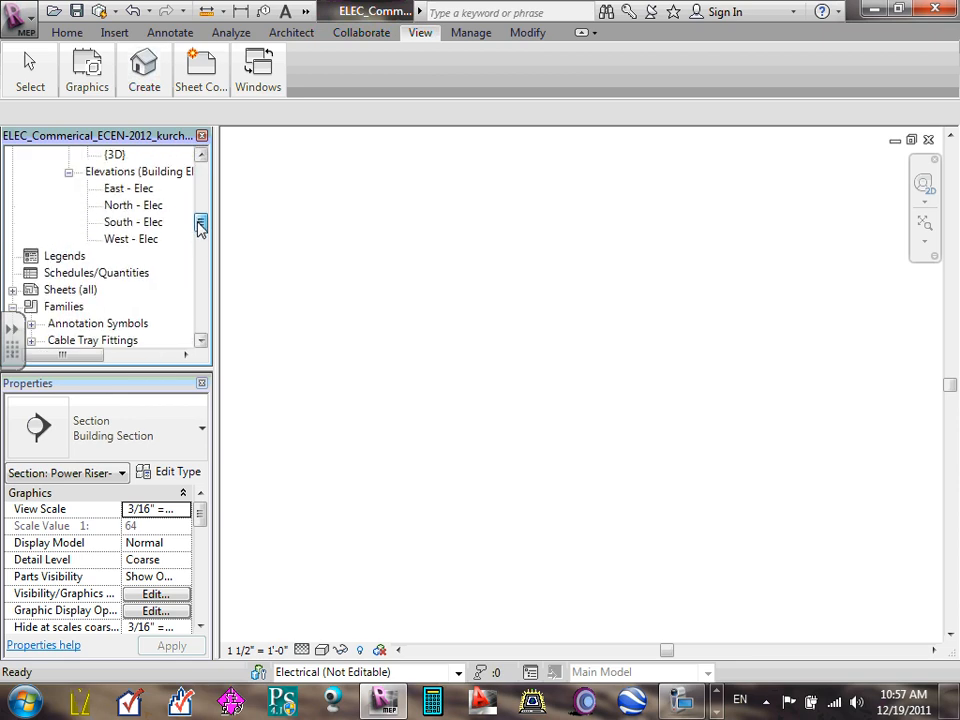
{"action": "left_click", "coordinate": [12, 289]}
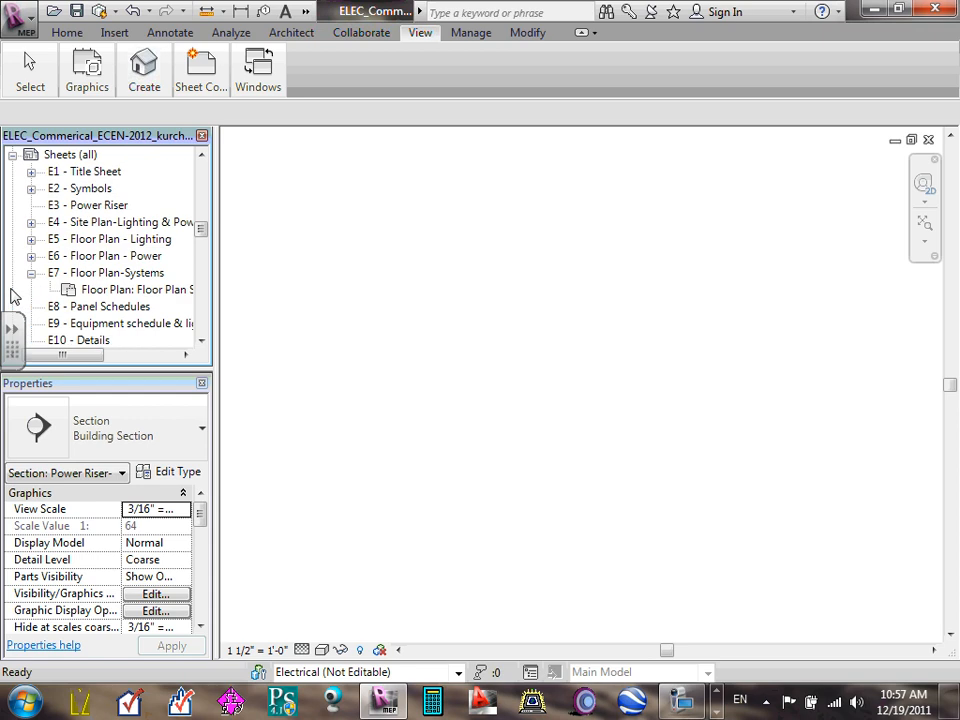
{"action": "scroll", "coordinate": [31, 278], "scroll_direction": "down", "scroll_amount": 1}
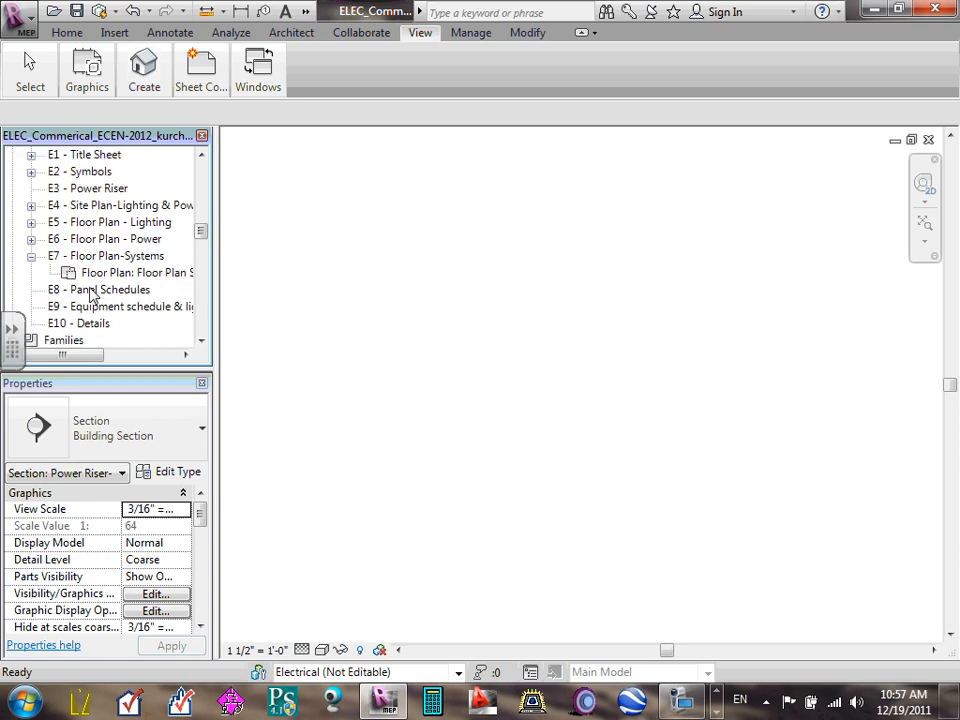
{"action": "left_click", "coordinate": [118, 188]}
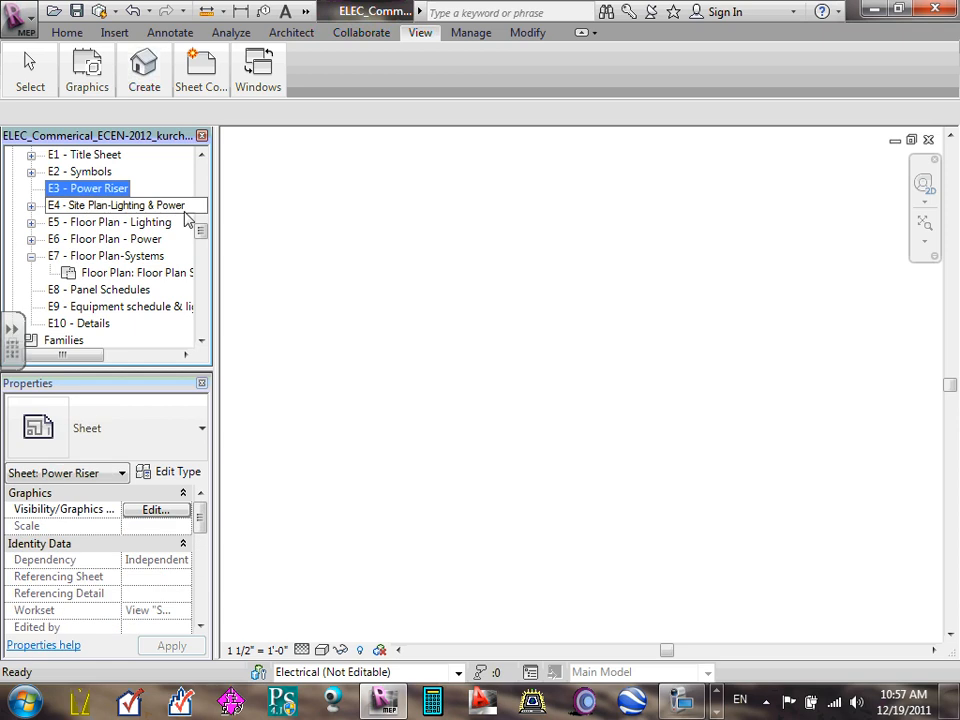
{"action": "right_click", "coordinate": [104, 194]}
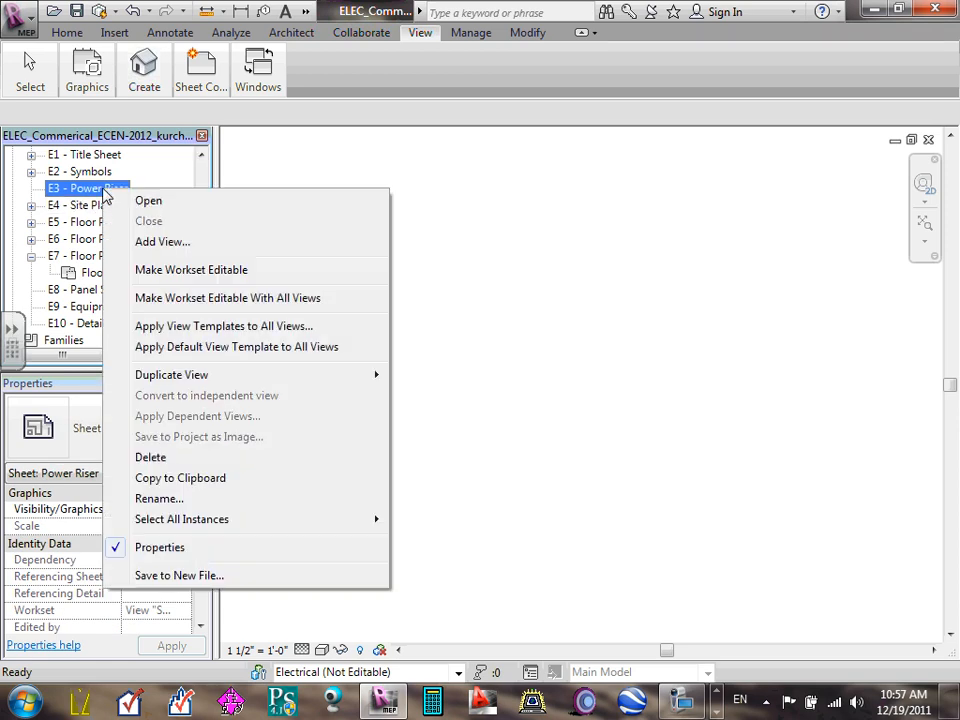
{"action": "left_click", "coordinate": [184, 247]}
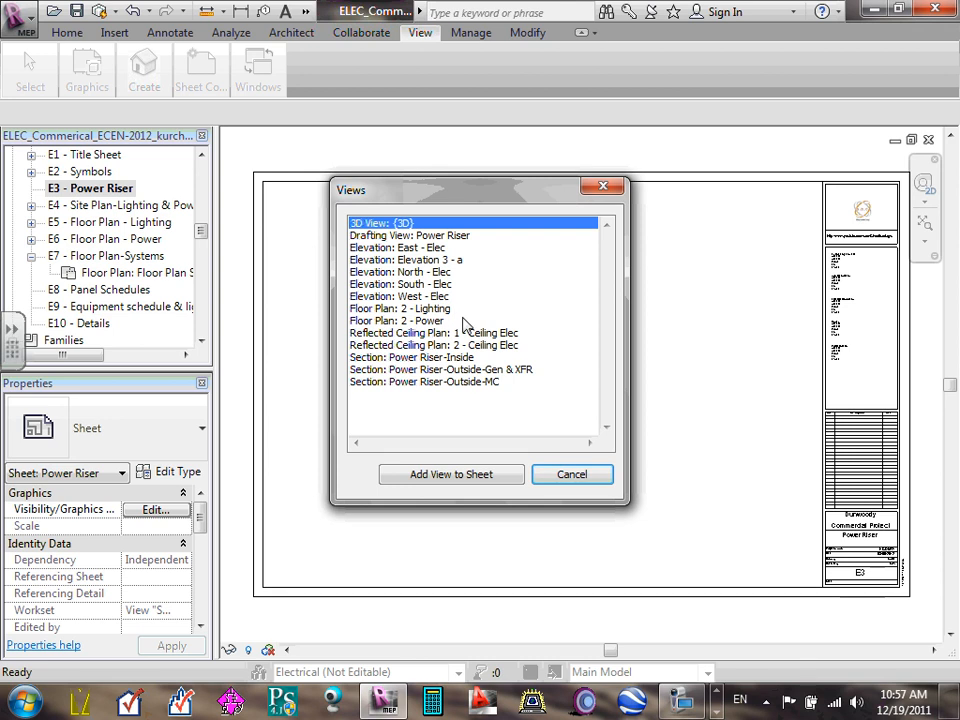
{"action": "left_click", "coordinate": [430, 358]}
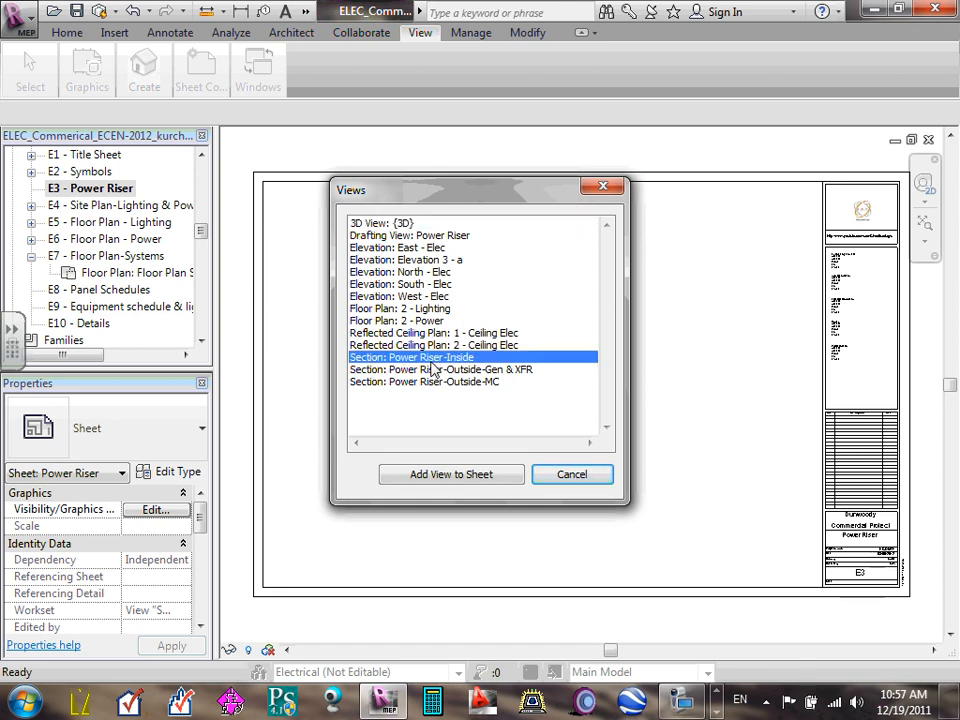
{"action": "left_click", "coordinate": [450, 381]}
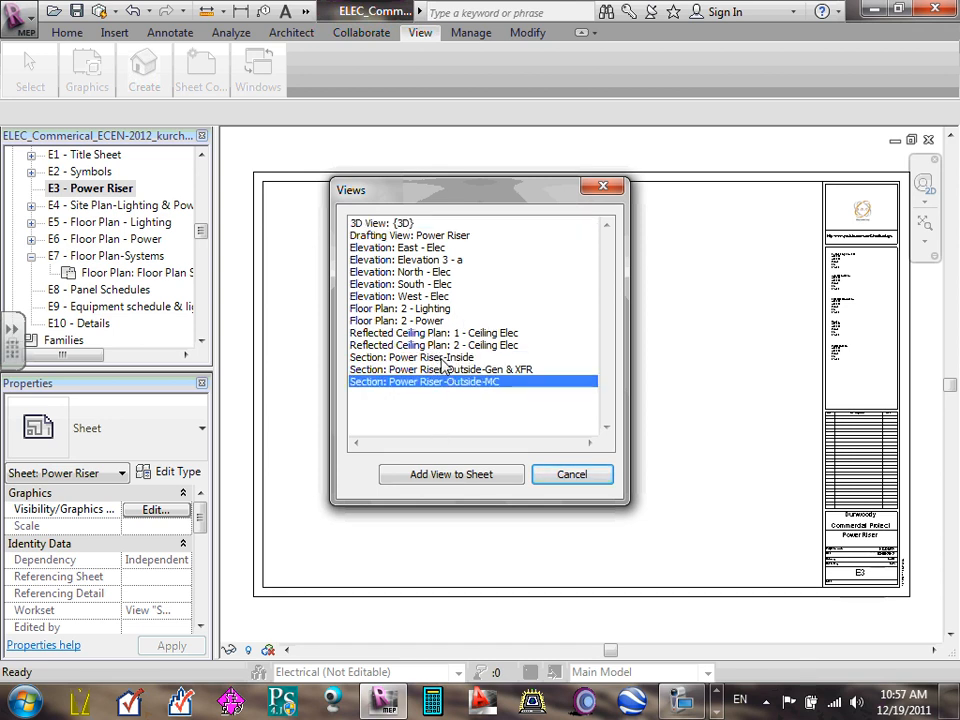
{"action": "left_click", "coordinate": [446, 358]}
{"action": "left_click", "coordinate": [446, 475]}
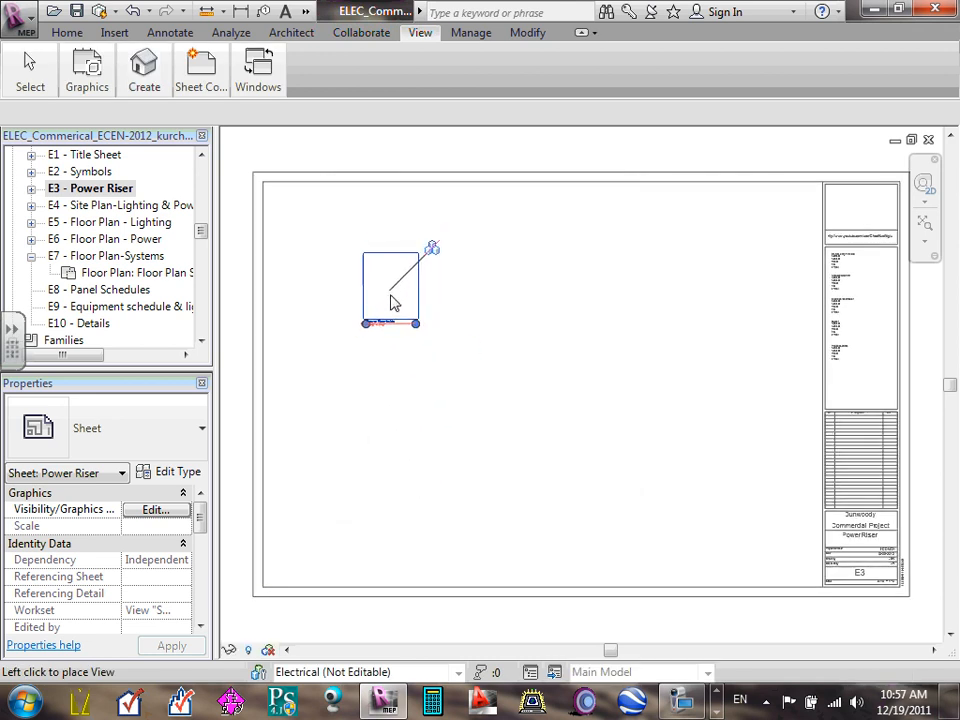
{"action": "left_click", "coordinate": [393, 290]}
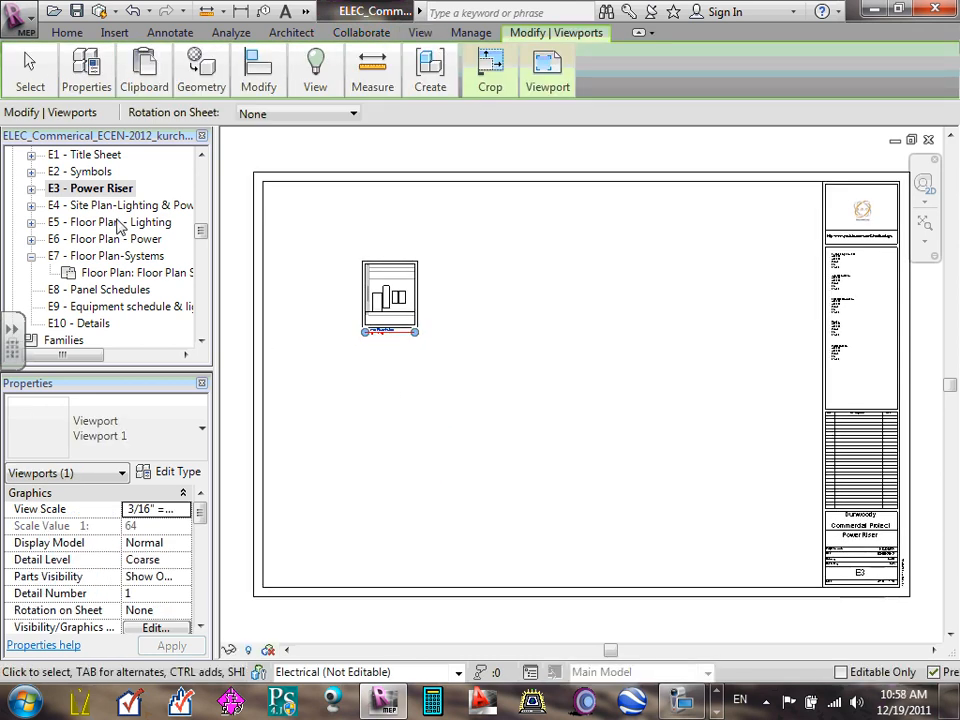
- Place the reflected ceiling plan 2 - Ceiling Elec on sheet E3 - Power Riser, beside the Power Riser-Inside section
{"action": "left_click", "coordinate": [93, 190]}
{"action": "right_click", "coordinate": [93, 190]}
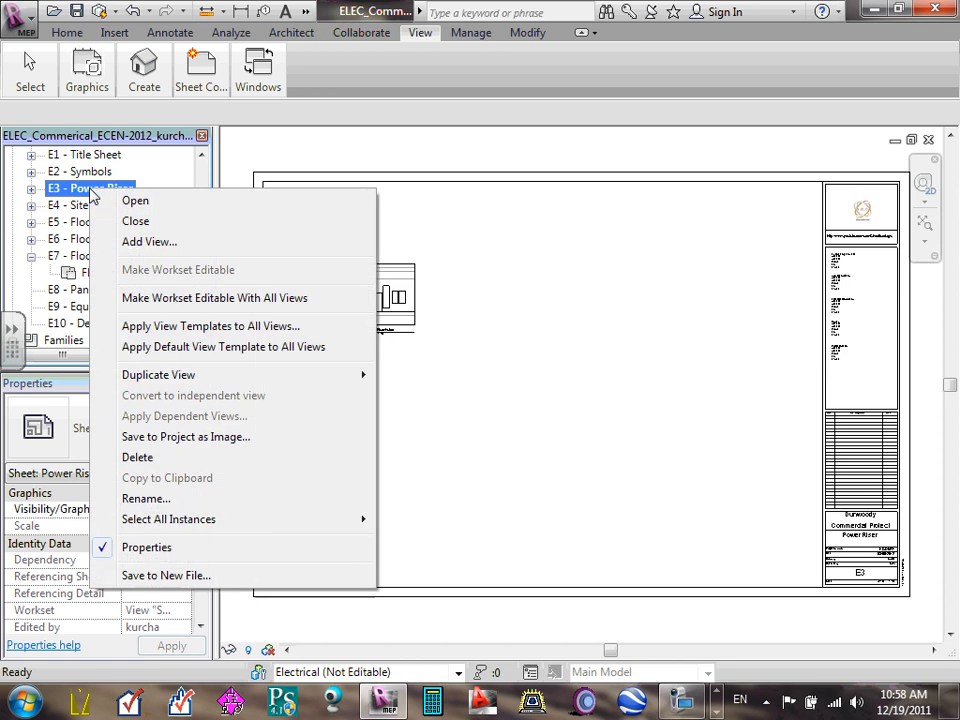
{"action": "left_click", "coordinate": [150, 241]}
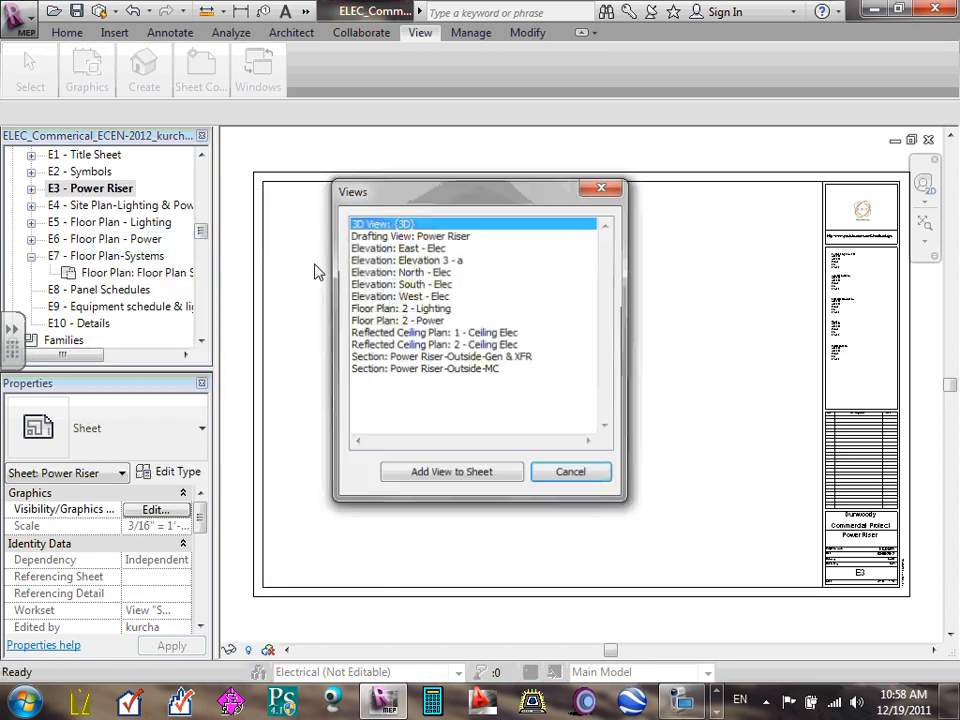
{"action": "left_click", "coordinate": [438, 345]}
{"action": "double_click", "coordinate": [438, 345]}
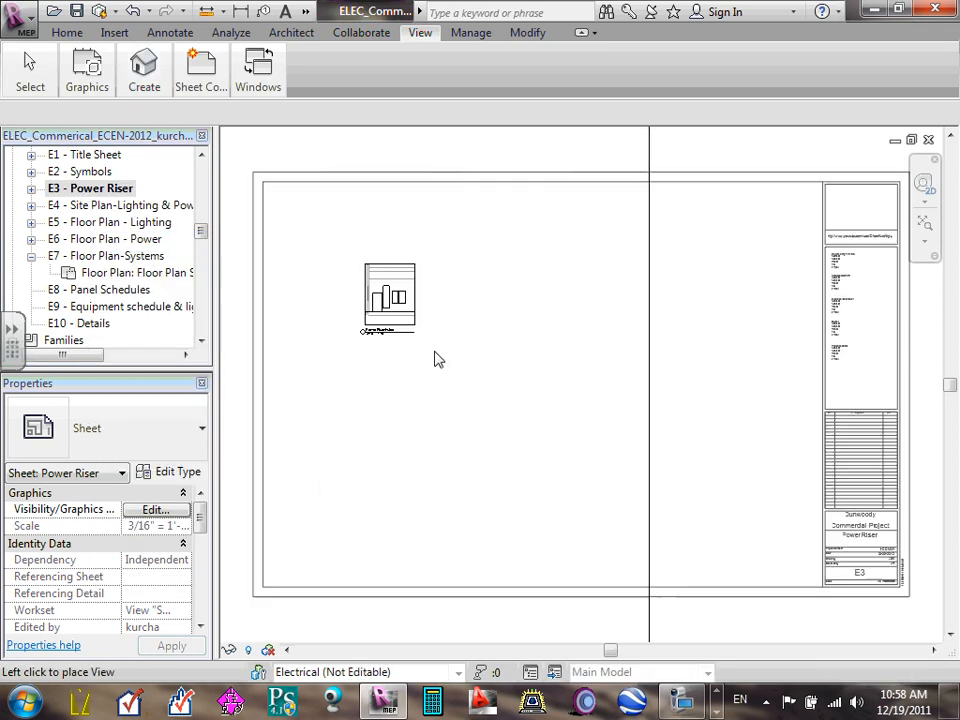
{"action": "left_click", "coordinate": [568, 425]}
{"action": "left_click", "coordinate": [624, 404]}
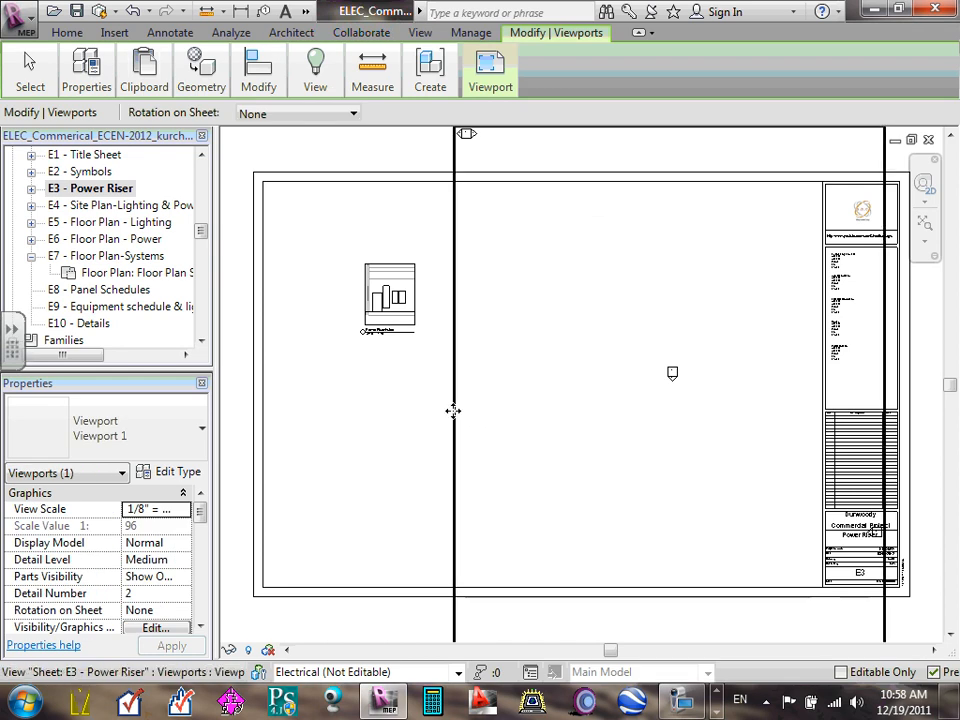
- Delete the oversized ceiling plan viewport from the Power Riser sheet
{"action": "scroll", "coordinate": [452, 407], "scroll_direction": "down", "scroll_amount": 3}
{"action": "left_click", "coordinate": [668, 567]}
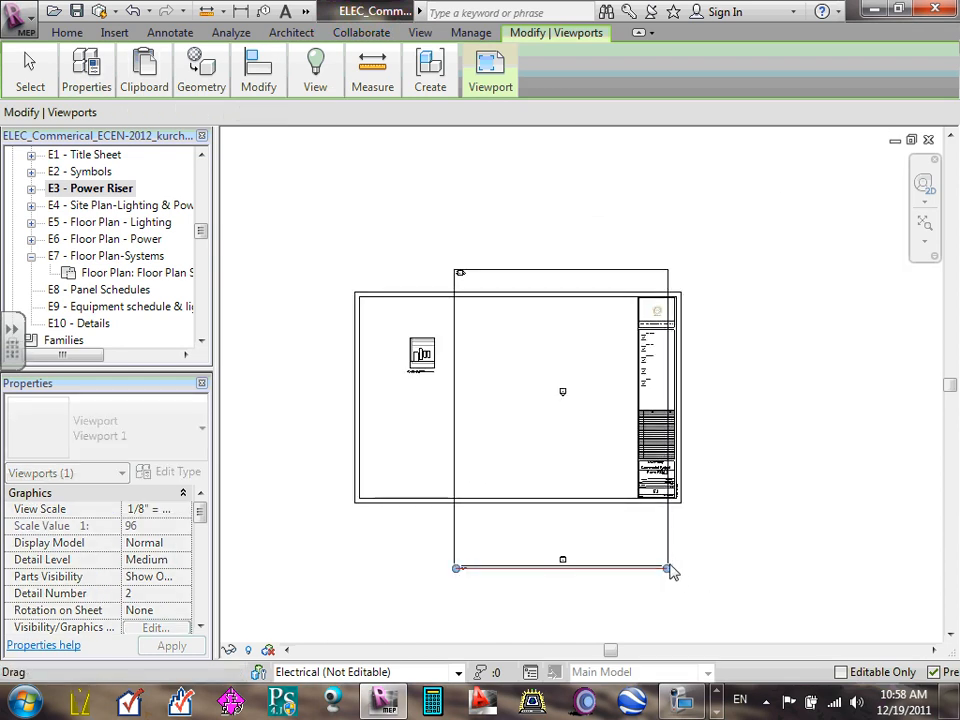
{"action": "key", "text": "Delete"}
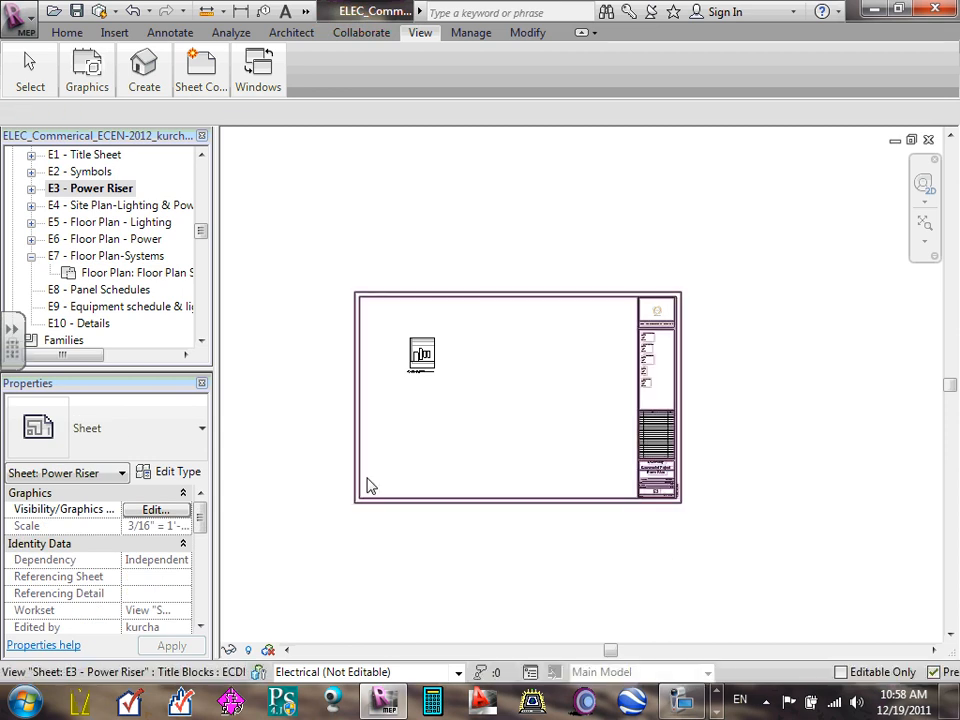
- Add the Power Riser-Outside-Gen & XFR section to sheet E3, aligned to the right of the Power Riser-Inside section
{"action": "left_click", "coordinate": [30, 189]}
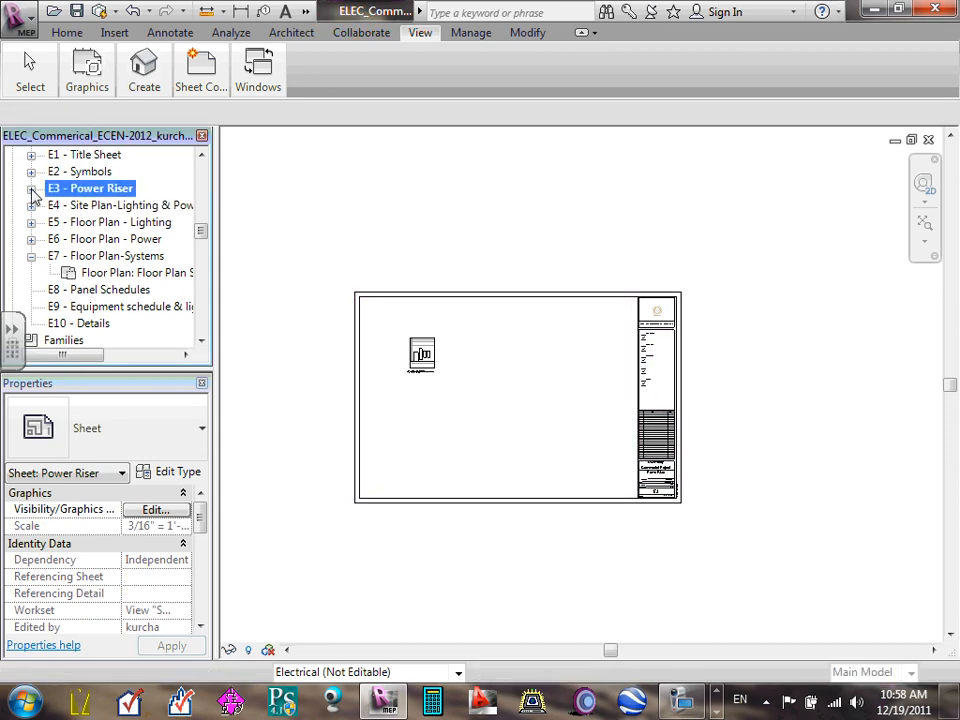
{"action": "right_click", "coordinate": [100, 193]}
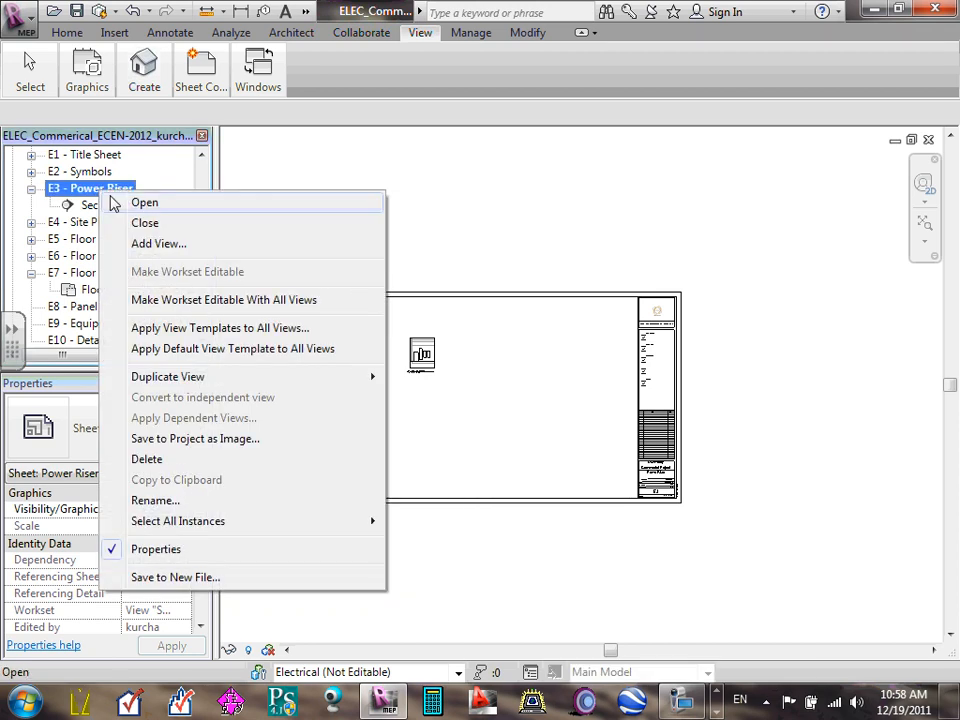
{"action": "left_click", "coordinate": [193, 244]}
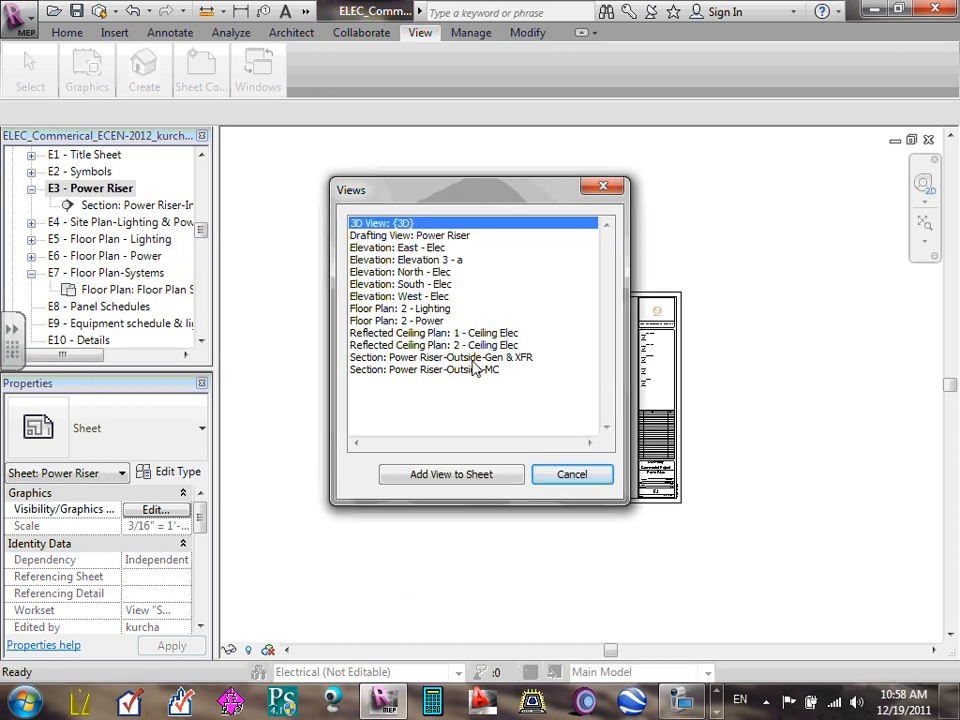
{"action": "double_click", "coordinate": [457, 359]}
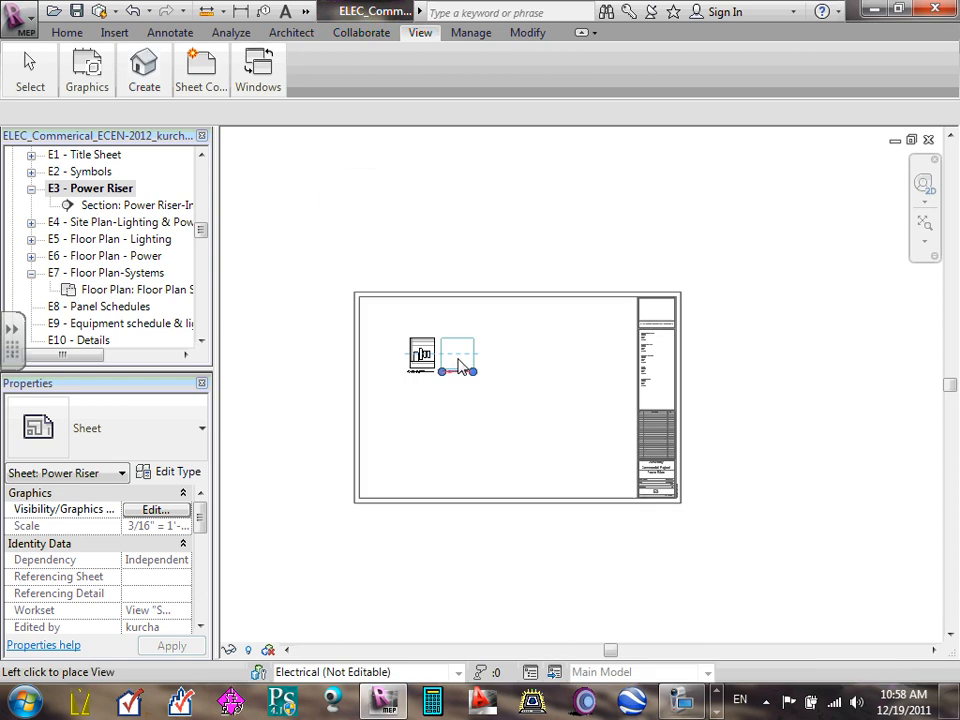
{"action": "left_click", "coordinate": [476, 365]}
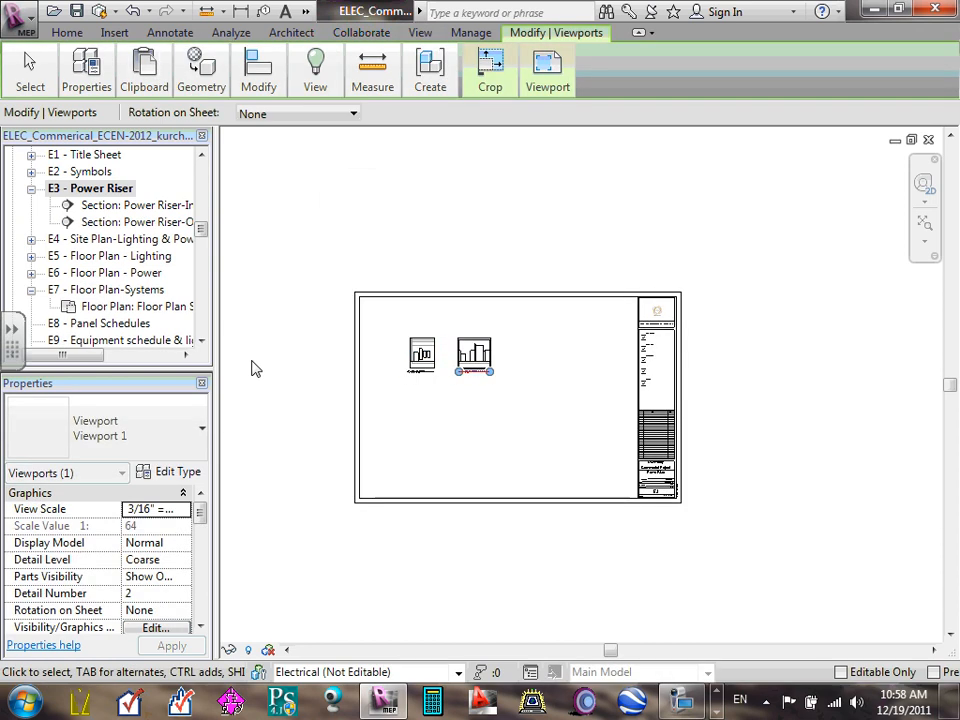
- Add the Power Riser-Outside-MC section to sheet E3, to the right of the Gen & XFR section, and deselect it
{"action": "right_click", "coordinate": [112, 190]}
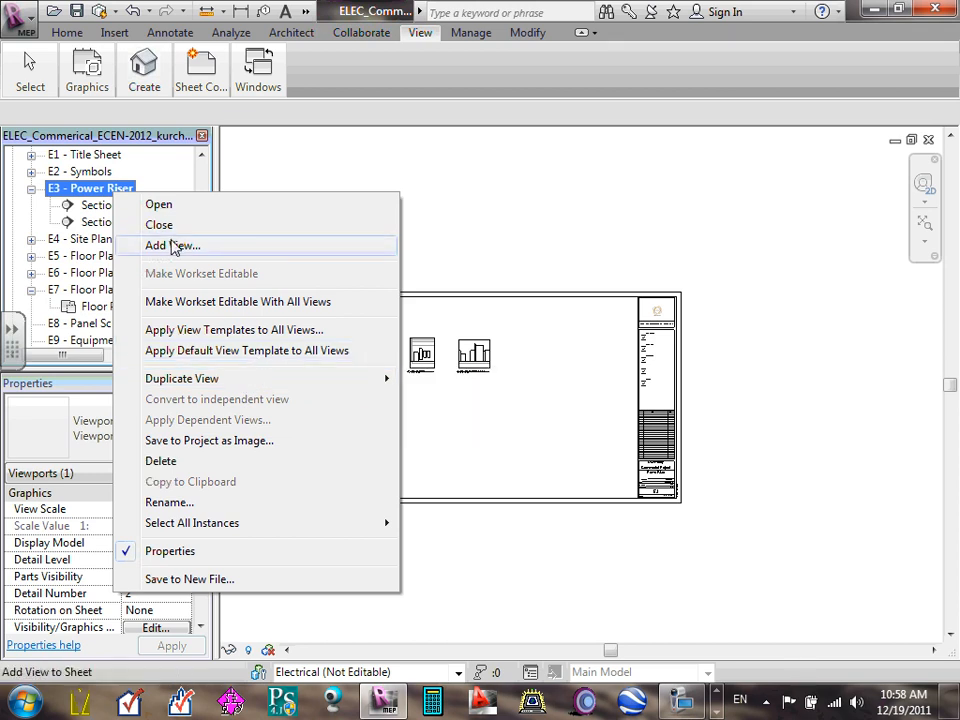
{"action": "left_click", "coordinate": [174, 246]}
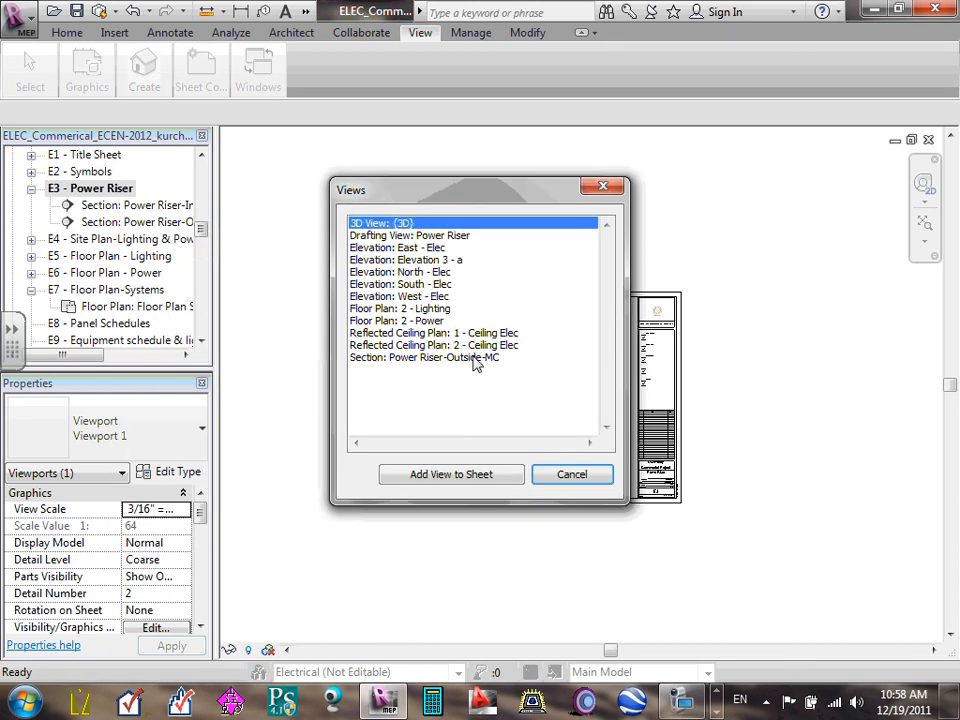
{"action": "double_click", "coordinate": [473, 359]}
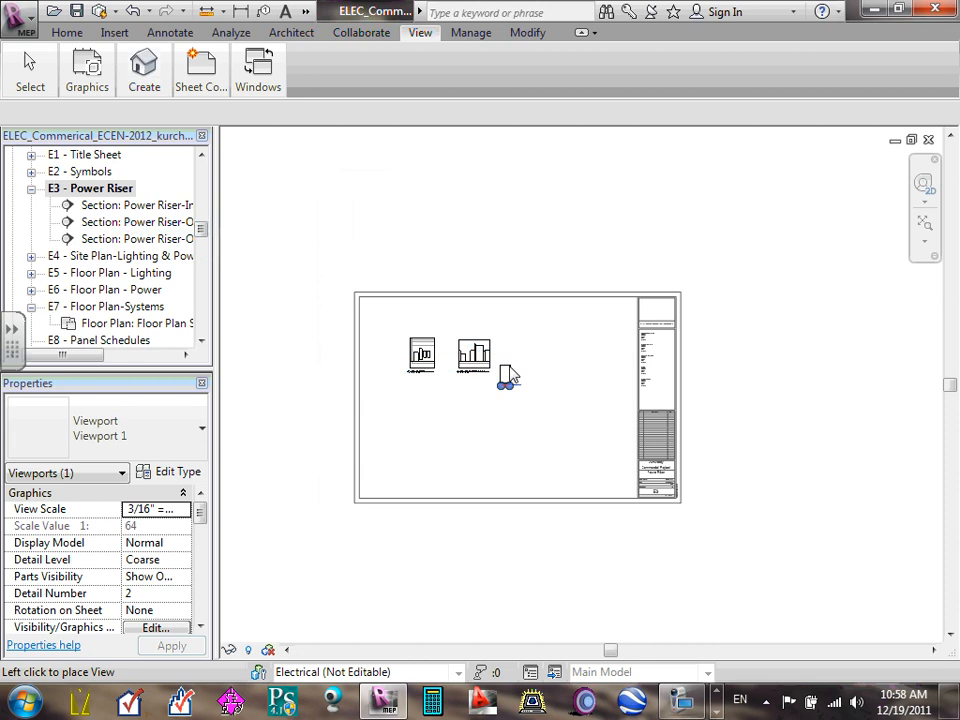
{"action": "left_click", "coordinate": [514, 366]}
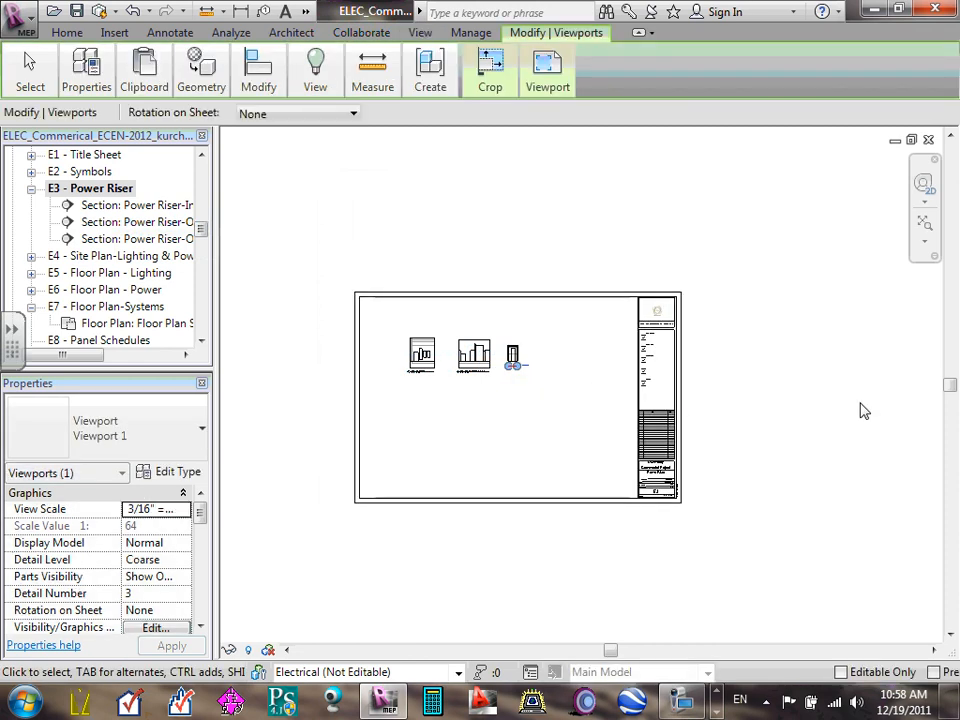
{"action": "left_click", "coordinate": [864, 411]}
- Examine the layout of the three power riser section viewports on sheet E3, from the whole sheet to a close view
{"action": "scroll", "coordinate": [660, 382], "scroll_direction": "up", "scroll_amount": 3}
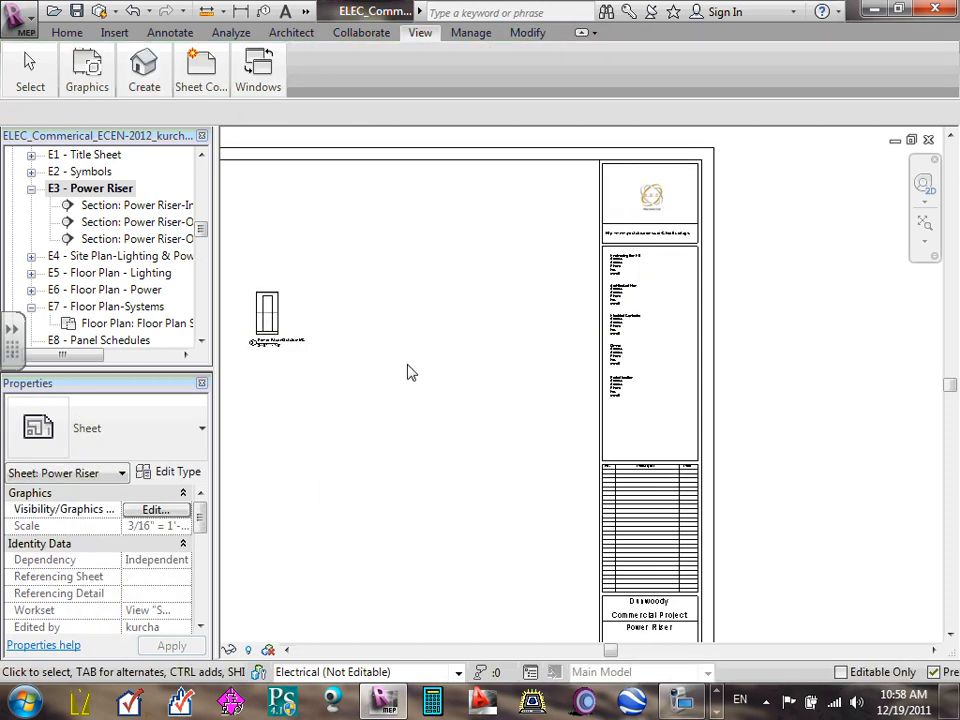
{"action": "scroll", "coordinate": [360, 370], "scroll_direction": "down", "scroll_amount": 3}
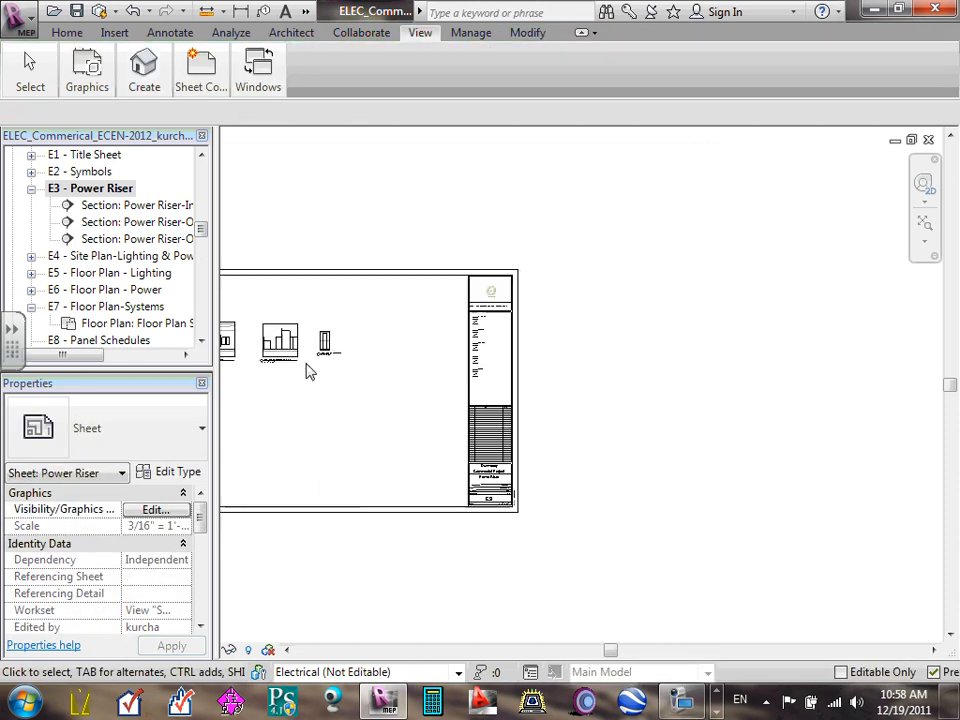
{"action": "left_click", "coordinate": [926, 244]}
{"action": "left_click", "coordinate": [846, 259]}
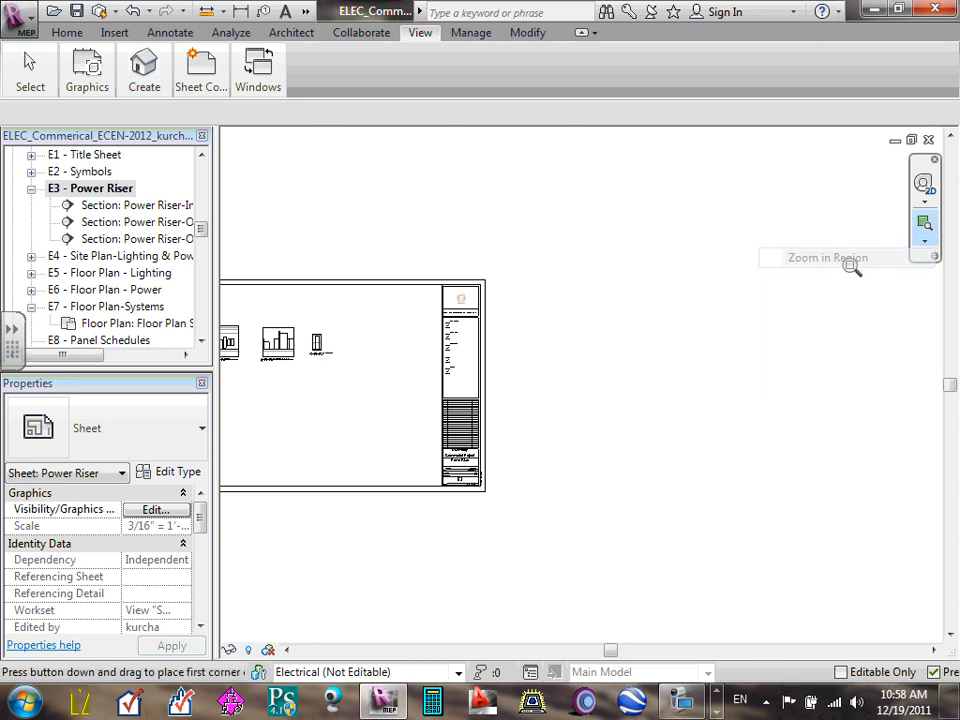
{"action": "left_click", "coordinate": [925, 240]}
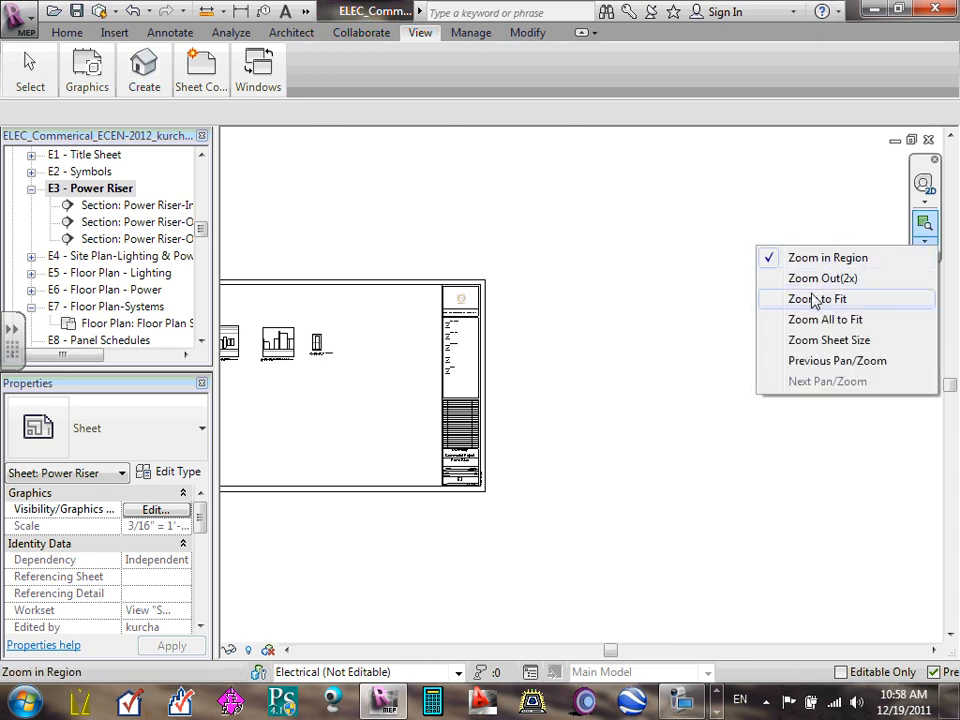
{"action": "left_click", "coordinate": [815, 299]}
{"action": "scroll", "coordinate": [452, 240], "scroll_direction": "up", "scroll_amount": 3}
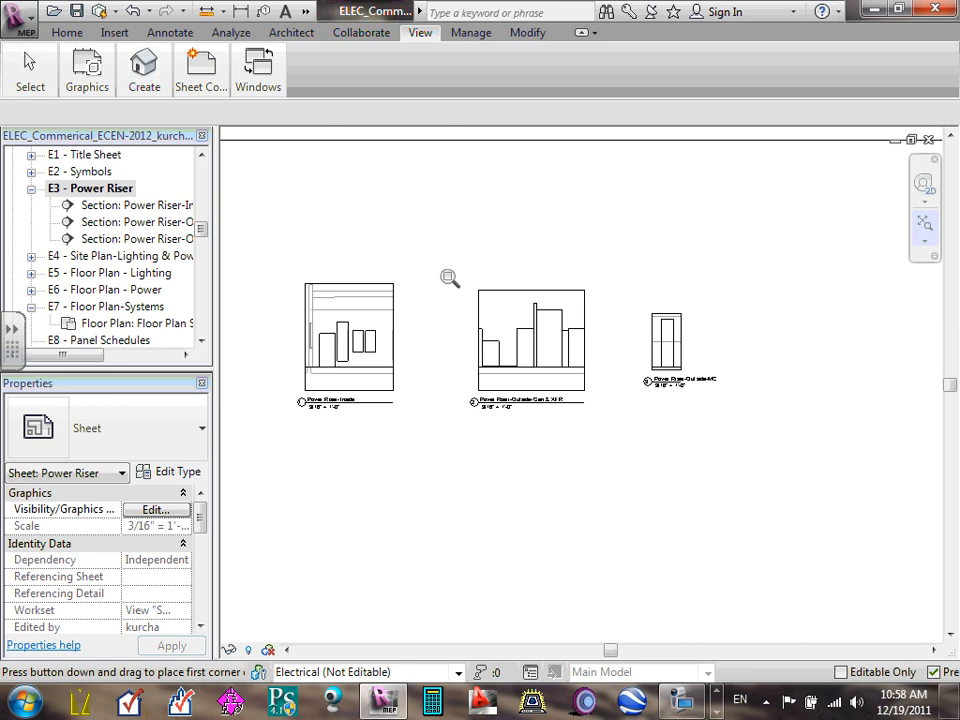
{"action": "left_click_drag", "start_coordinate": [249, 243], "coordinate": [758, 544]}
{"action": "scroll", "coordinate": [726, 538], "scroll_direction": "down", "scroll_amount": 1}
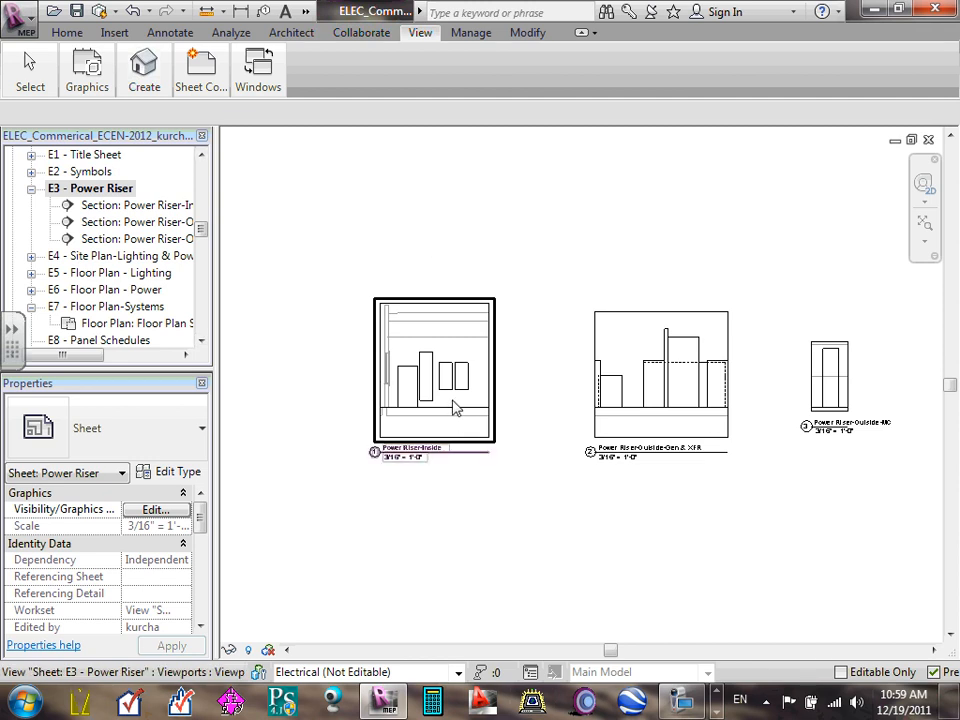
{"action": "scroll", "coordinate": [460, 335], "scroll_direction": "down", "scroll_amount": 3}
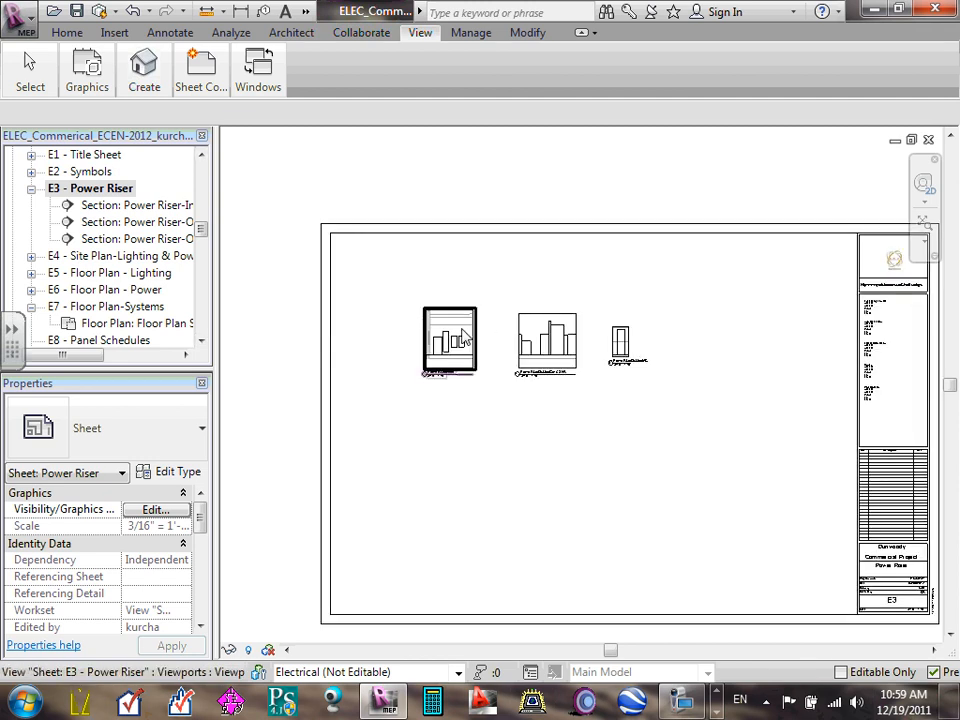
- Move the Power Riser-Inside viewport down out of the row and shift the Power Riser-Outside-Gen & XFR viewport into its former place
{"action": "left_click", "coordinate": [463, 318]}
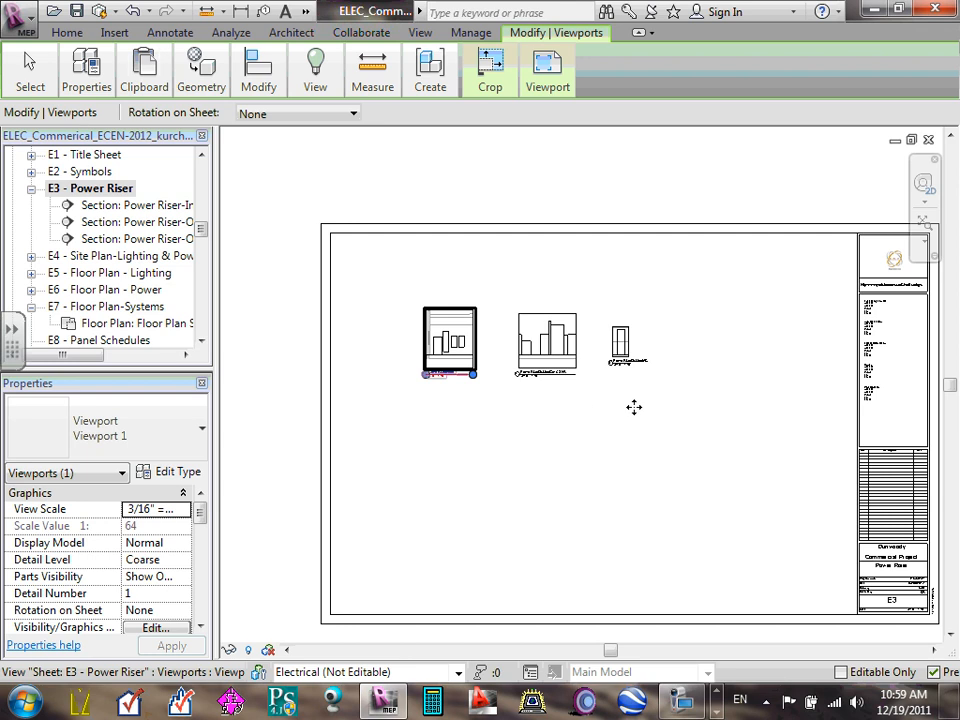
{"action": "left_click_drag", "start_coordinate": [634, 407], "coordinate": [690, 423]}
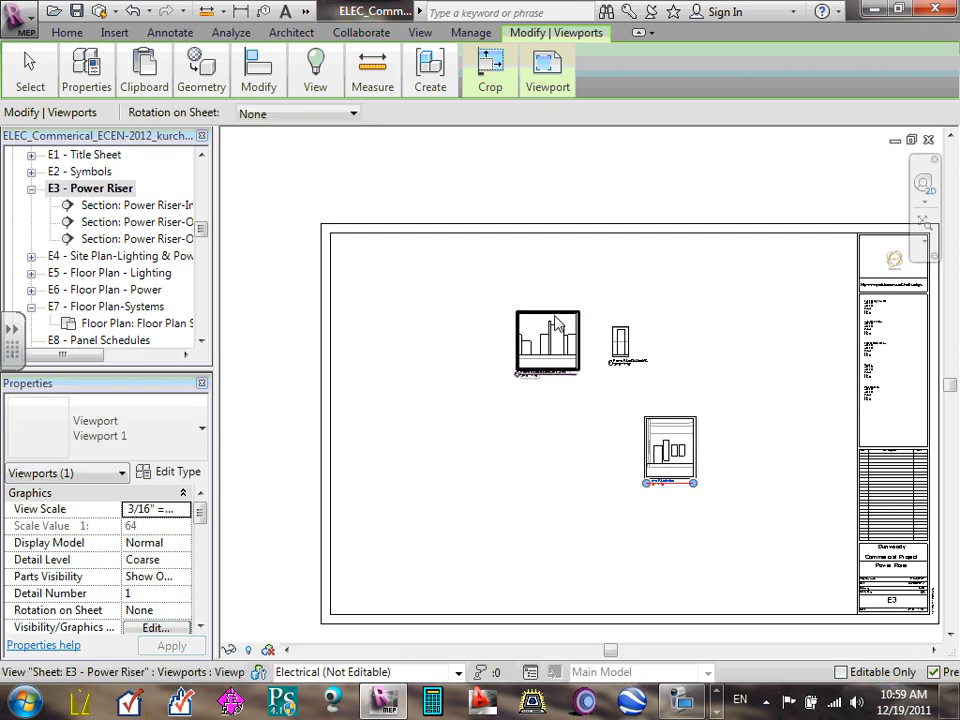
{"action": "left_click", "coordinate": [554, 332]}
{"action": "scroll", "coordinate": [622, 336], "scroll_direction": "up", "scroll_amount": 2}
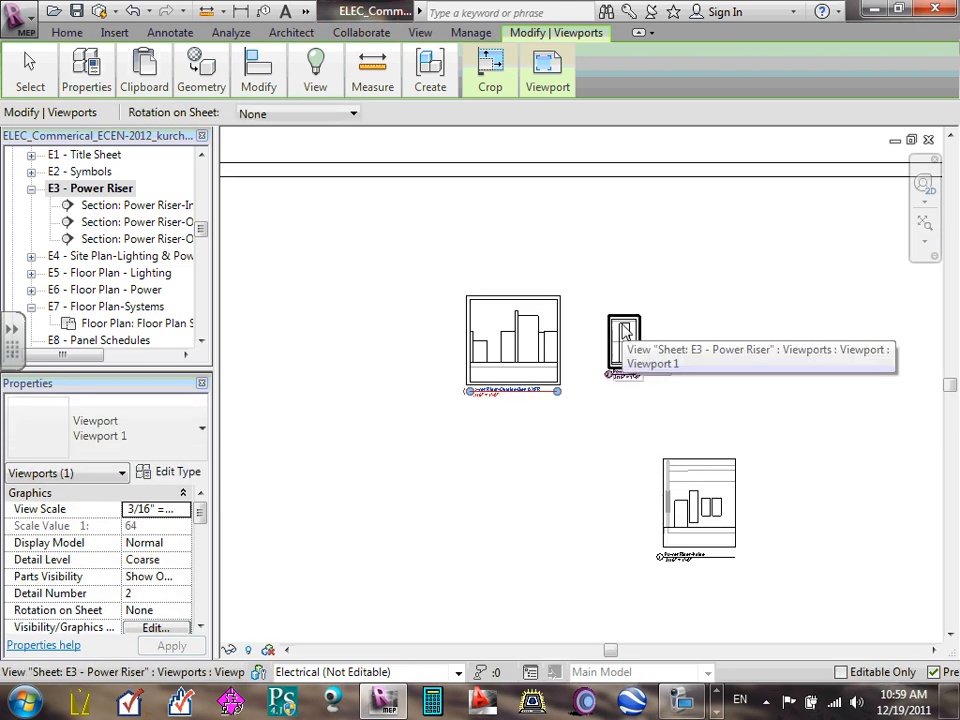
{"action": "left_click_drag", "start_coordinate": [523, 302], "coordinate": [325, 306]}
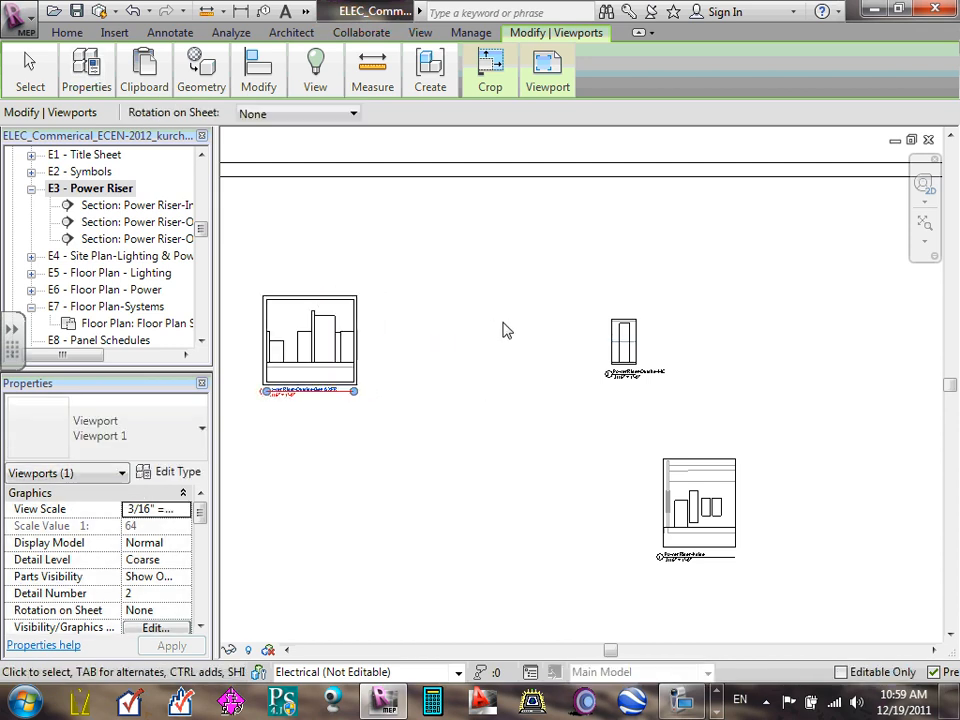
- Move the Power Riser-Outside-MC viewport next to Gen & XFR and bring the Power Riser-Inside viewport back into line to their right
{"action": "left_click", "coordinate": [621, 340]}
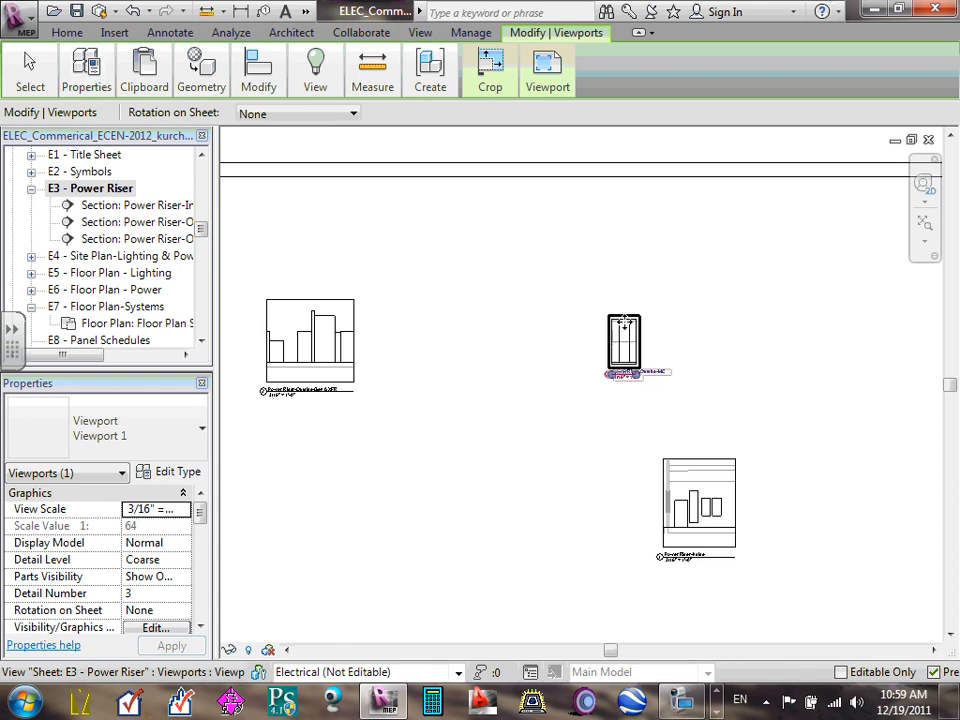
{"action": "left_click_drag", "start_coordinate": [621, 340], "coordinate": [407, 325]}
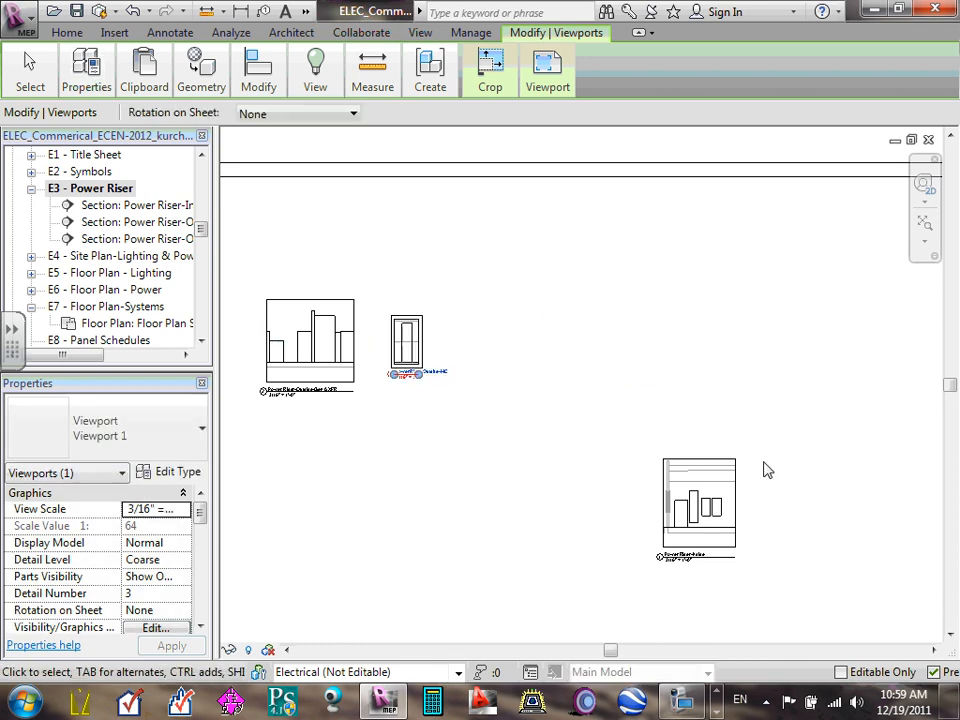
{"action": "left_click", "coordinate": [702, 463]}
{"action": "left_click_drag", "start_coordinate": [696, 440], "coordinate": [549, 297]}
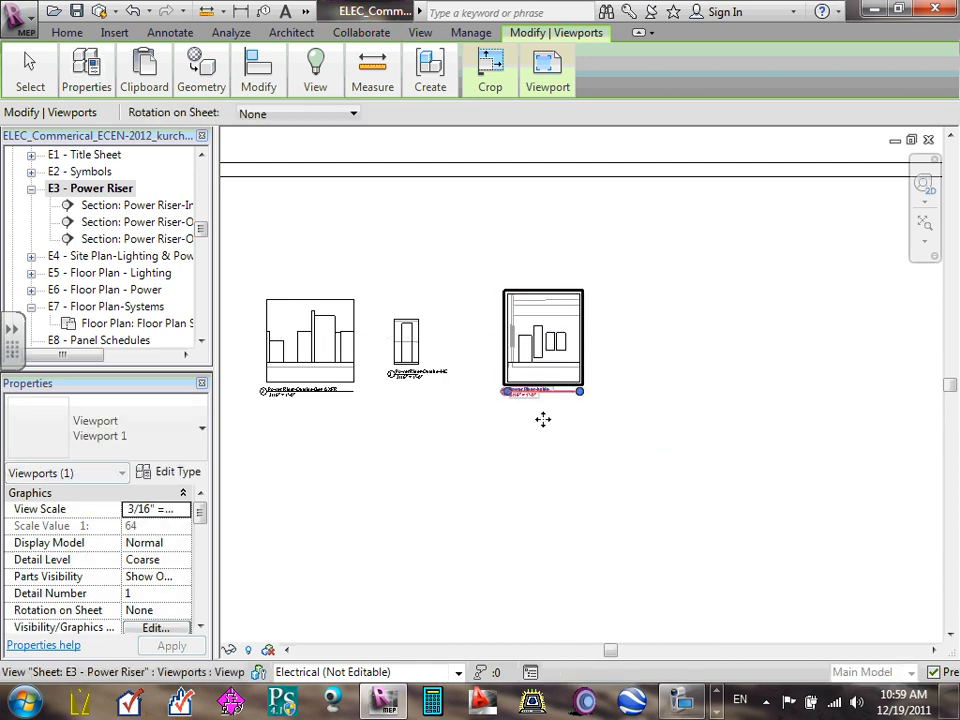
- Examine the rearranged section viewports and their titles up close, ending on the Power Riser-Inside viewport
{"action": "scroll", "coordinate": [544, 420], "scroll_direction": "down", "scroll_amount": 2}
{"action": "scroll", "coordinate": [435, 410], "scroll_direction": "up", "scroll_amount": 2}
{"action": "scroll", "coordinate": [427, 405], "scroll_direction": "up", "scroll_amount": 2}
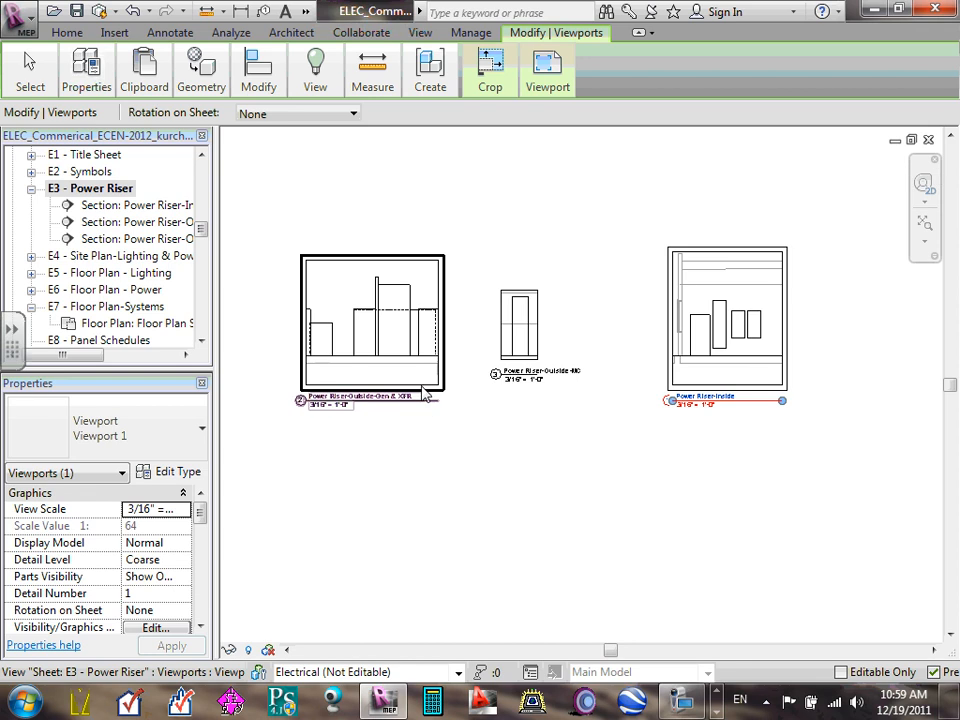
{"action": "scroll", "coordinate": [418, 383], "scroll_direction": "up", "scroll_amount": 2}
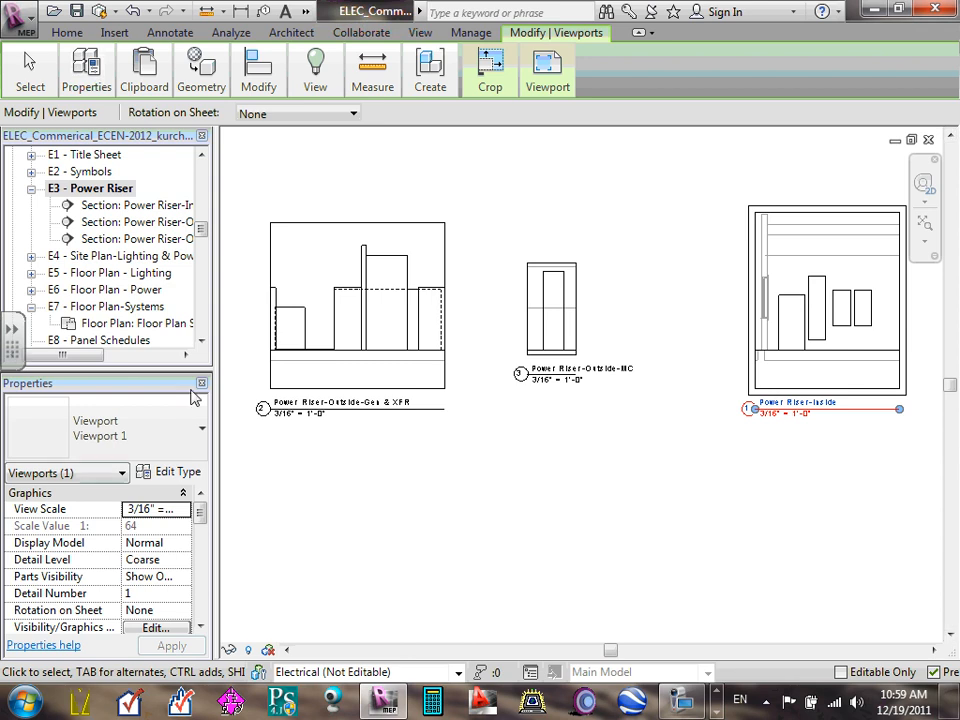
{"action": "left_click", "coordinate": [390, 259]}
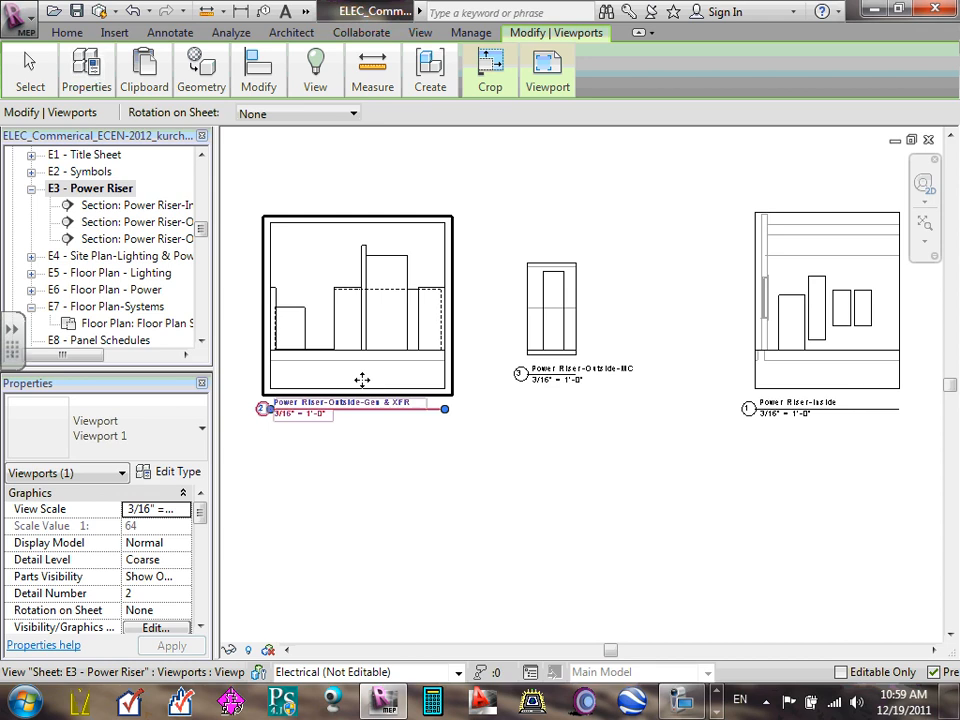
{"action": "left_click", "coordinate": [630, 602]}
{"action": "scroll", "coordinate": [445, 335], "scroll_direction": "down", "scroll_amount": 3}
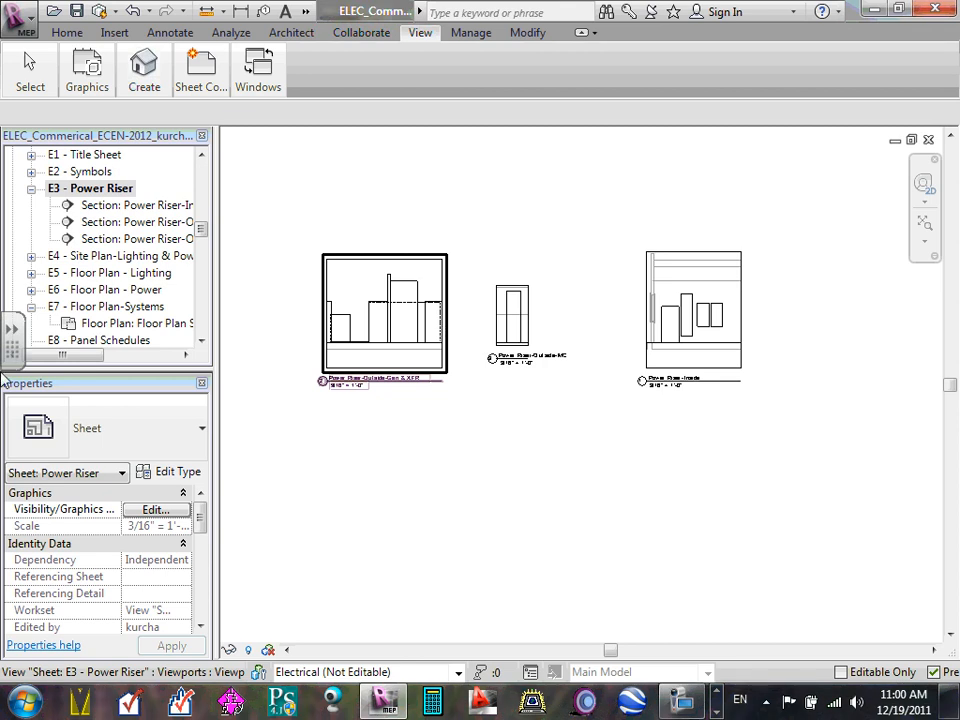
{"action": "scroll", "coordinate": [700, 385], "scroll_direction": "up", "scroll_amount": 5}
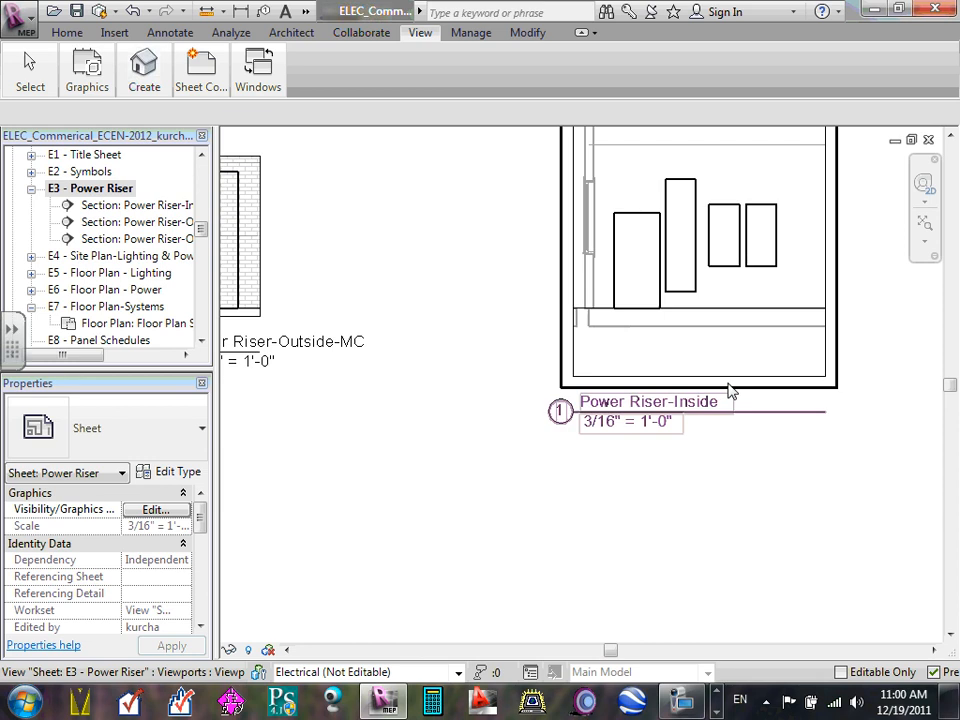
{"action": "left_click", "coordinate": [734, 376]}
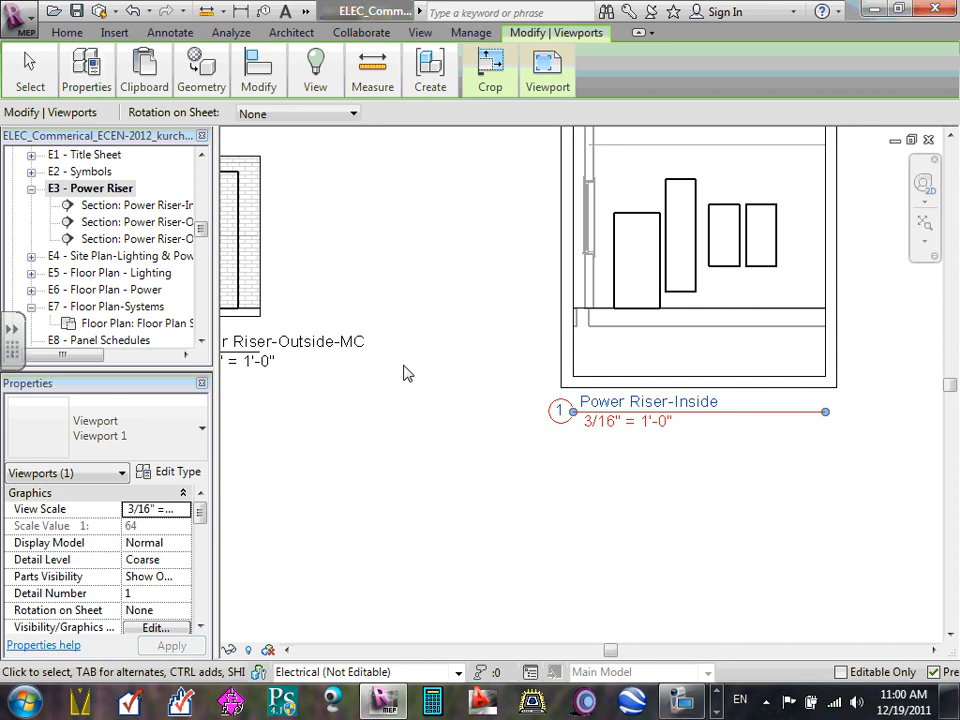
- Open the Power Riser-Inside section view and check which geometry belongs to the linked architectural model
{"action": "double_click", "coordinate": [117, 208]}
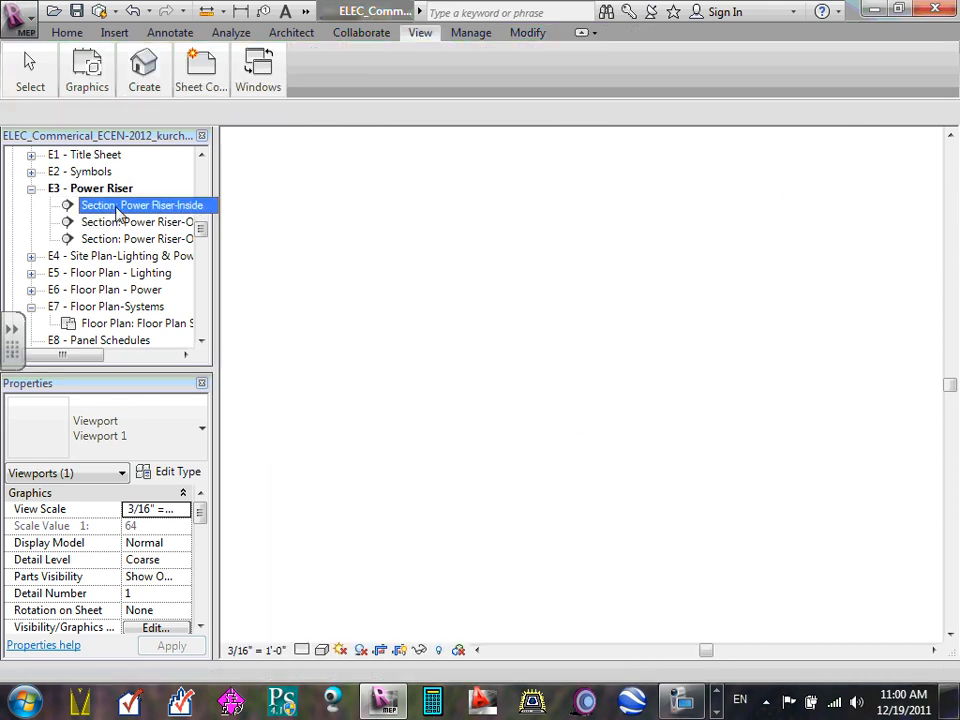
{"action": "scroll", "coordinate": [560, 448], "scroll_direction": "up", "scroll_amount": 3}
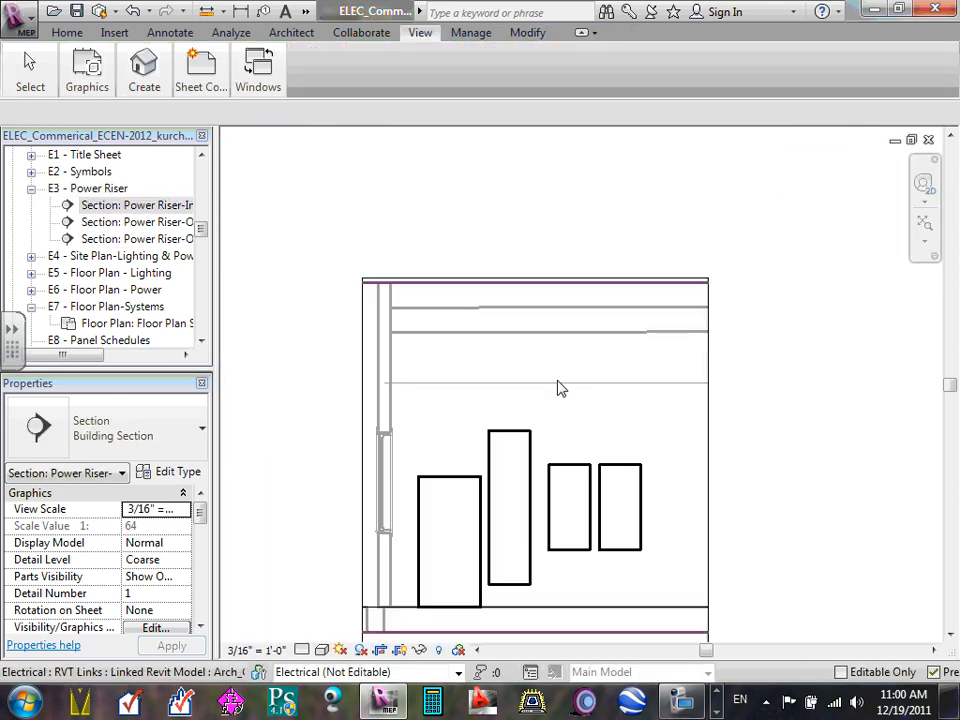
{"action": "left_click", "coordinate": [553, 321]}
{"action": "scroll", "coordinate": [552, 386], "scroll_direction": "down", "scroll_amount": 2}
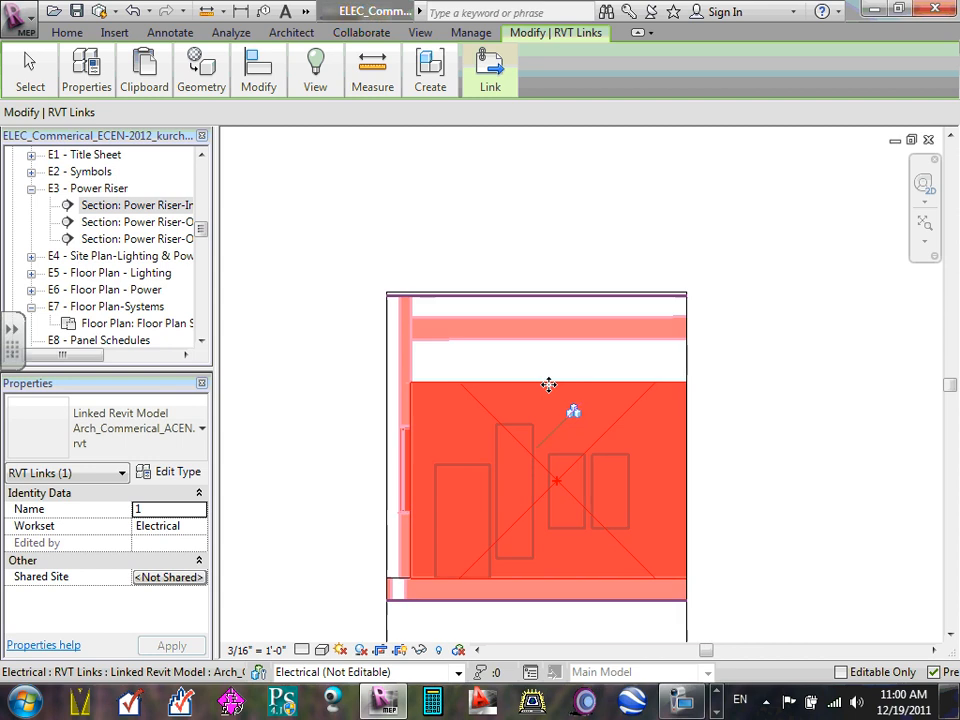
{"action": "scroll", "coordinate": [556, 386], "scroll_direction": "up", "scroll_amount": 2}
{"action": "key", "text": "Escape"}
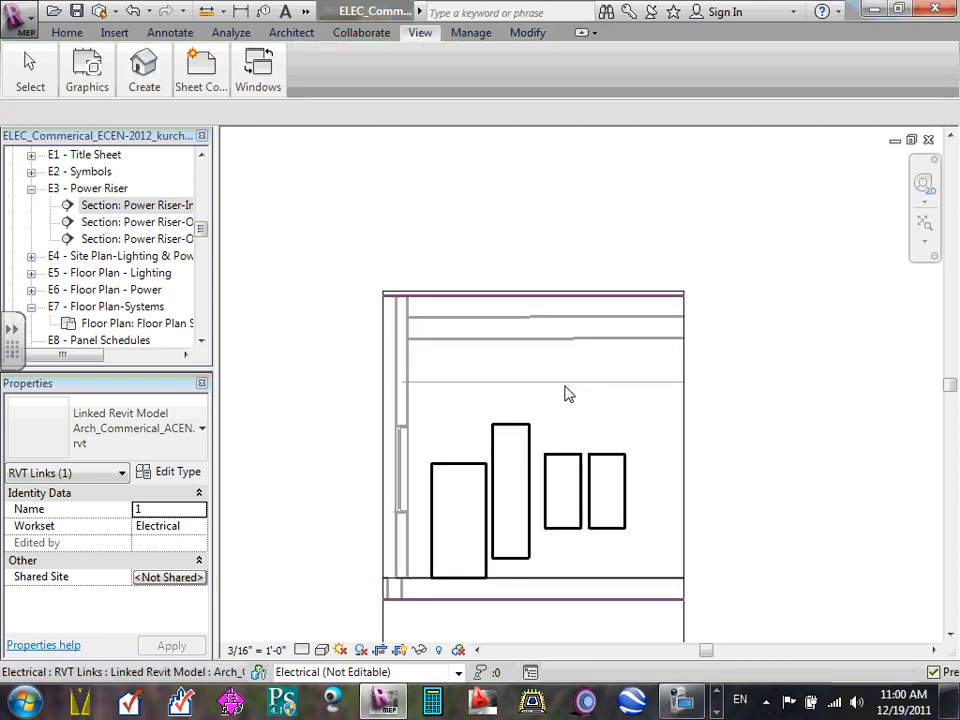
{"action": "left_click", "coordinate": [630, 585]}
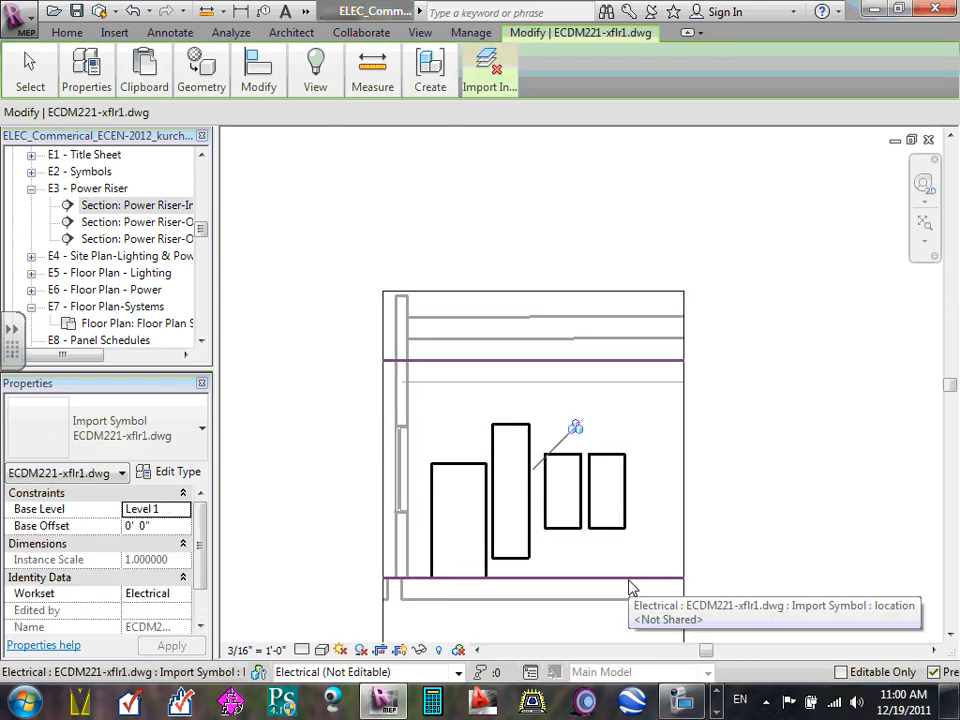
{"action": "right_click", "coordinate": [630, 585]}
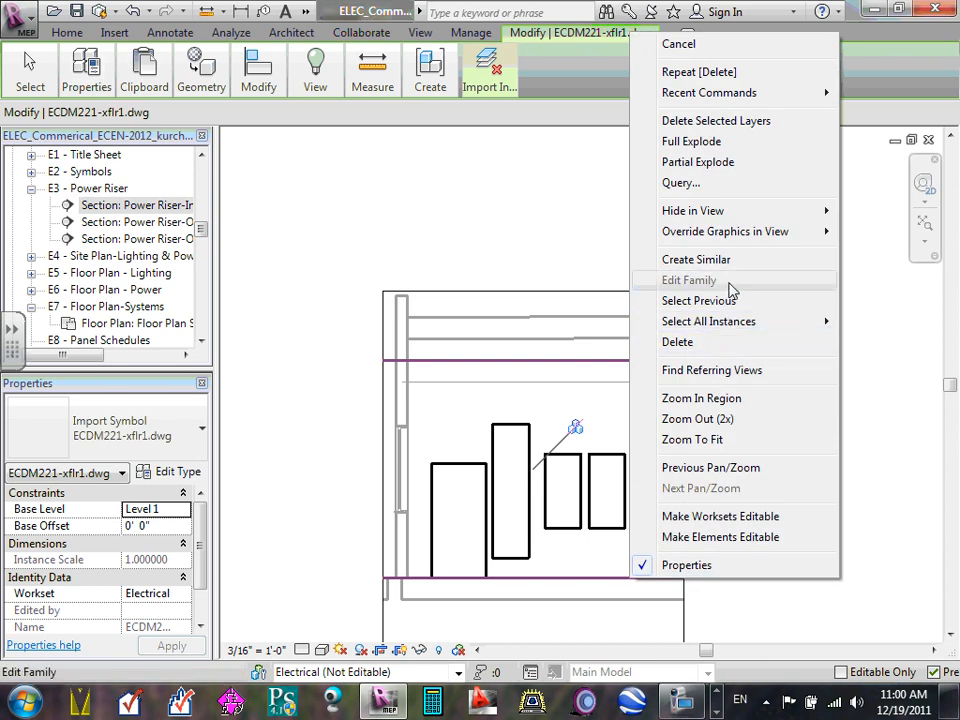
{"action": "mouse_move", "coordinate": [736, 212]}
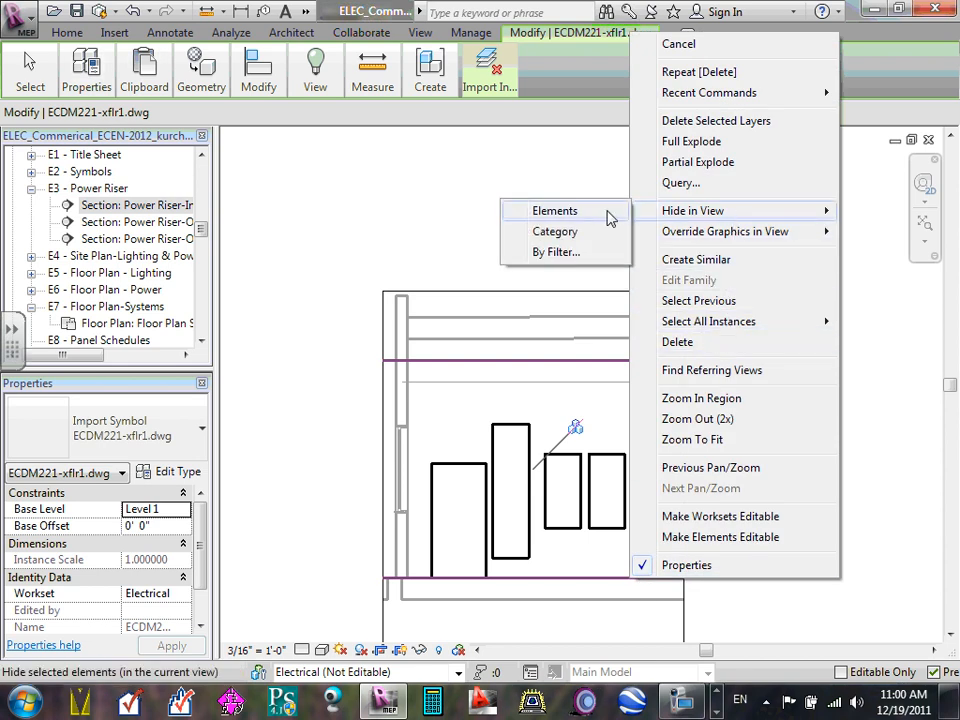
{"action": "left_click", "coordinate": [310, 215]}
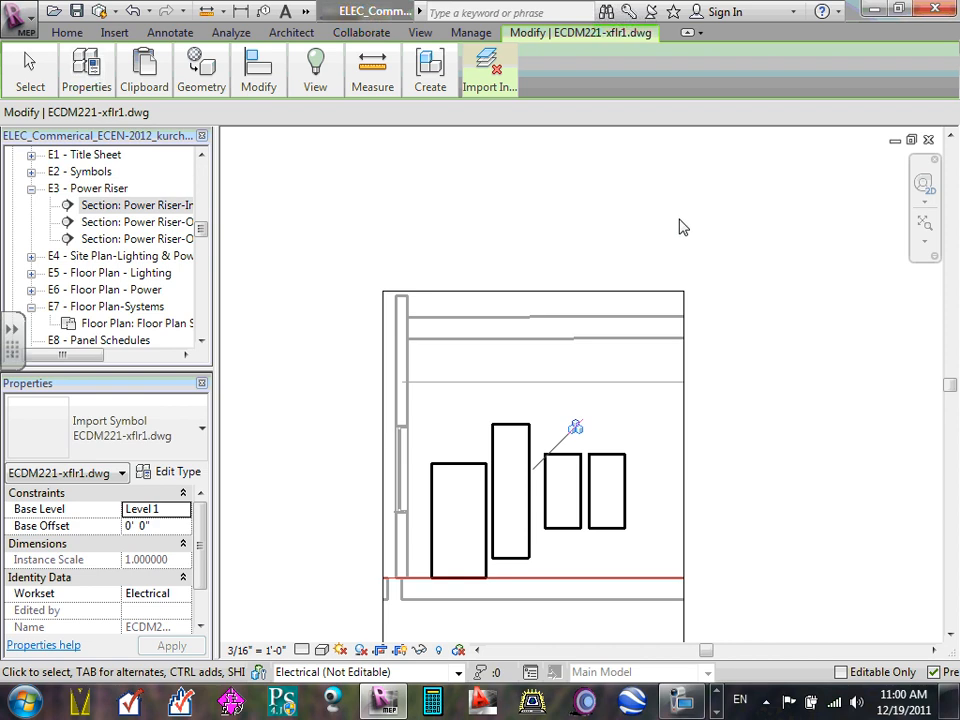
- Return to sheet E3 - Power Riser to check the three section viewports, and clear the DWG import selection
{"action": "double_click", "coordinate": [72, 189]}
{"action": "scroll", "coordinate": [540, 410], "scroll_direction": "down", "scroll_amount": 3}
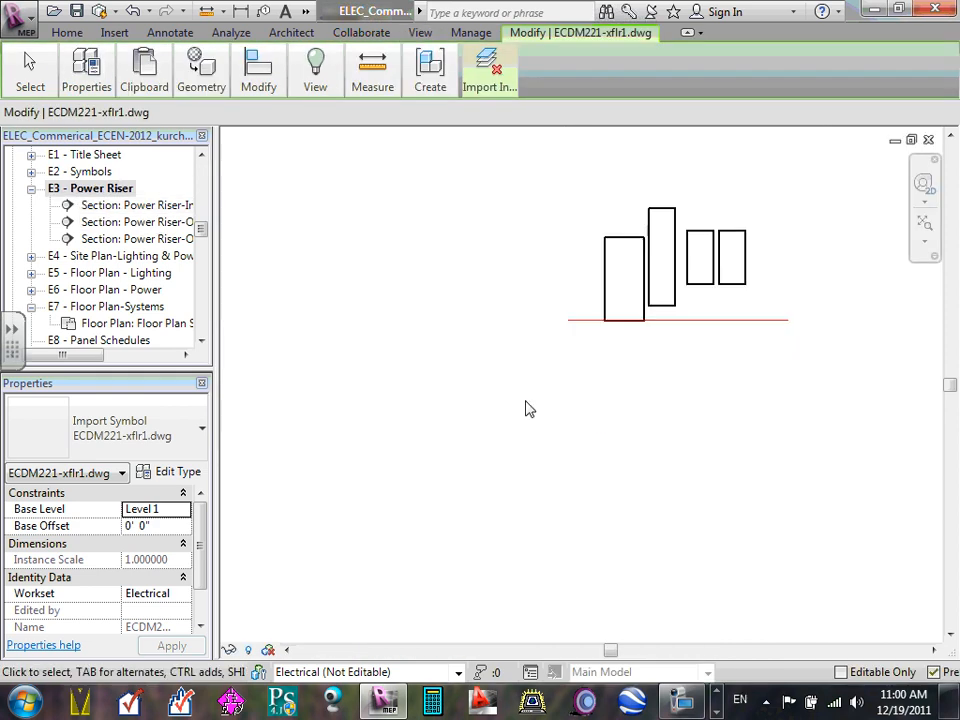
{"action": "scroll", "coordinate": [444, 403], "scroll_direction": "down", "scroll_amount": 4}
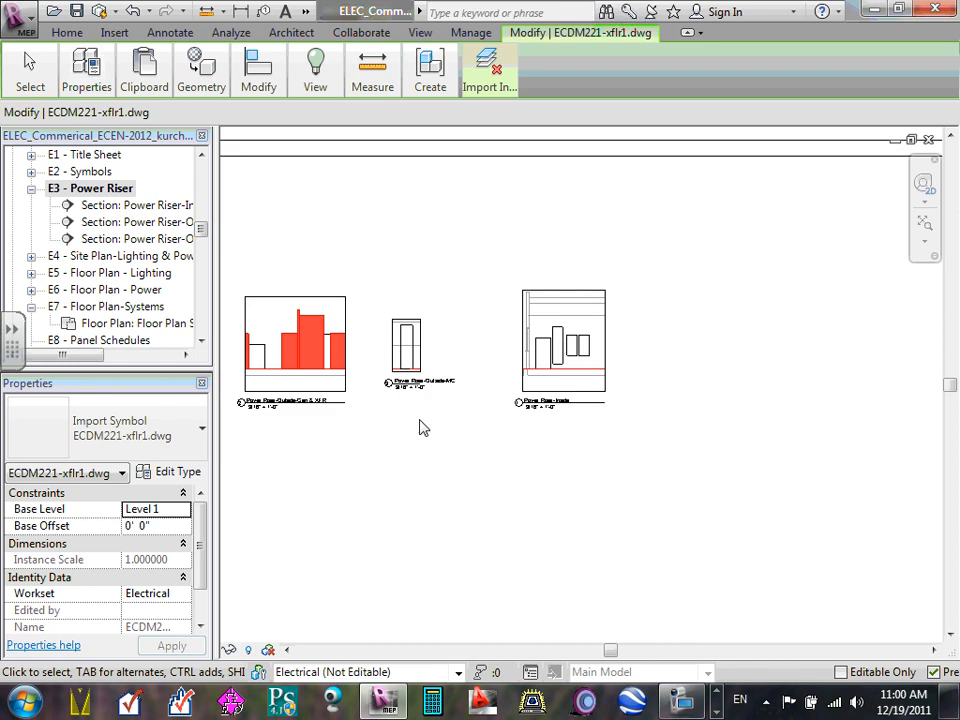
{"action": "left_click", "coordinate": [424, 446]}
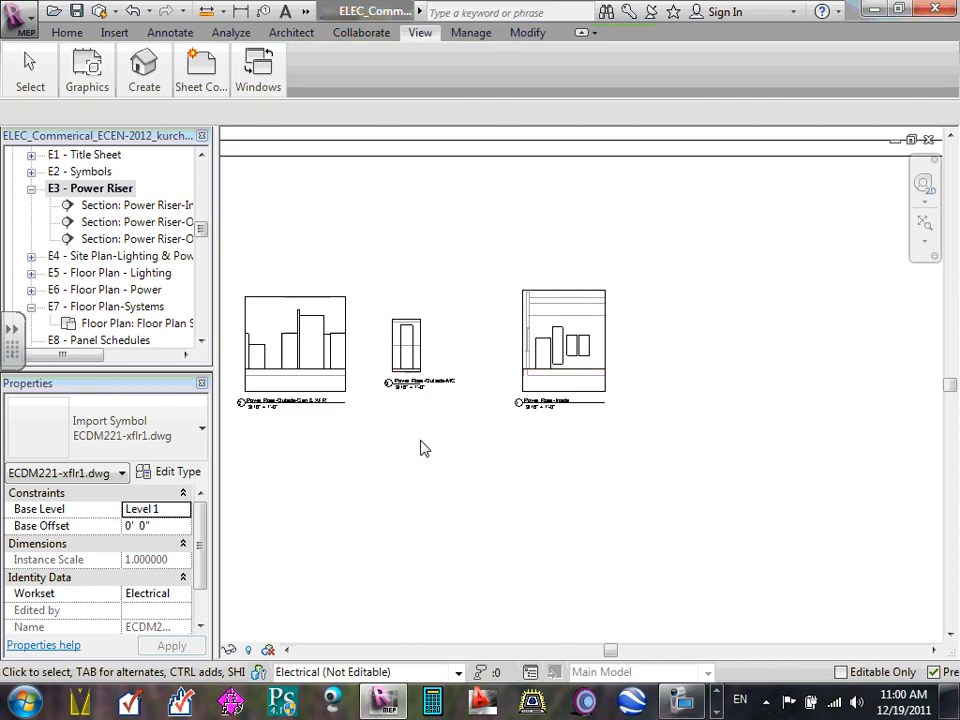
- Open the Power Riser-Inside section view and hide its crop boundary in that view
{"action": "left_click", "coordinate": [283, 89]}
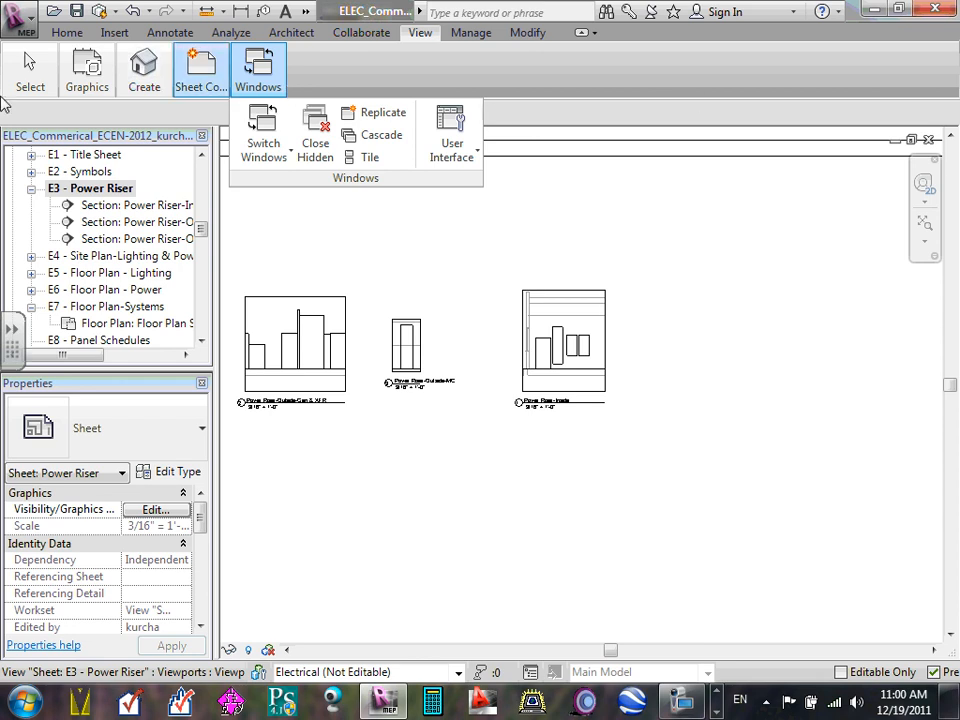
{"action": "left_click", "coordinate": [140, 212]}
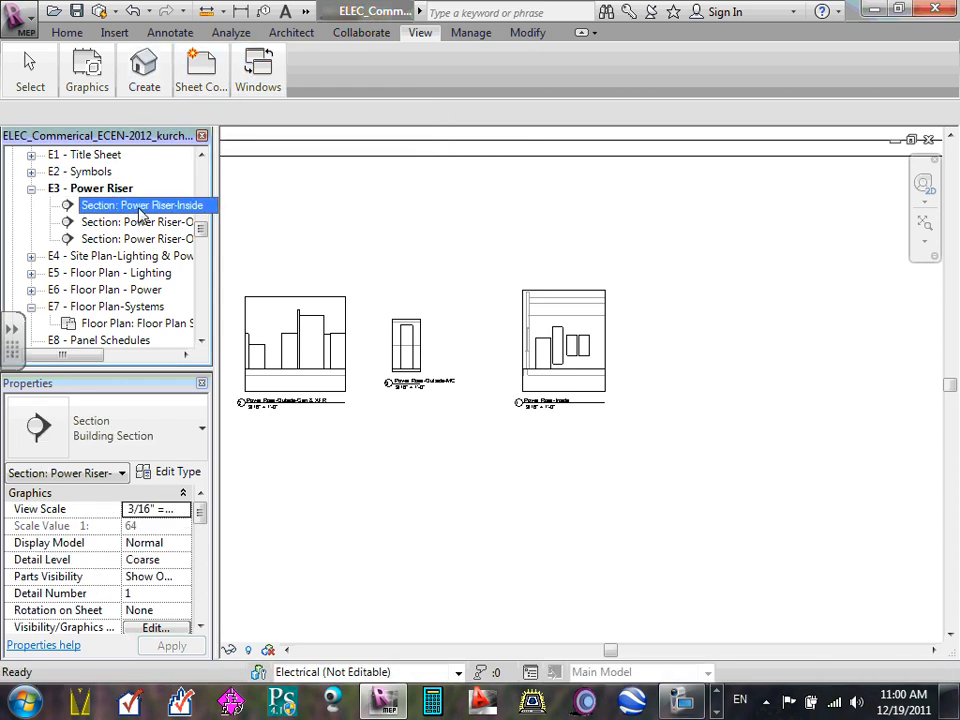
{"action": "double_click", "coordinate": [140, 212]}
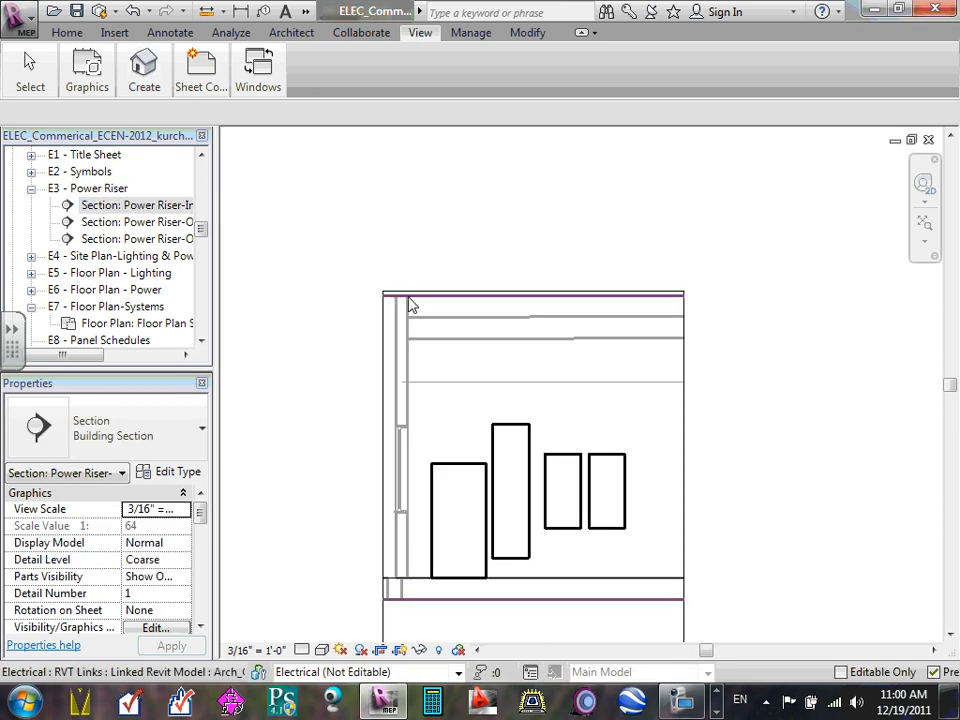
{"action": "left_click", "coordinate": [489, 344]}
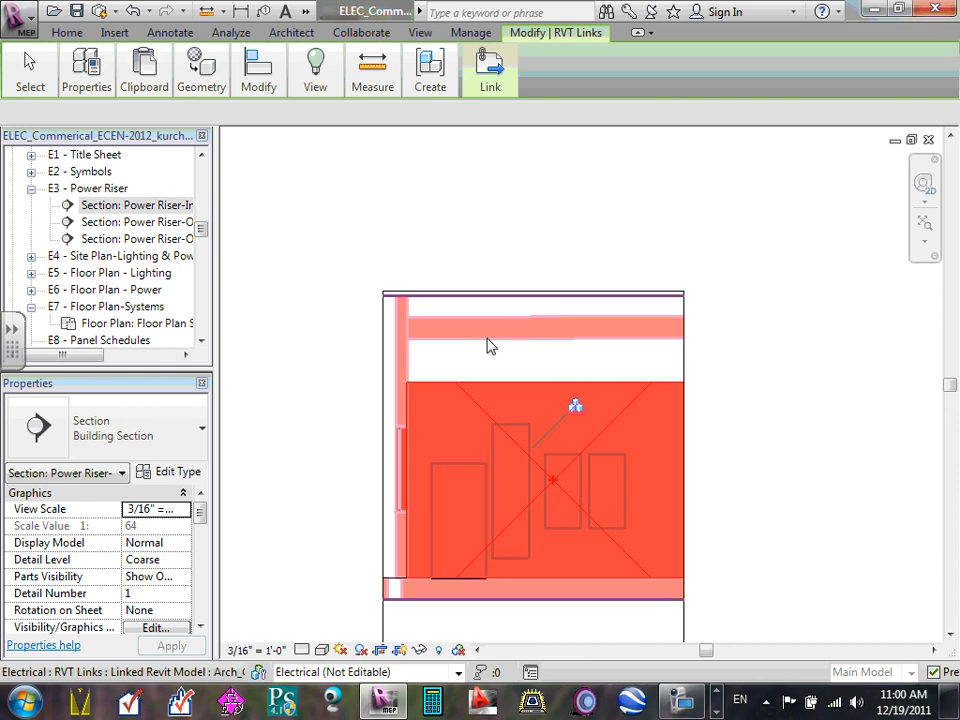
{"action": "left_click", "coordinate": [552, 304]}
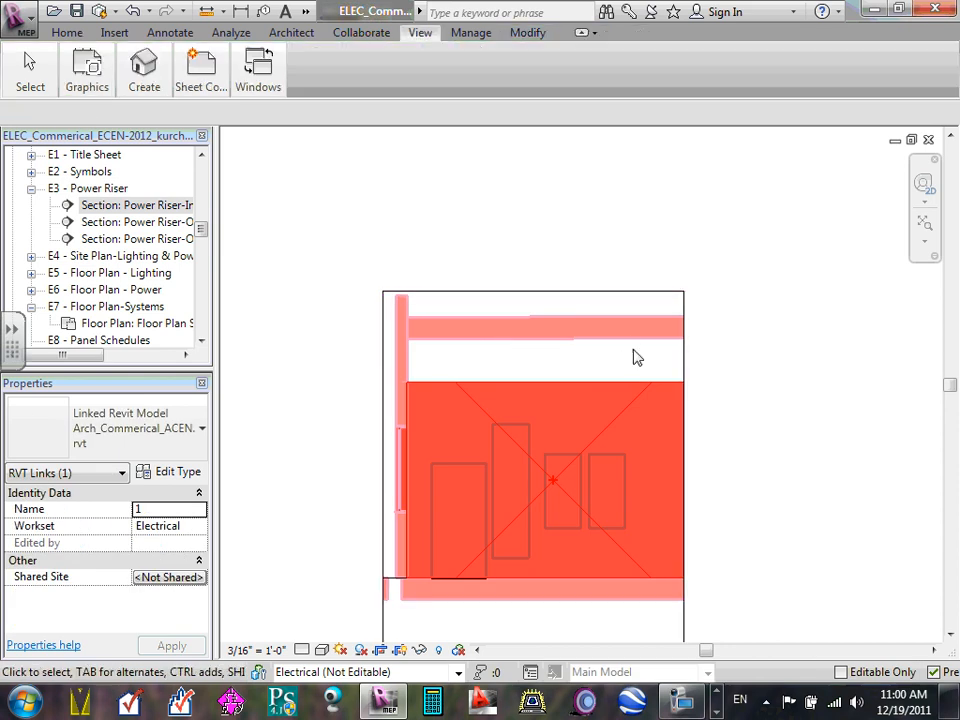
{"action": "left_click", "coordinate": [617, 385]}
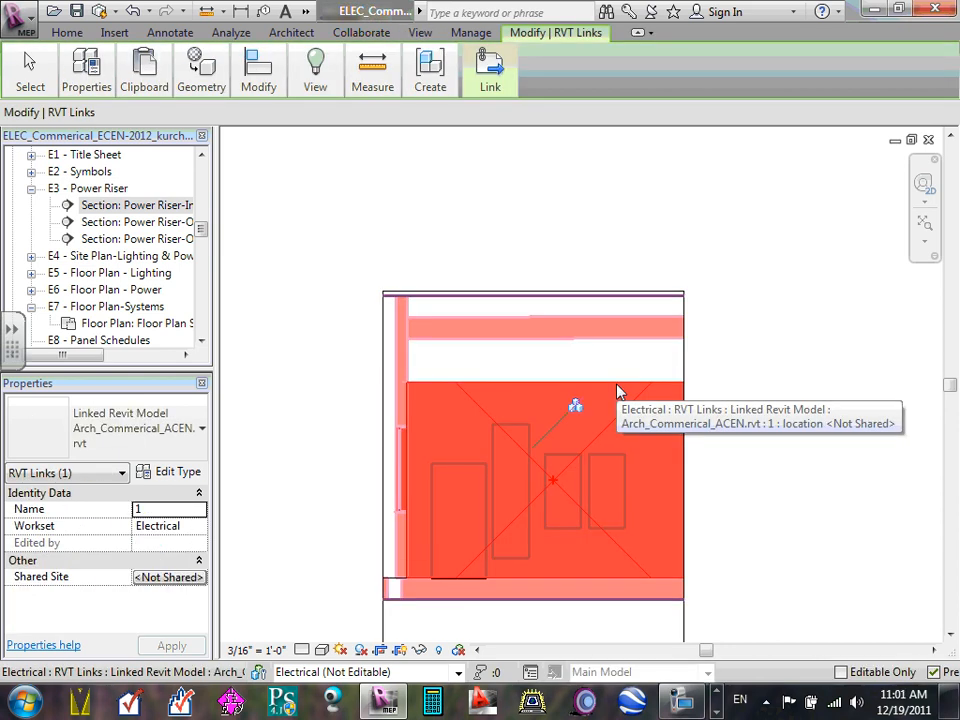
{"action": "left_click", "coordinate": [648, 373]}
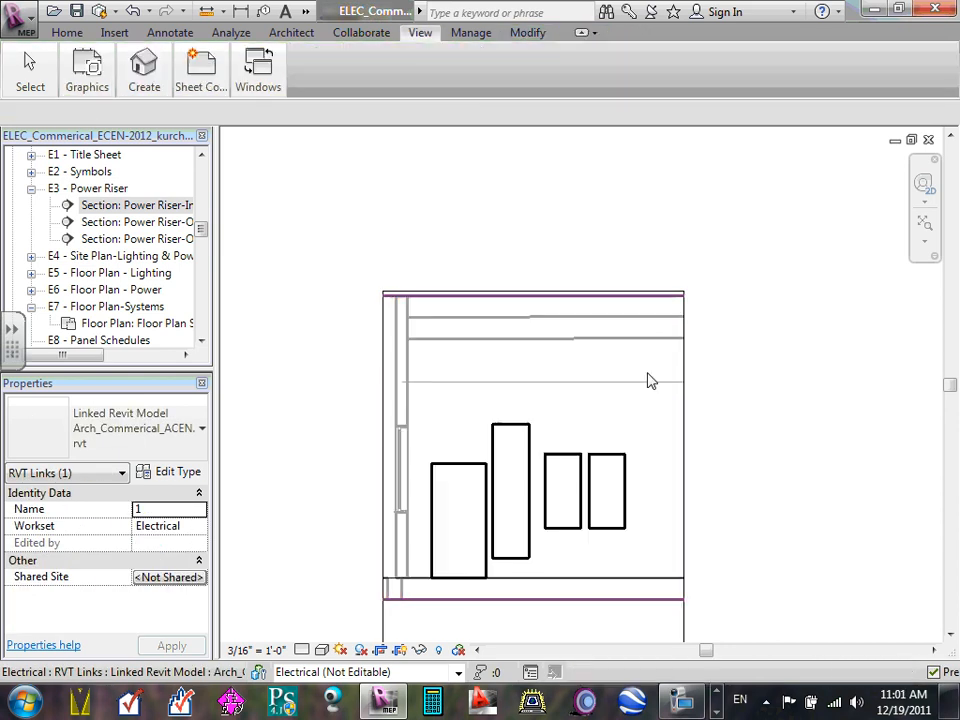
{"action": "left_click", "coordinate": [650, 299]}
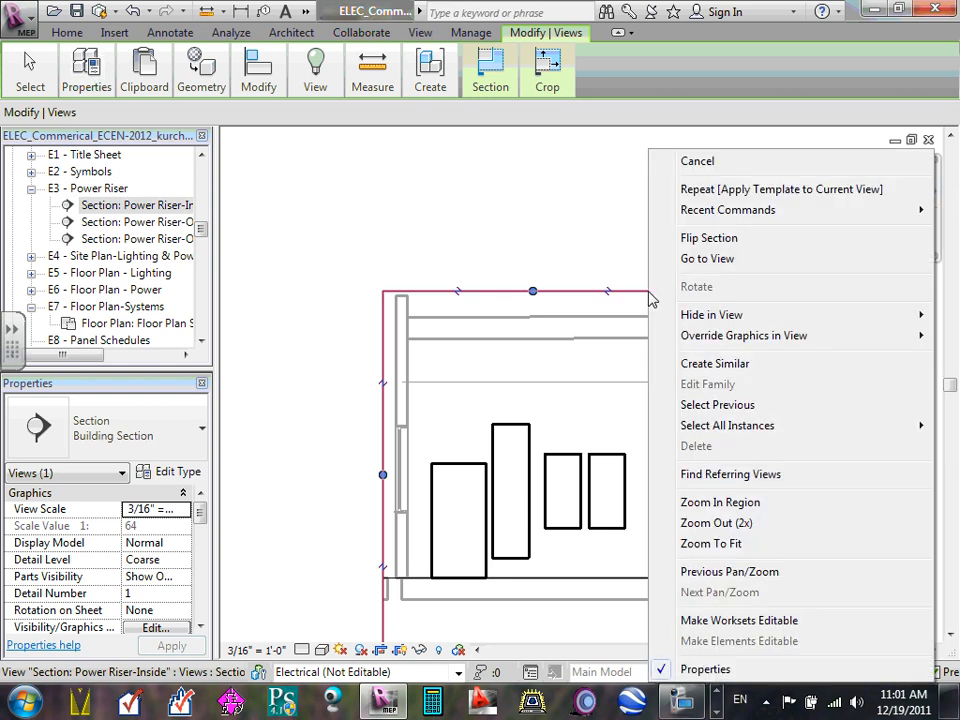
{"action": "mouse_move", "coordinate": [716, 316]}
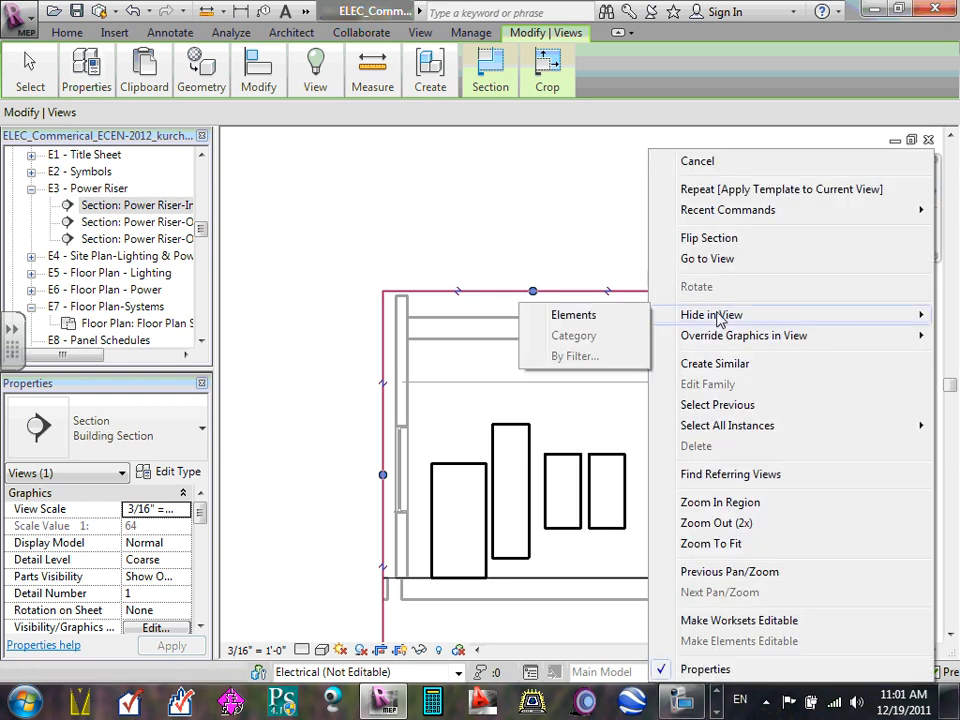
{"action": "left_click", "coordinate": [582, 316]}
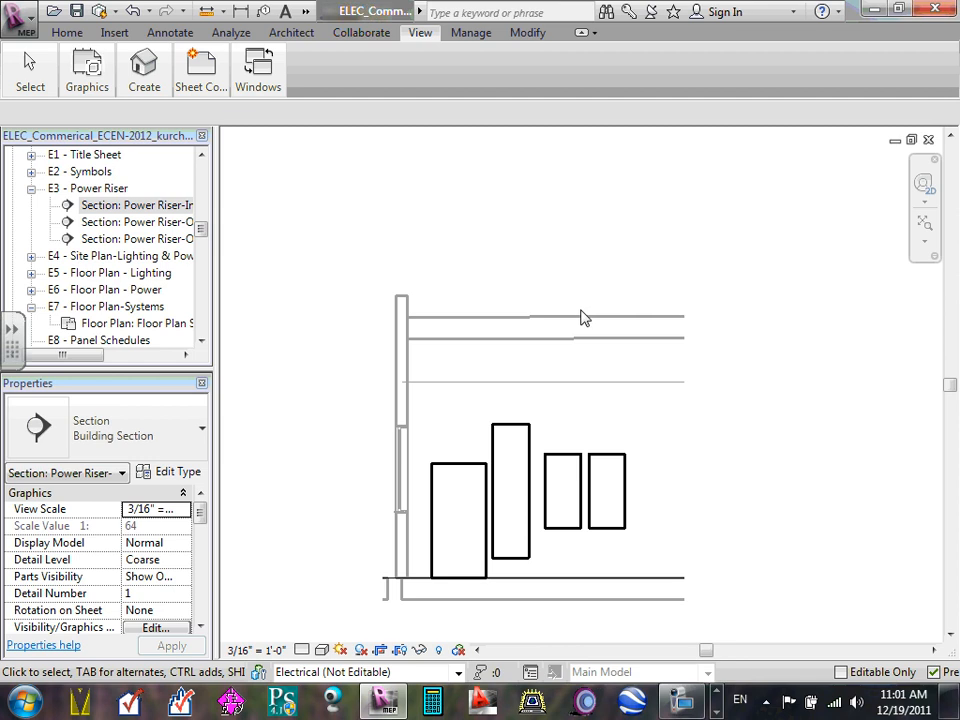
{"action": "left_click", "coordinate": [577, 323]}
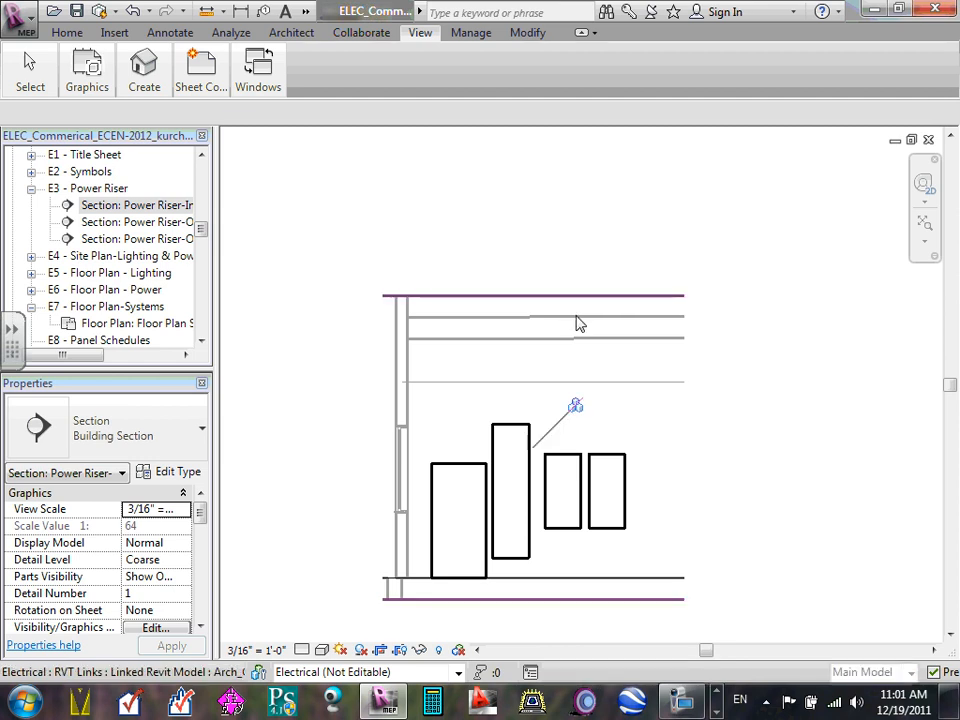
{"action": "right_click", "coordinate": [577, 323]}
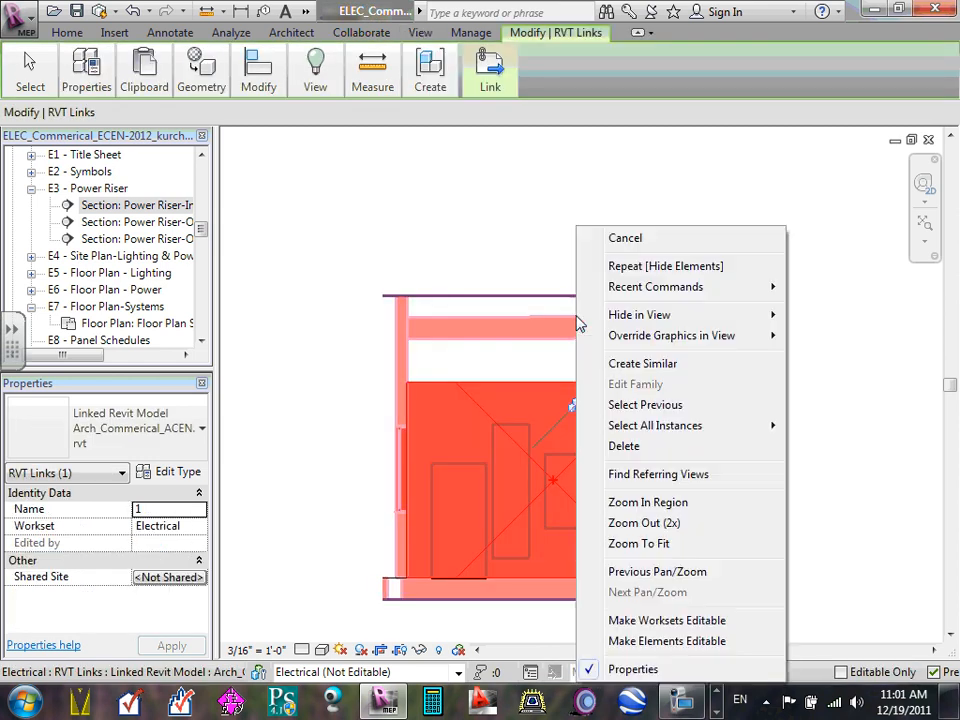
{"action": "key", "text": "Escape"}
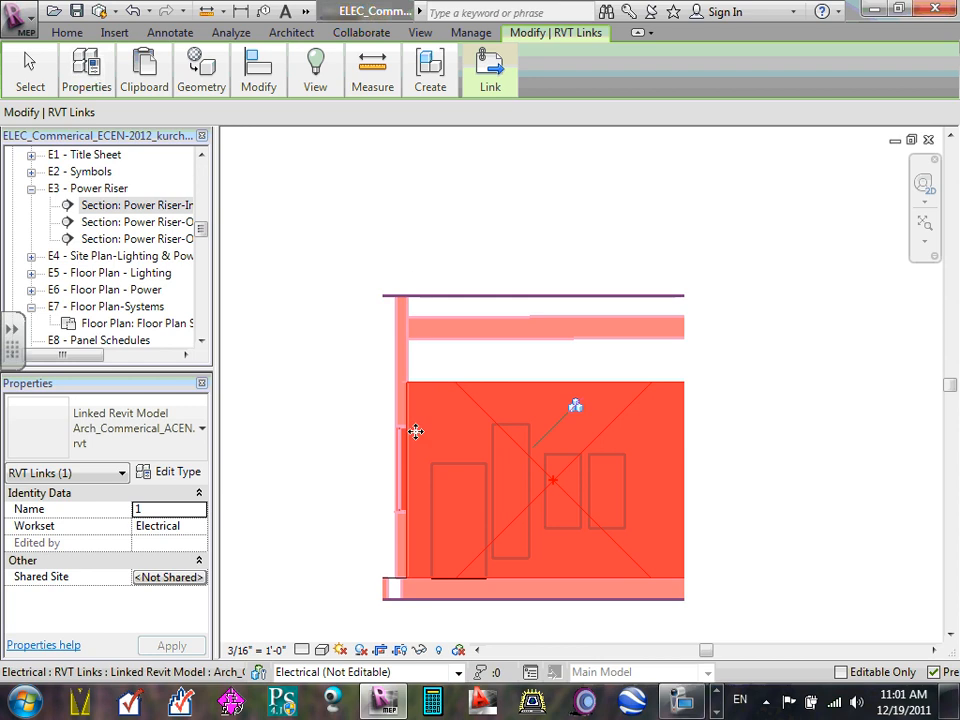
{"action": "key", "text": "Escape"}
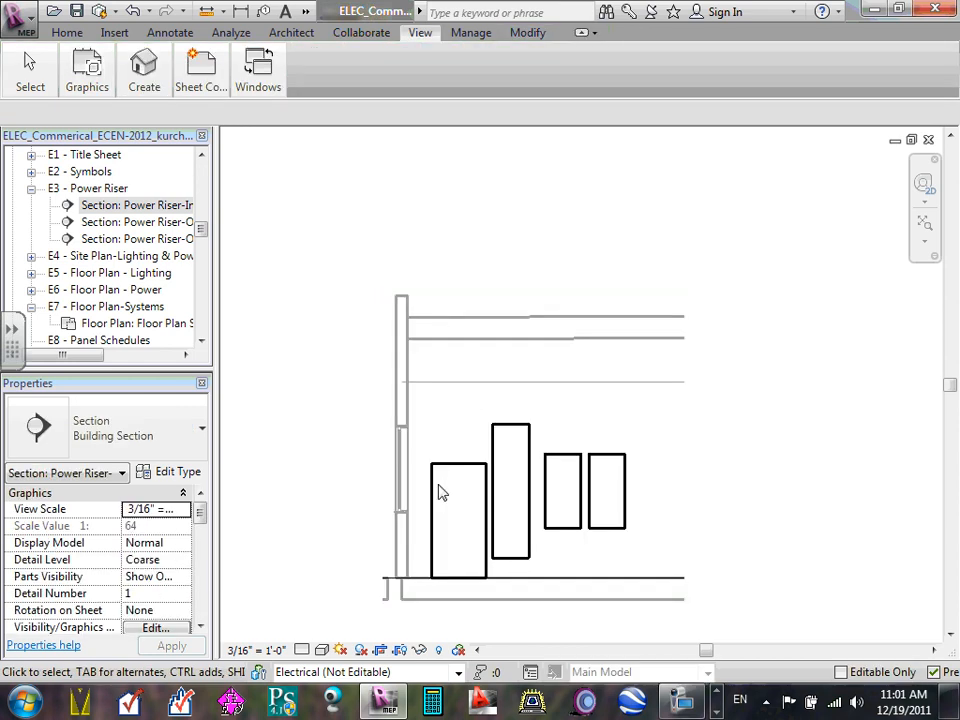
{"action": "left_click", "coordinate": [484, 460]}
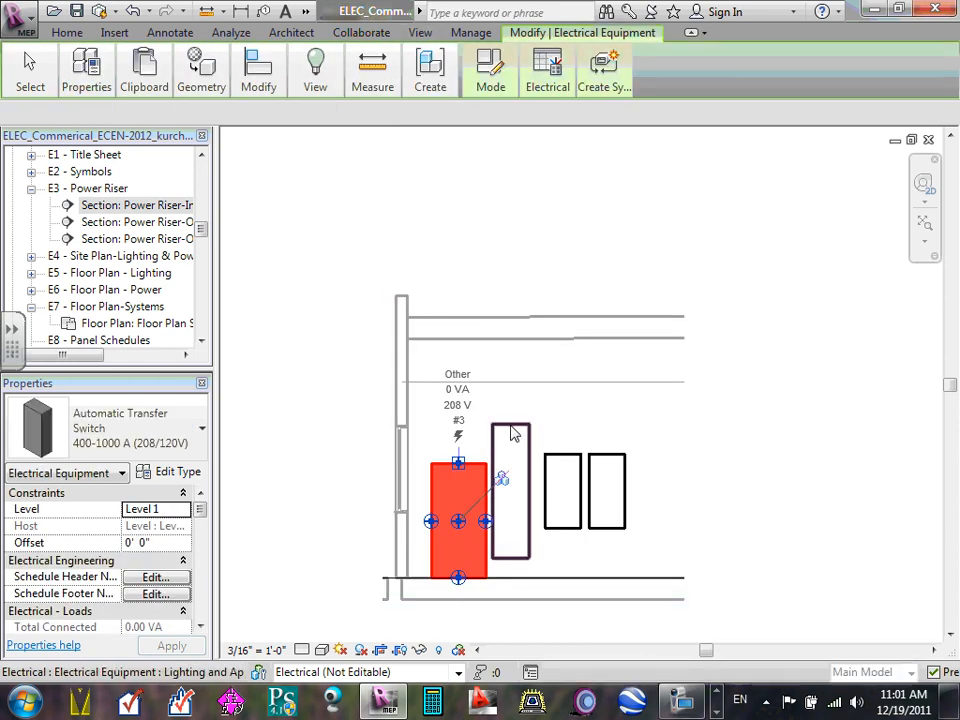
{"action": "left_click", "coordinate": [508, 440]}
{"action": "left_click", "coordinate": [720, 507]}
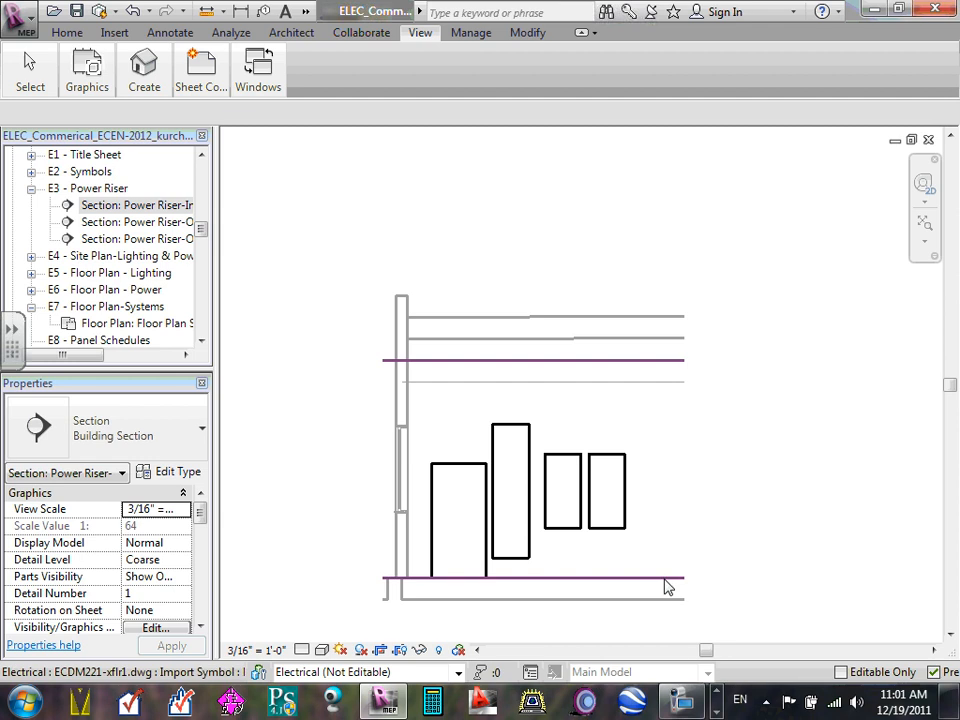
- Hide the imported ECDM221-xflr1.dwg element in the Power Riser-Inside section view
{"action": "left_click", "coordinate": [667, 582]}
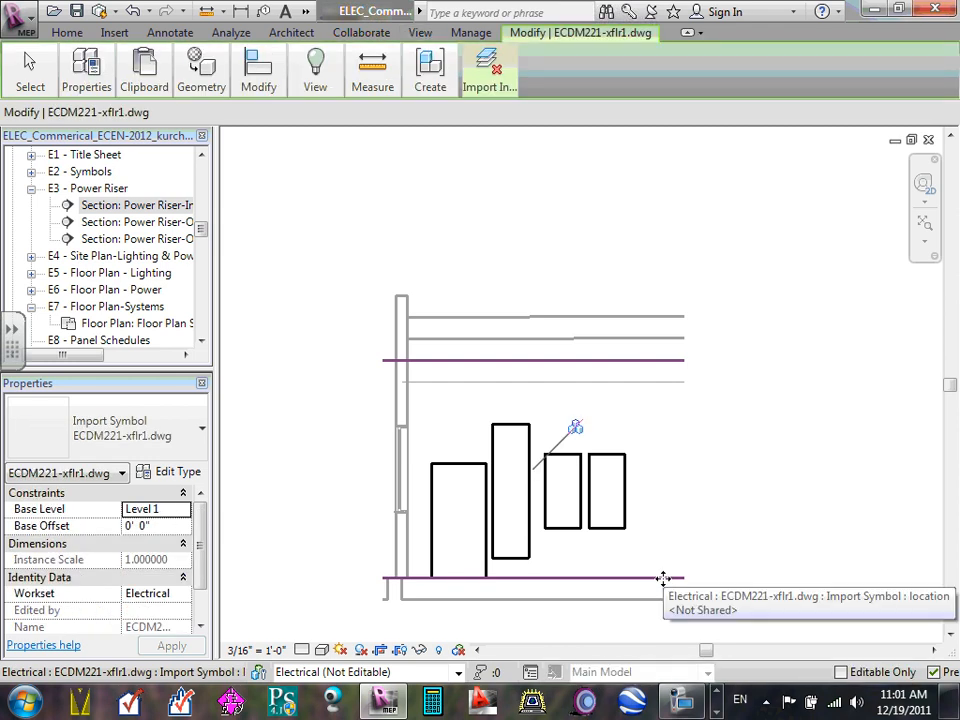
{"action": "right_click", "coordinate": [666, 579]}
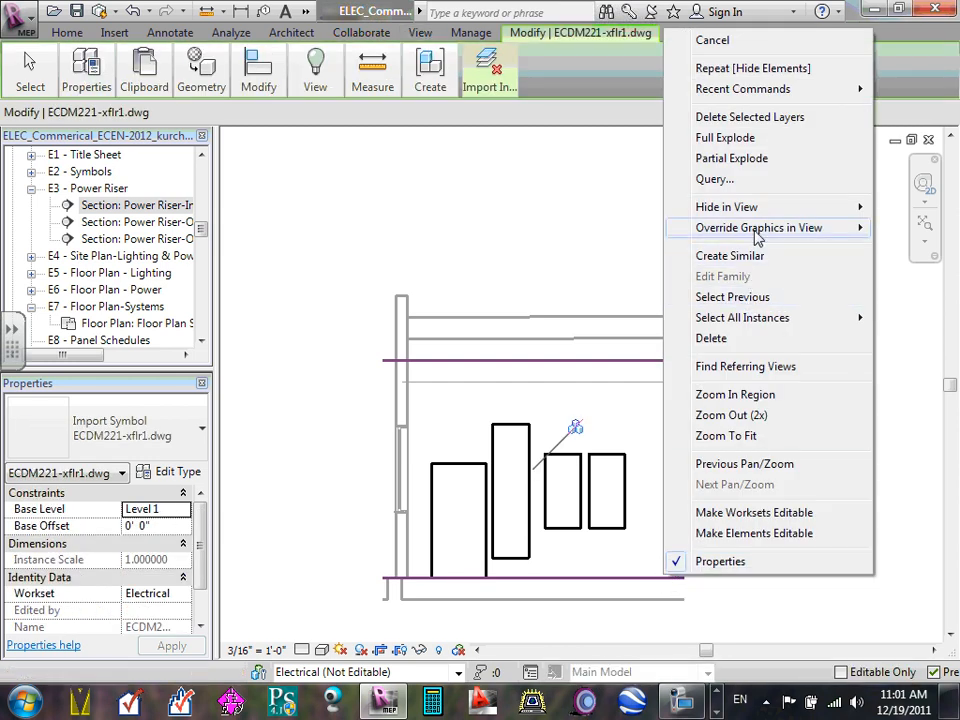
{"action": "mouse_move", "coordinate": [742, 210]}
{"action": "left_click", "coordinate": [602, 208]}
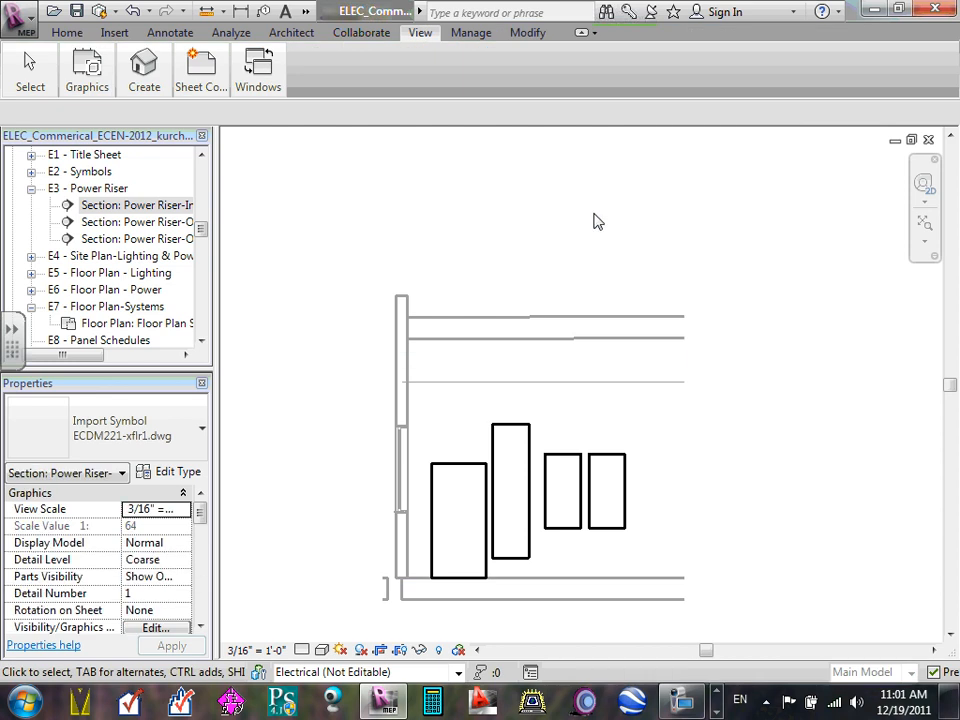
- Hide the linked architectural model Arch_Commerical_ACEN.rvt as an element in the Power Riser-Inside view, leaving only the electrical equipment displayed
{"action": "left_click", "coordinate": [575, 605]}
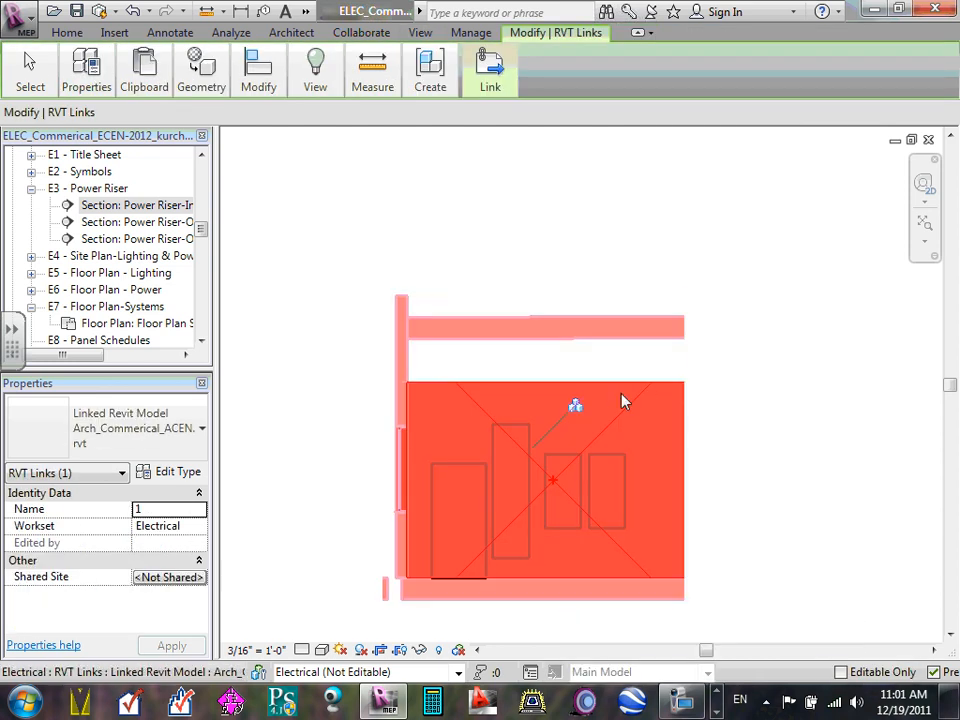
{"action": "scroll", "coordinate": [506, 409], "scroll_direction": "up", "scroll_amount": 2}
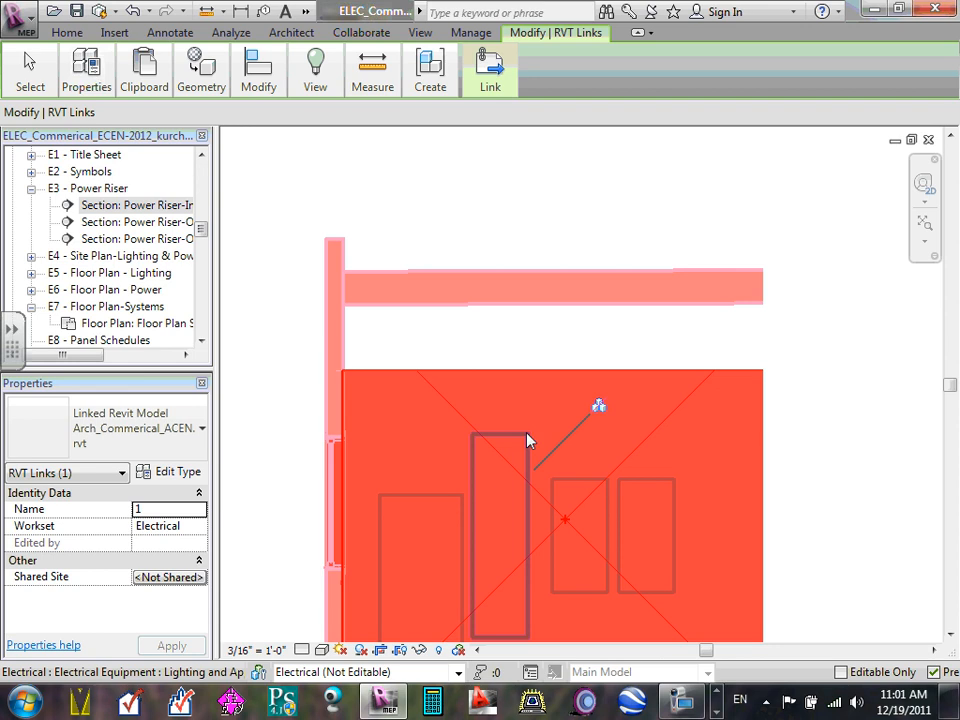
{"action": "right_click", "coordinate": [647, 433]}
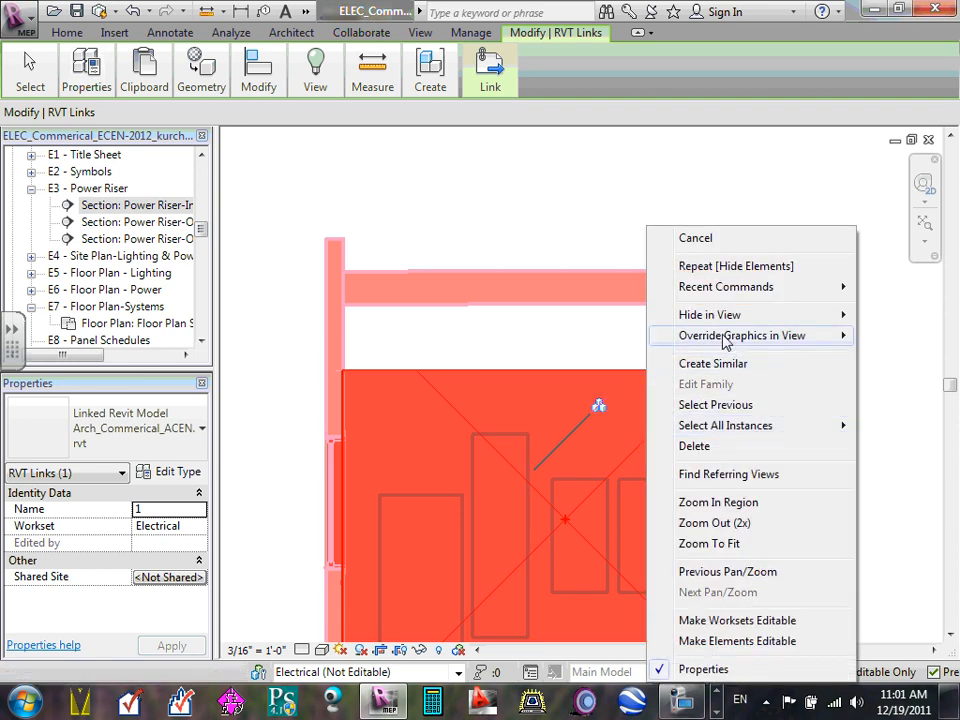
{"action": "mouse_move", "coordinate": [716, 318]}
{"action": "left_click", "coordinate": [572, 317]}
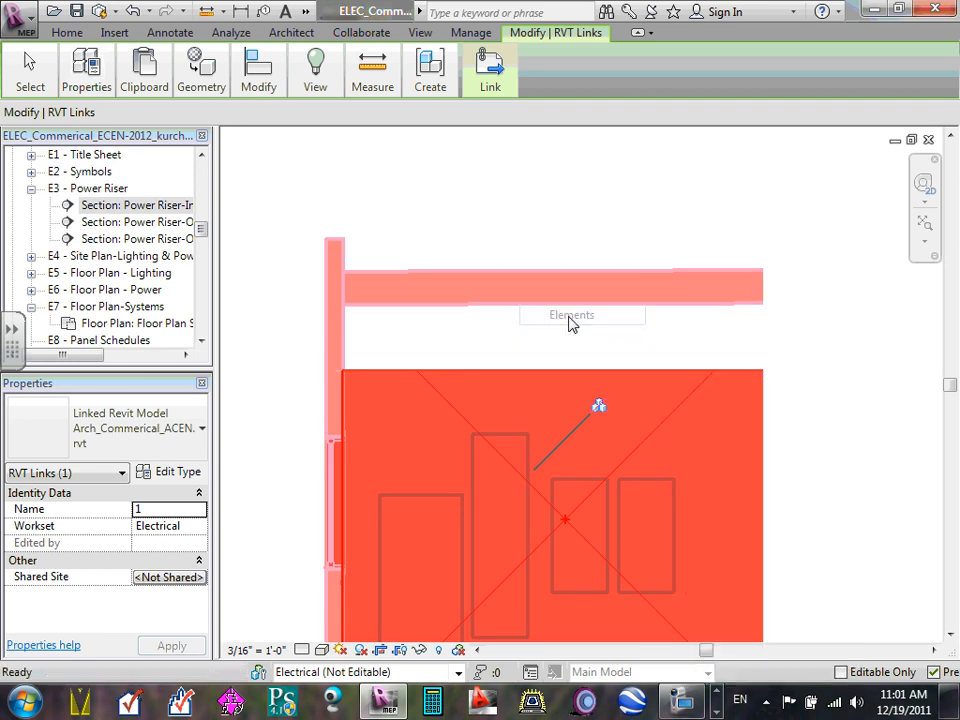
{"action": "scroll", "coordinate": [572, 325], "scroll_direction": "down", "scroll_amount": 5}
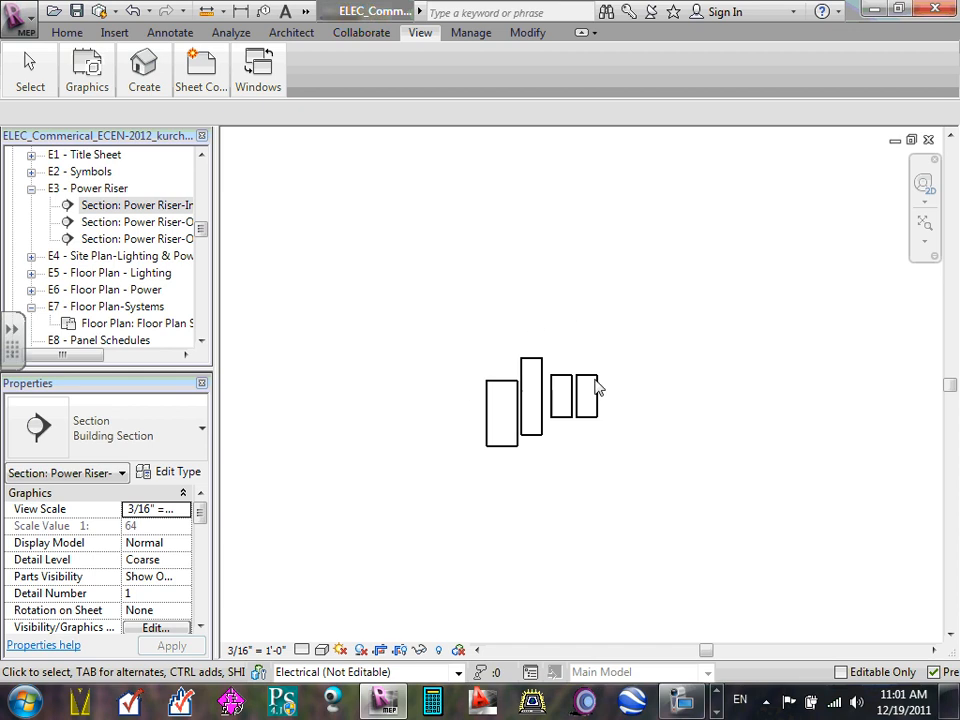
{"action": "scroll", "coordinate": [720, 441], "scroll_direction": "up", "scroll_amount": 1}
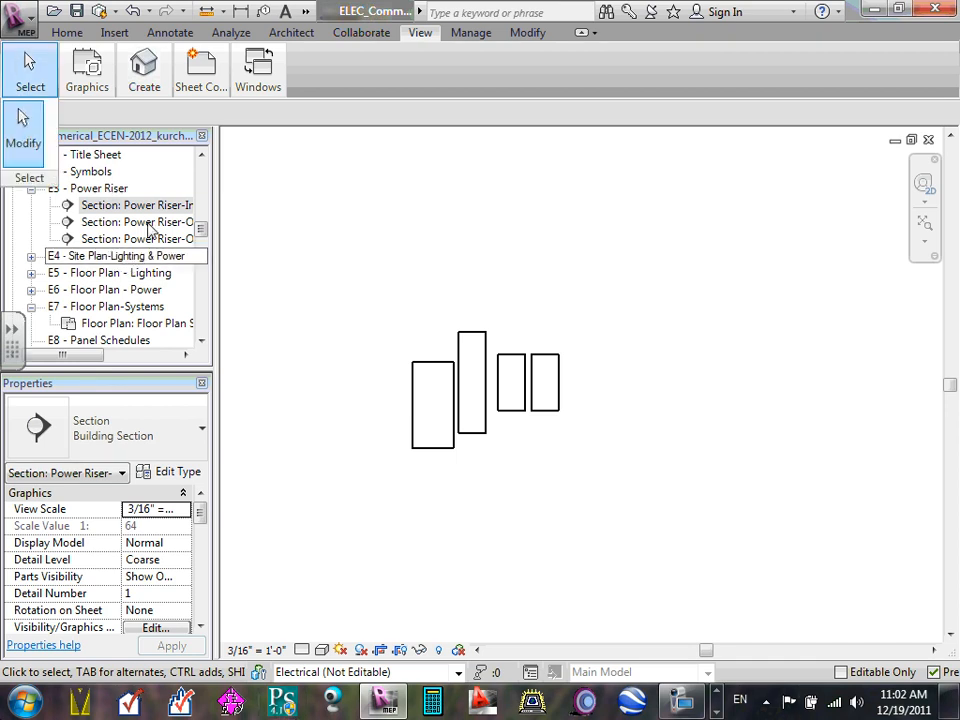
- Open the Power Riser-Outside-Gen & XFR section view and hide its crop boundary in that view
{"action": "double_click", "coordinate": [120, 221]}
{"action": "scroll", "coordinate": [622, 482], "scroll_direction": "up", "scroll_amount": 3}
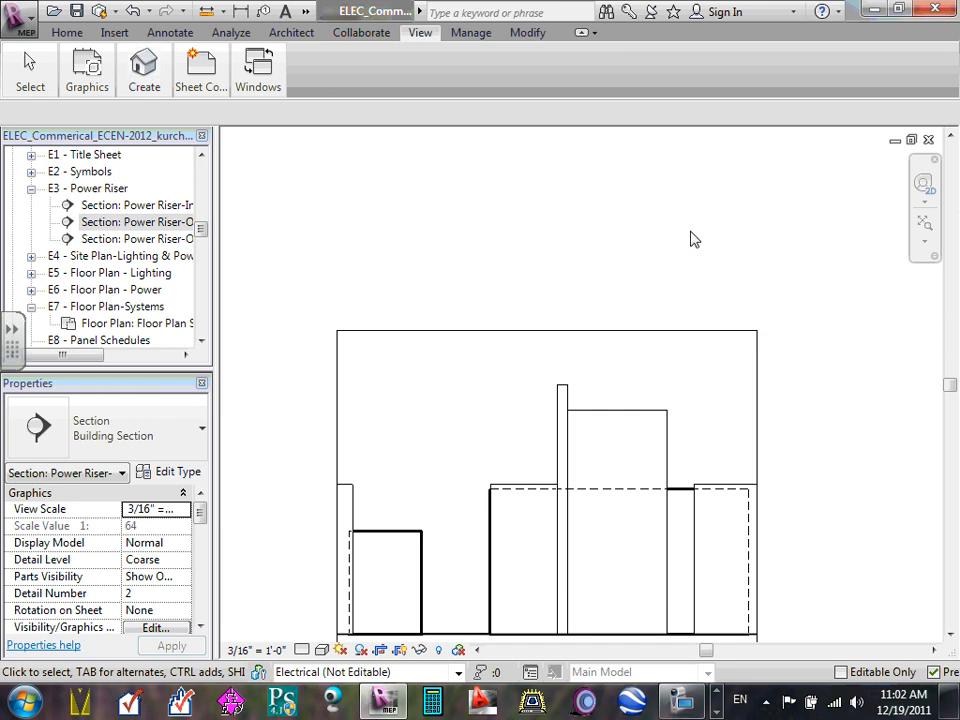
{"action": "left_click", "coordinate": [656, 332]}
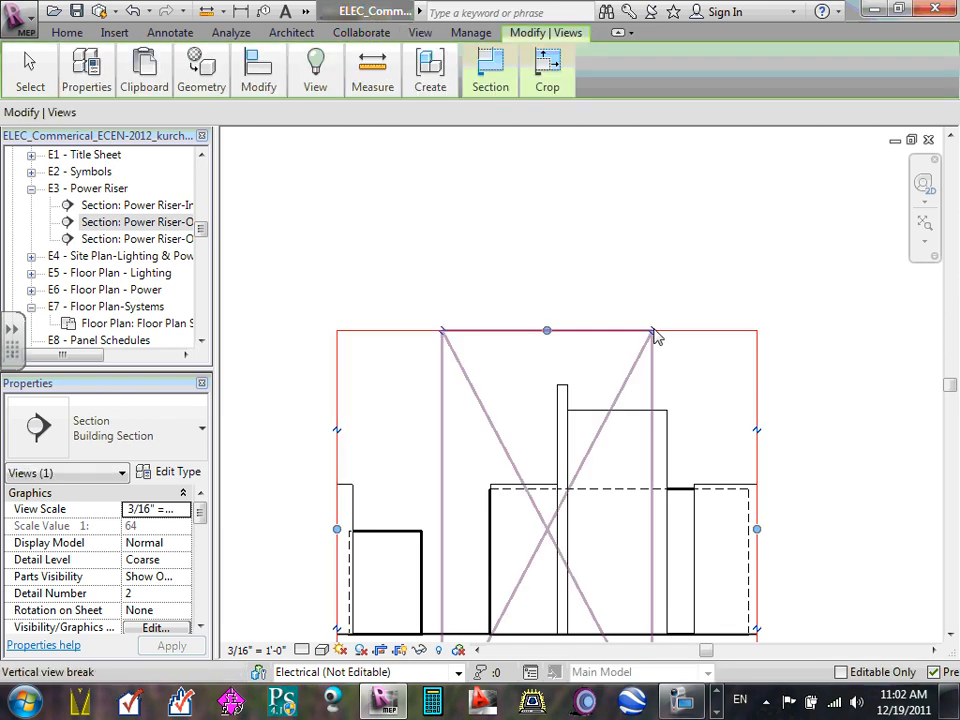
{"action": "right_click", "coordinate": [655, 335]}
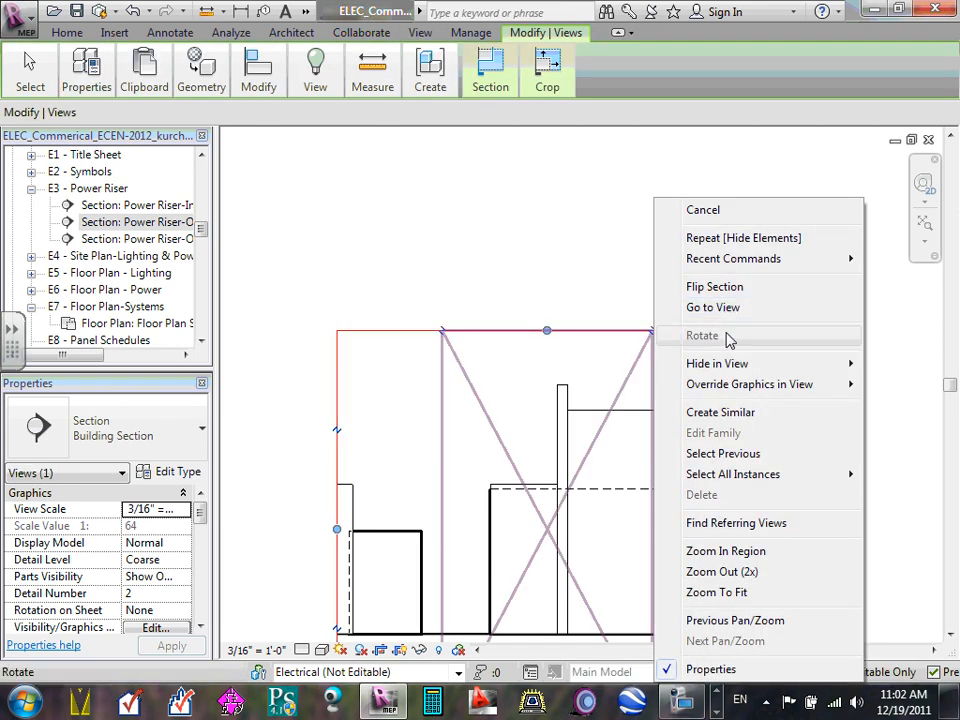
{"action": "mouse_move", "coordinate": [716, 370]}
{"action": "left_click", "coordinate": [622, 369]}
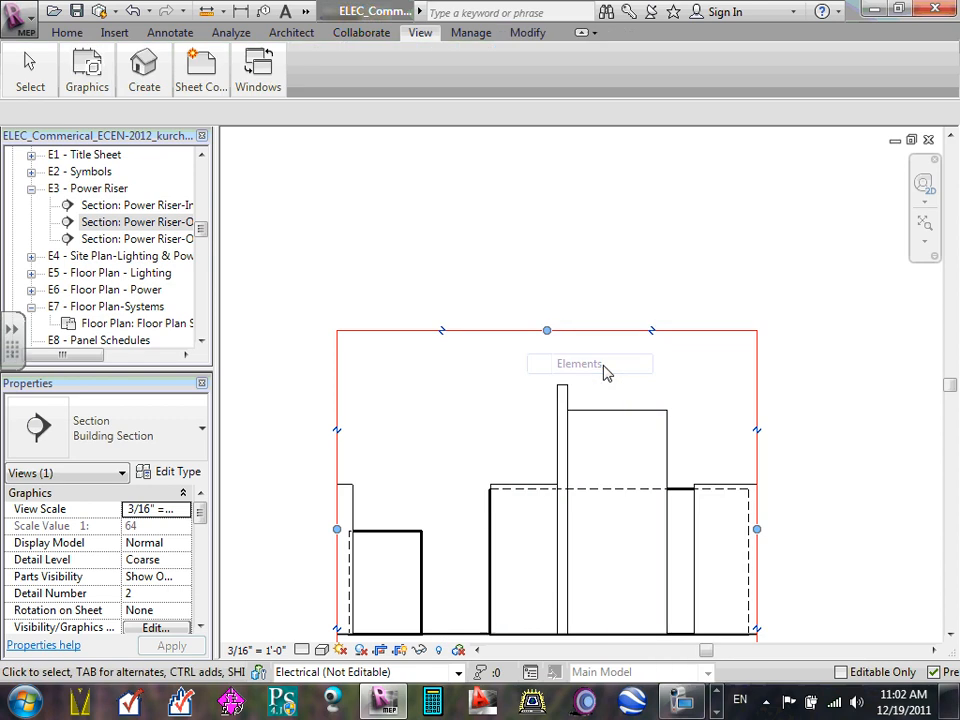
{"action": "scroll", "coordinate": [601, 481], "scroll_direction": "down", "scroll_amount": 2}
{"action": "scroll", "coordinate": [585, 570], "scroll_direction": "up", "scroll_amount": 2}
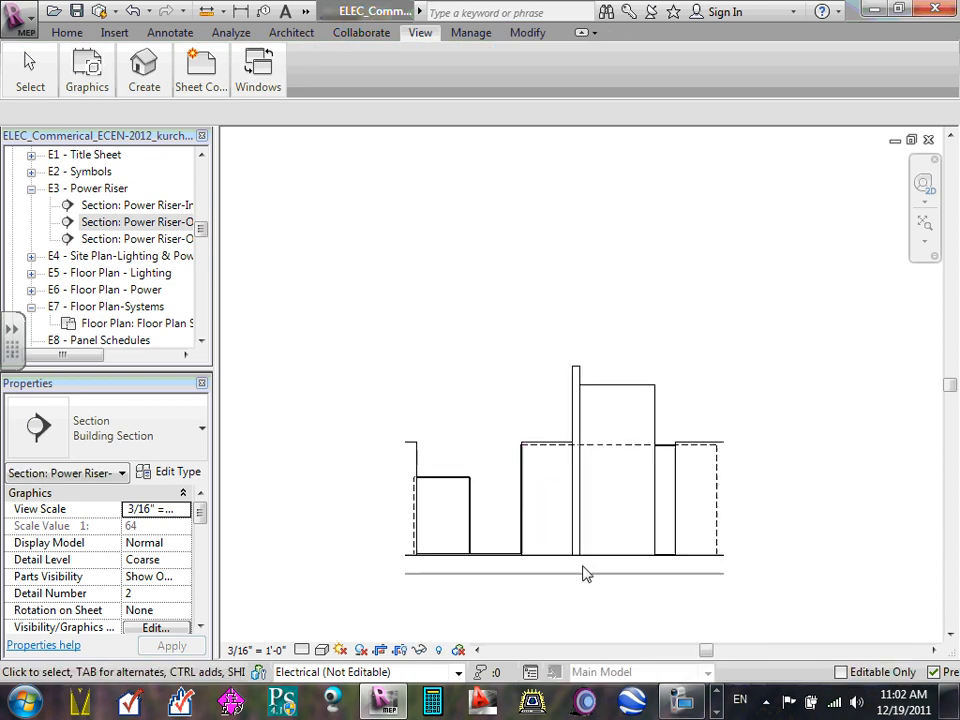
- Hide the linked architectural model Arch_Commerical_ACEN.rvt as an element in the Power Riser-Outside-Gen & XFR section view
{"action": "left_click", "coordinate": [596, 564]}
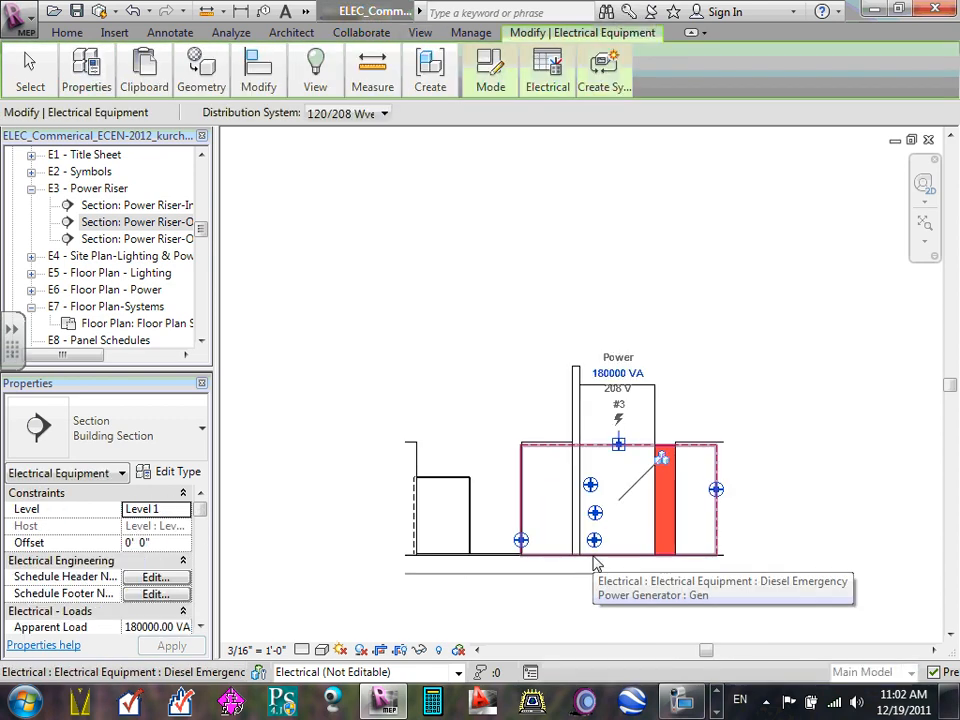
{"action": "key", "text": "Escape"}
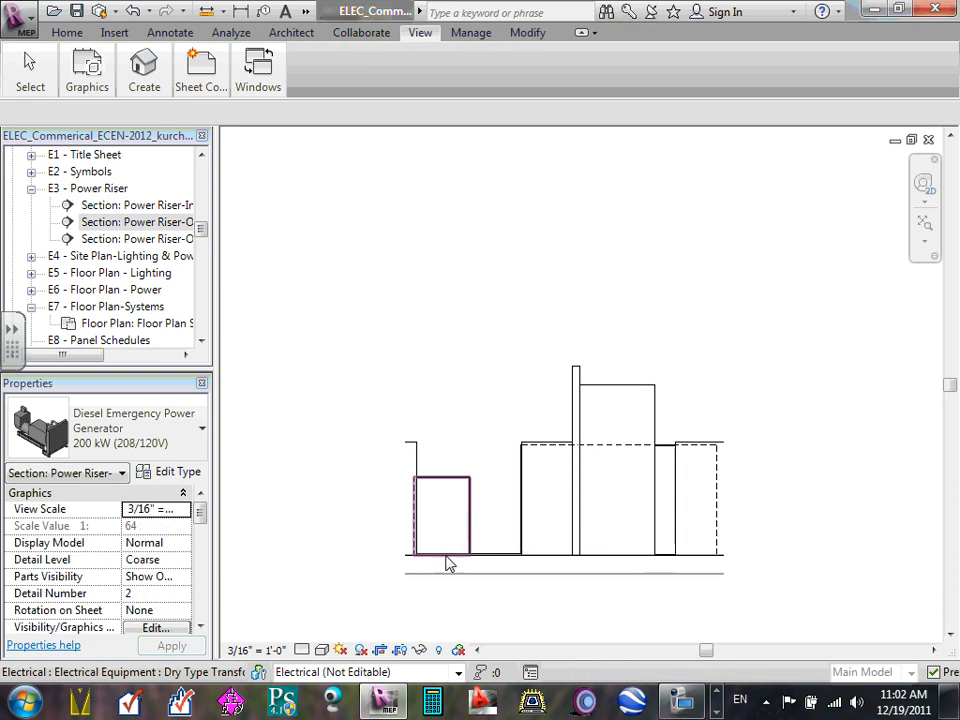
{"action": "left_click", "coordinate": [495, 577]}
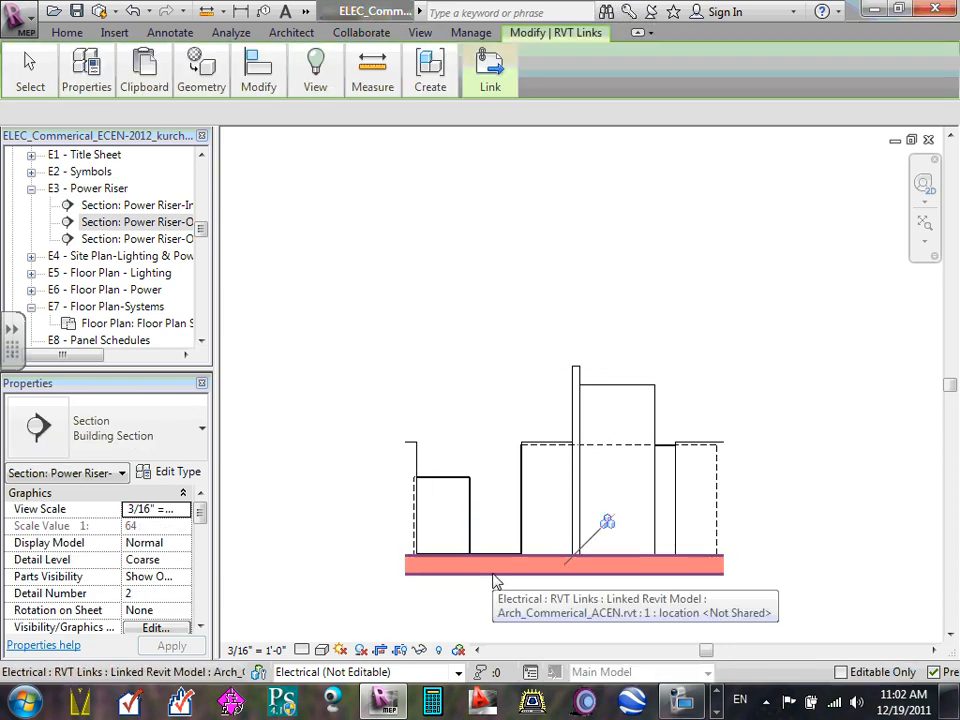
{"action": "right_click", "coordinate": [495, 576]}
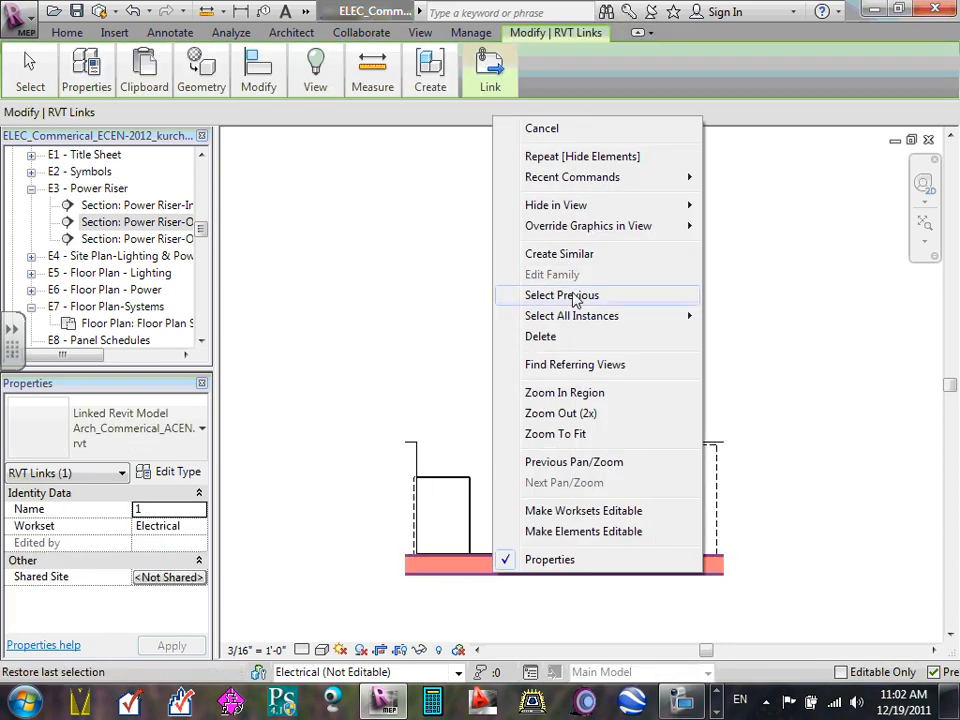
{"action": "mouse_move", "coordinate": [566, 213]}
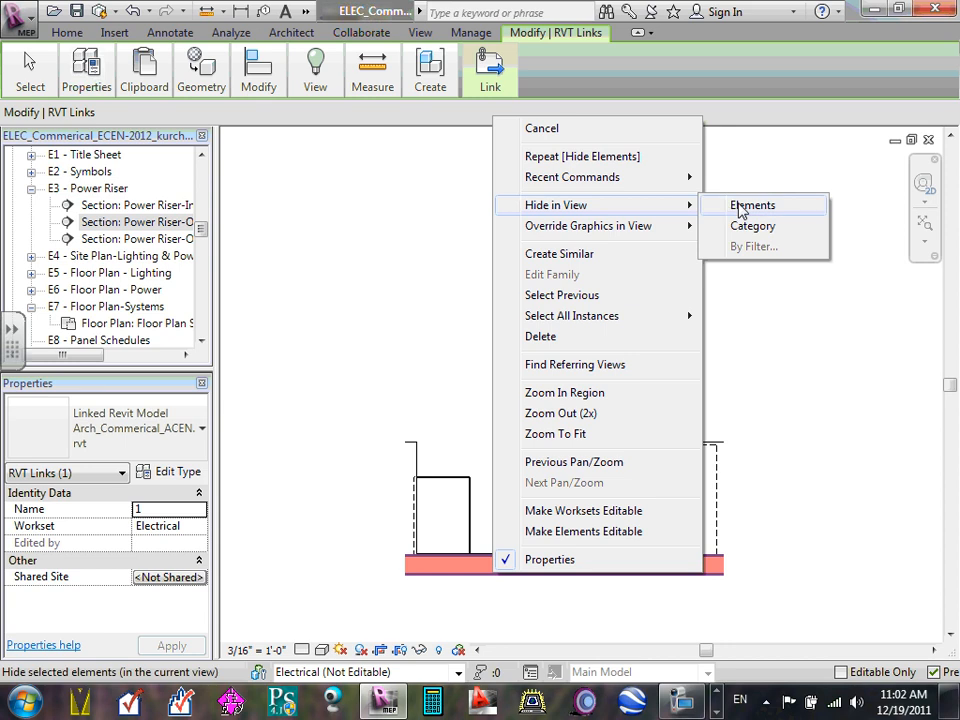
{"action": "left_click", "coordinate": [742, 205]}
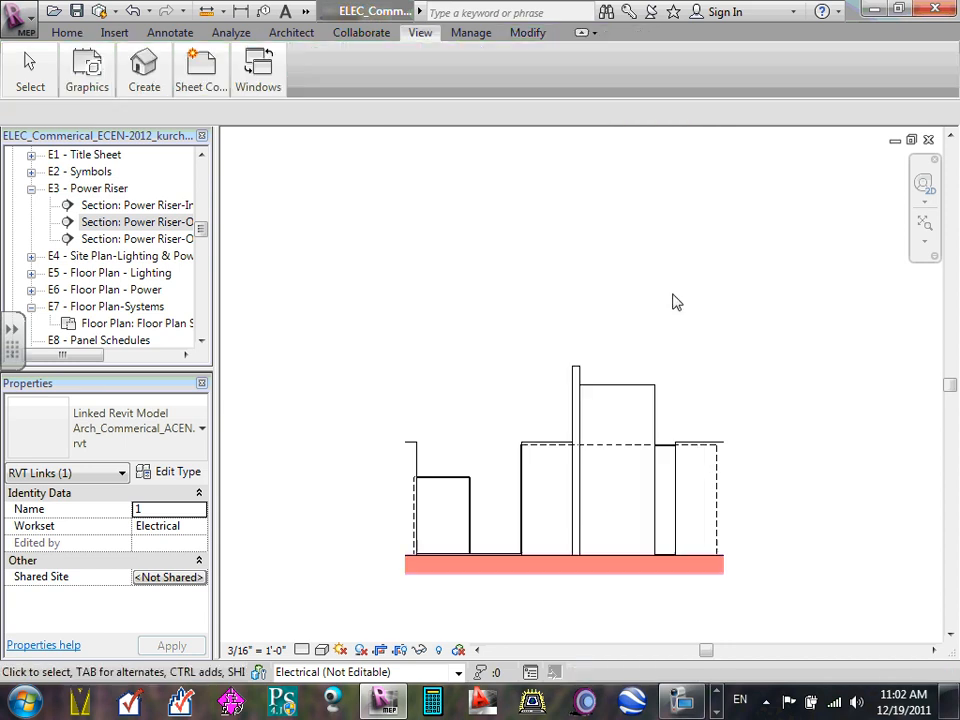
- Hide the imported ECDM221-xflr1.dwg as an element in the Power Riser-Outside-Gen & XFR section view
{"action": "left_click", "coordinate": [575, 421]}
{"action": "right_click", "coordinate": [575, 421]}
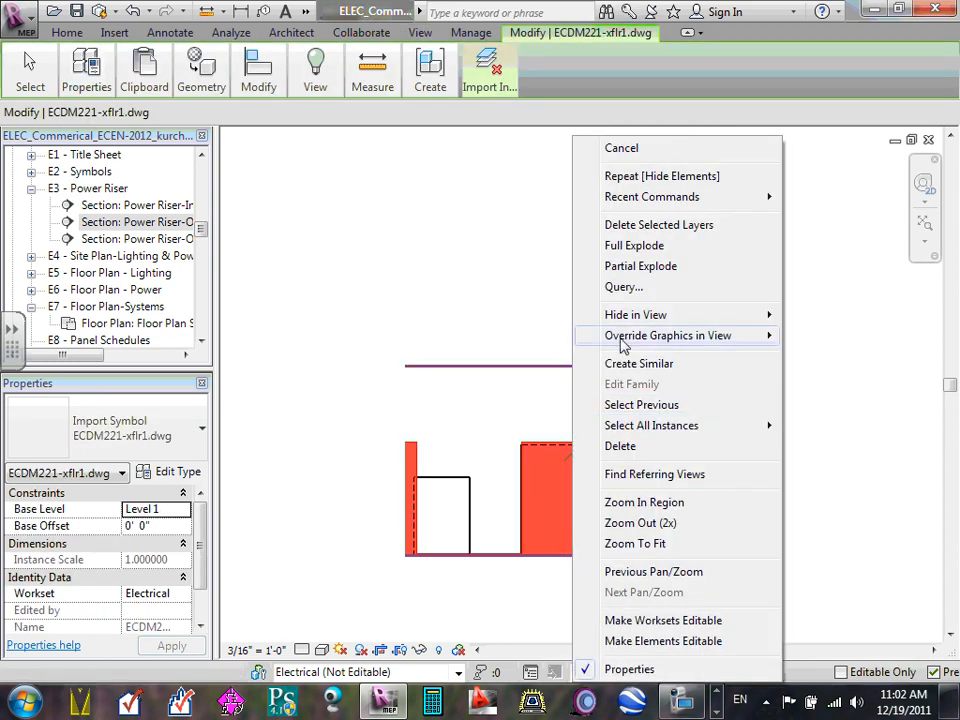
{"action": "mouse_move", "coordinate": [664, 318]}
{"action": "left_click", "coordinate": [822, 316]}
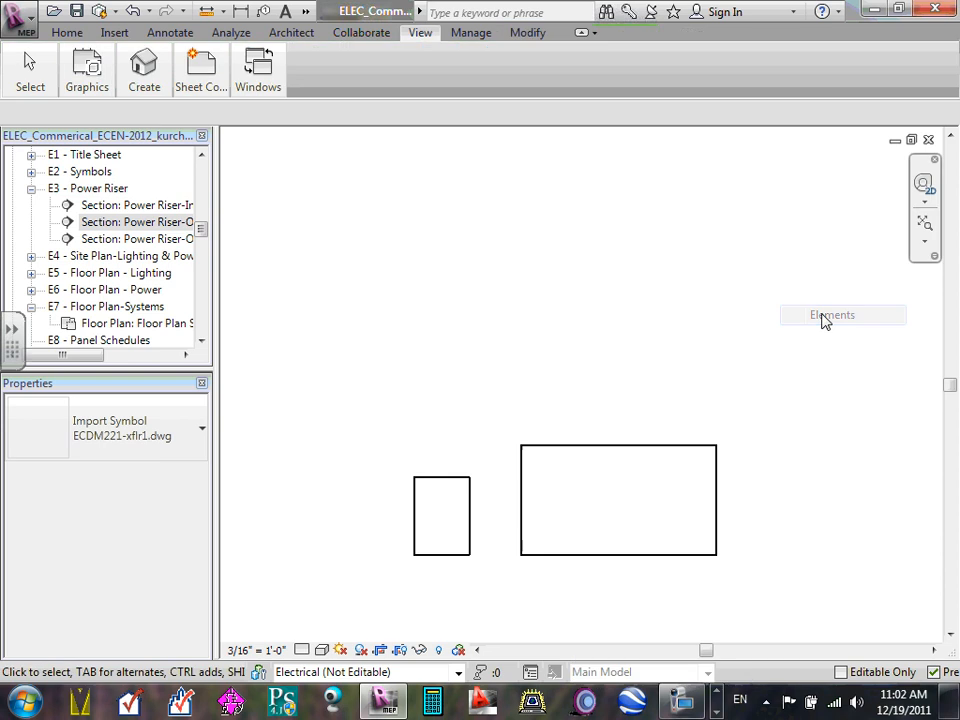
{"action": "scroll", "coordinate": [553, 332], "scroll_direction": "down", "scroll_amount": 3}
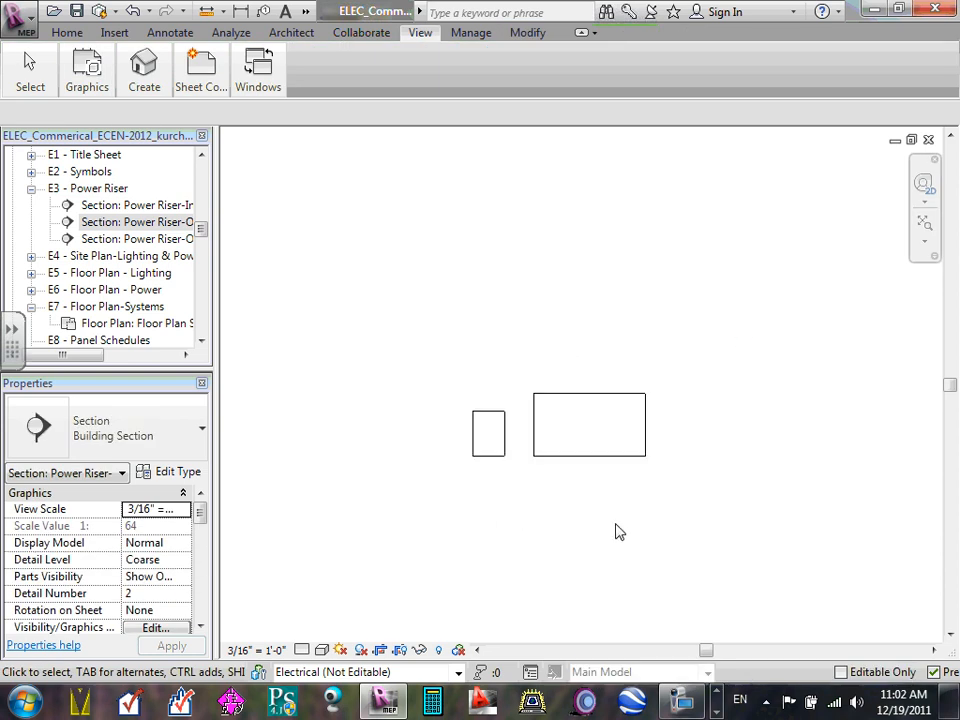
{"action": "scroll", "coordinate": [617, 531], "scroll_direction": "up", "scroll_amount": 2}
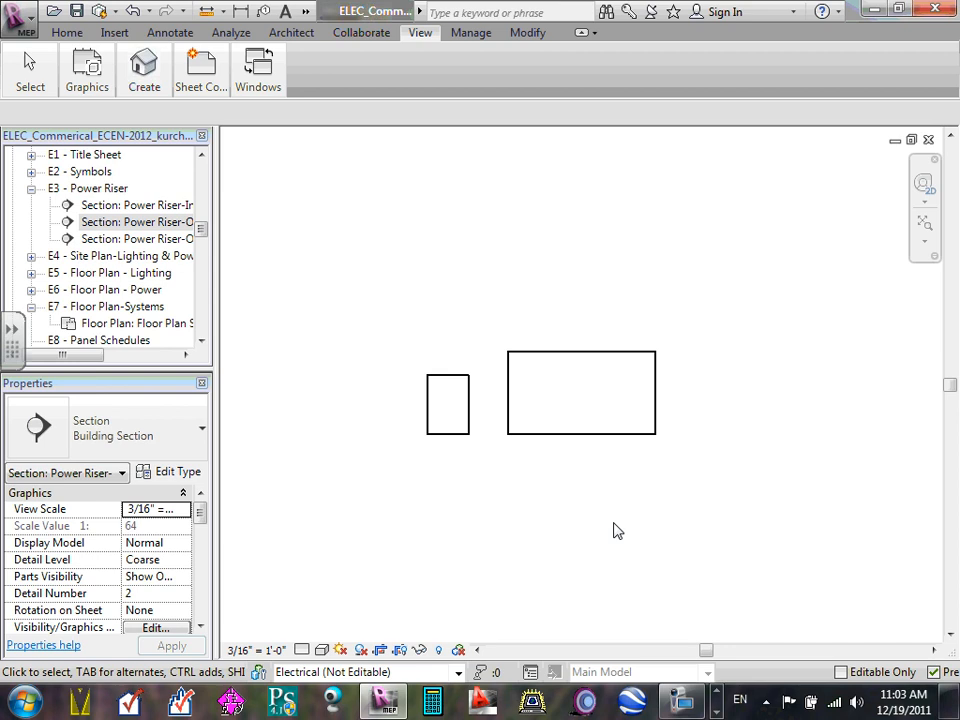
- Open the Power Riser-Outside-MC section view and hide its crop boundary in that view
{"action": "double_click", "coordinate": [154, 244]}
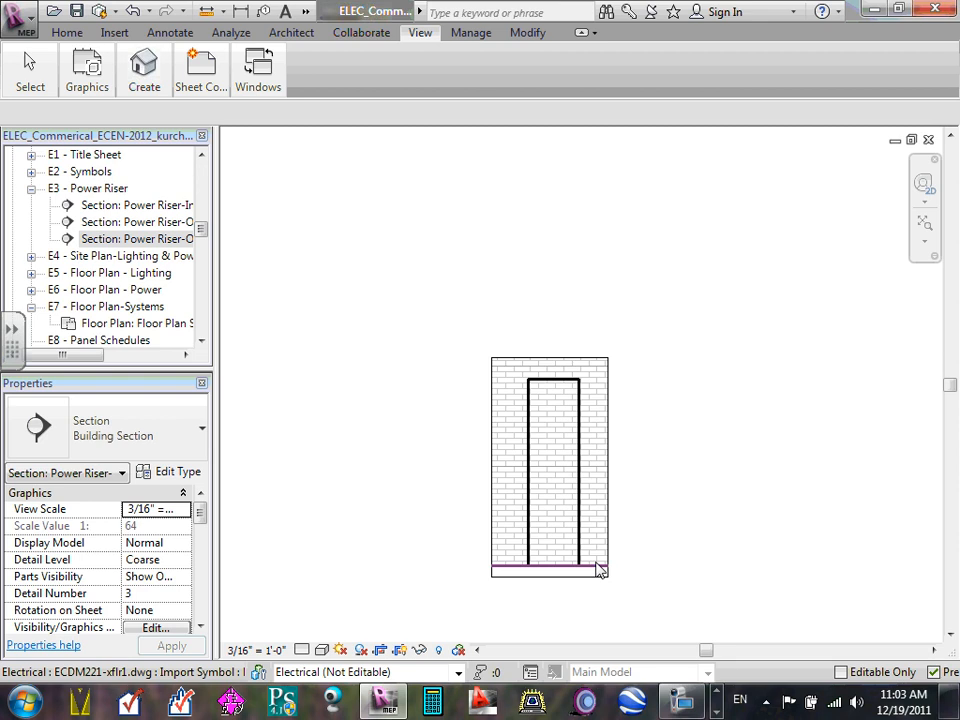
{"action": "left_click", "coordinate": [598, 570]}
{"action": "left_click", "coordinate": [609, 469]}
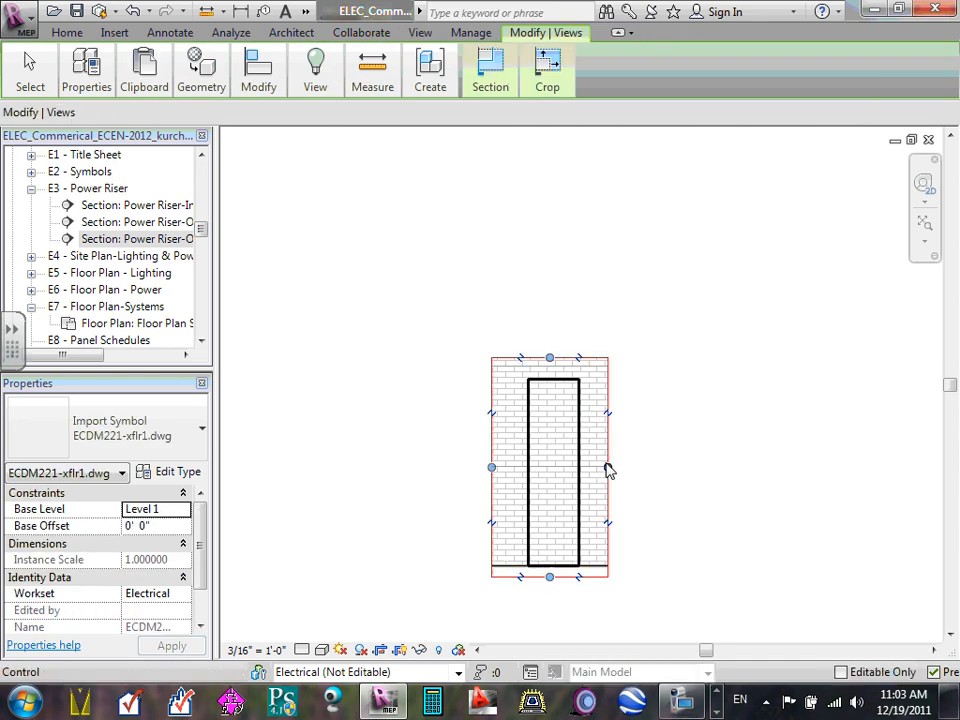
{"action": "right_click", "coordinate": [609, 469]}
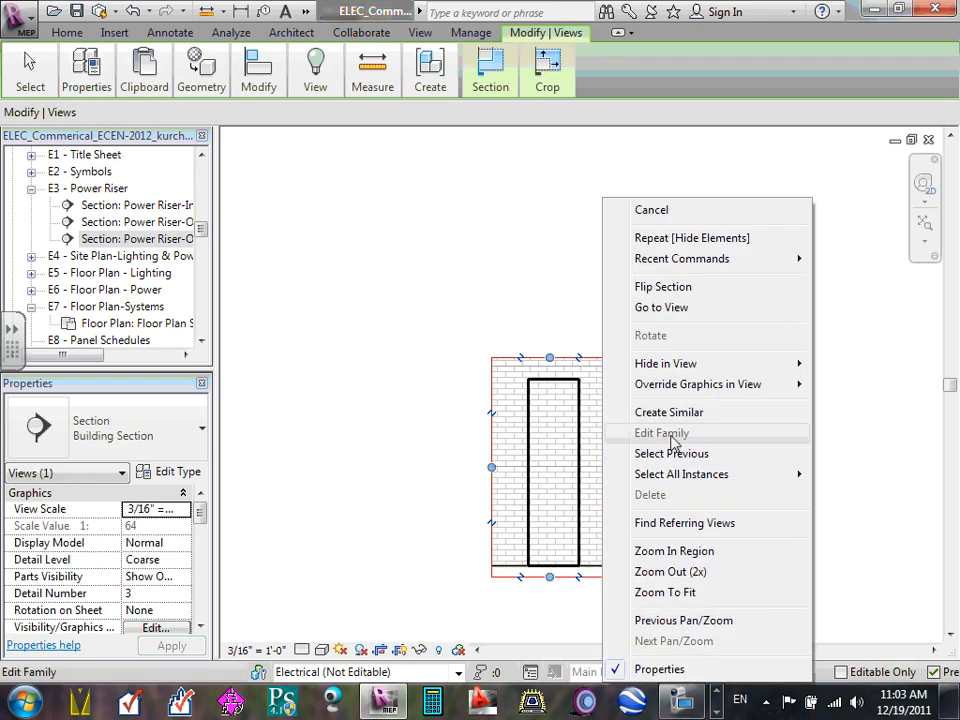
{"action": "left_click", "coordinate": [686, 310]}
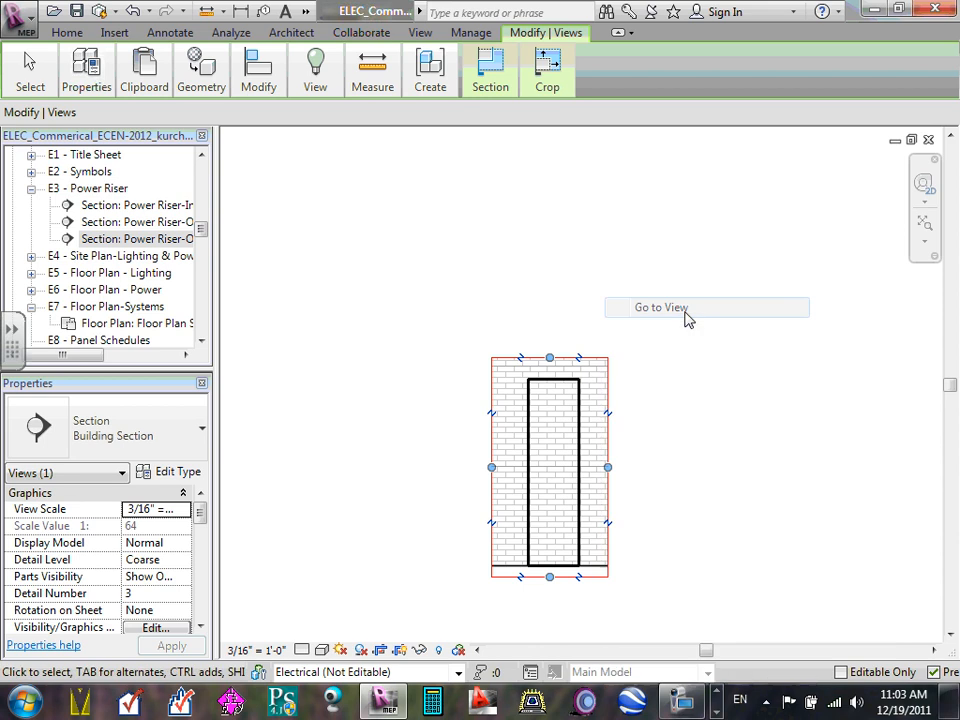
{"action": "key", "text": "Escape"}
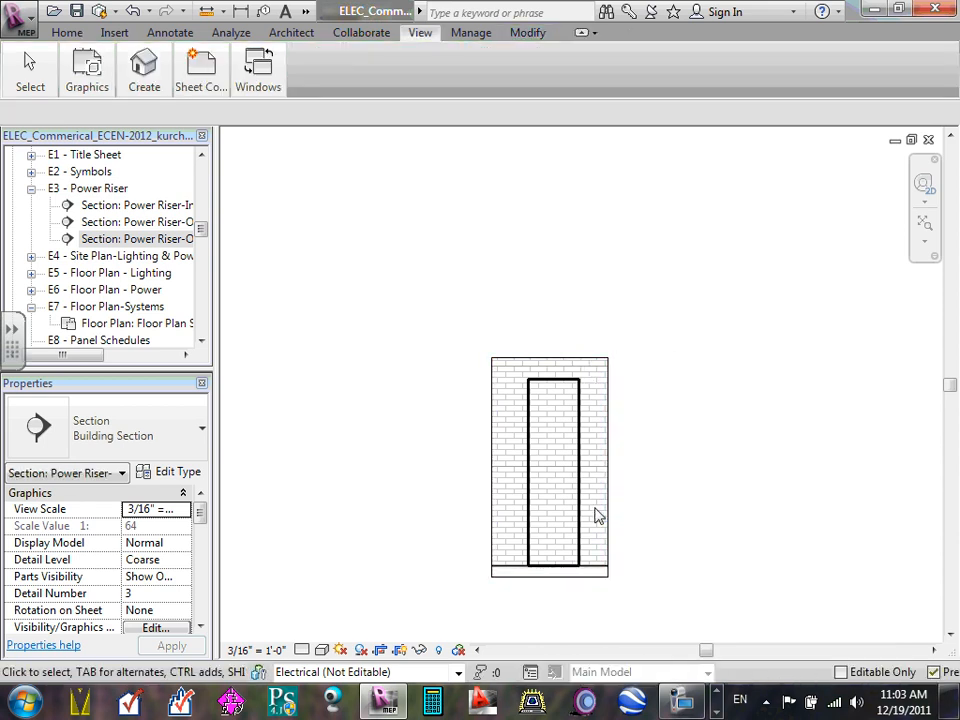
{"action": "left_click", "coordinate": [593, 580]}
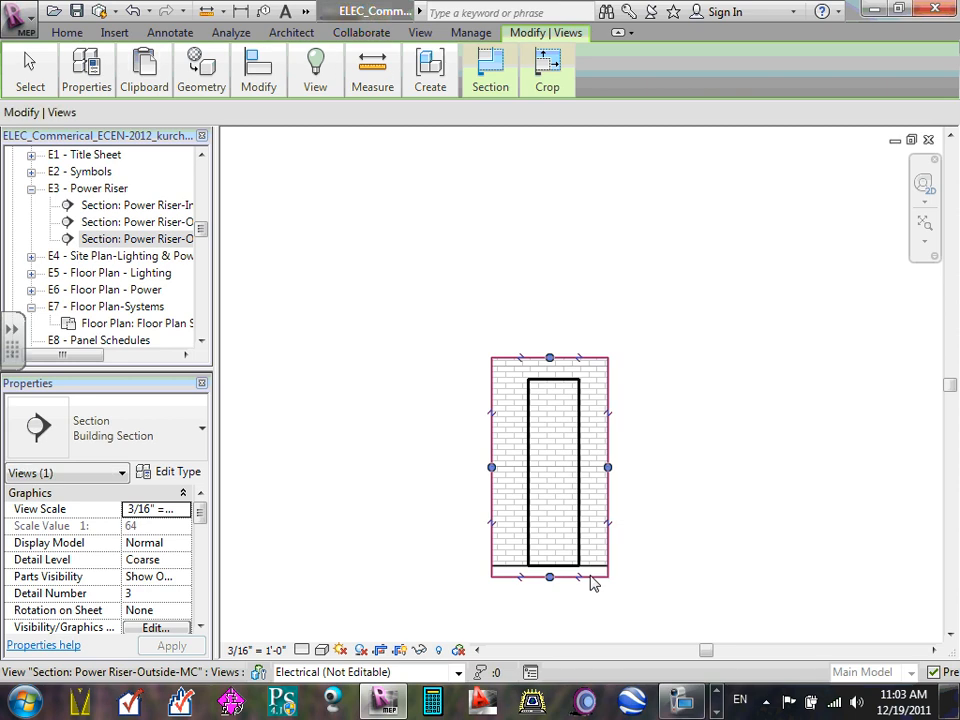
{"action": "right_click", "coordinate": [593, 575]}
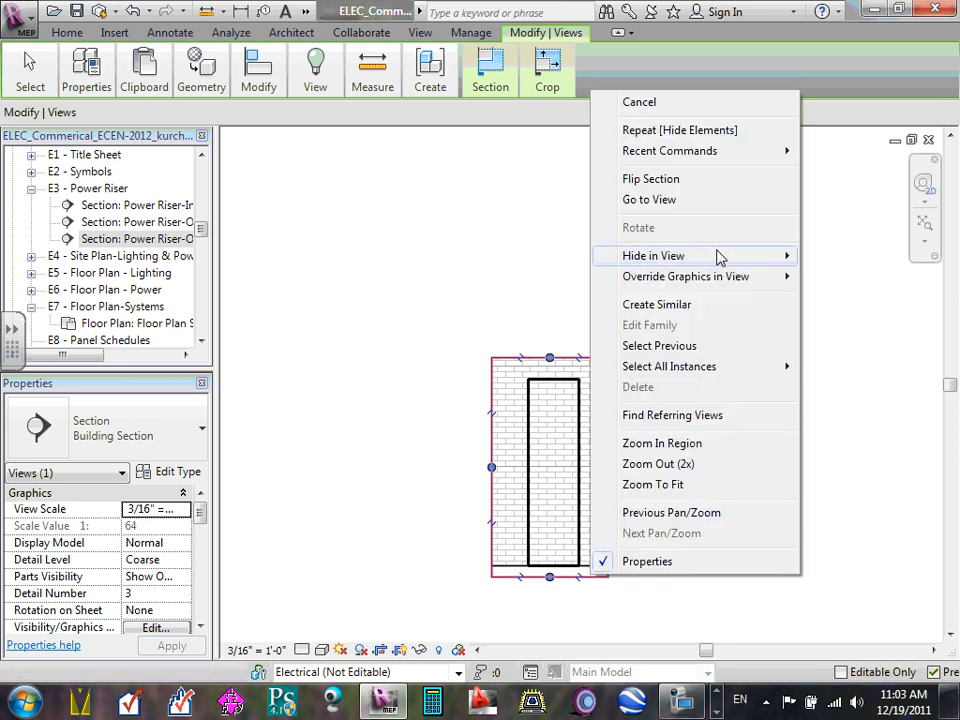
{"action": "mouse_move", "coordinate": [726, 259]}
{"action": "left_click", "coordinate": [838, 262]}
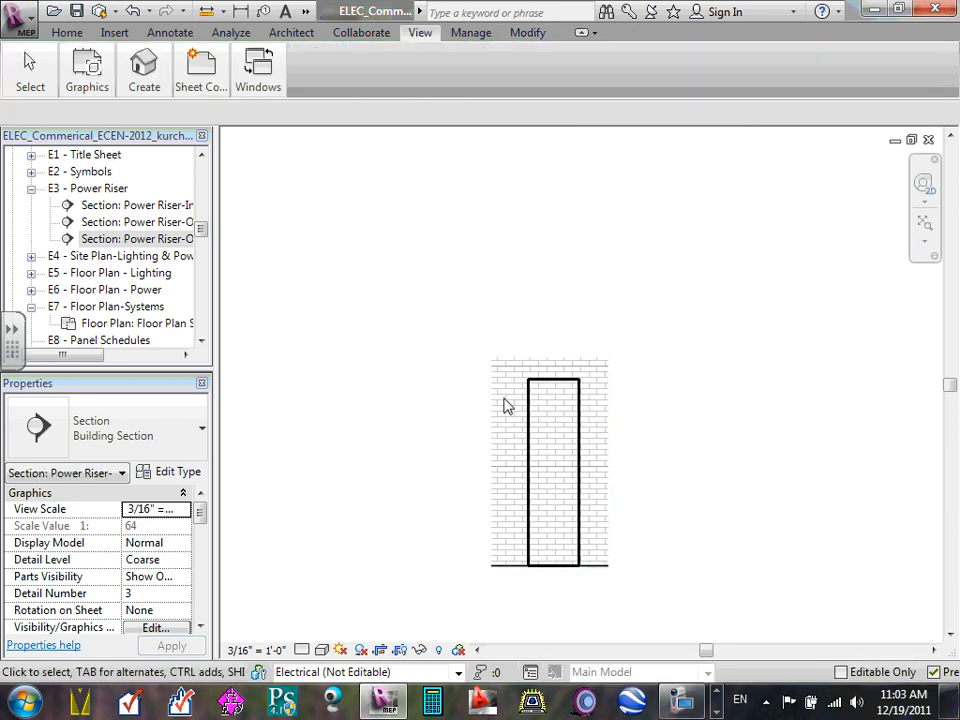
- Hide the linked architectural model Arch_Commerical_ACEN.rvt, which shows the brick wall, as an element in the Power Riser-Outside-MC view
{"action": "left_click", "coordinate": [505, 571]}
{"action": "right_click", "coordinate": [503, 569]}
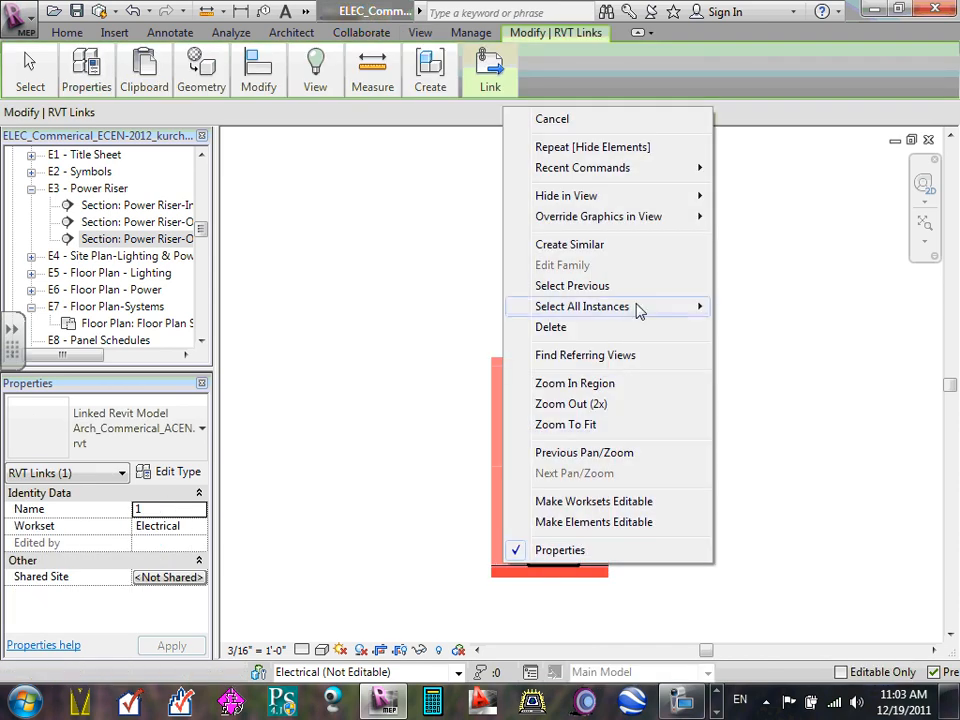
{"action": "mouse_move", "coordinate": [628, 199]}
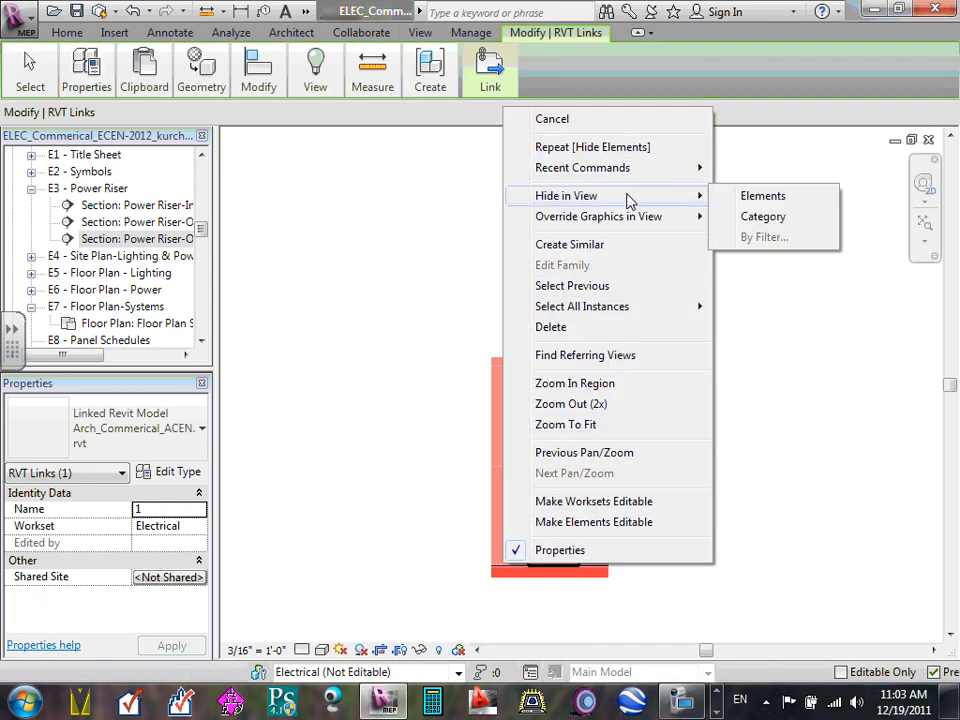
{"action": "left_click", "coordinate": [754, 198]}
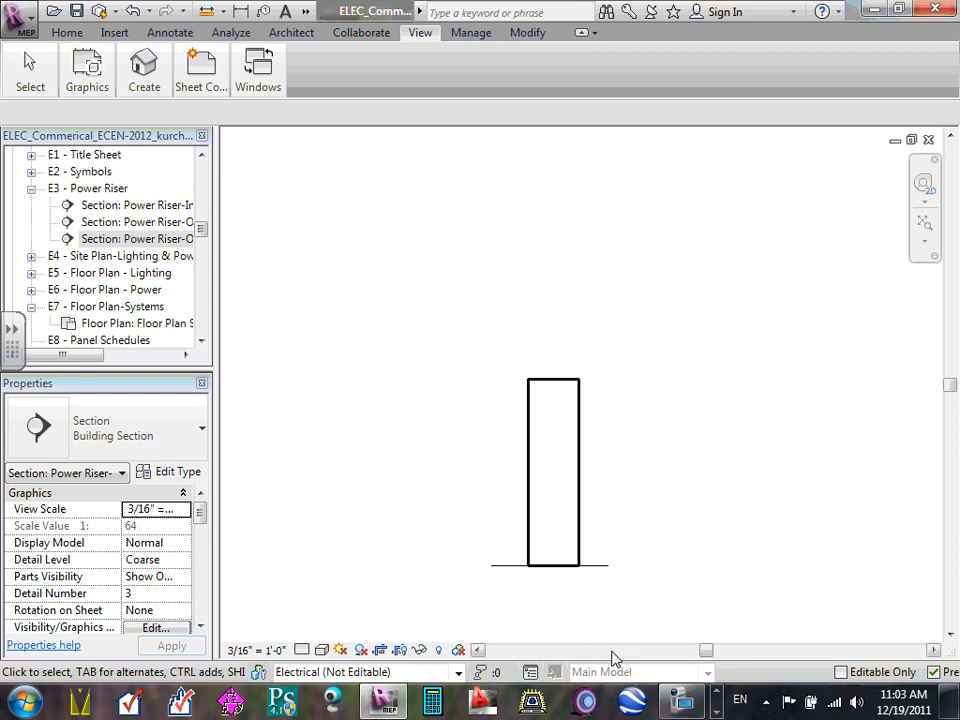
- Hide the imported ECDM221-xflr1.dwg line at the base of the equipment as an element in the Power Riser-Outside-MC view
{"action": "left_click", "coordinate": [603, 566]}
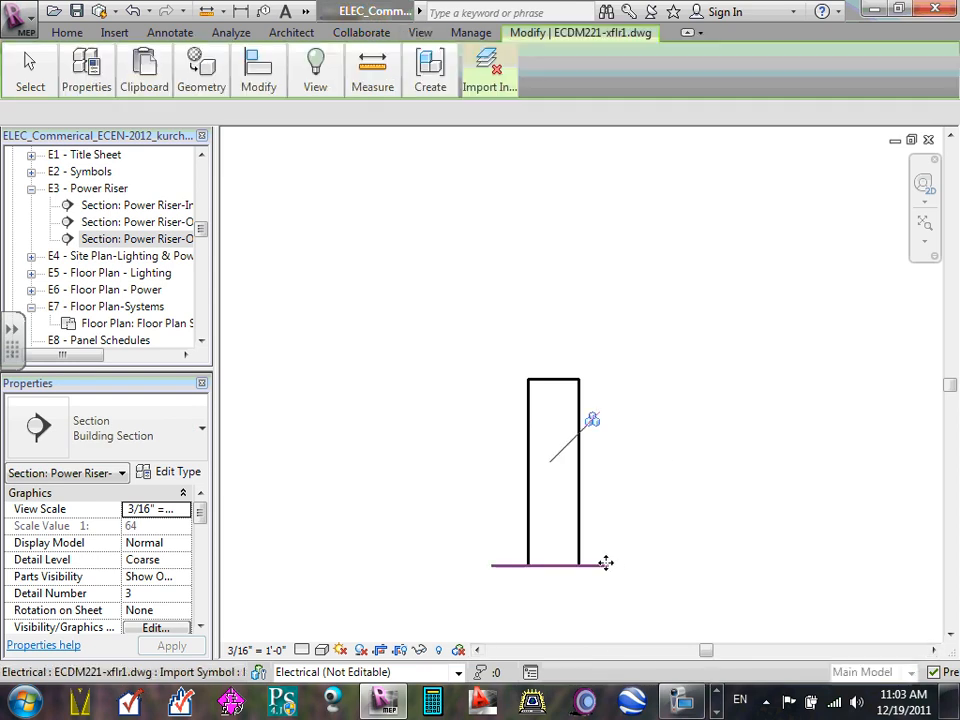
{"action": "right_click", "coordinate": [653, 356]}
{"action": "mouse_move", "coordinate": [705, 314]}
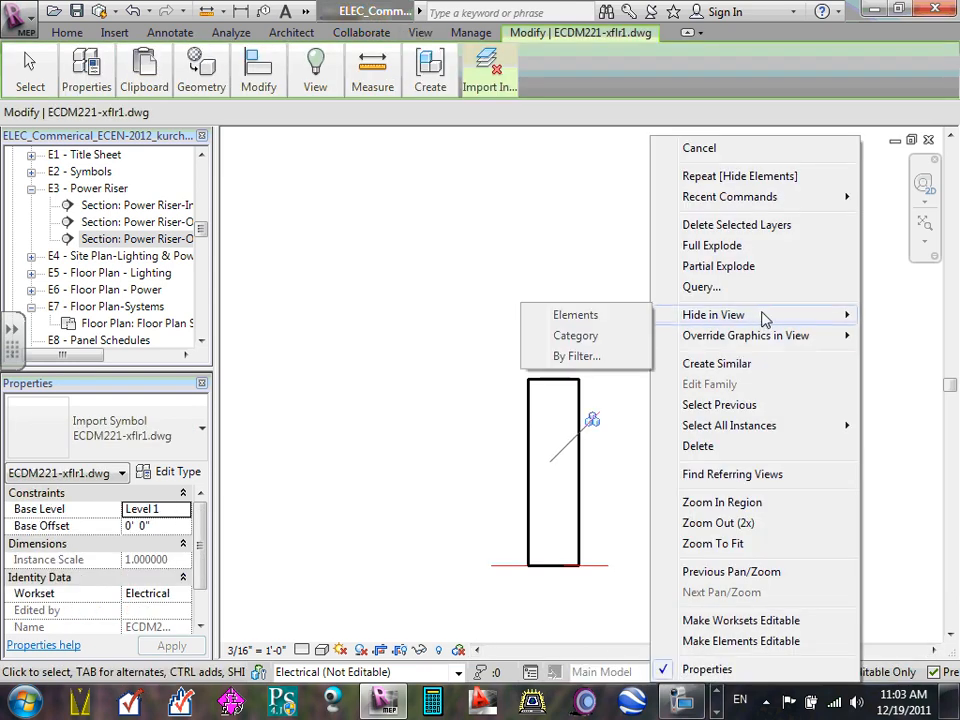
{"action": "left_click", "coordinate": [589, 317]}
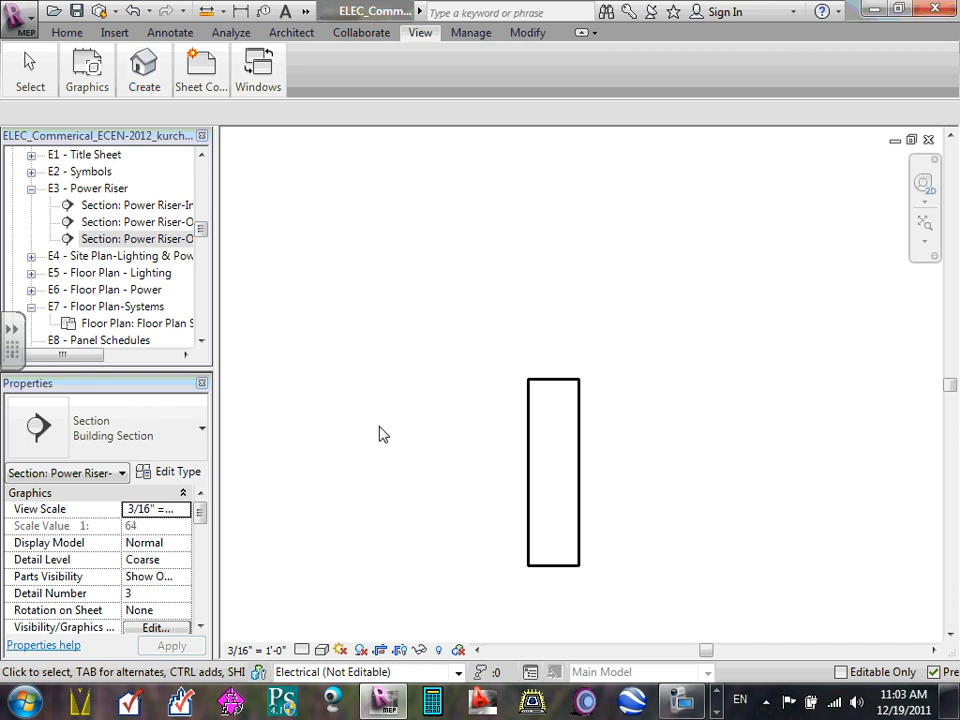
- Reveal the hidden elements in the Power Riser-Outside-MC view to examine them, and return to the normal display
{"action": "left_click", "coordinate": [438, 650]}
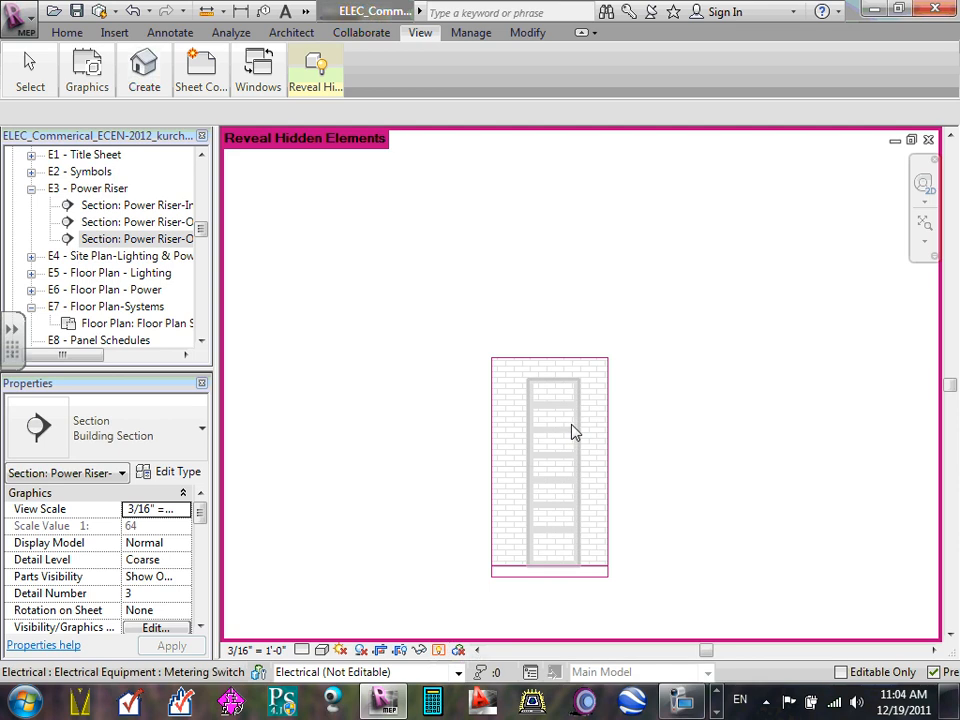
{"action": "scroll", "coordinate": [556, 434], "scroll_direction": "up", "scroll_amount": 1}
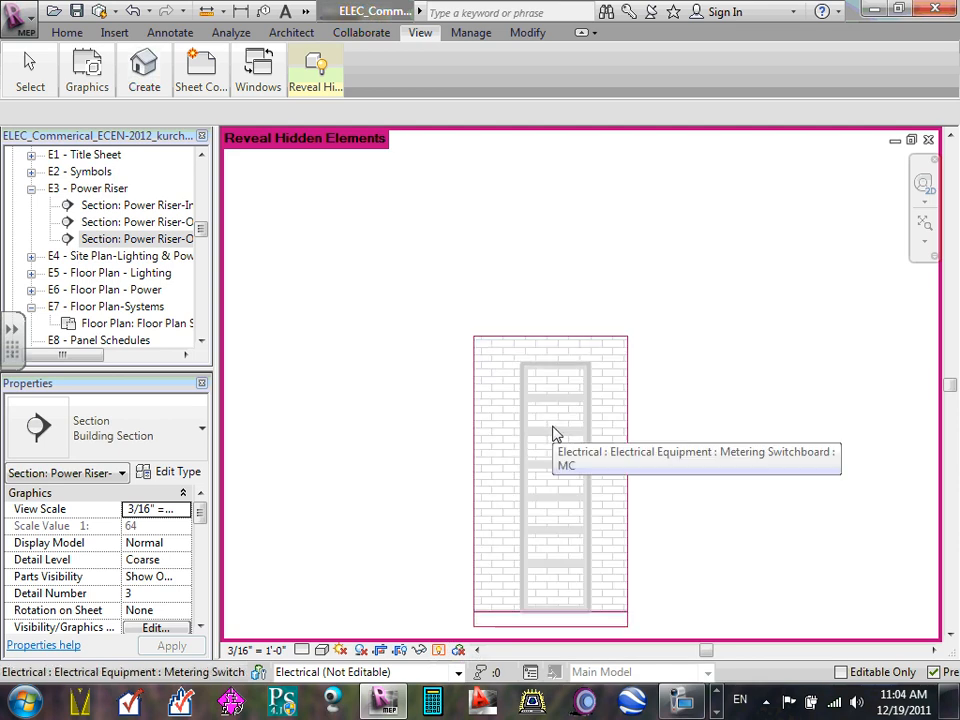
{"action": "left_click", "coordinate": [438, 651]}
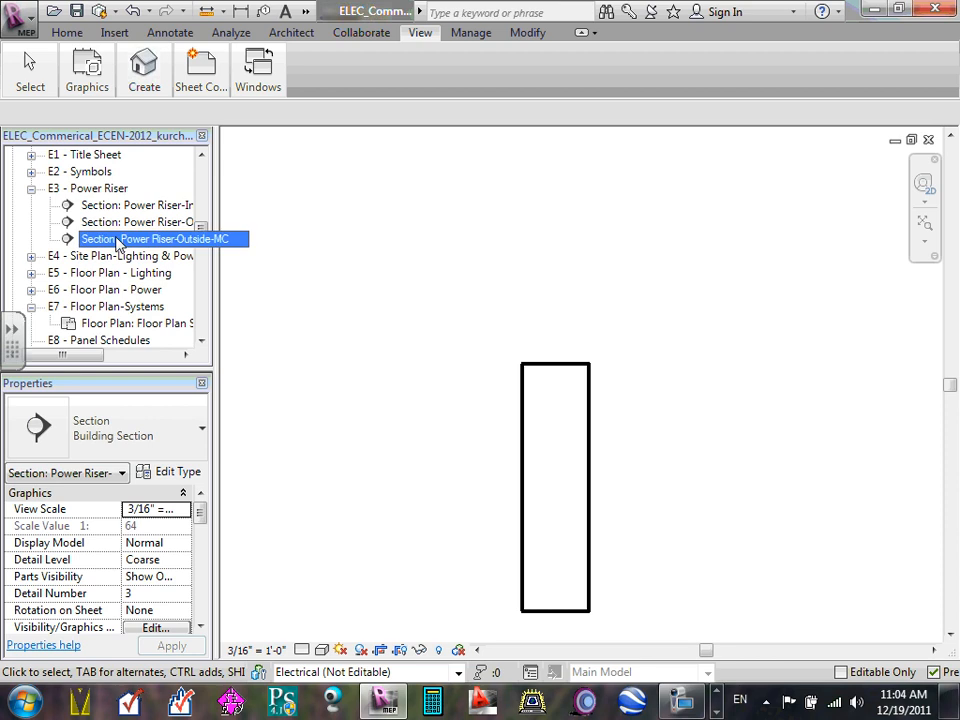
- Open sheet E3 - Power Riser and move the Outside-Gen & XFR and Outside-MC view titles well below their equipment
{"action": "double_click", "coordinate": [95, 189]}
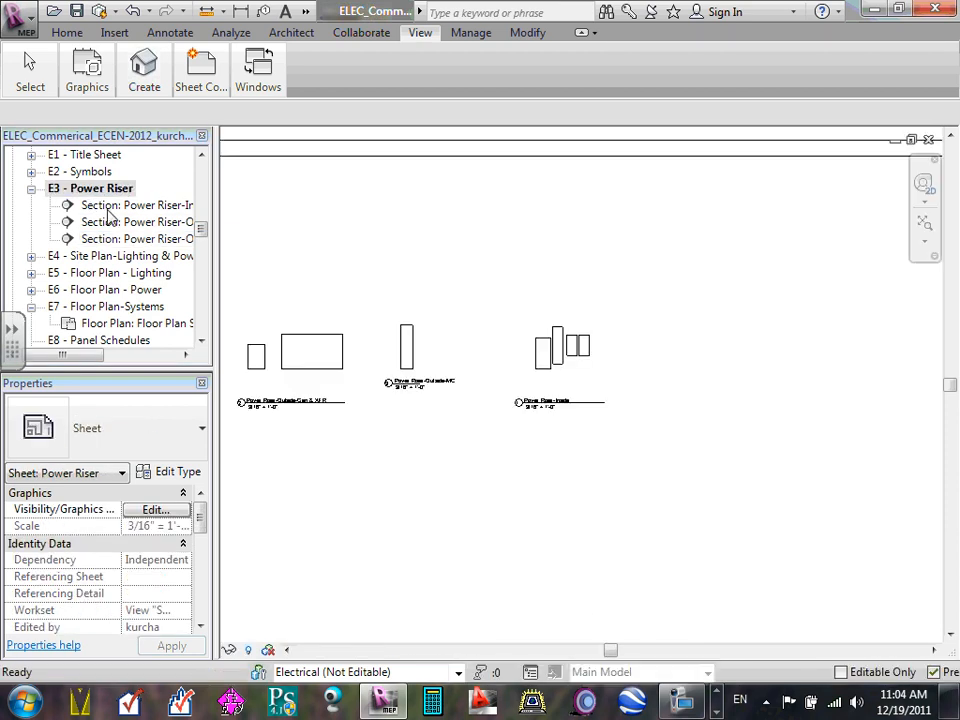
{"action": "scroll", "coordinate": [420, 418], "scroll_direction": "down", "scroll_amount": 2}
{"action": "scroll", "coordinate": [330, 450], "scroll_direction": "up", "scroll_amount": 2}
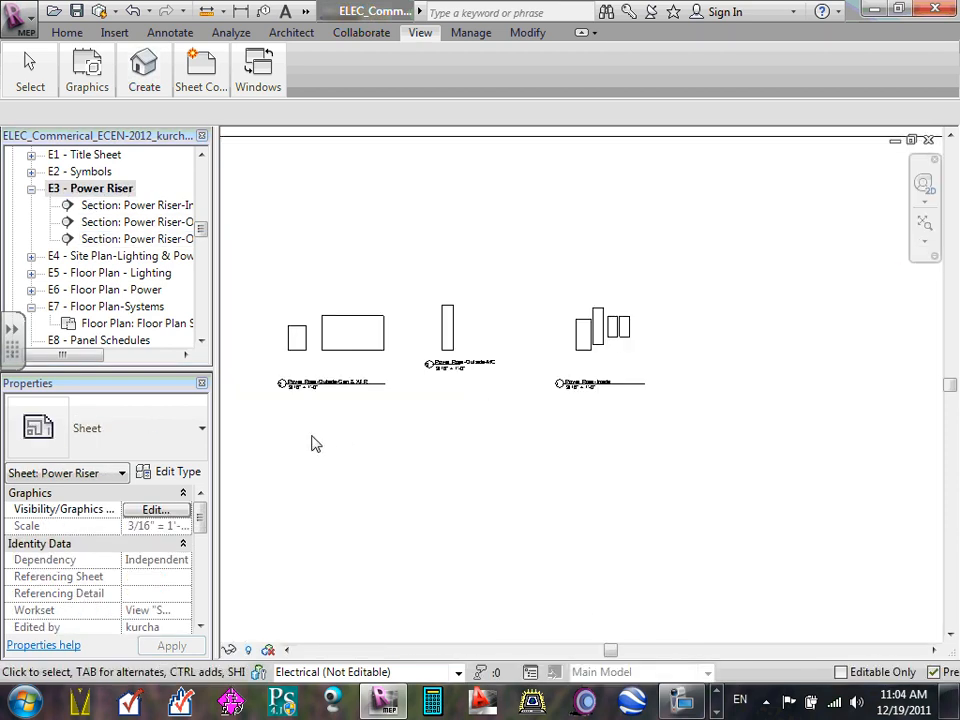
{"action": "left_click", "coordinate": [342, 388]}
{"action": "left_click_drag", "start_coordinate": [330, 397], "coordinate": [315, 590]}
{"action": "left_click", "coordinate": [462, 368]}
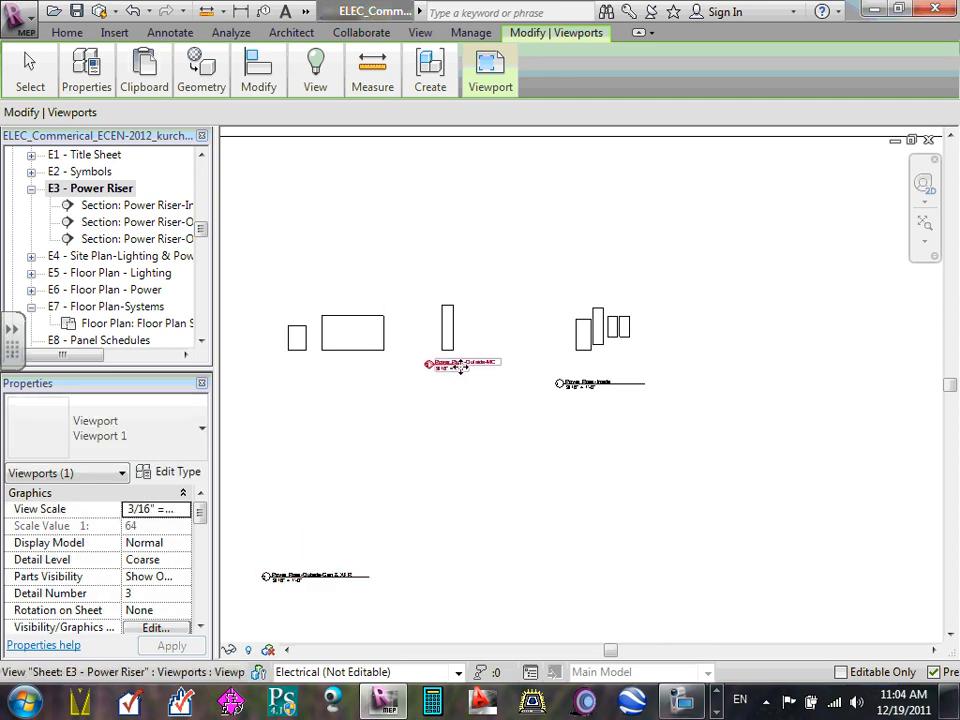
{"action": "left_click_drag", "start_coordinate": [467, 556], "coordinate": [437, 596]}
- Move the Power Riser-Inside view title down roughly level with the two outside view titles and clear the selection
{"action": "left_click", "coordinate": [621, 385]}
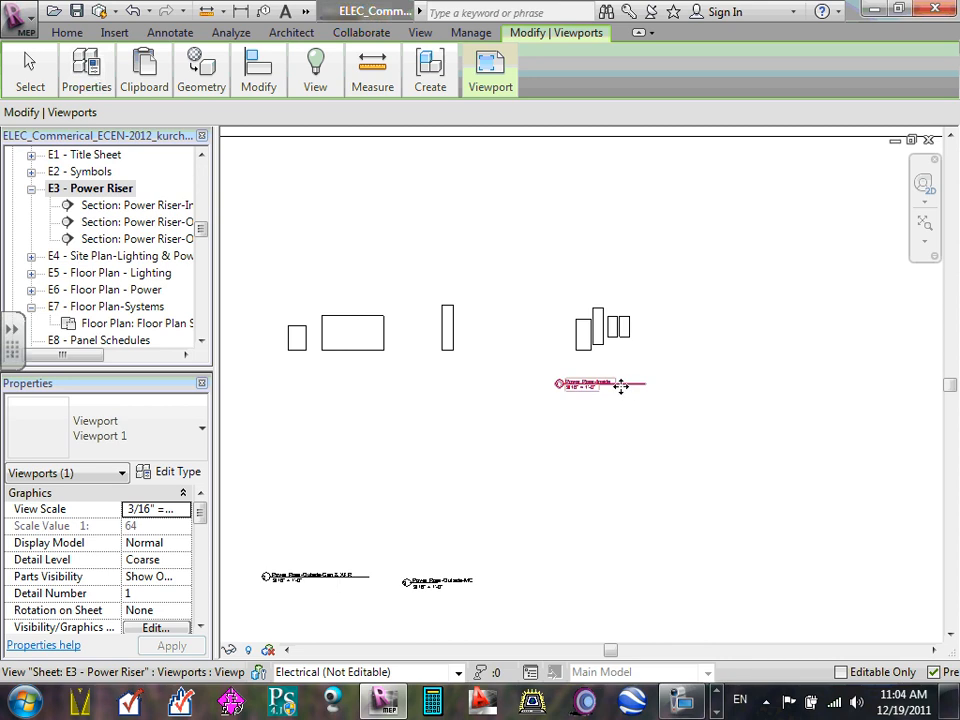
{"action": "left_click_drag", "start_coordinate": [622, 388], "coordinate": [604, 596]}
{"action": "left_click", "coordinate": [544, 439]}
{"action": "scroll", "coordinate": [544, 439], "scroll_direction": "down", "scroll_amount": 2}
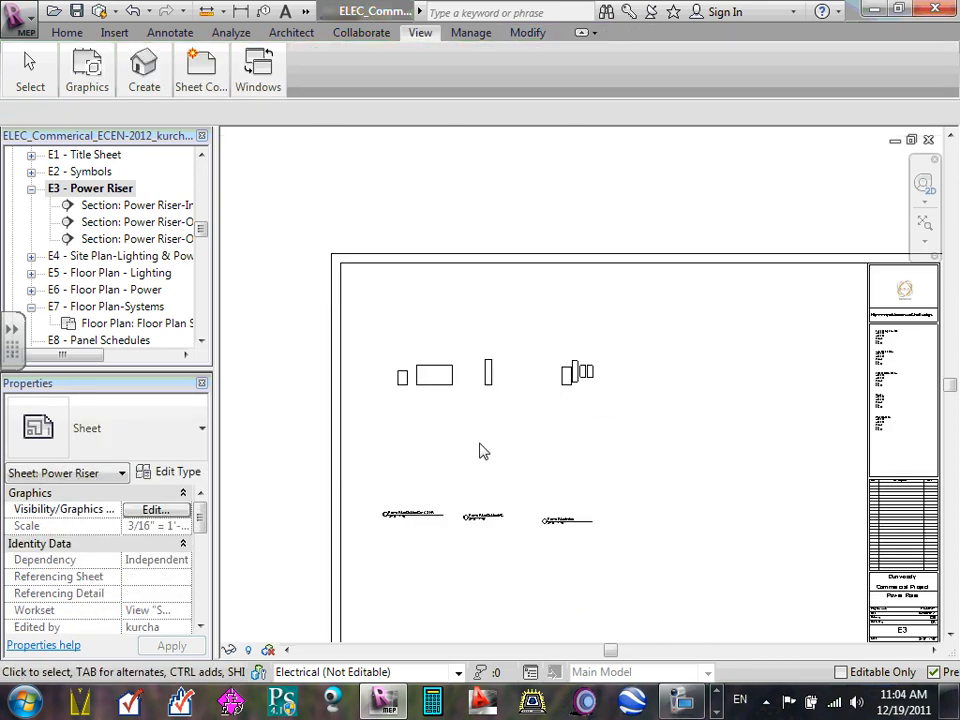
{"action": "scroll", "coordinate": [480, 450], "scroll_direction": "up", "scroll_amount": 1}
{"action": "scroll", "coordinate": [489, 444], "scroll_direction": "down", "scroll_amount": 2}
{"action": "scroll", "coordinate": [553, 454], "scroll_direction": "up", "scroll_amount": 3}
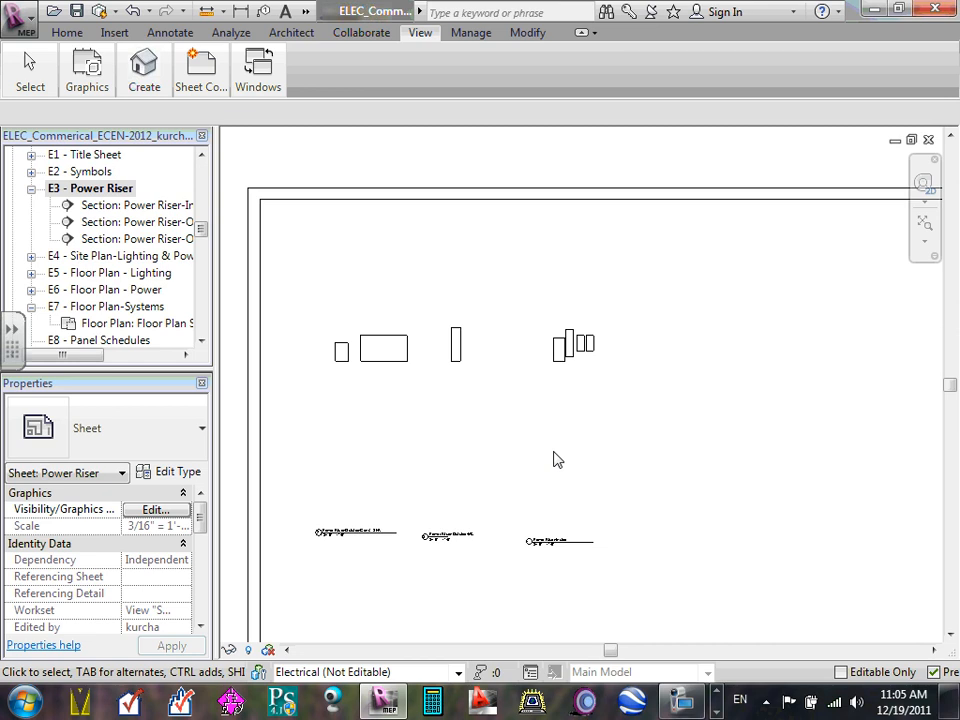
- Set the view scale of the Power Riser-Inside section to 1/2" = 1'-0"
{"action": "double_click", "coordinate": [155, 210]}
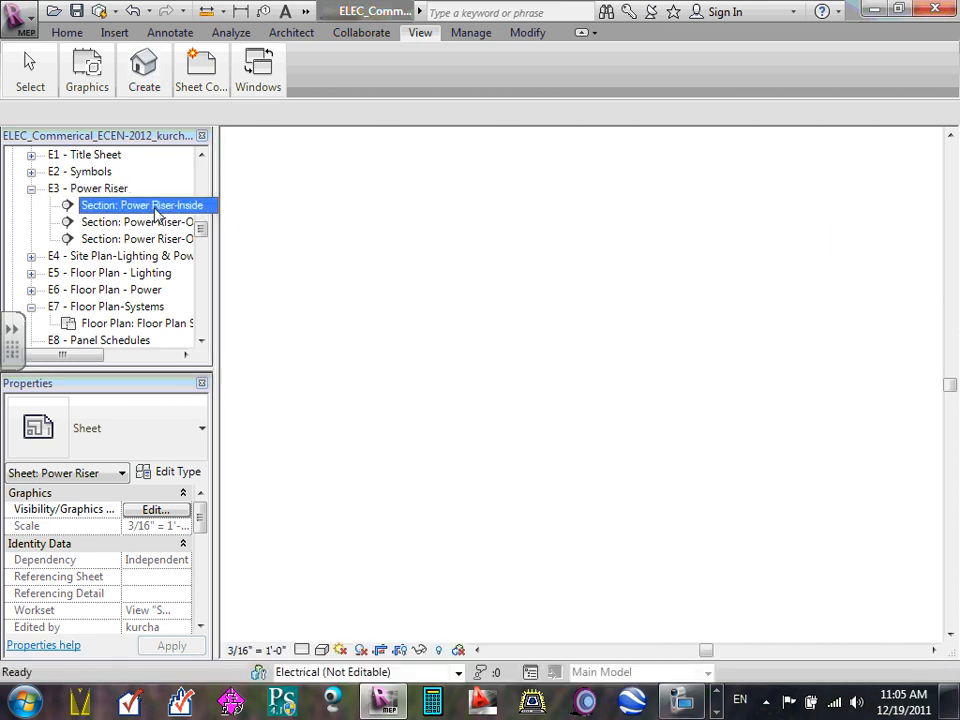
{"action": "left_click", "coordinate": [258, 655]}
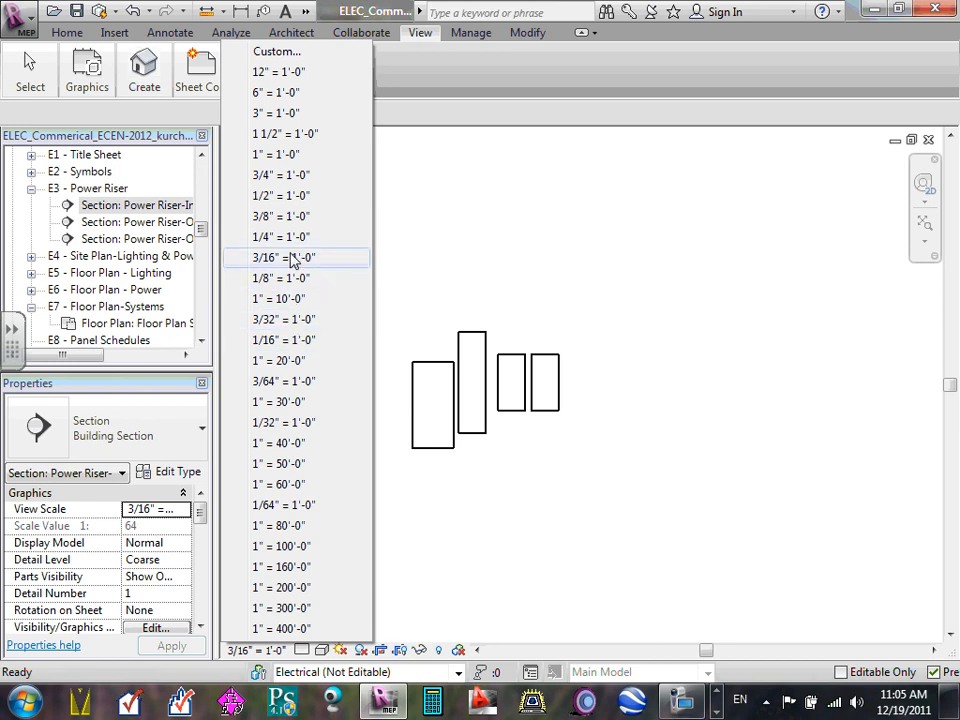
{"action": "left_click", "coordinate": [292, 237]}
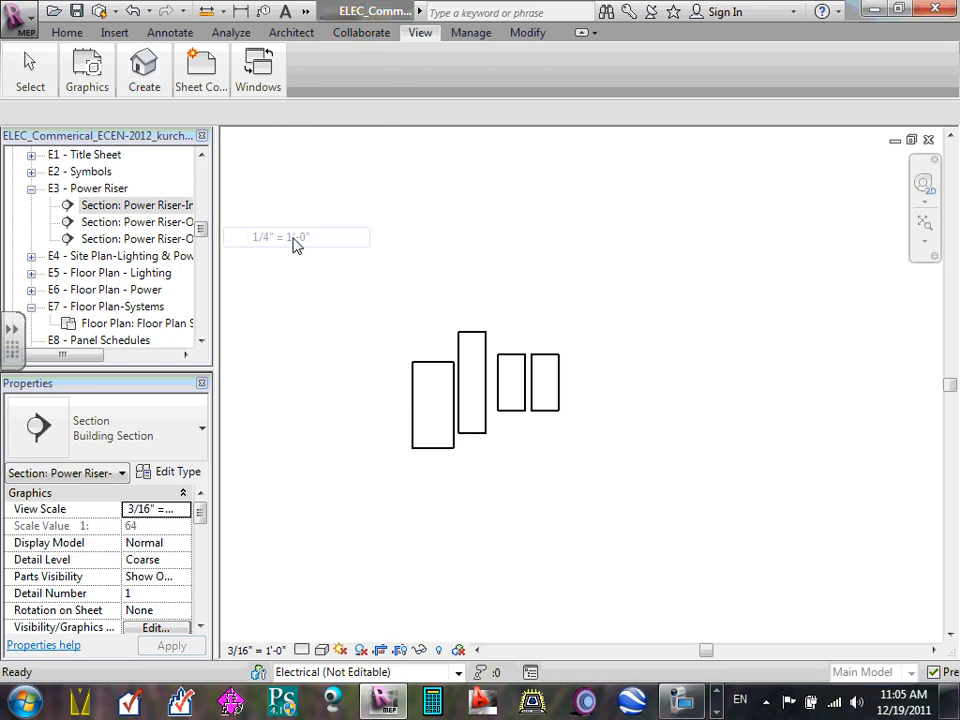
{"action": "left_click", "coordinate": [255, 650]}
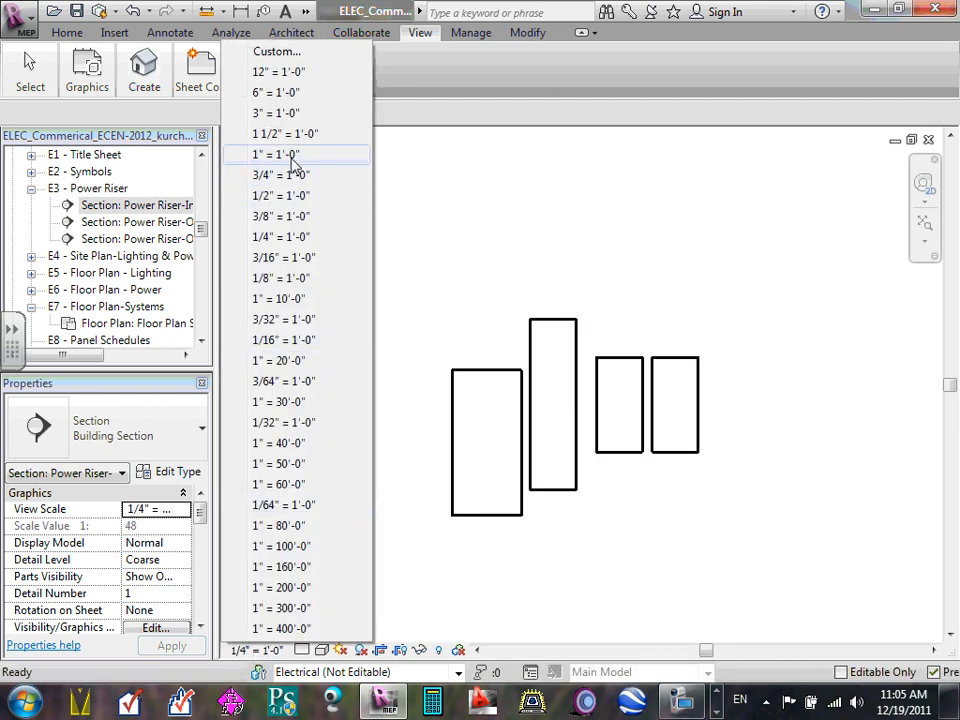
{"action": "left_click", "coordinate": [292, 197]}
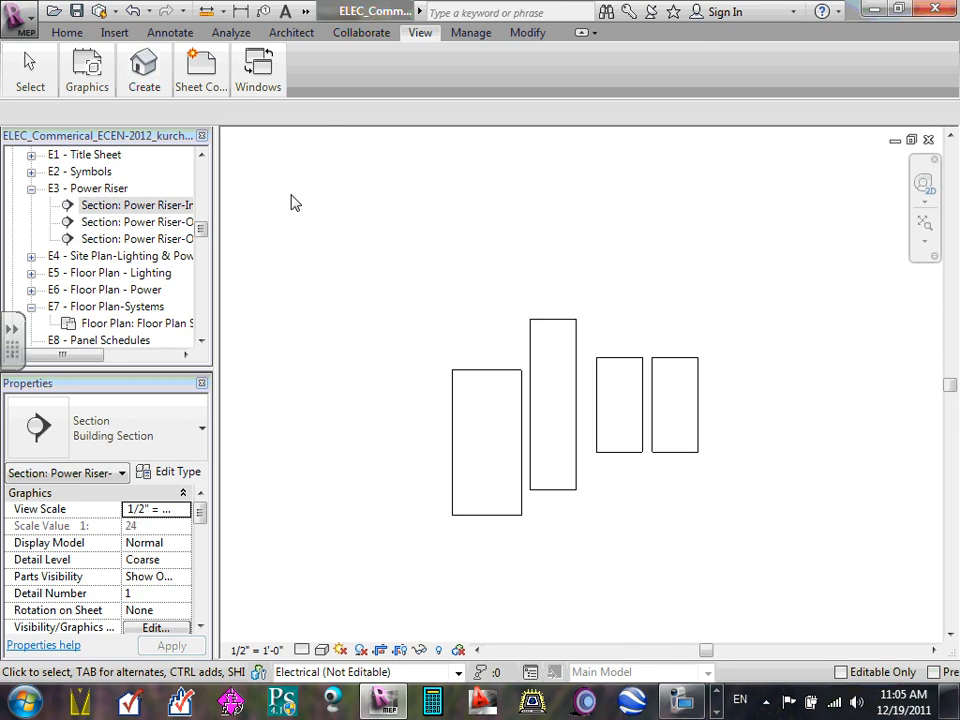
- Set the view scale of the Power Riser-Outside-Gen & XFR and Power Riser-Outside-MC sections to 1/2" = 1'-0"
{"action": "double_click", "coordinate": [125, 226]}
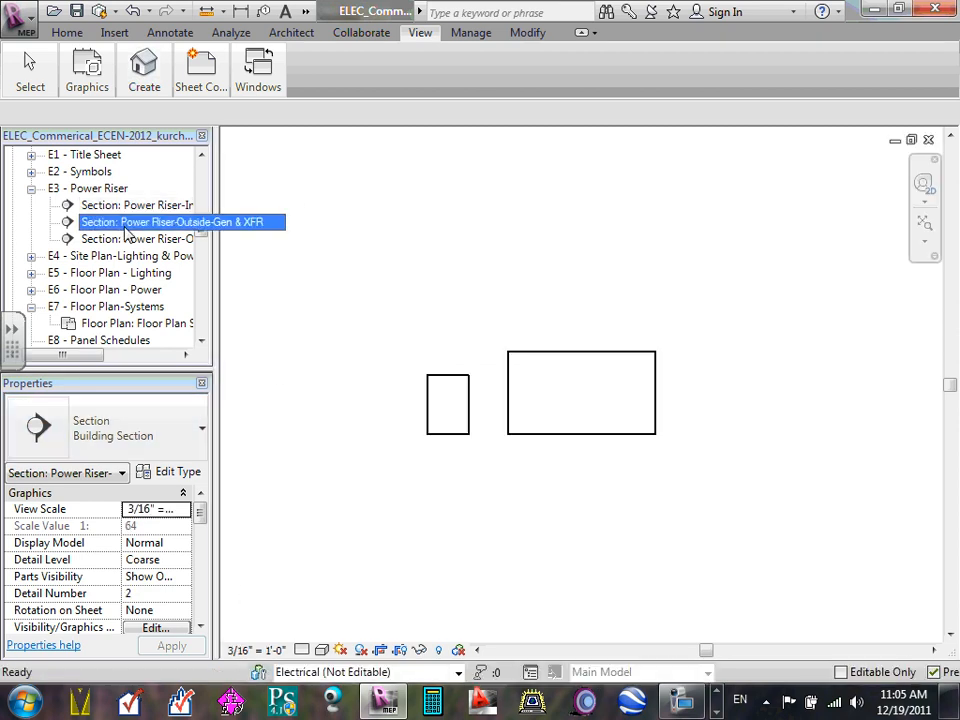
{"action": "left_click", "coordinate": [243, 650]}
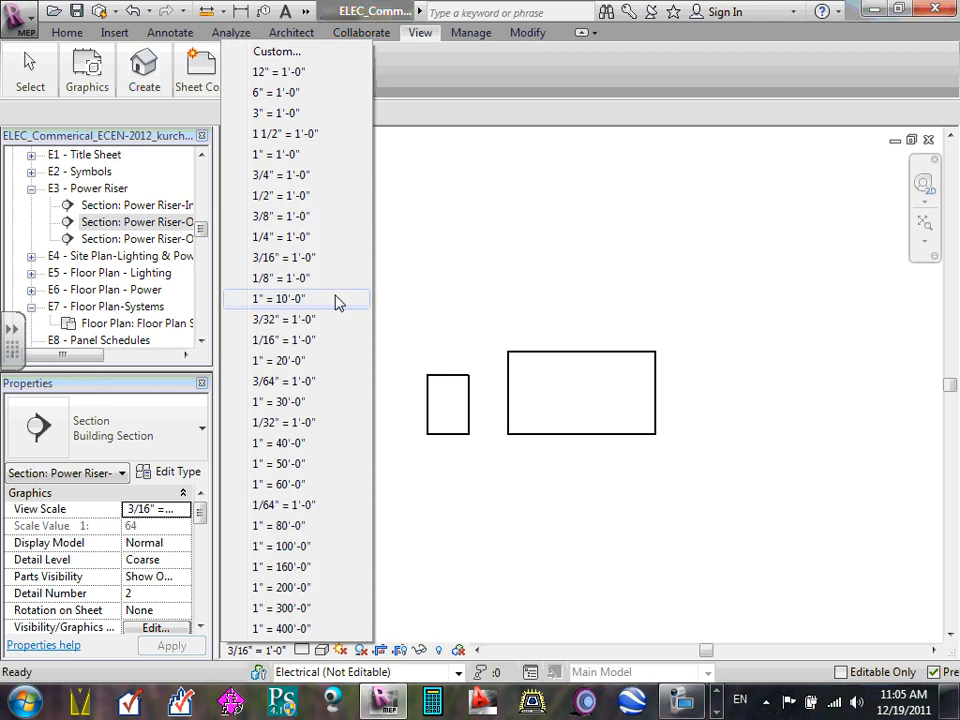
{"action": "left_click", "coordinate": [300, 197]}
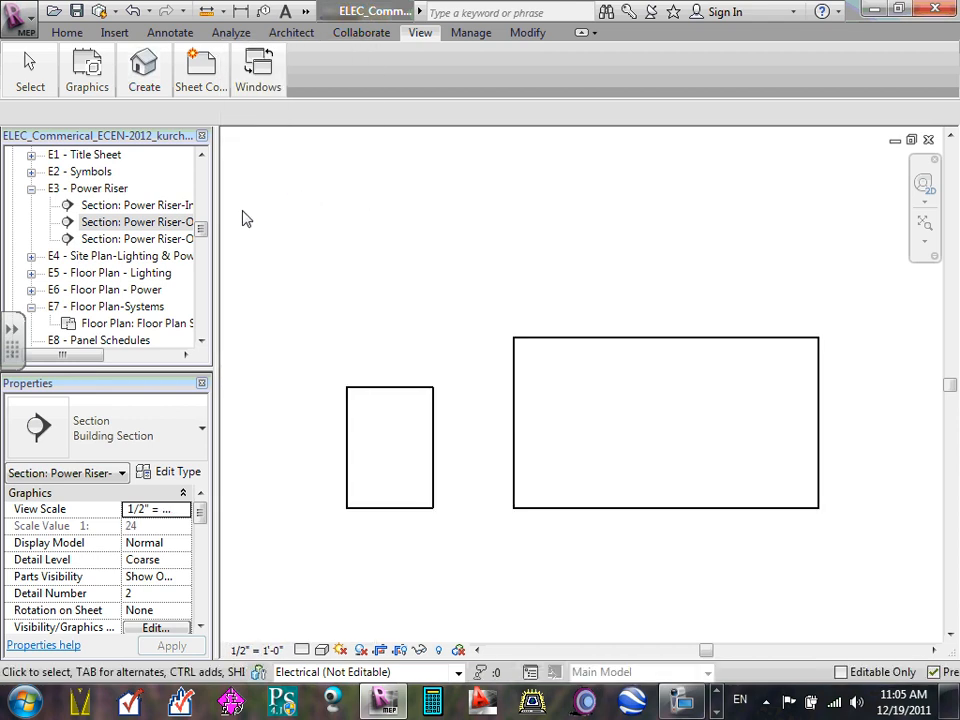
{"action": "double_click", "coordinate": [130, 239]}
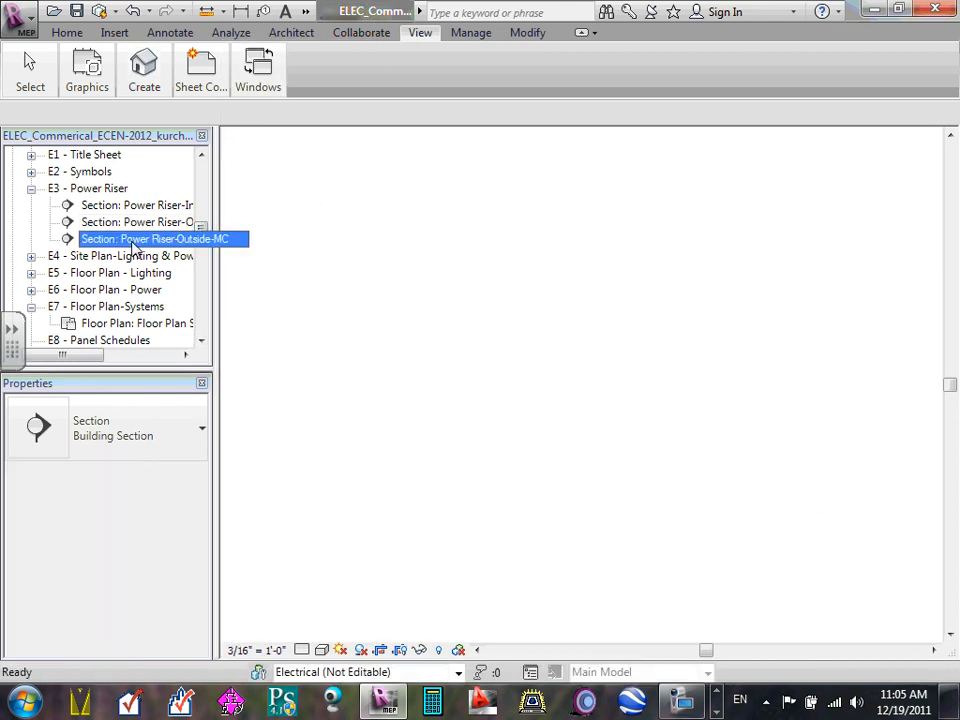
{"action": "left_click", "coordinate": [243, 650]}
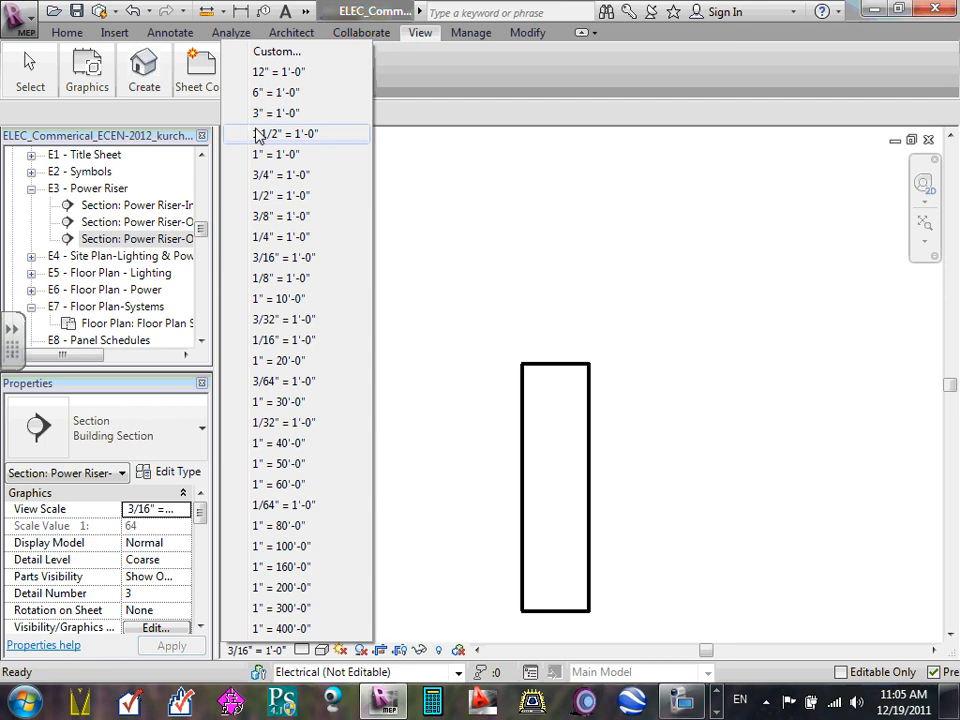
{"action": "left_click", "coordinate": [285, 196]}
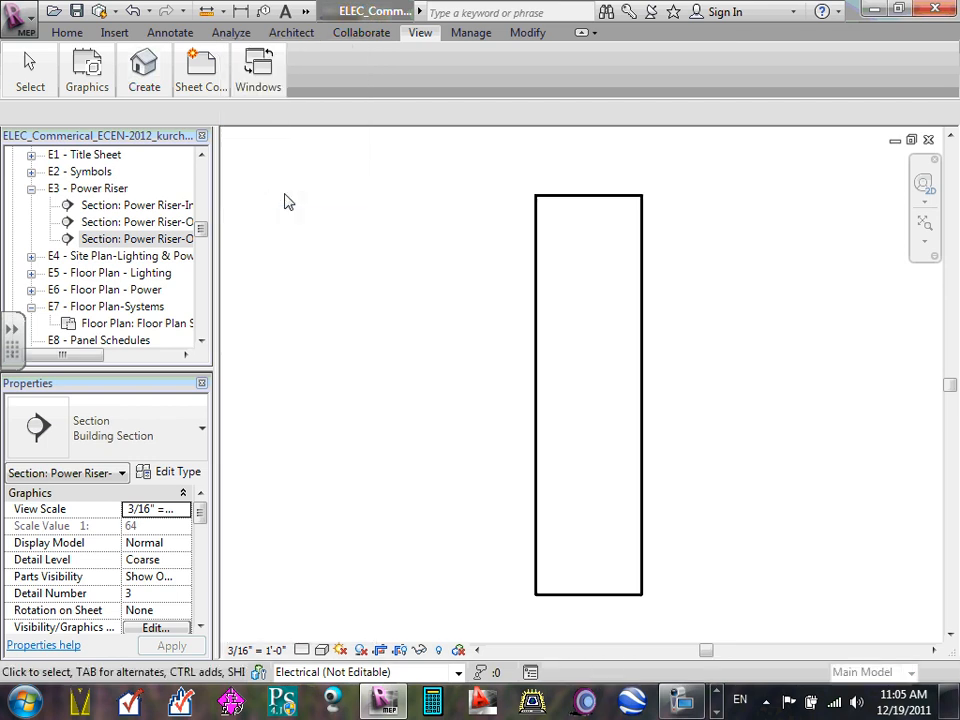
- On sheet E3 - Power Riser, move the three section viewports inside the border in a row: Outside-Gen & XFR, Outside-MC, Inside
{"action": "double_click", "coordinate": [100, 189]}
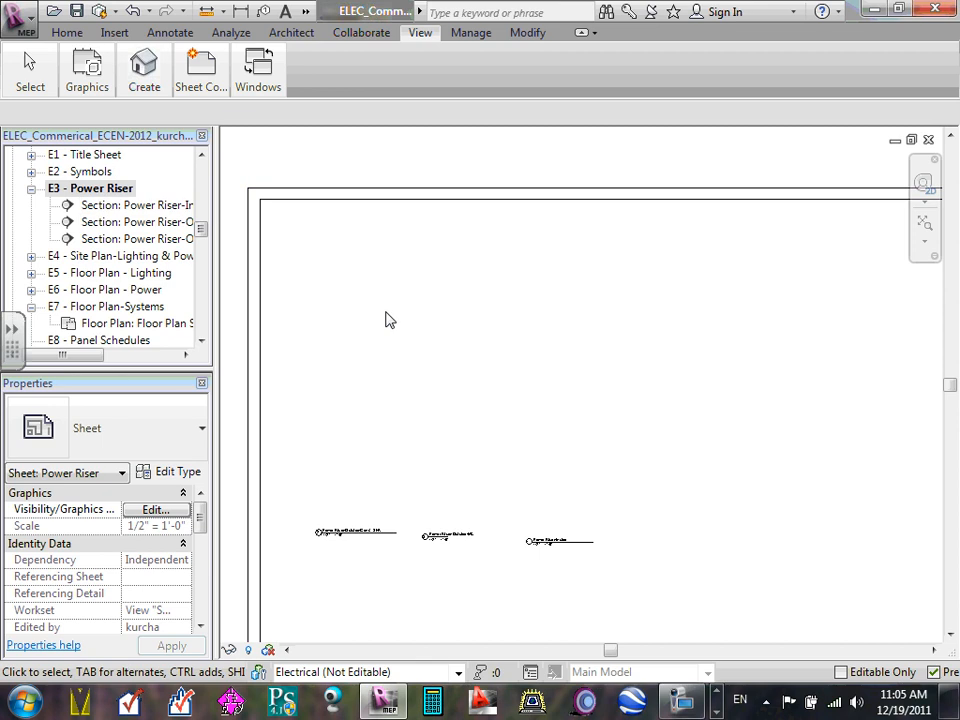
{"action": "scroll", "coordinate": [386, 319], "scroll_direction": "down", "scroll_amount": 4}
{"action": "scroll", "coordinate": [416, 302], "scroll_direction": "up", "scroll_amount": 1}
{"action": "scroll", "coordinate": [351, 321], "scroll_direction": "up", "scroll_amount": 1}
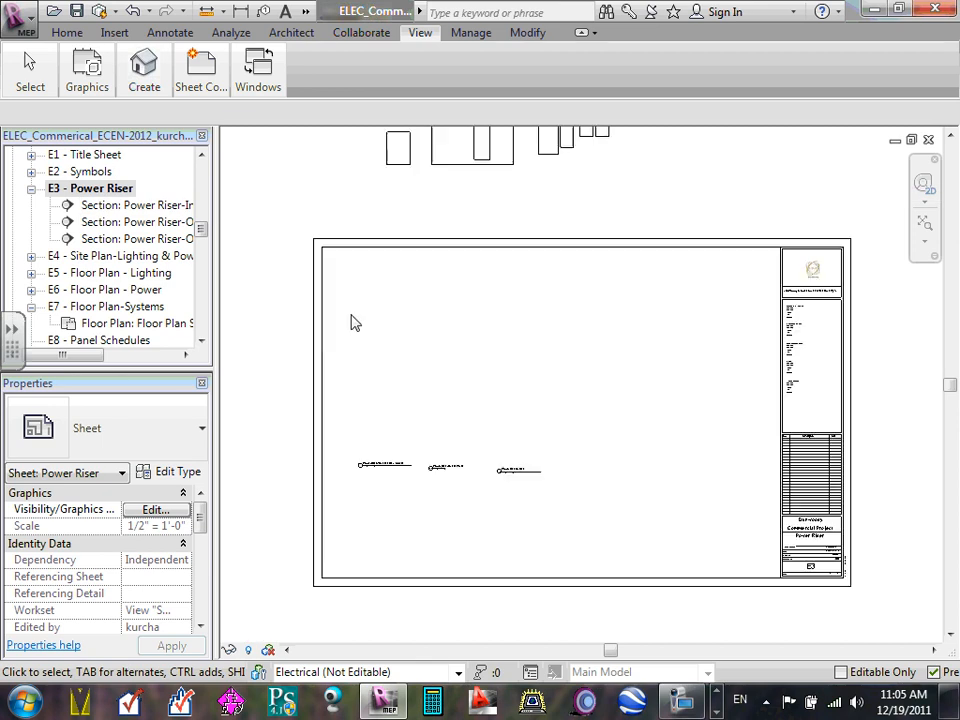
{"action": "scroll", "coordinate": [403, 328], "scroll_direction": "down", "scroll_amount": 2}
{"action": "scroll", "coordinate": [388, 200], "scroll_direction": "up", "scroll_amount": 1}
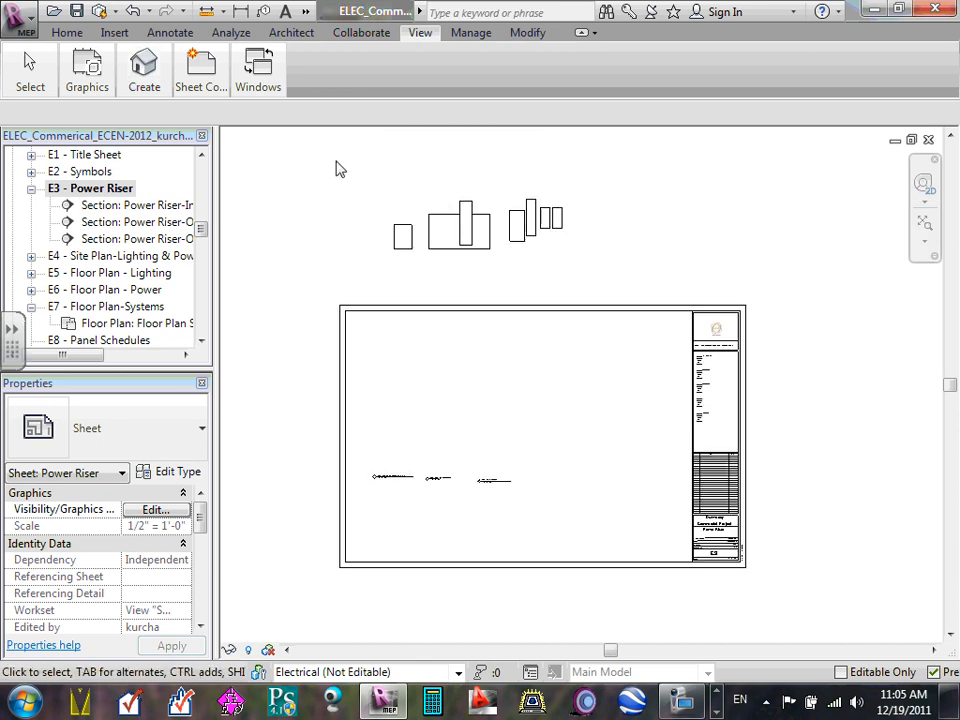
{"action": "left_click_drag", "start_coordinate": [336, 163], "coordinate": [571, 263]}
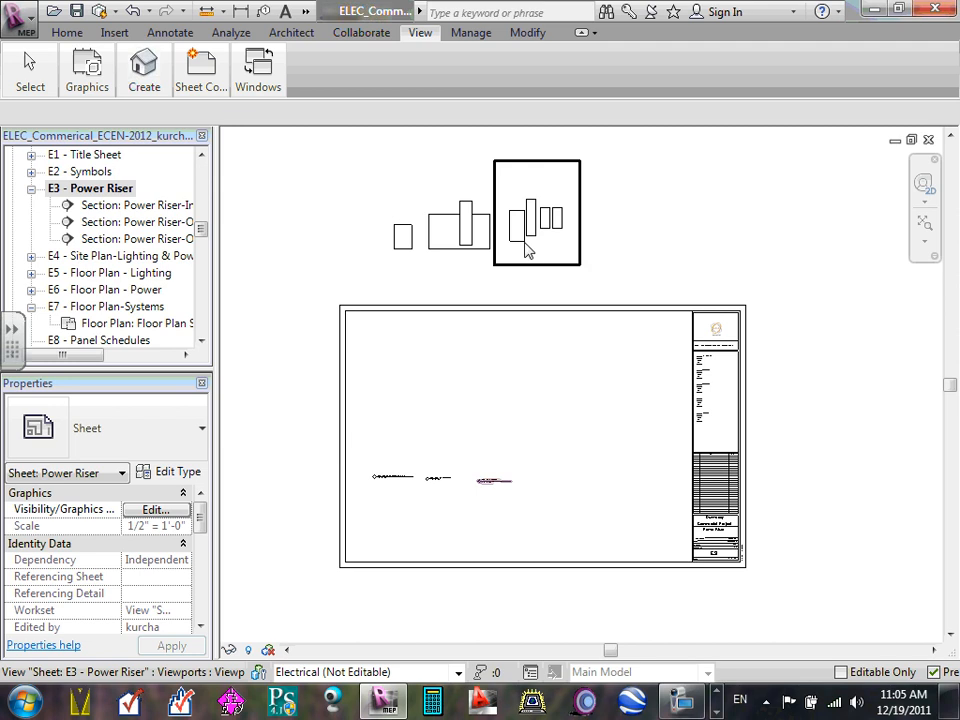
{"action": "left_click_drag", "start_coordinate": [401, 253], "coordinate": [370, 440]}
{"action": "left_click_drag", "start_coordinate": [468, 253], "coordinate": [508, 418]}
{"action": "left_click_drag", "start_coordinate": [540, 251], "coordinate": [570, 408]}
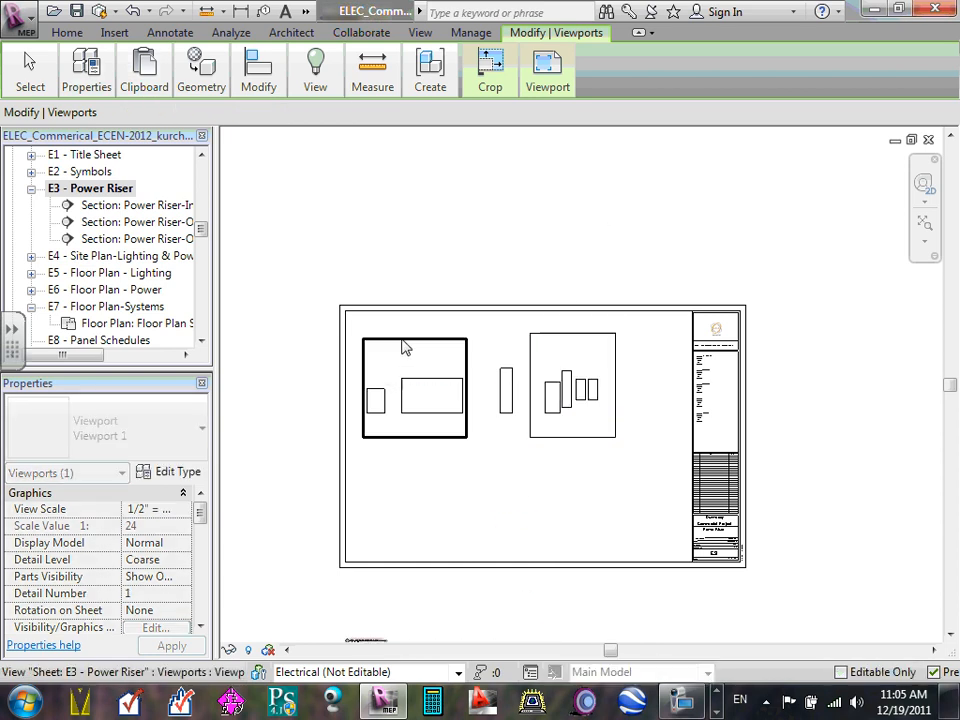
{"action": "left_click", "coordinate": [364, 199]}
- Examine the size and alignment of the three equipment viewports on sheet E3 - Power Riser
{"action": "scroll", "coordinate": [559, 443], "scroll_direction": "up", "scroll_amount": 4}
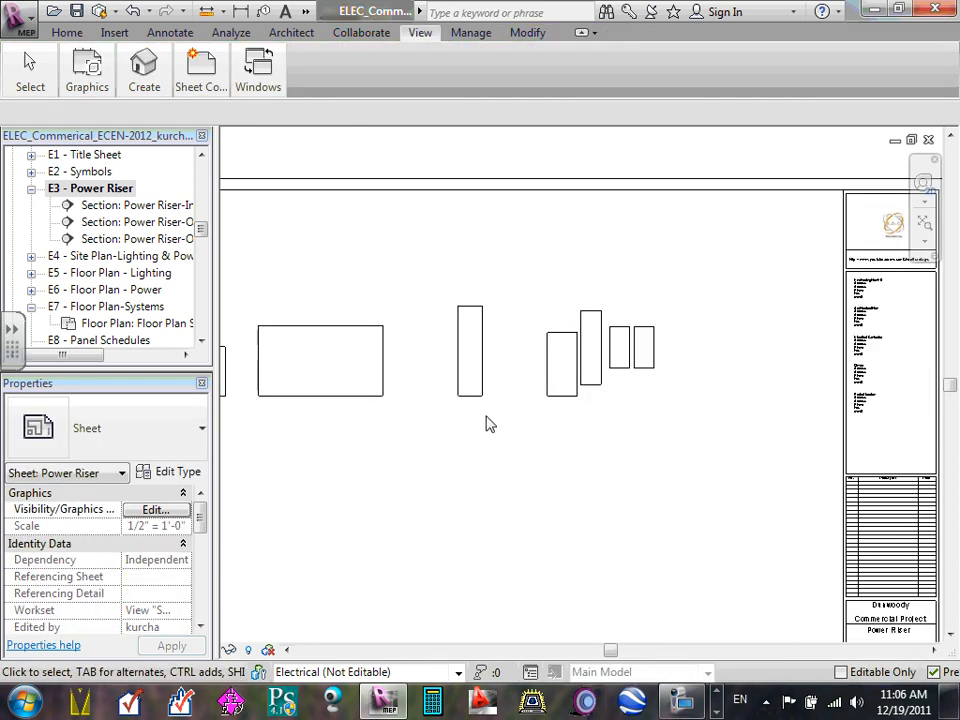
{"action": "scroll", "coordinate": [488, 423], "scroll_direction": "down", "scroll_amount": 3}
{"action": "scroll", "coordinate": [356, 416], "scroll_direction": "up", "scroll_amount": 4}
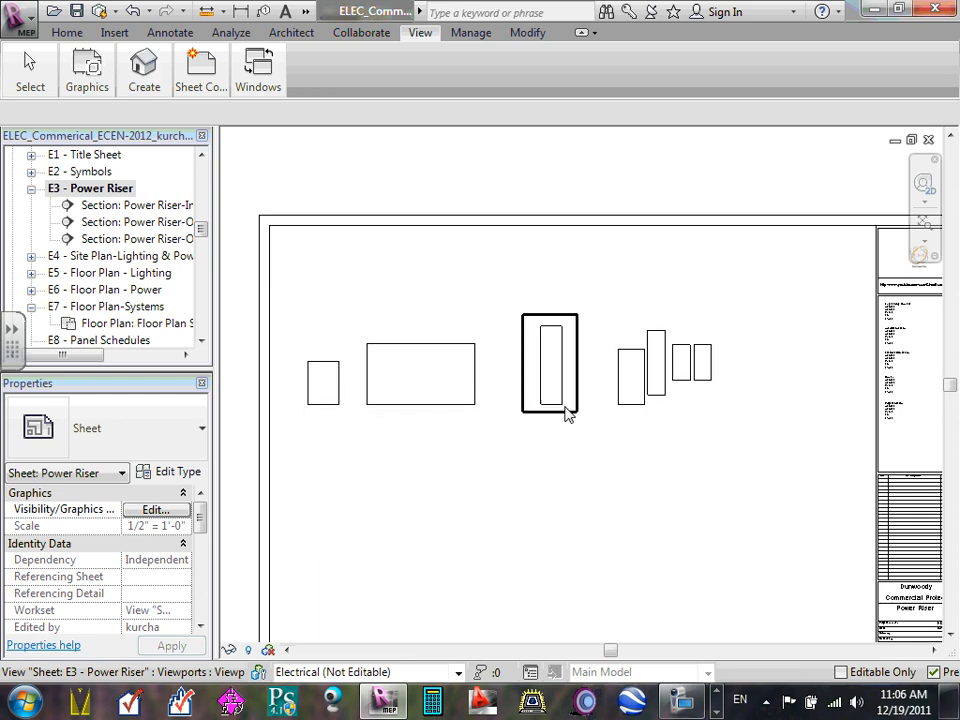
{"action": "scroll", "coordinate": [700, 413], "scroll_direction": "down", "scroll_amount": 1}
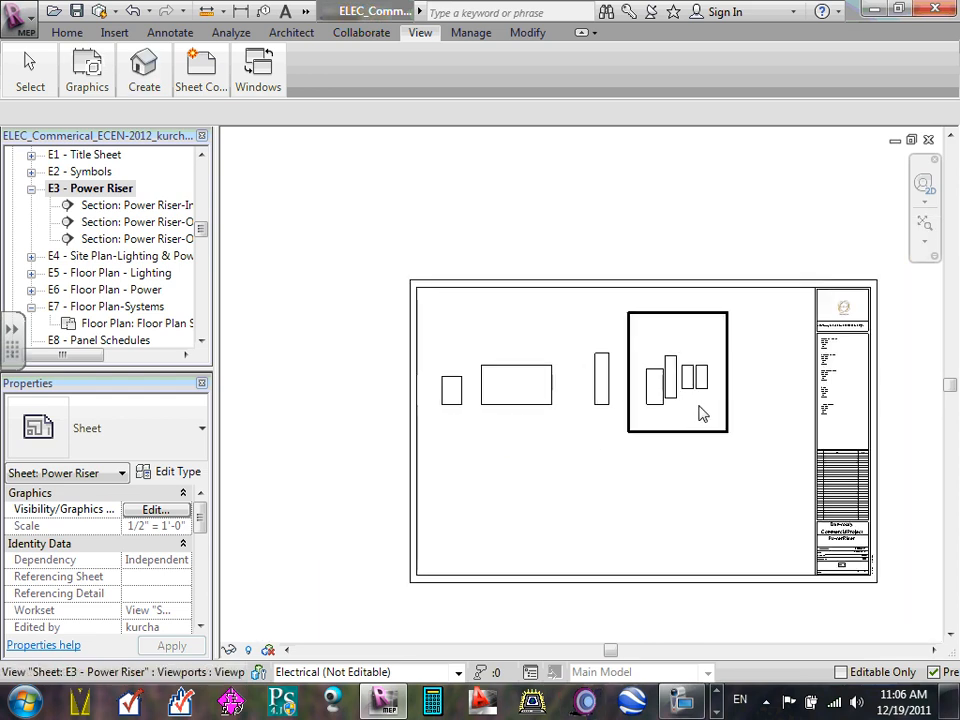
{"action": "scroll", "coordinate": [698, 423], "scroll_direction": "up", "scroll_amount": 1}
{"action": "scroll", "coordinate": [675, 403], "scroll_direction": "up", "scroll_amount": 2}
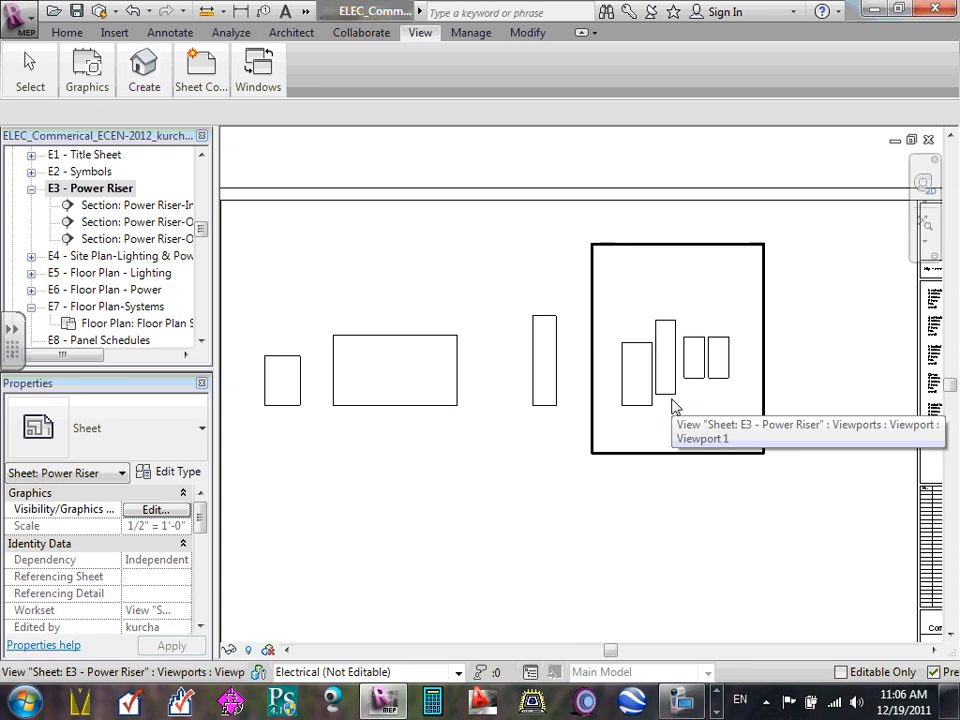
{"action": "scroll", "coordinate": [675, 407], "scroll_direction": "down", "scroll_amount": 2}
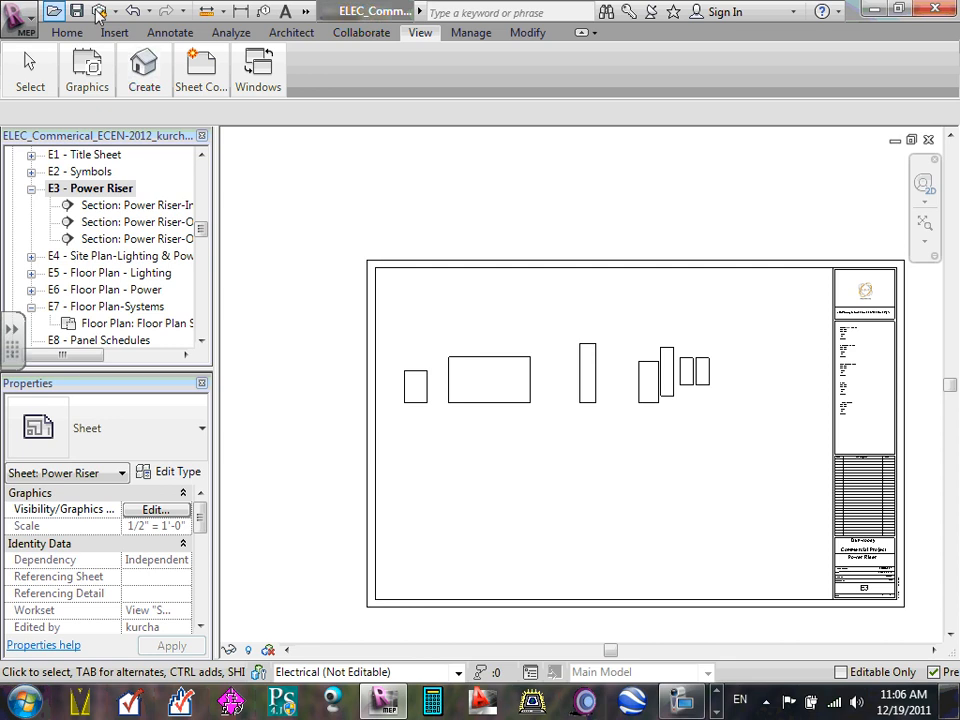
- Open the Power Riser-Inside section and use Tag by Category to tag all four equipment boxes at their bases with leaders
{"action": "left_click", "coordinate": [171, 34]}
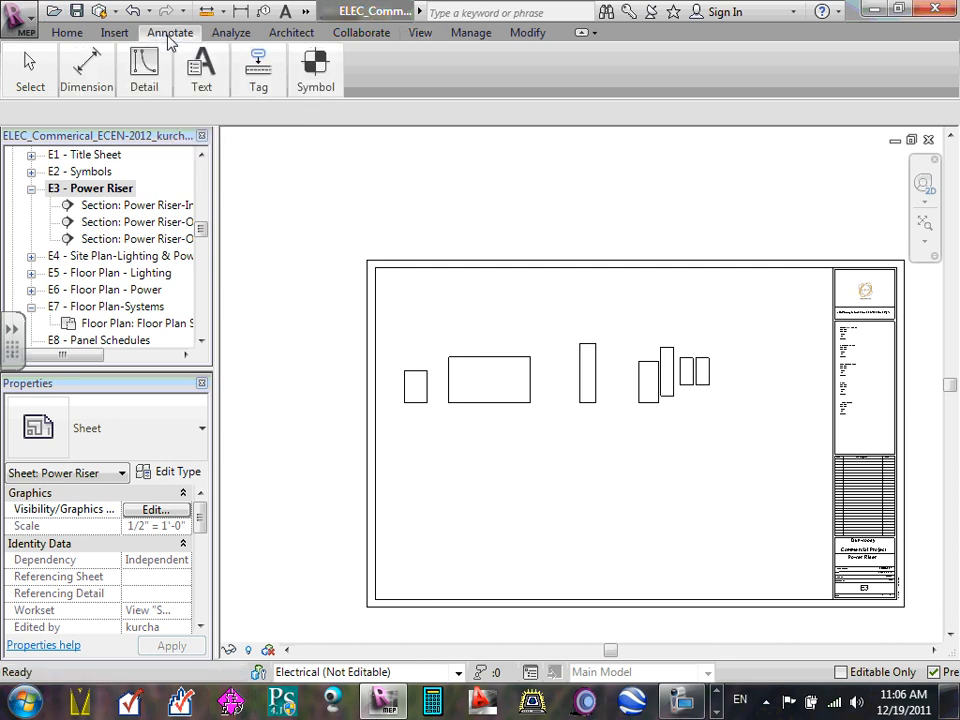
{"action": "mouse_move", "coordinate": [258, 72]}
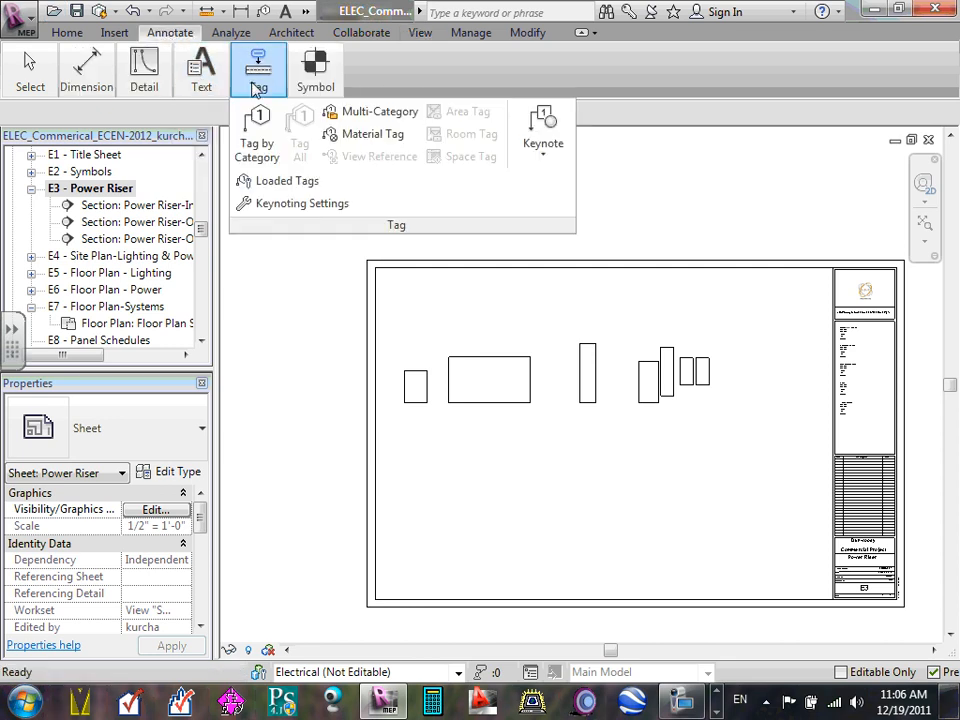
{"action": "left_click", "coordinate": [256, 138]}
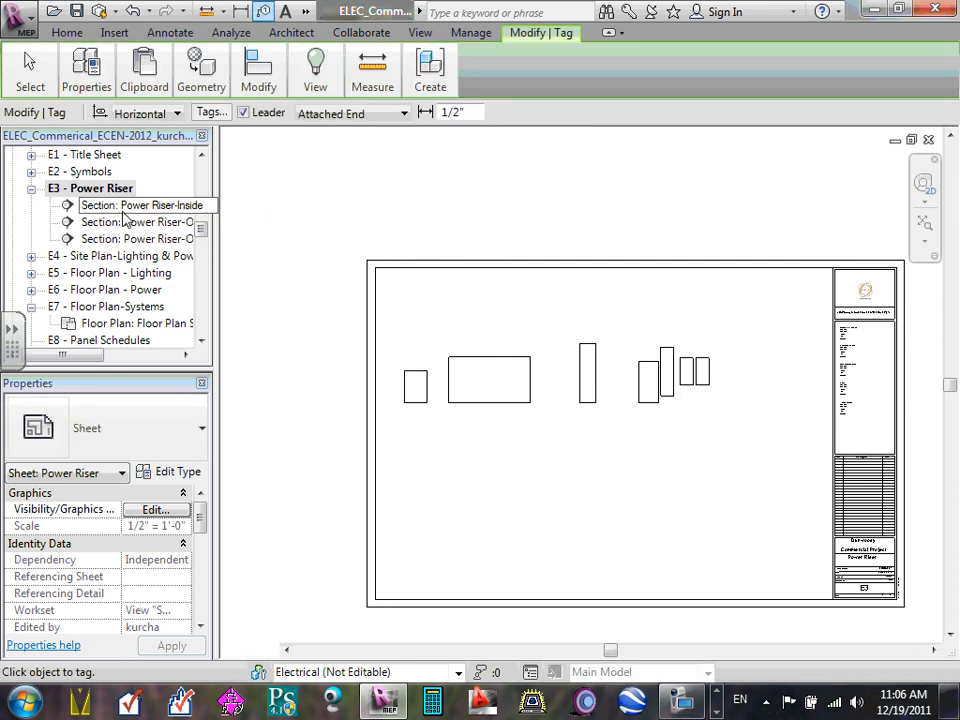
{"action": "double_click", "coordinate": [125, 218]}
{"action": "mouse_move", "coordinate": [275, 105]}
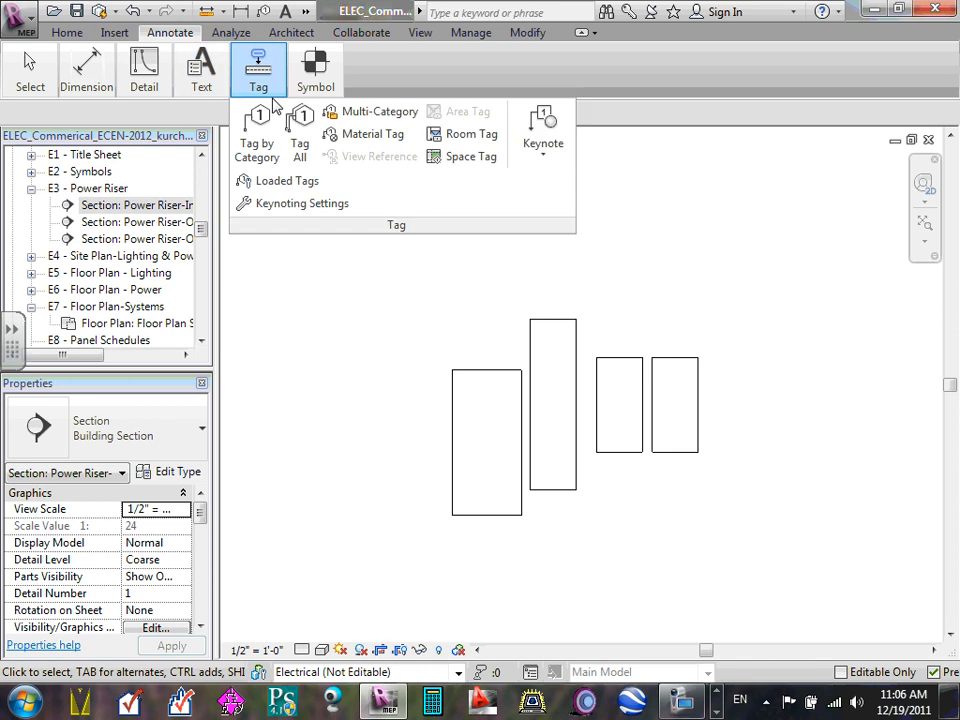
{"action": "mouse_move", "coordinate": [197, 88]}
{"action": "mouse_move", "coordinate": [258, 75]}
{"action": "left_click", "coordinate": [258, 120]}
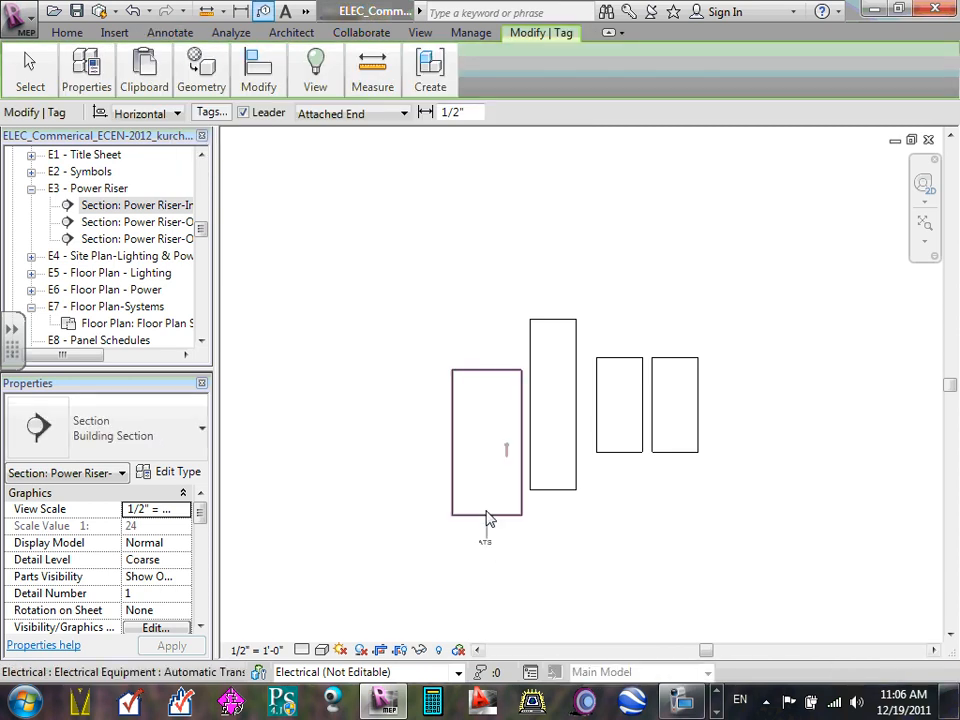
{"action": "left_click", "coordinate": [488, 517]}
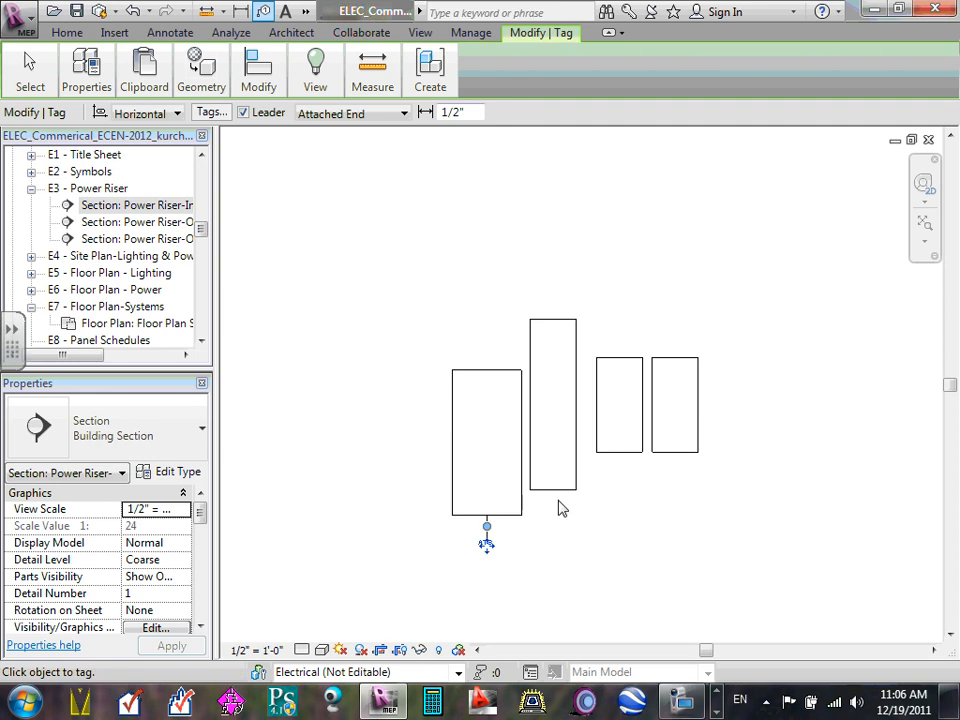
{"action": "left_click", "coordinate": [558, 500]}
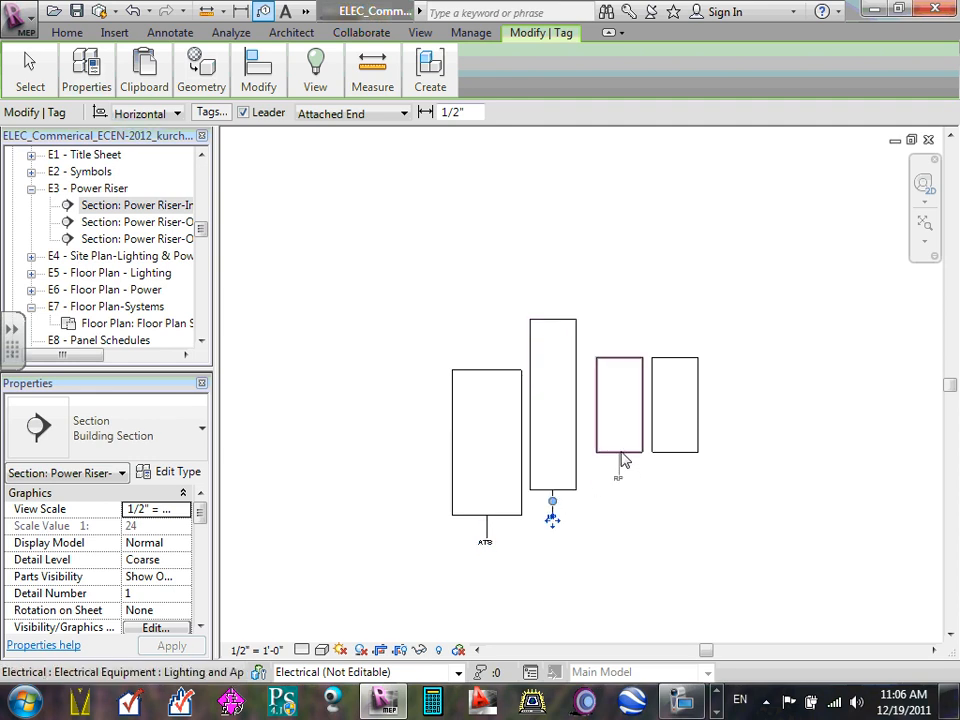
{"action": "left_click", "coordinate": [620, 455]}
{"action": "left_click", "coordinate": [674, 460]}
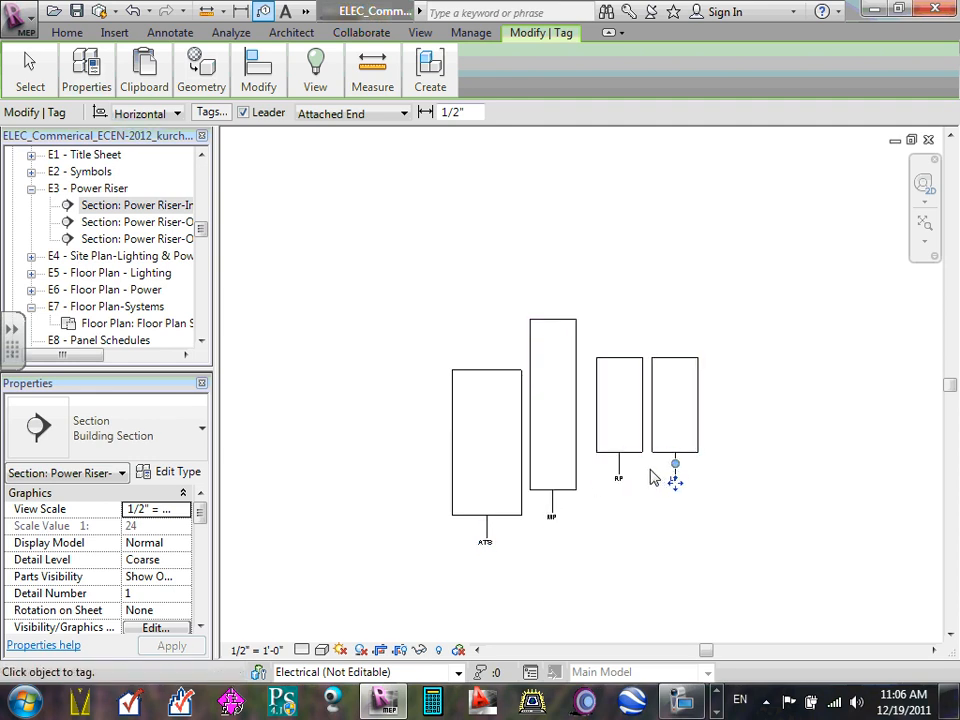
{"action": "key", "text": "Escape"}
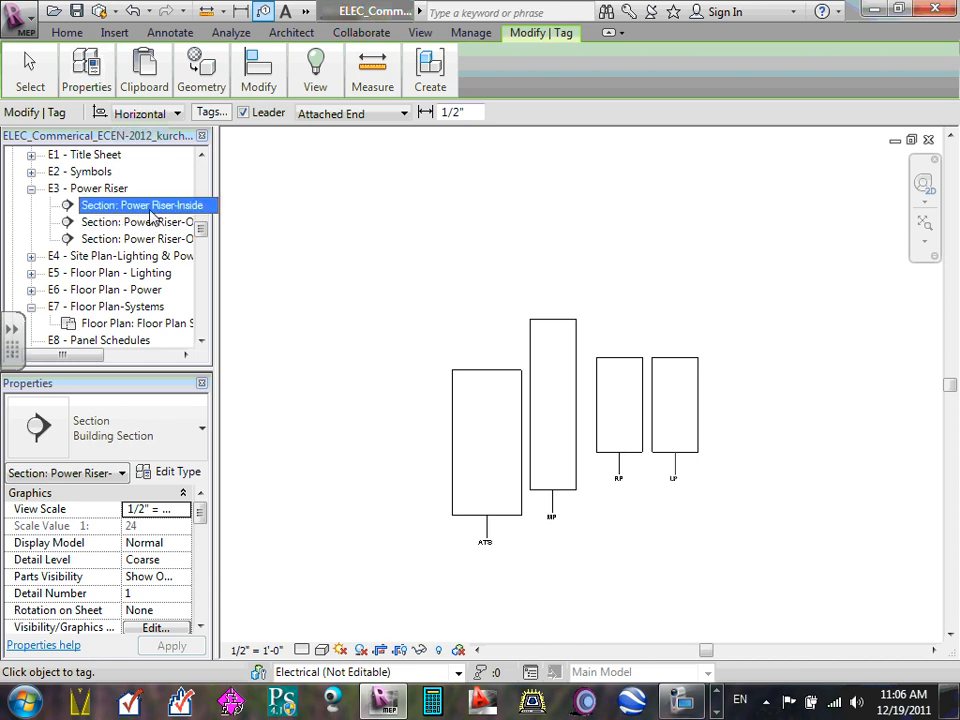
{"action": "key", "text": "Escape"}
{"action": "left_click", "coordinate": [262, 75]}
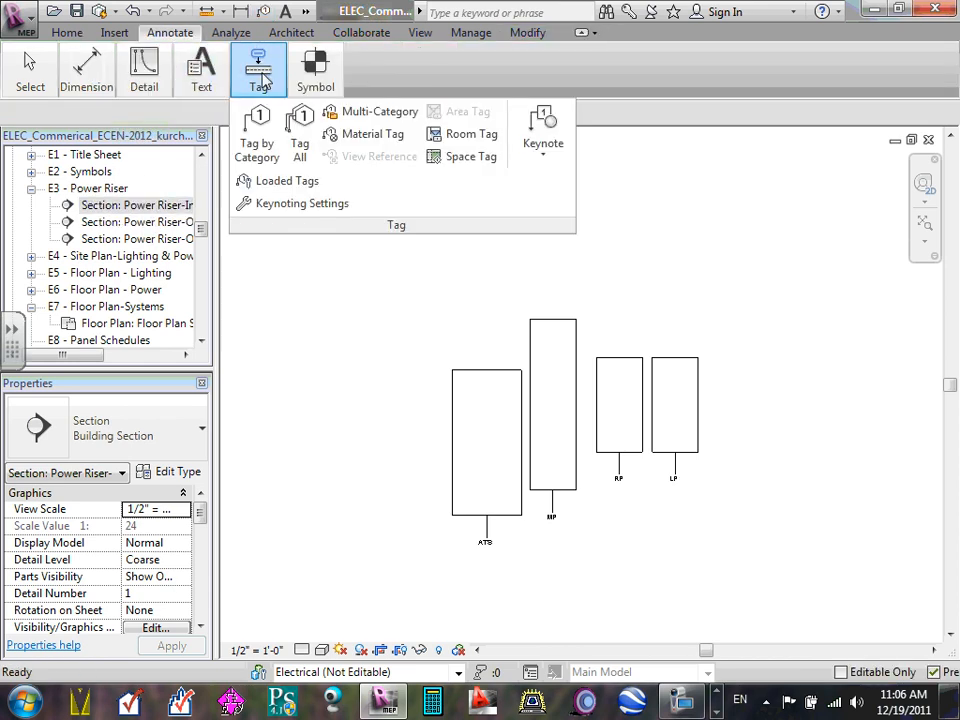
{"action": "left_click", "coordinate": [254, 149]}
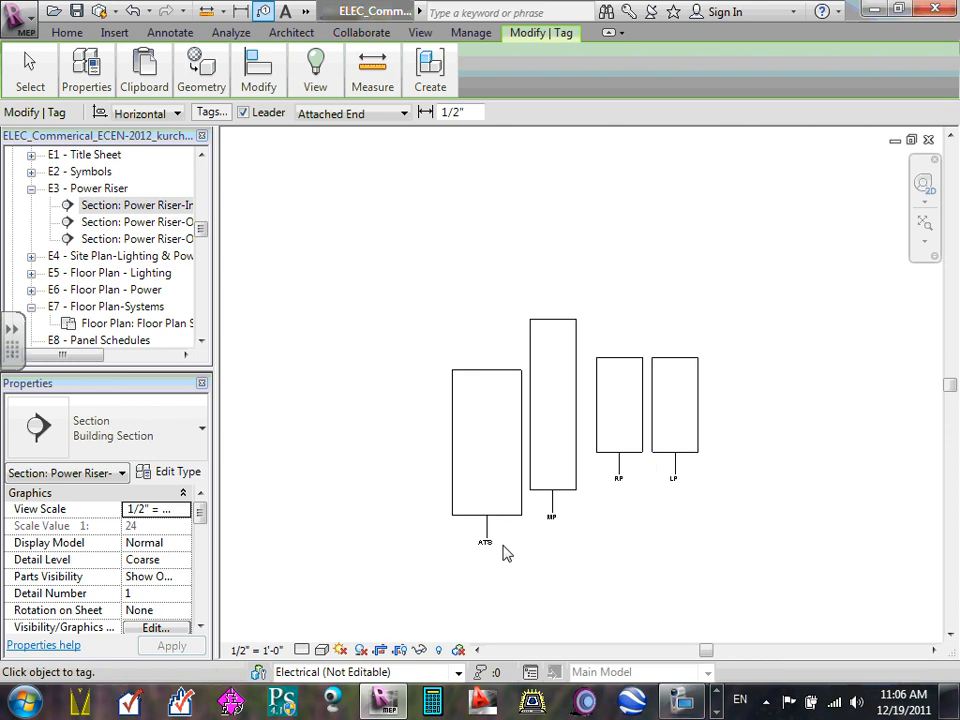
{"action": "key", "text": "Escape"}
- Turn off the leader line of the ATS equipment tag in the Power Riser-Inside section
{"action": "scroll", "coordinate": [470, 519], "scroll_direction": "up", "scroll_amount": 3}
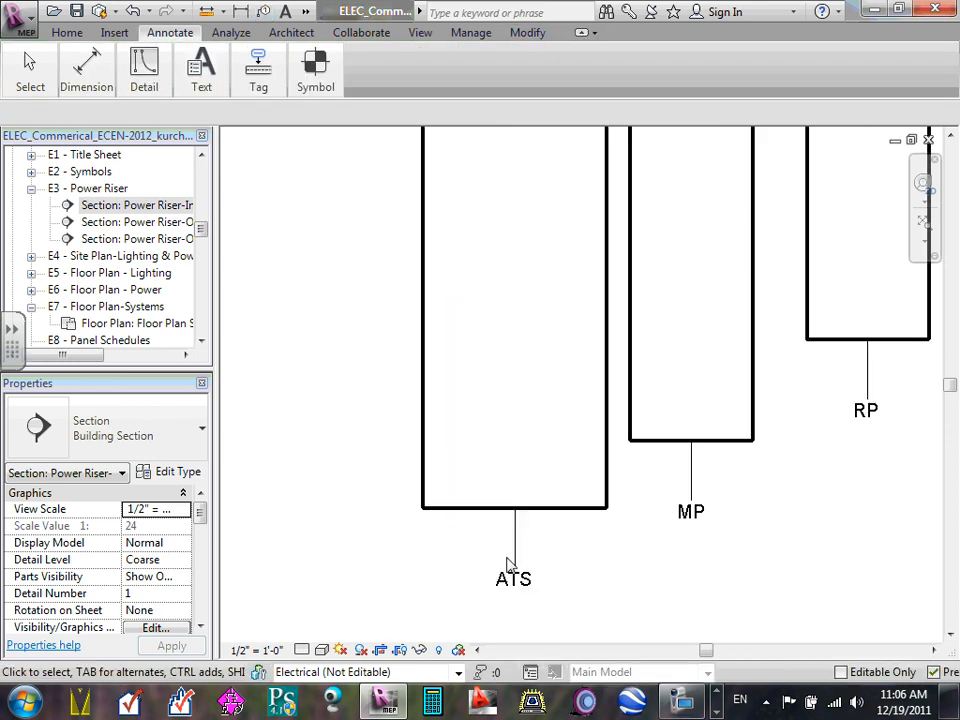
{"action": "left_click", "coordinate": [517, 583]}
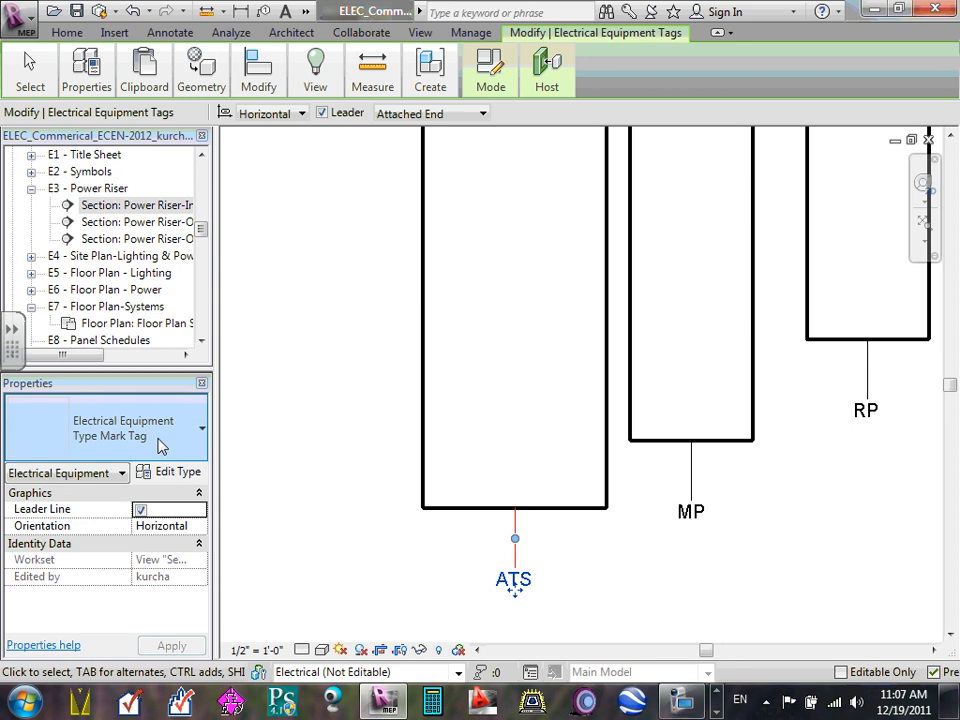
{"action": "left_click", "coordinate": [141, 510]}
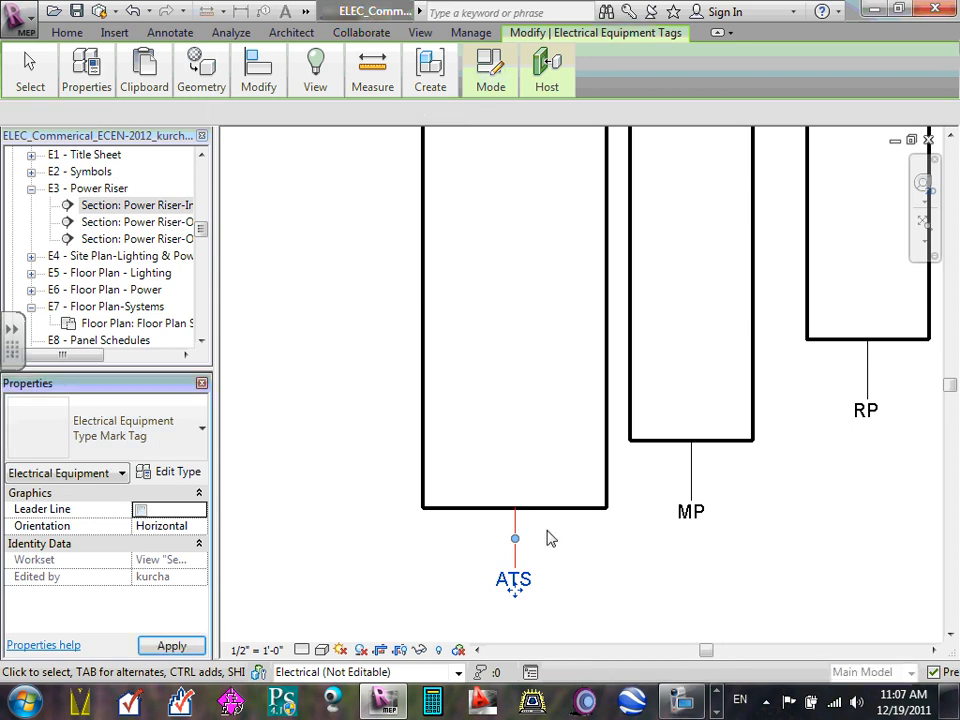
- Turn off the leader lines of the MP and RP equipment tags in the Power Riser-Inside section
{"action": "left_click", "coordinate": [693, 513]}
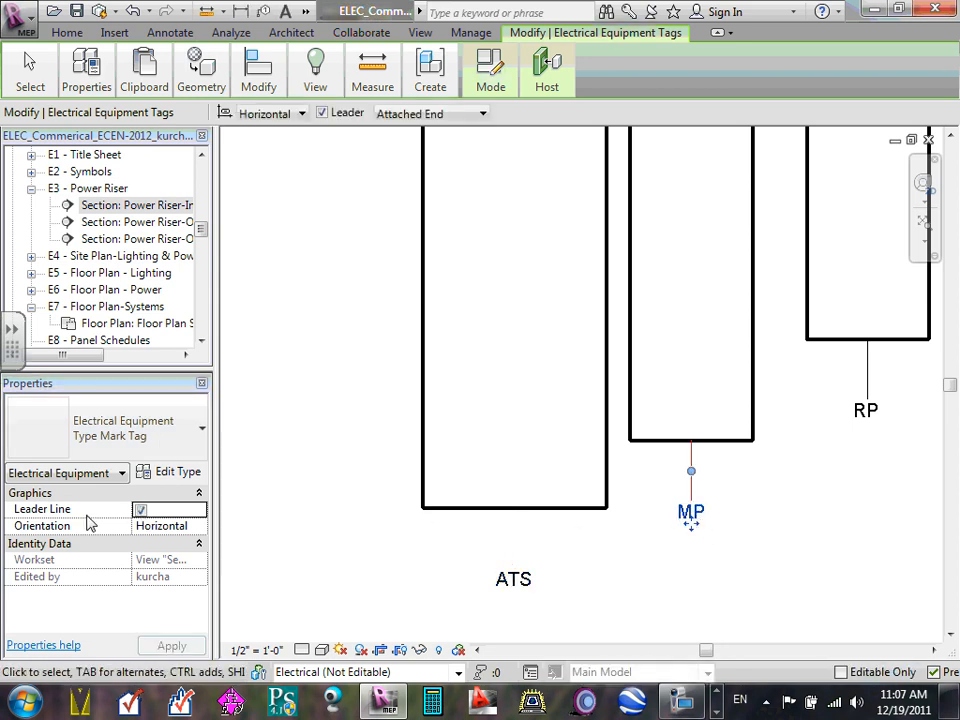
{"action": "left_click", "coordinate": [141, 510]}
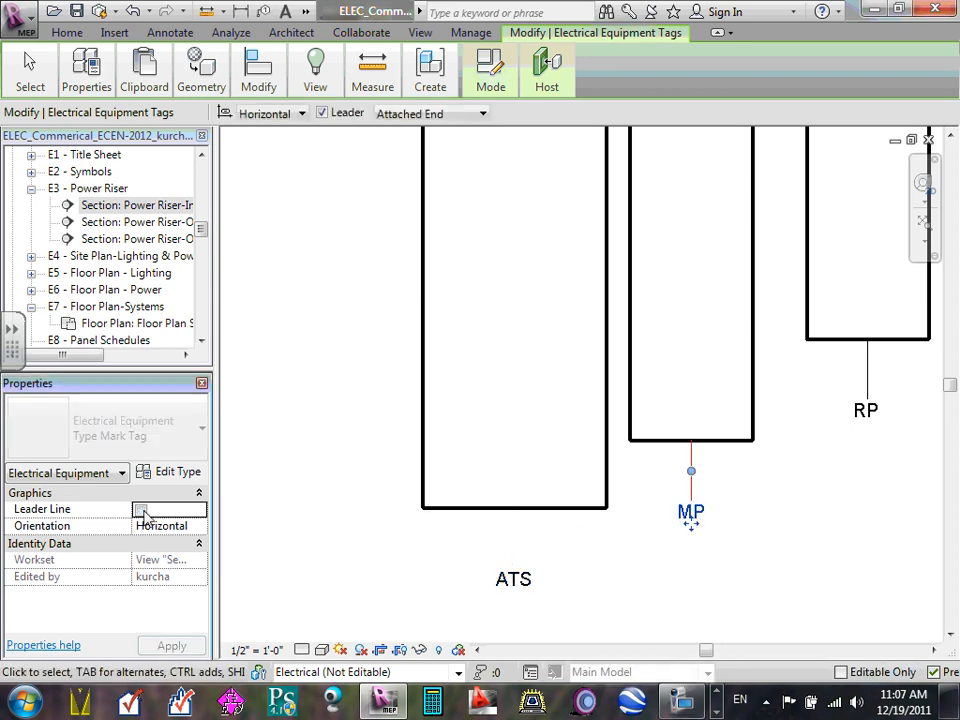
{"action": "left_click", "coordinate": [866, 410]}
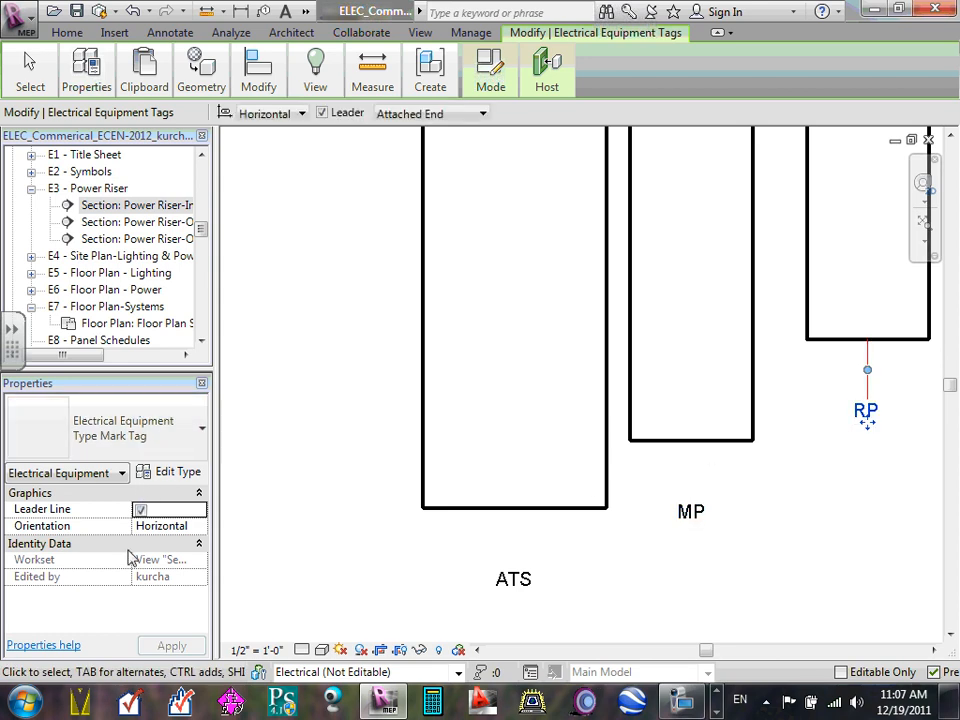
{"action": "left_click", "coordinate": [141, 510]}
- Move the RP, MP and ATS tags up inside their equipment boxes, aligned at the same height
{"action": "scroll", "coordinate": [459, 508], "scroll_direction": "down", "scroll_amount": 3}
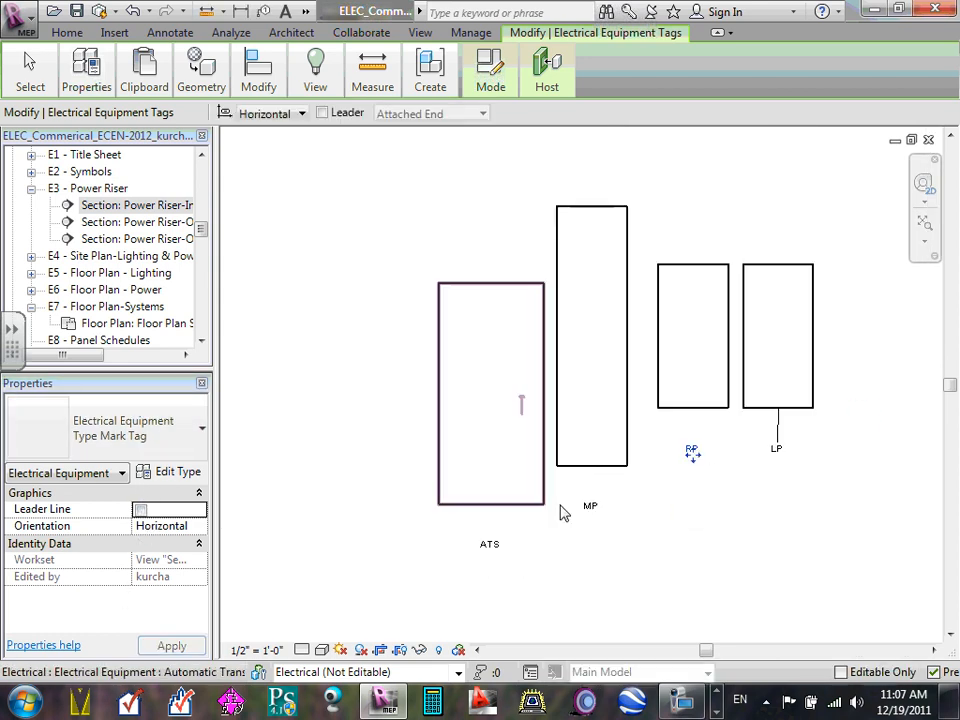
{"action": "left_click", "coordinate": [688, 437]}
{"action": "left_click_drag", "start_coordinate": [690, 448], "coordinate": [692, 334]}
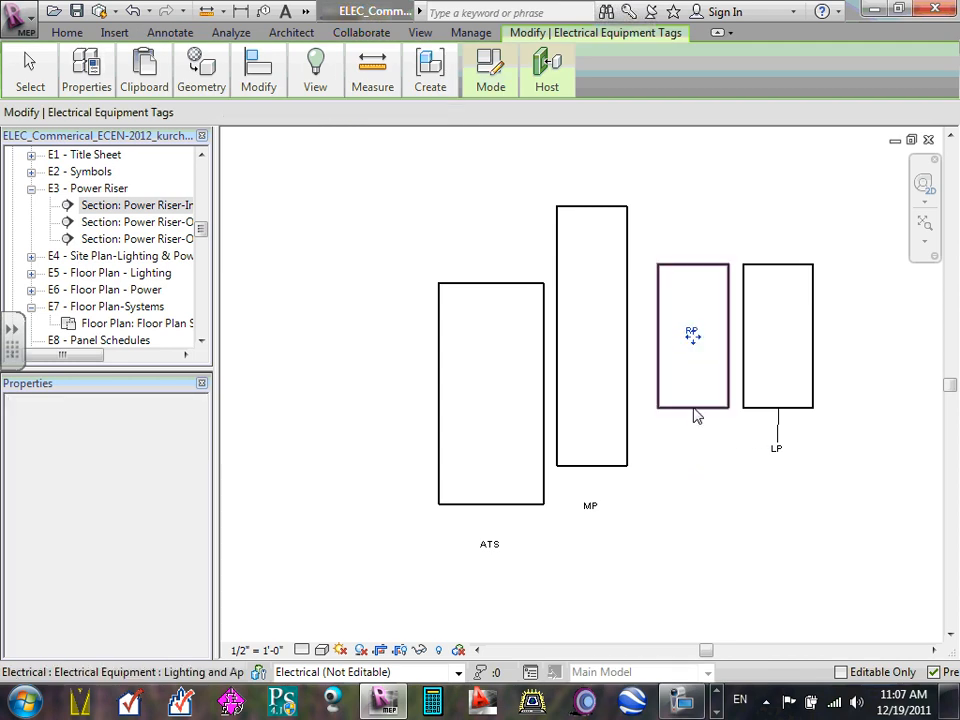
{"action": "left_click", "coordinate": [590, 507]}
{"action": "left_click_drag", "start_coordinate": [590, 507], "coordinate": [591, 333]}
{"action": "left_click_drag", "start_coordinate": [490, 548], "coordinate": [500, 334]}
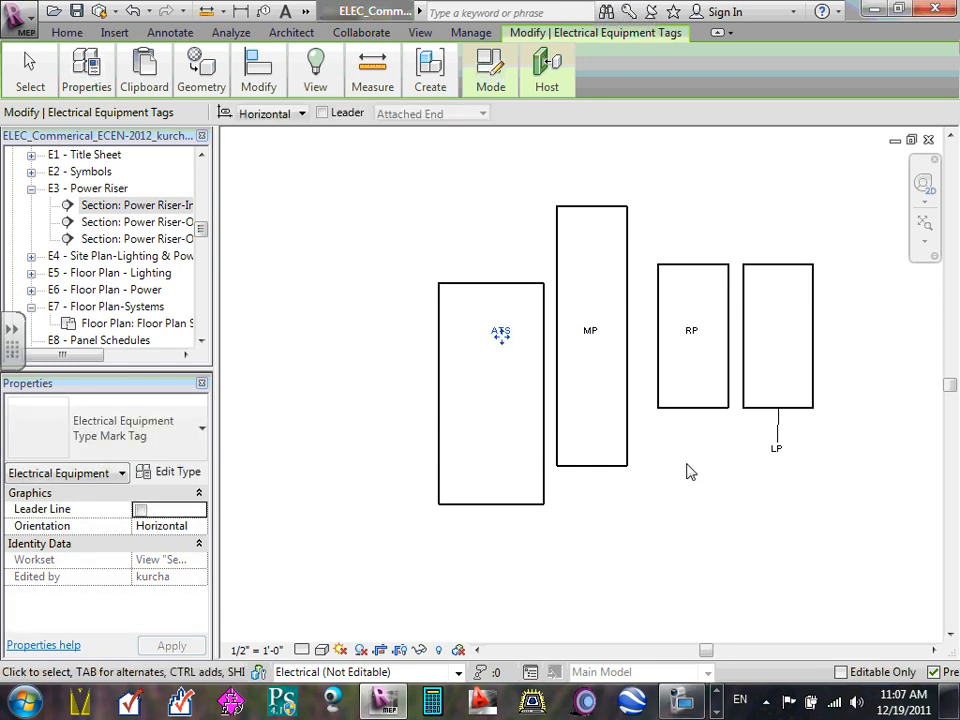
- Turn off the LP tag's leader line and move the tag inside its box, level with the other tags
{"action": "left_click", "coordinate": [778, 453]}
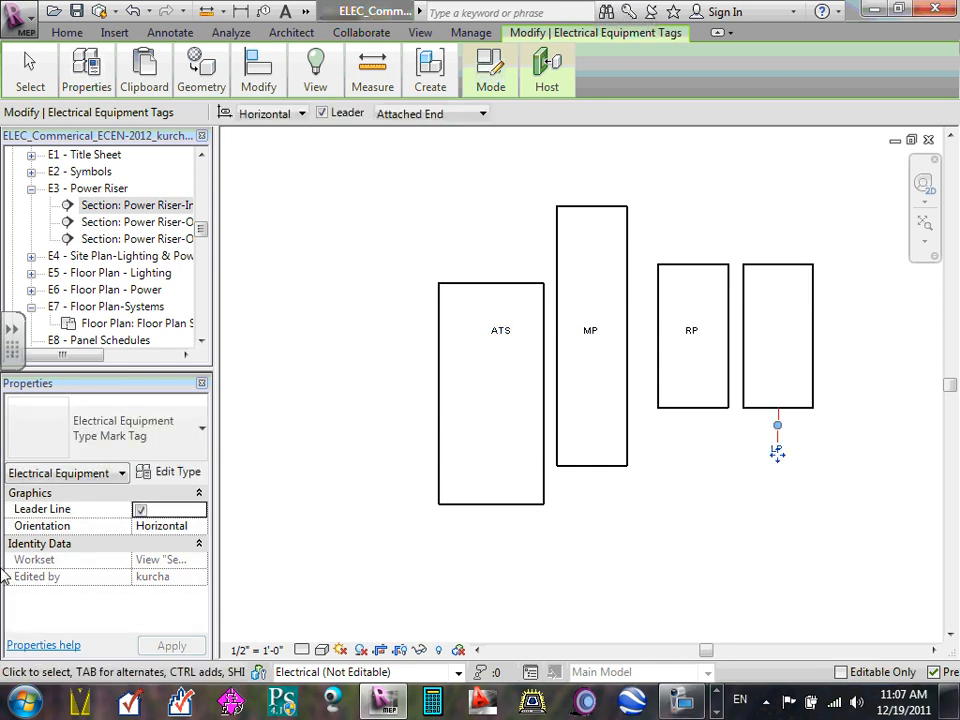
{"action": "left_click", "coordinate": [140, 510]}
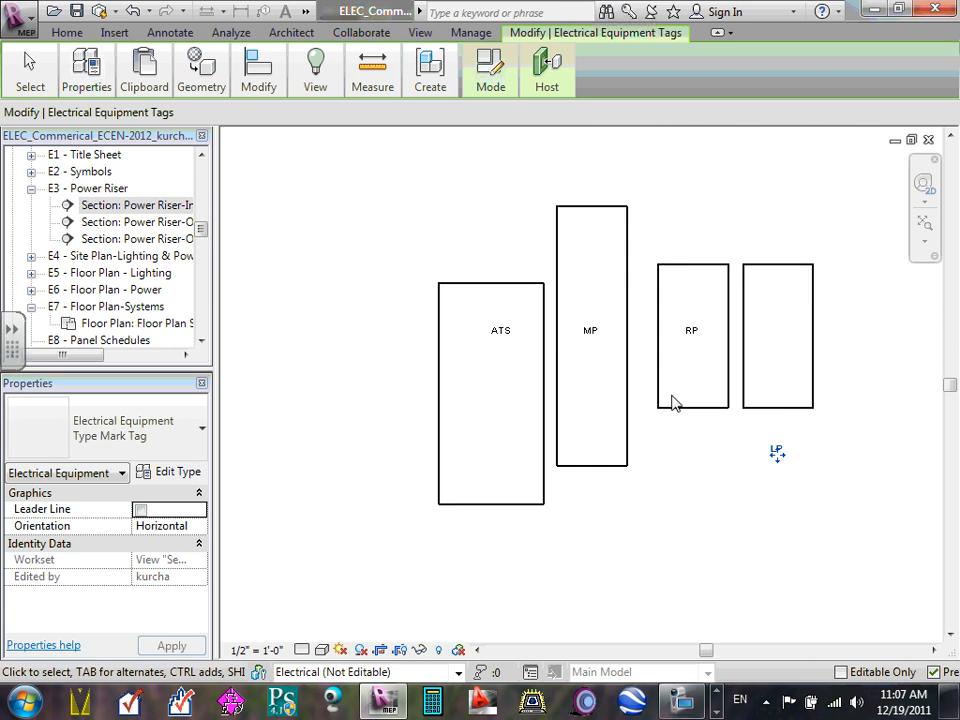
{"action": "left_click_drag", "start_coordinate": [779, 455], "coordinate": [780, 343]}
{"action": "left_click", "coordinate": [728, 480]}
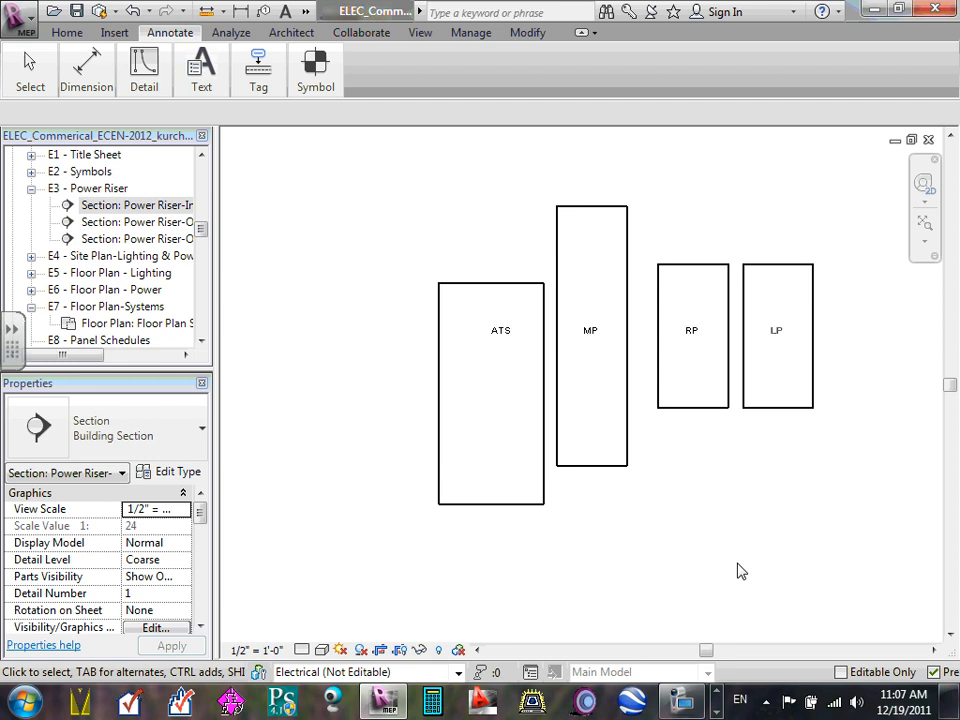
{"action": "left_click", "coordinate": [499, 336]}
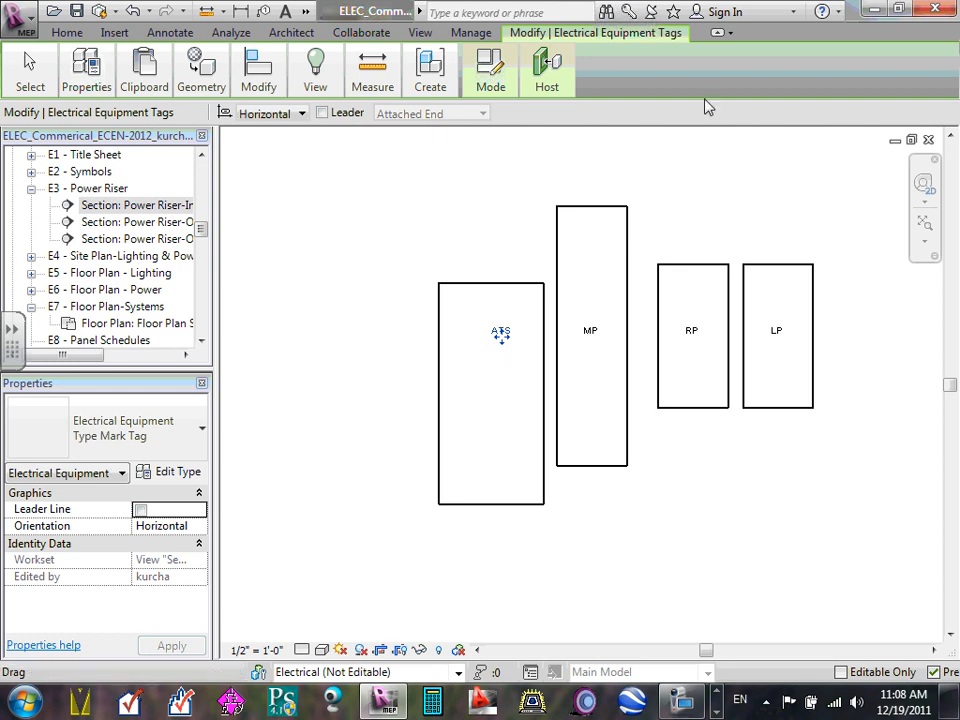
{"action": "left_click", "coordinate": [336, 326]}
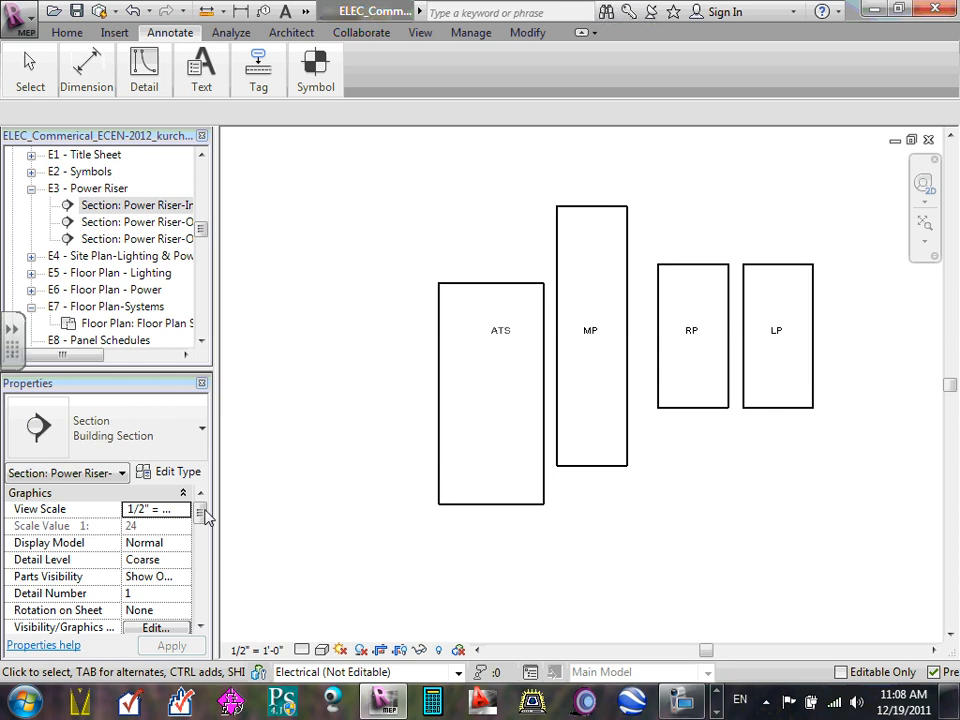
- Open the Power Riser-Outside-Gen & XFR section and use Tag by Category to tag the transformer and generator boxes
{"action": "double_click", "coordinate": [155, 224]}
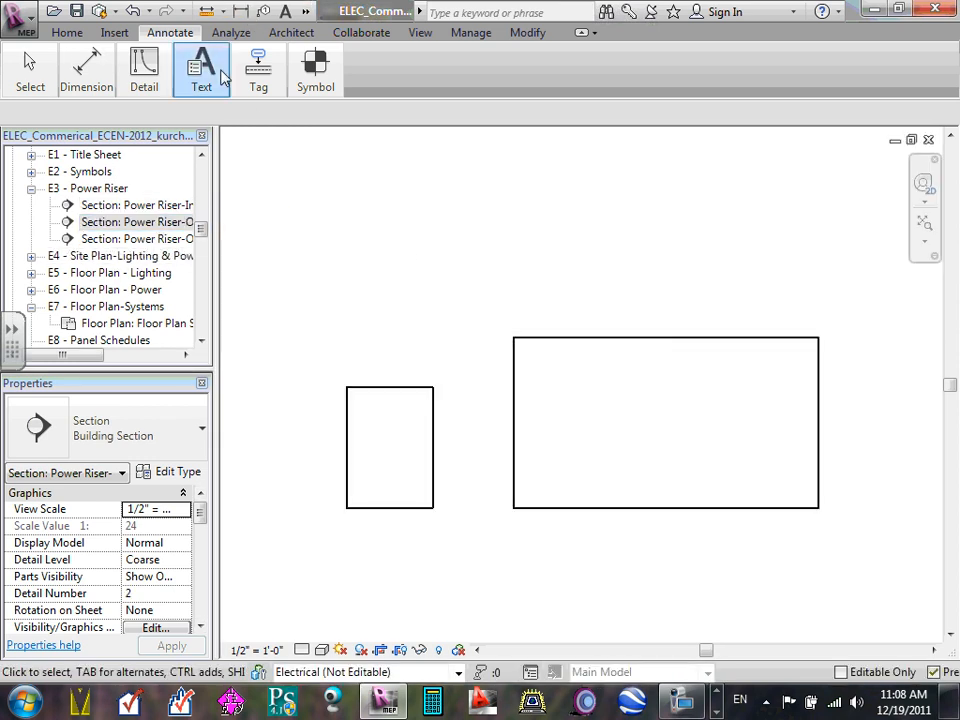
{"action": "mouse_move", "coordinate": [258, 65]}
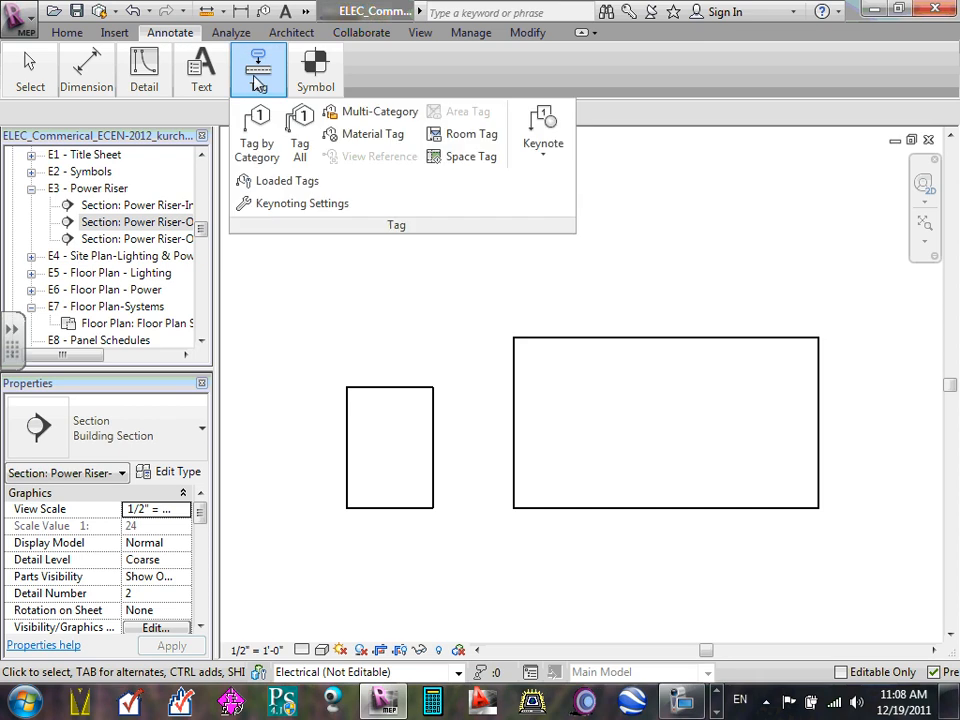
{"action": "left_click", "coordinate": [257, 135]}
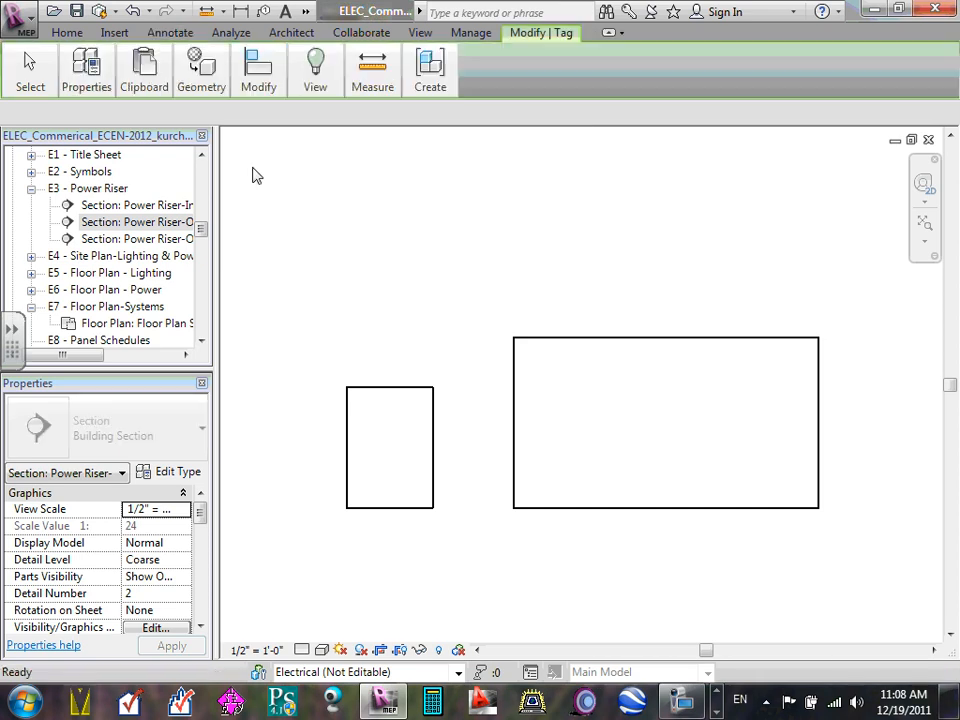
{"action": "left_click", "coordinate": [391, 392]}
{"action": "left_click", "coordinate": [723, 343]}
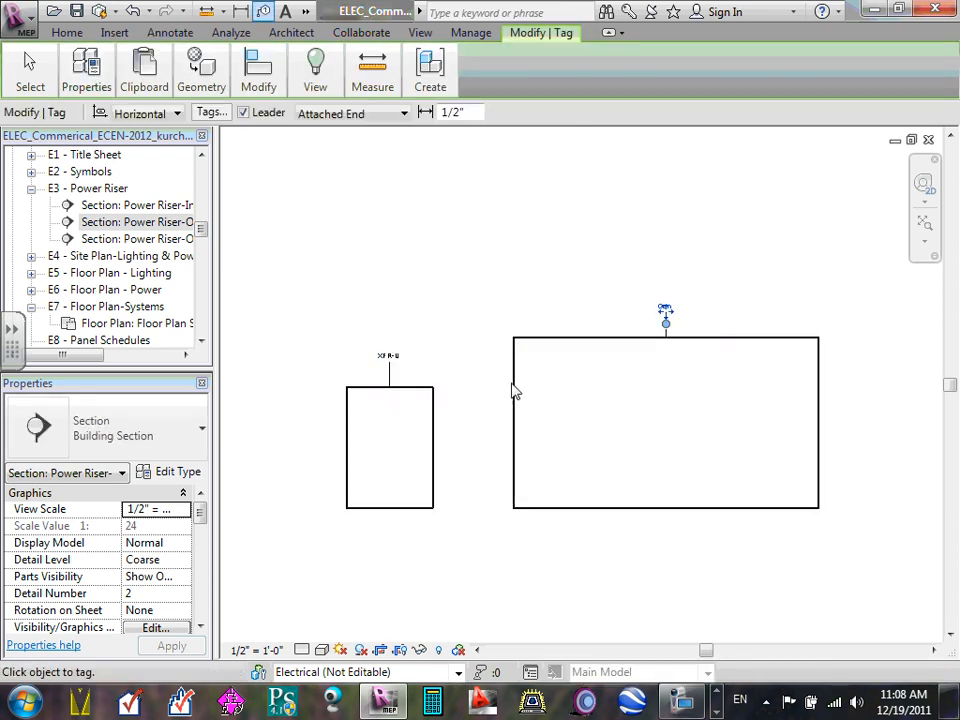
{"action": "key", "text": "Escape"}
{"action": "key", "text": "Escape"}
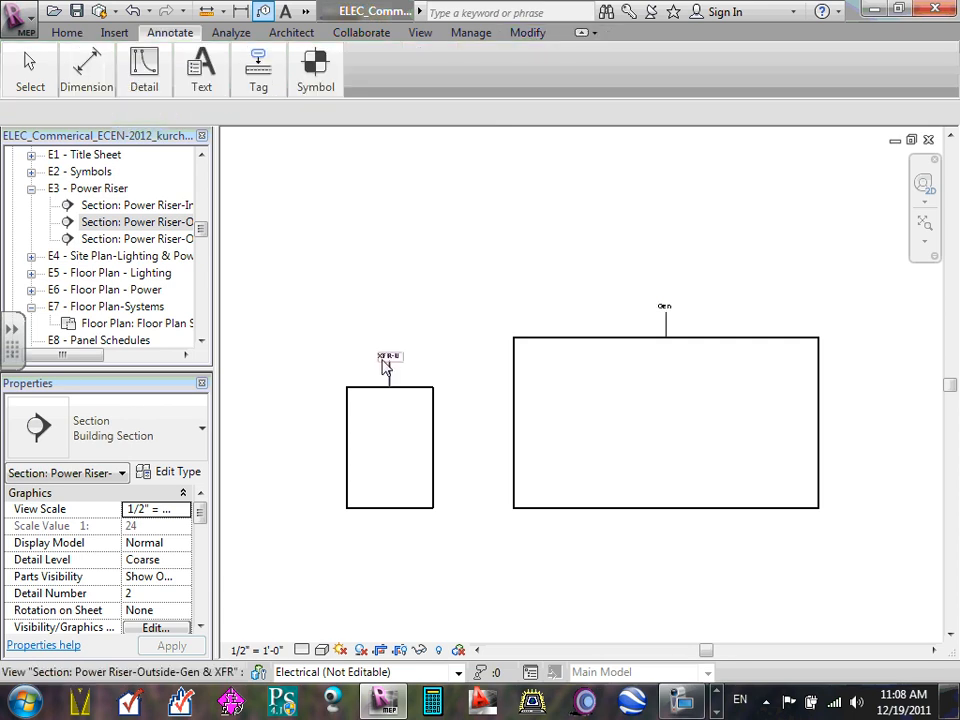
- Turn off the leader lines of the transformer and generator tags
{"action": "left_click", "coordinate": [389, 360]}
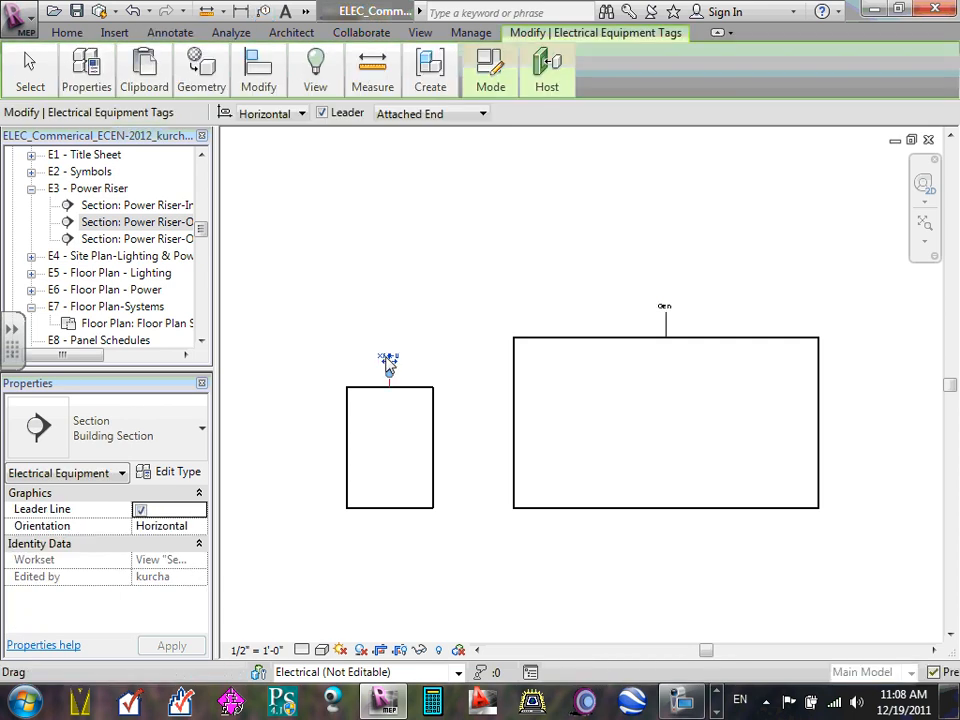
{"action": "left_click", "coordinate": [140, 510]}
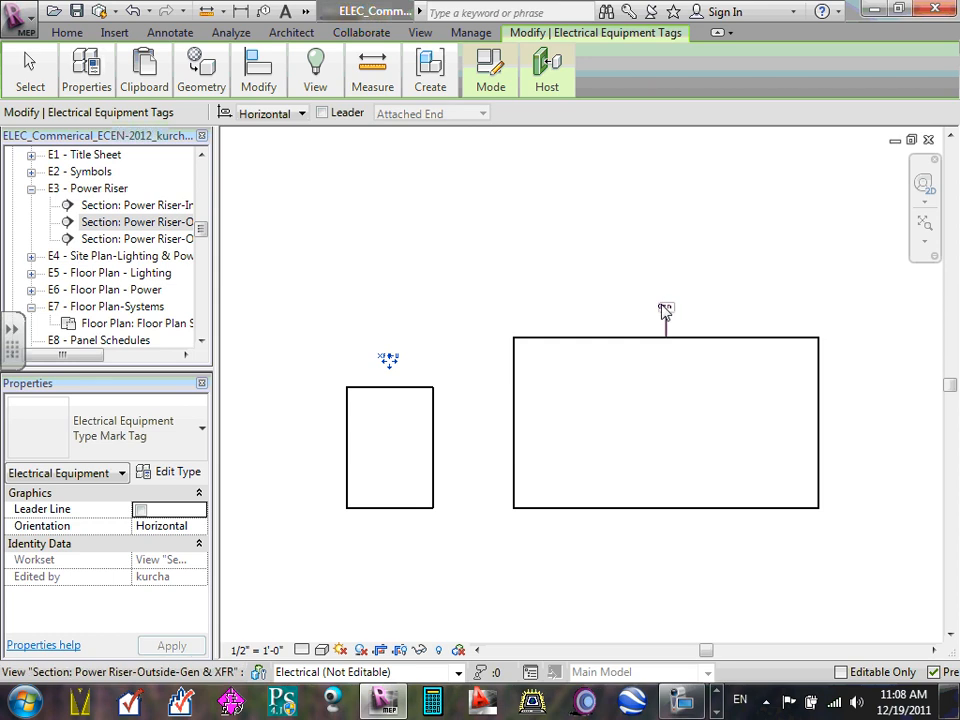
{"action": "left_click_drag", "start_coordinate": [664, 315], "coordinate": [666, 320]}
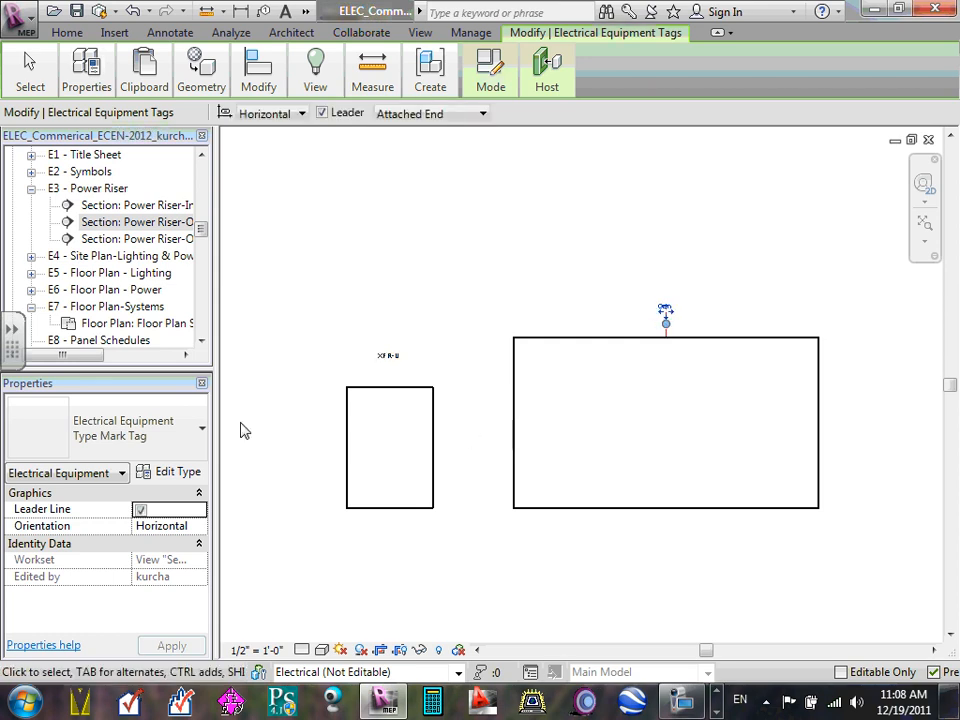
{"action": "left_click", "coordinate": [140, 510]}
- Move the transformer and generator tags inside their respective equipment boxes
{"action": "left_click", "coordinate": [410, 348]}
{"action": "left_click", "coordinate": [389, 365]}
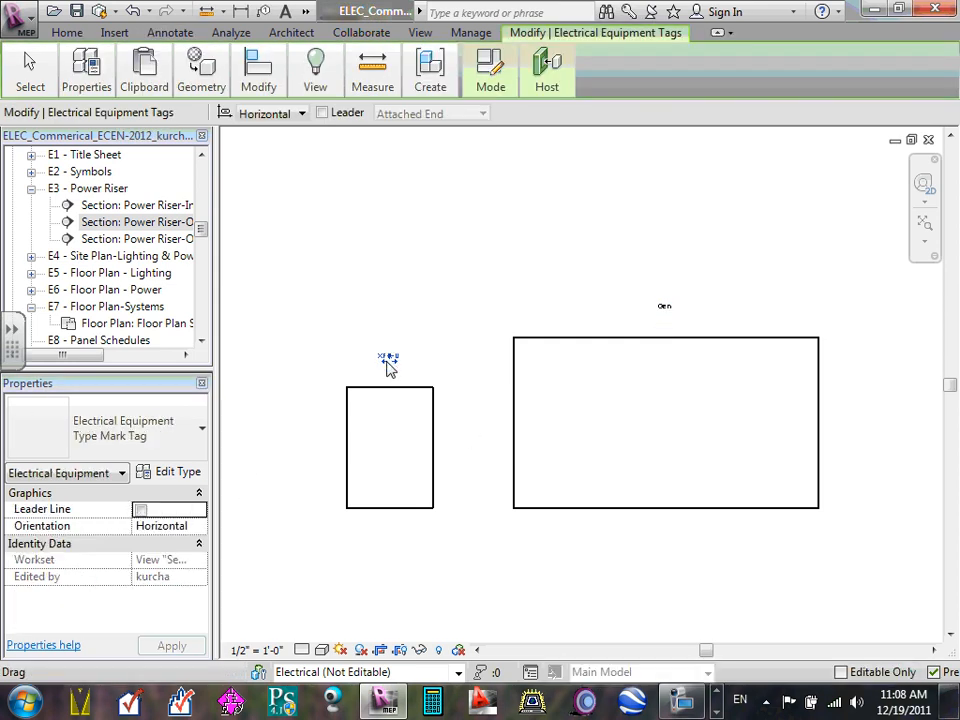
{"action": "left_click_drag", "start_coordinate": [389, 367], "coordinate": [436, 441]}
{"action": "left_click_drag", "start_coordinate": [666, 315], "coordinate": [645, 413]}
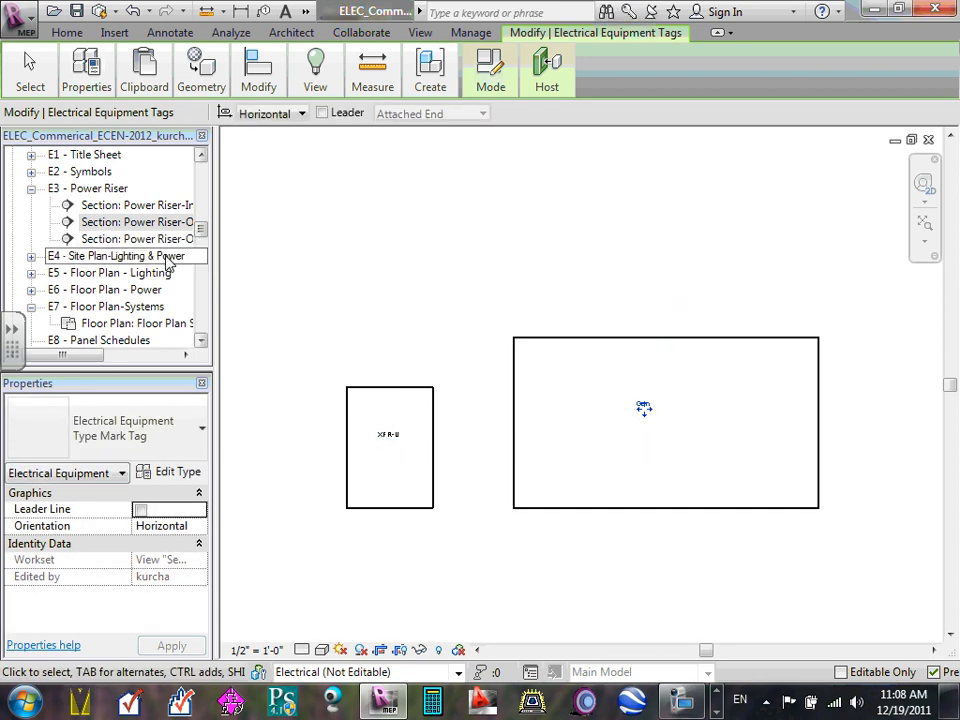
- Open the Power Riser-Outside-MC section and use Tag by Category to tag the metering switchboard
{"action": "double_click", "coordinate": [135, 239]}
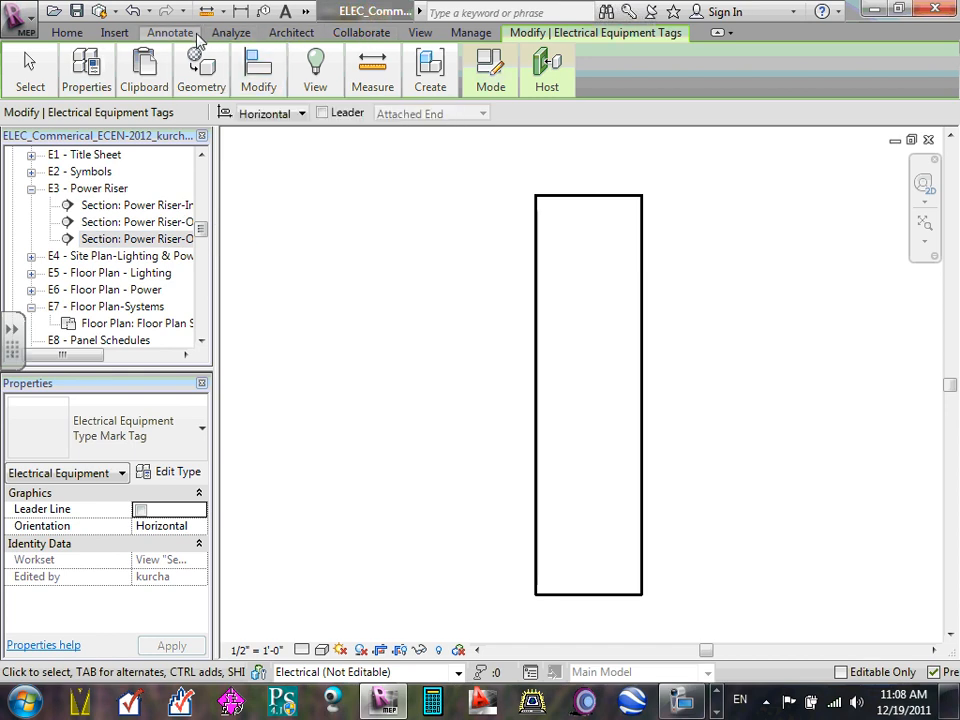
{"action": "left_click", "coordinate": [185, 34]}
{"action": "left_click", "coordinate": [258, 72]}
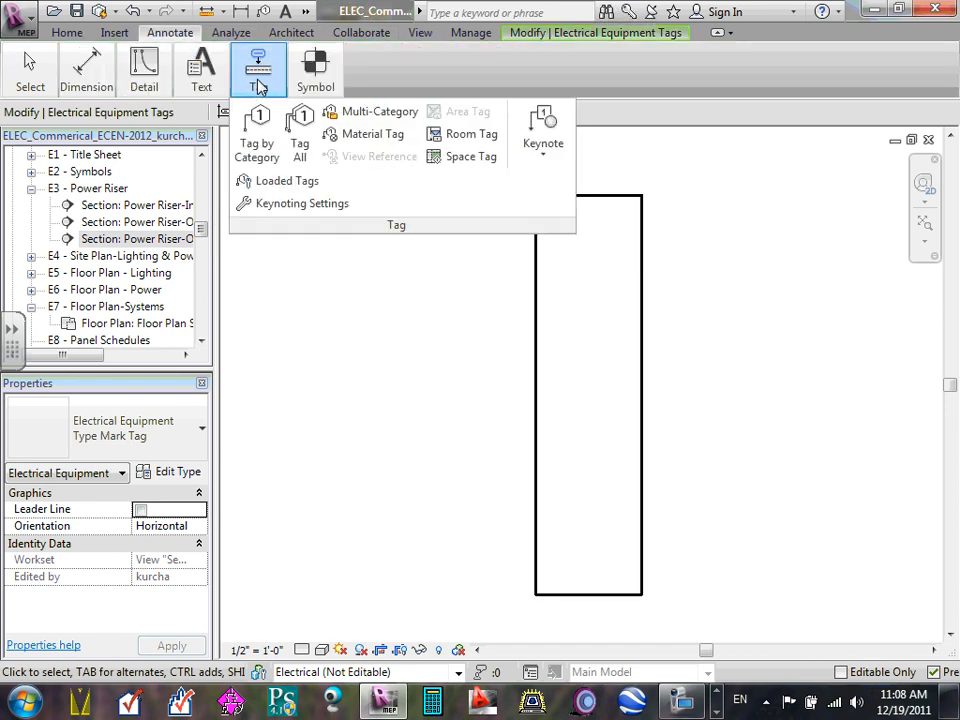
{"action": "left_click", "coordinate": [258, 150]}
{"action": "left_click", "coordinate": [574, 317]}
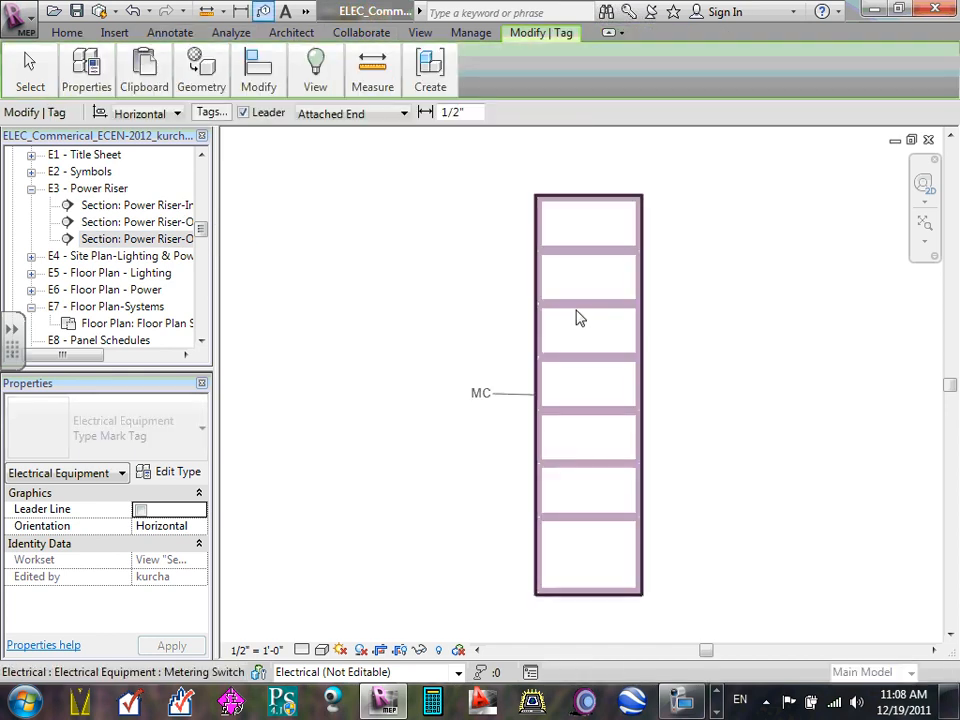
{"action": "left_click", "coordinate": [533, 362]}
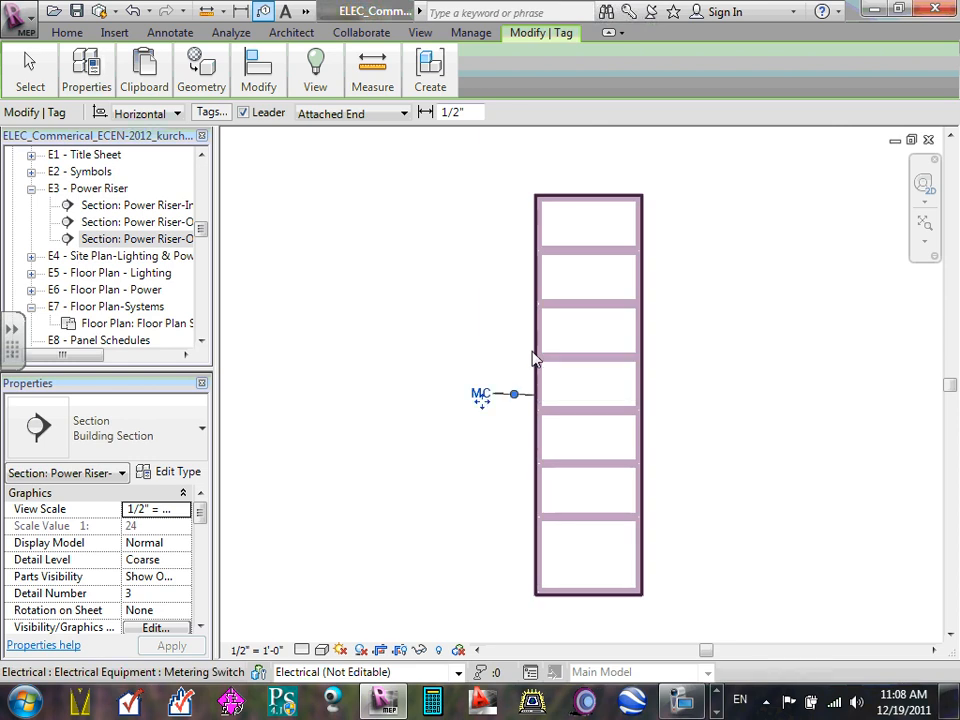
{"action": "left_click", "coordinate": [481, 394]}
{"action": "key", "text": "Escape"}
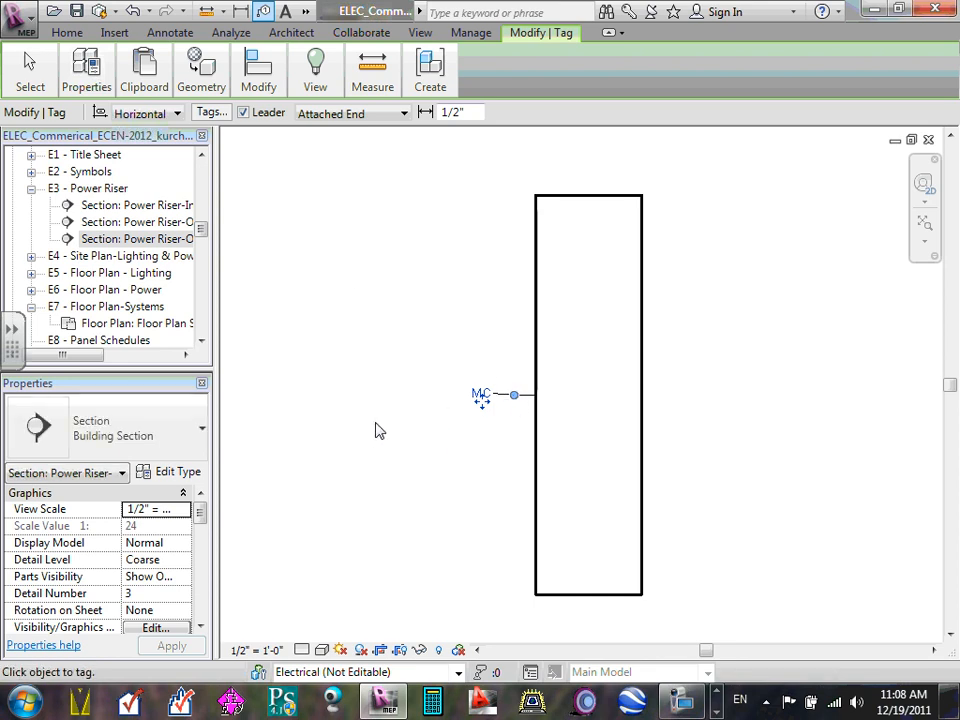
{"action": "left_click", "coordinate": [354, 298]}
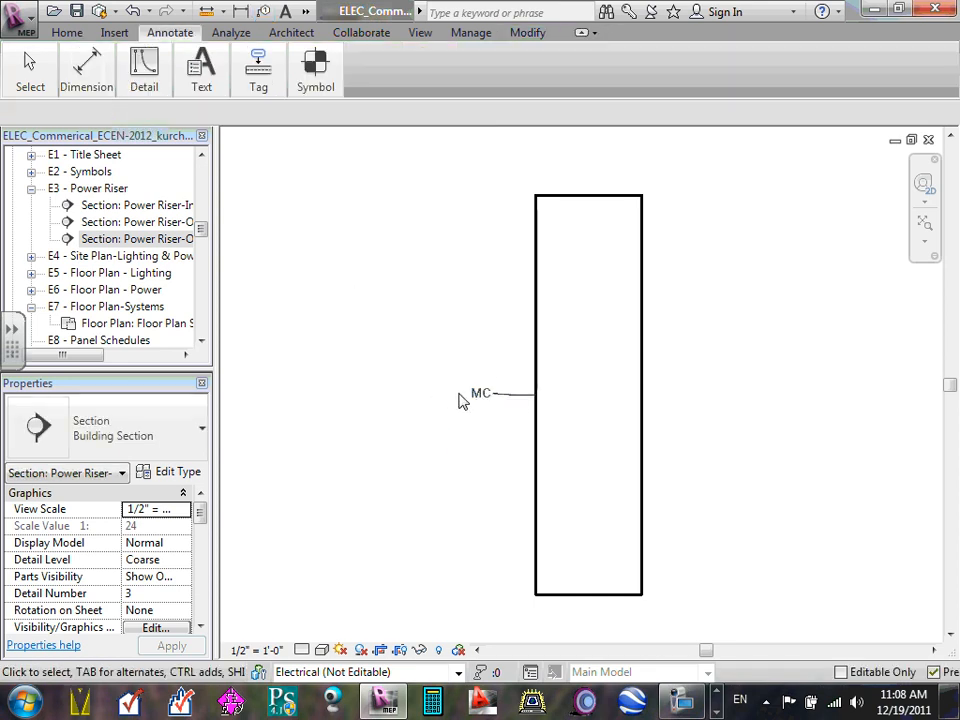
- Turn off the MC tag's leader line and move the tag inside the equipment box
{"action": "left_click", "coordinate": [484, 400]}
{"action": "left_click", "coordinate": [140, 509]}
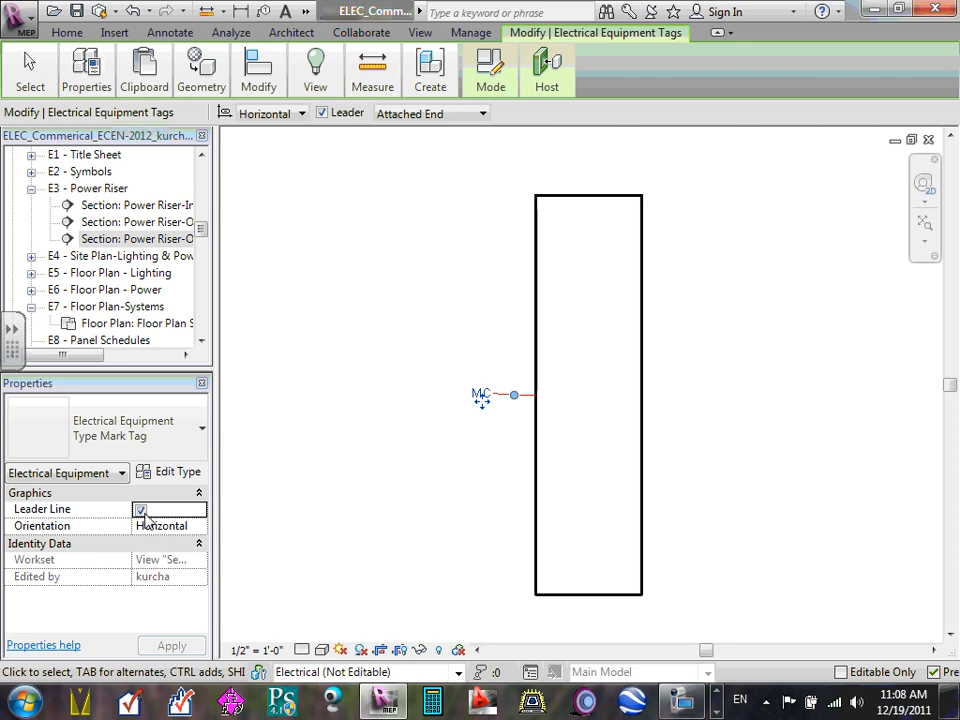
{"action": "left_click", "coordinate": [475, 515]}
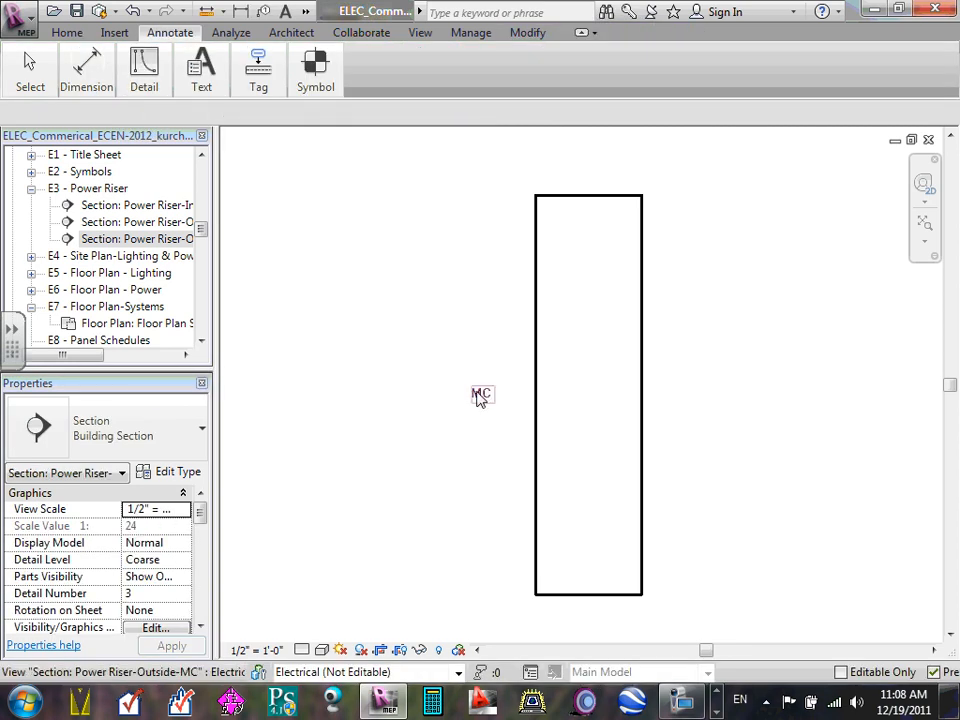
{"action": "mouse_move", "coordinate": [481, 393]}
{"action": "left_mouse_down"}
{"action": "mouse_move", "coordinate": [613, 386]}
{"action": "mouse_move", "coordinate": [584, 378]}
{"action": "left_mouse_up"}
{"action": "left_click", "coordinate": [774, 377]}
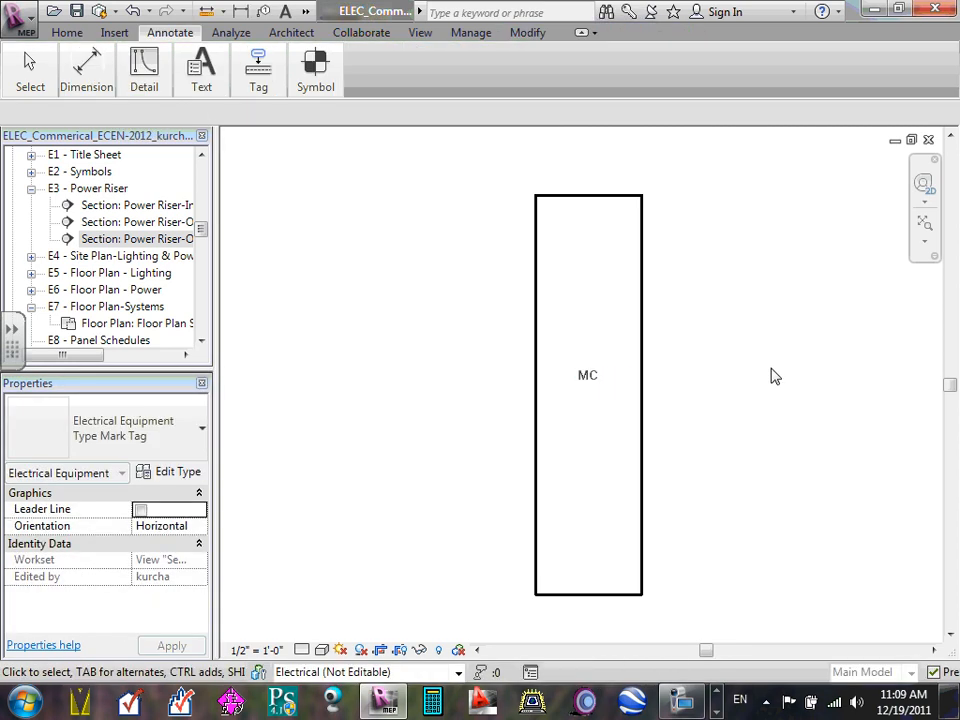
- Open sheet E3 - Power Riser to show the tagged equipment boxes
{"action": "double_click", "coordinate": [113, 188]}
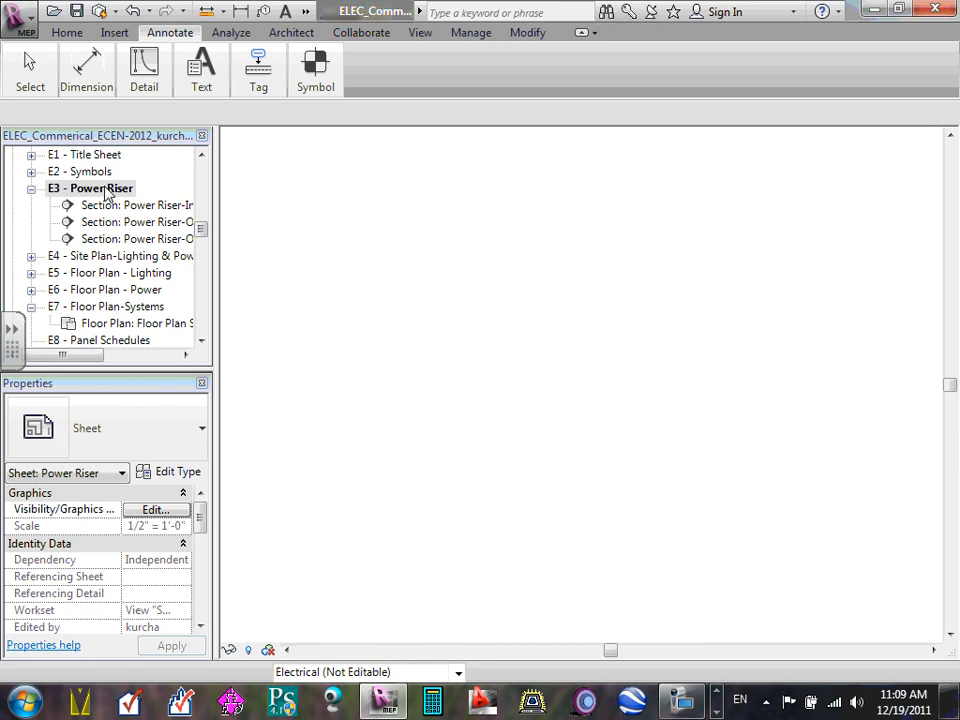
{"action": "scroll", "coordinate": [636, 411], "scroll_direction": "up", "scroll_amount": 5}
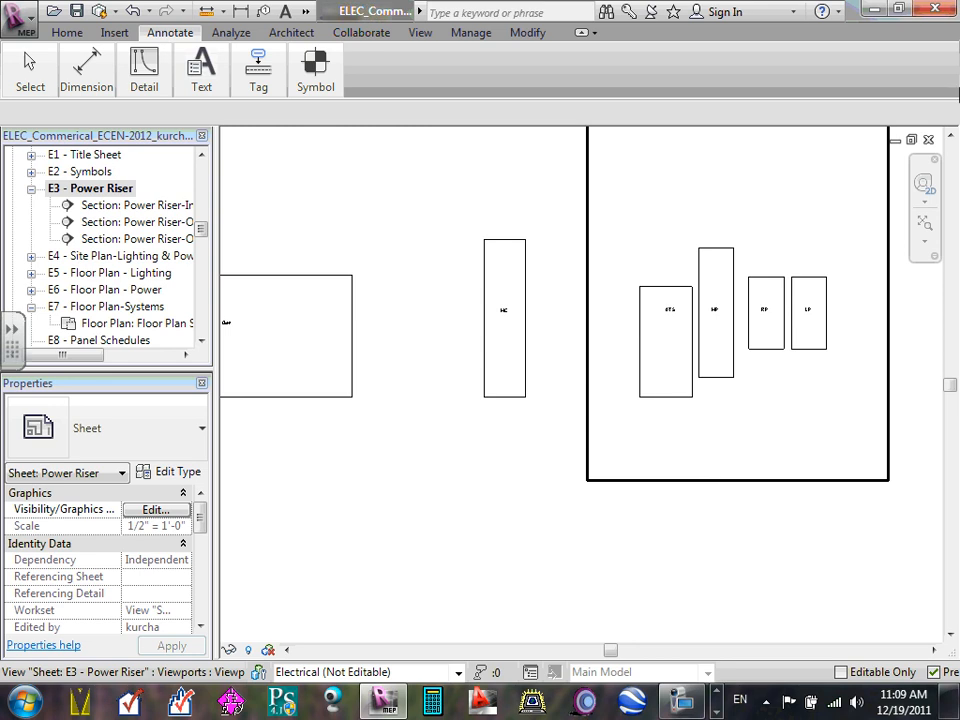
{"action": "scroll", "coordinate": [408, 282], "scroll_direction": "down", "scroll_amount": 1}
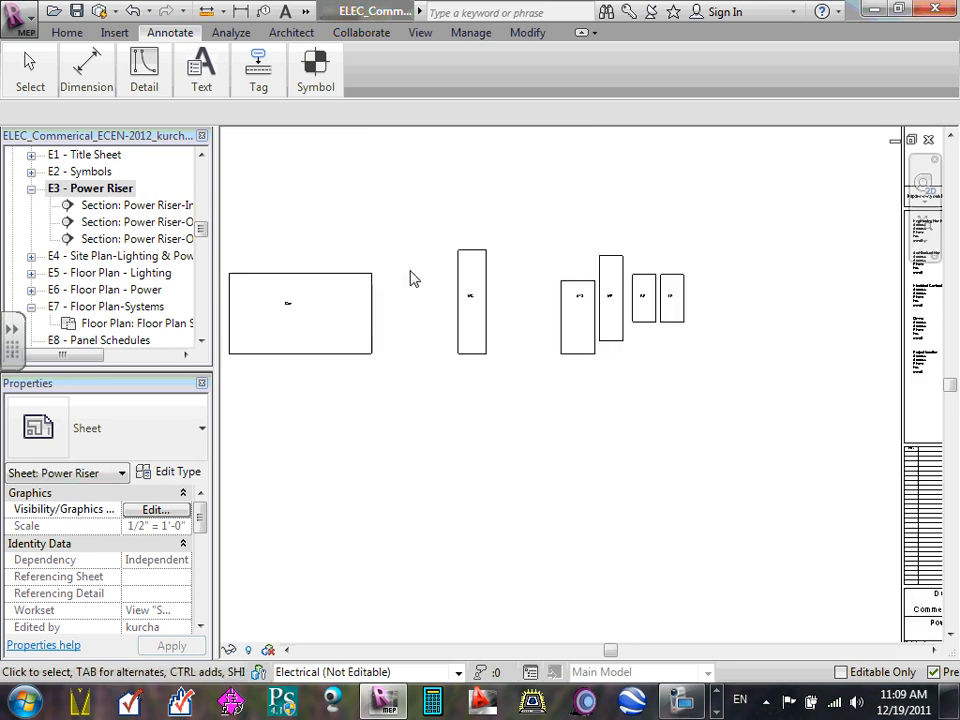
{"action": "mouse_move", "coordinate": [147, 65]}
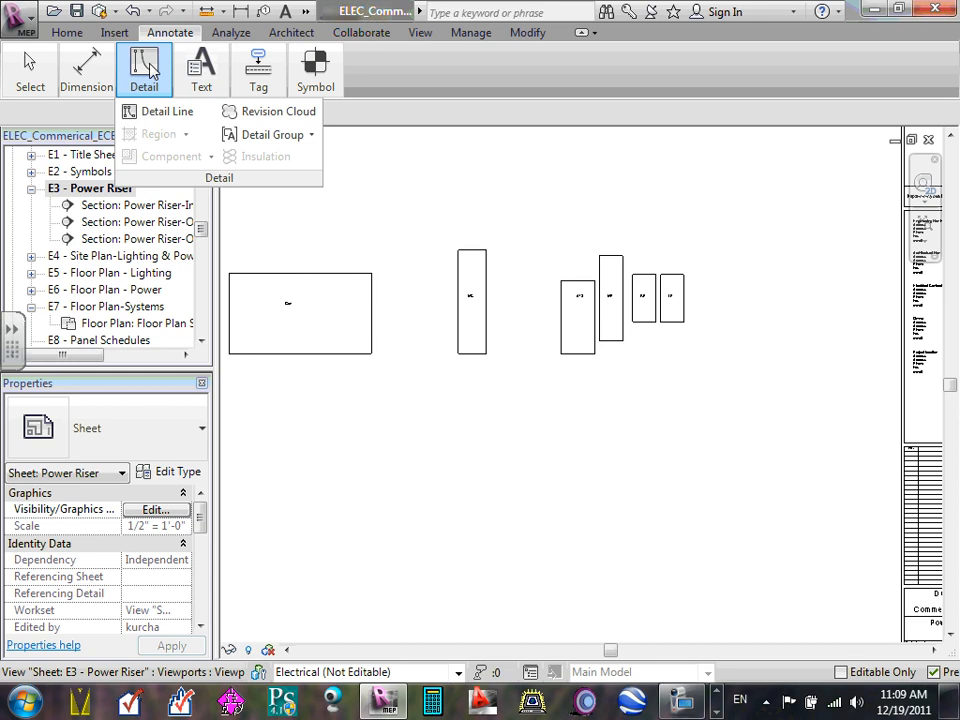
{"action": "left_click", "coordinate": [167, 115]}
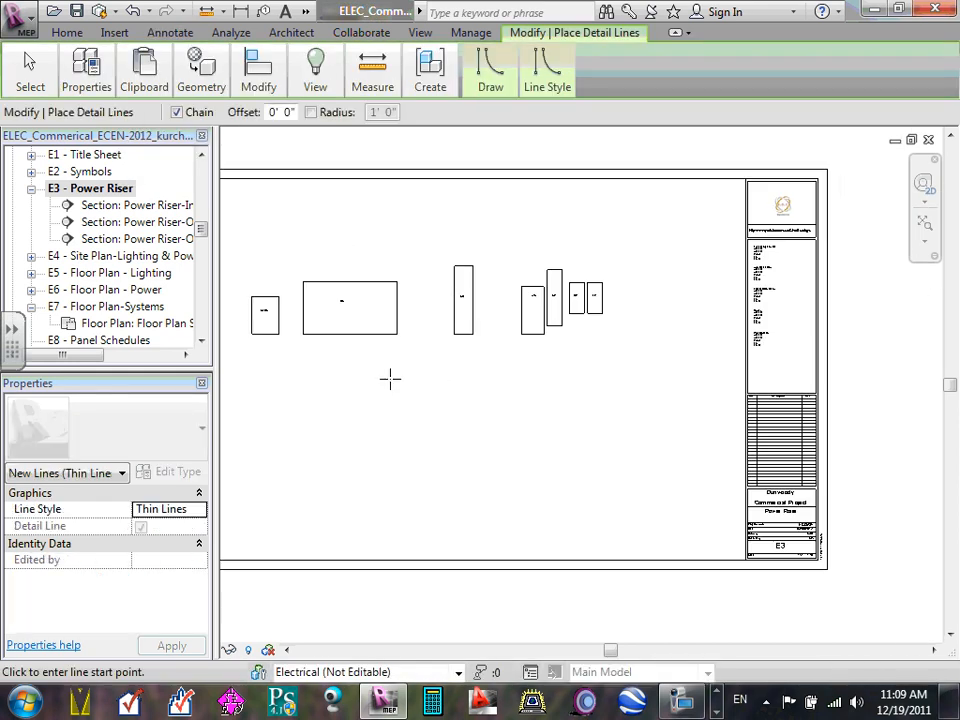
{"action": "scroll", "coordinate": [353, 383], "scroll_direction": "down", "scroll_amount": 1}
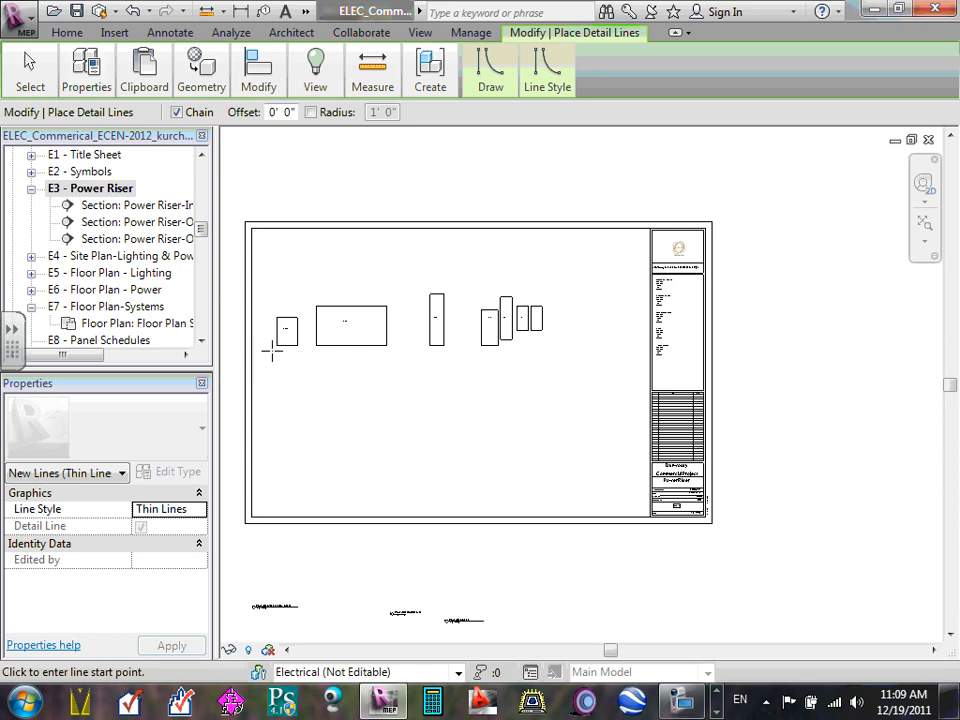
{"action": "key", "text": "Escape"}
{"action": "key", "text": "Escape"}
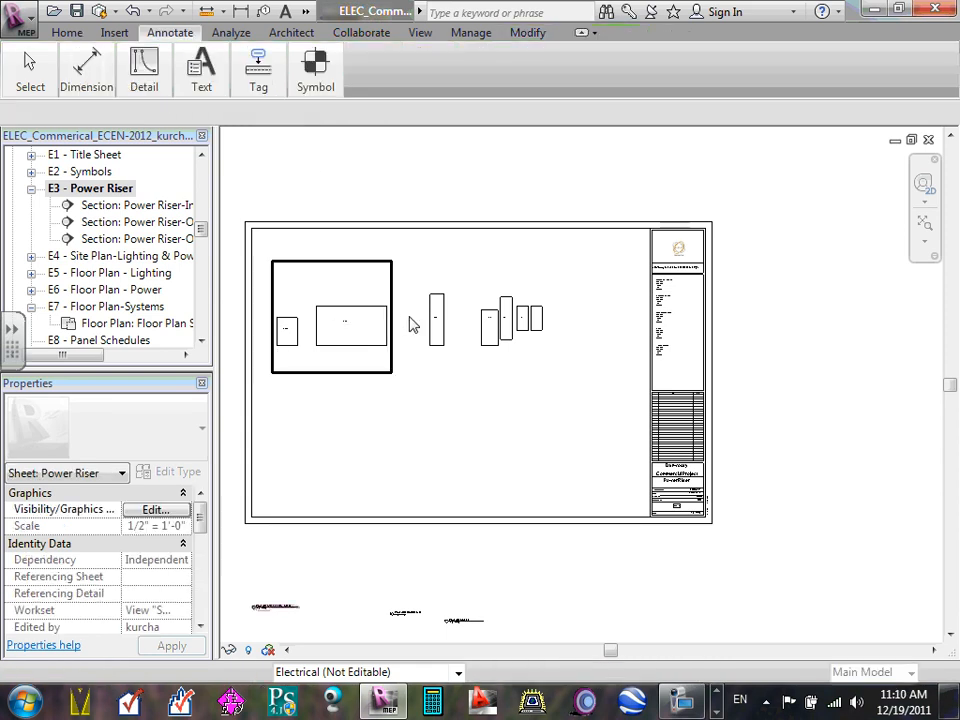
- Draw a horizontal Thin Lines detail line about 1'-10 1/4" long just below all the equipment boxes
{"action": "left_click", "coordinate": [145, 64]}
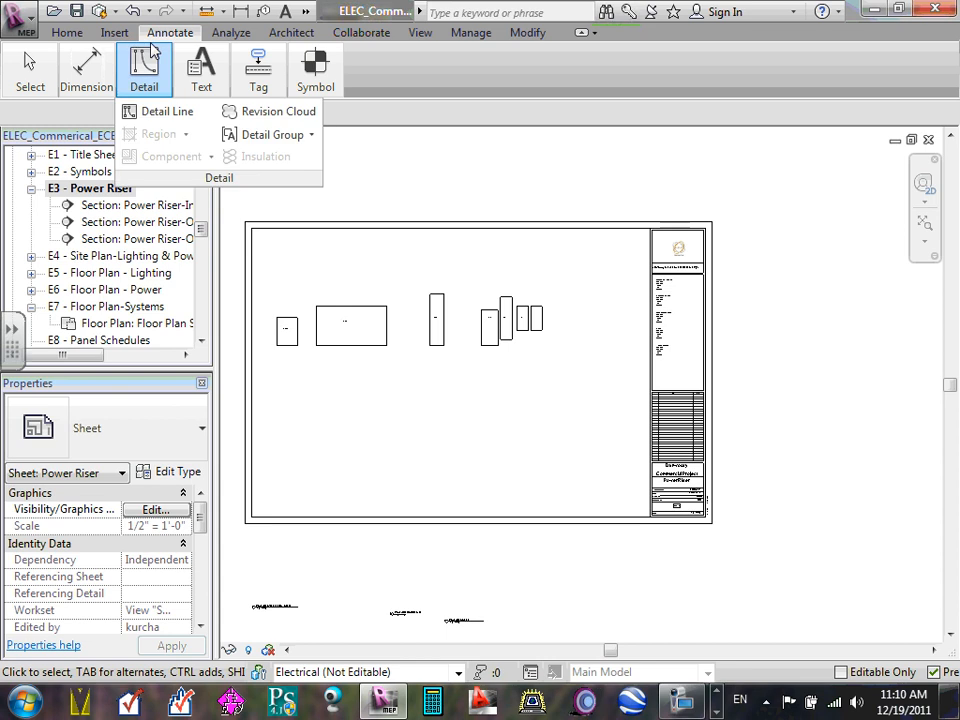
{"action": "left_click", "coordinate": [156, 112]}
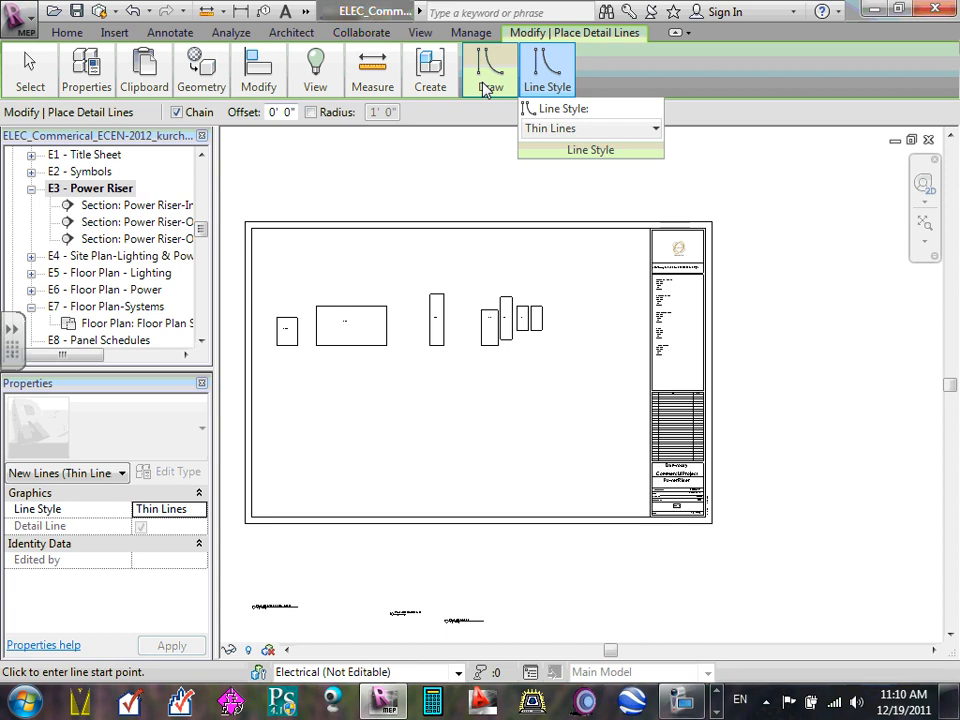
{"action": "mouse_move", "coordinate": [555, 88]}
{"action": "left_click", "coordinate": [658, 129]}
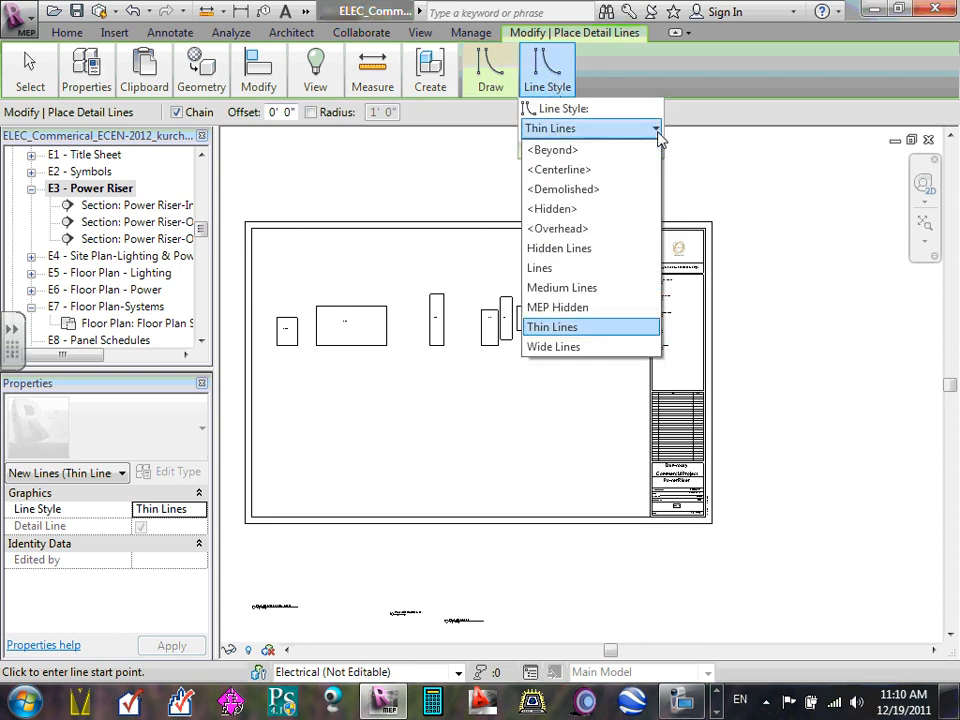
{"action": "left_click", "coordinate": [557, 326]}
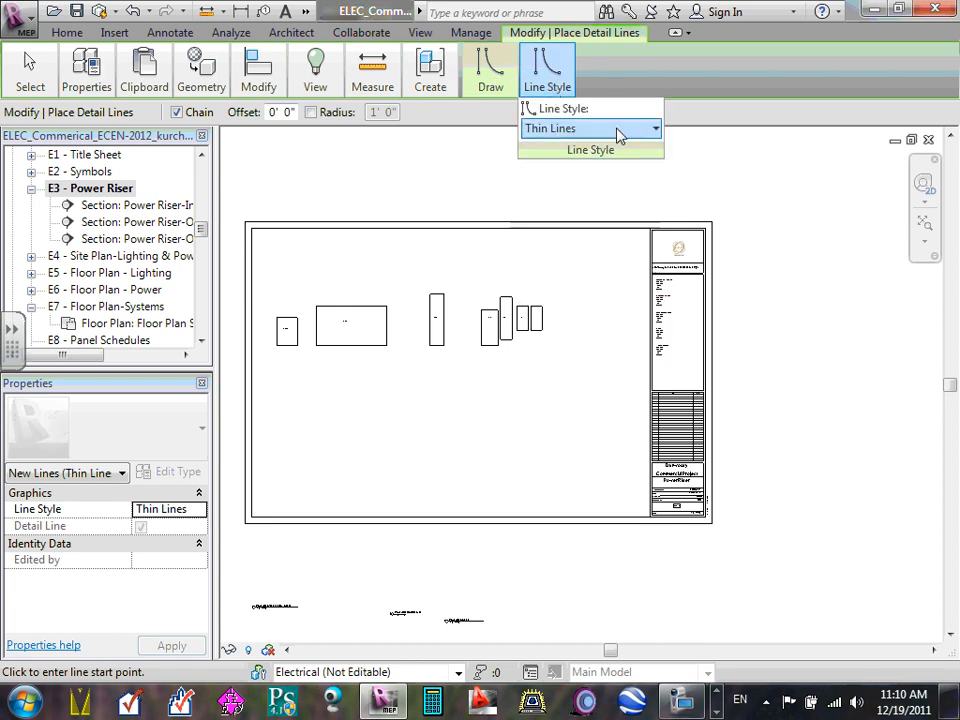
{"action": "left_click", "coordinate": [271, 357]}
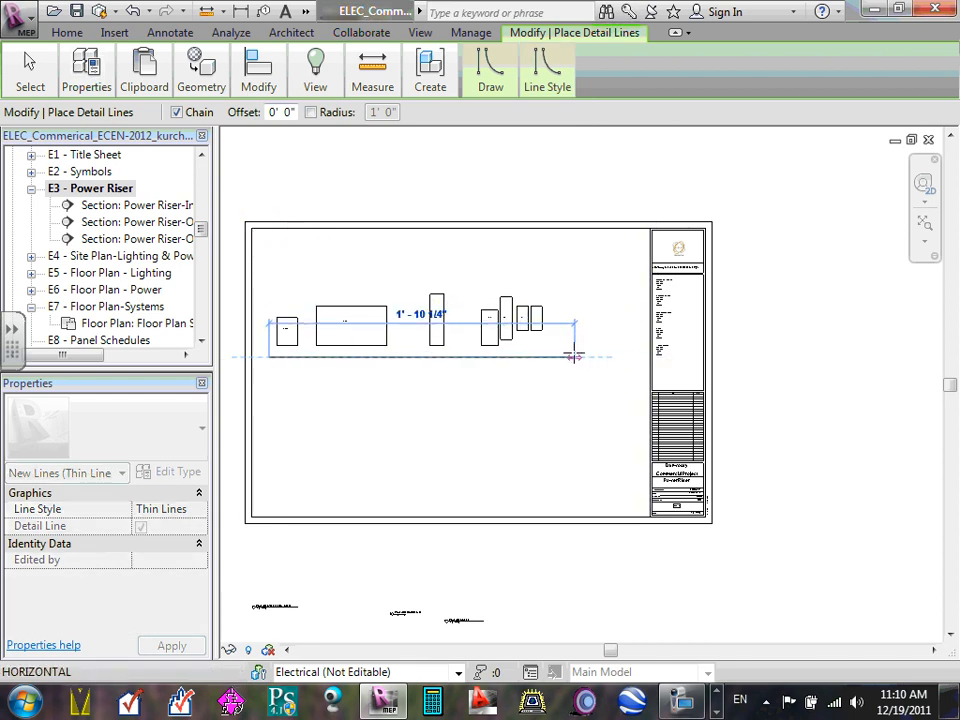
{"action": "left_click", "coordinate": [573, 356]}
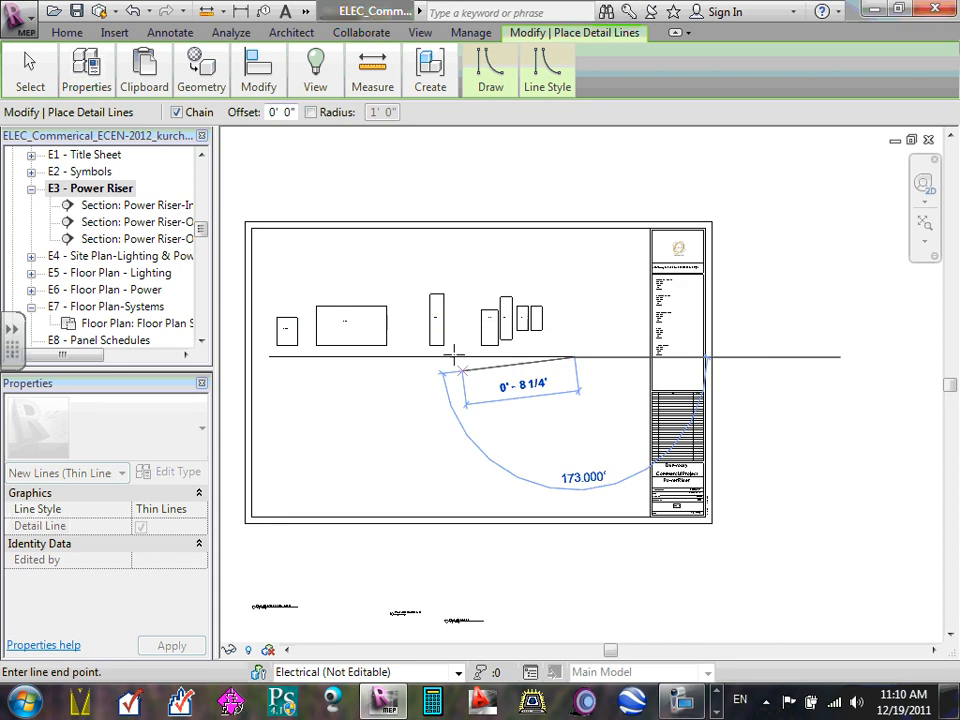
{"action": "key", "text": "Escape"}
{"action": "left_click", "coordinate": [573, 356]}
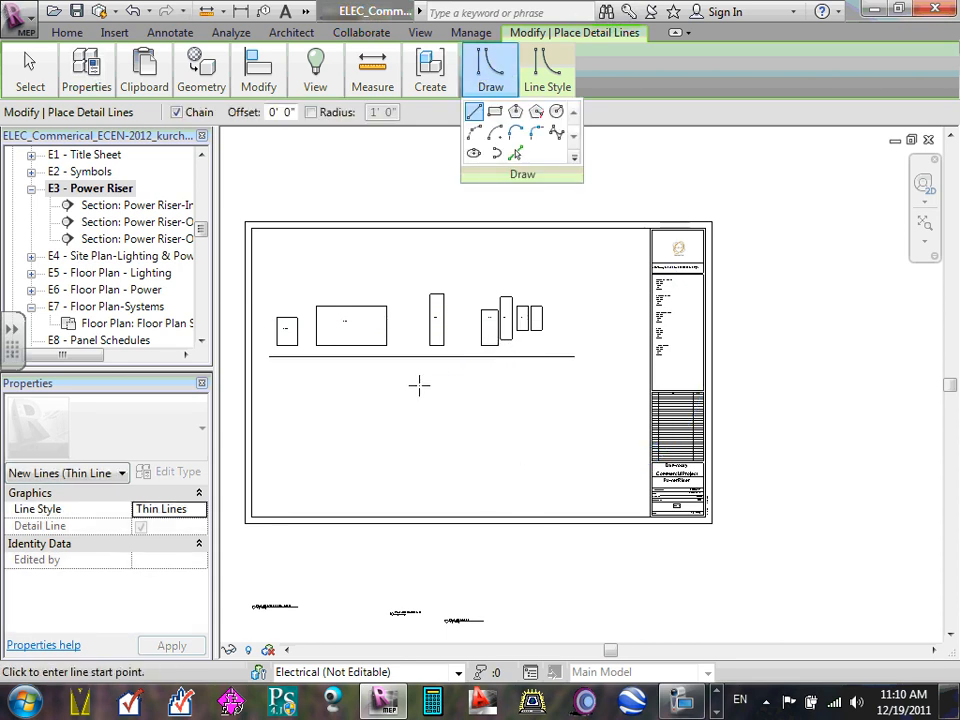
- Draw a vertical detail line about 10 3/4" long just right of the MC box, crossing the horizontal line
{"action": "scroll", "coordinate": [420, 378], "scroll_direction": "up", "scroll_amount": 2}
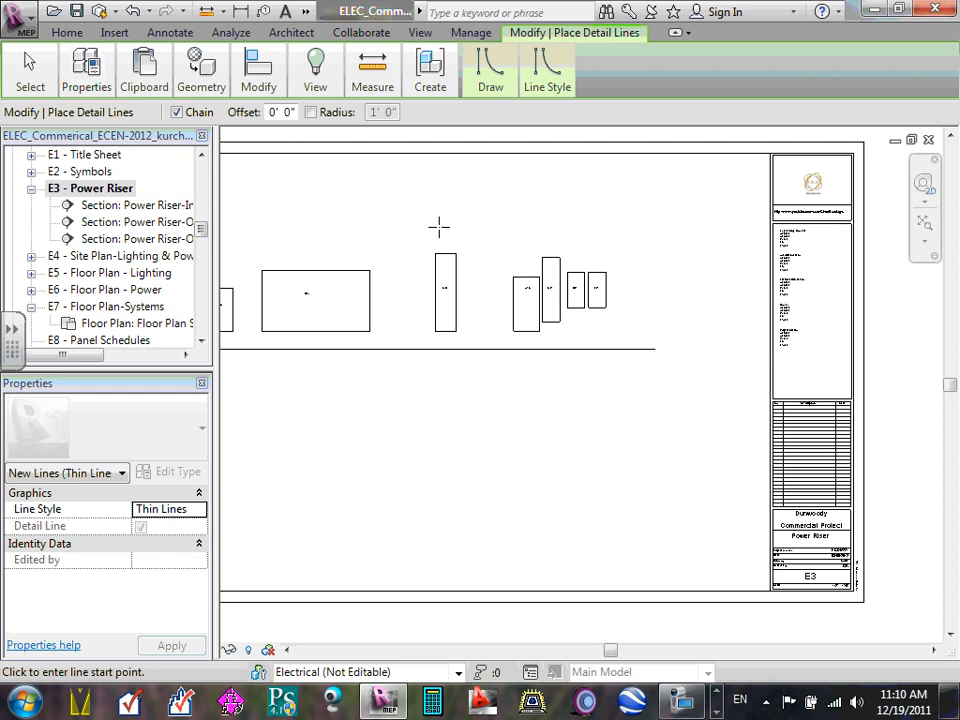
{"action": "scroll", "coordinate": [464, 224], "scroll_direction": "up", "scroll_amount": 2}
{"action": "left_click", "coordinate": [457, 165]}
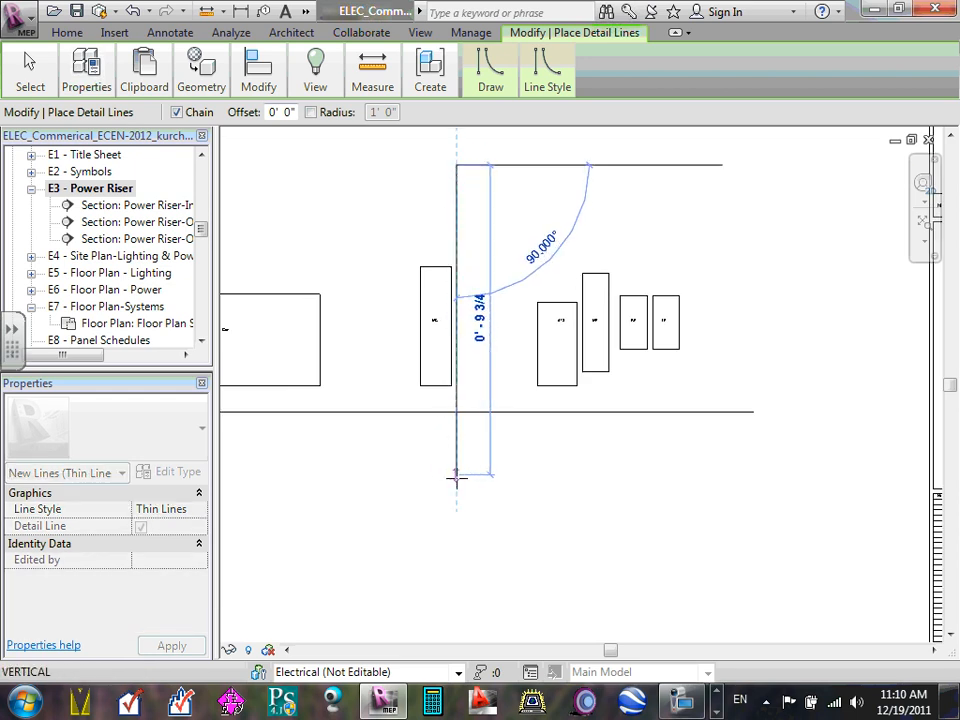
{"action": "left_click", "coordinate": [463, 508]}
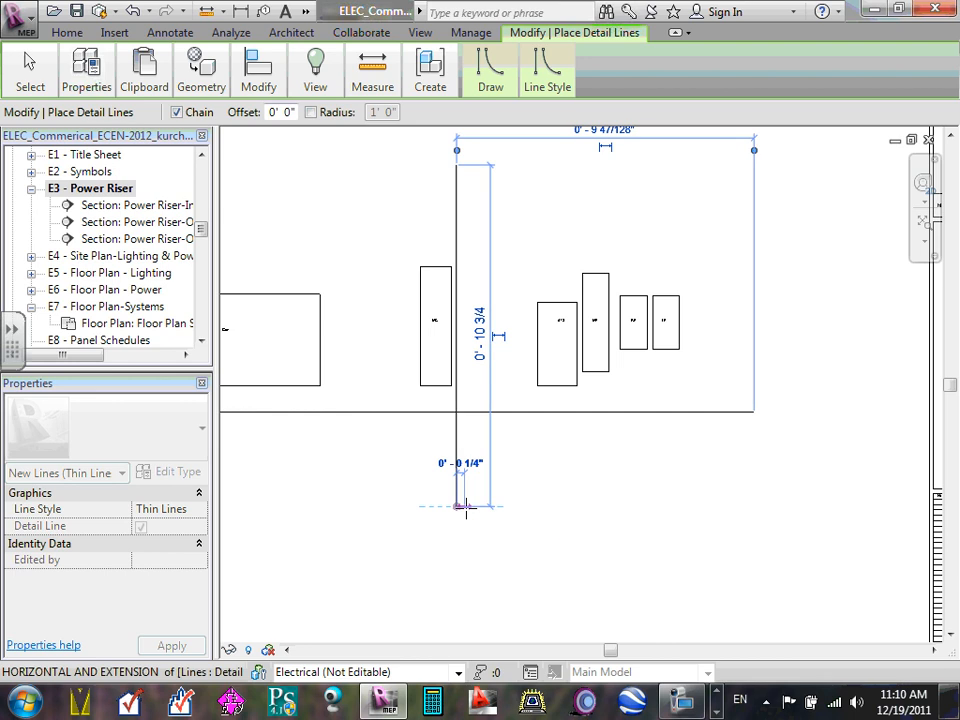
{"action": "key", "text": "Escape"}
{"action": "scroll", "coordinate": [504, 514], "scroll_direction": "up", "scroll_amount": 2}
{"action": "scroll", "coordinate": [474, 478], "scroll_direction": "down", "scroll_amount": 3}
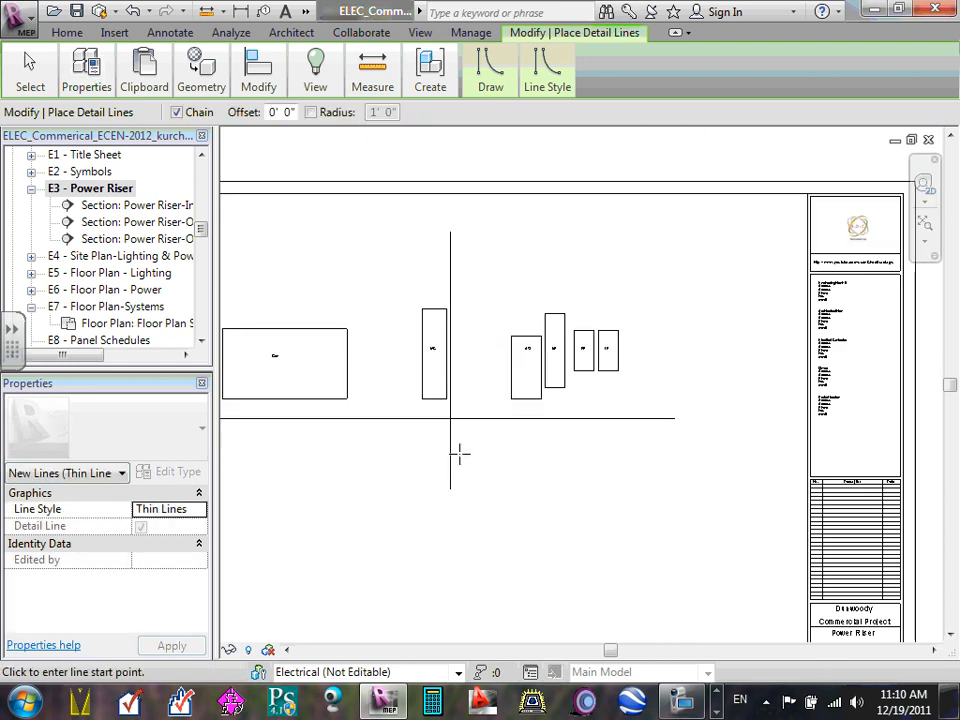
{"action": "key", "text": "Escape"}
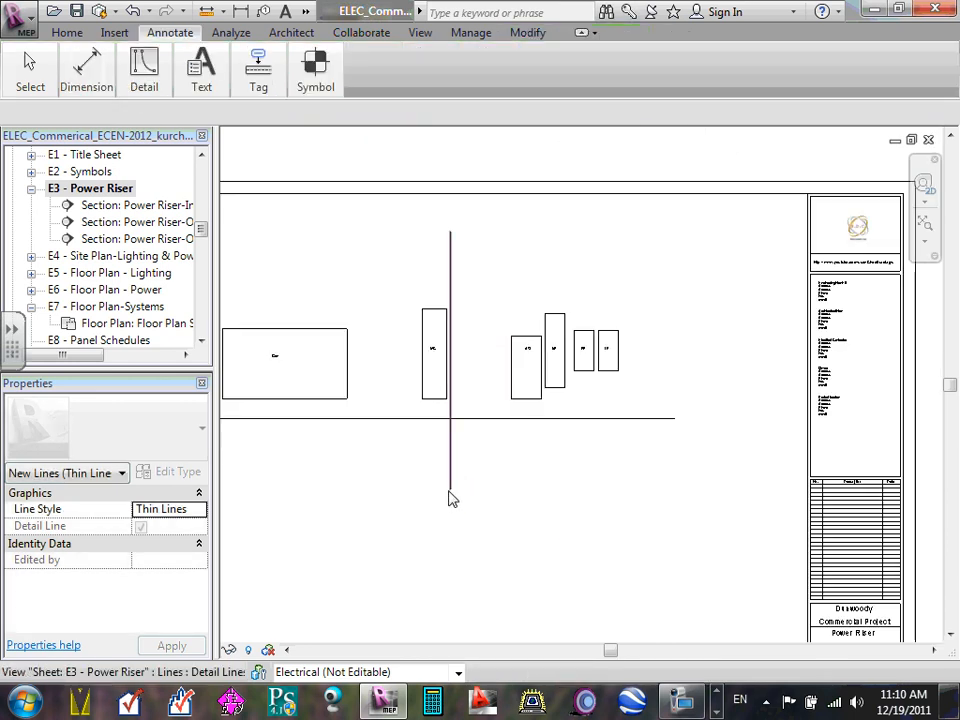
- Shorten the vertical detail line so its lower end meets the horizontal line
{"action": "left_click", "coordinate": [451, 492]}
{"action": "left_click_drag", "start_coordinate": [450, 493], "coordinate": [450, 418]}
{"action": "left_click", "coordinate": [474, 474]}
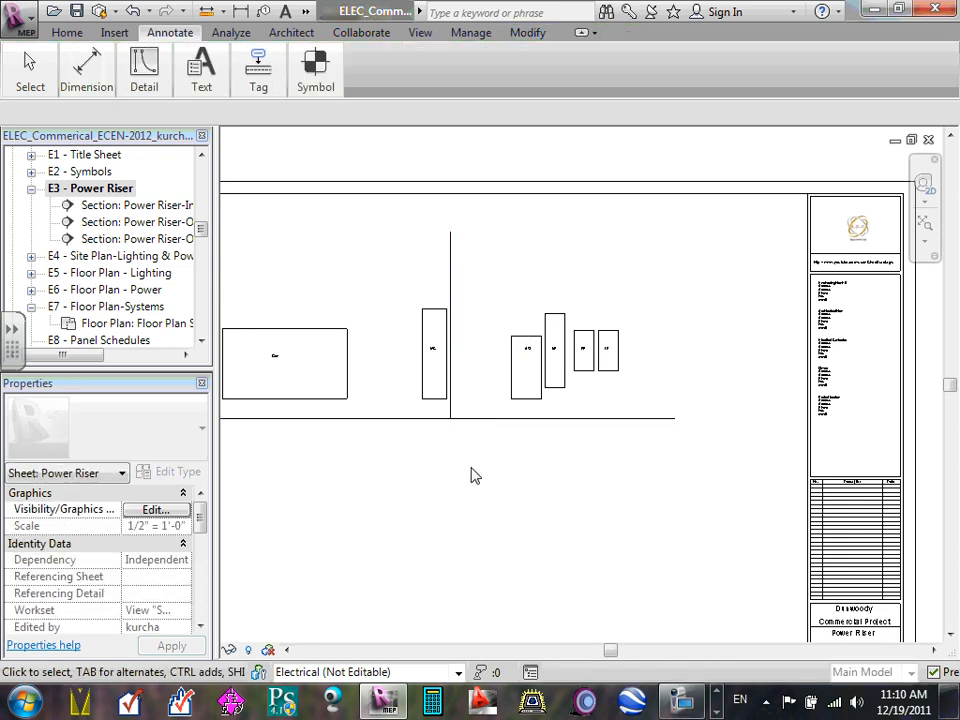
- Move the transformer and generator viewport straight down until the boxes rest on the horizontal detail line
{"action": "scroll", "coordinate": [472, 482], "scroll_direction": "down", "scroll_amount": 2}
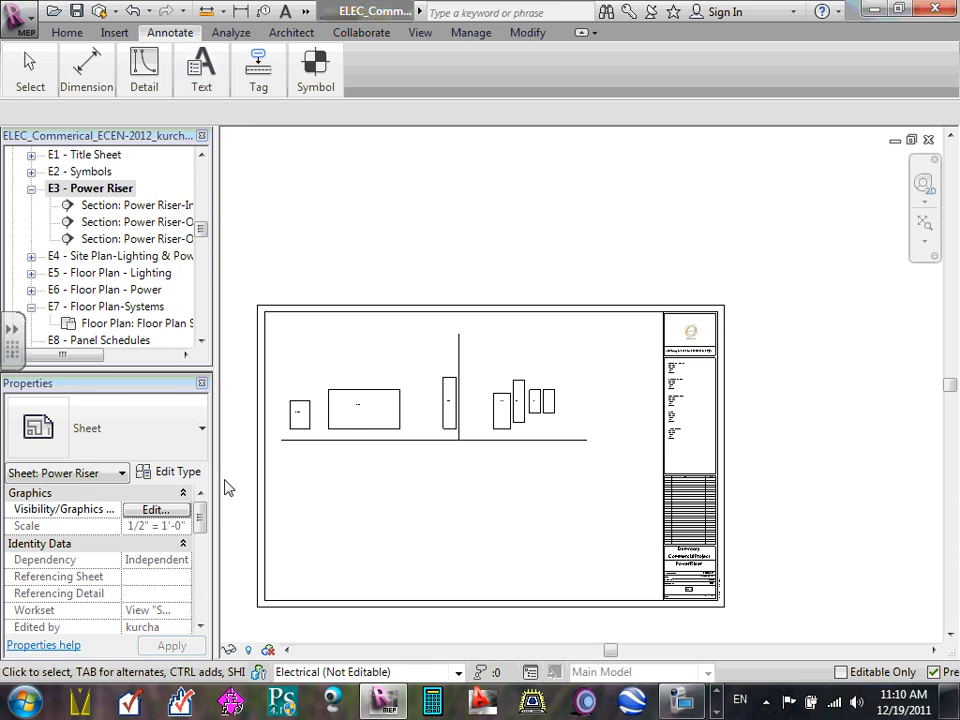
{"action": "scroll", "coordinate": [364, 474], "scroll_direction": "up", "scroll_amount": 4}
{"action": "scroll", "coordinate": [376, 396], "scroll_direction": "up", "scroll_amount": 1}
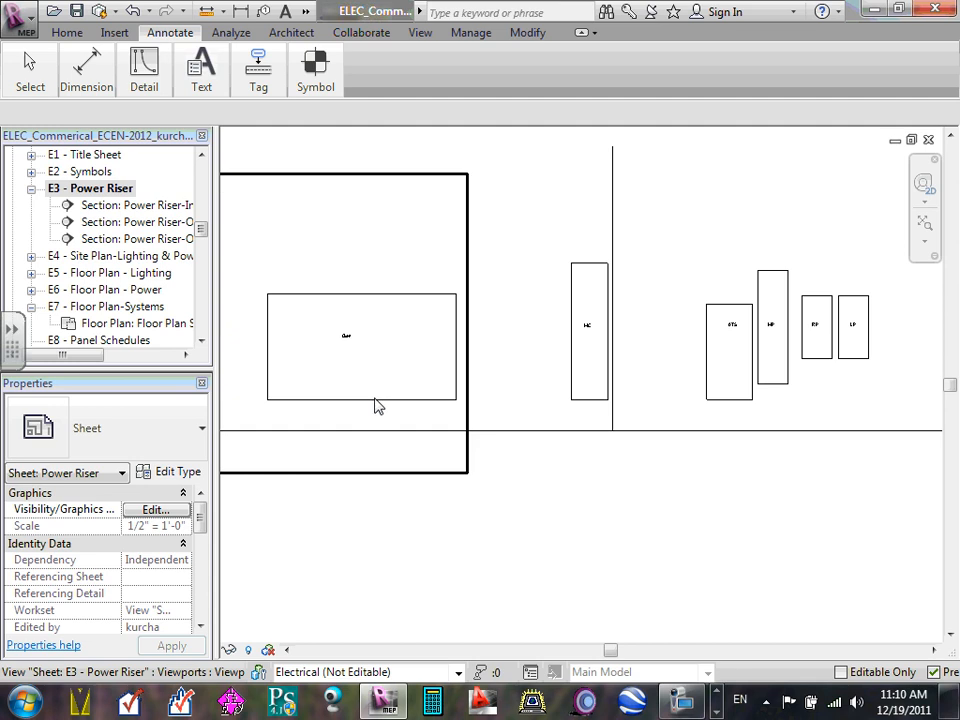
{"action": "left_click", "coordinate": [375, 399]}
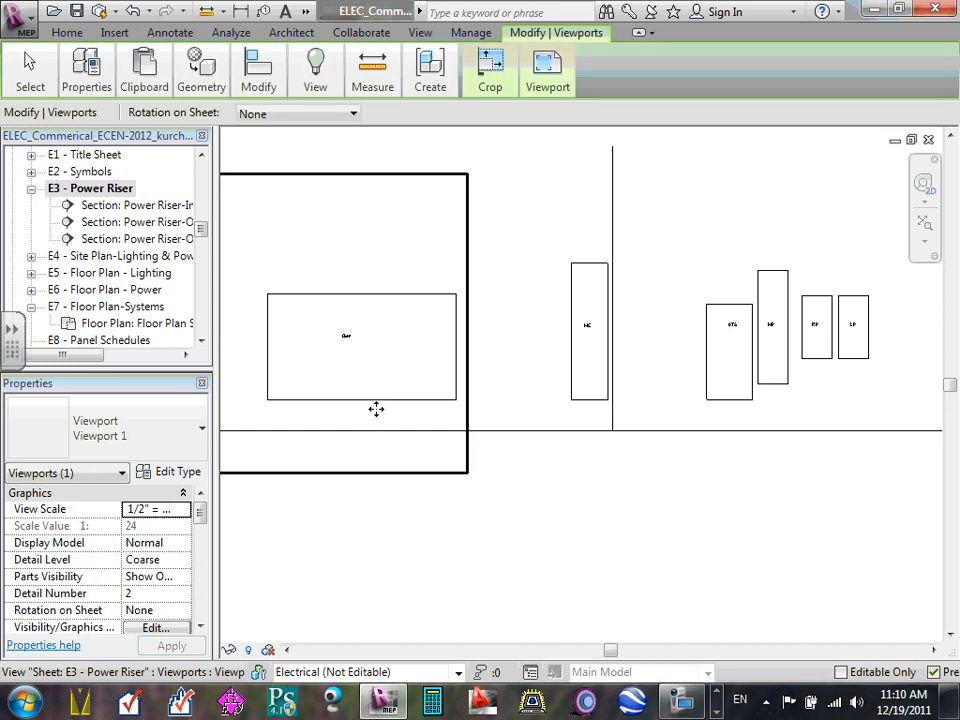
{"action": "left_click_drag", "start_coordinate": [376, 409], "coordinate": [397, 443]}
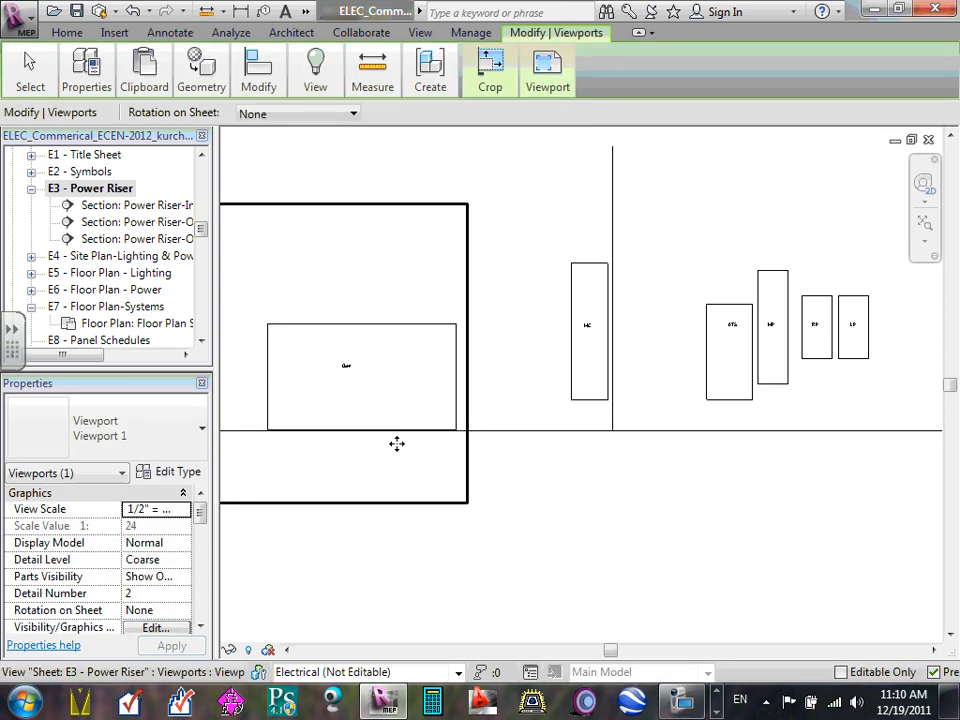
{"action": "scroll", "coordinate": [493, 491], "scroll_direction": "down", "scroll_amount": 2}
{"action": "scroll", "coordinate": [337, 466], "scroll_direction": "up", "scroll_amount": 3}
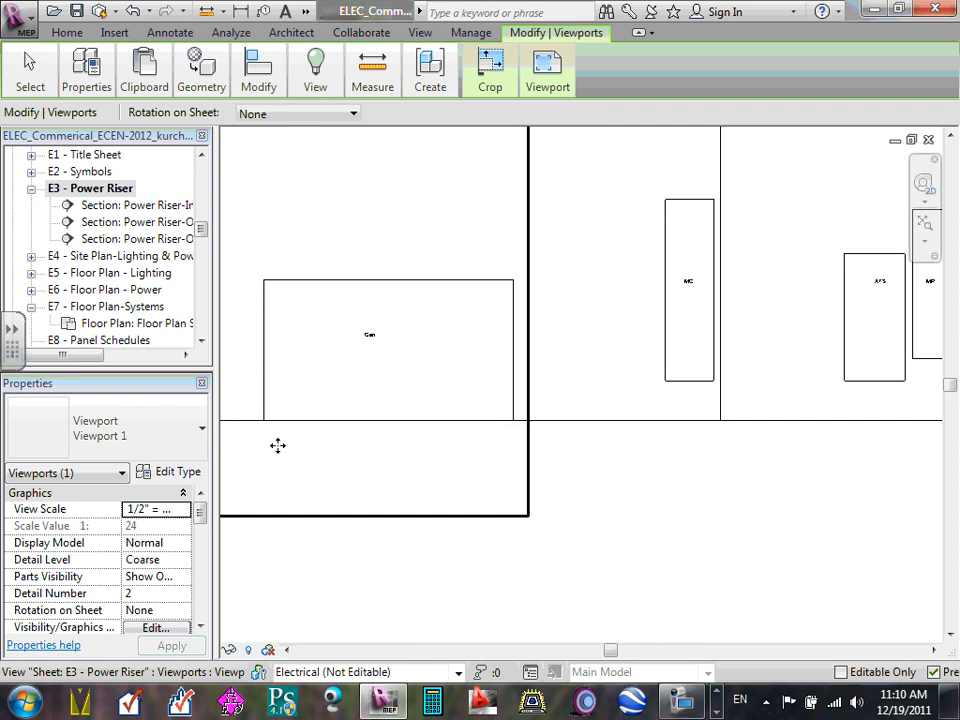
{"action": "scroll", "coordinate": [277, 445], "scroll_direction": "down", "scroll_amount": 3}
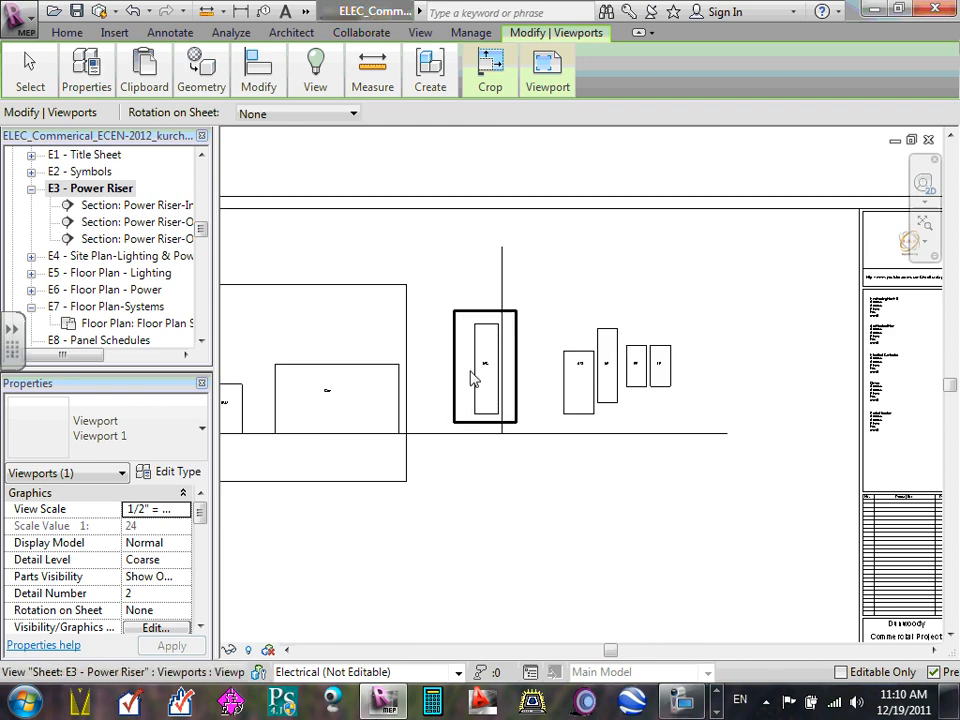
- Move the MC viewport right until the box's right edge sits against the vertical detail line
{"action": "scroll", "coordinate": [480, 370], "scroll_direction": "up", "scroll_amount": 6}
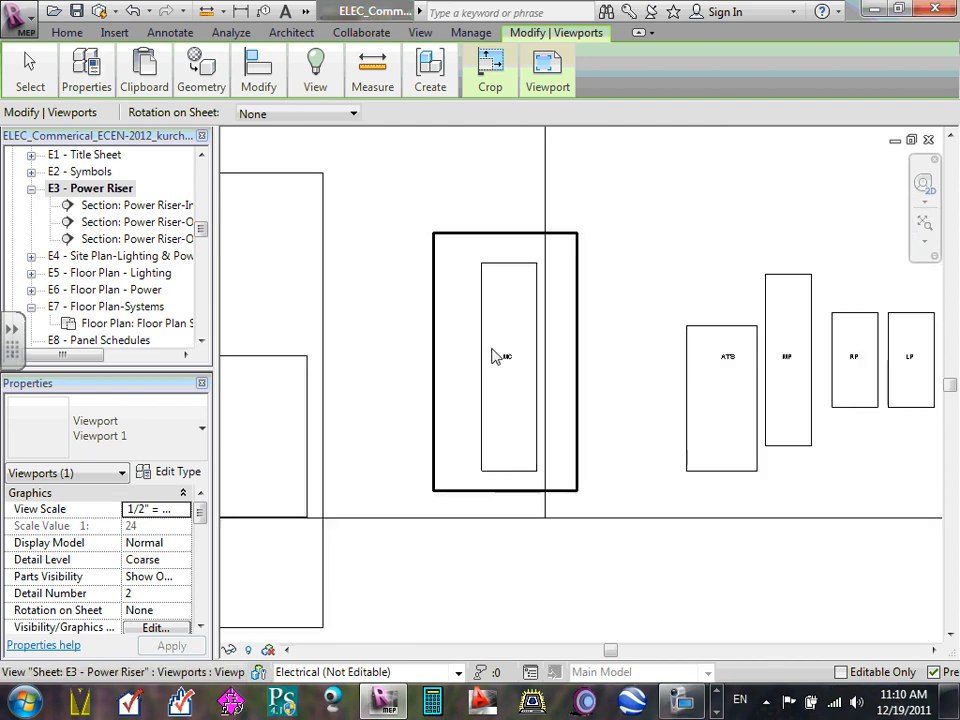
{"action": "left_click", "coordinate": [580, 248]}
{"action": "left_click_drag", "start_coordinate": [579, 251], "coordinate": [602, 253]}
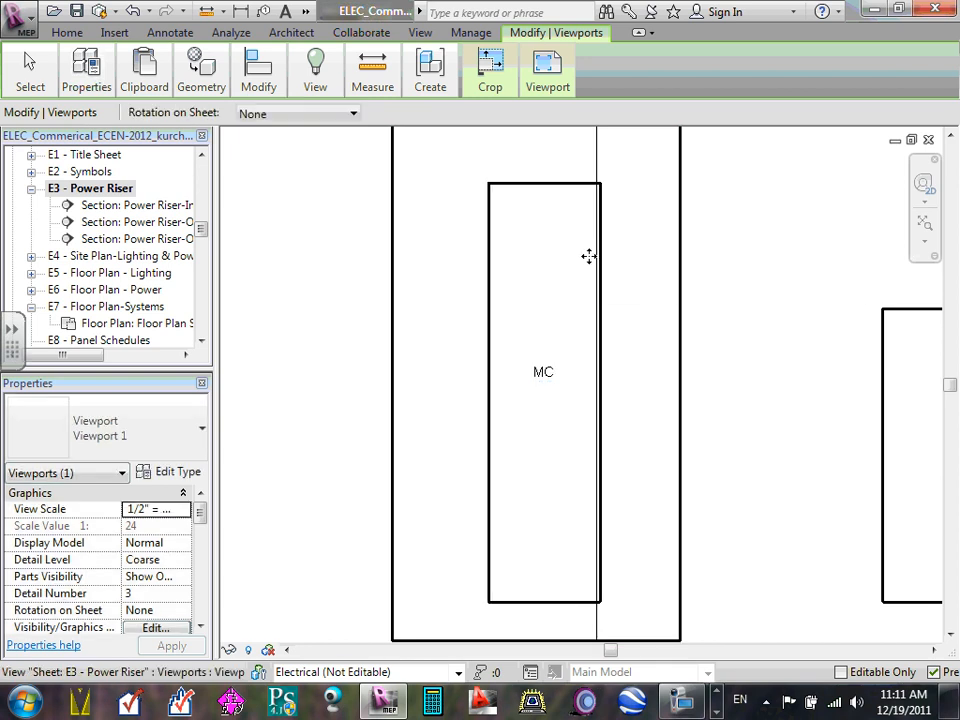
{"action": "scroll", "coordinate": [586, 262], "scroll_direction": "down", "scroll_amount": 3}
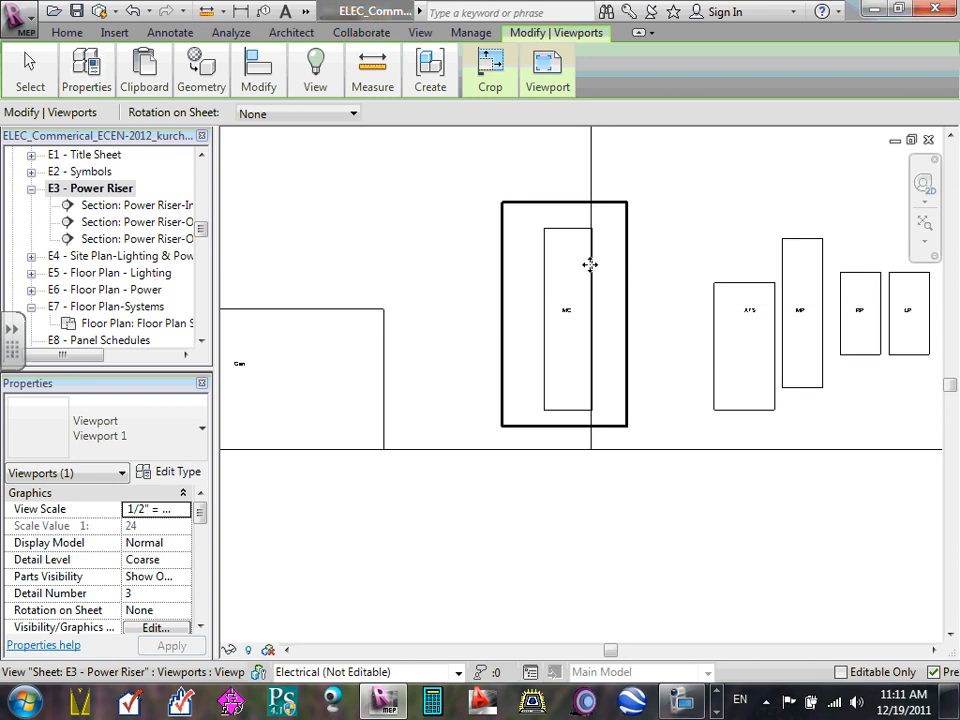
{"action": "scroll", "coordinate": [594, 272], "scroll_direction": "up", "scroll_amount": 3}
{"action": "scroll", "coordinate": [650, 279], "scroll_direction": "down", "scroll_amount": 2}
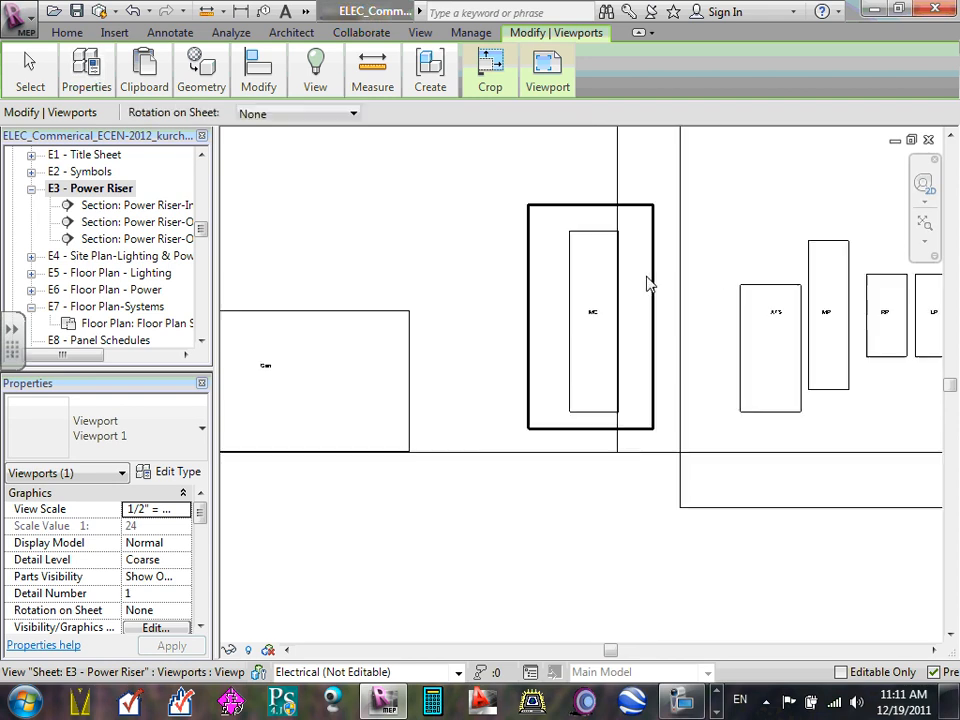
- Move the interior viewport with the ATS, MP, RP and LP boxes up, farther above the horizontal detail line
{"action": "scroll", "coordinate": [544, 293], "scroll_direction": "down", "scroll_amount": 2}
{"action": "scroll", "coordinate": [277, 368], "scroll_direction": "up", "scroll_amount": 5}
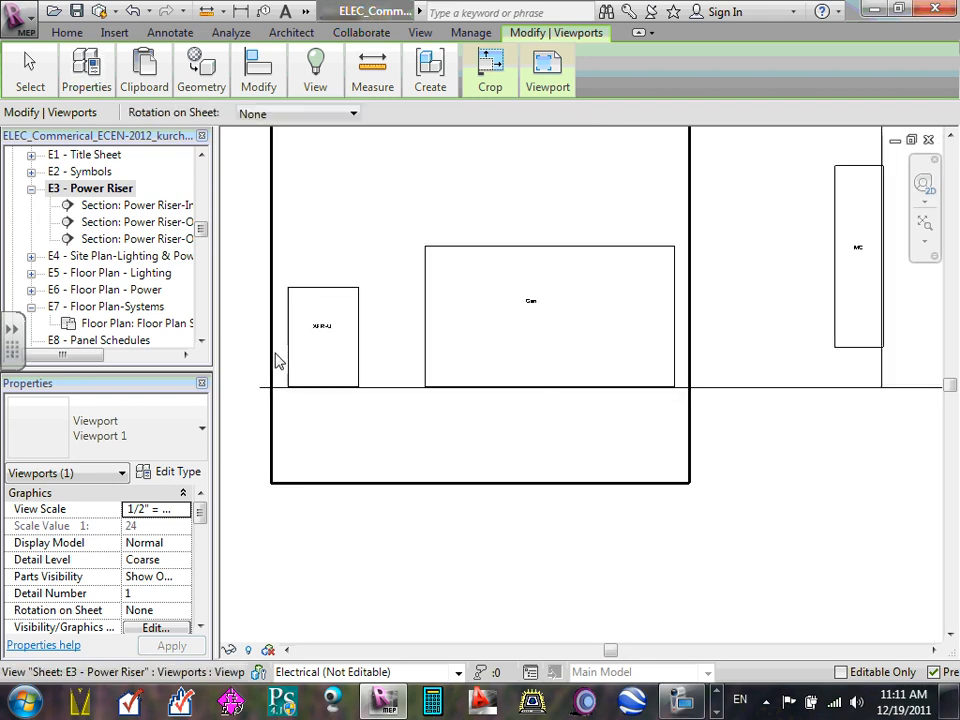
{"action": "scroll", "coordinate": [428, 396], "scroll_direction": "down", "scroll_amount": 2}
{"action": "scroll", "coordinate": [529, 414], "scroll_direction": "down", "scroll_amount": 2}
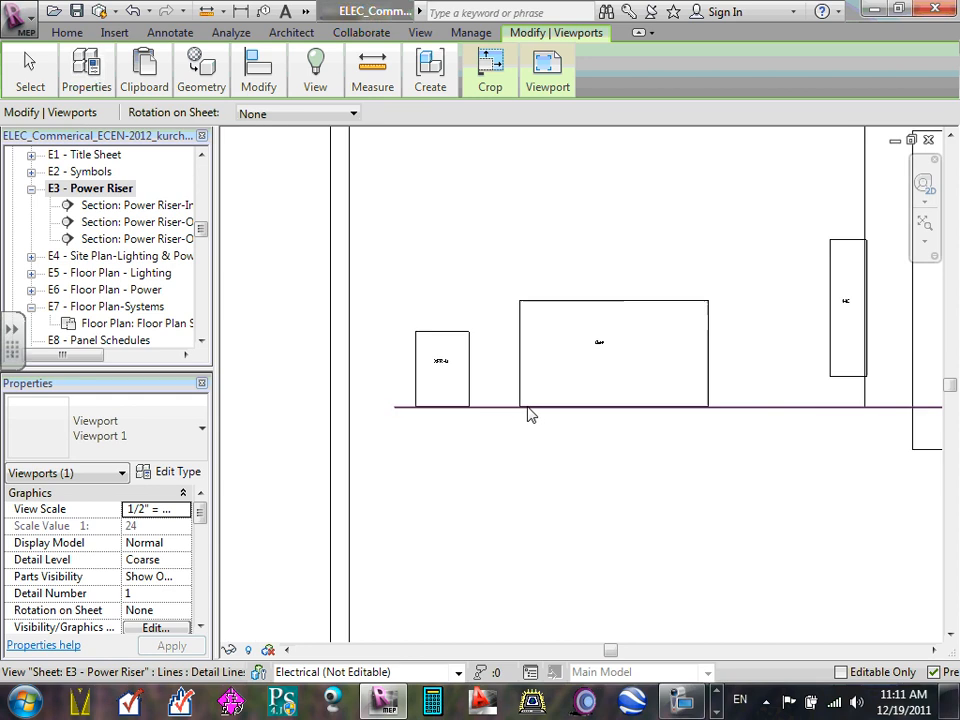
{"action": "scroll", "coordinate": [760, 405], "scroll_direction": "down", "scroll_amount": 3}
{"action": "scroll", "coordinate": [832, 330], "scroll_direction": "down", "scroll_amount": 2}
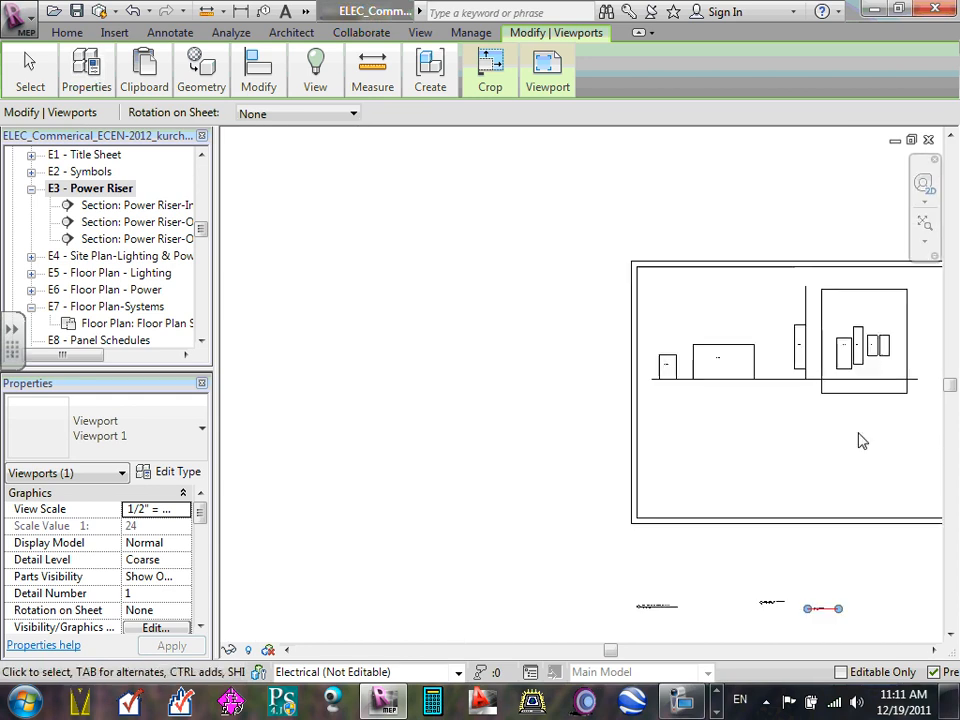
{"action": "middle_click_drag", "start_coordinate": [870, 444], "coordinate": [546, 429]}
{"action": "scroll", "coordinate": [550, 420], "scroll_direction": "up", "scroll_amount": 2}
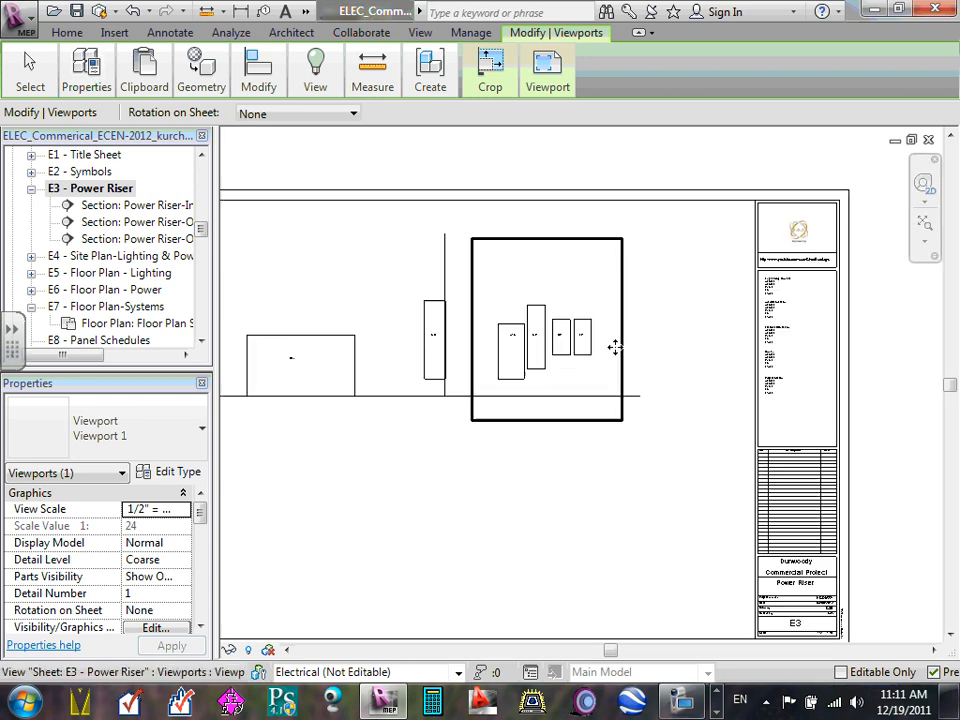
{"action": "mouse_move", "coordinate": [621, 326]}
{"action": "left_mouse_down"}
{"action": "mouse_move", "coordinate": [621, 313]}
{"action": "mouse_move", "coordinate": [625, 322]}
{"action": "left_mouse_up"}
{"action": "left_click", "coordinate": [598, 470]}
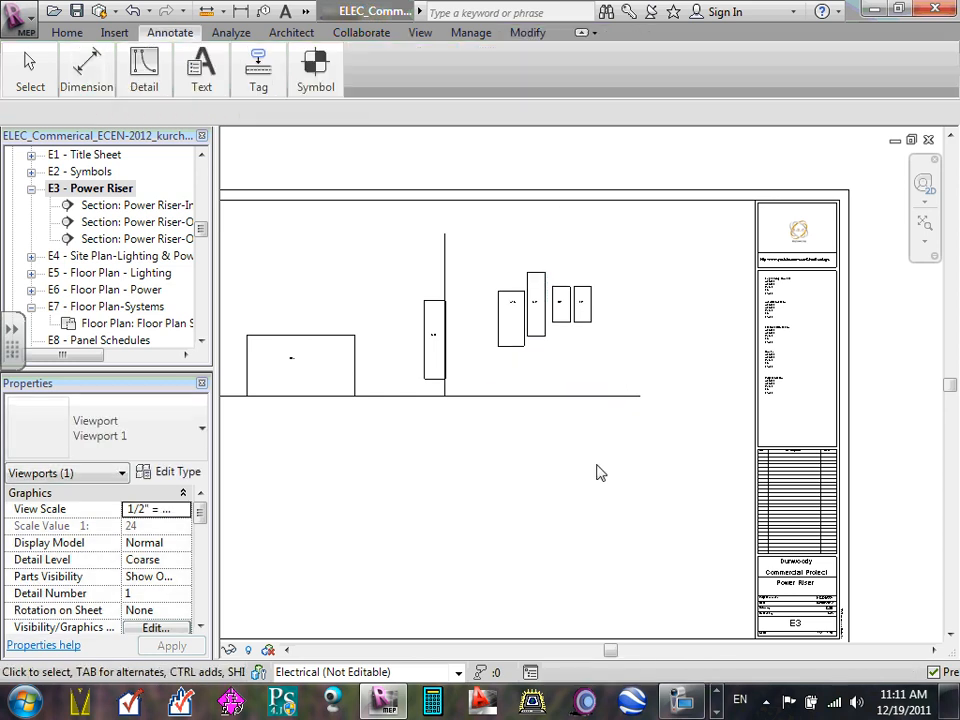
- Place the text note "Outside" near the top of the vertical wall line, on the MC box's side
{"action": "scroll", "coordinate": [432, 440], "scroll_direction": "down", "scroll_amount": 2}
{"action": "scroll", "coordinate": [410, 400], "scroll_direction": "down", "scroll_amount": 1}
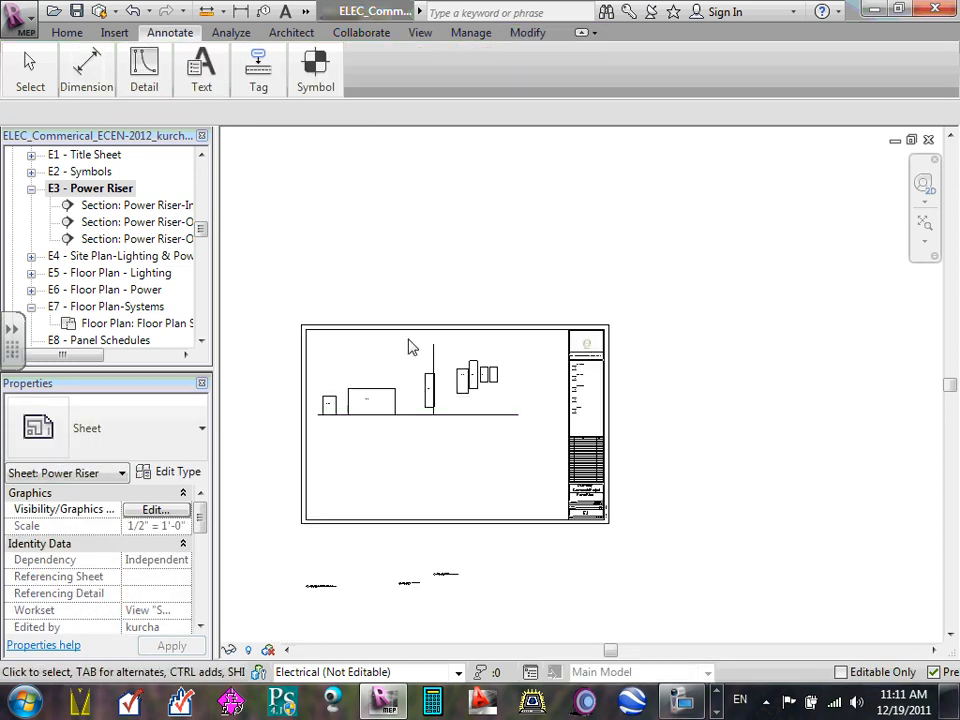
{"action": "mouse_move", "coordinate": [200, 66]}
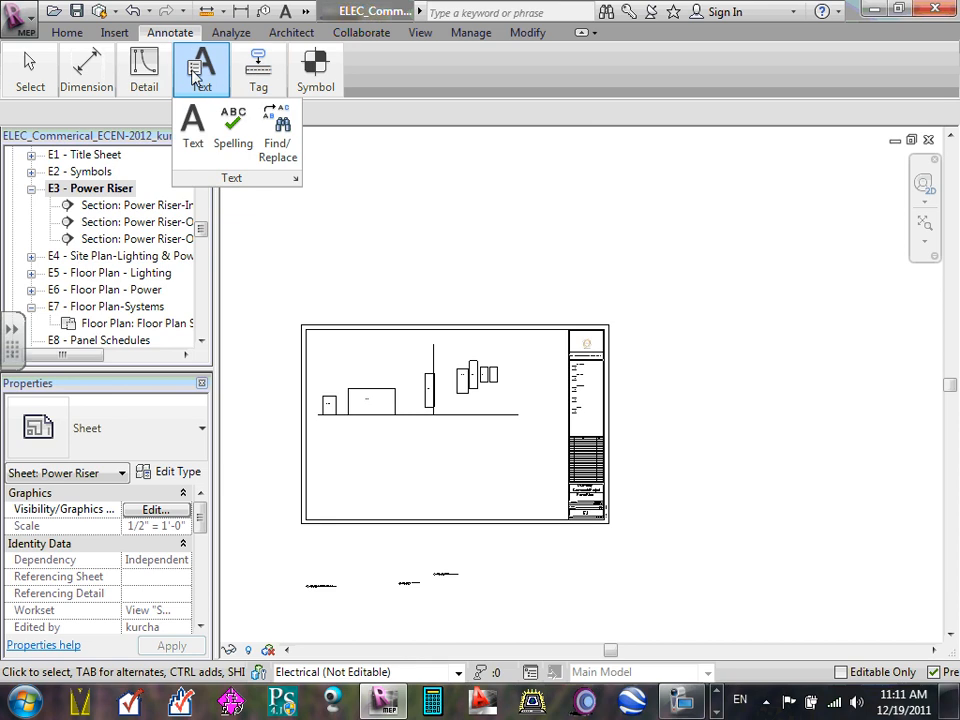
{"action": "left_click", "coordinate": [193, 123]}
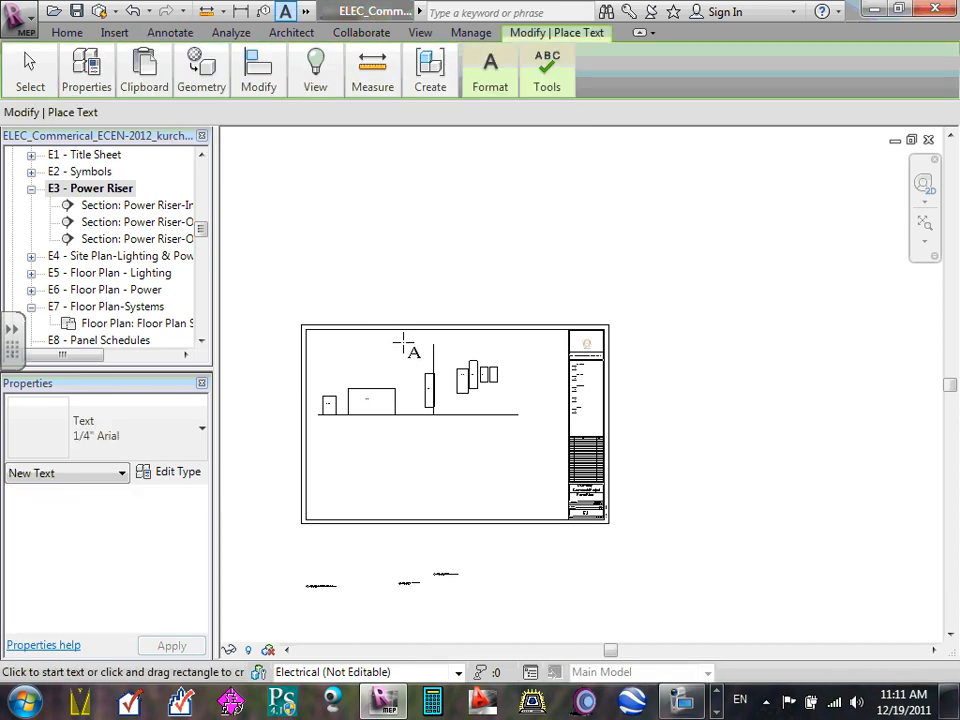
{"action": "scroll", "coordinate": [412, 345], "scroll_direction": "up", "scroll_amount": 2}
{"action": "left_click", "coordinate": [426, 354]}
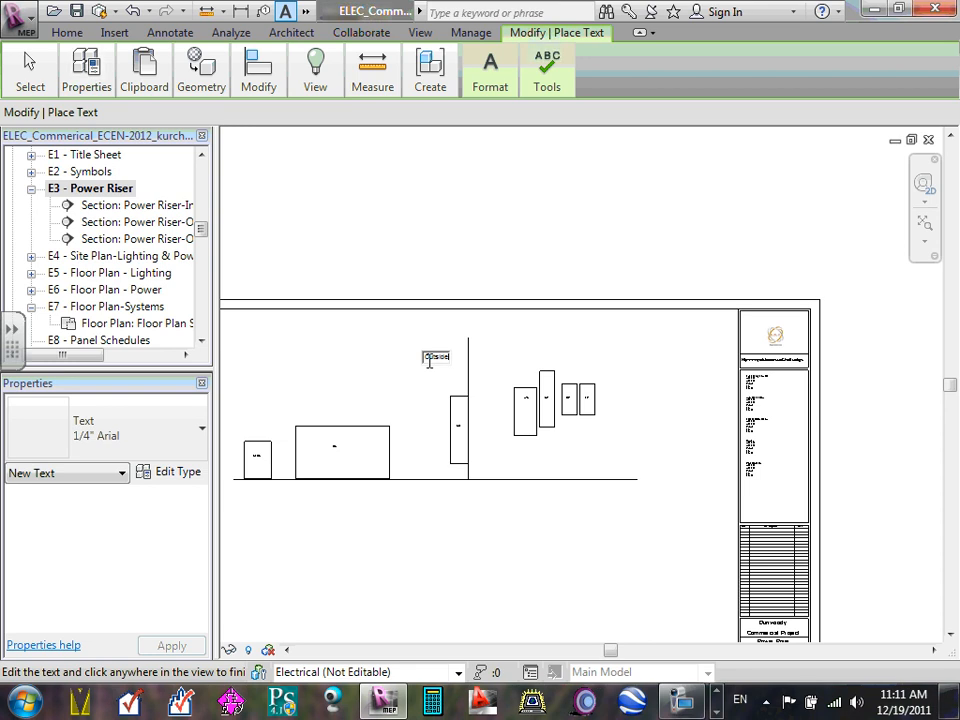
{"action": "left_click", "coordinate": [512, 352]}
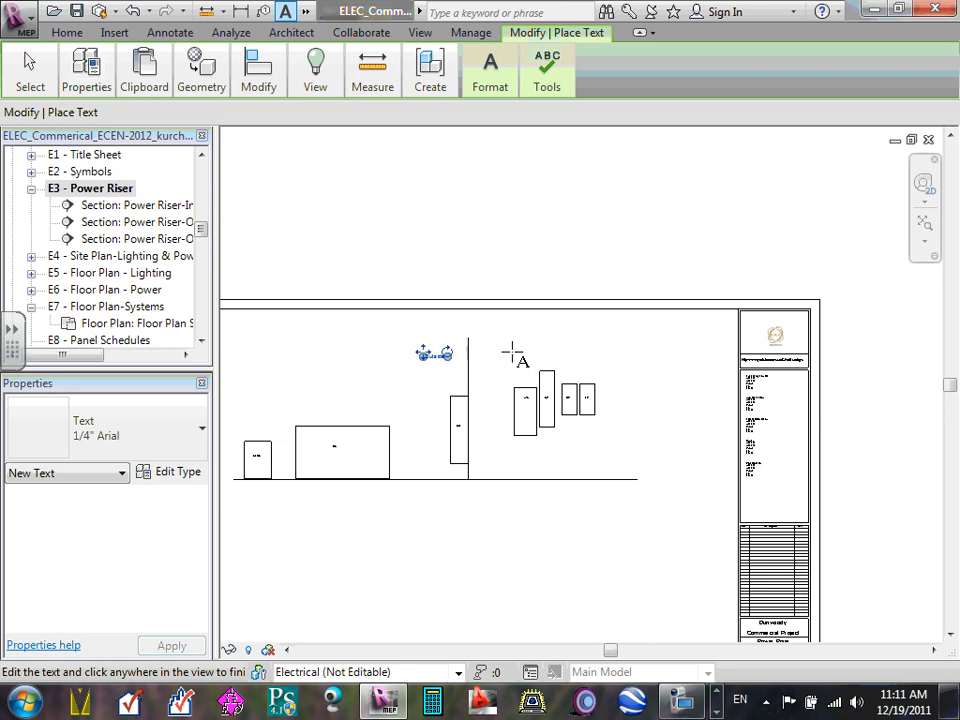
- Add the text note "Inside" on the other side of the wall line, above the ATS box
{"action": "left_click", "coordinate": [508, 355]}
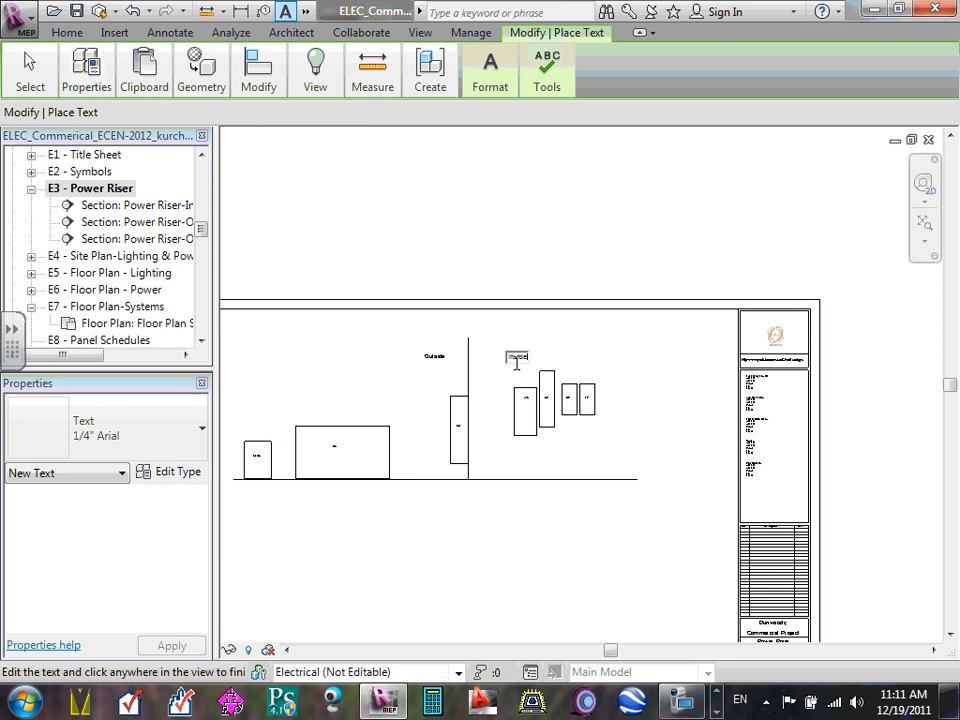
{"action": "left_click", "coordinate": [499, 598]}
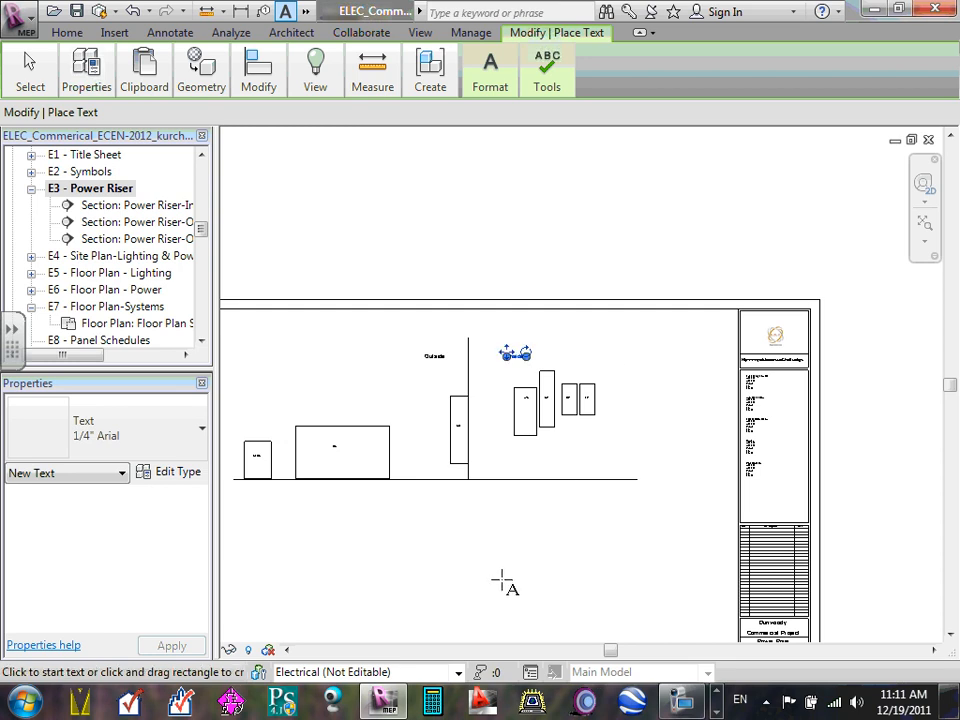
{"action": "key", "text": "Escape"}
{"action": "key", "text": "Escape"}
- Draw a chained thin detail line from the top of the ATS box up, across and down to the top of the MP box
{"action": "scroll", "coordinate": [515, 350], "scroll_direction": "up", "scroll_amount": 5}
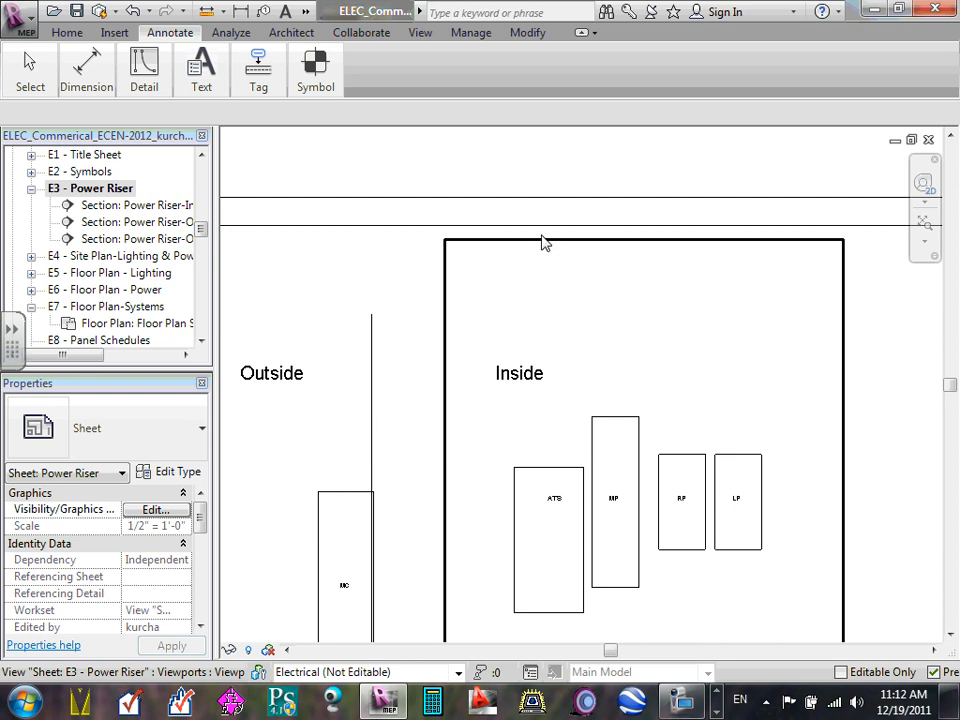
{"action": "scroll", "coordinate": [542, 242], "scroll_direction": "down", "scroll_amount": 3}
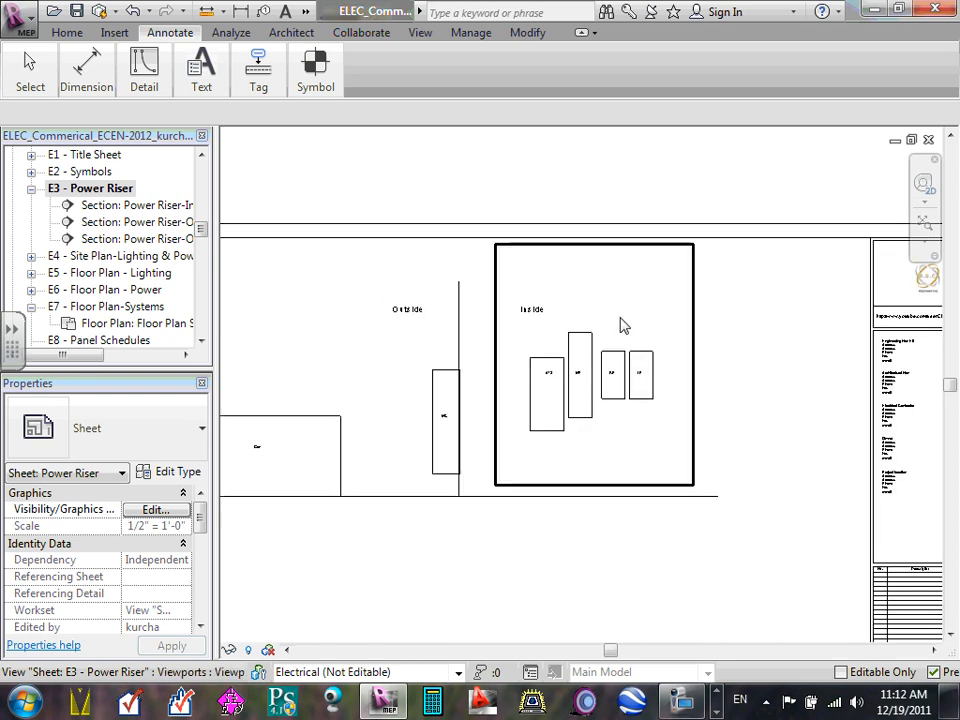
{"action": "scroll", "coordinate": [625, 325], "scroll_direction": "up", "scroll_amount": 2}
{"action": "left_click", "coordinate": [145, 72]}
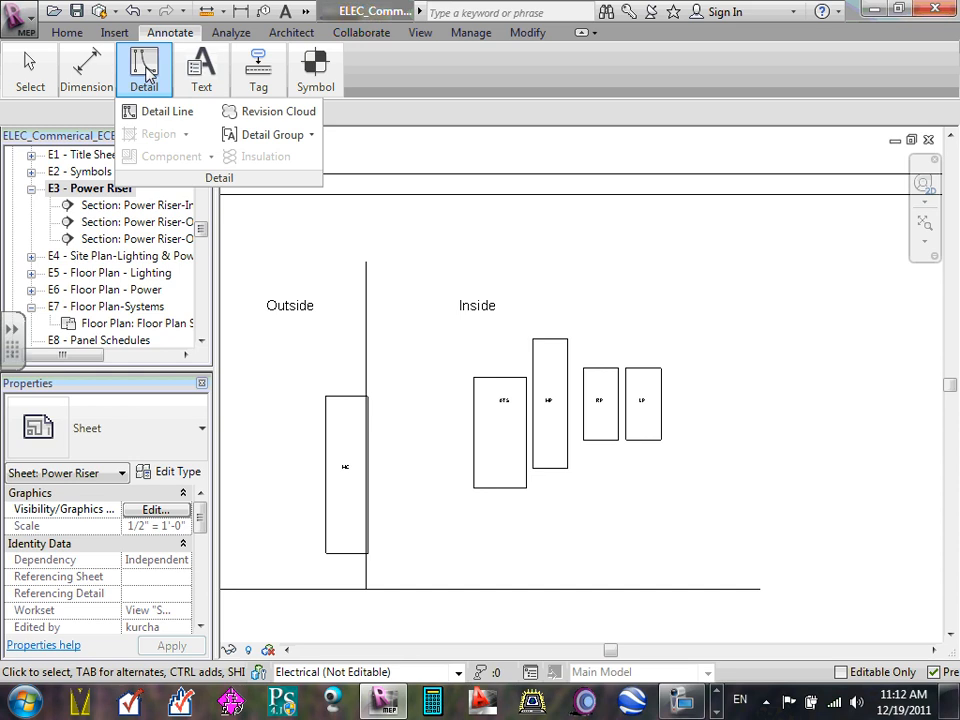
{"action": "left_click", "coordinate": [161, 111]}
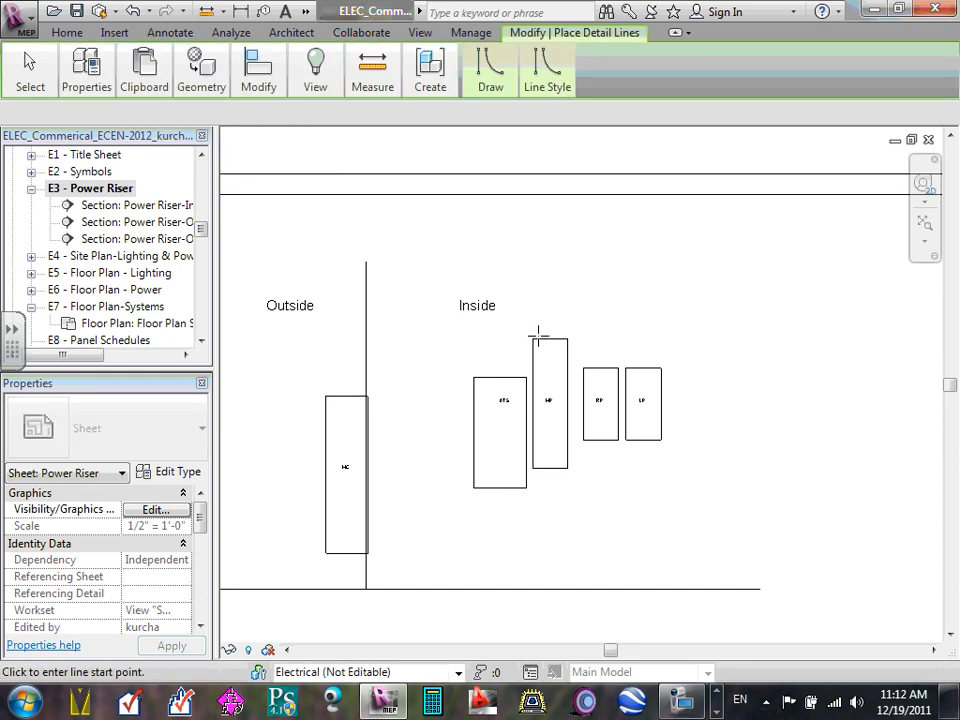
{"action": "scroll", "coordinate": [538, 333], "scroll_direction": "up", "scroll_amount": 3}
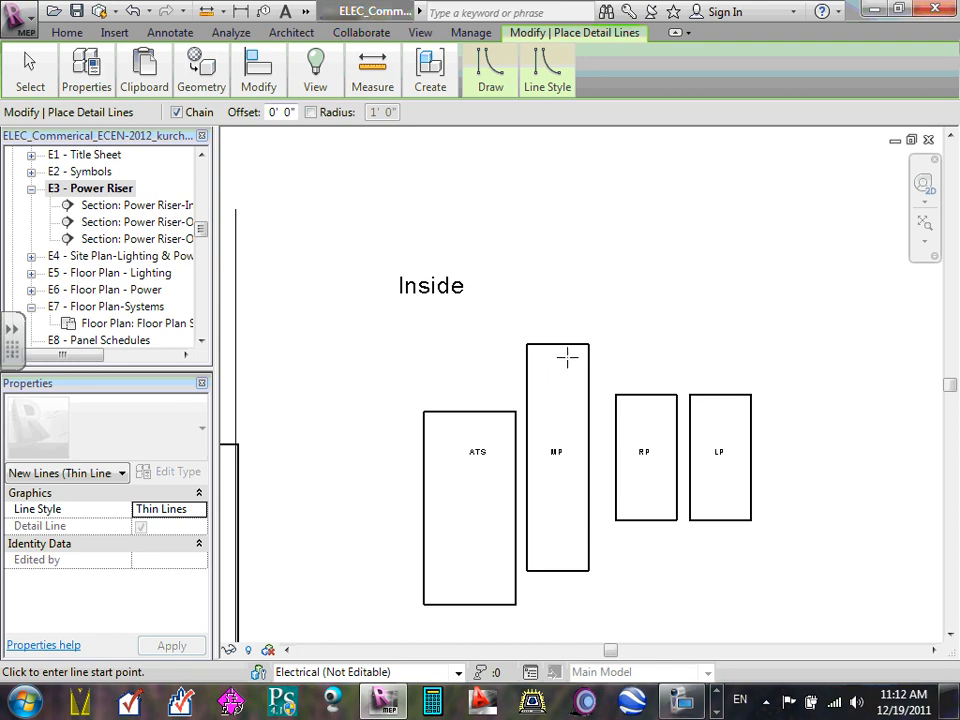
{"action": "scroll", "coordinate": [506, 394], "scroll_direction": "up", "scroll_amount": 2}
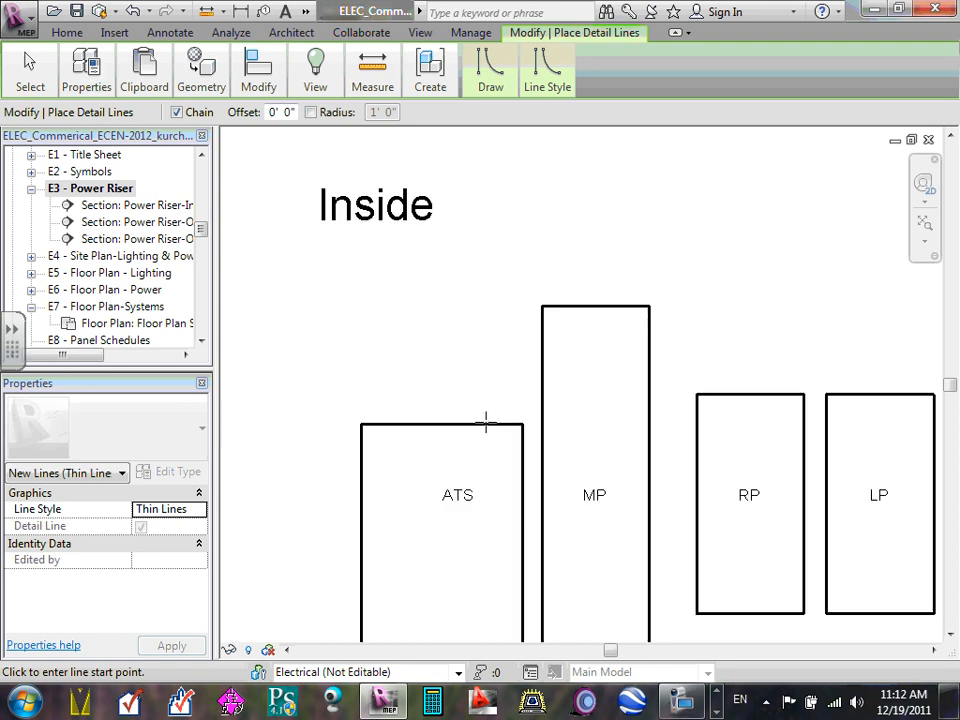
{"action": "left_click", "coordinate": [492, 423]}
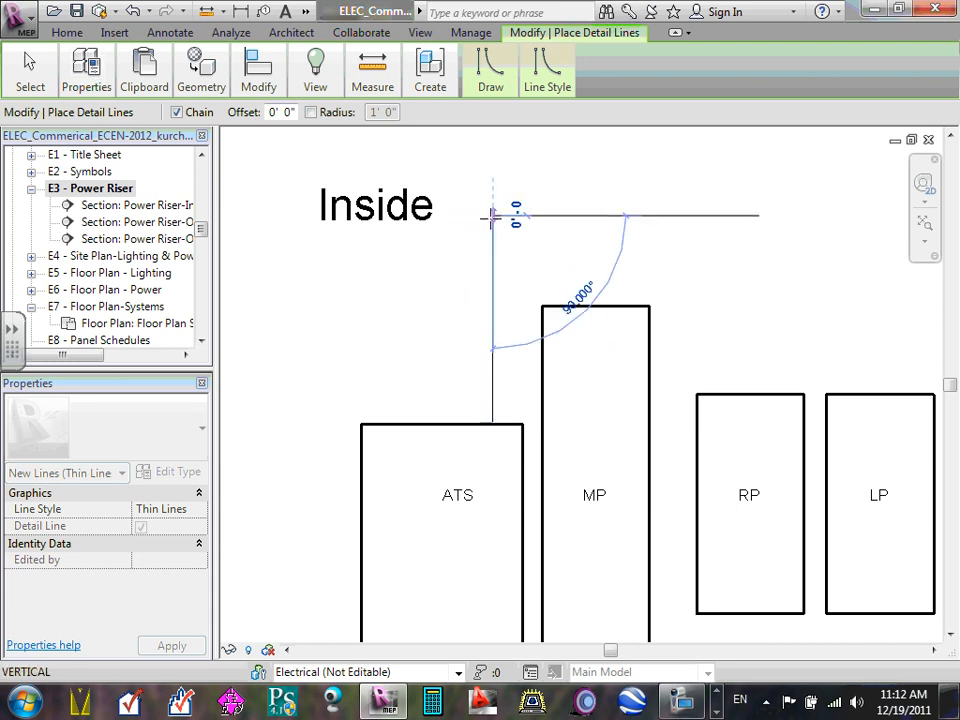
{"action": "left_click", "coordinate": [492, 215]}
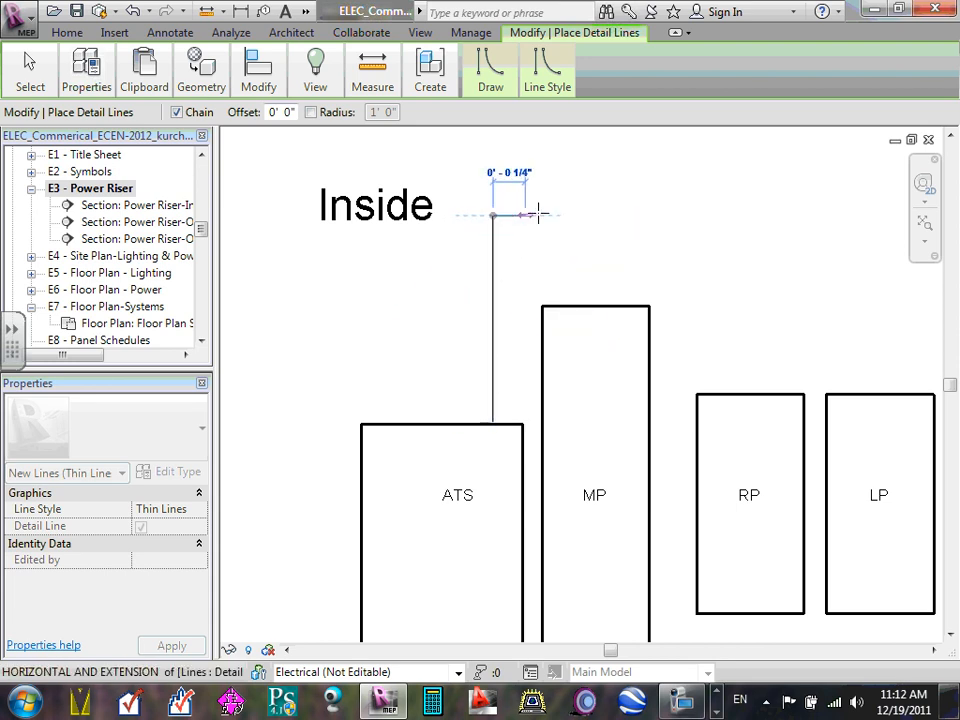
{"action": "left_click", "coordinate": [590, 215]}
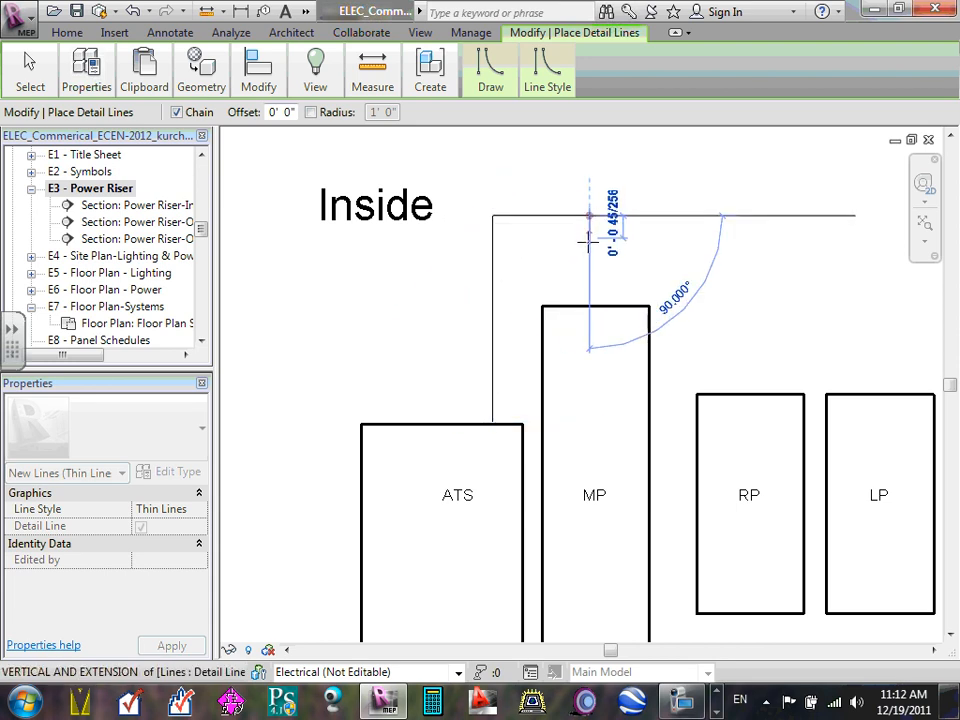
{"action": "left_click", "coordinate": [590, 306]}
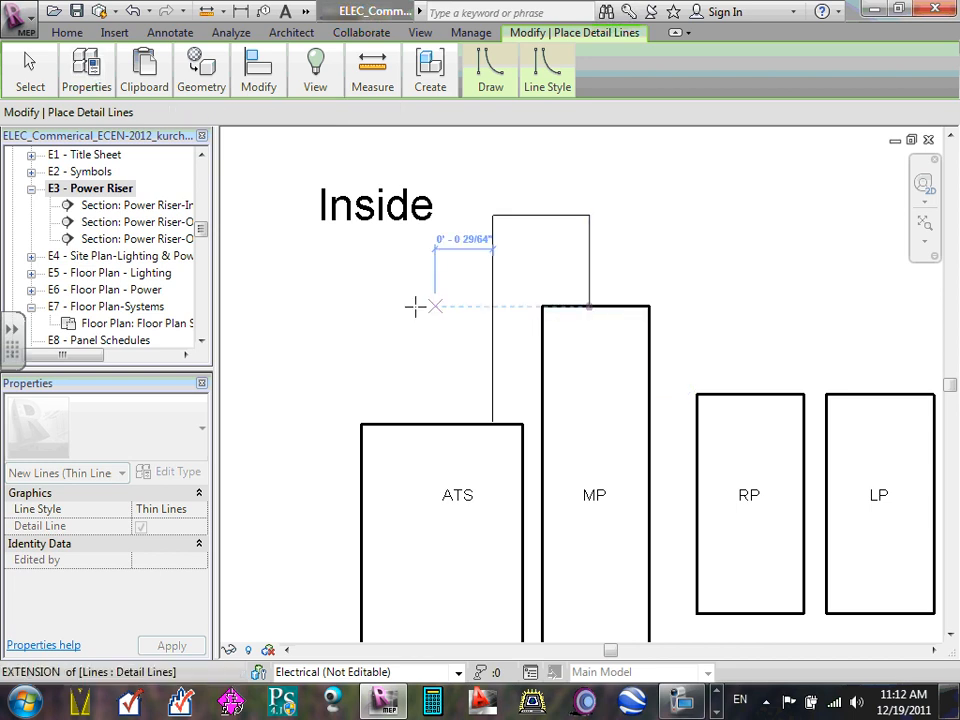
{"action": "key", "text": "Escape"}
- Draw a detail line from the MP box's top up level with the first run, about 7/8" across, and down to the RP box's top
{"action": "scroll", "coordinate": [446, 314], "scroll_direction": "down", "scroll_amount": 1}
{"action": "scroll", "coordinate": [552, 360], "scroll_direction": "down", "scroll_amount": 2}
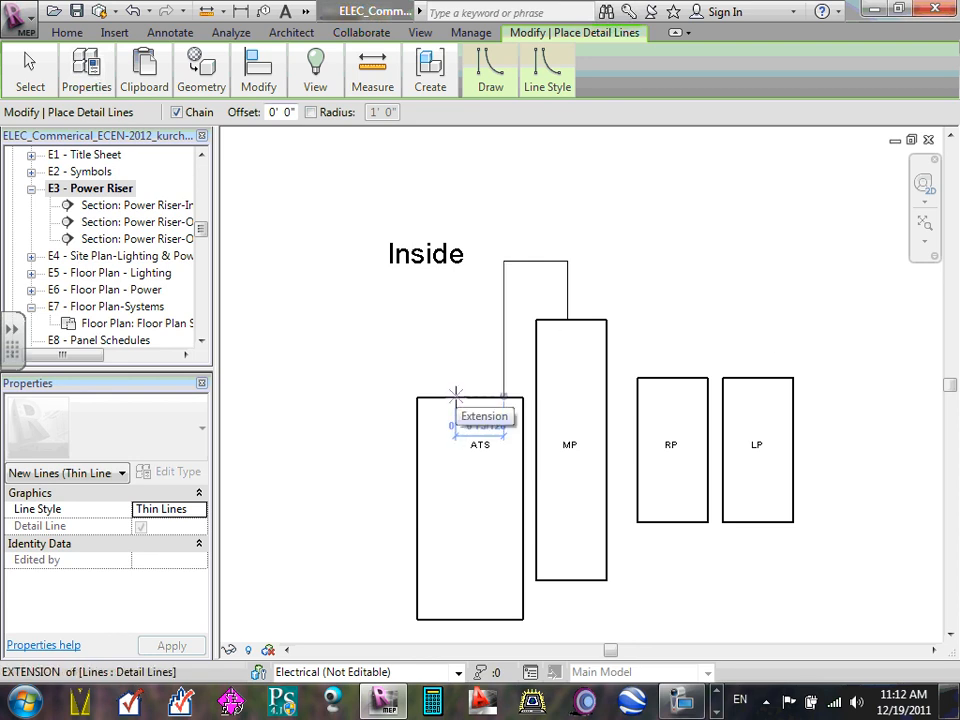
{"action": "left_click", "coordinate": [597, 319]}
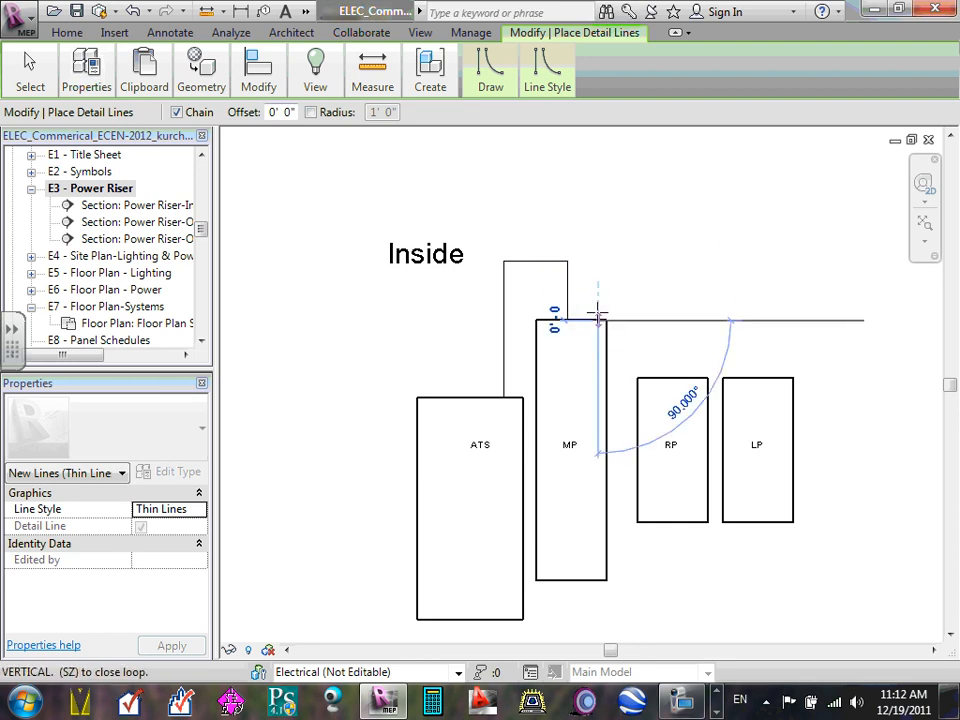
{"action": "left_click", "coordinate": [598, 259]}
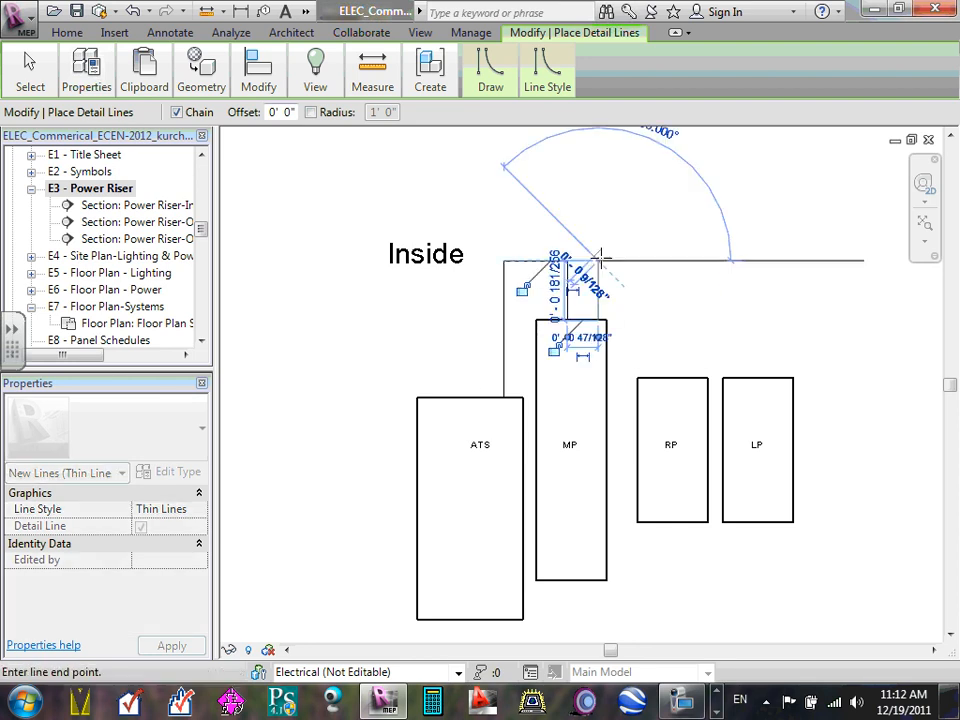
{"action": "left_click", "coordinate": [672, 261]}
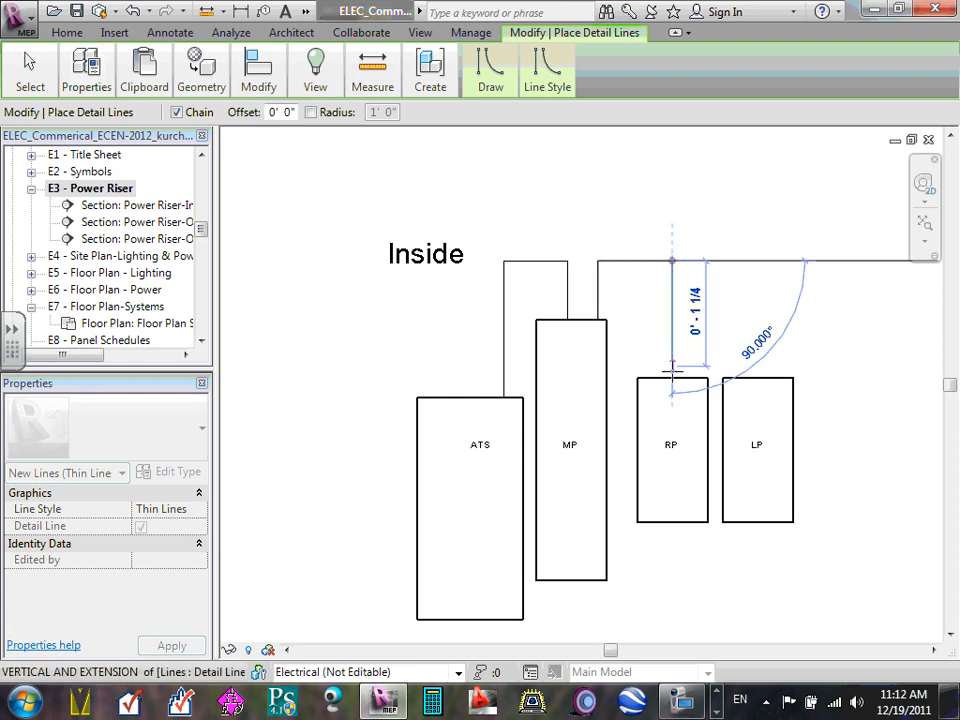
{"action": "left_click", "coordinate": [672, 375]}
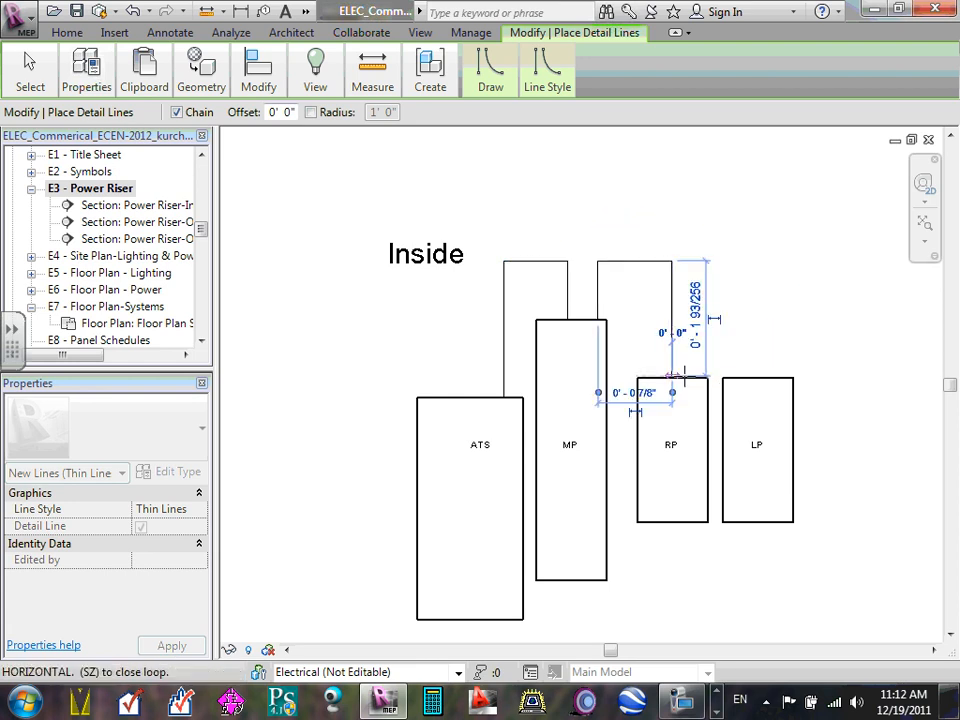
{"action": "key", "text": "Escape"}
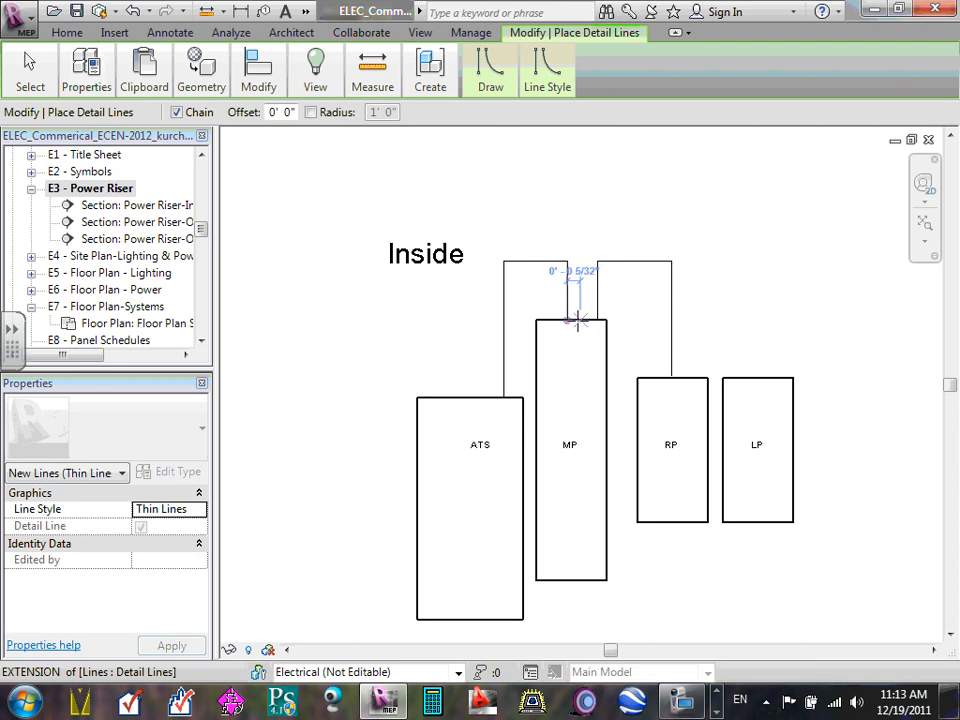
- Draw a detail line from the MP box's top, between the two existing runs, up above them, across and down to the LP box
{"action": "left_click", "coordinate": [582, 320]}
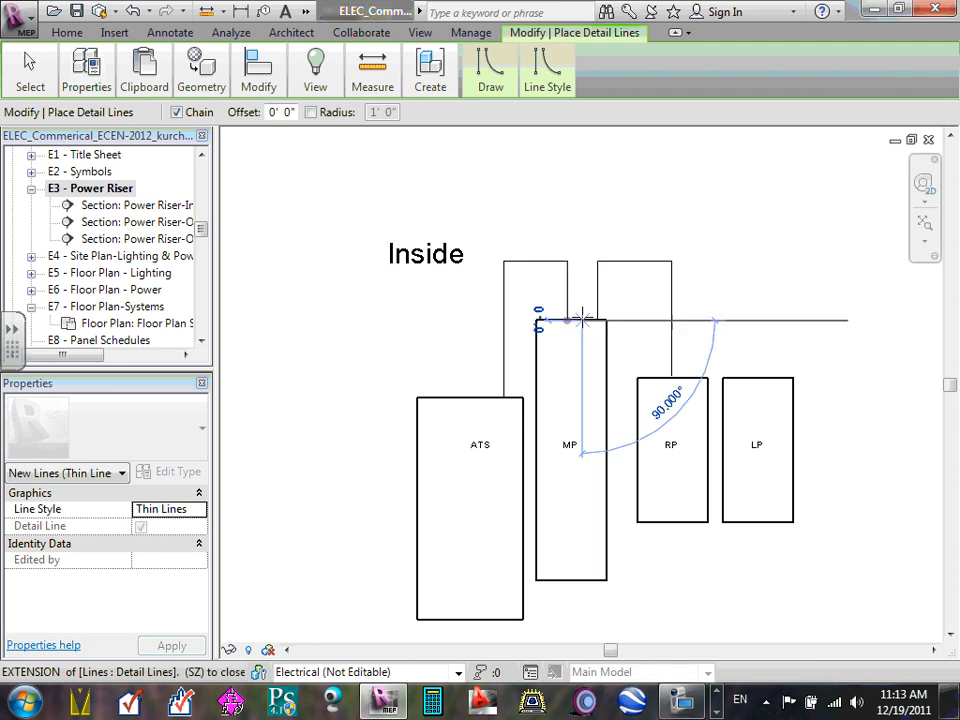
{"action": "left_click", "coordinate": [584, 237]}
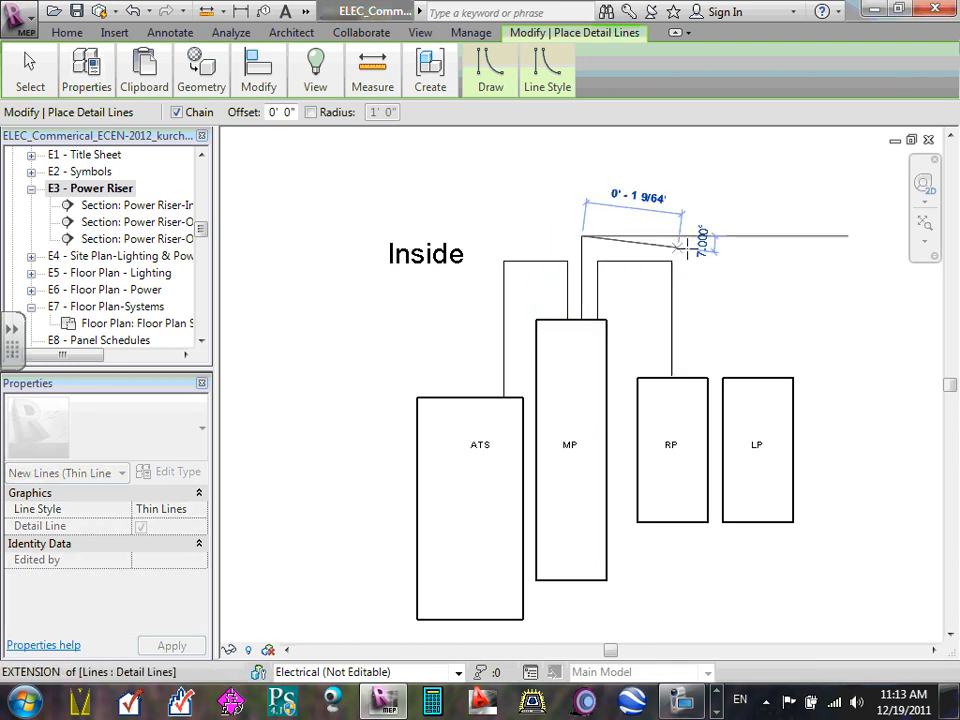
{"action": "left_click", "coordinate": [751, 237]}
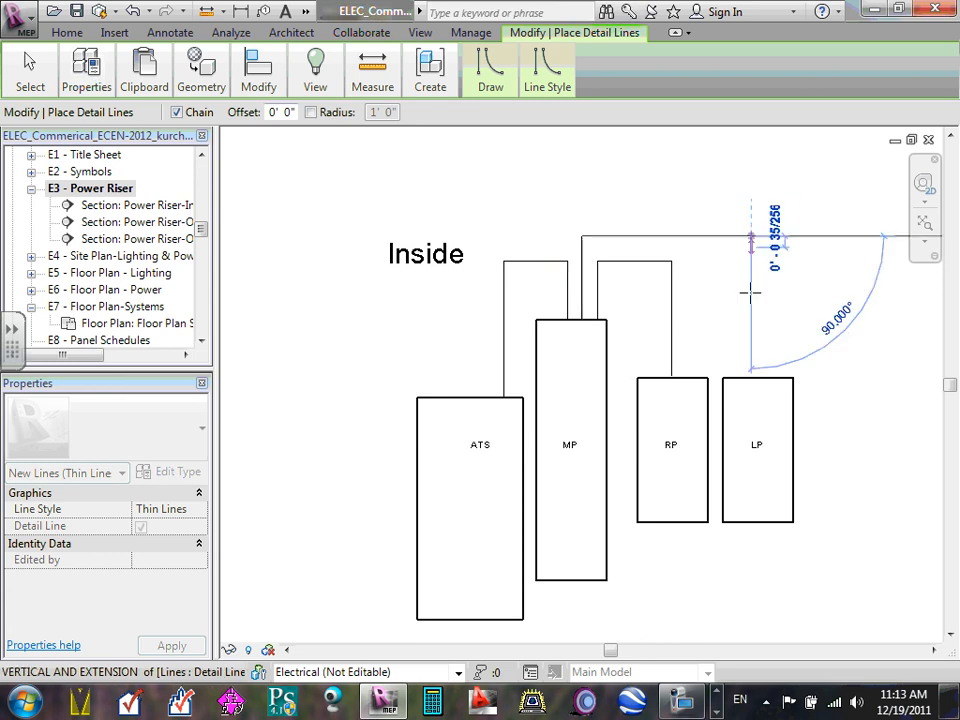
{"action": "left_click", "coordinate": [751, 376]}
{"action": "key", "text": "Escape"}
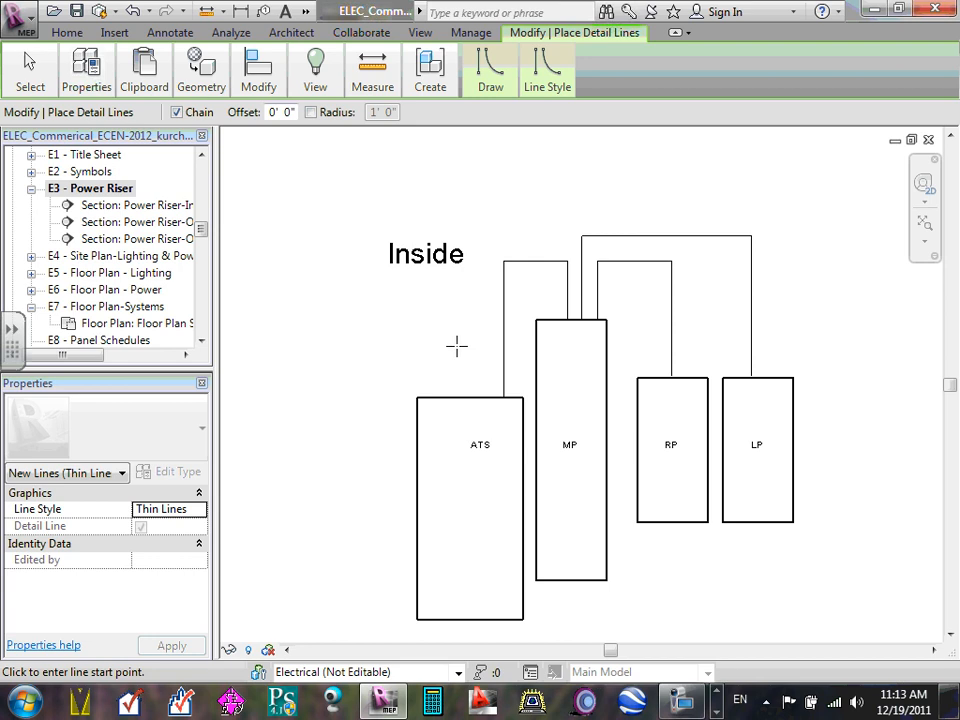
- Draw a detail line from the ATS box's bottom about 3 1/4" down past the ground line, 3 3/4" across, and up to the MC box's bottom
{"action": "scroll", "coordinate": [512, 295], "scroll_direction": "down", "scroll_amount": 1}
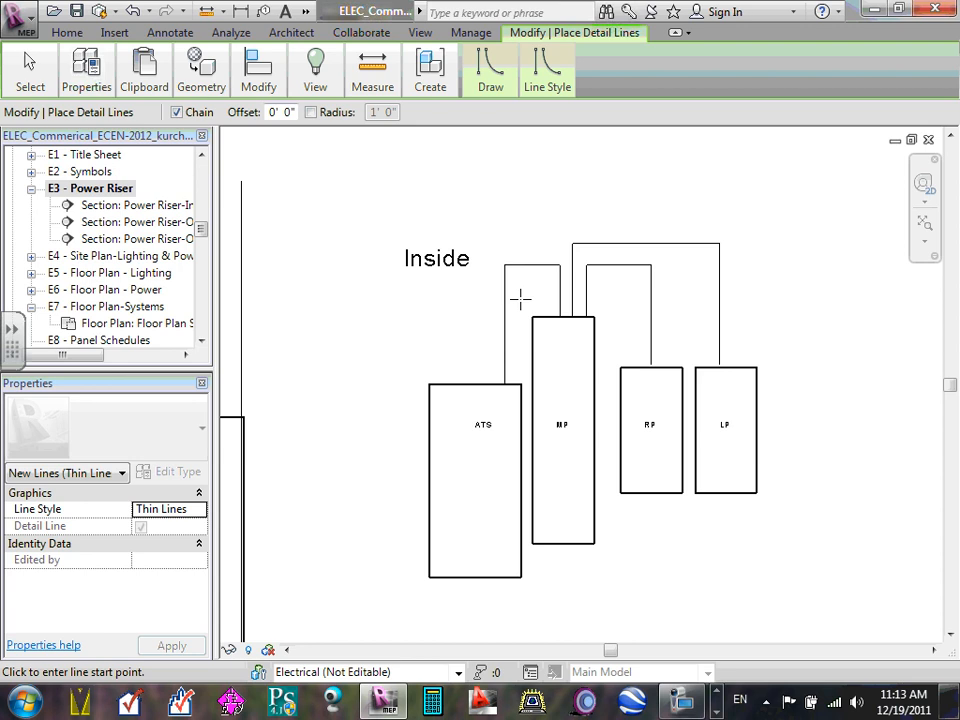
{"action": "scroll", "coordinate": [375, 491], "scroll_direction": "down", "scroll_amount": 3}
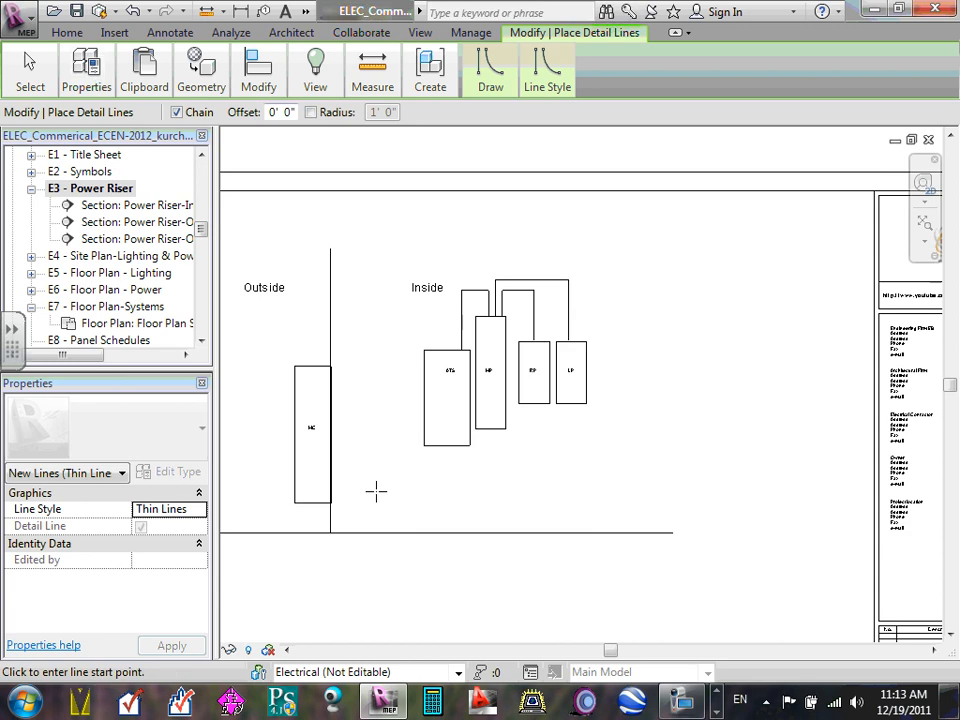
{"action": "scroll", "coordinate": [413, 489], "scroll_direction": "up", "scroll_amount": 2}
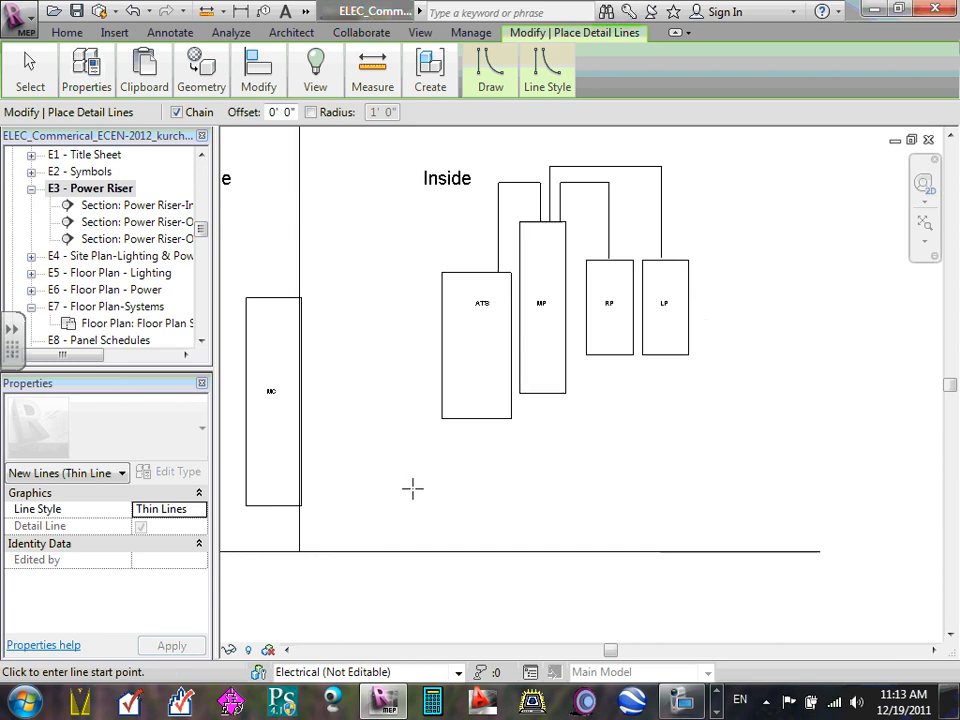
{"action": "left_click", "coordinate": [477, 421]}
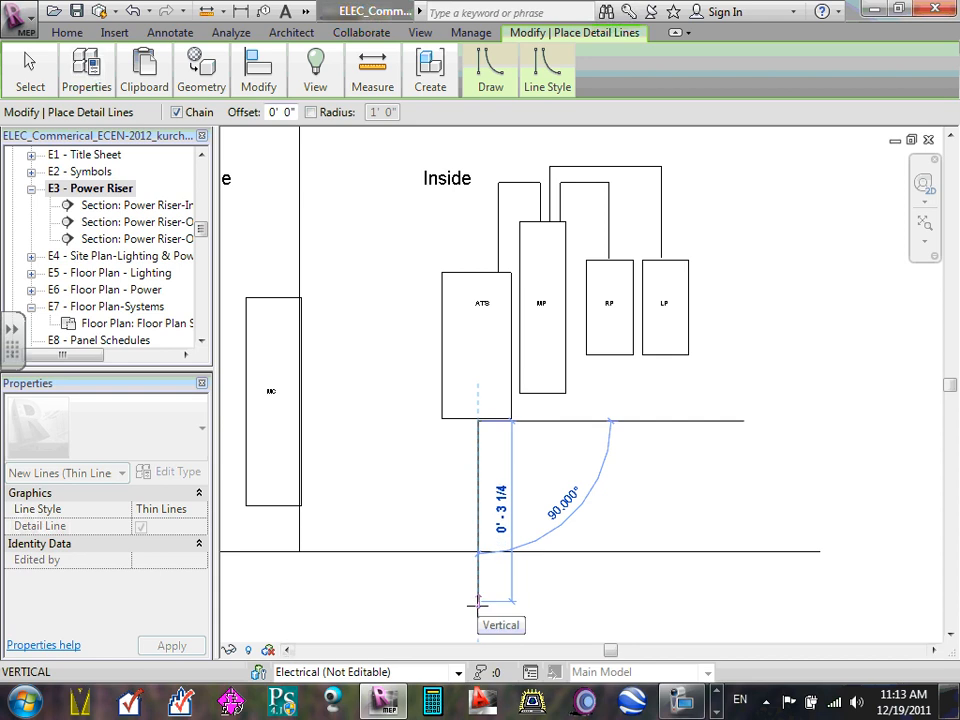
{"action": "left_click", "coordinate": [477, 601]}
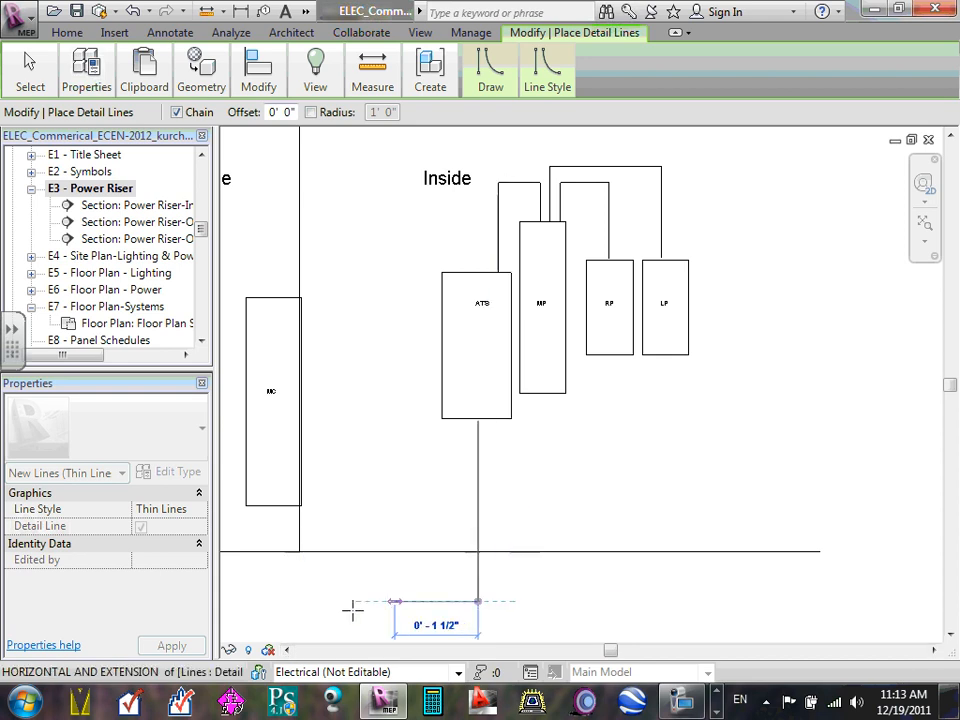
{"action": "left_click", "coordinate": [270, 601]}
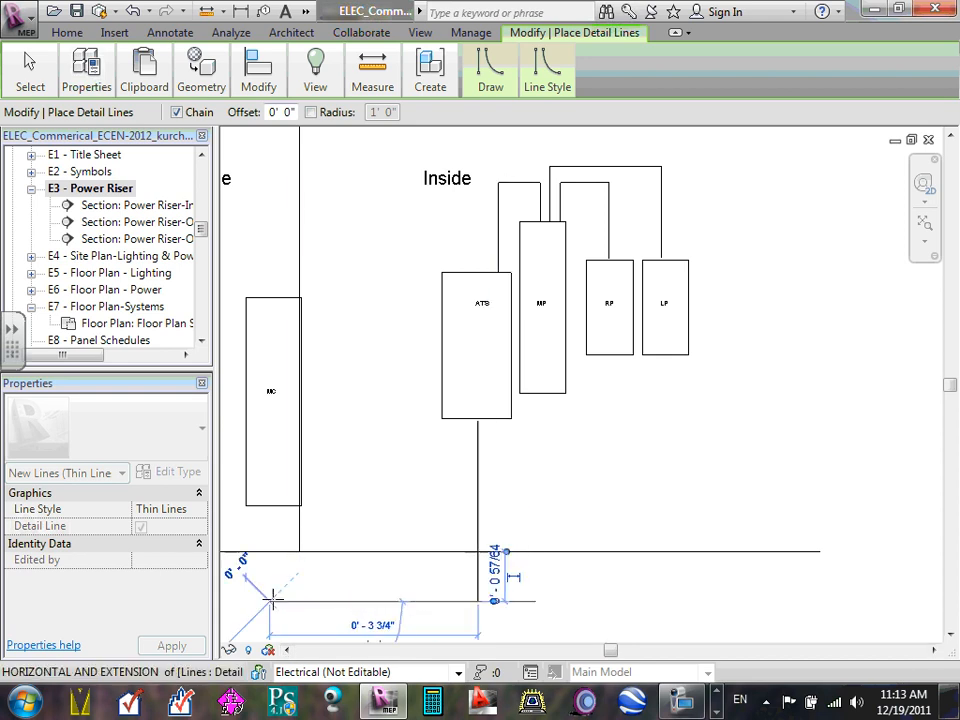
{"action": "left_click", "coordinate": [270, 505]}
{"action": "key", "text": "Escape"}
{"action": "key", "text": "Escape"}
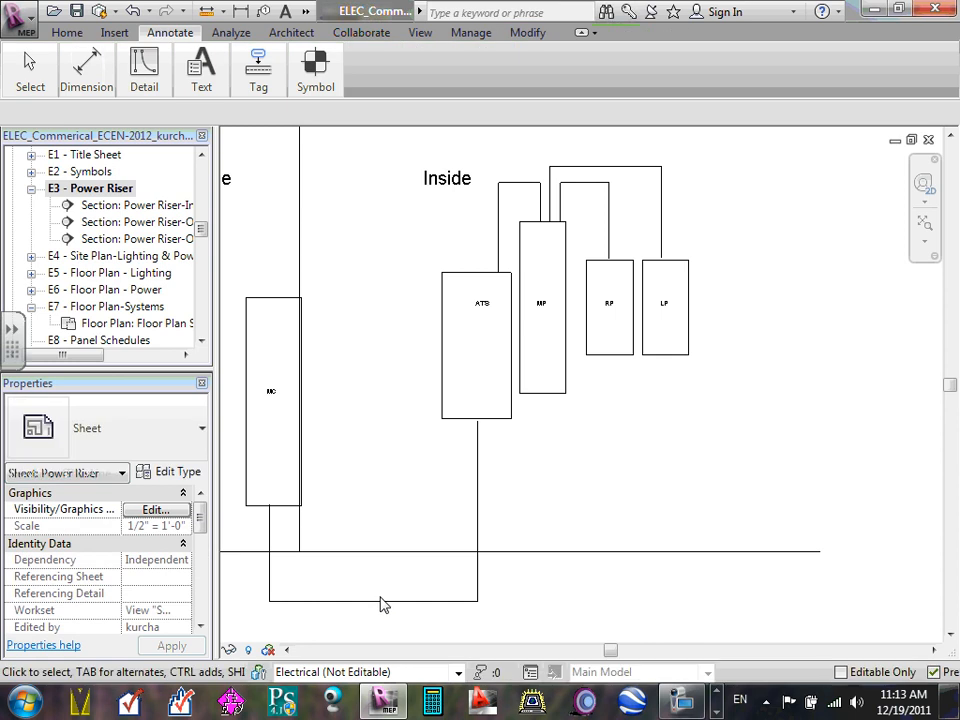
- Change the line style of the horizontal detail line below the ground line to <Hidden>
{"action": "left_click", "coordinate": [380, 602]}
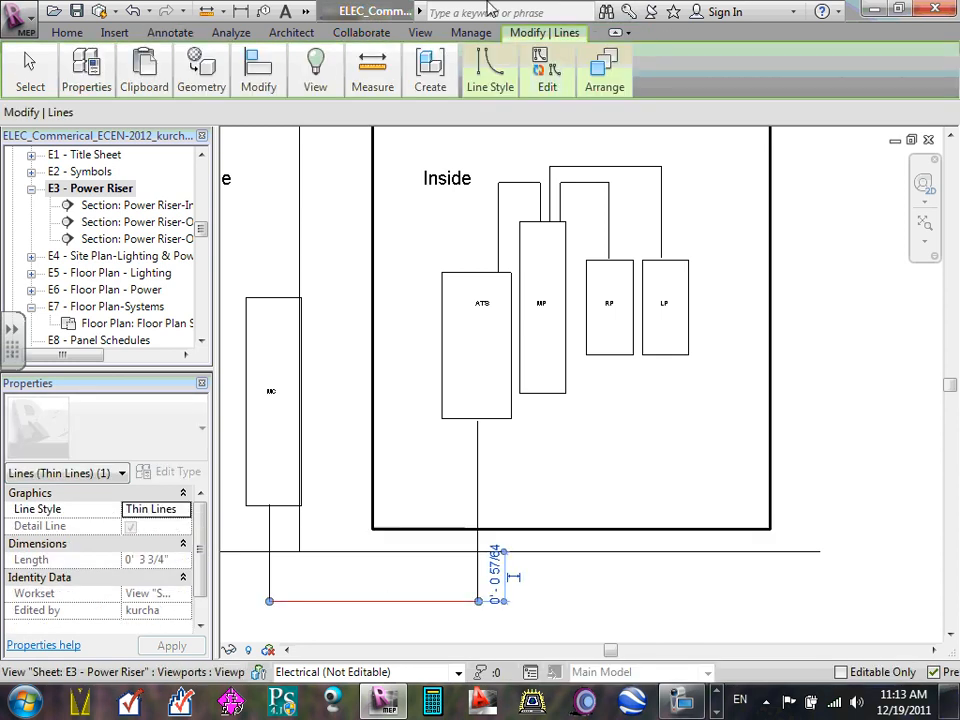
{"action": "mouse_move", "coordinate": [545, 64]}
{"action": "mouse_move", "coordinate": [482, 78]}
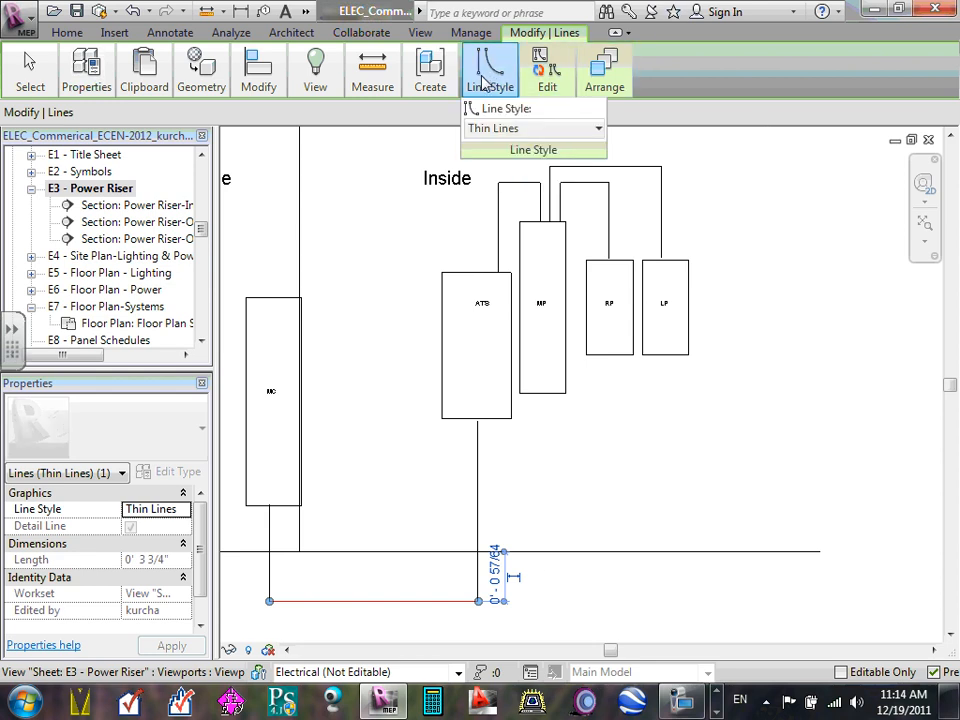
{"action": "left_click", "coordinate": [599, 129]}
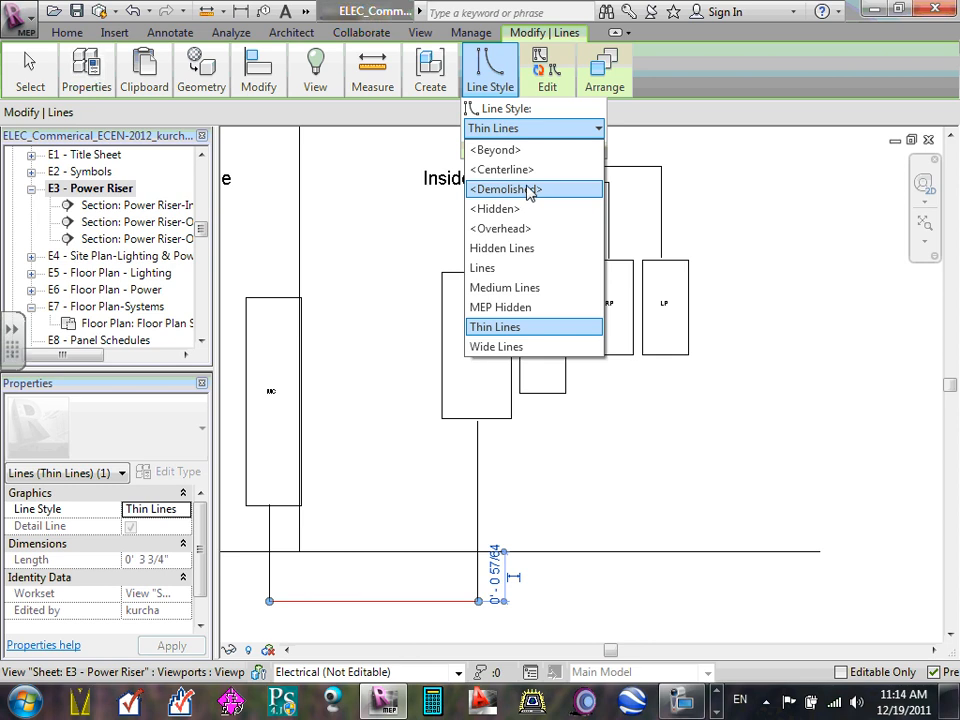
{"action": "left_click", "coordinate": [525, 209]}
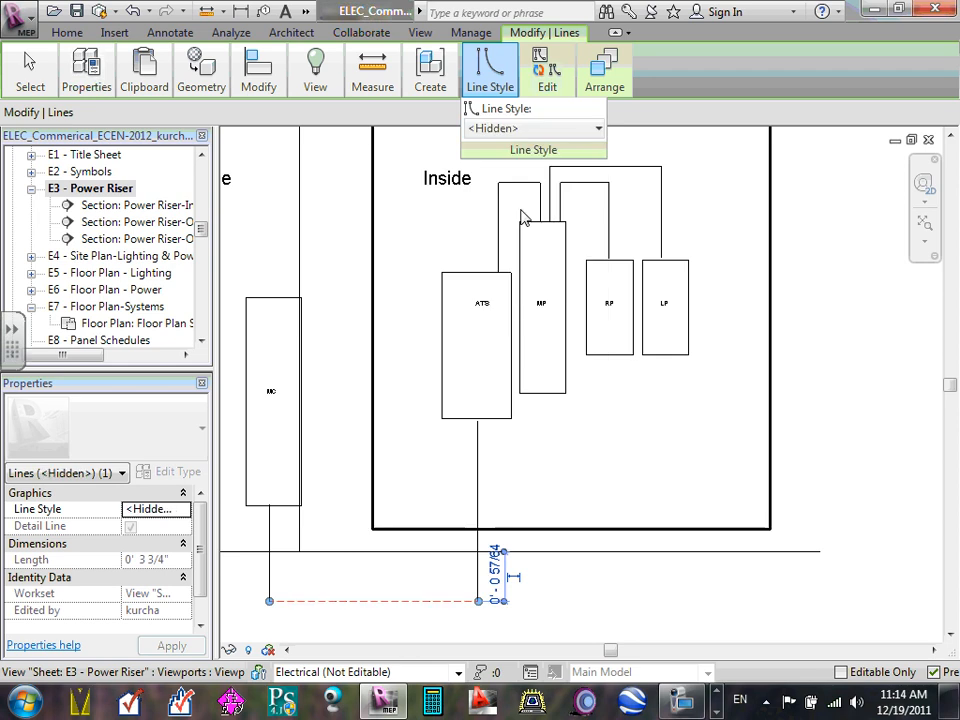
{"action": "left_click", "coordinate": [423, 540]}
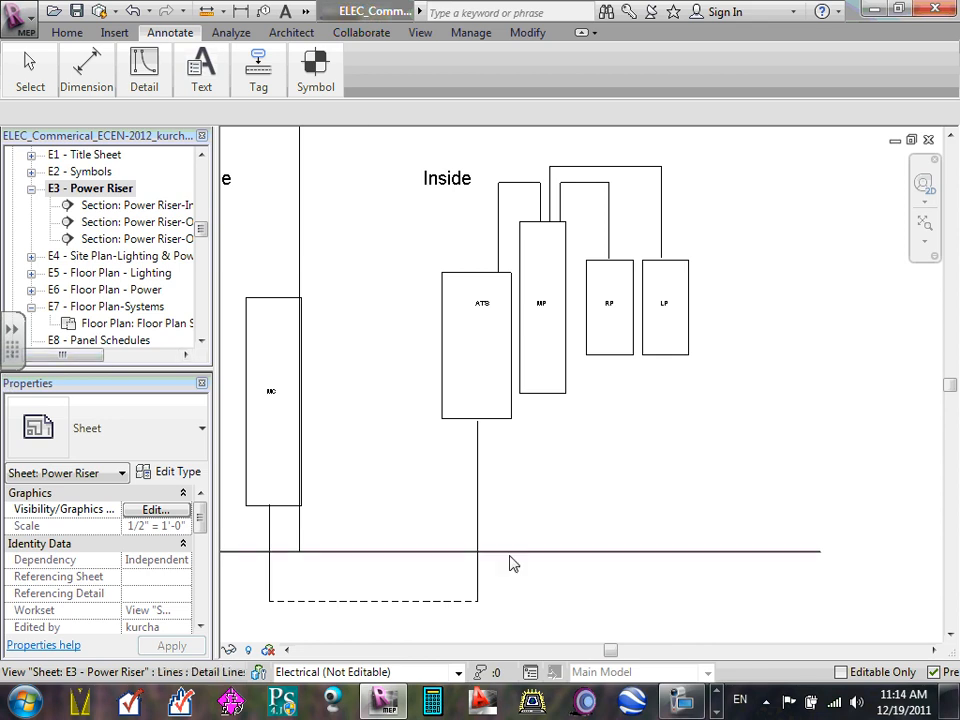
- Shorten the vertical line below the ATS box to end at the ground line, about 2 23/64" long
{"action": "left_click", "coordinate": [480, 601]}
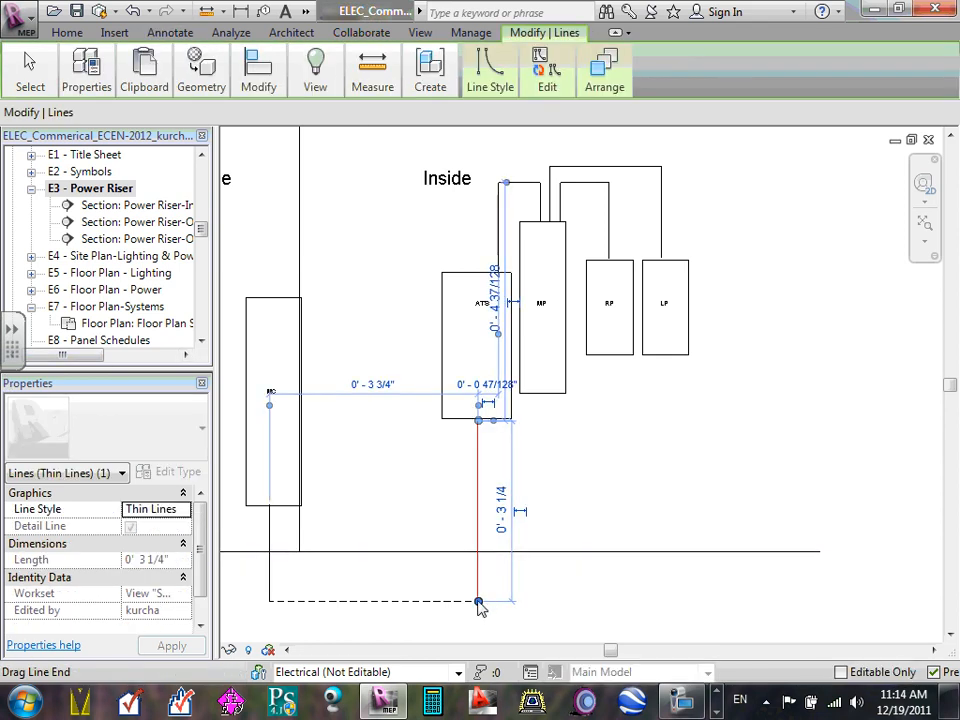
{"action": "left_click_drag", "start_coordinate": [480, 601], "coordinate": [478, 551]}
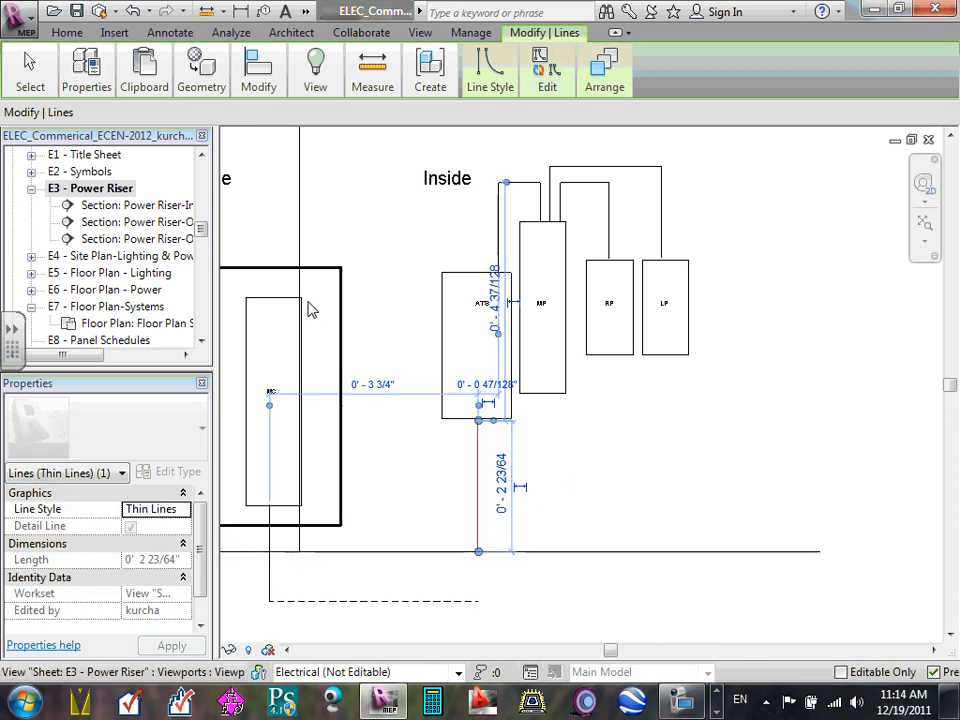
{"action": "left_click", "coordinate": [364, 356]}
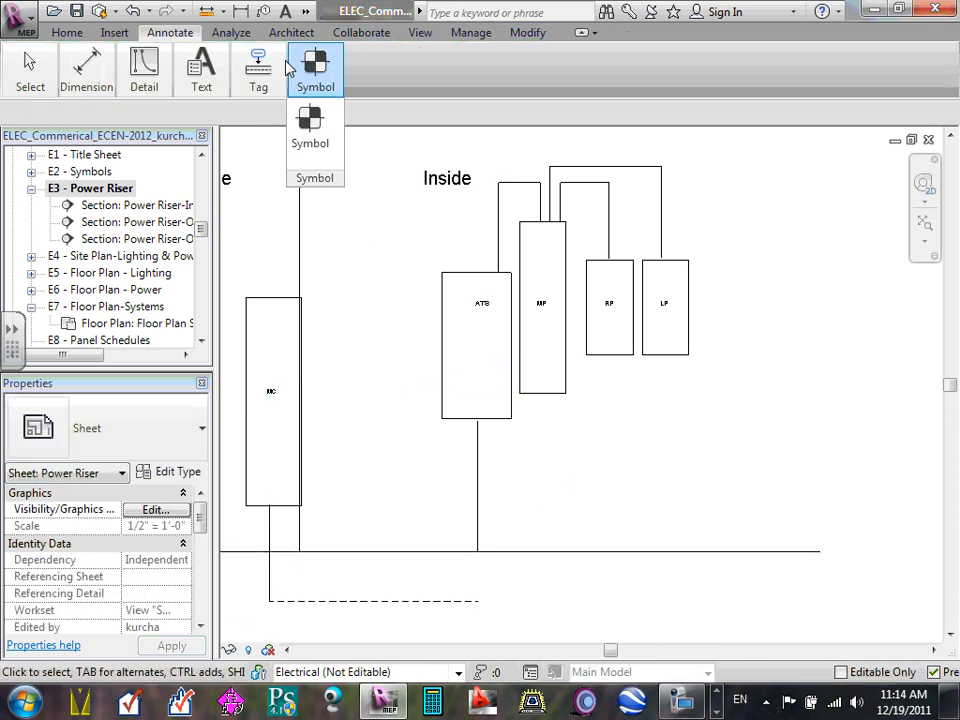
- Draw a thin detail line about 57/64" long from the ATS line's end at the ground line down to the dashed run's end
{"action": "mouse_move", "coordinate": [146, 75]}
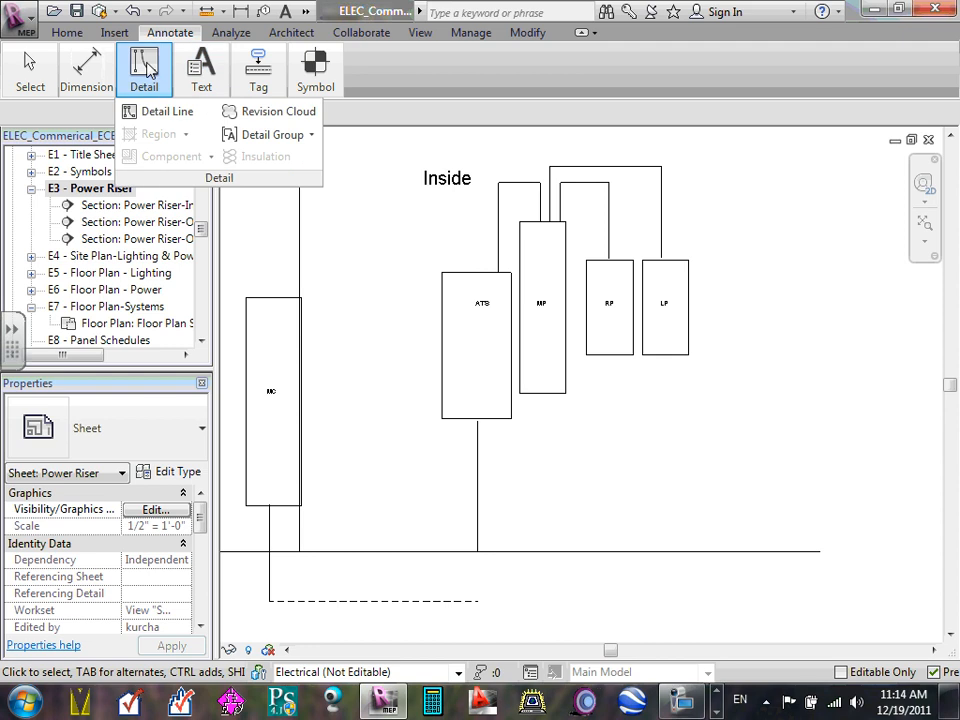
{"action": "left_click", "coordinate": [154, 111]}
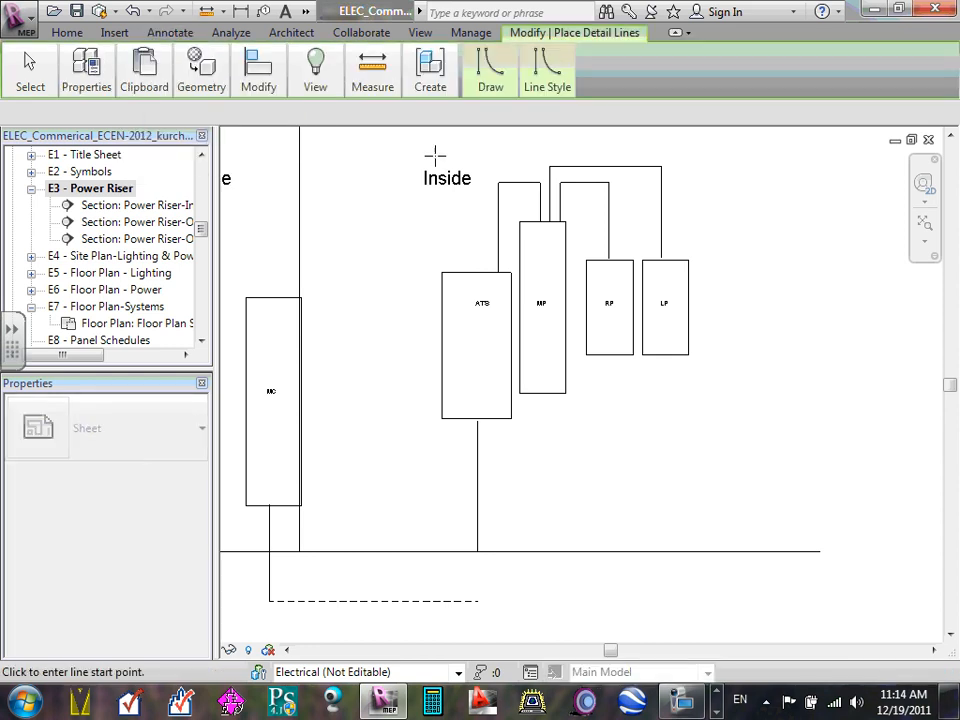
{"action": "left_click", "coordinate": [477, 552]}
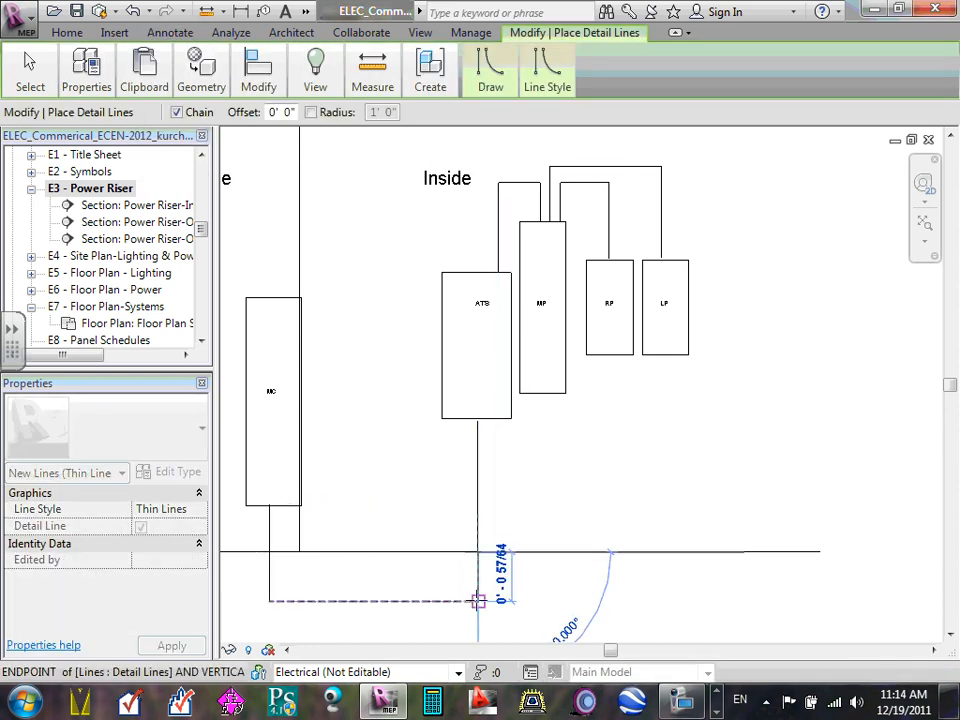
{"action": "left_click", "coordinate": [478, 524]}
{"action": "key", "text": "Escape"}
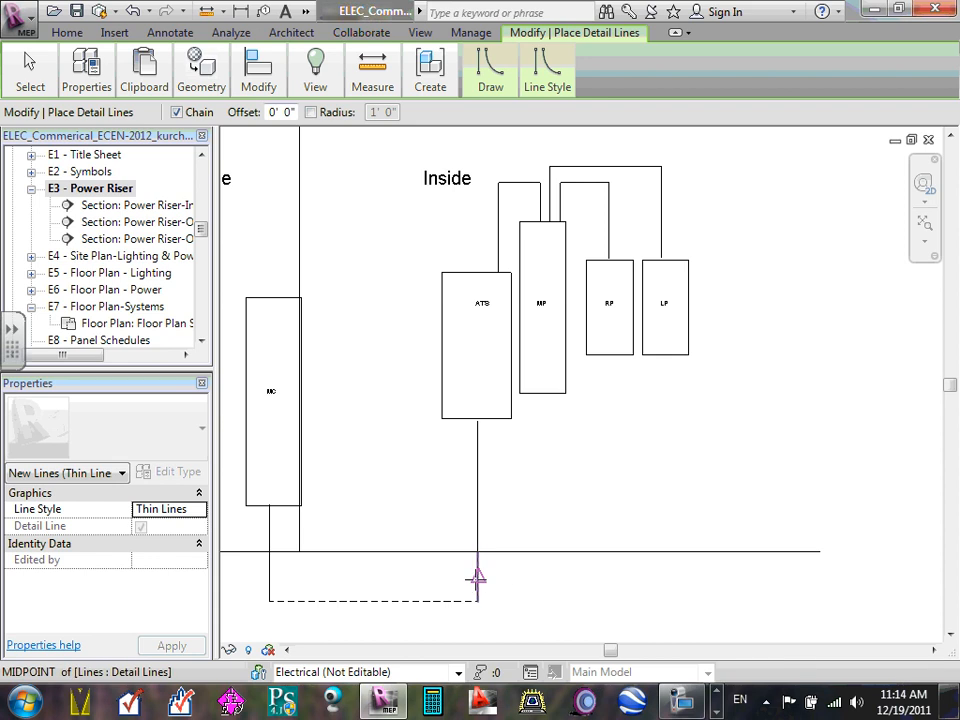
{"action": "key", "text": "Escape"}
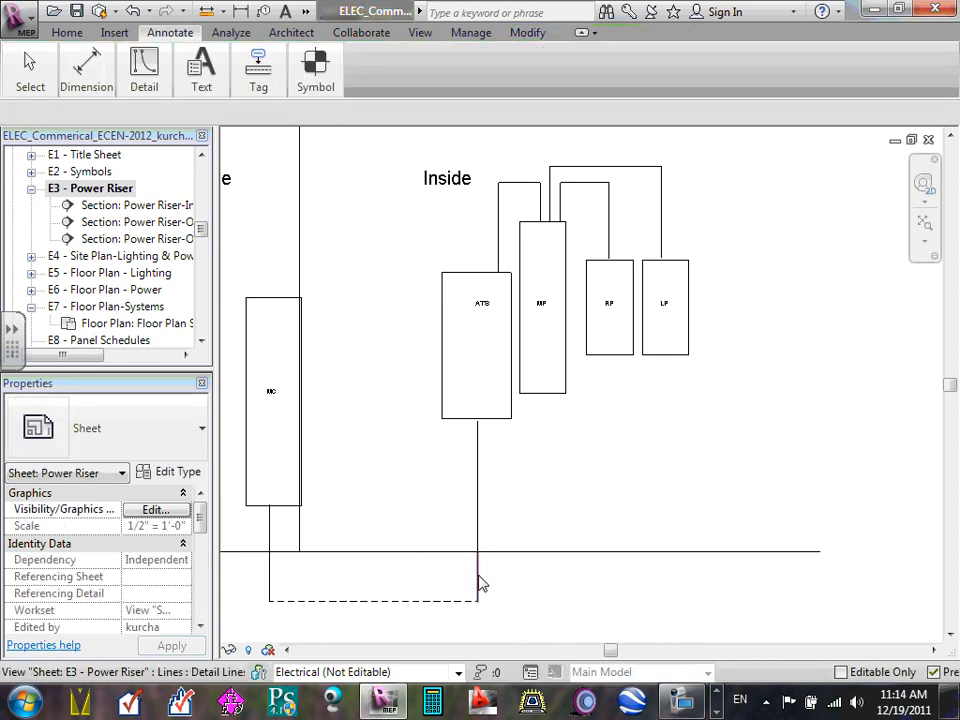
- Change the line style of the short vertical segment below ground under the ATS box to <Hidden>
{"action": "left_click", "coordinate": [480, 581]}
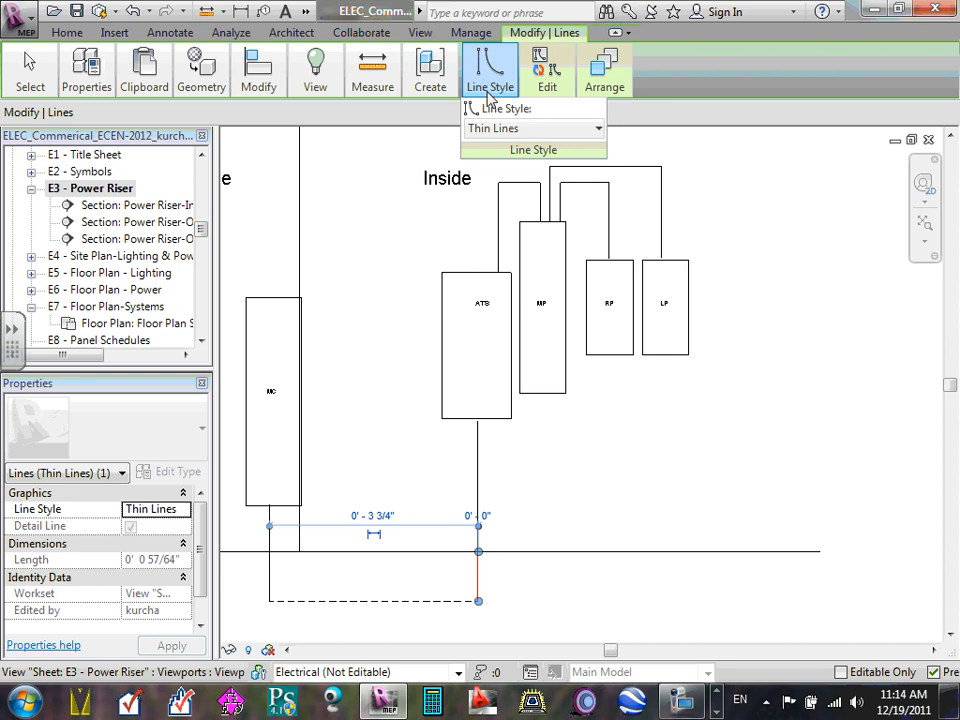
{"action": "left_click", "coordinate": [597, 129]}
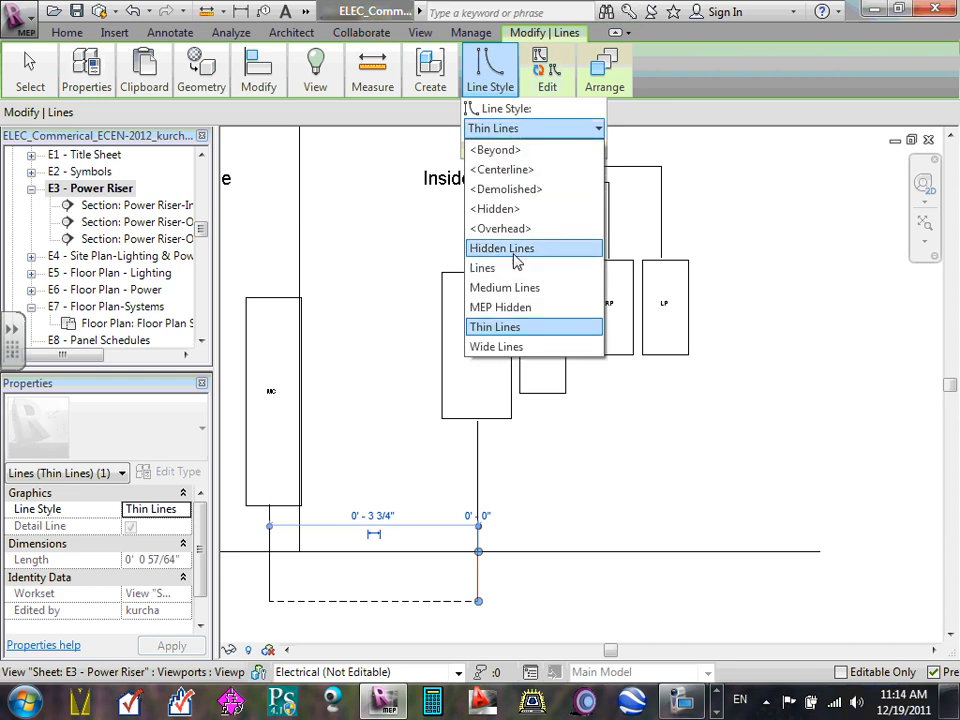
{"action": "left_click", "coordinate": [517, 213]}
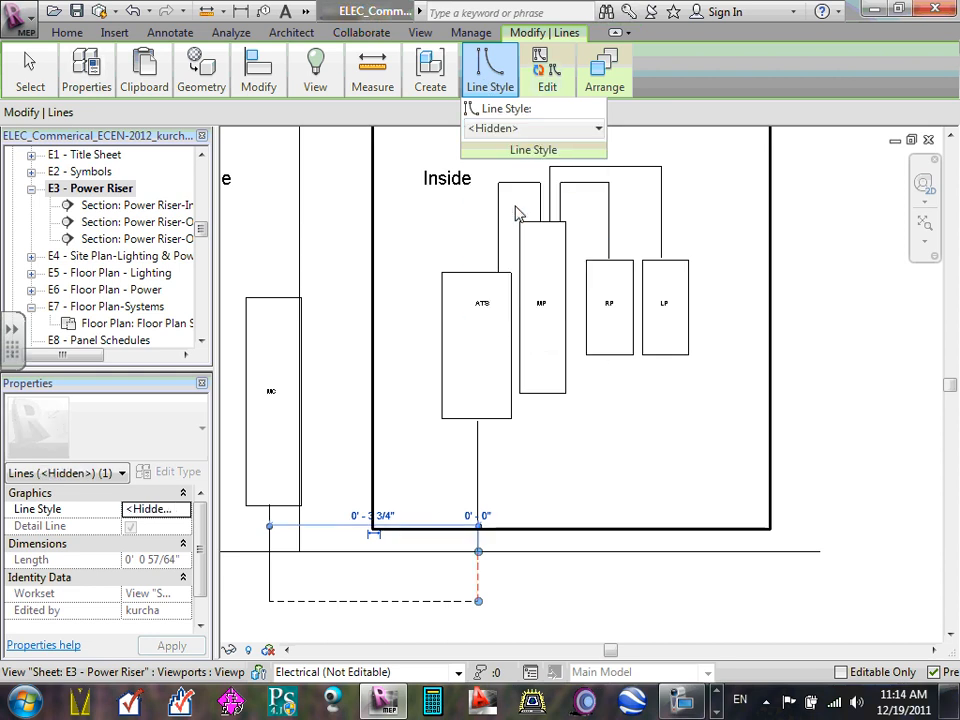
{"action": "left_click", "coordinate": [369, 242]}
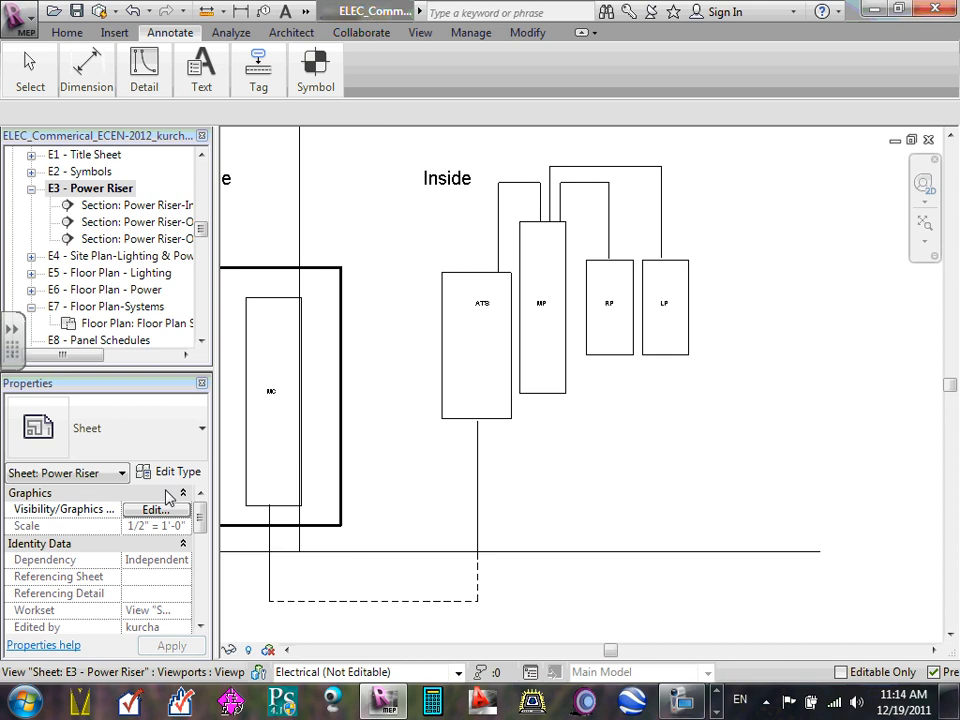
- Shorten the vertical line below the MC box to end at the ground line, about 55/64" long
{"action": "left_click", "coordinate": [270, 580]}
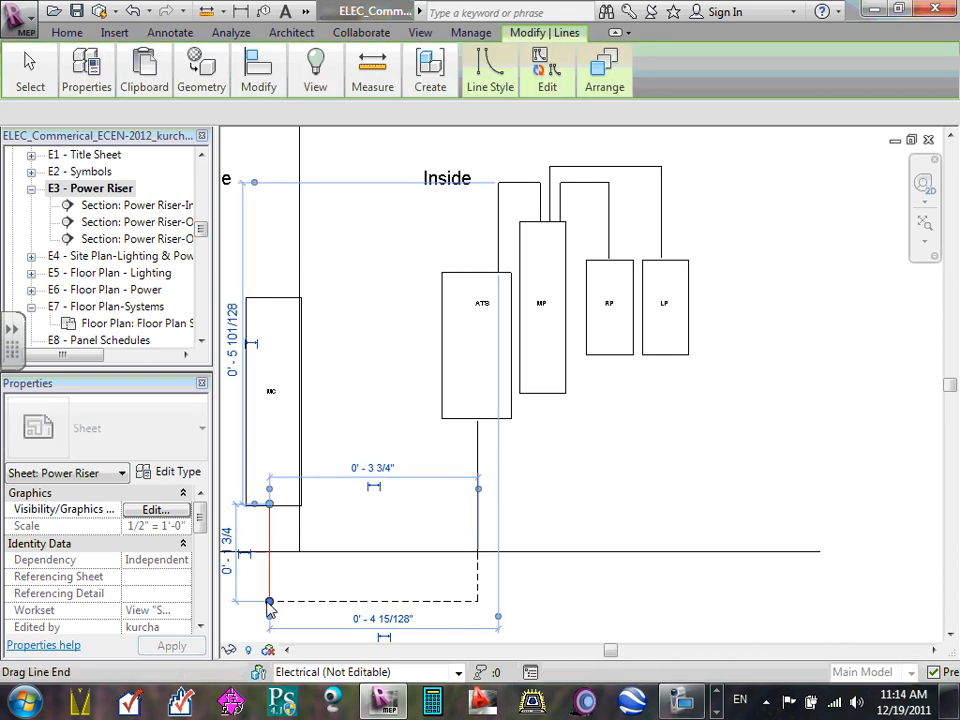
{"action": "left_click_drag", "start_coordinate": [270, 600], "coordinate": [268, 551]}
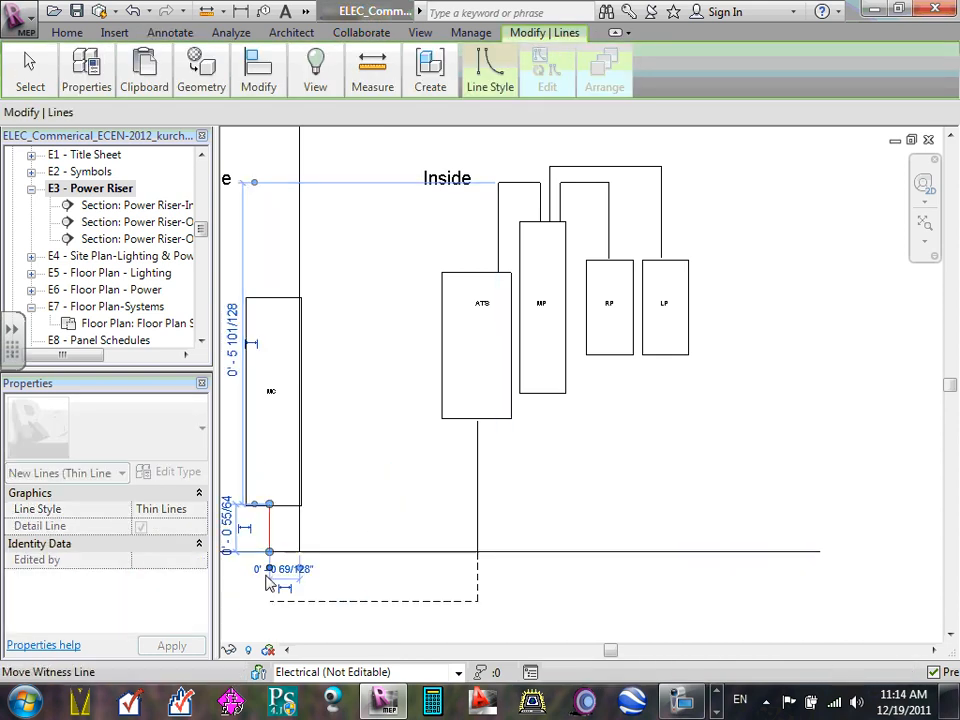
{"action": "left_click", "coordinate": [279, 568]}
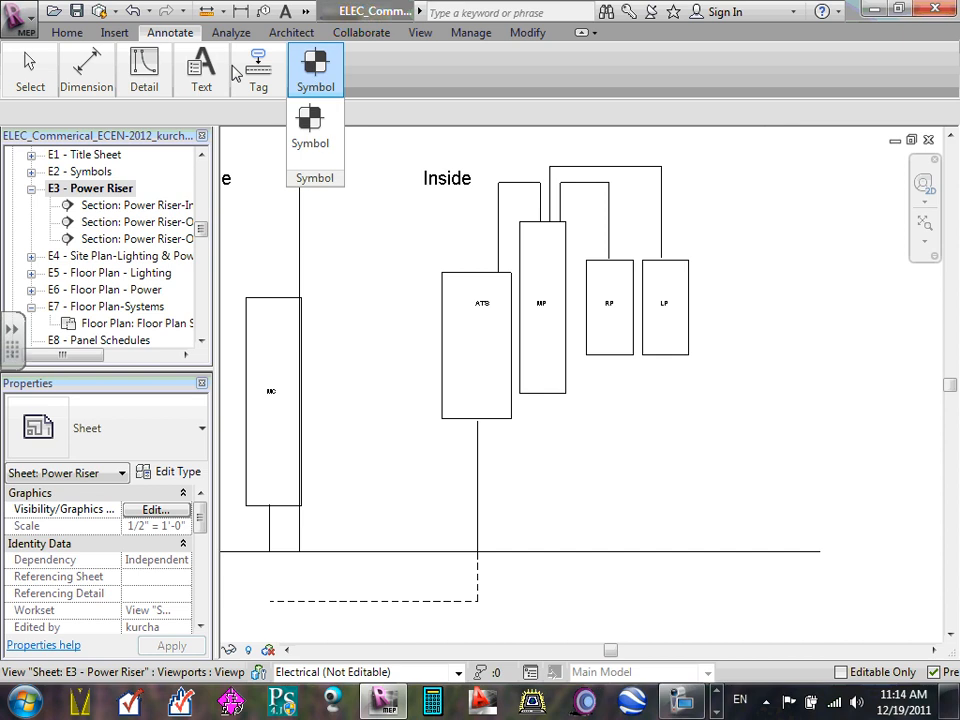
- Draw a thin detail line about 57/64" long from the MC line's end at the ground line down to the dashed run's open end
{"action": "mouse_move", "coordinate": [107, 58]}
{"action": "left_click", "coordinate": [153, 112]}
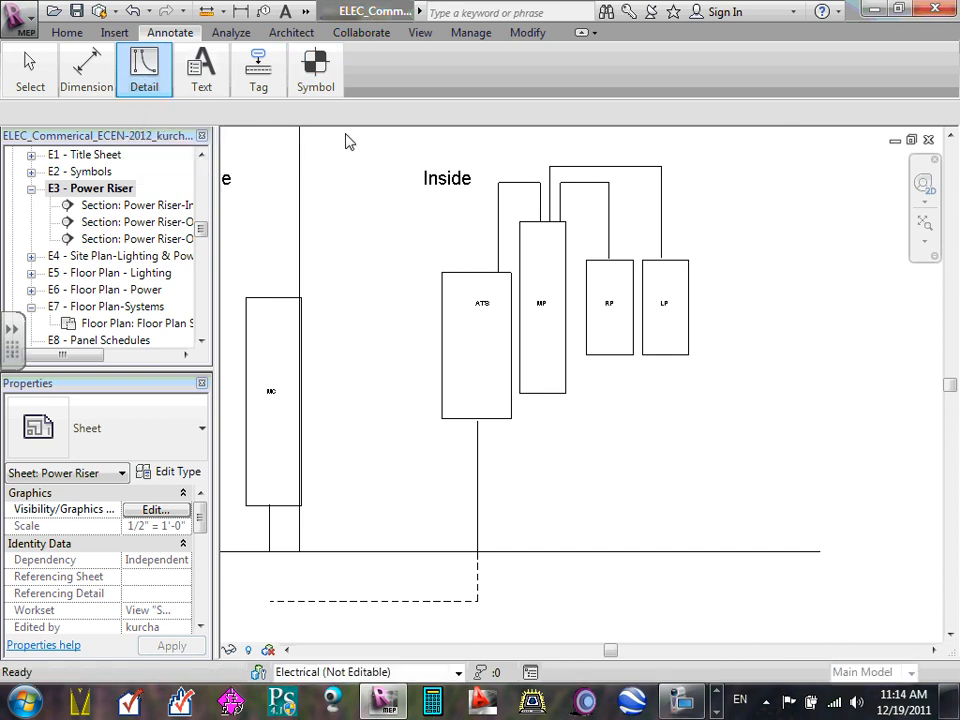
{"action": "left_click", "coordinate": [269, 551]}
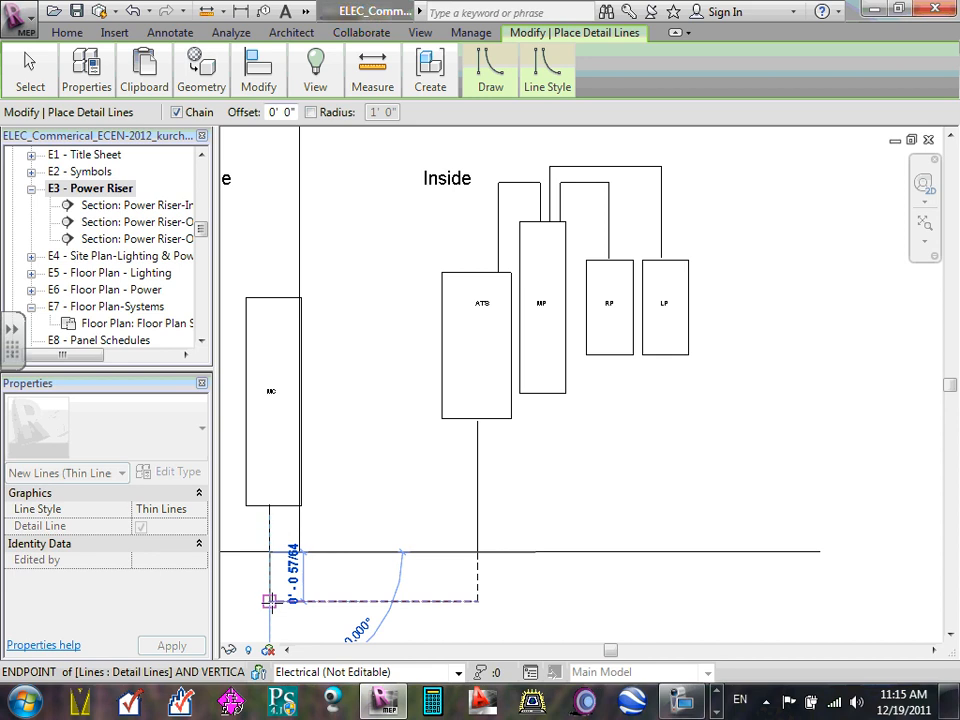
{"action": "left_click", "coordinate": [269, 601]}
{"action": "key", "text": "Escape"}
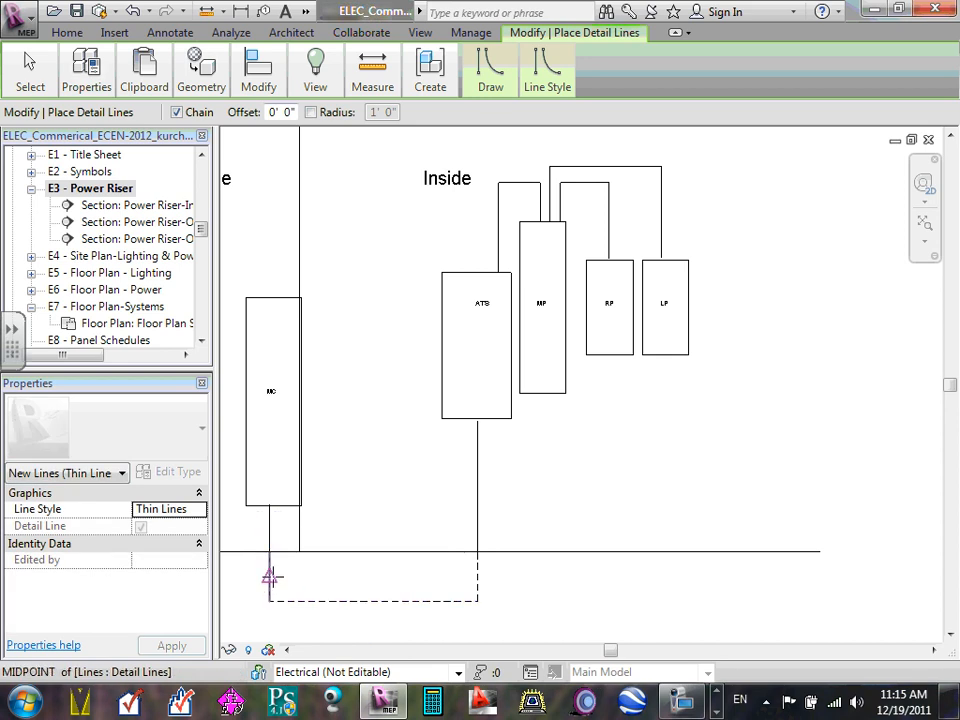
{"action": "left_click", "coordinate": [269, 576]}
{"action": "key", "text": "Escape"}
{"action": "key", "text": "Escape"}
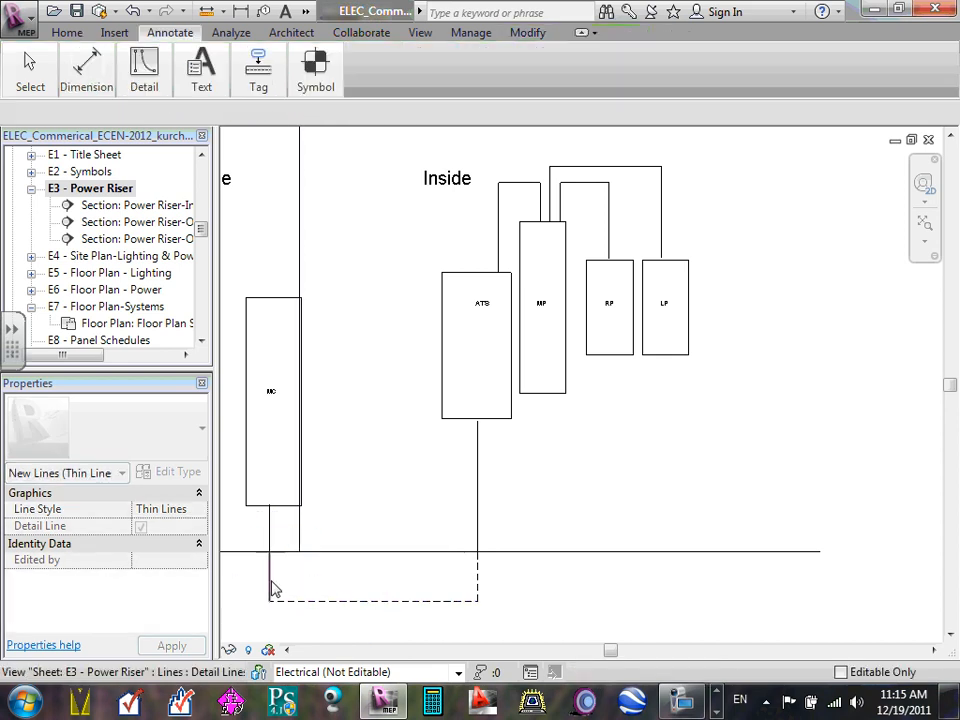
- Change the line style of the short vertical segment below ground under the MC box to <Hidden>
{"action": "left_click", "coordinate": [269, 586]}
{"action": "mouse_move", "coordinate": [492, 72]}
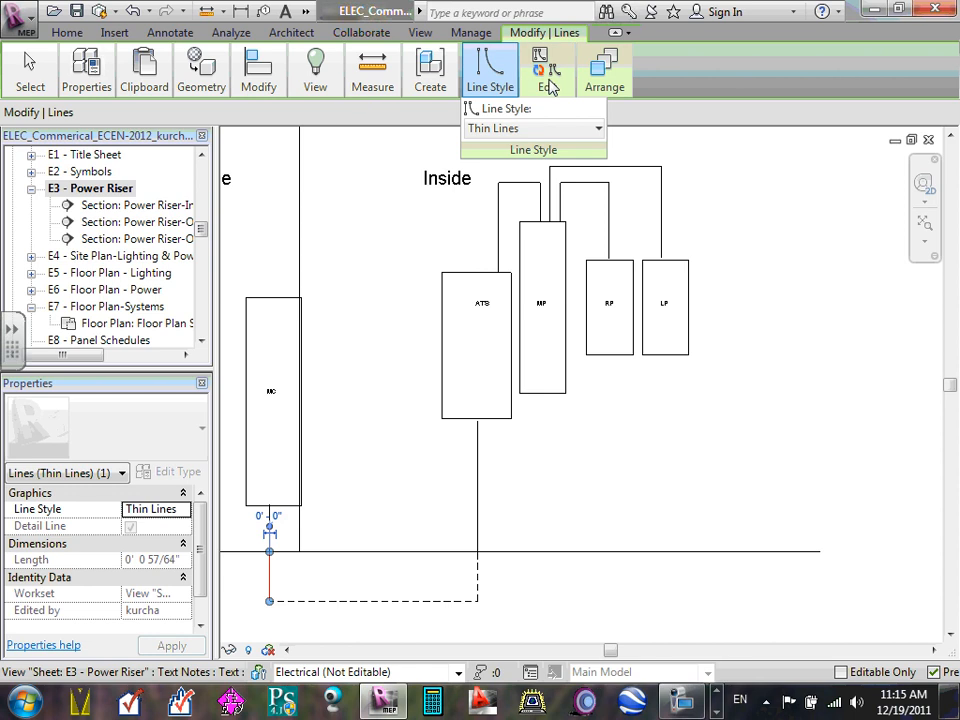
{"action": "left_click", "coordinate": [599, 129]}
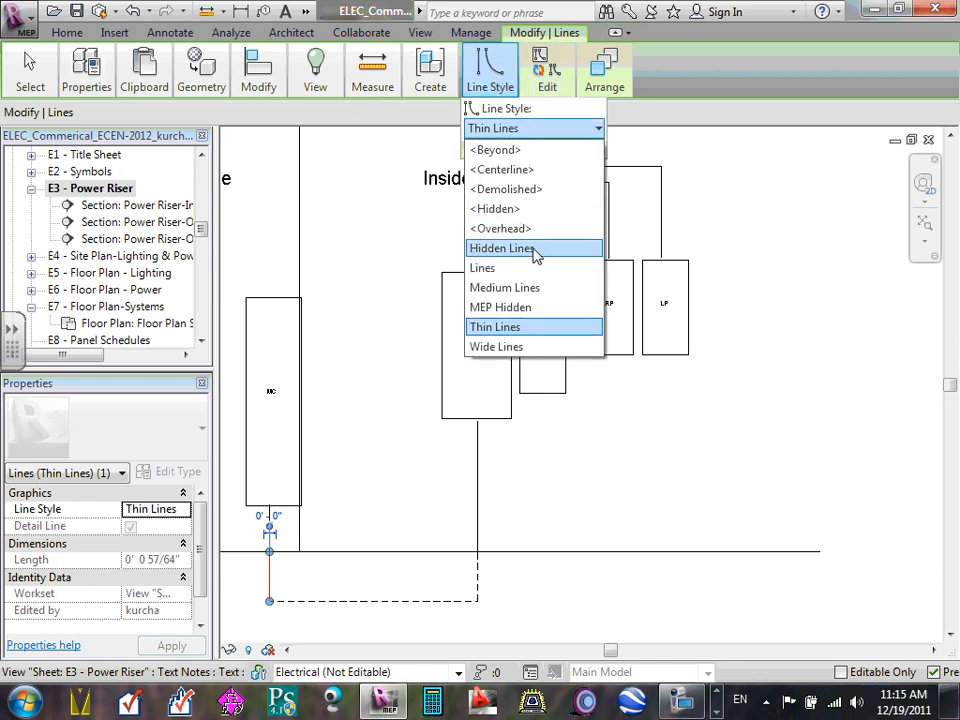
{"action": "left_click", "coordinate": [527, 210]}
{"action": "scroll", "coordinate": [578, 531], "scroll_direction": "down", "scroll_amount": 5}
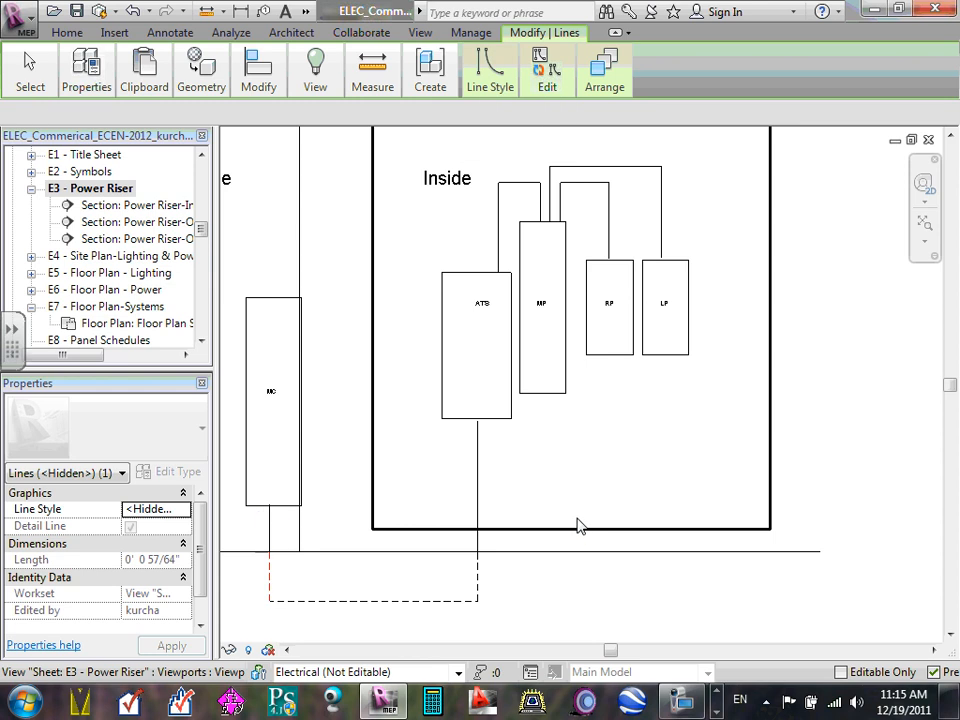
{"action": "key", "text": "Escape"}
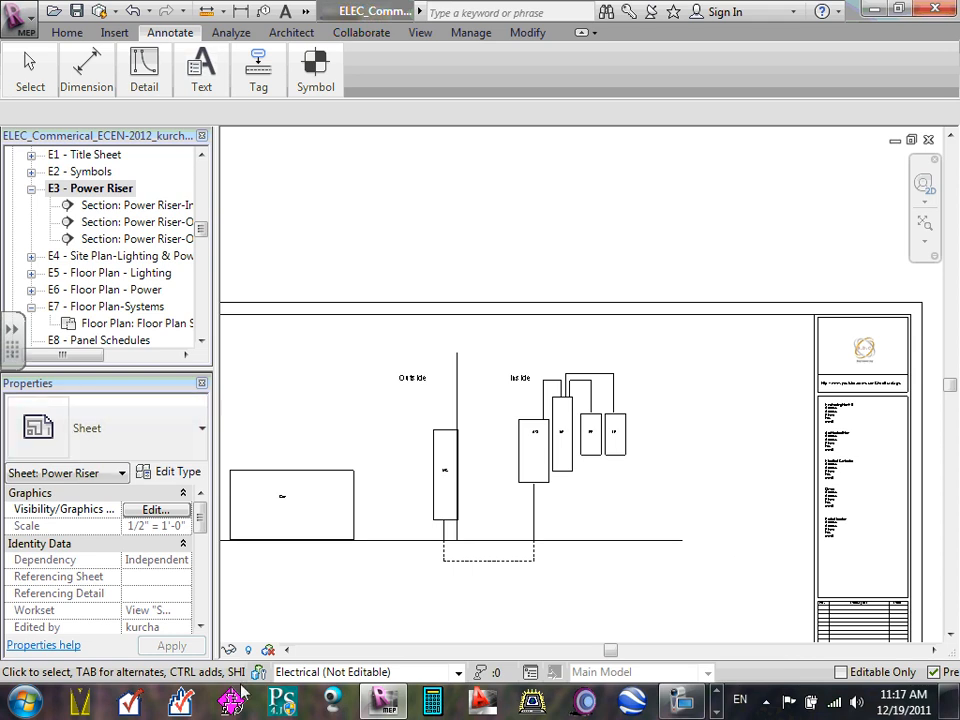
{"action": "left_click", "coordinate": [680, 710]}
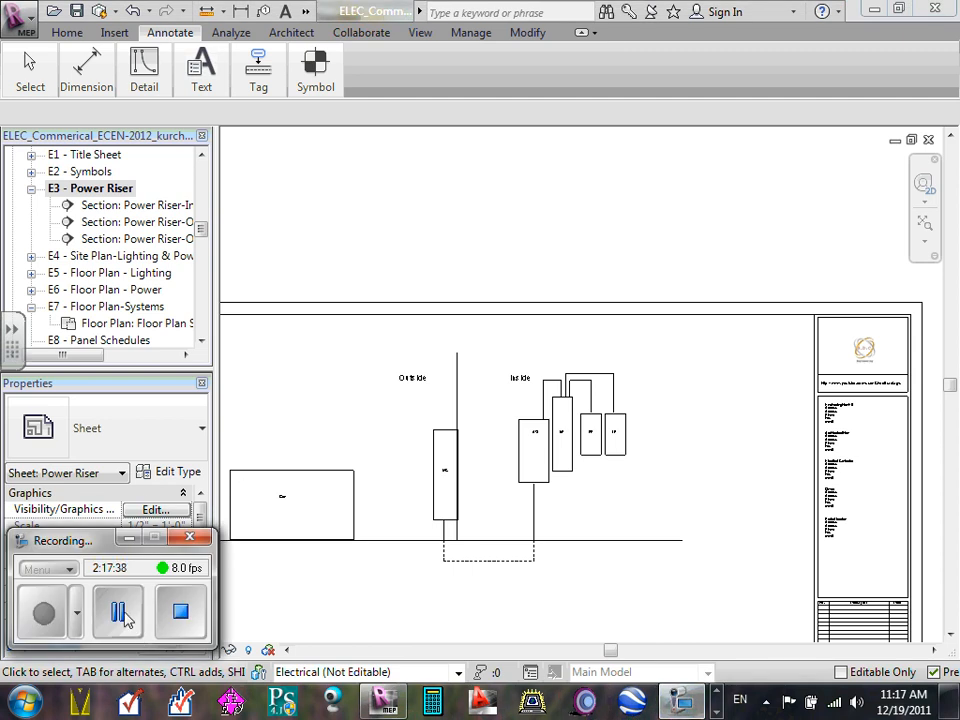